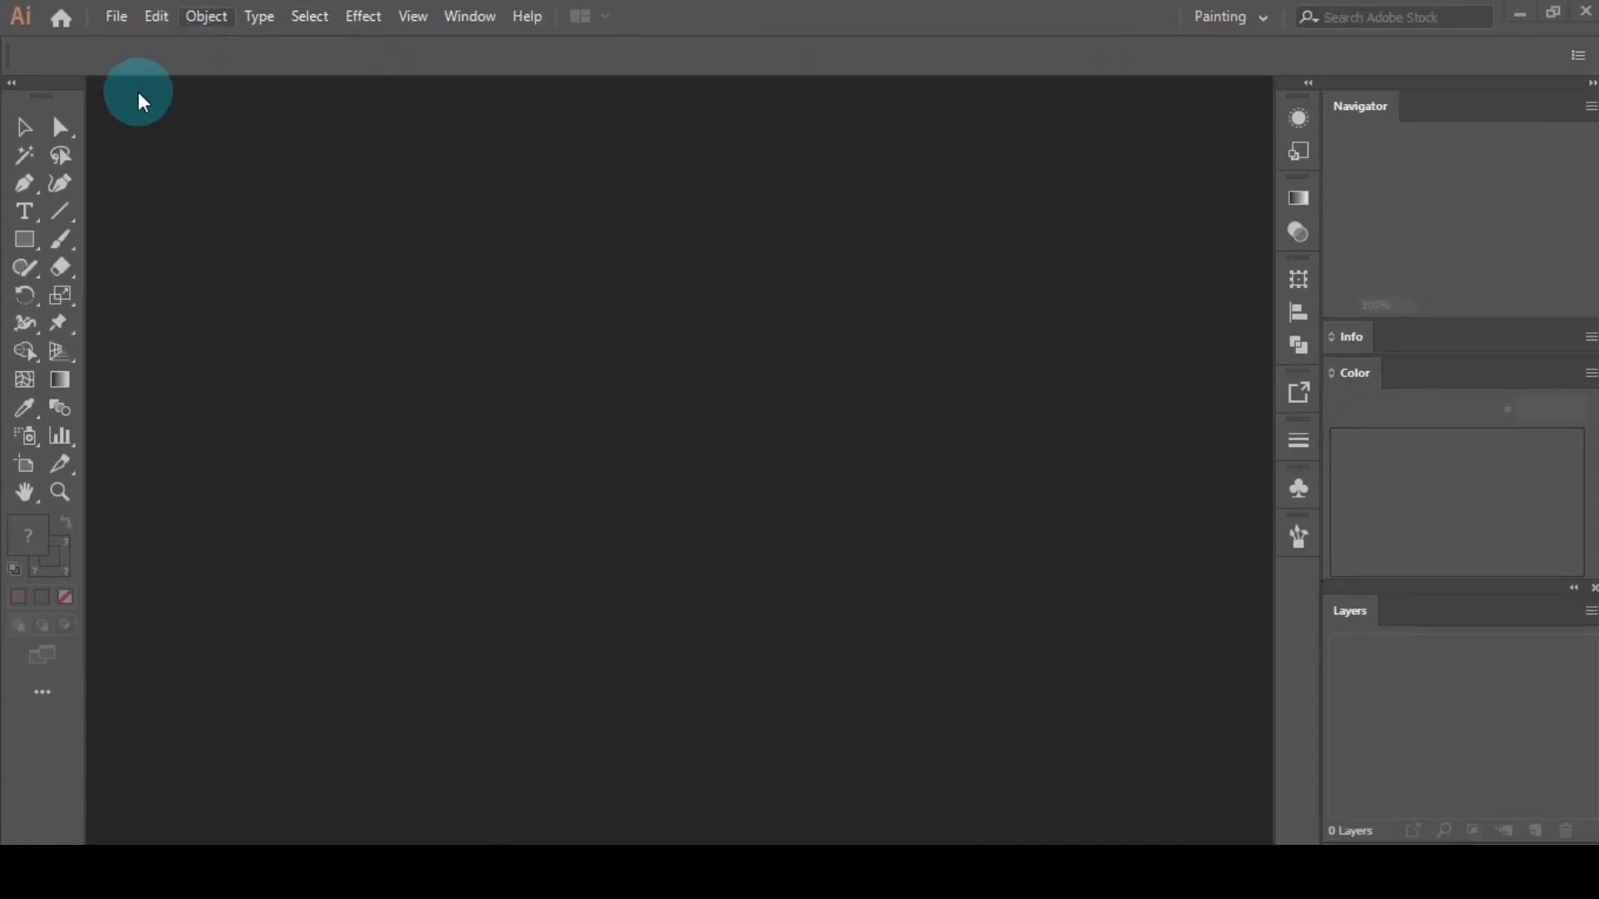
Step: Create a new blank portrait document measuring 800 x 900 px in RGB
left_click(116, 16)
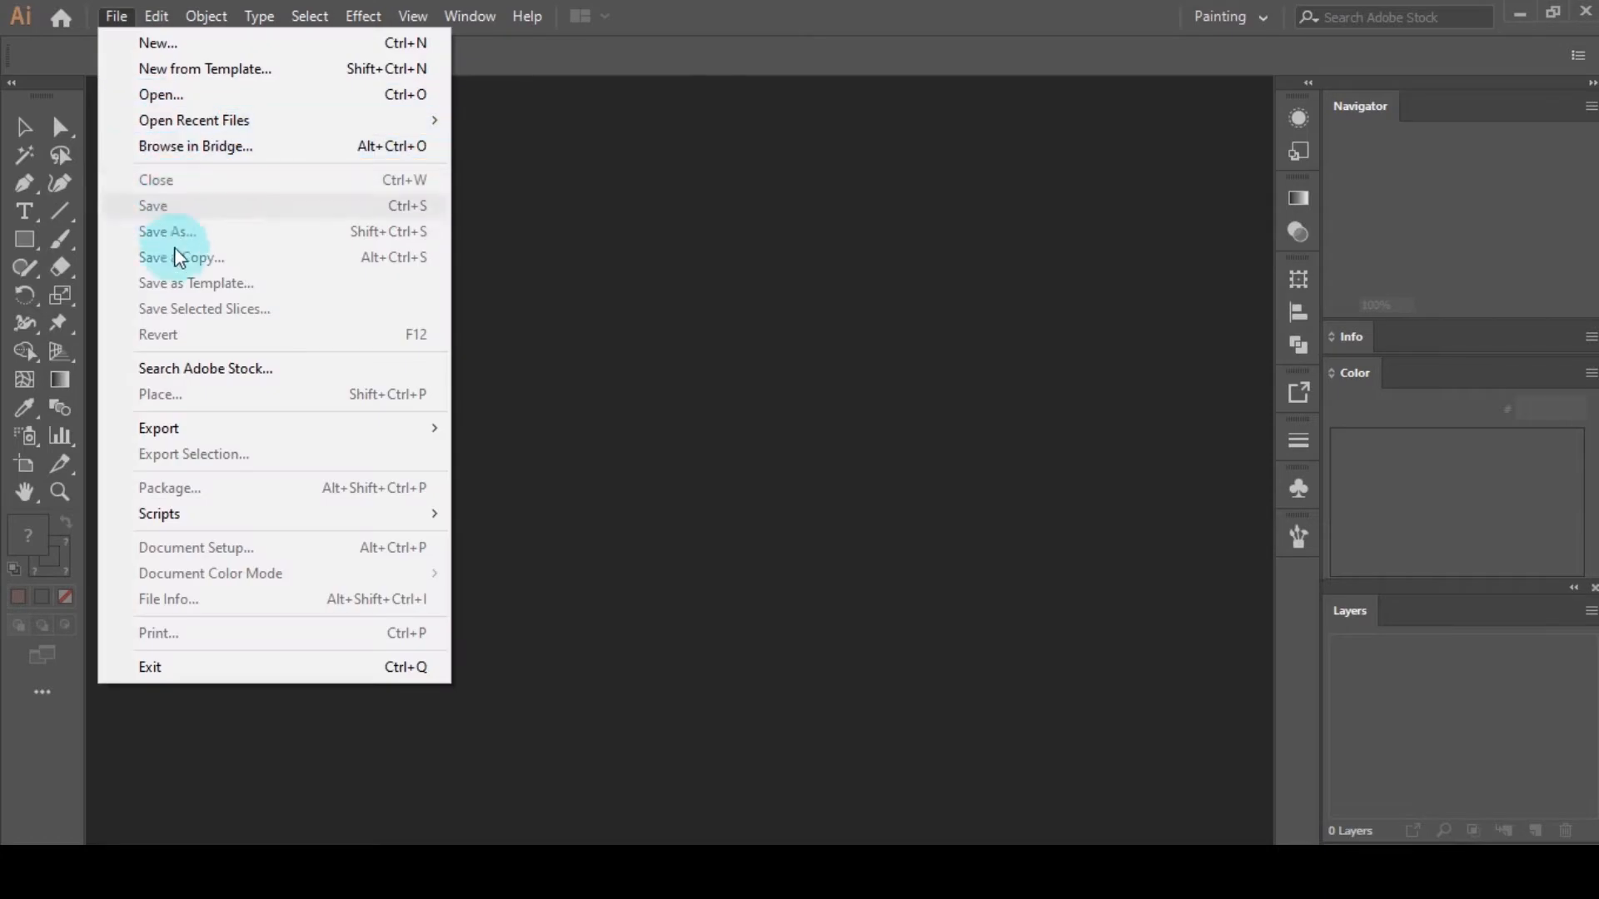
left_click(275, 44)
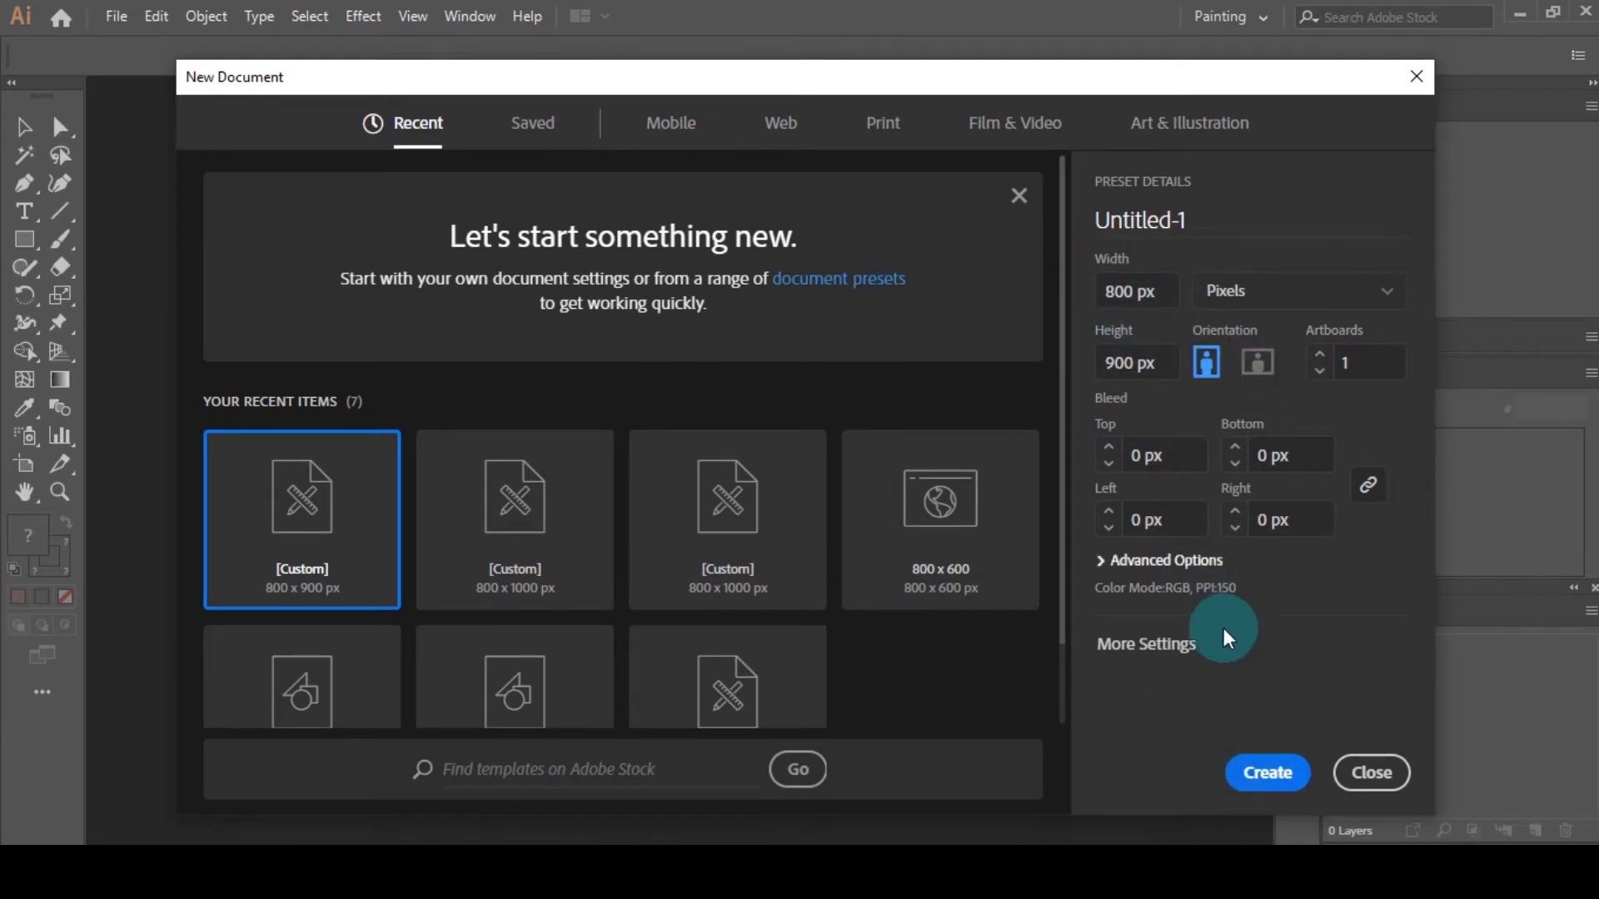
left_click(1270, 771)
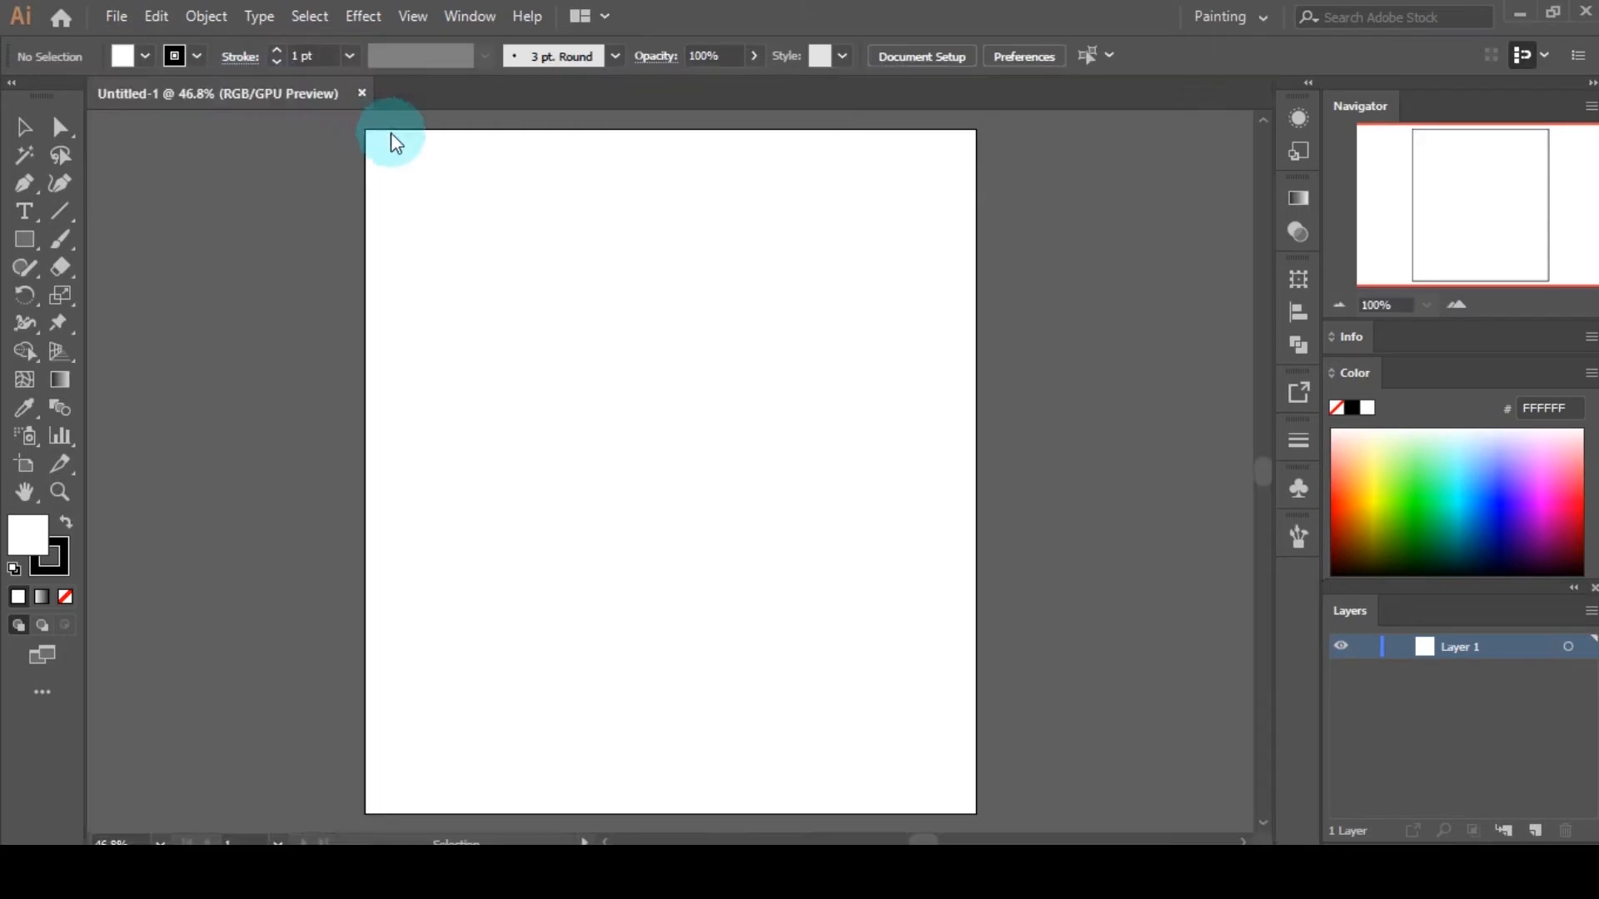
Step: Open the reference photo Davido from the PICS folder inside Music
left_click(122, 23)
left_click(261, 106)
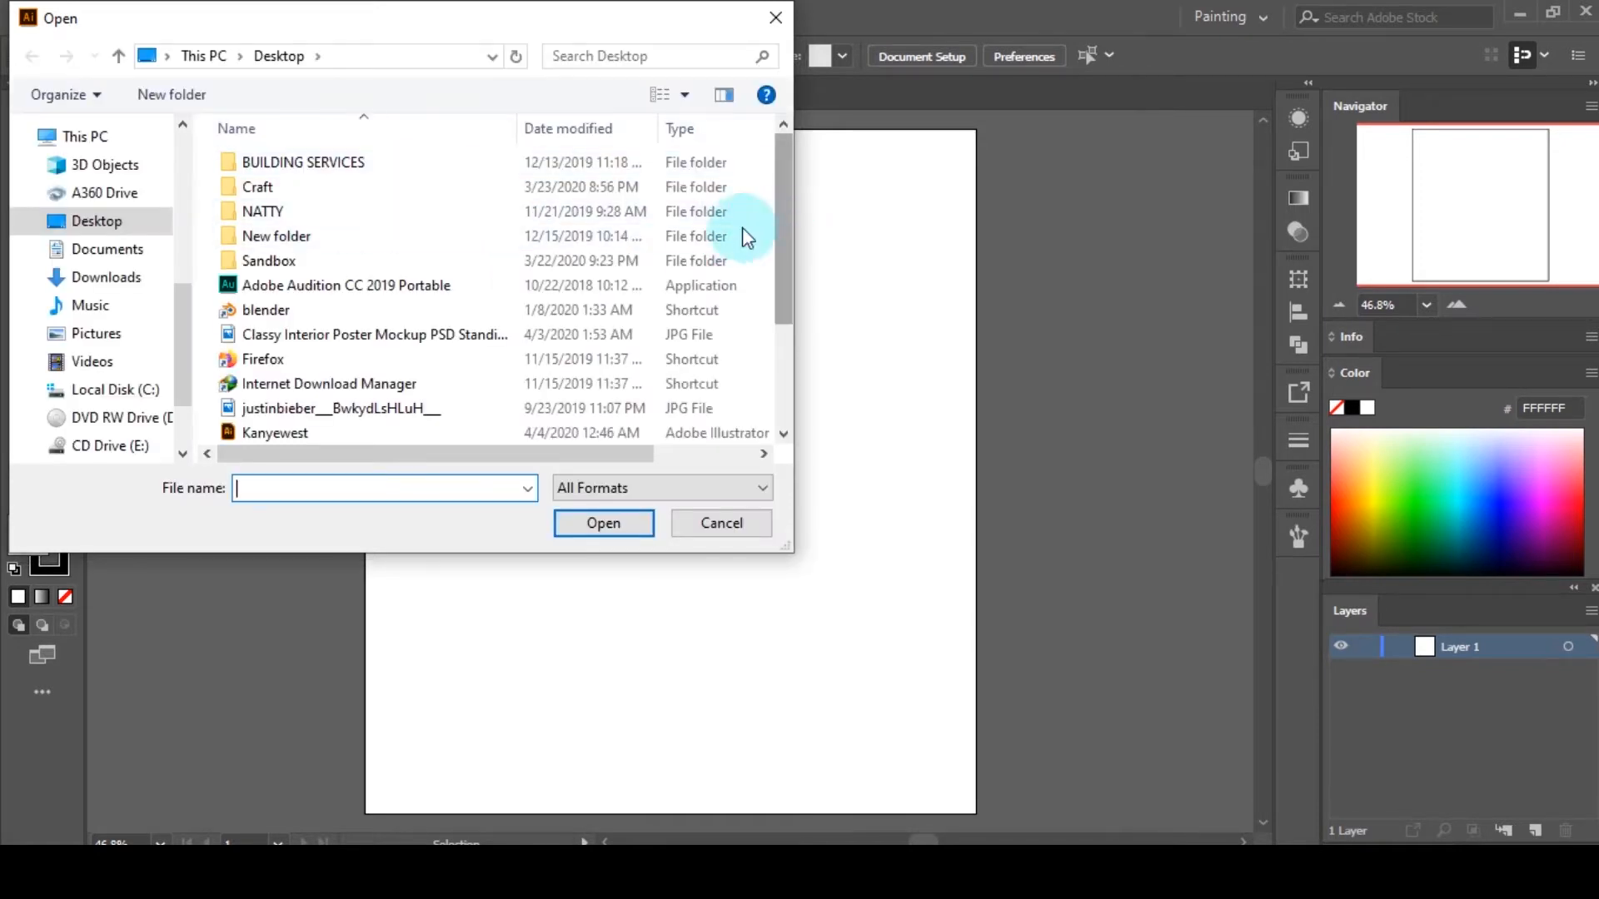
left_click(112, 307)
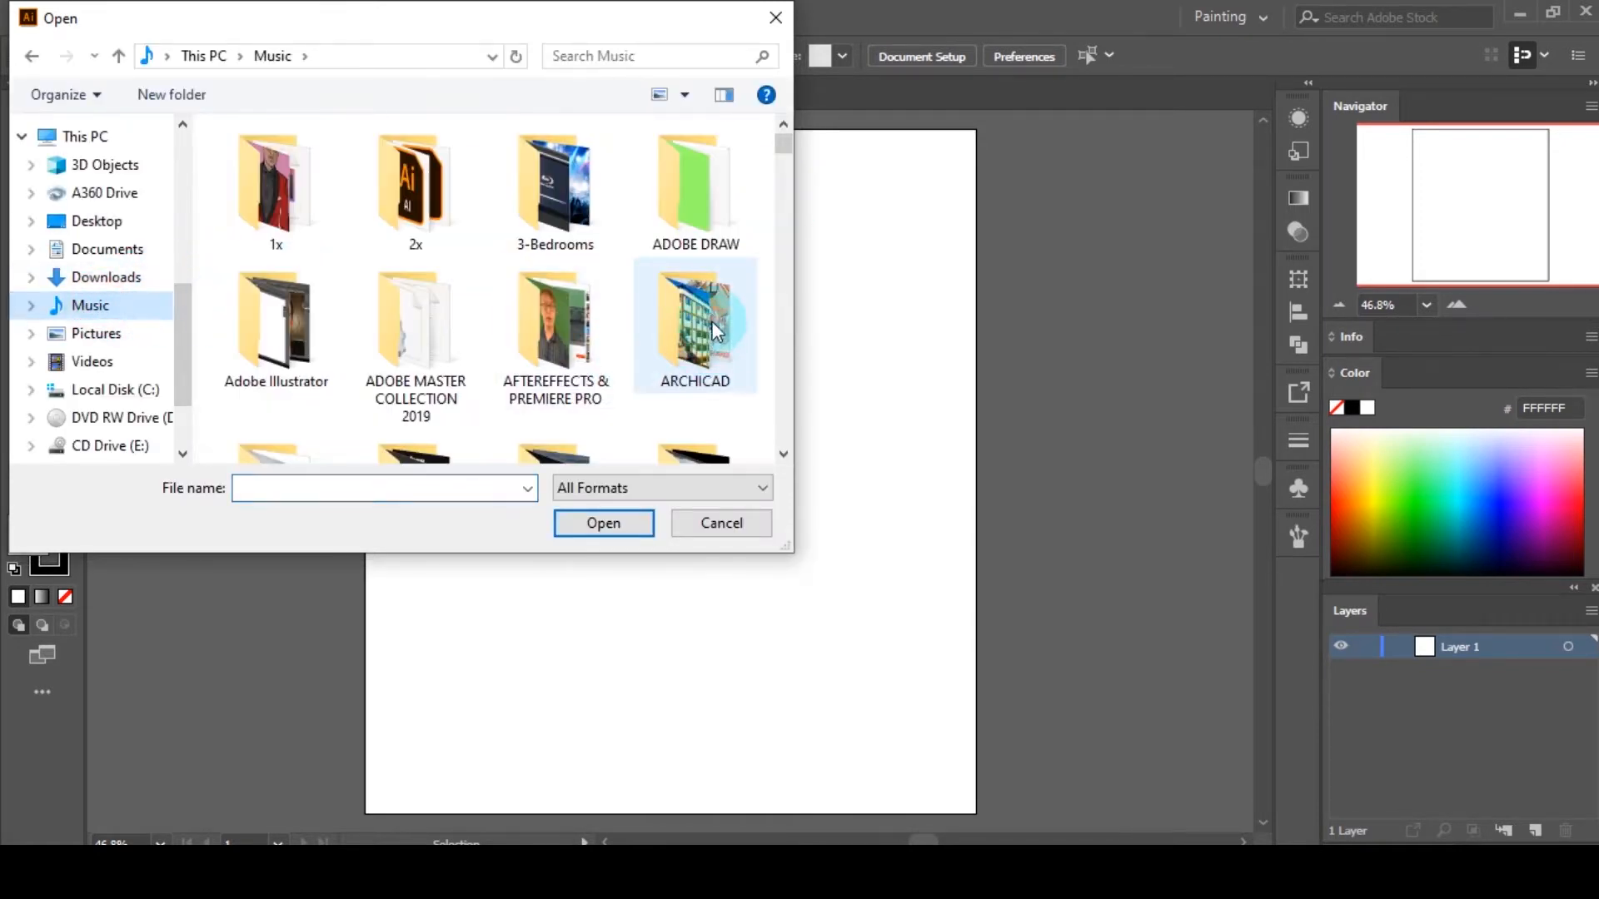
left_click(782, 225)
left_click(782, 225)
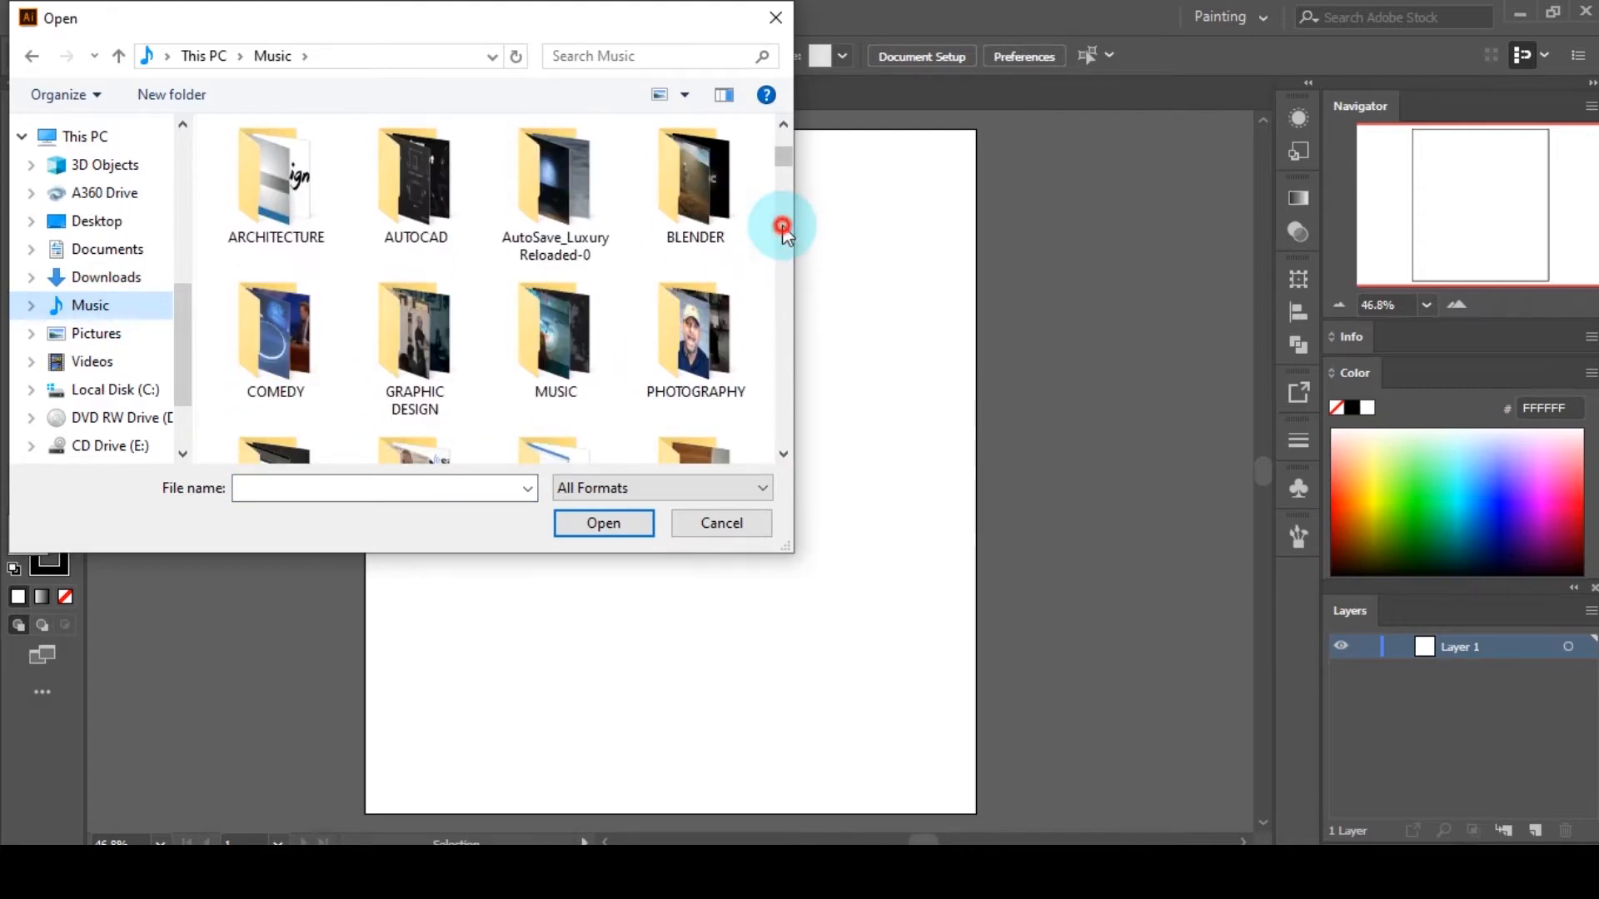
left_click(782, 225)
left_click(780, 148)
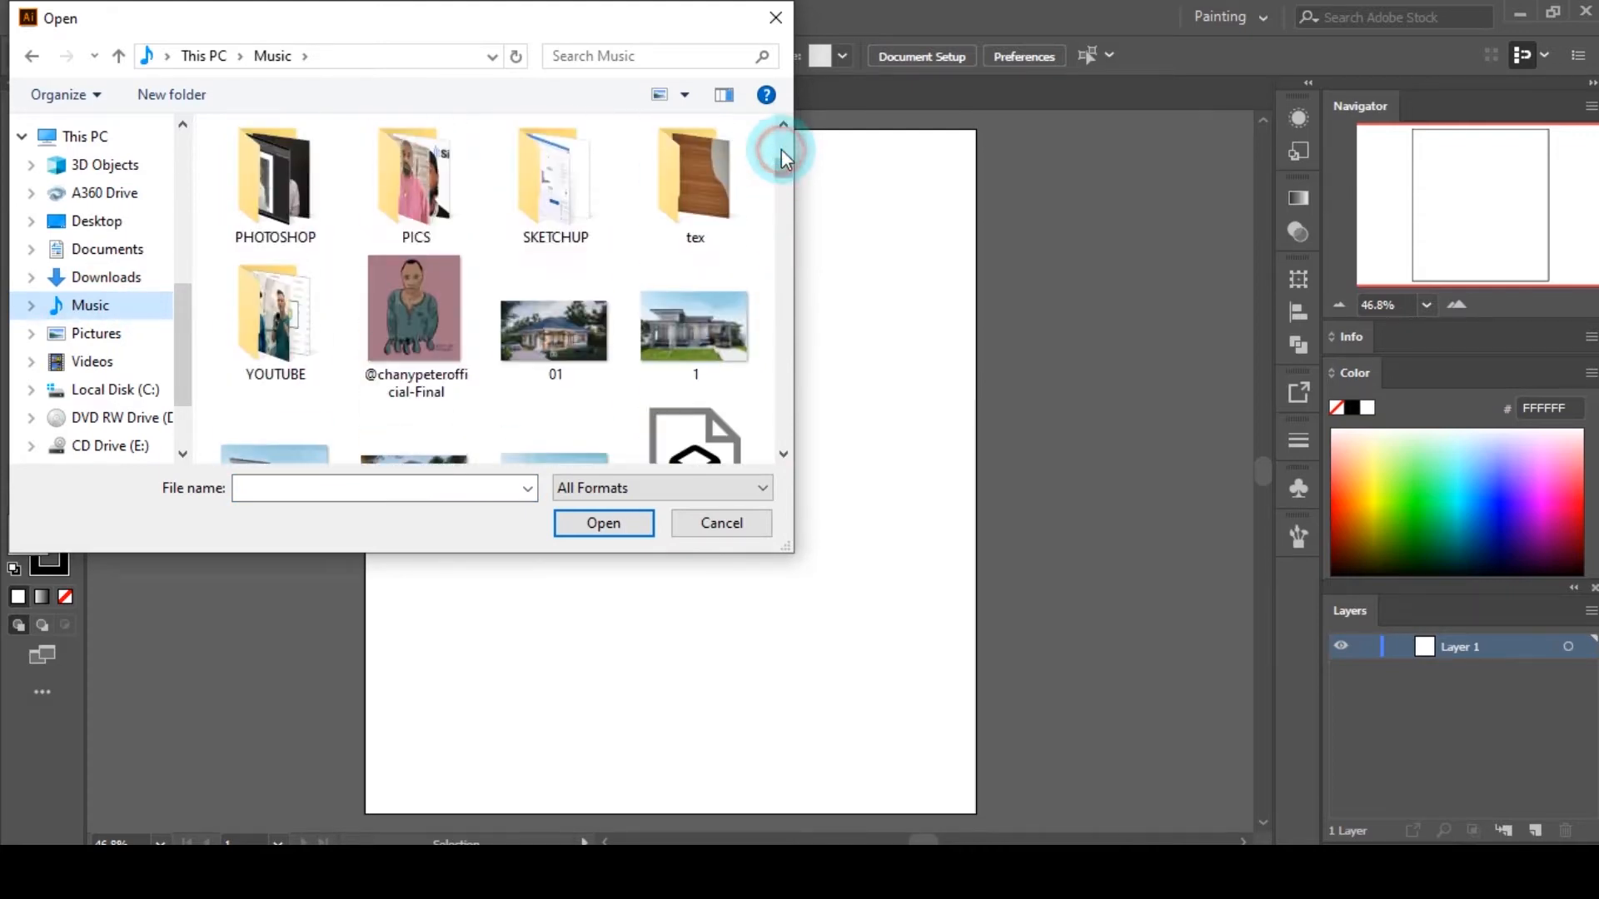
double_click(310, 240)
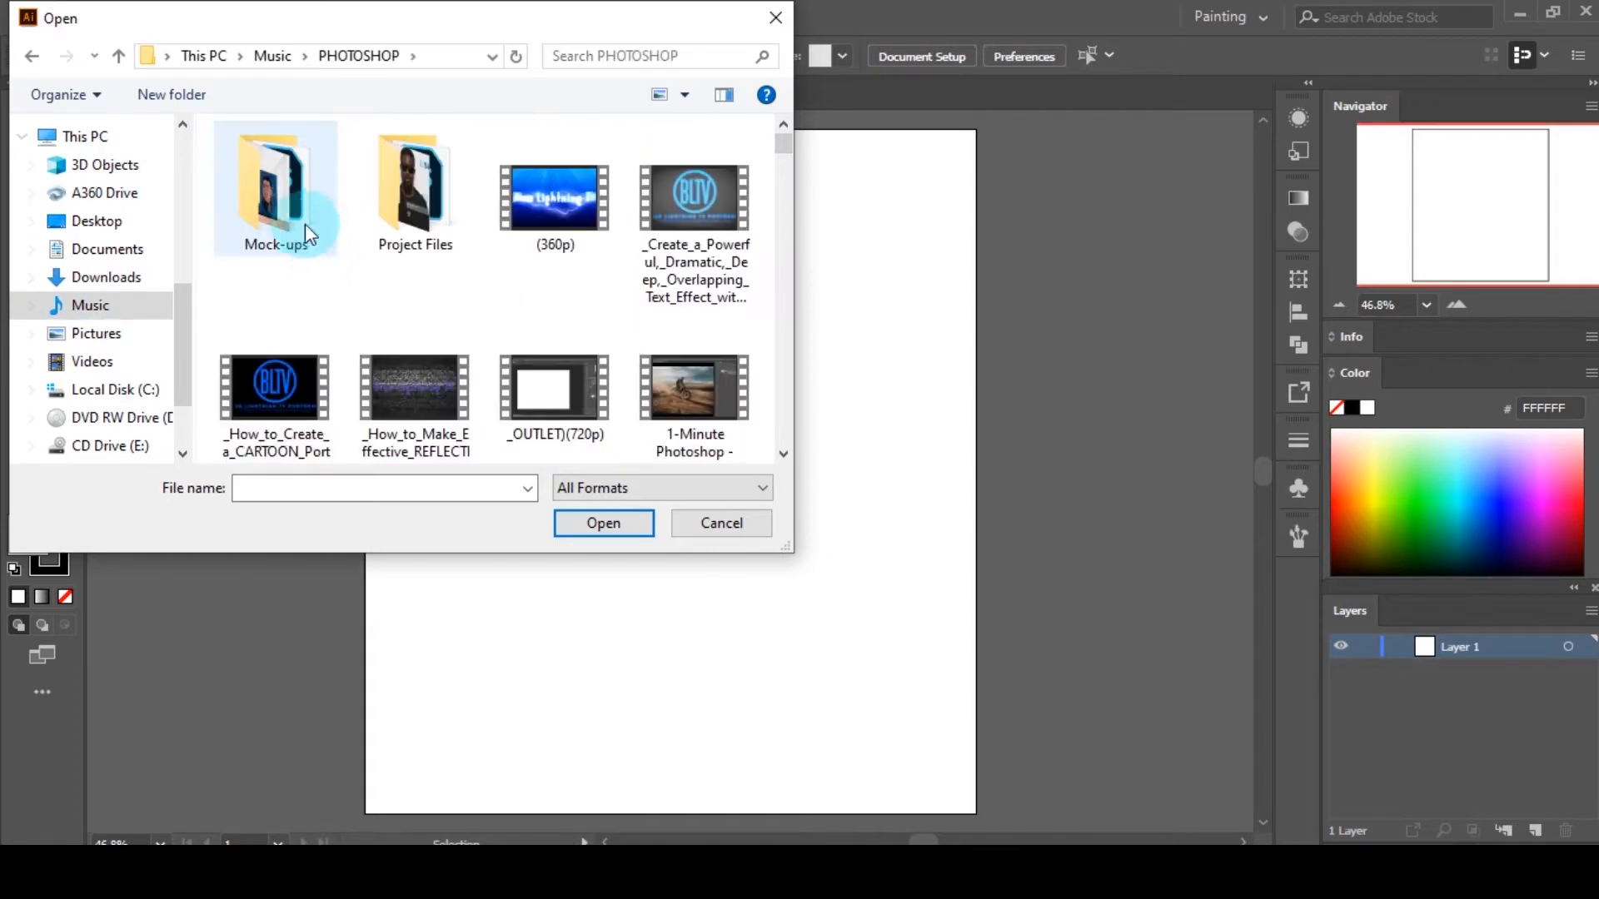
left_click(281, 57)
double_click(428, 358)
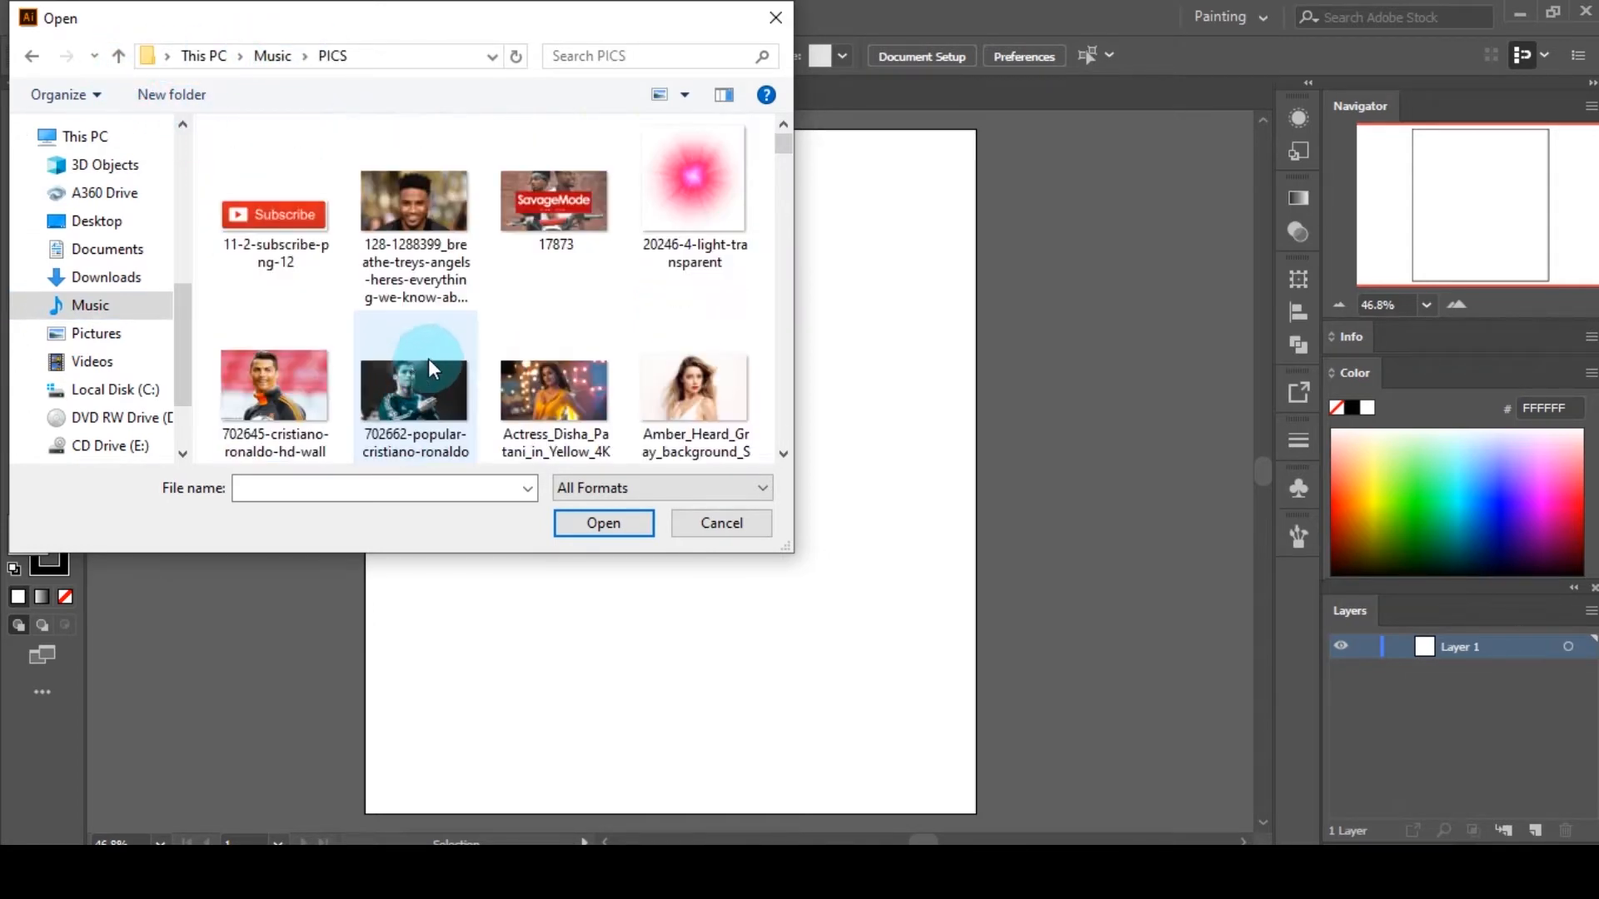
left_click(779, 452)
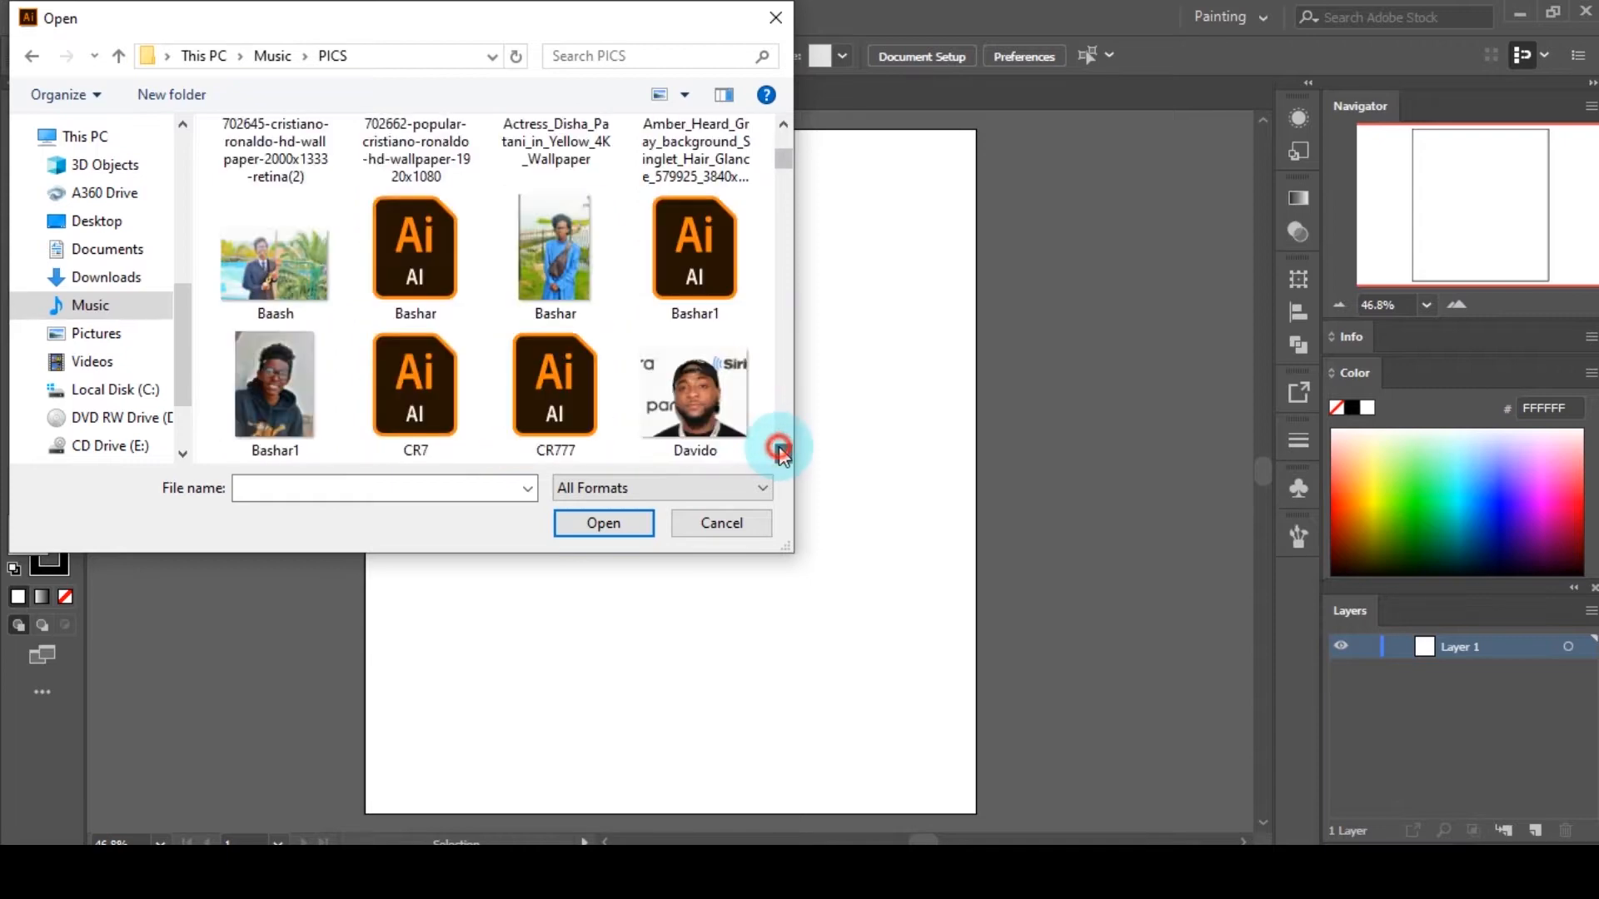
left_click(695, 395)
left_click(618, 516)
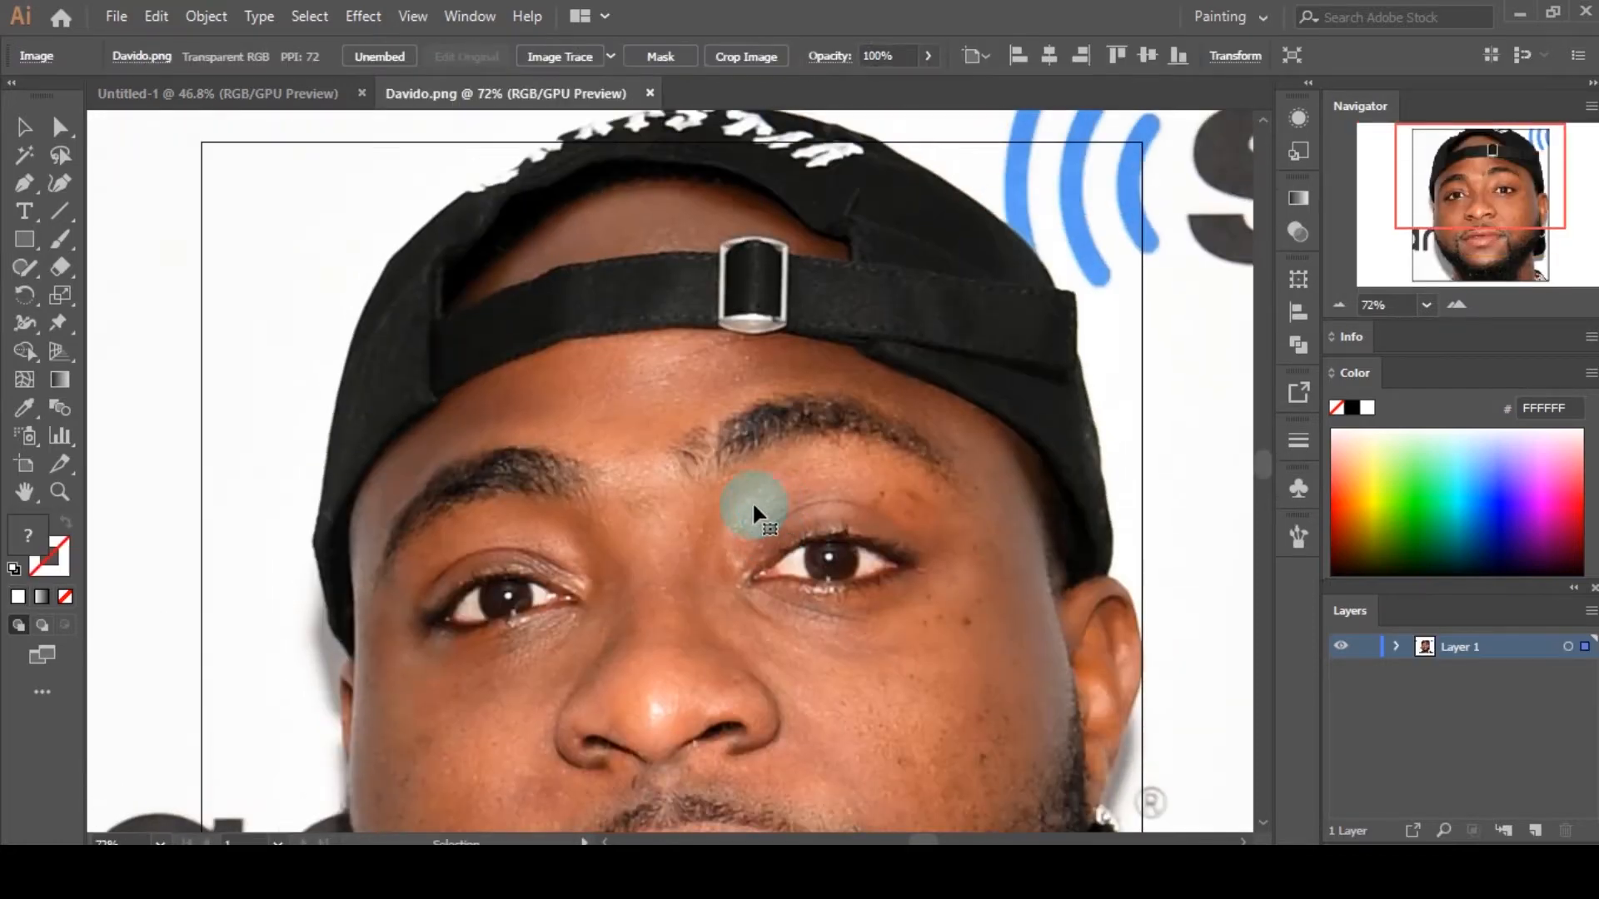
Step: Scale the photo down proportionally and position it so the head and shoulders fit within the artboard
scroll(752, 501, "down", 3)
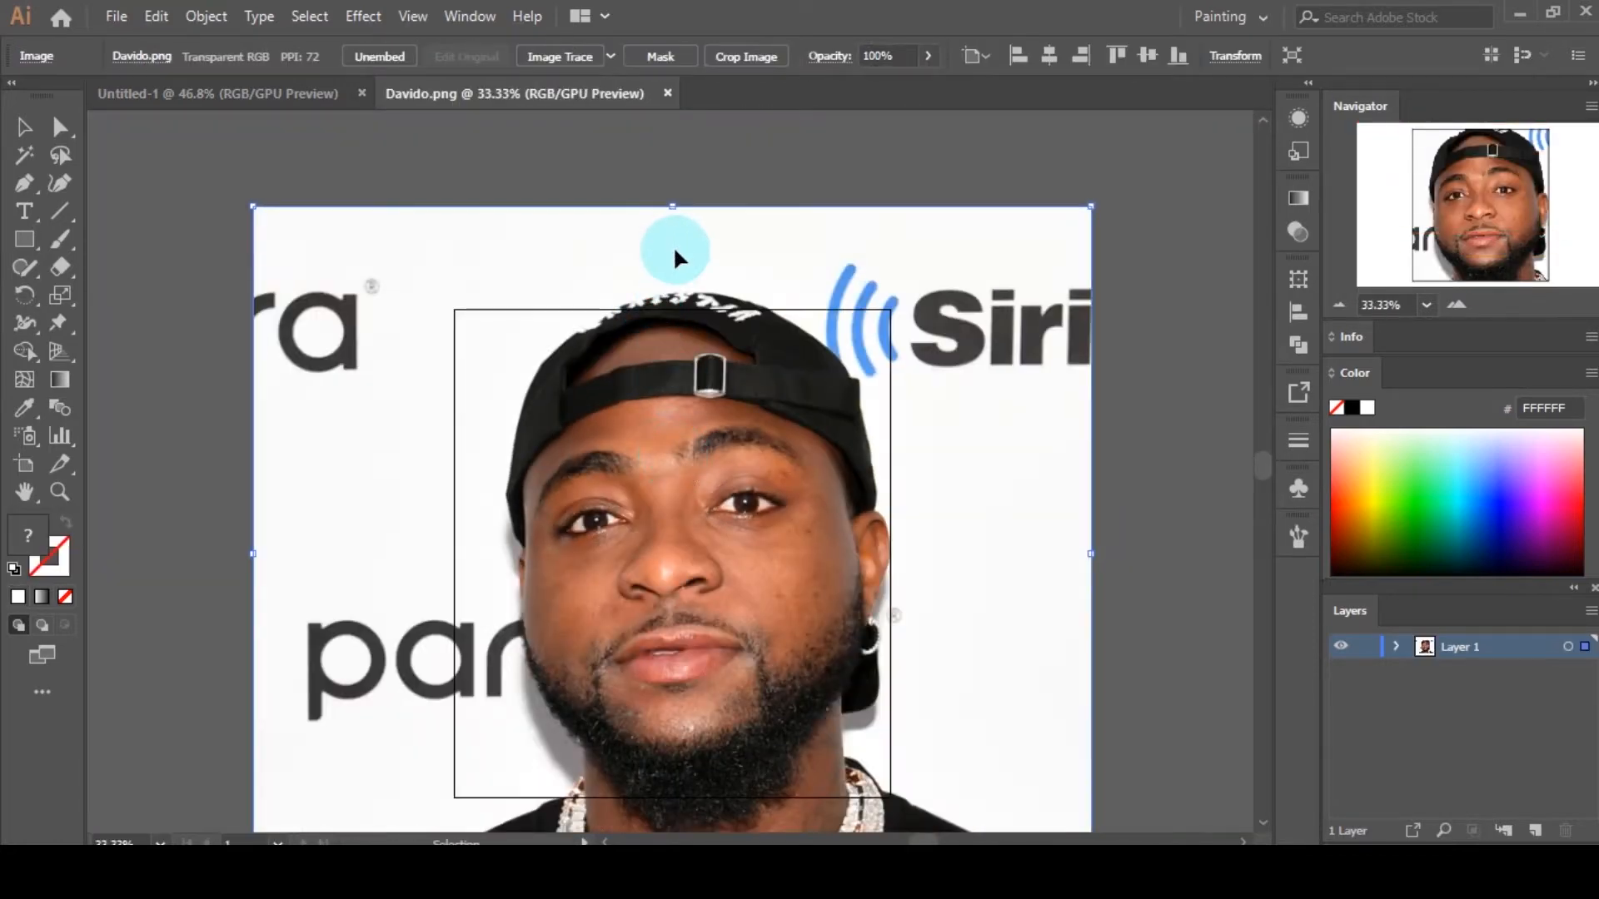
left_click_drag(673, 209, 688, 300)
scroll(696, 326, "down", 3)
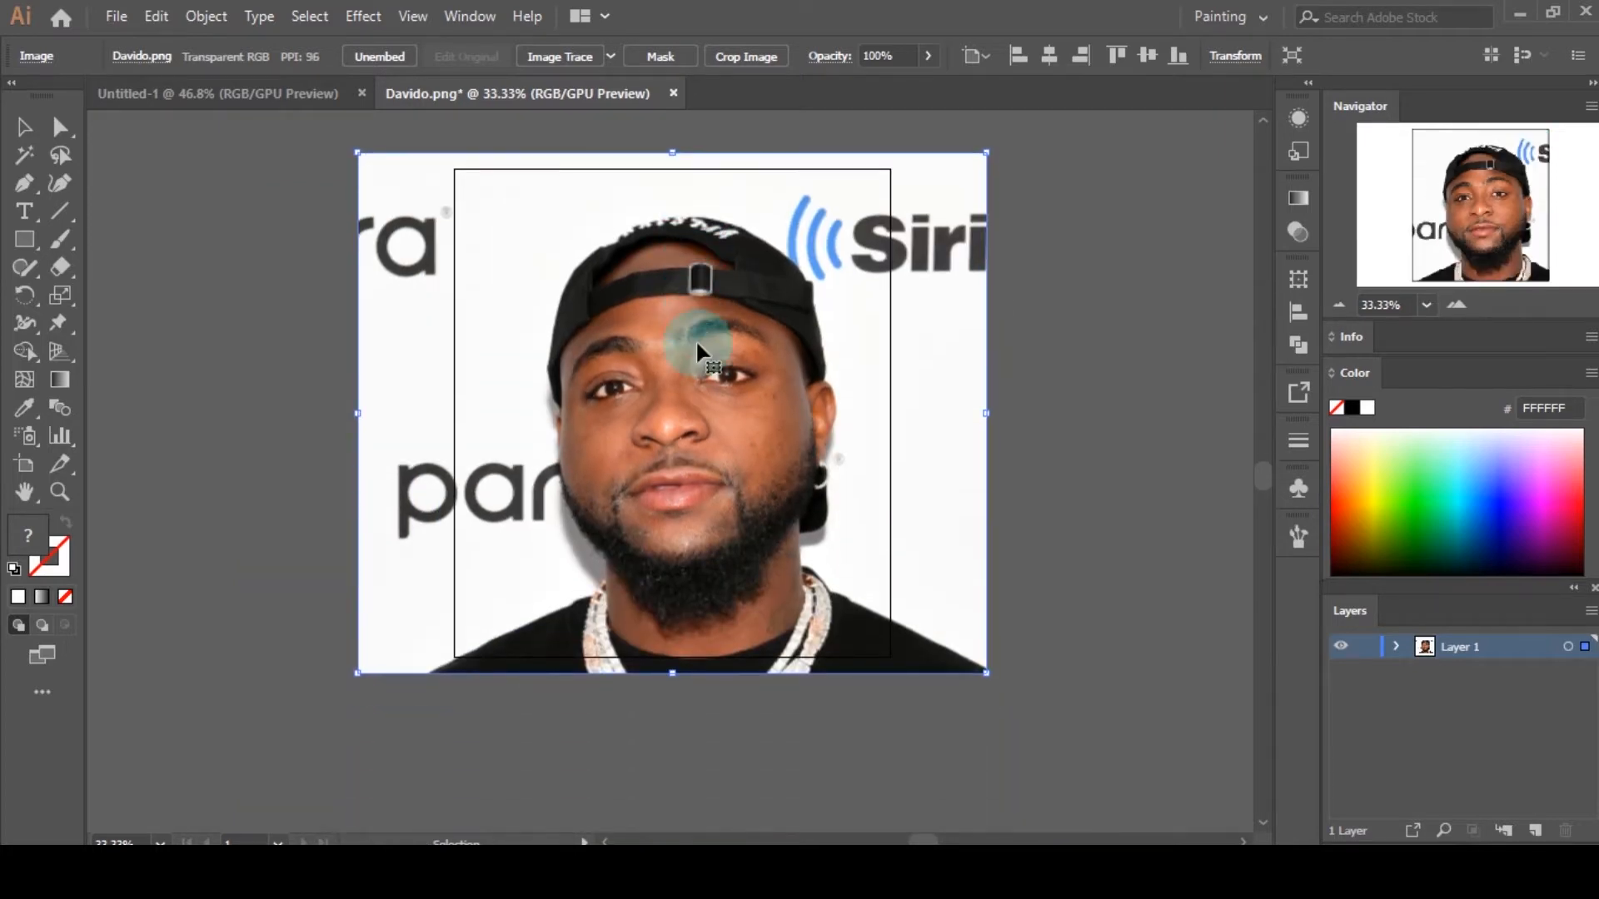
left_click_drag(686, 329, 698, 322)
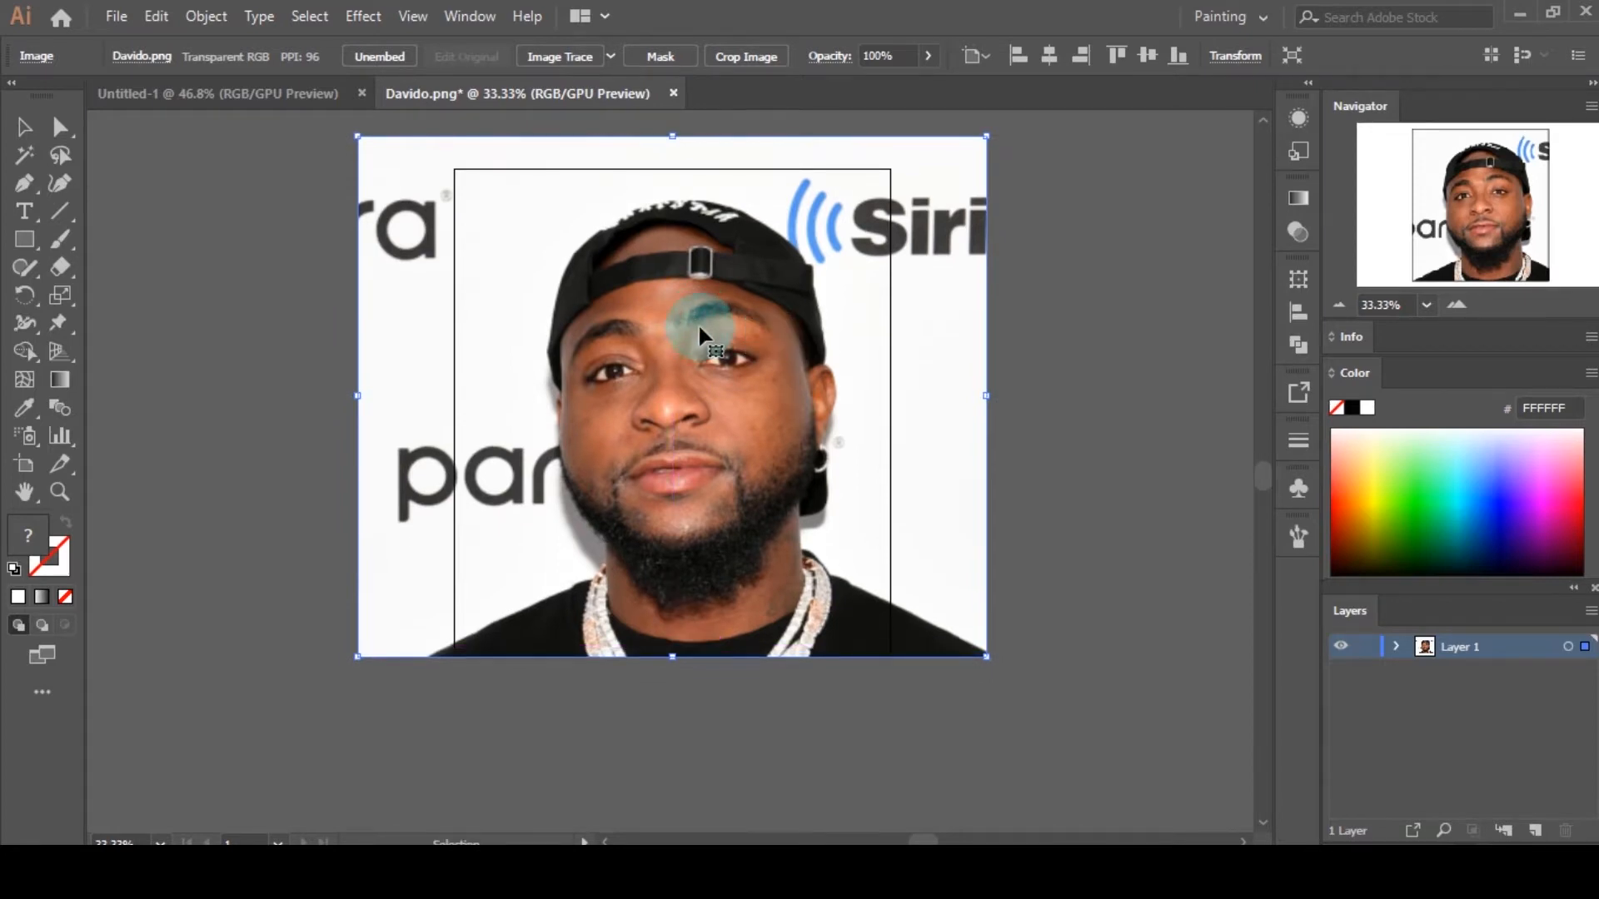
Step: Deselect the photo, lock its layer and add a new layer above it for drawing
left_click(1020, 414)
left_click(1366, 648)
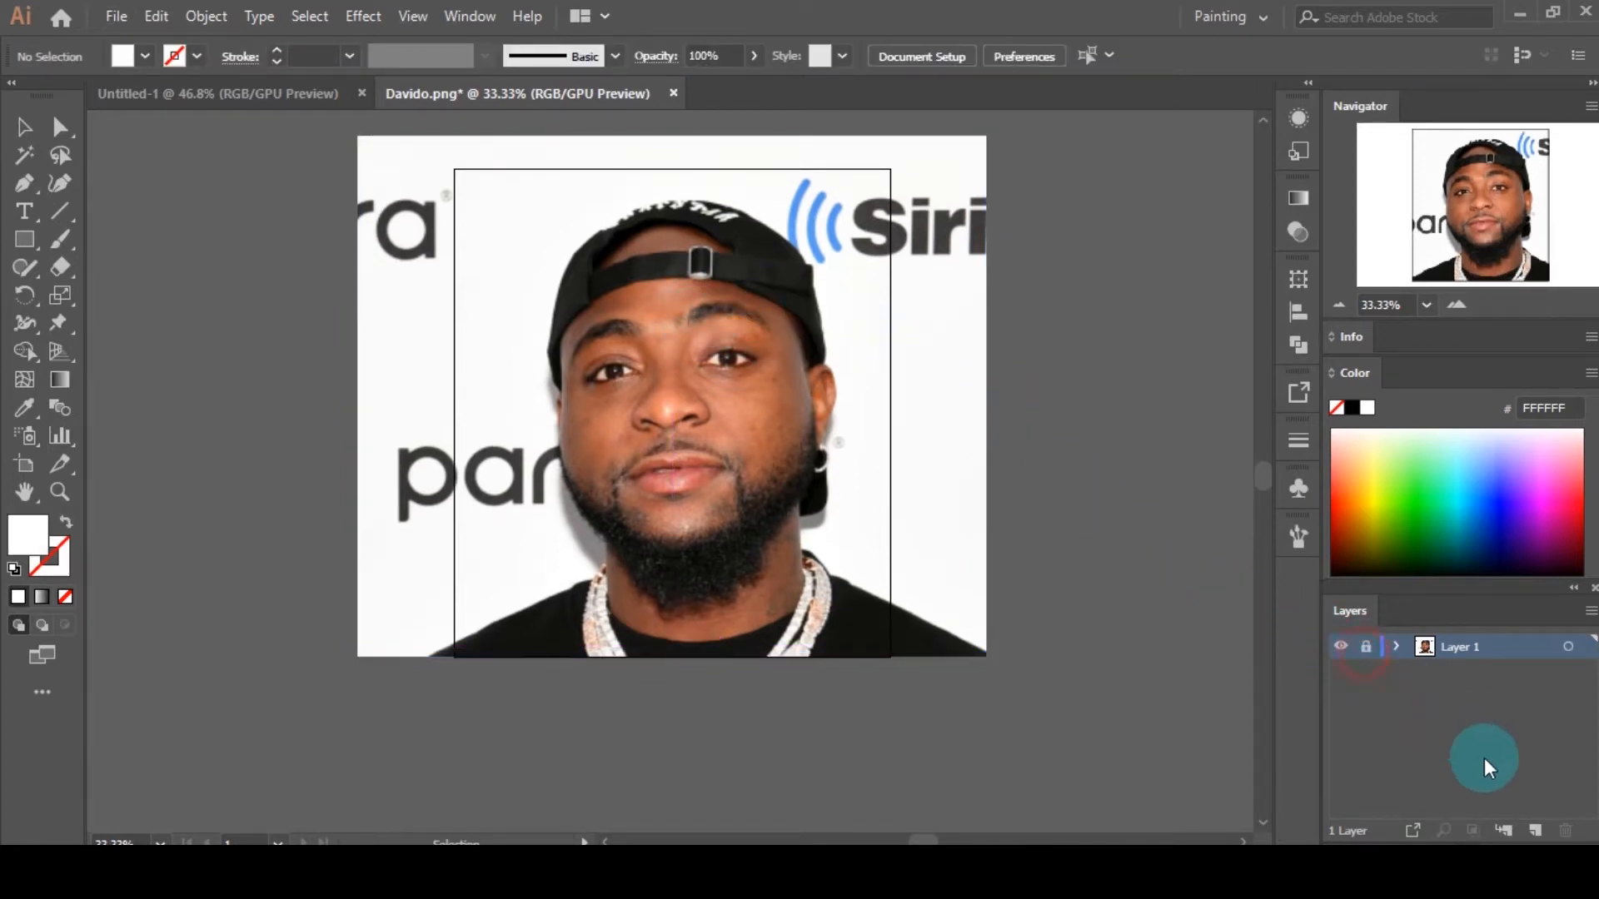
left_click(1534, 831)
Step: Close the unused blank document Untitled-1
scroll(766, 443, "up", 5)
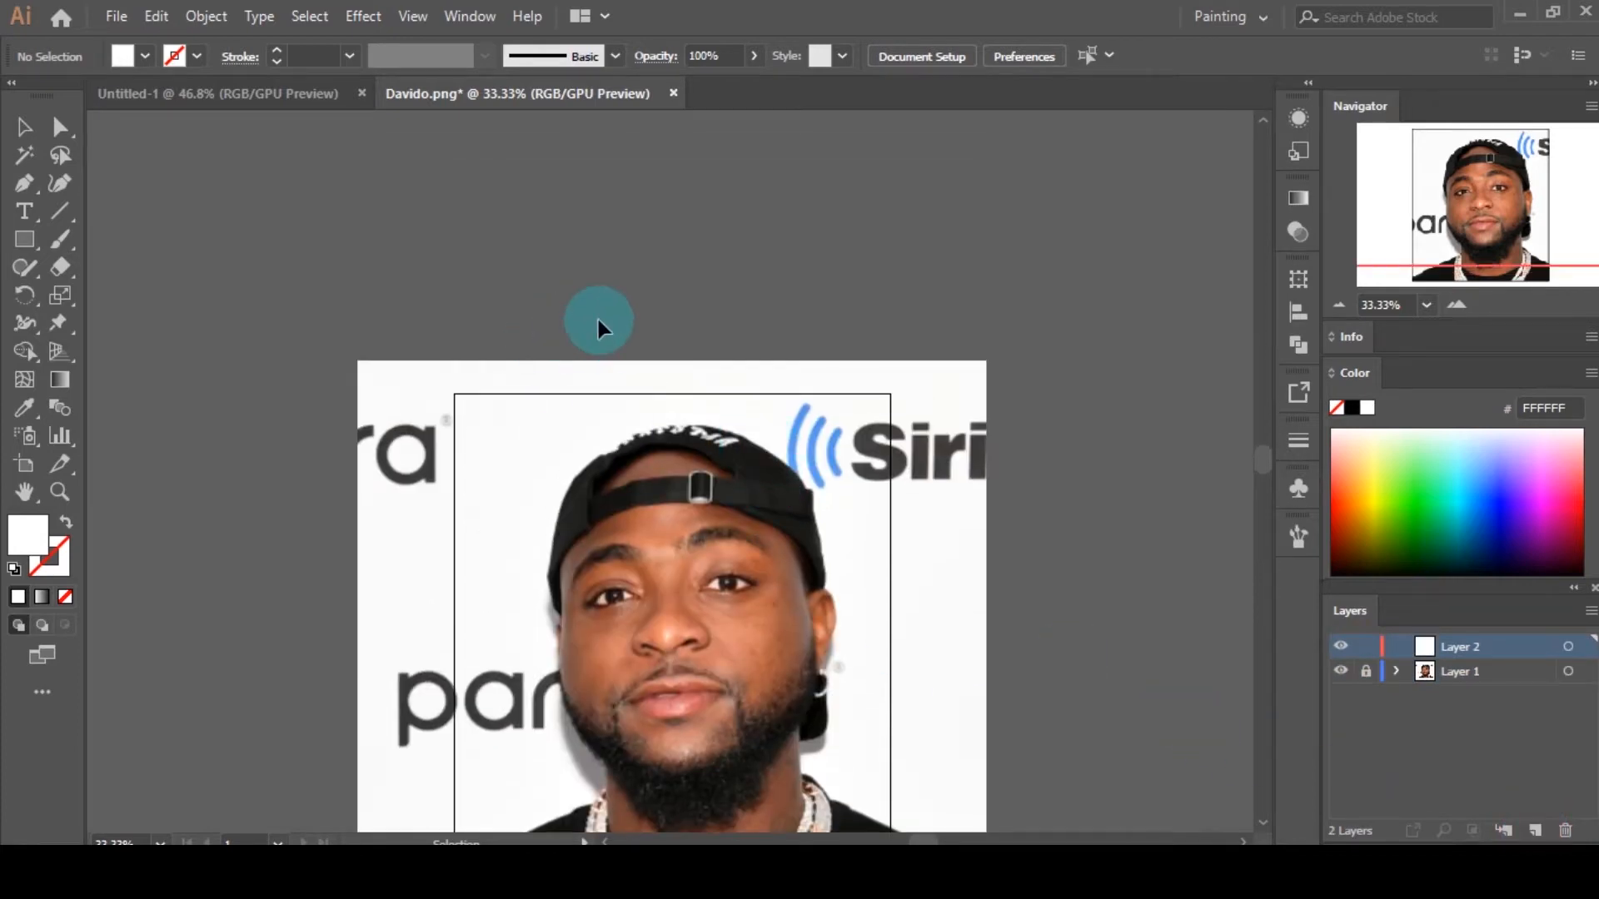
scroll(598, 318, "up", 1)
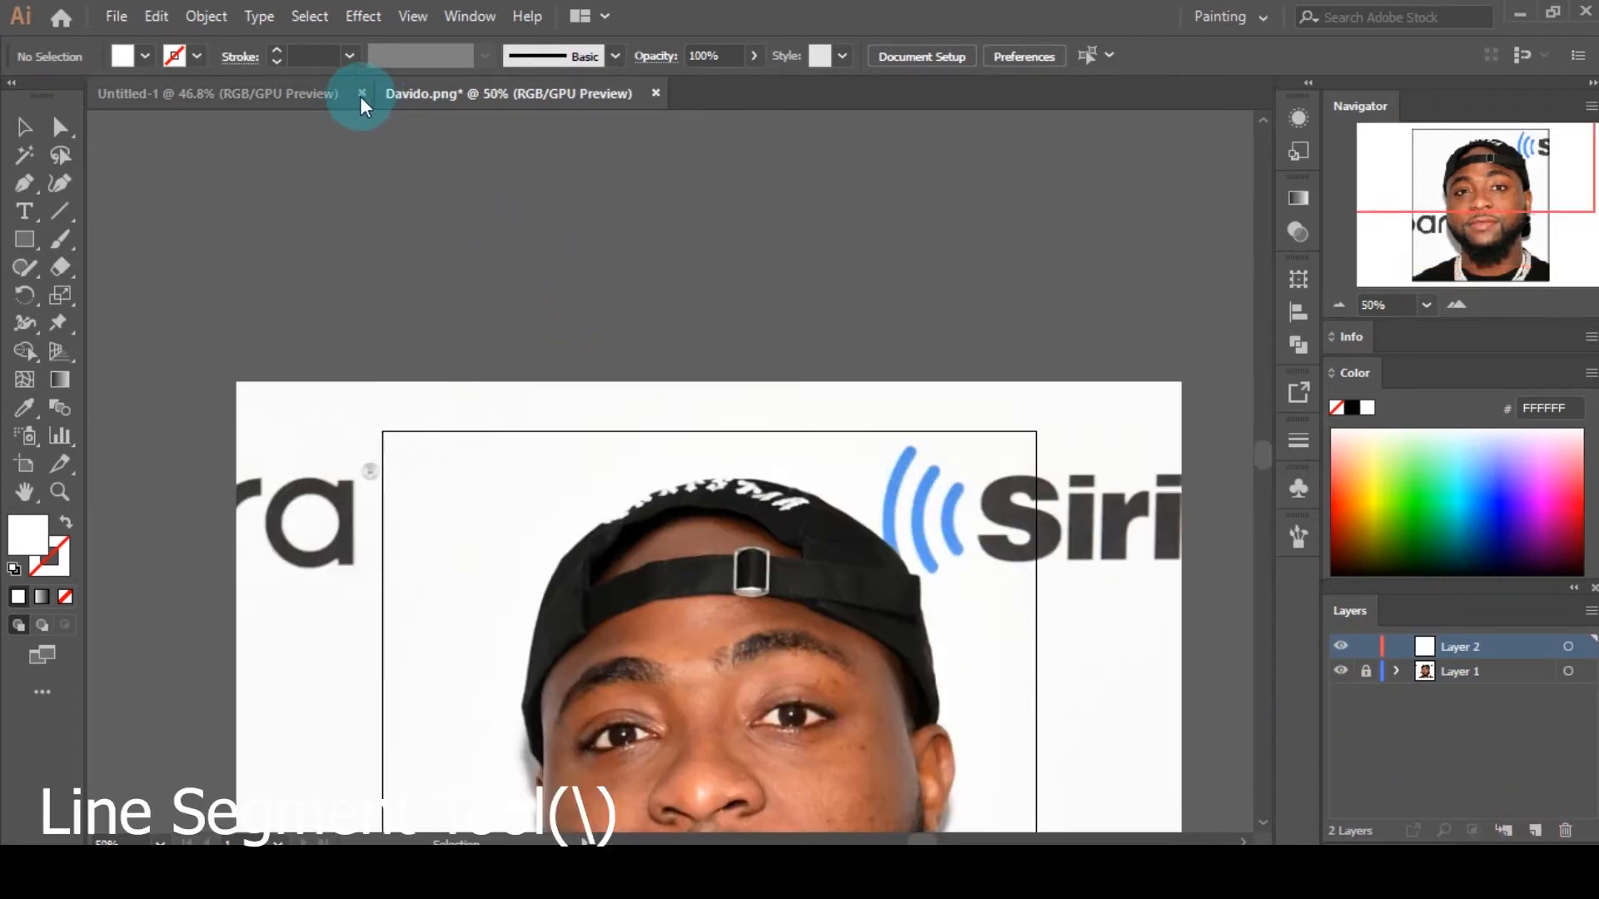
left_click(362, 93)
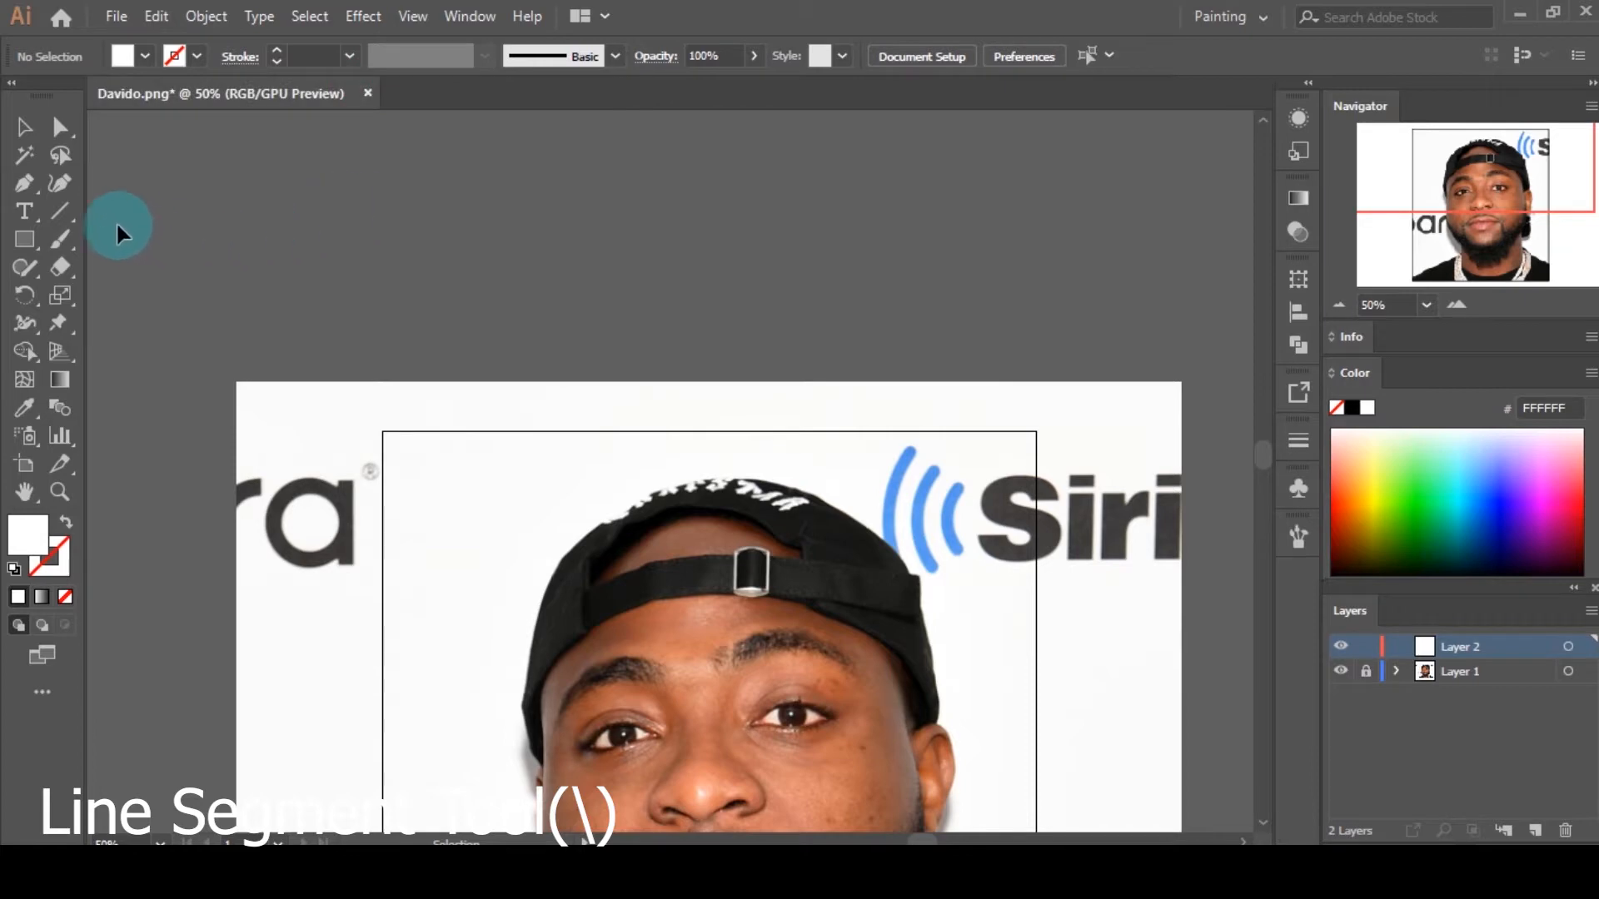
Step: Draw a straight horizontal line above the photo and give it a 3 pt black stroke with Width Profile 1
left_click(60, 211)
left_click_drag(307, 218, 807, 216)
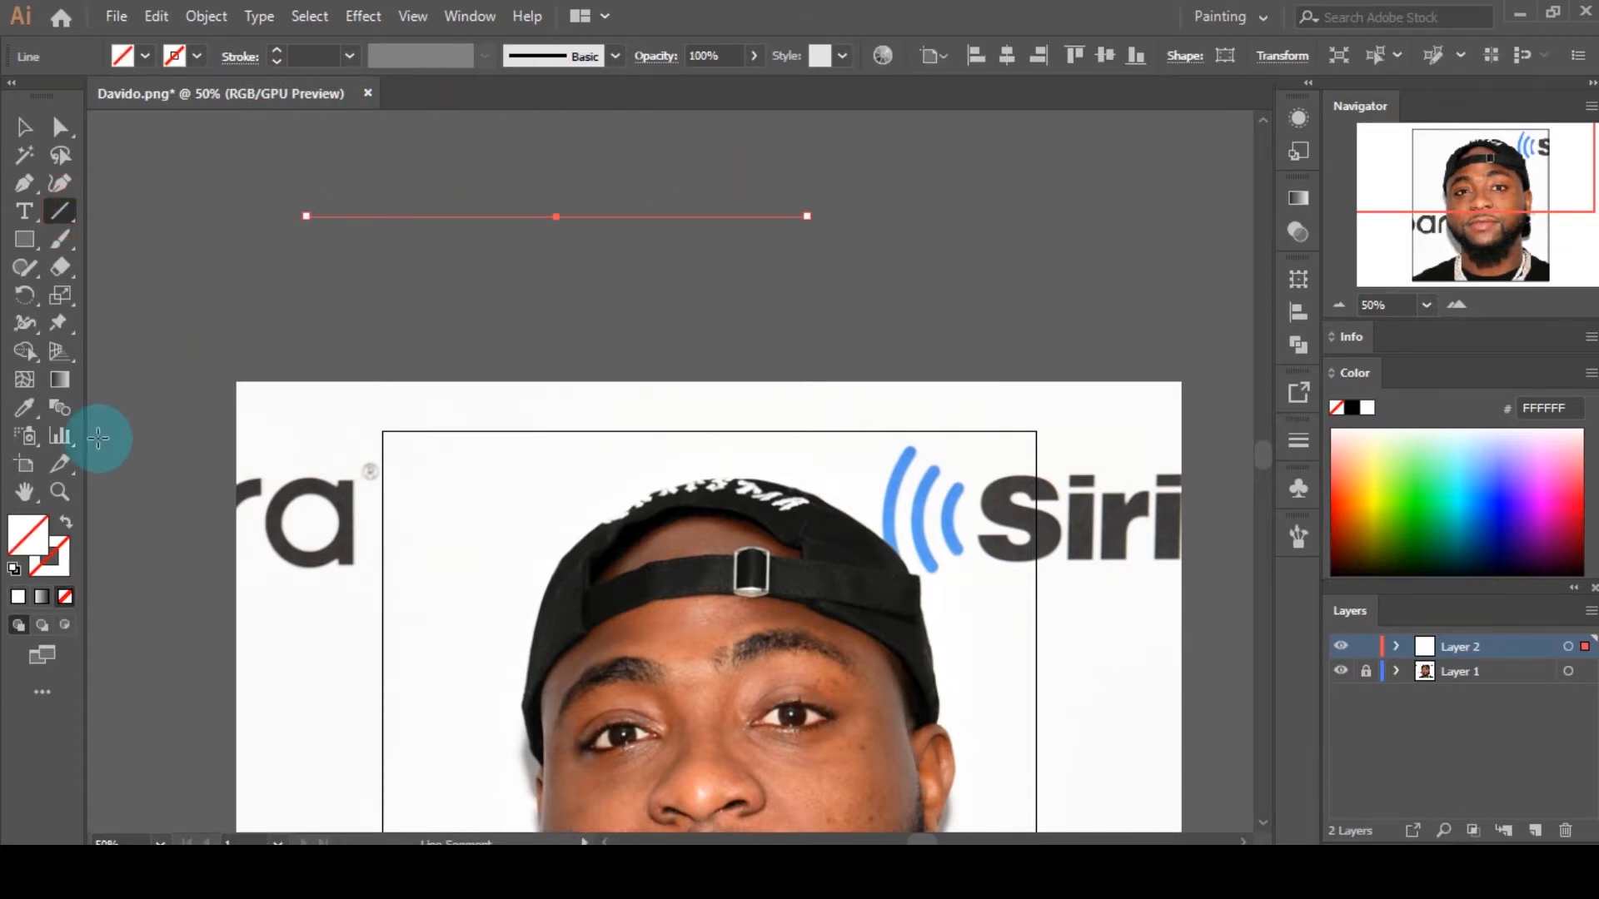
left_click(278, 52)
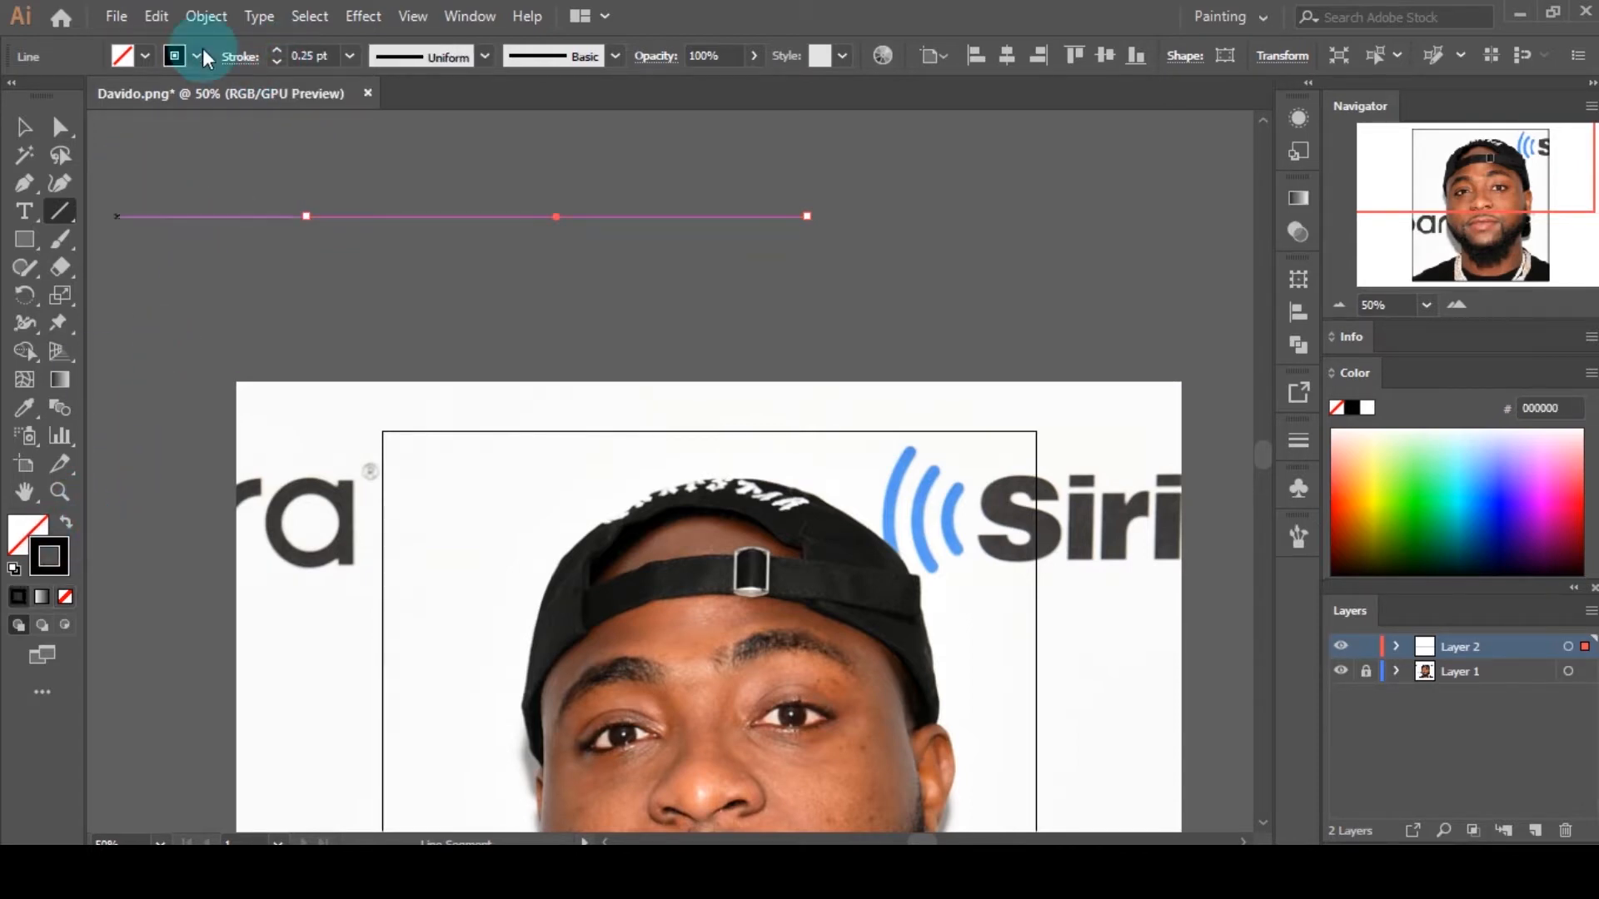
left_click(280, 51)
left_click(280, 51)
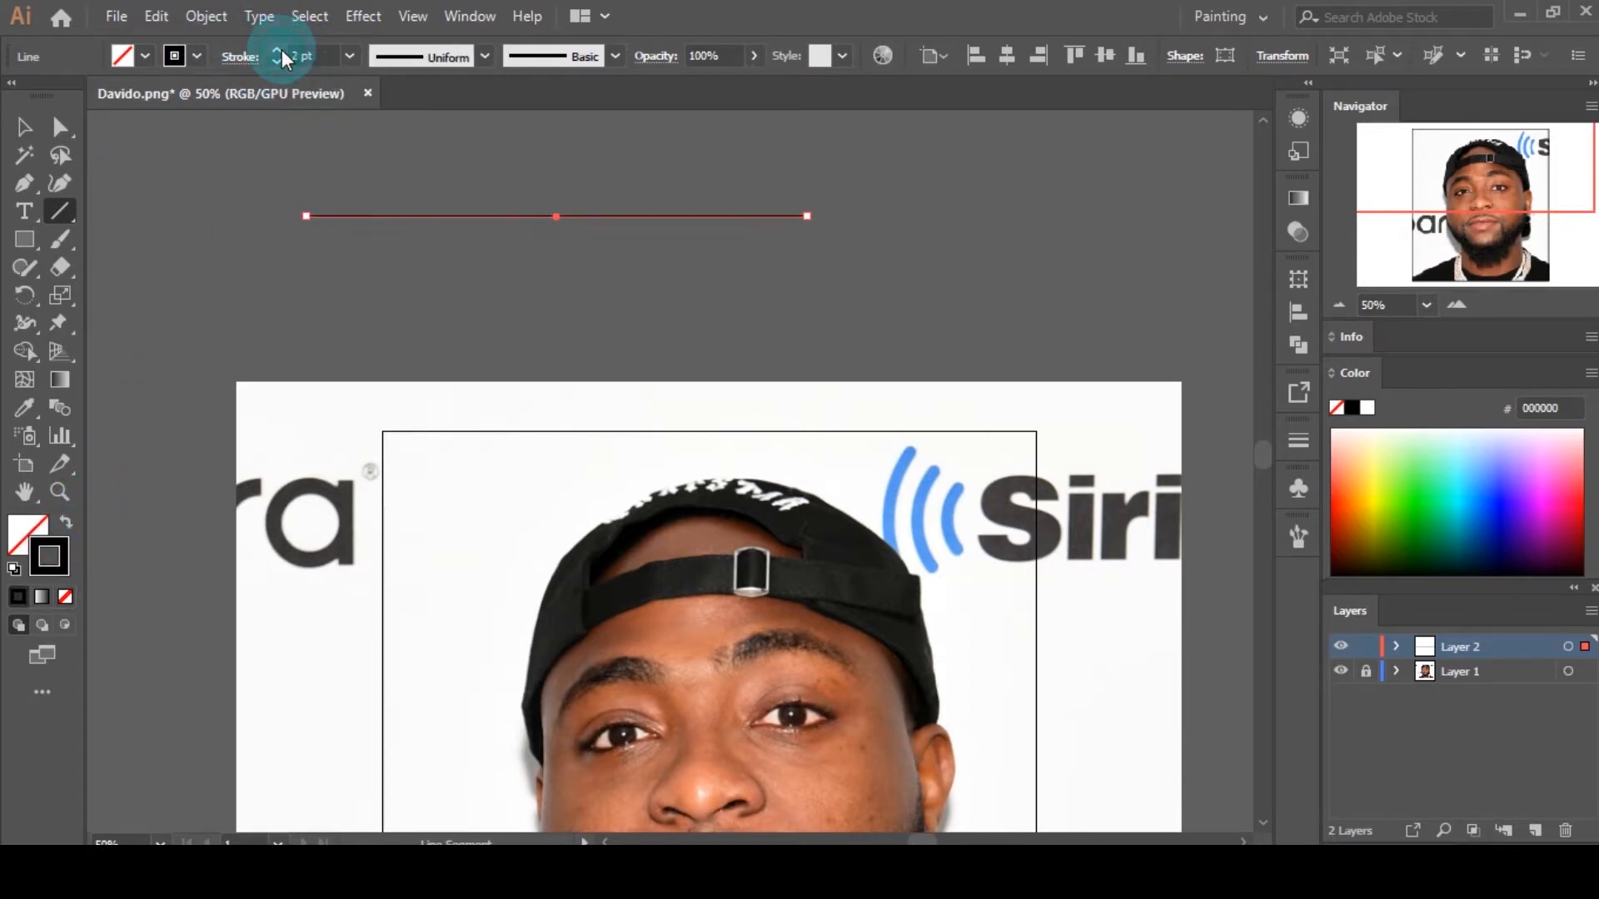
left_click(280, 51)
left_click(442, 59)
left_click(432, 133)
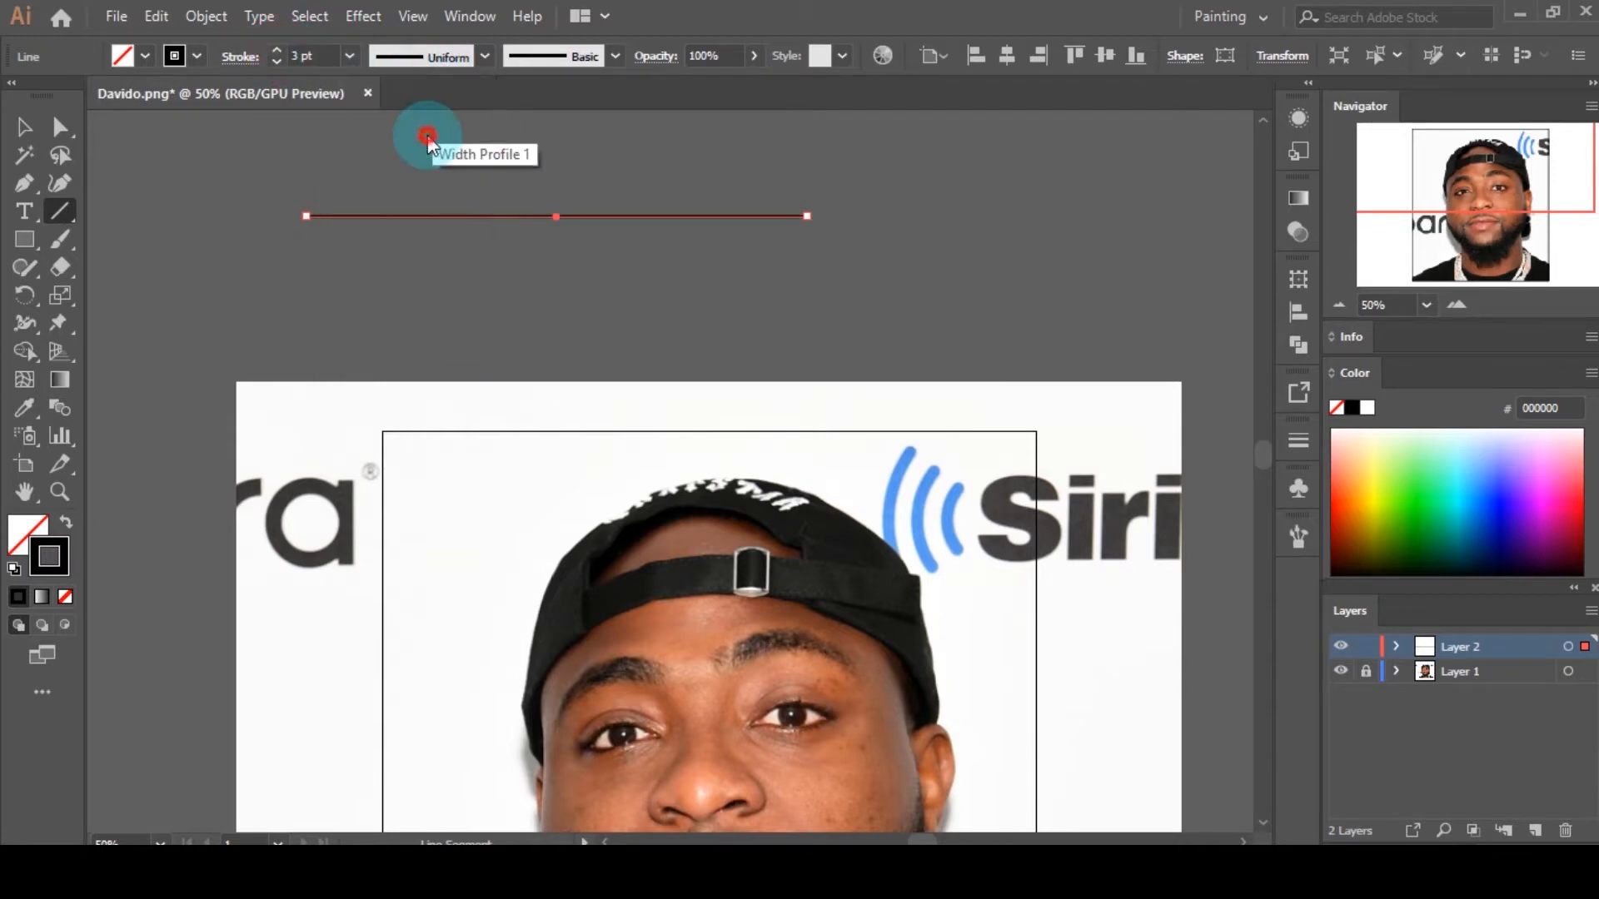
Step: Create a new Art Brush from the tapered line, keeping the default brush options
left_click(536, 55)
left_click(560, 236)
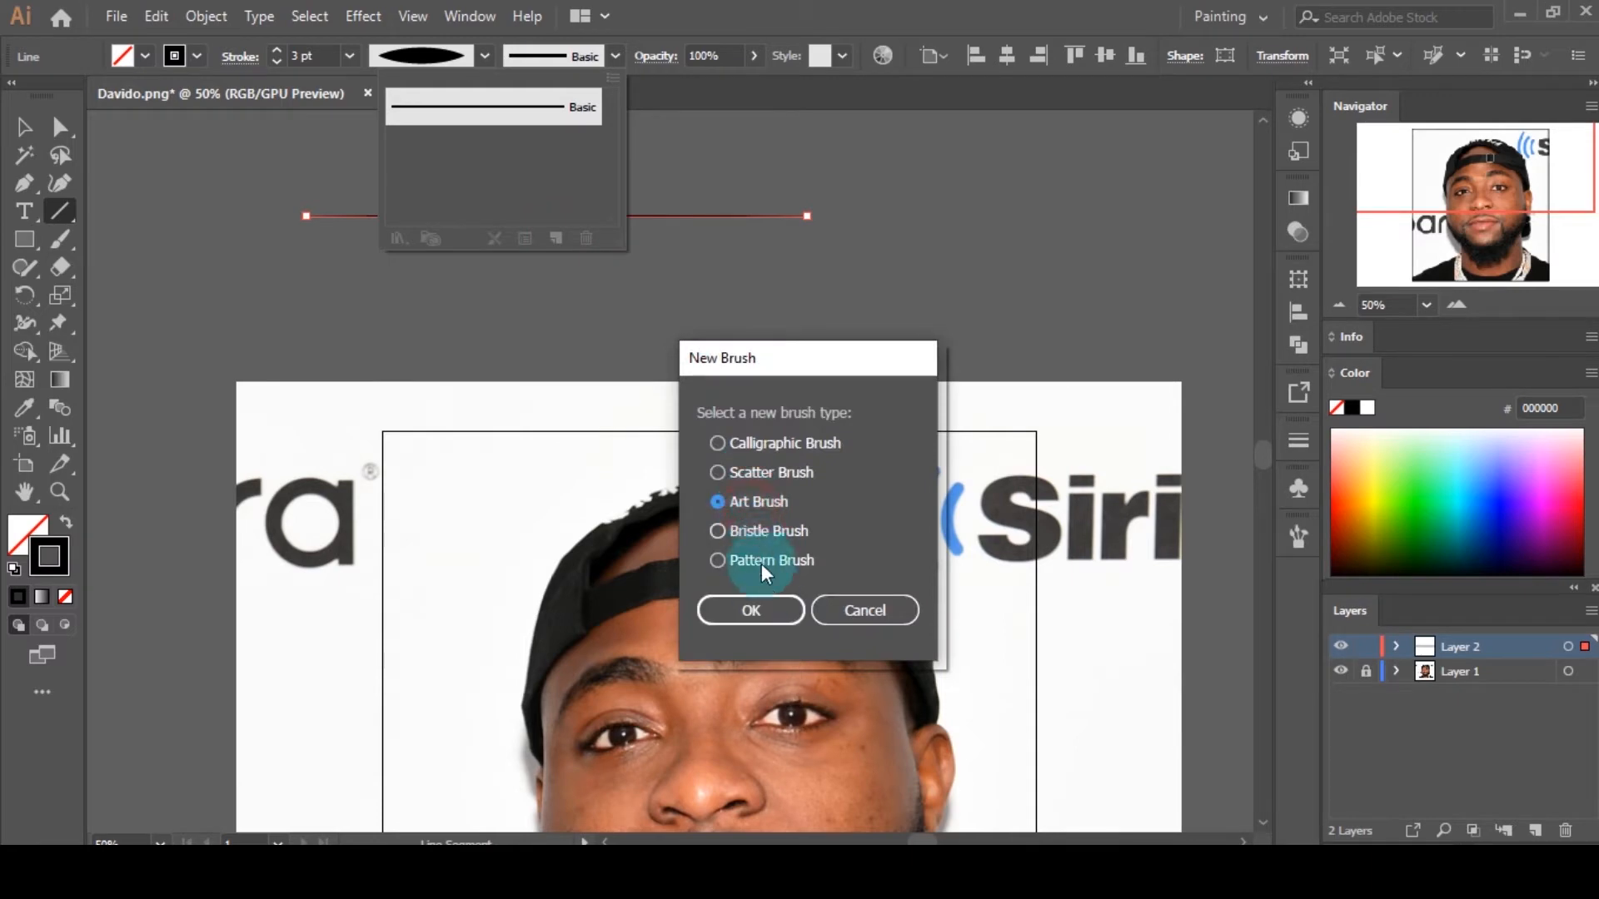
left_click(751, 610)
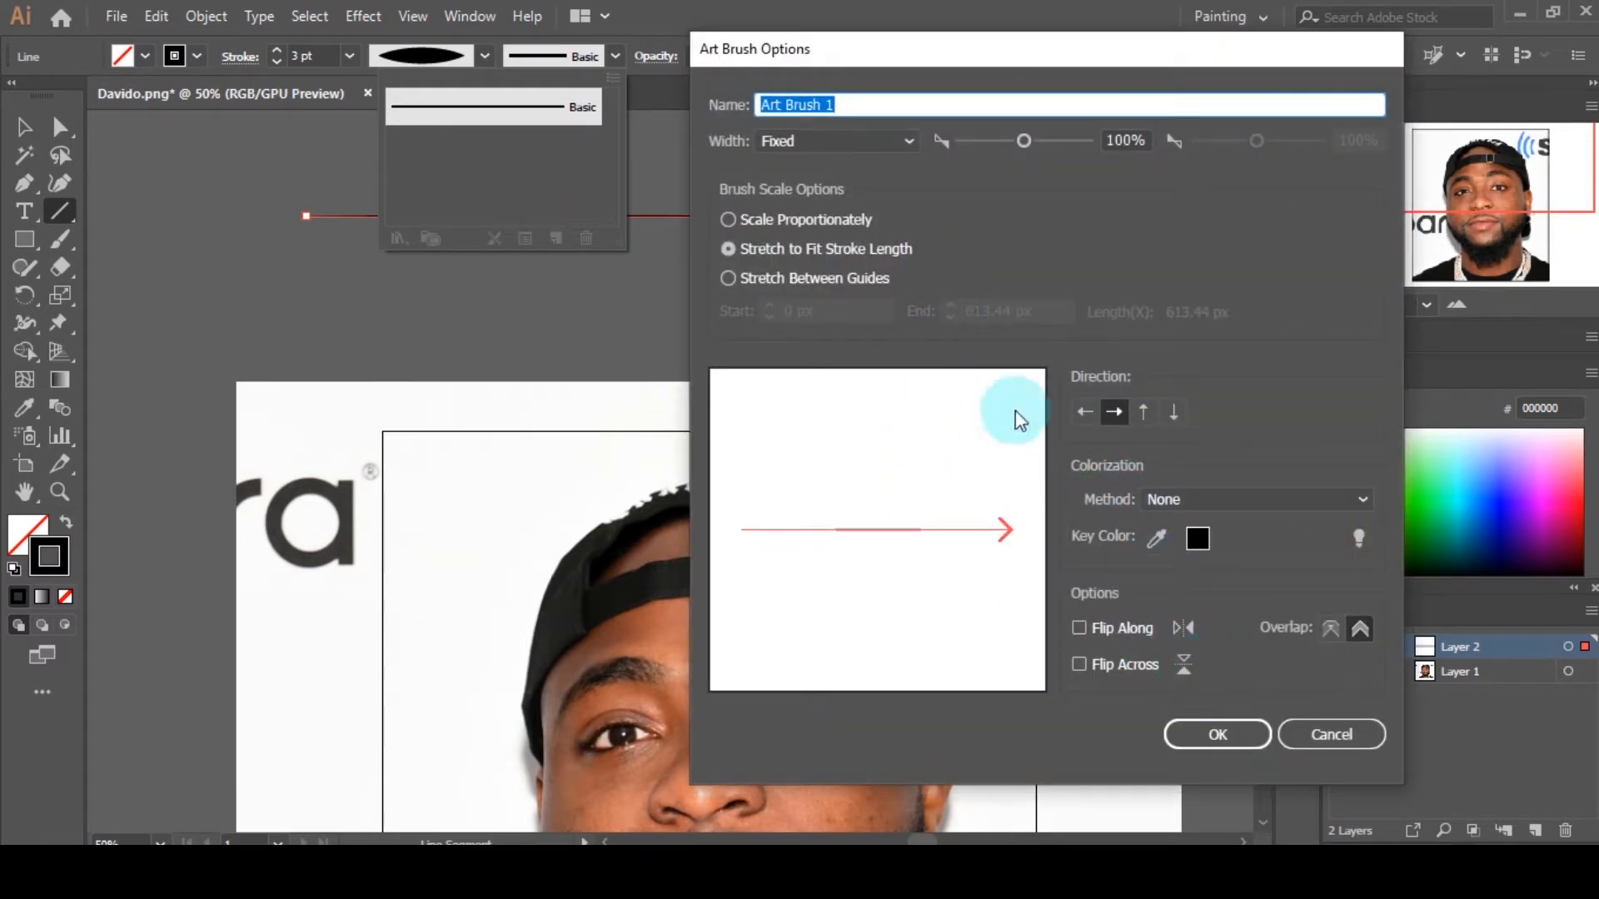
left_click(1226, 734)
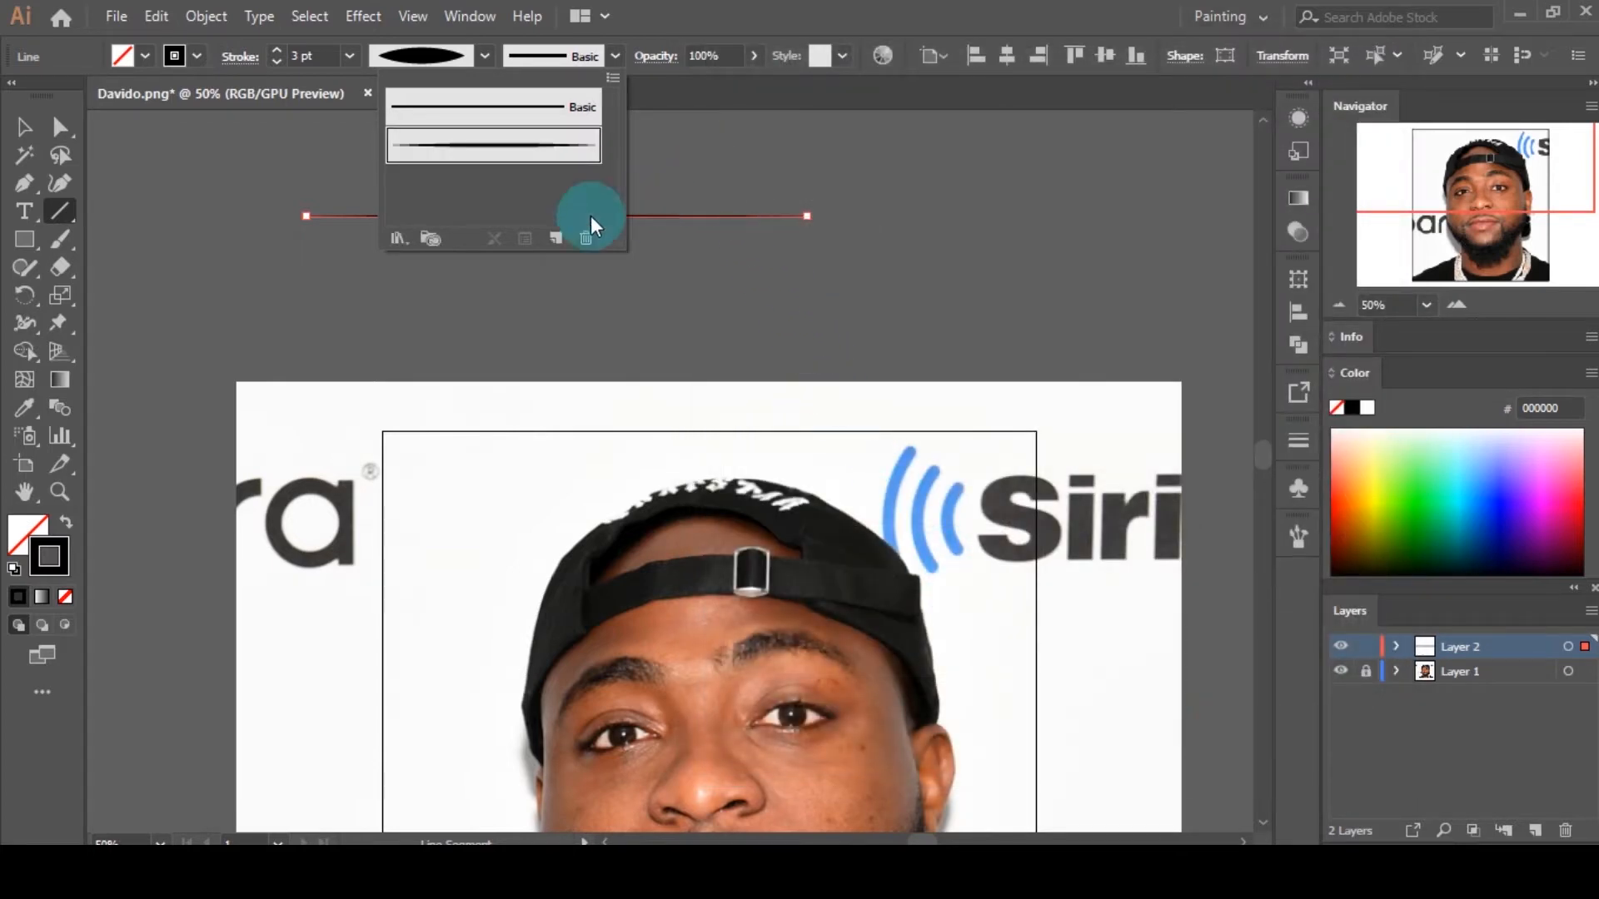
Step: Paint several short curved test strokes above the photo with the Paintbrush and the new tapered brush
left_click(27, 133)
left_click(60, 239)
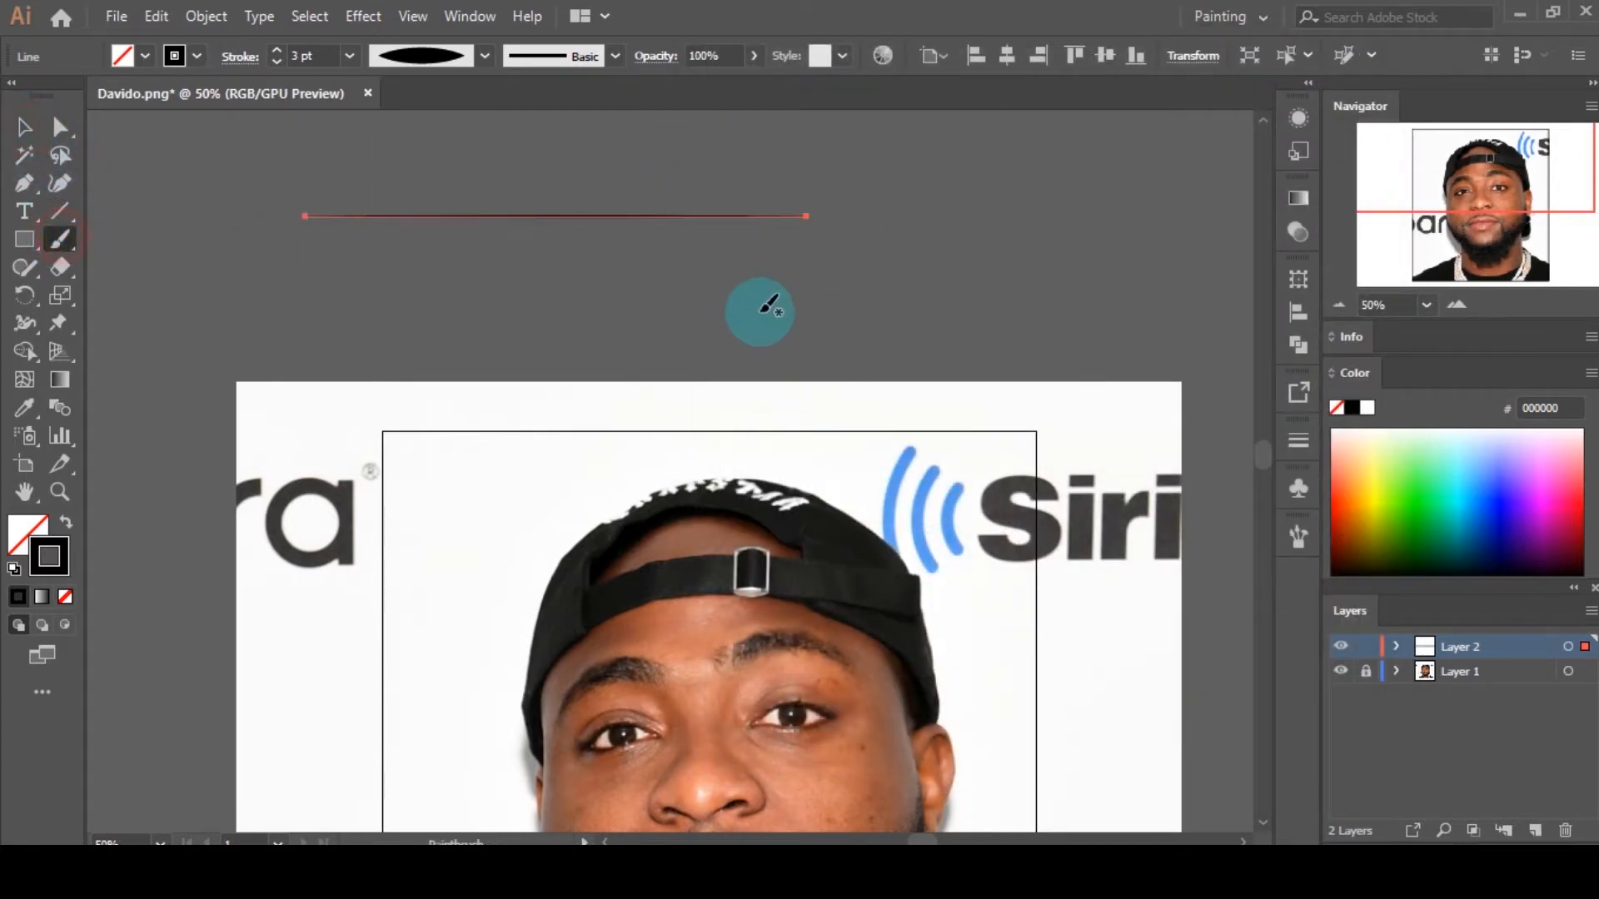
left_click_drag(856, 262, 1002, 274)
mouse_move(1009, 219)
left_mouse_down()
mouse_move(1103, 234)
mouse_move(1159, 219)
left_mouse_up()
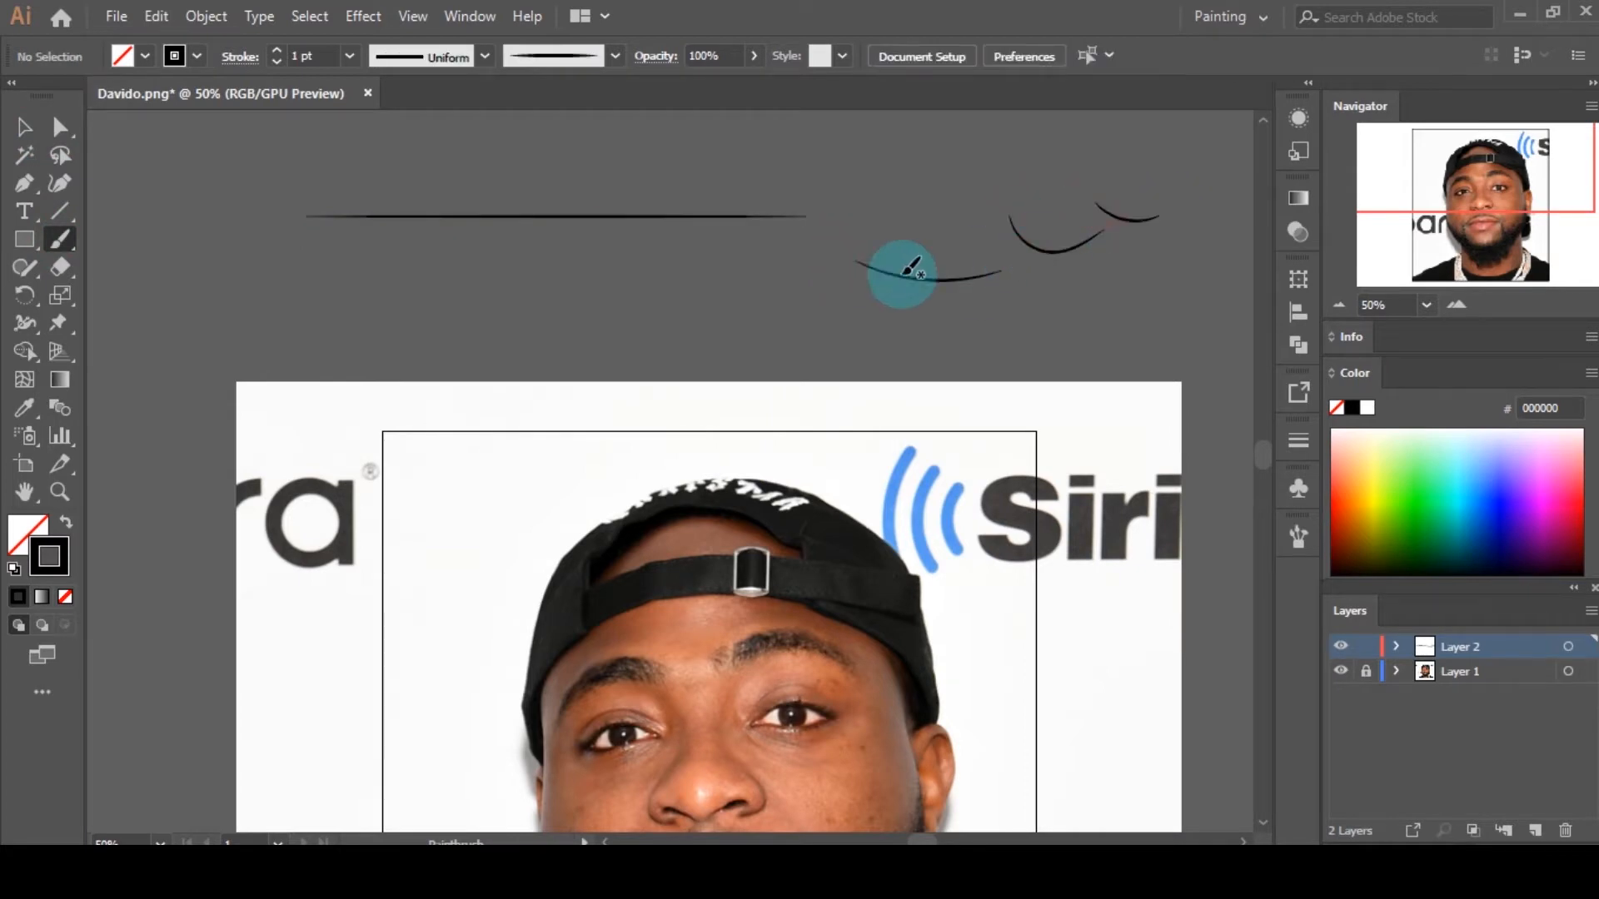
left_click_drag(883, 274, 764, 268)
Step: Trace the upper and lower lid edges of the eye on the photo's right side with the Paintbrush at 0.5 pt
scroll(947, 232, "down", 5)
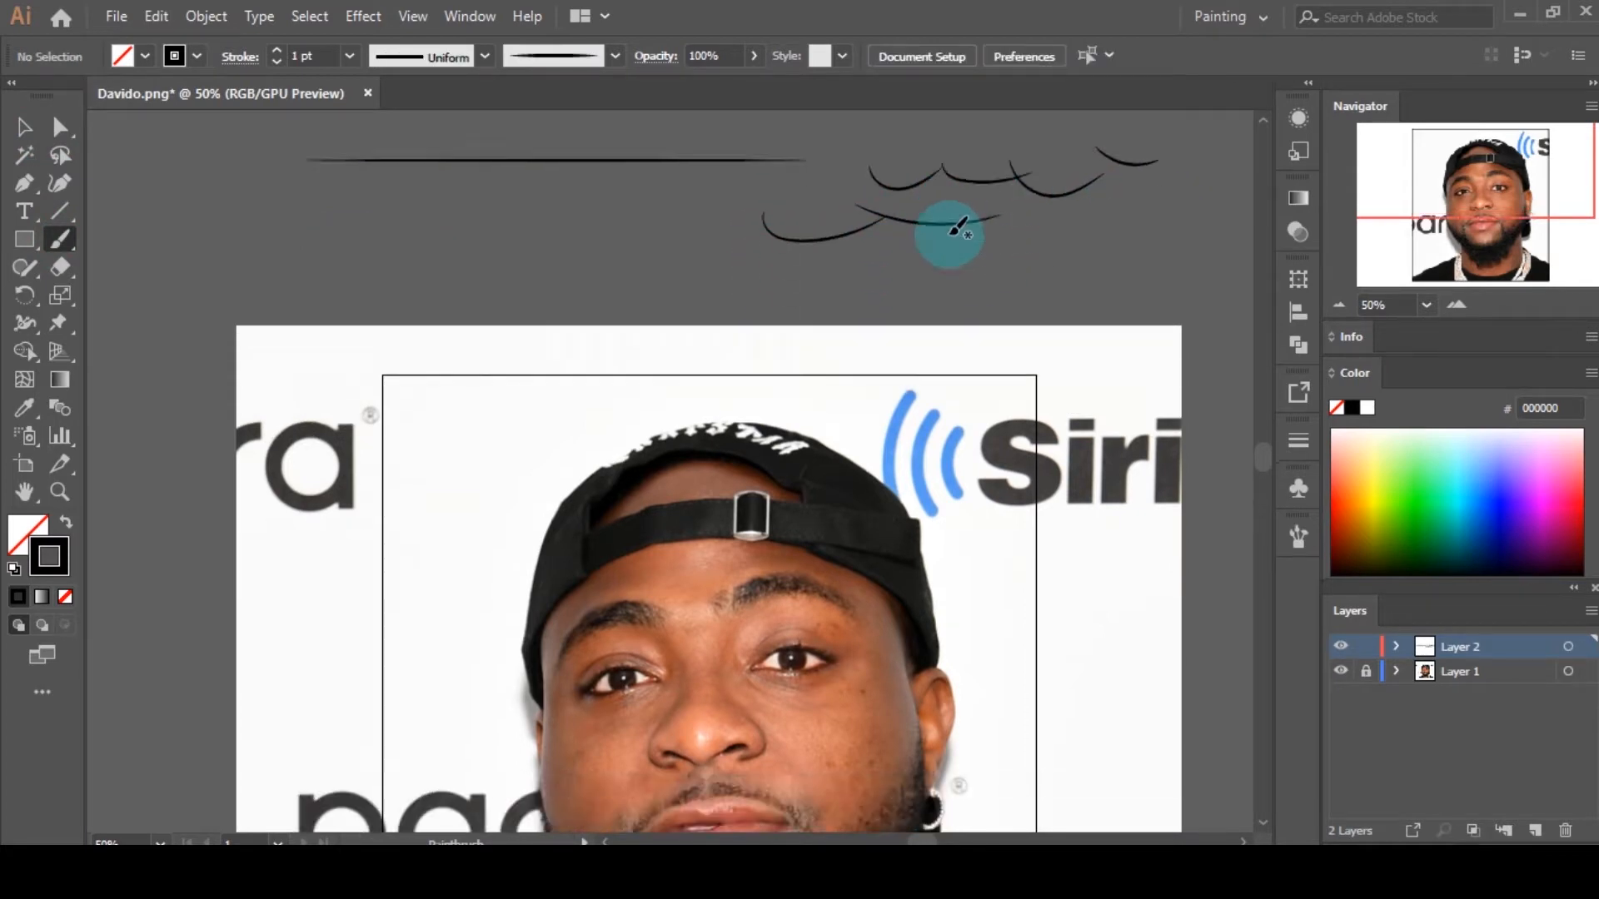
scroll(783, 467, "up", 1)
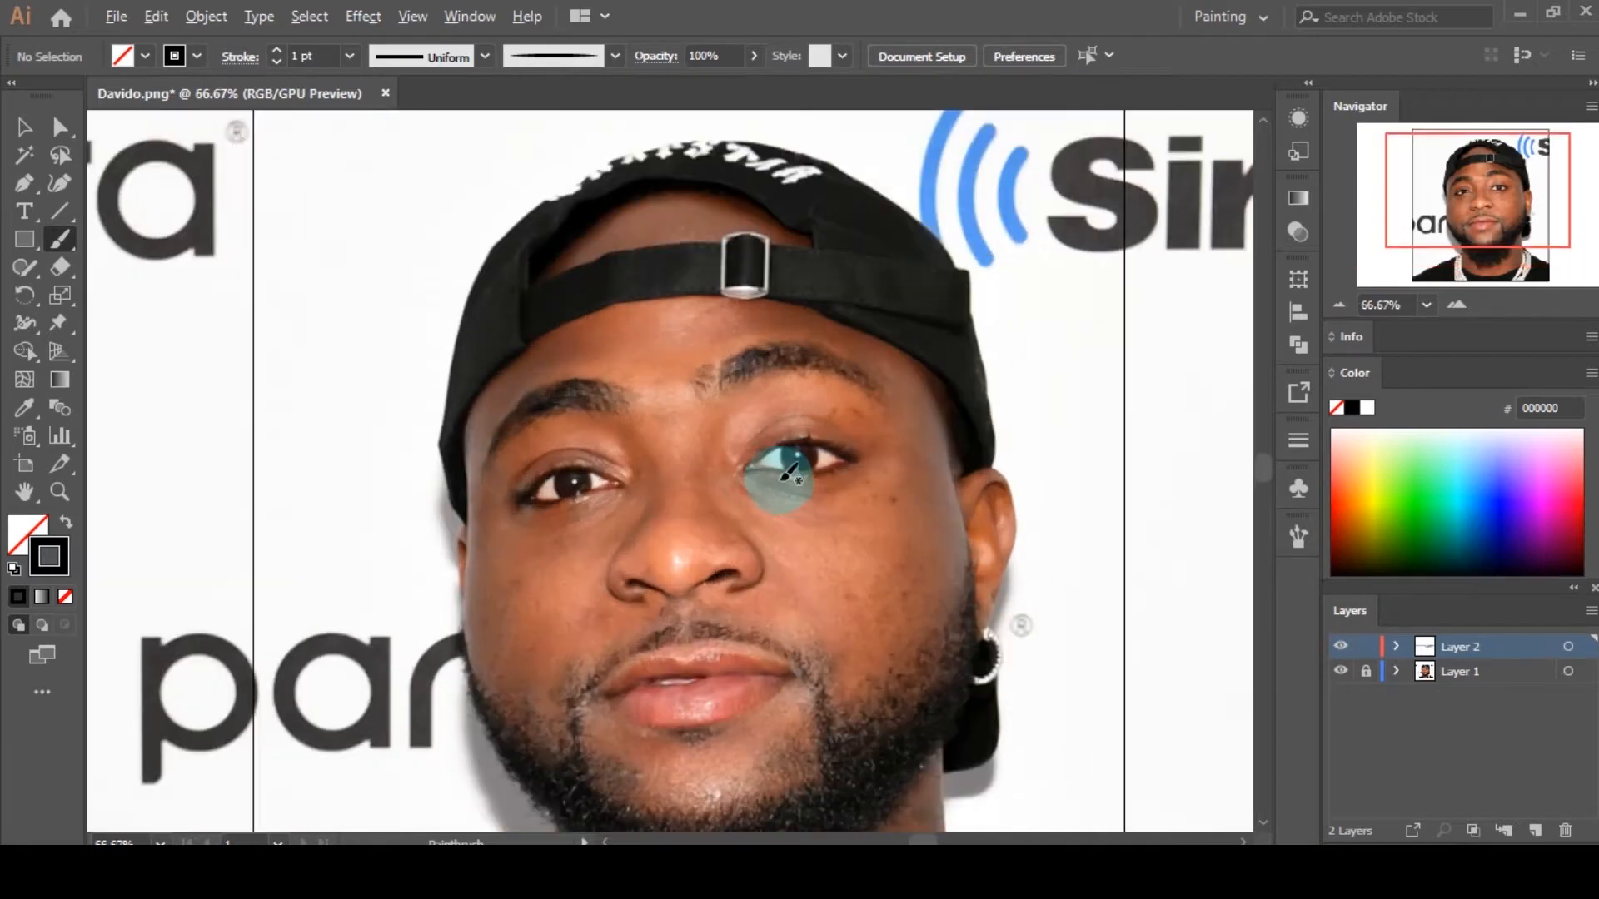
scroll(805, 483, "up", 1)
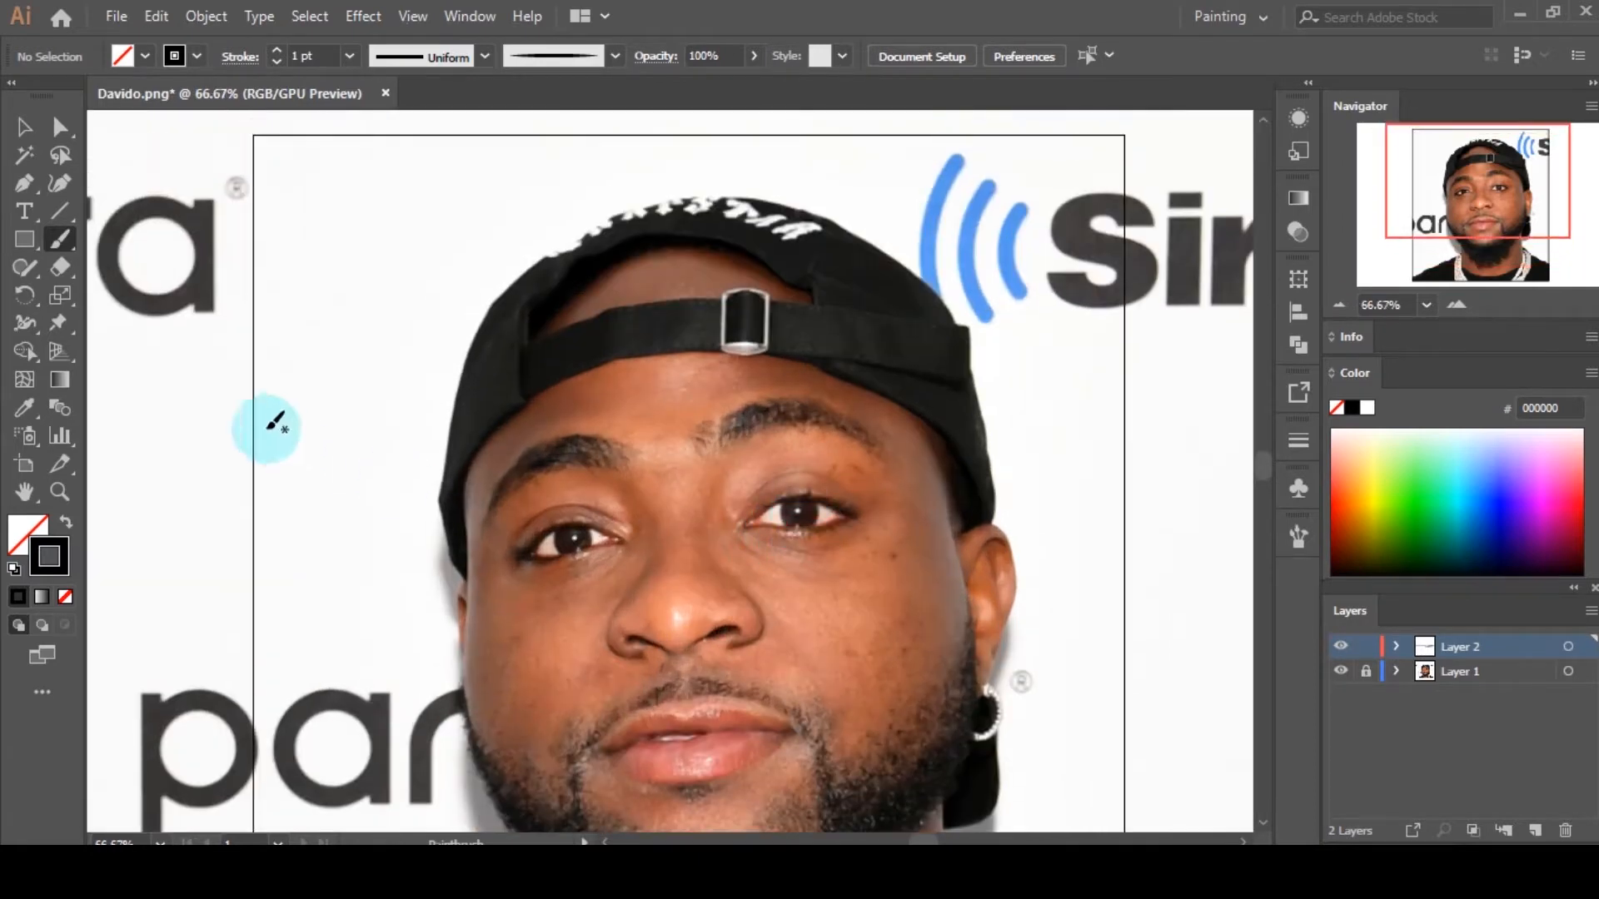
left_click(60, 240)
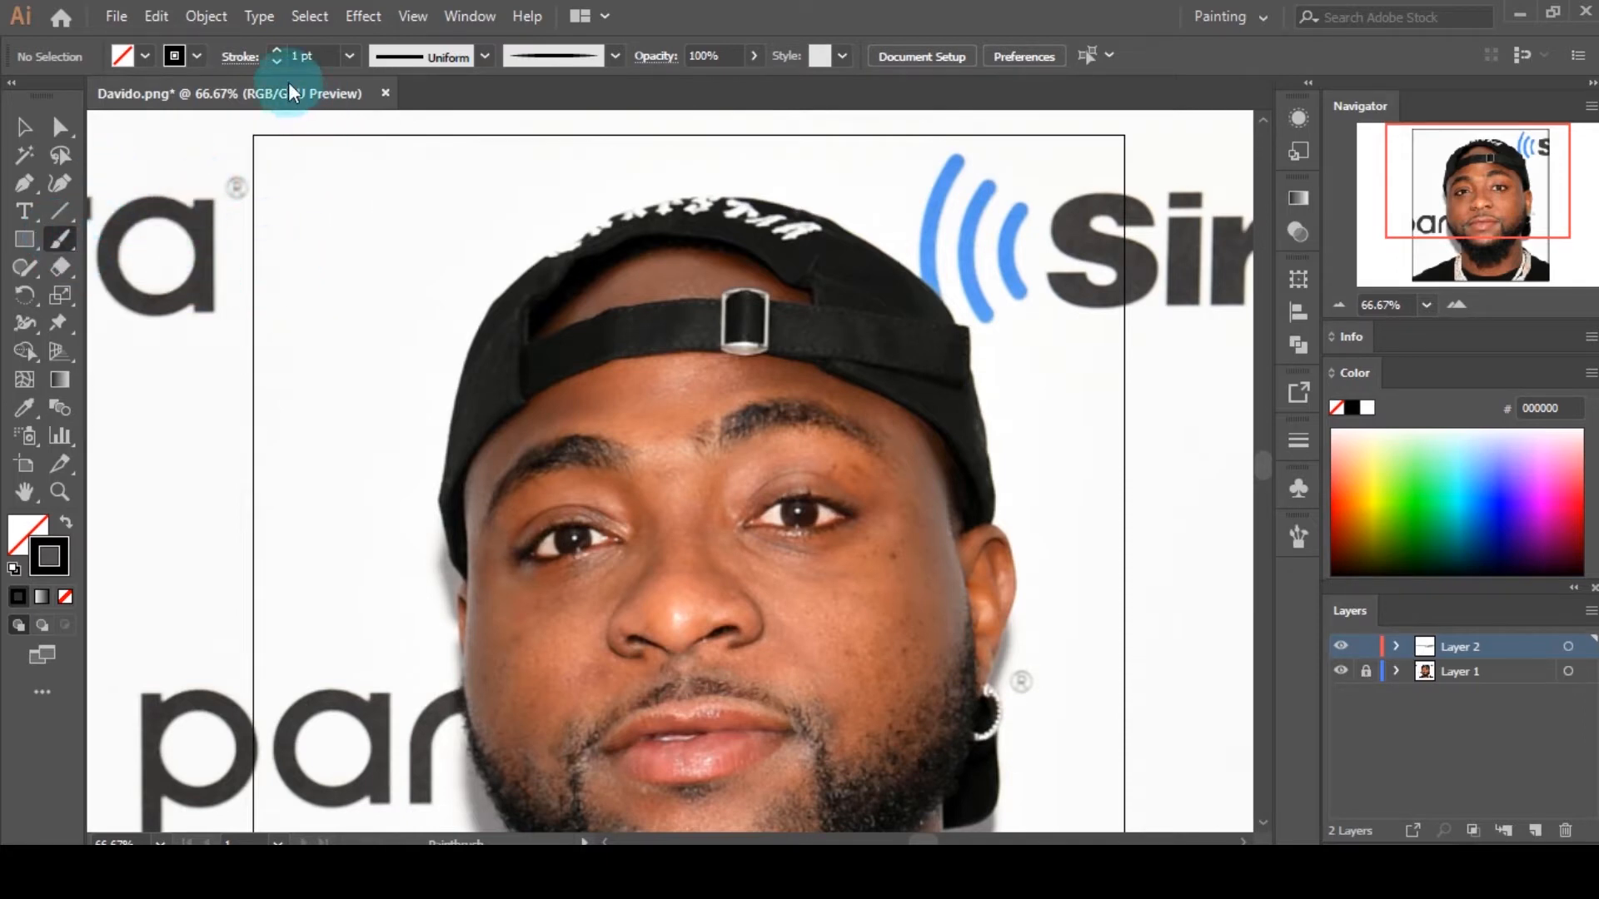
left_click(277, 61)
scroll(835, 541, "up", 4)
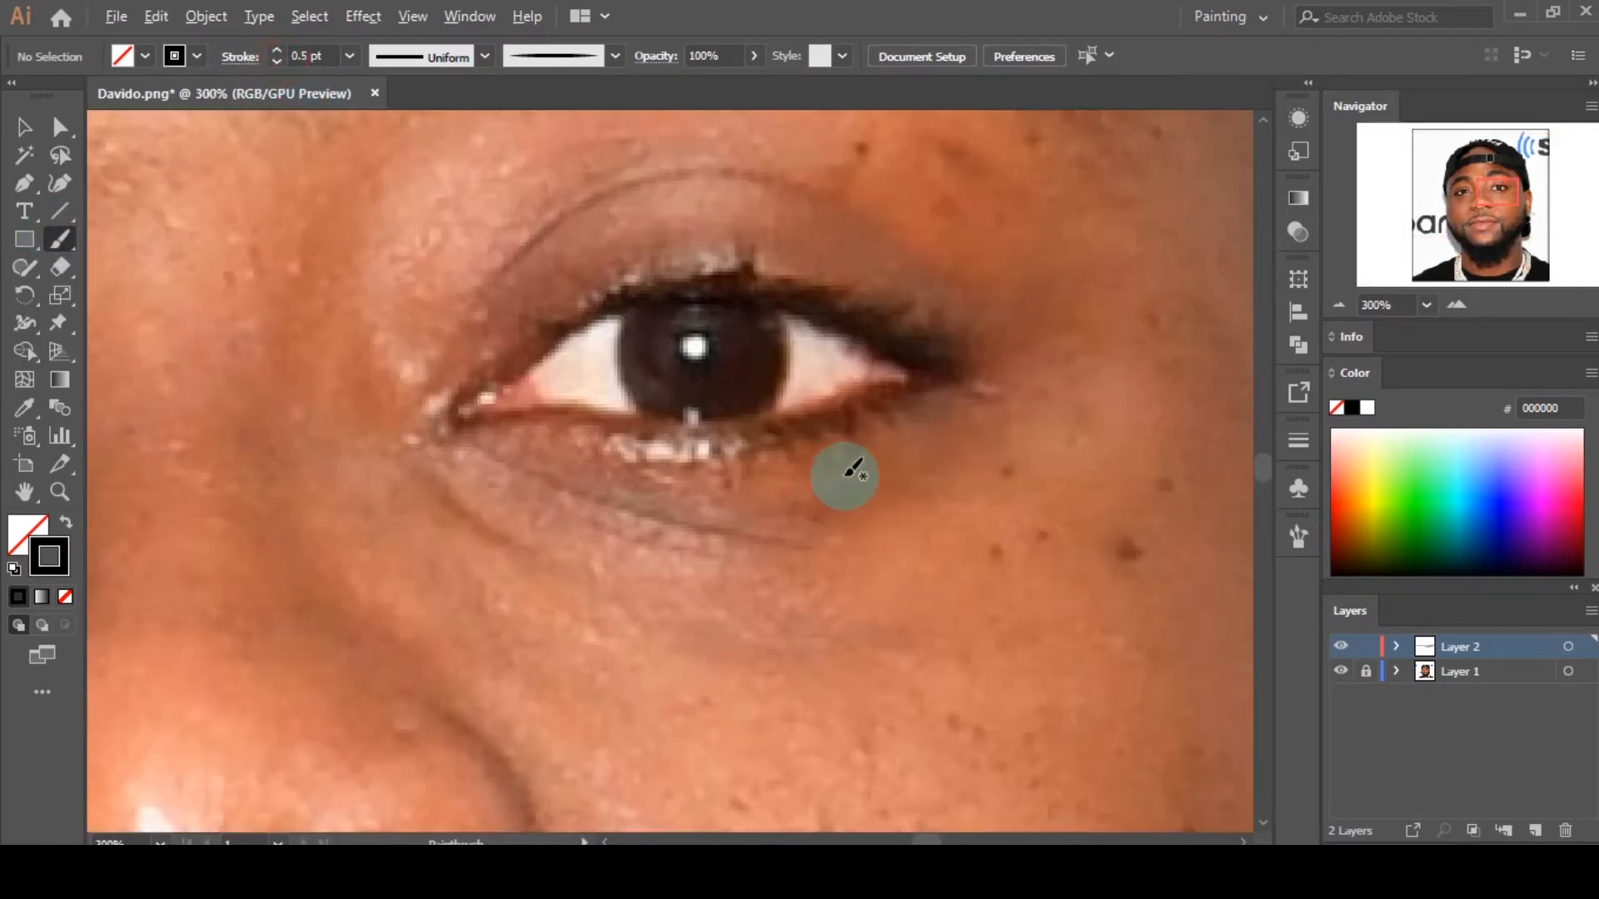
scroll(899, 362, "up", 2)
scroll(899, 365, "up", 1)
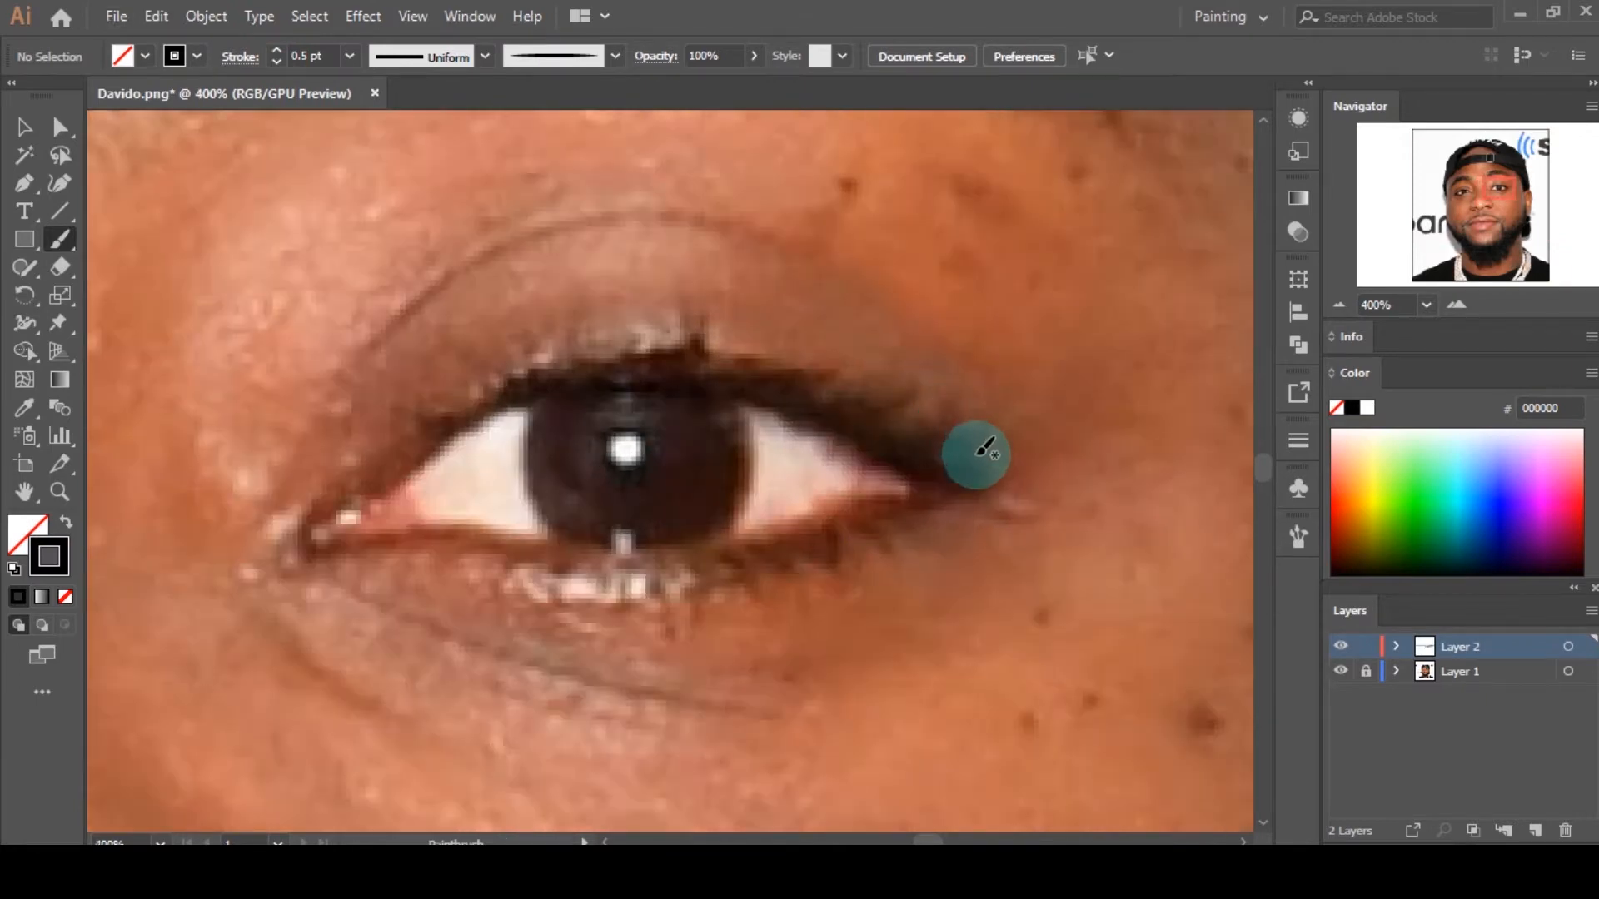
mouse_move(974, 454)
left_mouse_down()
mouse_move(885, 450)
mouse_move(636, 378)
mouse_move(524, 382)
mouse_move(429, 461)
left_mouse_up()
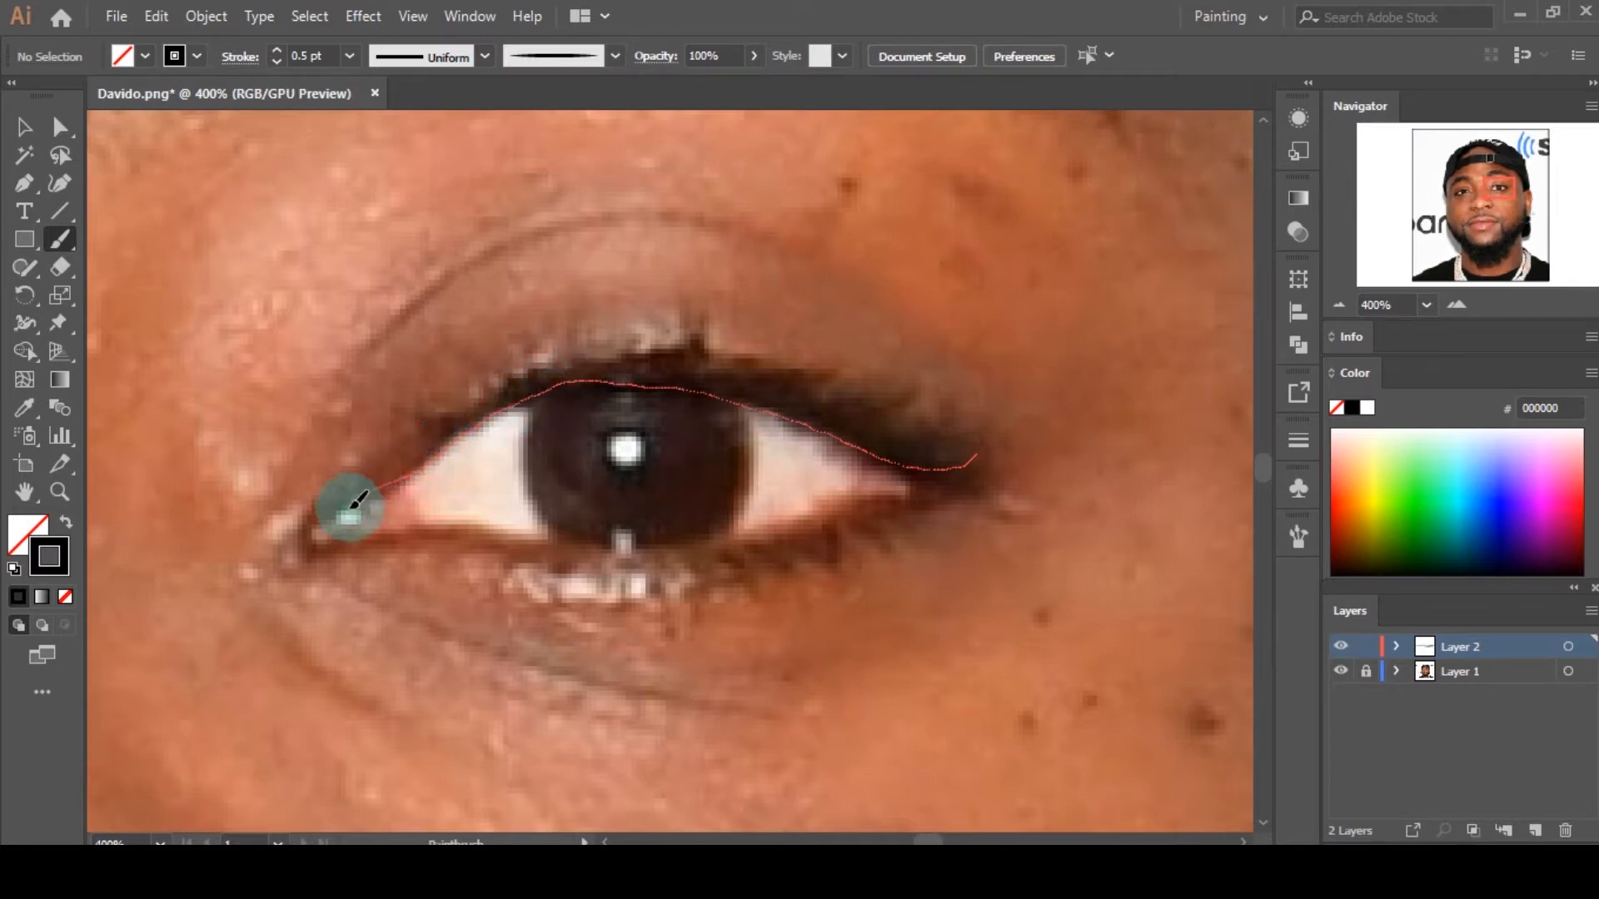
mouse_move(328, 547)
left_mouse_down()
mouse_move(446, 523)
mouse_move(665, 562)
mouse_move(842, 517)
mouse_move(928, 464)
left_mouse_up()
scroll(924, 461, "down", 2)
scroll(913, 455, "up", 2)
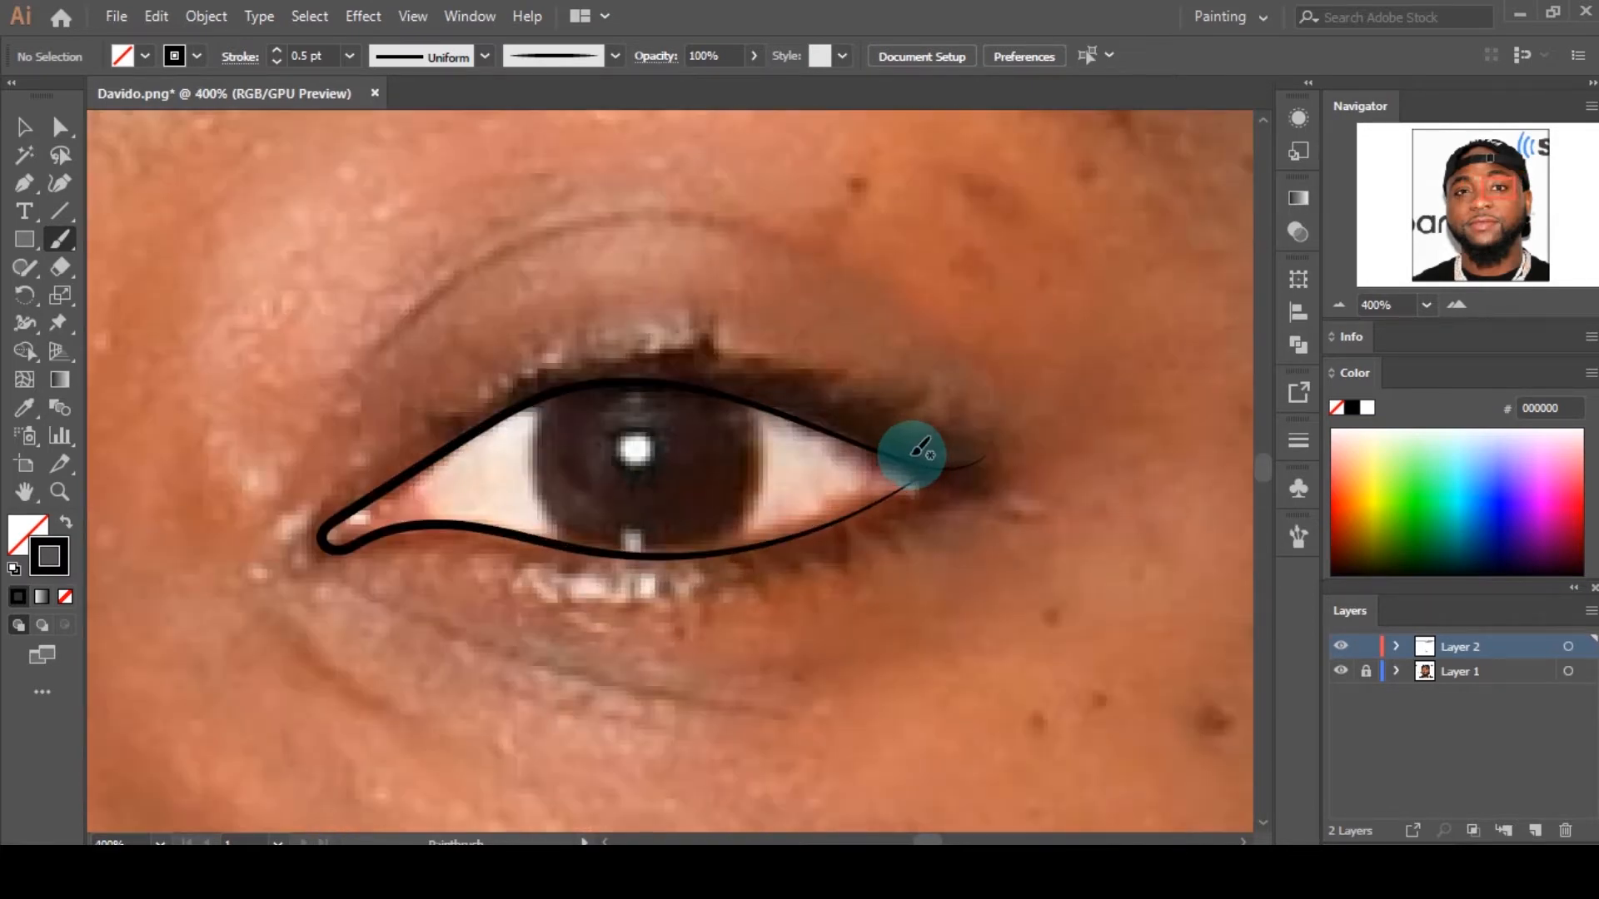
Step: Paint the crease above the eye on the photo's right side and the curved fold line beneath it at 0.5 pt
mouse_move(974, 353)
left_mouse_down()
mouse_move(821, 249)
mouse_move(725, 214)
left_mouse_up()
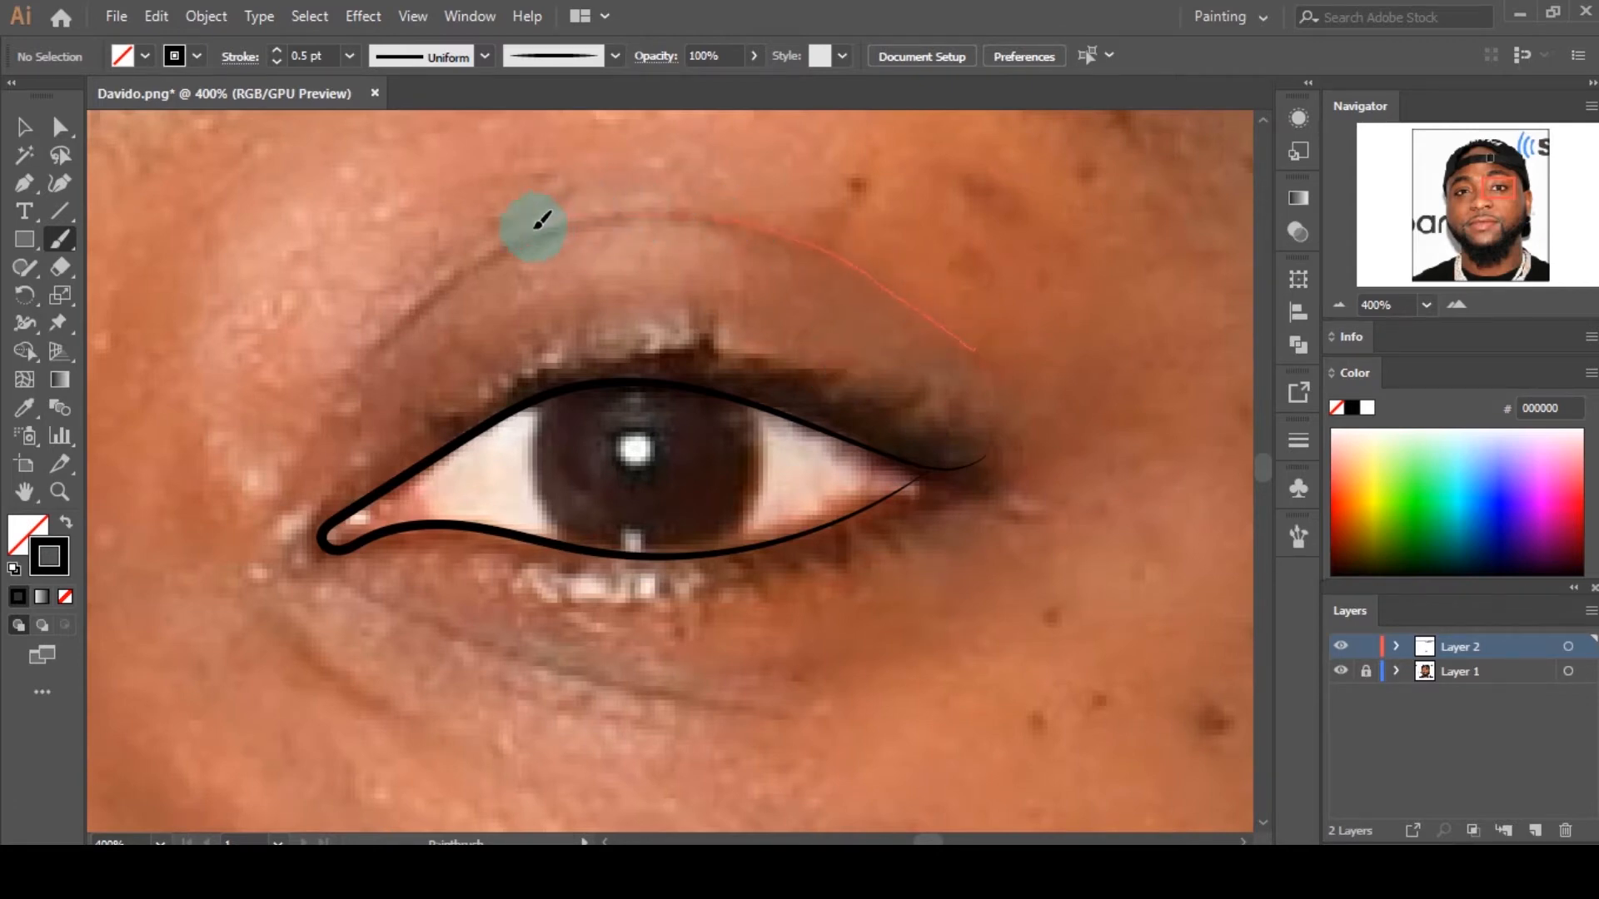
mouse_move(541, 221)
left_mouse_down()
mouse_move(438, 294)
mouse_move(354, 392)
left_mouse_up()
scroll(499, 417, "down", 2)
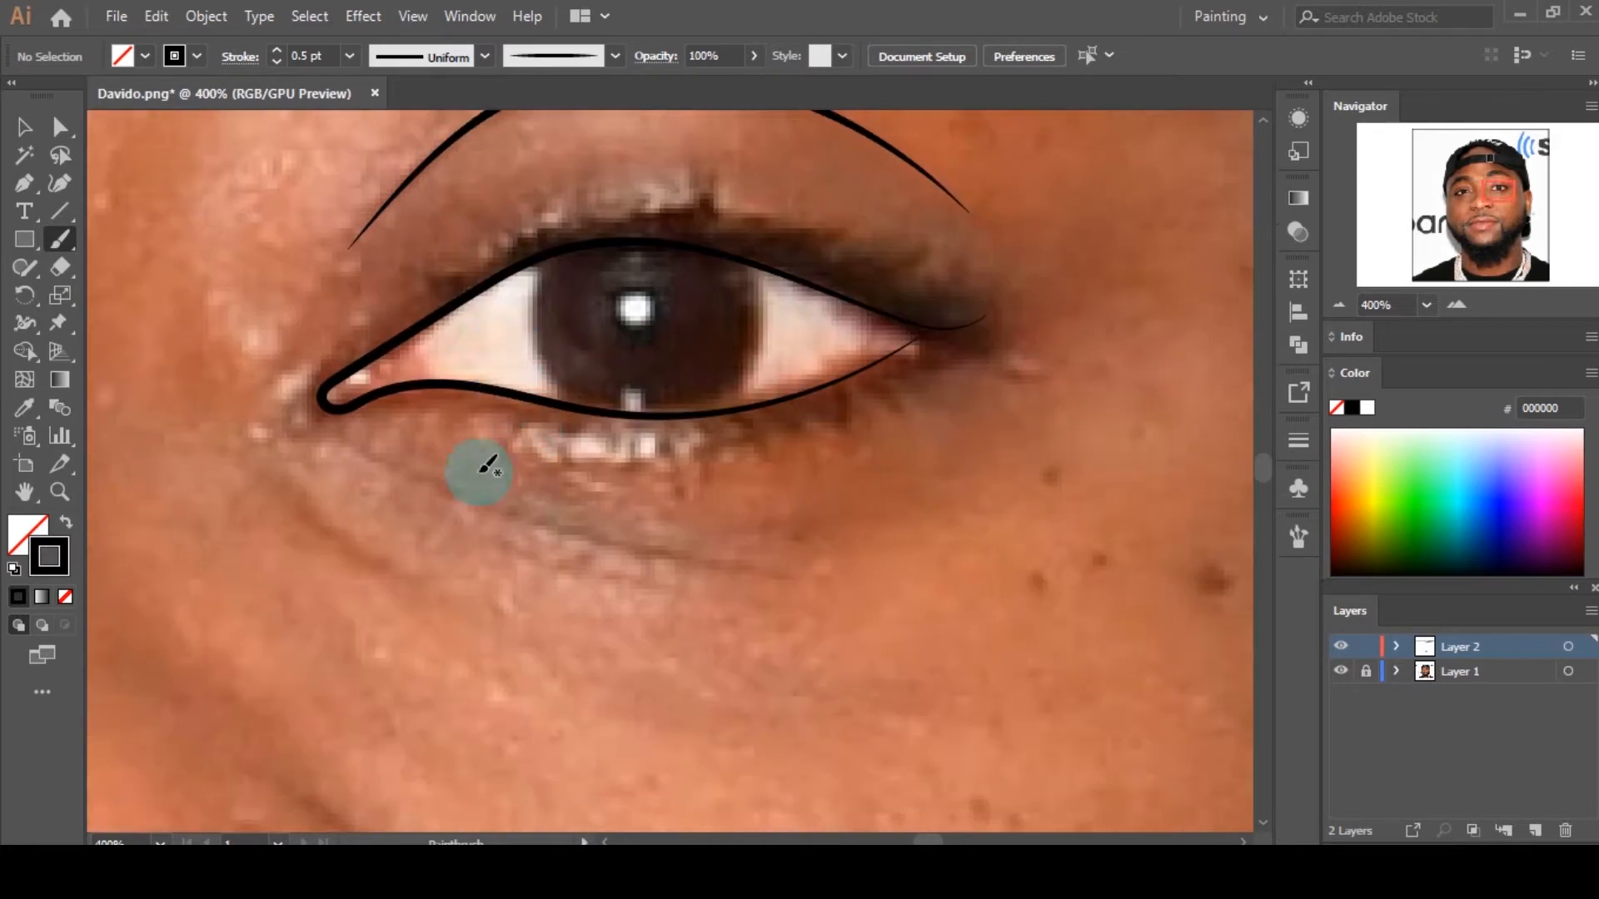
mouse_move(400, 467)
left_mouse_down()
mouse_move(731, 553)
mouse_move(914, 528)
left_mouse_up()
scroll(791, 483, "up", 2)
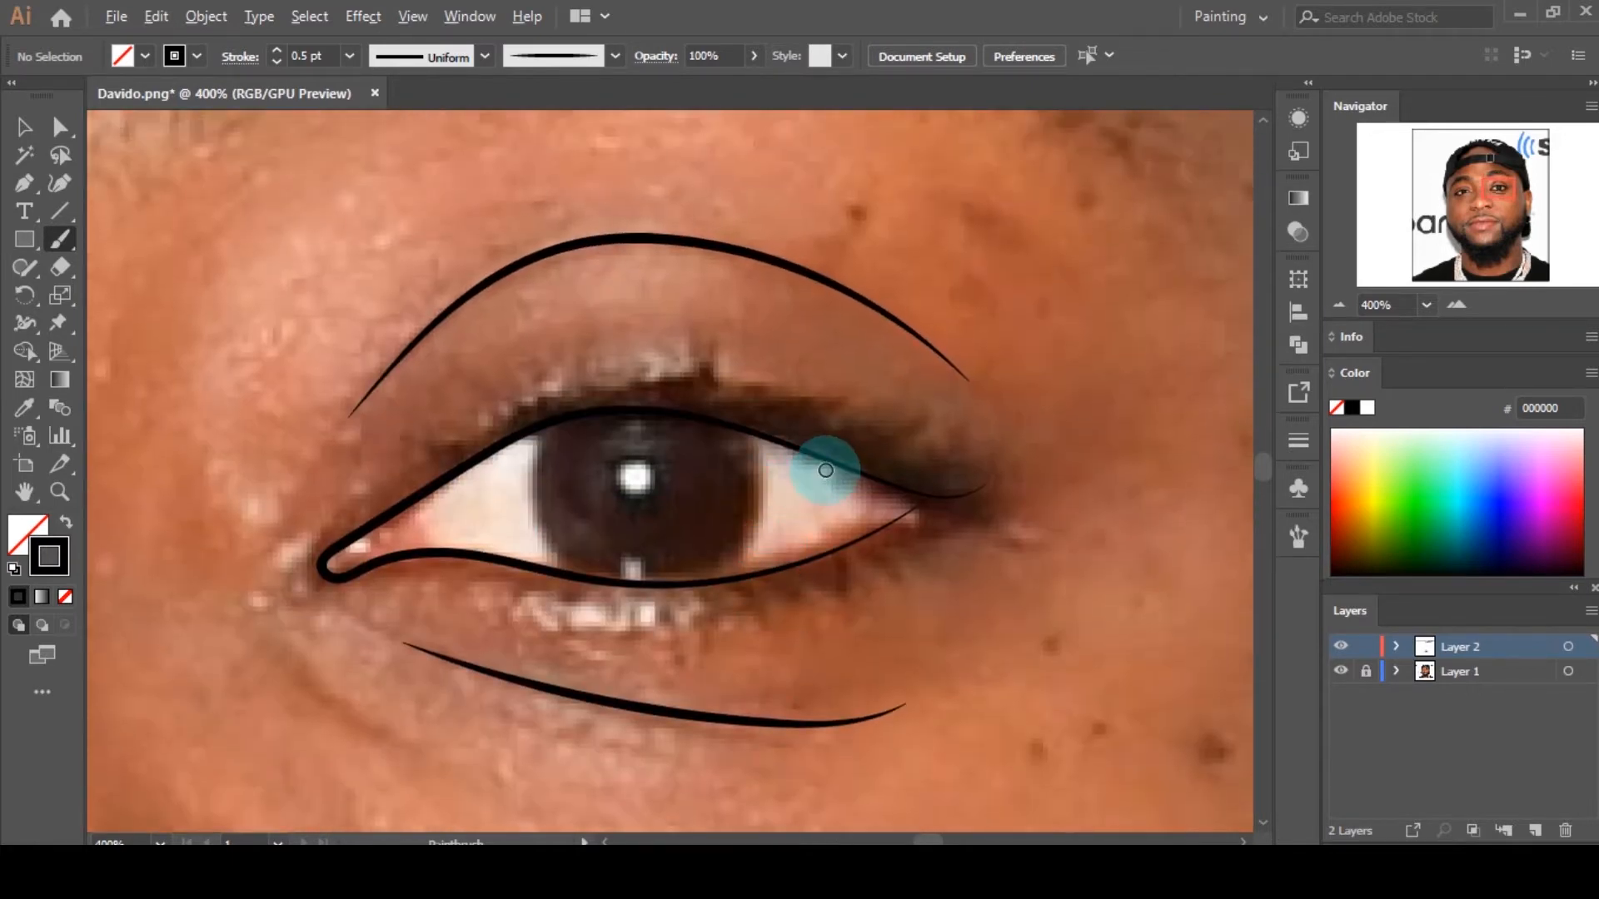
Step: Outline the iris and jagged upper lashes of the eye on the photo's right side as one closed Pencil shape
scroll(820, 462, "down", 3)
scroll(800, 454, "up", 5)
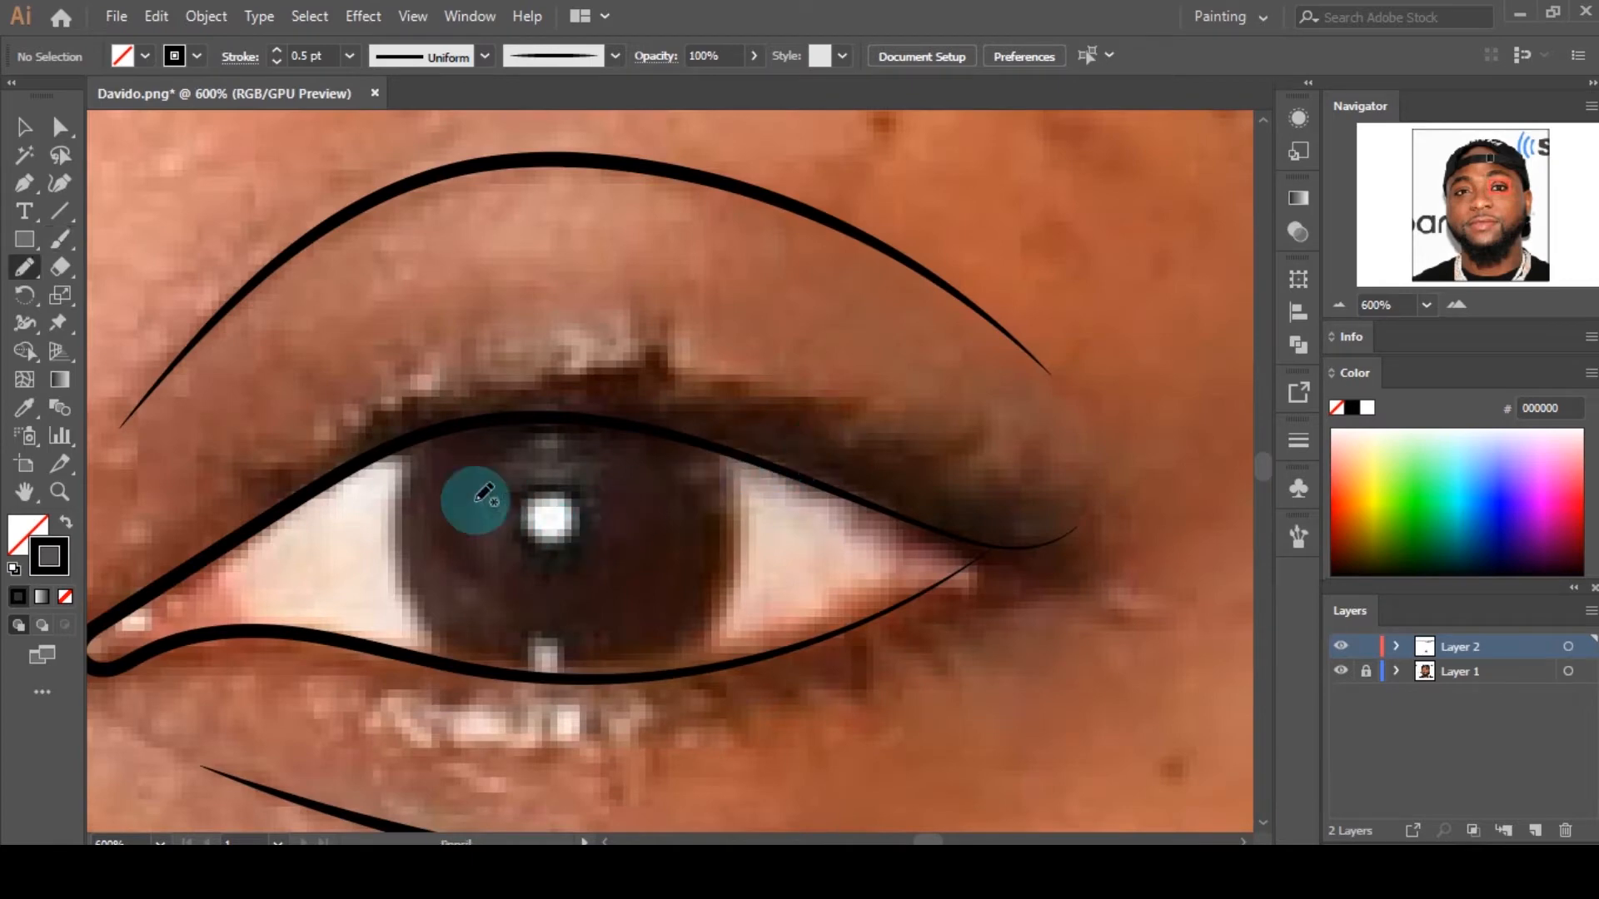
key("n")
mouse_move(430, 432)
left_mouse_down()
mouse_move(398, 465)
mouse_move(392, 540)
mouse_move(436, 639)
mouse_move(574, 681)
mouse_move(649, 679)
mouse_move(715, 636)
left_mouse_up()
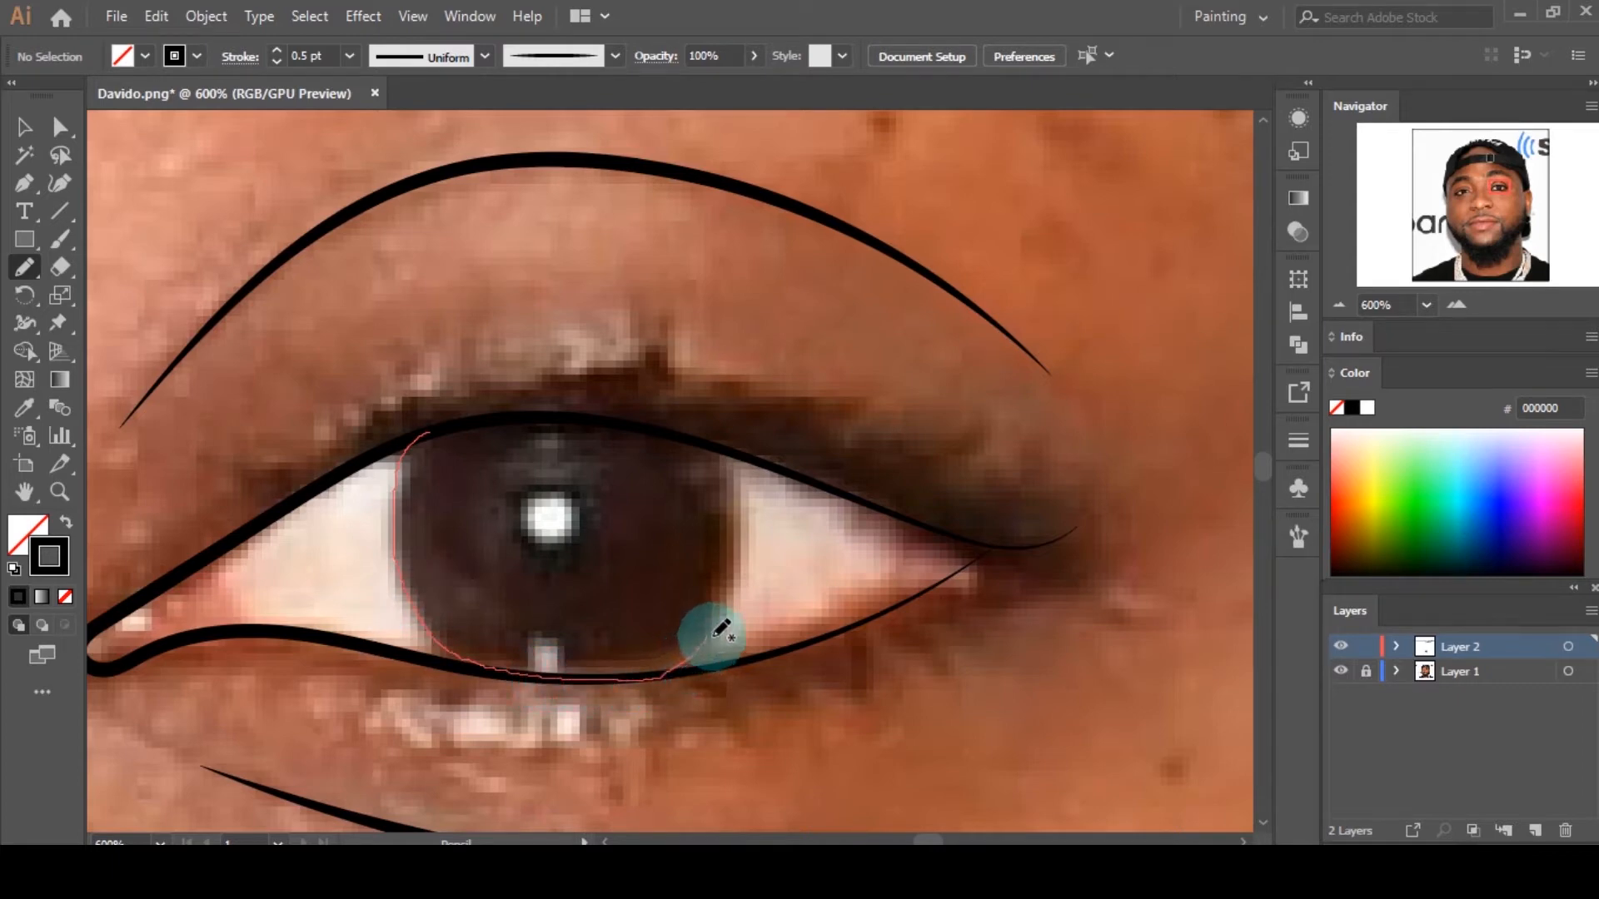
mouse_move(739, 538)
left_mouse_down()
mouse_move(711, 448)
mouse_move(995, 550)
mouse_move(1044, 545)
mouse_move(1072, 515)
mouse_move(1019, 519)
mouse_move(1054, 501)
mouse_move(1008, 531)
mouse_move(996, 504)
mouse_move(879, 467)
mouse_move(886, 446)
mouse_move(854, 464)
mouse_move(871, 425)
mouse_move(819, 457)
mouse_move(828, 428)
mouse_move(763, 425)
mouse_move(751, 395)
mouse_move(688, 410)
mouse_move(644, 384)
mouse_move(640, 350)
mouse_move(540, 403)
mouse_move(505, 372)
mouse_move(458, 401)
mouse_move(405, 390)
mouse_move(333, 488)
mouse_move(422, 432)
left_mouse_up()
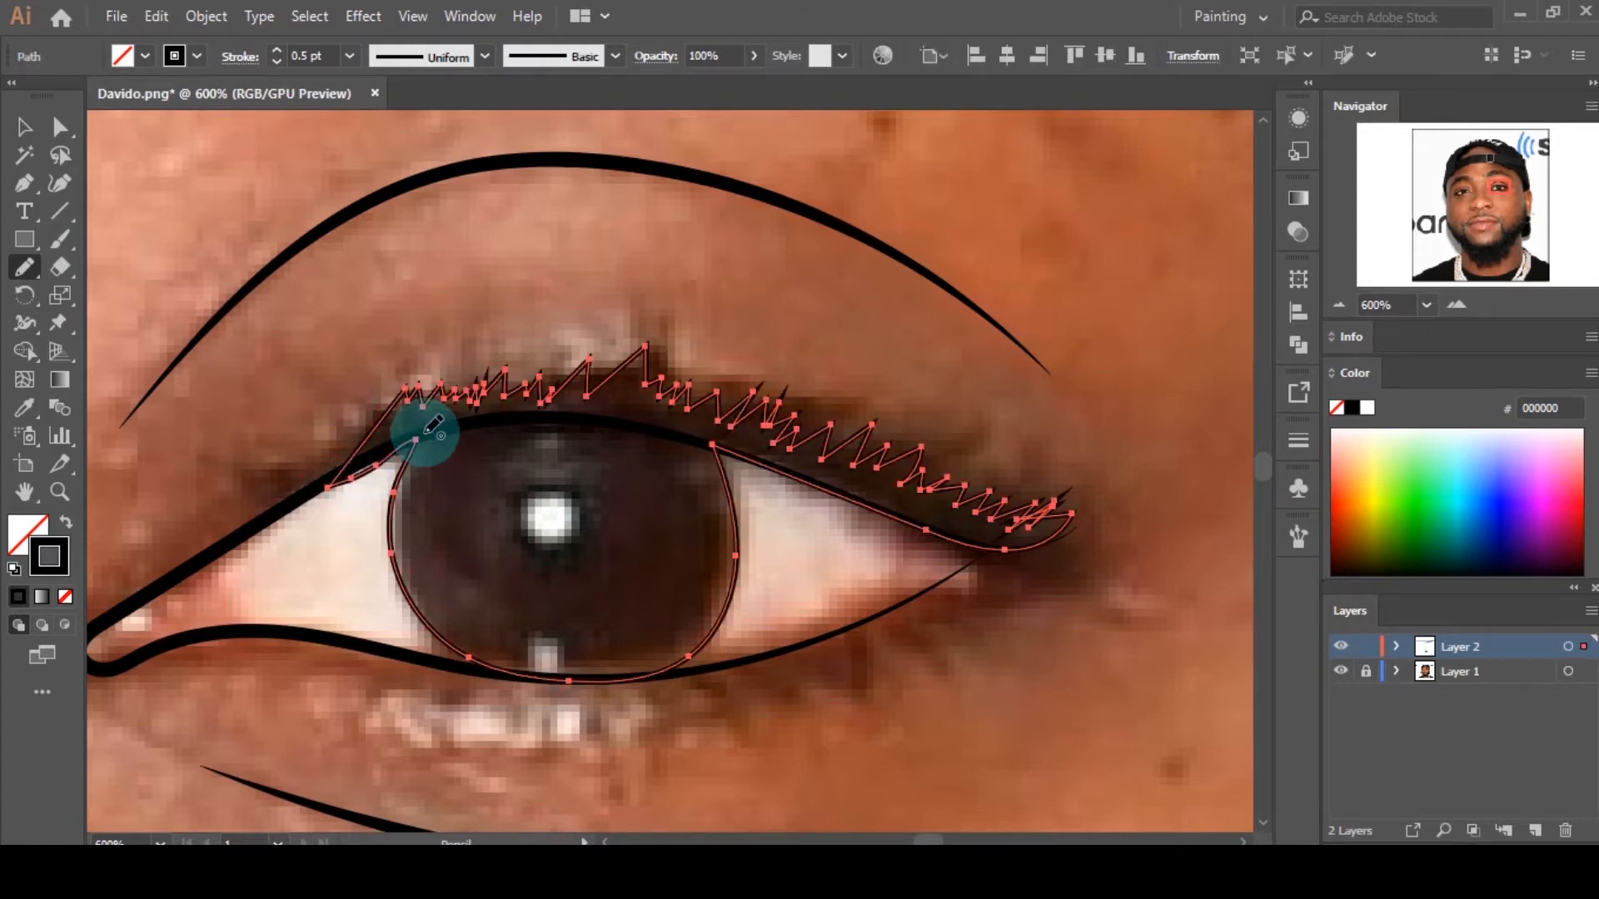
Step: Align the lash-and-iris shape's anchors with the upper lid line and lower iris edge, and fill the shape with black
key("a")
left_click(350, 480)
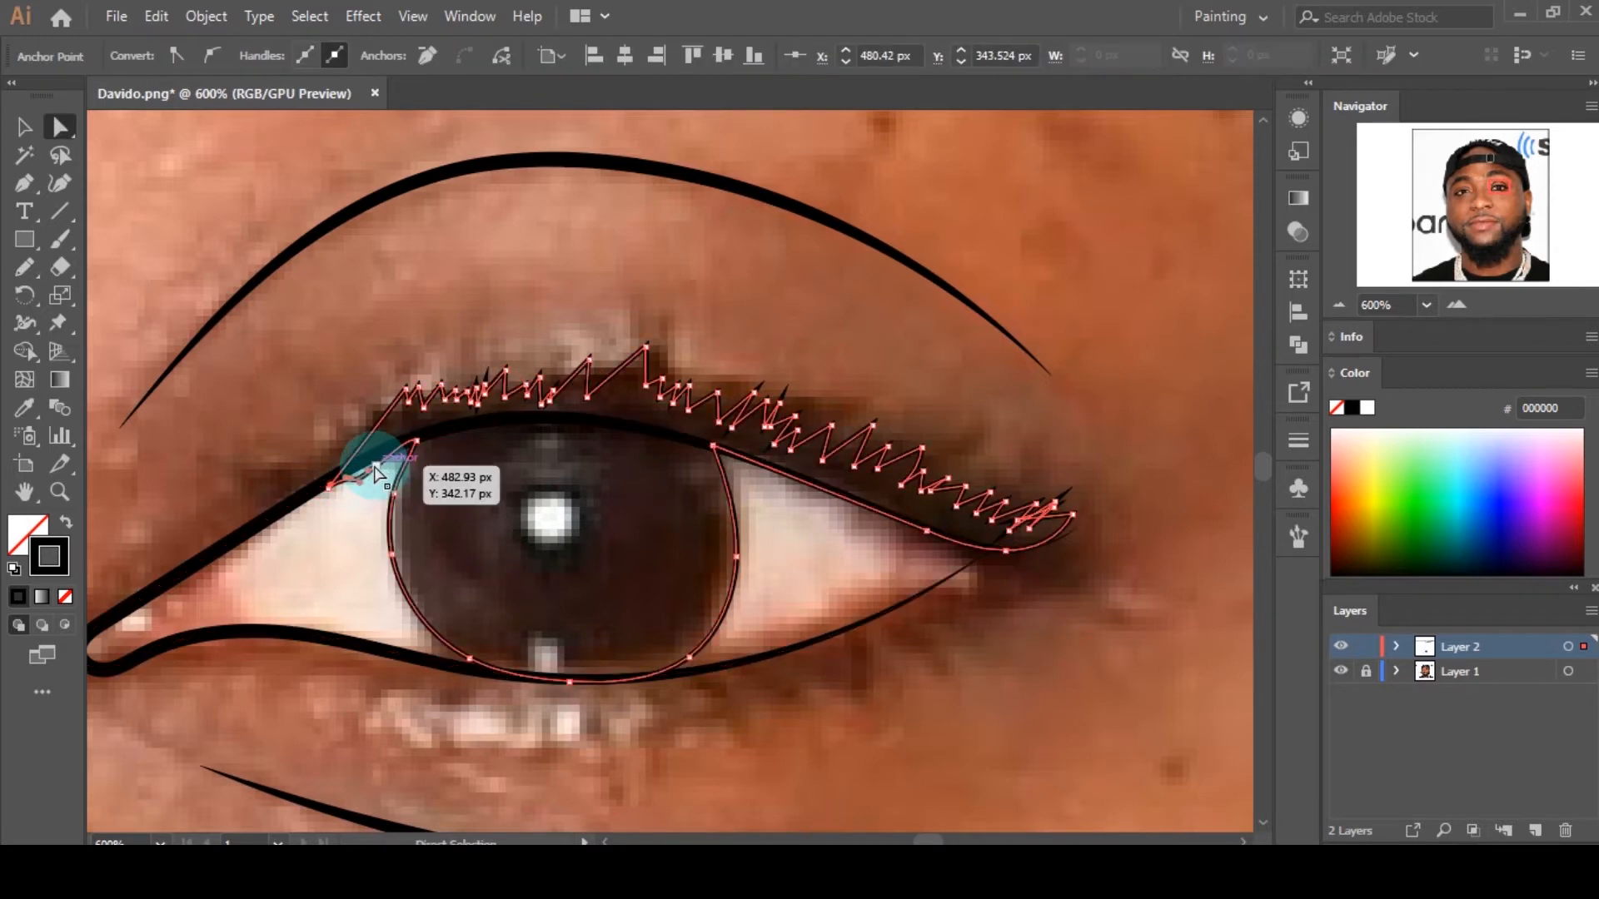
left_click_drag(374, 461, 347, 453)
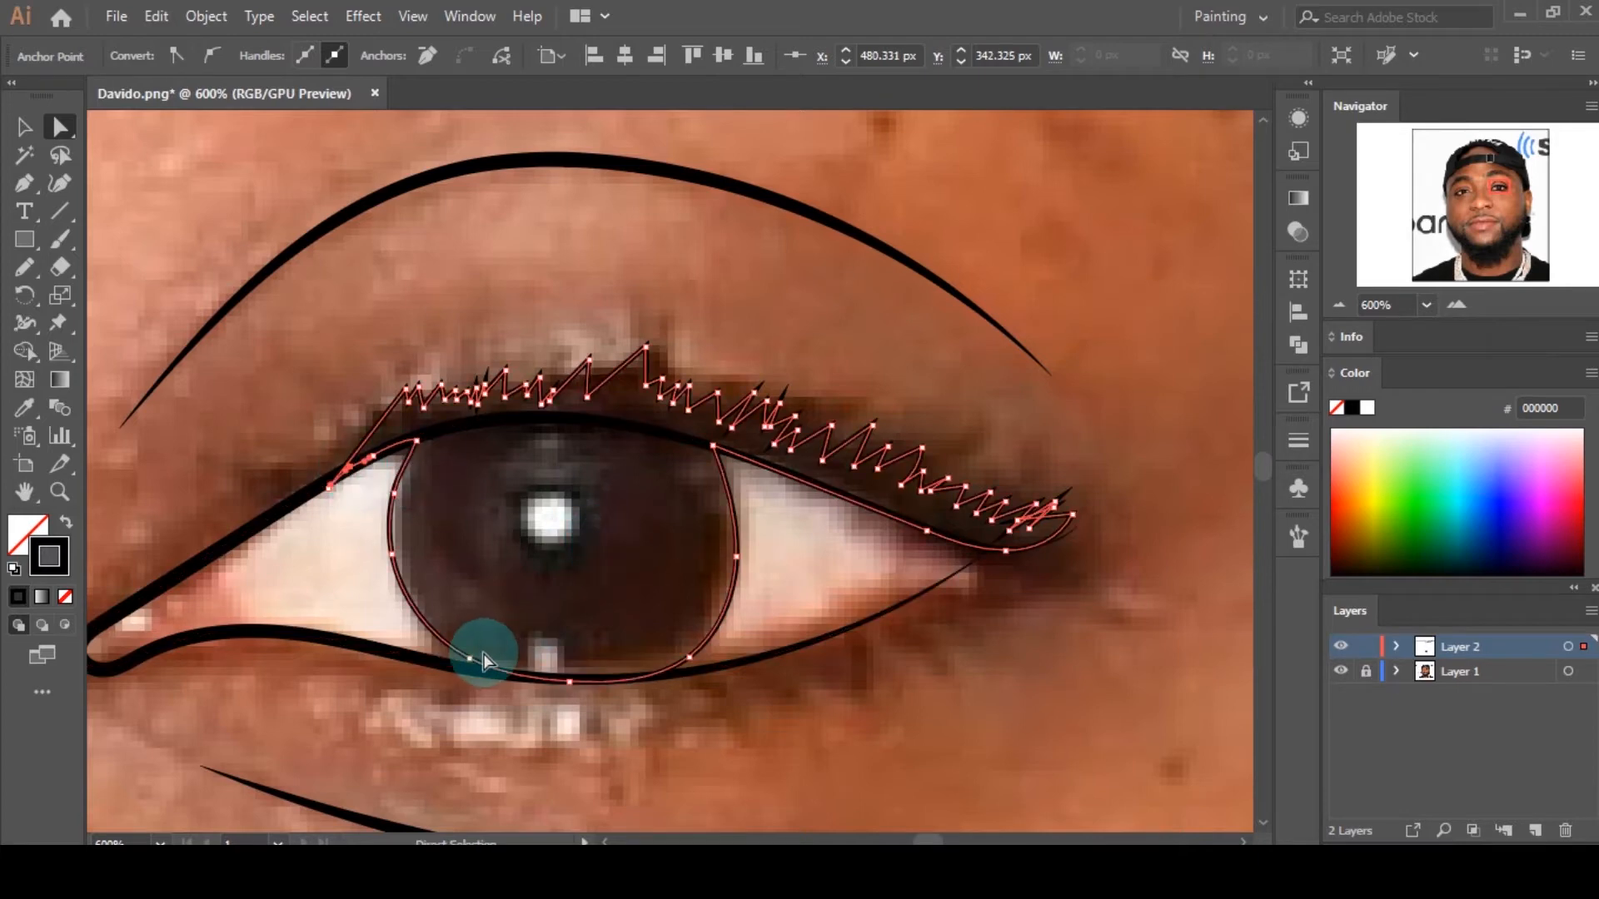
left_click_drag(473, 656, 456, 666)
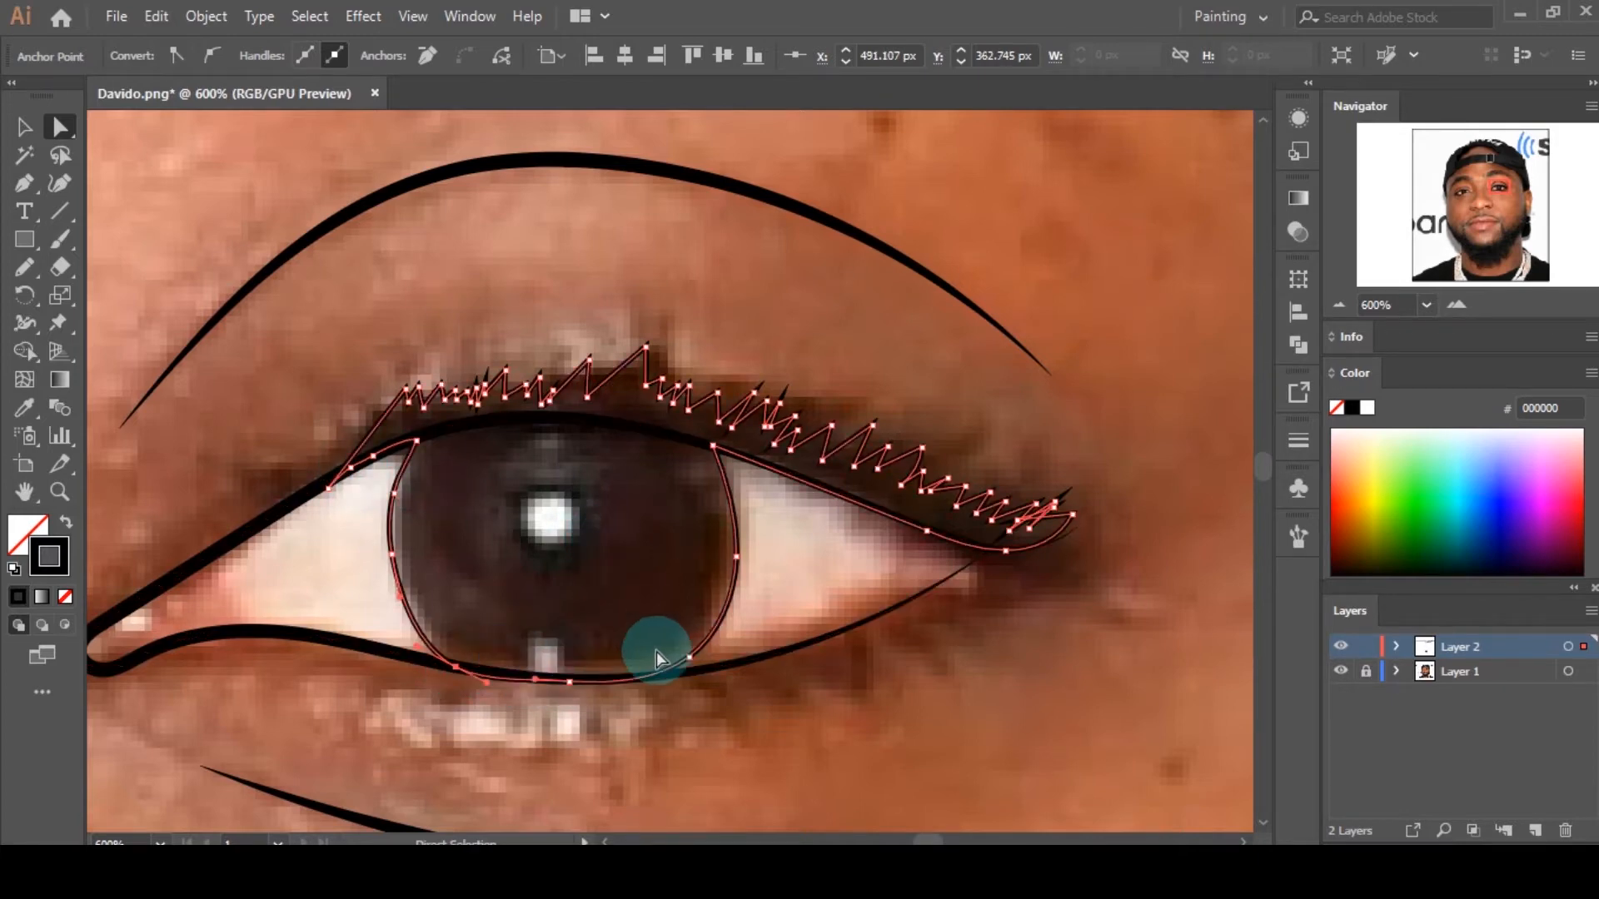
left_click(18, 597)
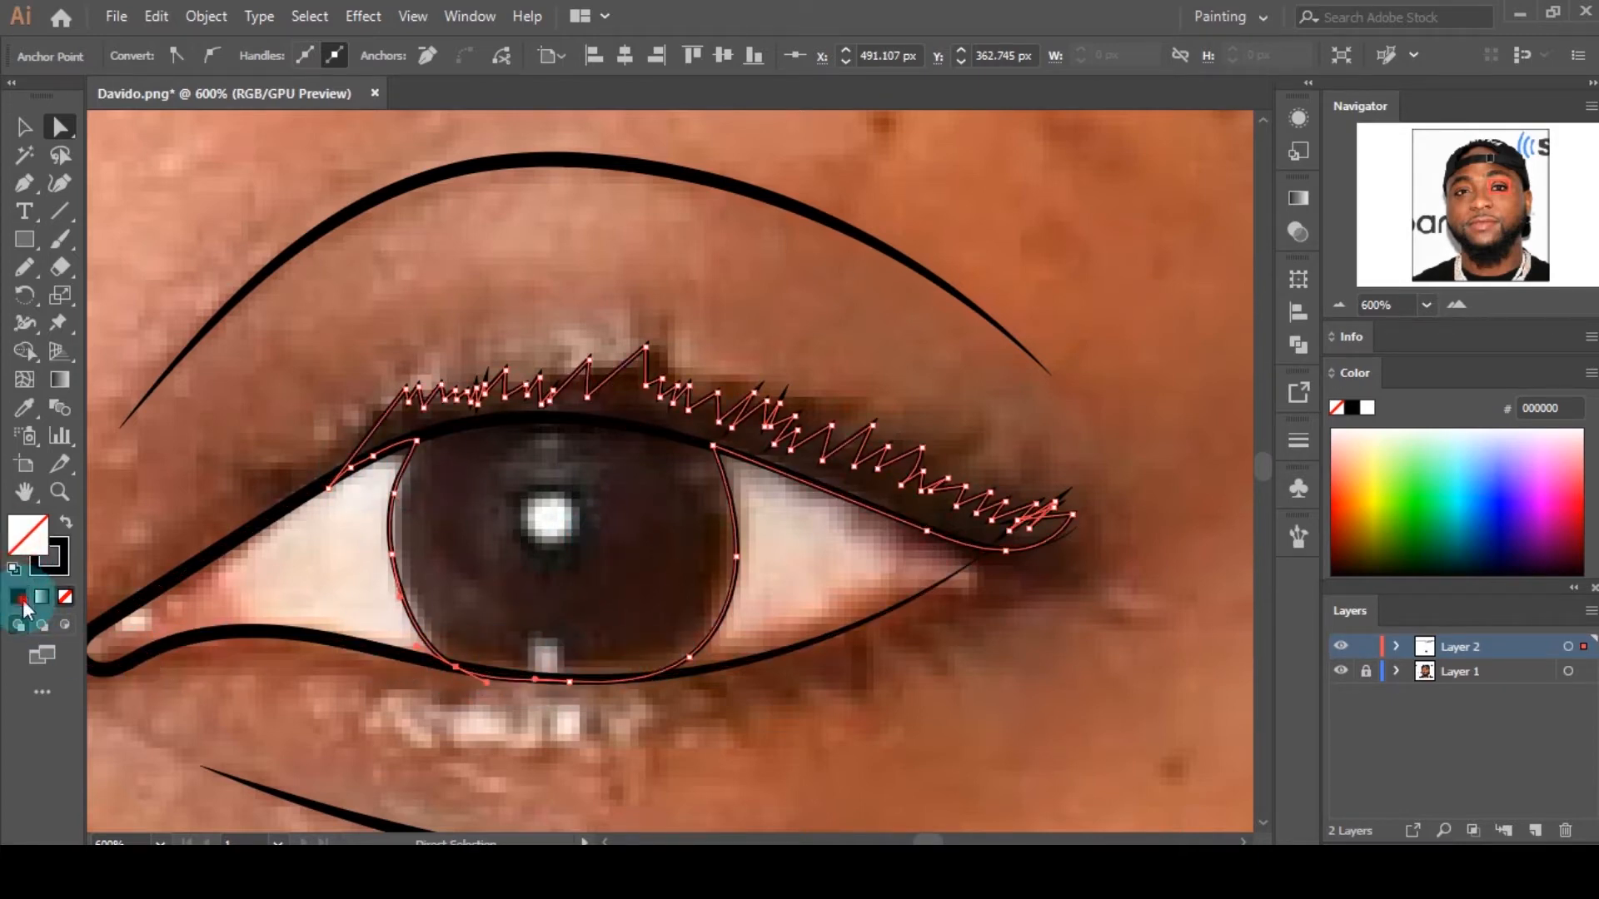
left_click(471, 342)
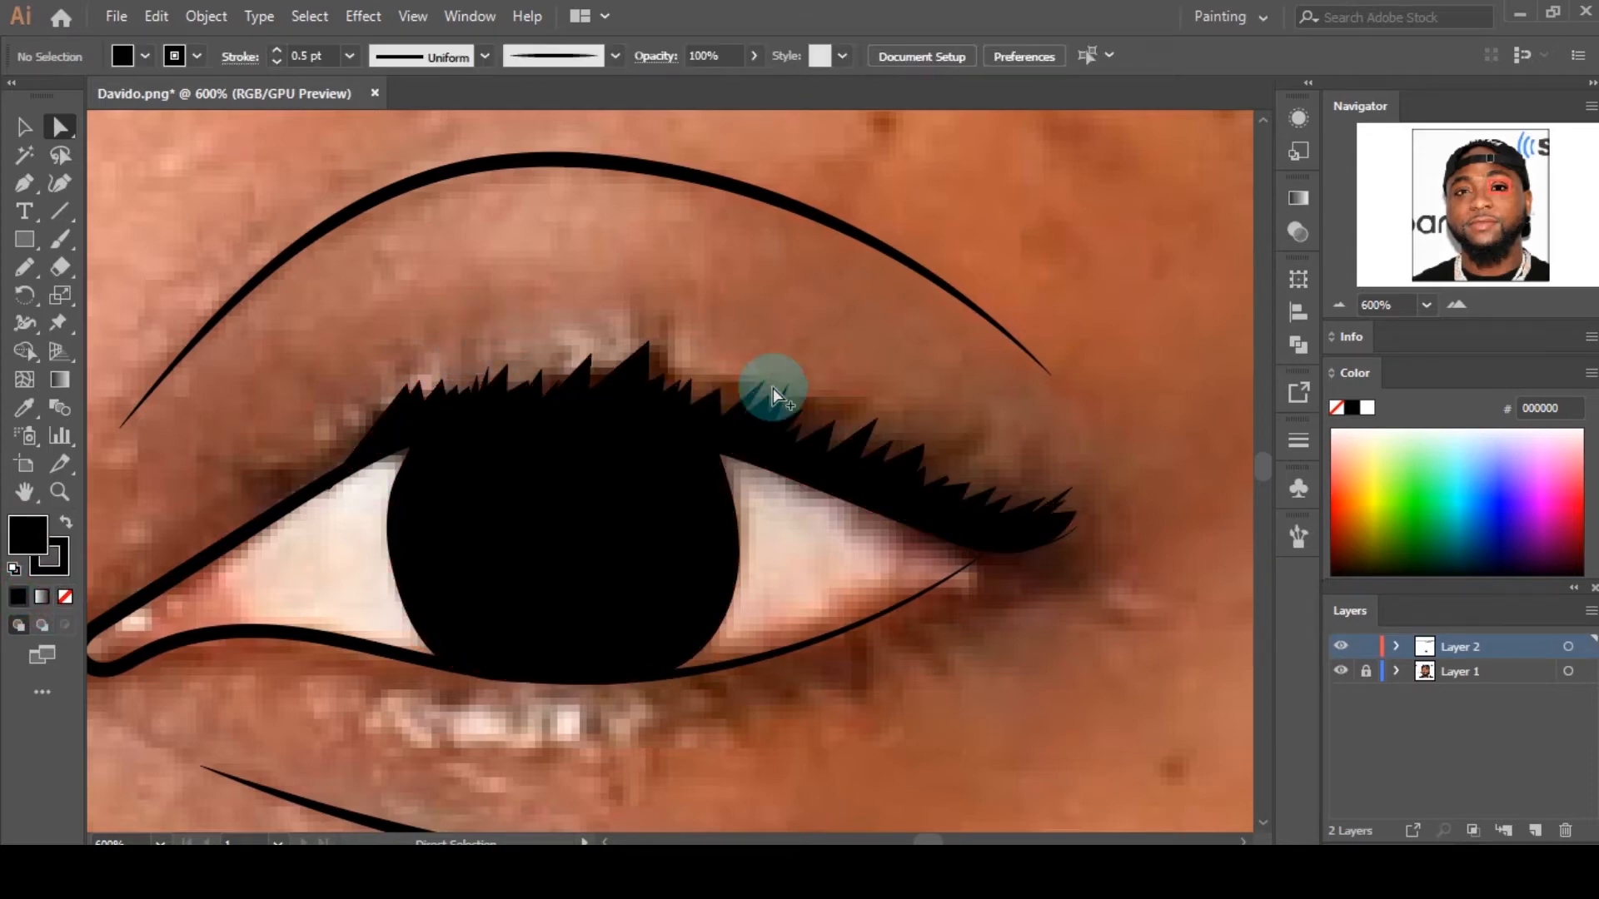
Step: Trace the upper and lower lid edges of the eye on the photo's left side in one continuous Paintbrush stroke
scroll(767, 385, "down", 6)
scroll(736, 431, "up", 3)
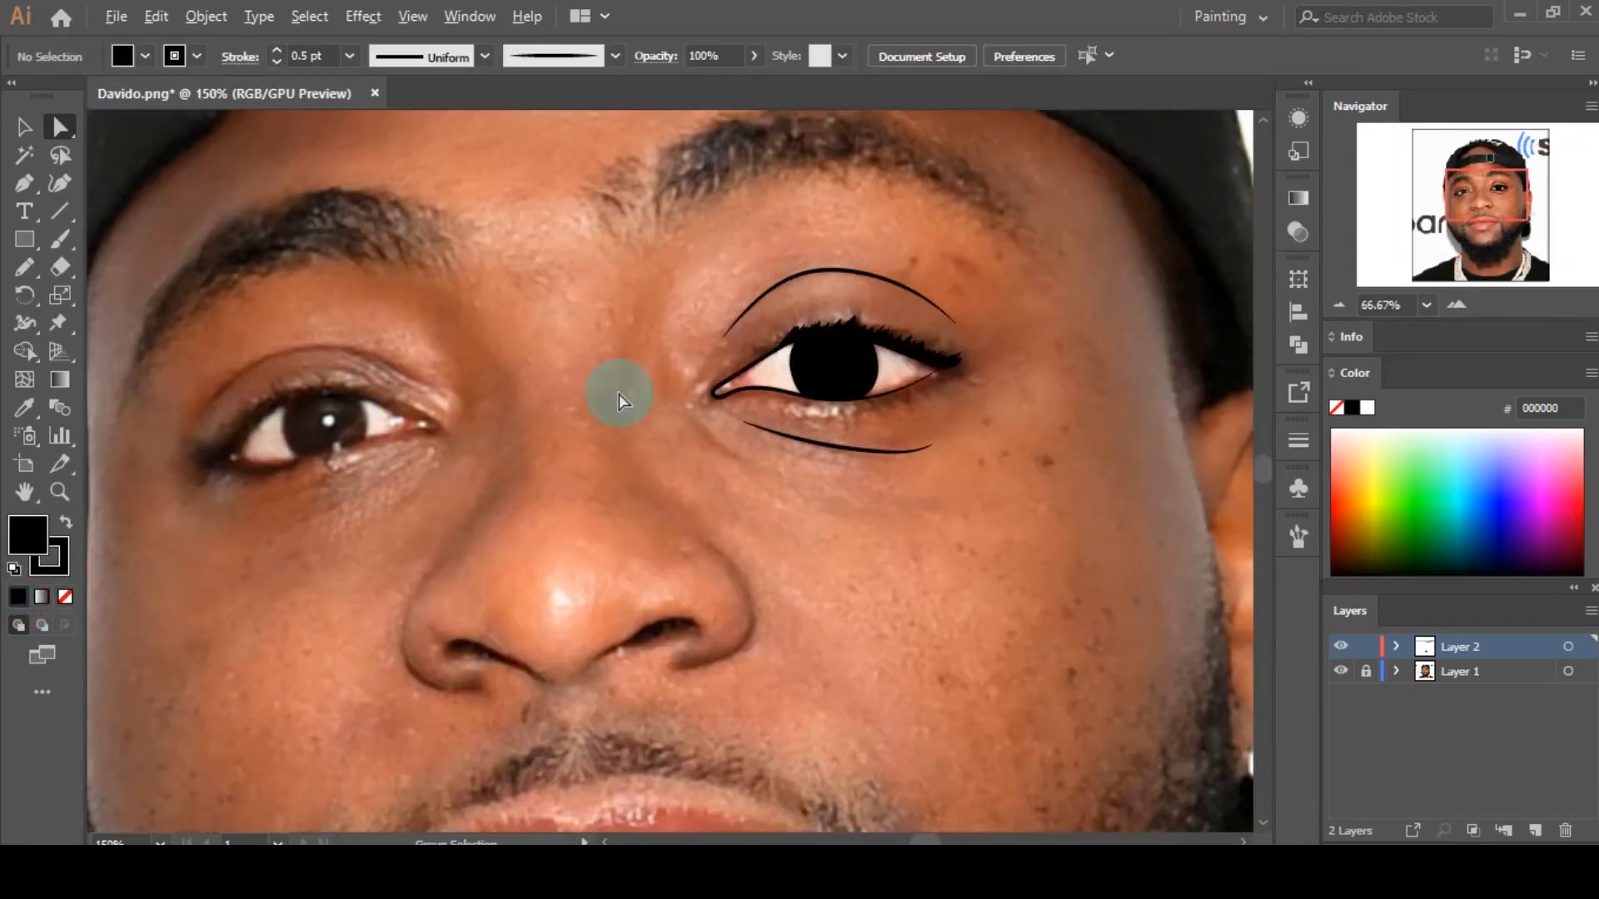
scroll(197, 433, "up", 4)
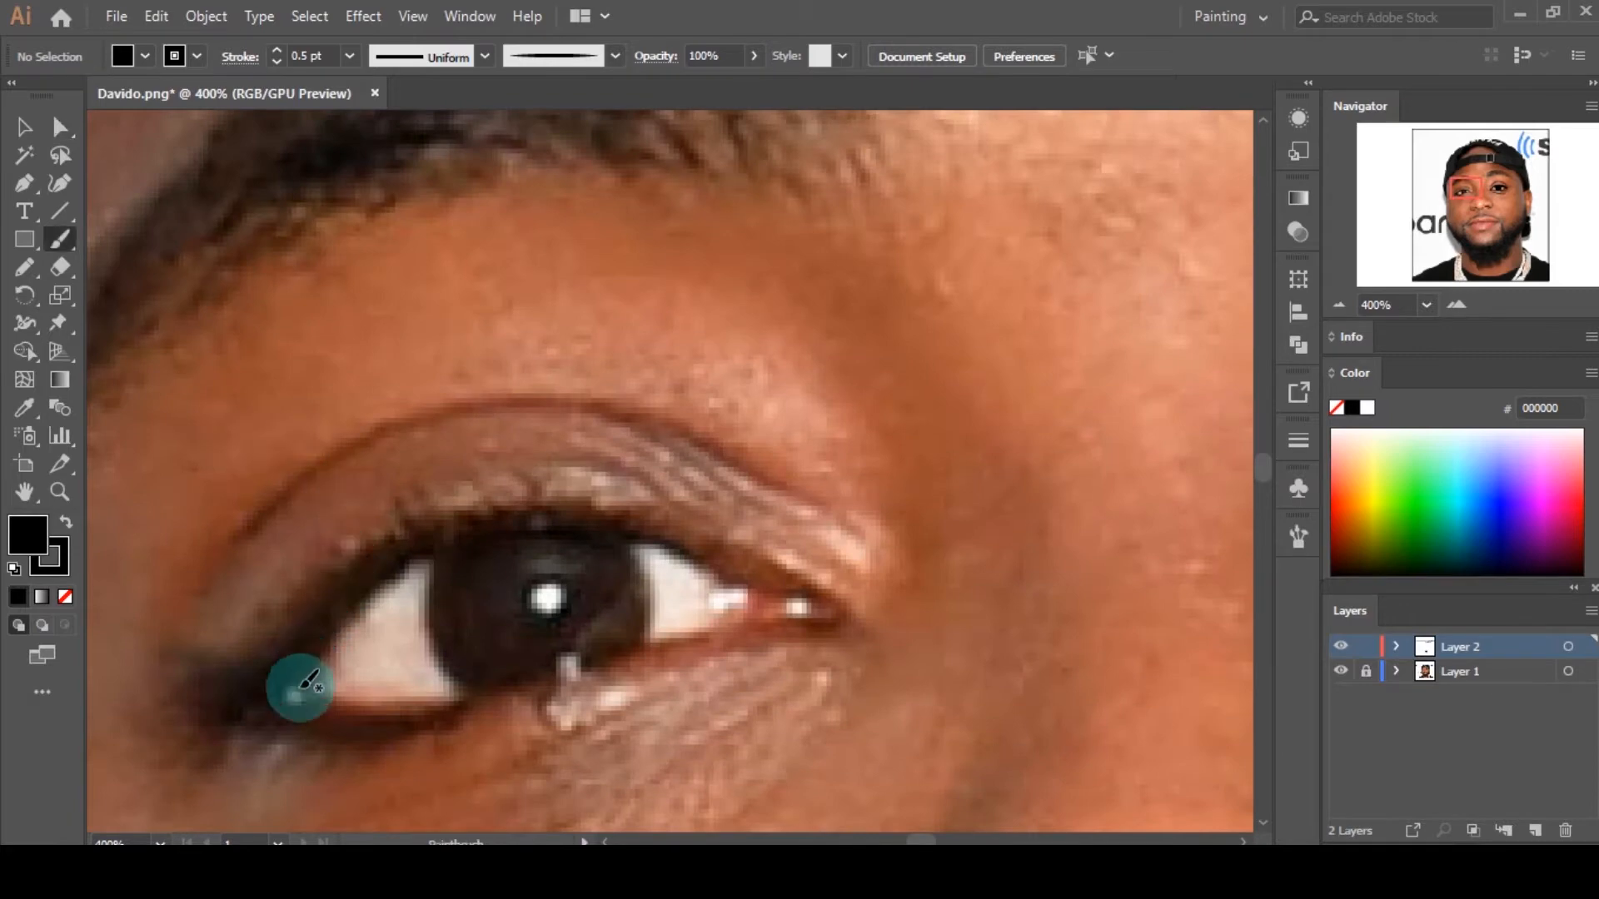
left_click(59, 239)
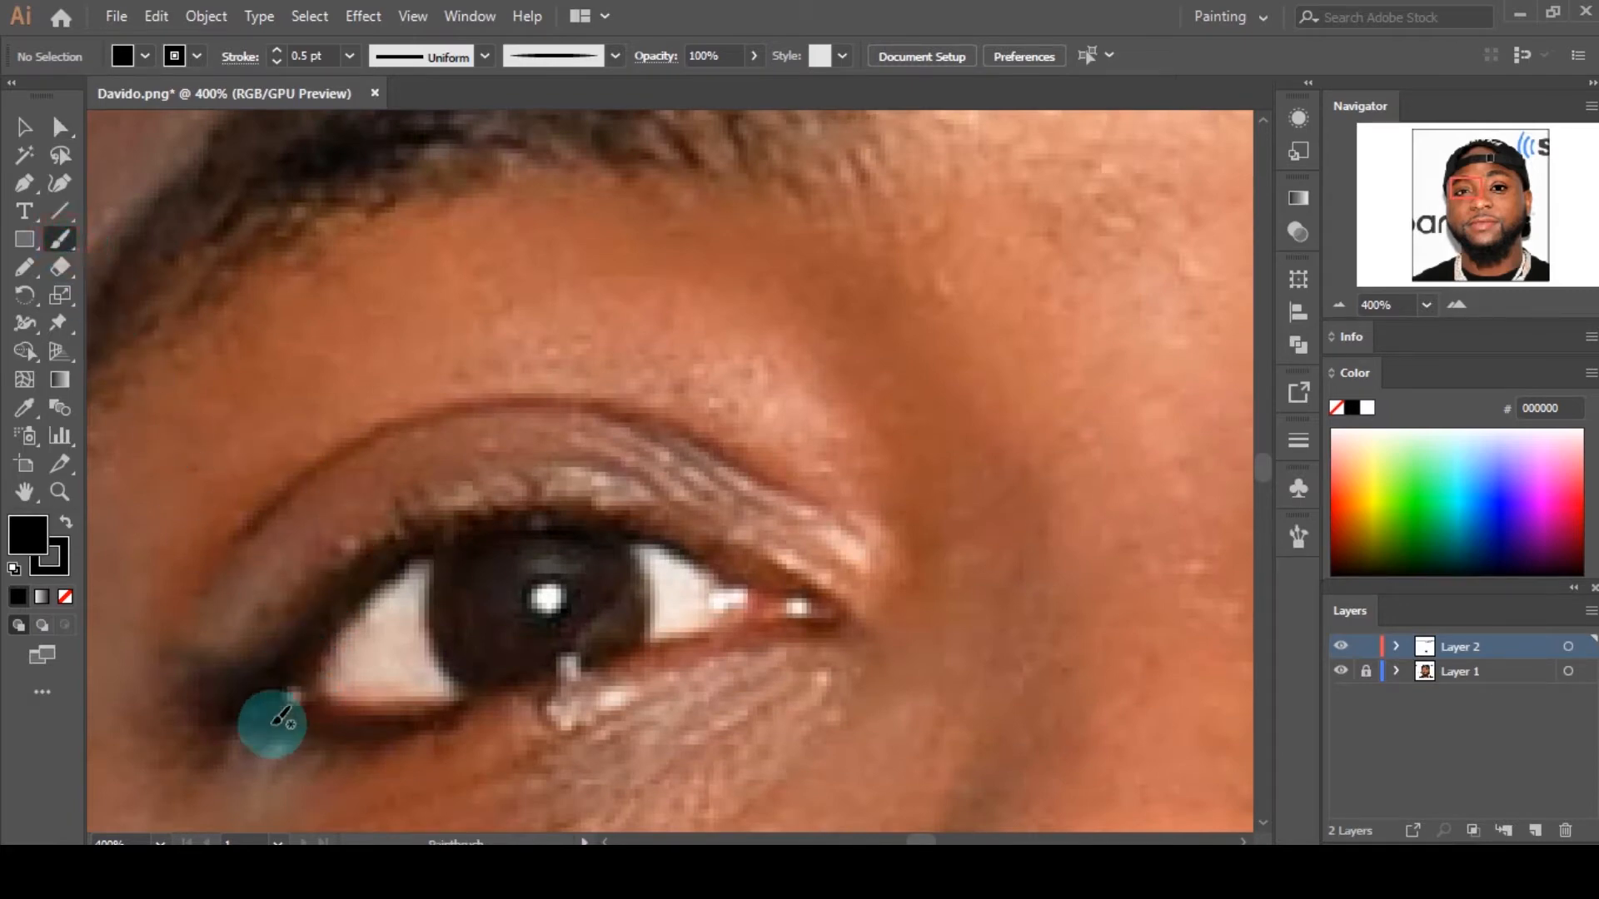
mouse_move(203, 721)
left_mouse_down()
mouse_move(254, 721)
mouse_move(381, 582)
mouse_move(465, 540)
mouse_move(646, 530)
mouse_move(800, 586)
left_mouse_up()
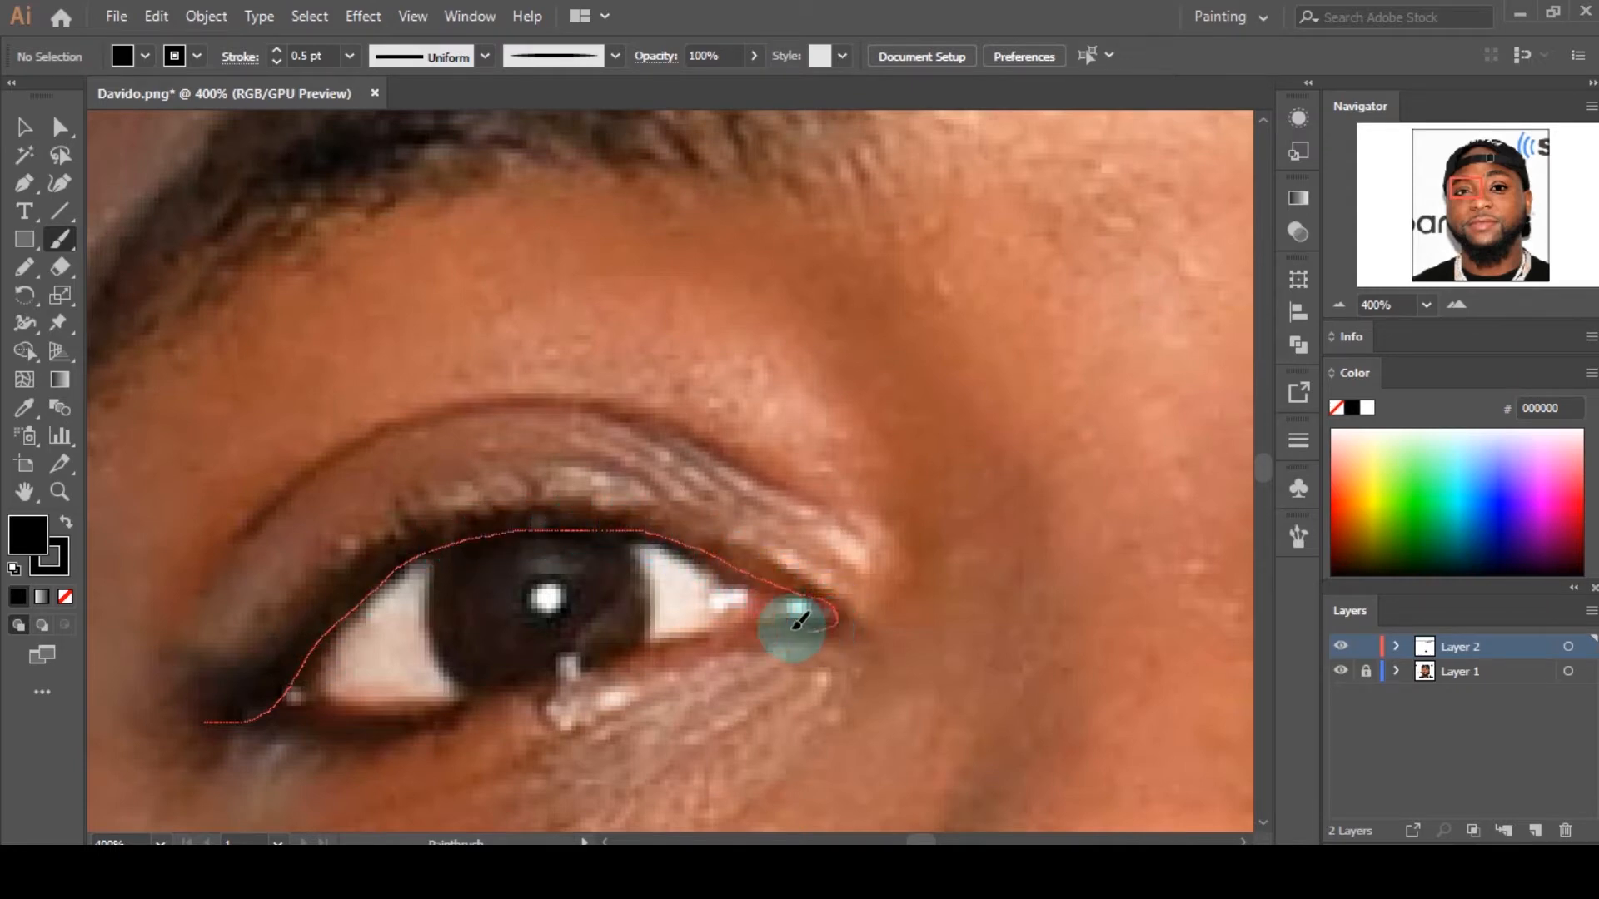
mouse_move(601, 664)
left_mouse_down()
mouse_move(412, 723)
mouse_move(336, 714)
mouse_move(285, 653)
left_mouse_up()
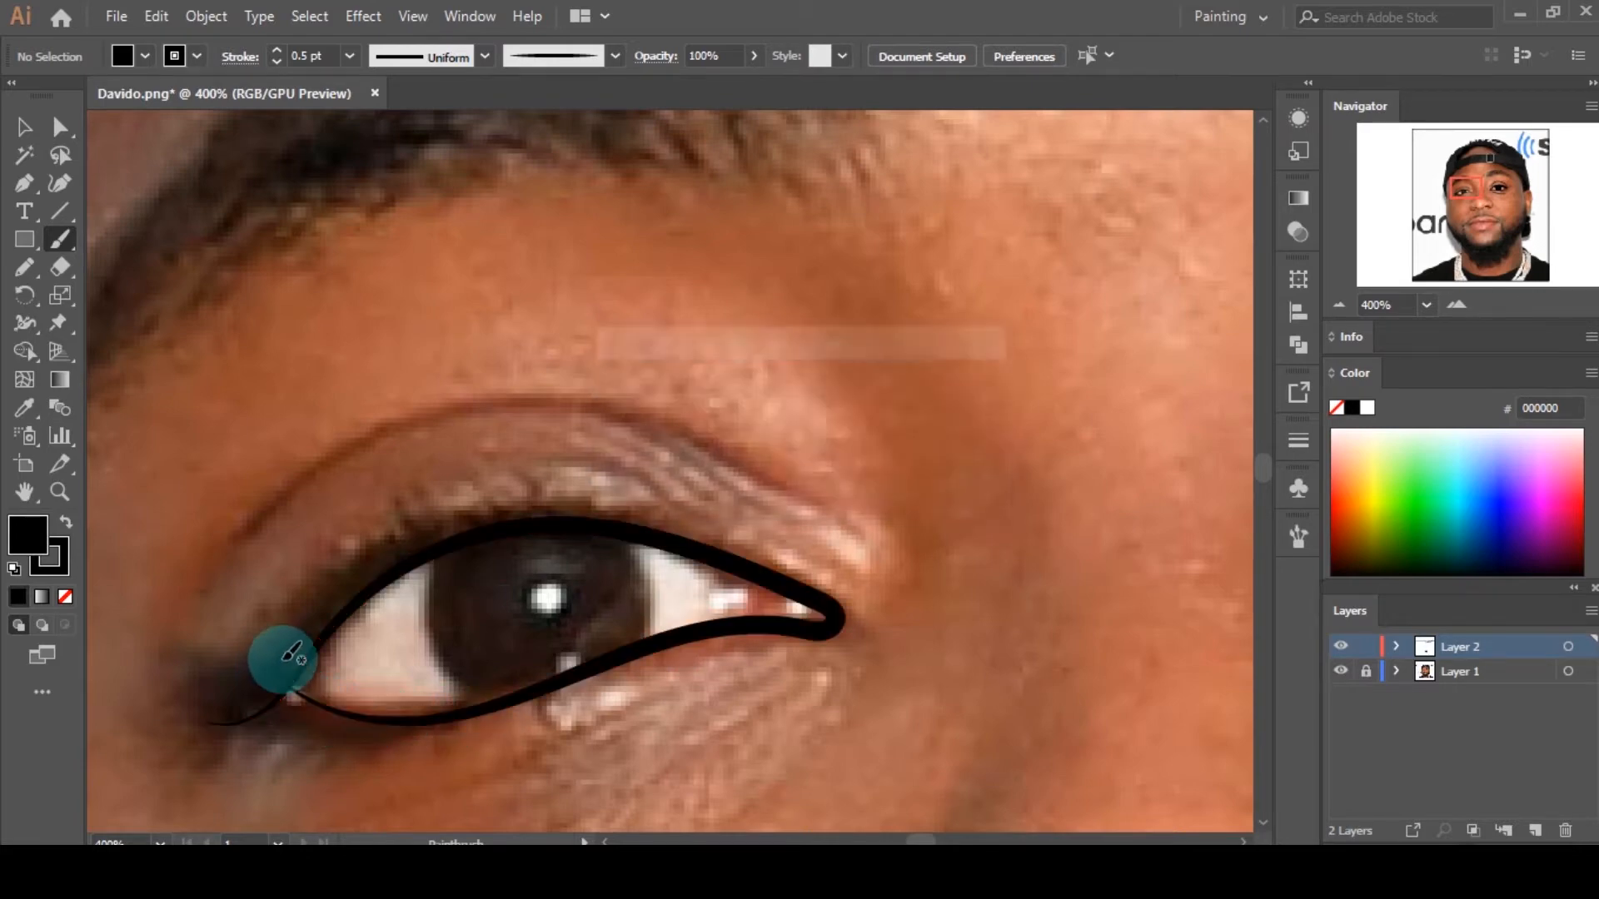
Step: Set the new lid outline of the eye on the photo's left side to a 0.5 pt stroke
scroll(500, 613, "down", 2)
left_click(609, 573)
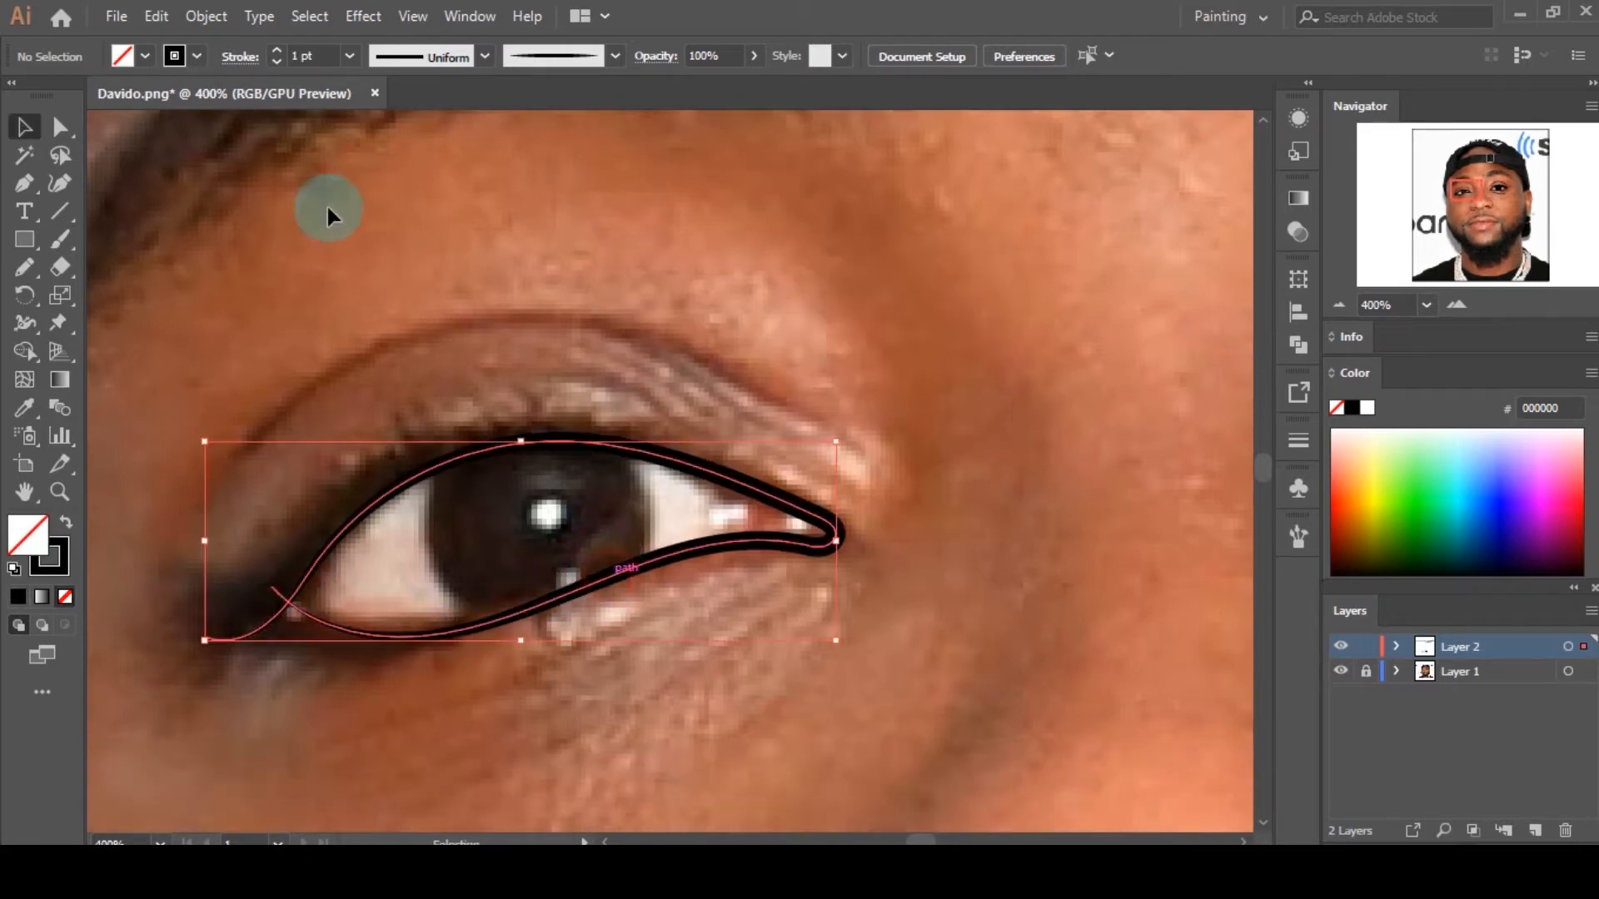
left_click(351, 57)
left_click(366, 107)
left_click(592, 341)
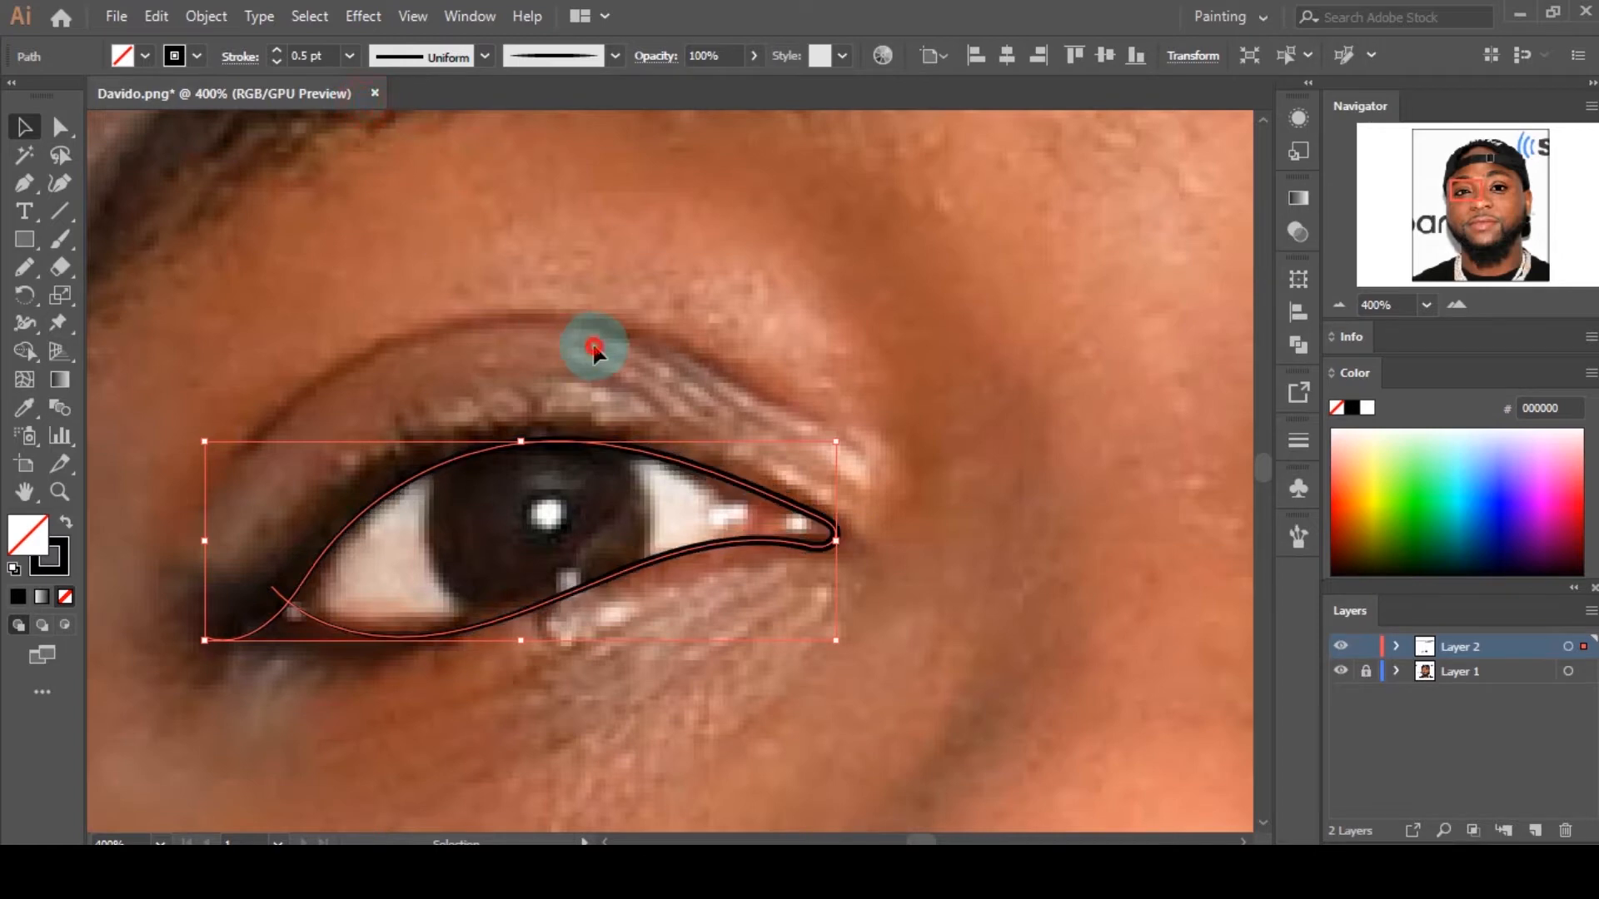
Step: Paint the crease above the eye on the photo's left side and the fold line beneath it with the Paintbrush
scroll(593, 345, "down", 2)
key("b")
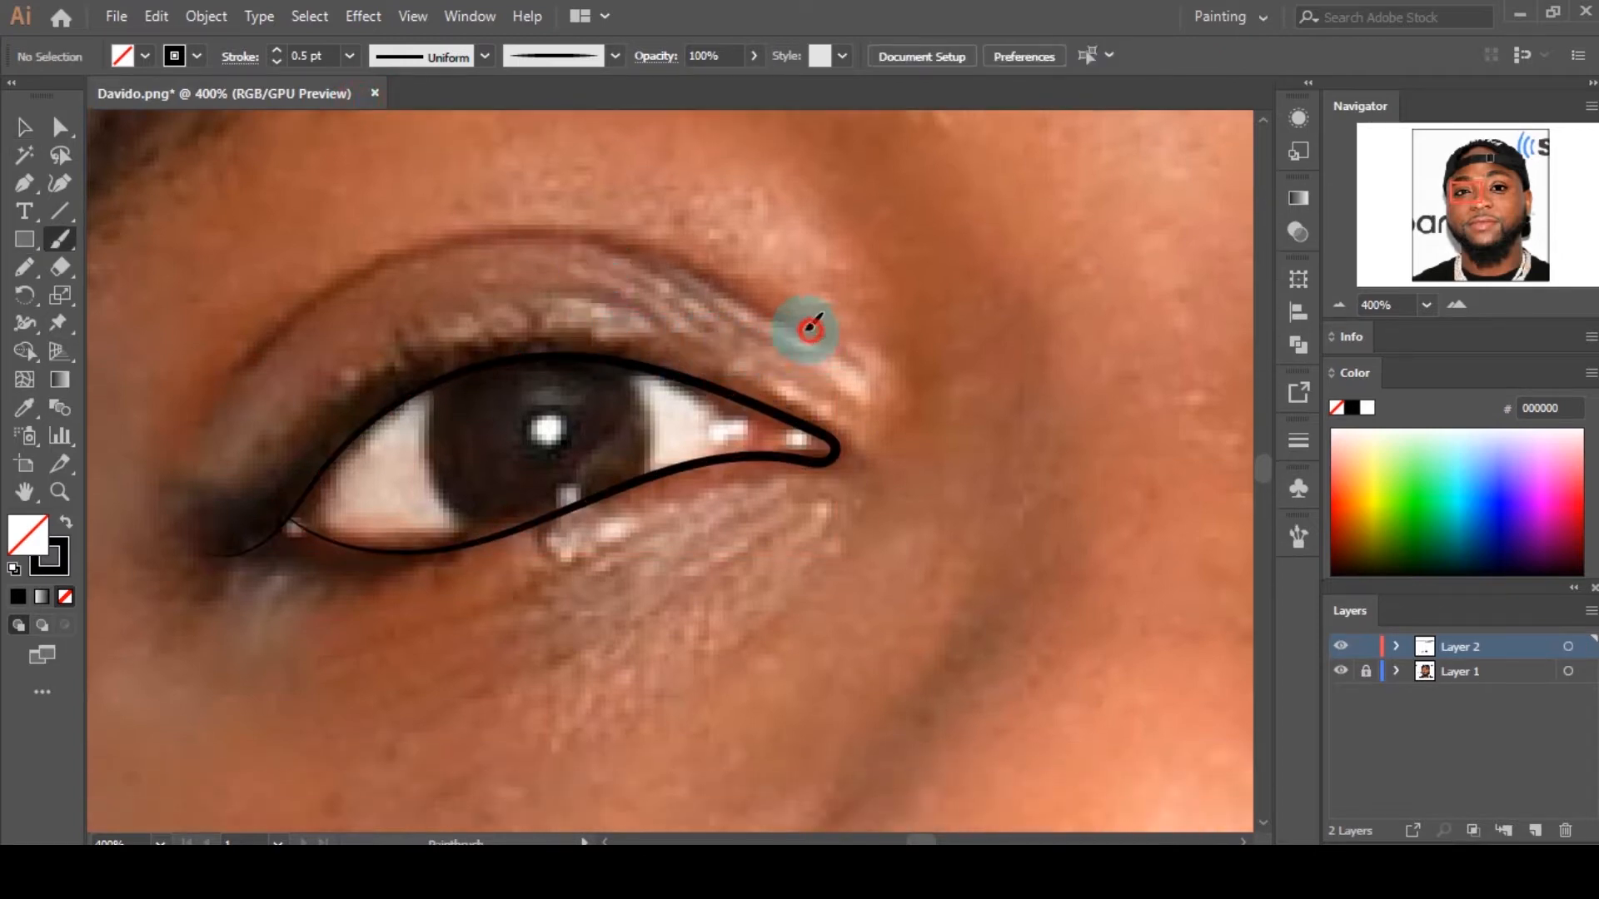
mouse_move(807, 330)
left_mouse_down()
mouse_move(648, 252)
mouse_move(524, 222)
mouse_move(475, 230)
mouse_move(303, 300)
mouse_move(207, 430)
left_mouse_up()
scroll(445, 350, "down", 4)
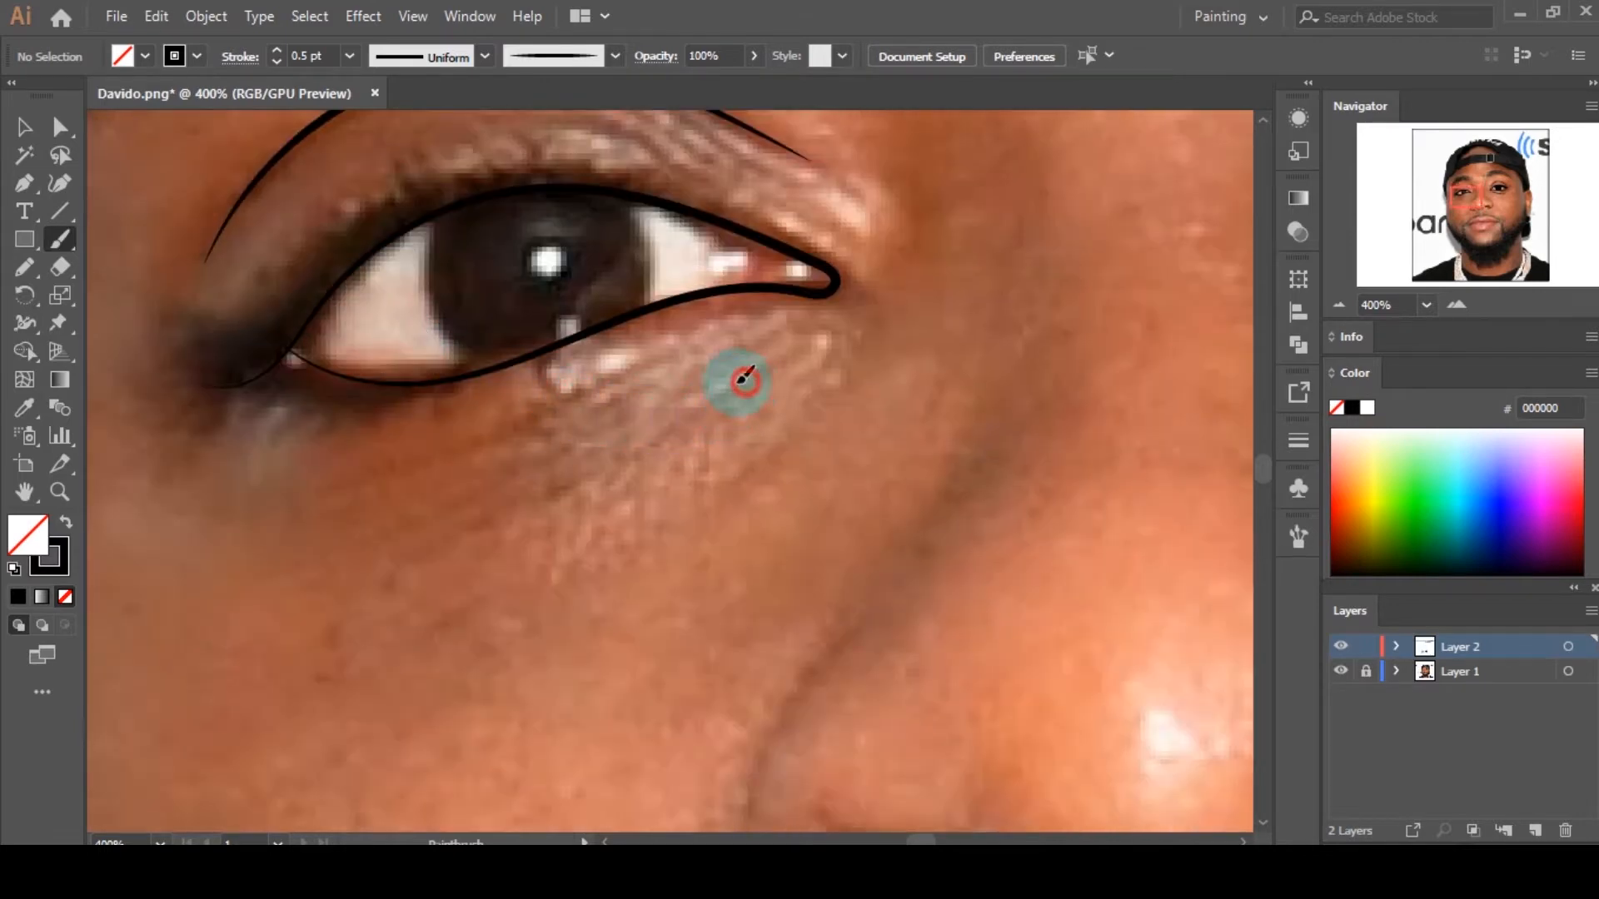
mouse_move(744, 380)
left_mouse_down()
mouse_move(555, 481)
mouse_move(446, 516)
mouse_move(358, 518)
left_mouse_up()
scroll(471, 526, "up", 1)
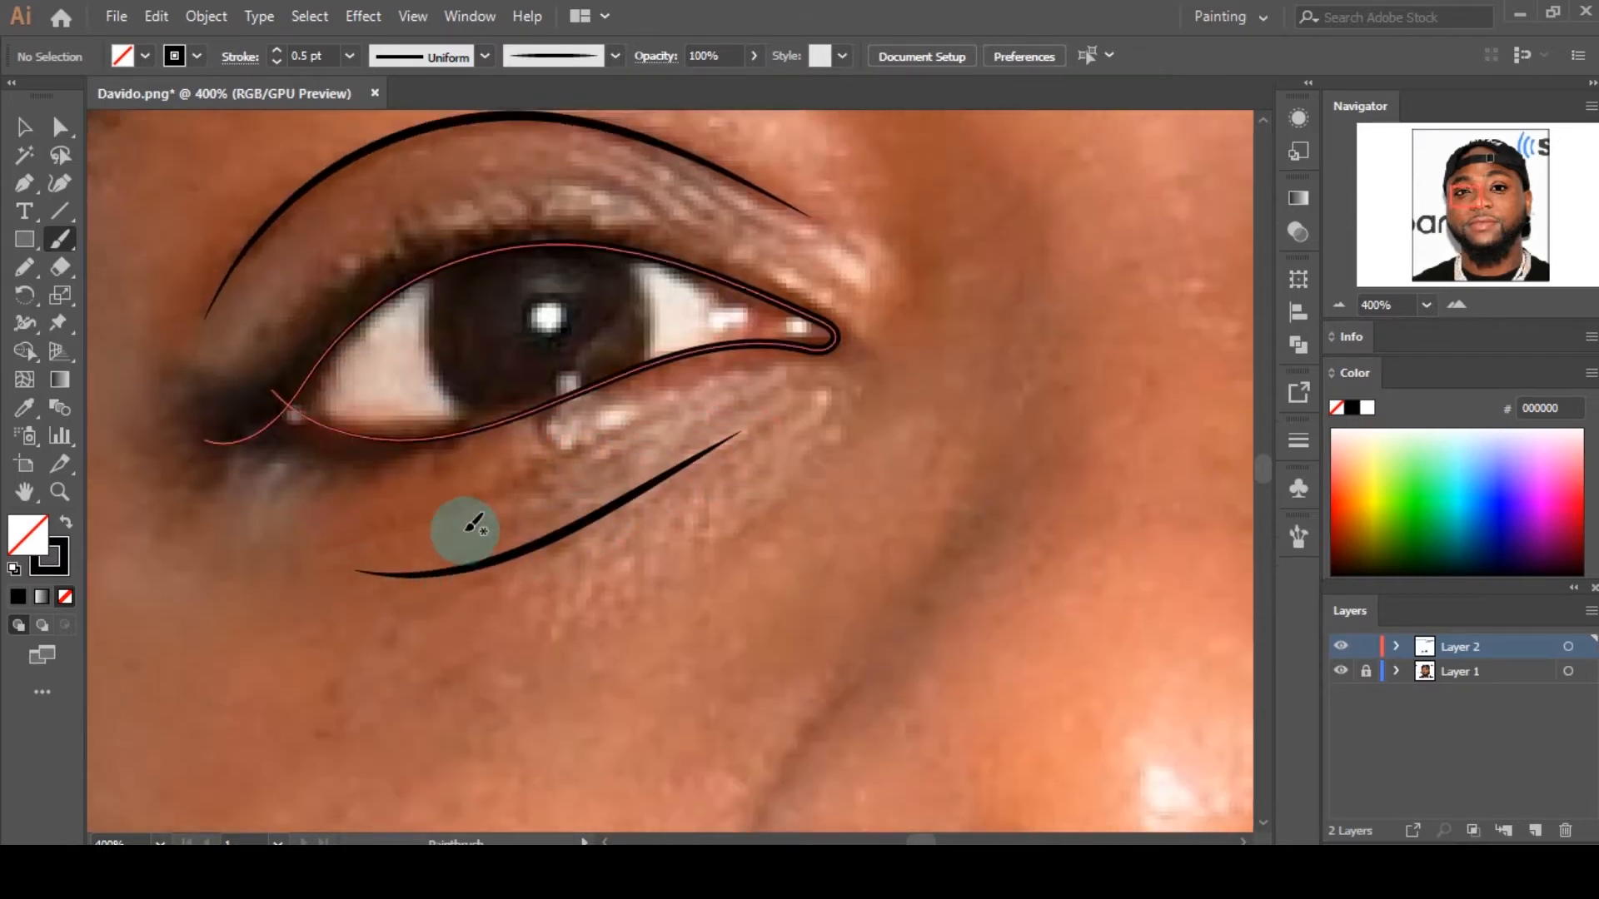
Step: Outline the iris and jagged upper lashes of the eye on the photo's left side as one closed Pencil shape
scroll(474, 524, "up", 2)
scroll(489, 515, "up", 2)
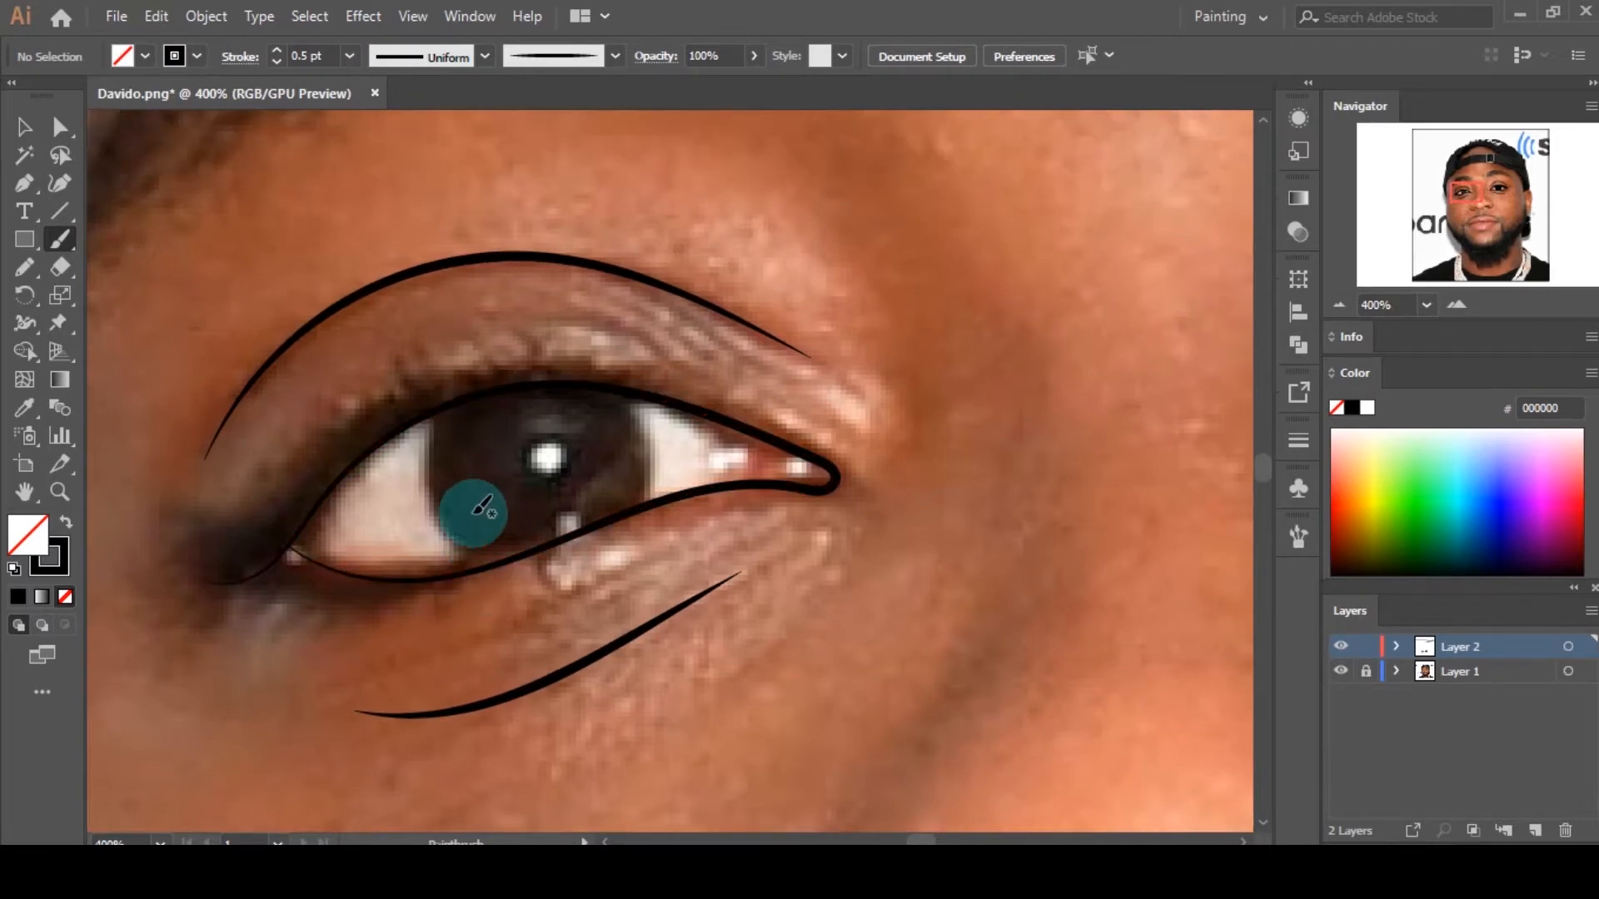
scroll(279, 464, "up", 1)
key("n")
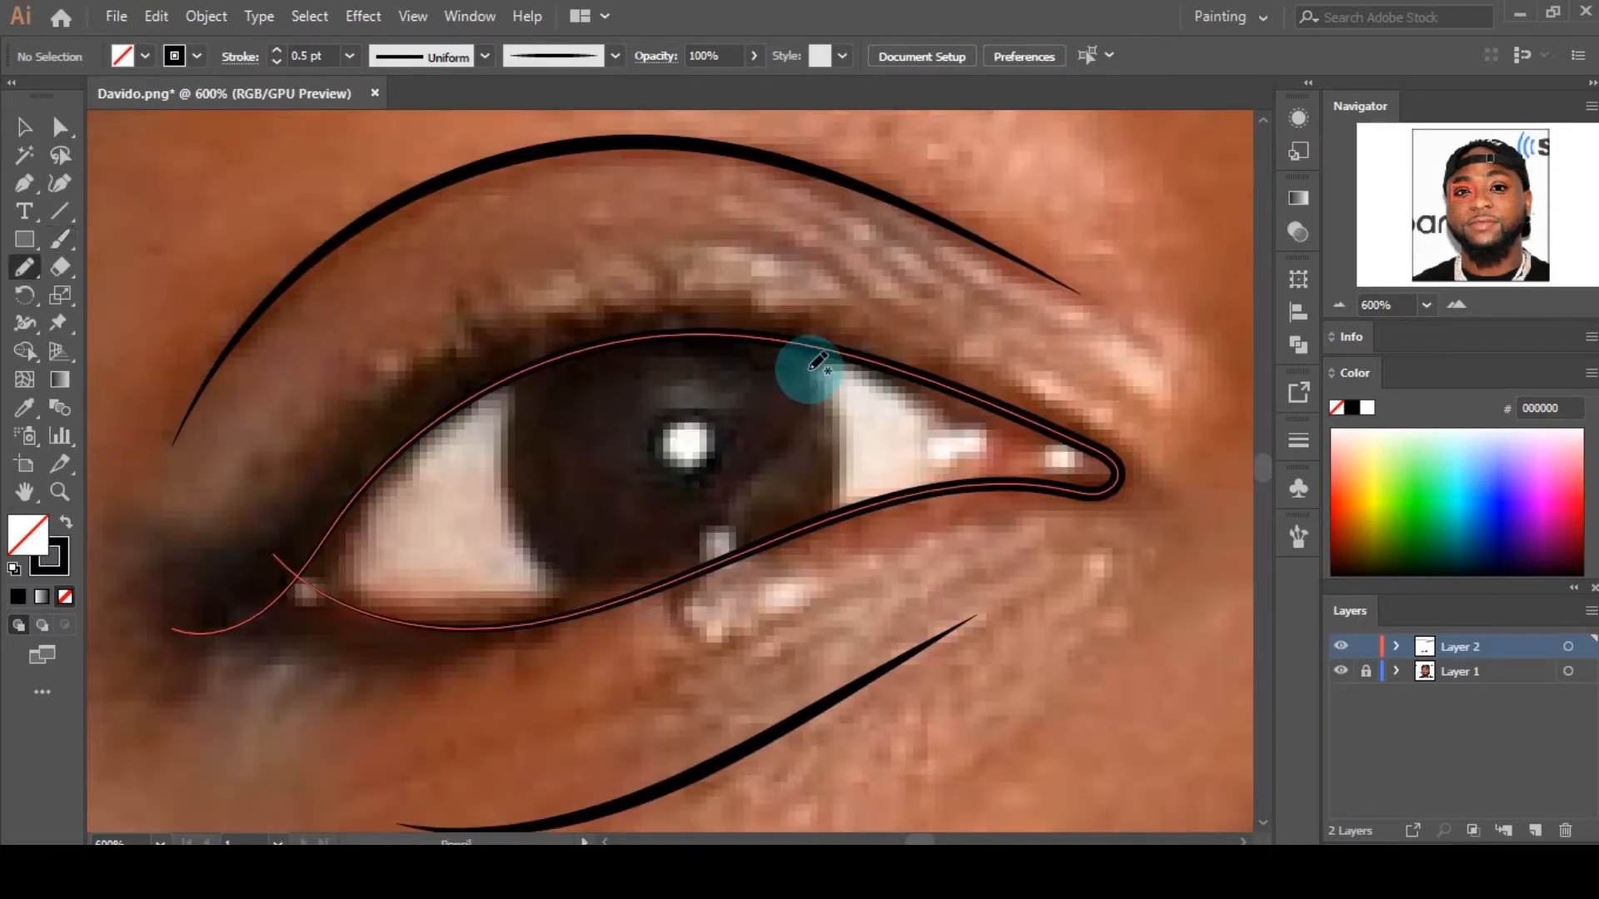
key("ctrl+z")
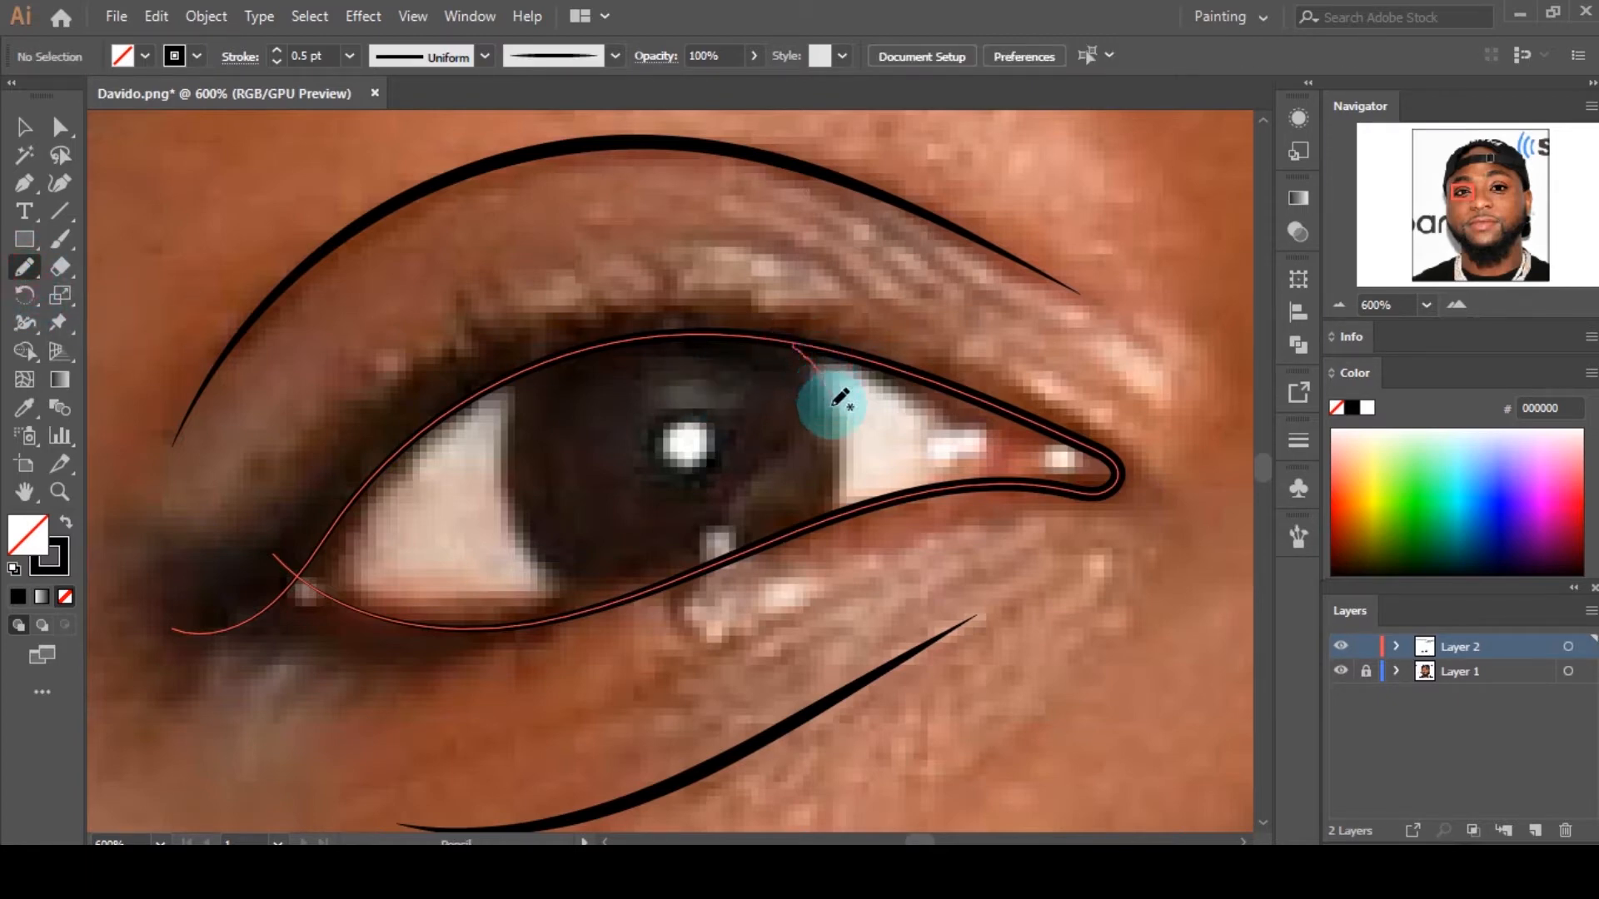
left_click_drag(793, 535, 597, 601)
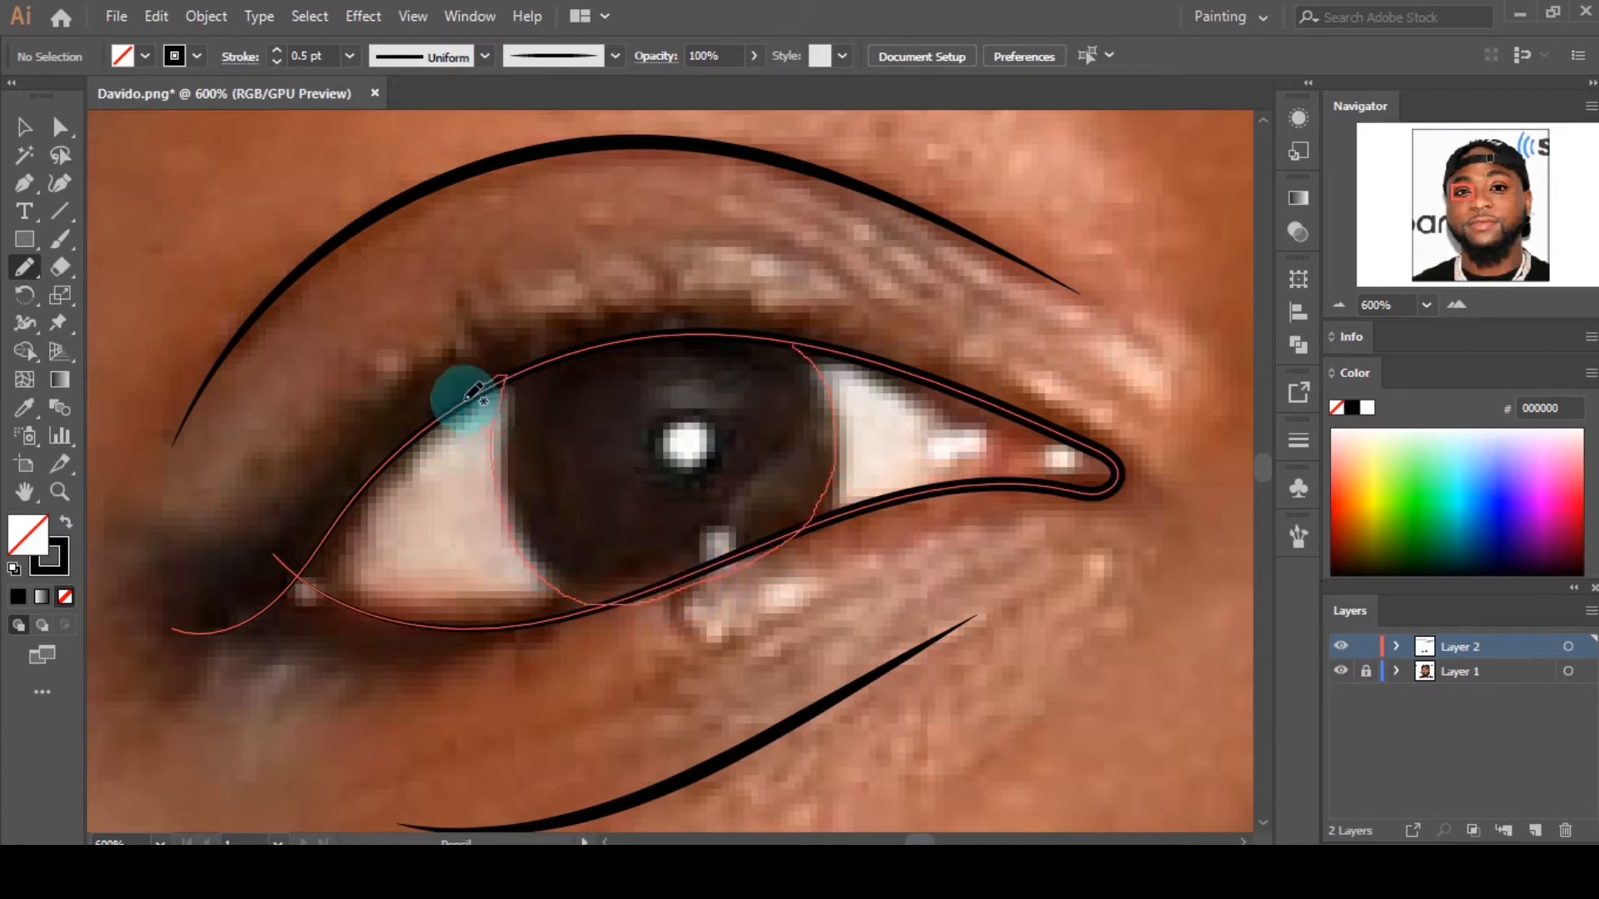
mouse_move(364, 500)
left_mouse_down()
mouse_move(272, 606)
mouse_move(177, 621)
mouse_move(134, 590)
mouse_move(201, 628)
mouse_move(152, 626)
mouse_move(115, 552)
mouse_move(171, 573)
mouse_move(147, 557)
mouse_move(240, 561)
mouse_move(212, 549)
mouse_move(271, 520)
mouse_move(267, 499)
mouse_move(318, 494)
mouse_move(248, 461)
mouse_move(358, 476)
mouse_move(297, 449)
mouse_move(394, 436)
mouse_move(373, 392)
mouse_move(388, 372)
mouse_move(420, 374)
mouse_move(387, 335)
mouse_move(438, 366)
mouse_move(442, 342)
mouse_move(463, 348)
mouse_move(460, 319)
mouse_move(508, 339)
mouse_move(502, 311)
mouse_move(537, 338)
mouse_move(562, 307)
mouse_move(602, 320)
mouse_move(595, 291)
mouse_move(630, 317)
mouse_move(632, 303)
mouse_move(676, 303)
mouse_move(663, 265)
mouse_move(707, 311)
mouse_move(716, 293)
mouse_move(760, 291)
mouse_move(857, 358)
left_mouse_up()
Step: Align the iris shape's lower edge with the lower lid line and fill the left-side lash-and-iris shape with black
key("a")
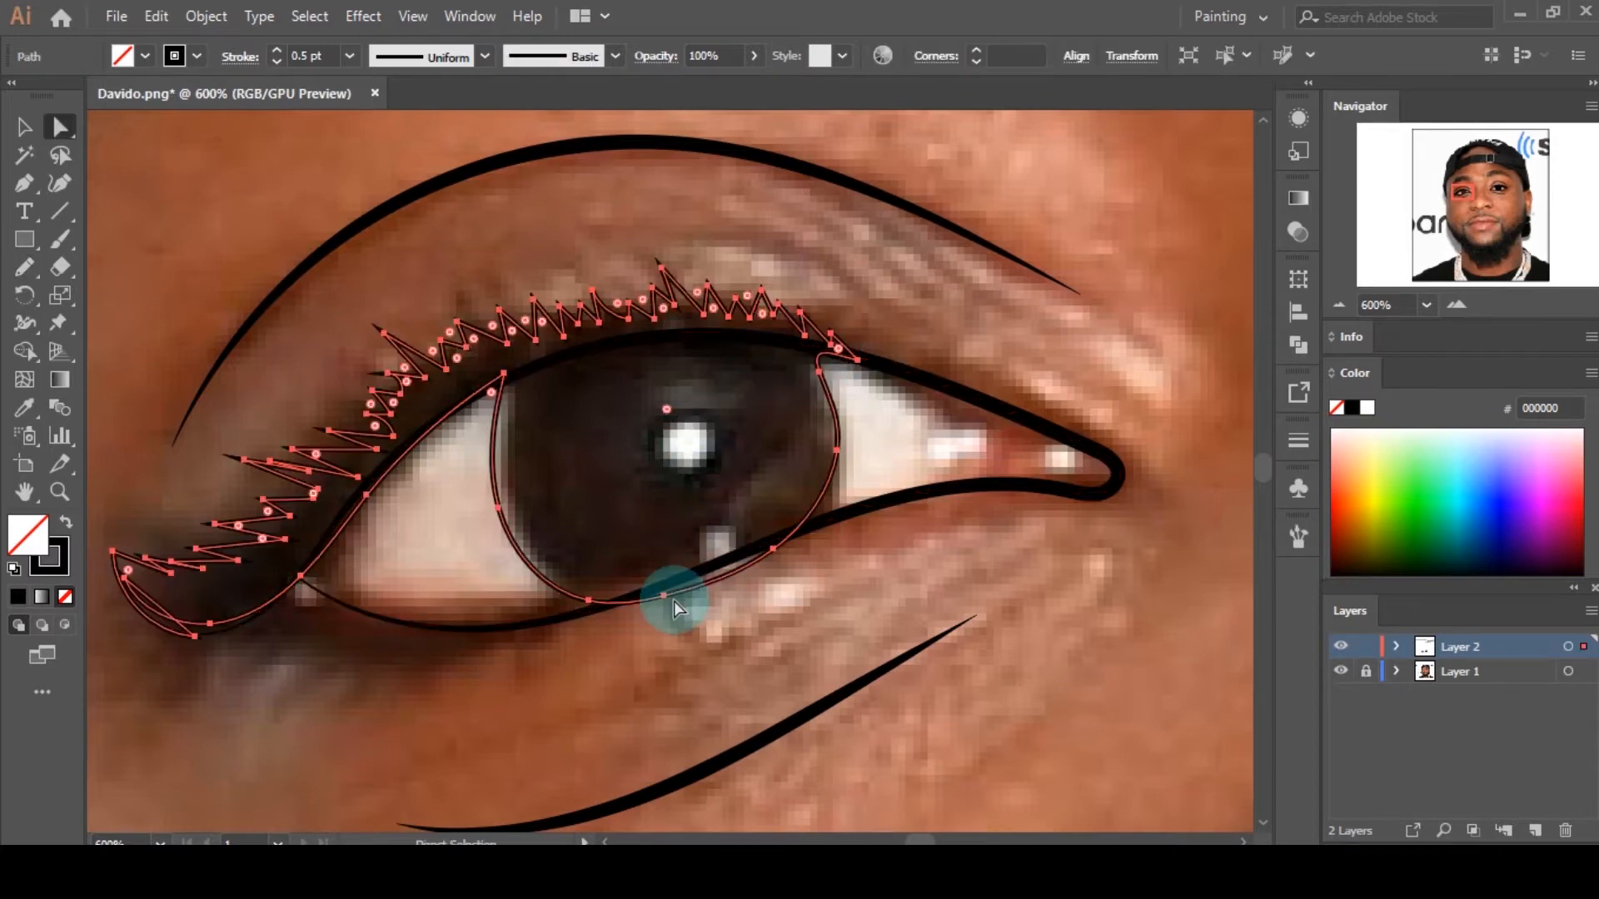
left_click_drag(673, 600, 779, 531)
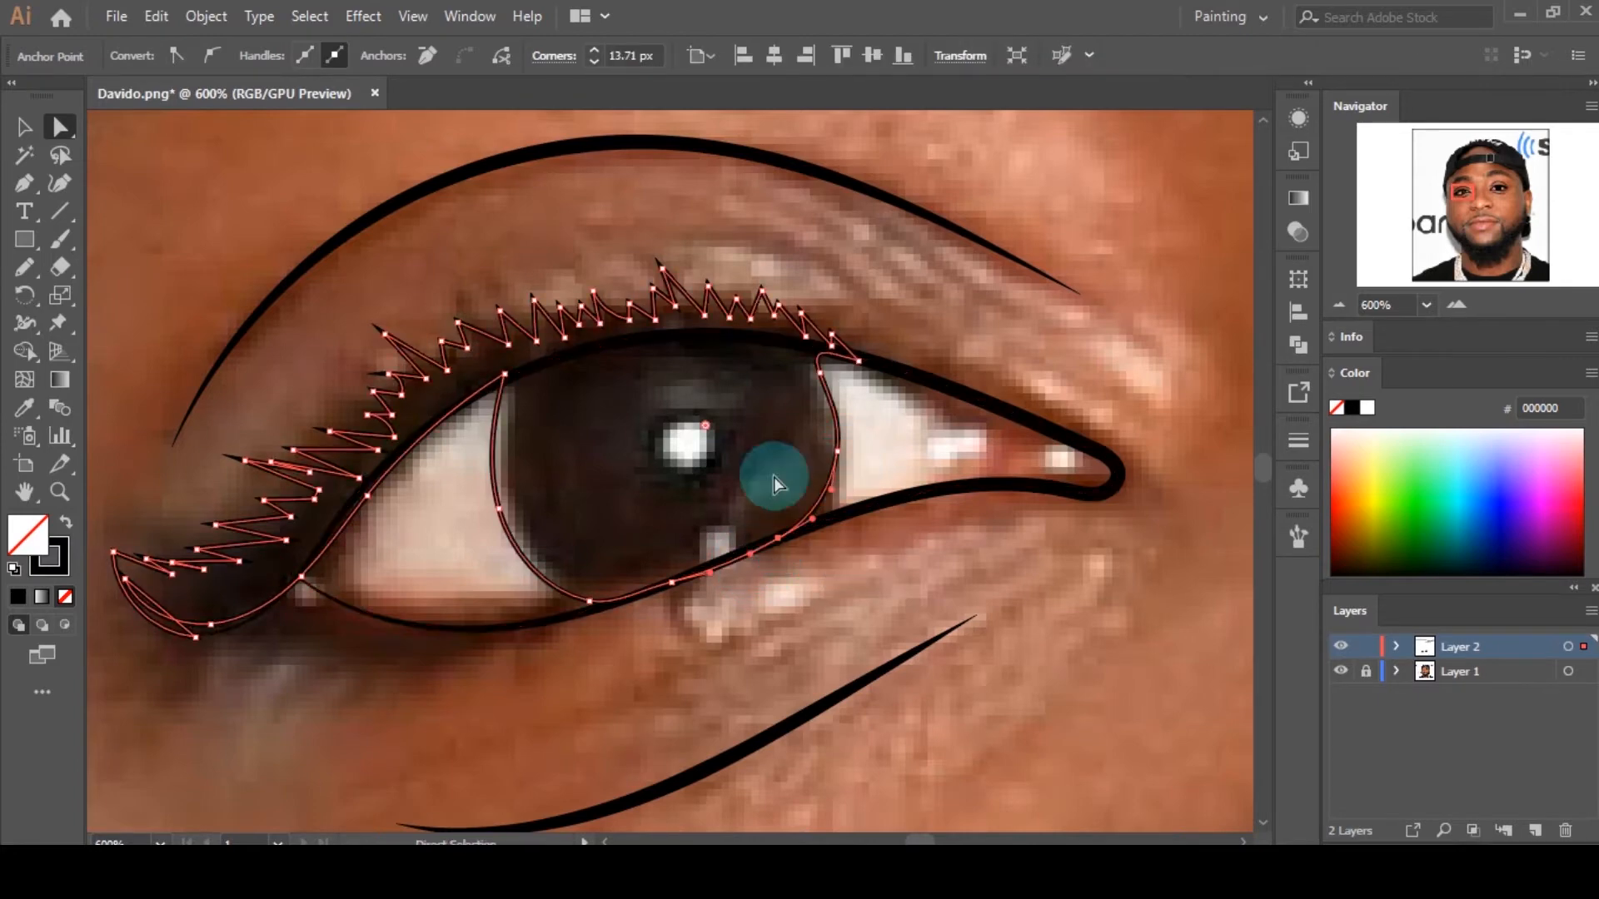
left_click(22, 598)
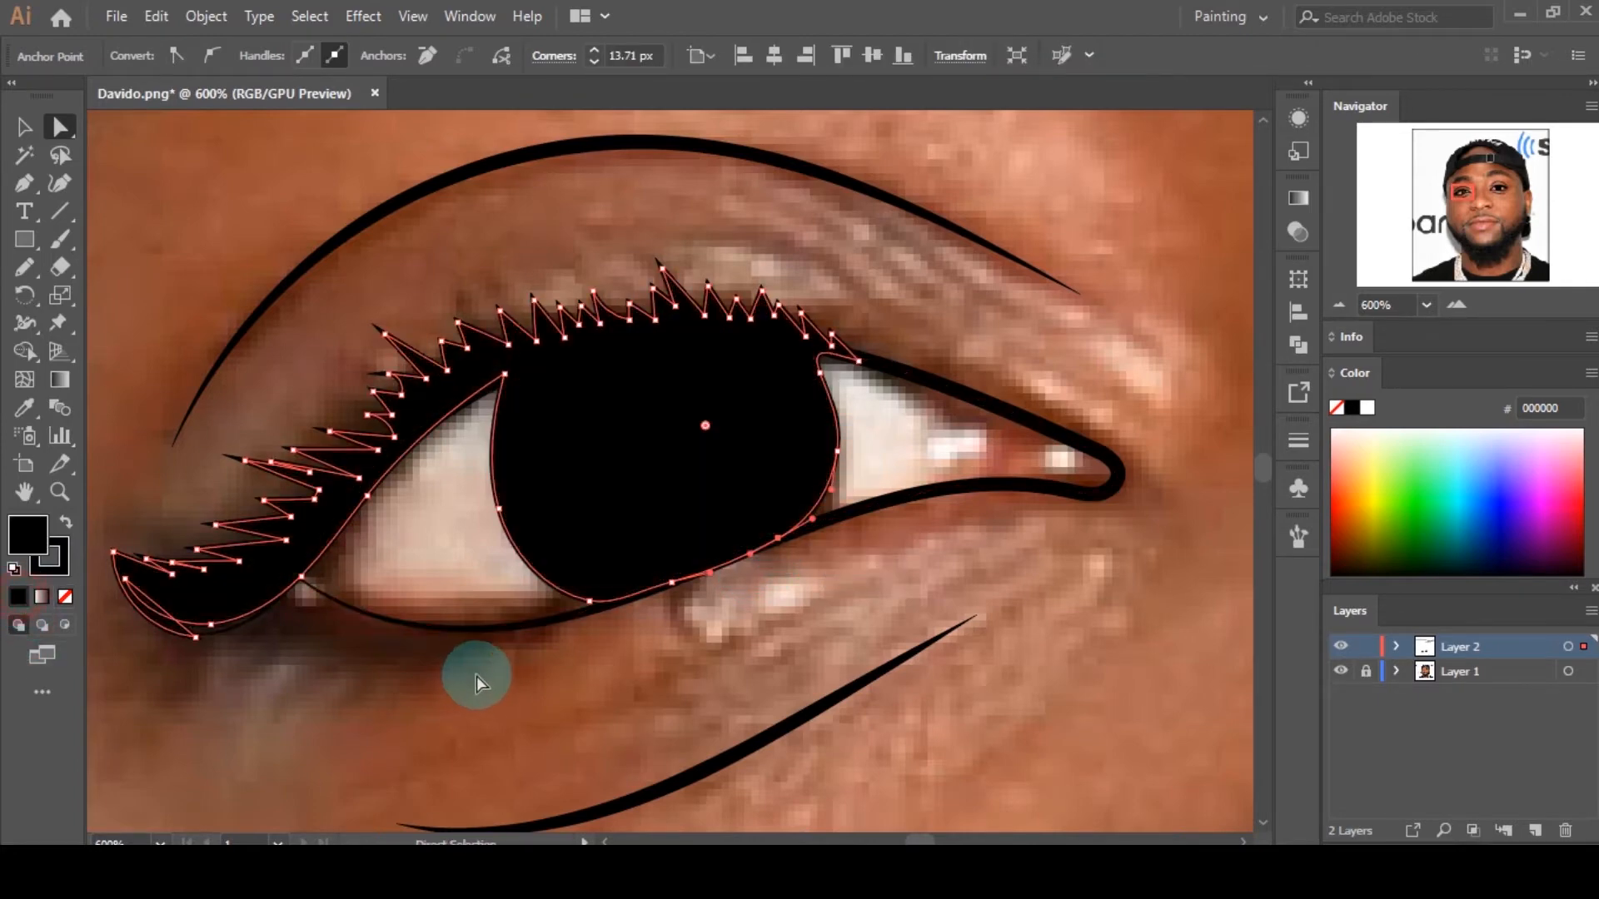
left_click(477, 676)
Step: Check both traced eyes on their own by toggling the photo layer's visibility off and on
scroll(593, 482, "down", 5)
scroll(594, 481, "up", 1)
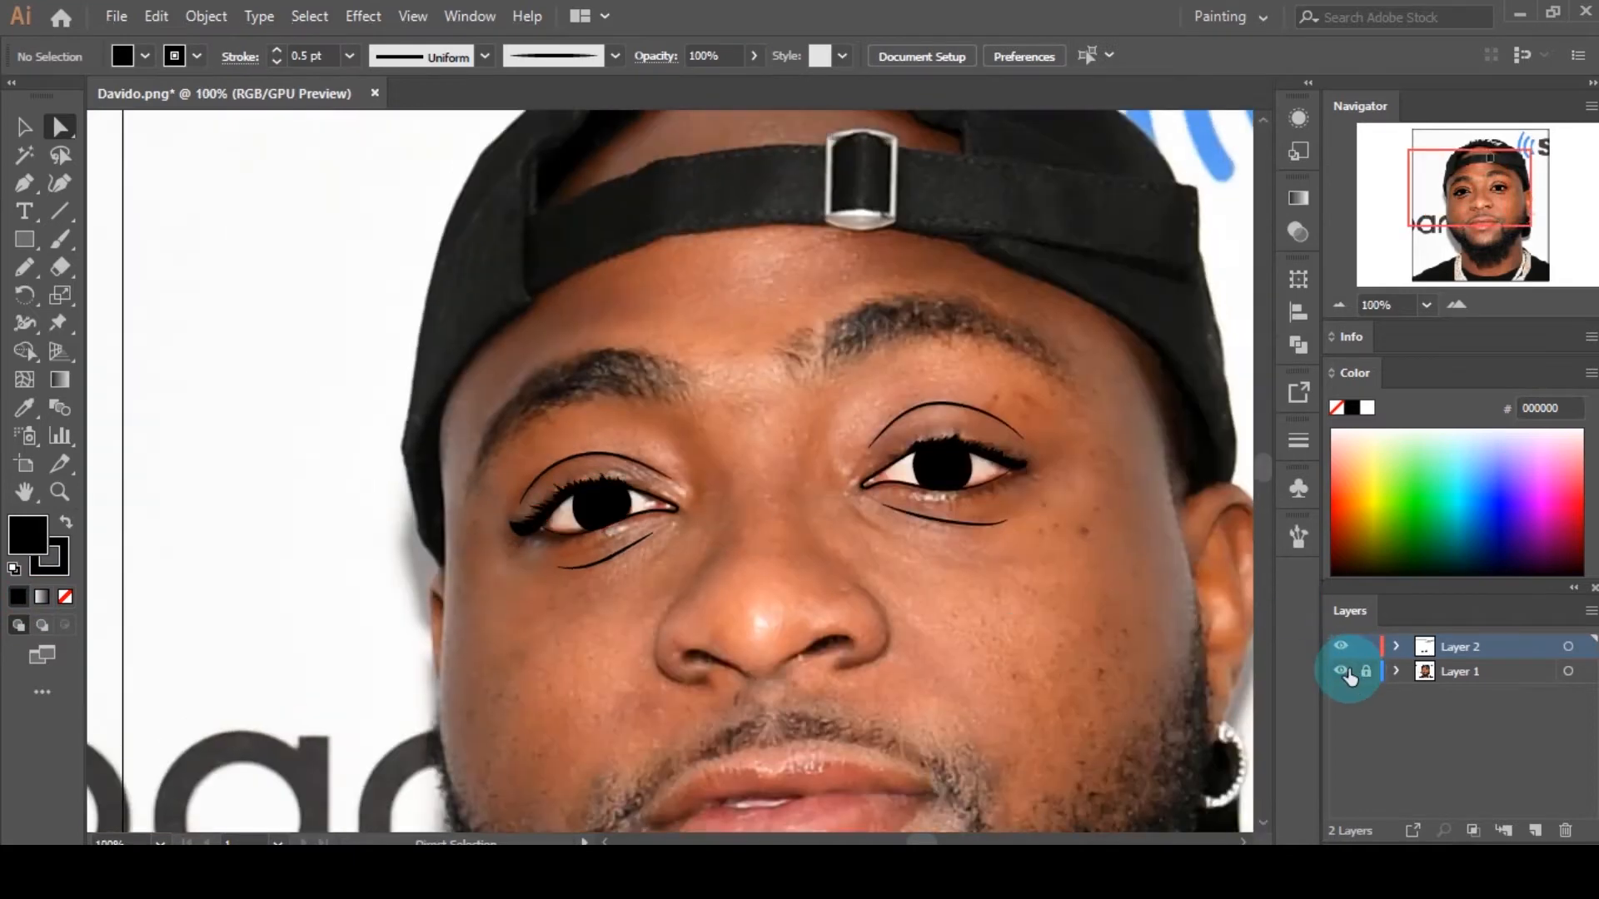
left_click(1343, 671)
left_click(1342, 671)
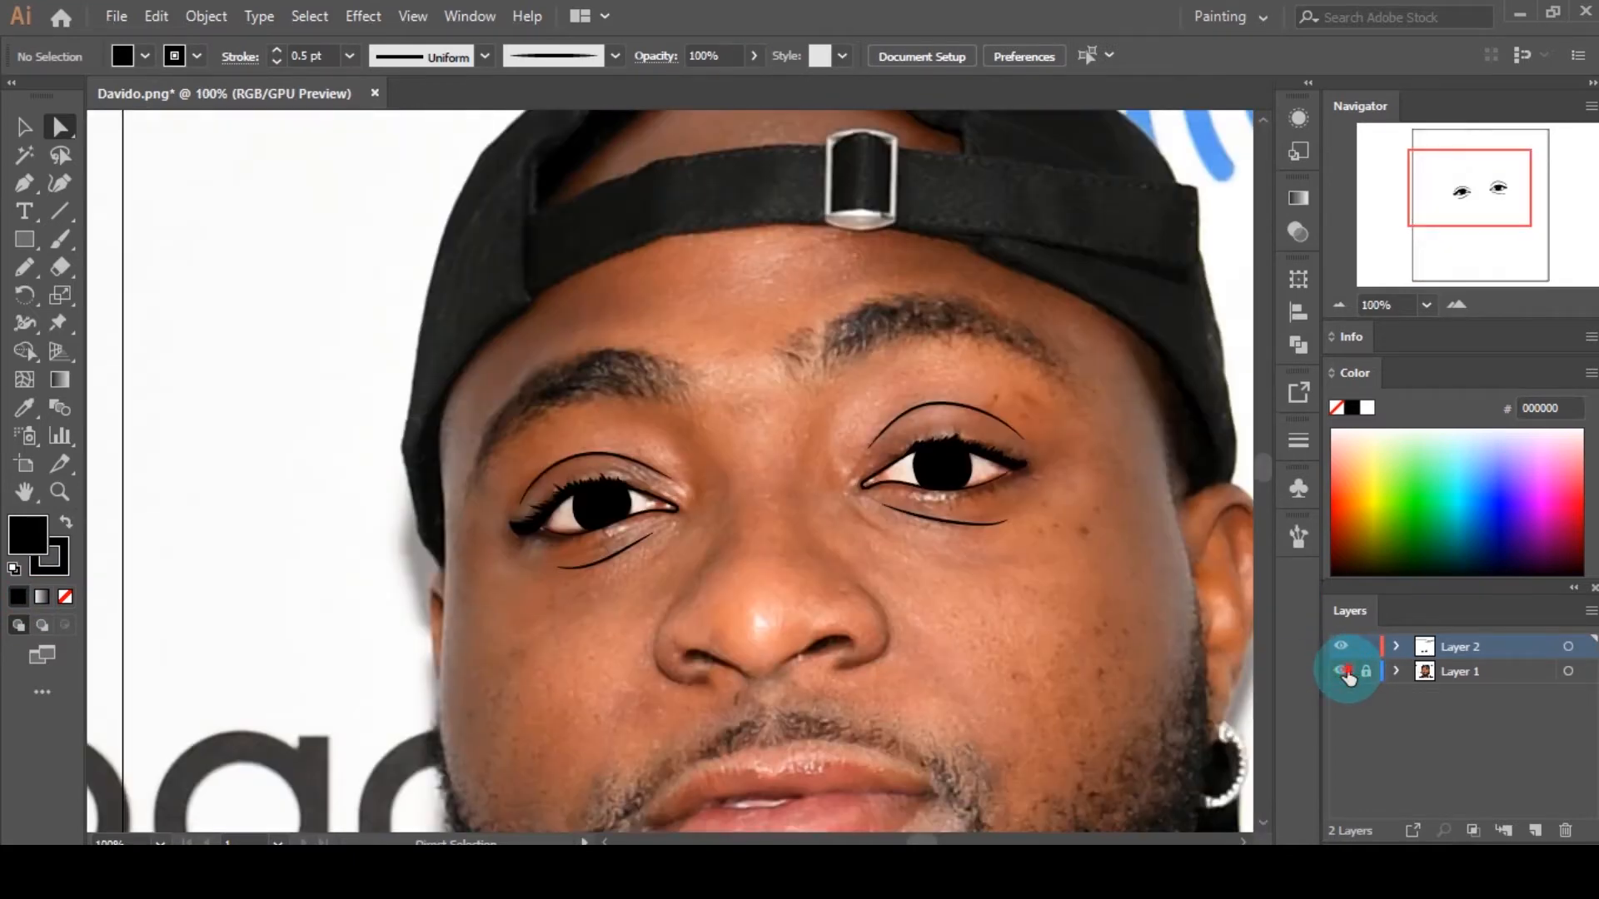
left_click(1342, 671)
left_click(1342, 671)
Step: Select the artwork of both eyes and set its stroke weight to 0.25 pt
key("v")
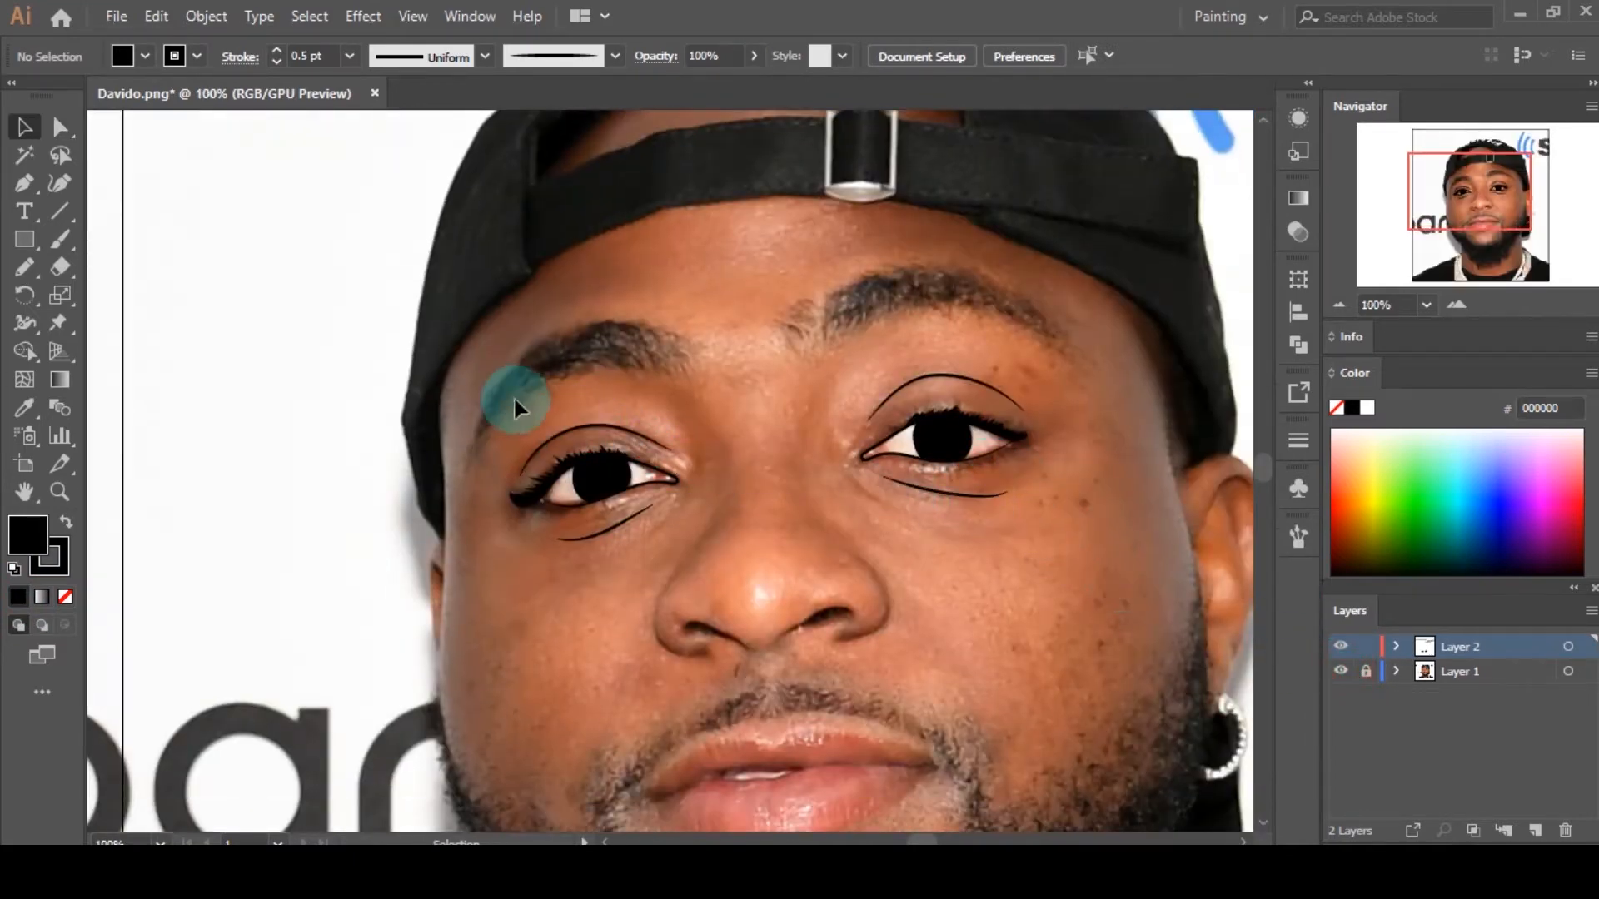
left_click(978, 494)
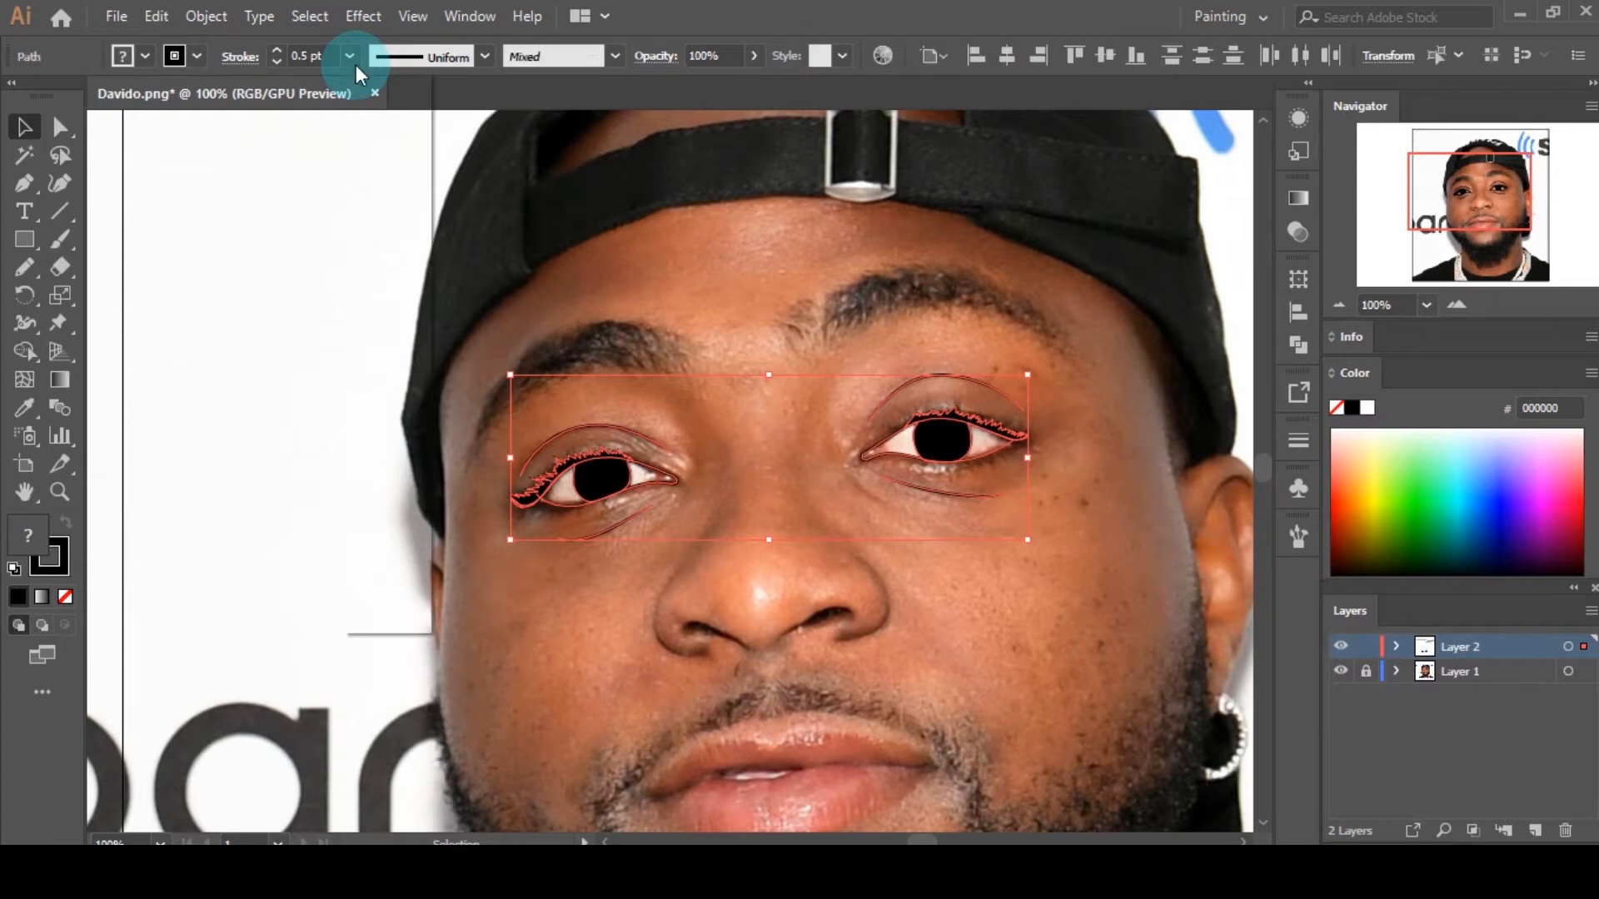
left_click(350, 56)
left_click(374, 89)
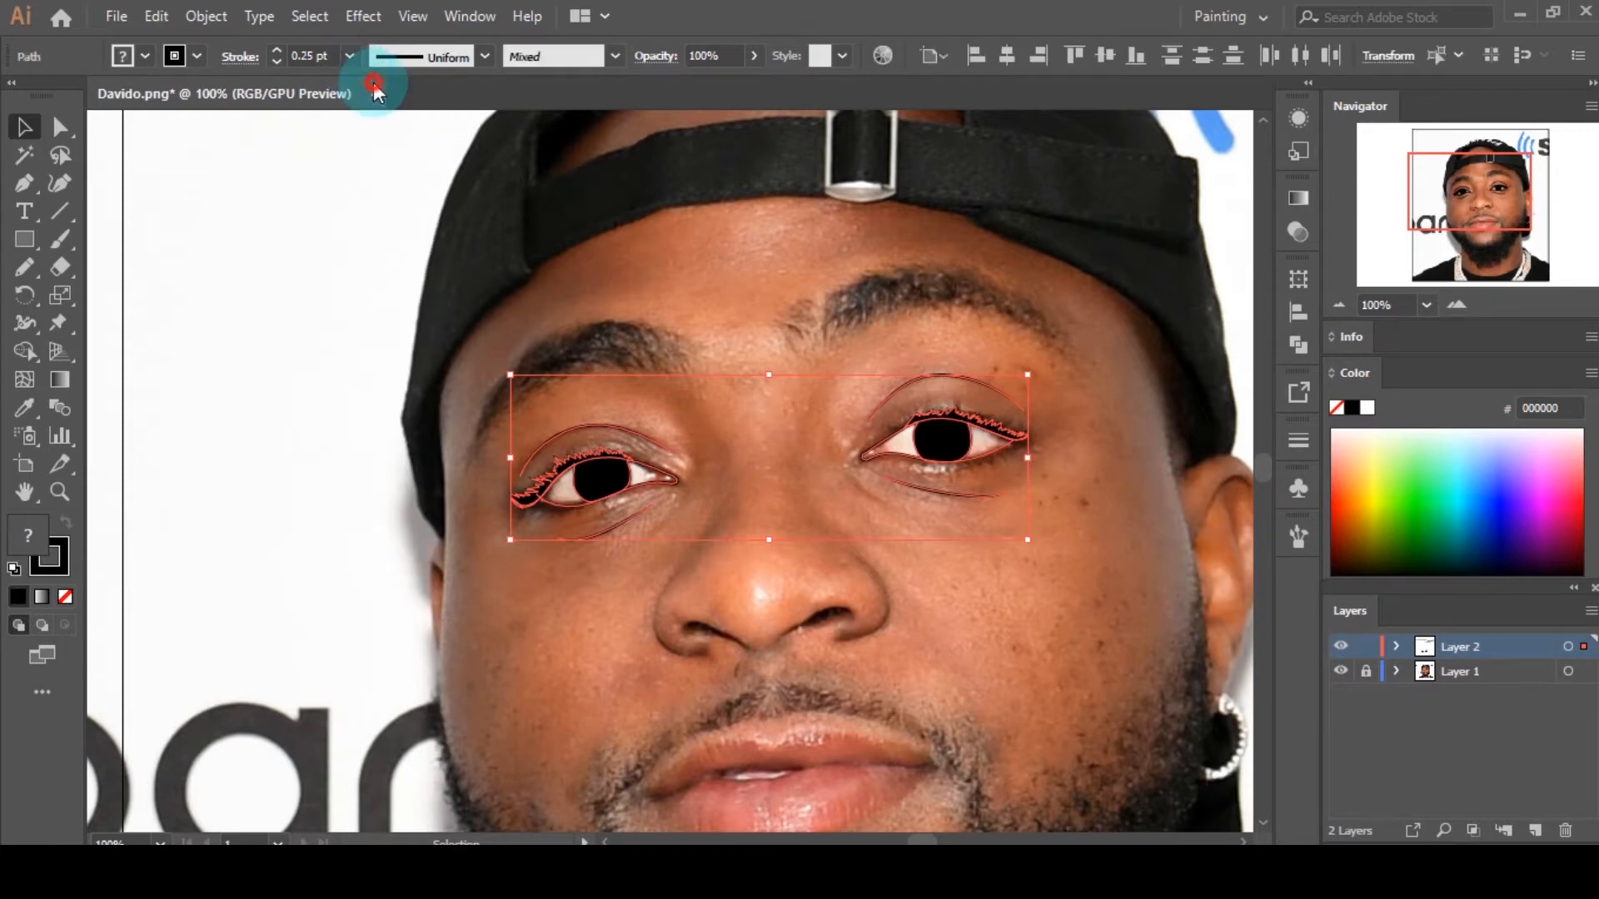
left_click(753, 298)
Step: Move the outer end anchor of the lower lid line on the photo's left-side eye into the black lash shape
scroll(757, 299, "down", 4)
key("b")
scroll(806, 358, "up", 3)
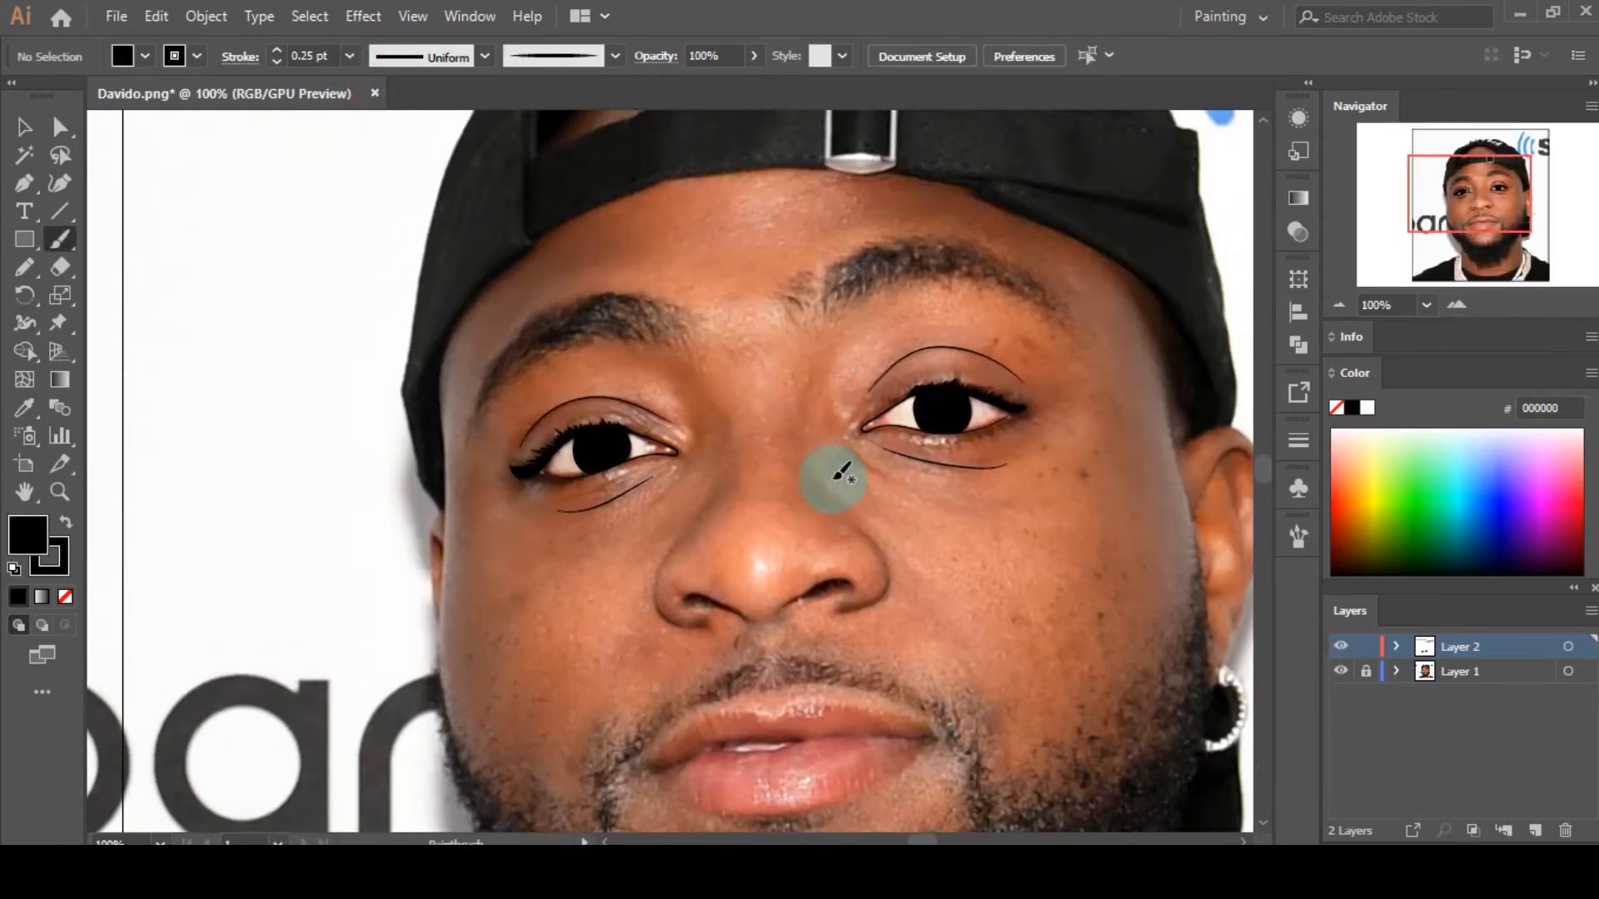
scroll(831, 469, "up", 1)
scroll(824, 458, "up", 1)
scroll(788, 497, "down", 1)
scroll(789, 497, "down", 1)
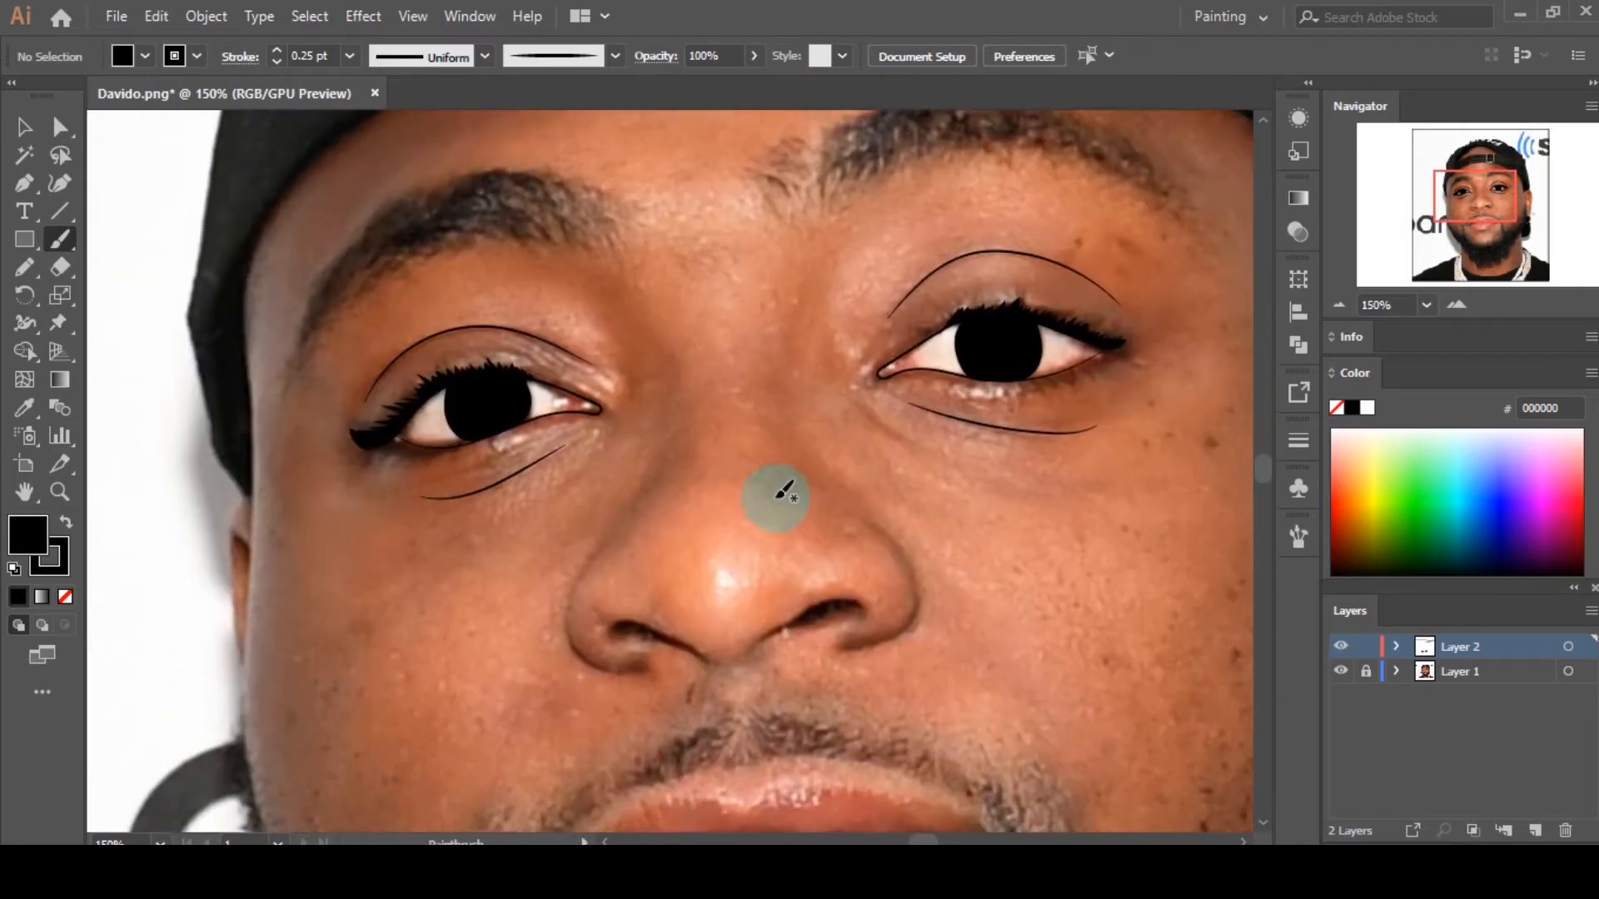
scroll(456, 410, "up", 2)
scroll(370, 451, "up", 1)
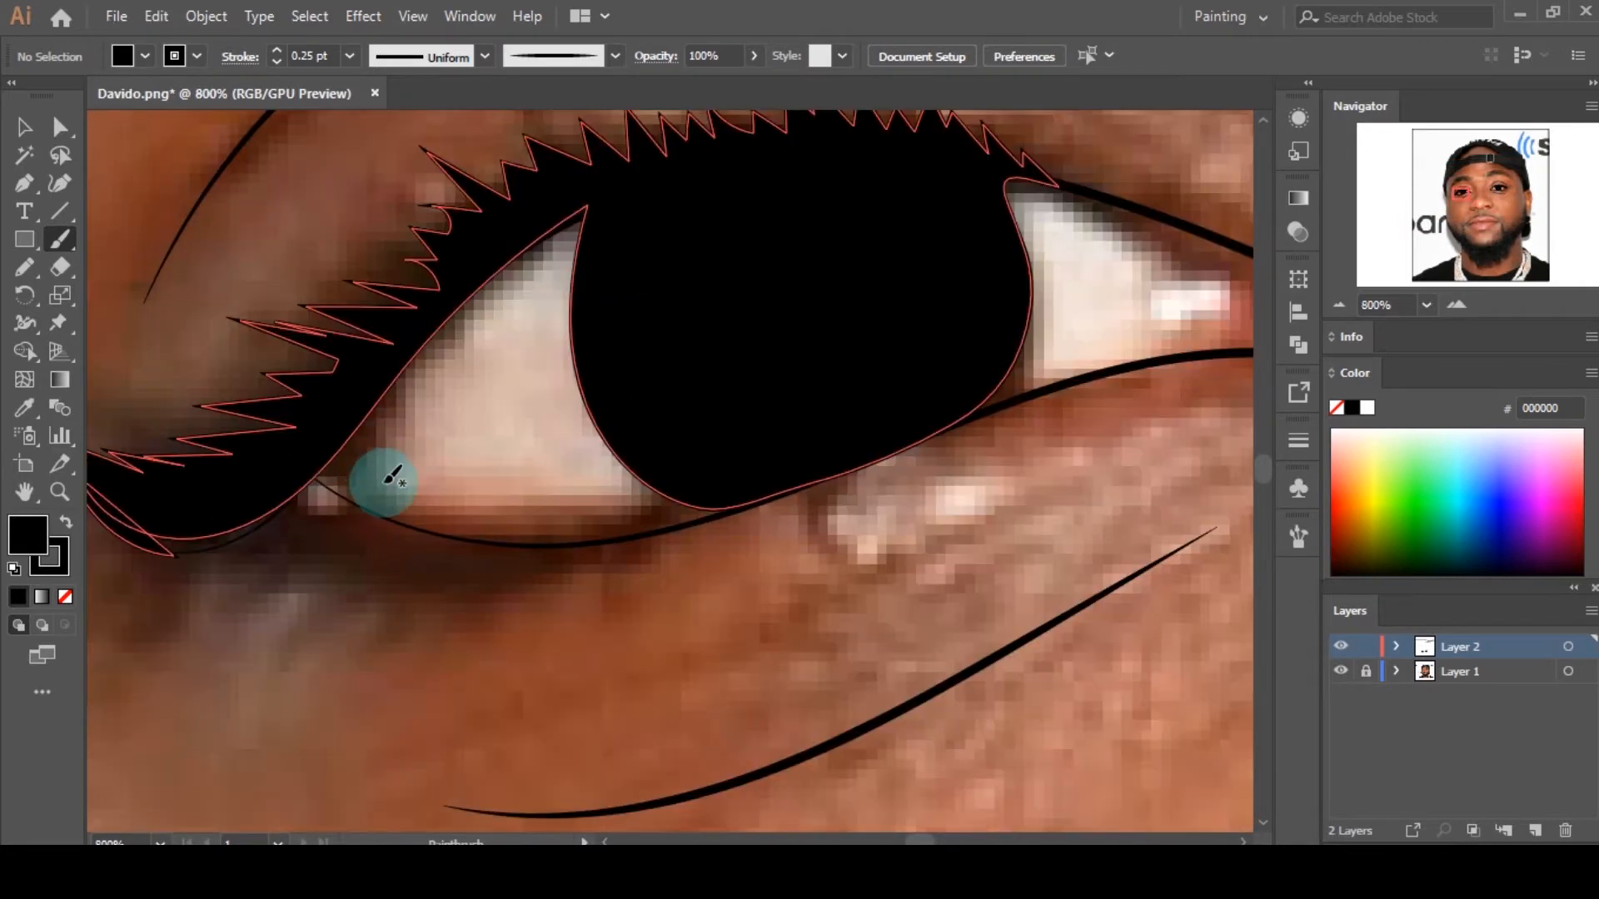
key("a")
left_click(284, 454)
left_click_drag(280, 450, 273, 463)
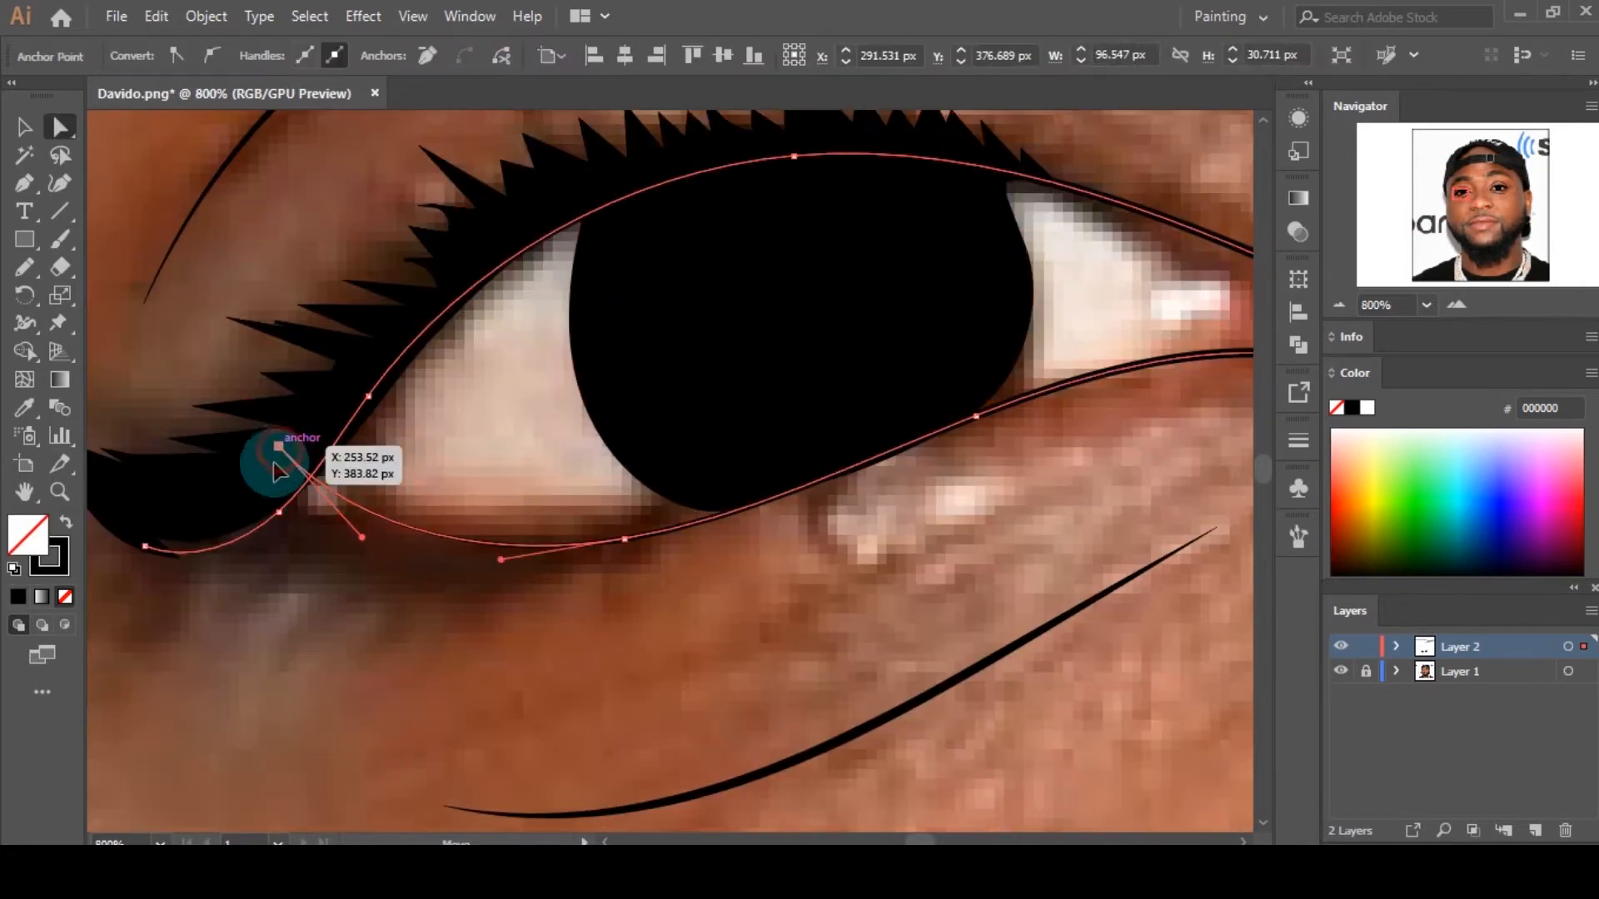
left_click(475, 468)
Step: Trace the outer curves of both nostril wings with the tapered Paintbrush at 0.25 pt
scroll(477, 467, "down", 6)
scroll(814, 473, "up", 1)
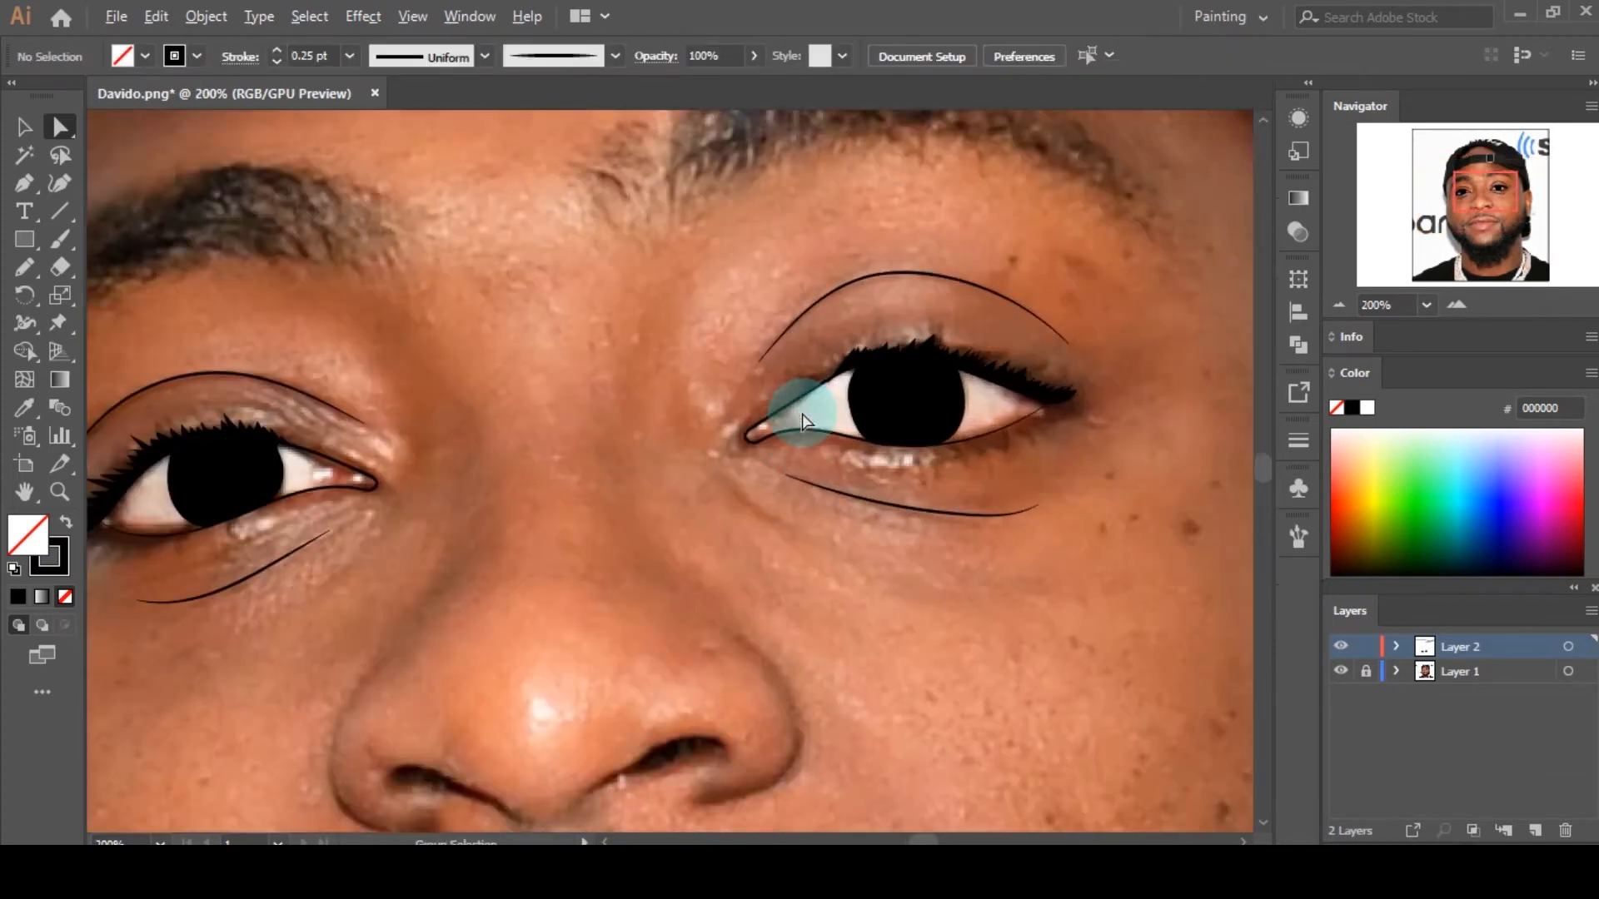
scroll(800, 416, "down", 3)
scroll(356, 622, "up", 1)
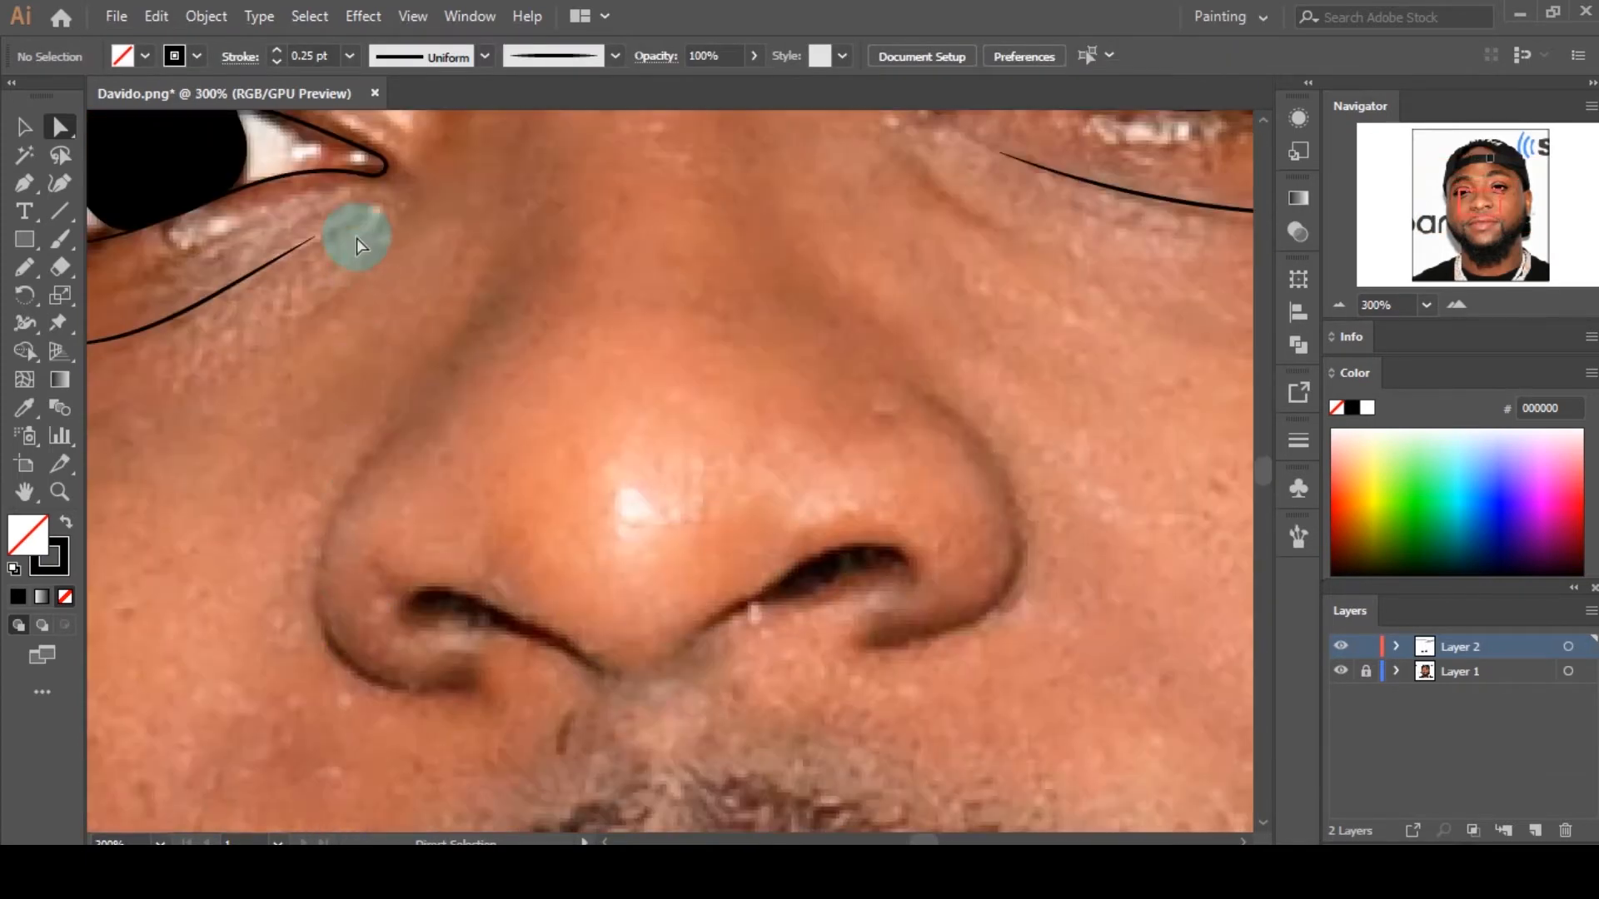
key("b")
scroll(437, 525, "down", 2)
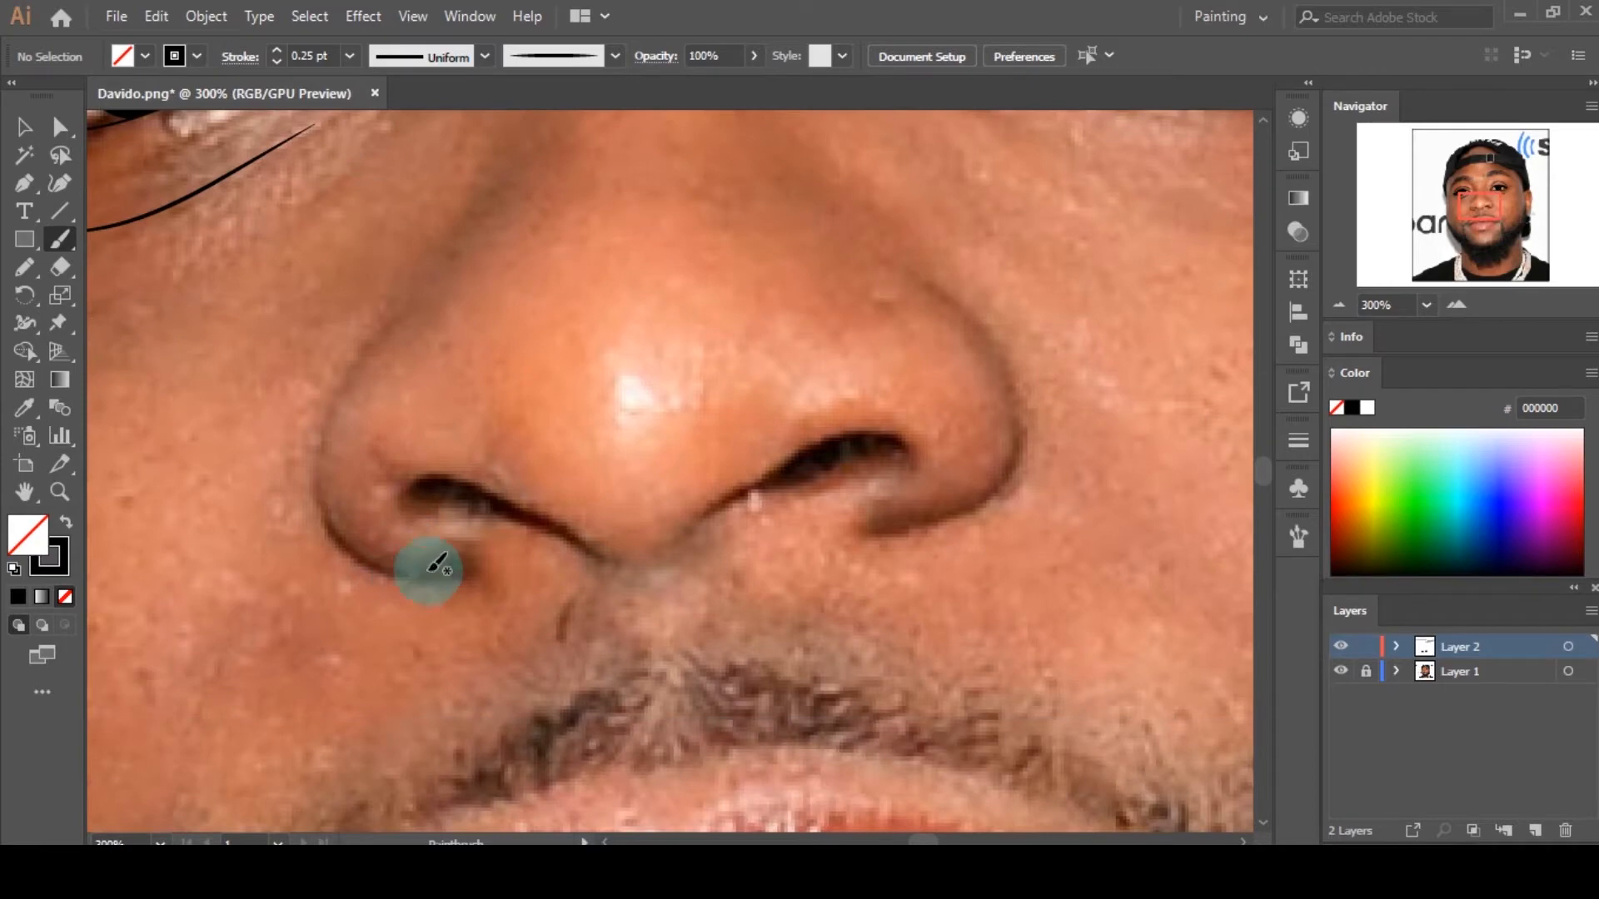
left_click_drag(358, 554, 325, 523)
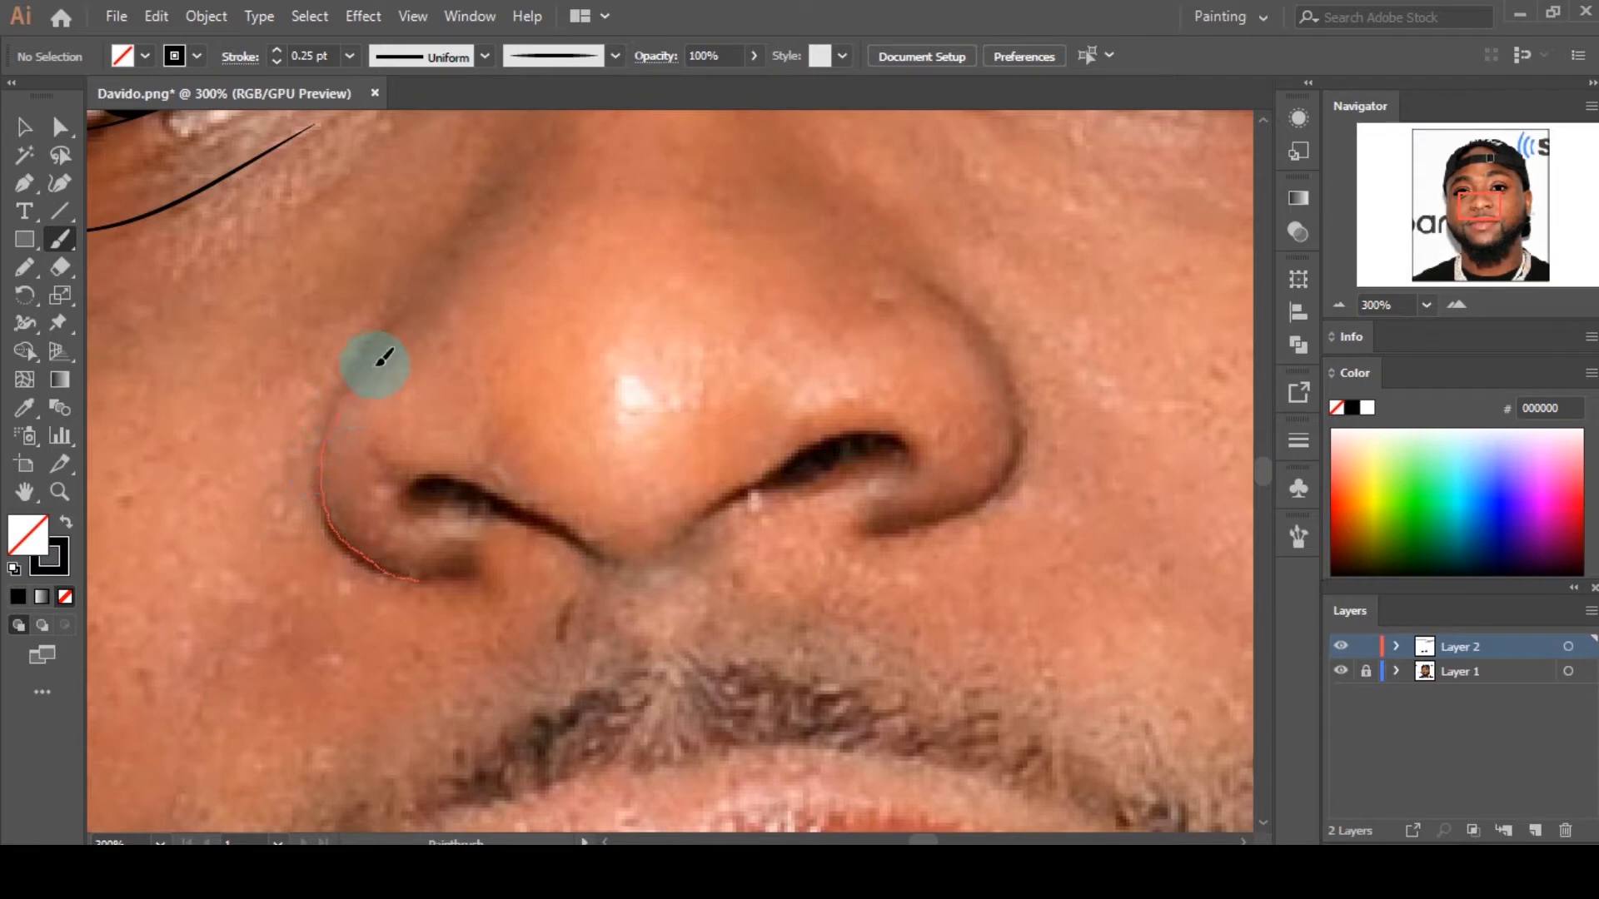
left_click_drag(379, 363, 403, 337)
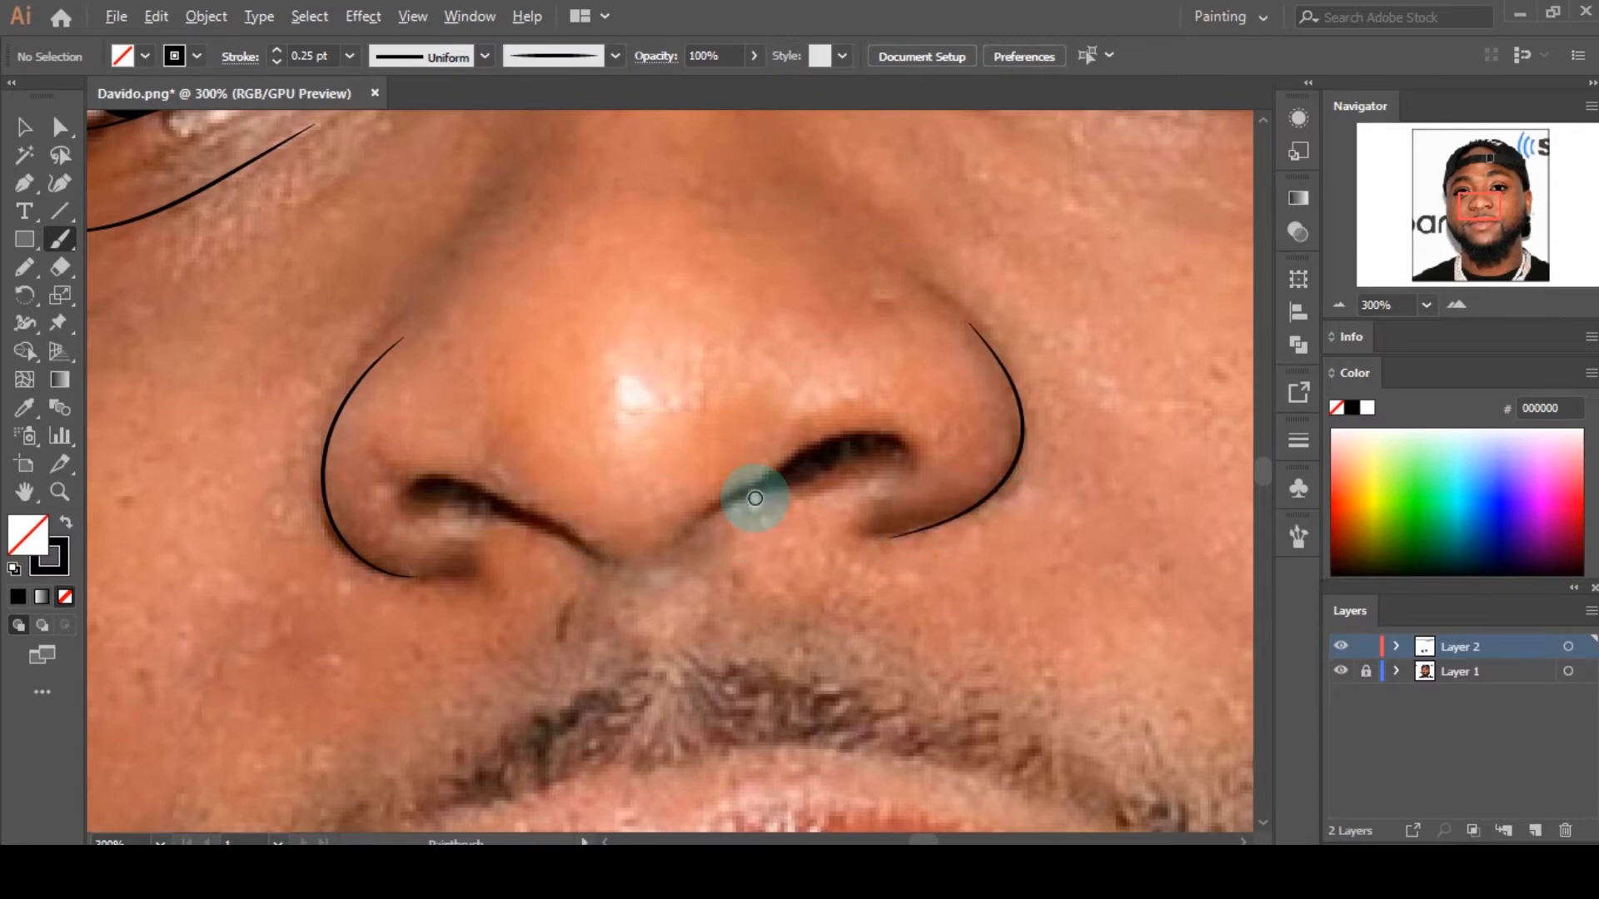
Step: Brush a curved line along the upper rim of each nostril, running inward toward the base of the nose tip
scroll(749, 499, "up", 2)
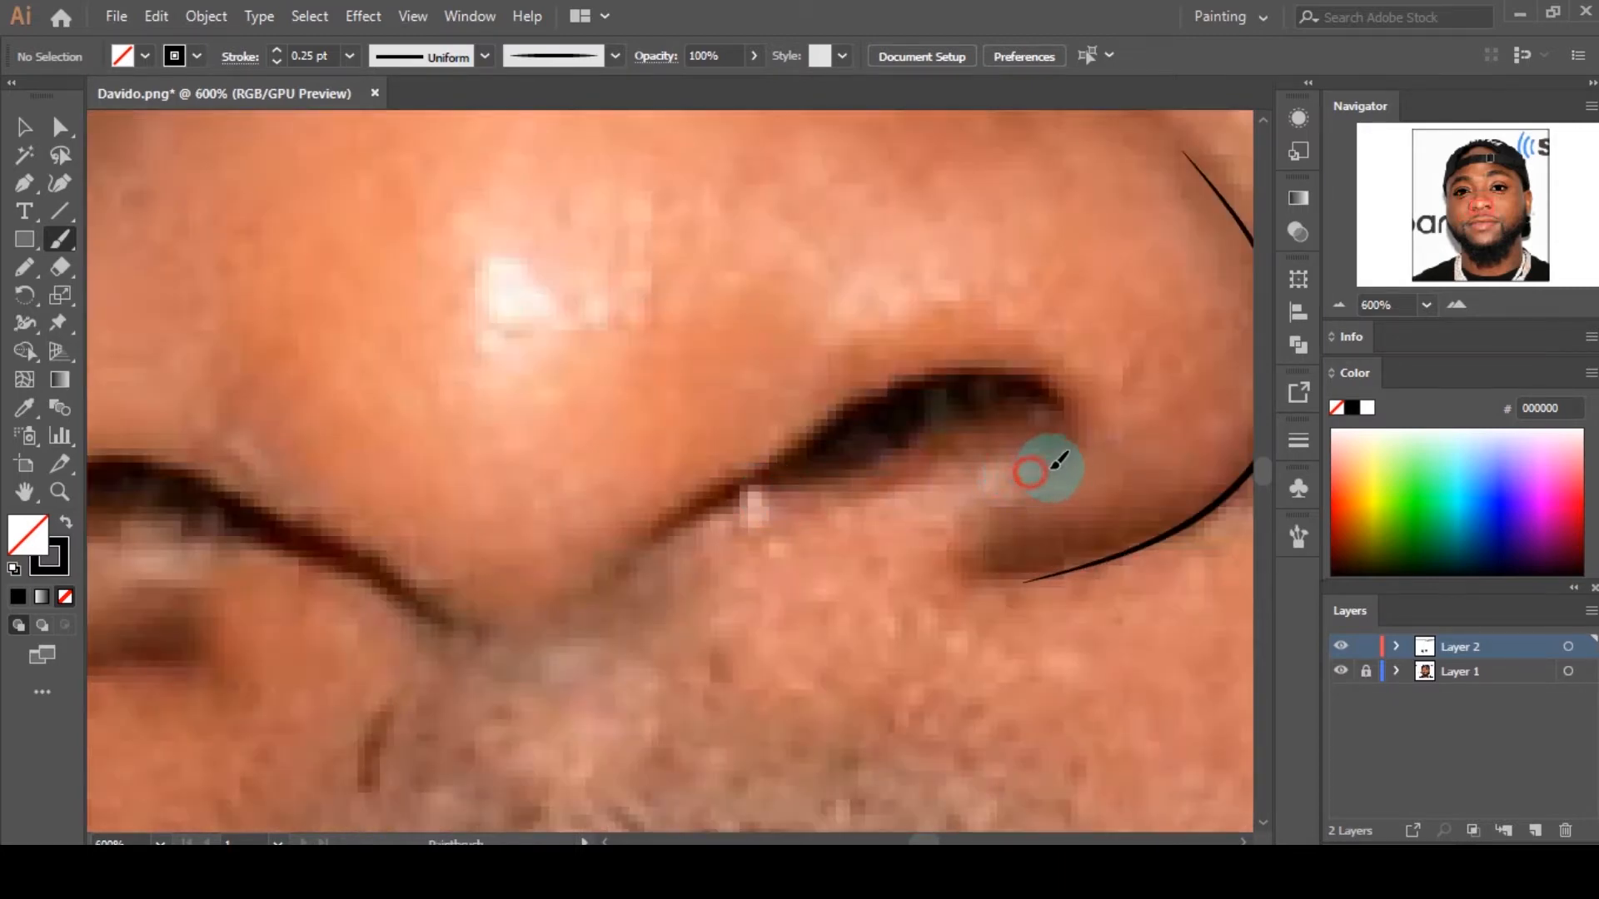
mouse_move(1070, 410)
left_mouse_down()
mouse_move(1016, 371)
mouse_move(874, 386)
mouse_move(676, 558)
left_mouse_up()
scroll(982, 453, "down", 5)
scroll(767, 500, "up", 5)
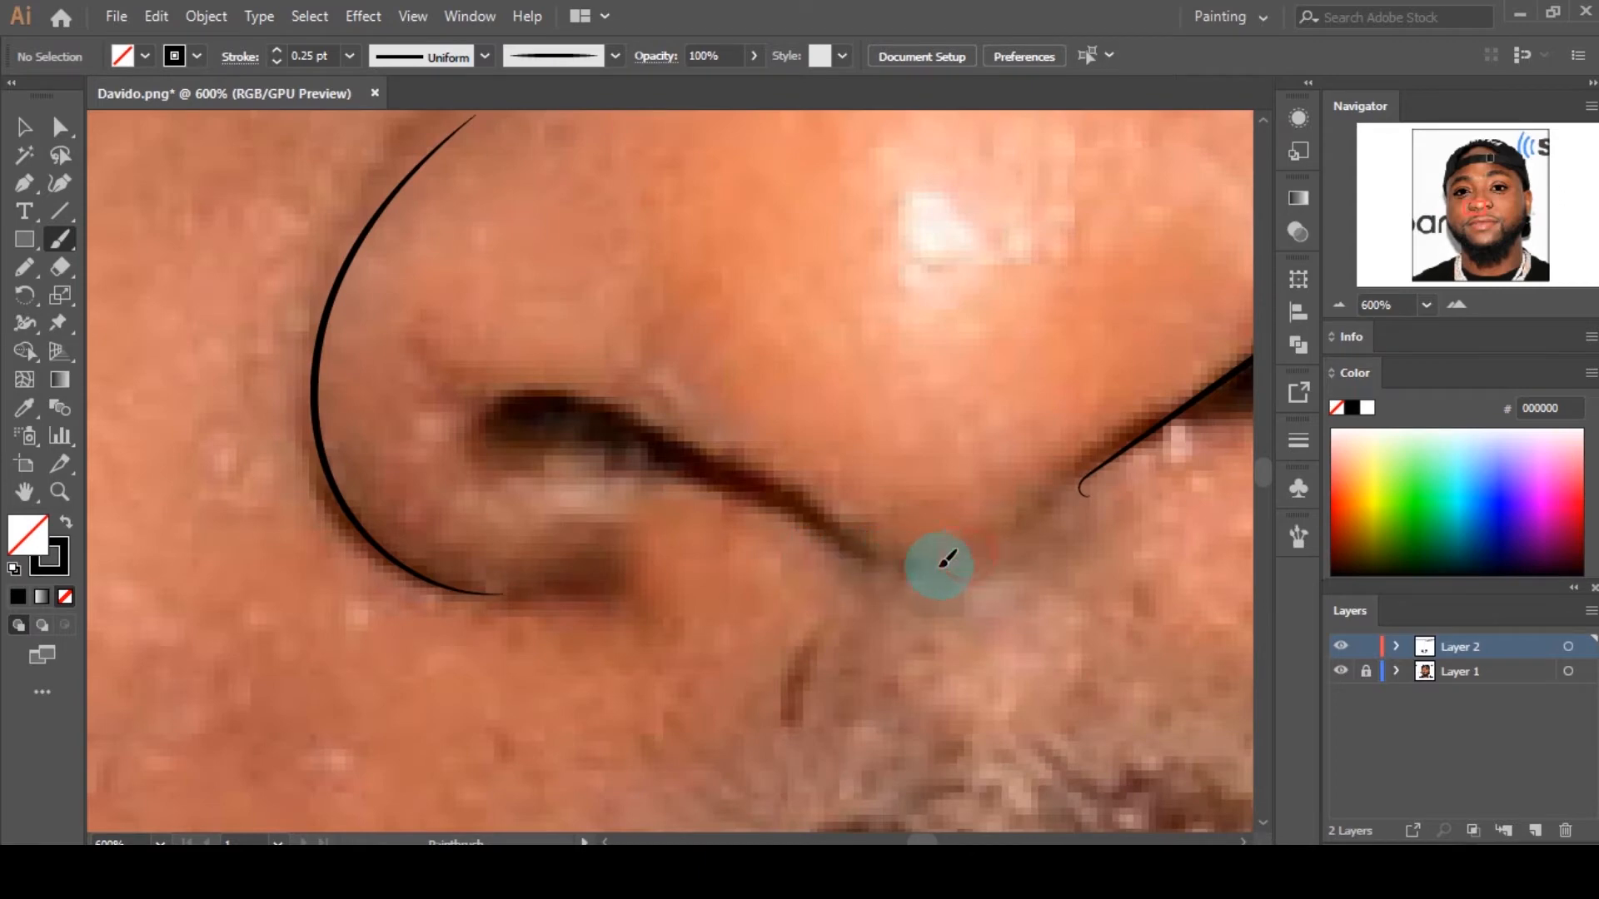
mouse_move(947, 560)
left_mouse_down()
mouse_move(870, 562)
mouse_move(594, 402)
mouse_move(490, 408)
mouse_move(478, 436)
mouse_move(497, 481)
mouse_move(573, 491)
left_mouse_up()
Step: Shift the nostril line on the photo's left side slightly upward to match the edge of the nose tip
key("v")
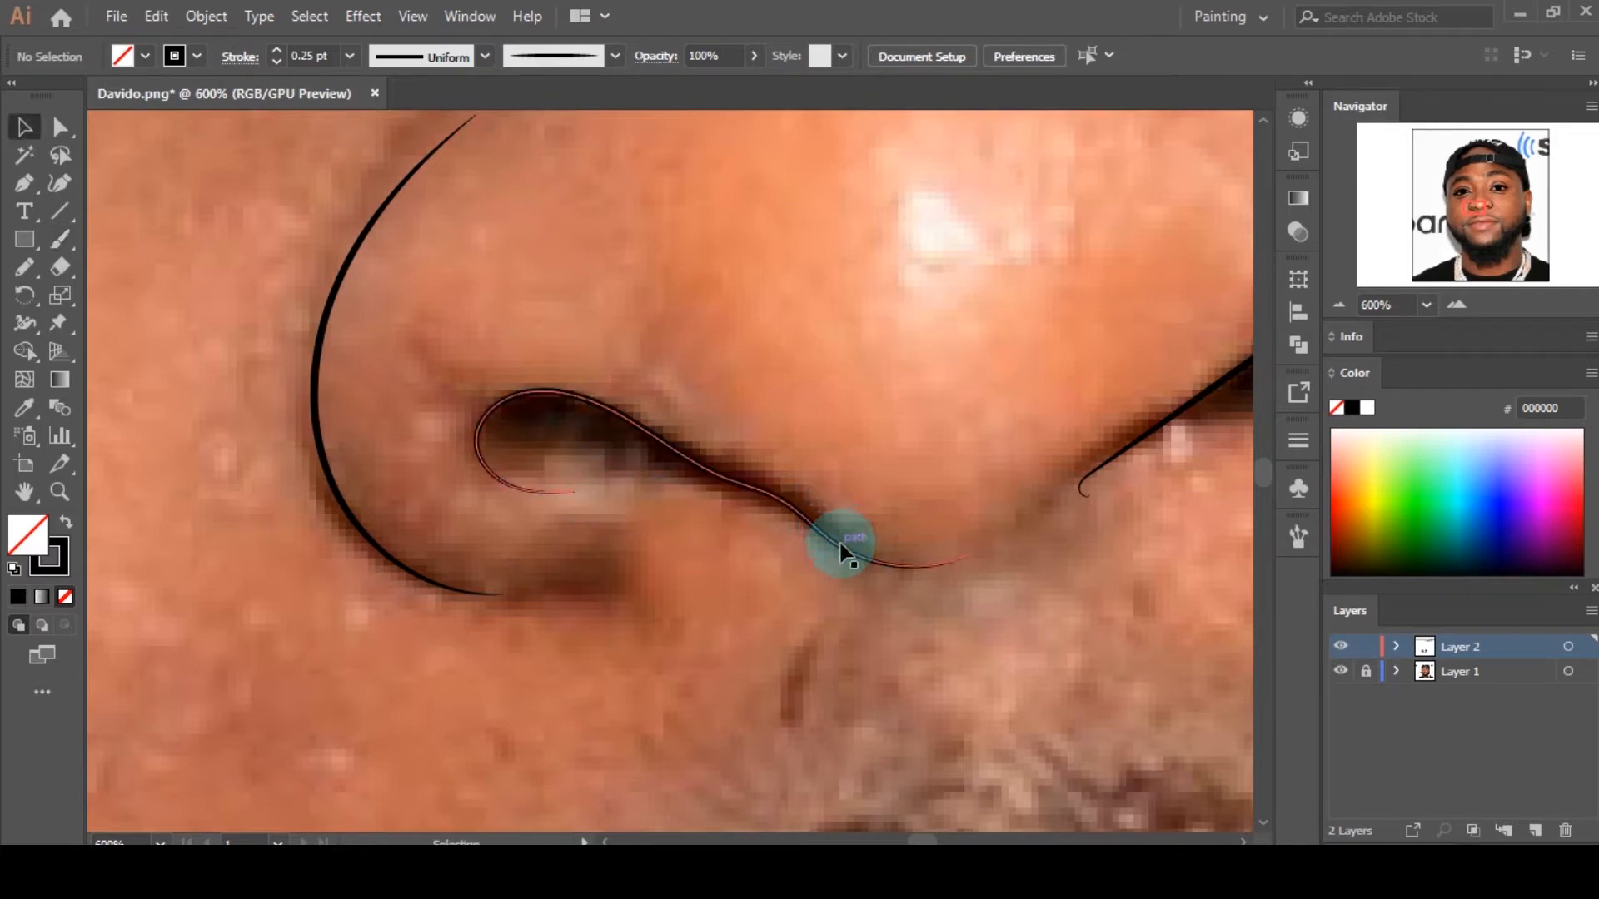
left_click(845, 543)
left_click_drag(971, 563, 970, 559)
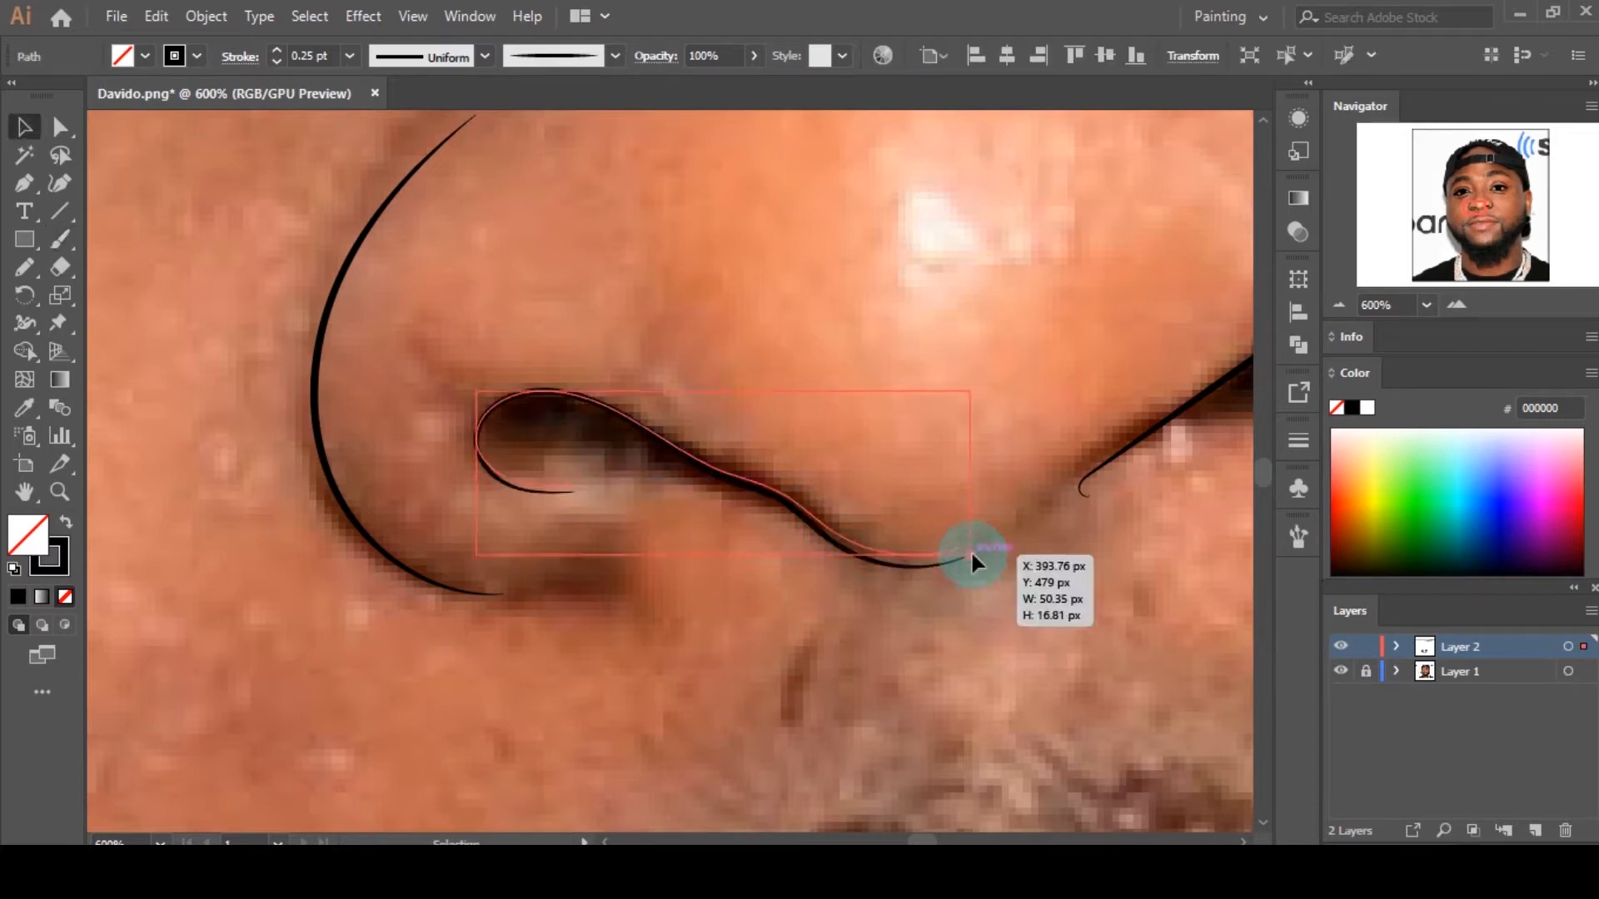
left_click(1009, 509)
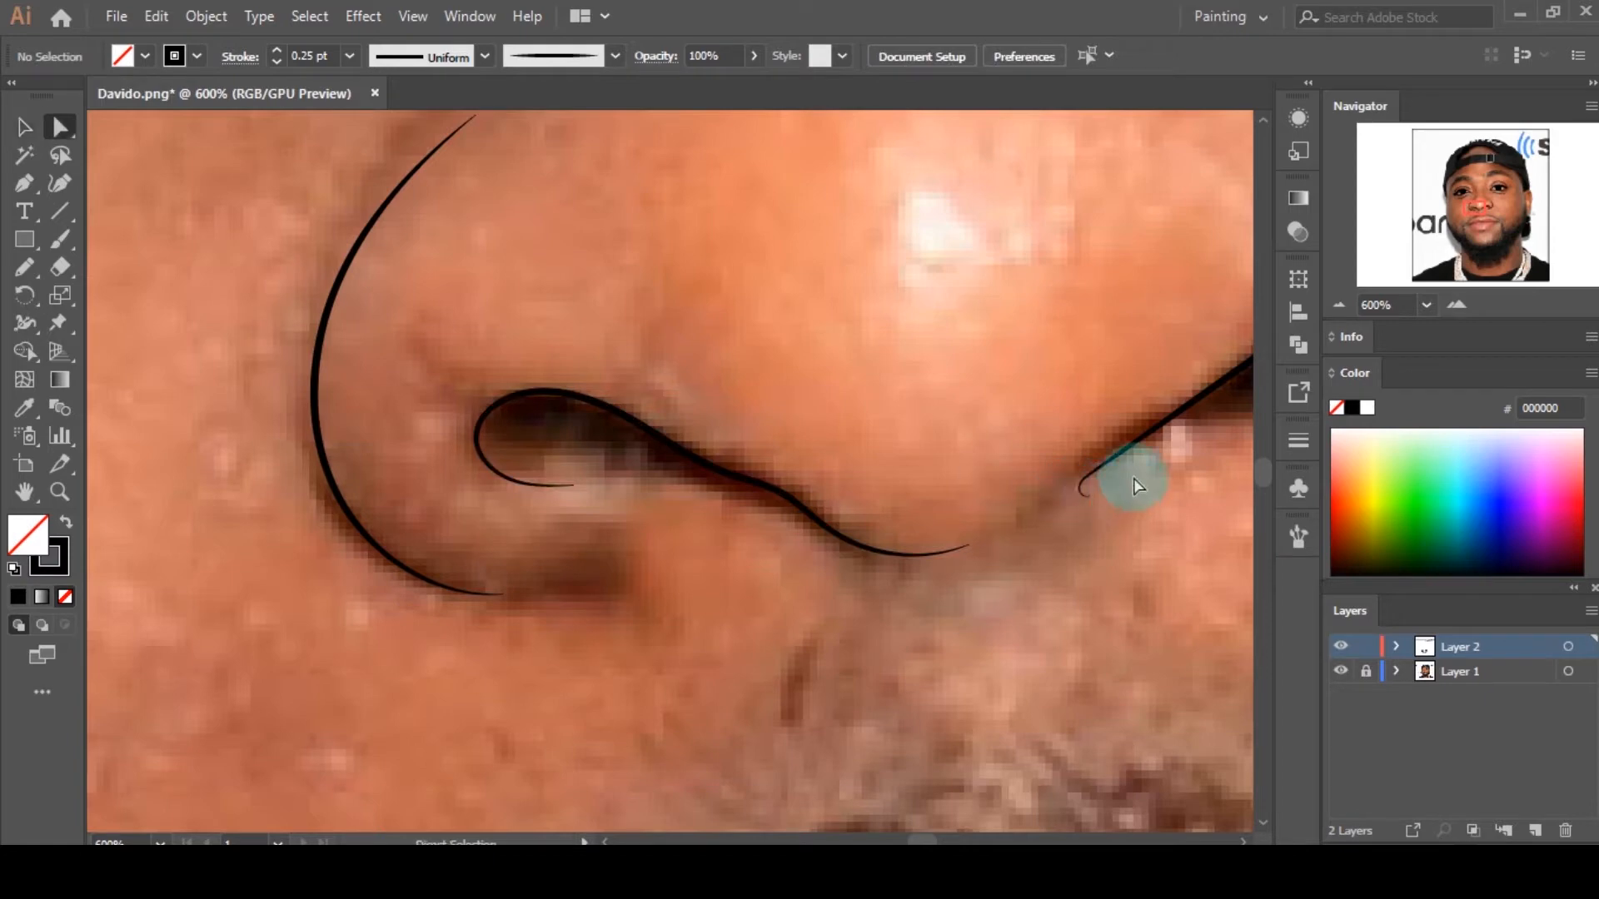
Step: Reshape the inner end of the nostril line on the photo's right side by moving its anchor points slightly outward along the rim
left_click(1146, 438)
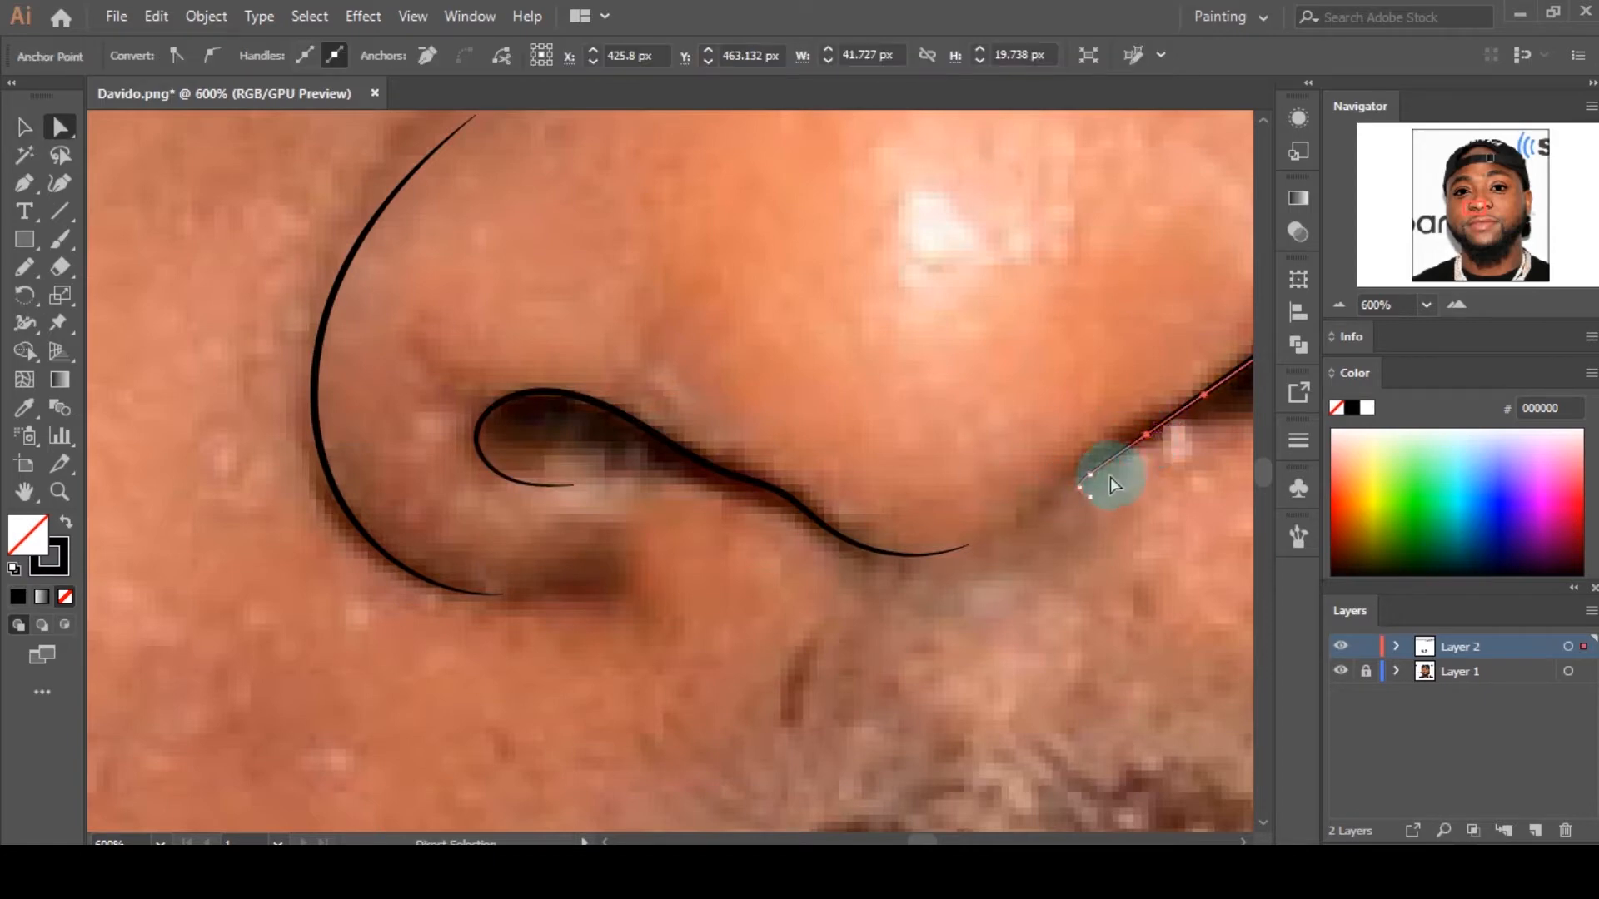
mouse_move(1094, 478)
left_mouse_down()
mouse_move(1101, 456)
mouse_move(1079, 465)
left_mouse_up()
scroll(791, 422, "down", 5)
scroll(880, 417, "up", 5)
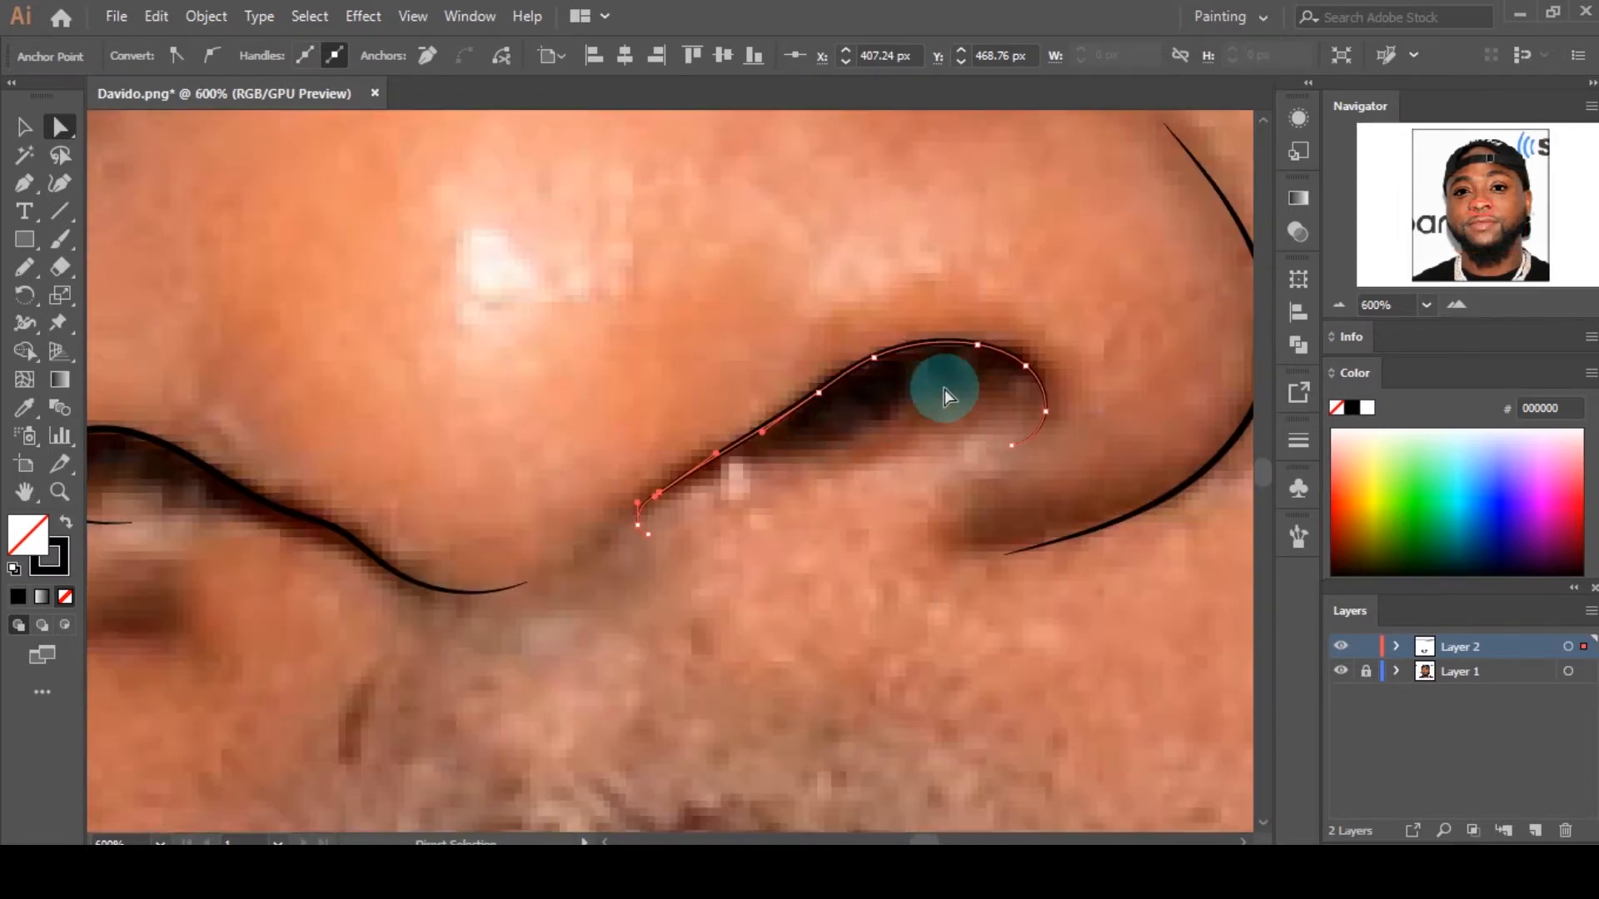
scroll(1052, 407, "up", 2)
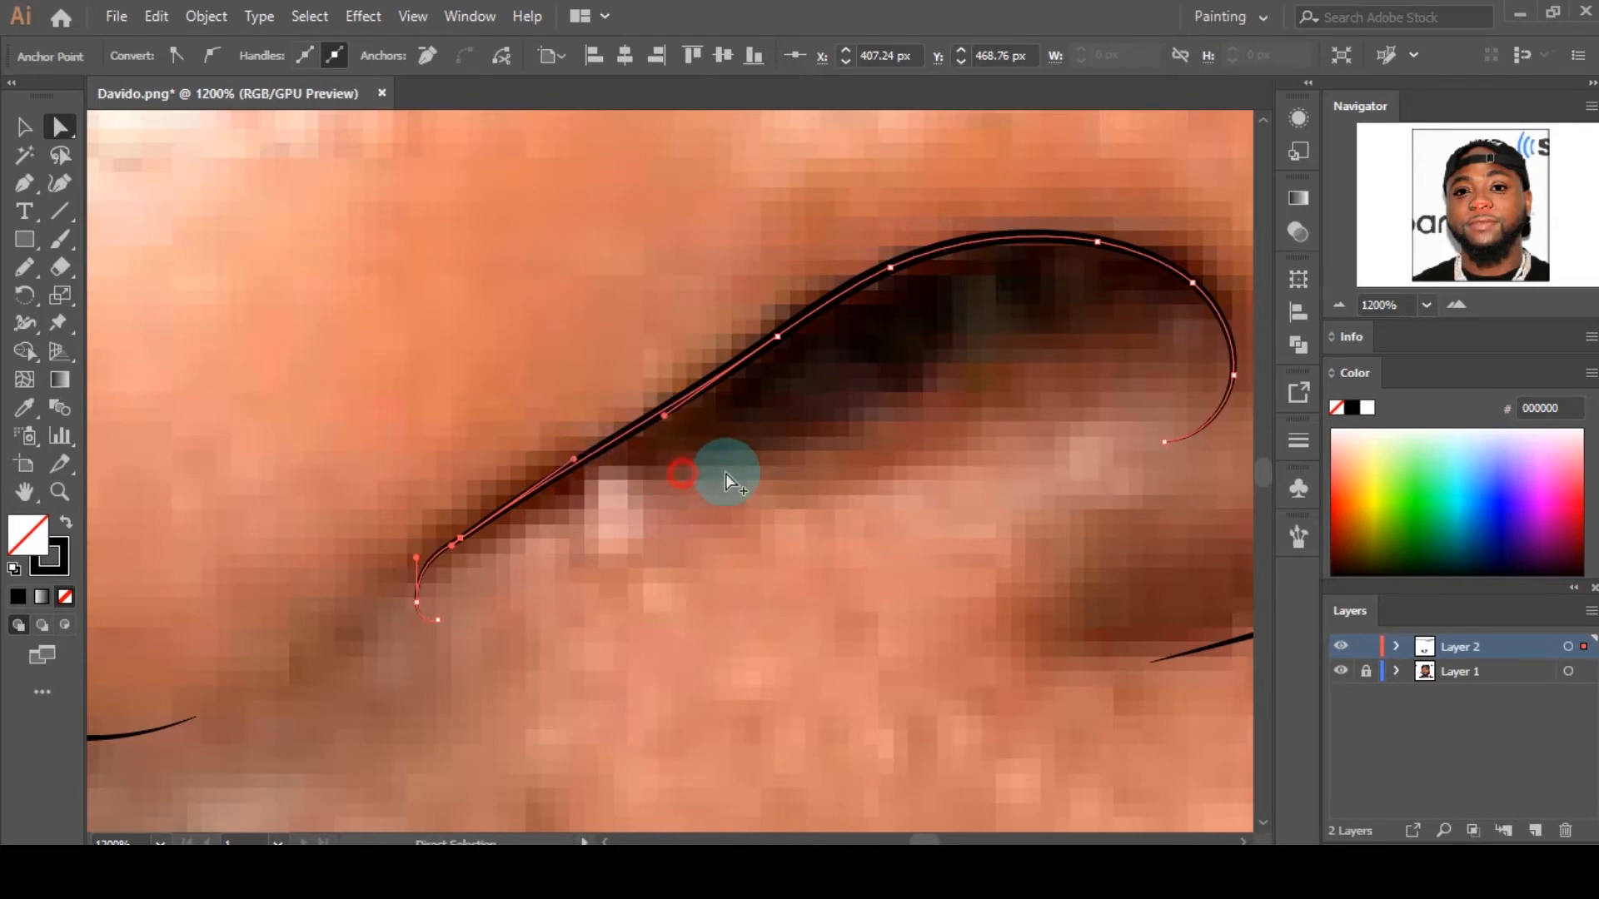
left_click(681, 473)
Step: Outline the dark opening of the nostril on the photo's right side as a closed Pencil shape
scroll(796, 448, "down", 3)
scroll(751, 473, "down", 1)
scroll(561, 507, "up", 3)
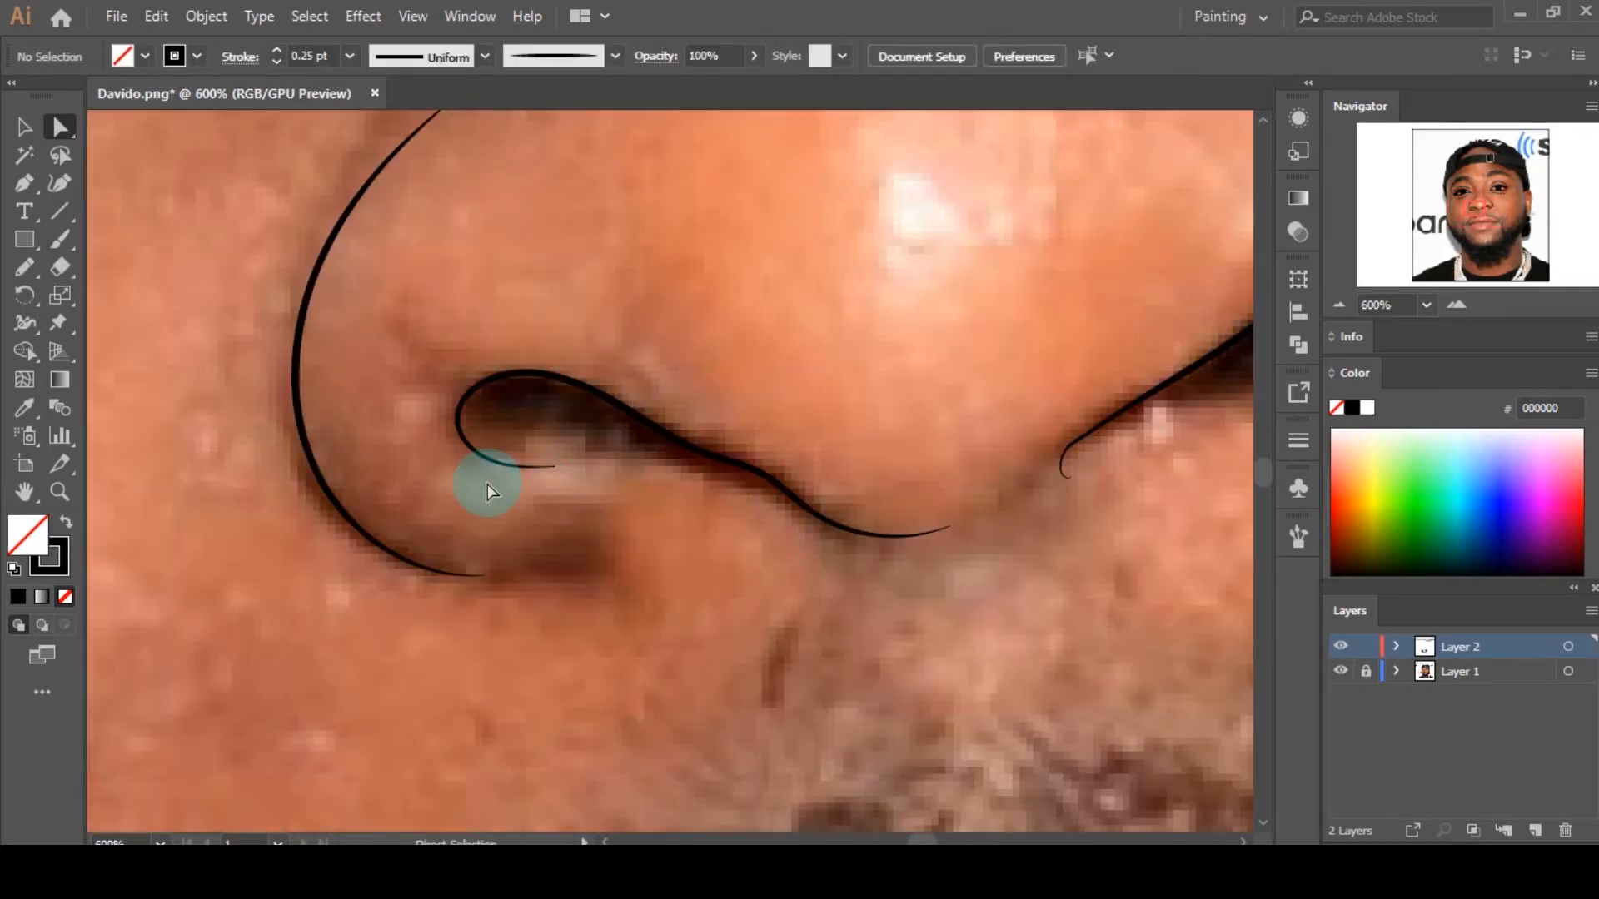
scroll(487, 483, "down", 4)
scroll(713, 486, "up", 5)
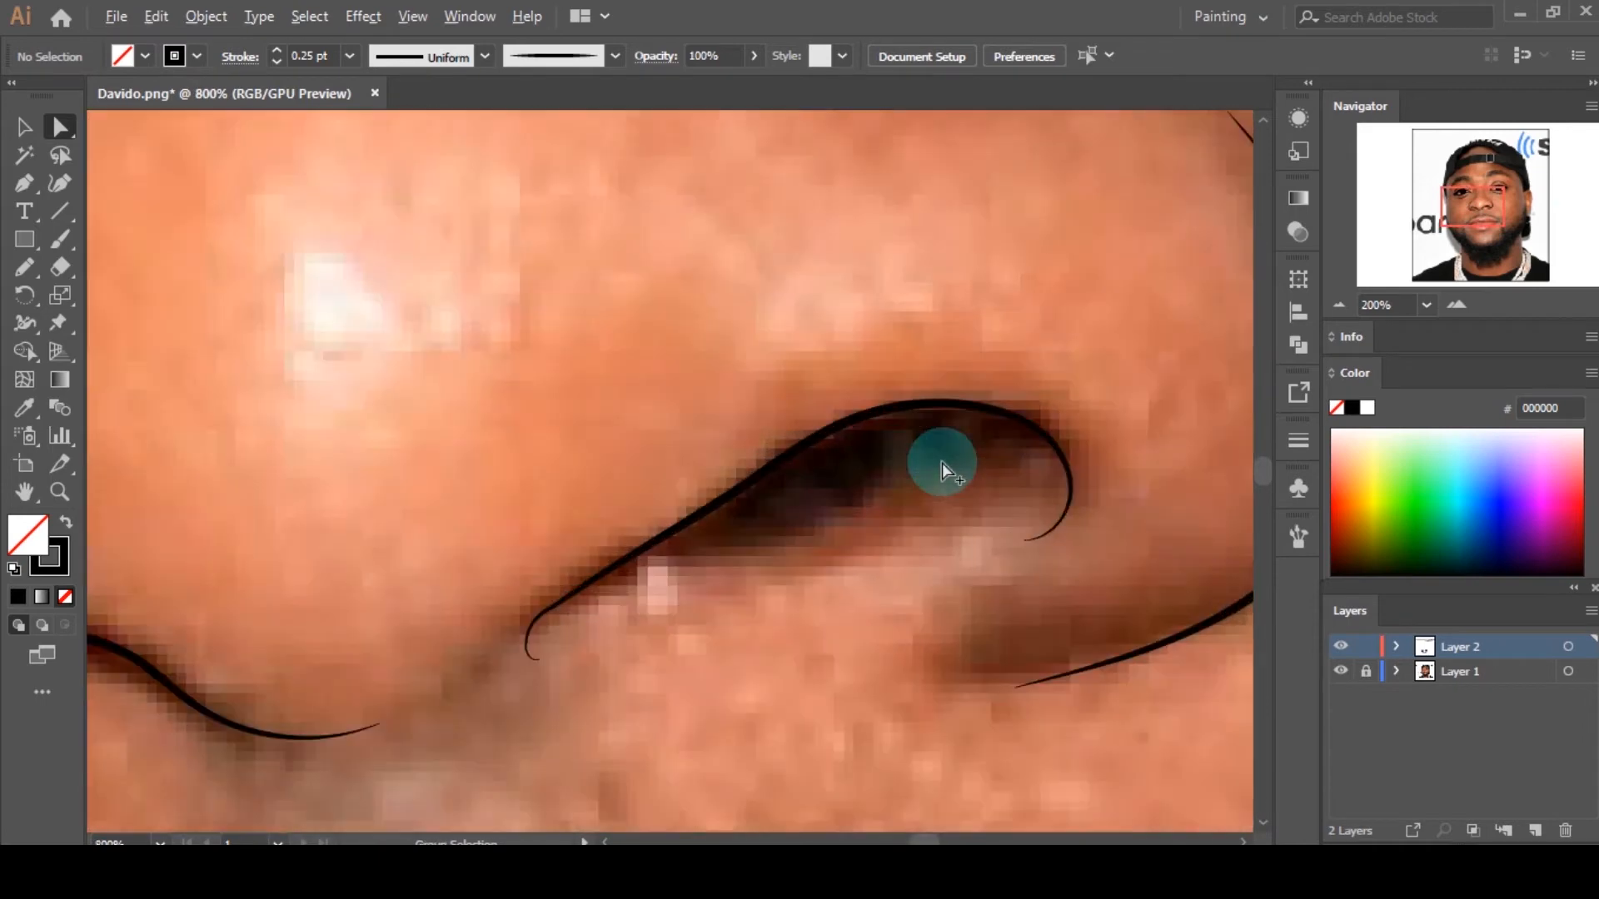
left_click(35, 261)
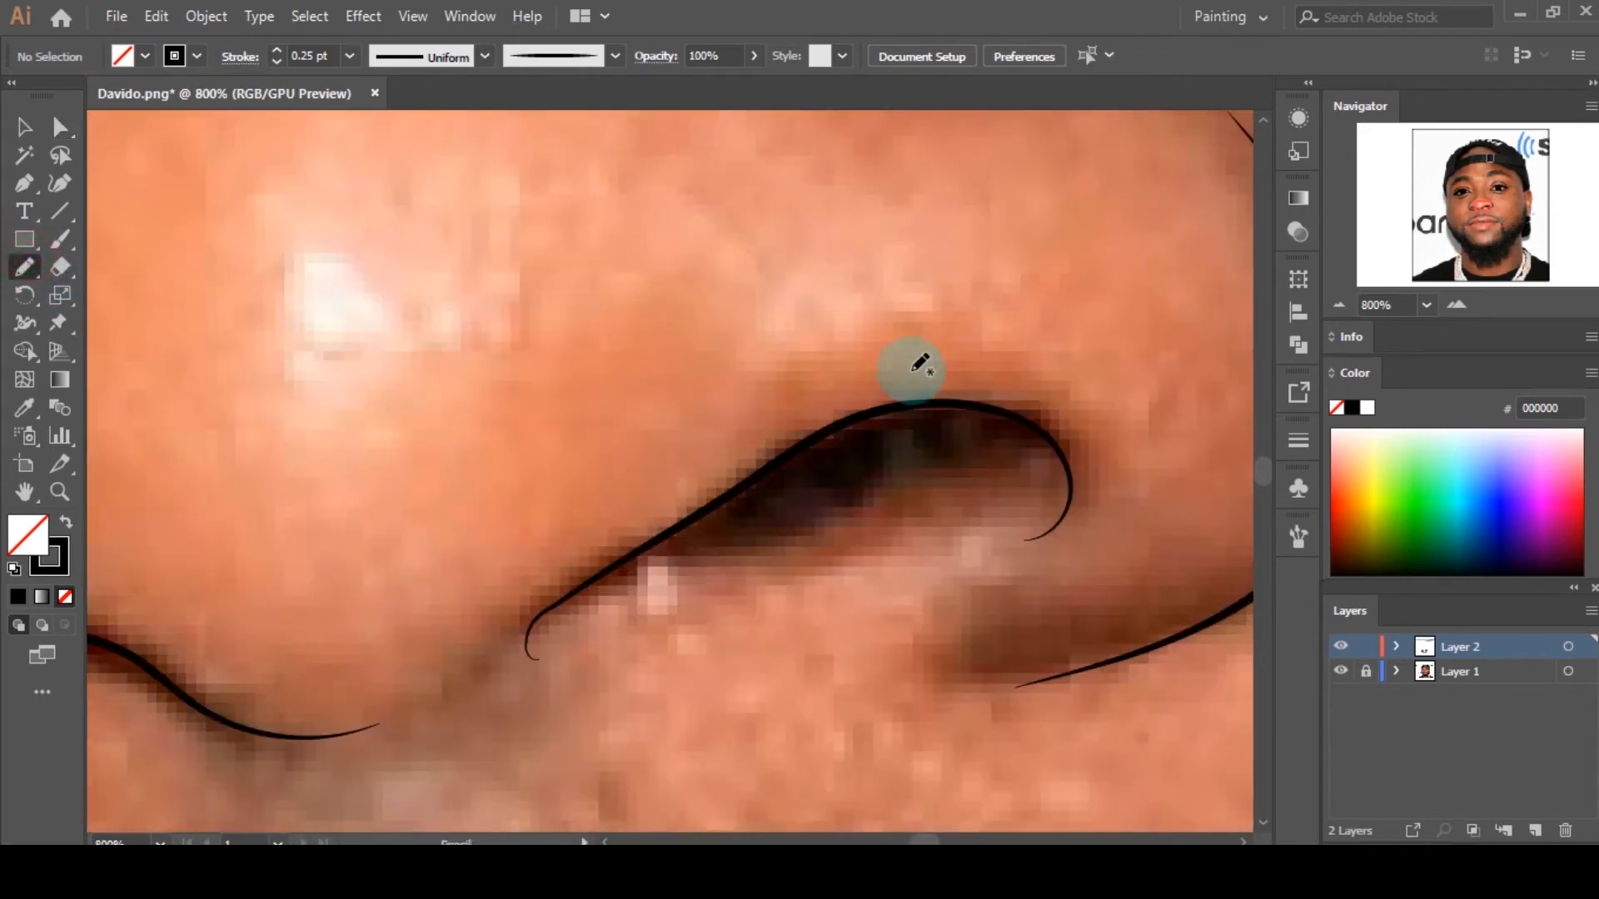
scroll(972, 444, "up", 1)
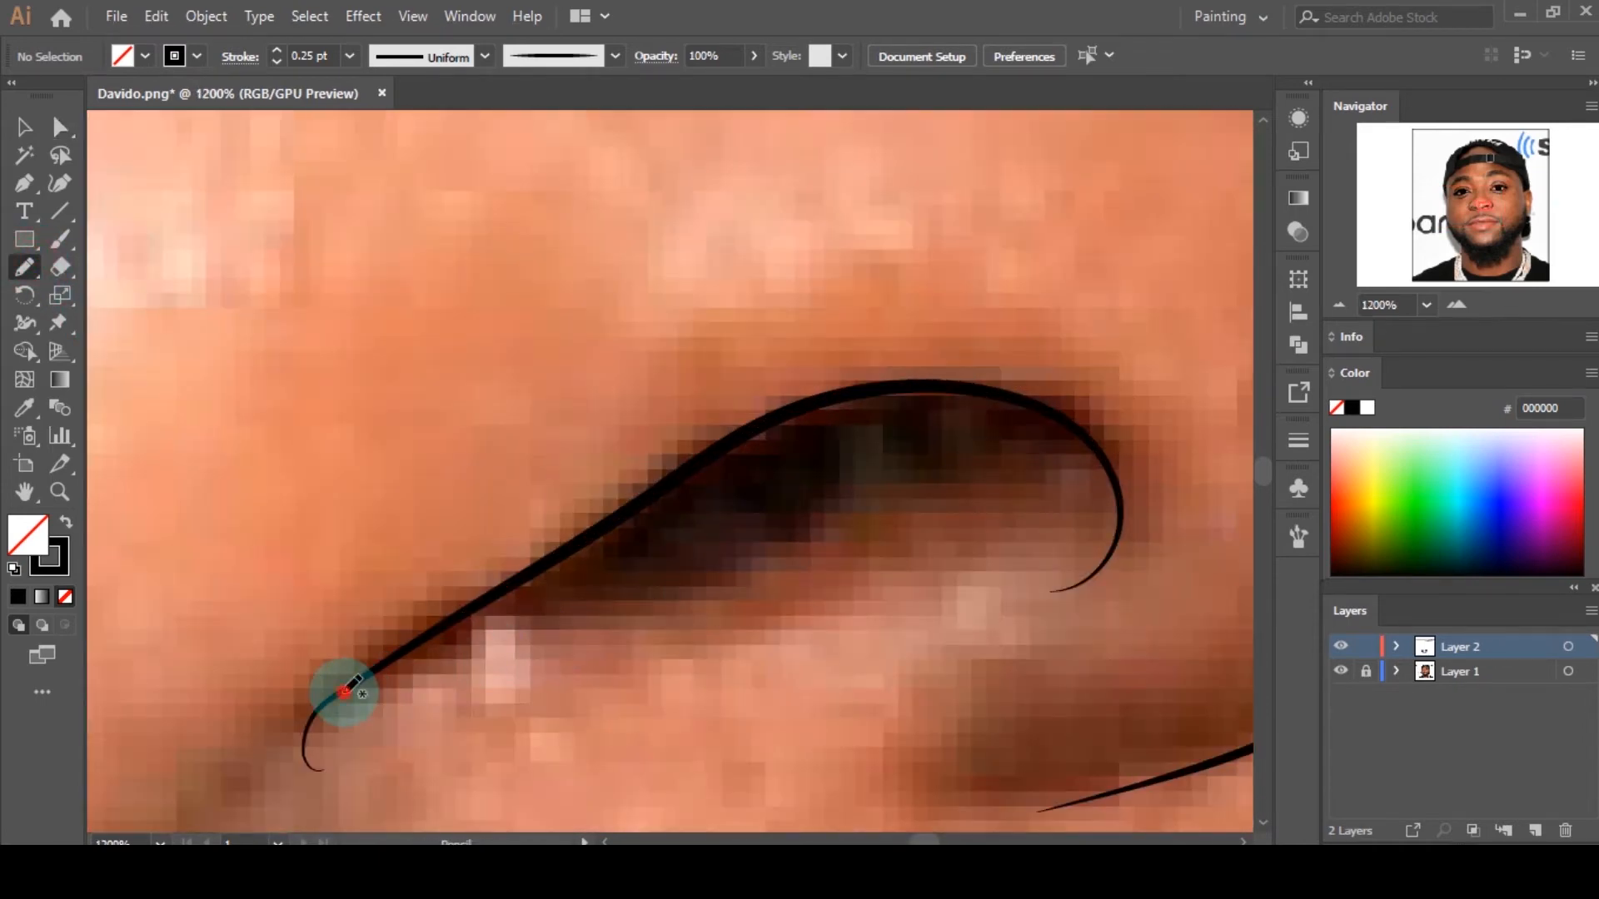
mouse_move(344, 692)
left_mouse_down()
mouse_move(525, 666)
mouse_move(683, 613)
mouse_move(848, 520)
mouse_move(920, 503)
mouse_move(1113, 500)
left_mouse_up()
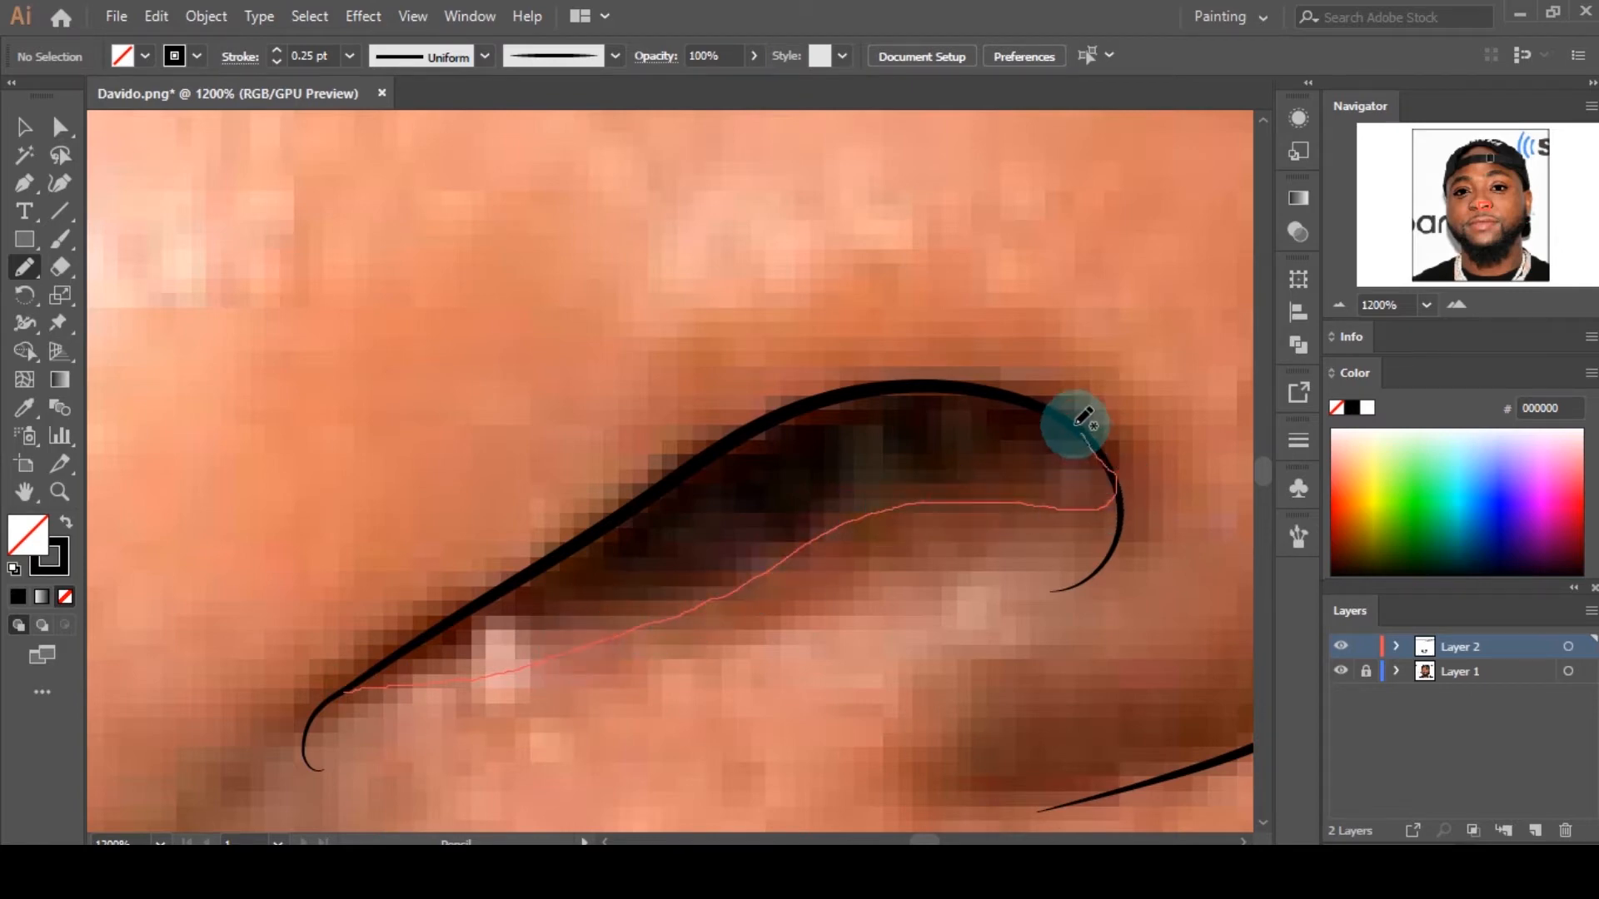
mouse_move(1082, 419)
left_mouse_down()
mouse_move(970, 386)
mouse_move(835, 390)
mouse_move(339, 689)
left_mouse_up()
Step: Scale the right-side nostril shape to fit under its rim line, fill it with black and refine its inner tip
key("a")
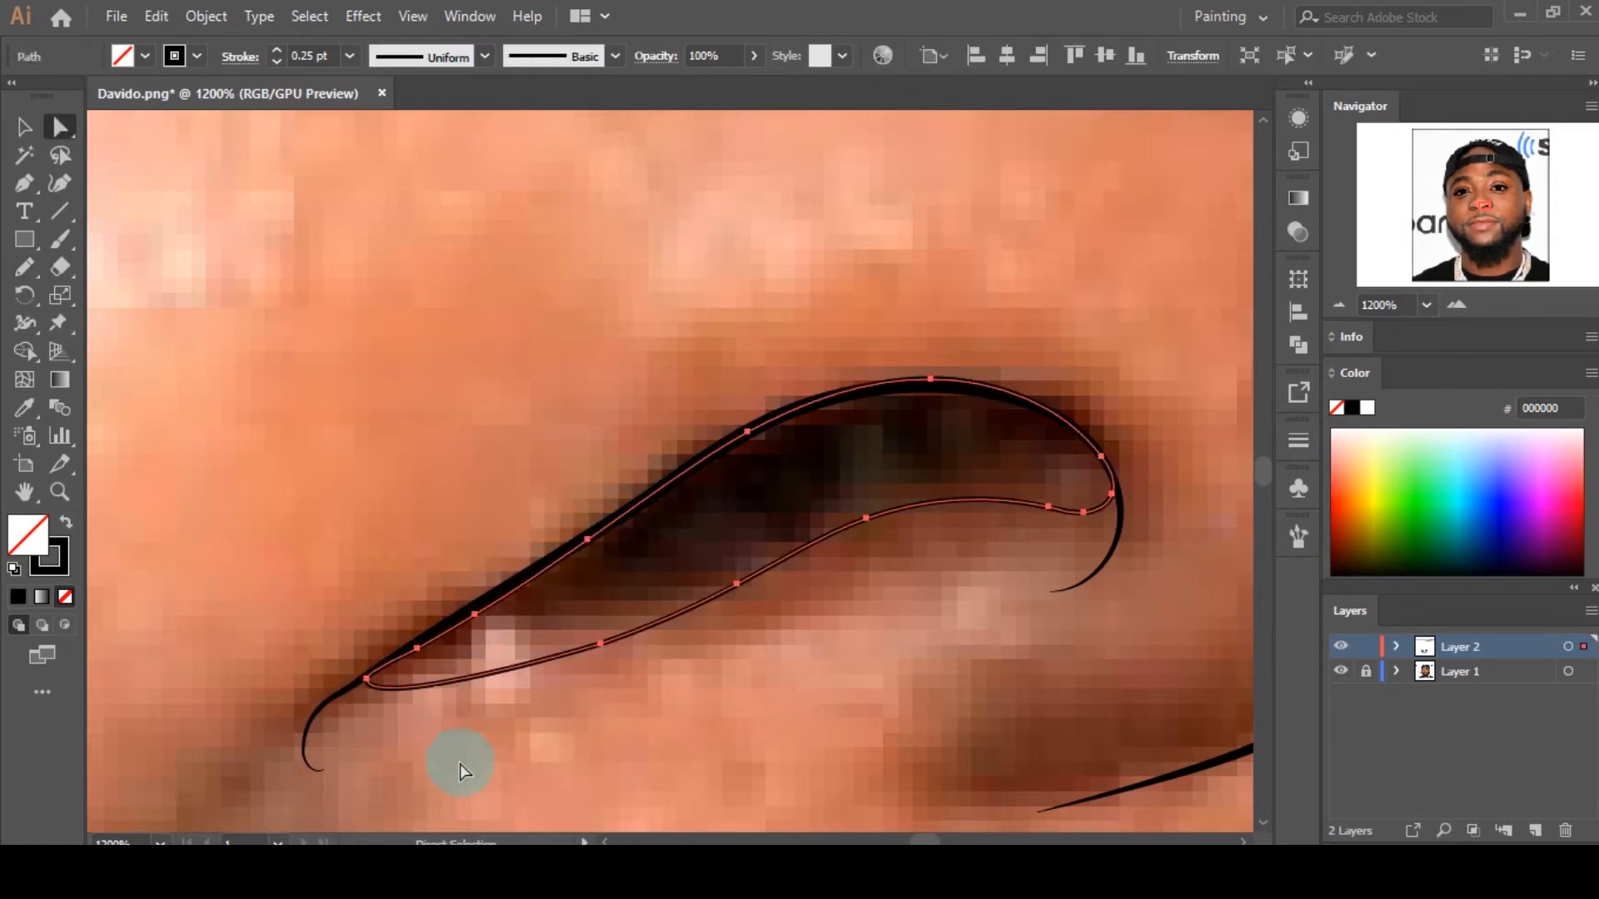
key("v")
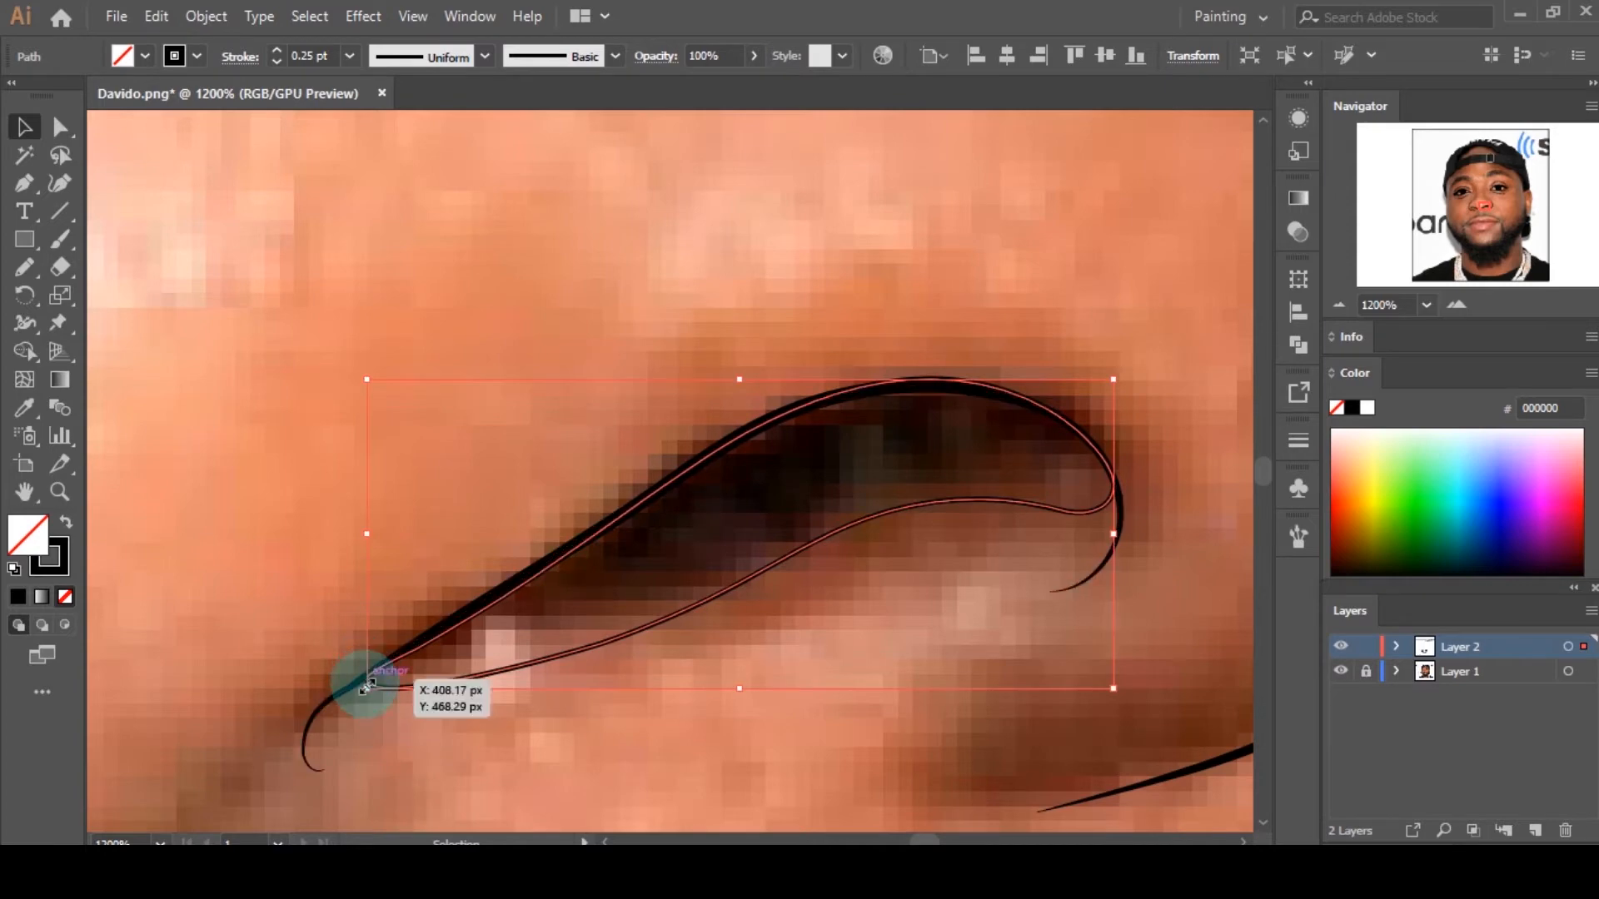
left_click_drag(367, 689, 391, 671)
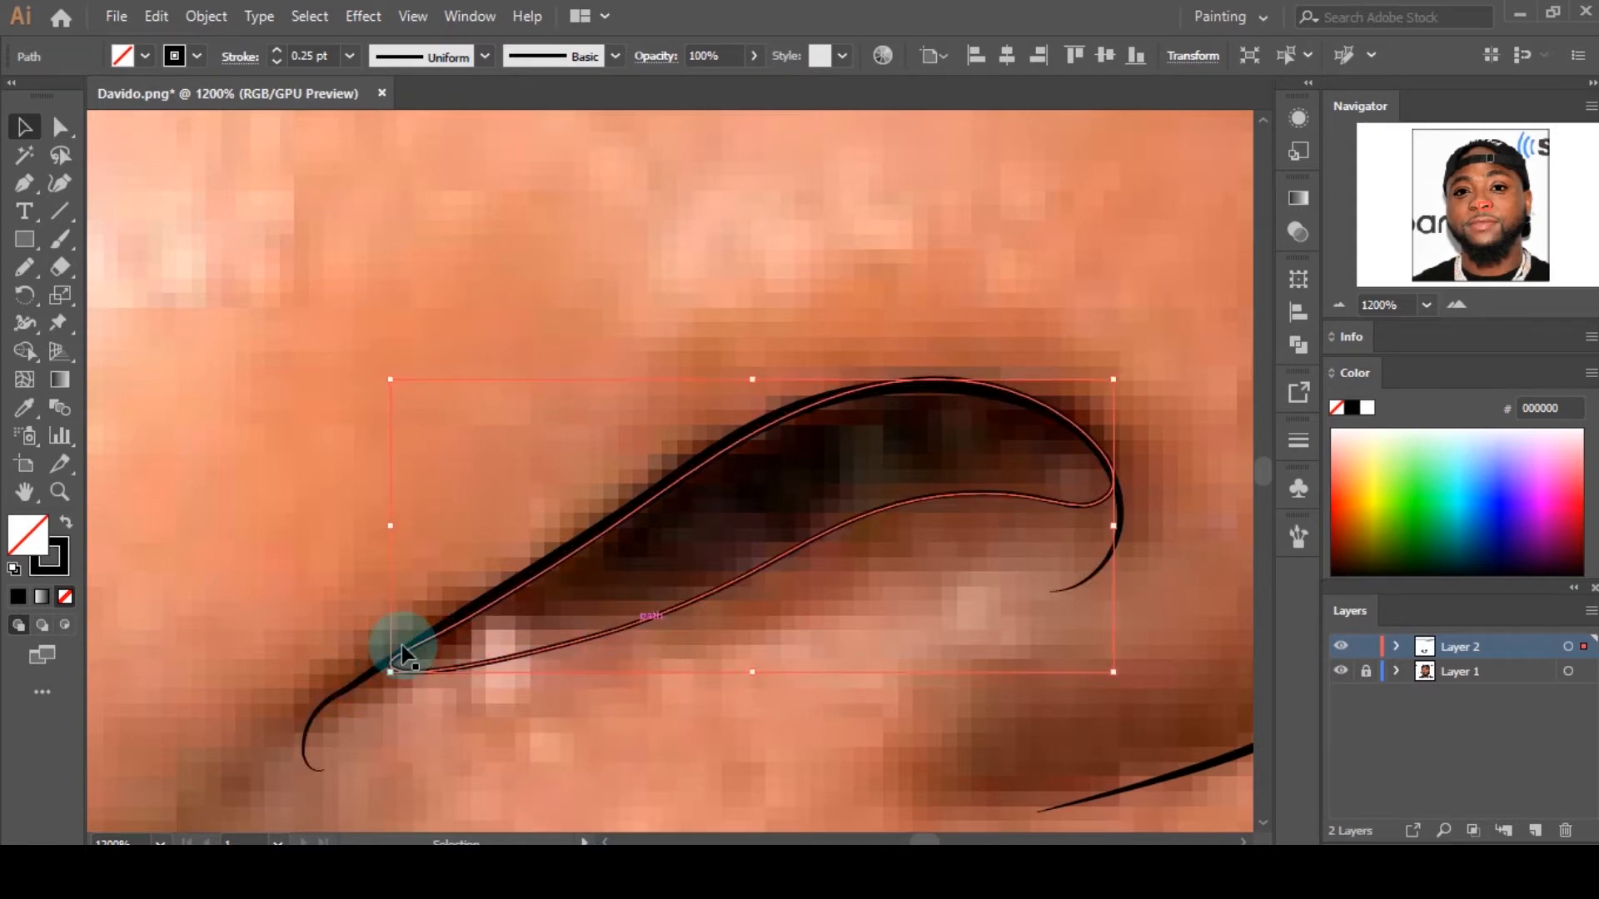
left_click(16, 597)
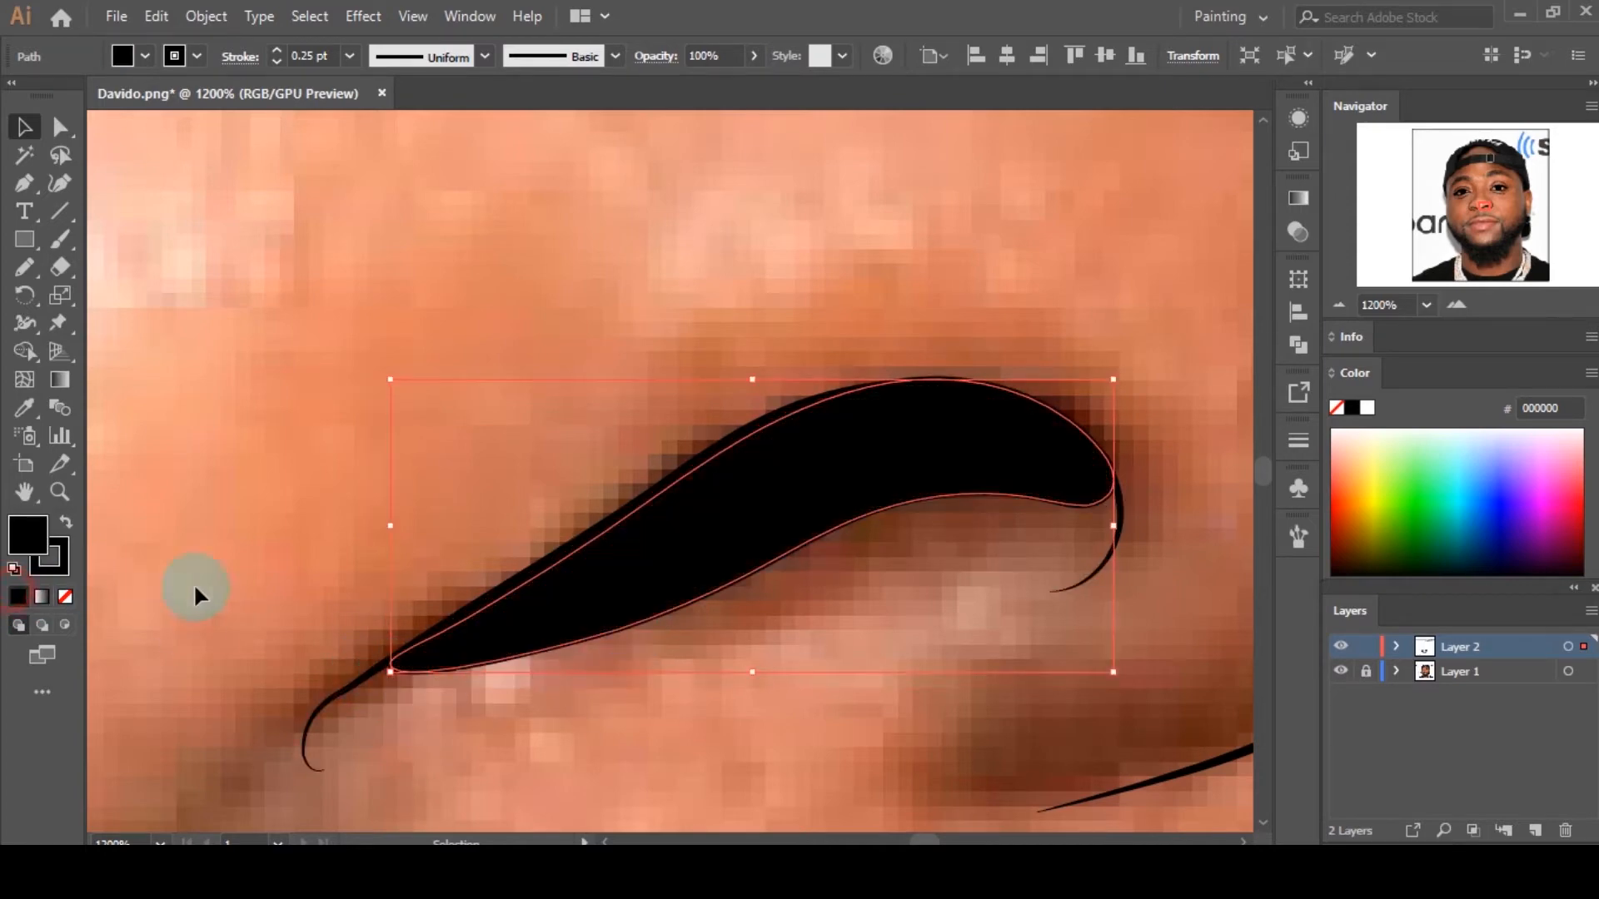
left_click(390, 664)
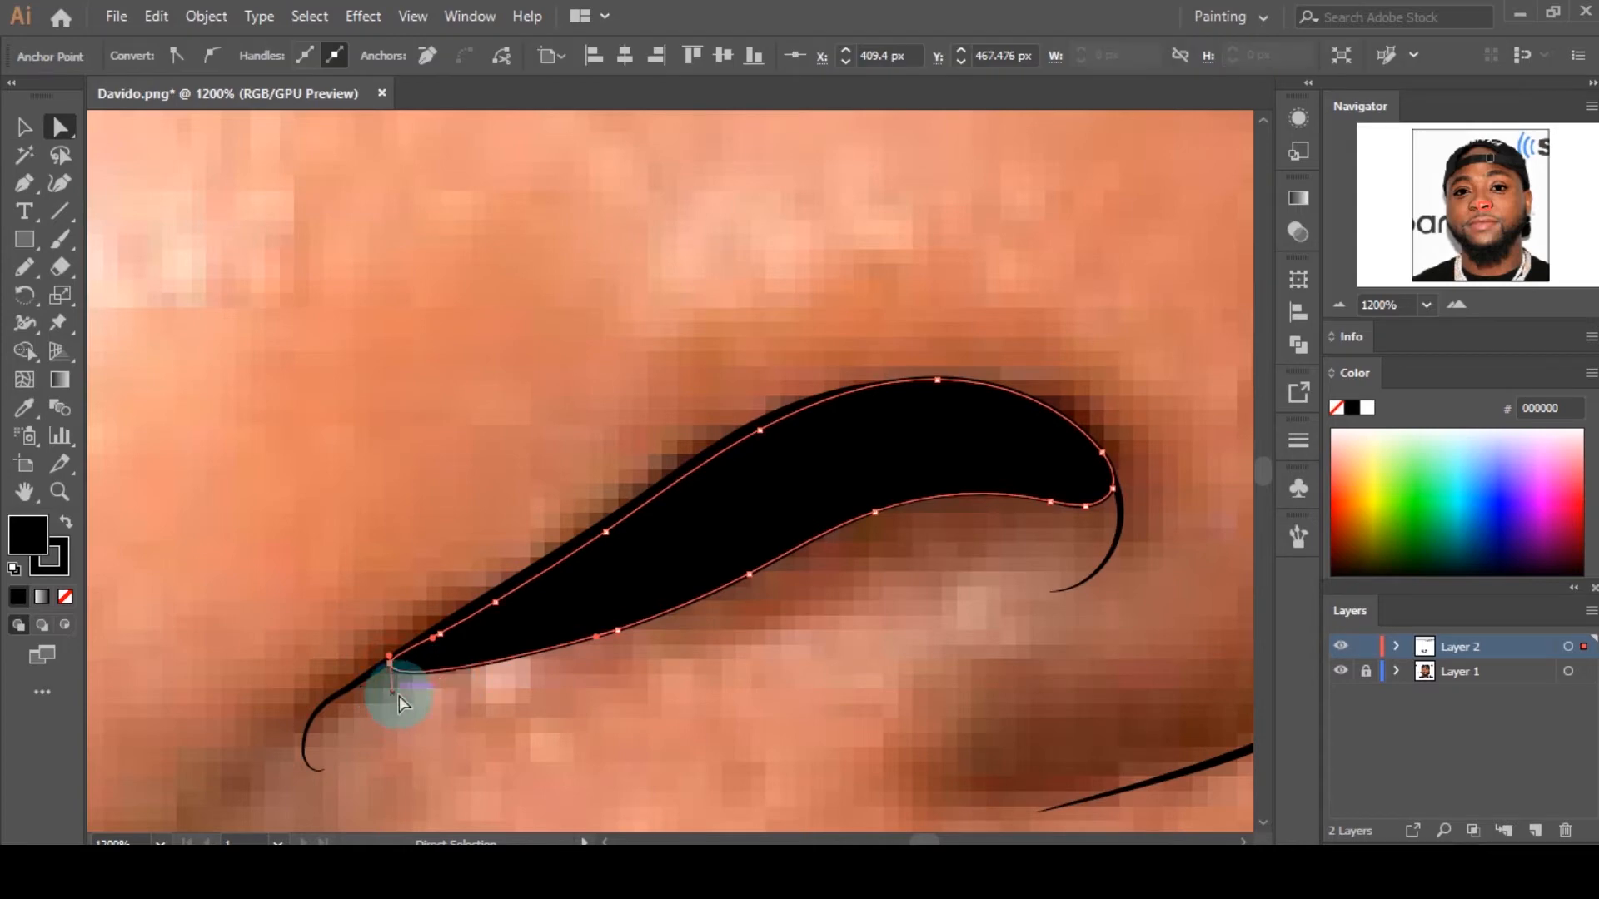
left_click_drag(395, 702, 440, 658)
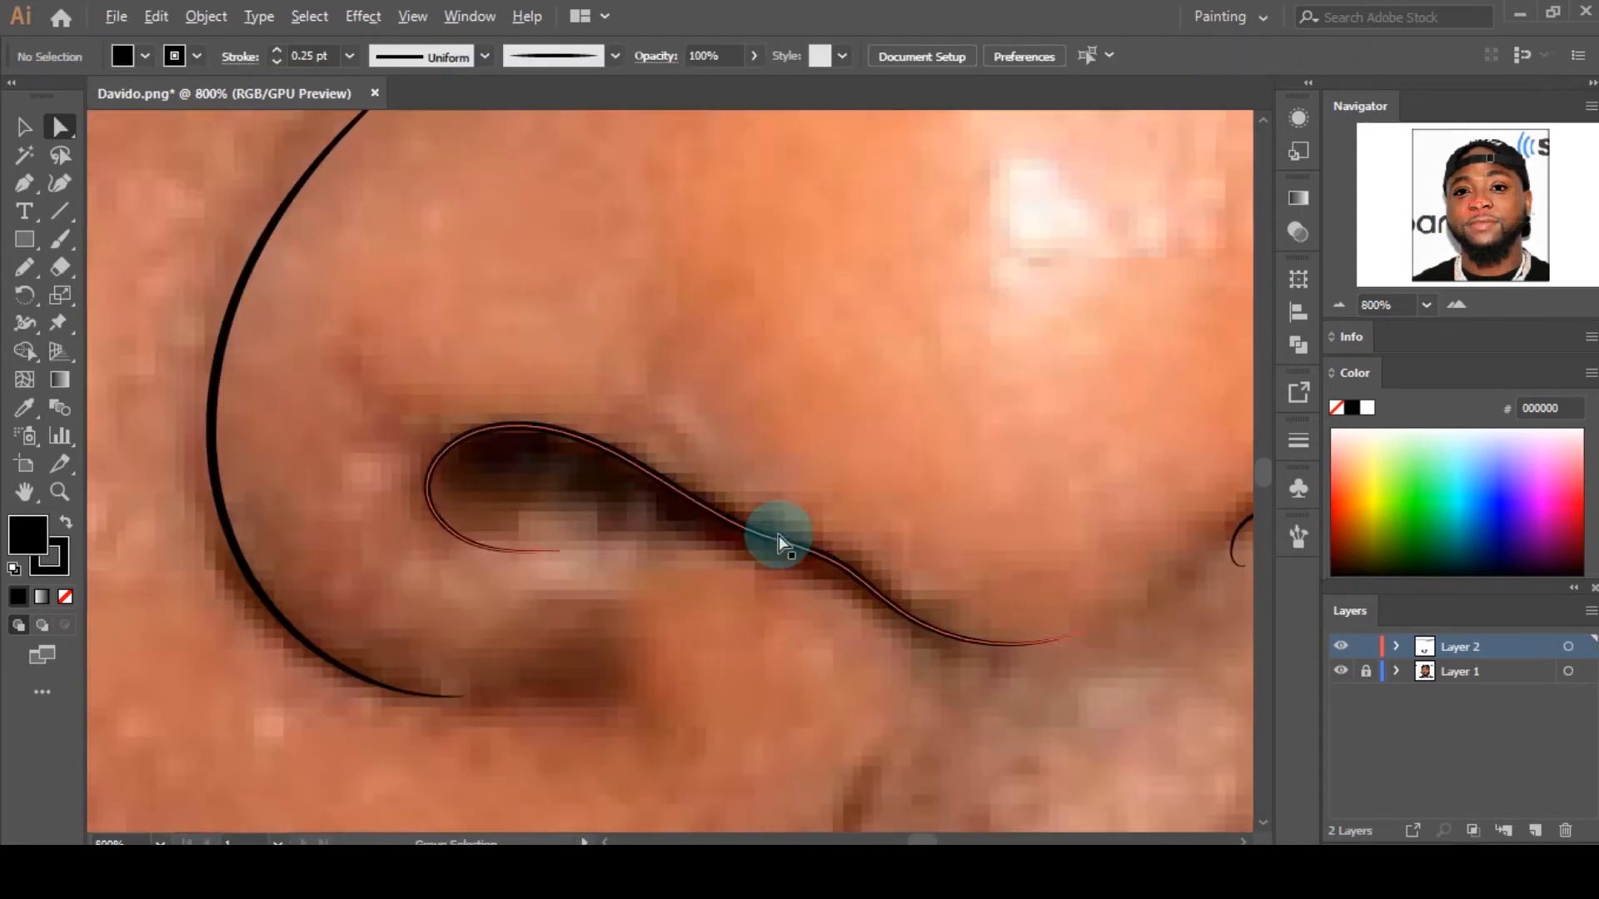
Step: Outline the nostril opening on the photo's left side with the Pencil tool and fill it with black
mouse_move(439, 522)
left_mouse_down()
mouse_move(573, 516)
mouse_move(933, 626)
mouse_move(641, 469)
mouse_move(475, 422)
mouse_move(441, 523)
left_mouse_up()
key("a")
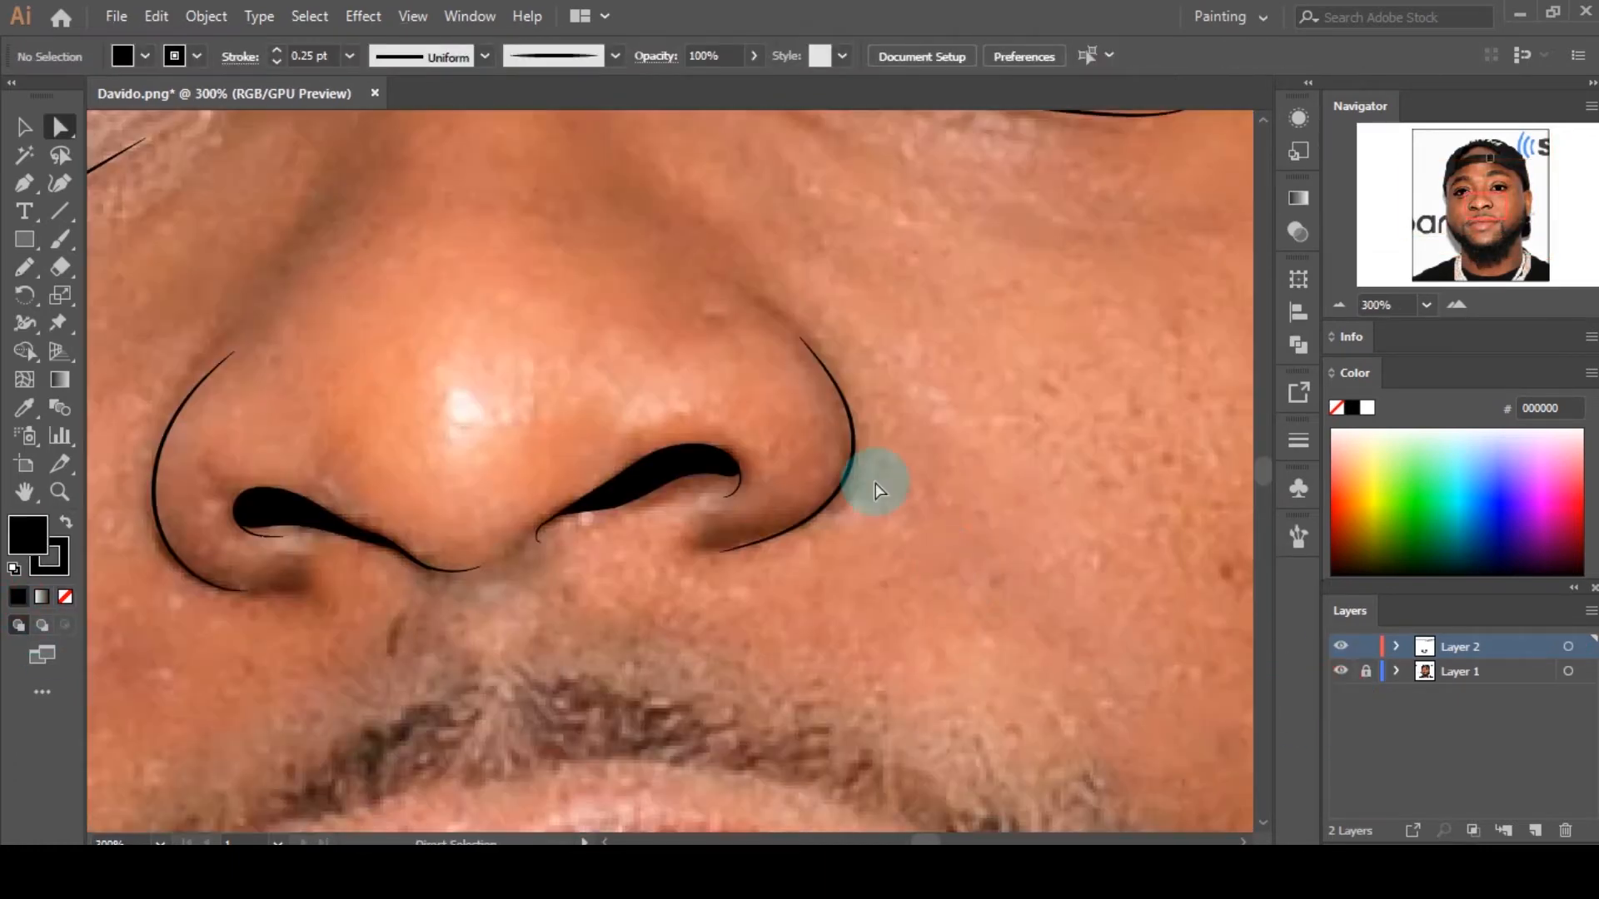
Step: Adjust the lower end of the nostril wing curve on the photo's right side to follow the nose edge
scroll(878, 489, "up", 1)
key("v")
left_click(783, 523)
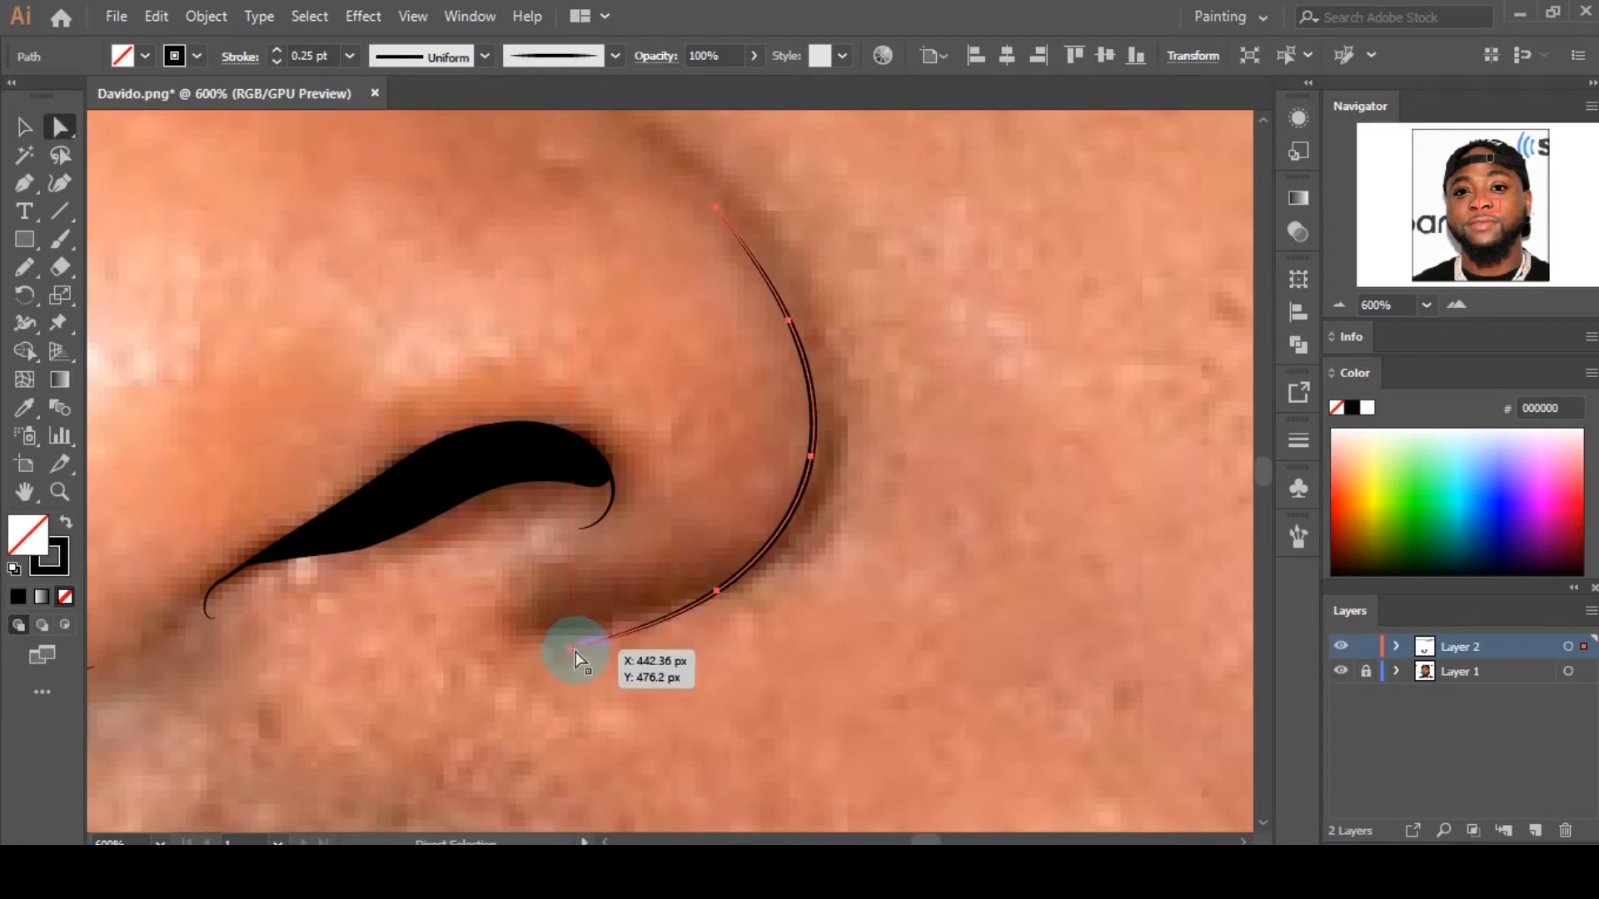
left_click_drag(572, 649, 572, 633)
left_click_drag(619, 618, 628, 611)
Step: Adjust the upper and lower ends of the nostril wing curve on the photo's left side
scroll(628, 612, "down", 4)
scroll(577, 530, "up", 4)
left_click(573, 337)
left_click_drag(582, 324, 556, 356)
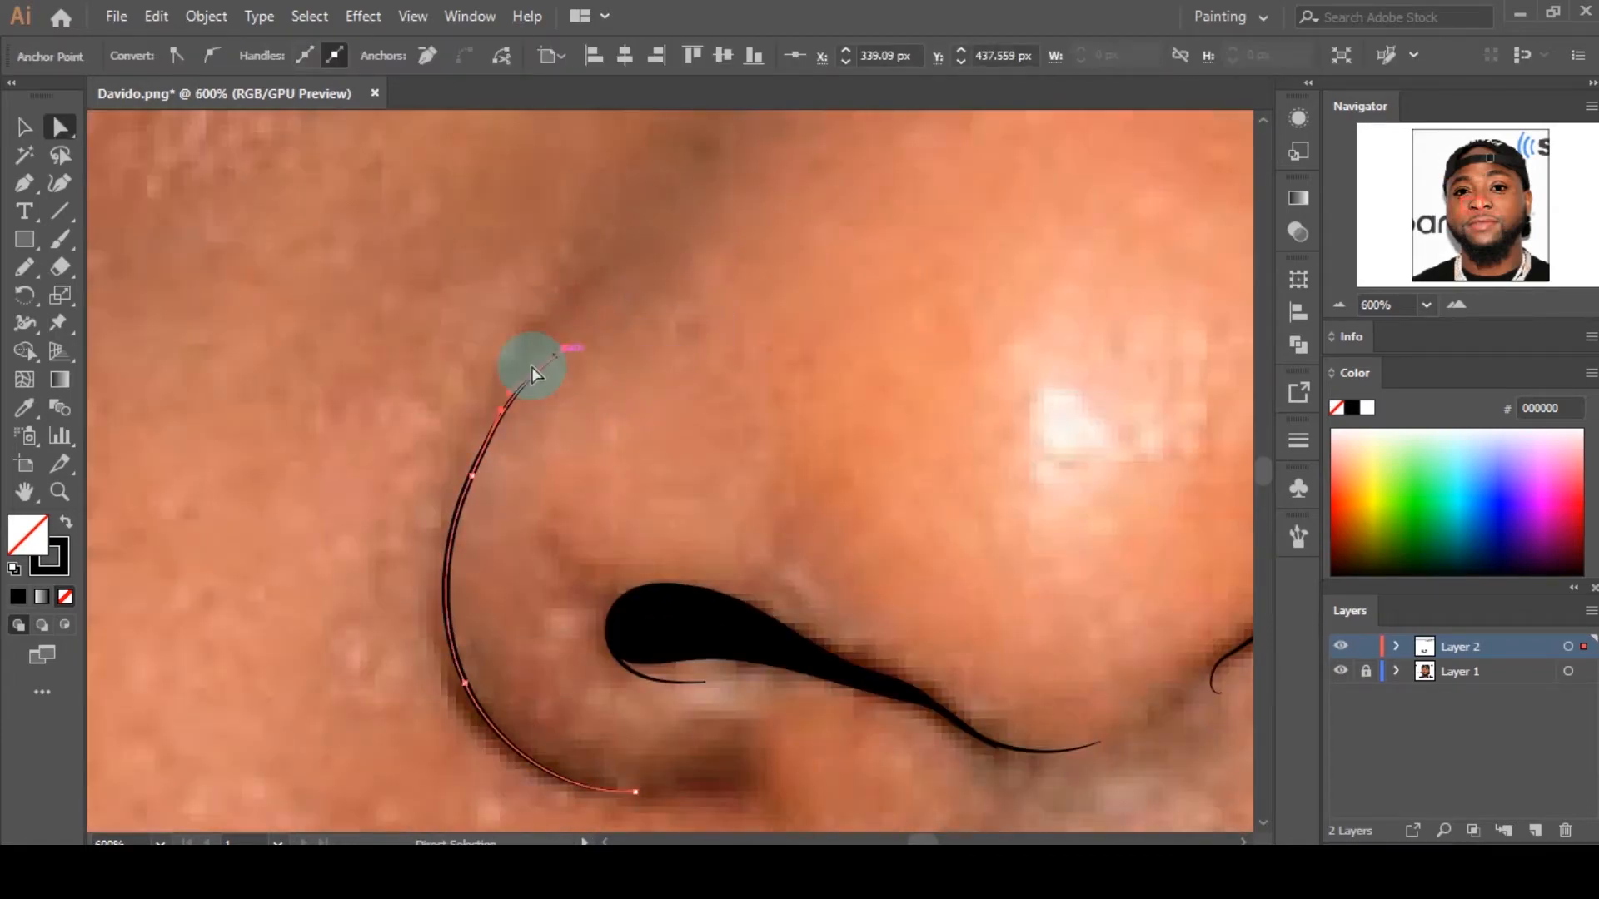
scroll(625, 637, "down", 2)
left_click_drag(636, 628, 648, 623)
left_click(710, 602)
Step: Check the traced eyes and nose on their own by toggling the photo layer's visibility off and on
scroll(710, 603, "down", 7)
scroll(802, 520, "up", 2)
left_click(1341, 672)
left_click(1341, 671)
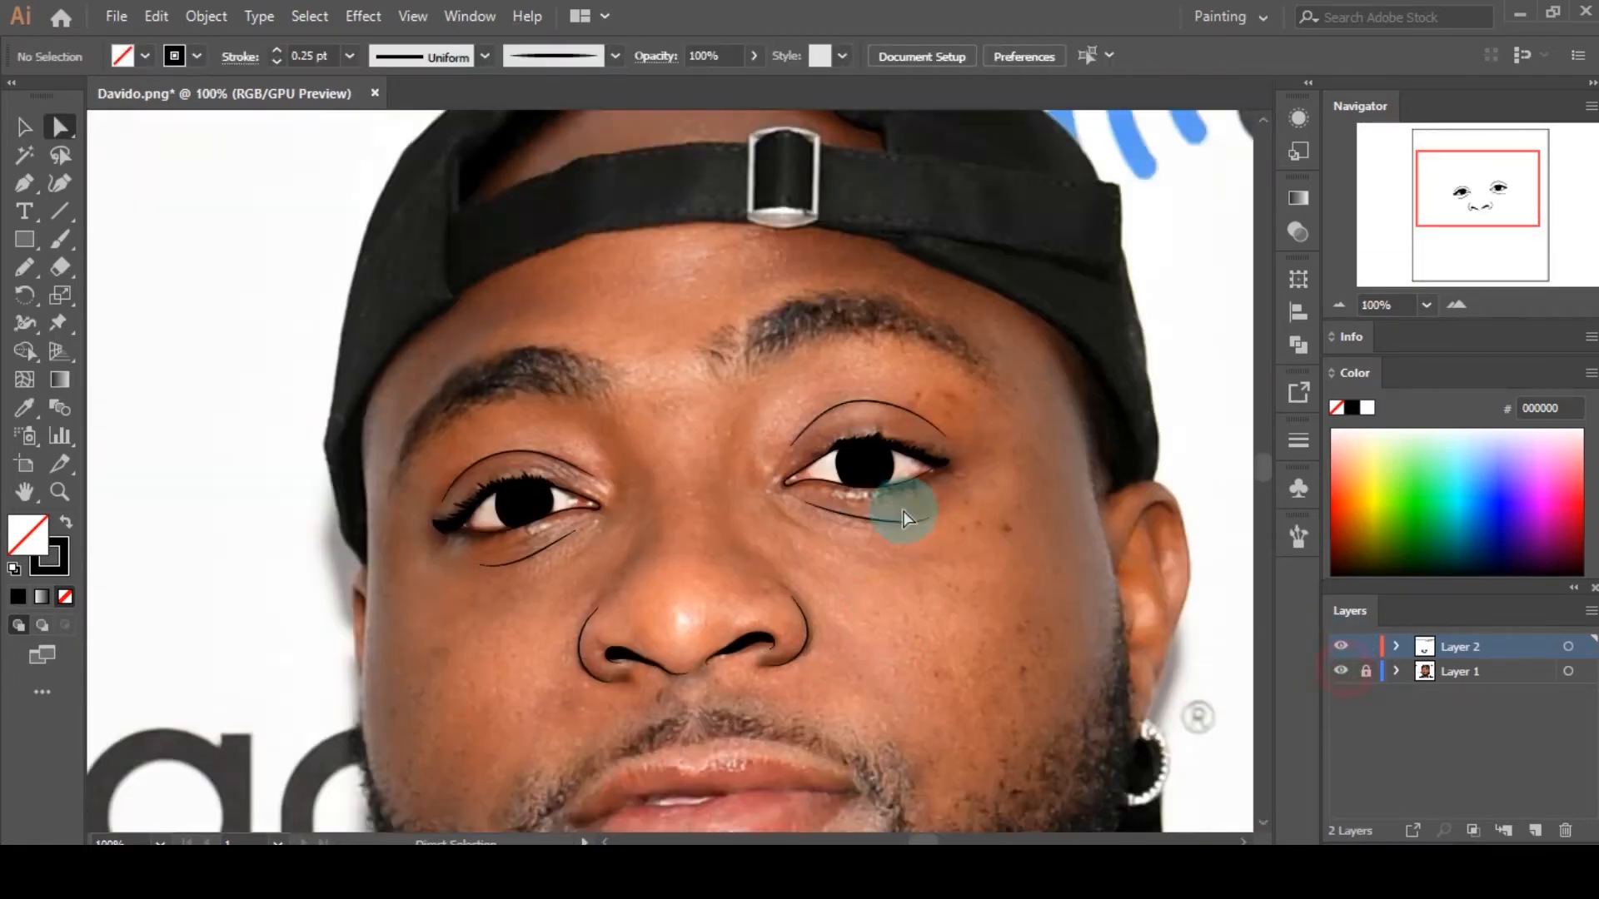
Step: Trace the full outline of the lips and the line between them with the tapered Paintbrush
scroll(906, 518, "down", 3)
scroll(756, 528, "up", 1)
scroll(756, 528, "up", 1)
key("b")
mouse_move(227, 549)
left_mouse_down()
mouse_move(307, 631)
mouse_move(497, 687)
mouse_move(673, 682)
mouse_move(846, 612)
mouse_move(1057, 455)
mouse_move(946, 393)
left_mouse_up()
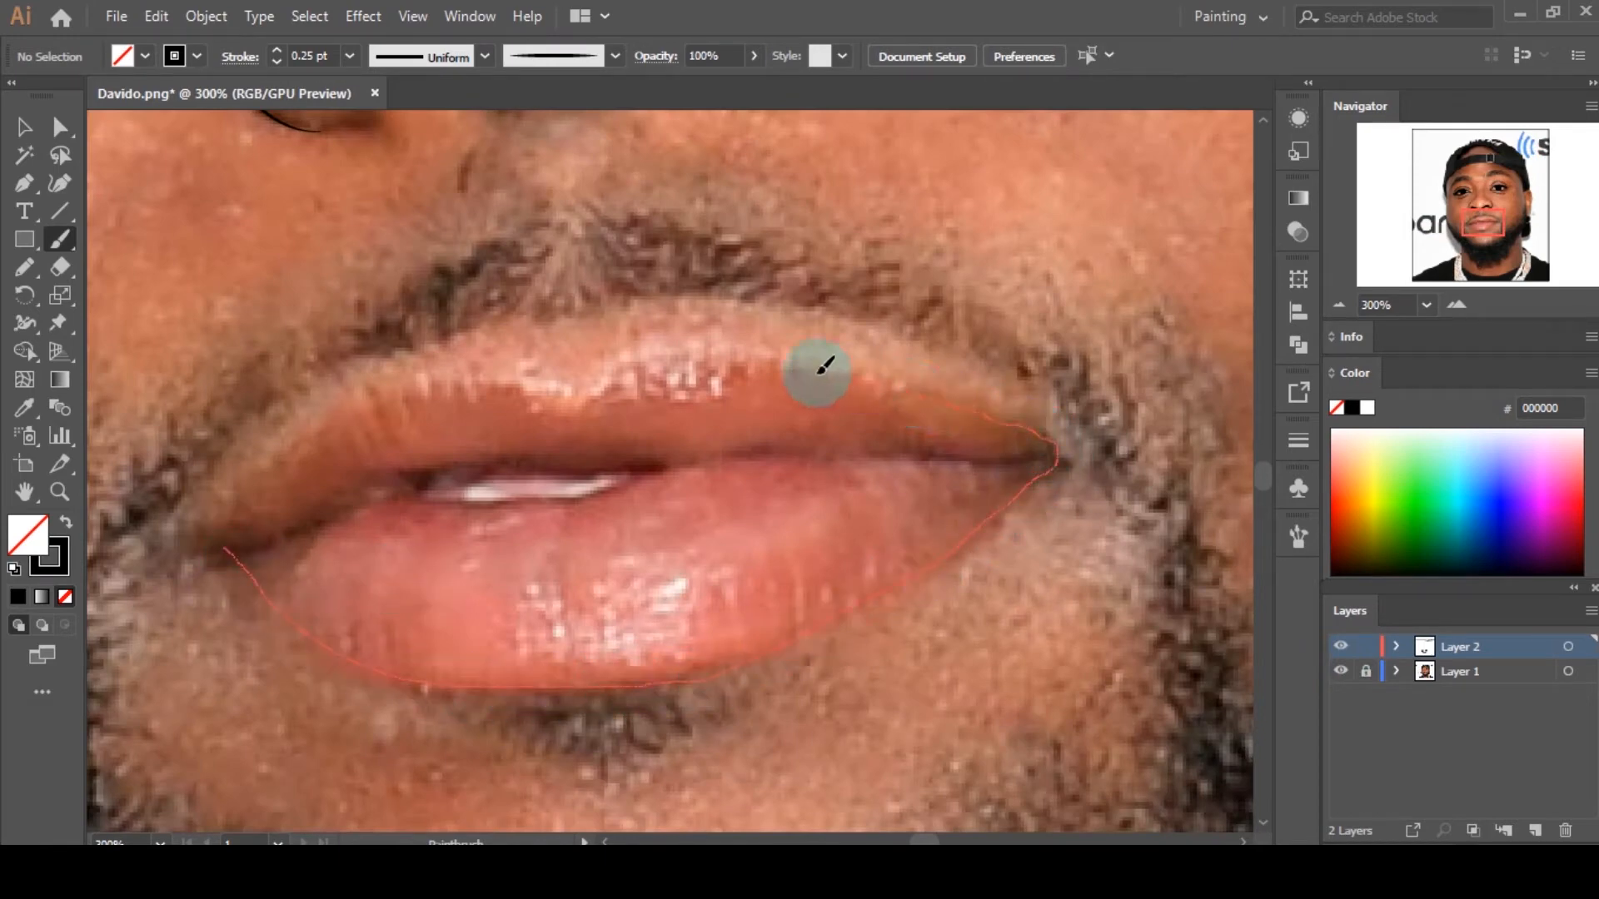
mouse_move(382, 388)
left_mouse_down()
mouse_move(236, 547)
mouse_move(350, 504)
mouse_move(748, 446)
mouse_move(1081, 439)
left_mouse_up()
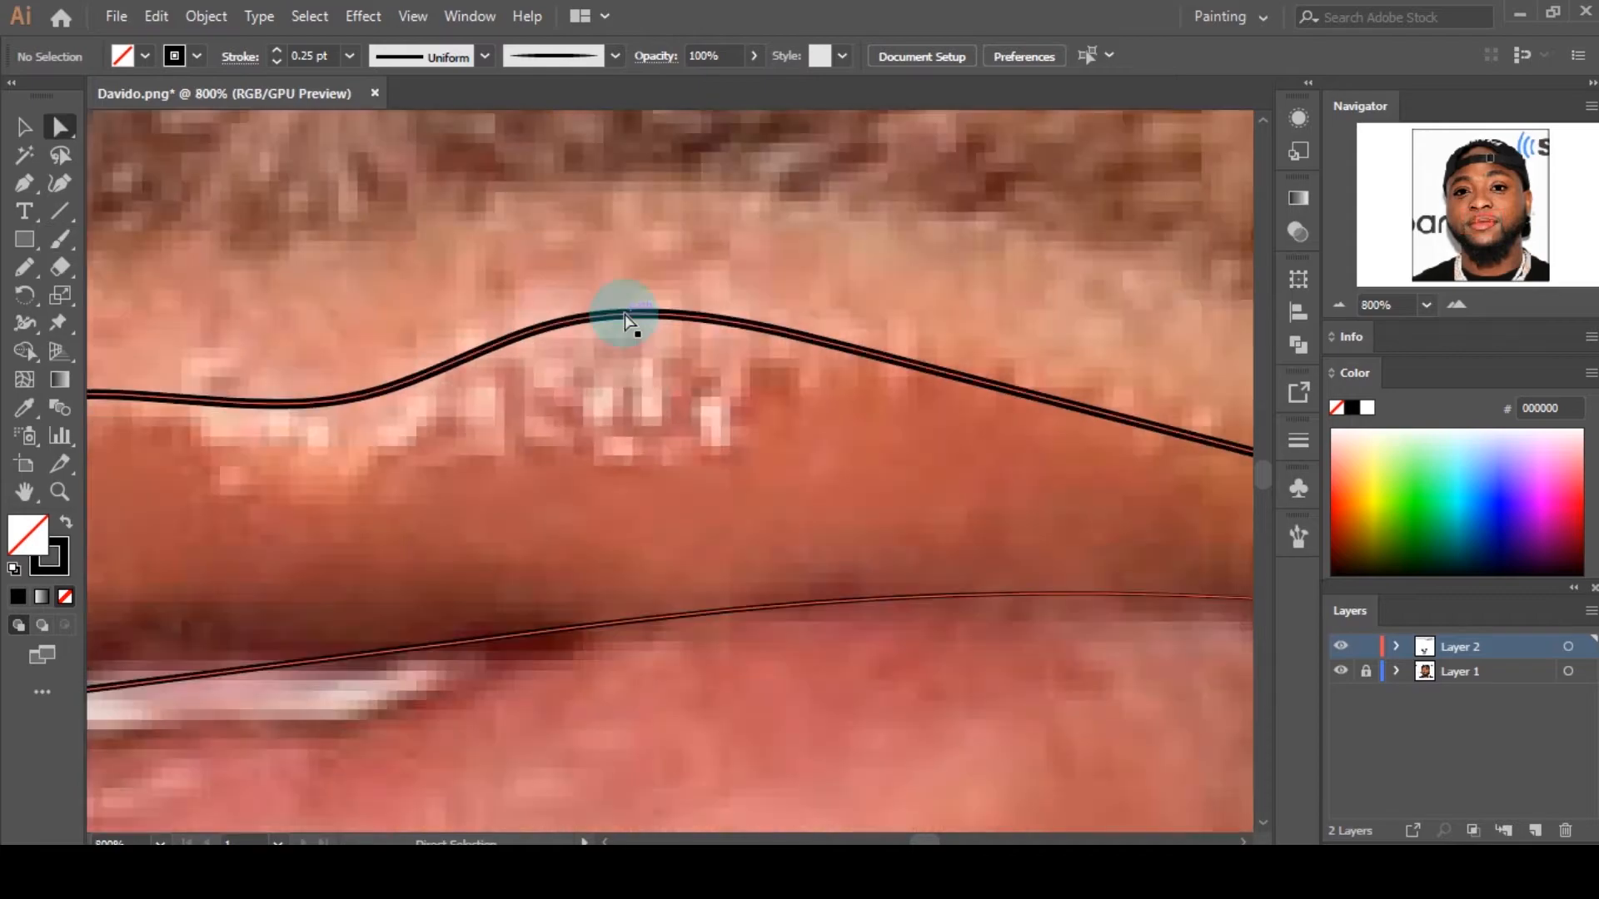
Step: Fit the lip outline's anchors at the upper lip peak, the lower lip and the mouth corner on the photo's left to the lip edges
left_click_drag(625, 313, 564, 344)
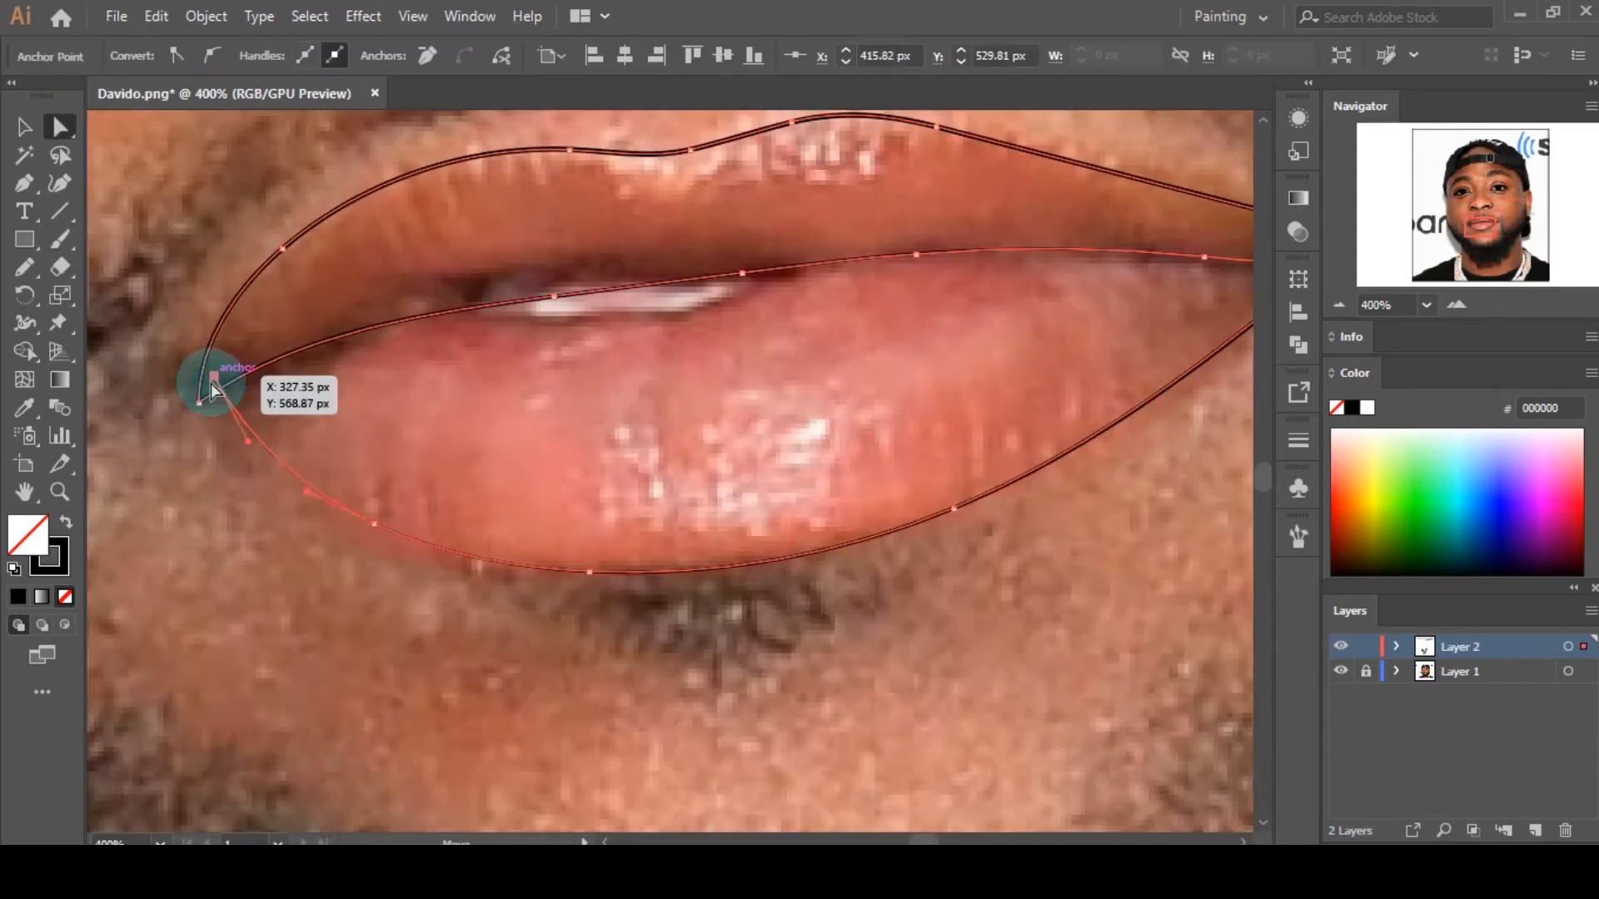
left_click_drag(211, 382, 201, 392)
left_click(238, 452)
left_click_drag(372, 522, 352, 525)
left_click_drag(588, 571, 595, 566)
scroll(655, 542, "down", 4)
scroll(577, 489, "up", 7)
left_click_drag(151, 690, 156, 698)
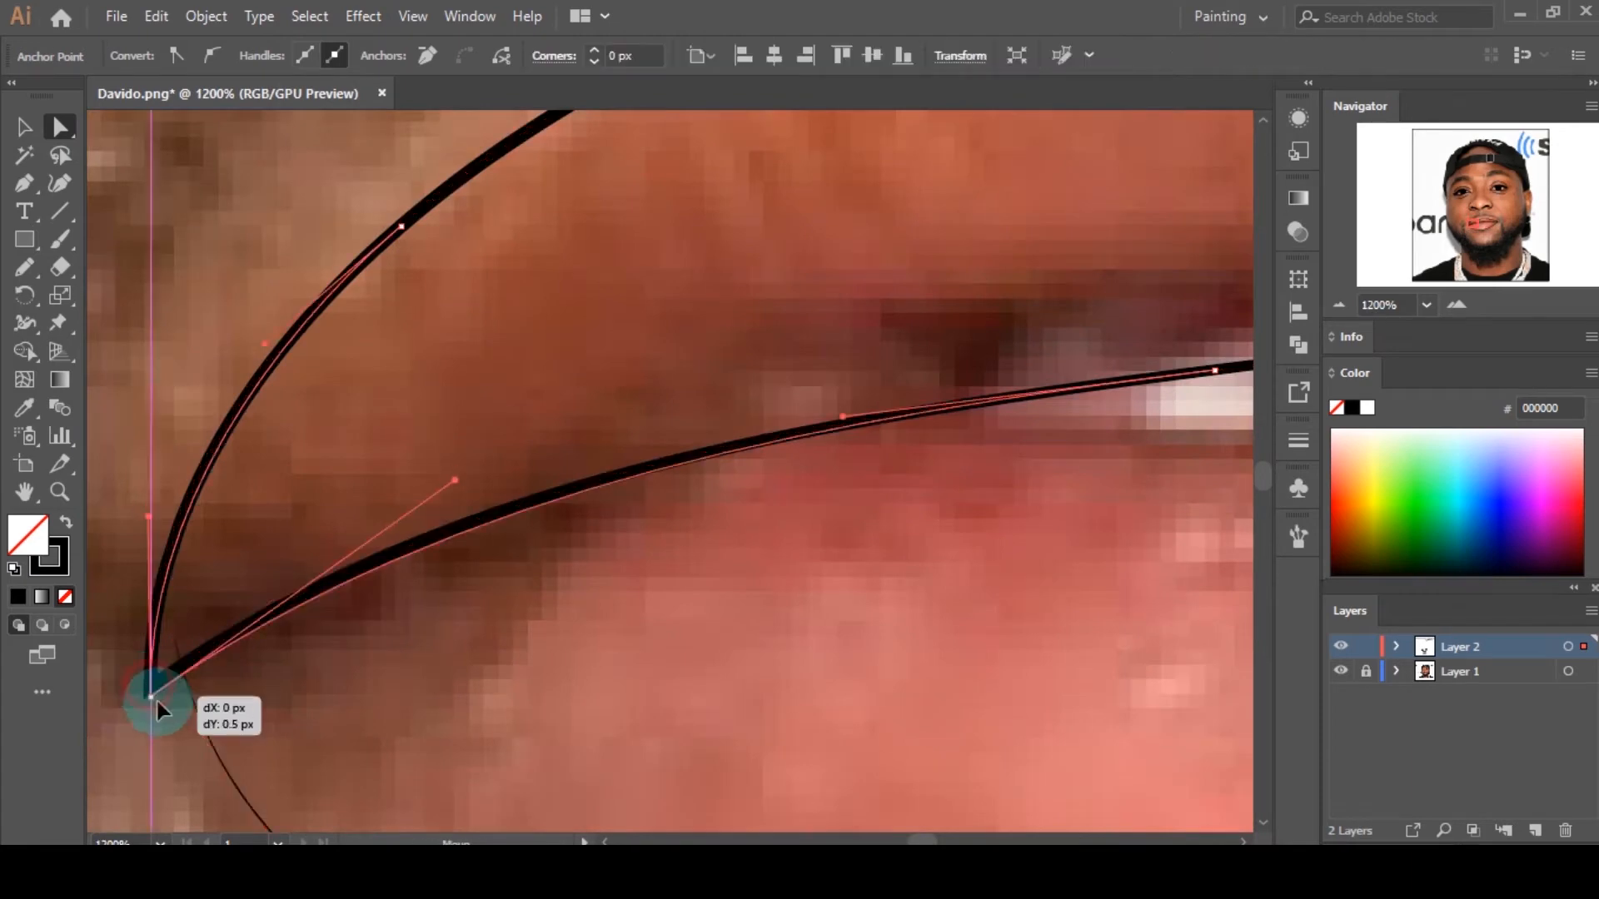
scroll(256, 623, "down", 3)
Step: Add an anchor to the line between the lips and reshape it to arch over the visible teeth
left_click(25, 184)
left_click(373, 573)
scroll(471, 551, "up", 2)
key("a")
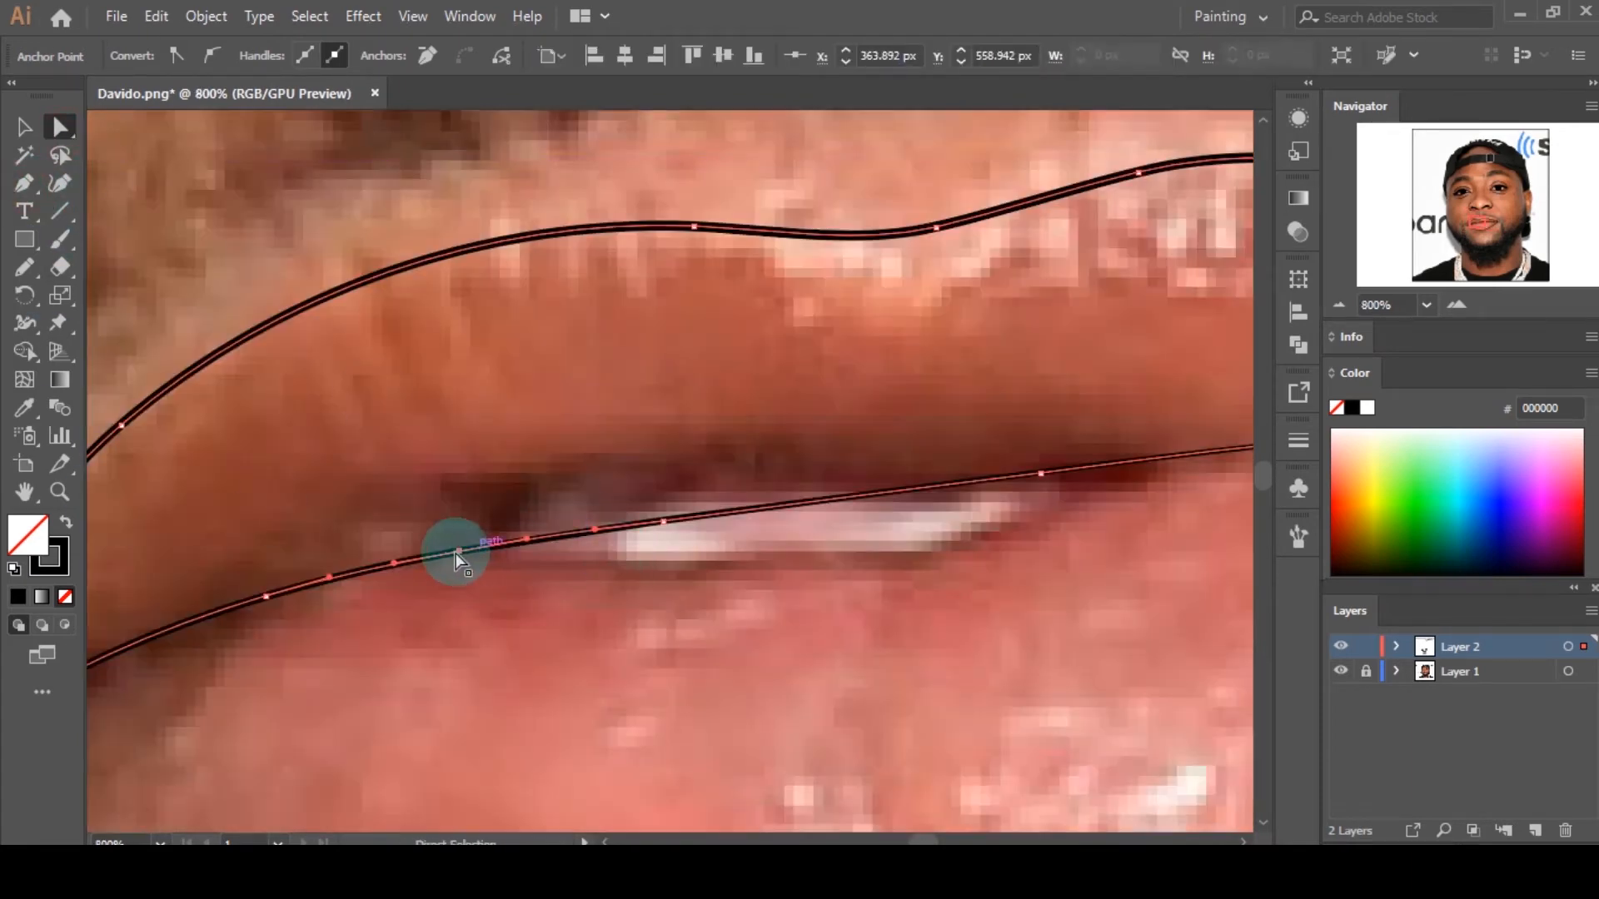
left_click_drag(592, 531, 580, 508)
left_click_drag(664, 522, 712, 502)
left_click_drag(526, 538, 551, 505)
scroll(556, 528, "down", 5)
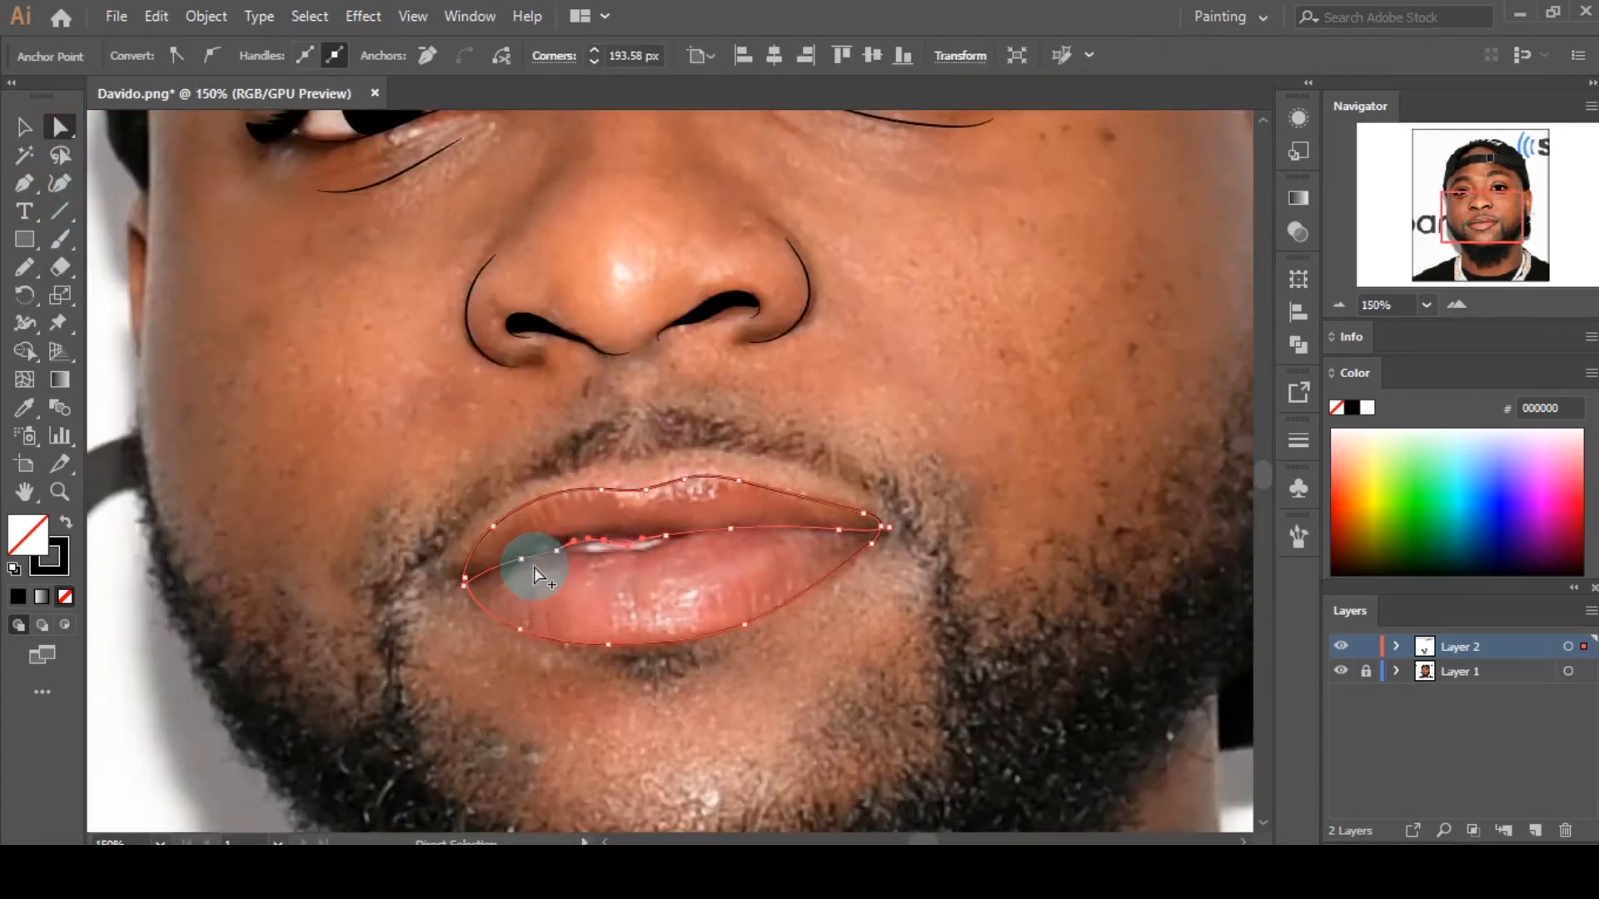
Step: Adjust the upper lip curve near the mouth corner on the photo's left to follow the lip edge
scroll(533, 567, "up", 4)
scroll(406, 476, "up", 2)
left_click_drag(425, 433, 442, 443)
left_click_drag(358, 531, 348, 543)
left_click_drag(533, 341, 527, 333)
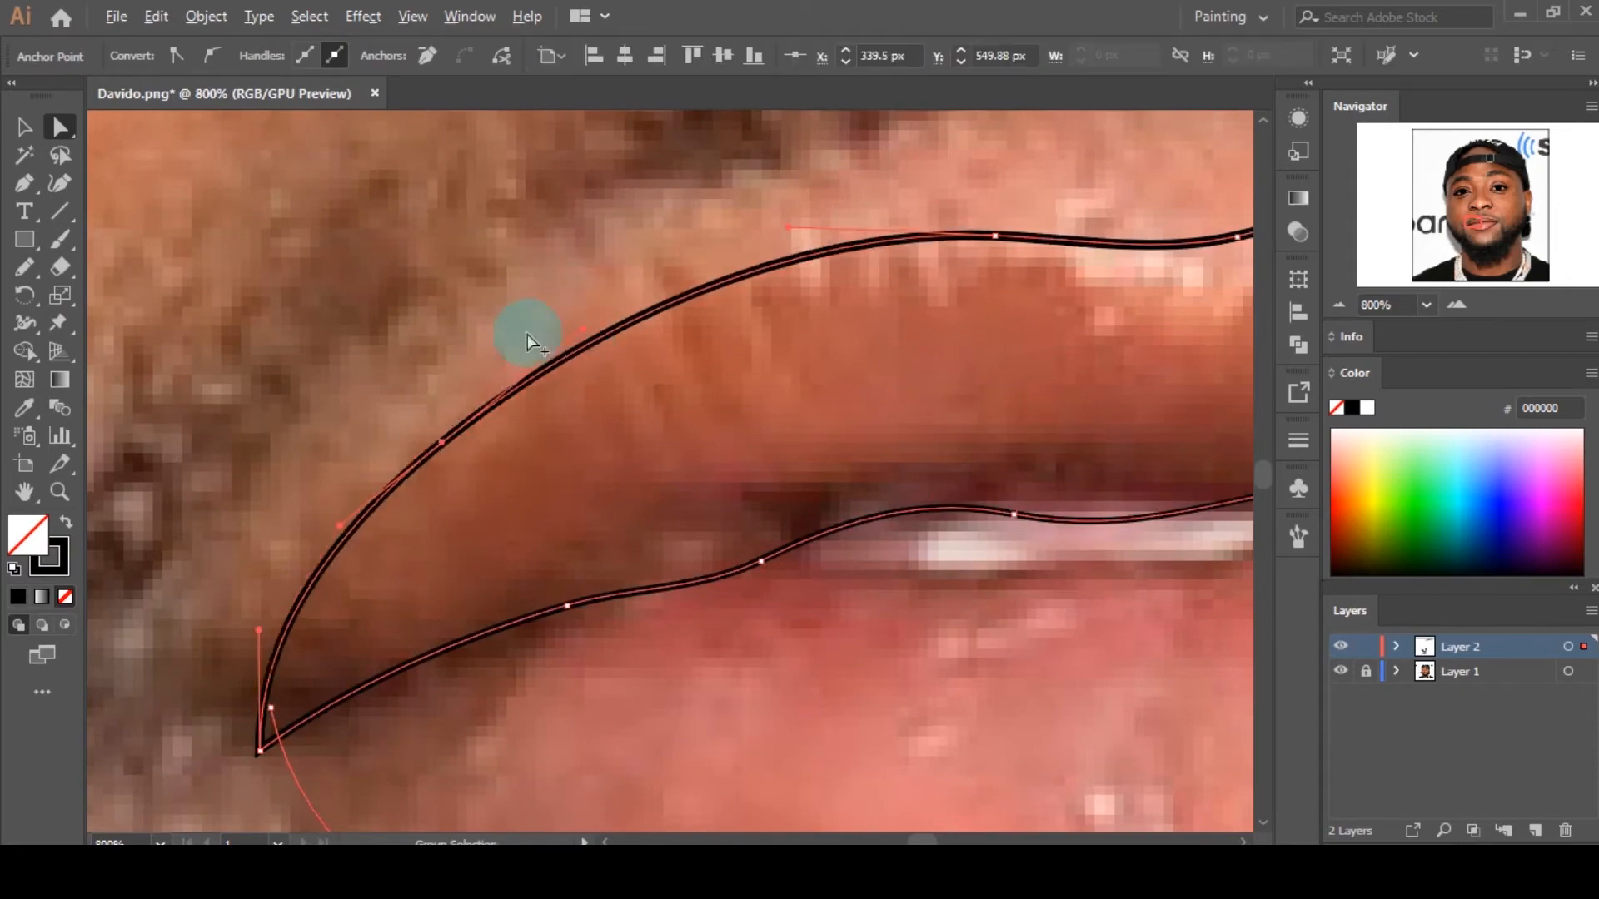
scroll(476, 421, "down", 8)
Step: Refine the anchors and handles around the dip in the middle of the upper lip outline
scroll(572, 406, "up", 6)
scroll(285, 435, "up", 3)
scroll(492, 528, "down", 6)
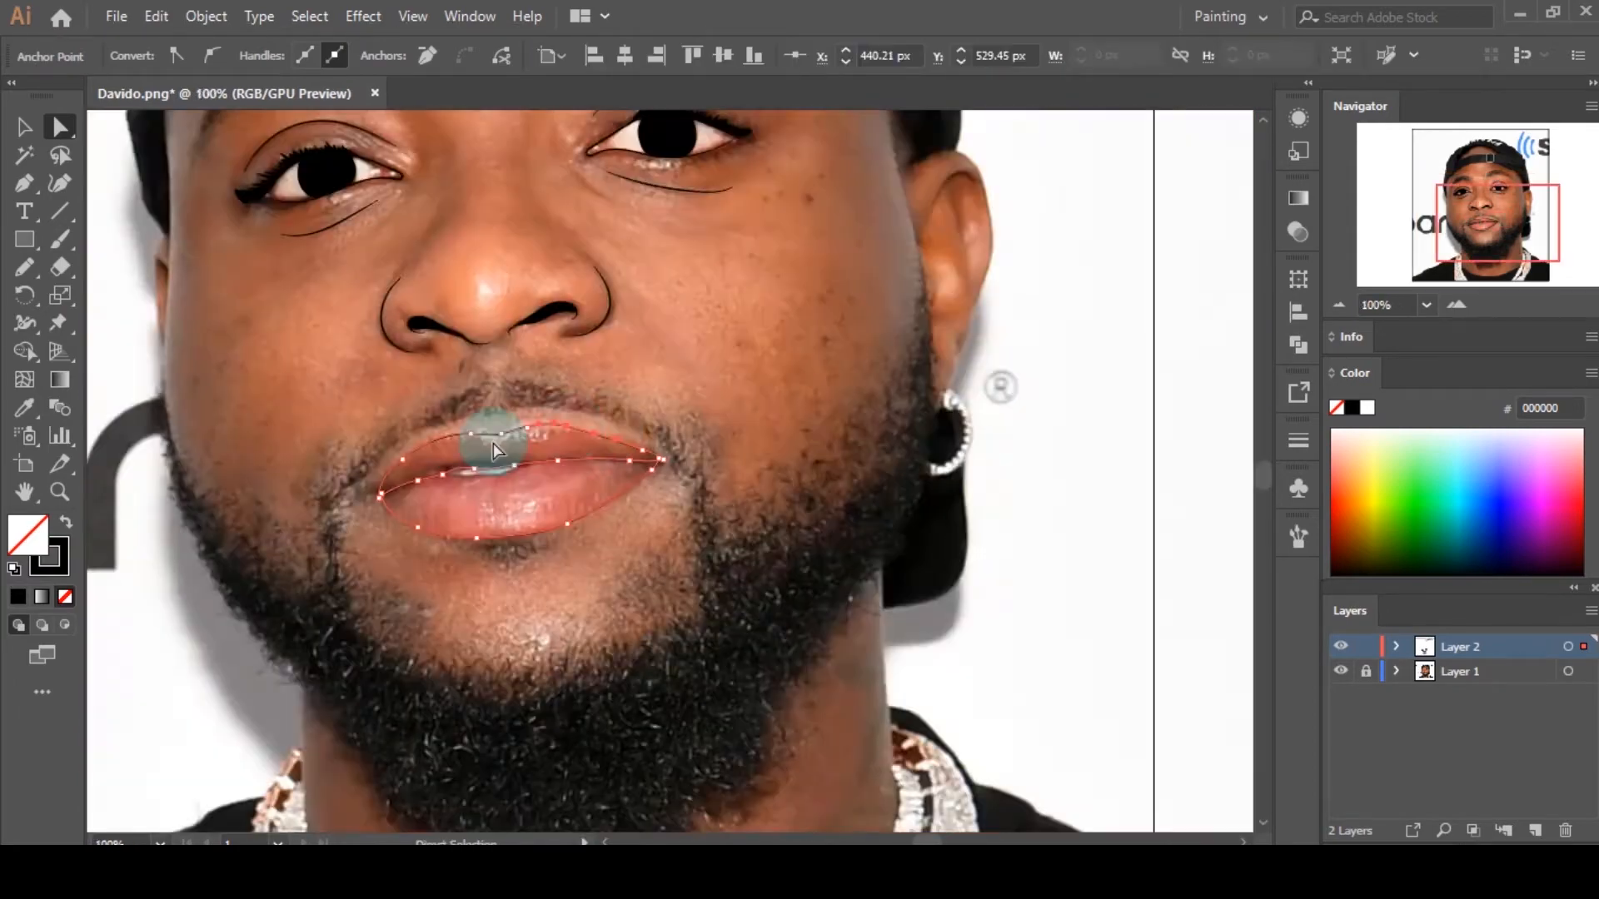
scroll(492, 528, "up", 7)
left_click_drag(663, 372, 661, 383)
left_click_drag(560, 396, 553, 393)
left_click(559, 428)
scroll(566, 435, "down", 5)
scroll(433, 510, "up", 4)
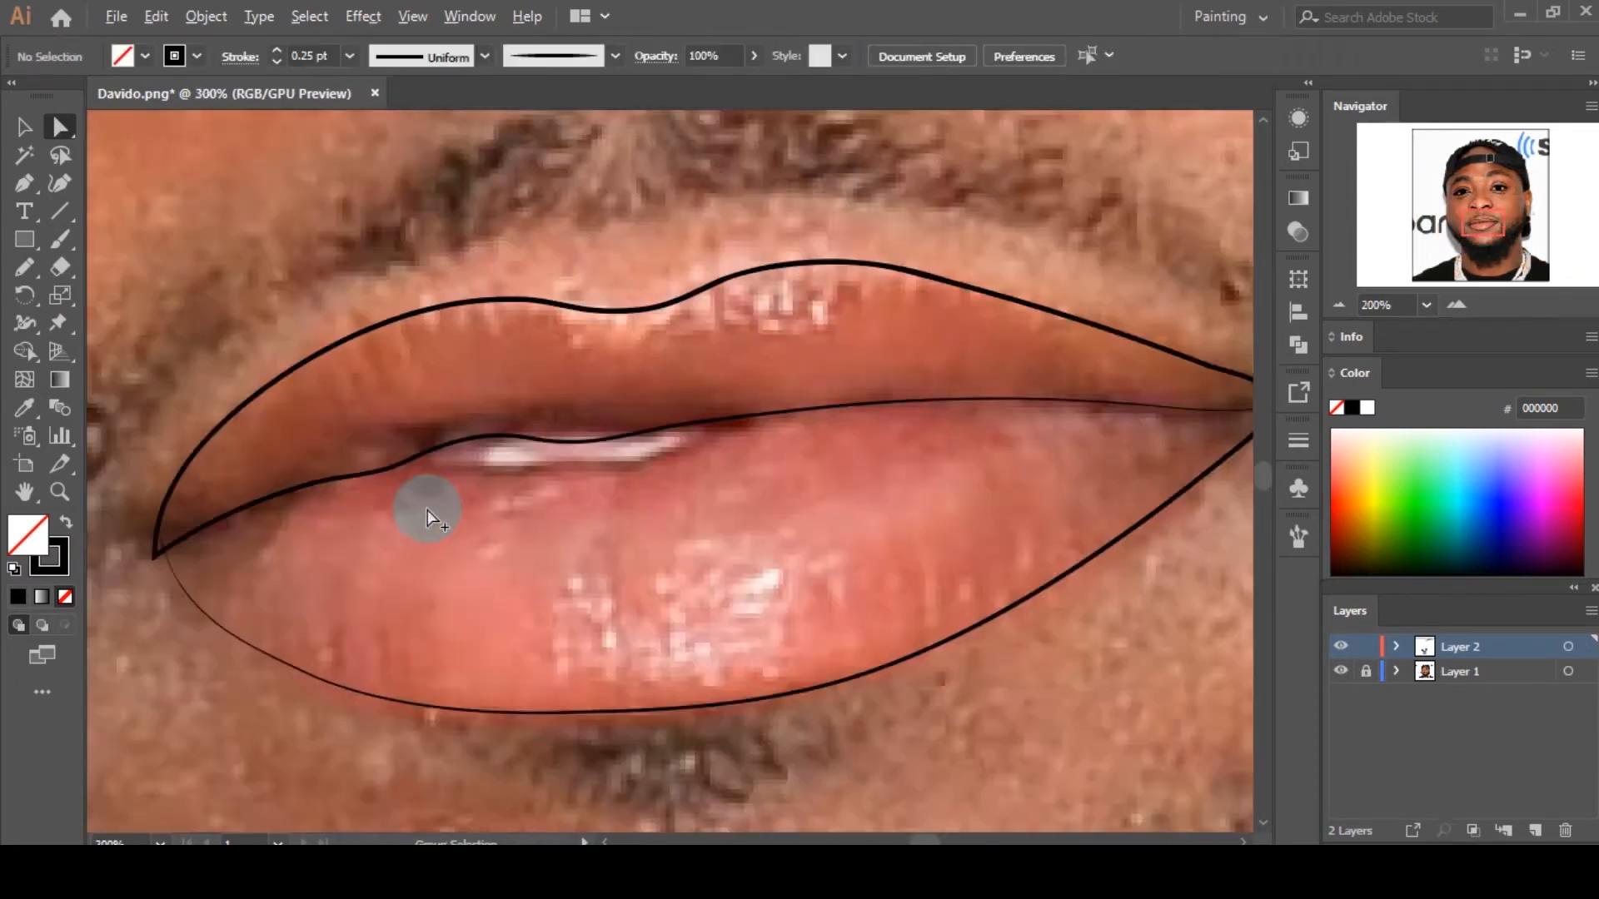
Step: Paint a curve along the lower edge of the visible teeth and fit its anchors to the mouth opening
key("b")
mouse_move(398, 430)
left_mouse_down()
mouse_move(456, 454)
mouse_move(894, 372)
left_mouse_up()
key("a")
left_click(743, 431)
left_click_drag(741, 433, 703, 444)
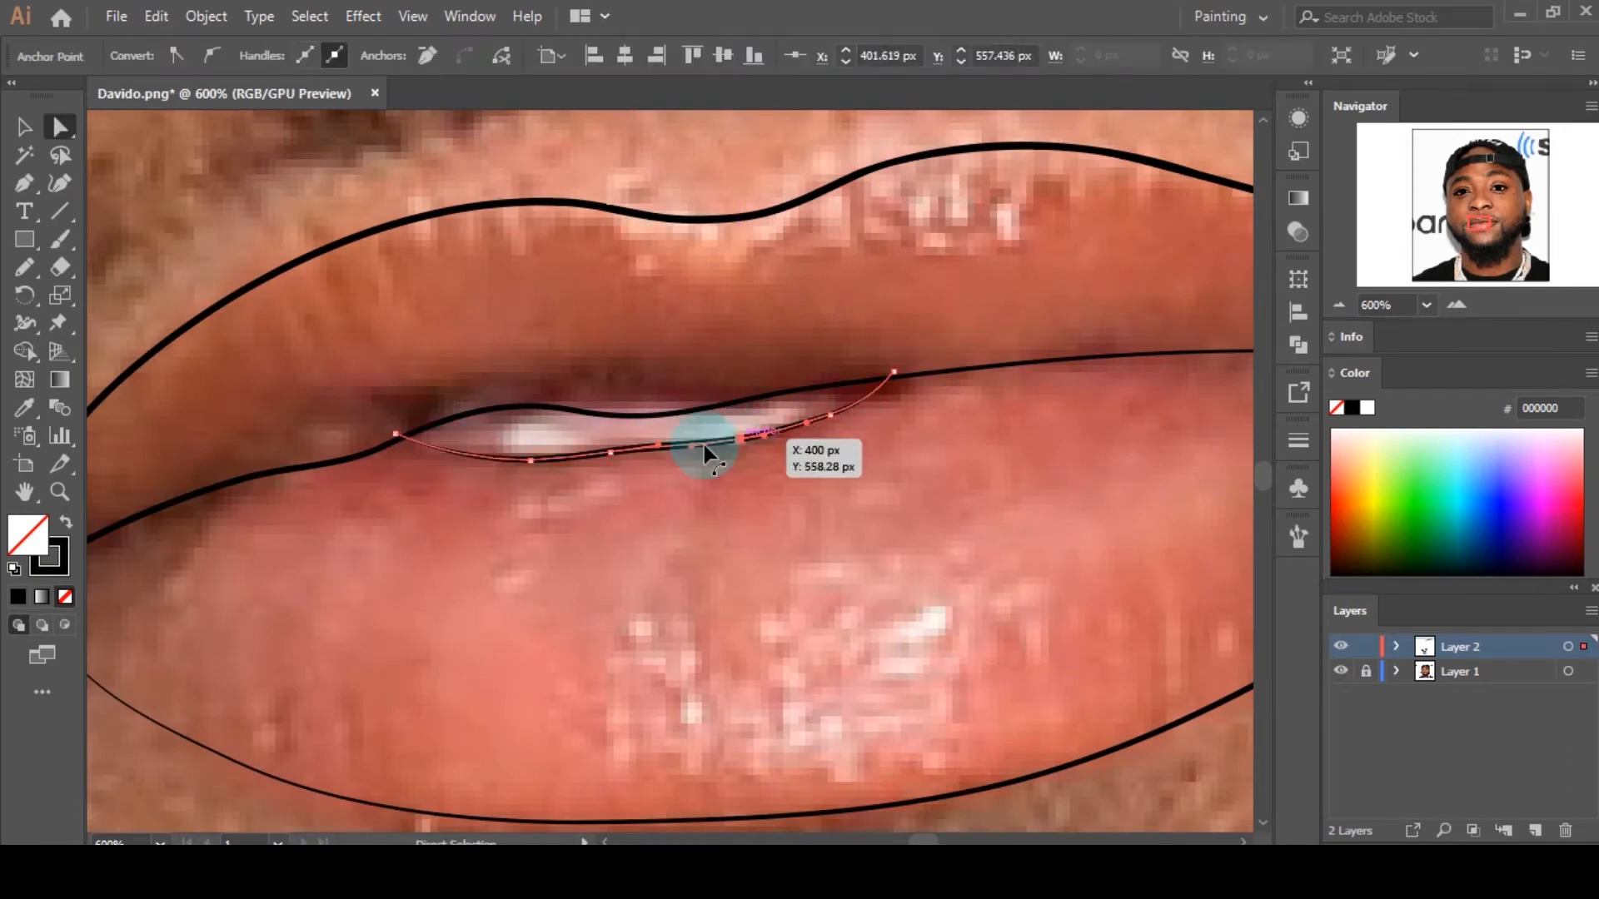
left_click_drag(398, 430, 395, 426)
left_click(835, 443)
Step: Check the traced lips on their own by toggling the photo layer's visibility off and on
scroll(833, 441, "down", 6)
left_click(1341, 671)
left_click(1341, 672)
Step: Shift the anchor on the upper lip's rise beside the central dip to smooth the outline
scroll(814, 460, "up", 8)
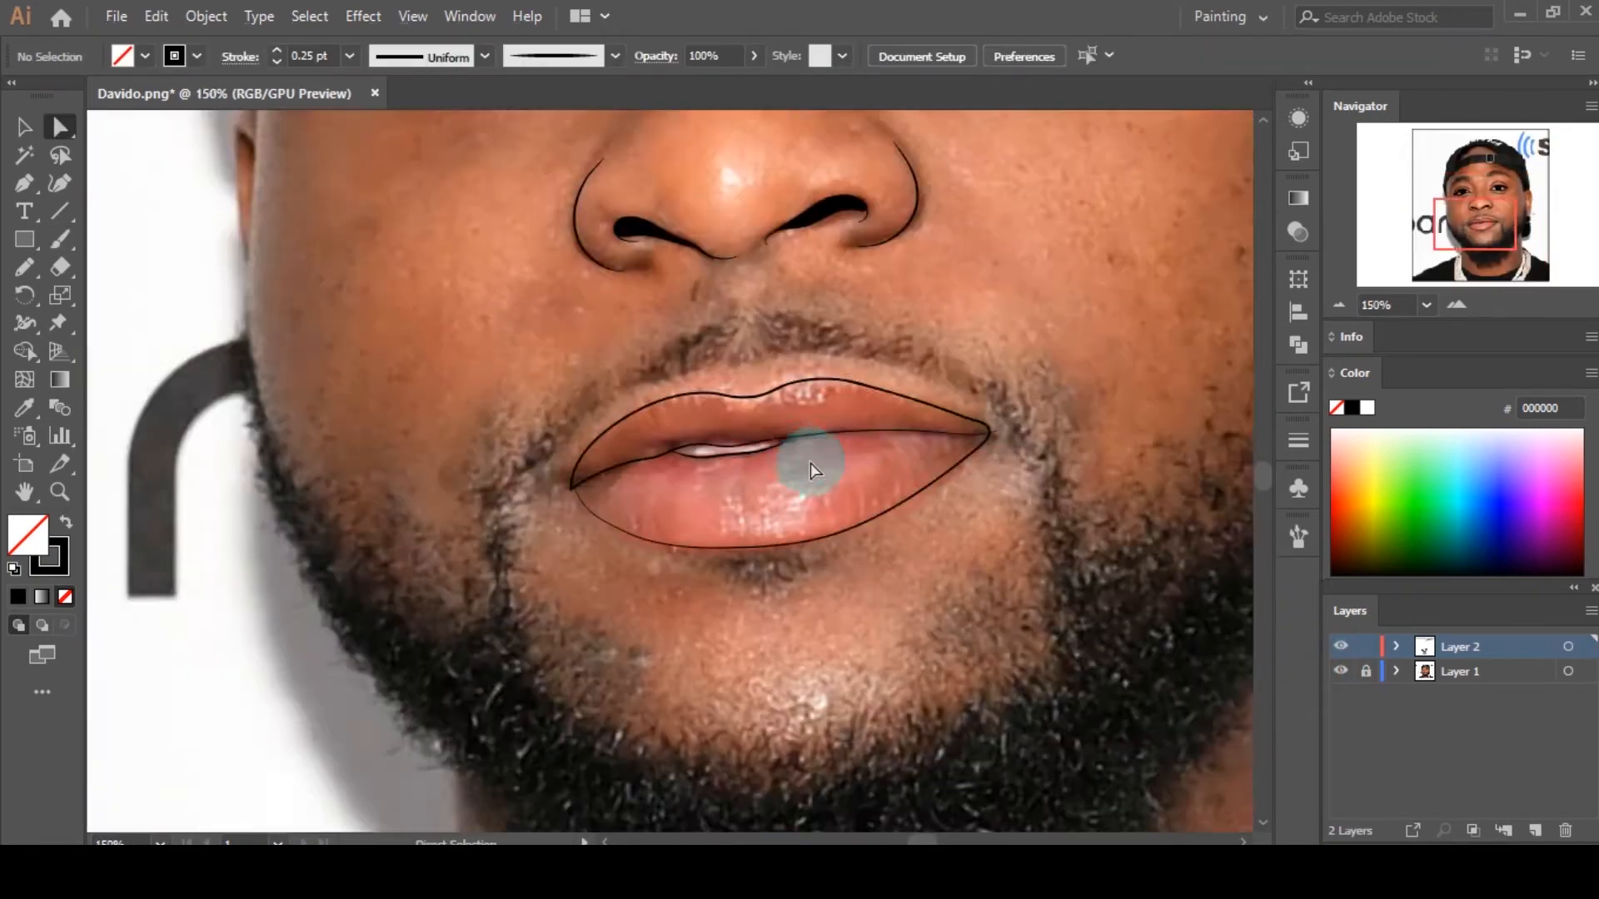
left_click(736, 480)
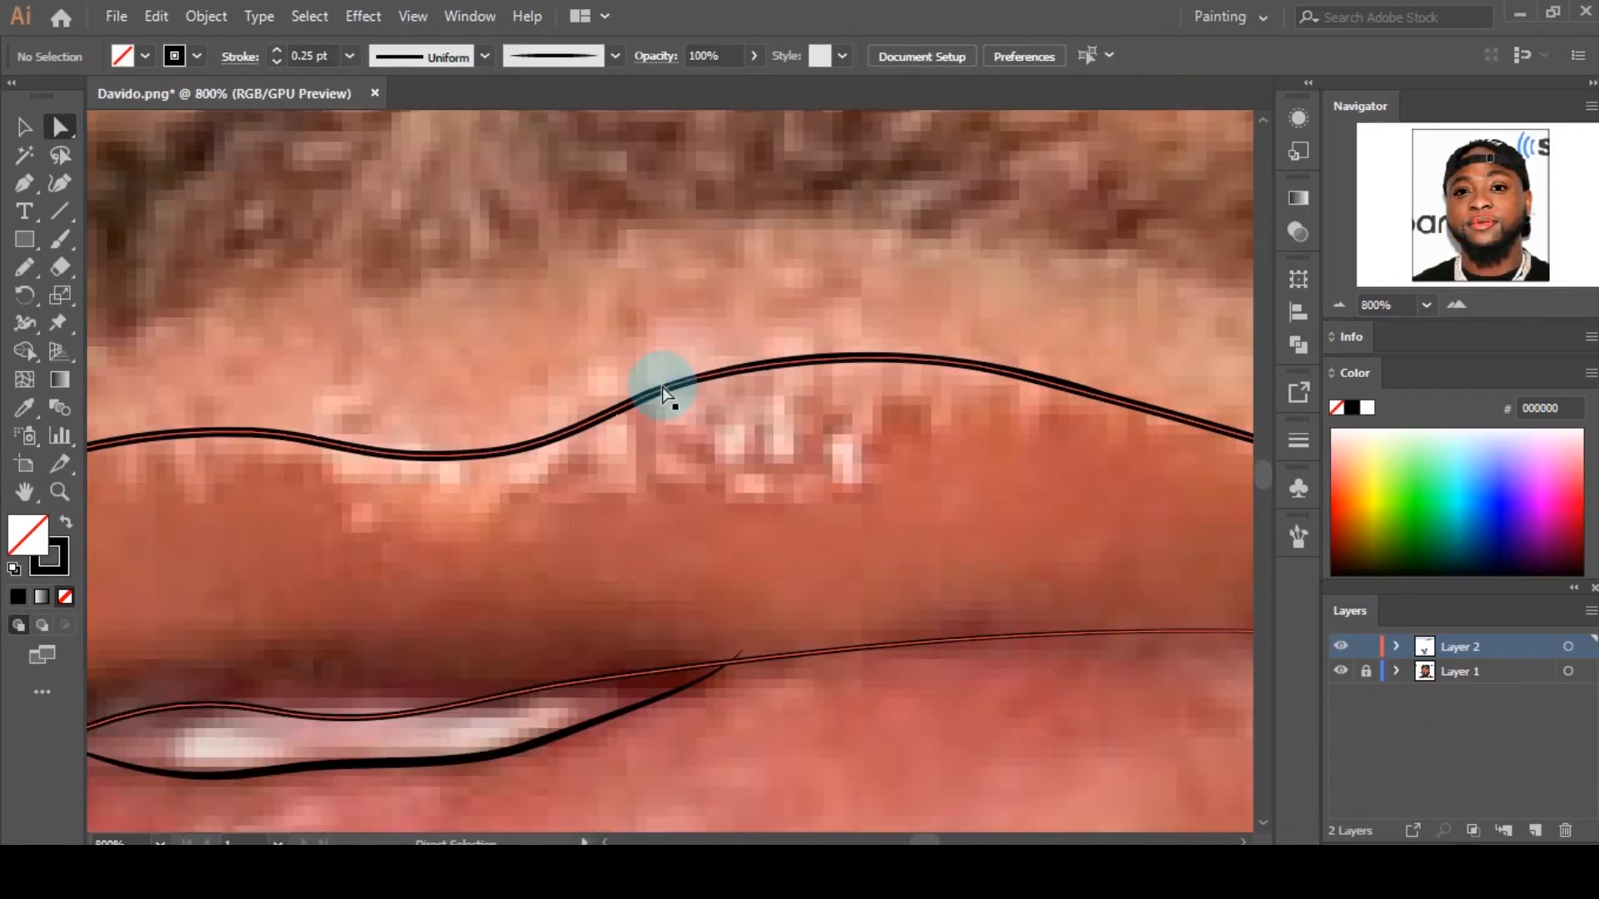
left_click_drag(667, 392, 685, 400)
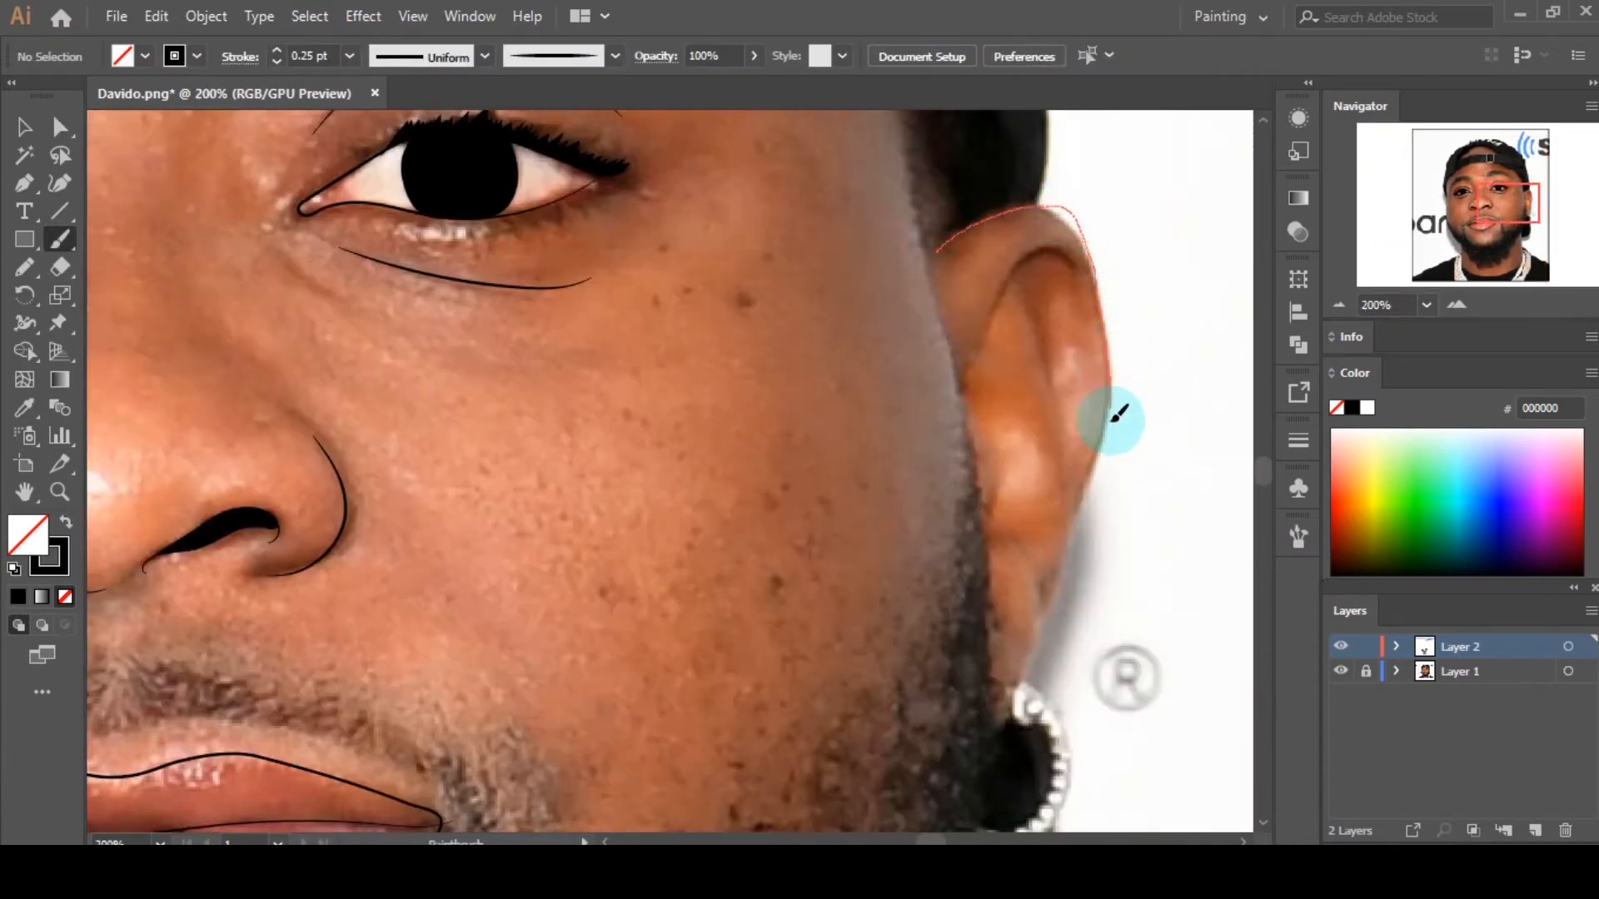
Step: Trace the outer rim of the ear on the photo's right with the tapered Paintbrush
left_click_drag(1118, 414, 1066, 530)
scroll(1083, 416, "down", 3)
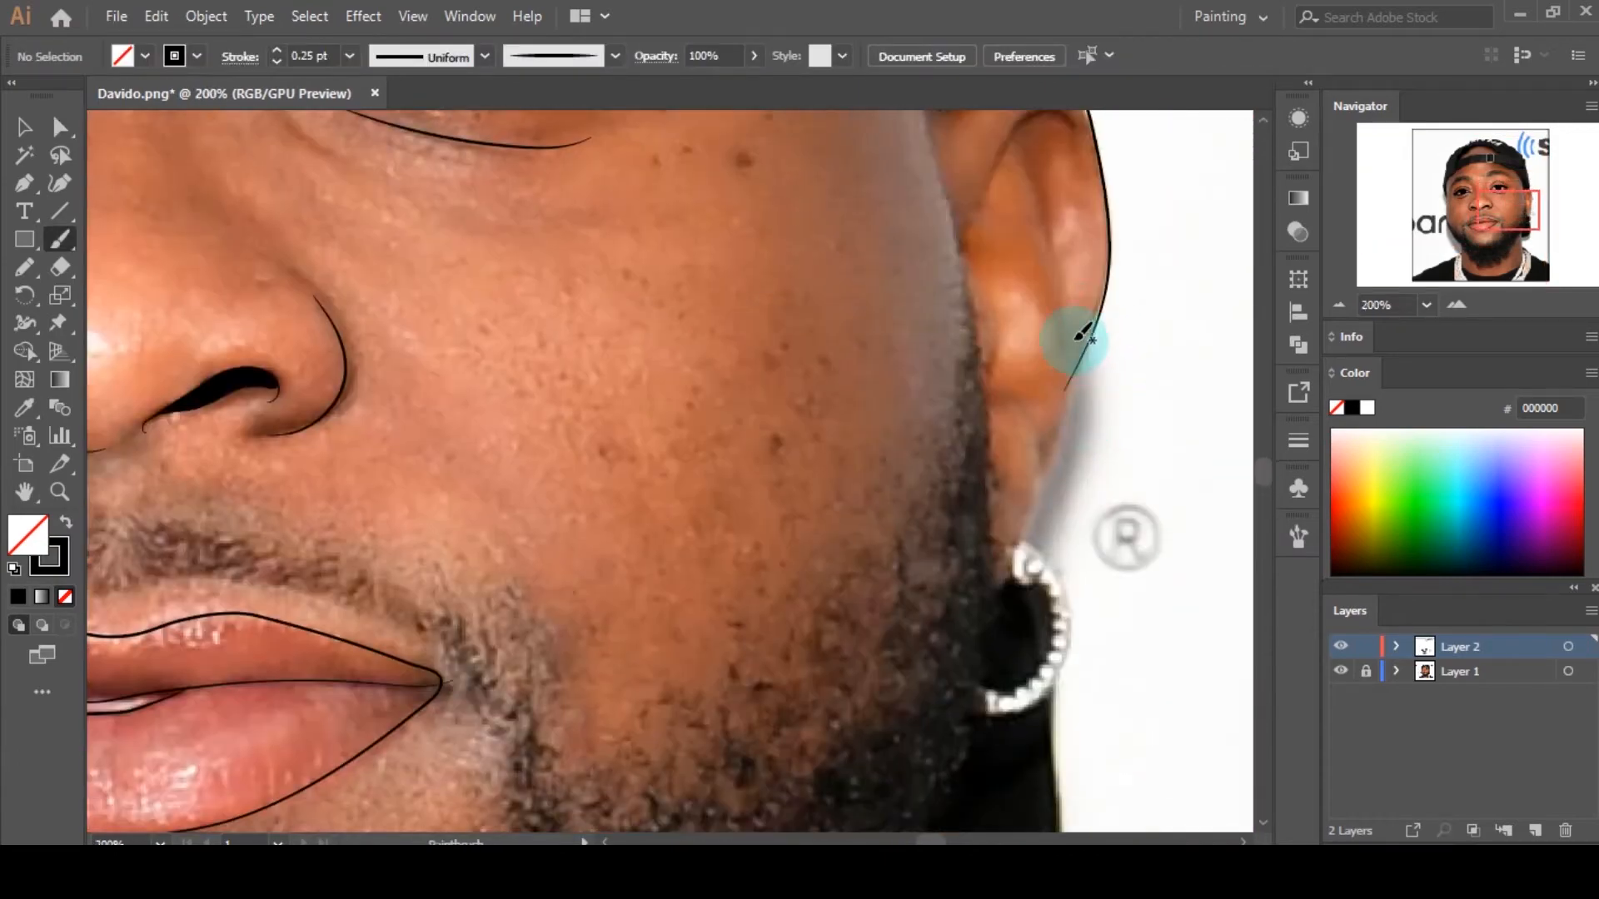
scroll(1079, 392, "up", 3)
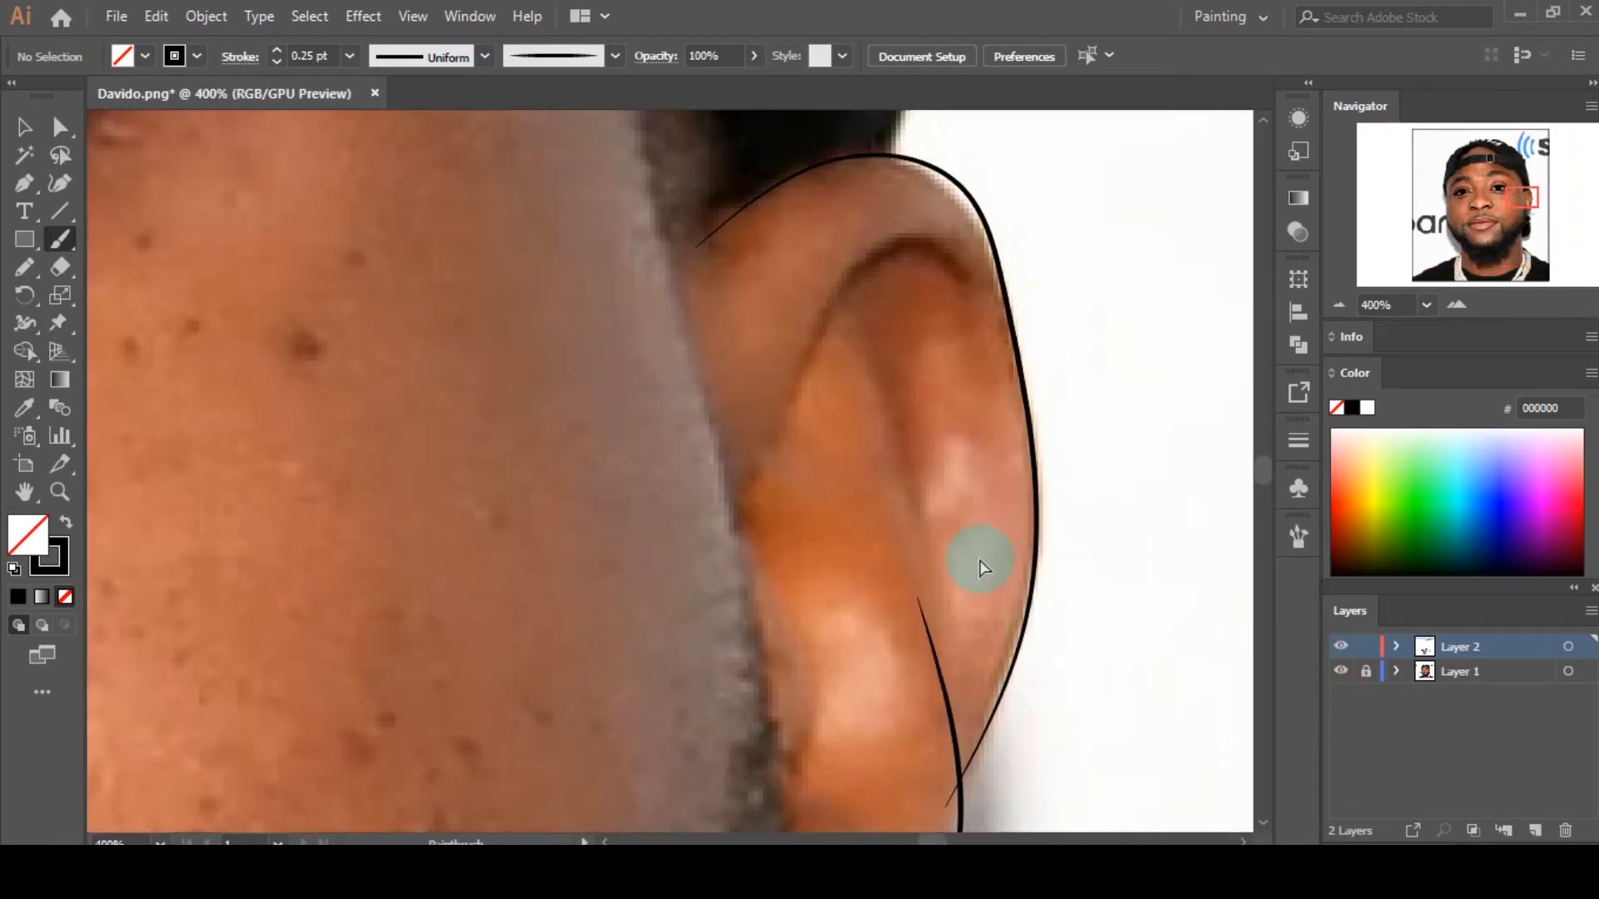
Step: Extend the upper end of the ear's inner curve up towards the top fold of the ear
key("a")
left_click_drag(920, 598, 860, 338)
left_click(30, 266)
left_click(863, 443, "ctrl")
Step: Paint the inner fold line along the rim inside the ear on the photo's right
key("b")
left_click_drag(743, 513, 802, 360)
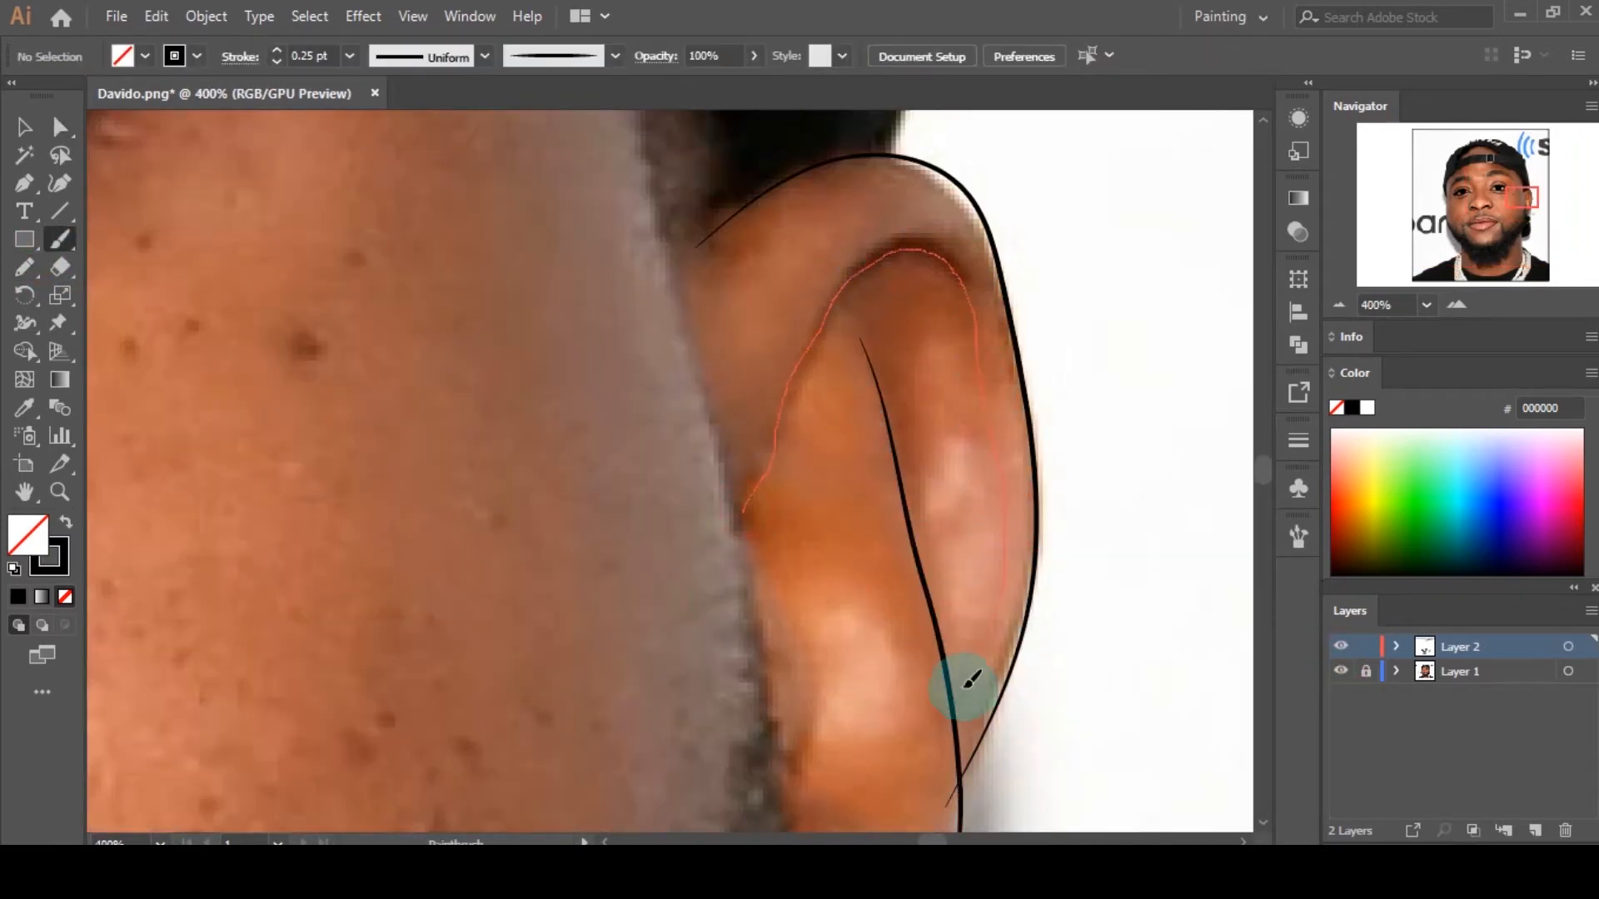
left_click_drag(966, 687, 964, 692)
scroll(832, 467, "up", 2)
key("a")
left_click(722, 352)
Step: Move the lower end of the ear curve so it overlaps the earlobe line on the photo's right
scroll(832, 393, "down", 5)
scroll(901, 538, "up", 2)
key("v")
left_click(891, 538)
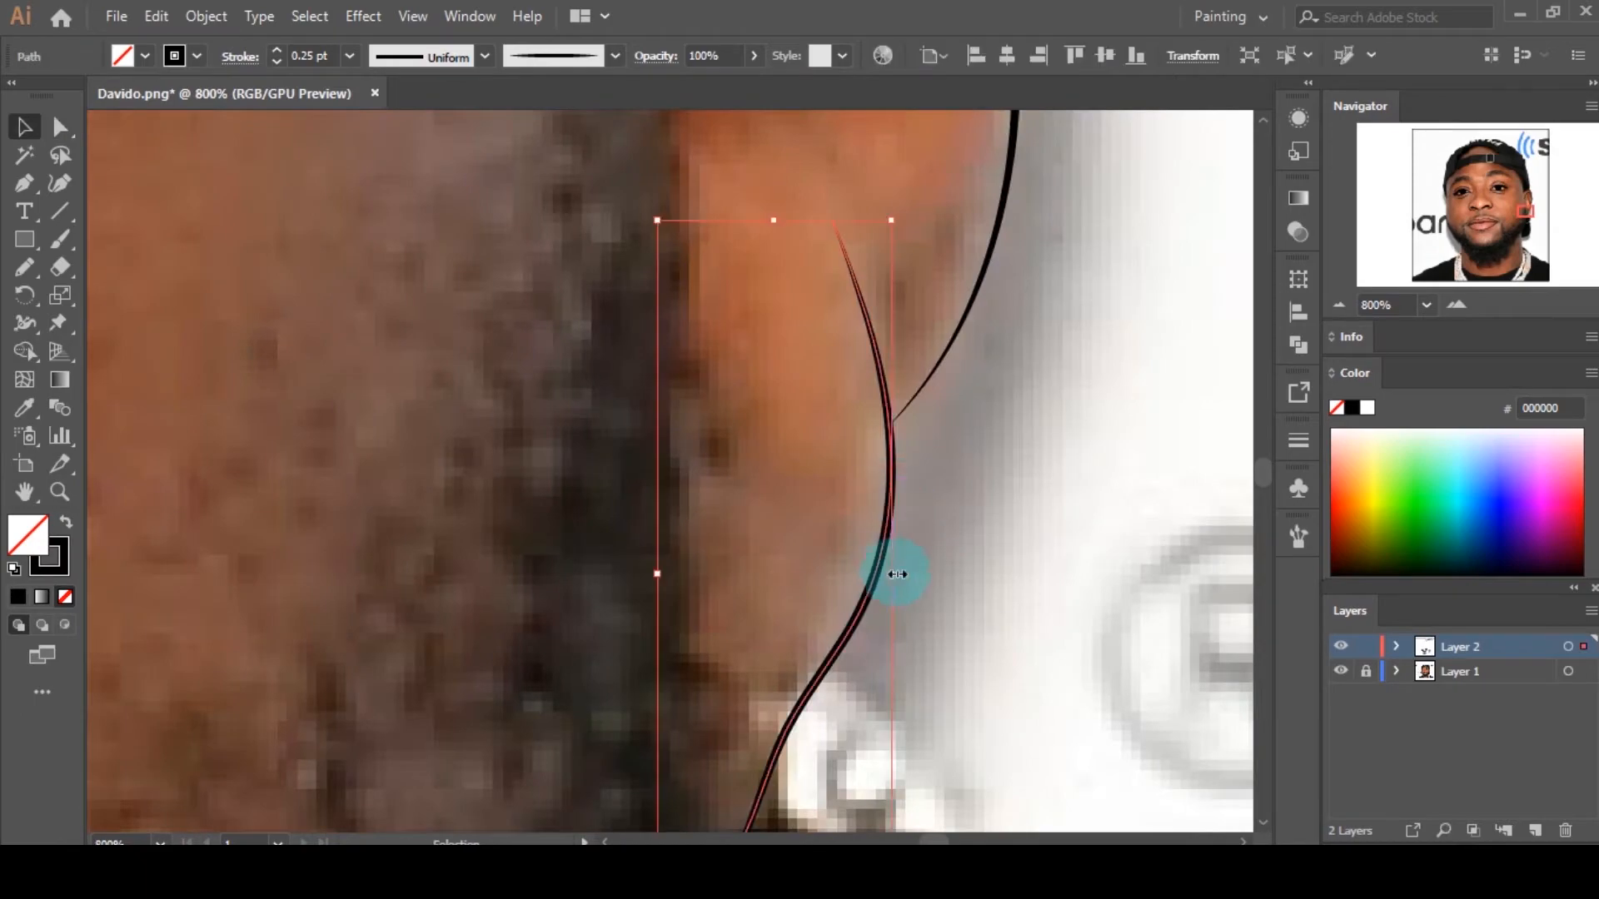
key("a")
left_click(906, 409)
left_click_drag(893, 421, 868, 463)
left_click(921, 471)
scroll(901, 458, "down", 2)
scroll(878, 440, "up", 4)
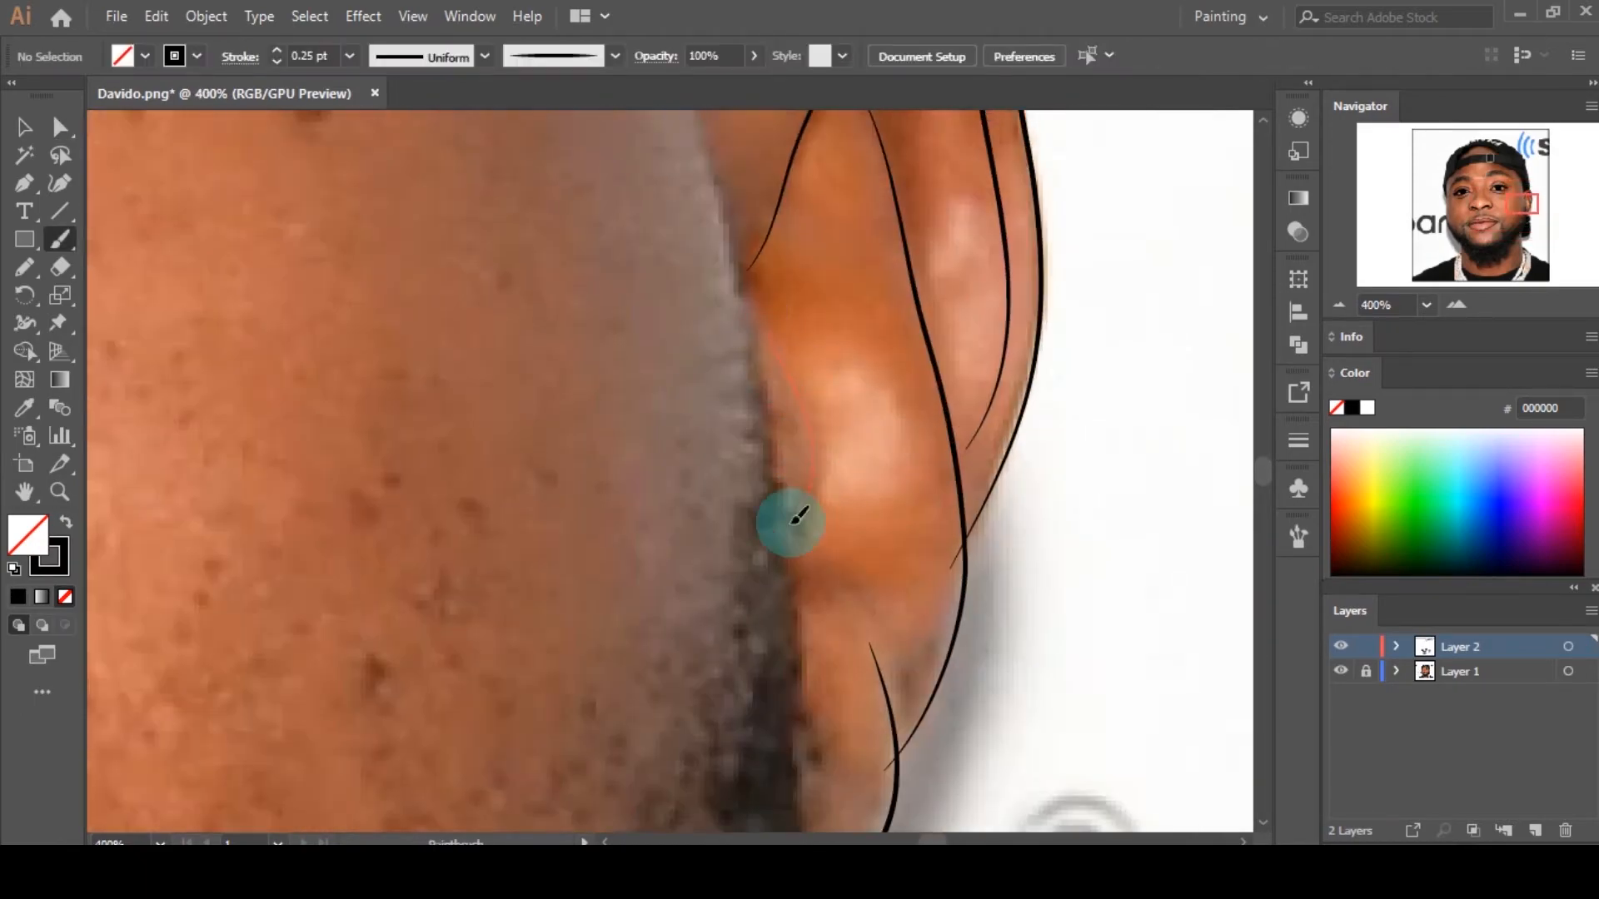
Step: Outline the black cloth hanging below the ear on the photo's right and adjust the line's upper end at the earring
scroll(933, 430, "down", 7)
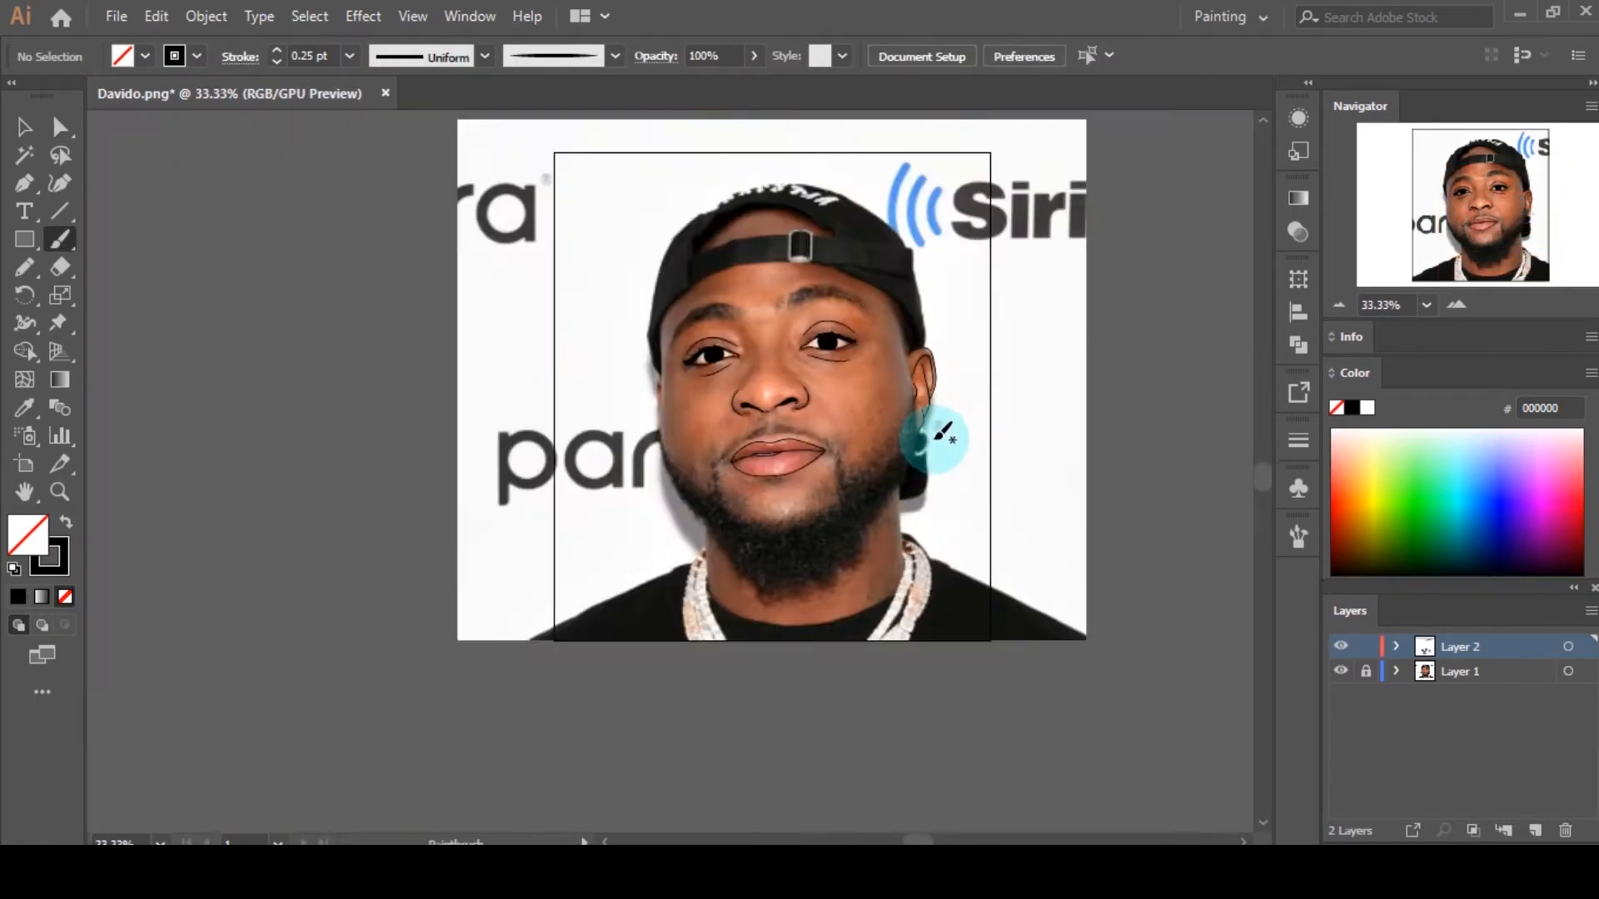
scroll(941, 433, "up", 5)
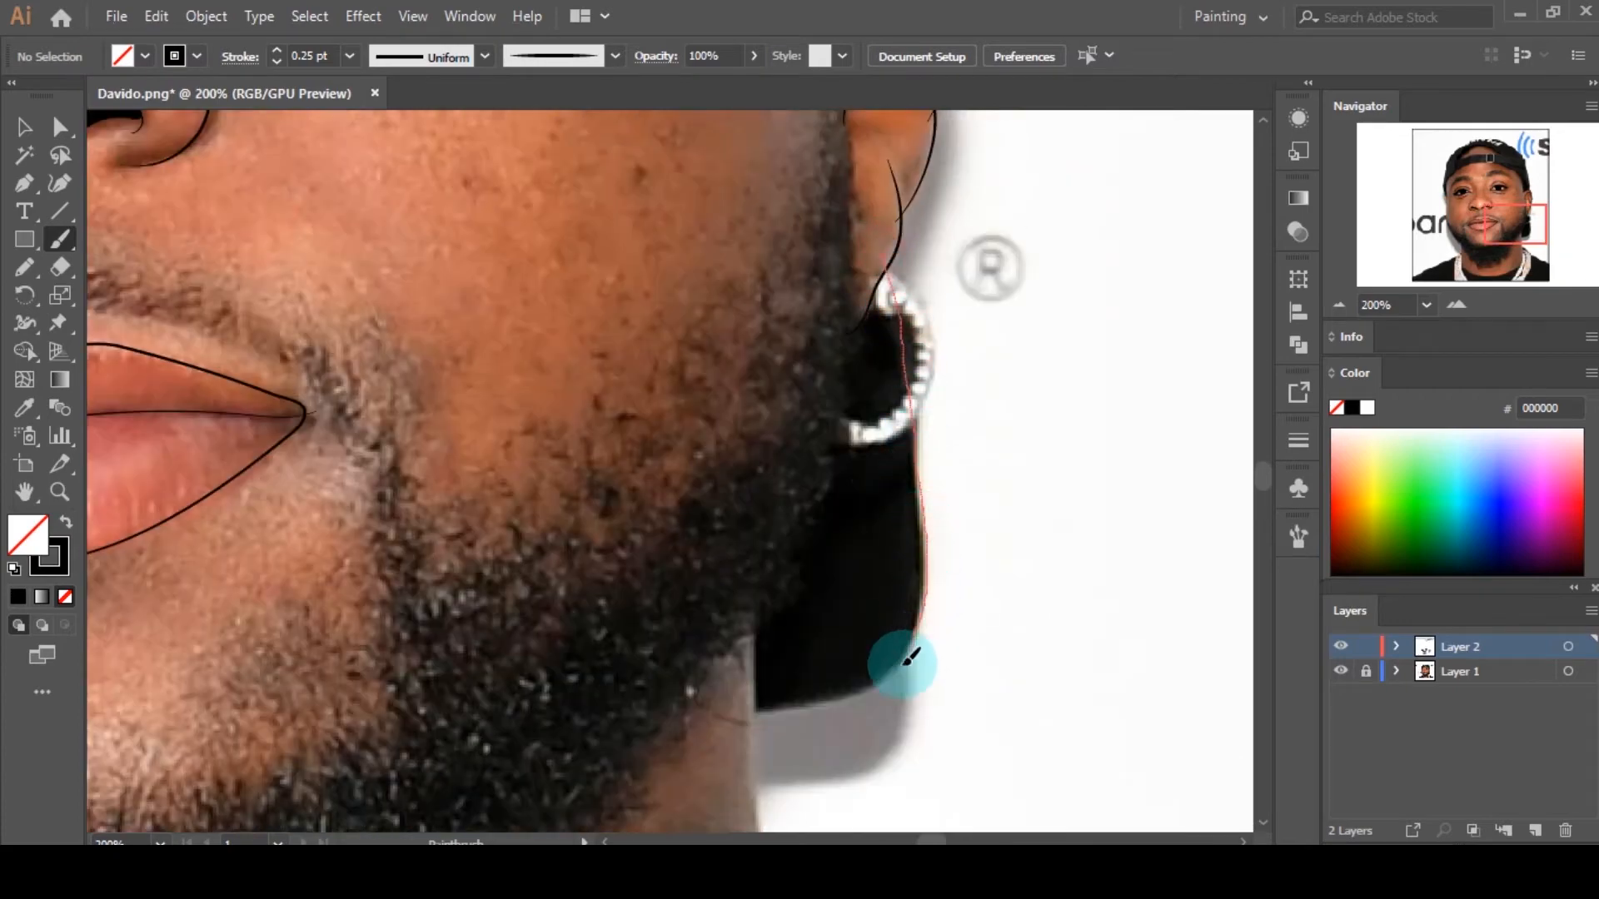
left_click_drag(740, 718, 728, 716)
scroll(891, 290, "up", 3)
scroll(914, 337, "up", 1)
key("a")
left_click(846, 348)
left_click_drag(825, 268, 837, 333)
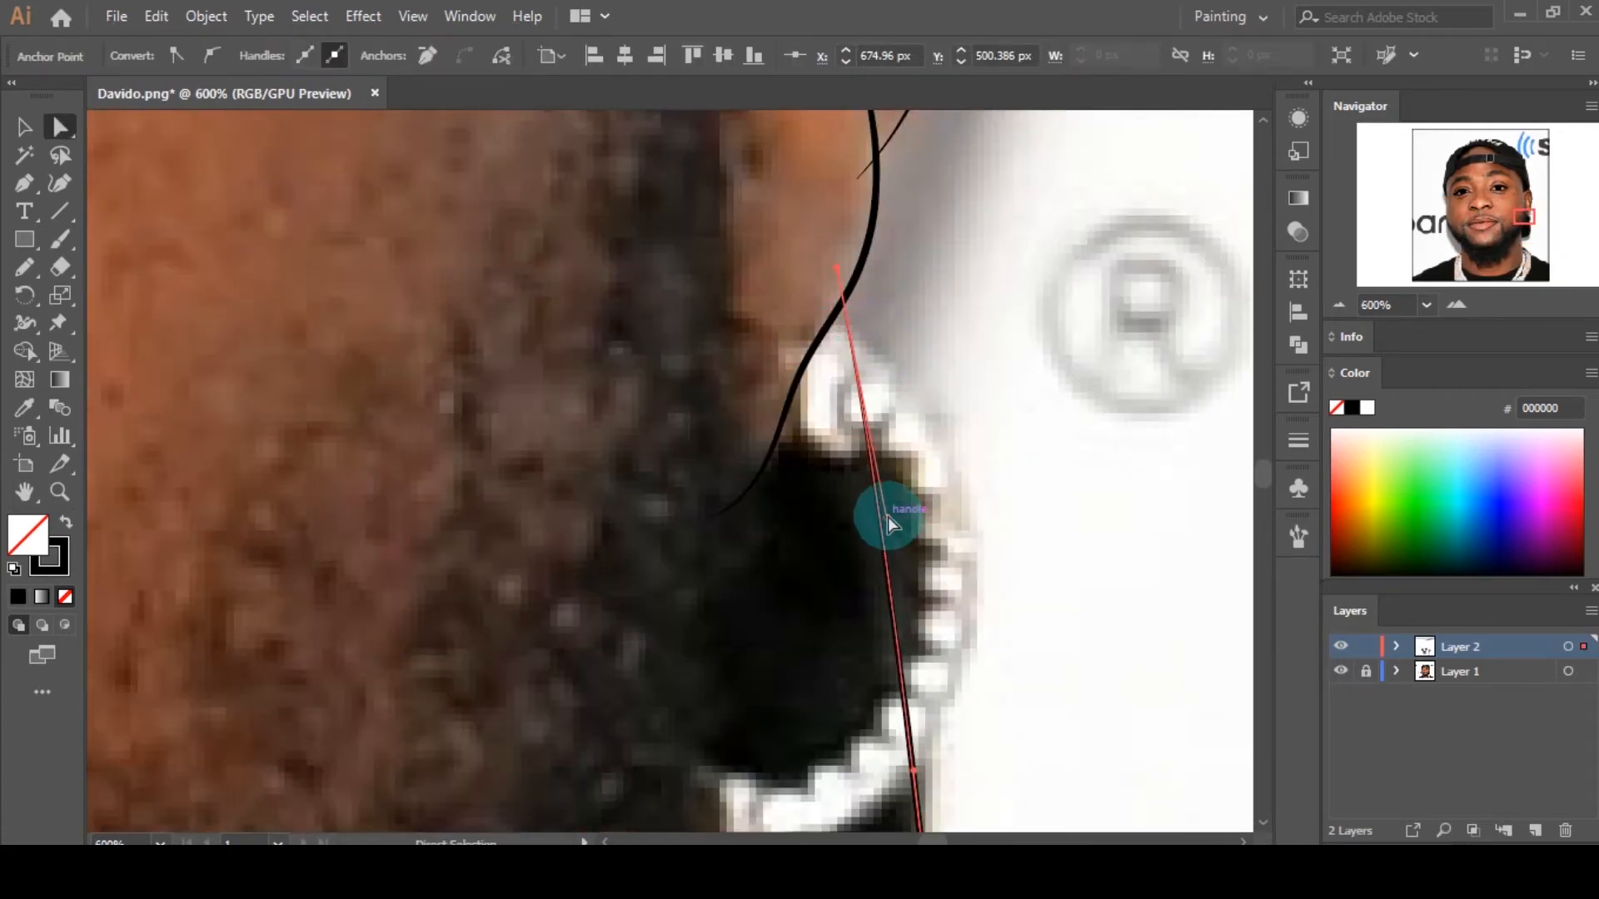
scroll(888, 516, "down", 5)
scroll(841, 717, "up", 4)
left_click(934, 505)
Step: Trace the outer edge and the inner fold of the ear on the photo's left with the Paintbrush
scroll(956, 423, "down", 7)
scroll(642, 322, "up", 7)
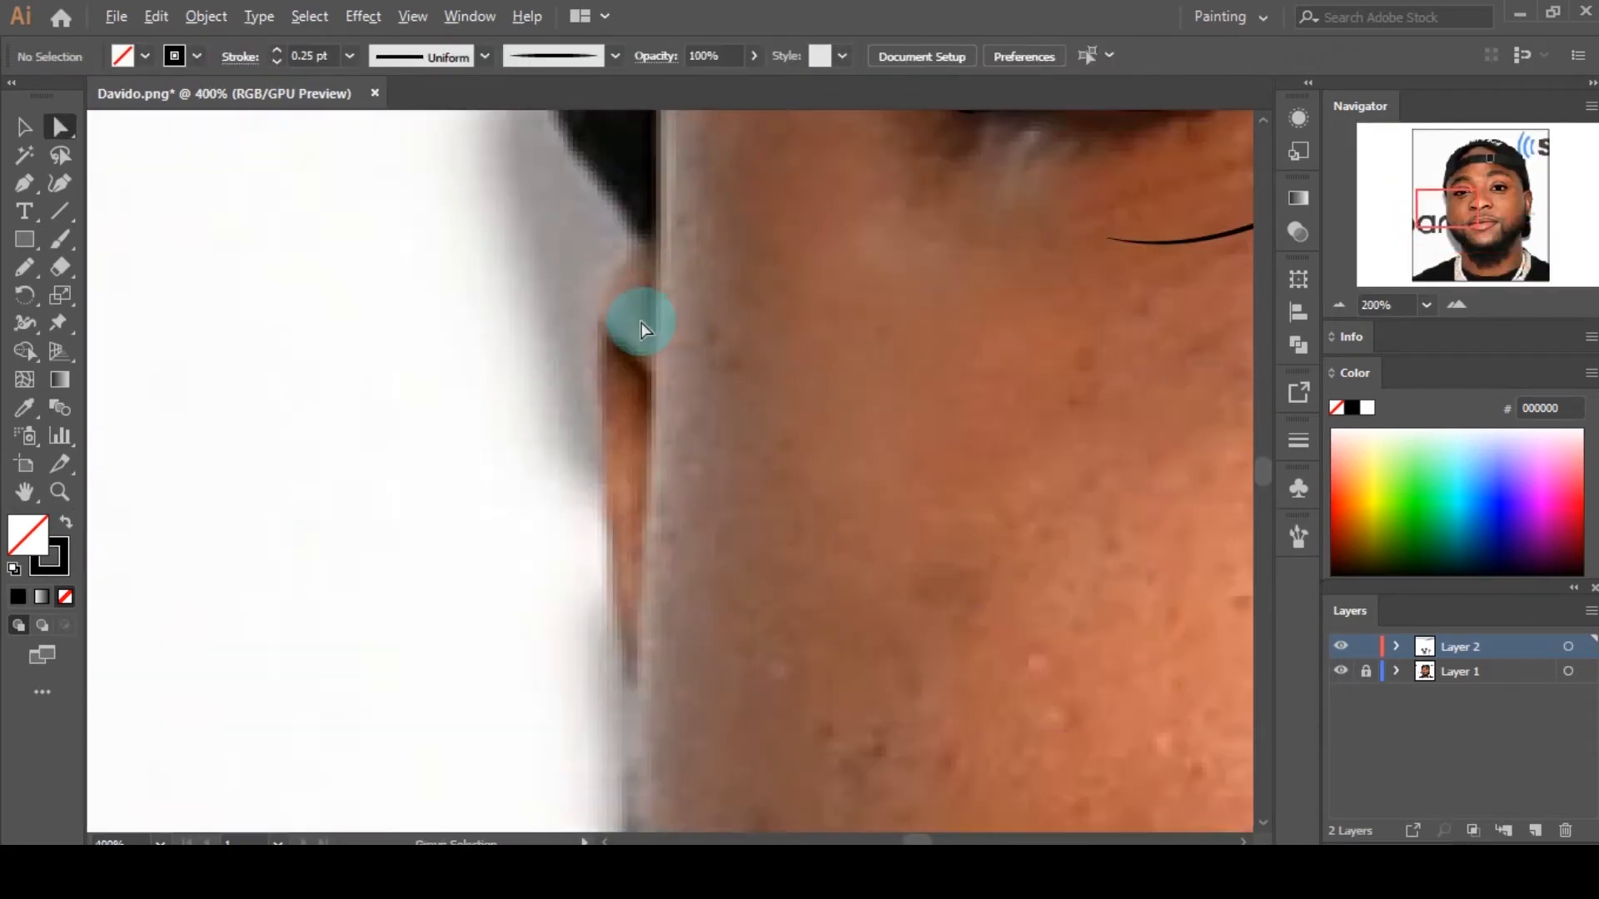
left_click_drag(604, 414, 646, 739)
scroll(711, 314, "up", 2)
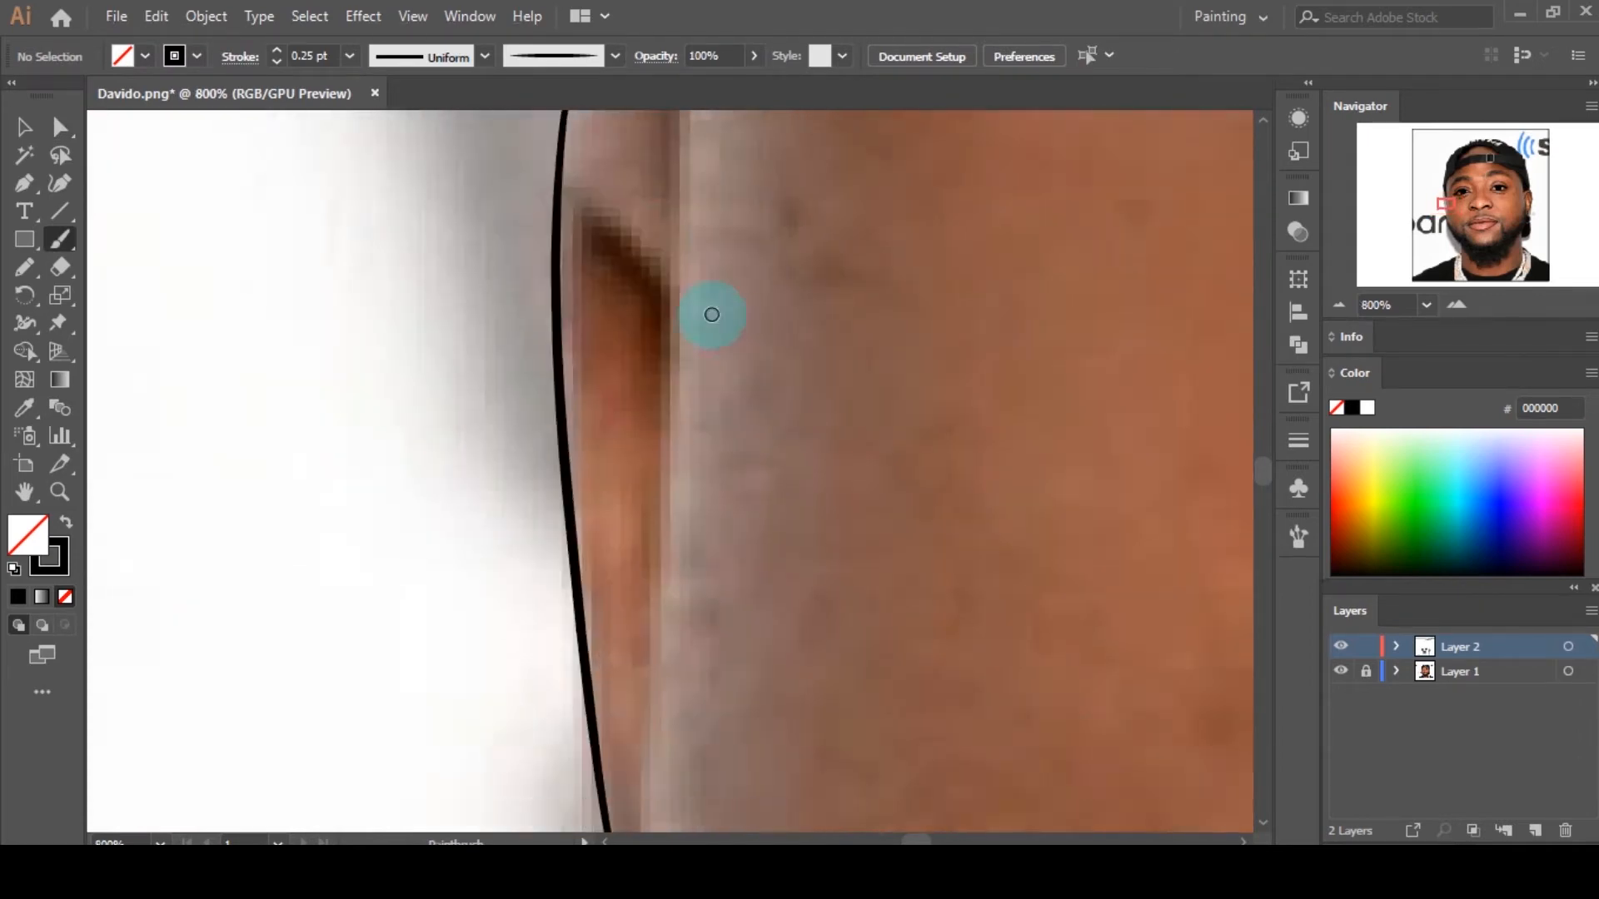
left_click_drag(617, 270, 626, 307)
Step: Nudge the inner fold line of the ear on the photo's left slightly upward
scroll(630, 301, "down", 7)
scroll(630, 287, "up", 8)
key("v")
left_click_drag(672, 521, 670, 500)
key("b")
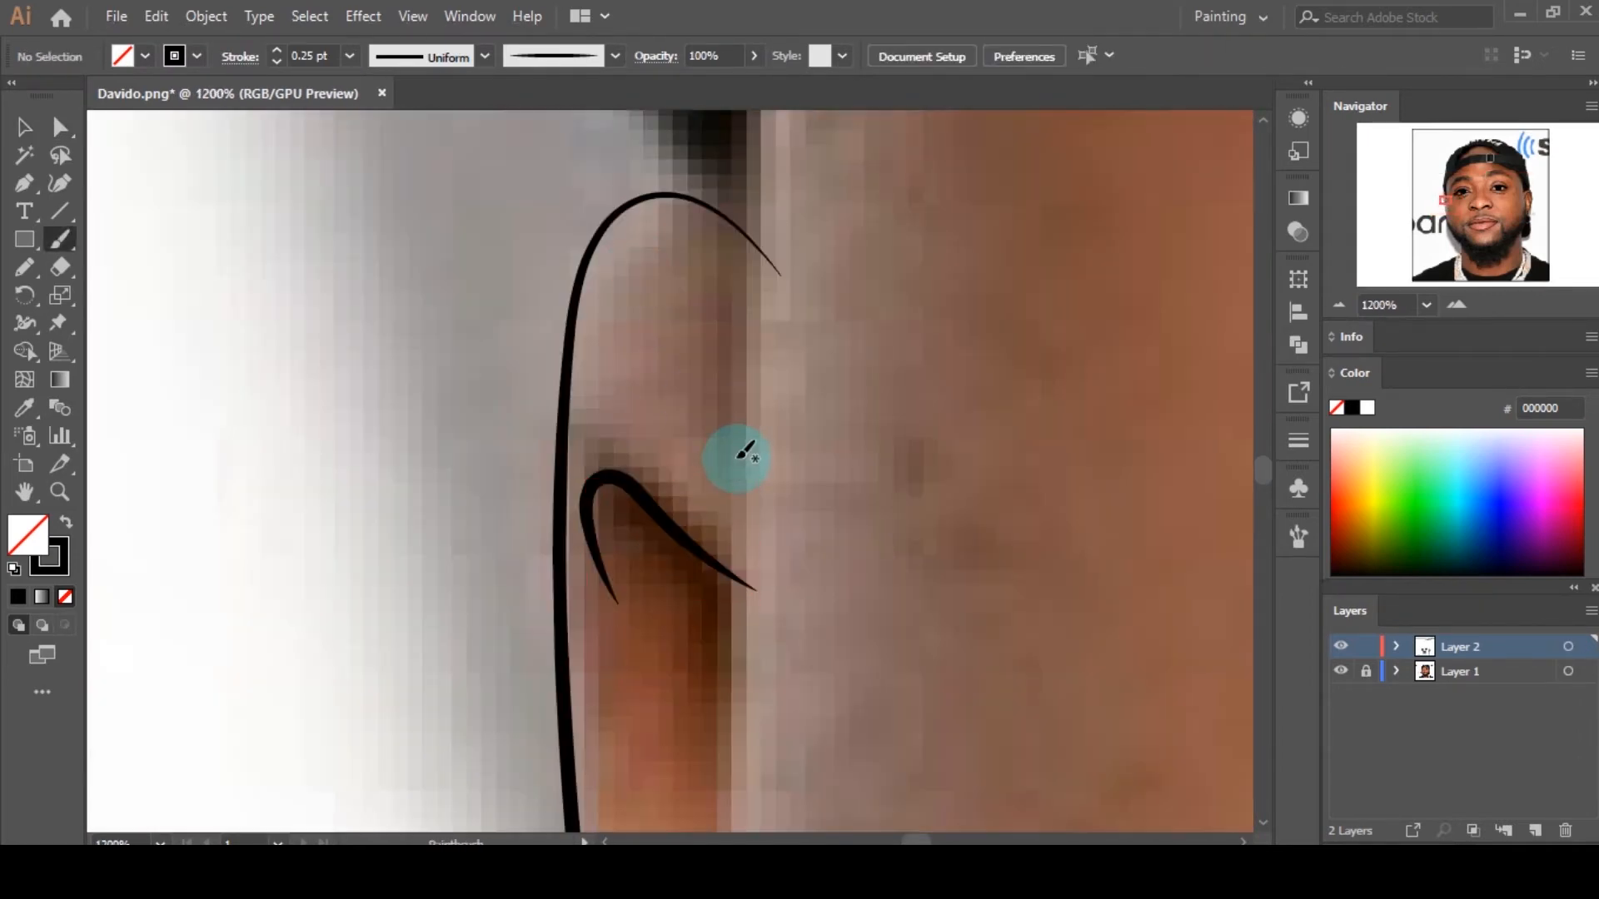
Step: Trace the side of the face beside the ear on the photo's right and shift the line's lower end inward
scroll(623, 383, "down", 9)
scroll(946, 354, "up", 3)
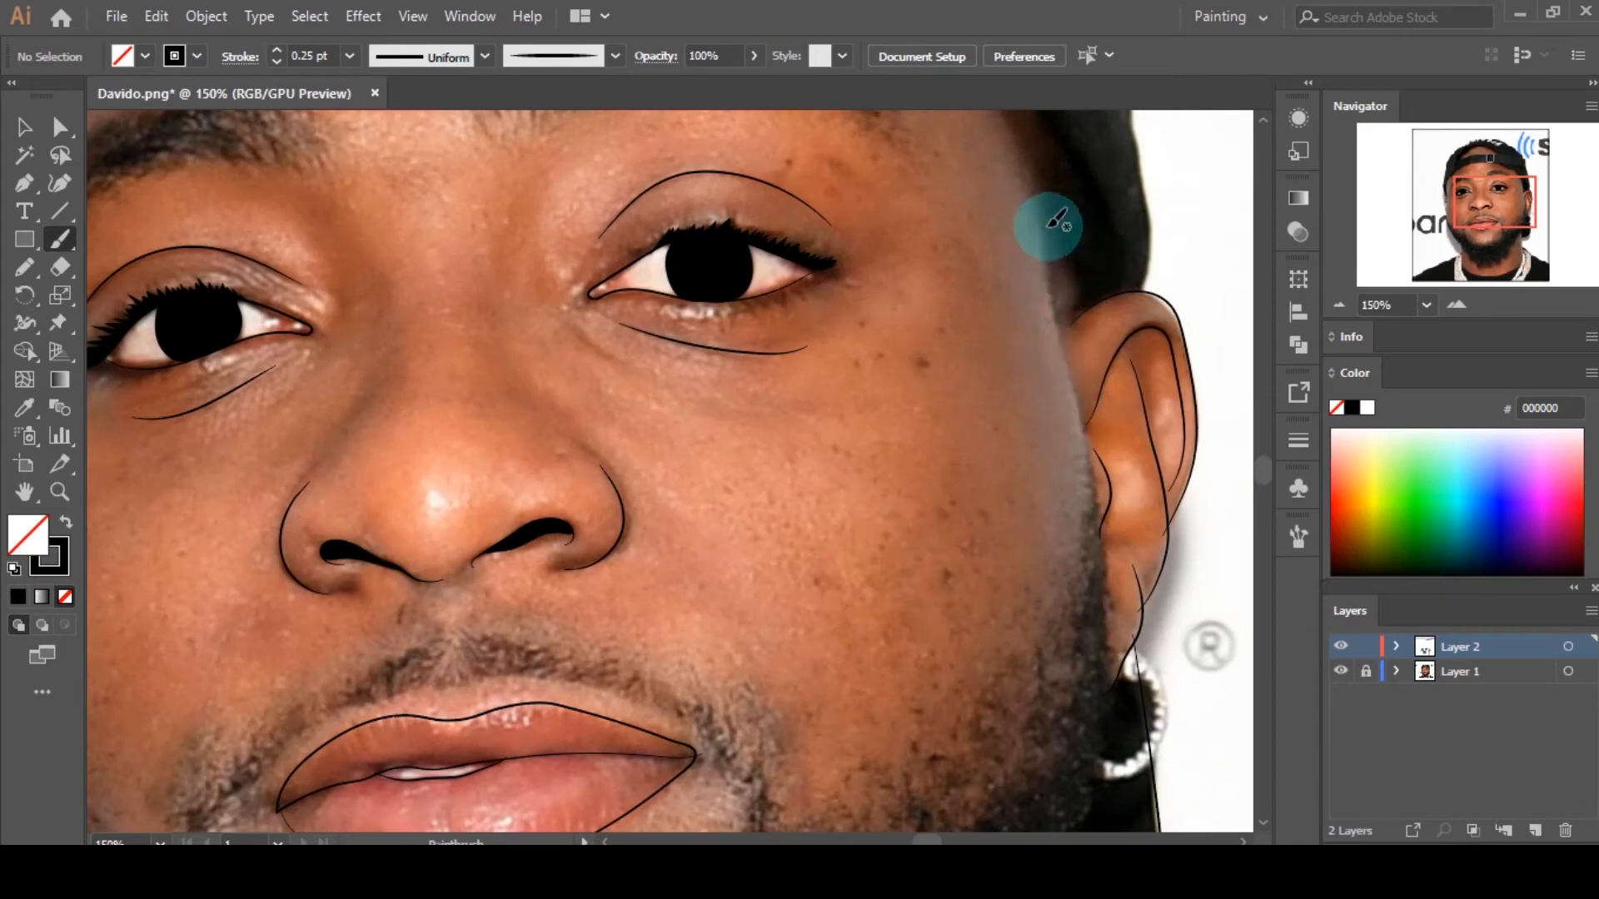
left_click_drag(1099, 520, 1085, 815)
scroll(1113, 760, "up", 2)
scroll(1083, 583, "down", 10)
key("a")
left_click(1025, 507)
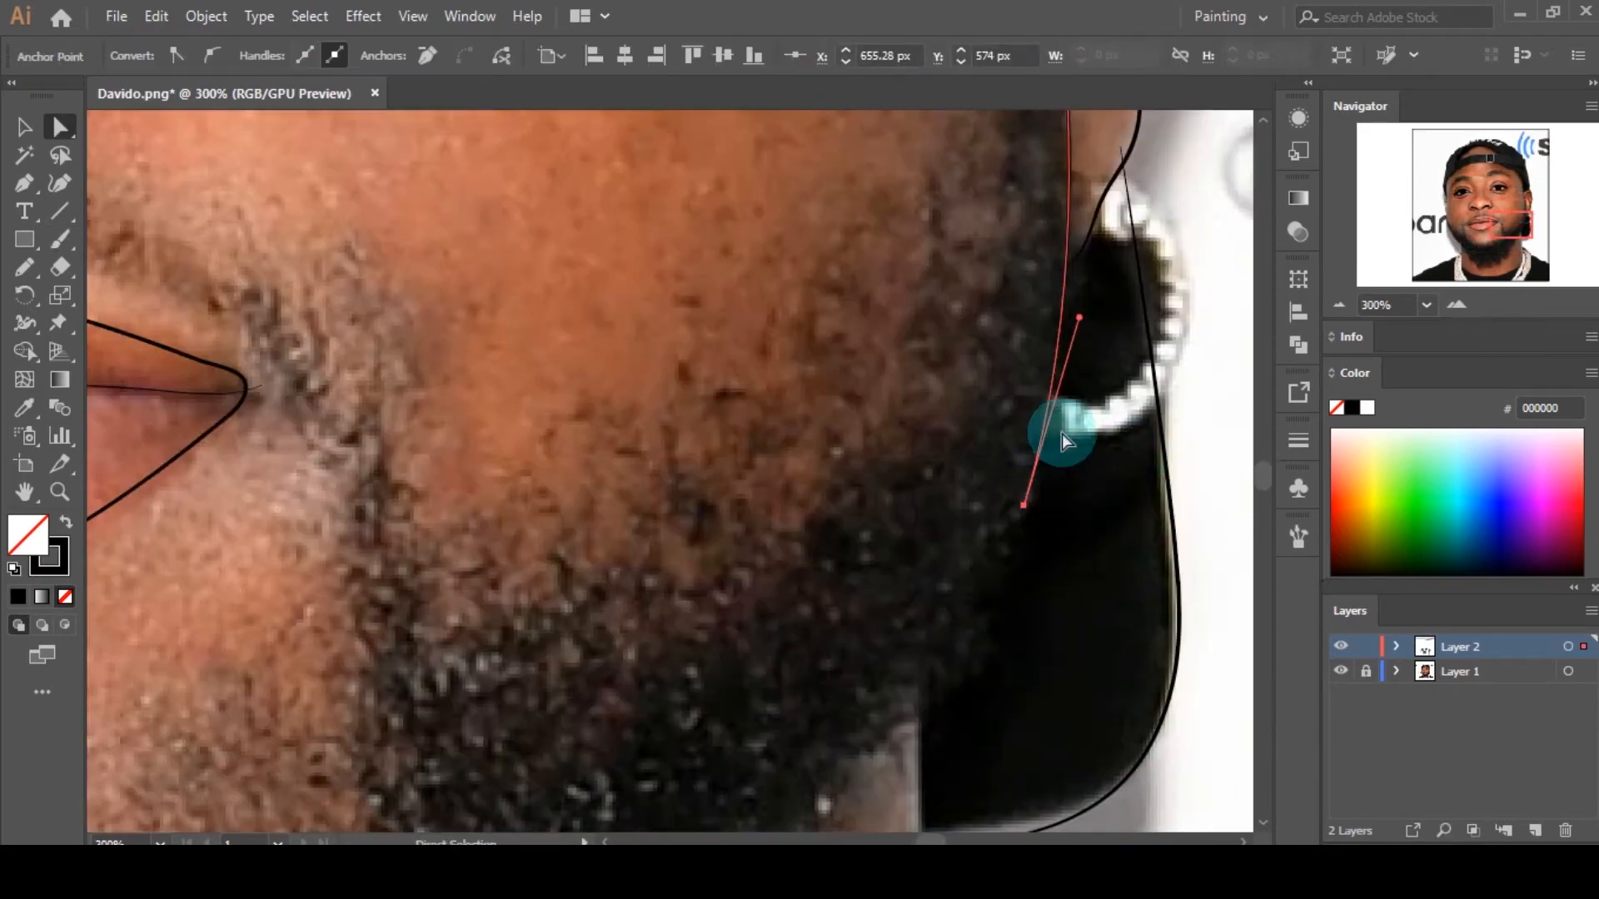
scroll(1062, 433, "up", 1)
key("Left")
key("Left")
key("Left")
key("Left")
key("Left")
left_click(988, 410)
scroll(1037, 524, "down", 5)
scroll(644, 408, "up", 3)
Step: Trace the side of the face from cap to beard on the photo's left and adjust the line's upper end
key("b")
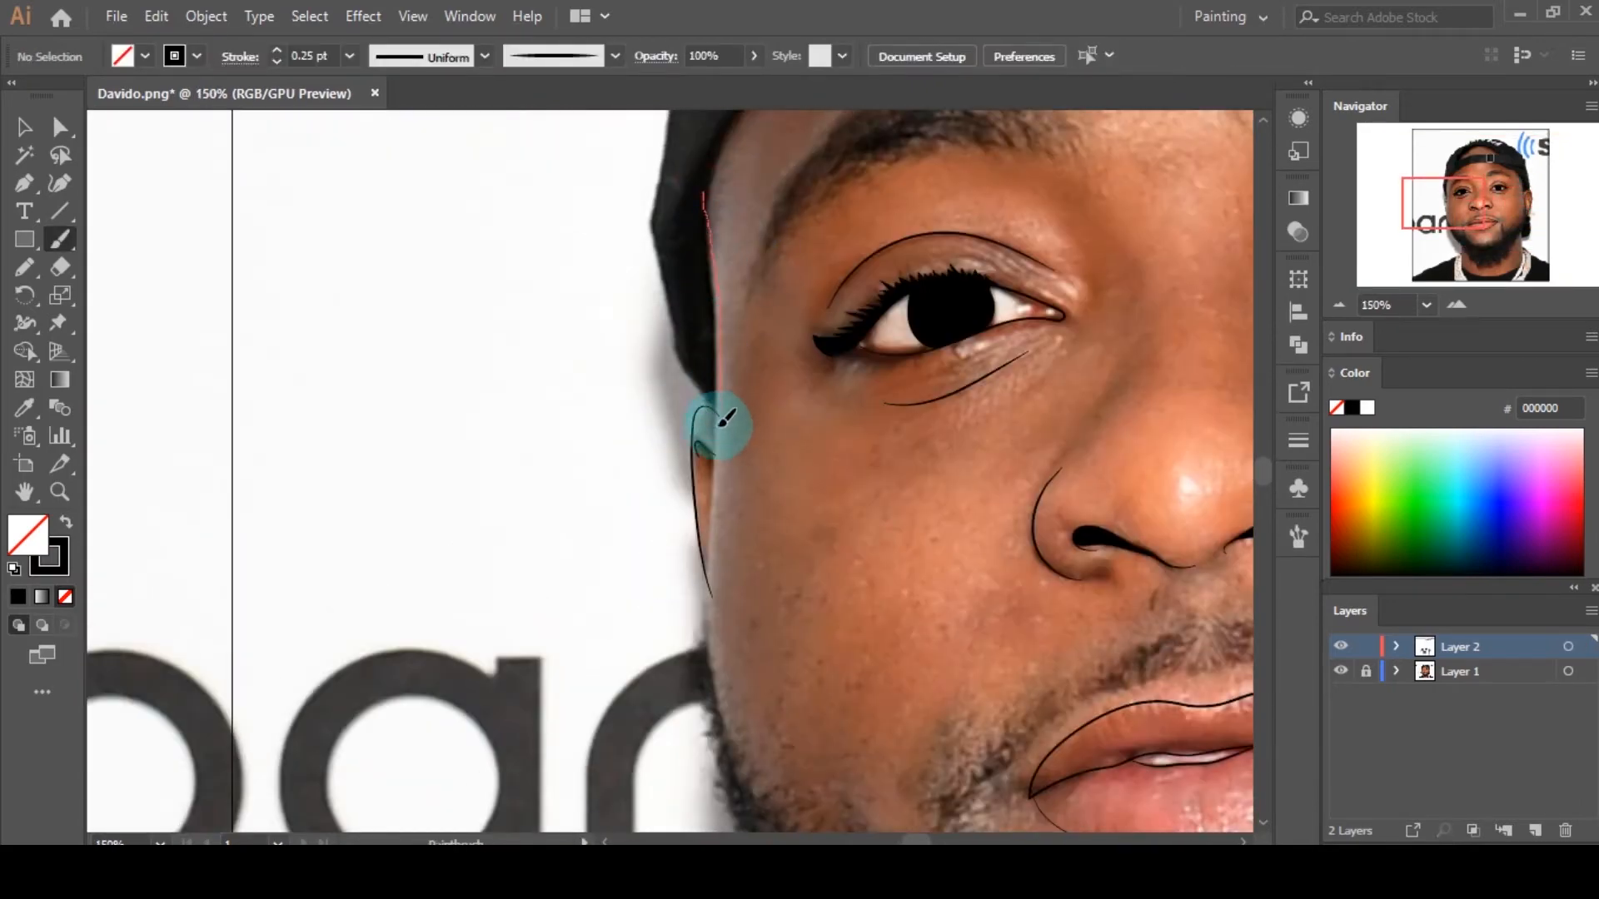
left_click_drag(724, 766, 727, 771)
key("a")
scroll(833, 633, "up", 4)
scroll(745, 502, "down", 1)
scroll(759, 443, "up", 2)
left_click(698, 509)
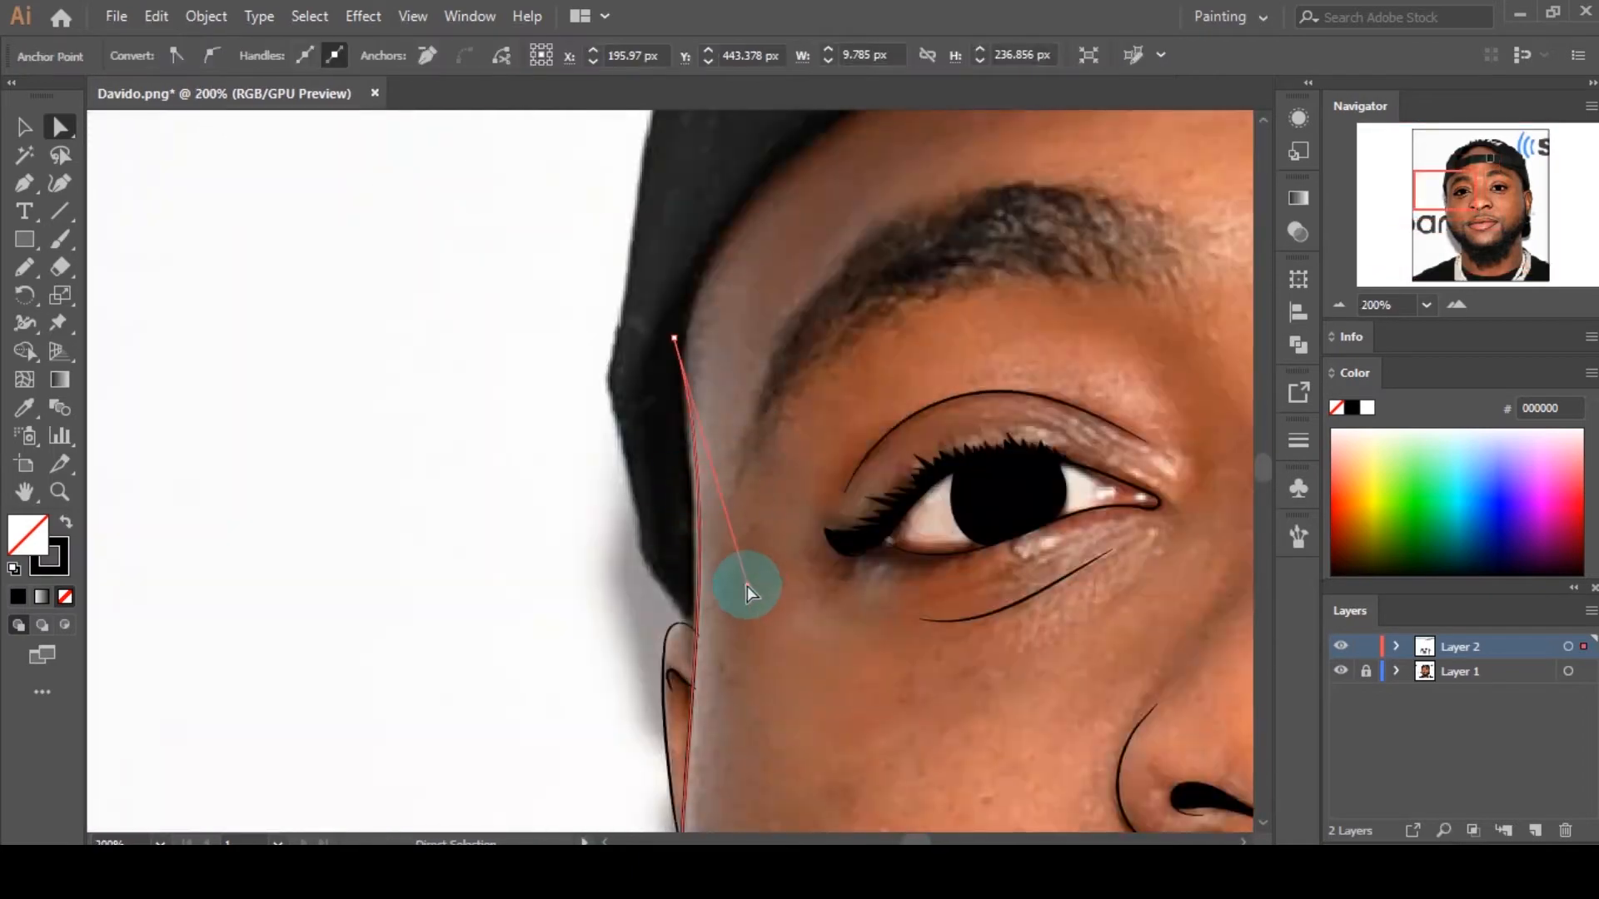
scroll(820, 616, "down", 5)
left_click(831, 617)
Step: Set the brush stroke to 0.5 pt and paint overlapping hair strokes along the eyebrow on the photo's right
scroll(831, 617, "down", 3)
scroll(851, 493, "up", 1)
left_click(277, 50)
scroll(698, 308, "up", 3)
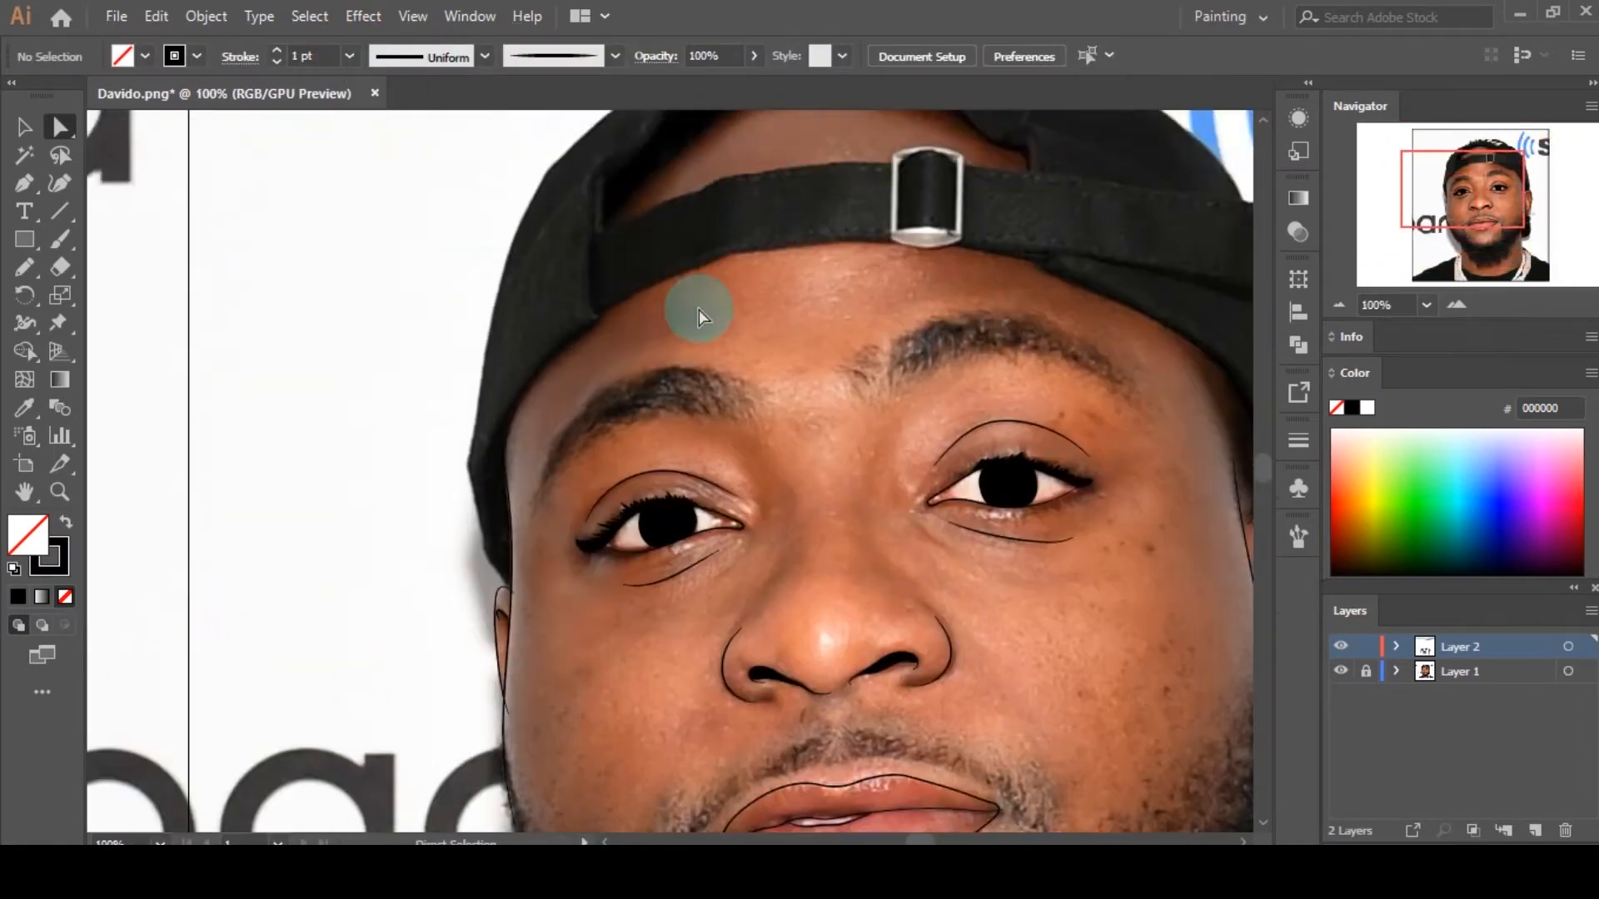
scroll(1103, 316, "up", 2)
key("b")
left_click_drag(1124, 421, 1021, 400)
scroll(1076, 392, "up", 1)
left_click_drag(1169, 443, 1100, 427)
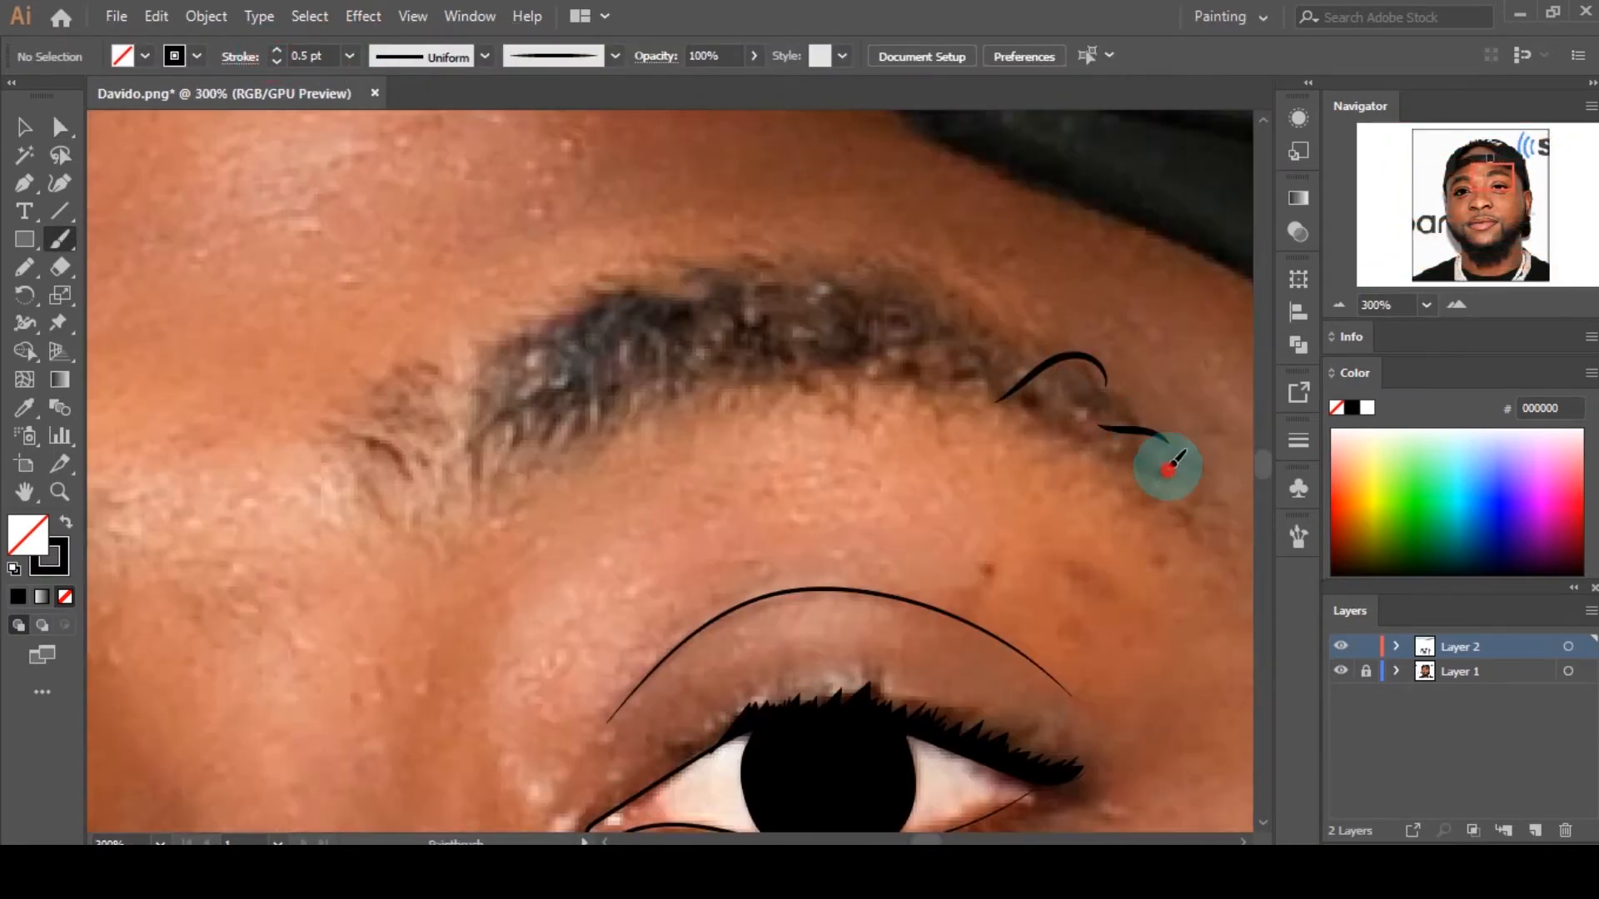
left_click_drag(1169, 470, 1124, 460)
left_click_drag(1098, 389, 1010, 408)
left_click_drag(808, 270, 700, 344)
left_click_drag(667, 290, 577, 384)
left_click_drag(533, 336, 482, 451)
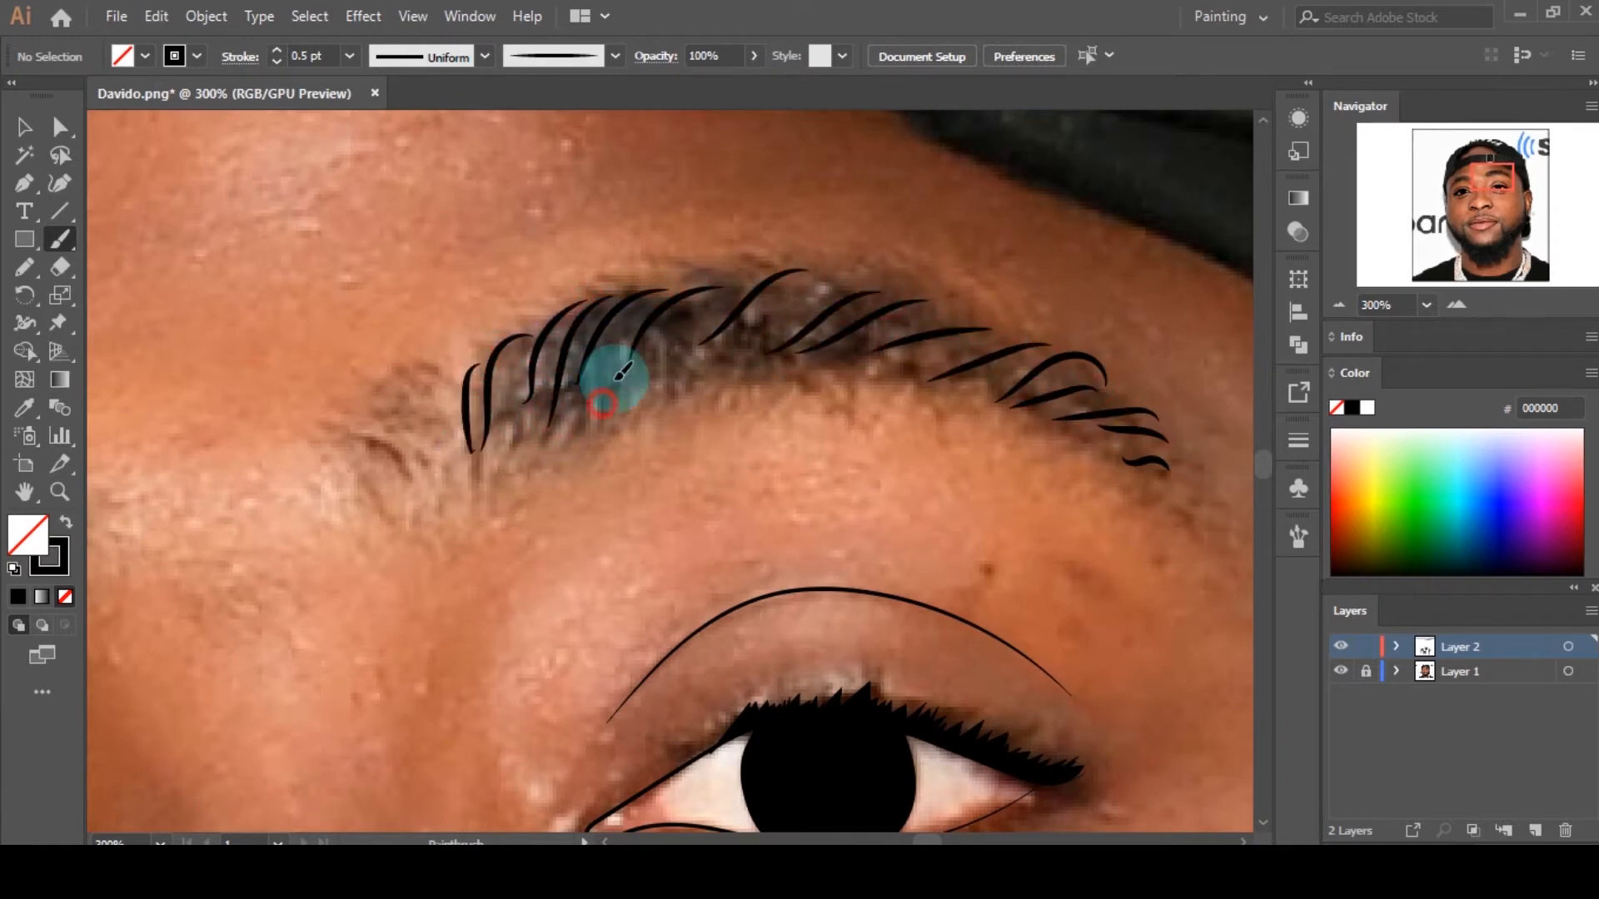
left_click_drag(1070, 346, 879, 372)
left_click_drag(1203, 450, 1091, 423)
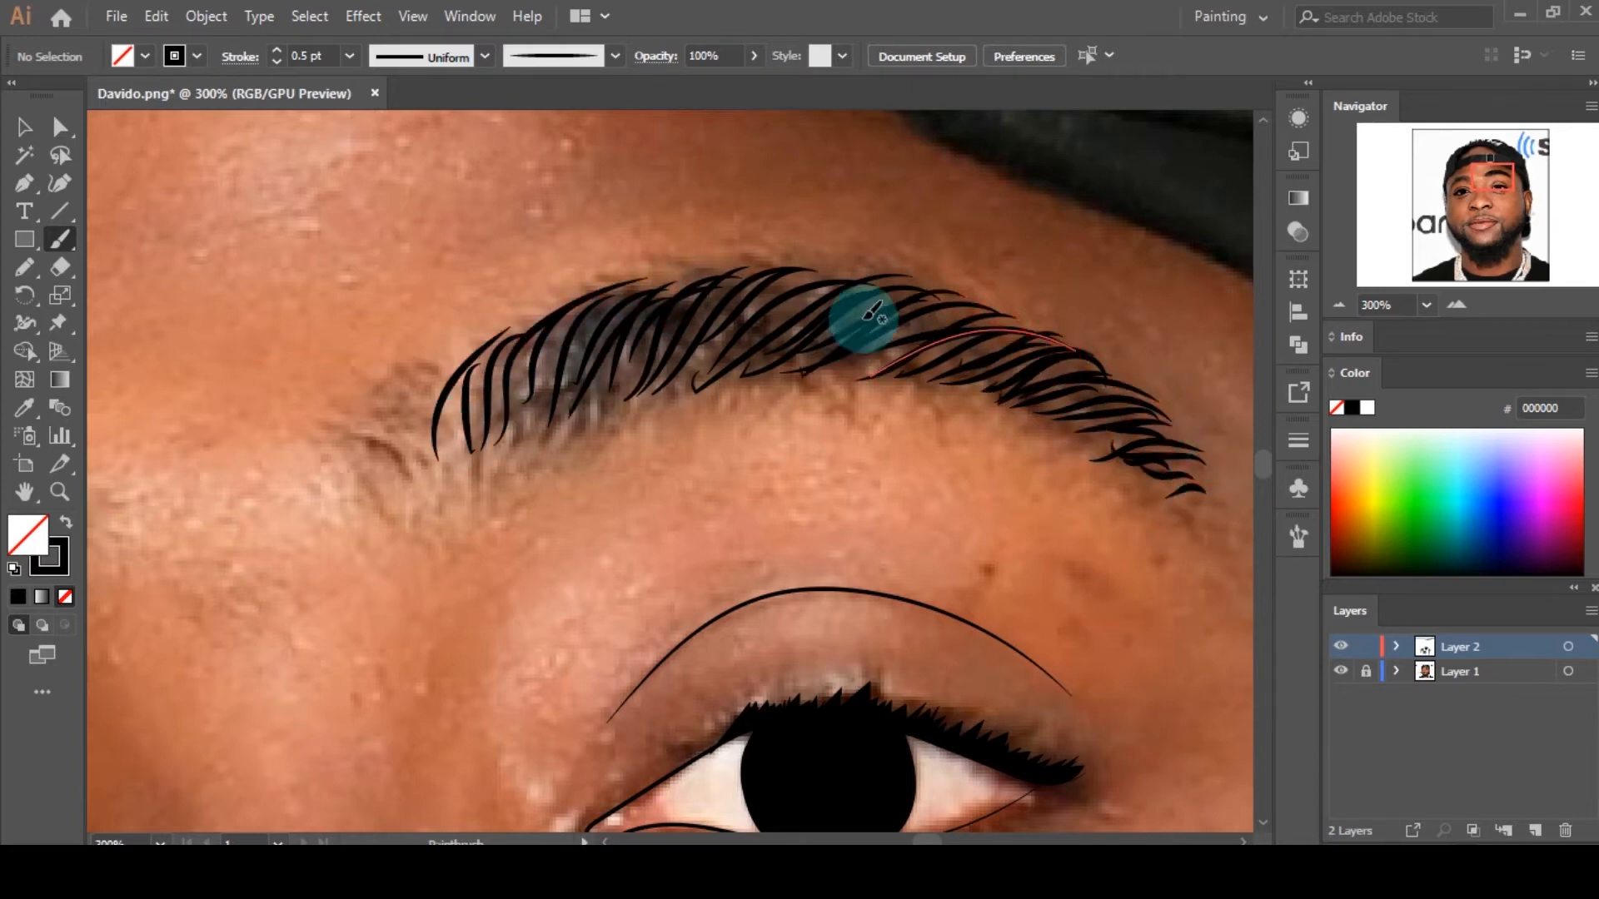
Step: Paint widely spaced, curved hair strokes along the eyebrow on the photo's left, following its arch to the inner end
scroll(708, 408, "down", 6)
scroll(604, 418, "up", 5)
left_click_drag(532, 426, 647, 299)
scroll(600, 291, "up", 2)
left_click_drag(568, 296, 747, 251)
scroll(732, 298, "down", 2)
scroll(1003, 142, "up", 3)
left_click_drag(200, 350, 662, 358)
mouse_move(490, 263)
left_mouse_down()
mouse_move(578, 261)
mouse_move(820, 415)
left_mouse_up()
left_click_drag(605, 239, 910, 426)
left_click_drag(800, 233, 1079, 490)
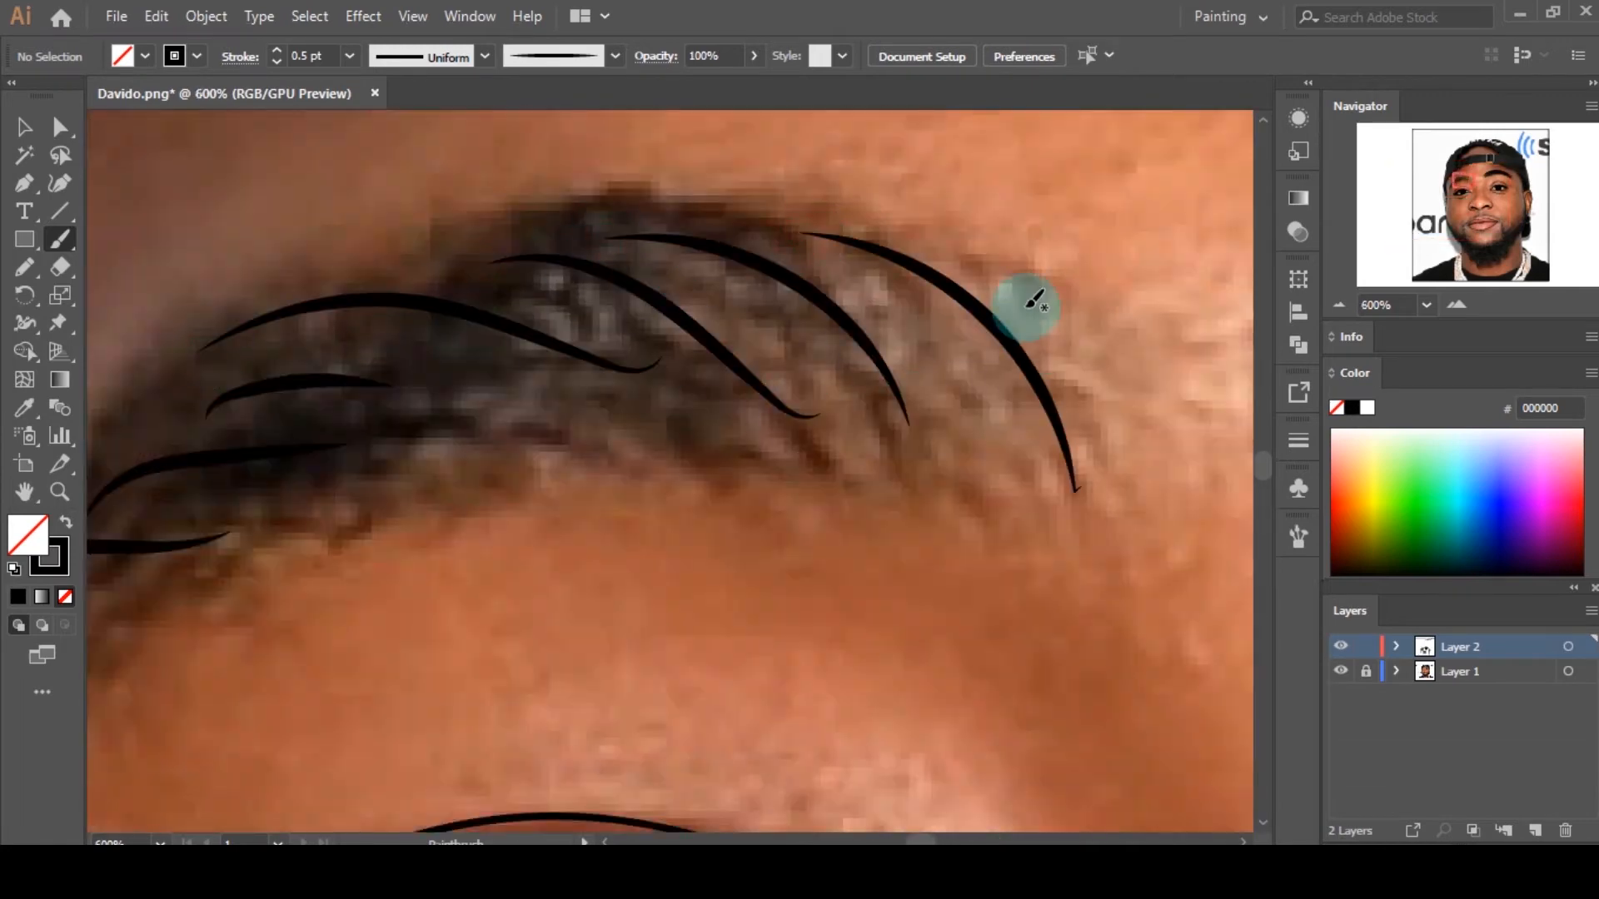
left_click_drag(381, 343, 650, 423)
left_click_drag(321, 285, 820, 473)
left_click_drag(433, 237, 958, 486)
left_click_drag(595, 217, 1089, 522)
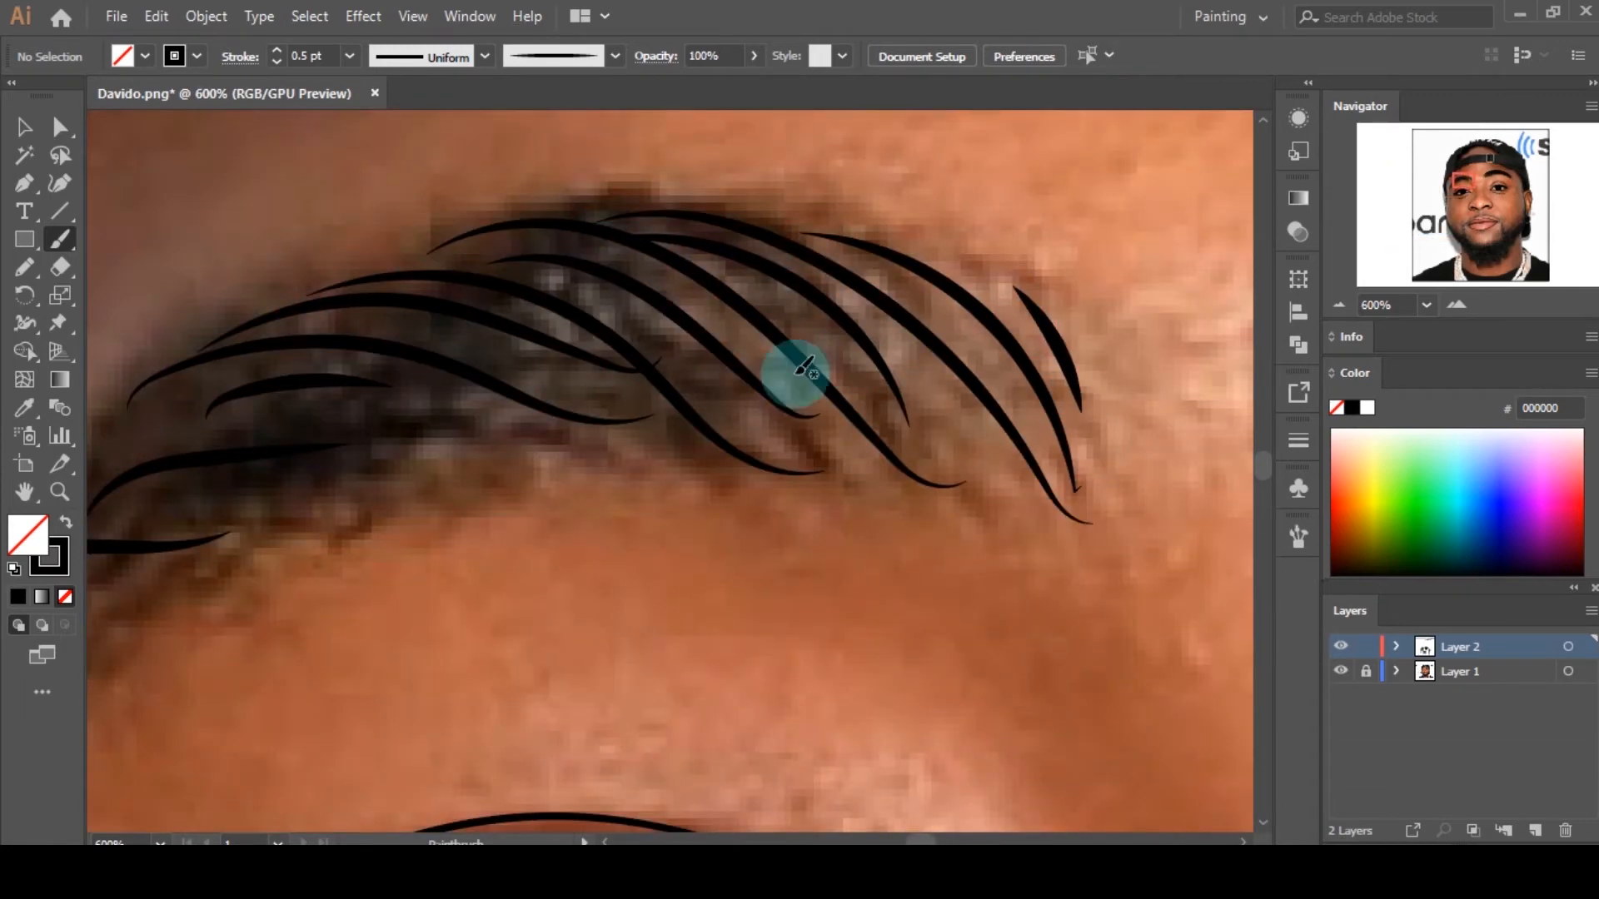
Step: Add overlapping hair strokes between the first ones along the arch of the eyebrow on the photo's left
scroll(797, 375, "down", 3)
scroll(419, 540, "up", 3)
left_click_drag(583, 551, 697, 458)
left_click_drag(564, 630, 716, 433)
left_click_drag(614, 419, 812, 341)
left_click_drag(688, 305, 981, 264)
left_click_drag(718, 230, 1135, 185)
scroll(724, 350, "down", 4)
scroll(749, 334, "up", 5)
left_click_drag(366, 465, 976, 452)
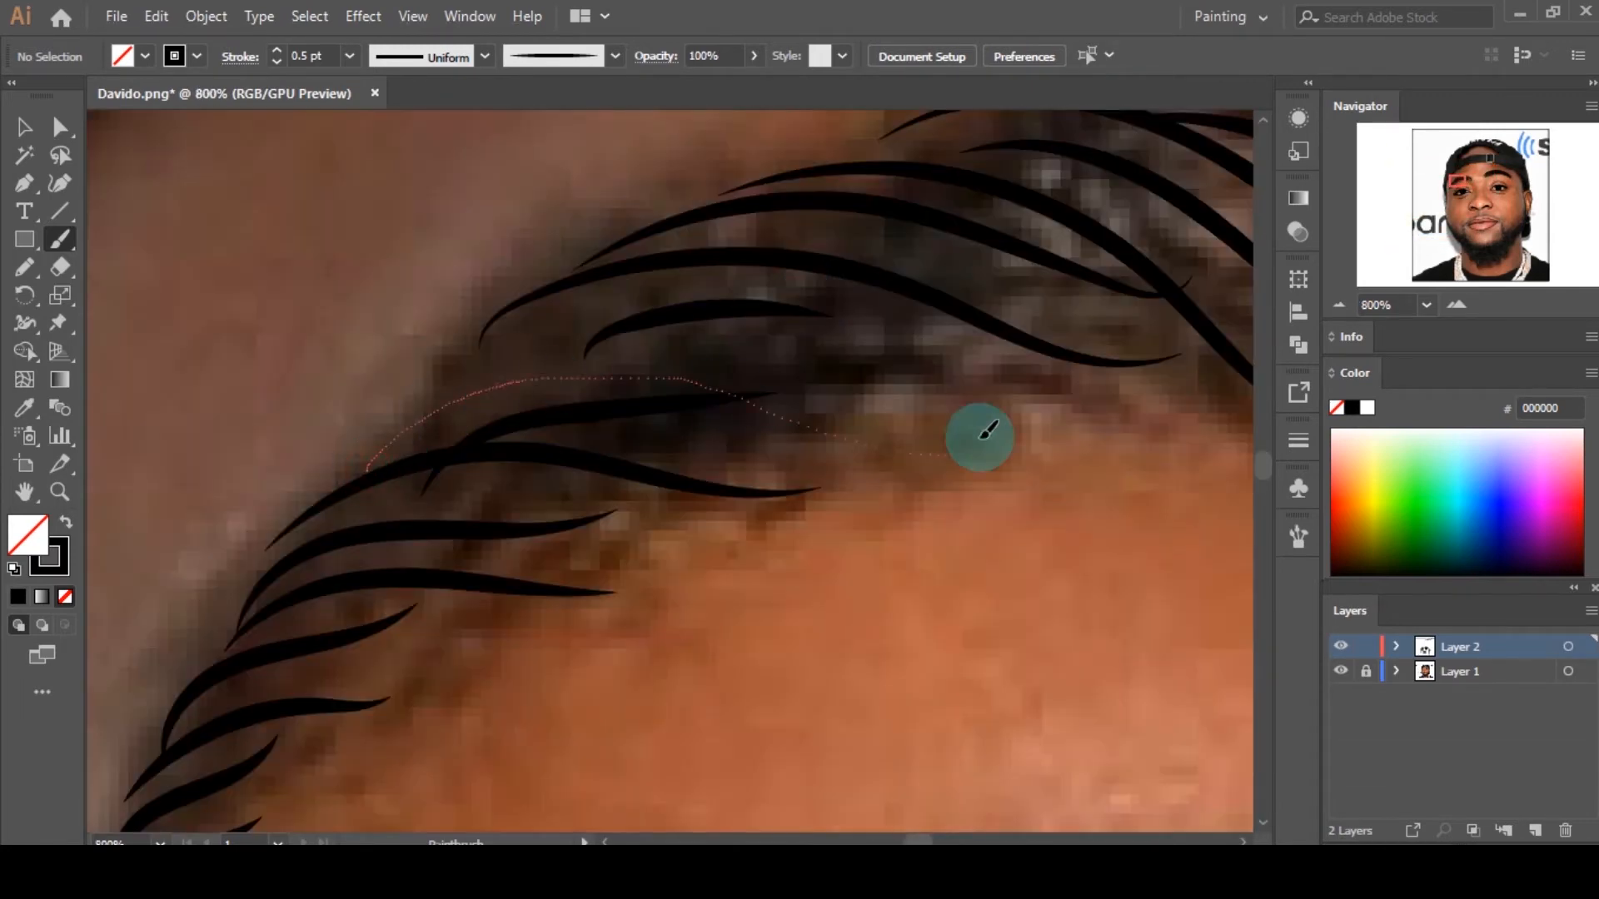
left_click_drag(376, 430, 1135, 417)
left_click_drag(583, 279, 1238, 395)
scroll(786, 364, "down", 5)
scroll(874, 344, "up", 5)
left_click_drag(354, 280, 1103, 540)
left_click_drag(503, 225, 1249, 508)
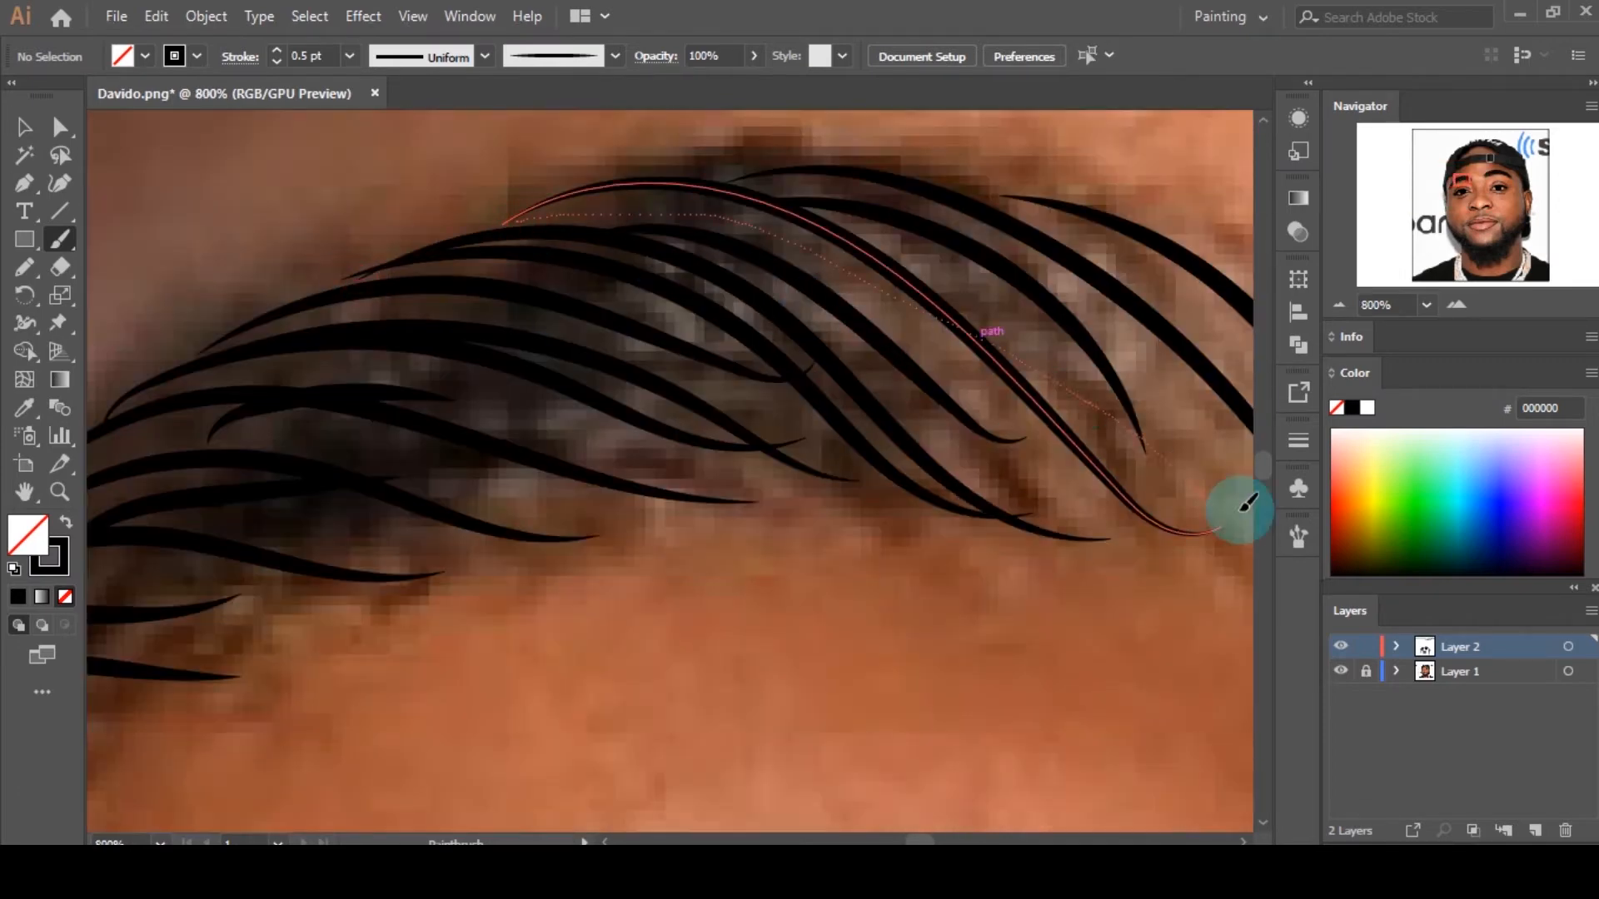
scroll(750, 350, "down", 5)
scroll(800, 352, "up", 5)
left_click_drag(515, 188, 1027, 250)
scroll(1028, 250, "down", 5)
scroll(850, 357, "up", 5)
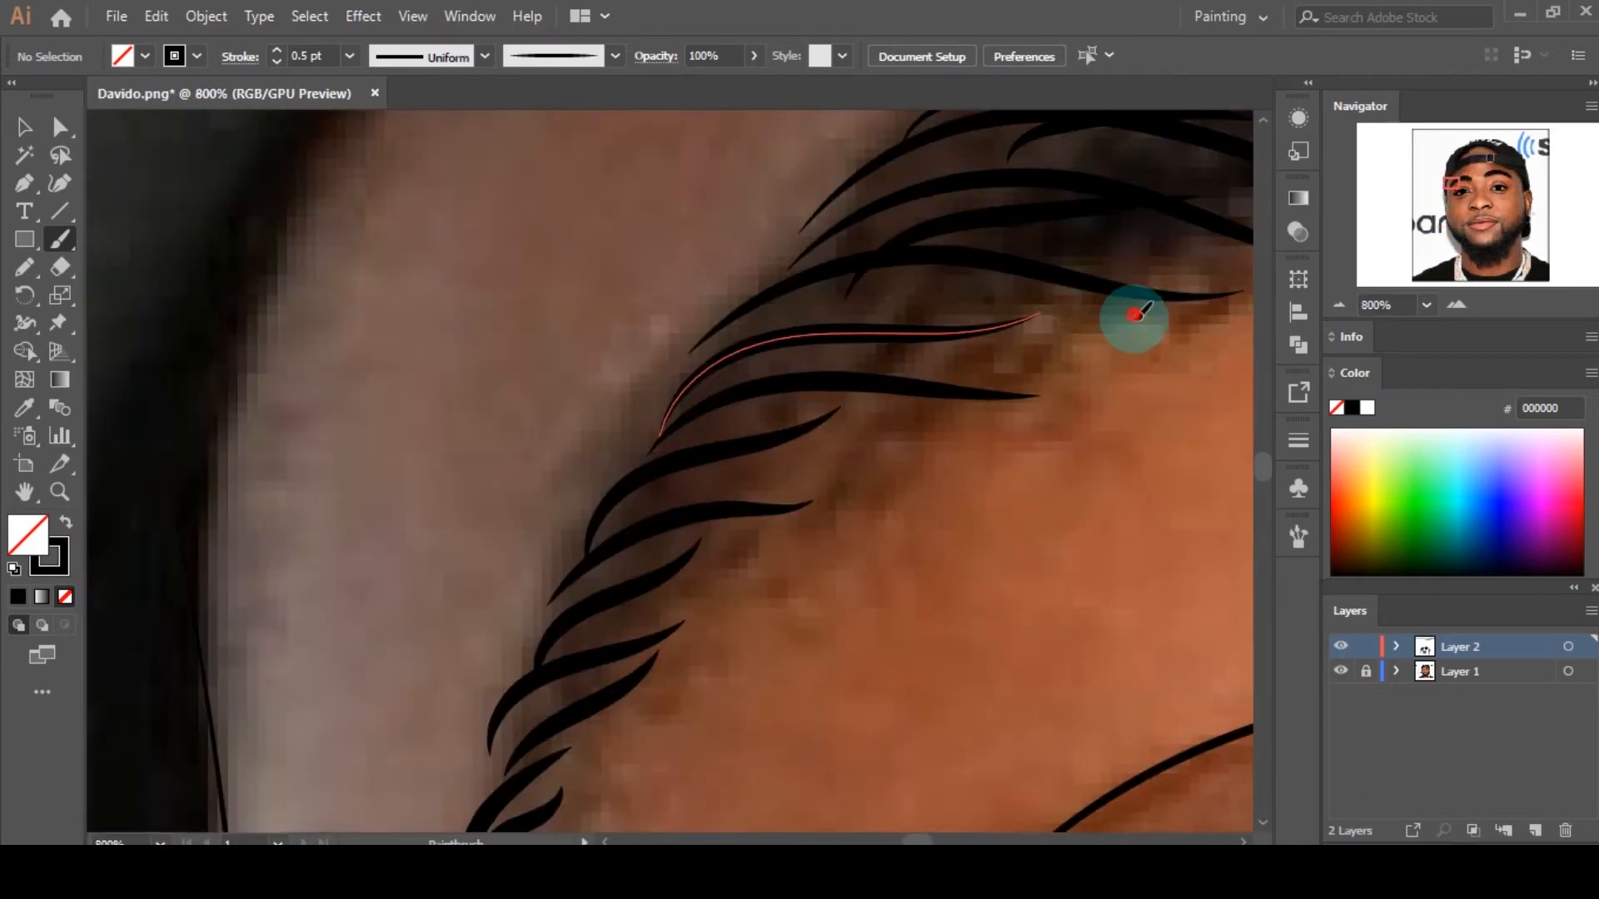
Step: Thicken the outer tail of the eyebrow on the photo's left with short overlapping hair strokes
left_click_drag(1136, 314, 662, 433)
mouse_move(909, 421)
left_mouse_down()
mouse_move(620, 471)
mouse_move(568, 554)
left_mouse_up()
scroll(766, 491, "down", 3)
left_click_drag(734, 450, 576, 515)
left_click_drag(612, 556, 489, 684)
scroll(733, 500, "up", 3)
left_click_drag(1084, 384, 646, 454)
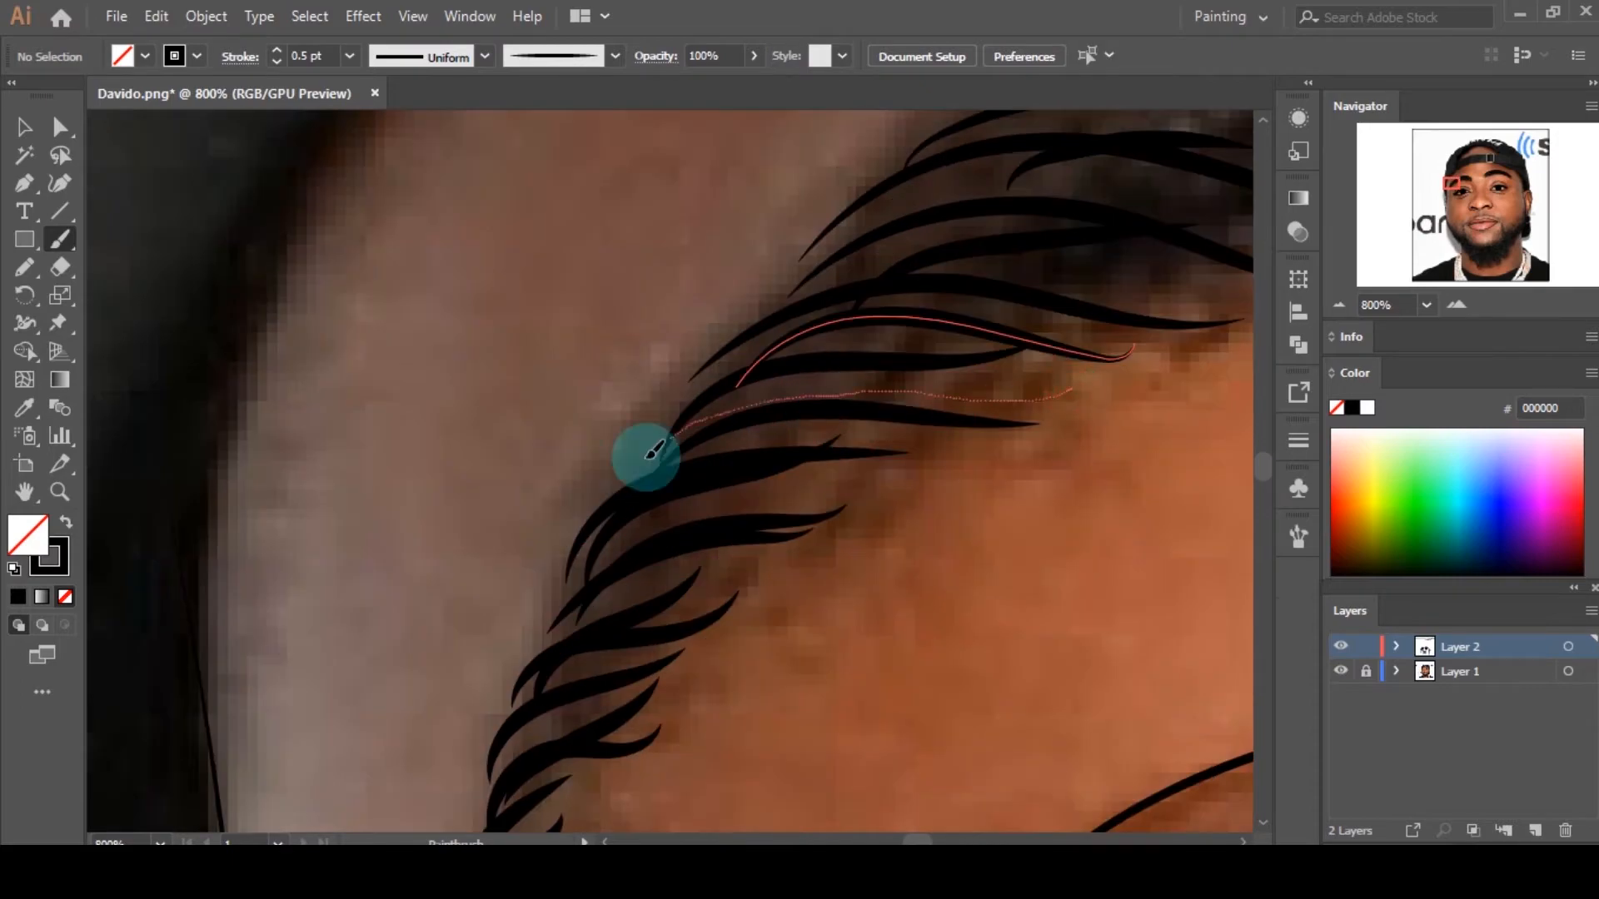
scroll(874, 334, "up", 4)
left_click_drag(1105, 540, 883, 510)
scroll(627, 464, "down", 3)
left_click_drag(48, 479, 41, 483)
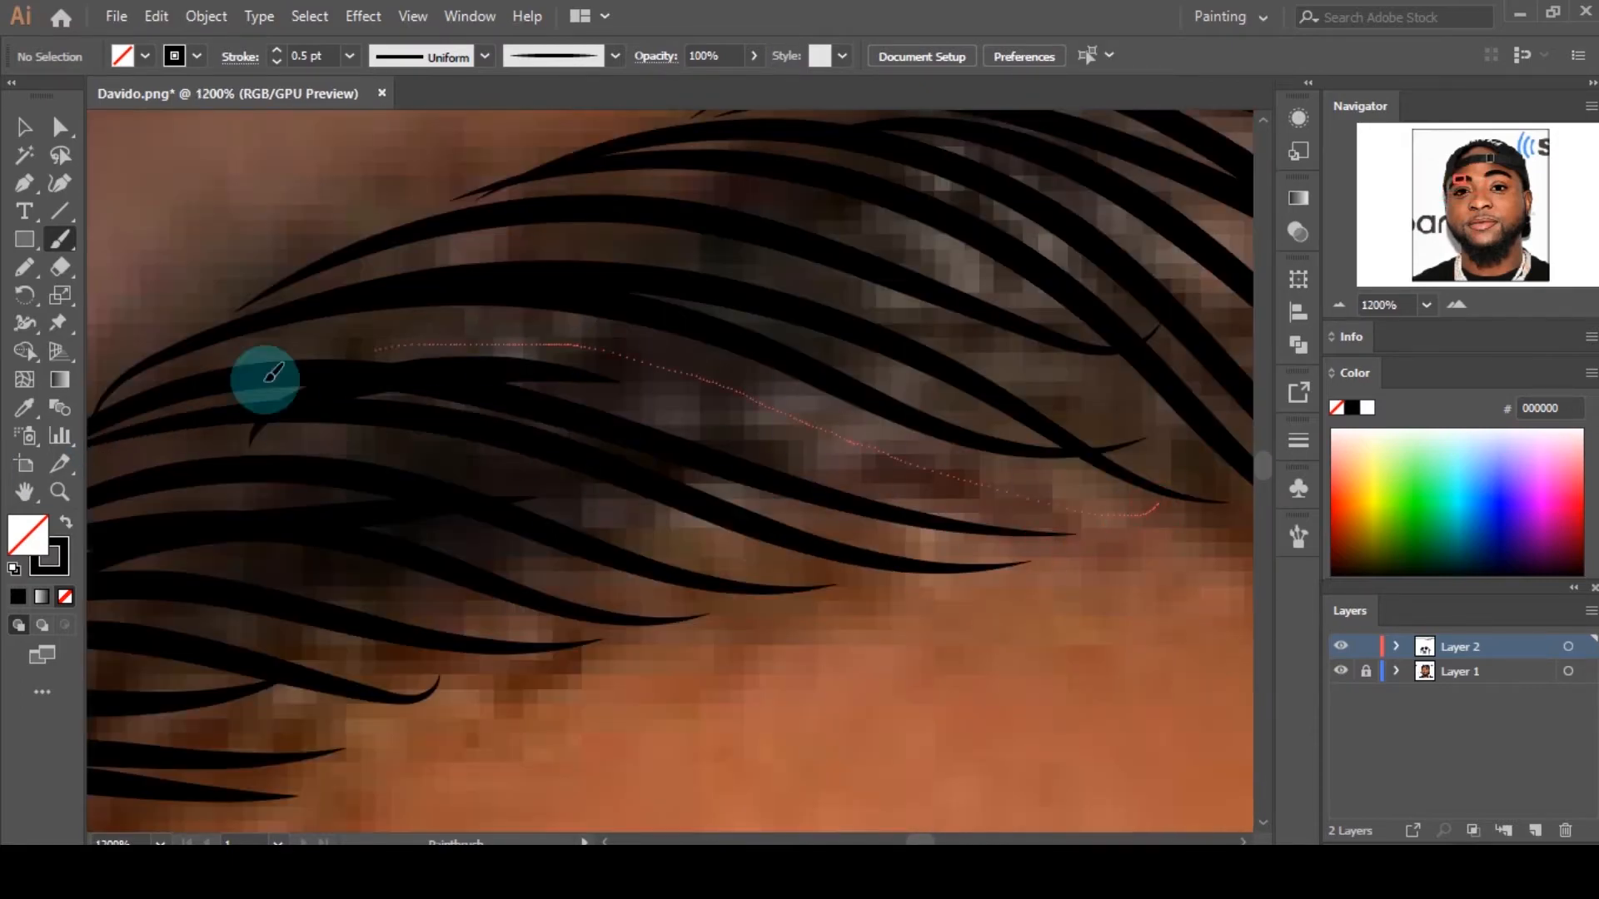
Step: Fill the middle and inner half of the eyebrow on the photo's left with long overlapping hair strokes
scroll(982, 398, "down", 2)
left_click_drag(1088, 481, 377, 166)
left_click_drag(843, 450, 194, 250)
scroll(905, 500, "down", 3)
scroll(971, 513, "up", 3)
left_click_drag(1056, 547, 840, 244)
left_click_drag(968, 516, 633, 238)
scroll(992, 468, "up", 2)
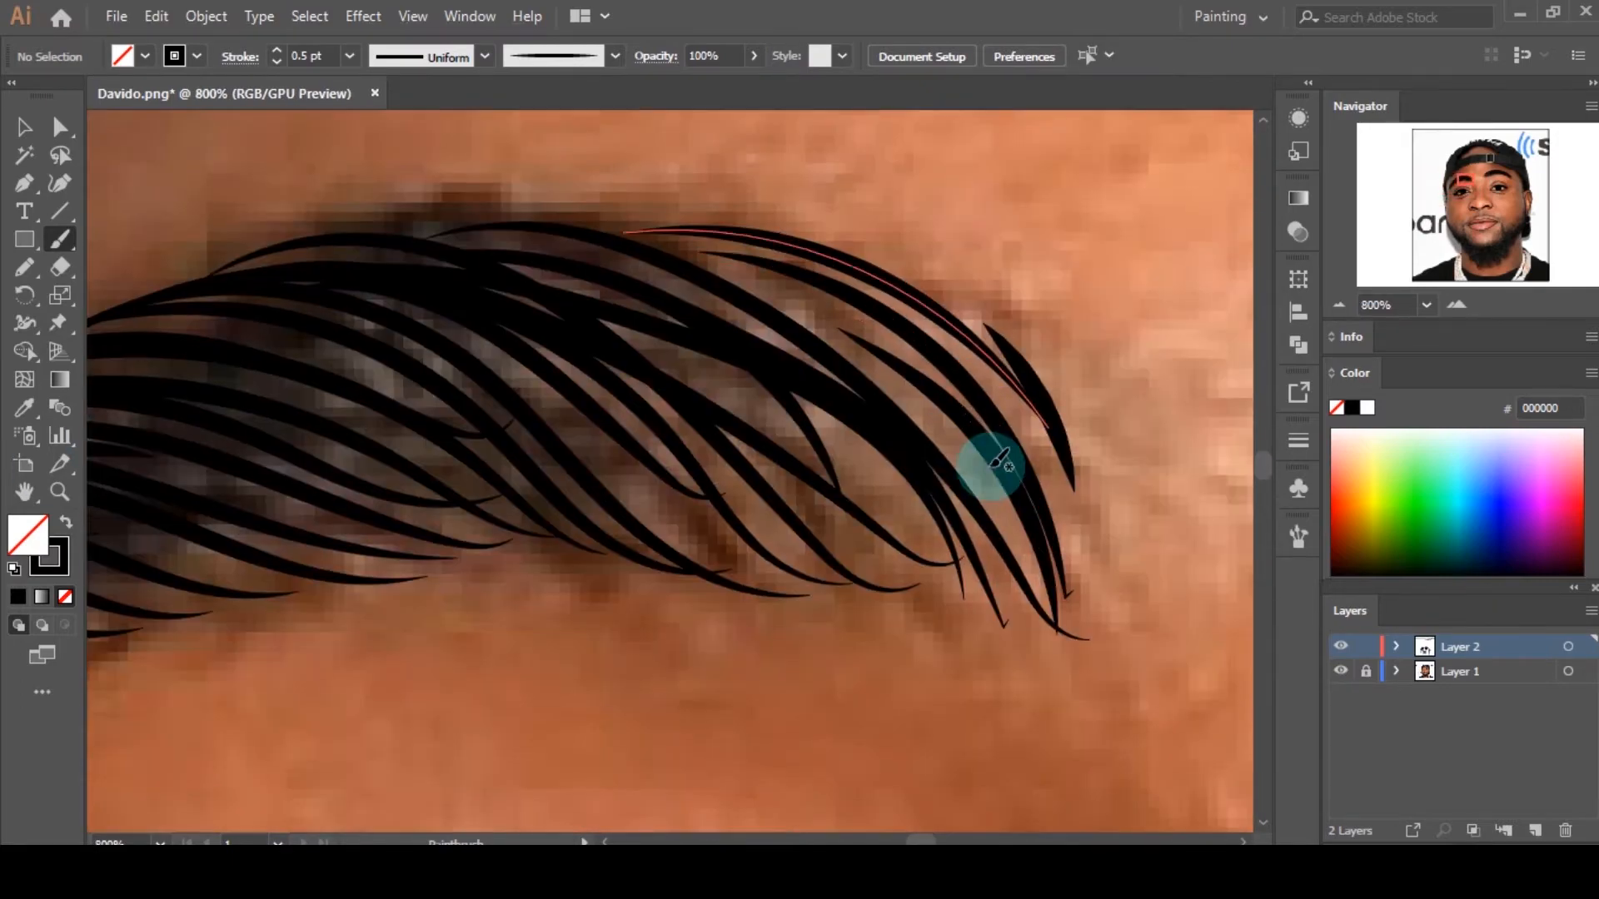
left_click_drag(992, 467, 650, 238)
Step: Fill the gaps near the inner end of the eyebrow on the photo's right with extra hair strokes
scroll(556, 298, "down", 4)
scroll(980, 335, "up", 3)
left_click_drag(562, 637, 800, 287)
left_click_drag(740, 556, 926, 292)
scroll(735, 417, "down", 1)
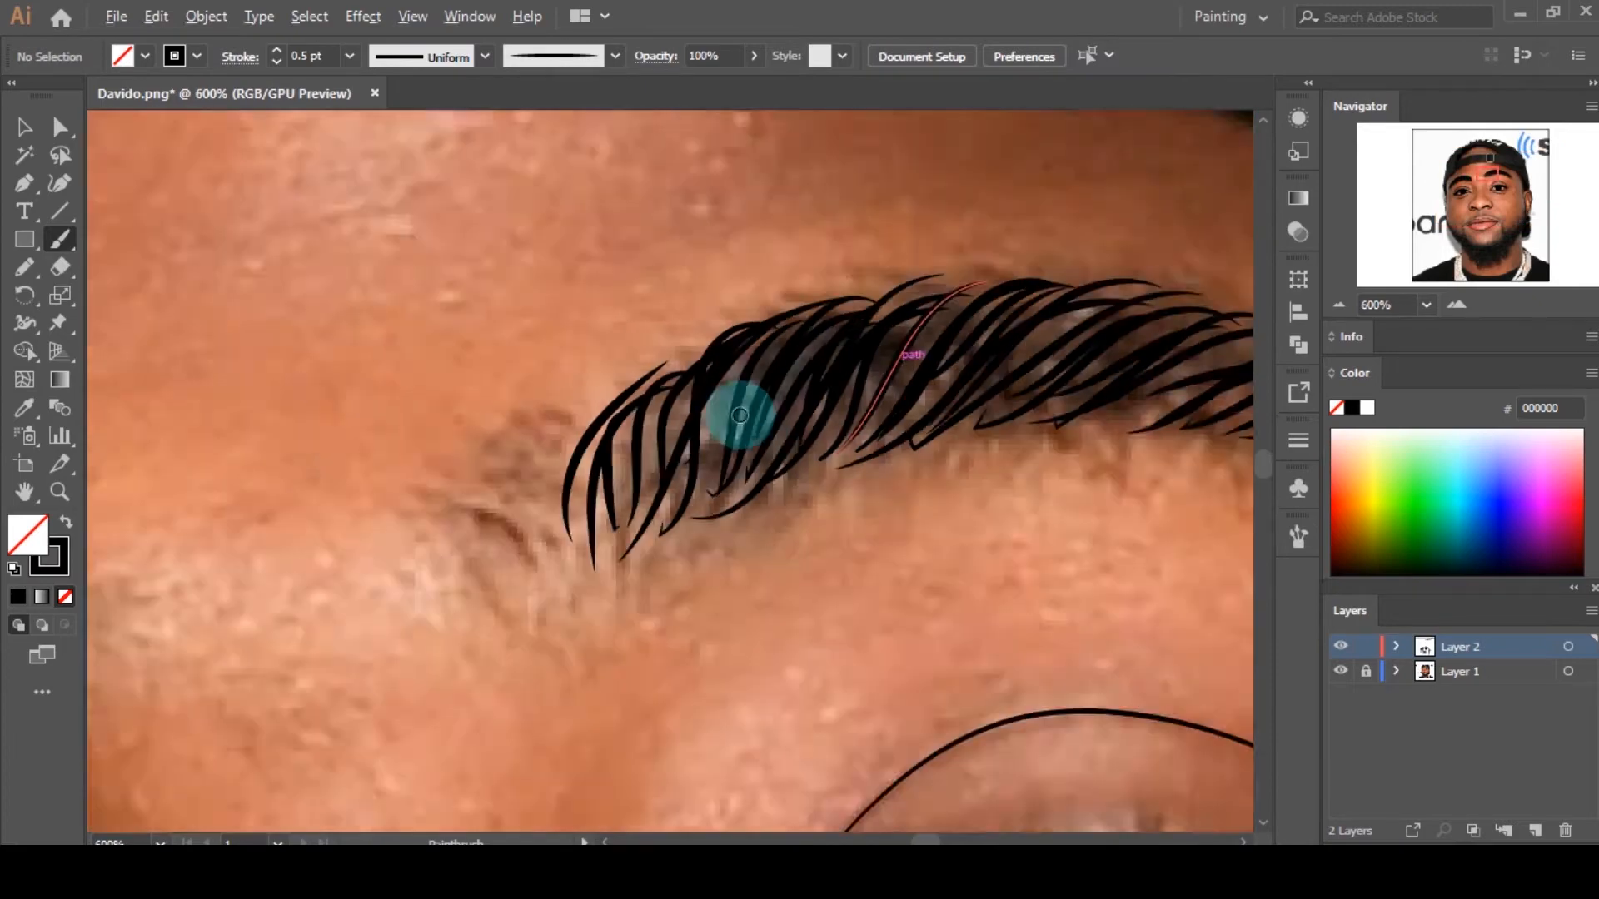
scroll(999, 383, "up", 1)
left_click_drag(753, 560, 1079, 397)
left_click_drag(628, 566, 727, 393)
scroll(667, 474, "down", 3)
scroll(914, 547, "up", 3)
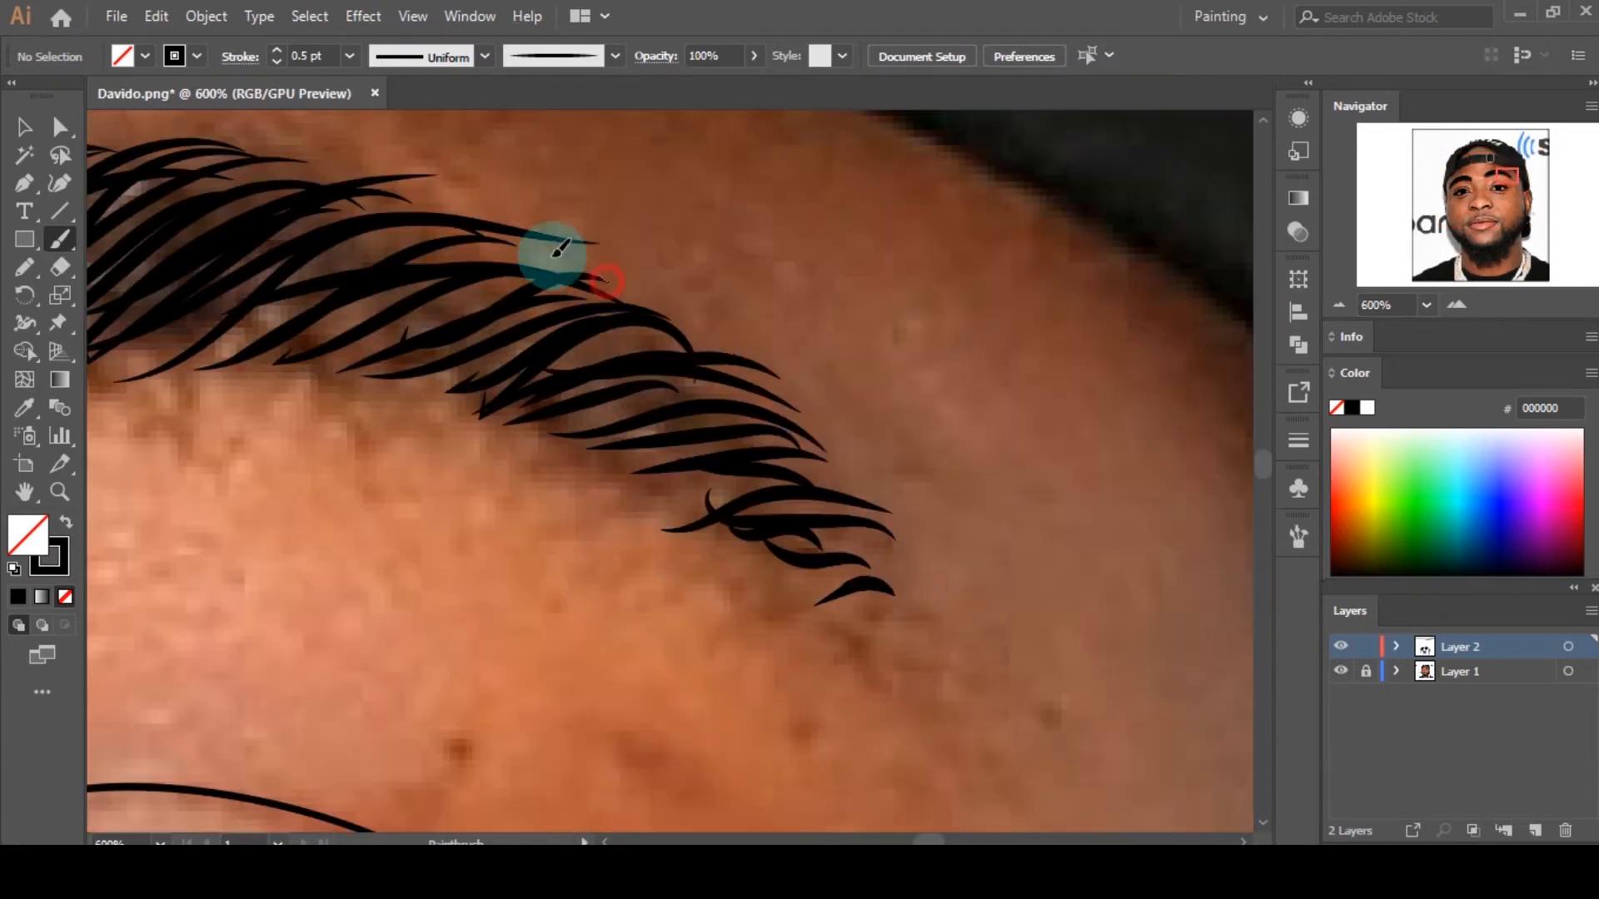
Step: Check the finished eyebrows and line art by hiding the reference photo layer and showing it again
scroll(774, 235, "down", 5)
left_click(1341, 671)
left_click(1341, 671)
scroll(1012, 566, "down", 5)
scroll(833, 523, "up", 3)
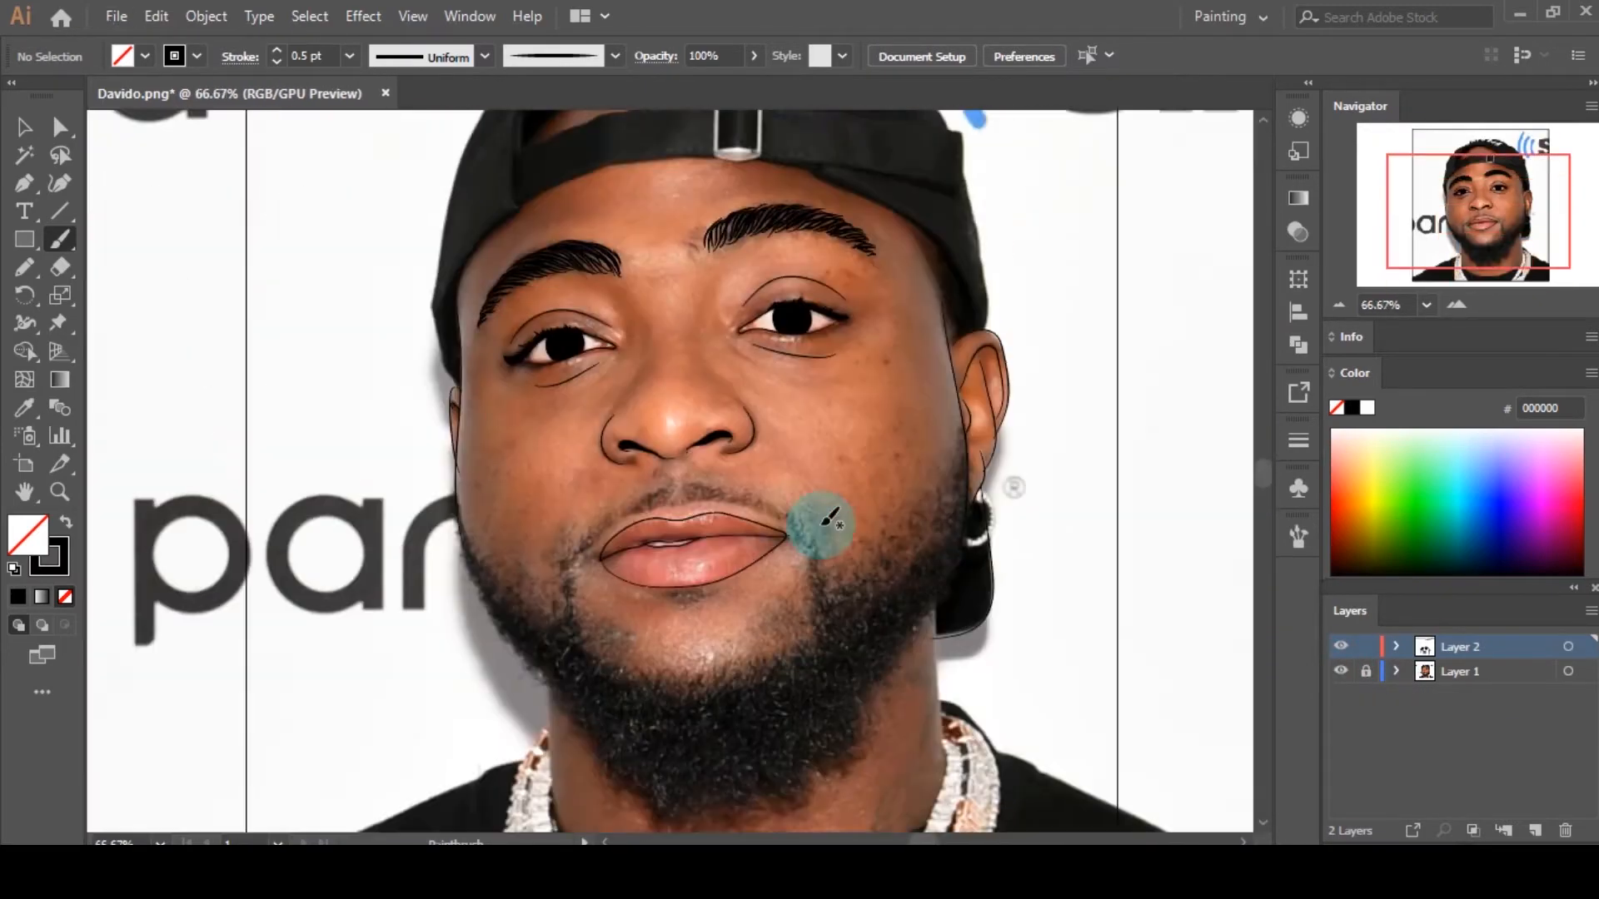
scroll(821, 350, "up", 1)
Step: Save the drawing as an Adobe Illustrator file named Davido, accepting the default save options
key("ctrl+s")
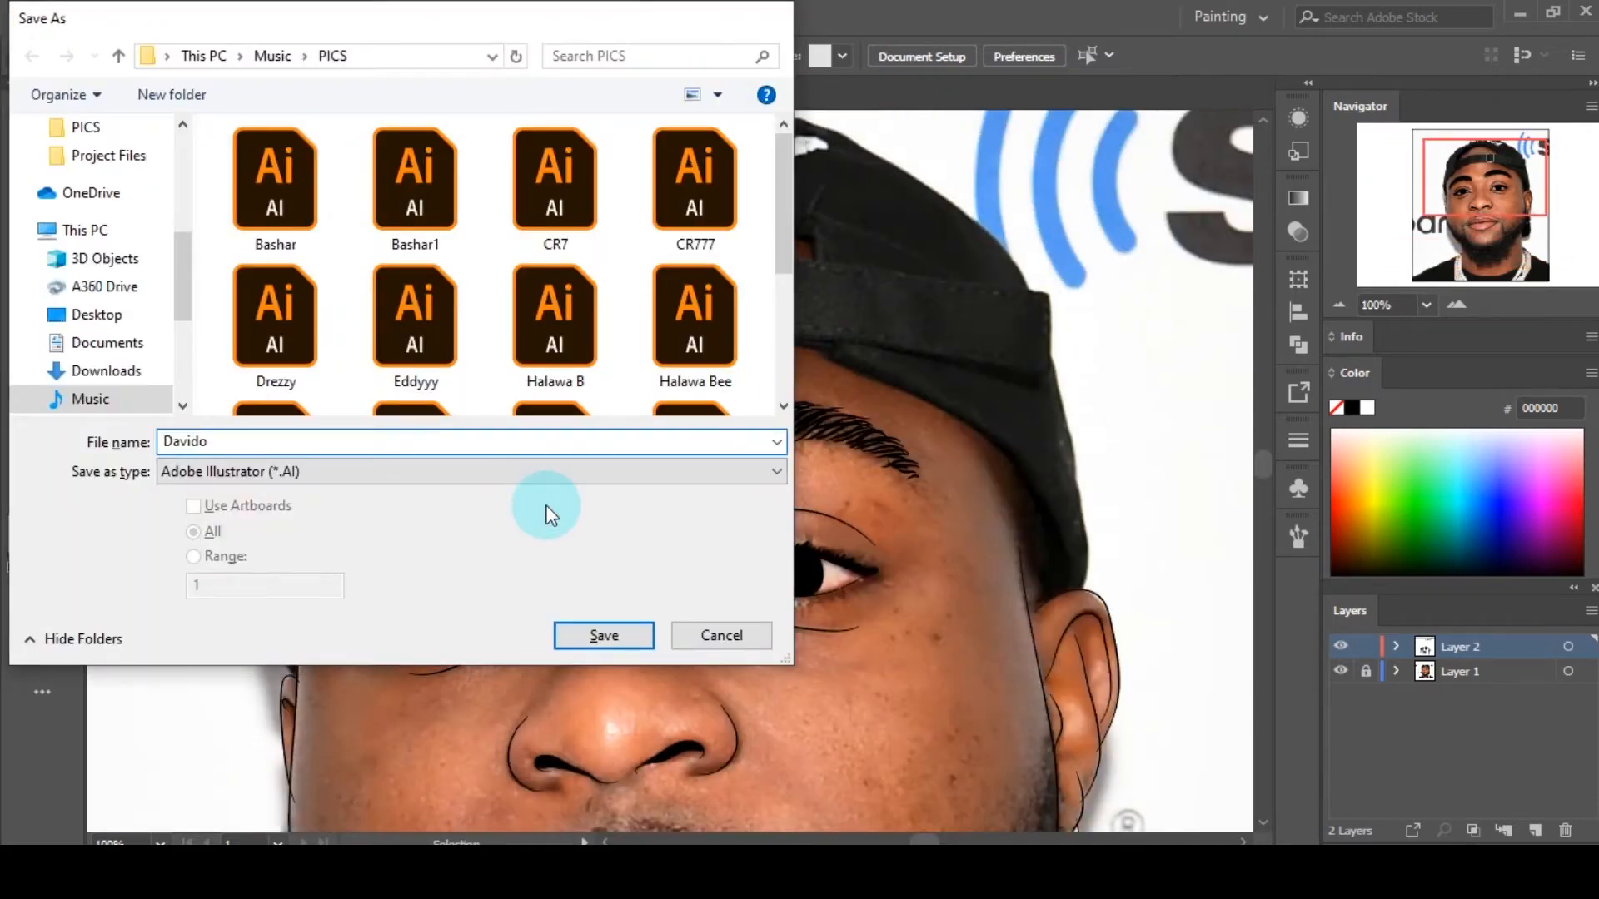
key("Return")
key("Return")
scroll(721, 392, "down", 4)
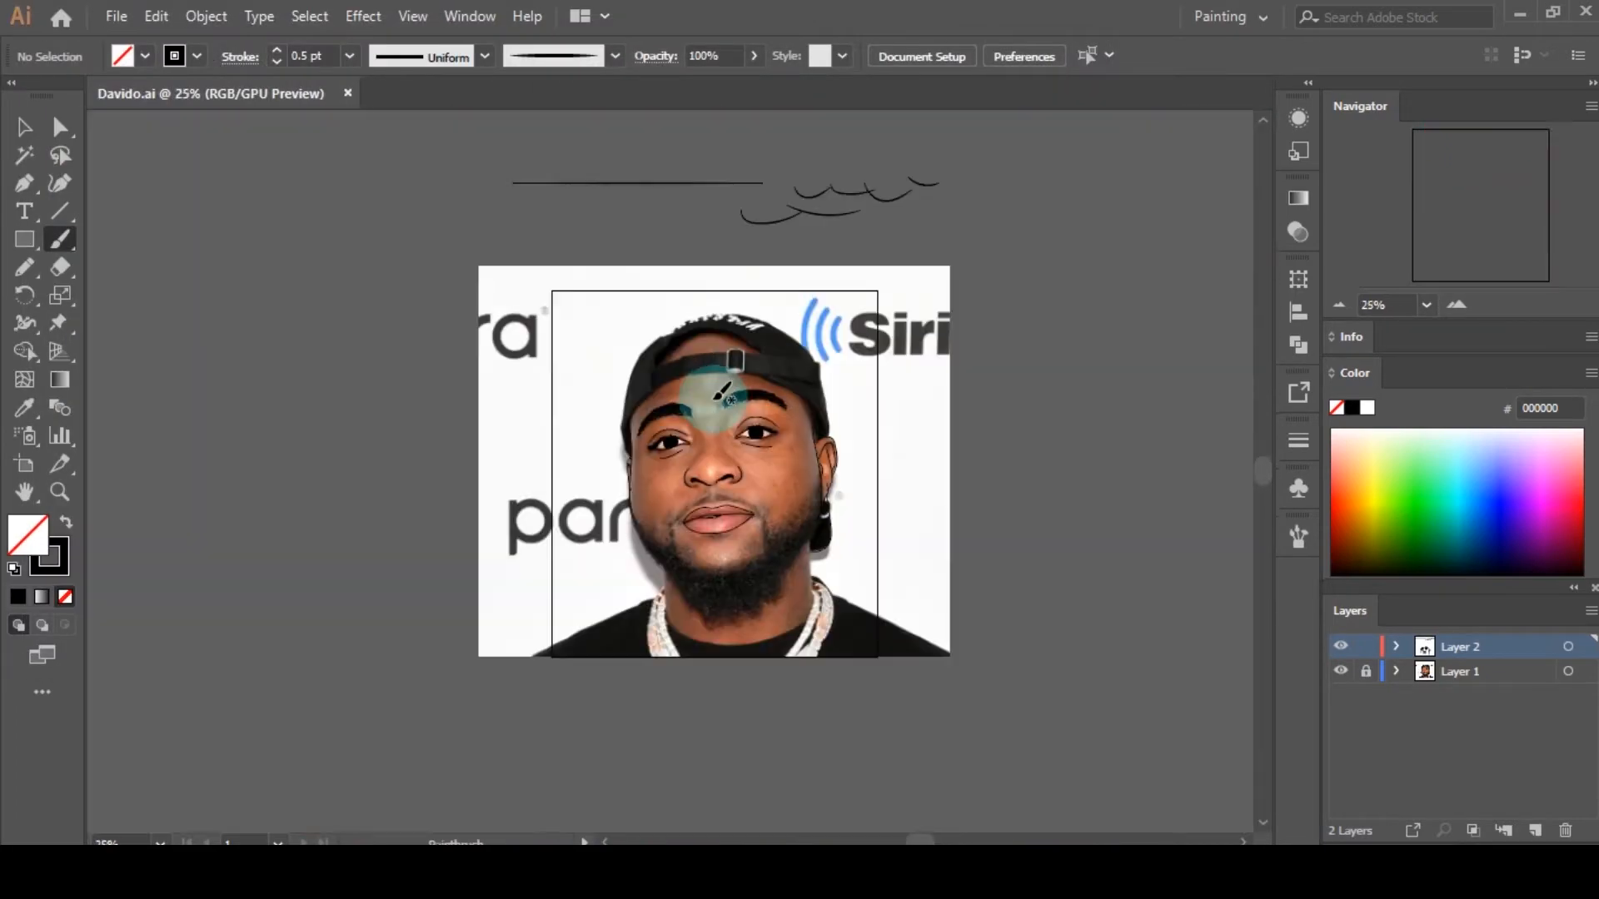
Step: Trace the cap's outer outline over the crown and shift the anchor points along its top to fit the edge
scroll(721, 391, "up", 3)
scroll(550, 420, "up", 1)
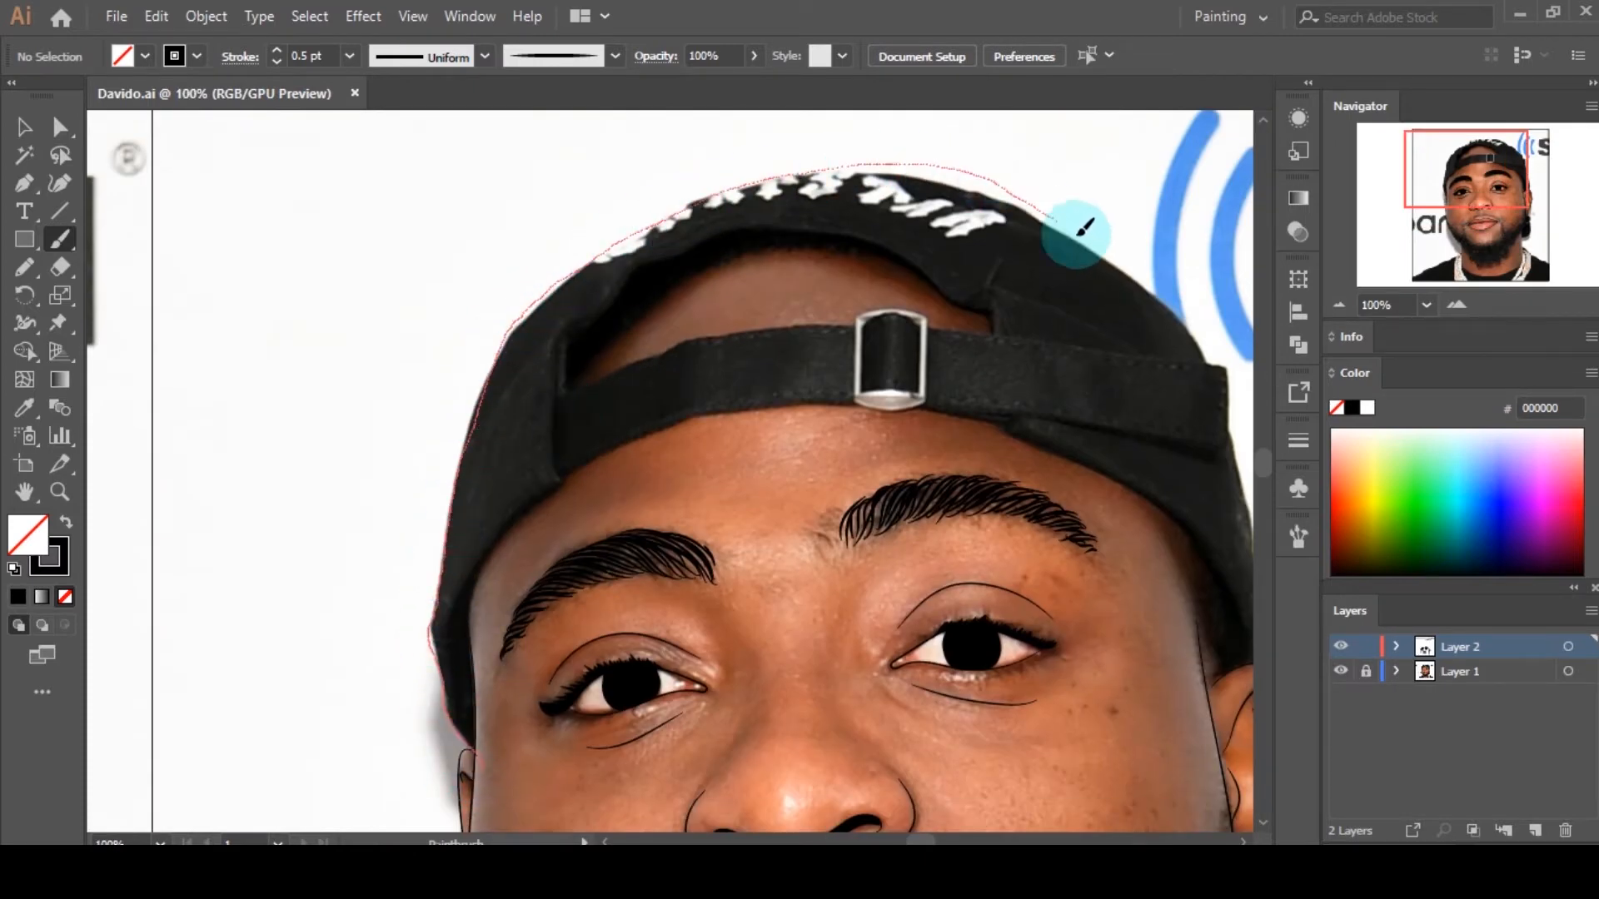
left_click_drag(1077, 235, 1191, 343)
scroll(1046, 175, "up", 3)
key("a")
left_click(1002, 264)
left_click_drag(1053, 286, 1040, 328)
left_click_drag(834, 218, 893, 218)
left_click(1041, 330)
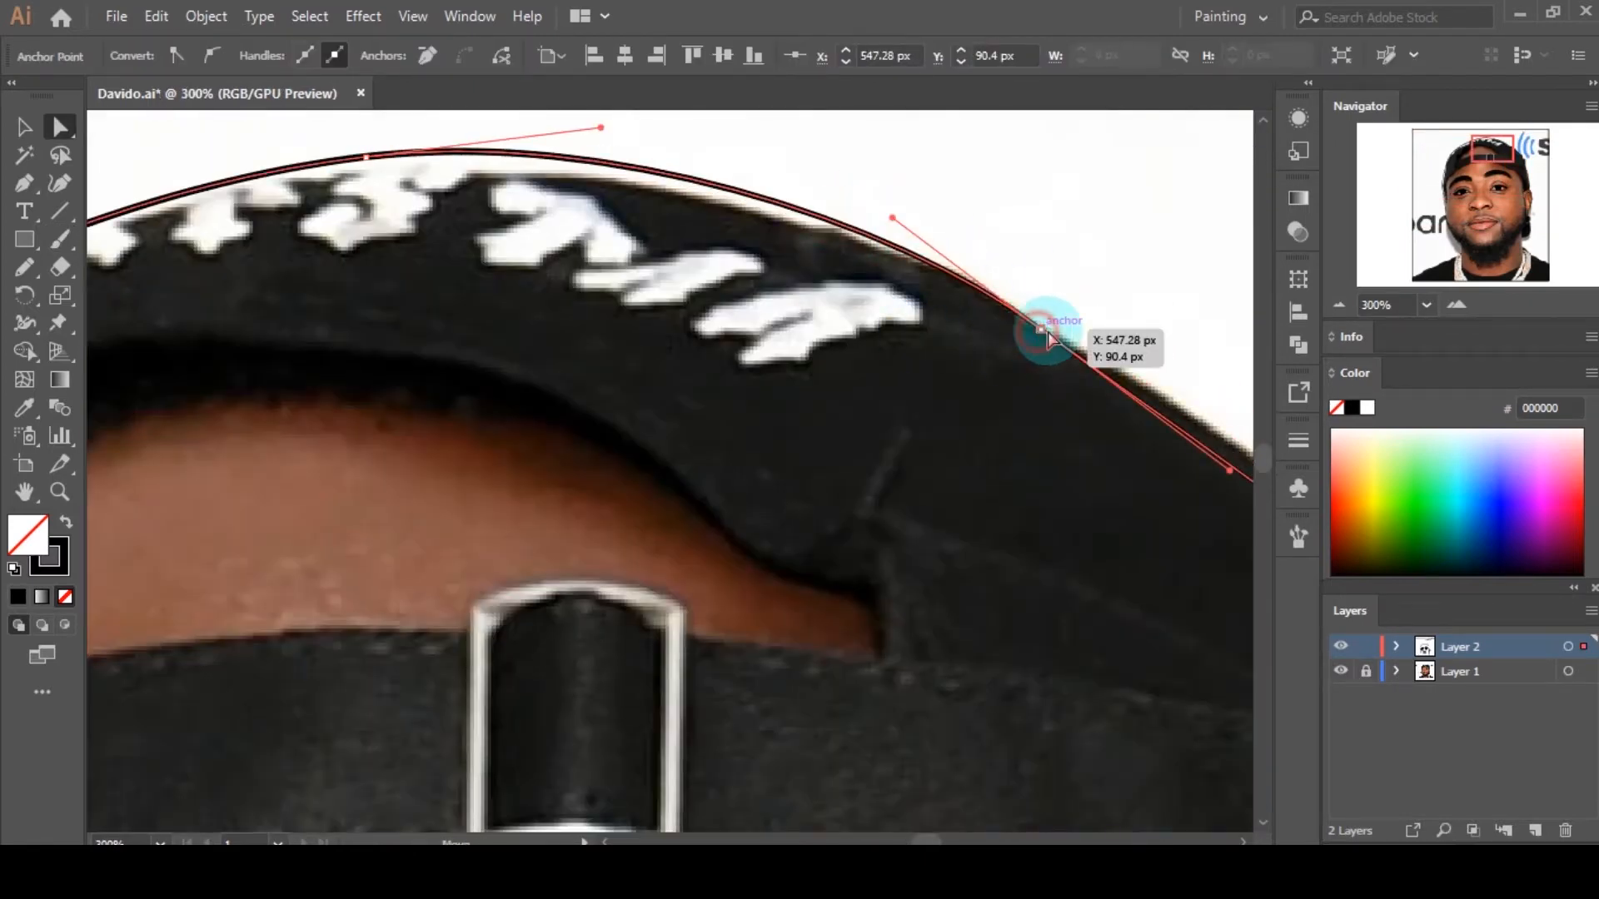
left_click_drag(1041, 330, 1051, 329)
left_click_drag(366, 157, 352, 183)
Step: Refine the anchor points of the cap's outer outline where it curves down from the crown
scroll(458, 216, "down", 7)
scroll(583, 250, "up", 4)
left_click(574, 332)
scroll(583, 229, "down", 4)
scroll(464, 222, "up", 8)
left_click(691, 179)
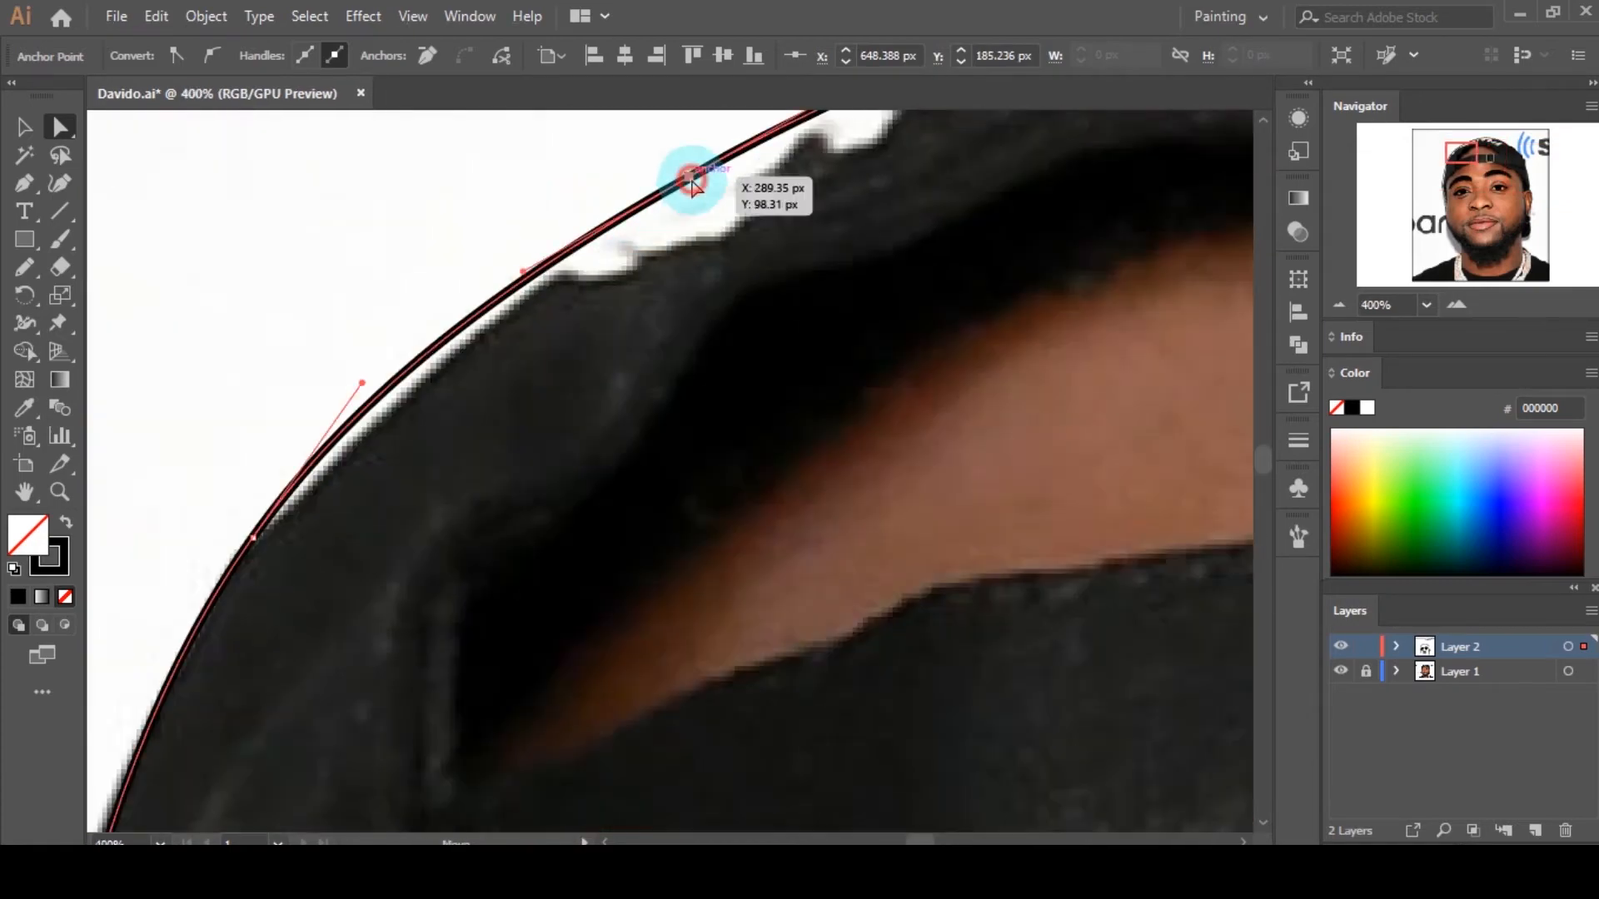
scroll(691, 192, "down", 5)
scroll(702, 312, "up", 3)
left_click(703, 316)
left_click(1092, 242)
scroll(991, 325, "down", 4)
left_click(877, 432)
Step: Trace the cap's outer side and its lower edge across the temple down to the ear on the photo's right
scroll(878, 433, "up", 3)
key("n")
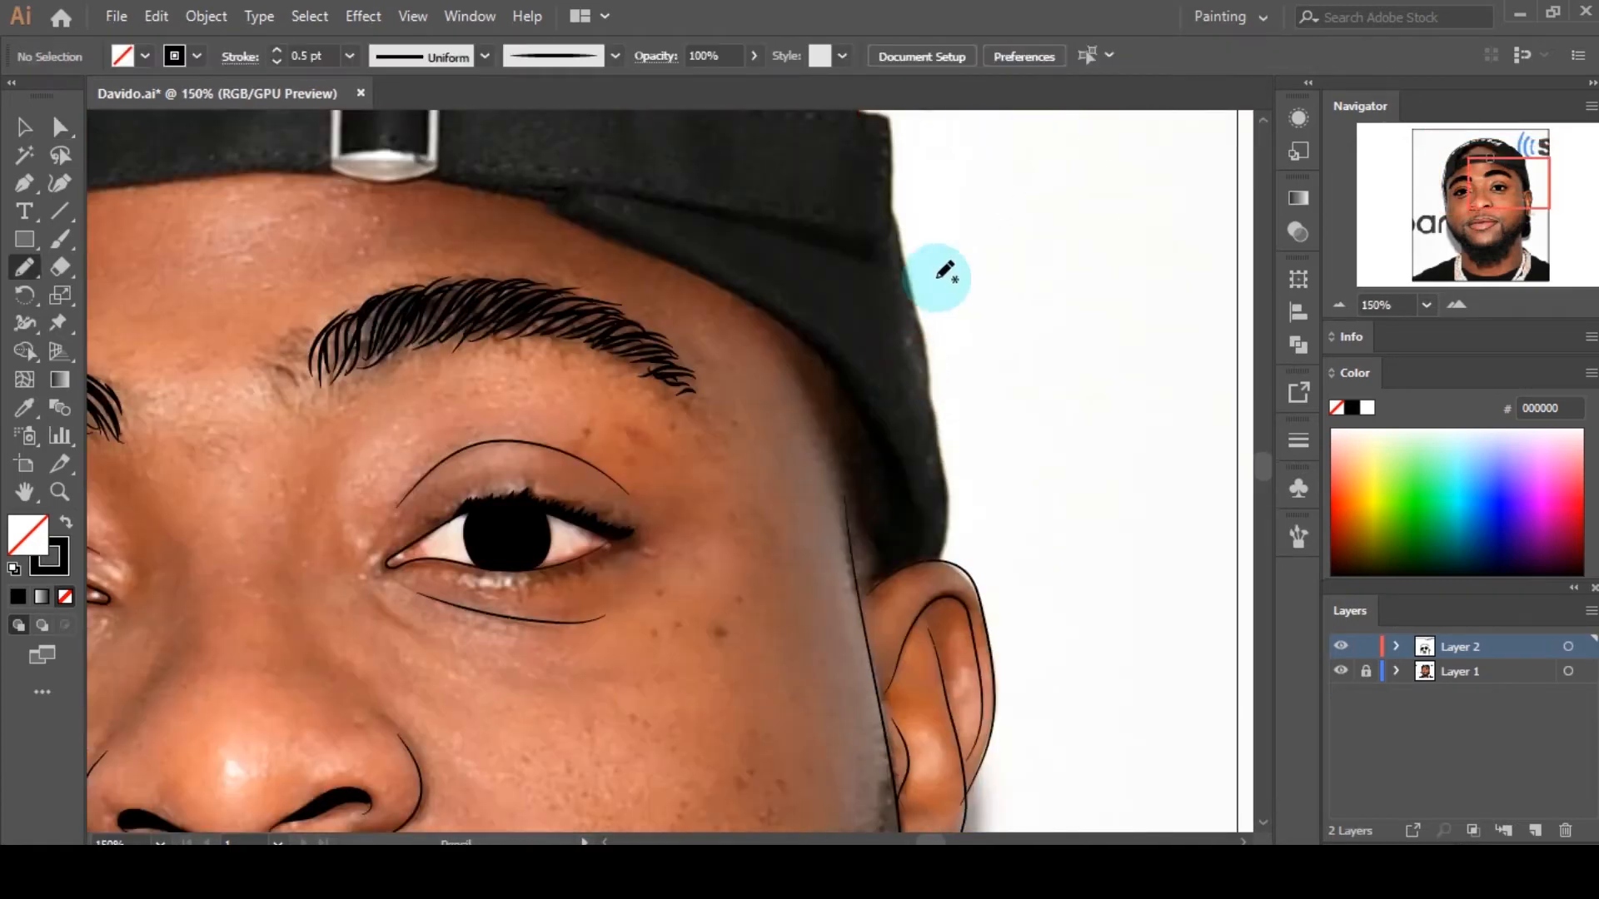
key("b")
left_click_drag(883, 195, 916, 281)
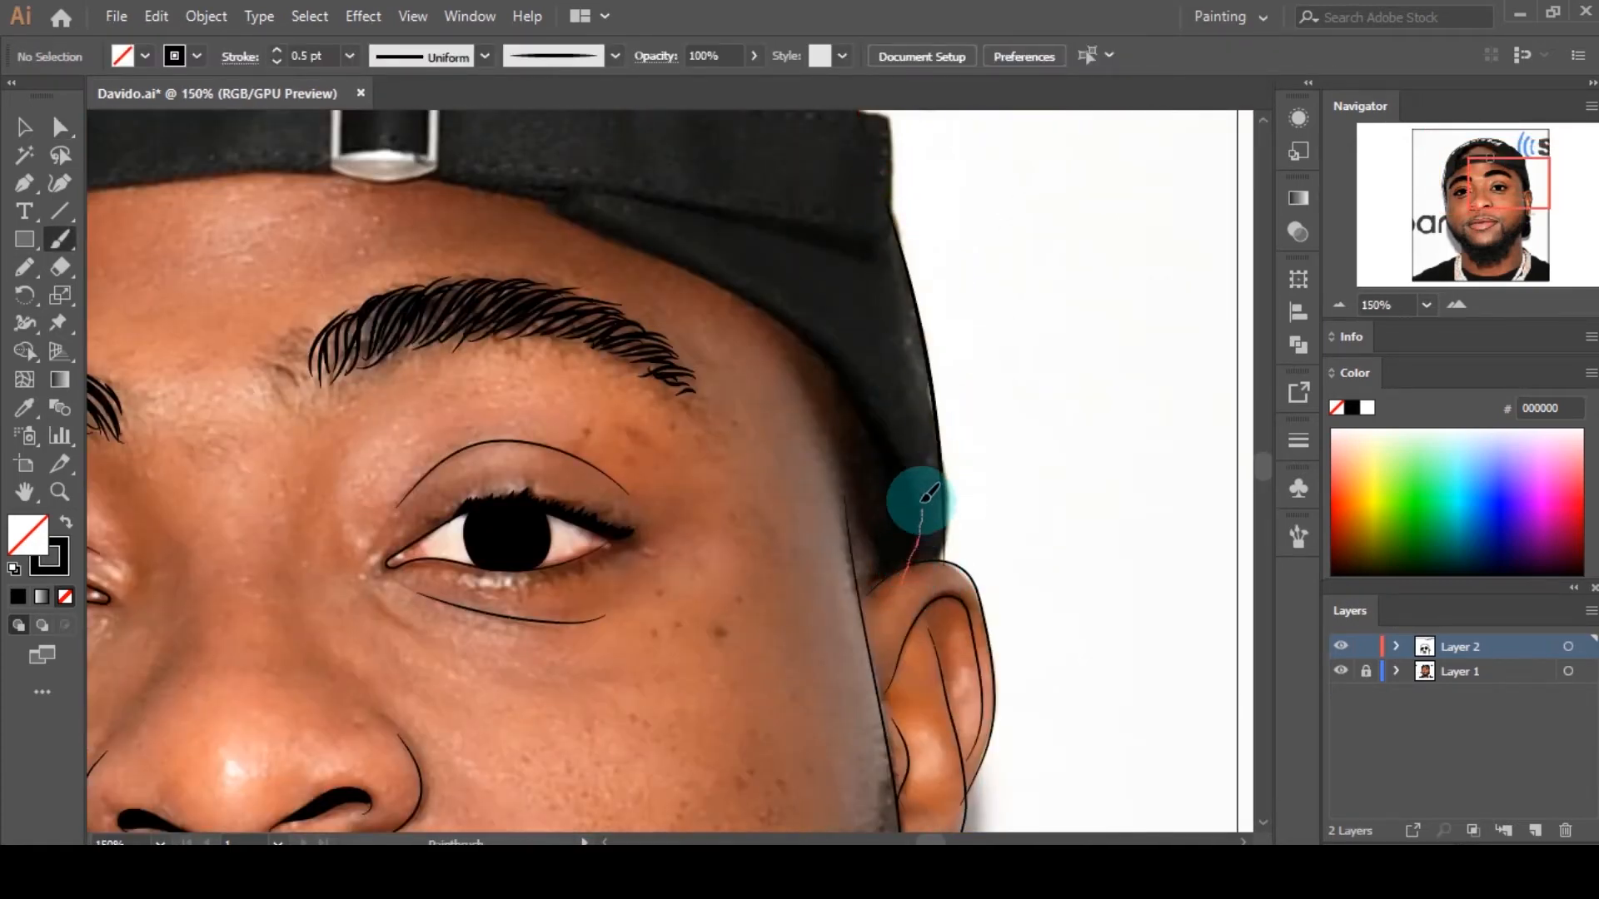
left_click_drag(563, 204, 563, 182)
Step: Adjust the anchor points and handles of the cap's lower edge line to follow the temple on the photo's right
scroll(915, 400, "up", 2)
key("a")
left_click(754, 298)
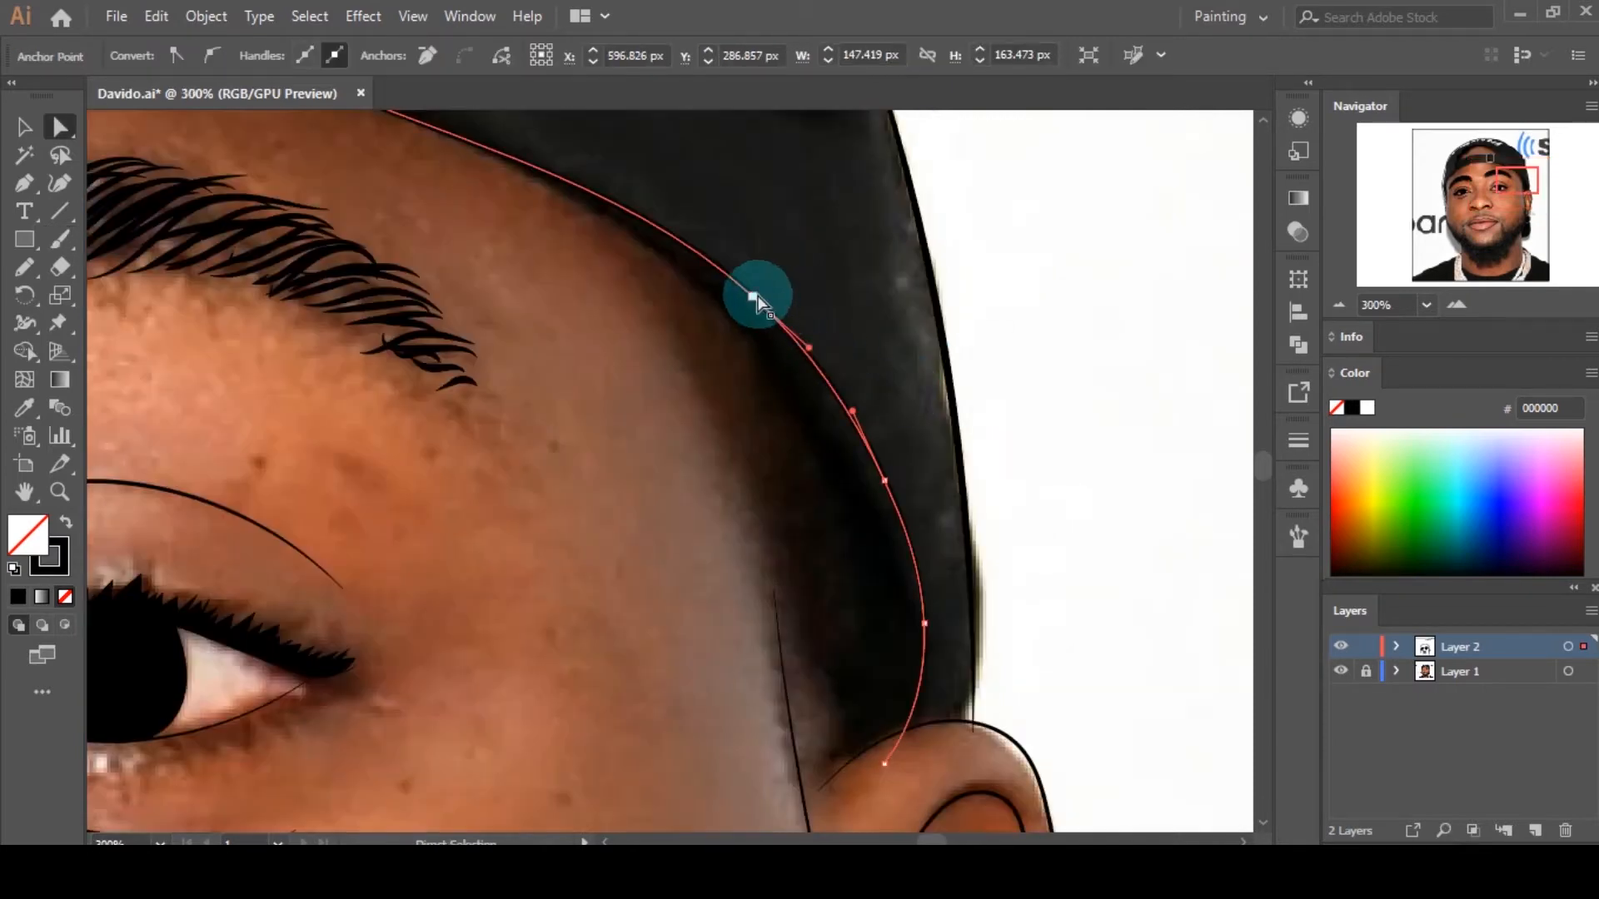
left_click_drag(756, 300, 753, 315)
left_click_drag(887, 478, 871, 480)
left_click_drag(720, 241, 637, 202)
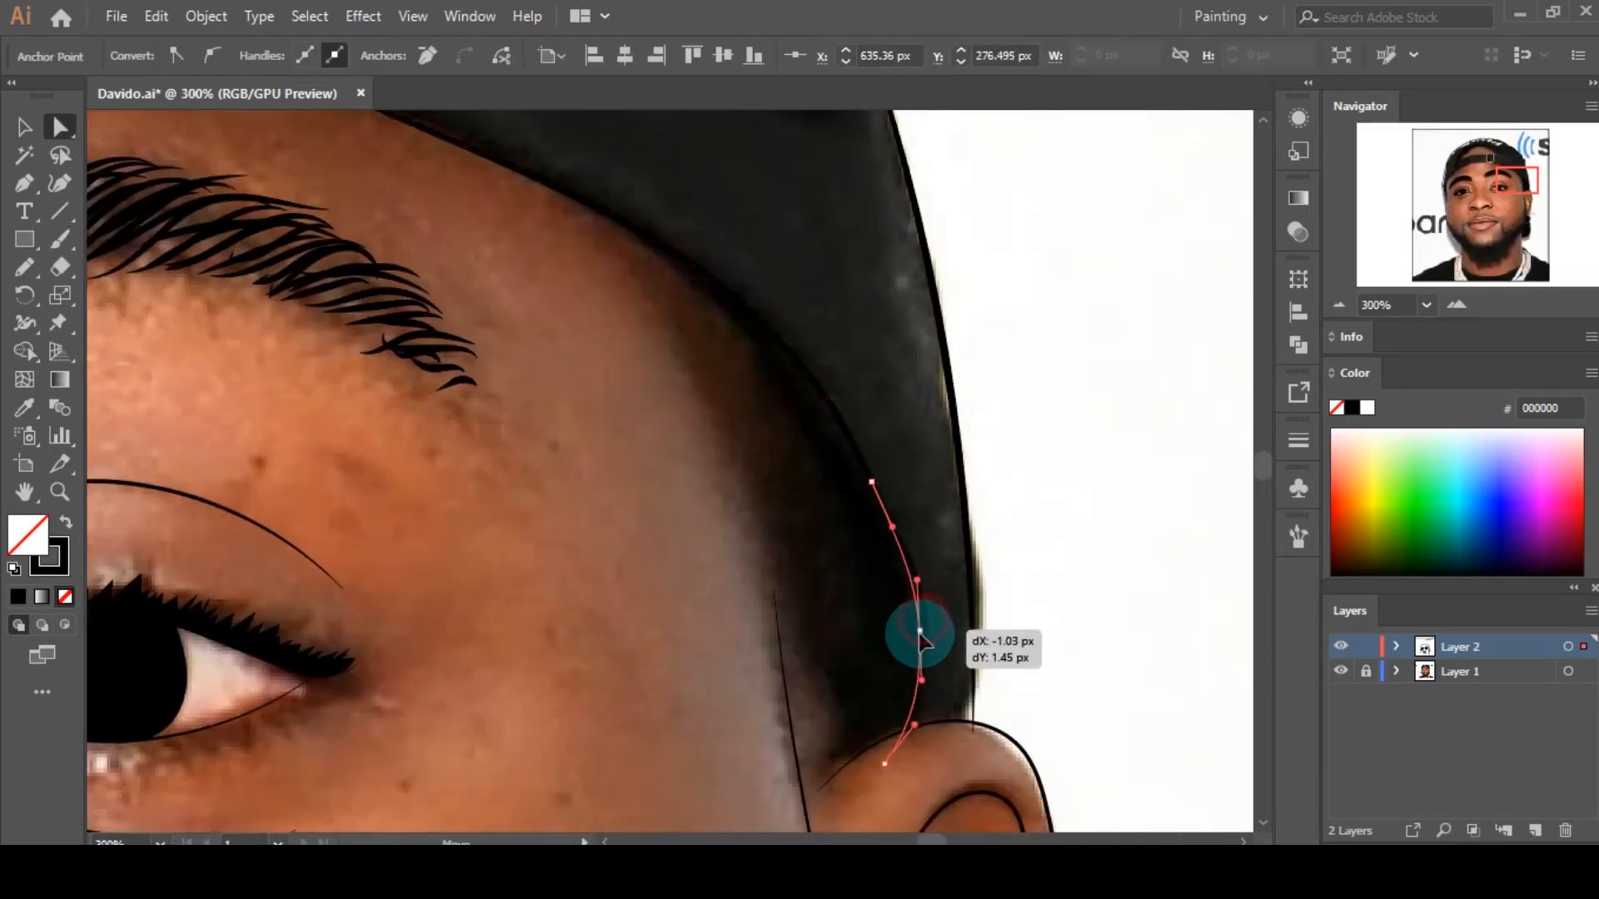
left_click_drag(919, 633, 919, 637)
left_click(929, 696)
Step: Trace the cap's lower edge from the ear to the strap on the photo's left, continuing up the strap's end
scroll(930, 696, "down", 3)
left_click_drag(183, 708, 548, 635)
scroll(528, 533, "up", 2)
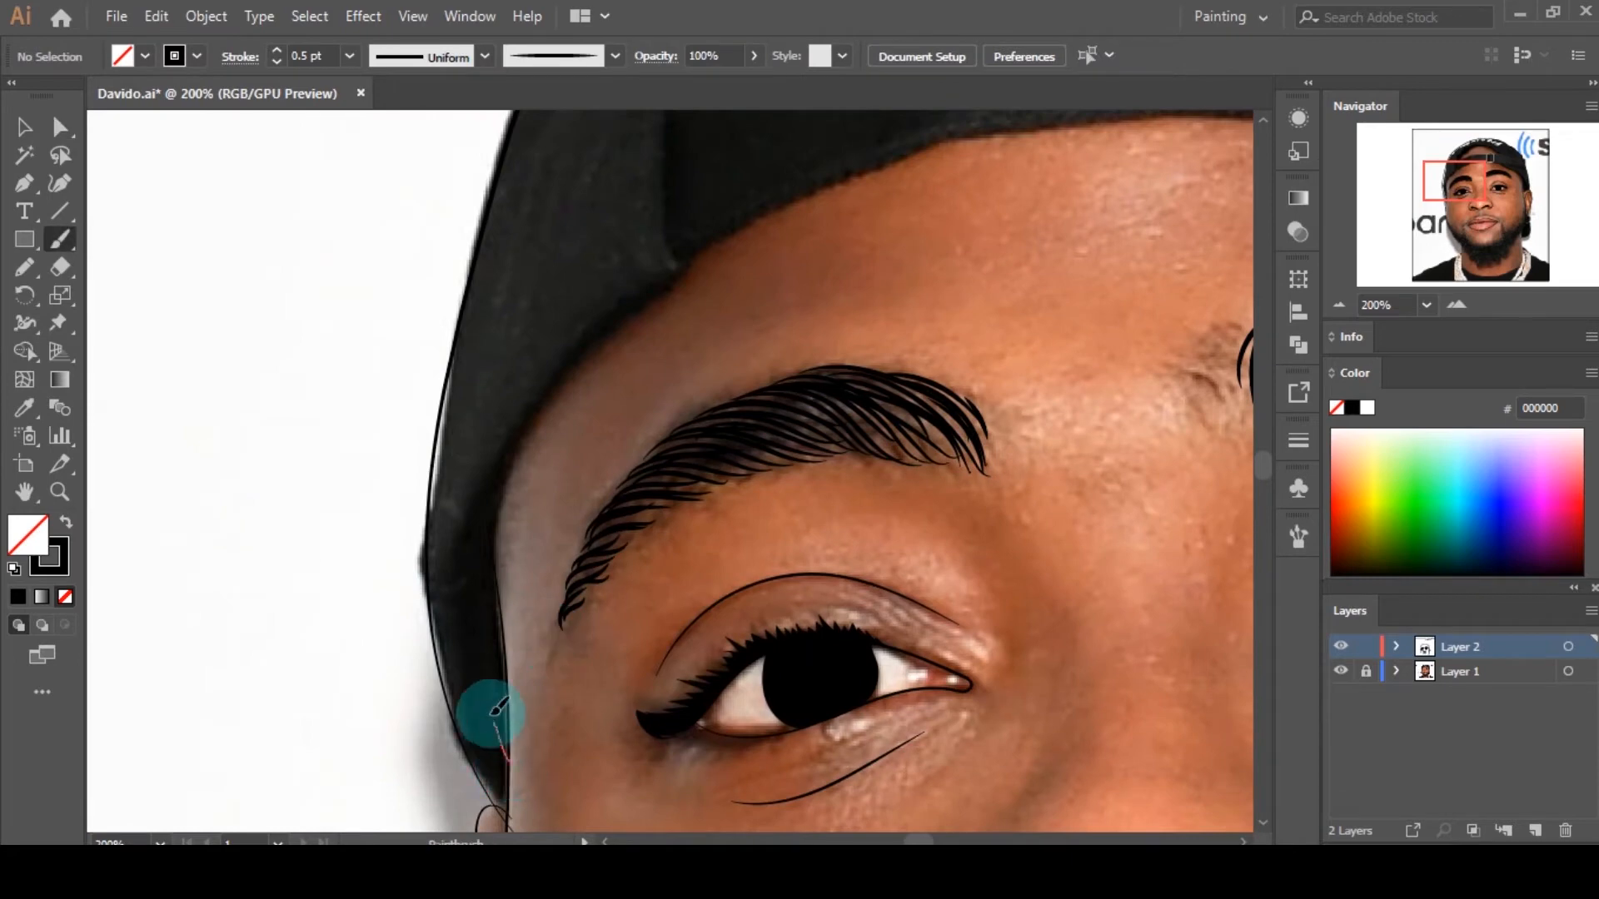
left_click_drag(537, 414, 540, 409)
scroll(491, 782, "up", 1)
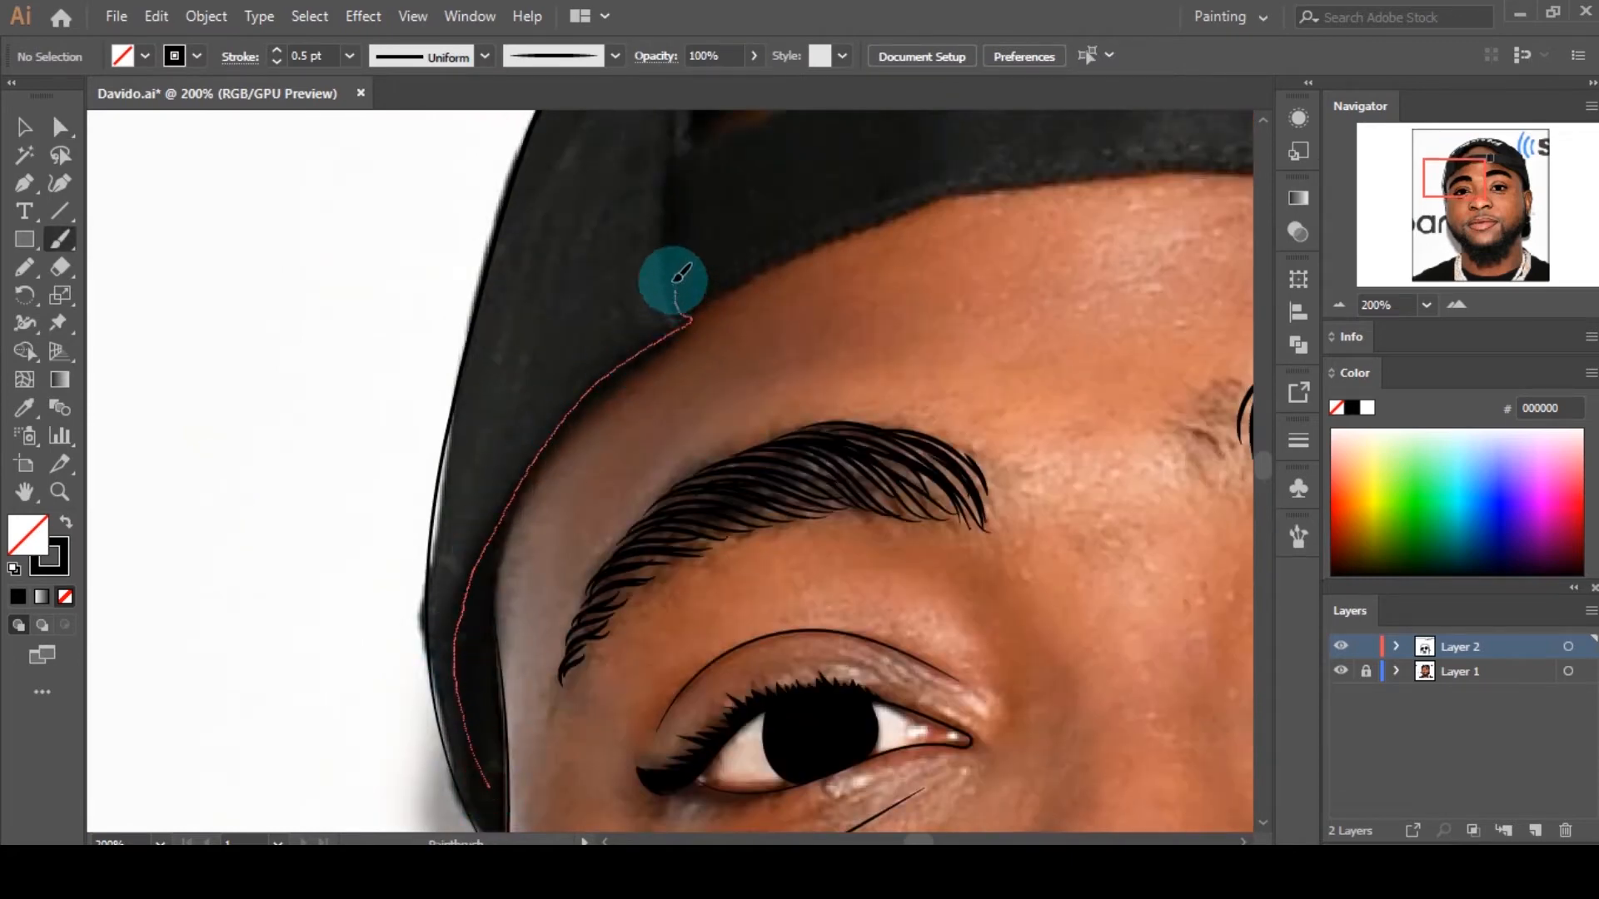
left_click_drag(675, 282, 676, 116)
Step: Extend the cap's edge line upward with the Pencil tool, past the strap and along the opening's rim on the photo's left
scroll(677, 250, "up", 4)
key("a")
left_click(676, 384)
scroll(692, 500, "up", 5)
key("n")
left_click_drag(713, 548, 785, 472)
scroll(785, 493, "down", 2)
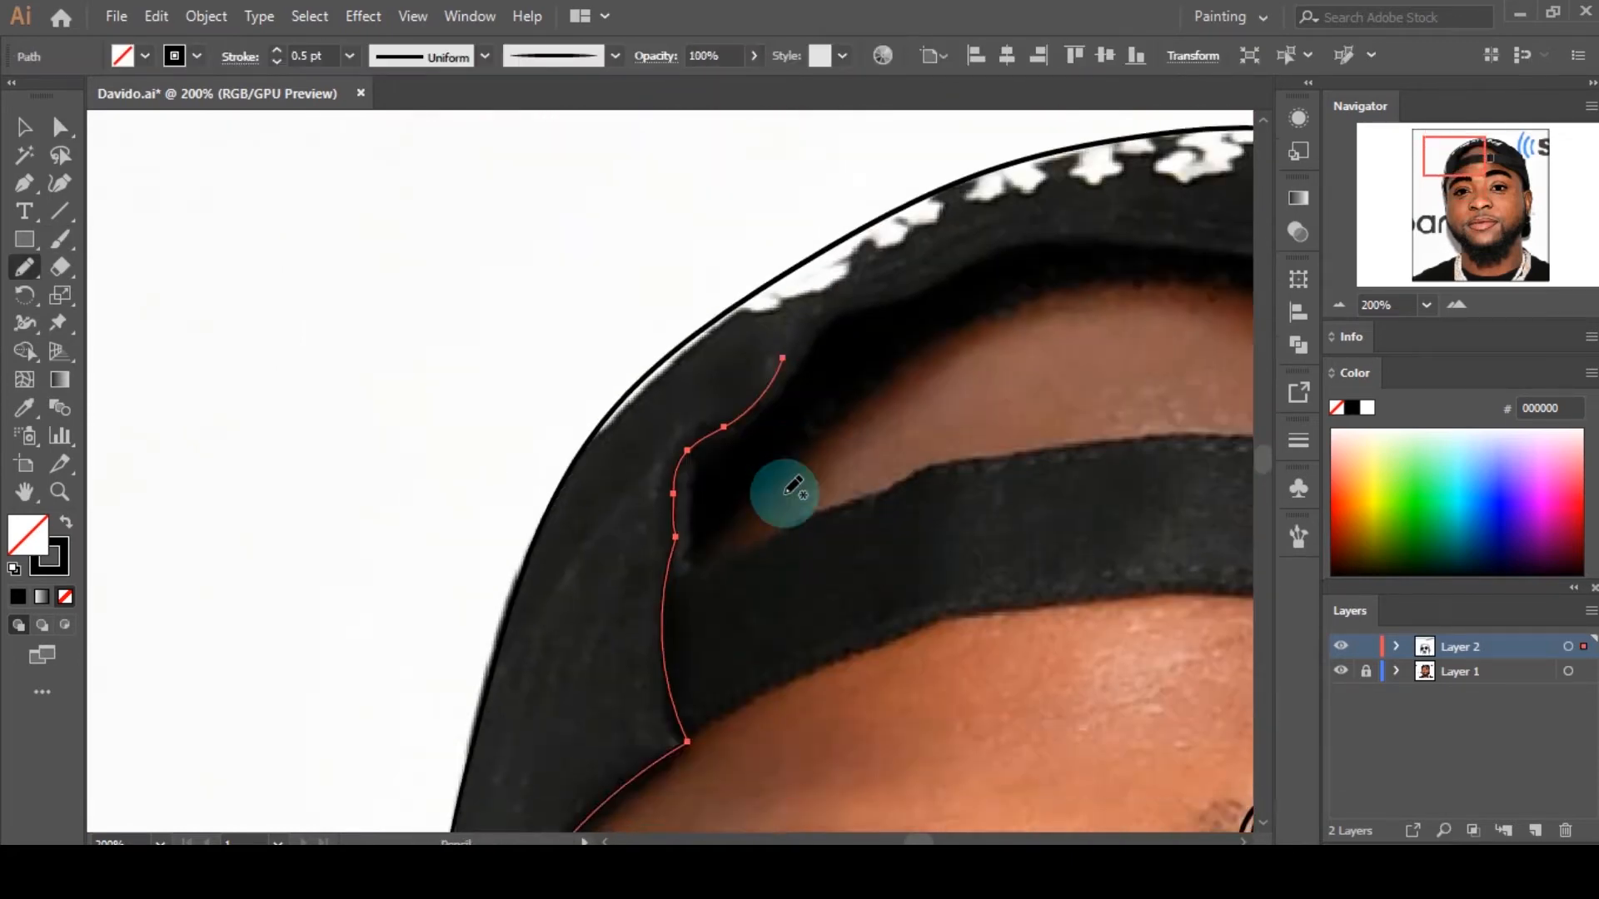
Step: Trace the upper rim of the cap's opening from one end of the gap to the other with the Paintbrush
key("ctrl+shift+a")
scroll(785, 493, "down", 1)
key("b")
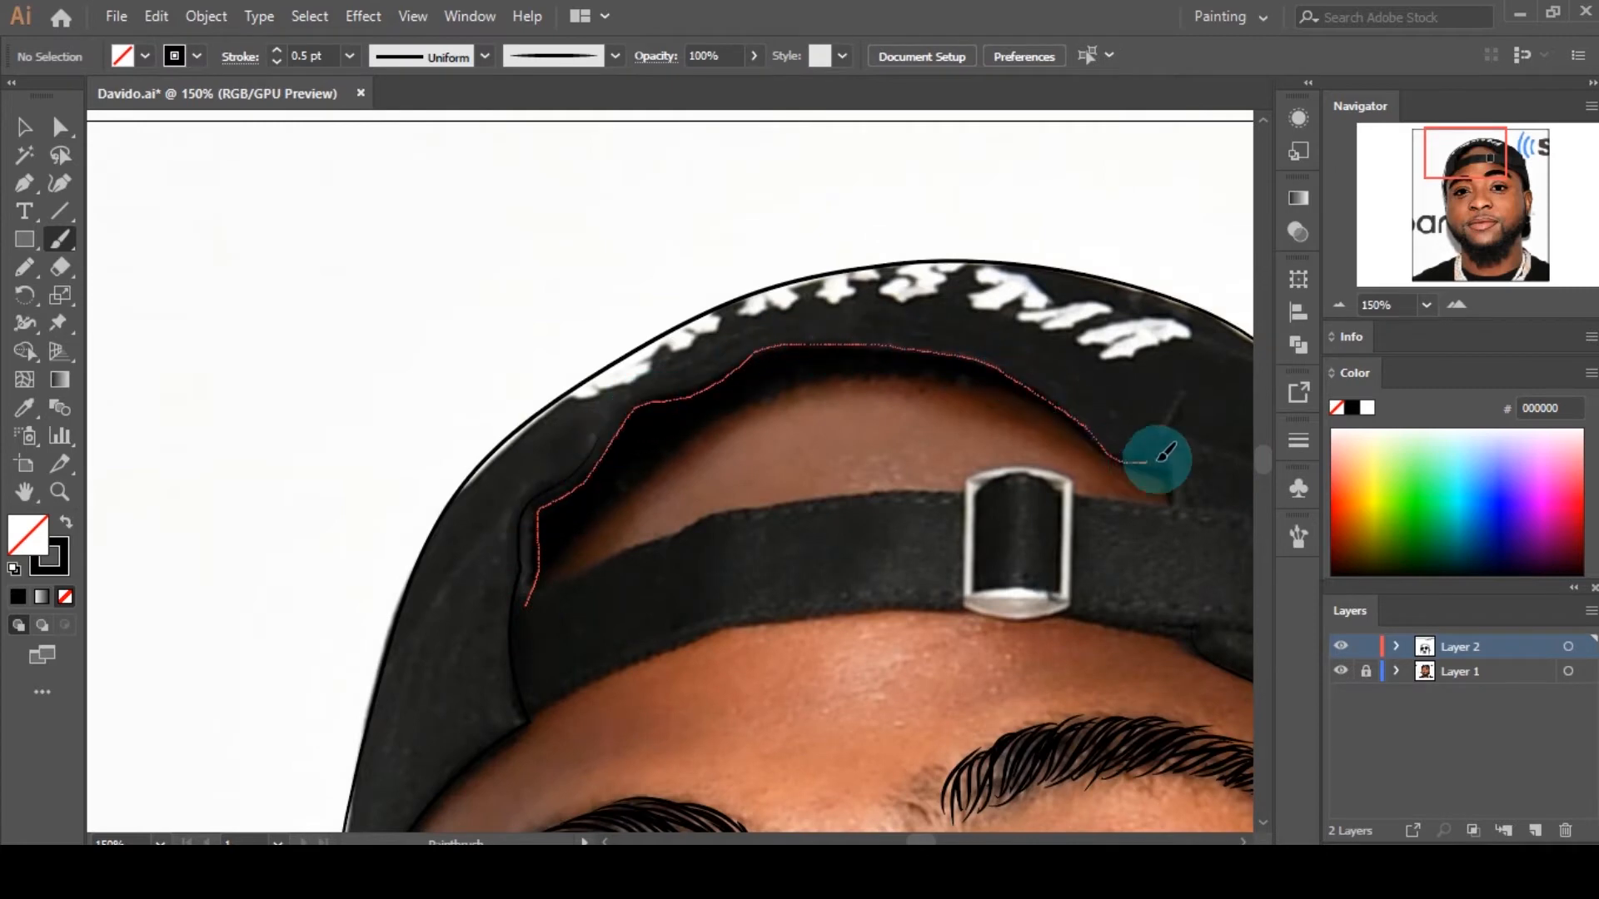
left_click_drag(1158, 460, 1178, 520)
Step: Adjust the anchor points of the opening's rim line to fit the cap's edge and deselect it
scroll(792, 364, "up", 3)
key("a")
left_click(265, 596)
left_click_drag(120, 787, 117, 775)
scroll(263, 448, "down", 3)
scroll(617, 439, "up", 3)
left_click(278, 311)
scroll(370, 315, "down", 3)
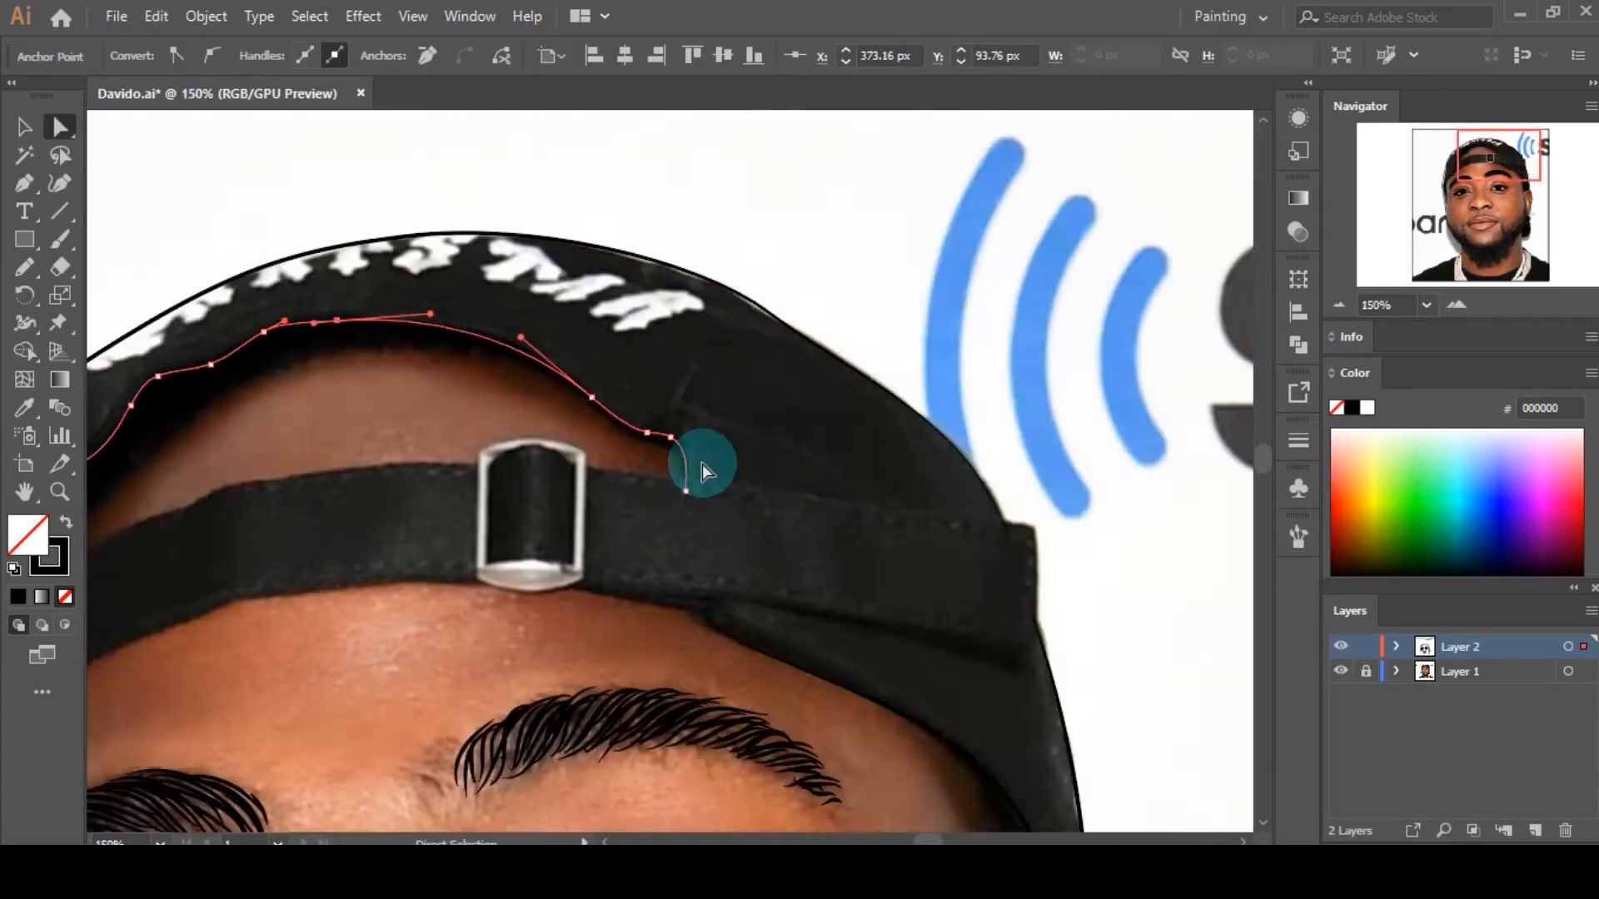
left_click(733, 450)
Step: Paint the seam line running from the opening's corner toward the strap's end on the photo's right
scroll(756, 348, "up", 2)
key("b")
left_click_drag(622, 354, 962, 491)
scroll(969, 460, "down", 4)
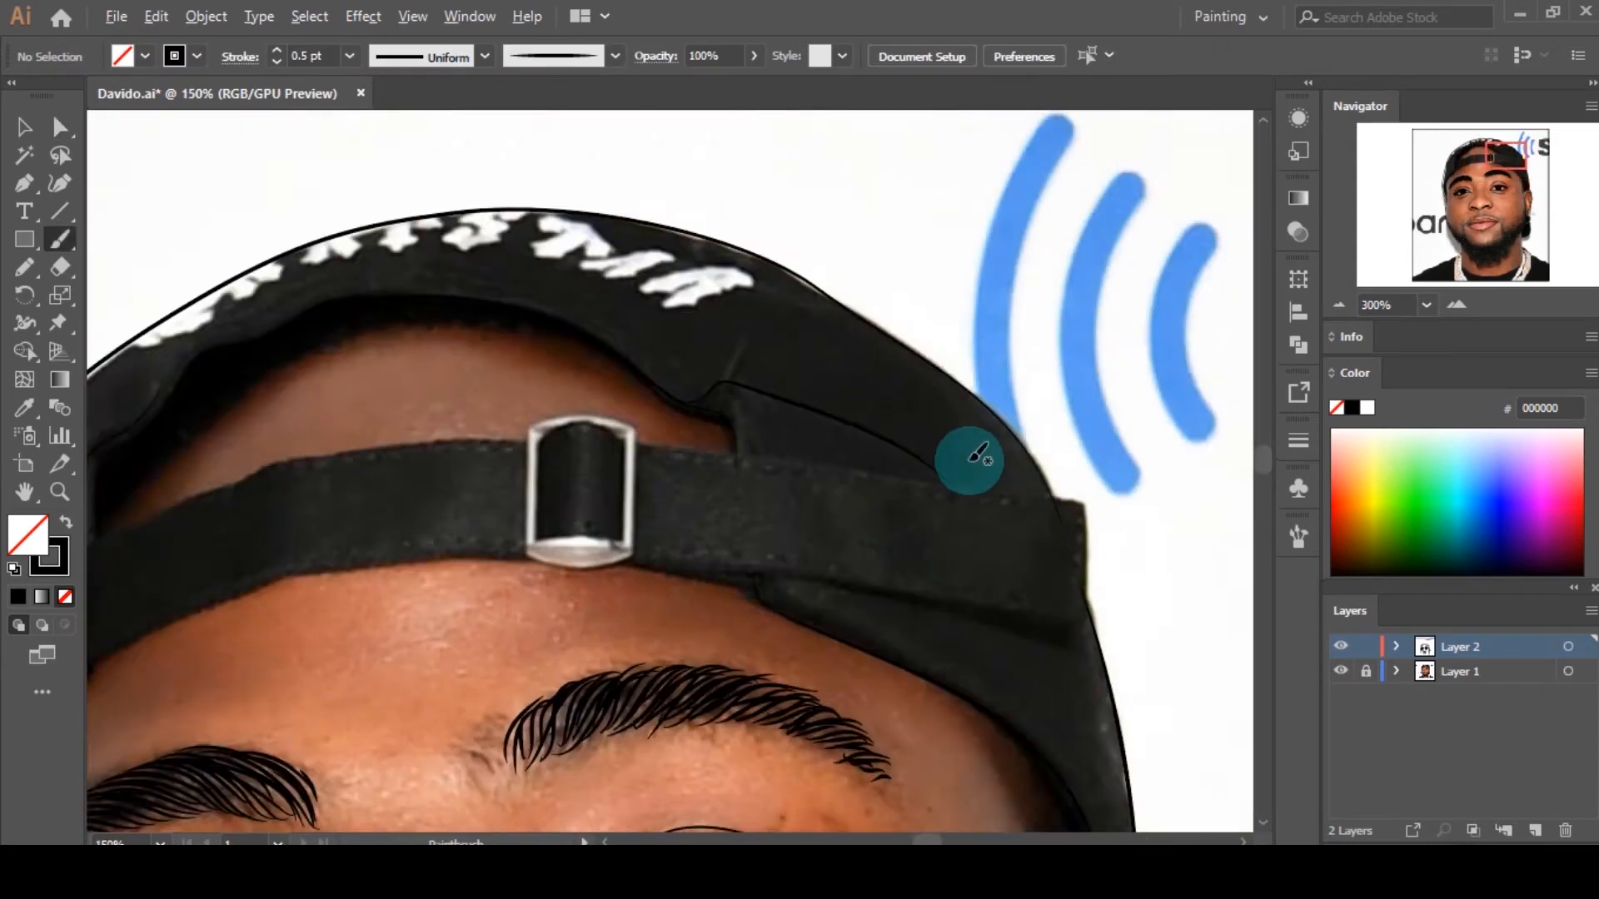
scroll(580, 382, "up", 4)
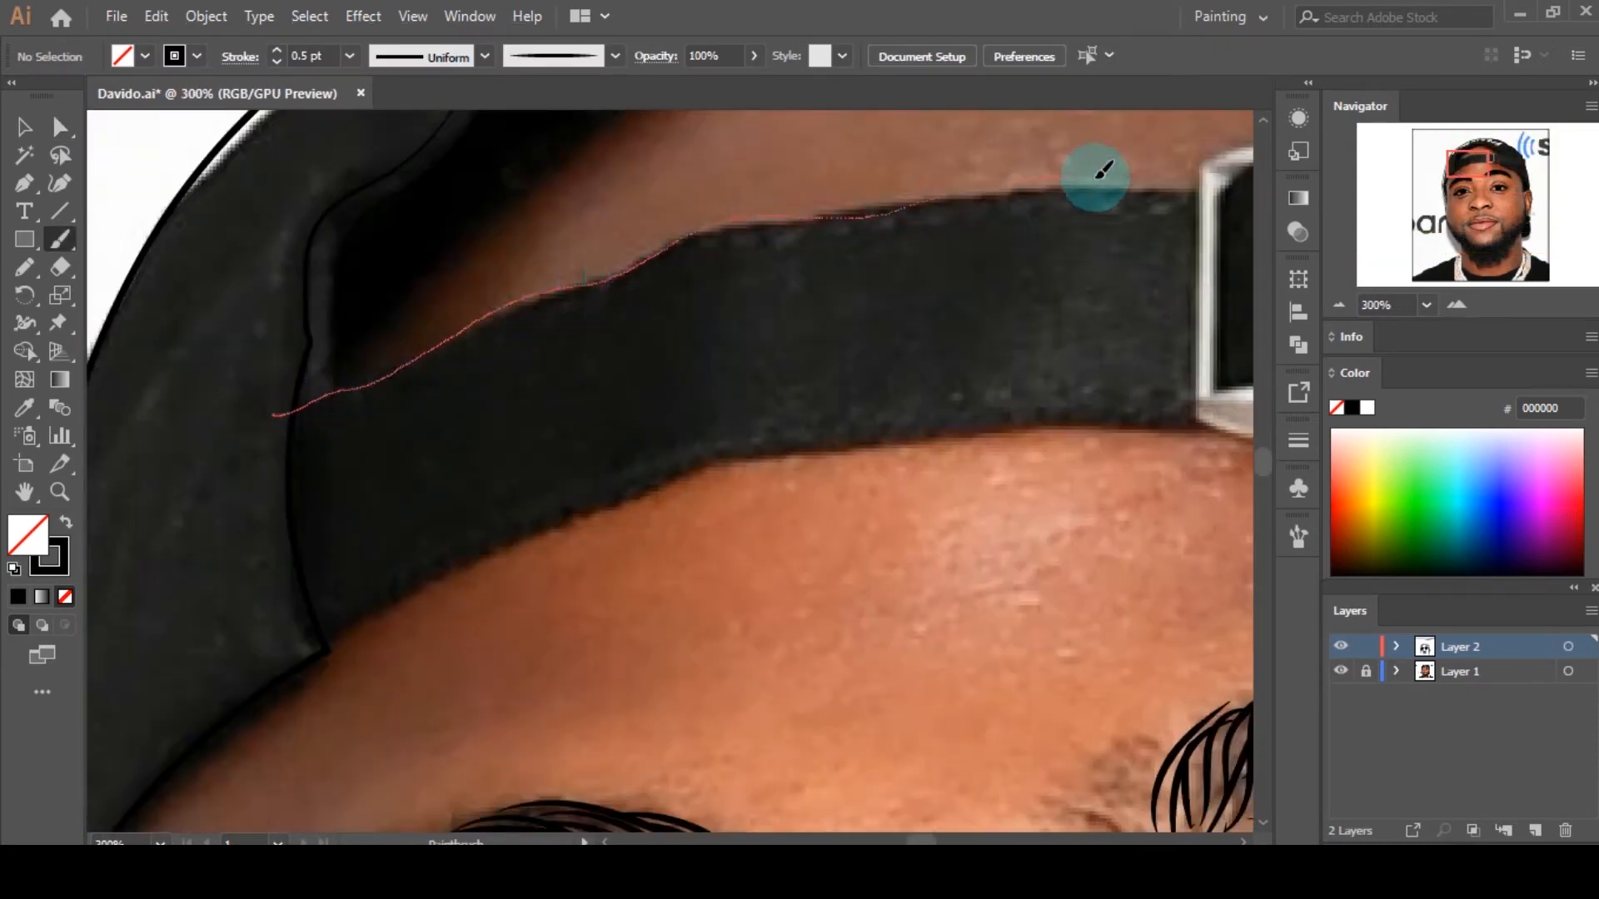
left_click_drag(1096, 178, 1210, 200)
key("ctrl+z")
Step: Check the Paintbrush tool options and trace the strap's upper and lower edges from the cap's side to the buckle
double_click(60, 240)
left_click(817, 582)
left_click_drag(254, 412, 440, 337)
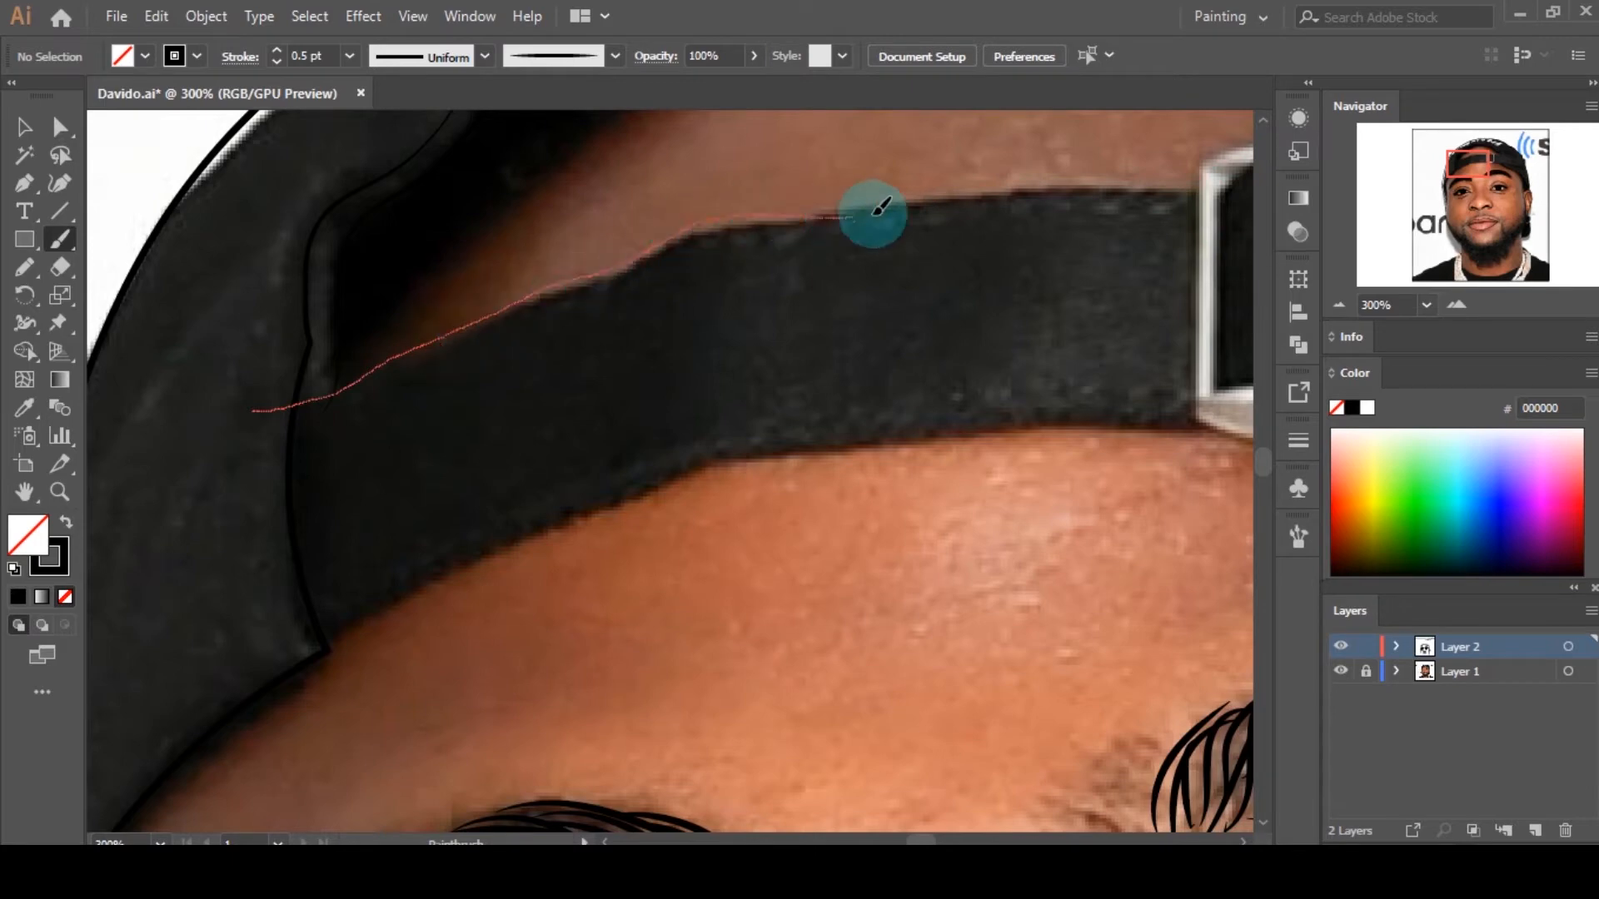
left_click_drag(874, 212, 1223, 188)
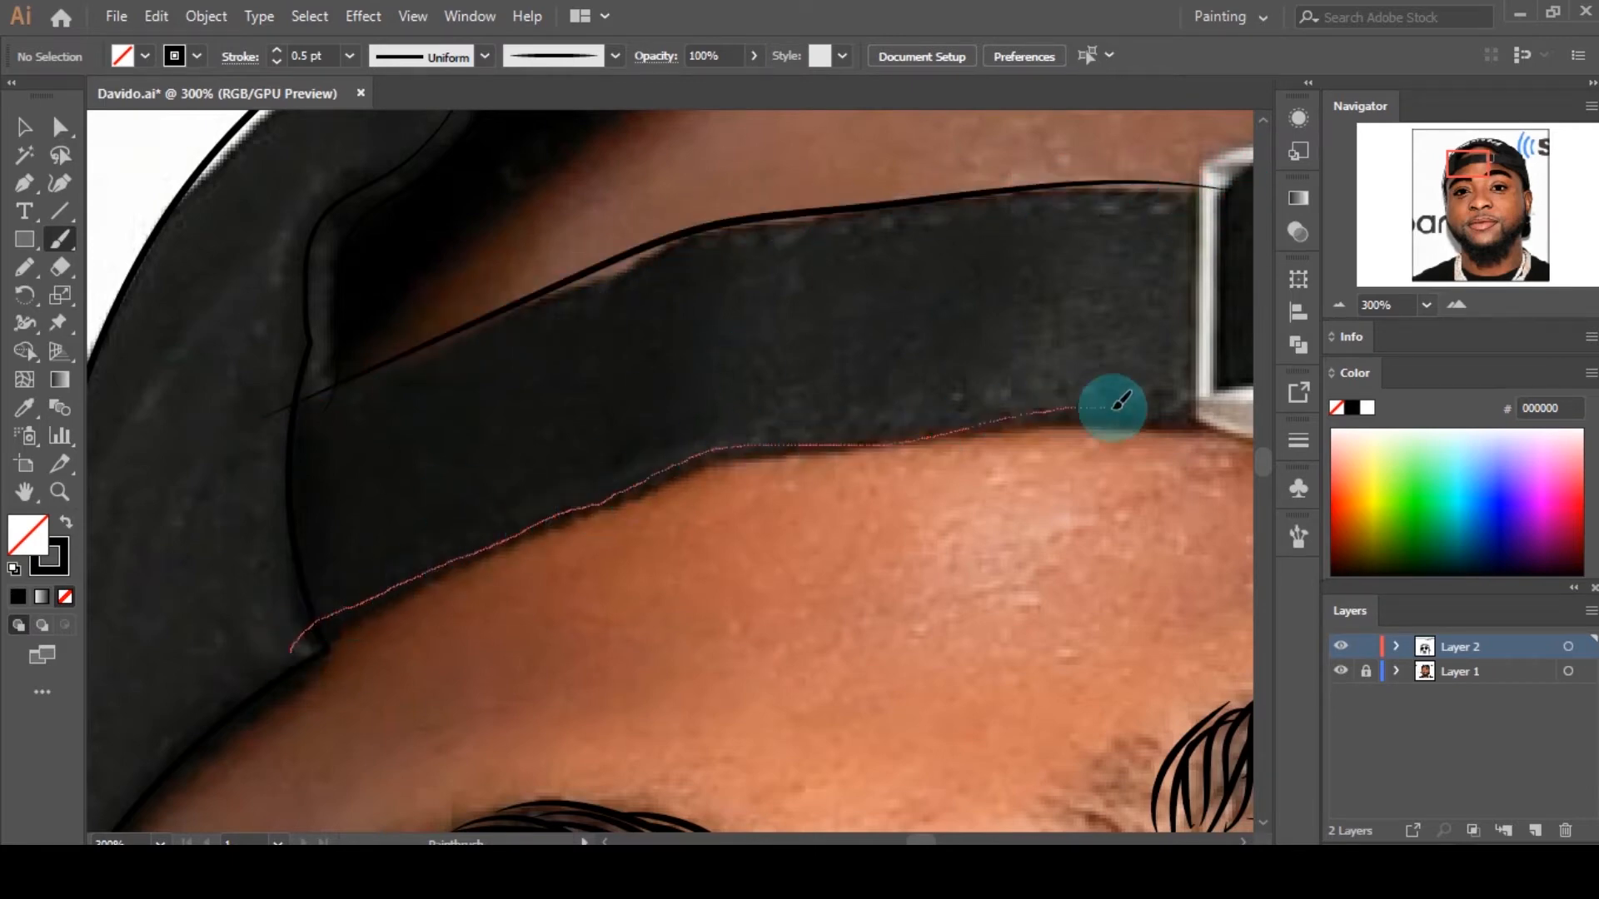
left_click_drag(1114, 408, 1239, 415)
Step: Adjust the ends of the strap's edge lines to meet the buckle frame and set the stroke to 0.25 pt
scroll(575, 500, "down", 4)
scroll(658, 468, "up", 4)
left_click_drag(881, 512, 441, 553)
key("a")
left_click(447, 566)
scroll(459, 579, "up", 1)
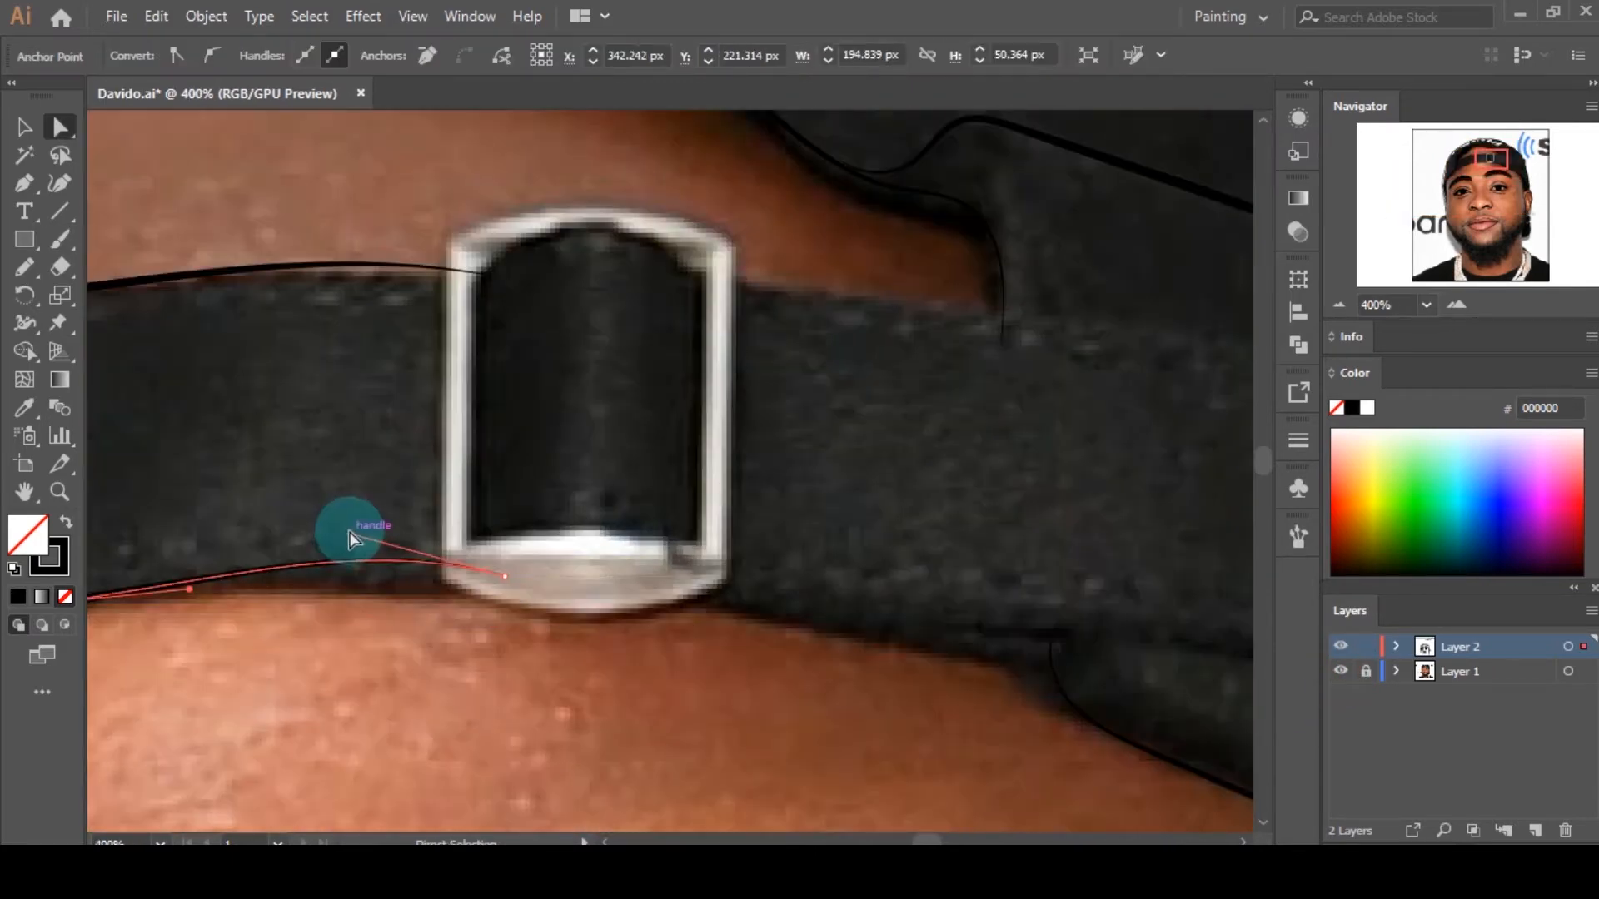
left_click(500, 286)
scroll(512, 309, "up", 1)
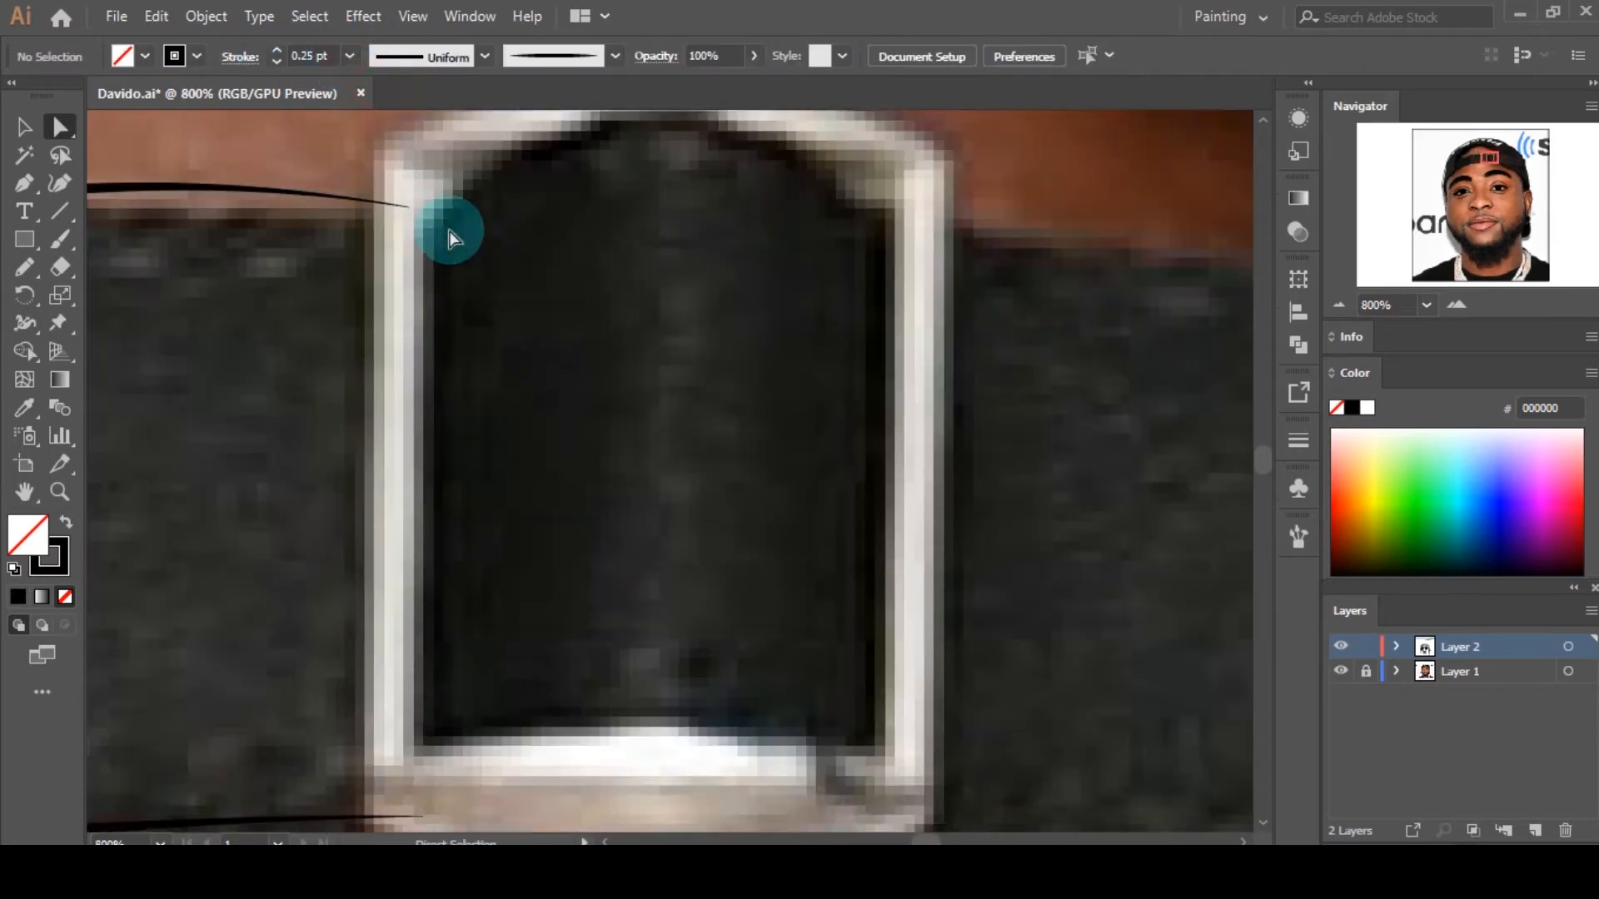
Step: Save the file and trace the buckle frame's outer outline and inner opening with the Paintbrush
key("ctrl+s")
key("b")
scroll(770, 246, "up", 1)
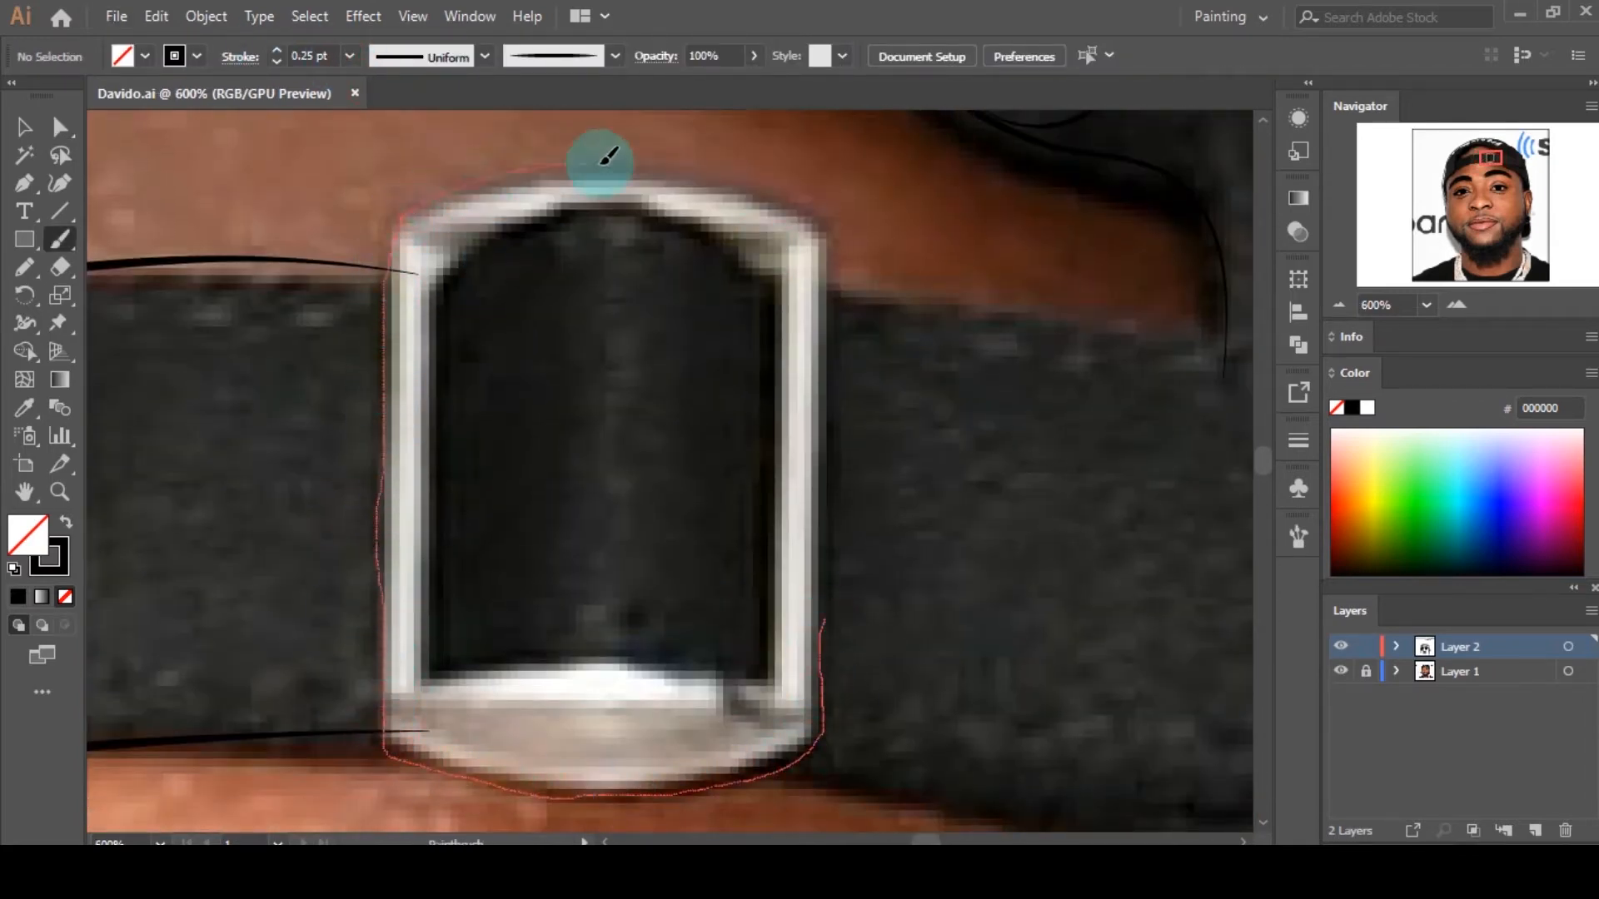
left_click_drag(829, 662, 827, 664)
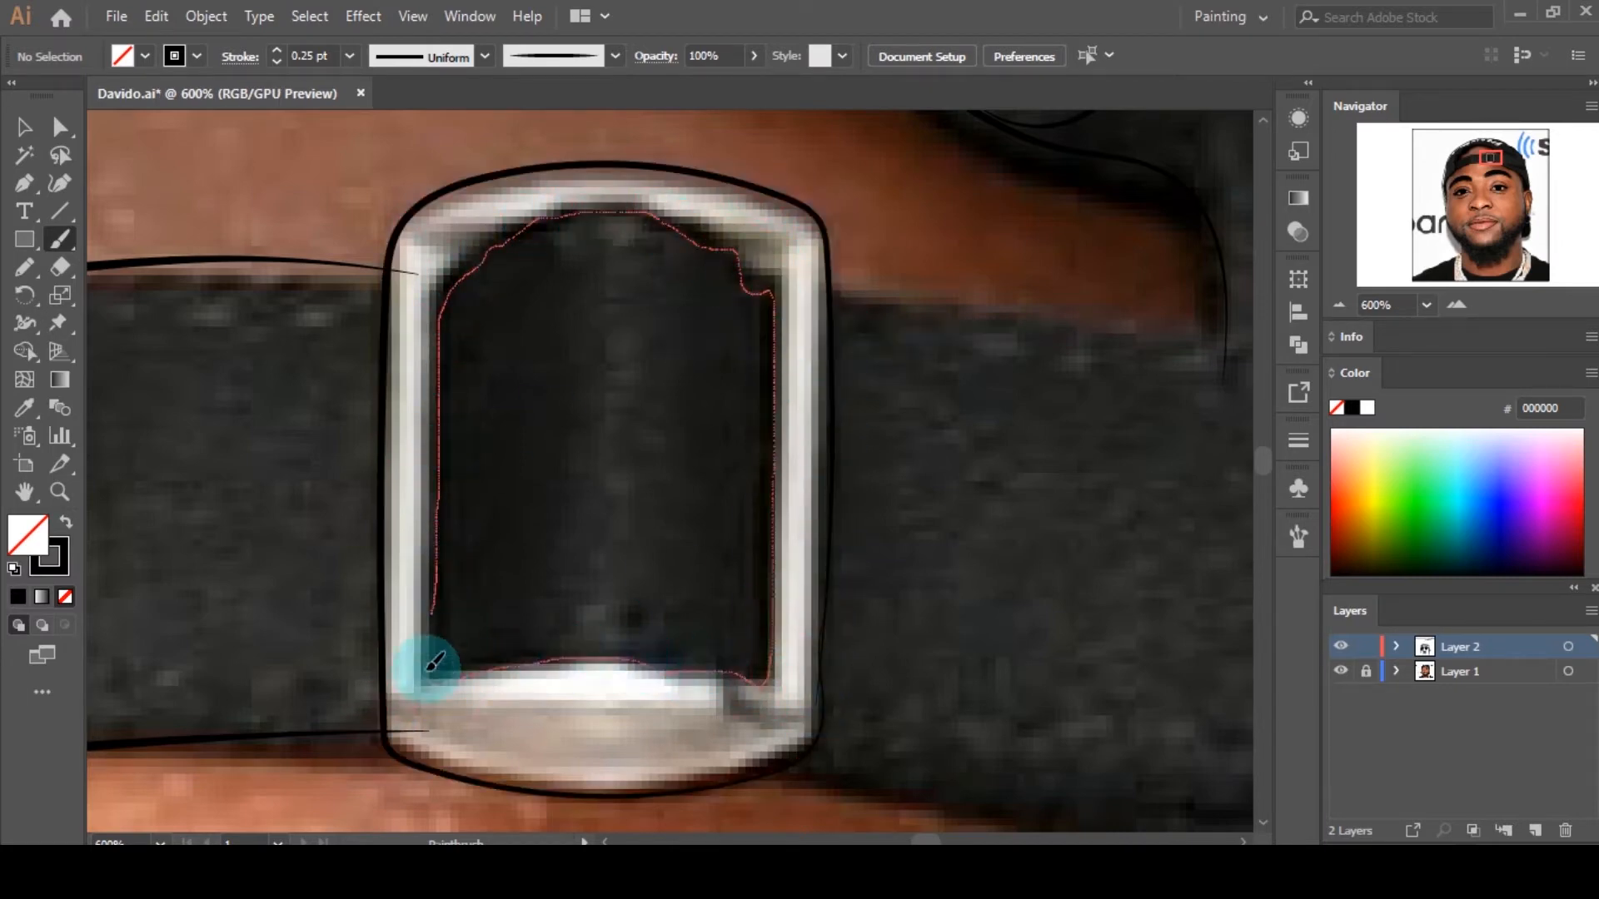
left_click_drag(435, 662, 433, 658)
key("a")
left_click(671, 250)
scroll(506, 261, "up", 1)
key("ctrl+1")
key("ctrl+shift+a")
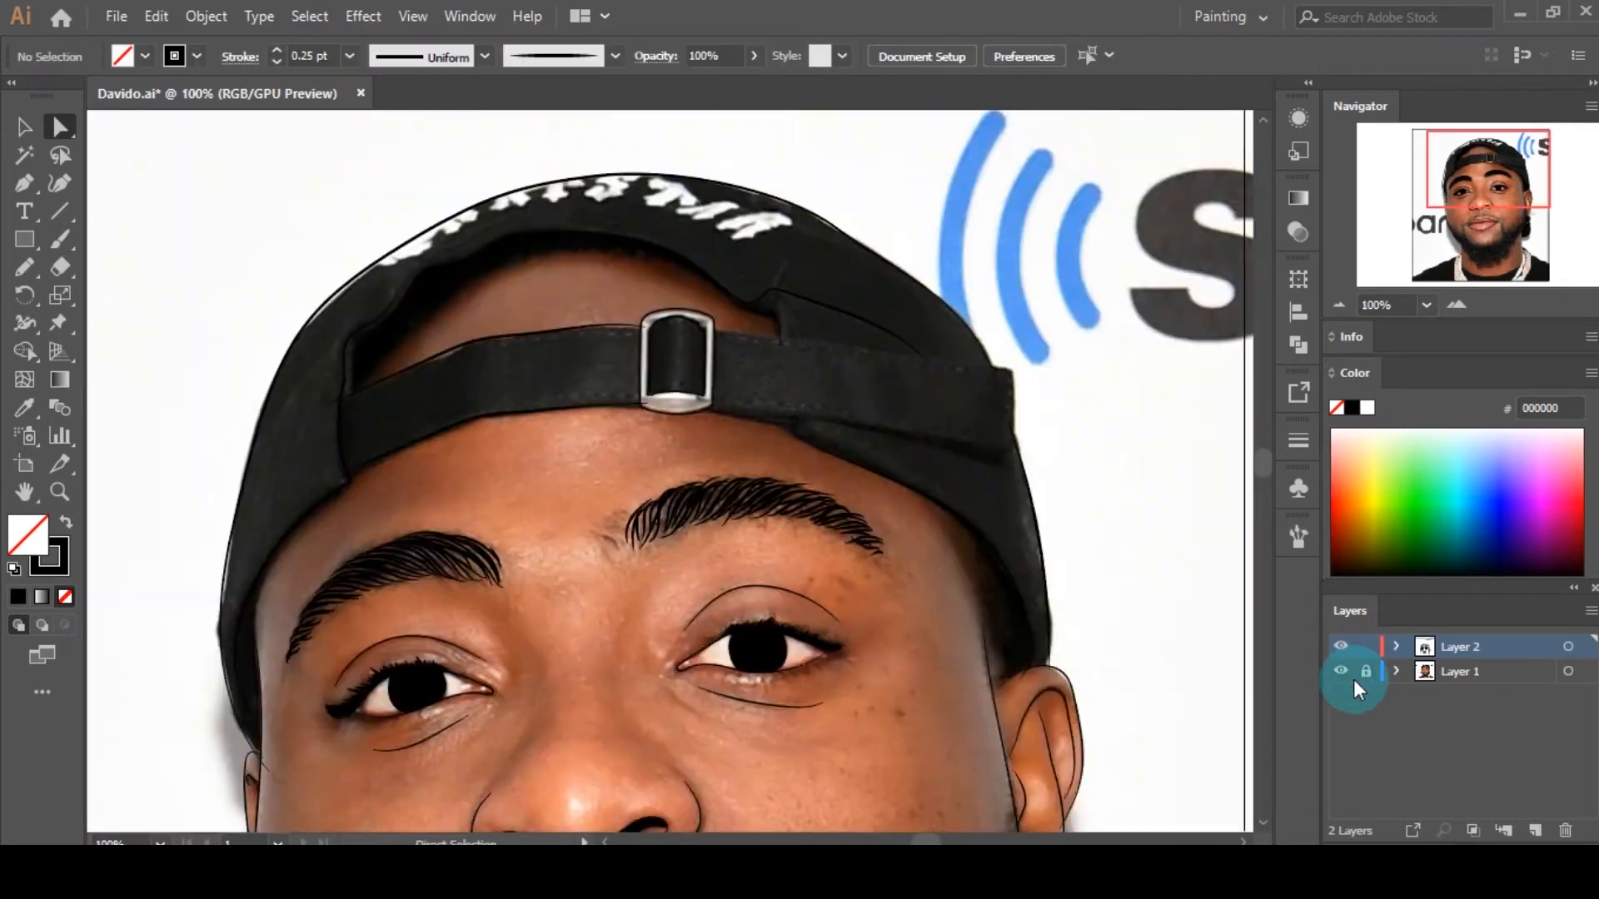
Step: Paint the strap's outline on the photo's right, from its lower edge around the end and back along the upper edge to the buckle
scroll(949, 367, "up", 3)
key("b")
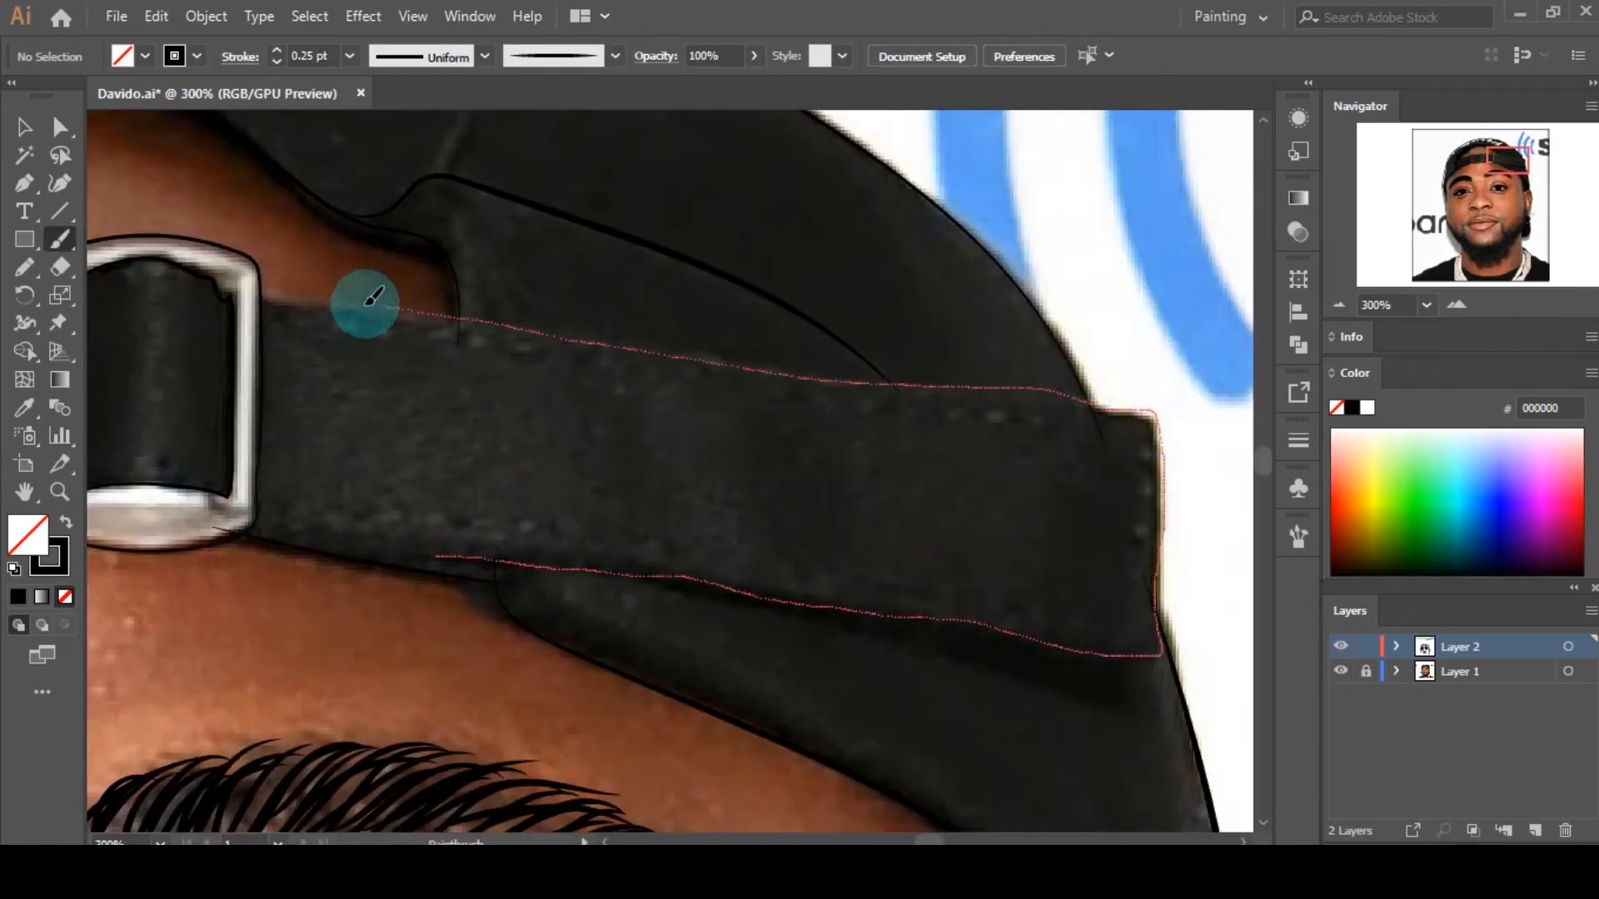
left_click_drag(374, 298, 366, 303)
scroll(357, 410, "down", 1)
key("a")
scroll(510, 466, "up", 3)
scroll(892, 400, "down", 3)
scroll(1132, 408, "up", 1)
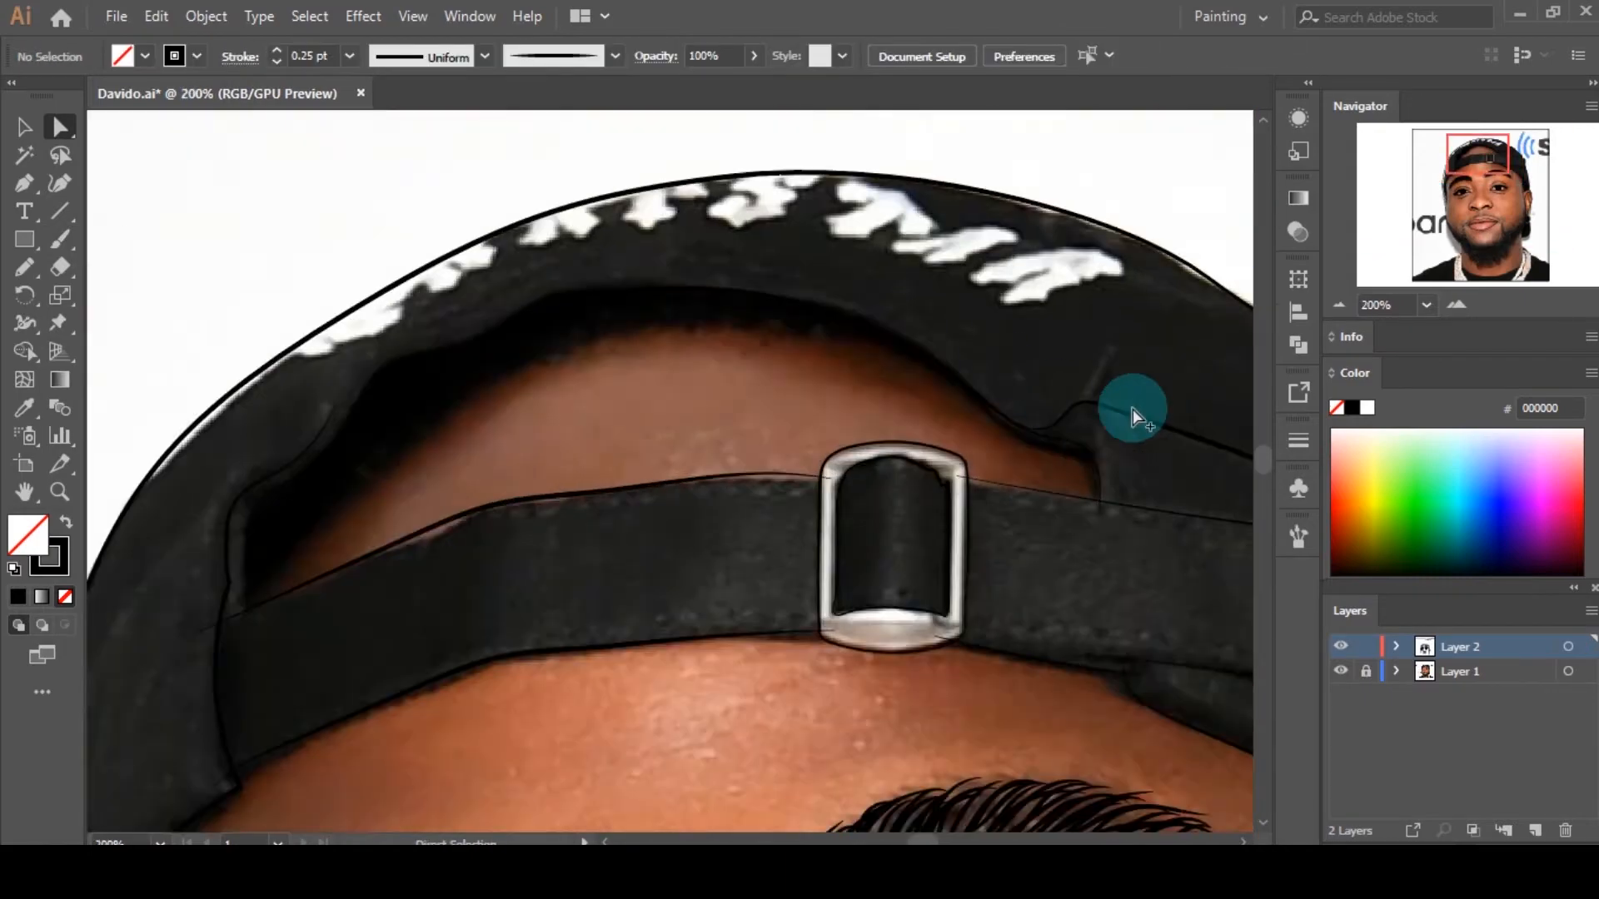
Step: Adjust the line where the cap's seam meets the opening's rim near the buckle, and deselect it
scroll(1133, 408, "up", 2)
left_click(1046, 436)
left_click_drag(1047, 436, 993, 415)
scroll(1012, 374, "down", 1)
key("v")
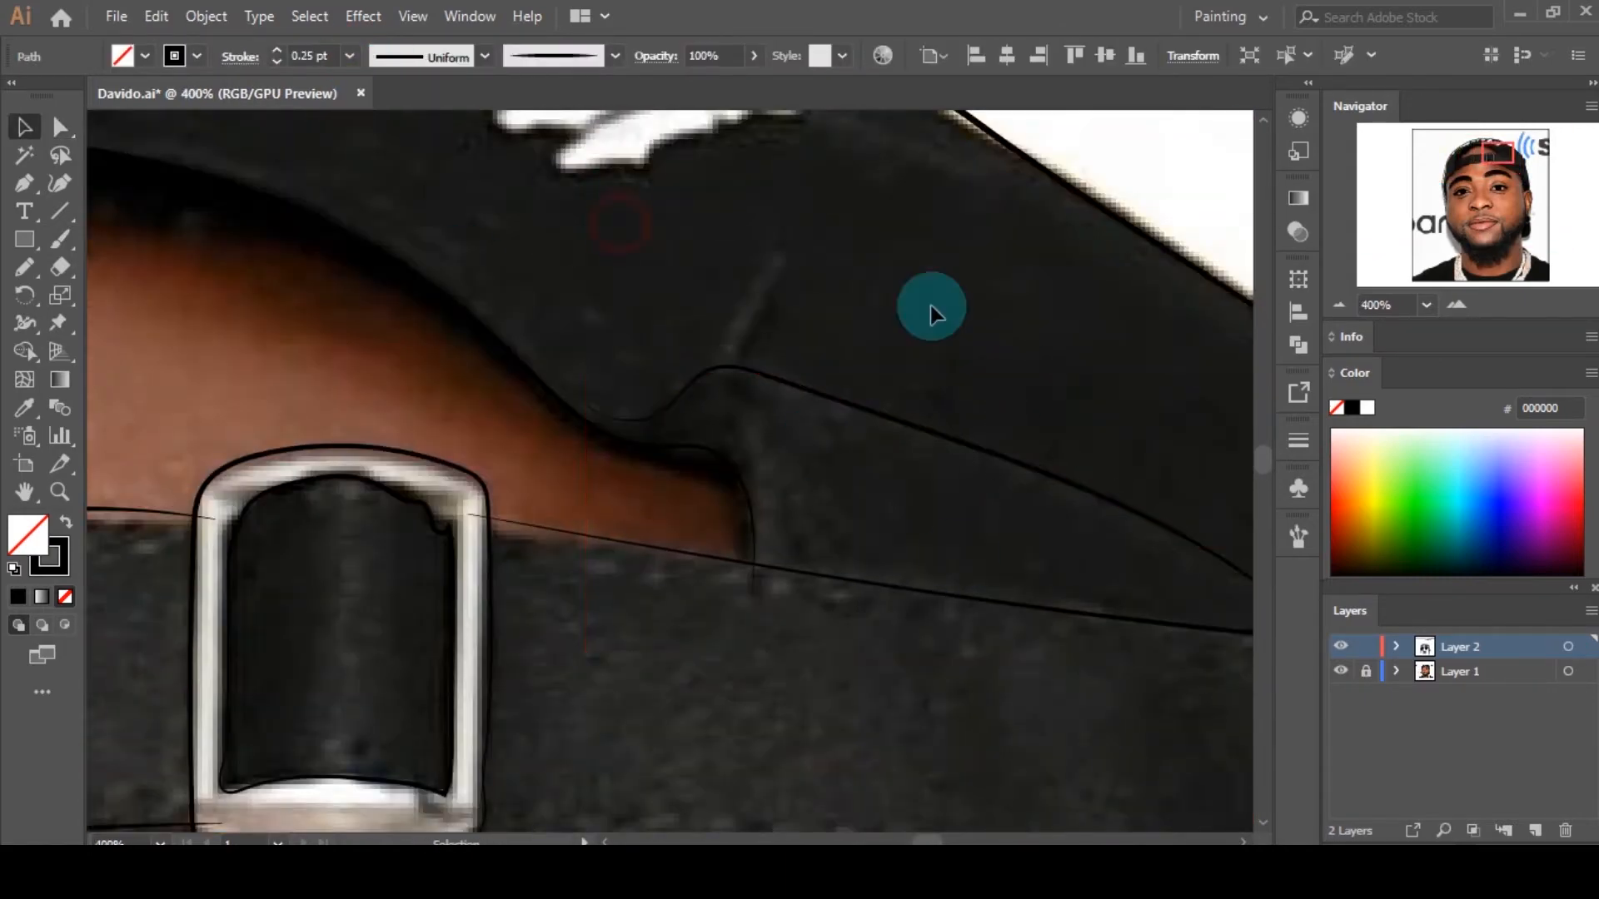
key("ctrl+shift+a")
Step: Draw black-filled shadow shapes with the Pencil tool between the cap's edge and both sides of the face
scroll(931, 307, "down", 2)
scroll(390, 396, "up", 1)
scroll(523, 598, "up", 1)
key("n")
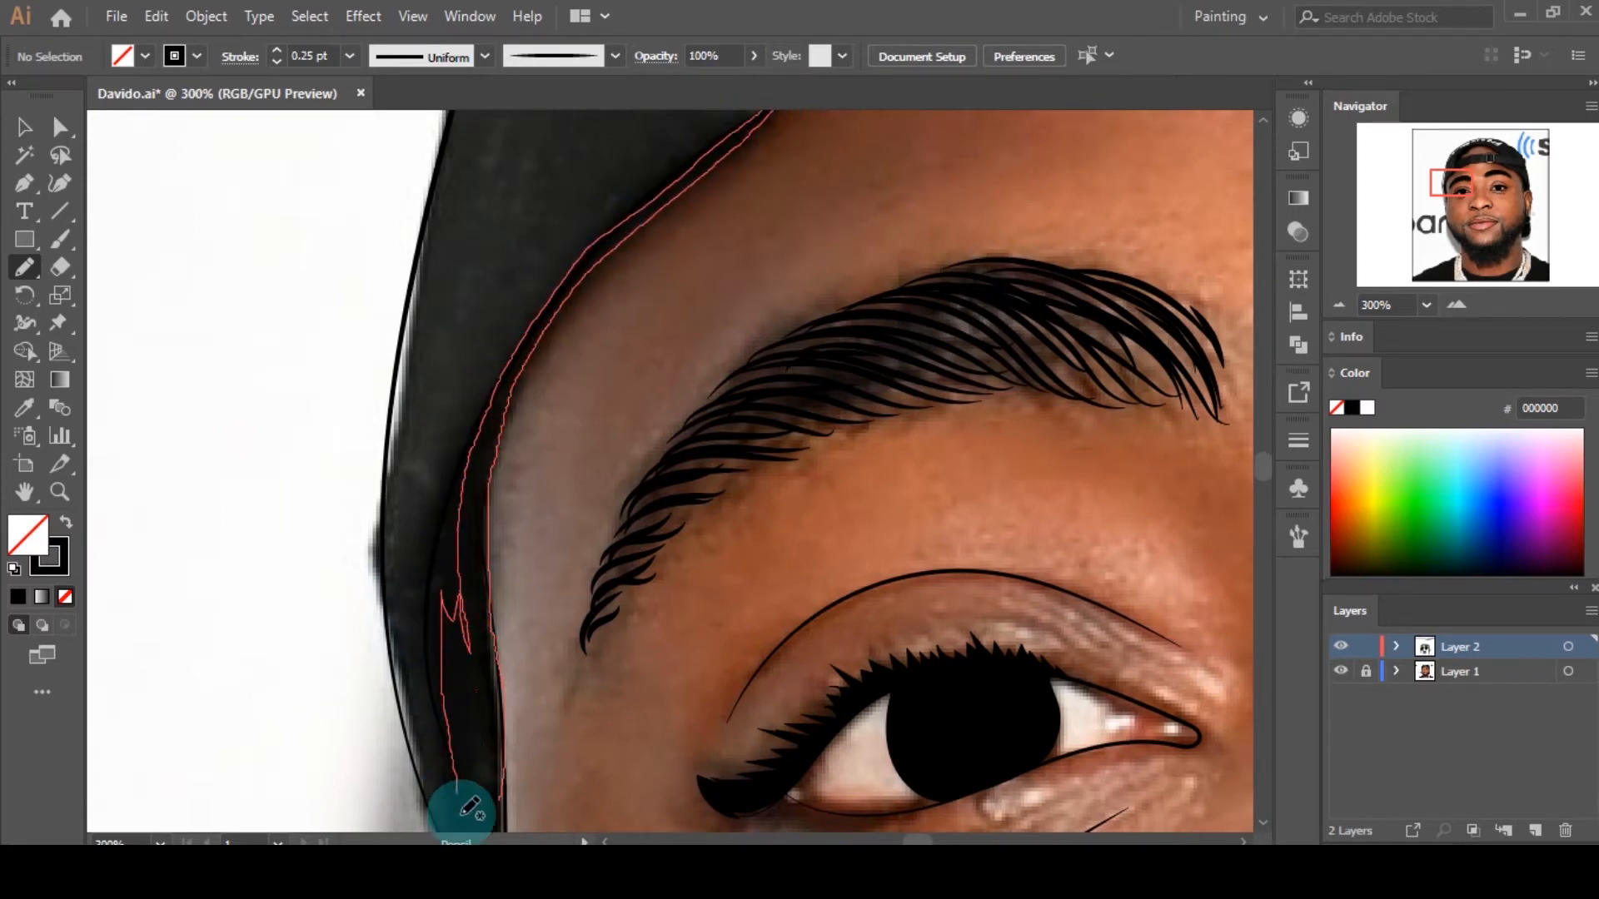
left_click_drag(460, 808, 517, 721)
scroll(731, 553, "down", 2)
scroll(732, 553, "up", 2)
left_click_drag(673, 319, 588, 220)
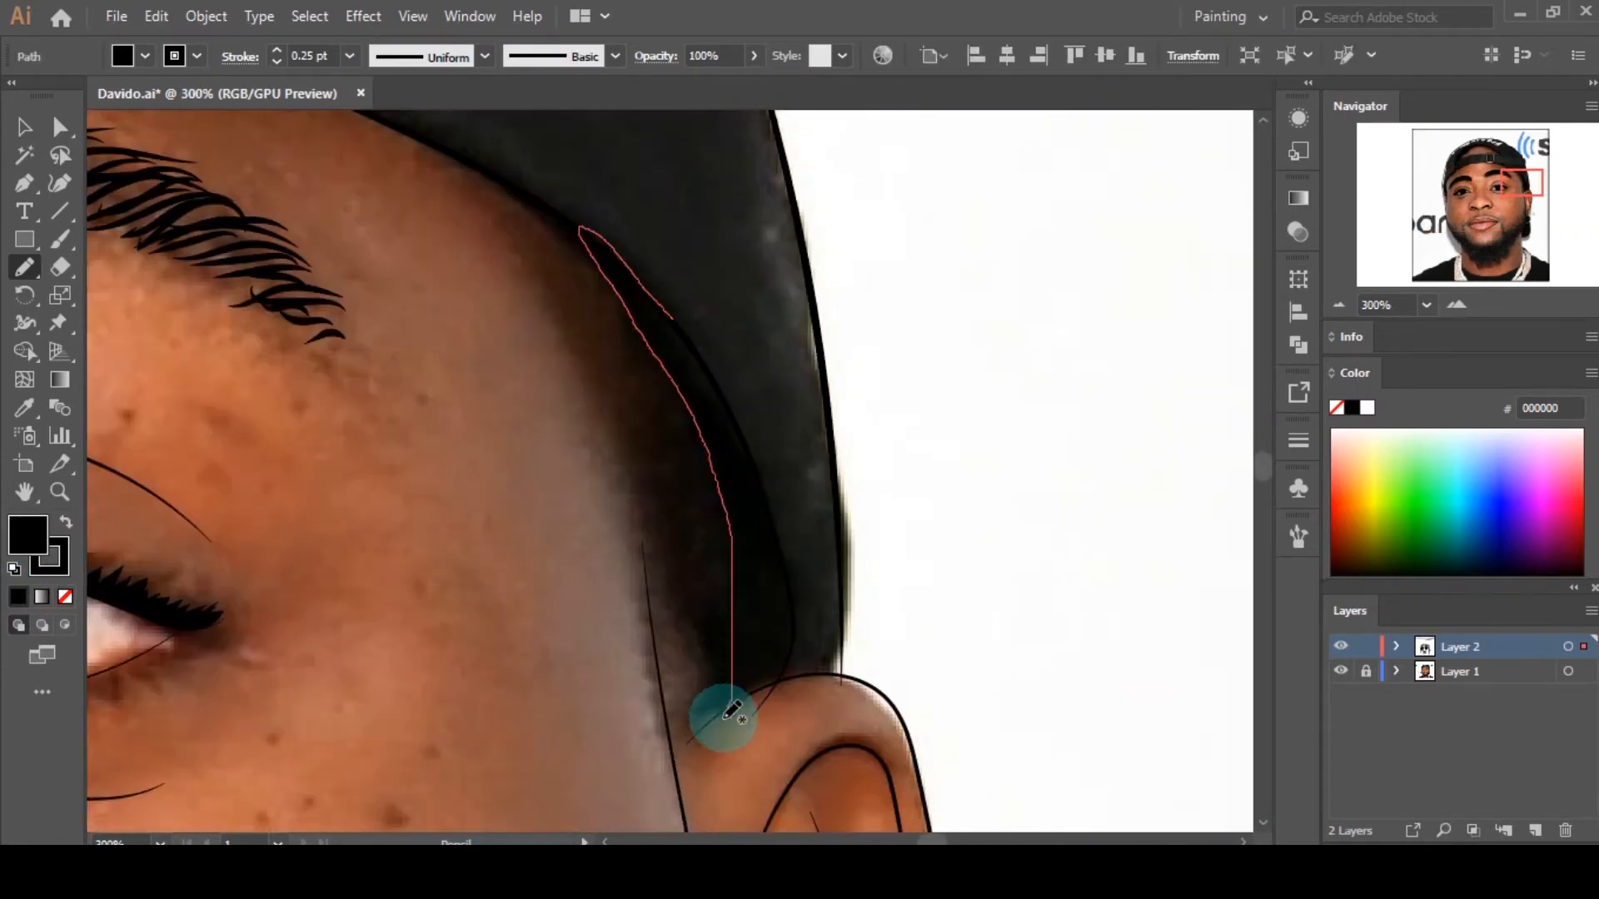
left_click_drag(658, 287, 593, 235)
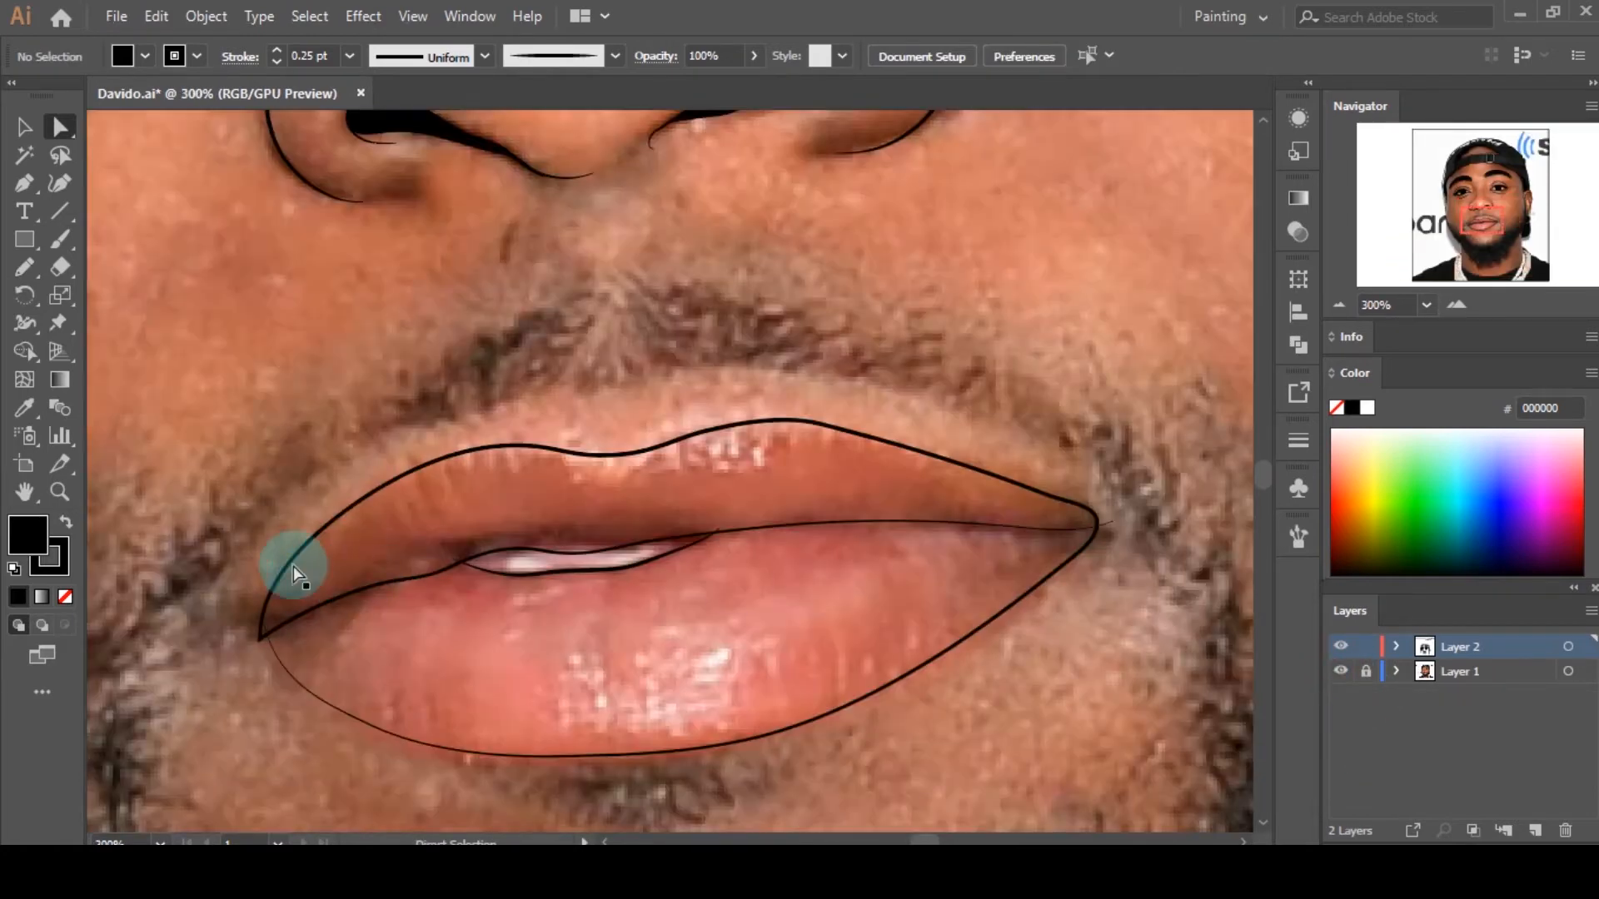
Step: Adjust the upper lip outline's anchor points to follow the photo and toggle the photo layer's visibility
scroll(293, 566, "up", 3)
left_click(364, 459)
mouse_move(196, 735)
left_mouse_down()
mouse_move(162, 742)
mouse_move(213, 751)
left_mouse_up()
left_click(216, 712)
left_click_drag(367, 462, 379, 483)
left_click_drag(507, 383, 494, 387)
scroll(496, 384, "down", 4)
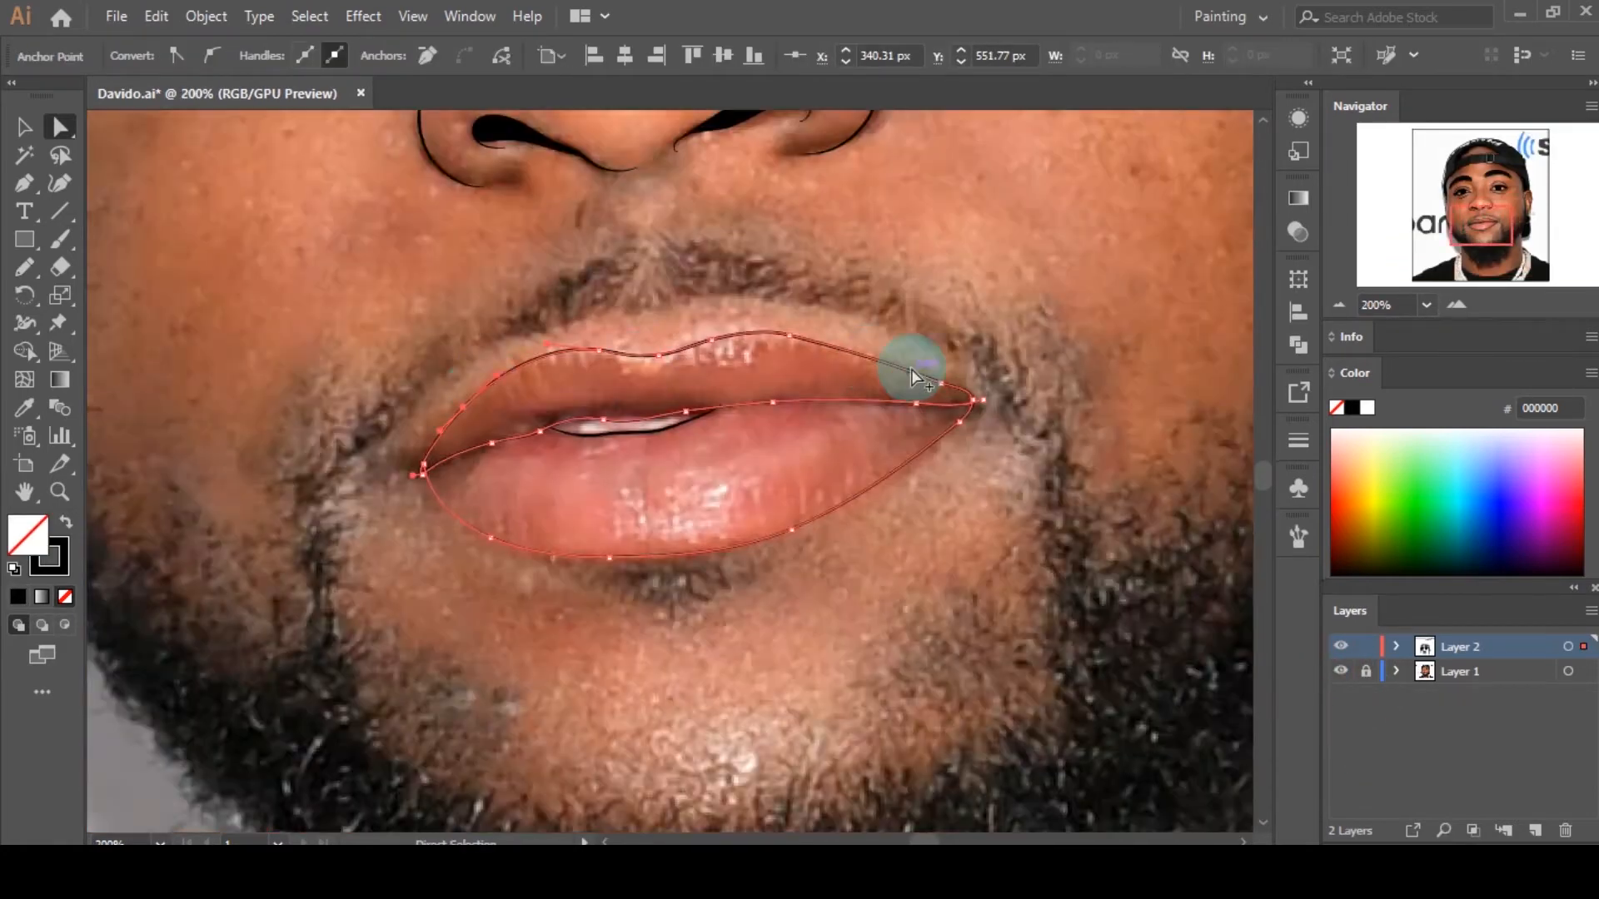
scroll(919, 375, "up", 1)
left_click(956, 387)
left_click_drag(827, 337, 876, 357)
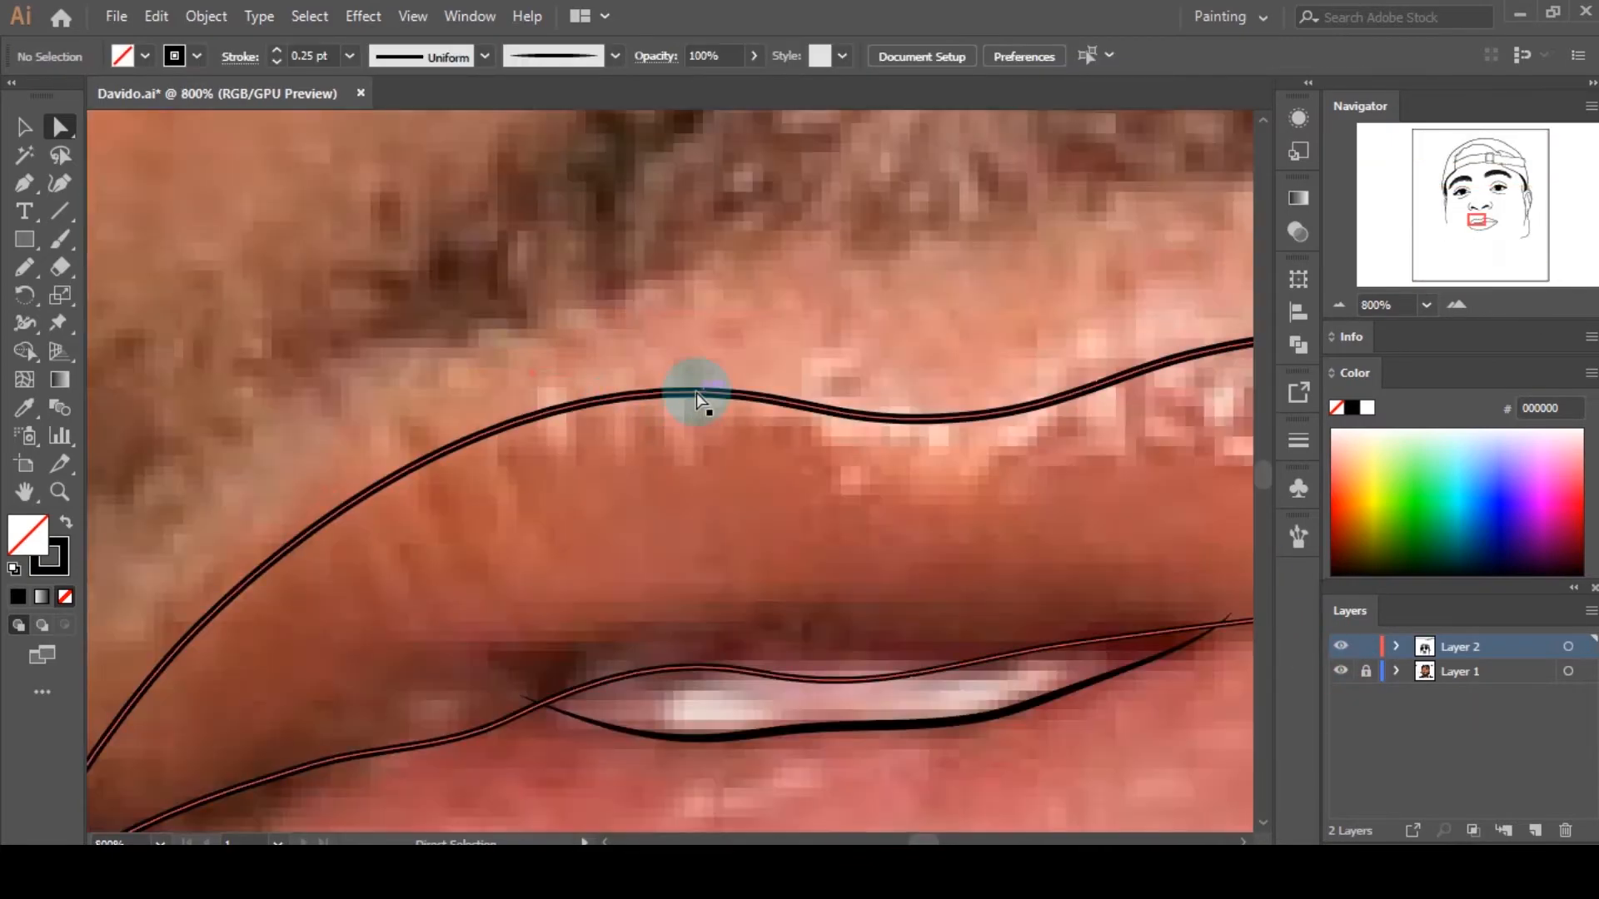
left_click_drag(698, 407, 733, 421)
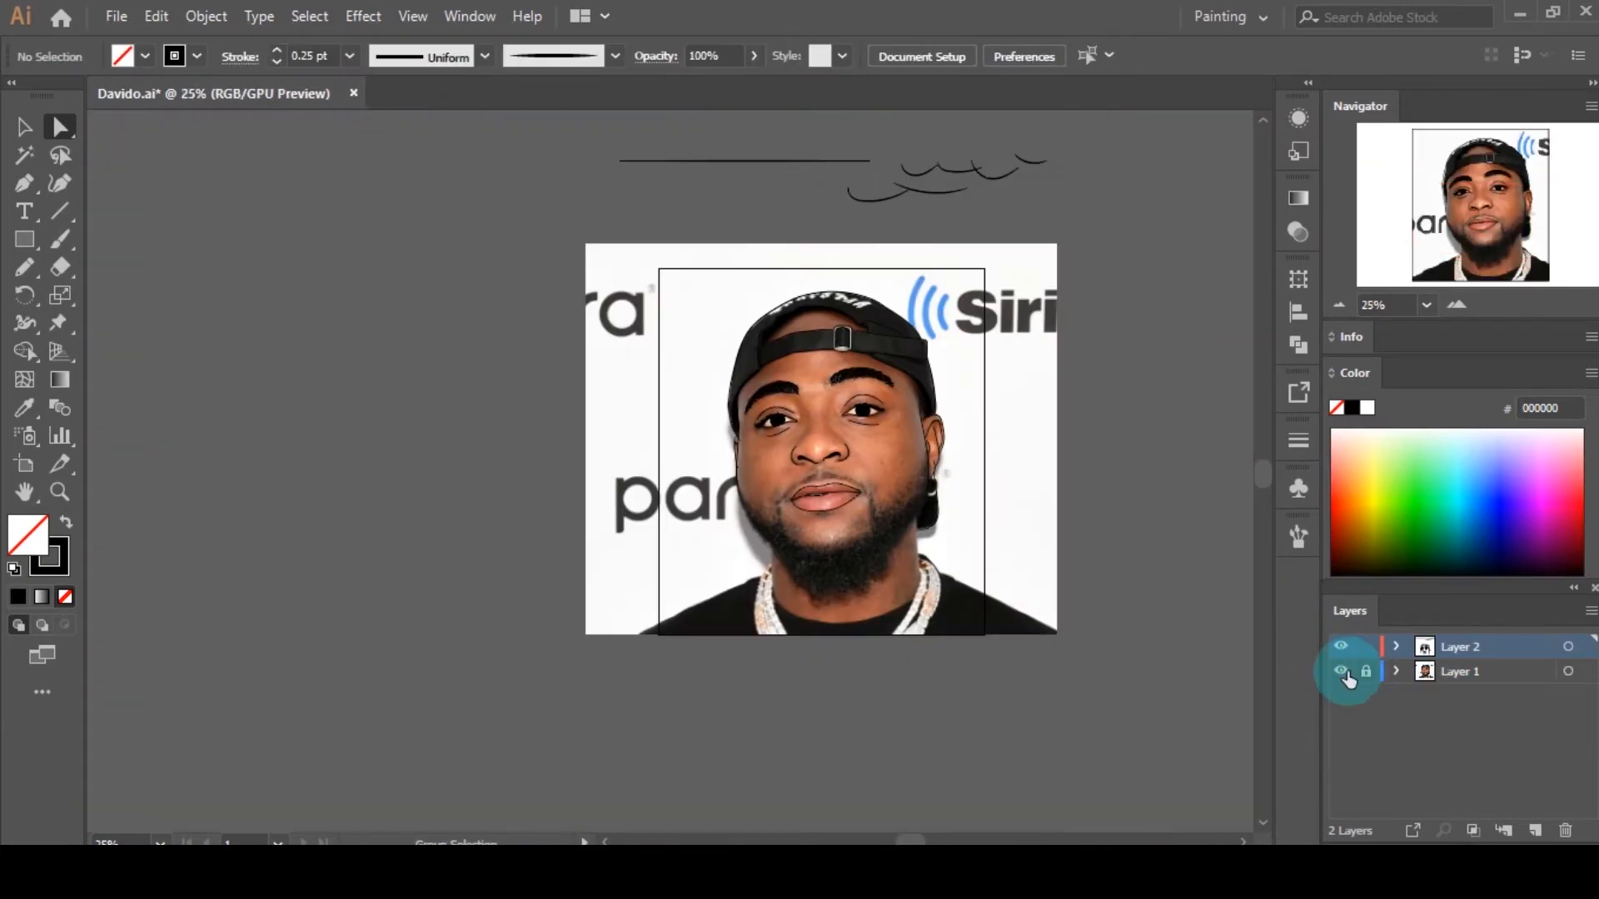
left_click(1341, 671)
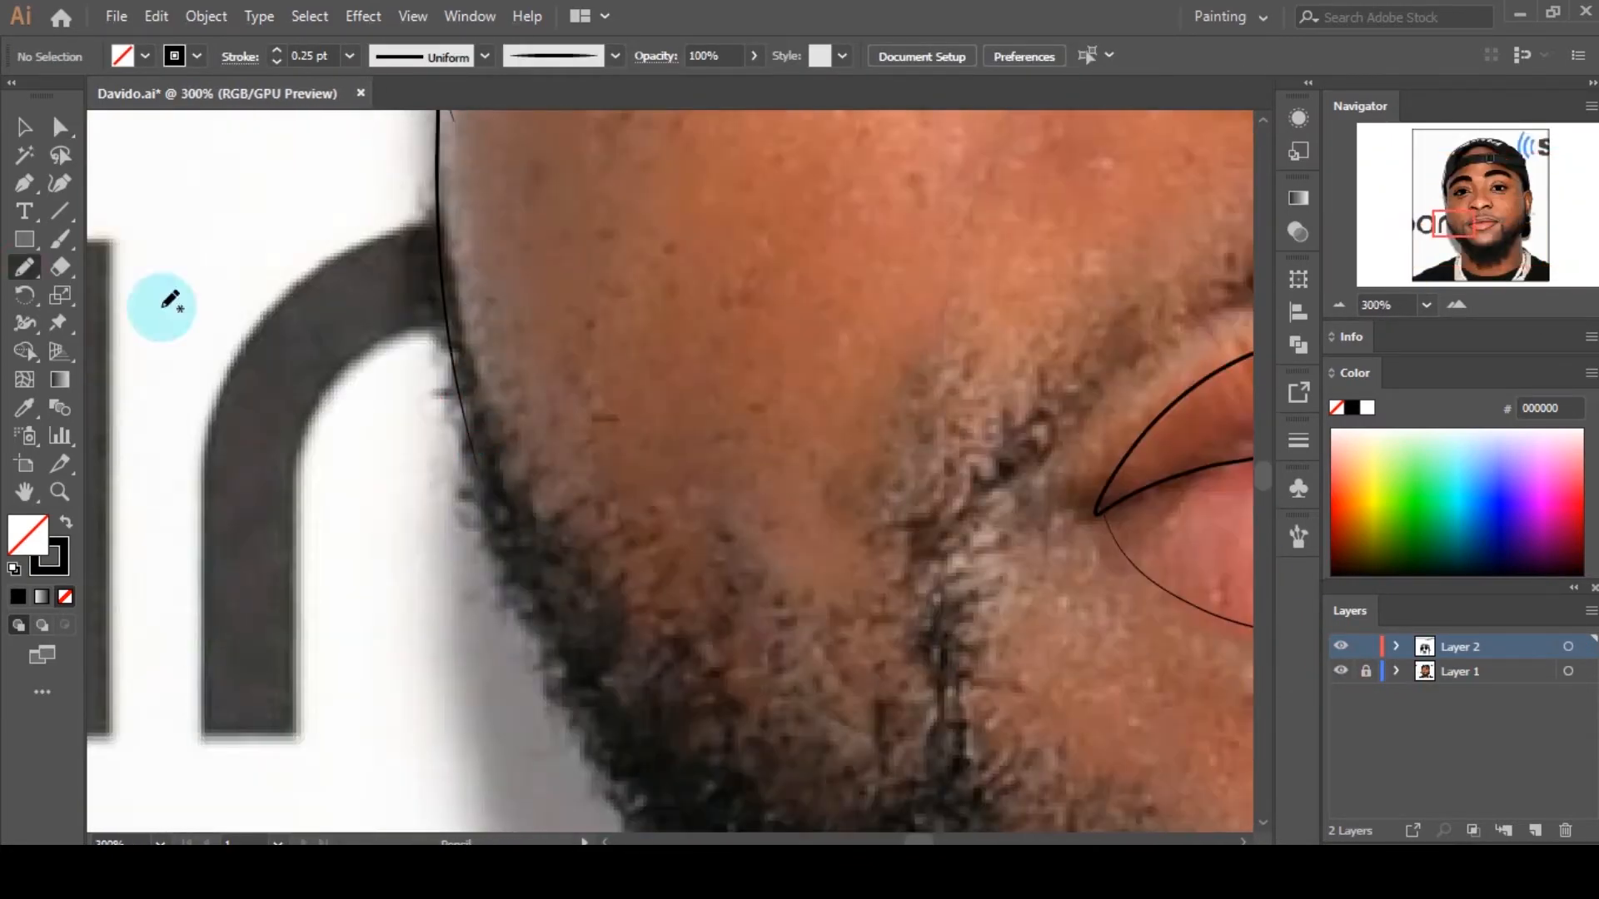
Step: Adjust the Pencil tool options and draw the beard's jagged outer edge along the jaw on the photo's left
double_click(24, 267)
left_click(809, 290)
left_click(824, 617)
left_click_drag(471, 357, 472, 342)
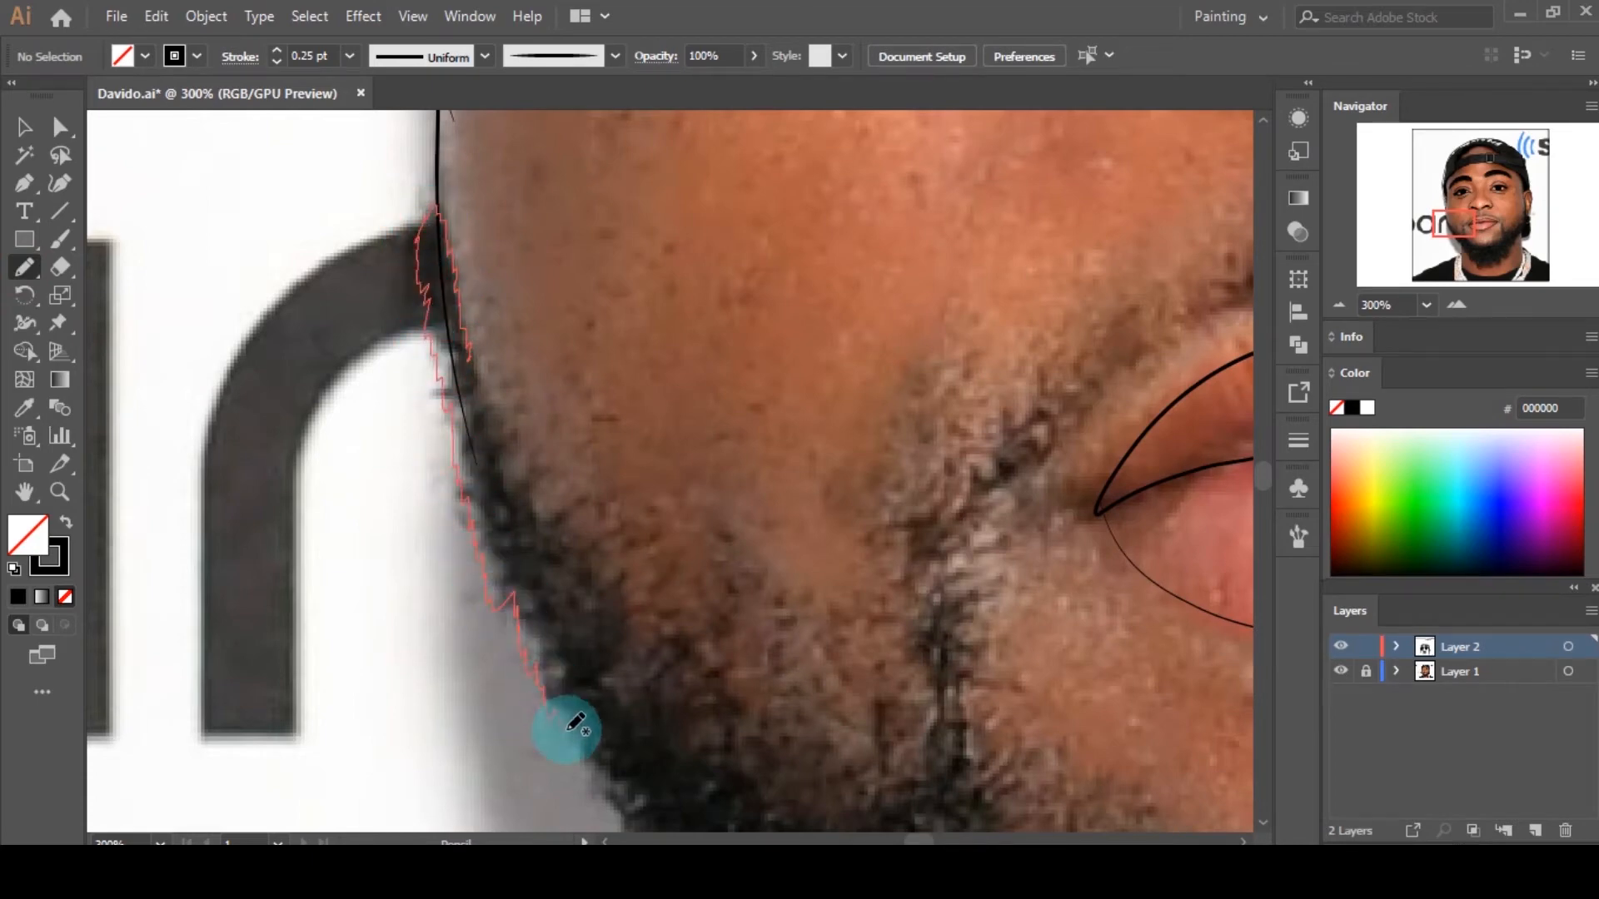
left_click_drag(568, 730, 570, 744)
scroll(606, 493, "down", 4)
left_click_drag(784, 725, 860, 771)
Step: Complete the jagged beard outline along the cheeks, around the chin and back beneath the jaw, filled with black
scroll(569, 354, "up", 3)
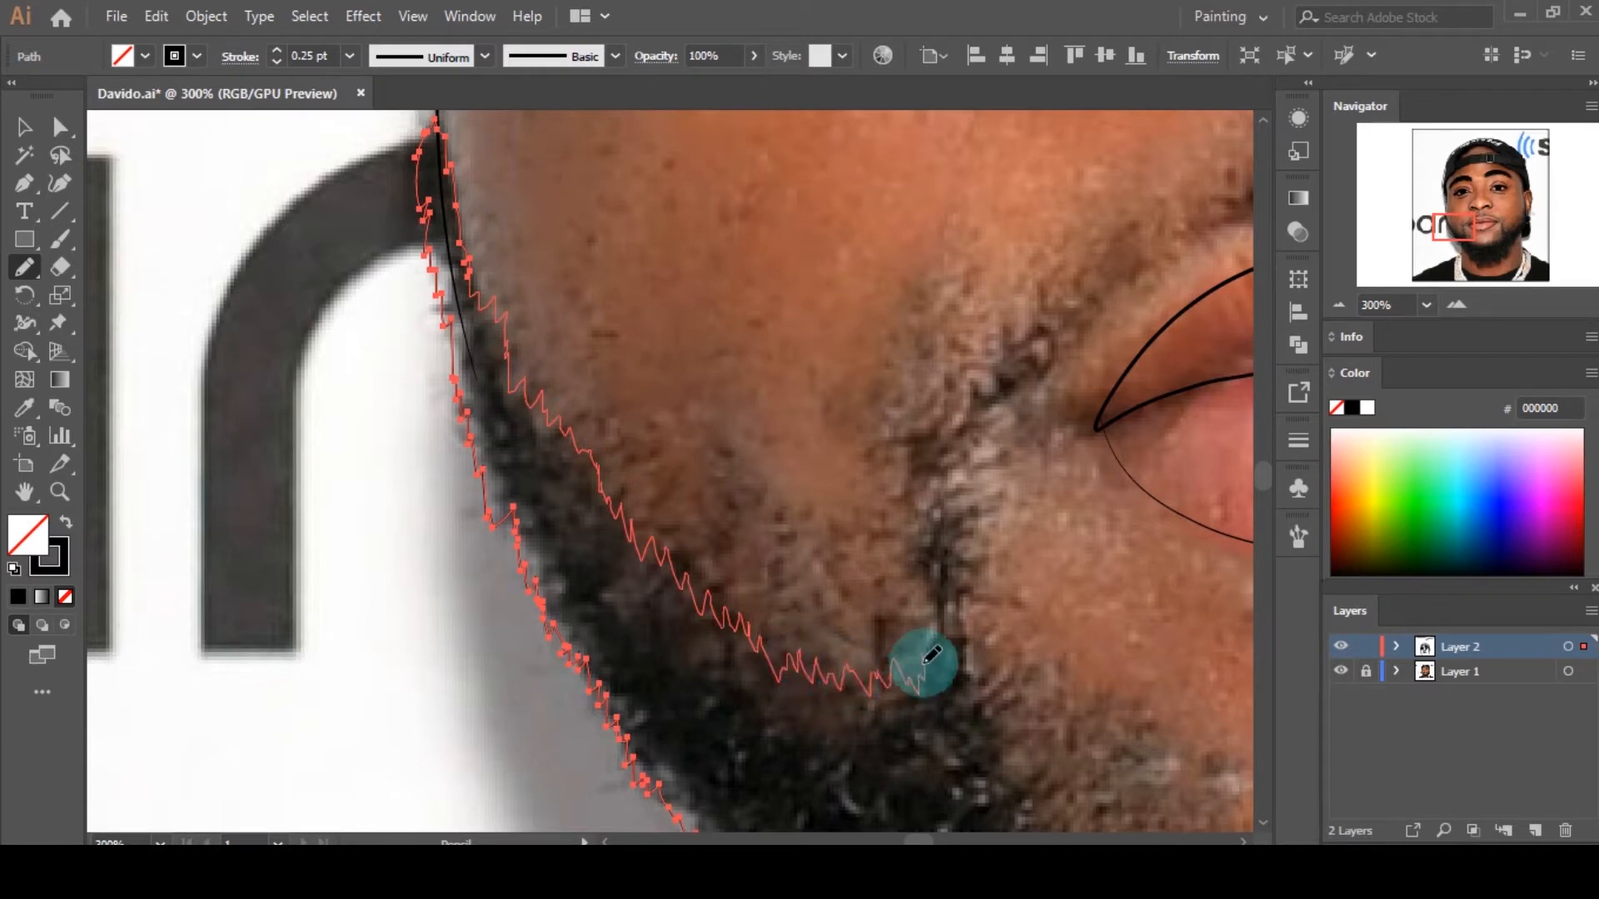
scroll(938, 651, "down", 2)
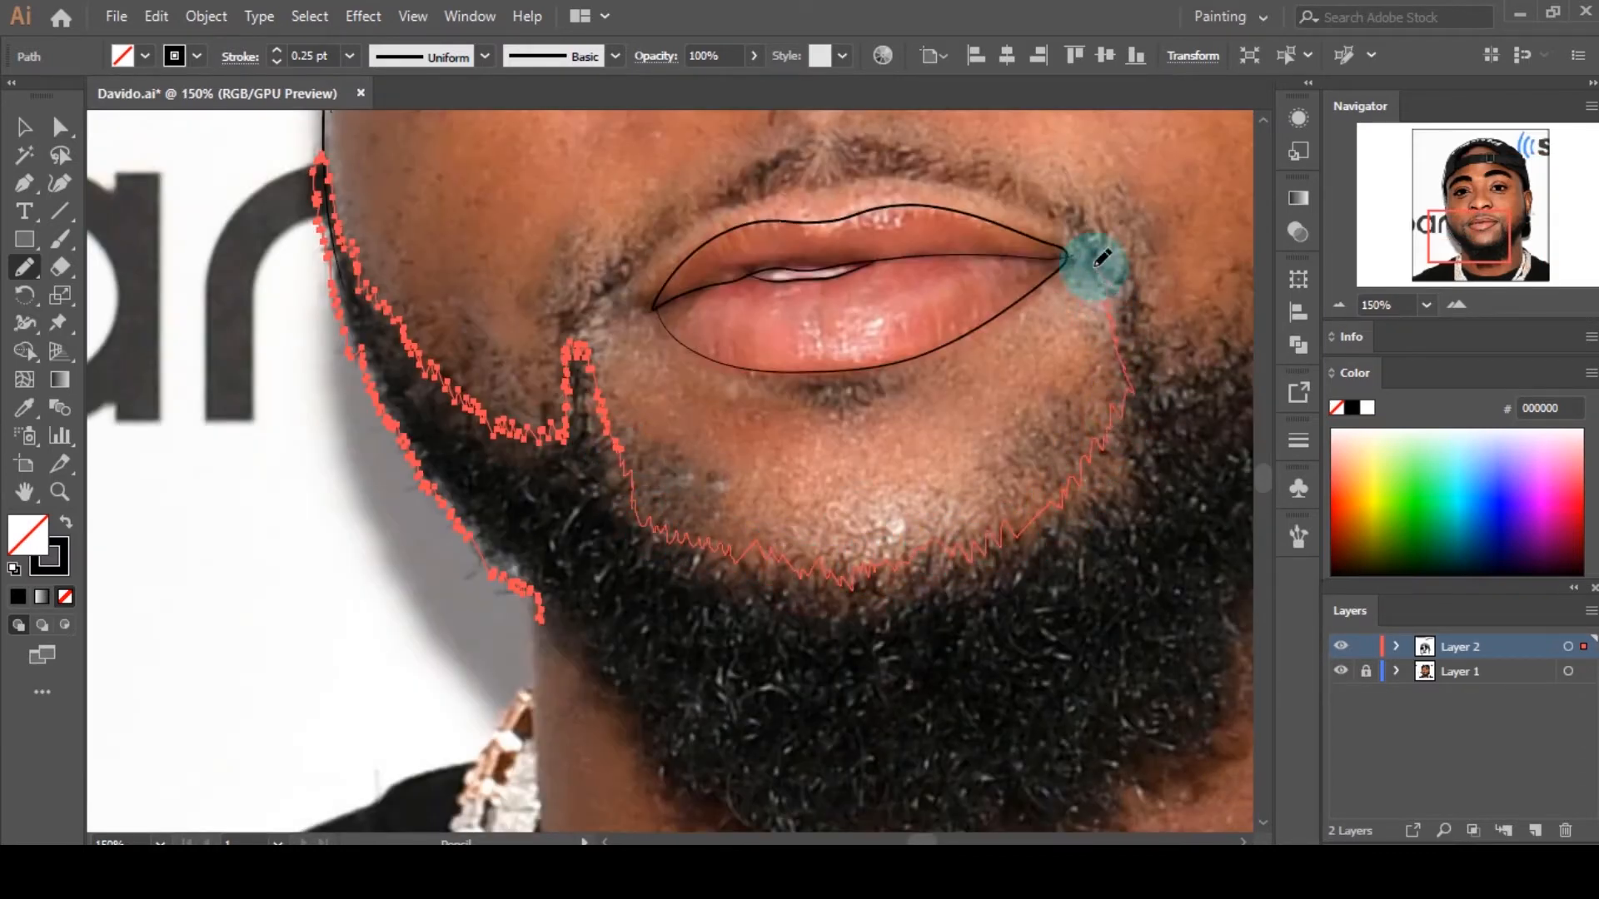
scroll(1200, 329, "down", 2)
scroll(946, 350, "up", 2)
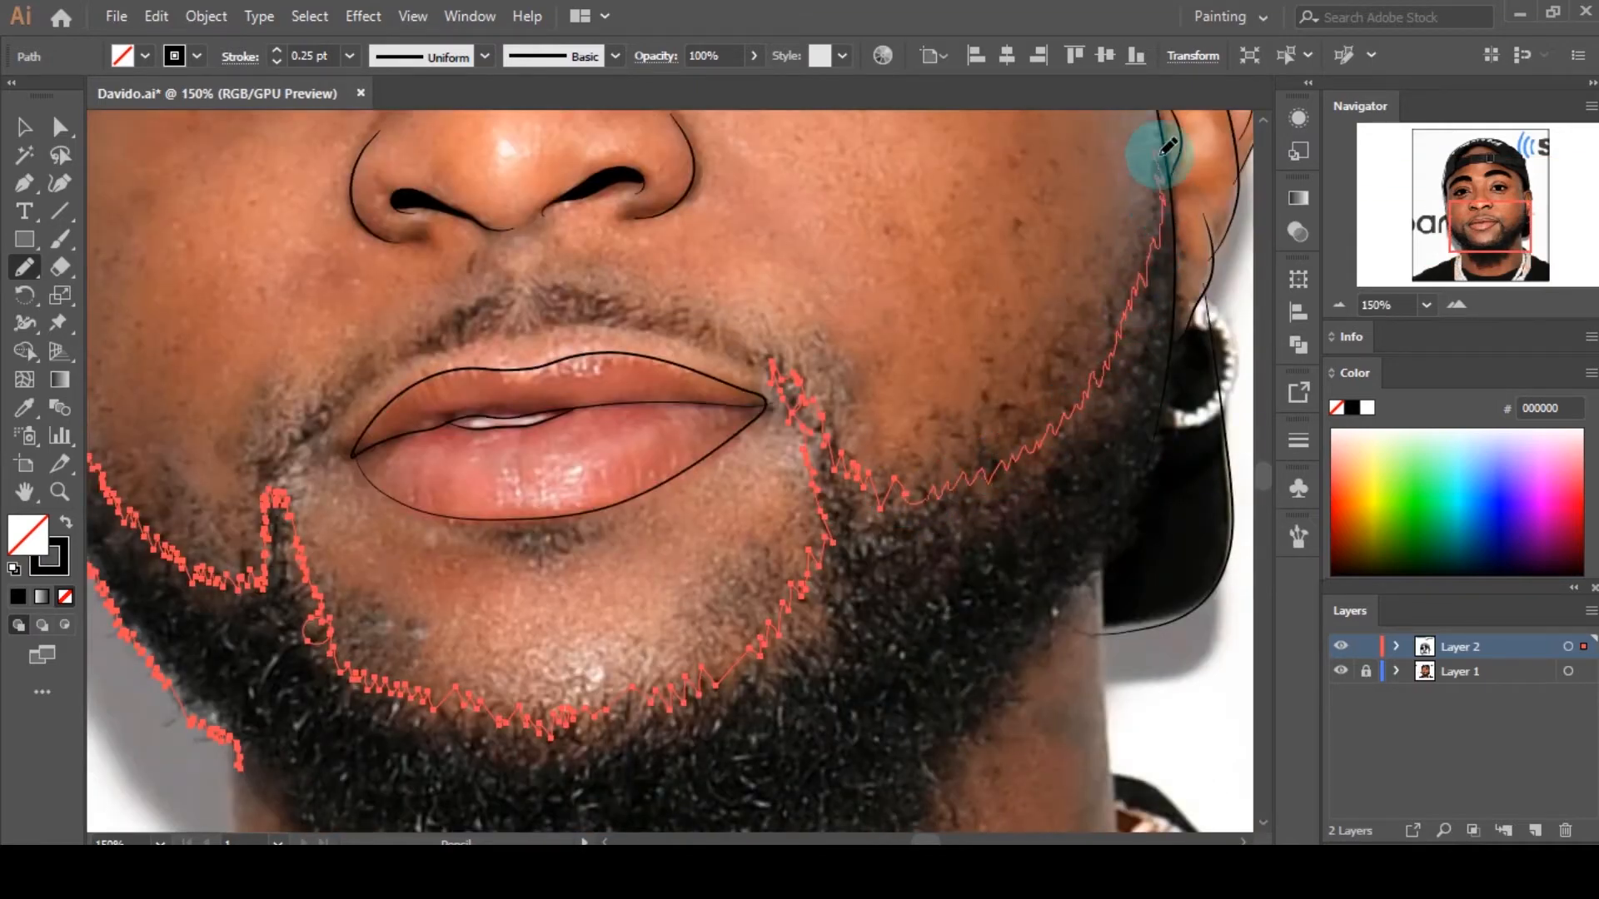
scroll(935, 667, "down", 3)
mouse_move(1076, 633)
left_mouse_down()
mouse_move(936, 667)
mouse_move(958, 554)
left_mouse_up()
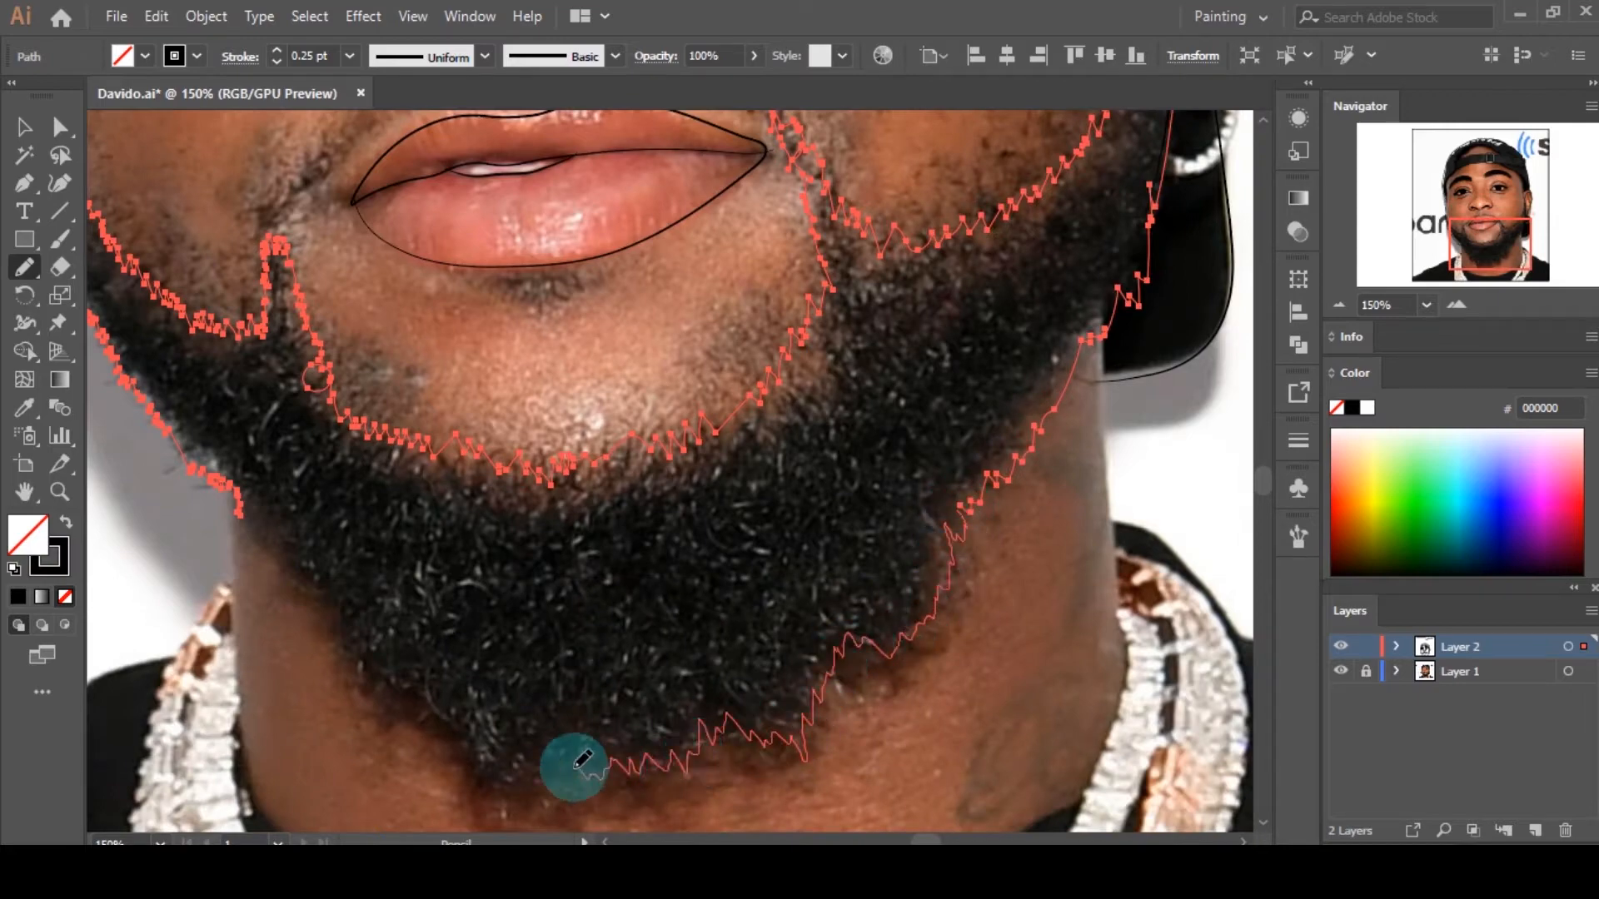
left_click_drag(279, 533, 241, 515)
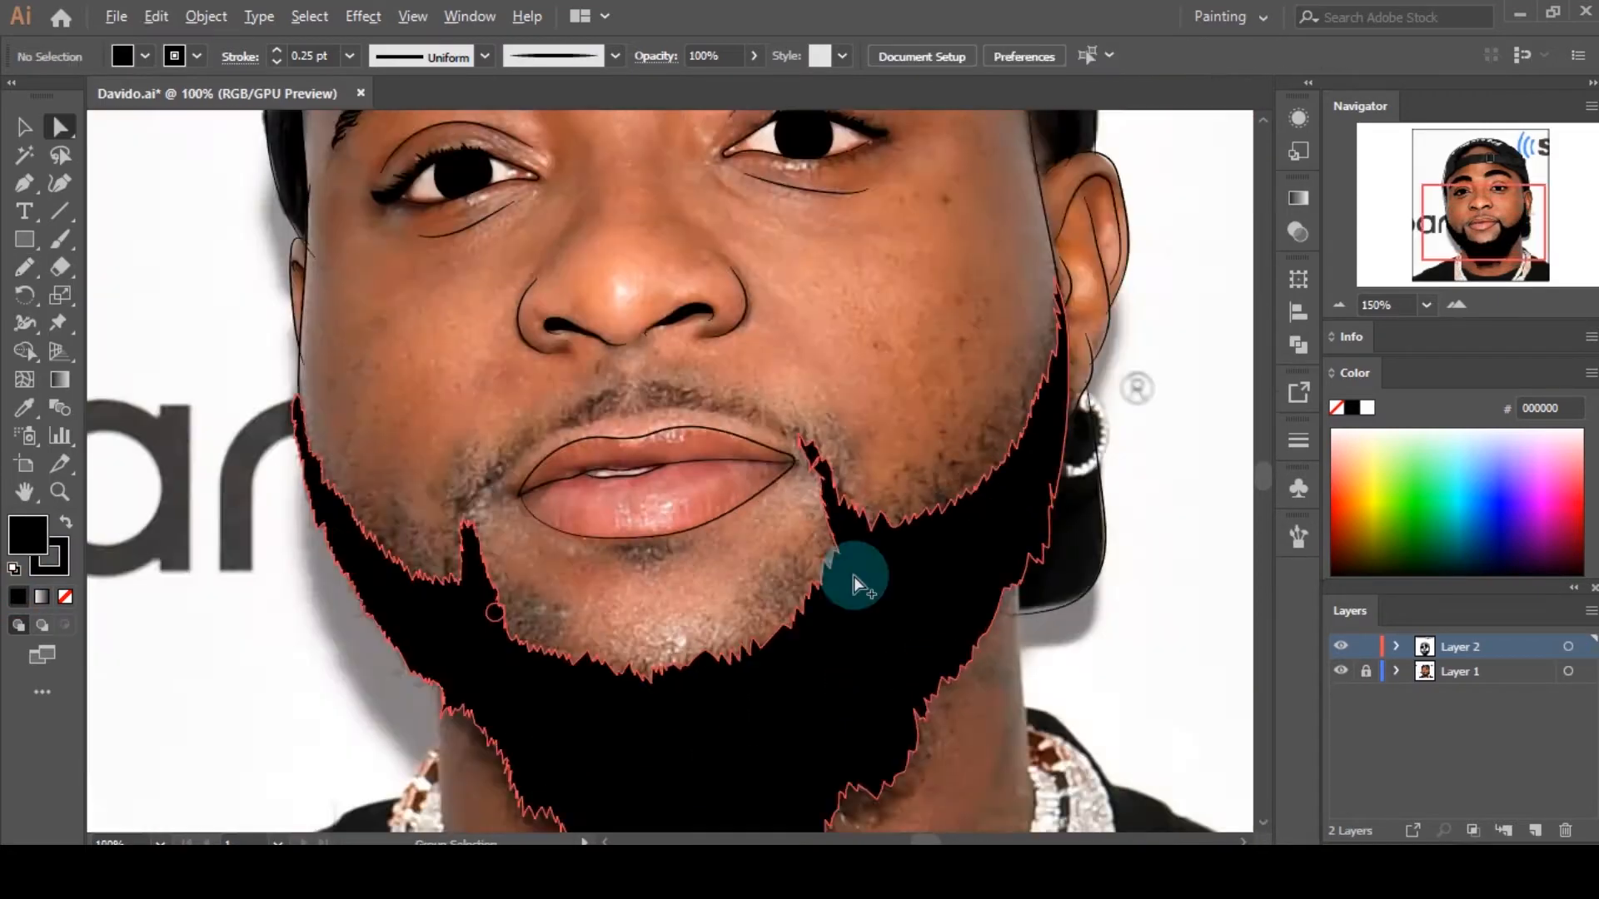
key("ctrl+0")
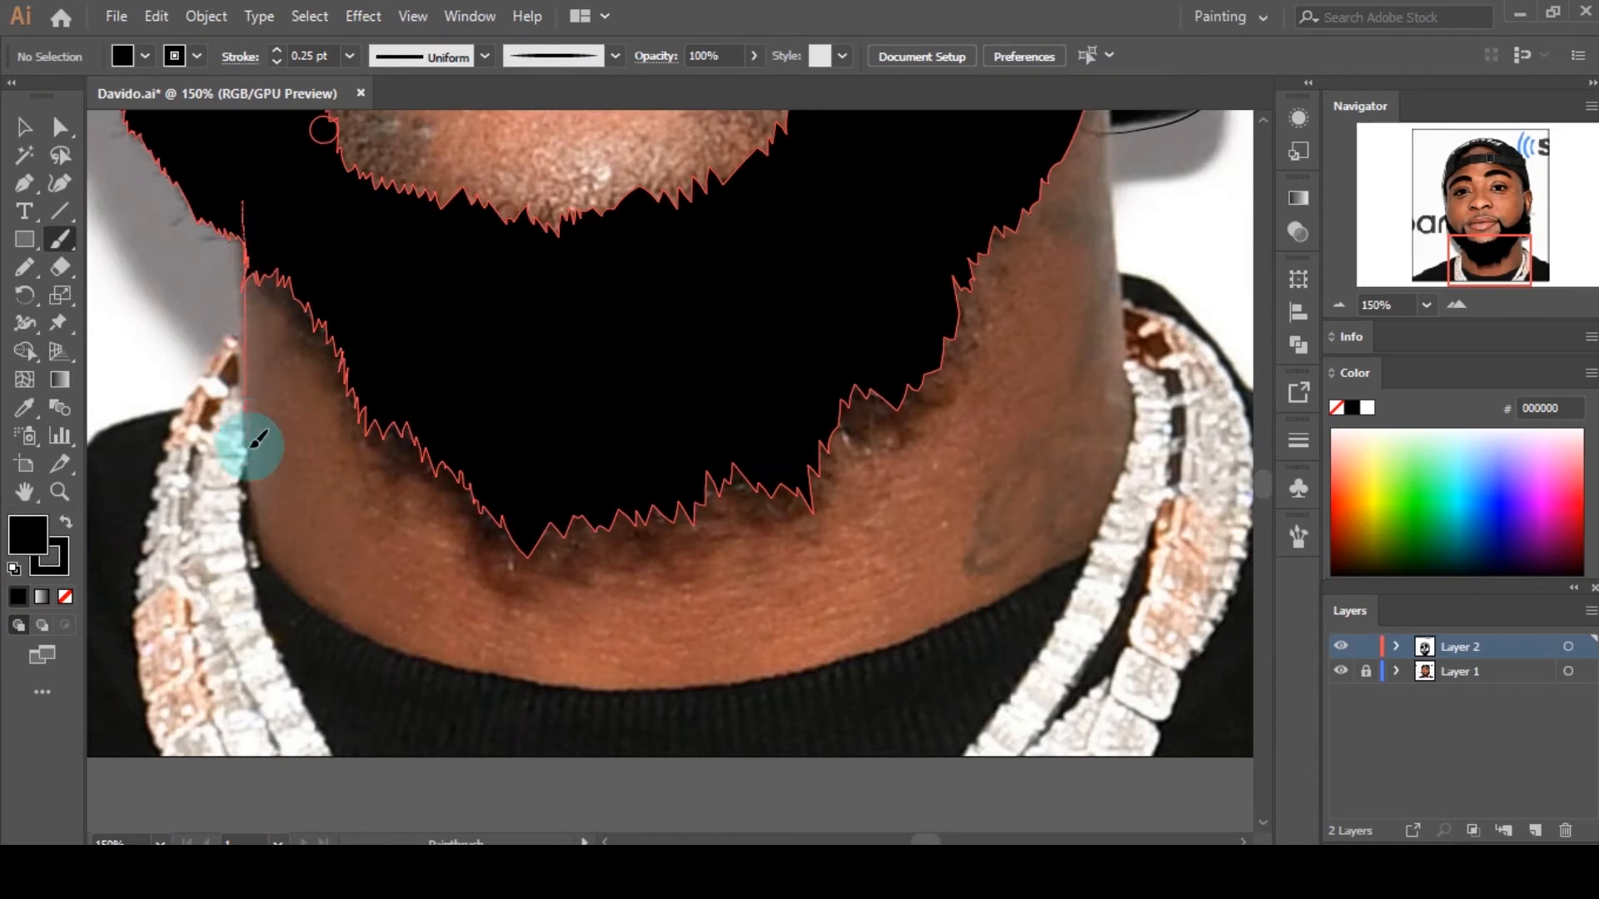
Step: Paint the neck and collar line below the beard and adjust its anchor points on the photo's right
left_click_drag(1129, 327, 1118, 100)
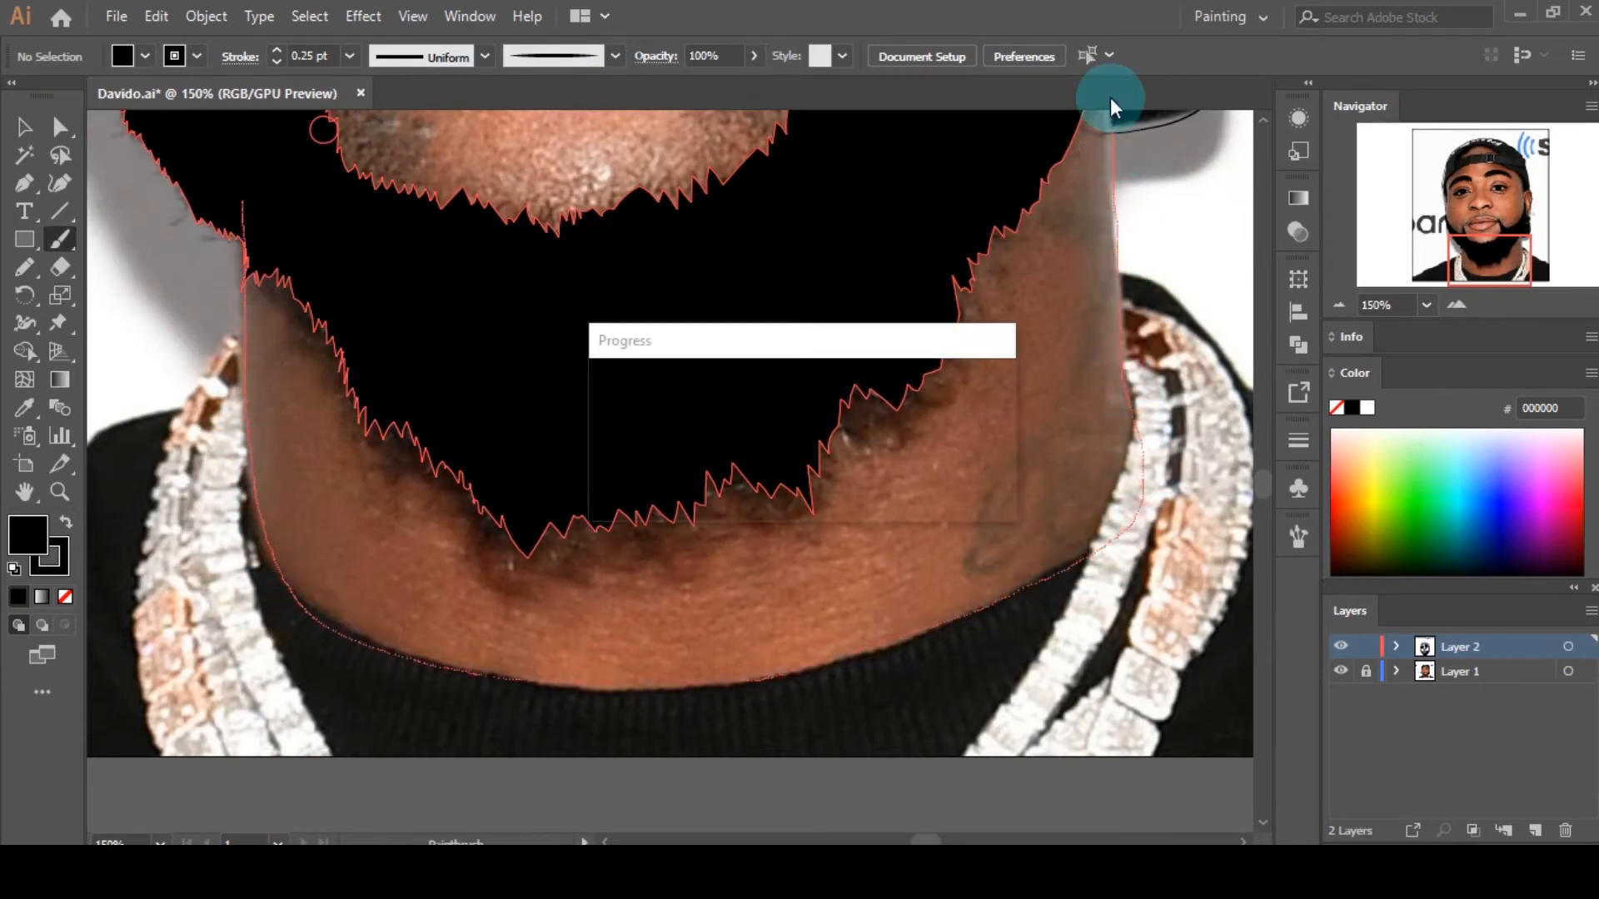
key("a")
left_click(1112, 411)
left_click_drag(1126, 403, 1128, 403)
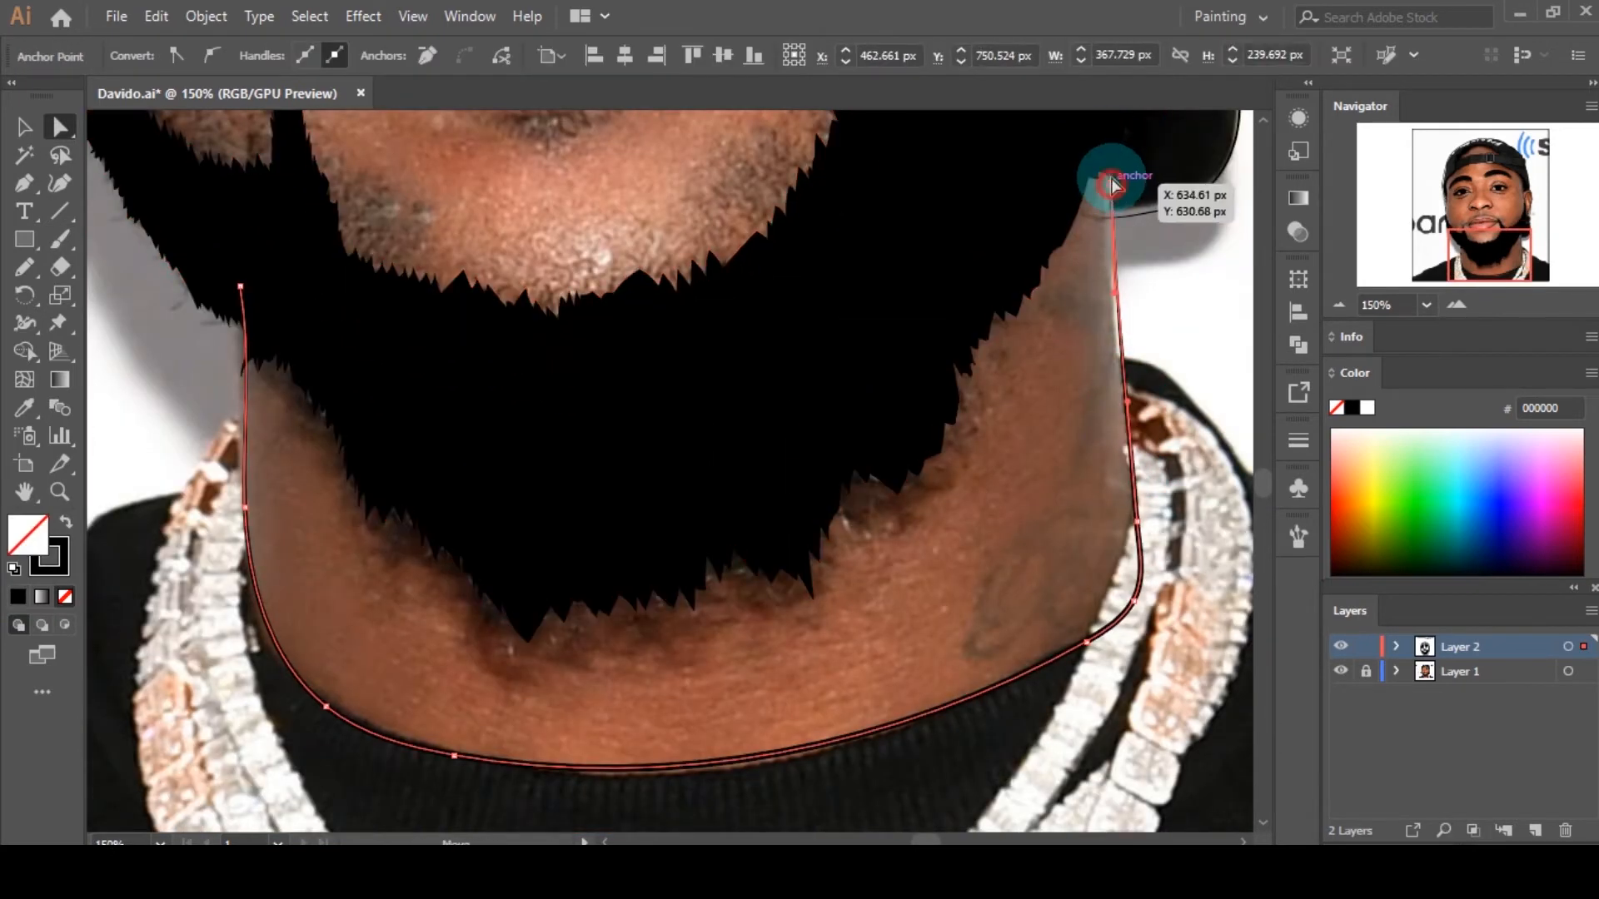
left_click_drag(1110, 183, 1112, 143)
left_click(1004, 494)
Step: Examine the line art with the photo layer hidden and shown
scroll(943, 532, "down", 5)
left_click(1341, 671)
left_click(1341, 671)
scroll(1004, 582, "up", 3)
left_click(911, 500)
left_click(874, 448)
scroll(876, 716, "down", 3)
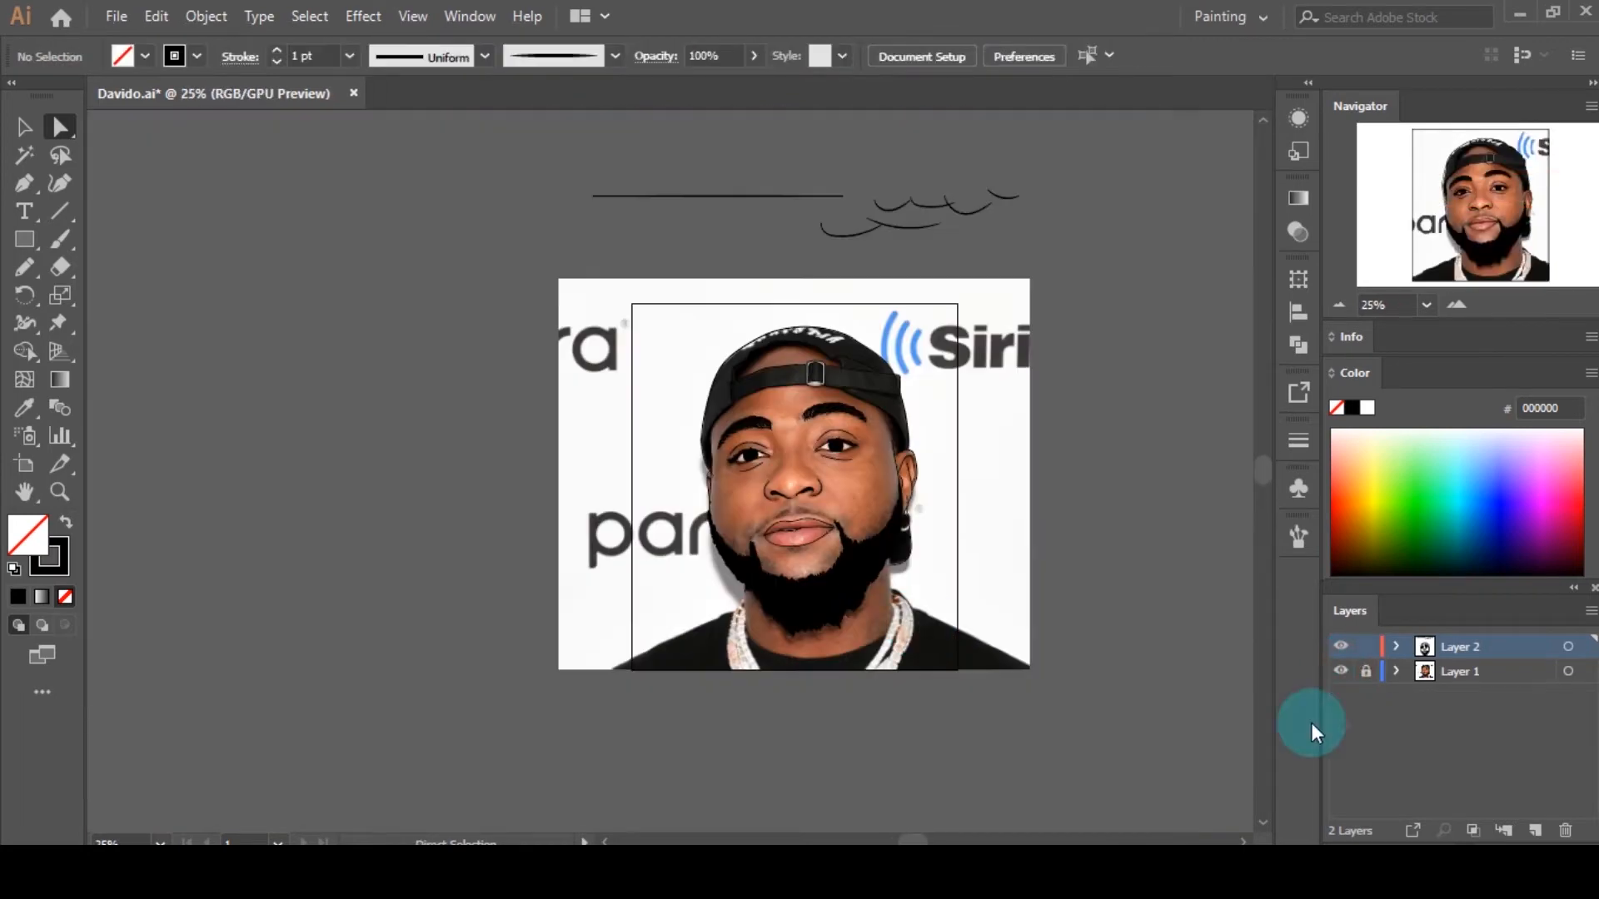
left_click(1341, 672)
left_click(1341, 671)
Step: Paint short hair strokes at 1 pt along the beard's cheek edge and beside the mouth on the photo's right
scroll(807, 516, "up", 6)
scroll(676, 393, "down", 3)
scroll(910, 428, "up", 5)
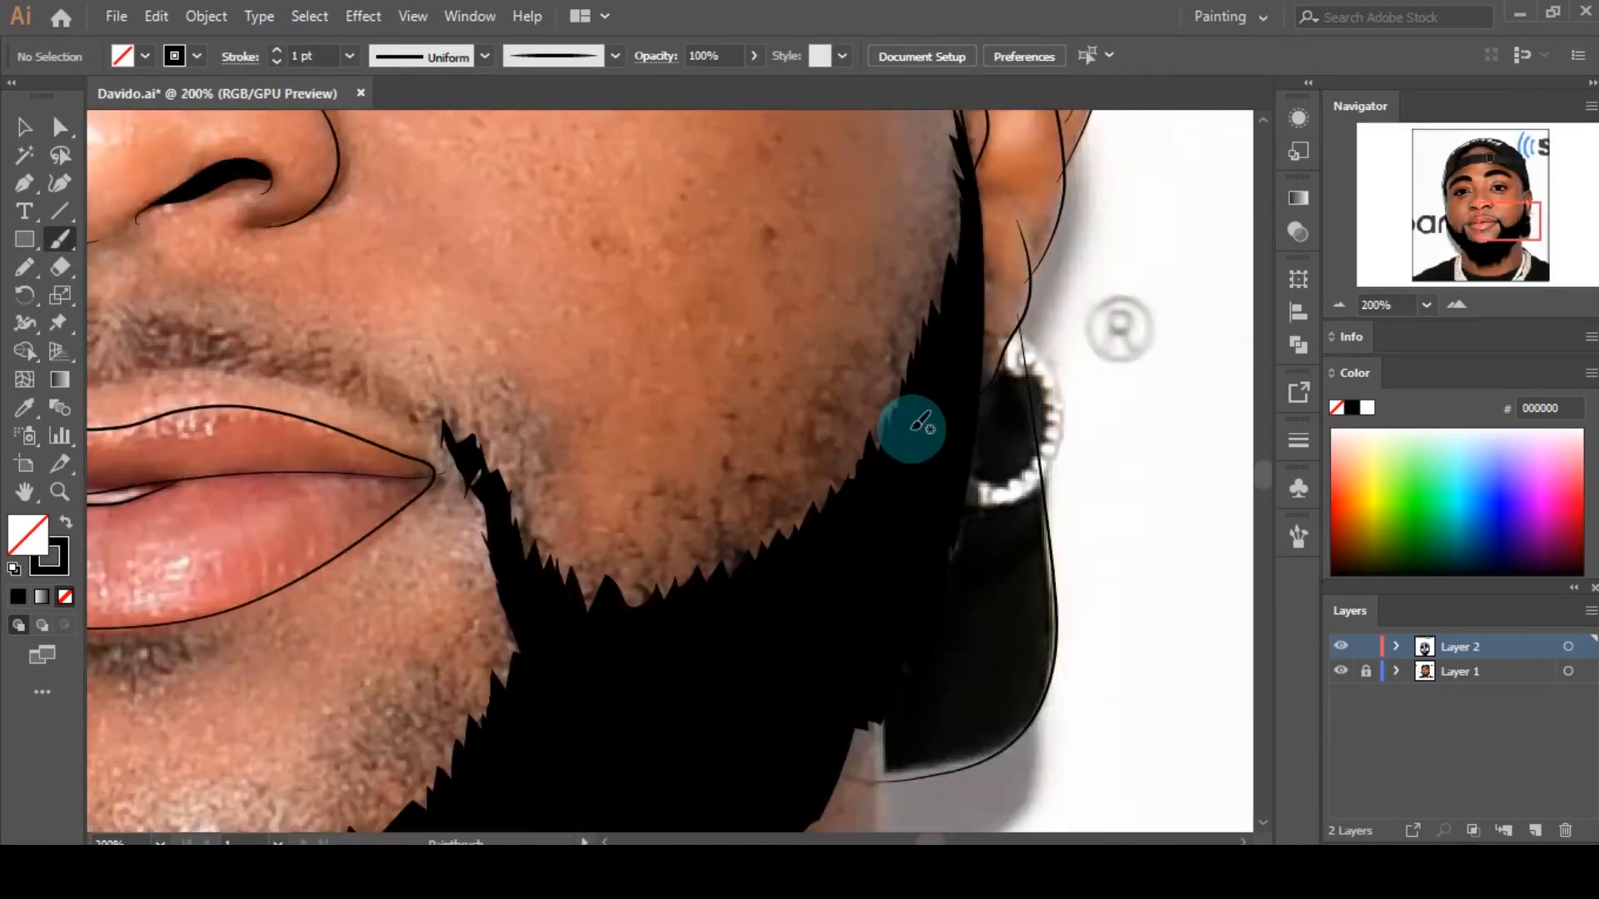
mouse_move(721, 563)
left_mouse_down()
mouse_move(704, 625)
mouse_move(615, 690)
left_mouse_up()
mouse_move(535, 696)
left_mouse_down()
mouse_move(503, 743)
mouse_move(385, 747)
left_mouse_up()
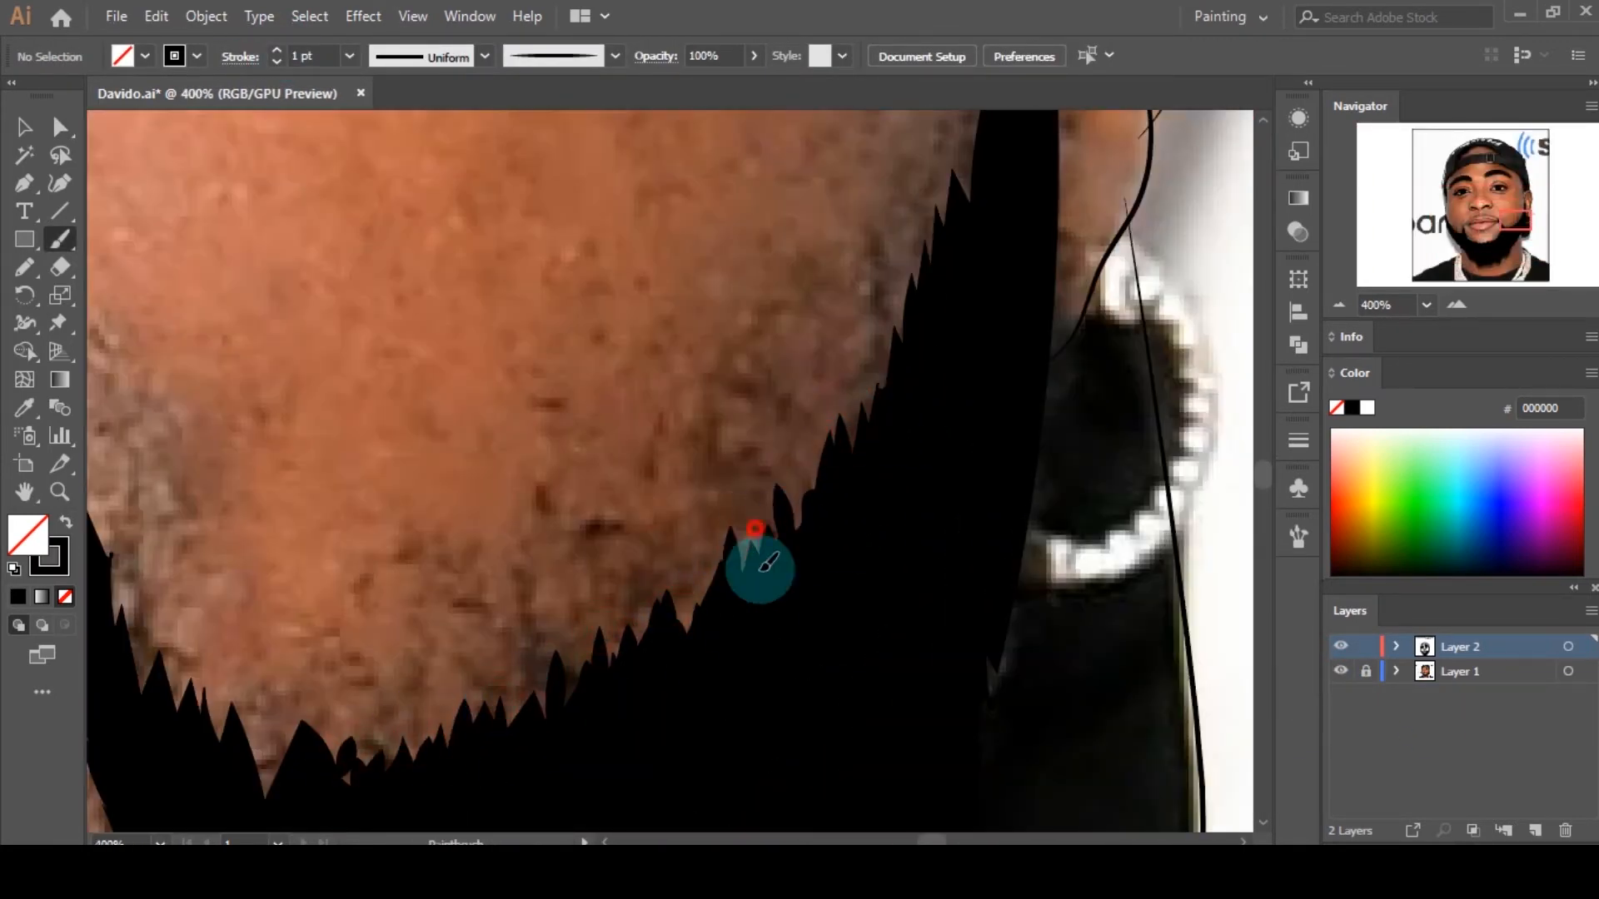
scroll(935, 367, "down", 6)
scroll(1091, 371, "up", 6)
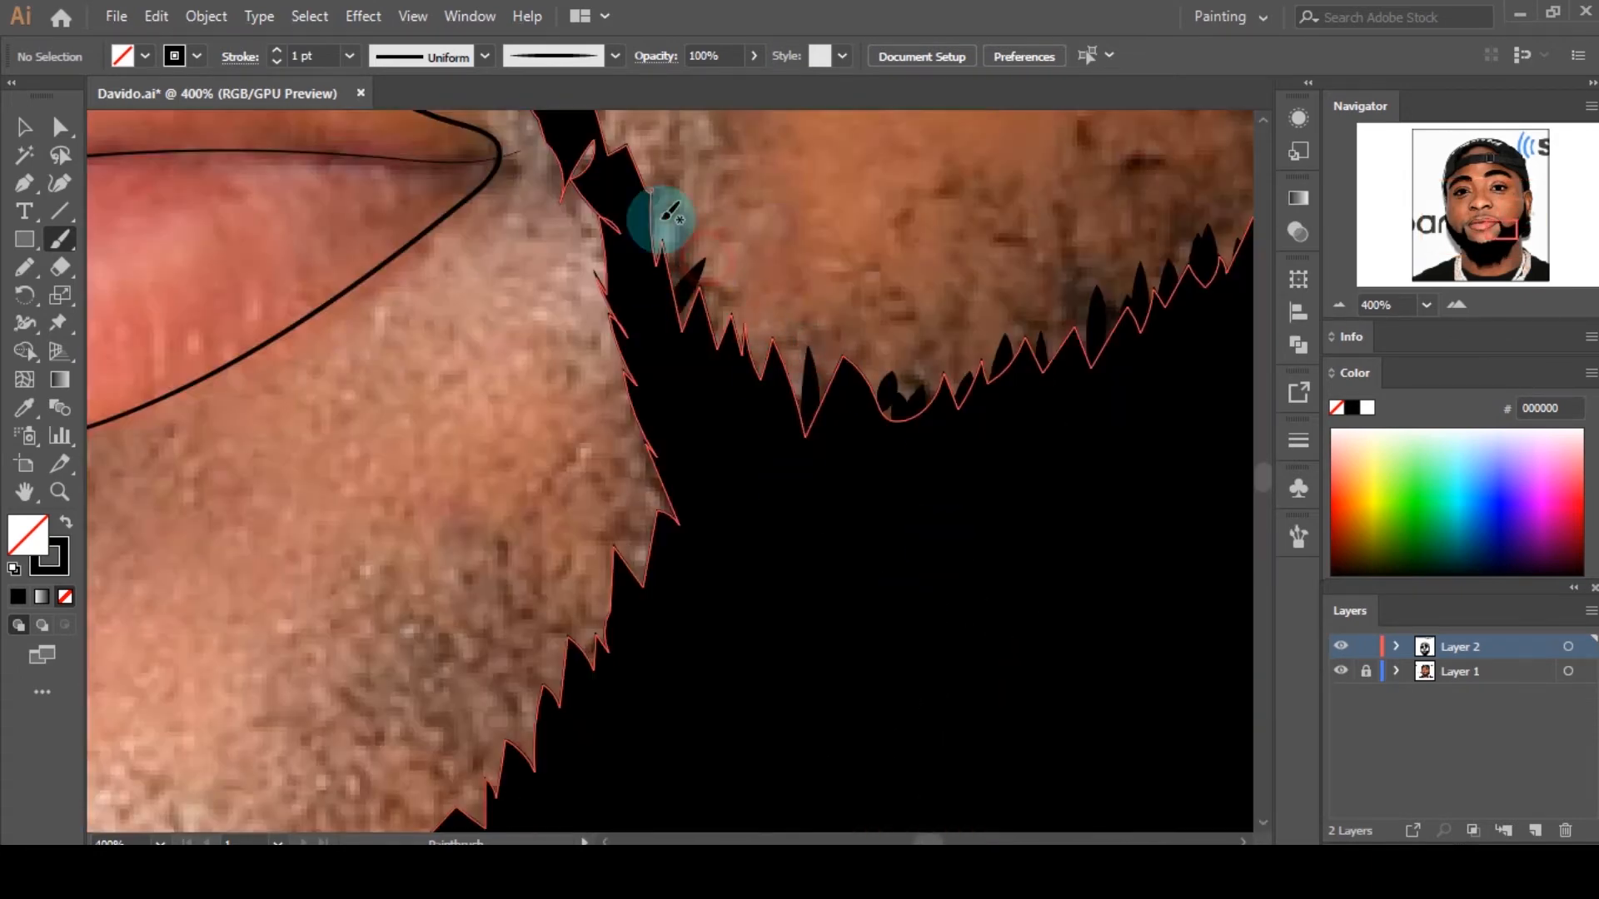
scroll(642, 203, "up", 5)
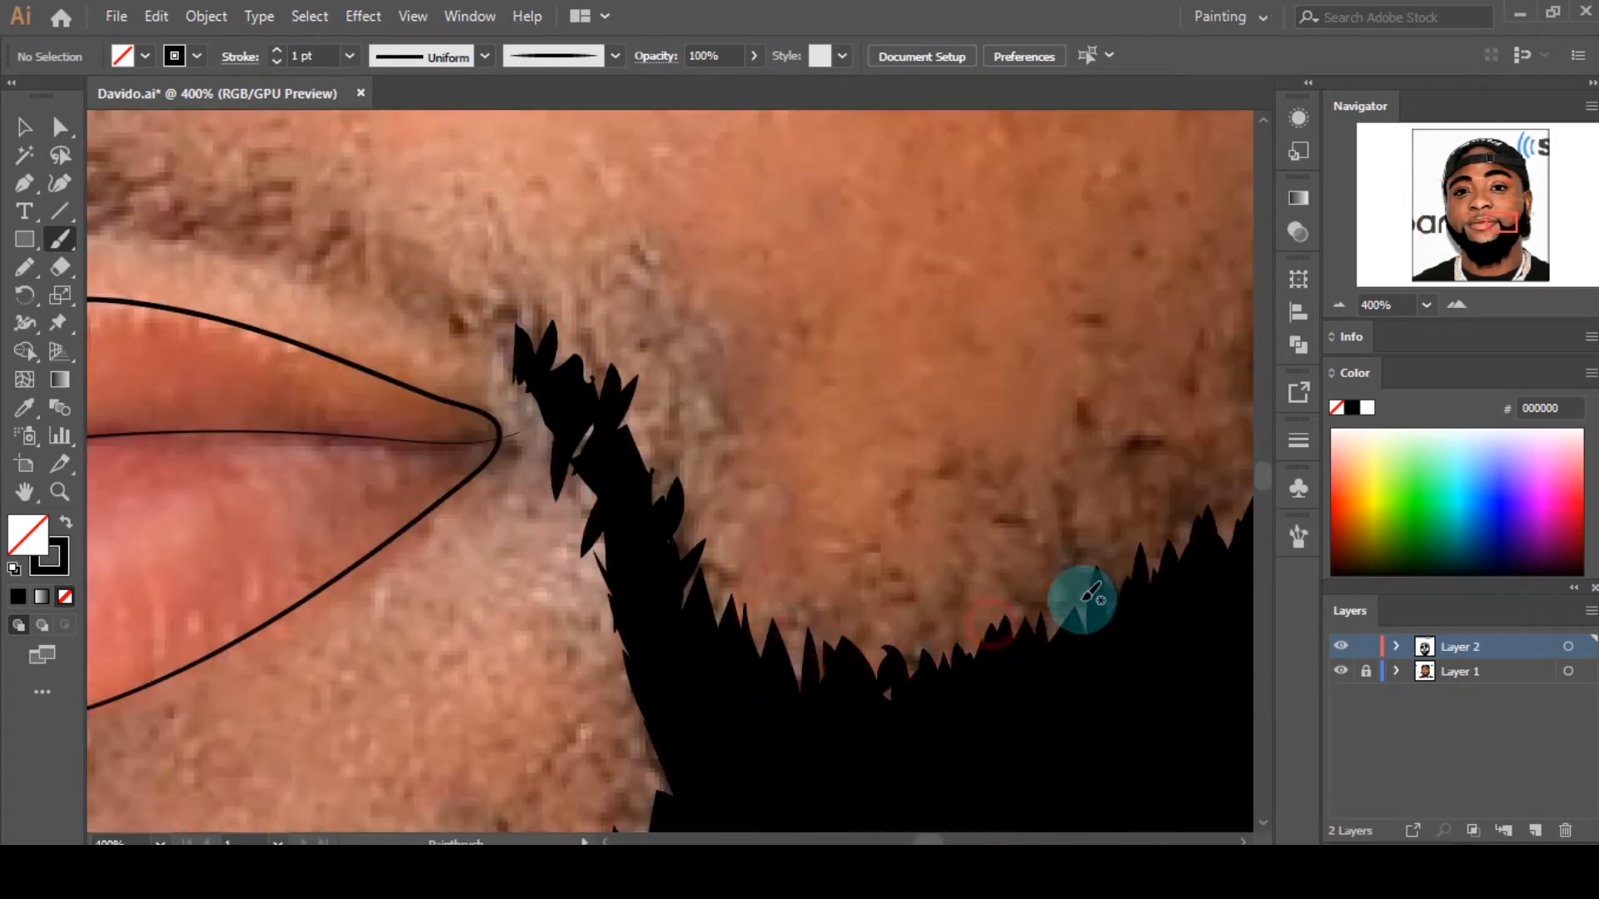
left_click_drag(1080, 588, 1077, 640)
scroll(666, 740, "down", 6)
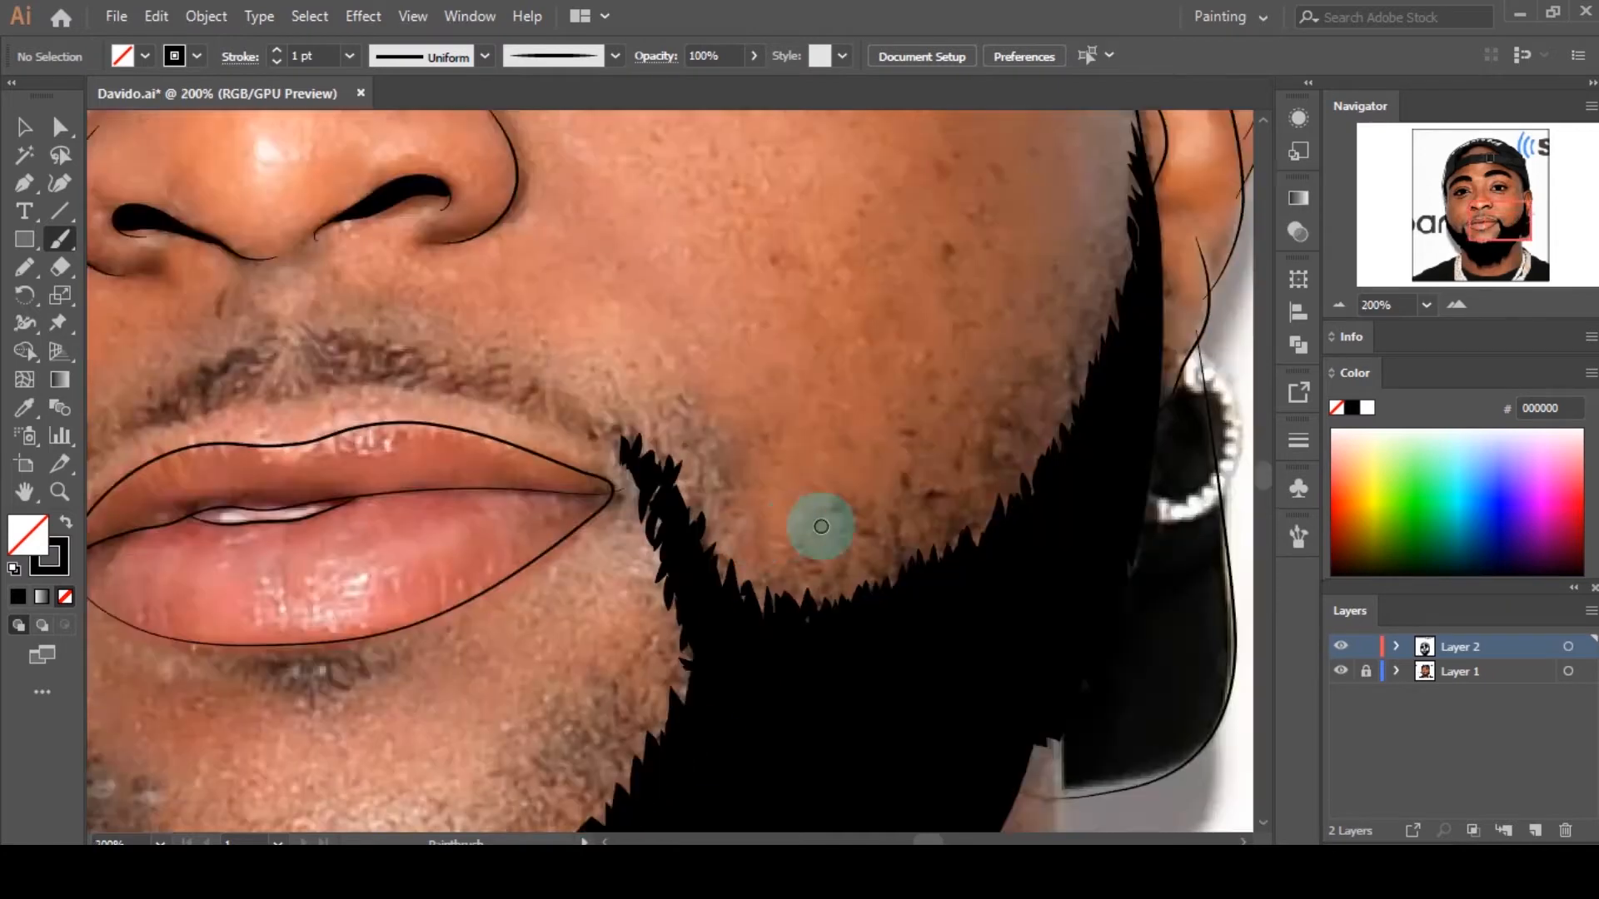
Step: Paint hair strokes along the beard's lower edge beneath the chin, raising the stroke weight to 2 pt
scroll(695, 635, "up", 6)
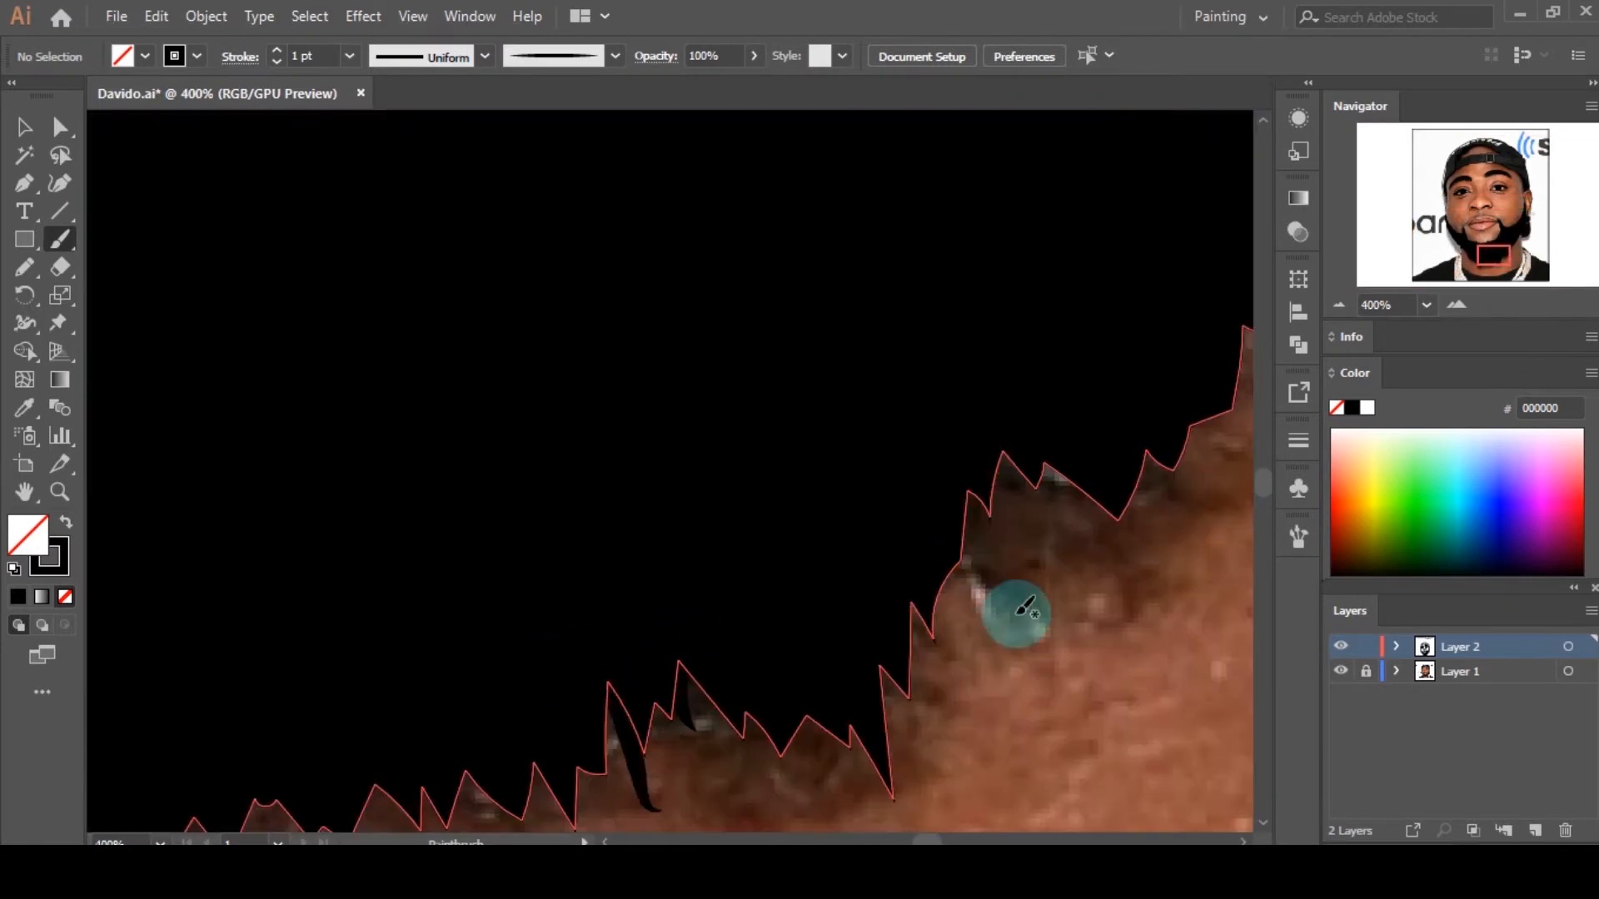
scroll(607, 553, "down", 3)
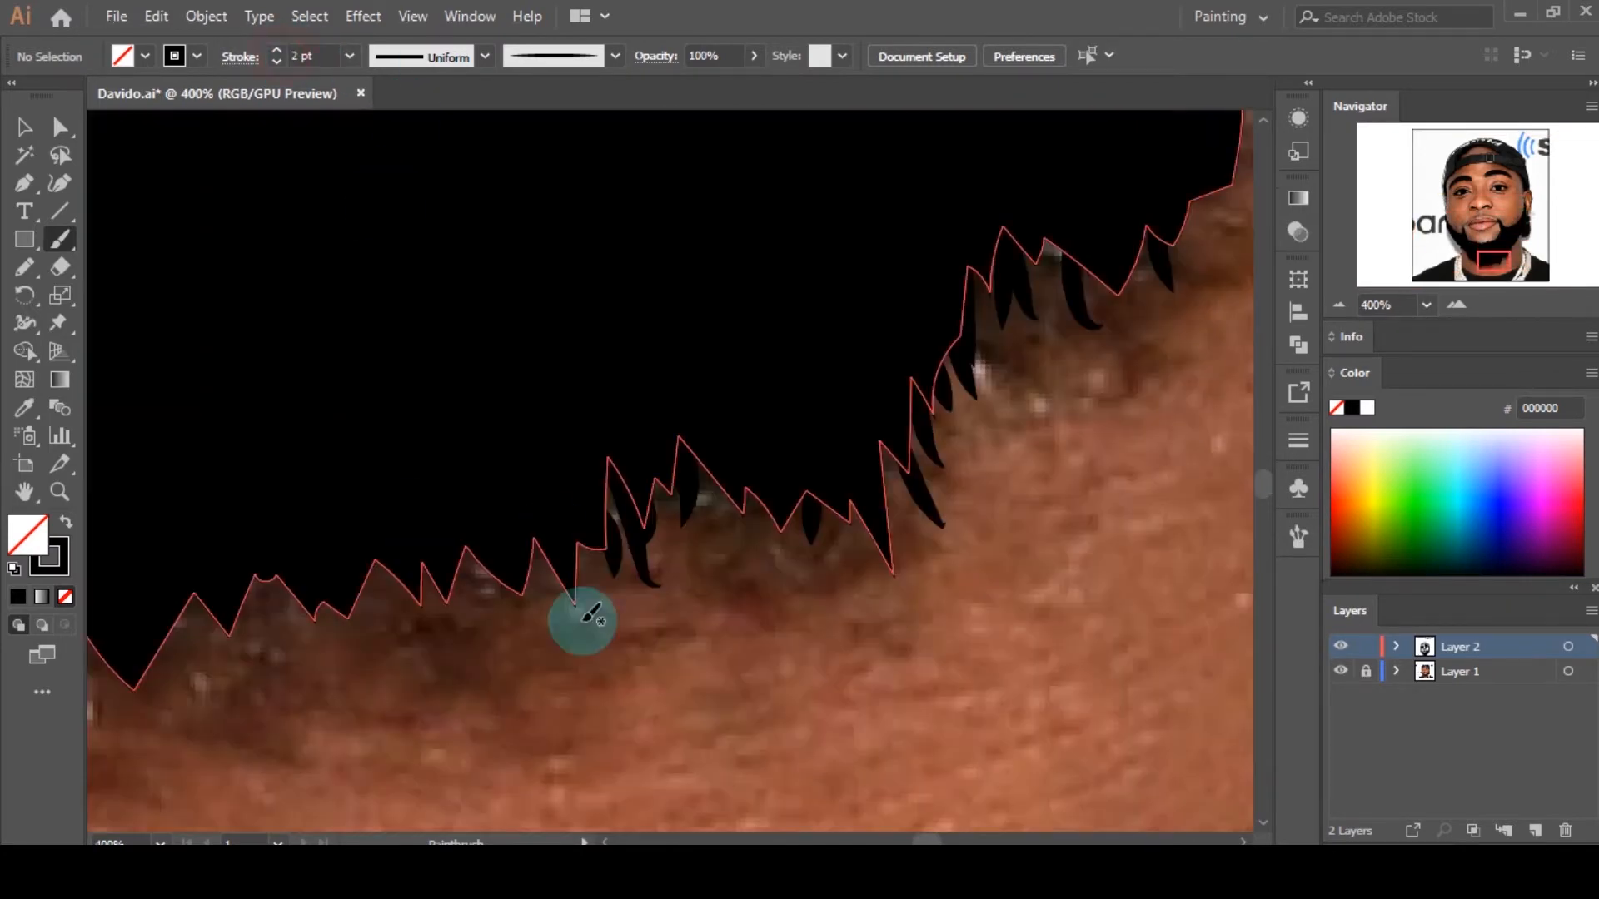
scroll(1185, 182, "down", 5)
scroll(952, 286, "up", 4)
left_click_drag(528, 532, 601, 572)
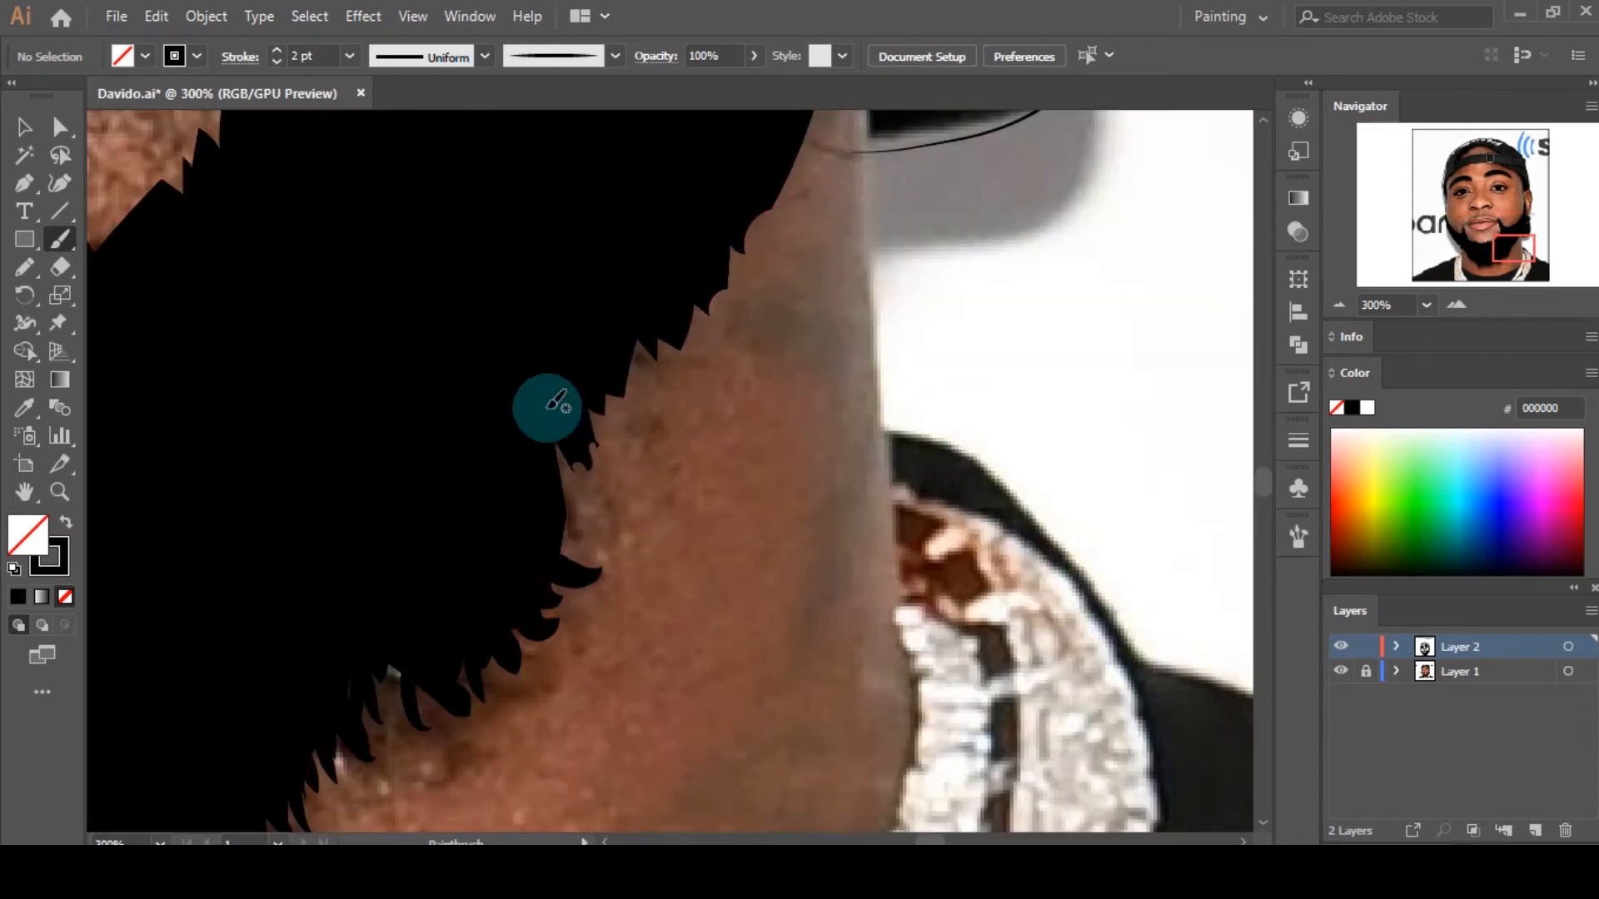
Step: Paint 2 pt hair strokes along the beard's jaw edge over the neck on the photo's right
left_click_drag(546, 407, 586, 523)
left_click_drag(546, 414, 667, 422)
left_click_drag(734, 204, 806, 247)
left_click_drag(738, 194, 771, 269)
left_click_drag(673, 364, 701, 376)
left_click_drag(749, 229, 788, 285)
left_click_drag(589, 425, 578, 482)
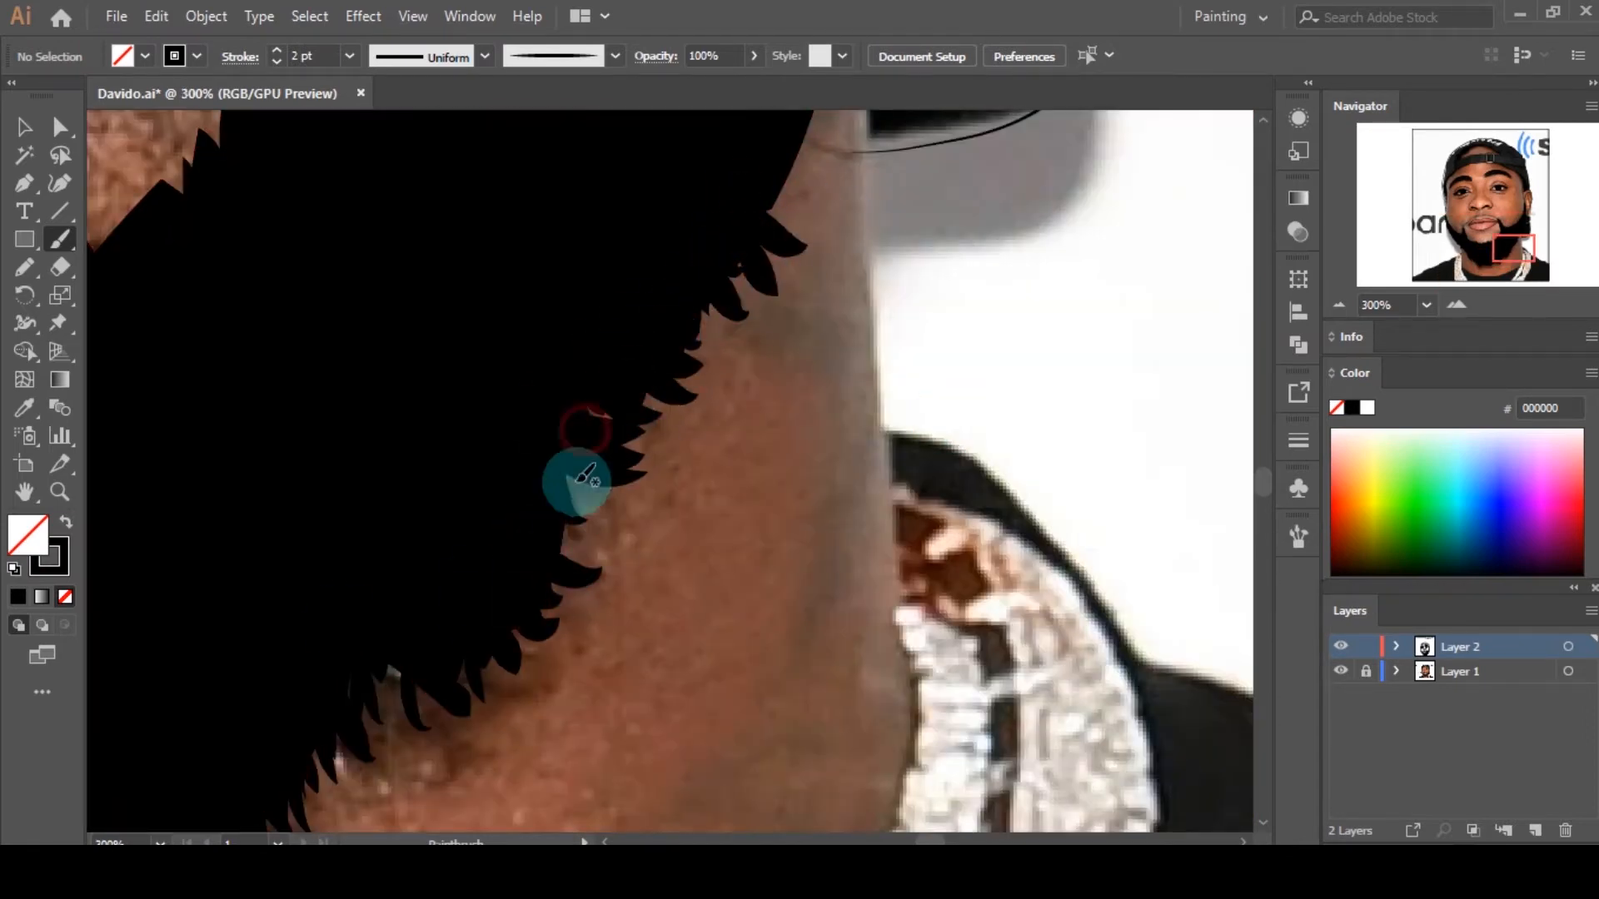
Step: Paint 2 pt hair strokes along the beard's lower edge over the neck on the photo's left
scroll(495, 724, "up", 1)
left_click_drag(453, 564, 371, 660)
scroll(421, 328, "down", 3)
scroll(421, 328, "up", 4)
left_click_drag(443, 506, 372, 580)
left_click_drag(510, 640, 483, 753)
left_click_drag(282, 186, 204, 374)
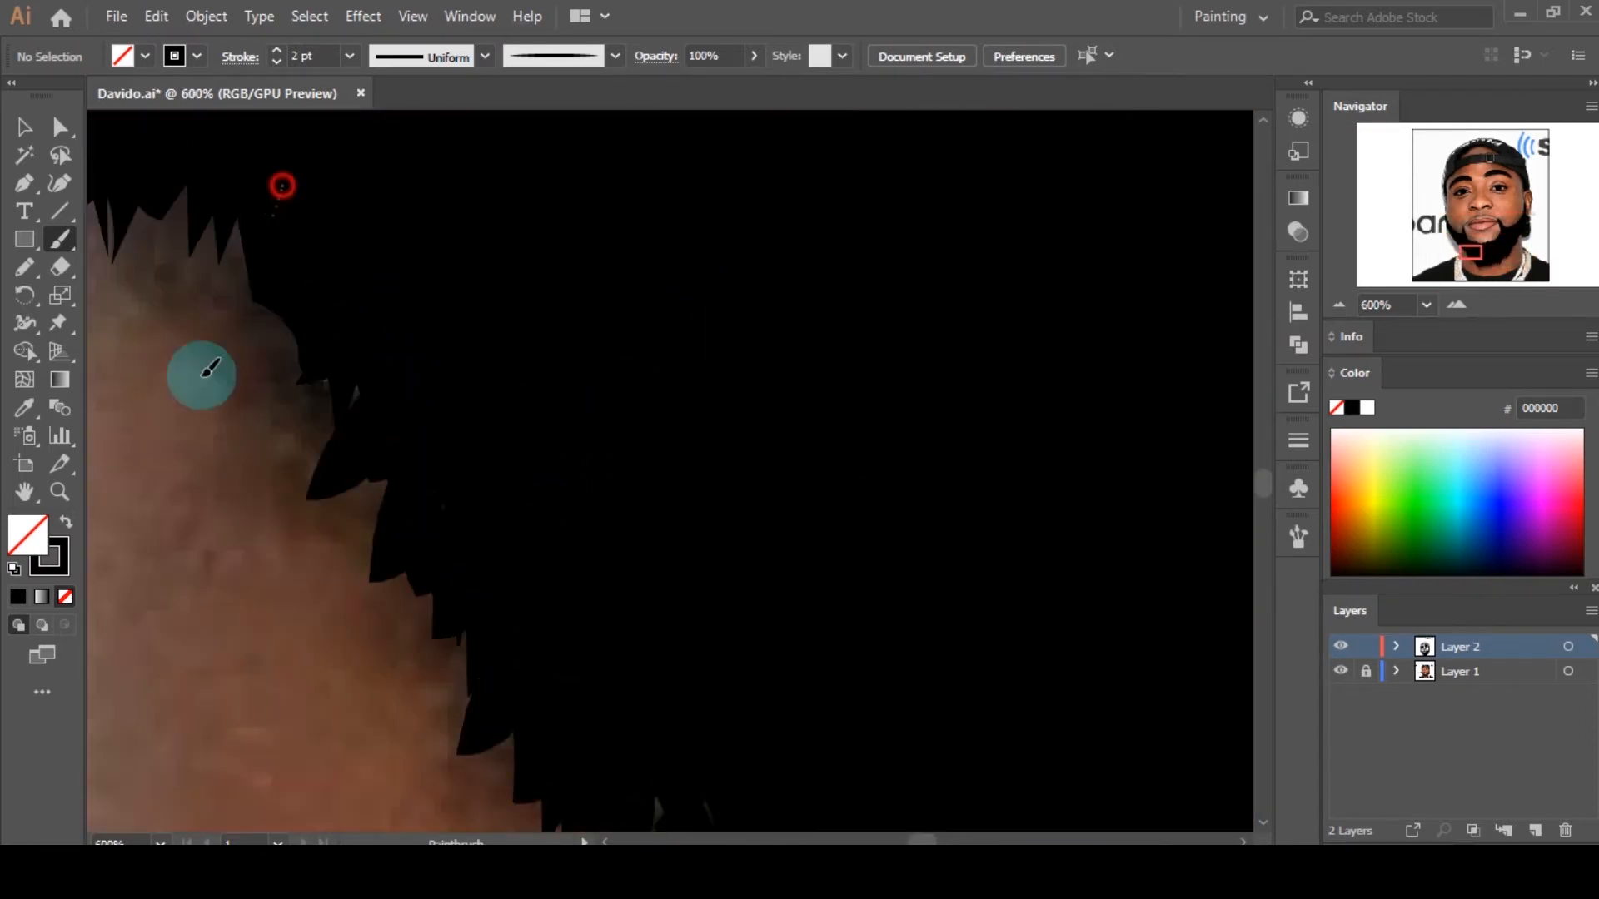
Step: Paint 2 pt hair strokes along the beard's outer jaw edge on the photo's left
scroll(767, 285, "down", 3)
scroll(767, 286, "up", 3)
left_click_drag(683, 593, 631, 684)
left_click_drag(628, 603, 572, 658)
left_click_drag(425, 354, 383, 465)
left_click_drag(533, 558, 466, 685)
left_click_drag(488, 504, 406, 593)
left_click_drag(689, 668, 618, 754)
left_click_drag(398, 331, 334, 385)
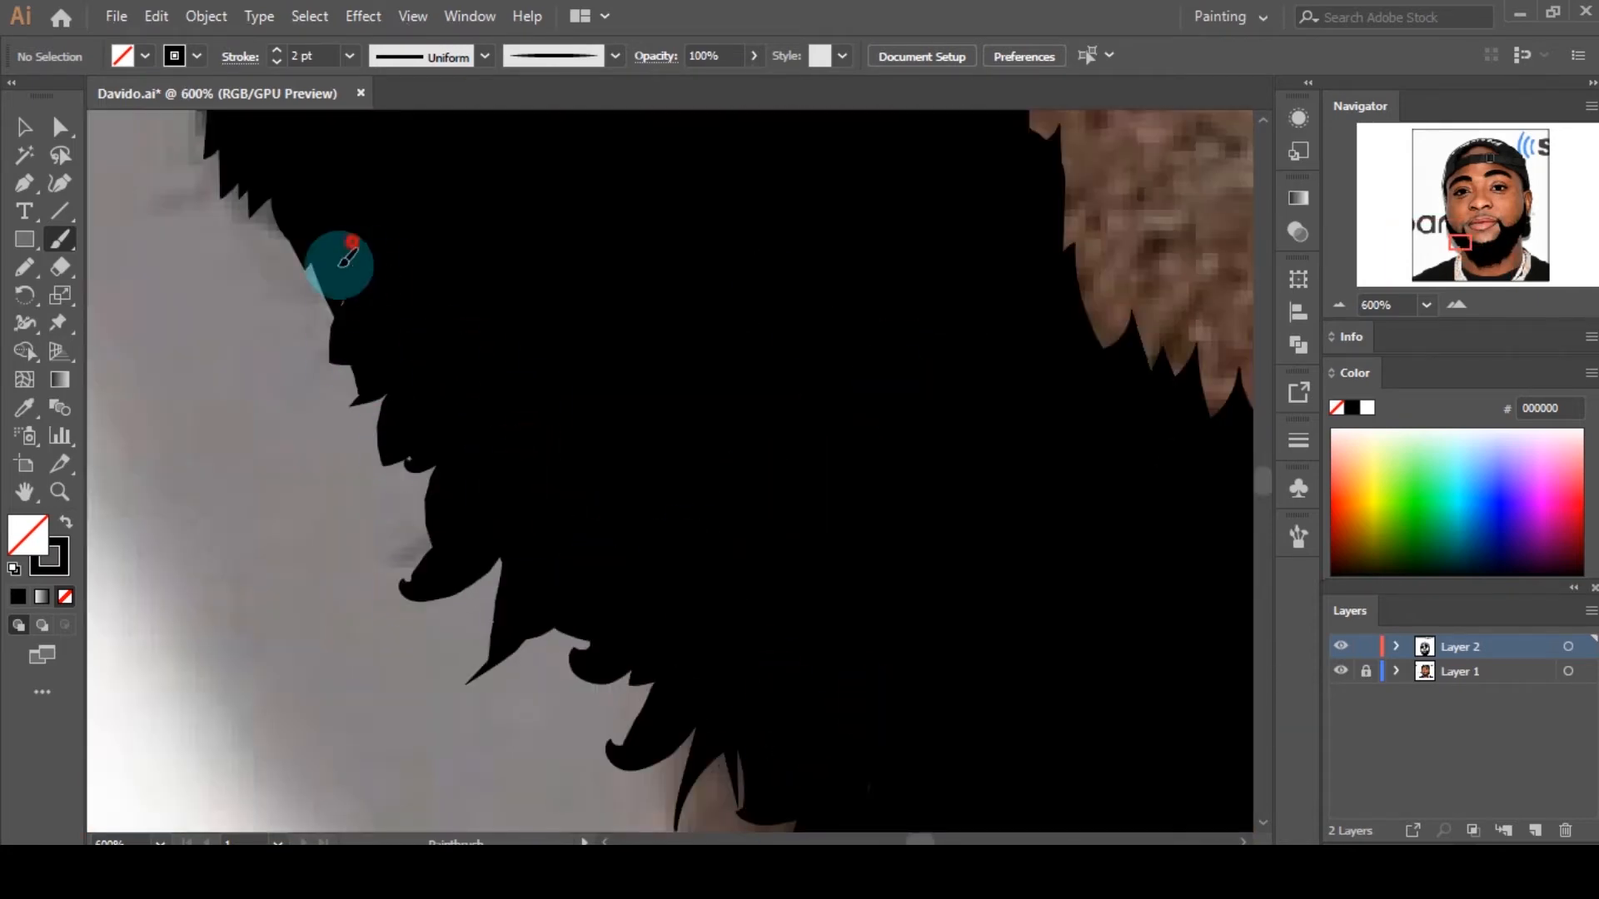
left_click_drag(350, 243, 292, 291)
Step: Paint hair strokes on the beard's cheek edge and the spike beside the mouth on the photo's left
scroll(696, 471, "down", 9)
scroll(696, 471, "up", 8)
left_click_drag(603, 310, 558, 379)
left_click_drag(1142, 513, 1127, 464)
left_click_drag(1129, 360, 1143, 417)
mouse_move(843, 416)
left_mouse_down()
mouse_move(827, 453)
mouse_move(759, 501)
left_mouse_up()
scroll(795, 478, "up", 2)
left_click_drag(700, 346, 666, 367)
scroll(645, 366, "up", 1)
scroll(644, 394, "up", 4)
left_click_drag(546, 360, 553, 438)
key("ctrl+z")
key("ctrl+z")
Step: Set the brush stroke to 1 pt and paint fine hair strokes along the beard's outer edge on the photo's left
left_click(276, 61)
left_click_drag(551, 393, 542, 423)
left_click_drag(516, 174, 503, 215)
left_click_drag(540, 298, 528, 354)
scroll(549, 503, "down", 3)
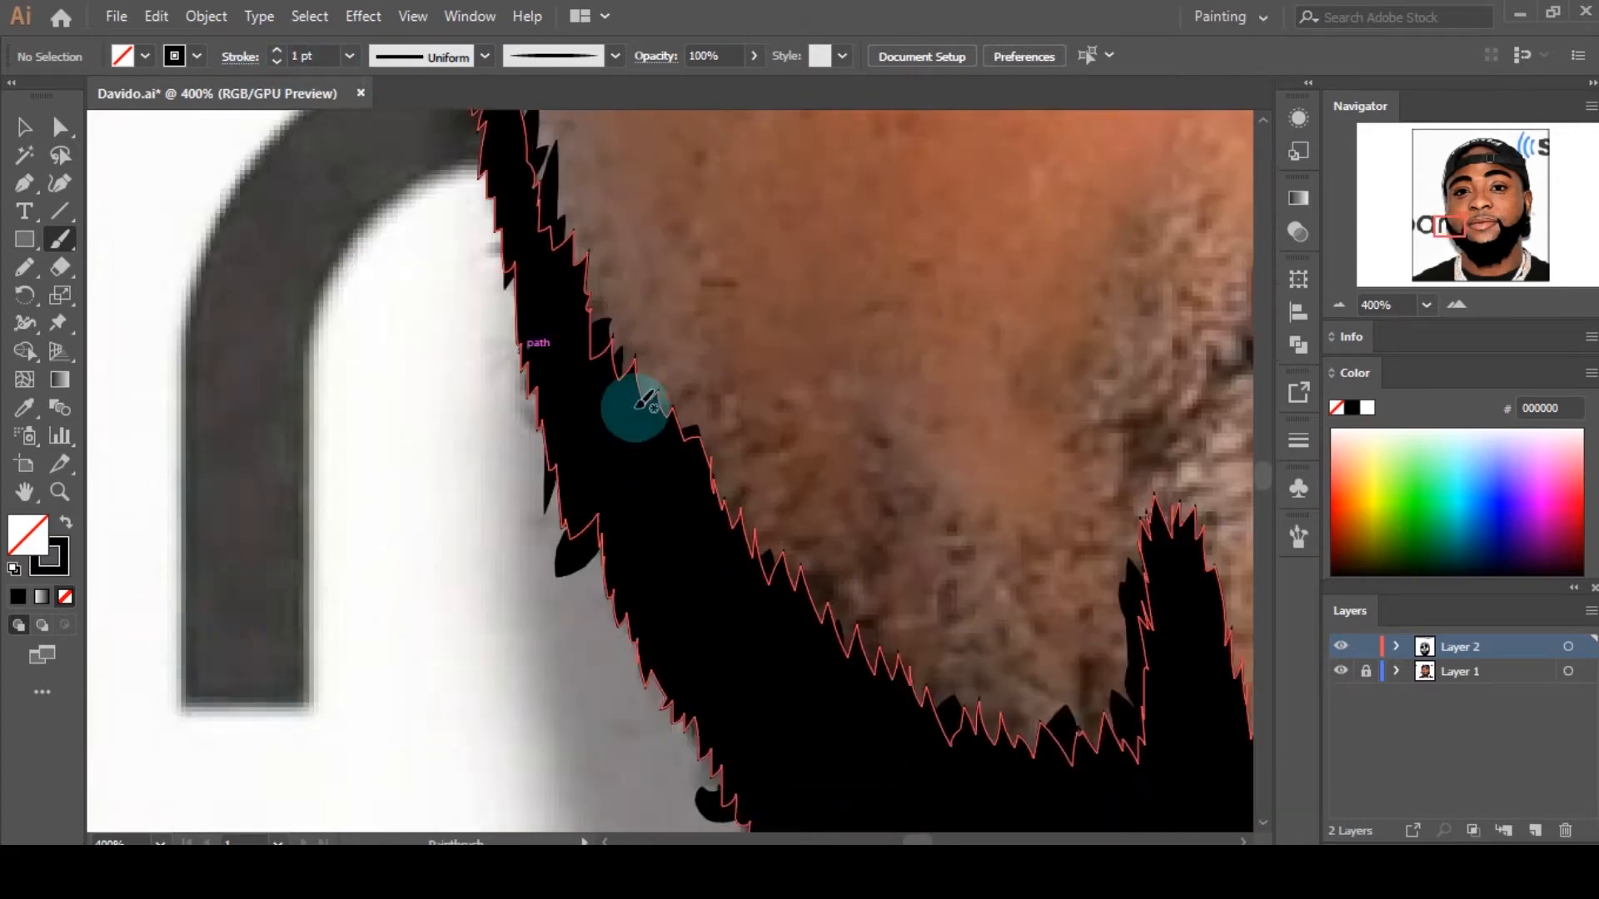
scroll(650, 397, "down", 7)
scroll(717, 424, "up", 5)
scroll(657, 533, "up", 2)
mouse_move(636, 557)
left_mouse_down()
mouse_move(628, 647)
mouse_move(580, 591)
left_mouse_up()
scroll(654, 494, "up", 1)
scroll(853, 490, "down", 5)
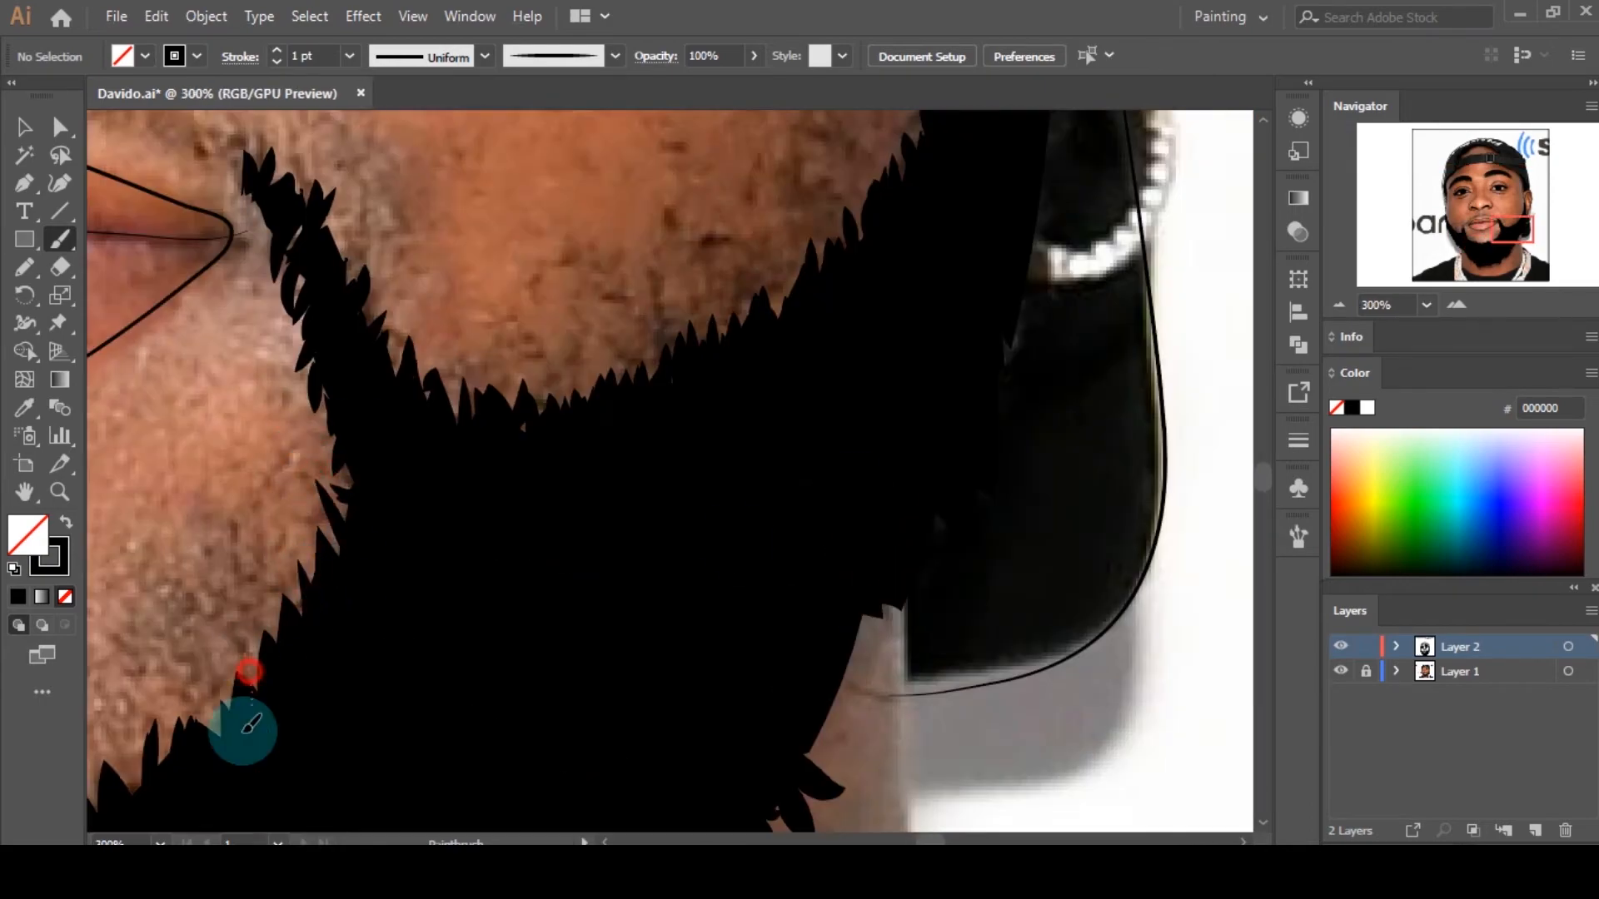
Step: Hide the reference photo layer to check the beard, and show it again
scroll(867, 375, "up", 5)
scroll(1003, 250, "up", 3)
scroll(1015, 194, "up", 1)
scroll(1103, 333, "down", 4)
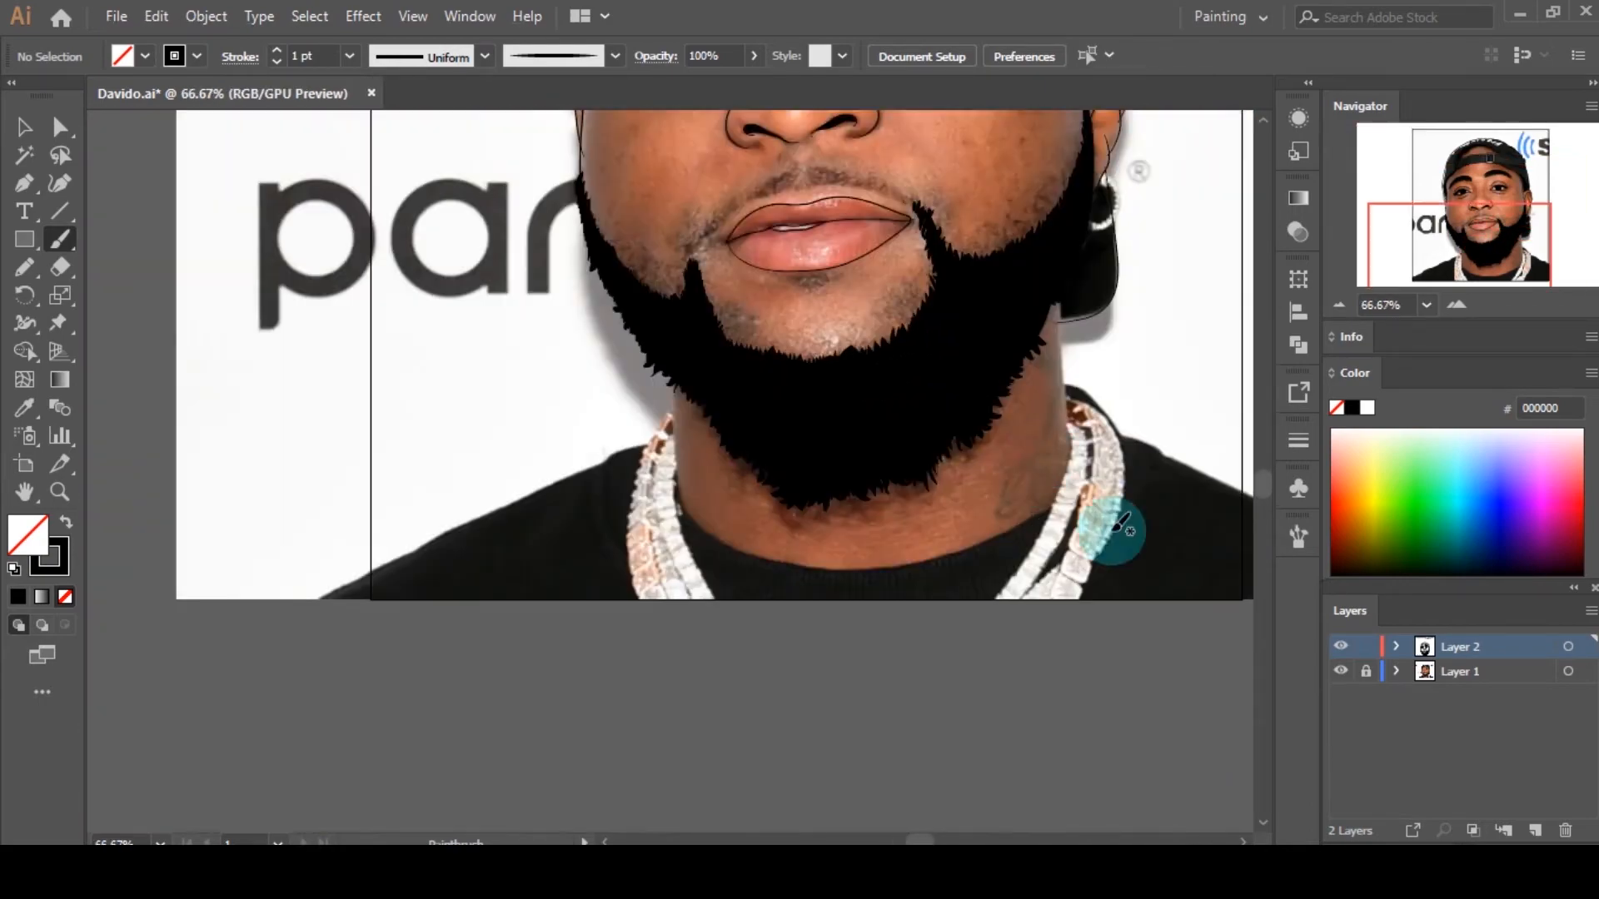
left_click(1341, 673)
left_click(1342, 672)
scroll(917, 533, "down", 1)
Step: Set the brush stroke to 0.25 pt and paint spaced moustache hairs above the upper lip
left_click(277, 61)
left_click(277, 61)
scroll(889, 341, "up", 5)
left_click_drag(982, 335, 968, 375)
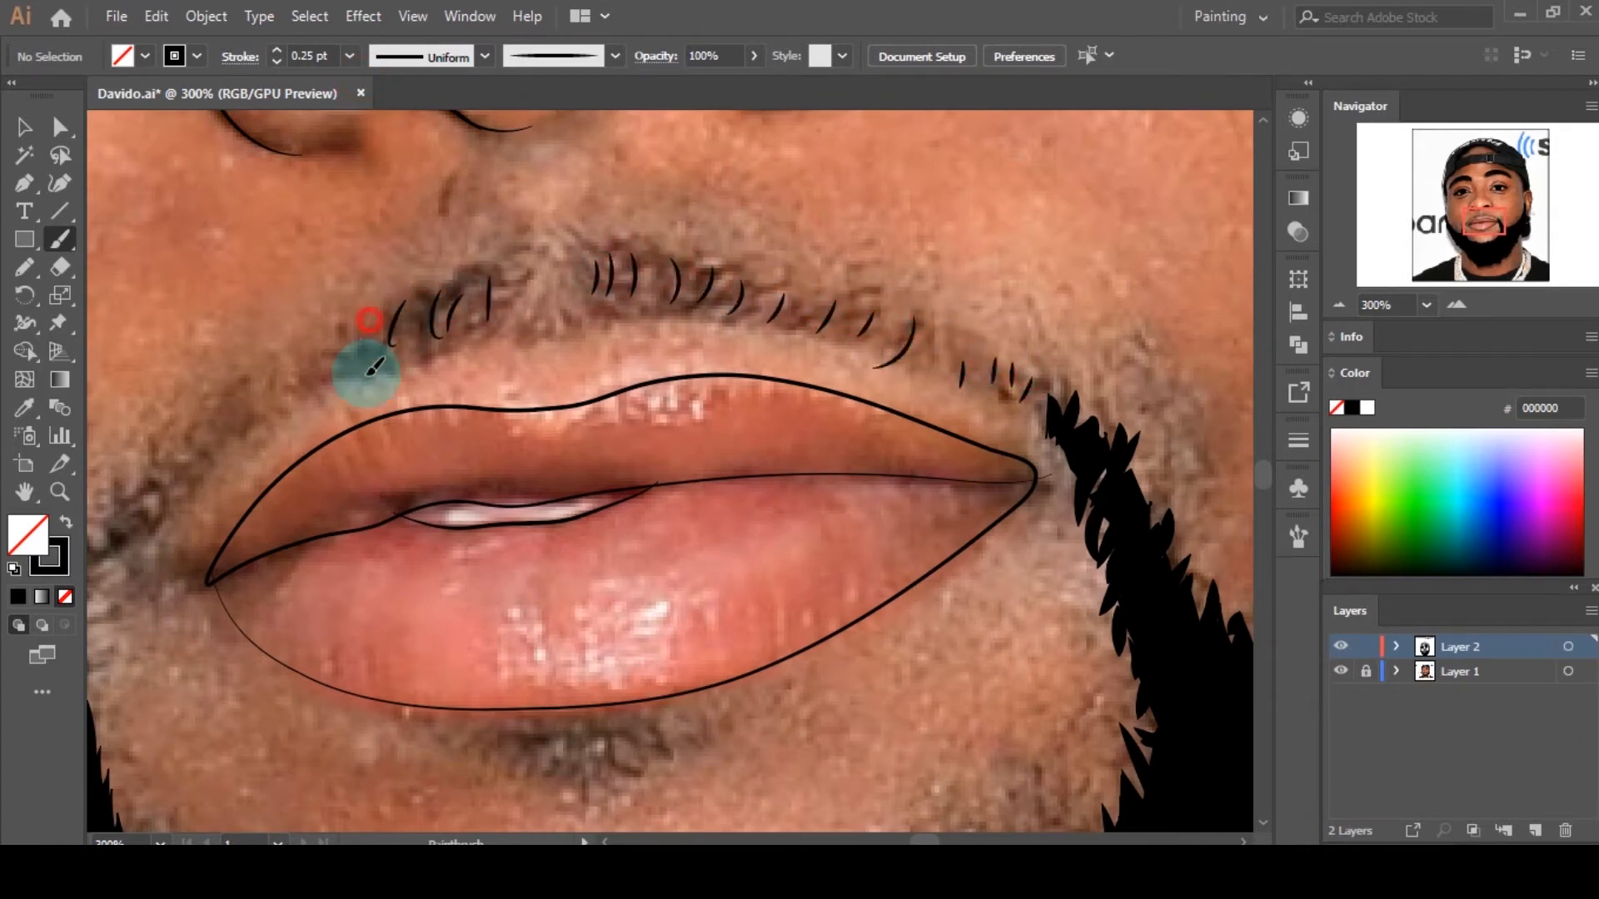
left_click_drag(367, 375, 378, 371)
left_click_drag(312, 347, 338, 384)
left_click_drag(270, 350, 289, 387)
Step: Continue the 0.25 pt moustache hairs down toward the mouth corner on the photo's left
scroll(270, 366, "up", 1)
left_click_drag(357, 317, 389, 335)
mouse_move(321, 340)
left_mouse_down()
mouse_move(354, 357)
mouse_move(324, 383)
left_mouse_up()
left_click_drag(248, 392, 294, 435)
left_click_drag(180, 451, 233, 488)
scroll(400, 333, "up", 1)
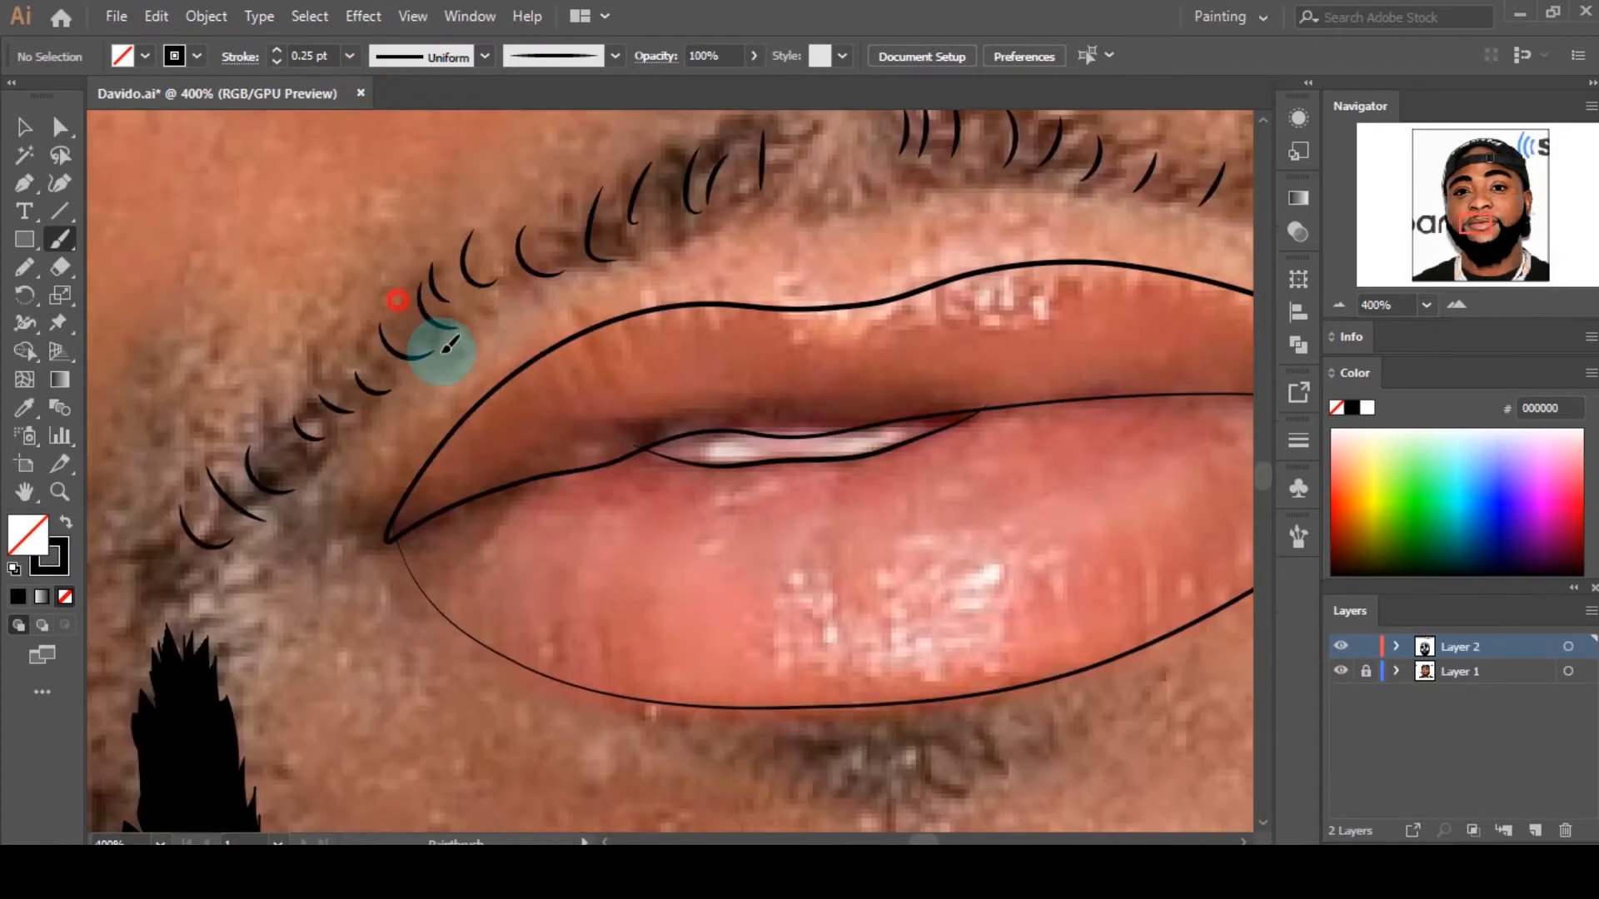
Step: Paint extra hairs between the existing strokes on the moustache half on the photo's left
scroll(565, 210, "up", 2)
left_click_drag(569, 338, 557, 392)
left_click_drag(505, 367, 507, 419)
left_click_drag(651, 305, 620, 387)
left_click_drag(699, 279, 663, 366)
left_click_drag(772, 242, 739, 339)
left_click_drag(976, 237, 947, 330)
Step: Fill the gaps between the moustache hairs on the photo's right with more 0.25 pt strokes
scroll(883, 293, "up", 1)
scroll(883, 293, "right", 3)
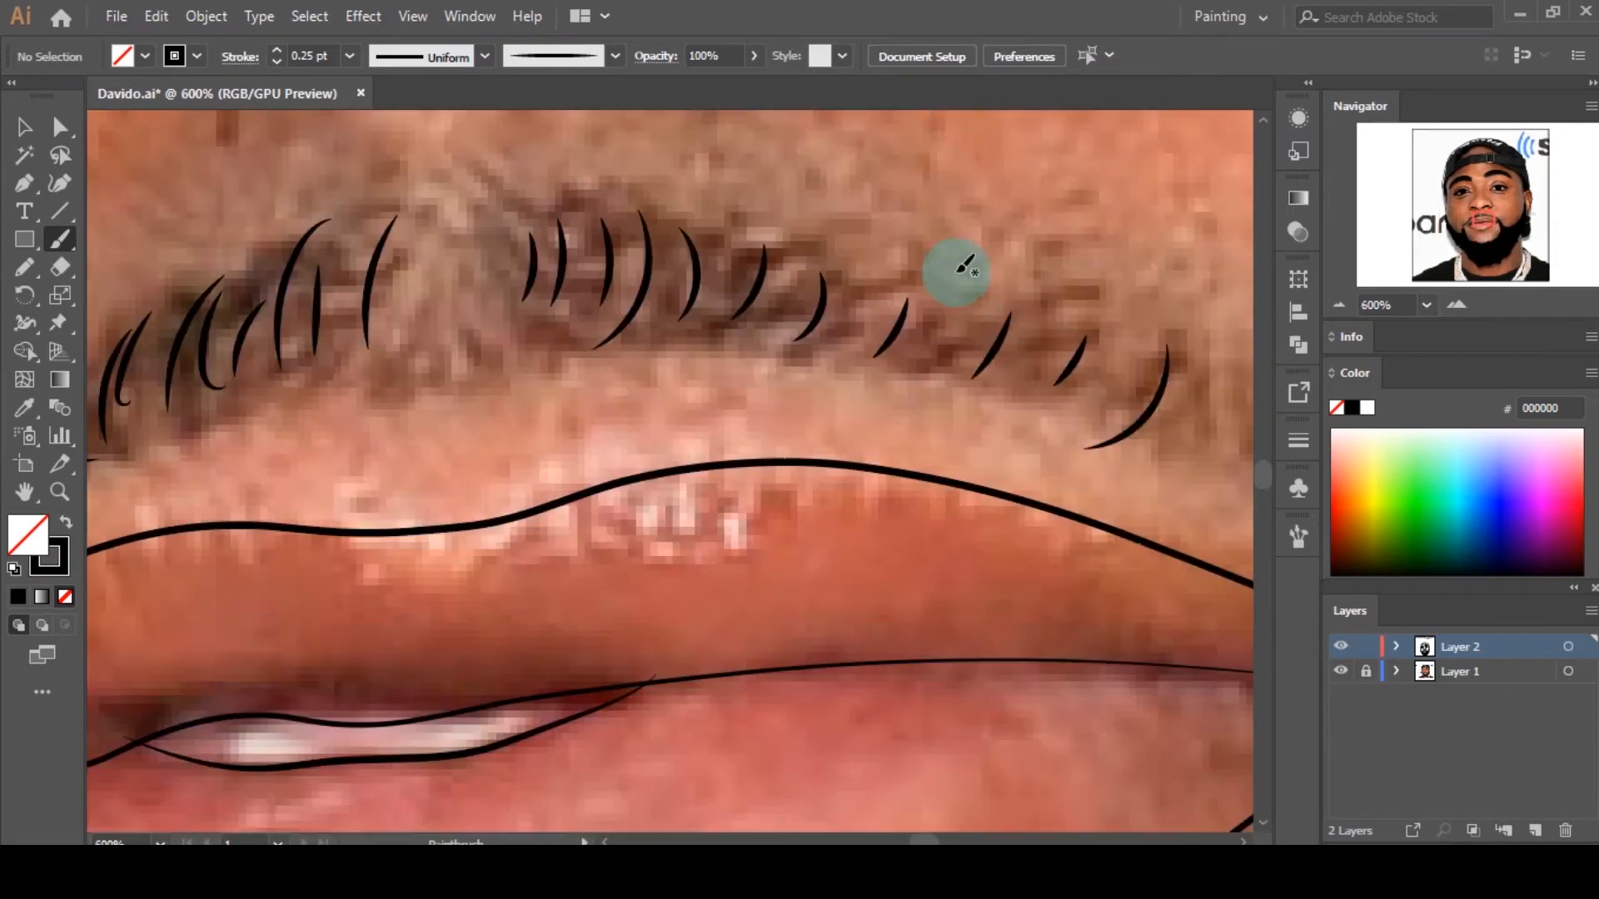
left_click_drag(957, 275, 900, 391)
left_click_drag(797, 255, 742, 338)
left_click_drag(743, 239, 697, 331)
left_click_drag(505, 235, 504, 355)
left_click_drag(679, 221, 626, 356)
left_click_drag(1056, 327, 1034, 399)
left_click_drag(1122, 335, 1029, 430)
Step: Paint hairs at the moustache's outer end on the photo's right, joining it to the beard spike
scroll(989, 371, "up", 3)
left_click_drag(731, 125, 678, 293)
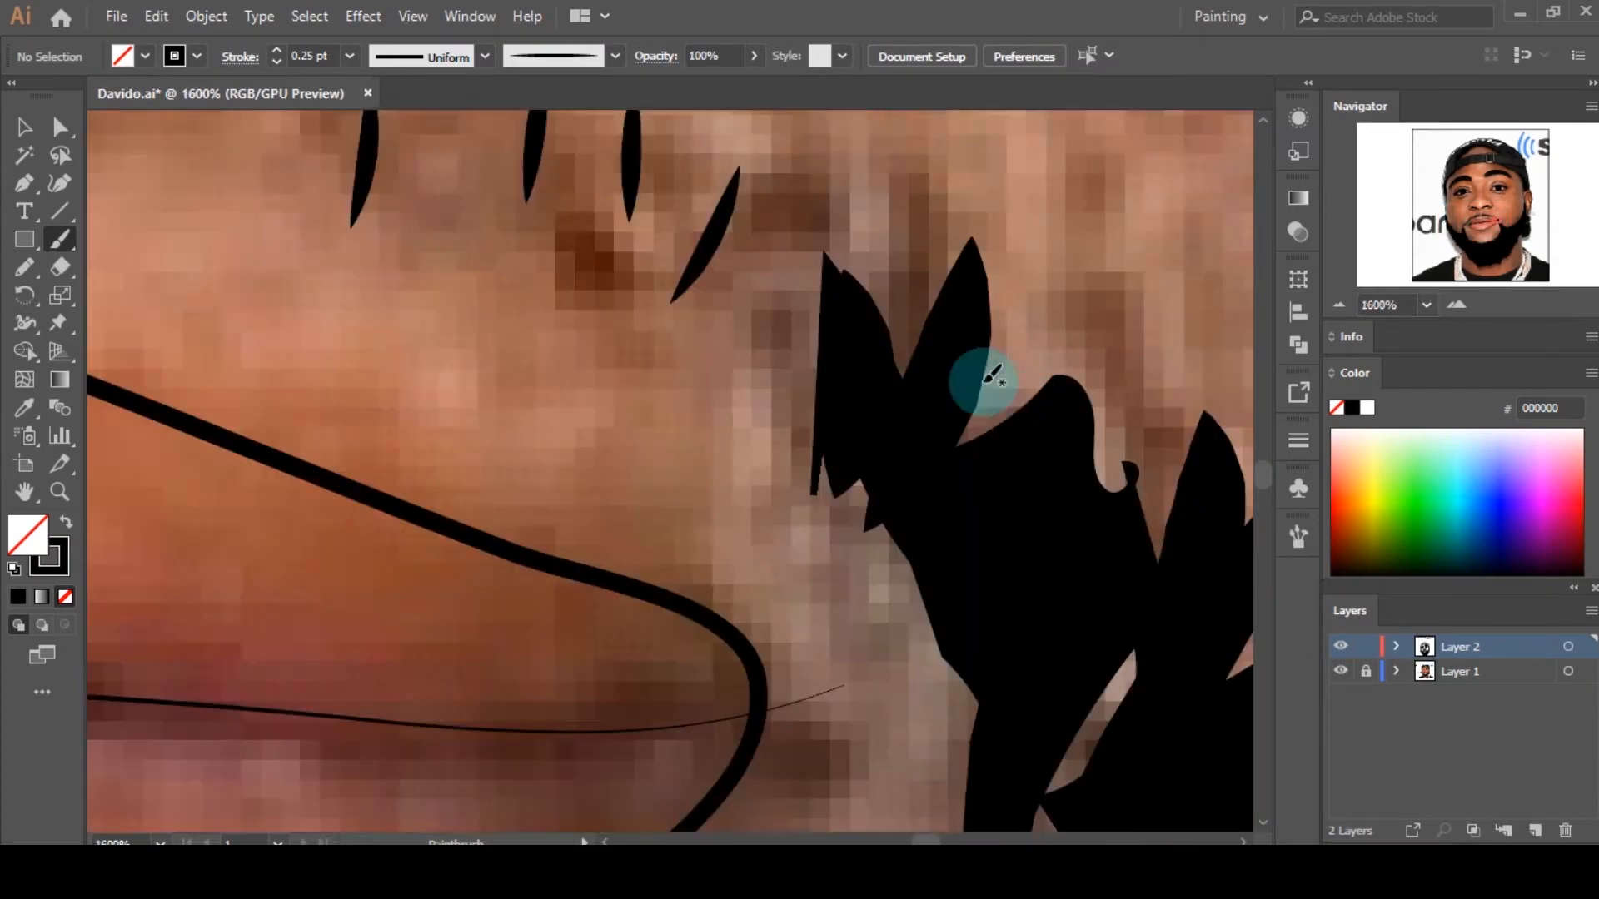
scroll(870, 449, "down", 3)
left_click_drag(849, 341, 787, 422)
left_click_drag(768, 320, 730, 386)
left_click_drag(744, 296, 690, 360)
scroll(683, 310, "down", 3)
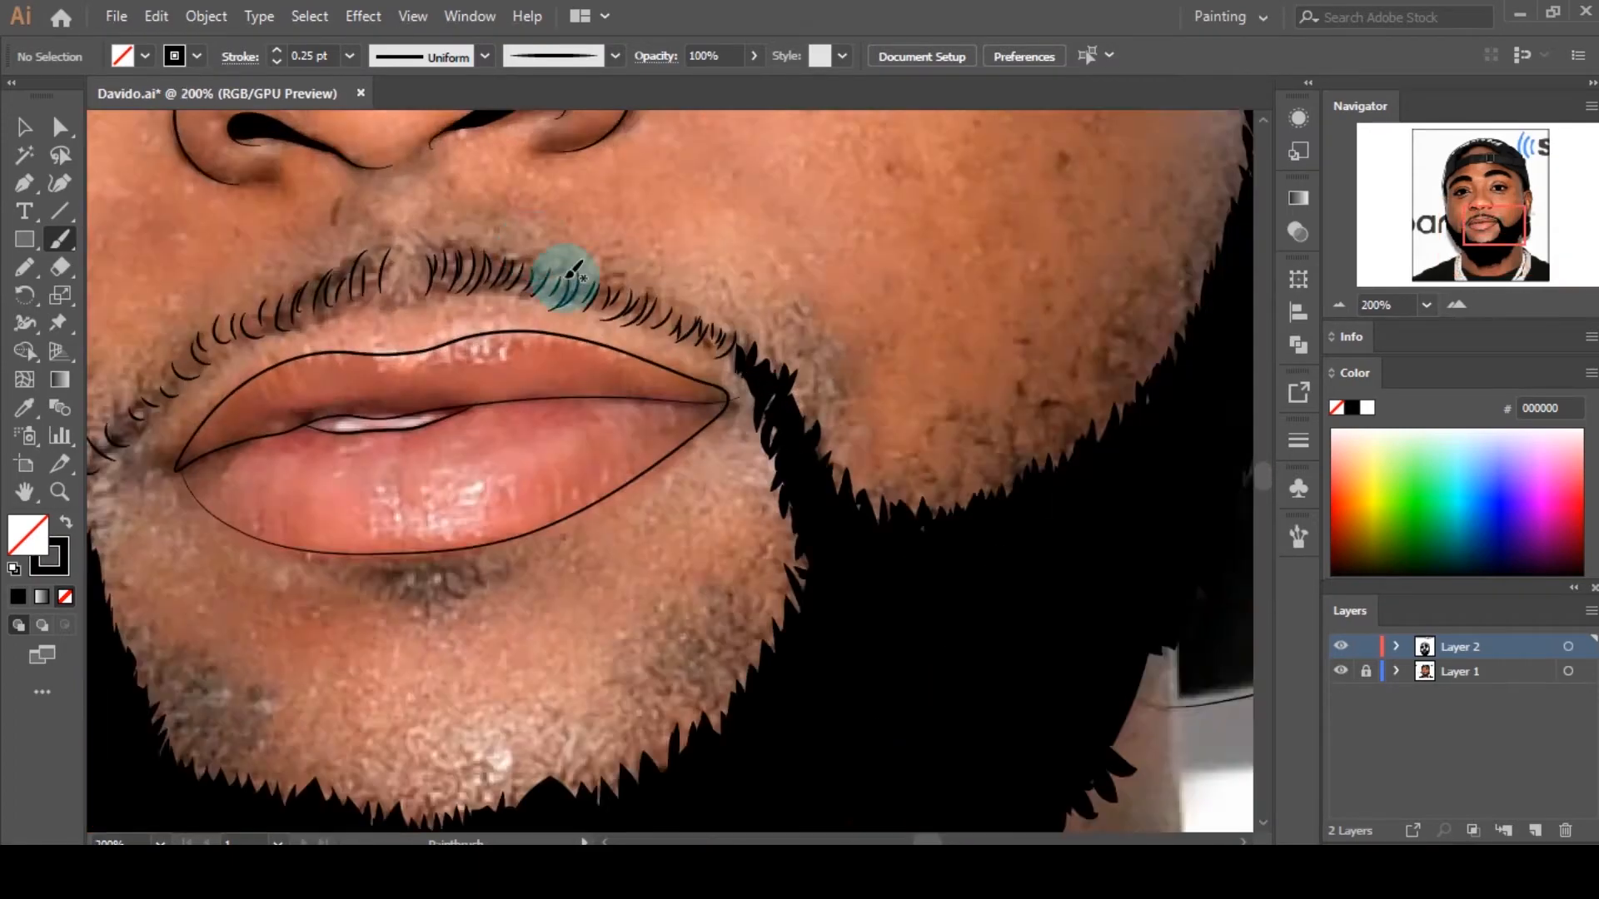
Step: Thicken the moustache half on the photo's right with overlapping curved hair strokes
scroll(567, 278, "up", 5)
left_click_drag(550, 243, 397, 404)
left_click_drag(738, 297, 604, 469)
scroll(824, 491, "down", 1)
left_click_drag(883, 339, 809, 442)
left_click_drag(491, 322, 450, 413)
left_click_drag(242, 279, 203, 451)
Step: Thicken the moustache half on the photo's left with additional hairs from its centre toward the mouth corner
scroll(402, 344, "down", 2)
scroll(402, 345, "left", 3)
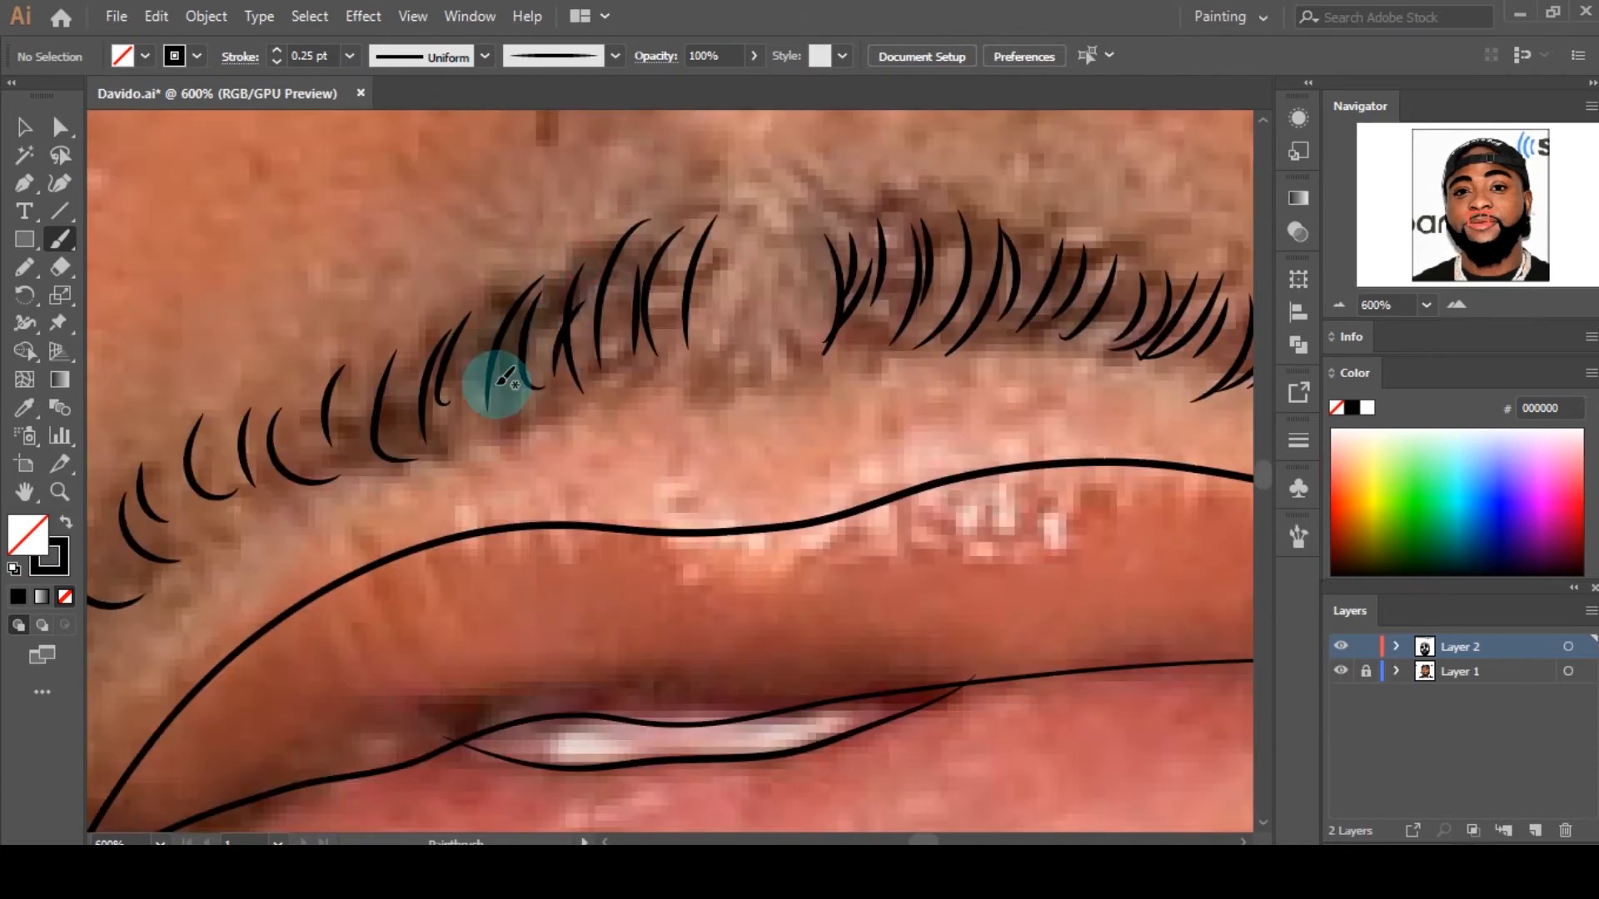
left_click_drag(458, 325, 427, 428)
scroll(302, 369, "up", 3)
scroll(545, 421, "left", 3)
scroll(545, 421, "up", 2)
left_click_drag(817, 158, 950, 312)
mouse_move(797, 406)
left_mouse_down()
mouse_move(763, 409)
mouse_move(670, 323)
left_mouse_up()
left_click_drag(652, 518, 526, 361)
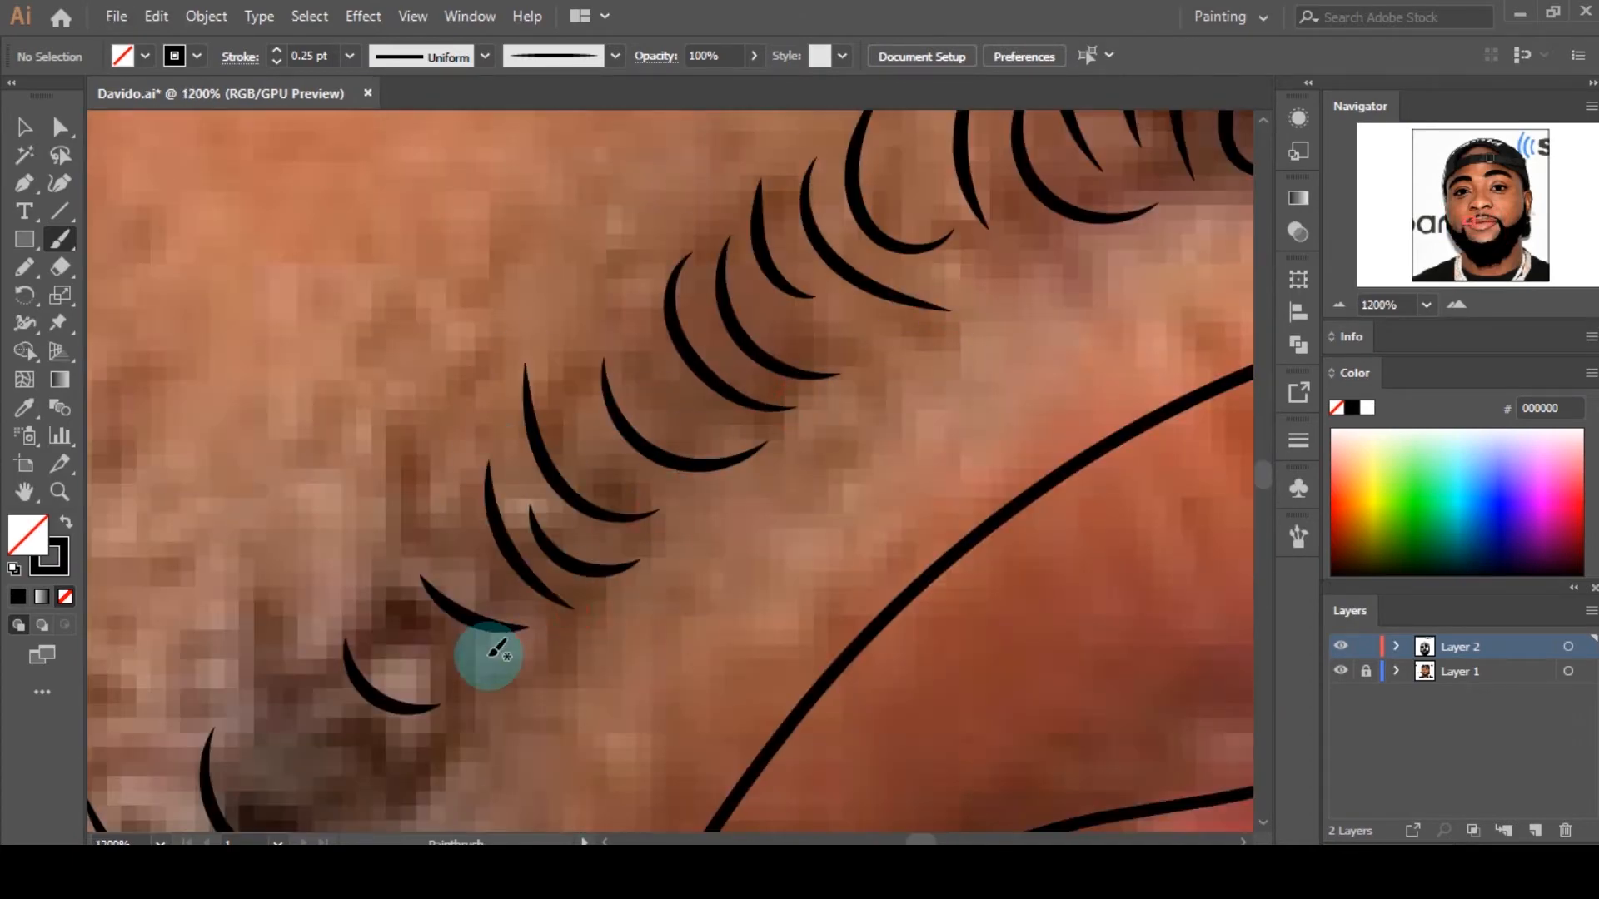
Step: Add the last hairs at the moustache's outer end beside the mouth corner on the photo's left
scroll(489, 656, "down", 1)
left_click_drag(536, 624, 460, 546)
scroll(706, 471, "down", 3)
scroll(706, 471, "up", 4)
left_click_drag(676, 428, 720, 569)
scroll(683, 533, "down", 6)
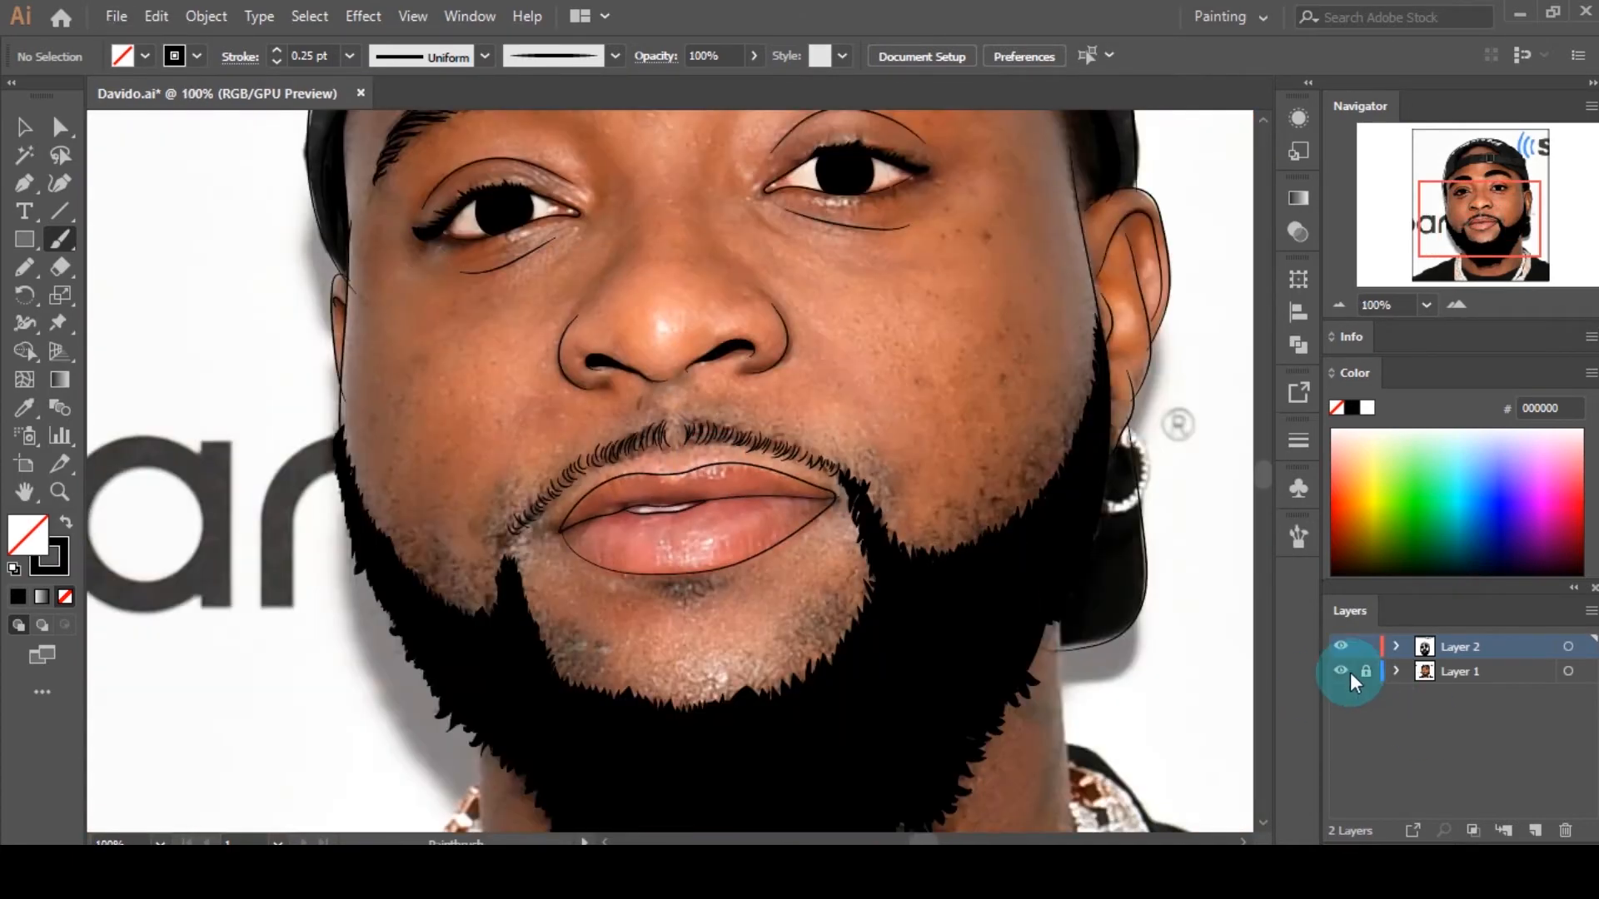
Step: Hide the reference photo layer to review the whole line portrait, and show it again
left_click(1341, 671)
scroll(814, 507, "down", 2)
scroll(814, 507, "up", 3)
scroll(814, 507, "down", 3)
left_click(1341, 671)
scroll(969, 557, "down", 1)
left_click(1341, 672)
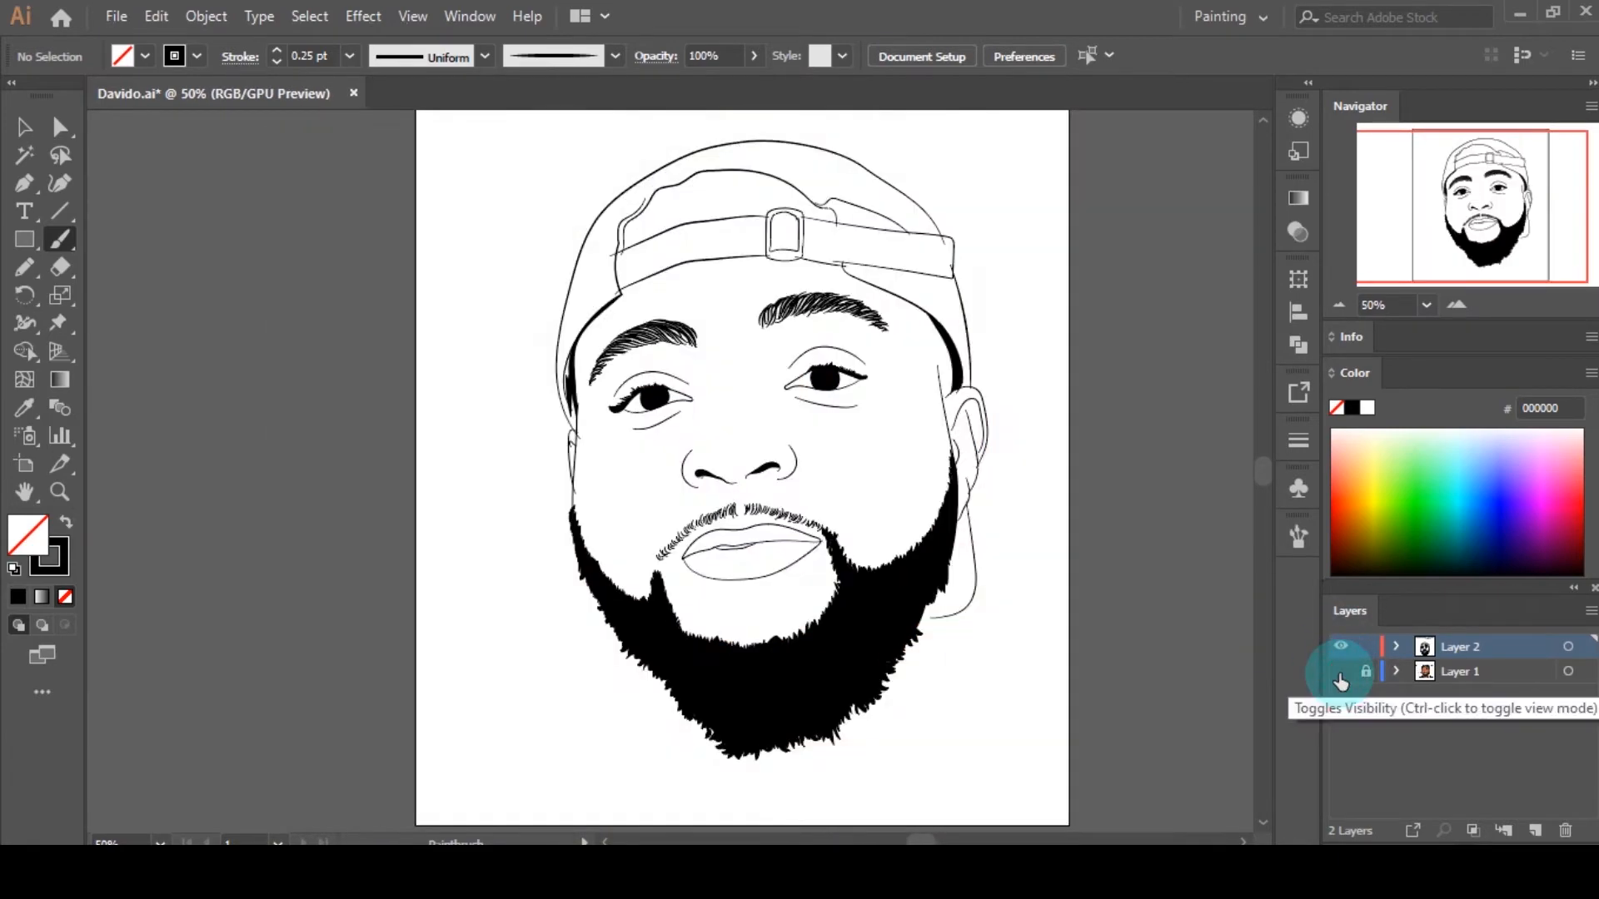
left_click(1341, 671)
scroll(600, 533, "down", 1)
Step: Draw a black-filled shadow shape with the Pencil along the cap opening's inner edge, and move its lower tip onto the strap line
scroll(714, 323, "up", 5)
key("n")
mouse_move(236, 571)
left_mouse_down()
mouse_move(276, 518)
mouse_move(542, 303)
mouse_move(896, 314)
mouse_move(971, 350)
mouse_move(746, 248)
mouse_move(439, 296)
mouse_move(236, 482)
mouse_move(236, 572)
left_mouse_up()
left_click(17, 598)
key("a")
scroll(219, 533, "up", 3)
left_click_drag(281, 637, 303, 646)
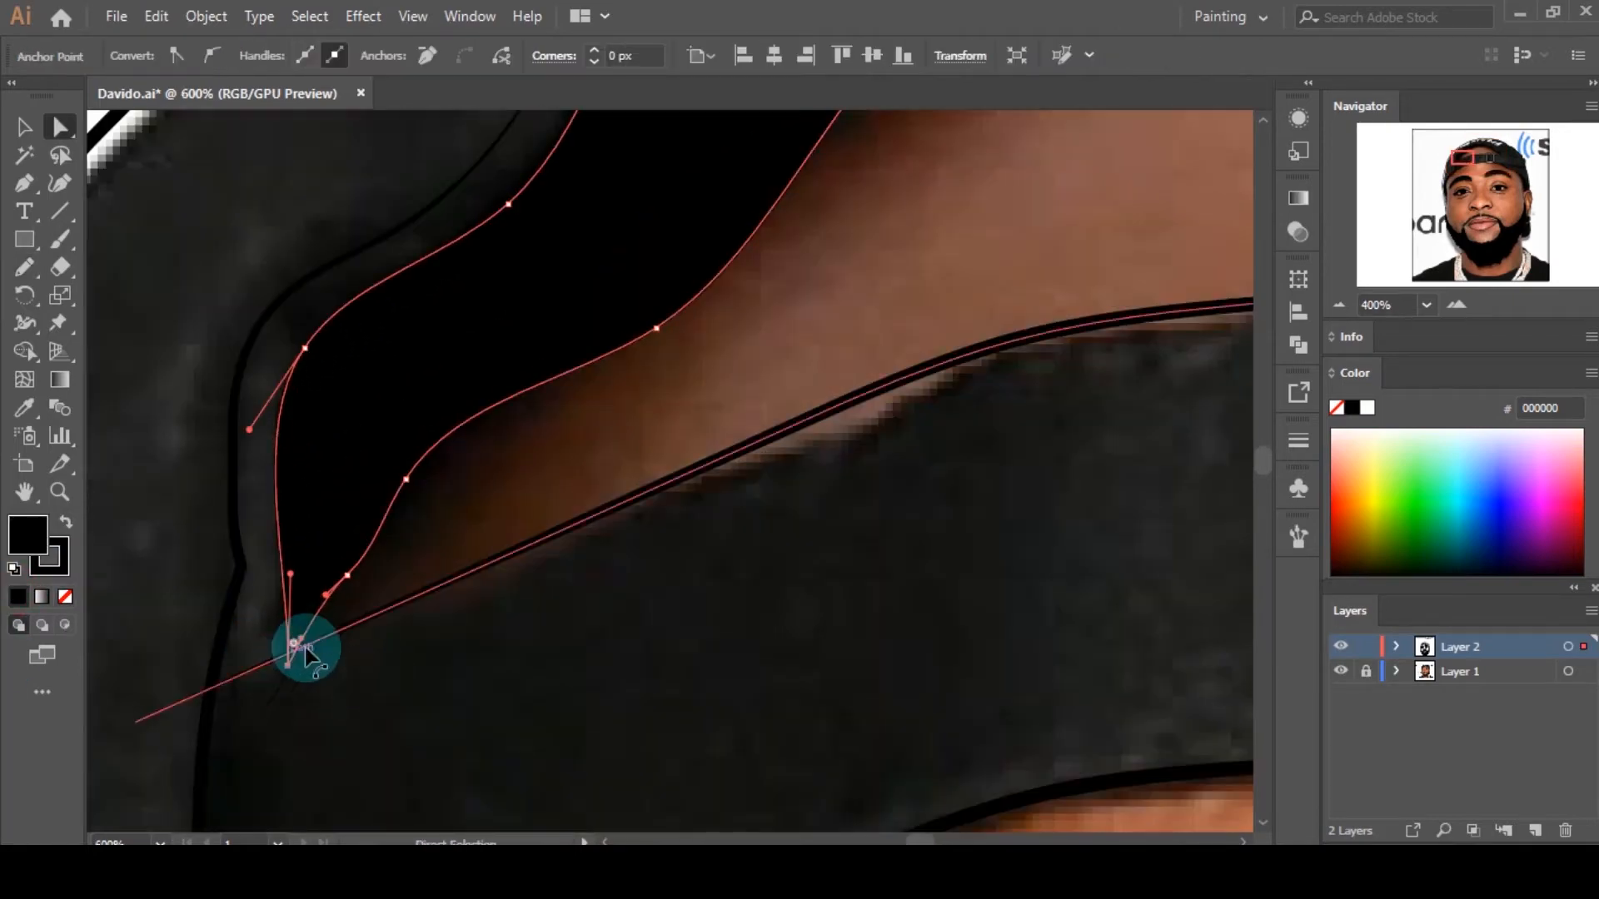
left_click(606, 444)
Step: Toggle the reference photo layer's visibility to check the cap shadow, and examine the cap and strap up close
scroll(606, 442, "down", 6)
left_click(1341, 671)
scroll(717, 261, "down", 3)
scroll(958, 492, "down", 1)
scroll(1011, 400, "up", 1)
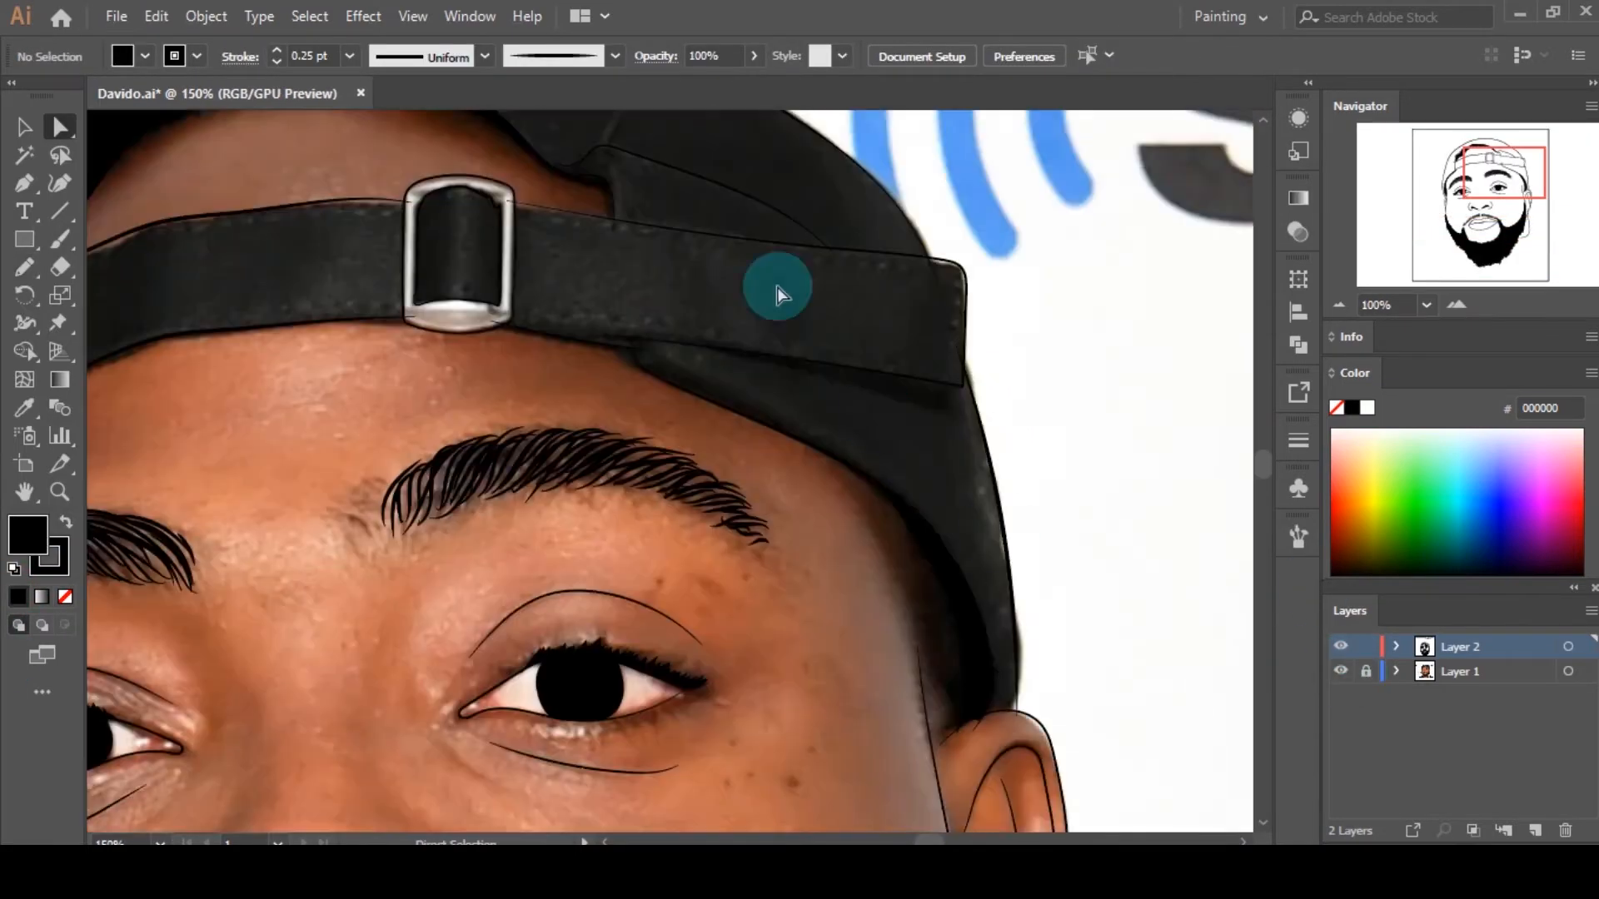
scroll(774, 285, "up", 3)
scroll(560, 322, "down", 5)
scroll(696, 243, "up", 6)
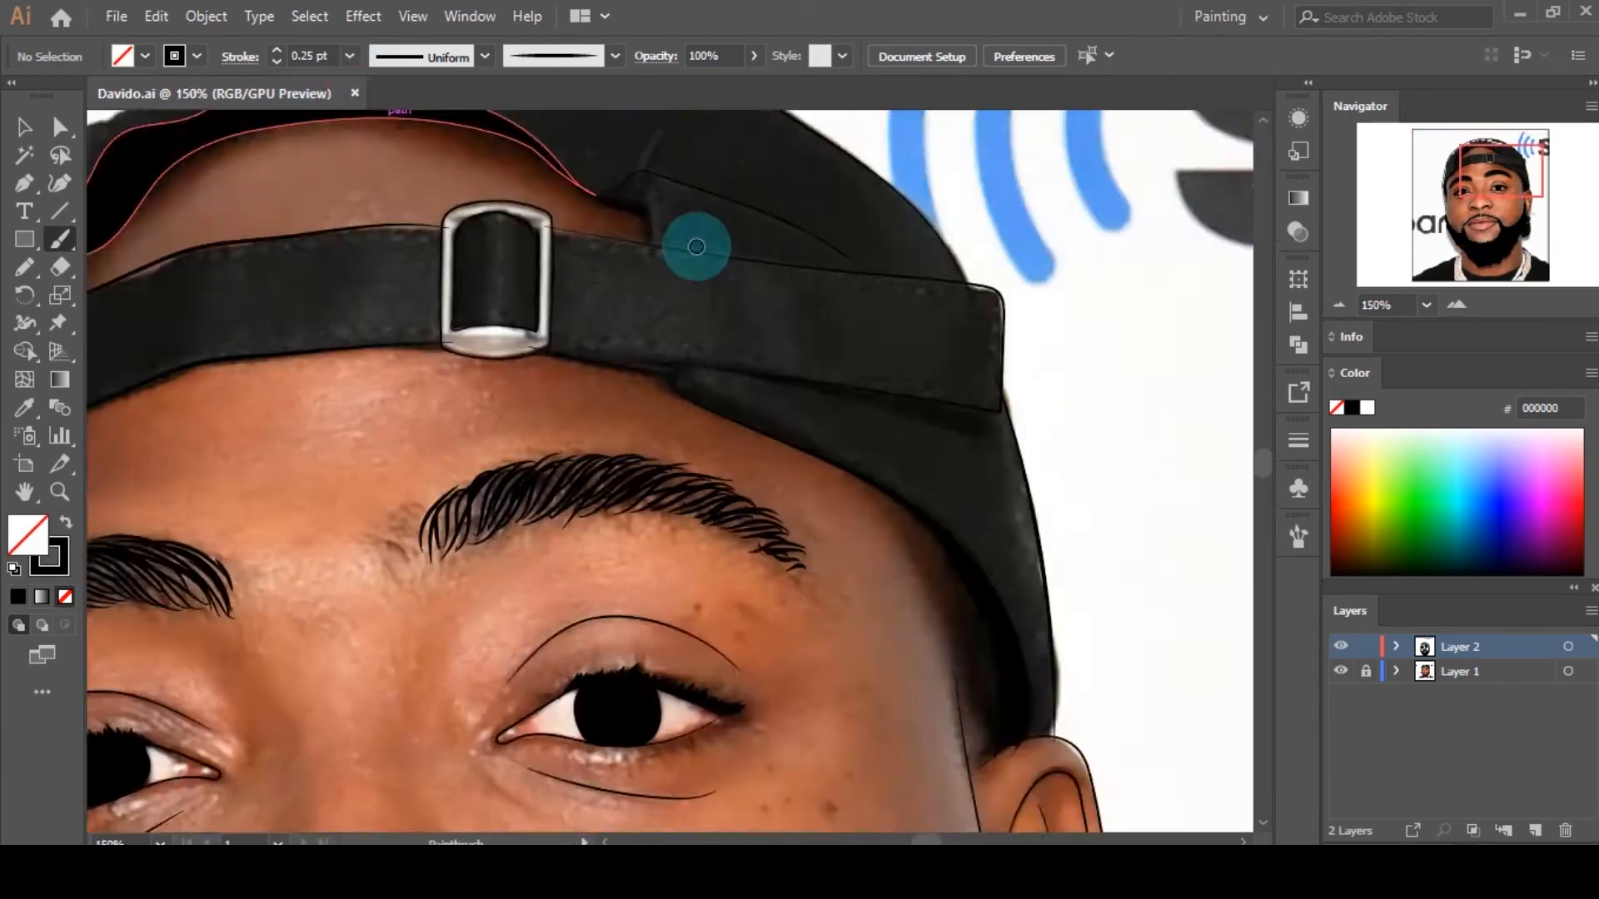
Step: Save the document, set the brush stroke to 0.1 pt, and paint stitch dashes along the strap loop's ends inside the buckle
key("ctrl+s")
left_click(308, 56)
type(".1")
key("Return")
left_click_drag(394, 242, 466, 211)
left_click_drag(509, 206, 546, 203)
left_click_drag(569, 205, 610, 214)
left_click_drag(375, 593, 403, 581)
left_click_drag(526, 569, 568, 577)
Step: Paint 0.1 pt stitch dashes around the edges of the strap section between the buckle and its free end
scroll(621, 385, "down", 1)
scroll(621, 385, "down", 2)
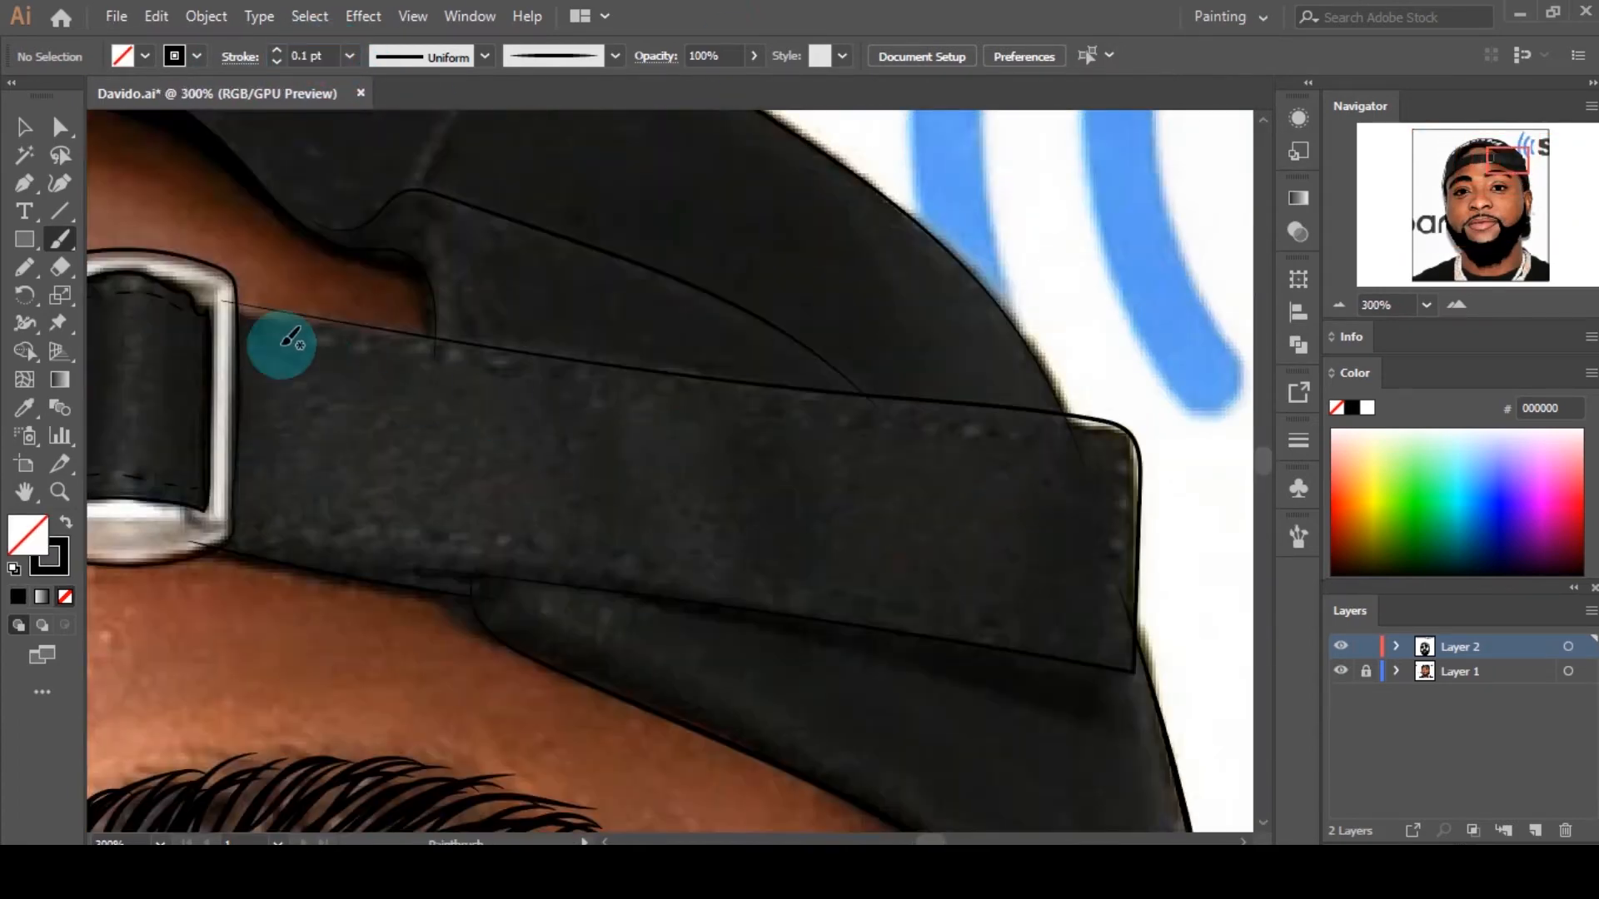
mouse_move(278, 342)
left_mouse_down()
mouse_move(596, 372)
mouse_move(1105, 466)
mouse_move(1007, 629)
mouse_move(590, 560)
mouse_move(221, 530)
left_mouse_up()
scroll(632, 539, "down", 3)
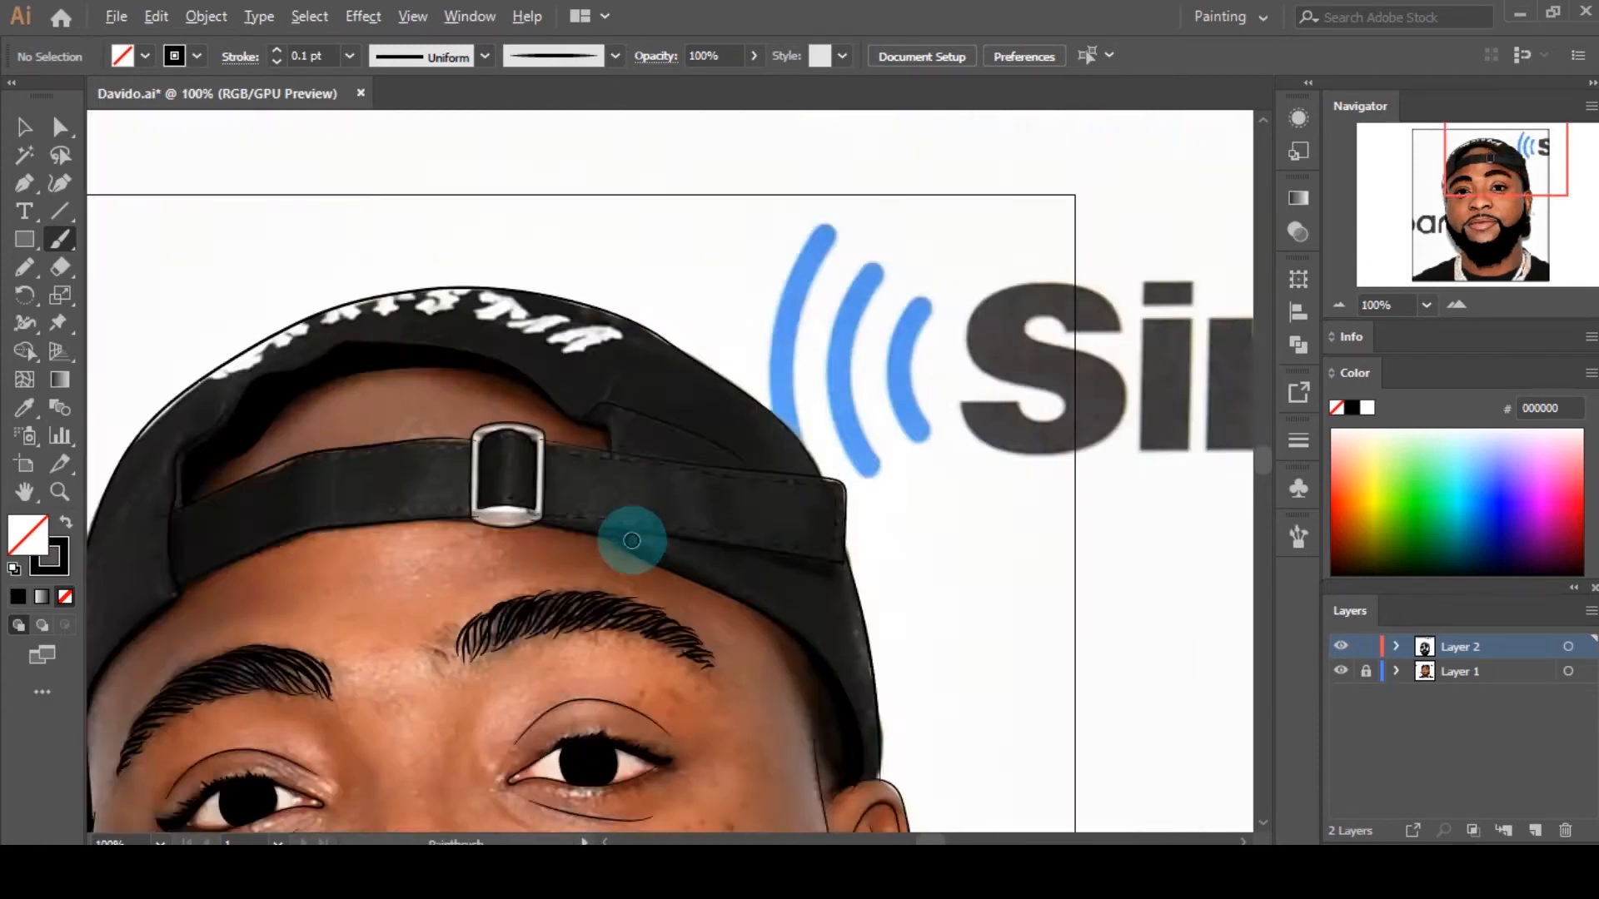
Step: Paint stitch dashes along both edges of the strap on the photo's left of the buckle, and check them without the photo
scroll(631, 537, "up", 8)
scroll(635, 503, "down", 8)
scroll(547, 290, "up", 3)
left_click_drag(233, 412, 272, 399)
mouse_move(299, 384)
left_mouse_down()
mouse_move(657, 258)
mouse_move(1003, 229)
left_mouse_up()
mouse_move(367, 535)
left_mouse_down()
mouse_move(449, 495)
mouse_move(796, 428)
left_mouse_up()
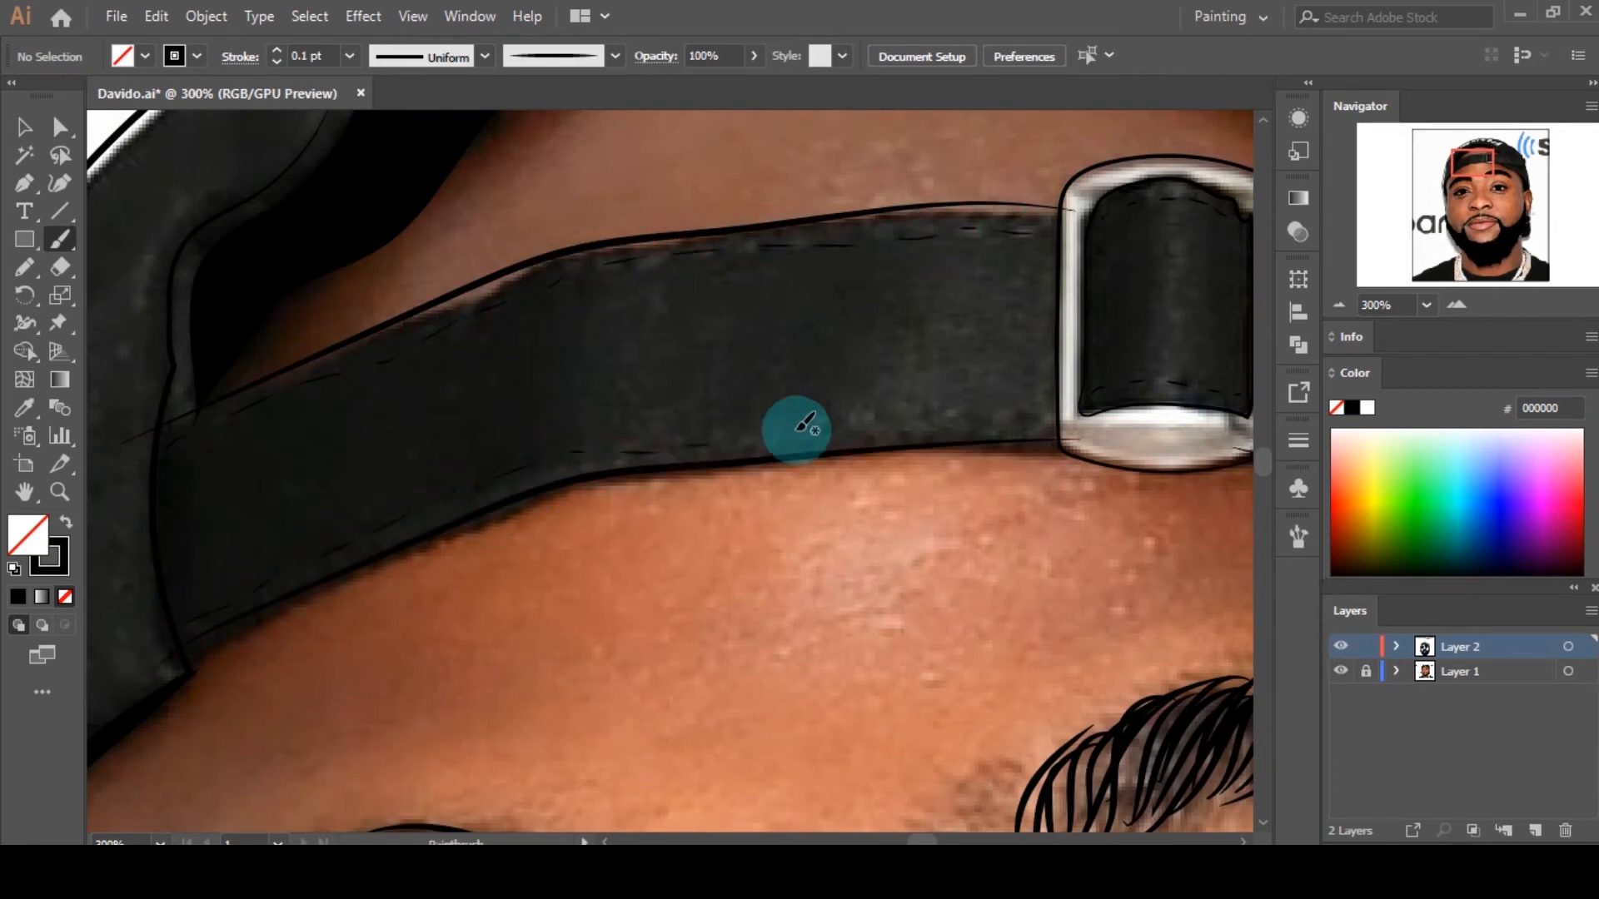
scroll(778, 410, "down", 5)
left_click(1340, 671)
left_click(1340, 672)
Step: Paint stitch dashes on the cap's lower band beneath the strap's free end on the photo's right
scroll(999, 421, "up", 3)
scroll(1132, 667, "up", 1)
scroll(1132, 667, "down", 3)
left_click_drag(667, 240, 699, 251)
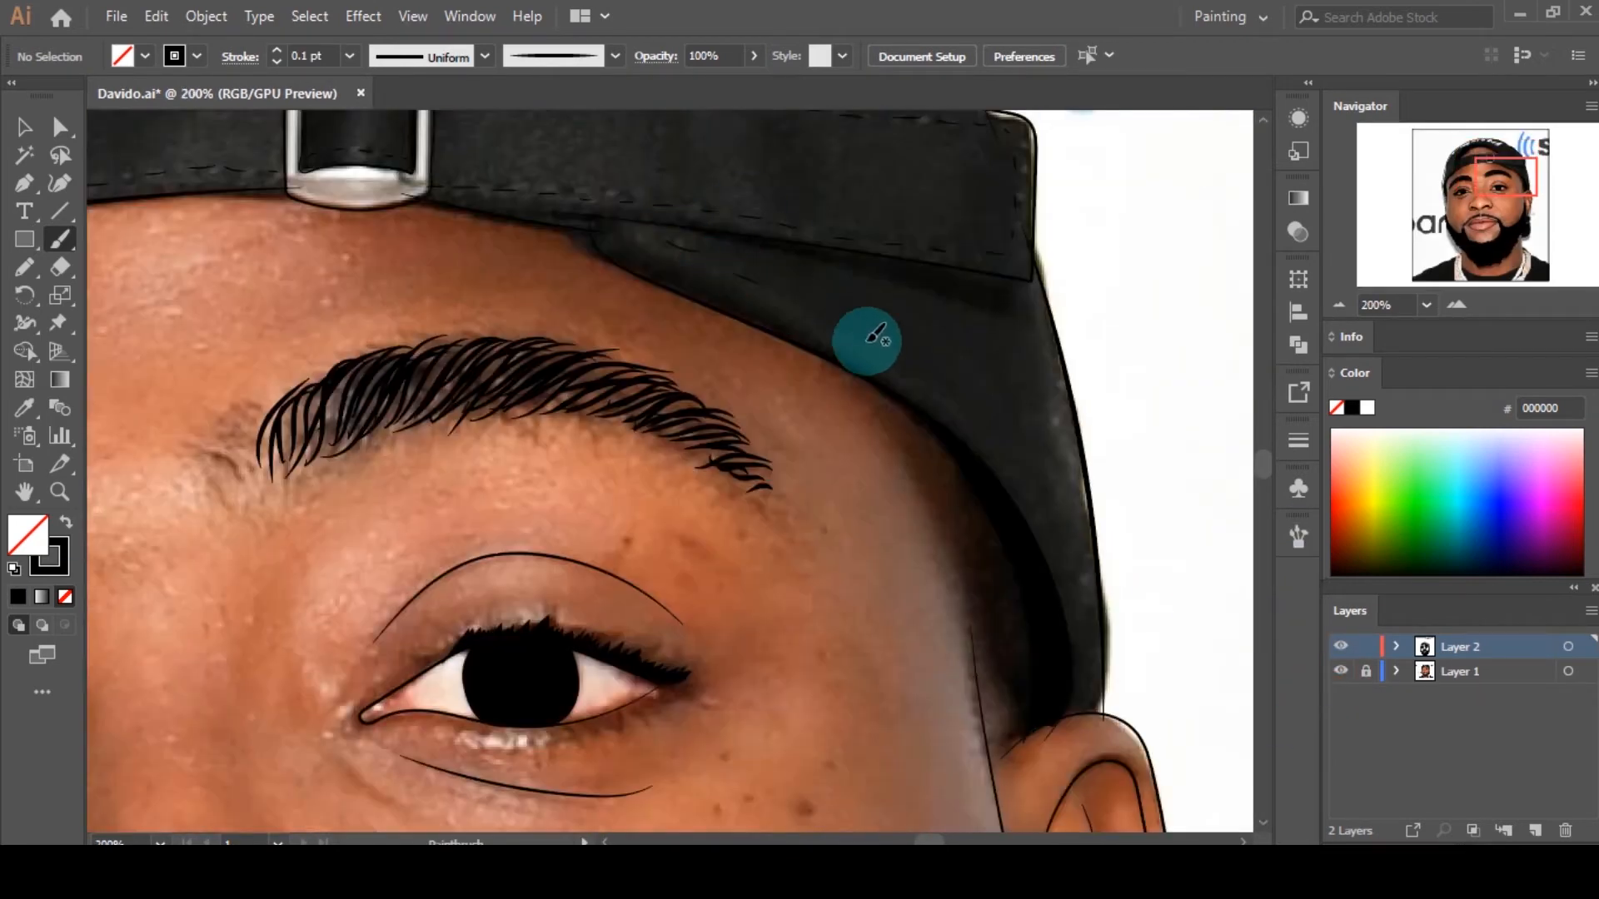
left_click_drag(909, 364, 932, 377)
scroll(665, 399, "down", 3)
Step: Paint stitch dashes beside the cap's inner edge line on the photo's left, from the opening down past the strap
scroll(232, 433, "up", 3)
left_click_drag(642, 222, 632, 231)
left_click_drag(566, 303, 555, 314)
left_click_drag(540, 348, 500, 408)
left_click_drag(479, 446, 474, 456)
left_click_drag(482, 592, 489, 607)
scroll(400, 422, "down", 3)
scroll(436, 431, "up", 2)
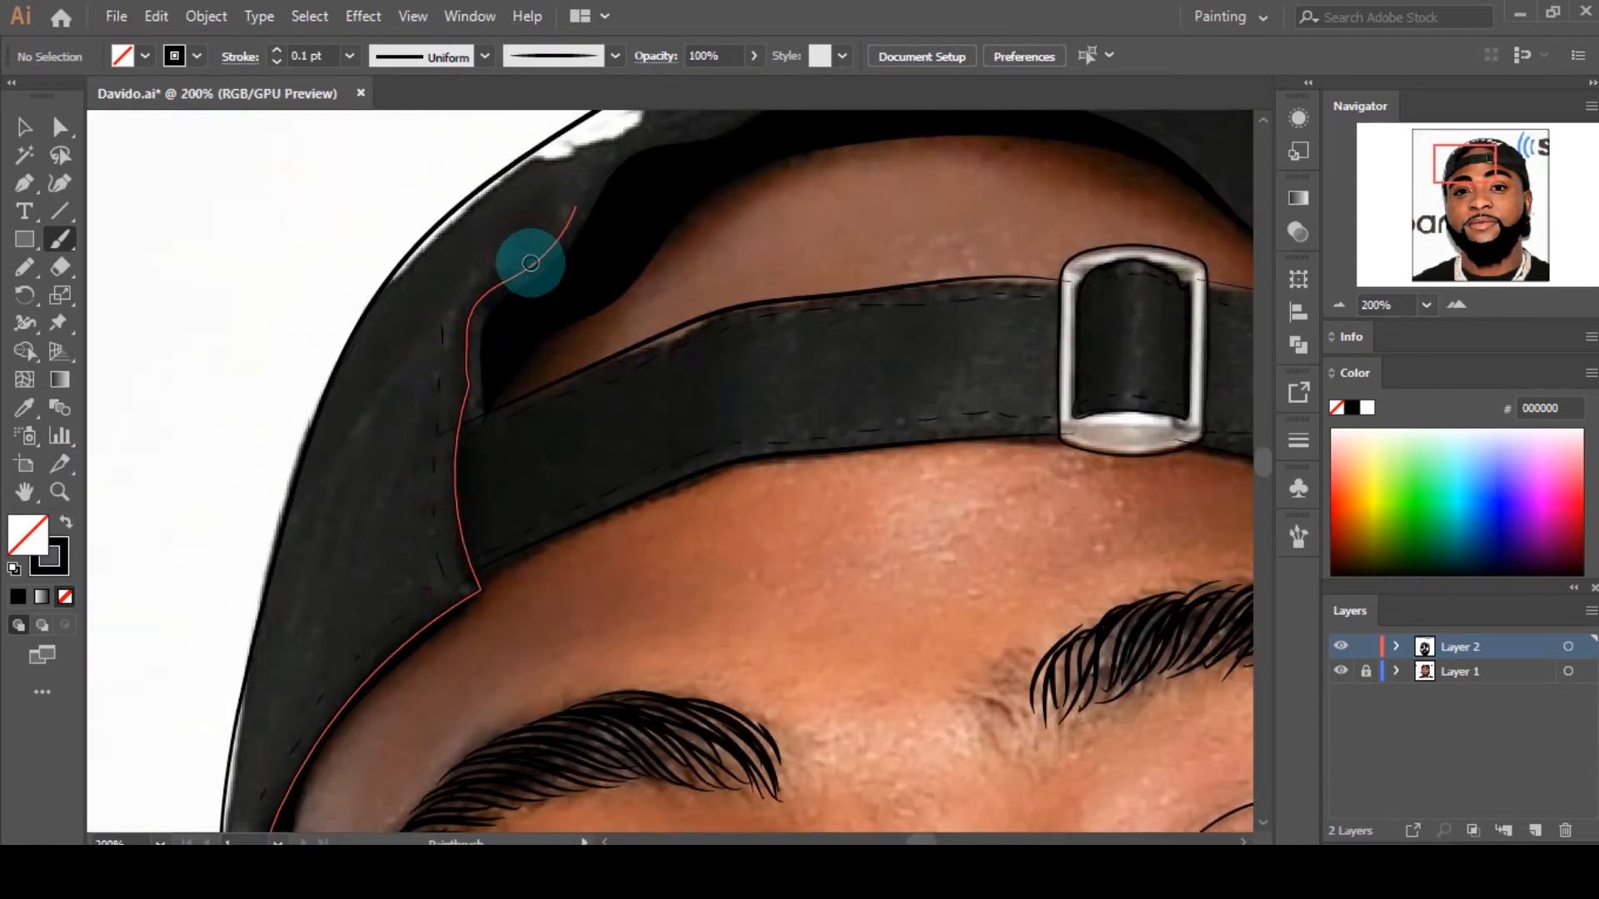
Step: Continue the stitch dashes along the upper rim of the cap's opening
scroll(803, 367, "up", 3)
scroll(803, 366, "up", 1)
left_click_drag(1030, 427, 1013, 417)
left_click_drag(660, 348, 645, 351)
scroll(402, 432, "down", 2)
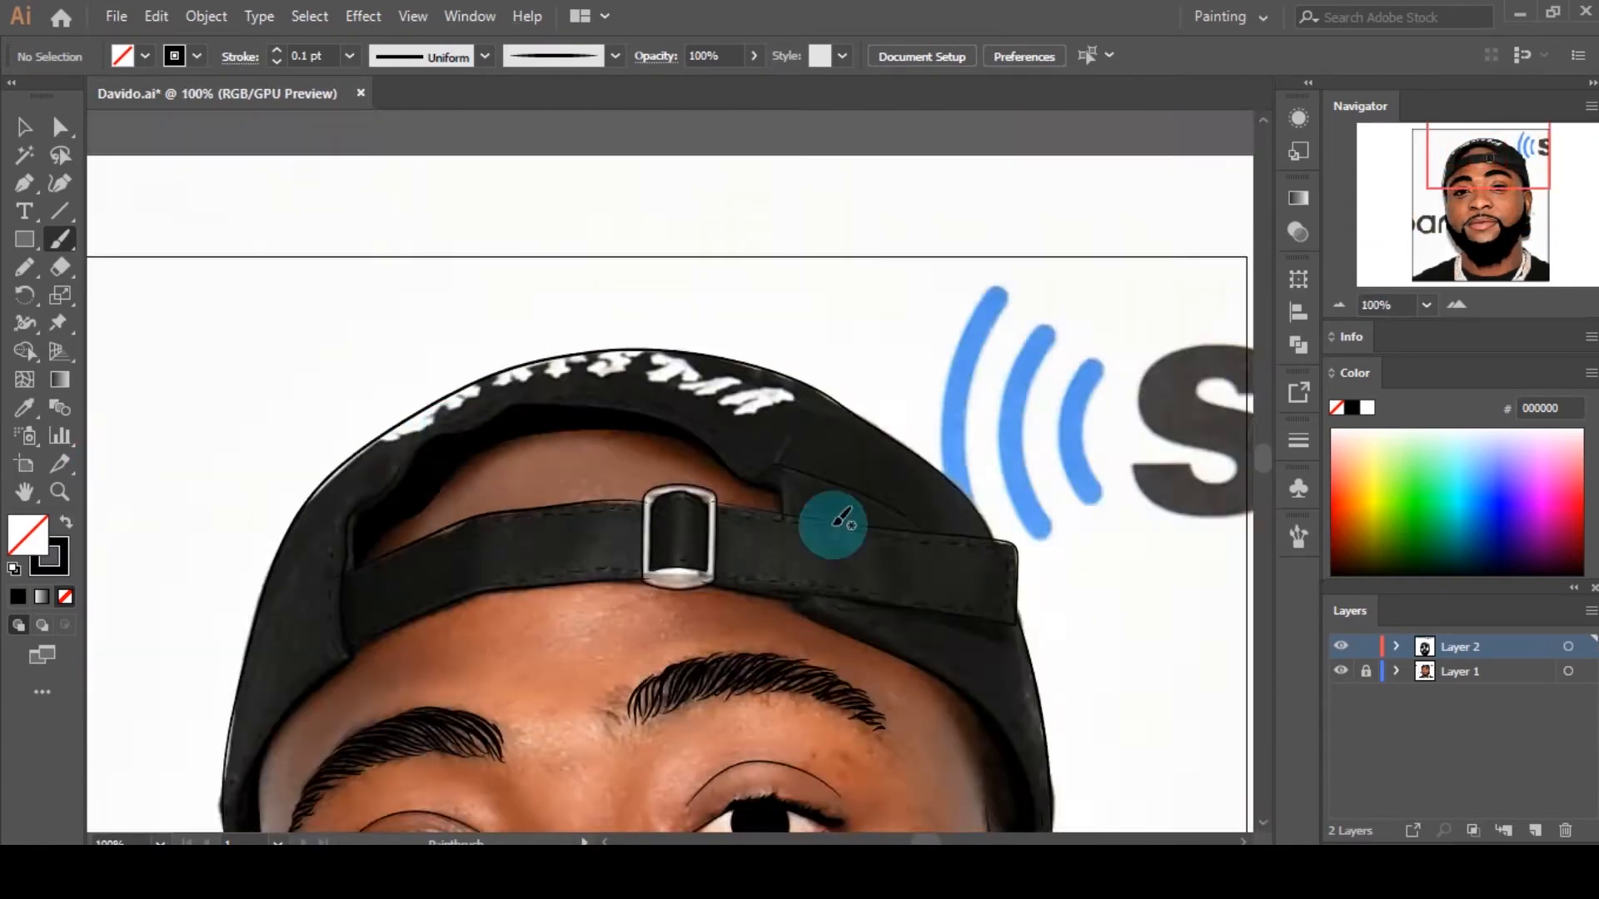
Step: Paint a few short stitch dashes on the cap above the strap's free end, beside the opening's edge on the photo's right
scroll(903, 545, "up", 3)
left_click_drag(531, 308, 548, 321)
left_click_drag(570, 361, 571, 380)
left_click_drag(575, 405, 575, 416)
scroll(633, 476, "down", 6)
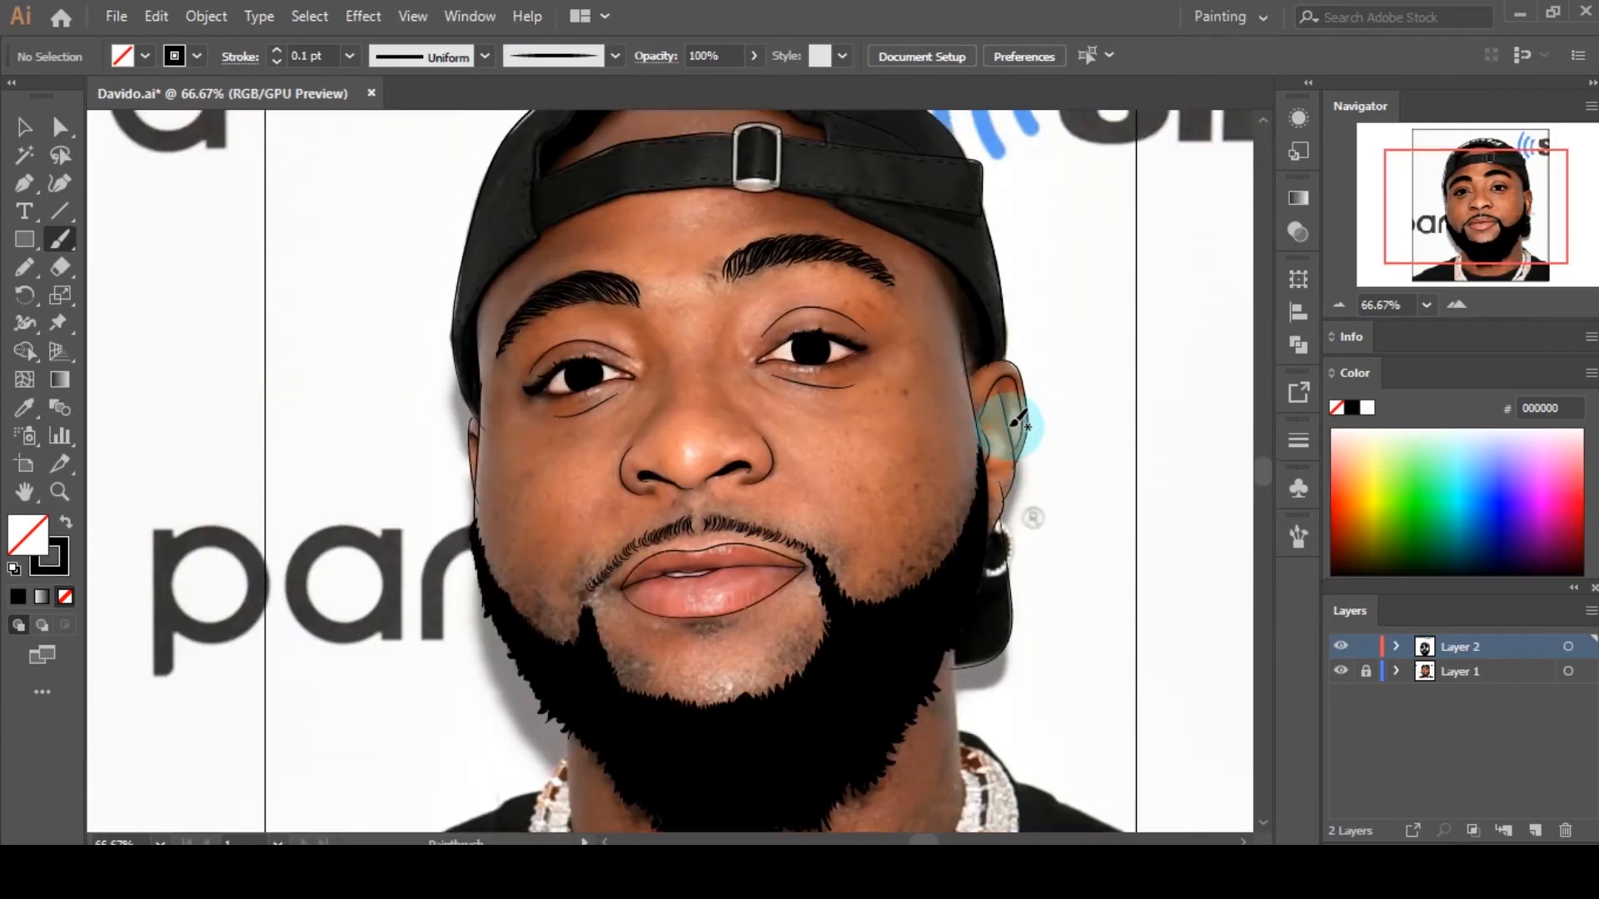
Step: Hide the photo layer and set the stroke of the buckle's outer and inner outlines to 0.5 pt
key("v")
left_click(1000, 421)
left_click(1028, 426)
left_click(1340, 670)
scroll(782, 355, "up", 4)
left_click(778, 353)
left_click(751, 323, "shift")
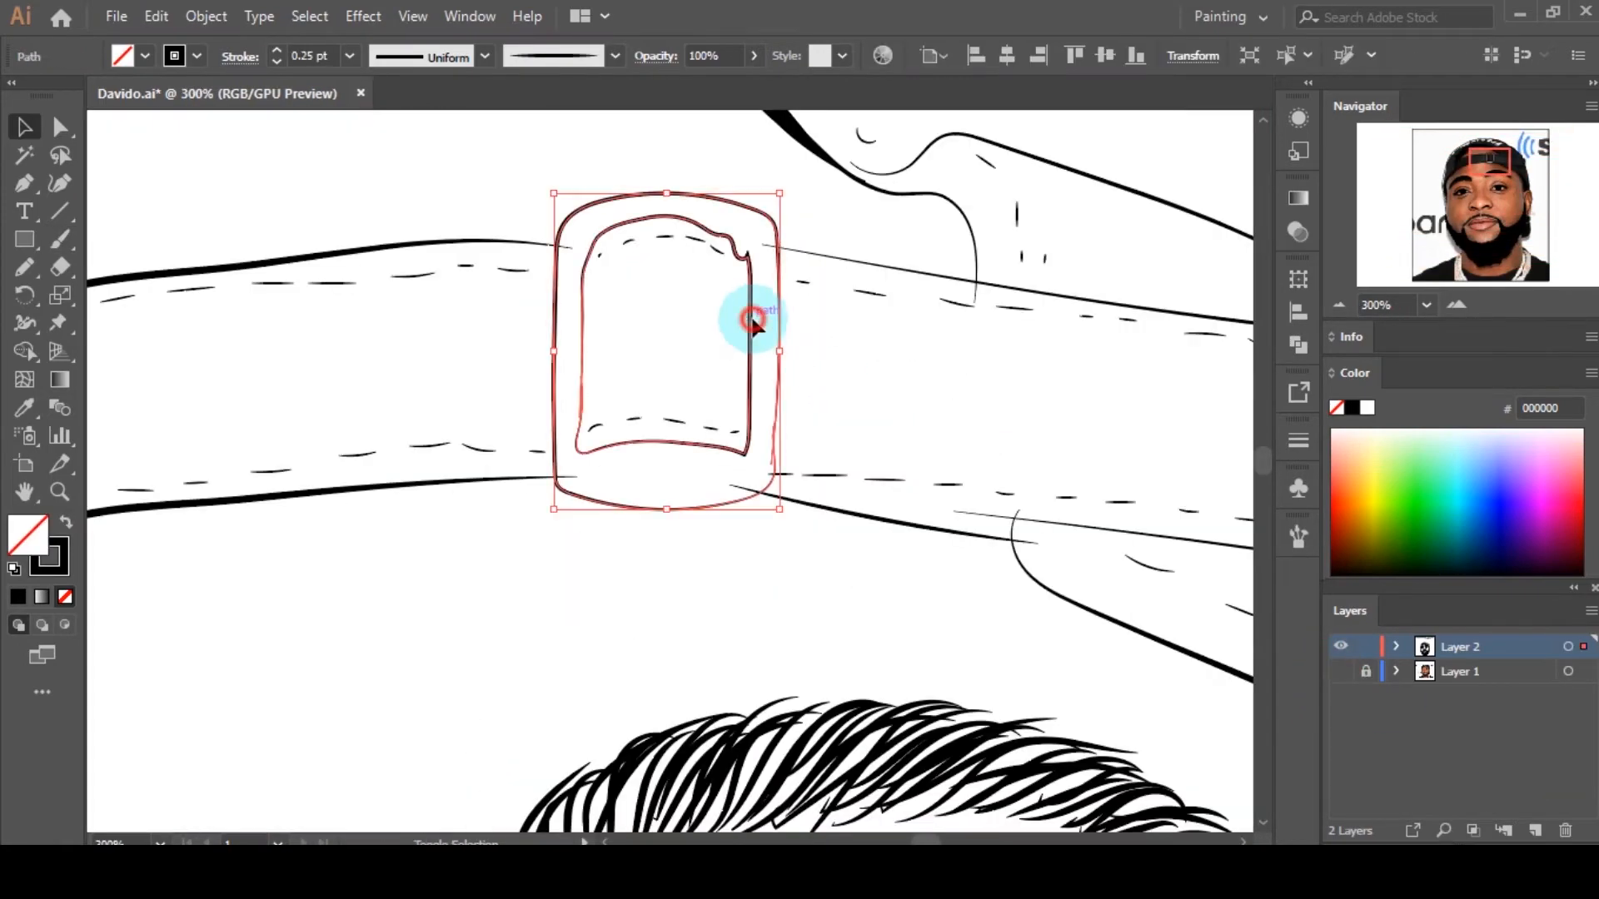
left_click_drag(335, 57, 202, 57)
type(".5")
key("Return")
left_click(680, 329)
Step: Examine the buckle outlines and the whole portrait with and without the reference photo
scroll(682, 333, "down", 5)
scroll(724, 390, "up", 3)
left_click(765, 303)
left_click(718, 380)
scroll(593, 279, "down", 3)
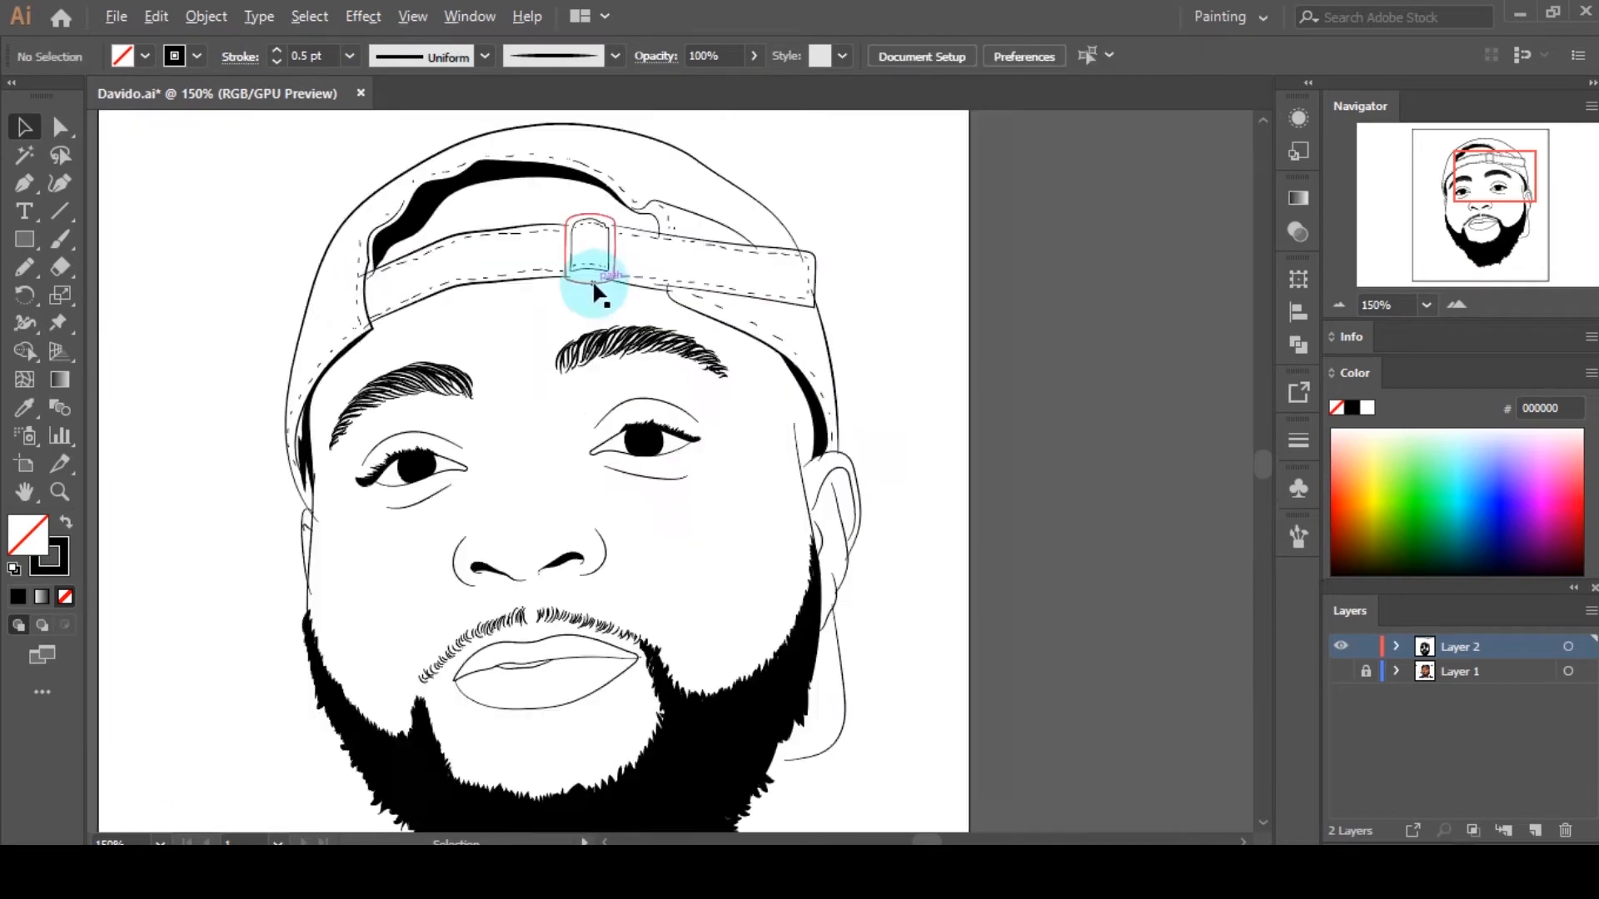
left_click(1340, 671)
scroll(723, 645, "up", 2)
scroll(921, 430, "down", 4)
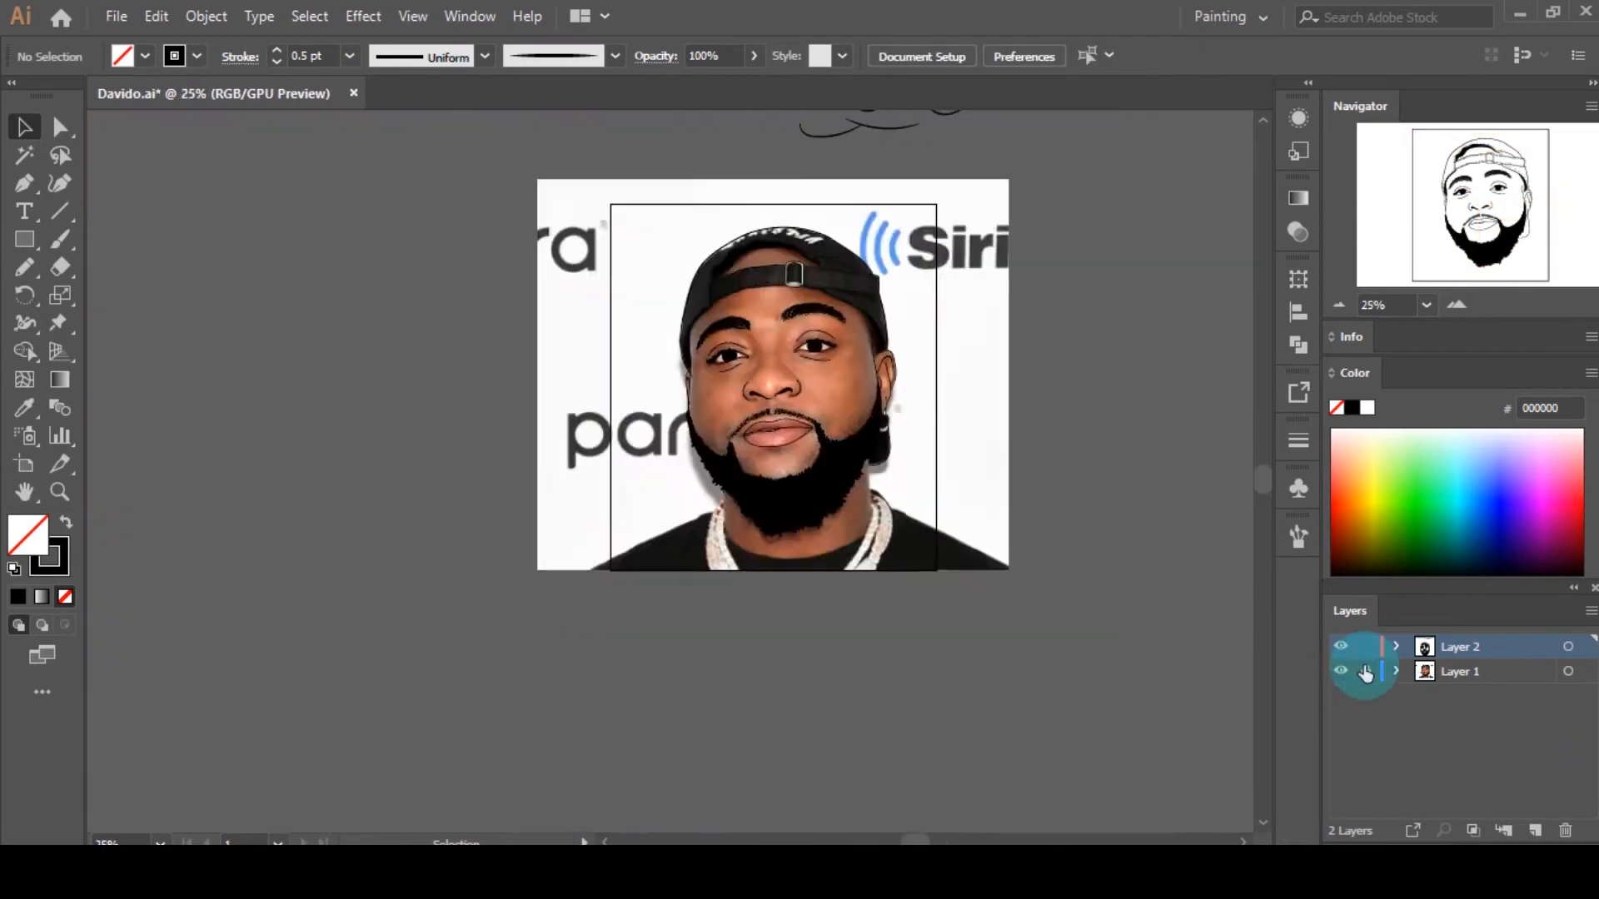
left_click(1342, 671)
left_click(1342, 671)
Step: Adjust the lower end of the ear outline beside the beard and earring, using the photo as a guide
scroll(892, 458, "up", 5)
left_click(857, 457)
mouse_move(817, 494)
left_mouse_down()
mouse_move(817, 460)
mouse_move(693, 466)
mouse_move(734, 493)
left_mouse_up()
key("n")
key("a")
left_click(850, 532)
key("ctrl+z")
scroll(766, 458, "up", 5)
left_click_drag(583, 603, 516, 704)
left_click(660, 625)
scroll(917, 428, "down", 6)
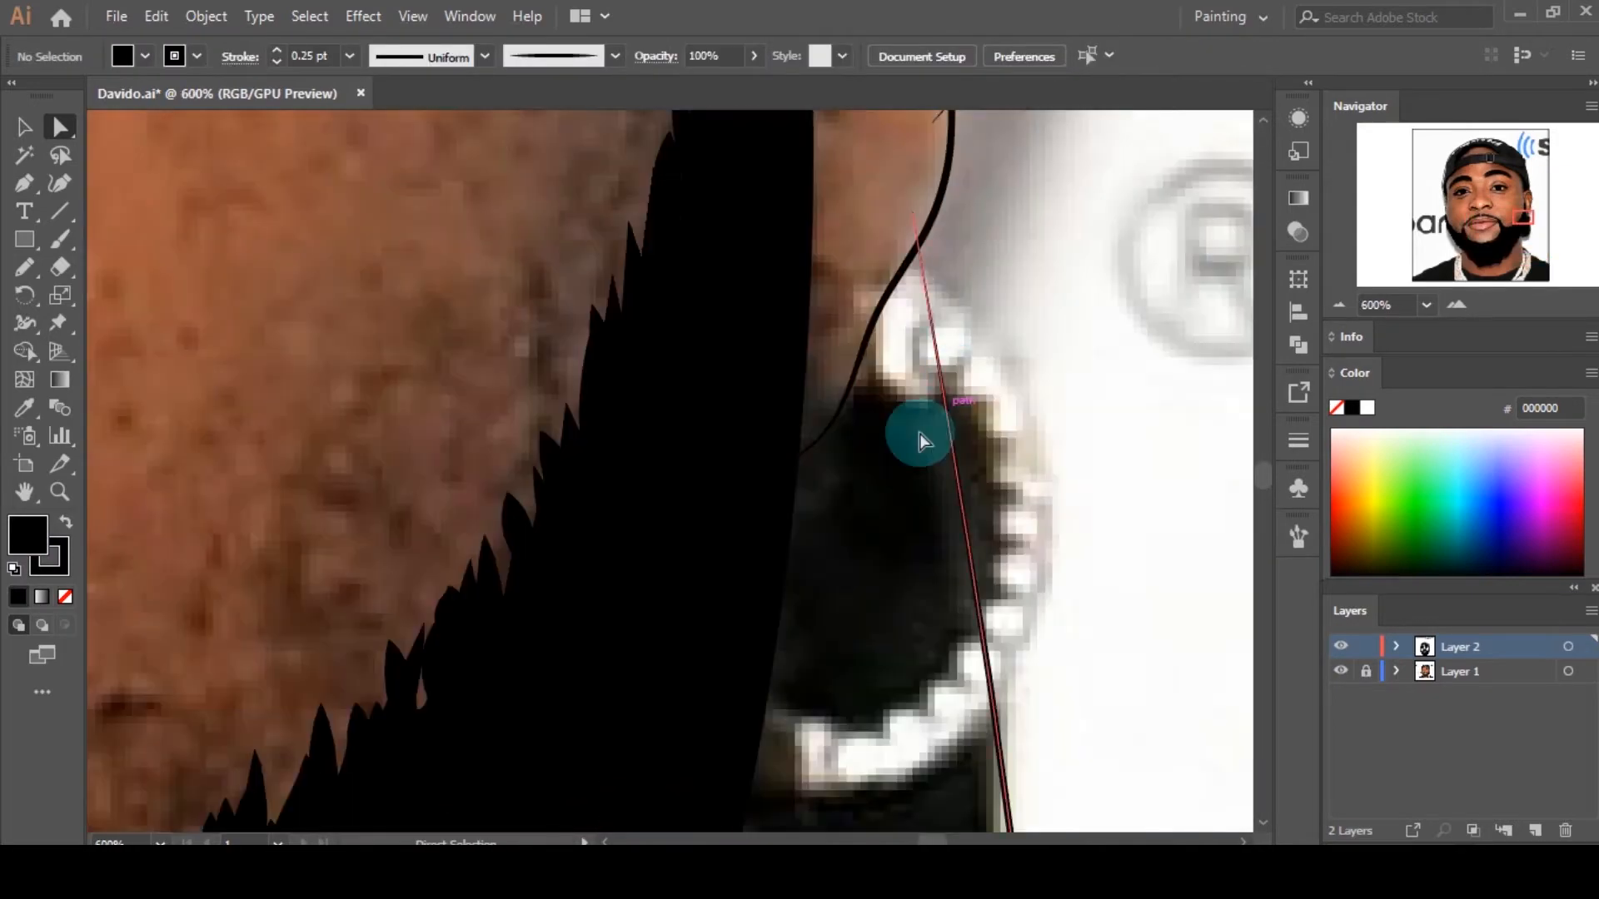
Step: Hide the photo layer and save the file
scroll(934, 463, "down", 6)
left_click(1341, 671)
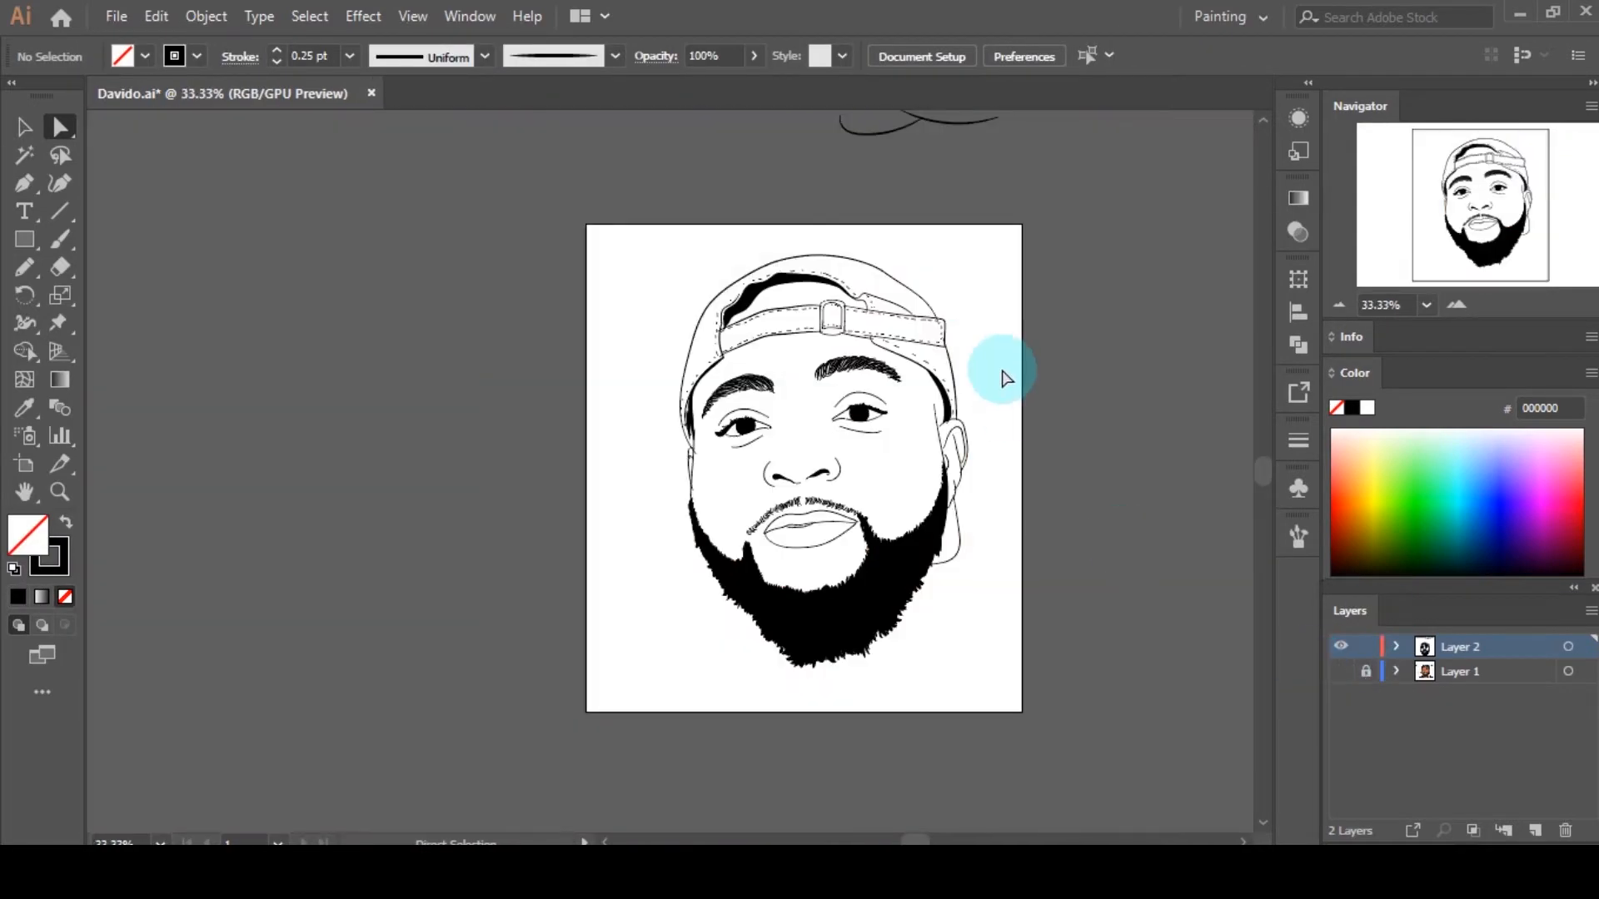
key("ctrl+s")
Step: Select all of the portrait's line art and expand its appearance
left_click(24, 127)
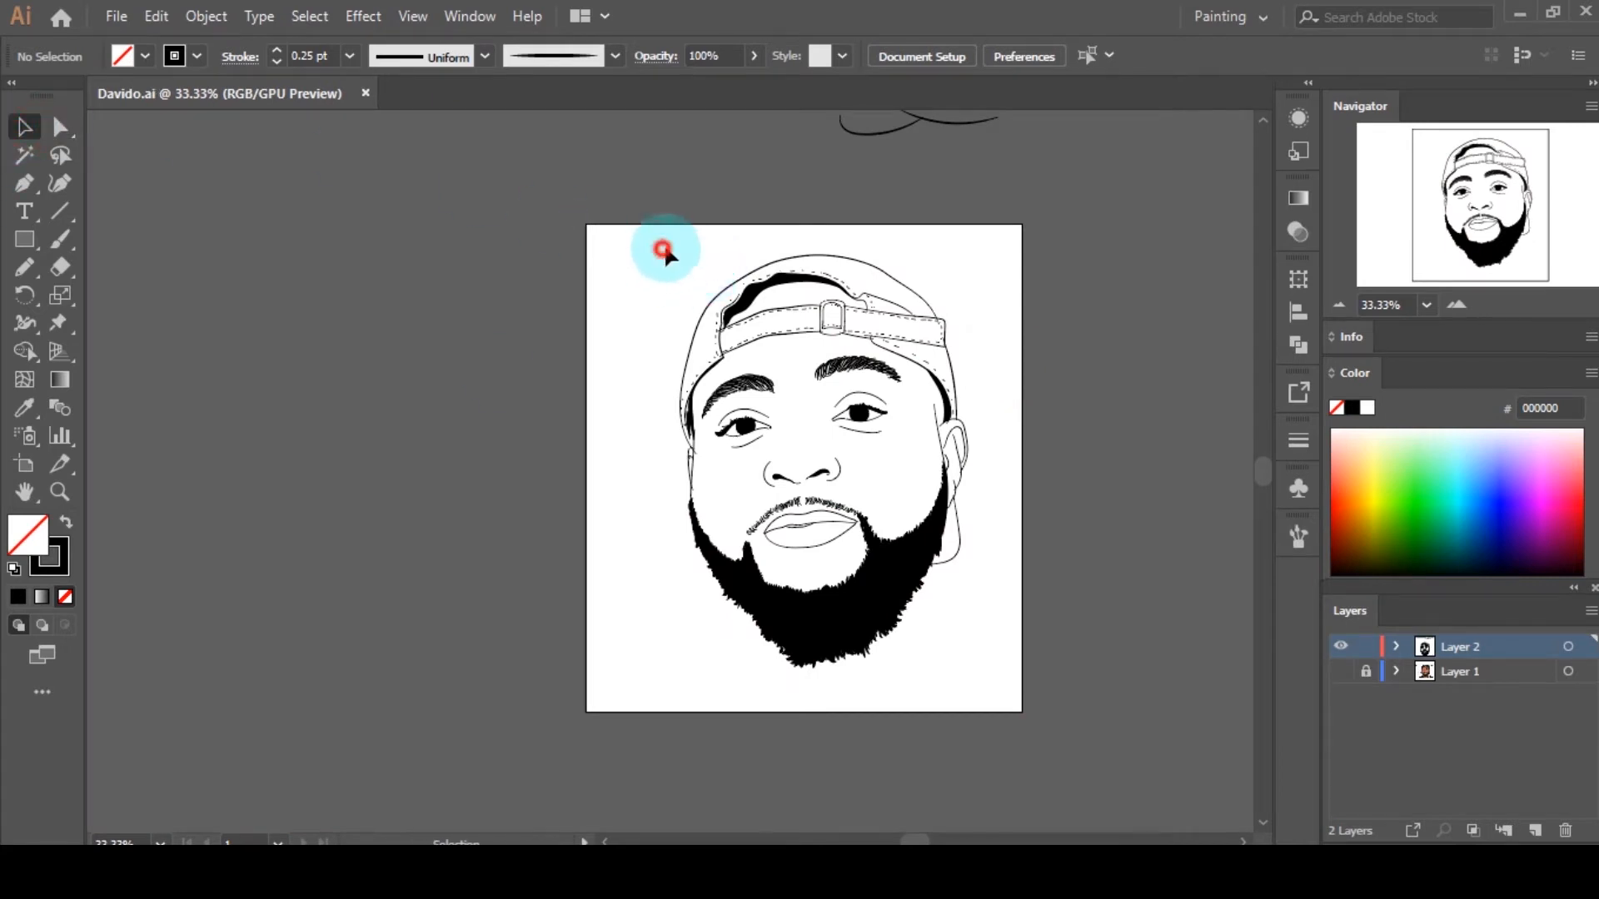
left_click_drag(1073, 678, 1072, 677)
scroll(992, 403, "up", 2)
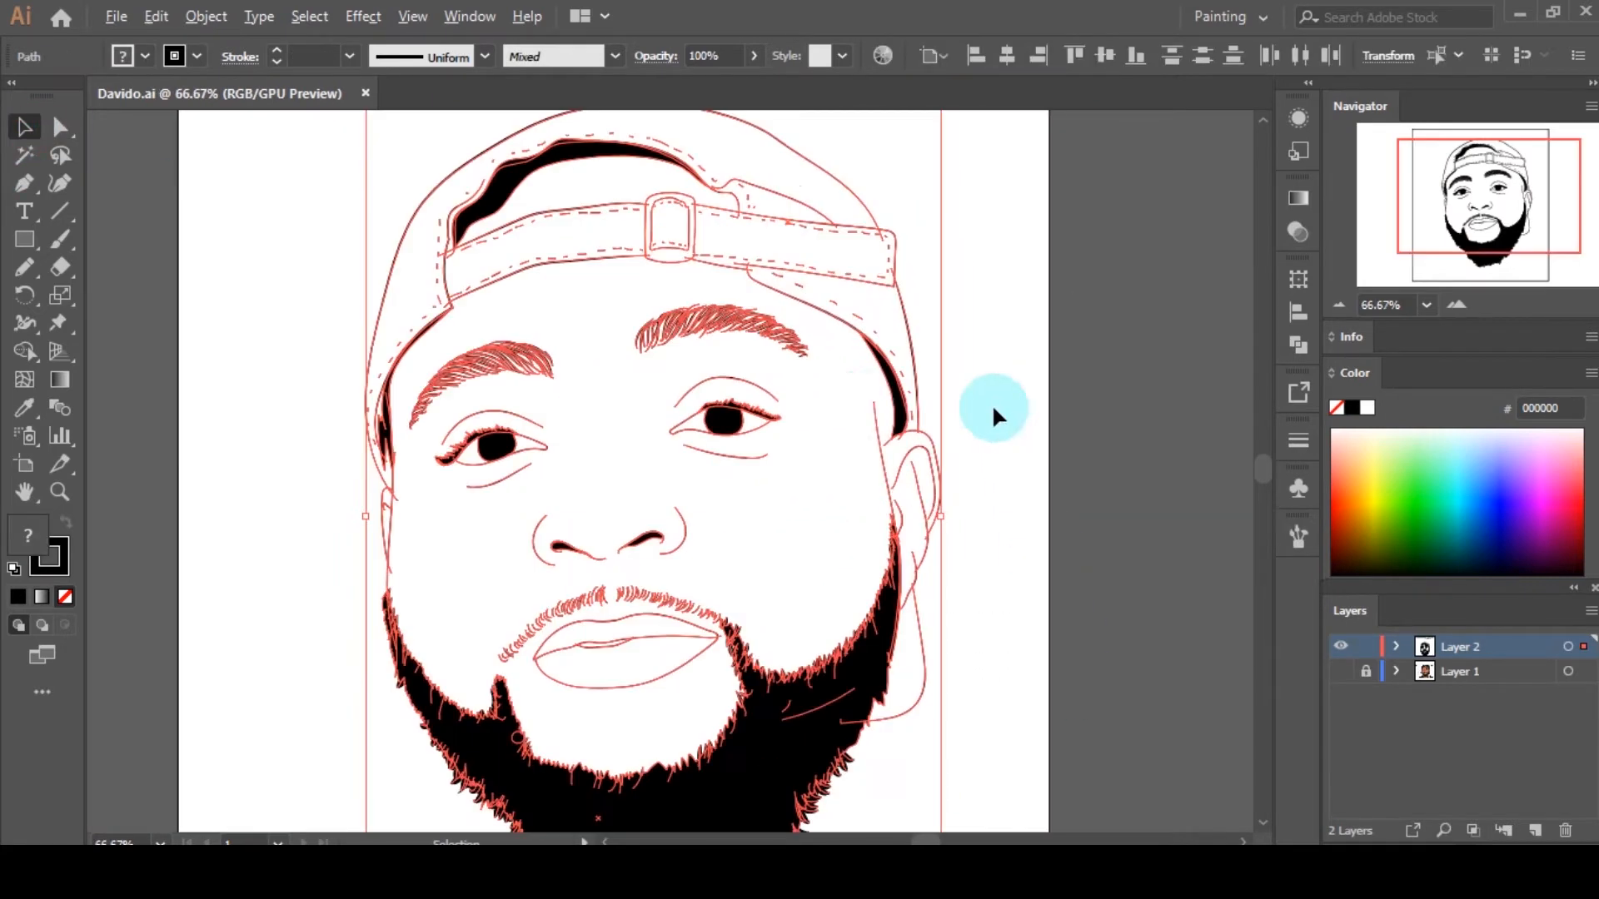
mouse_move(752, 5)
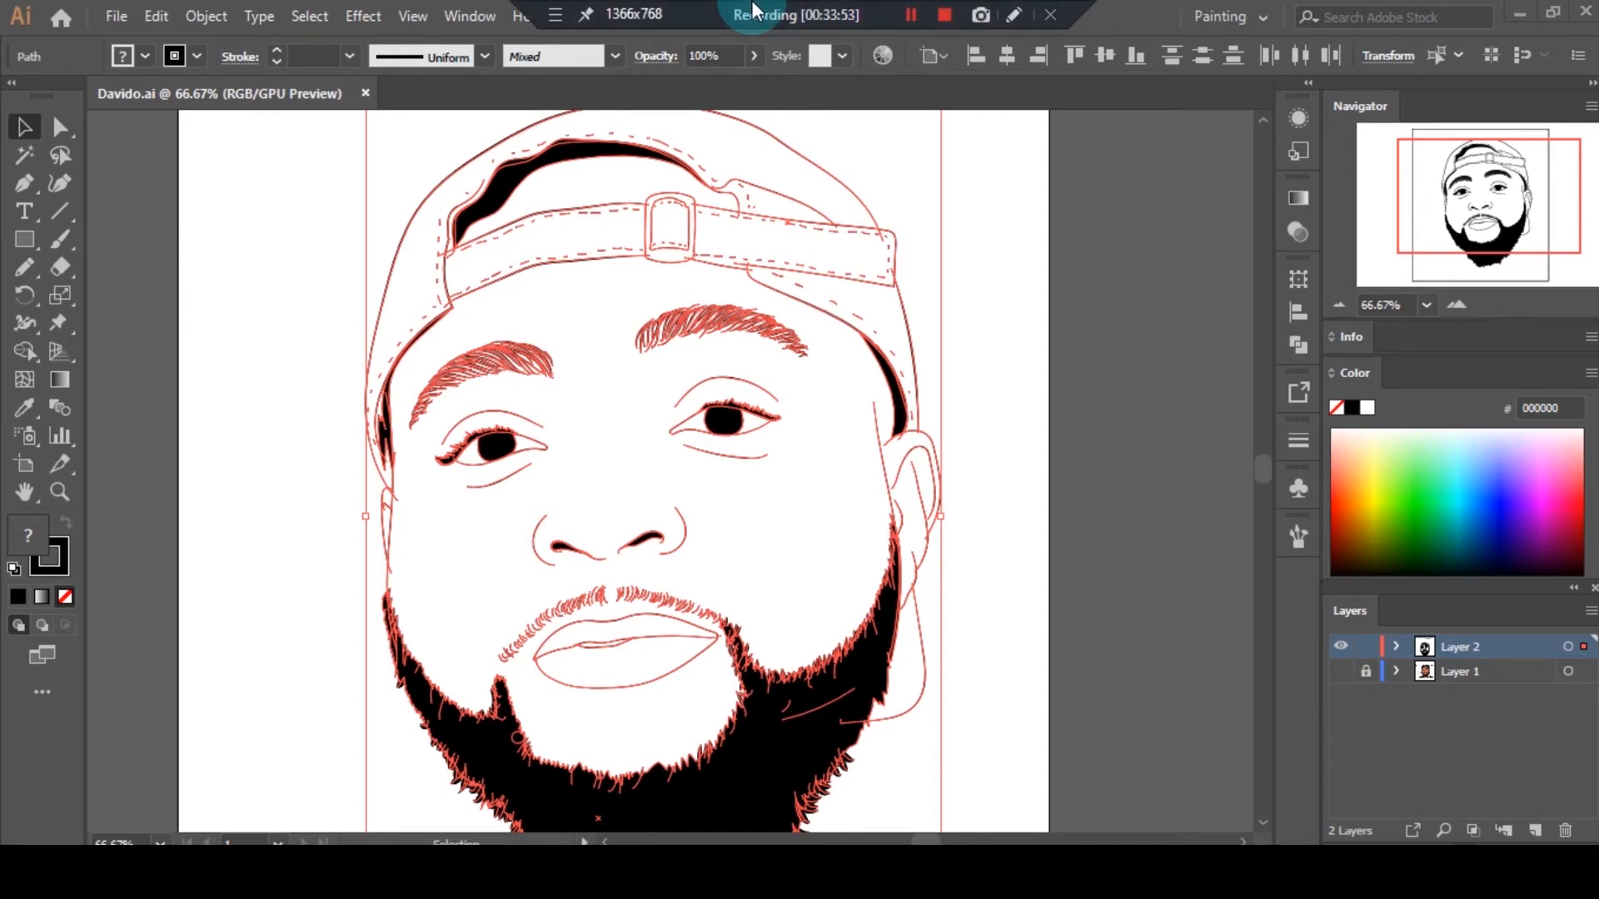
left_click(202, 17)
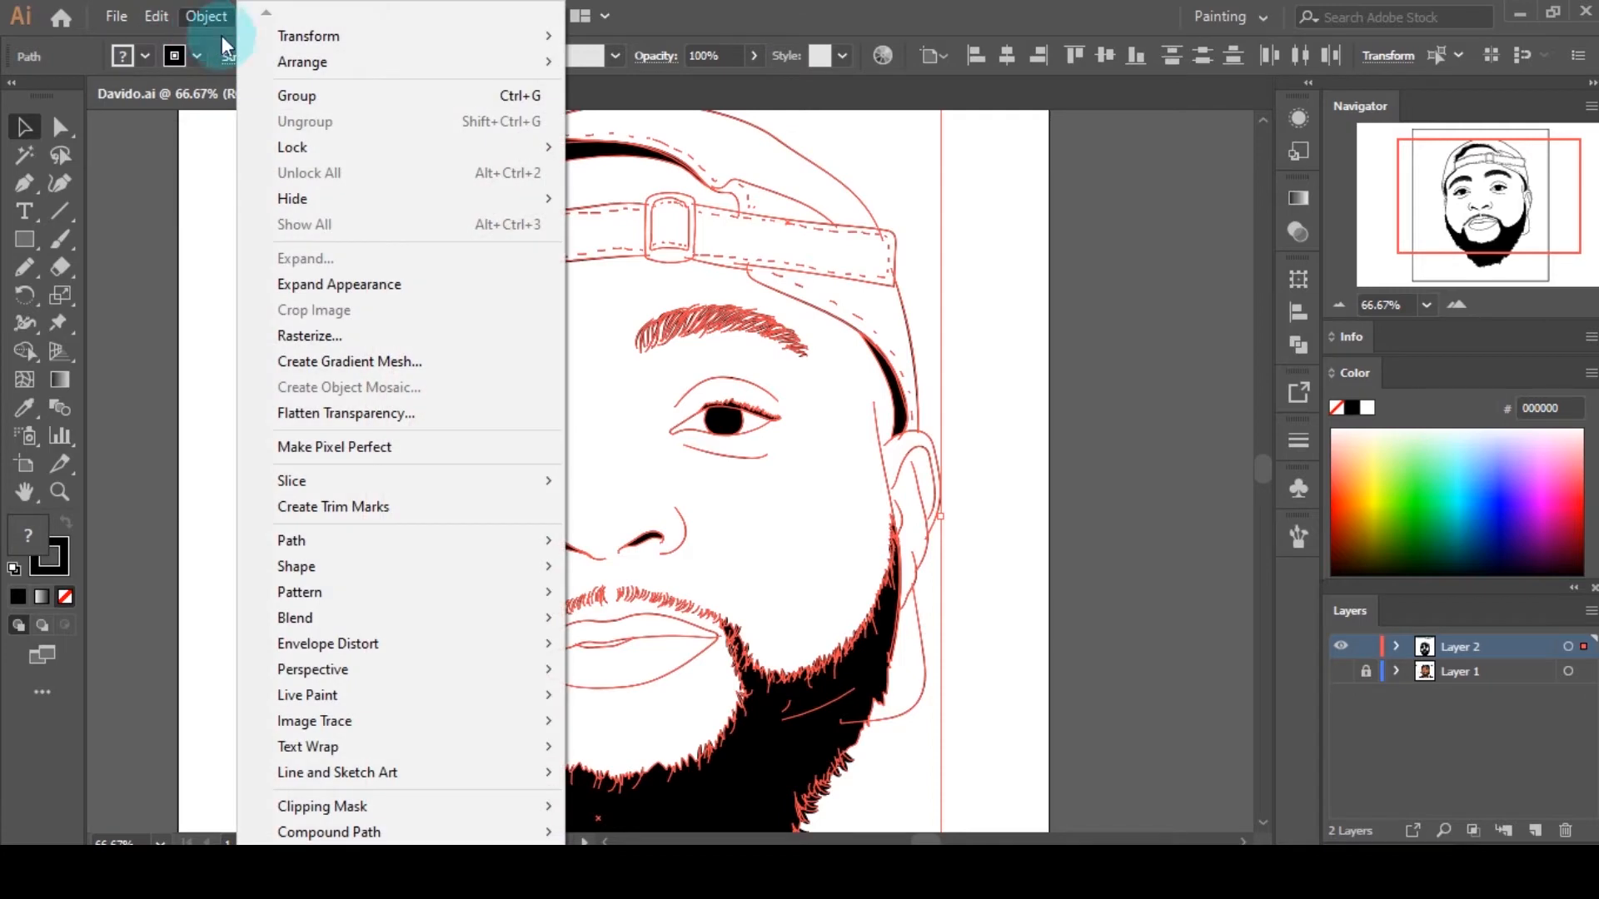
left_click(382, 286)
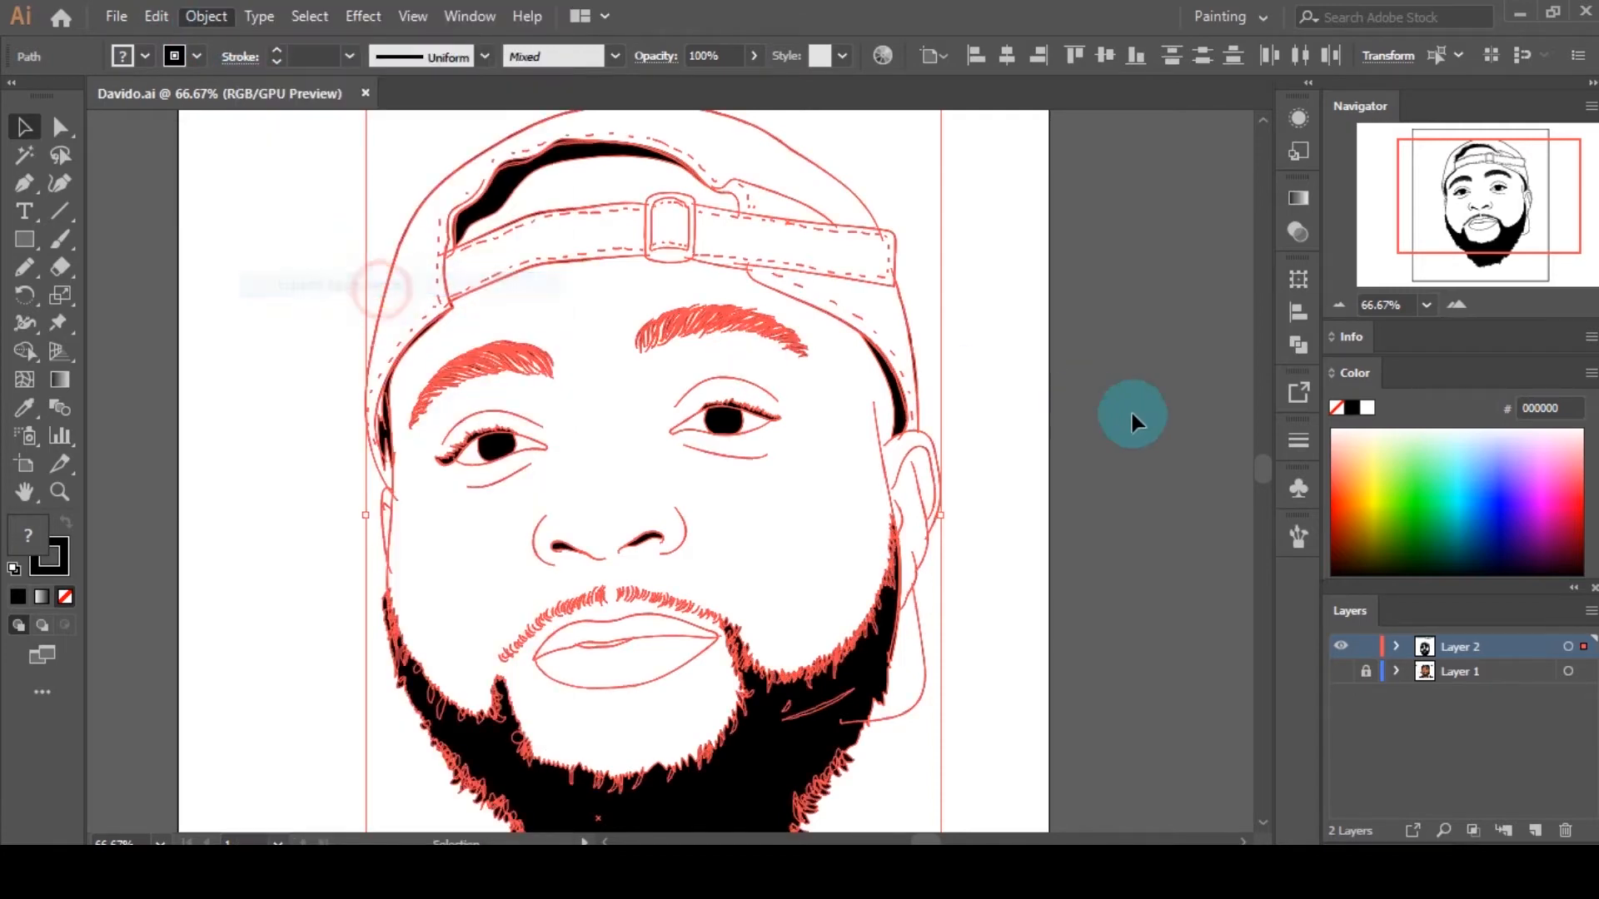
Step: Combine the expanded line art with Pathfinder Merge, and duplicate Layer 2 with the copy locked
left_click(1296, 347)
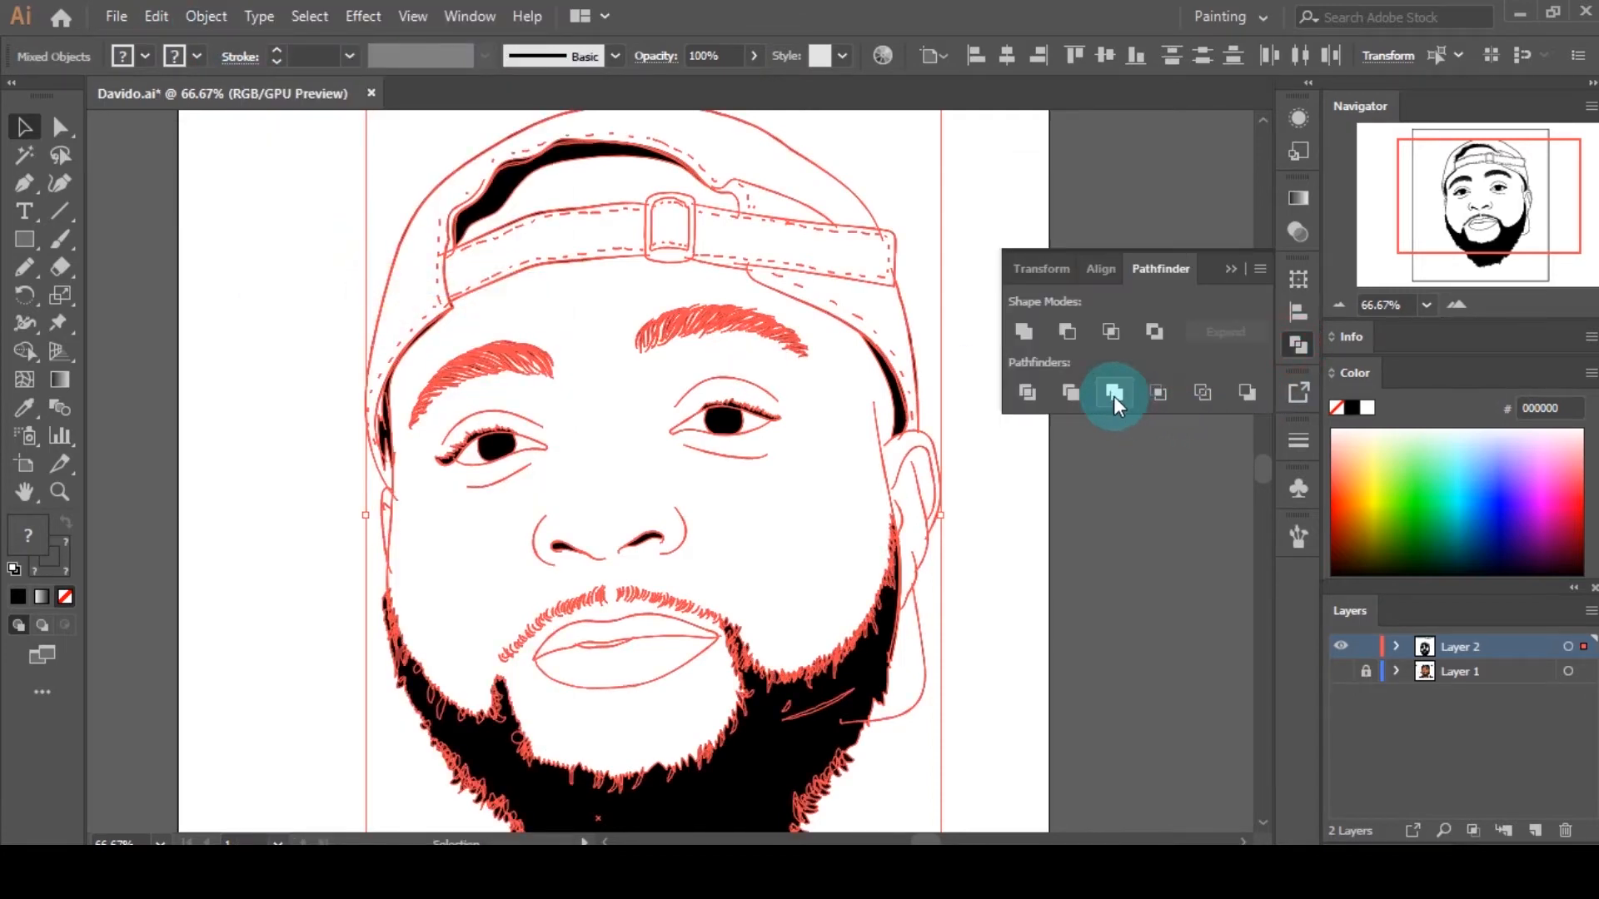
left_click(1302, 343)
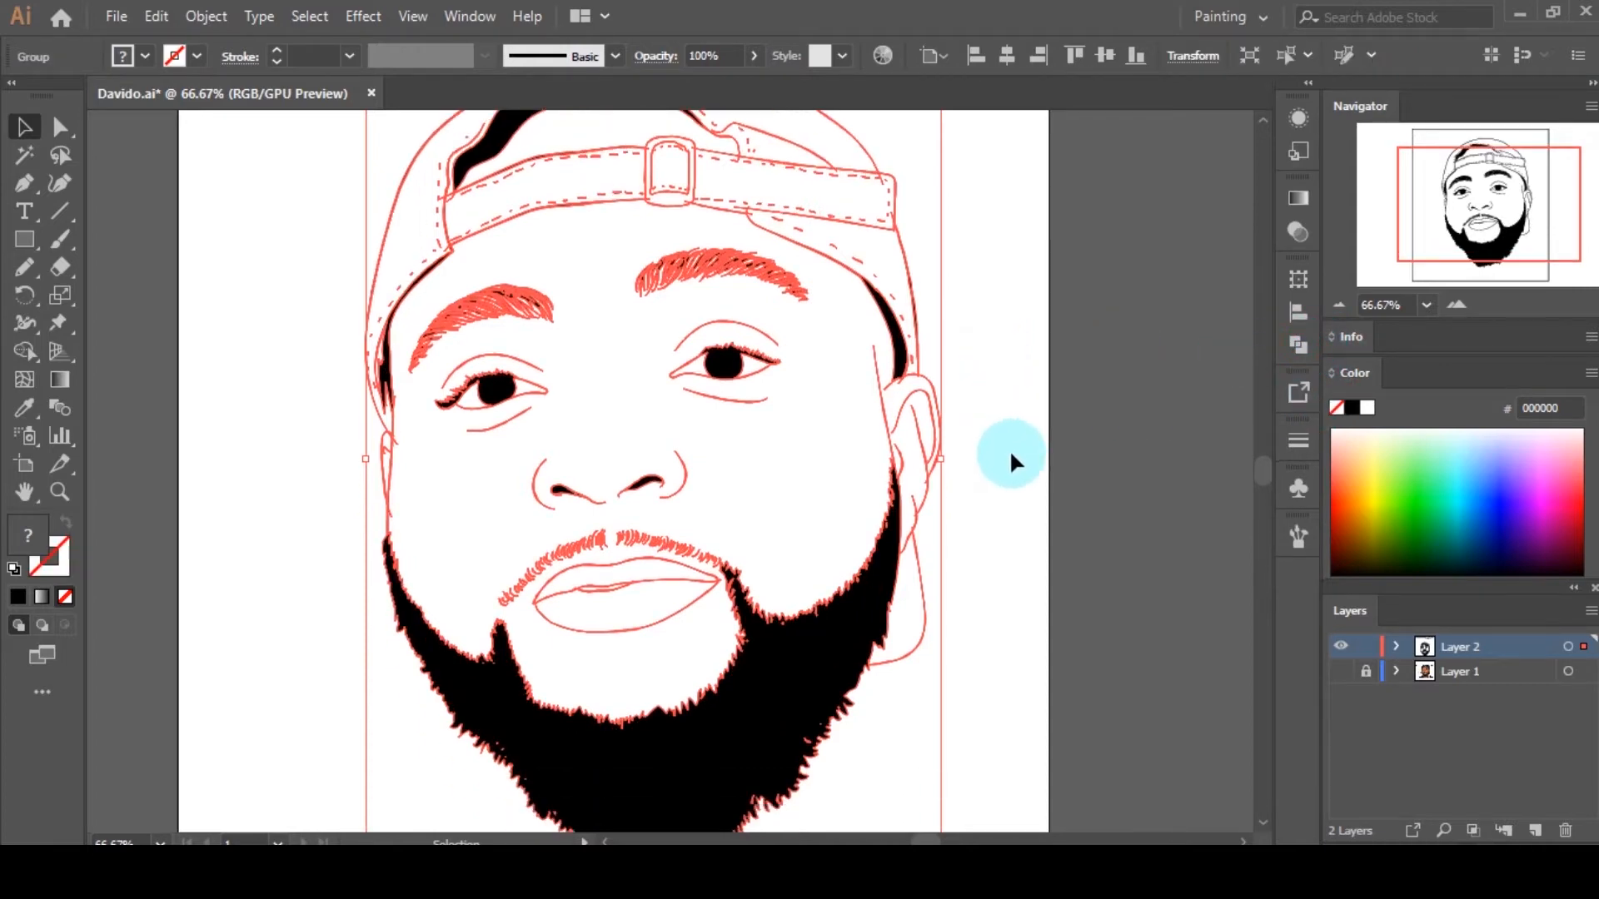
left_click(1010, 450)
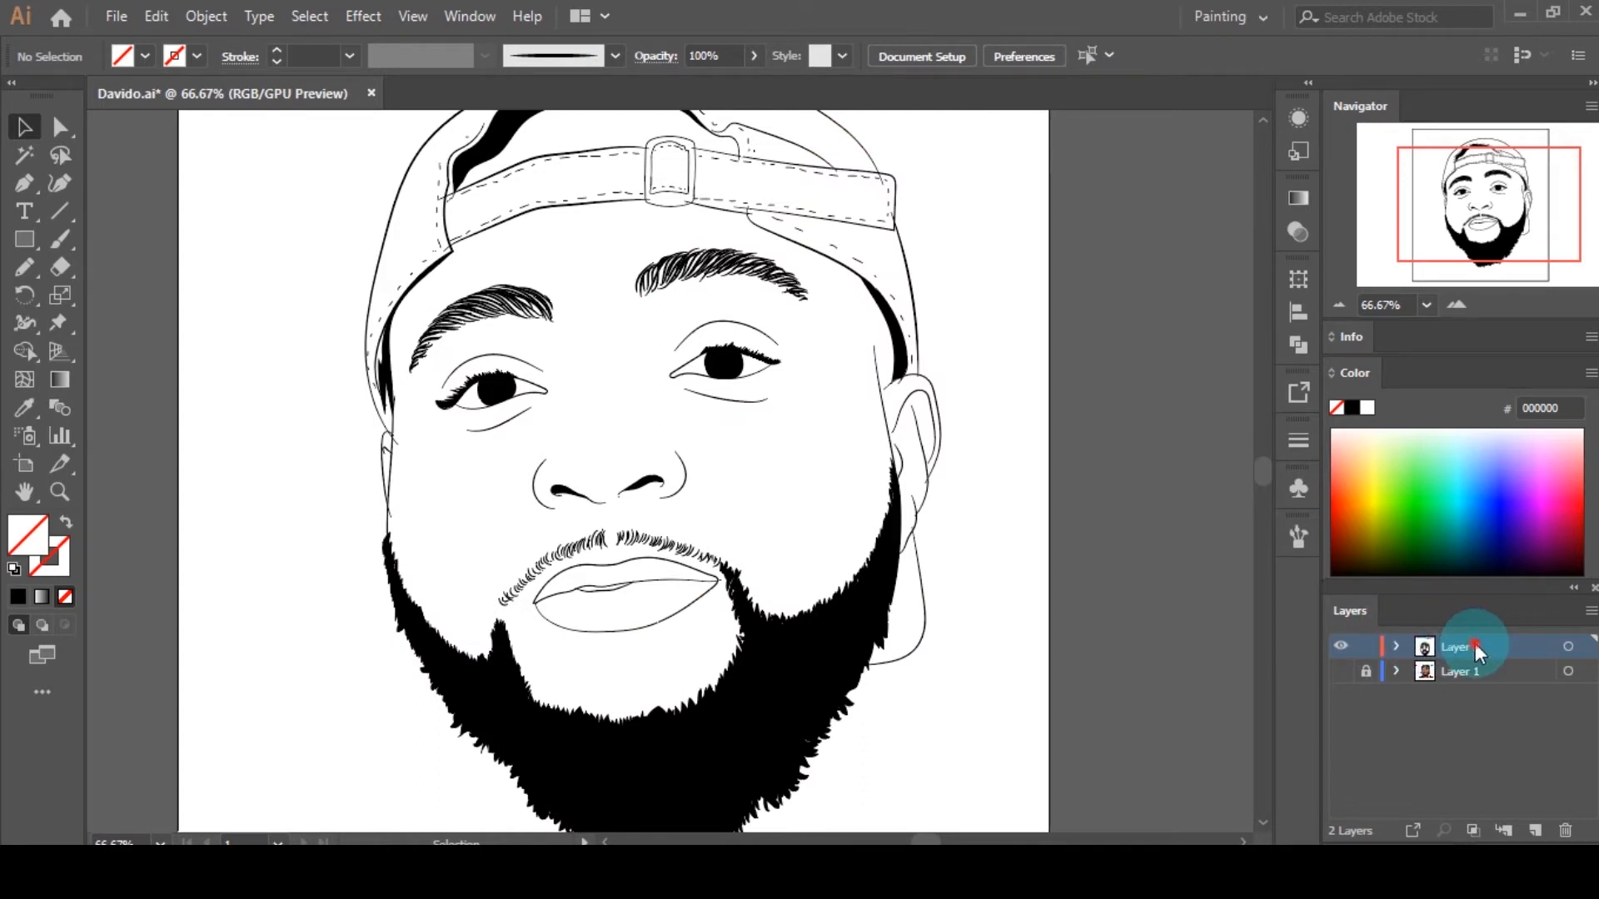
left_click_drag(1476, 643, 1535, 831)
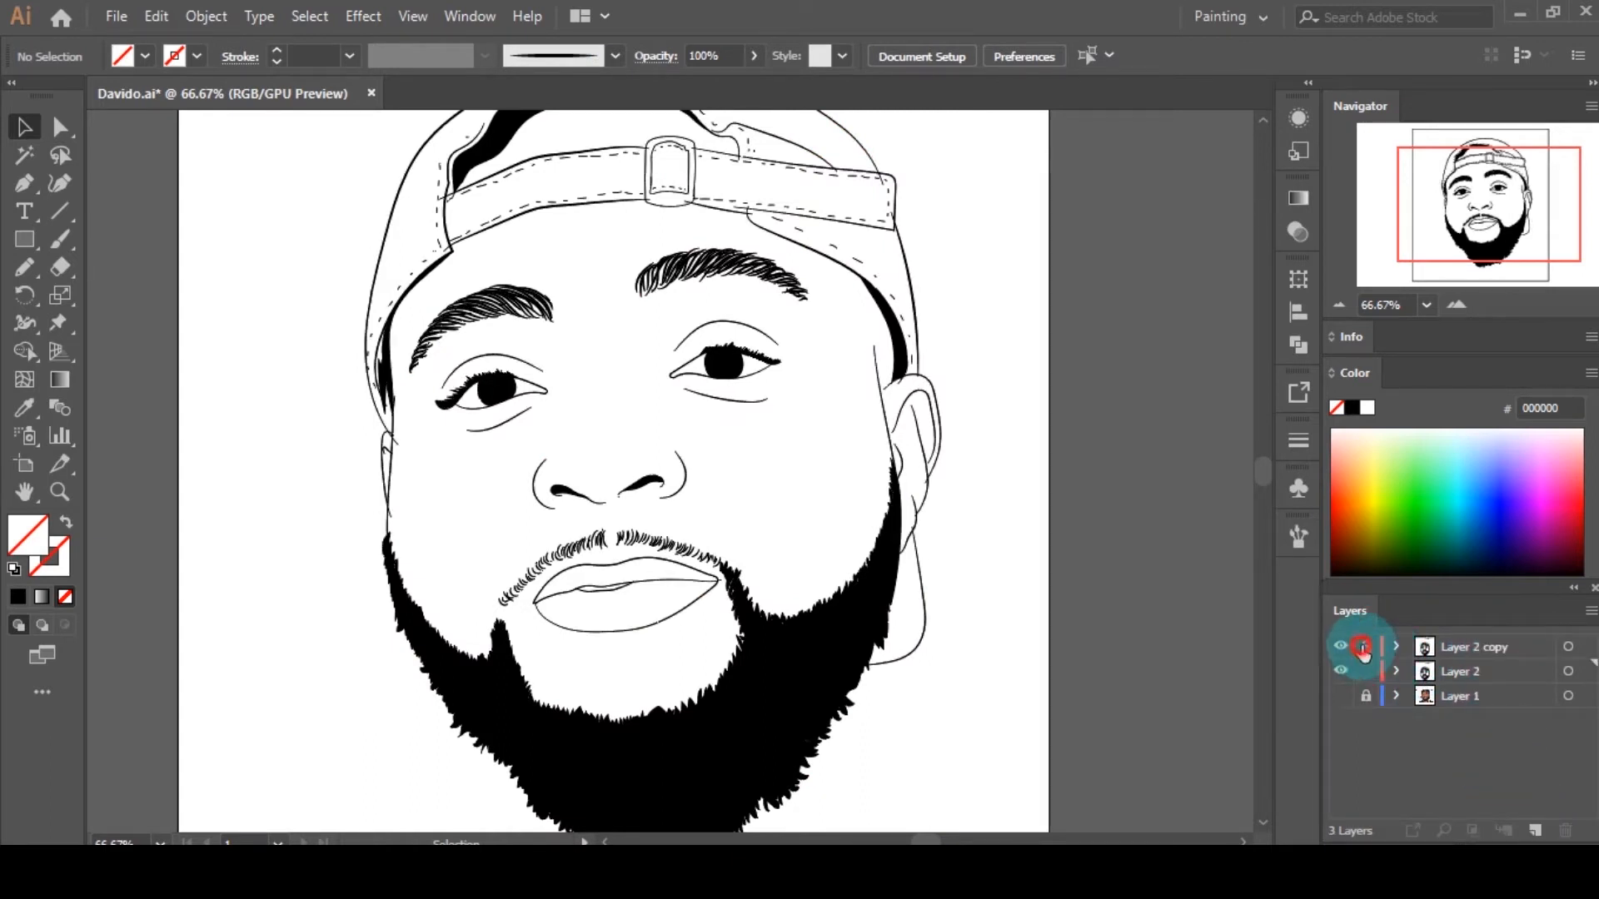
Step: Set the fill colour to skin brown 915A49
double_click(10, 525)
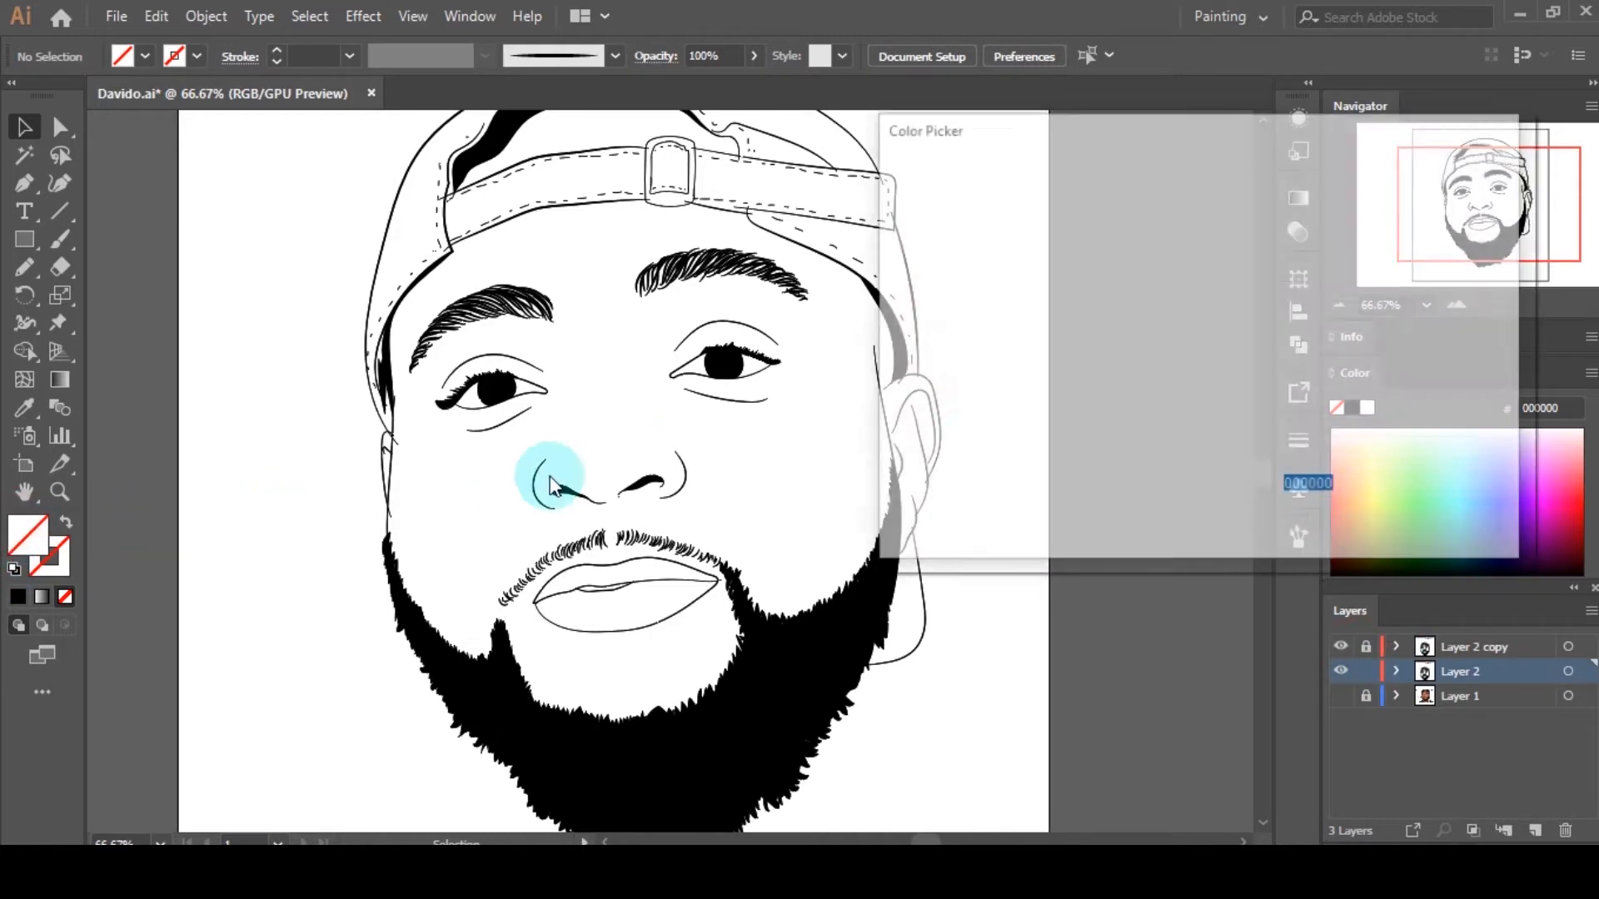
left_click_drag(1231, 485, 1230, 479)
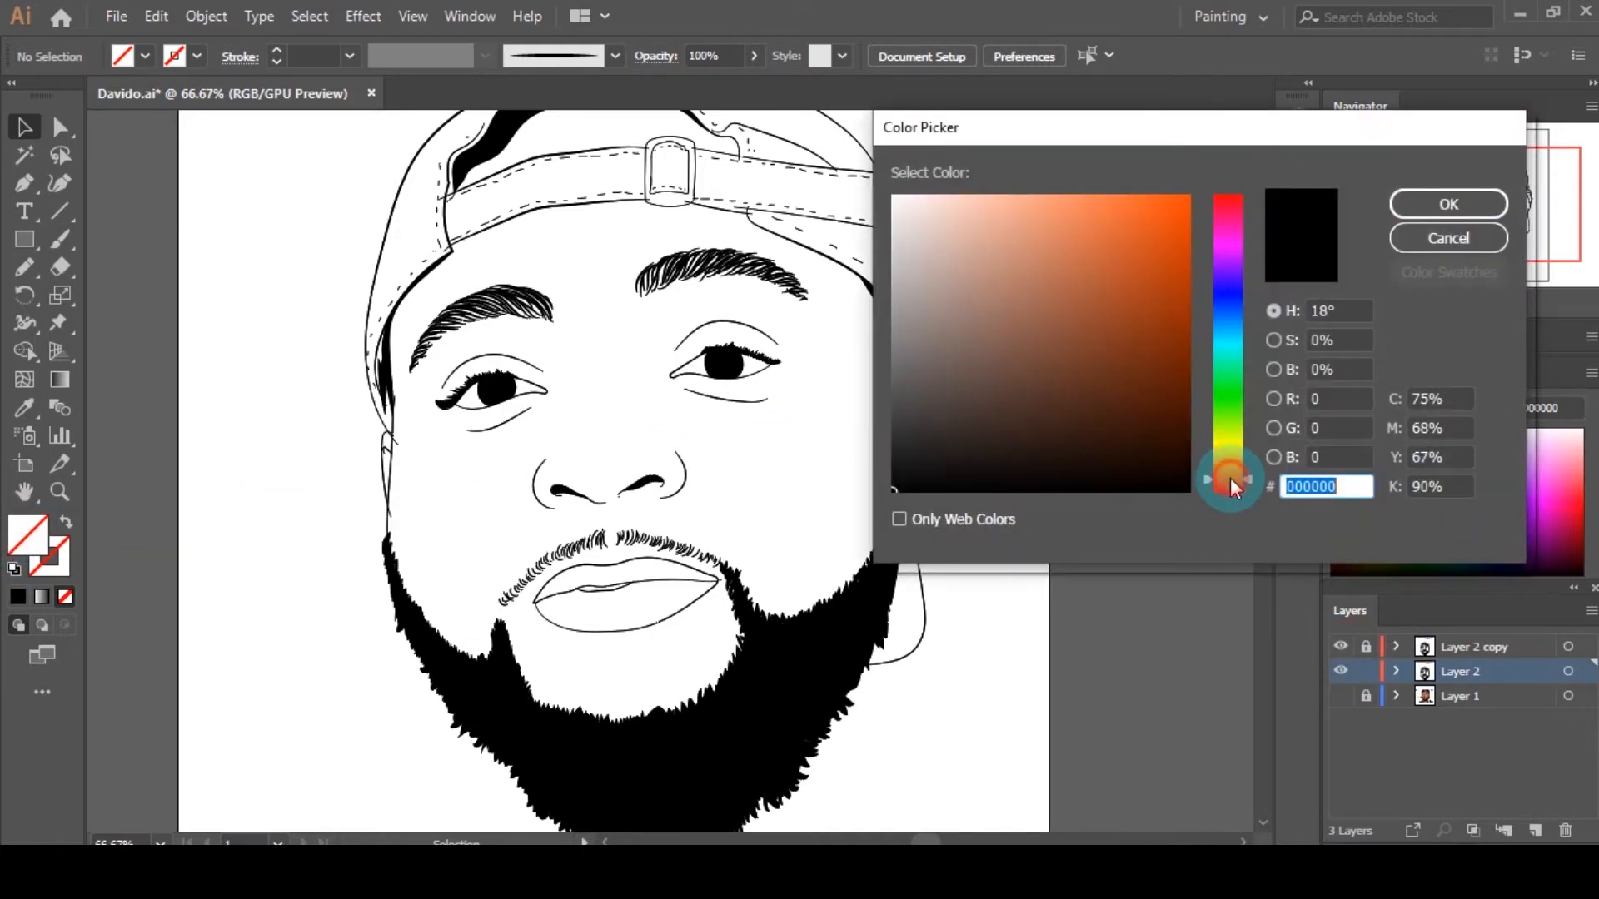
left_click(1029, 310)
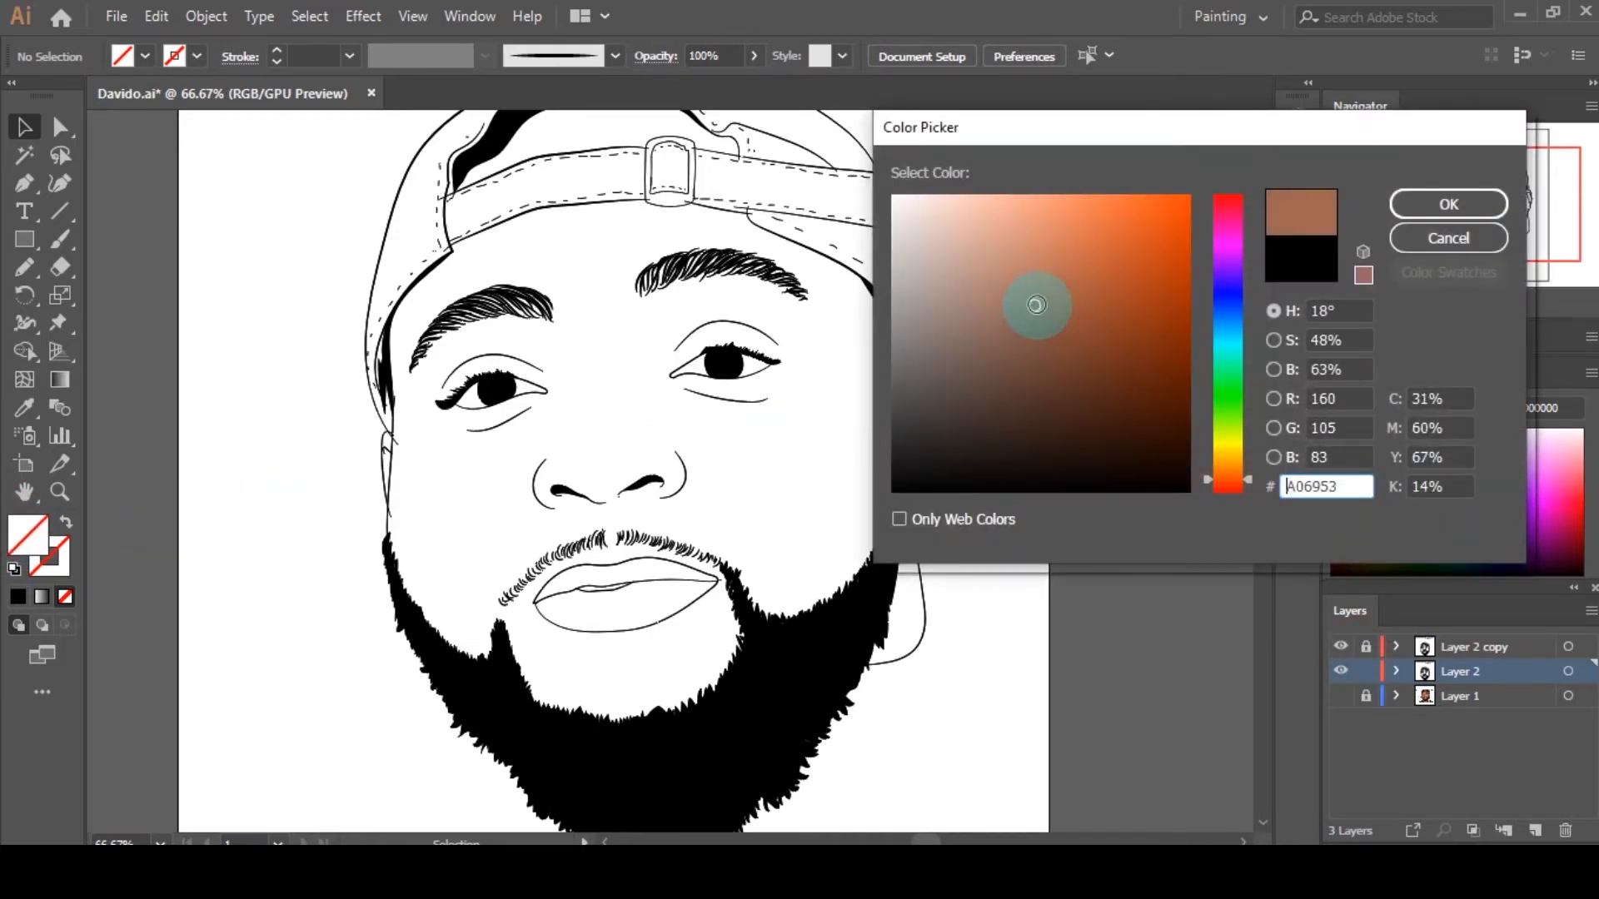
left_click_drag(1219, 478, 1221, 478)
left_click(1221, 480)
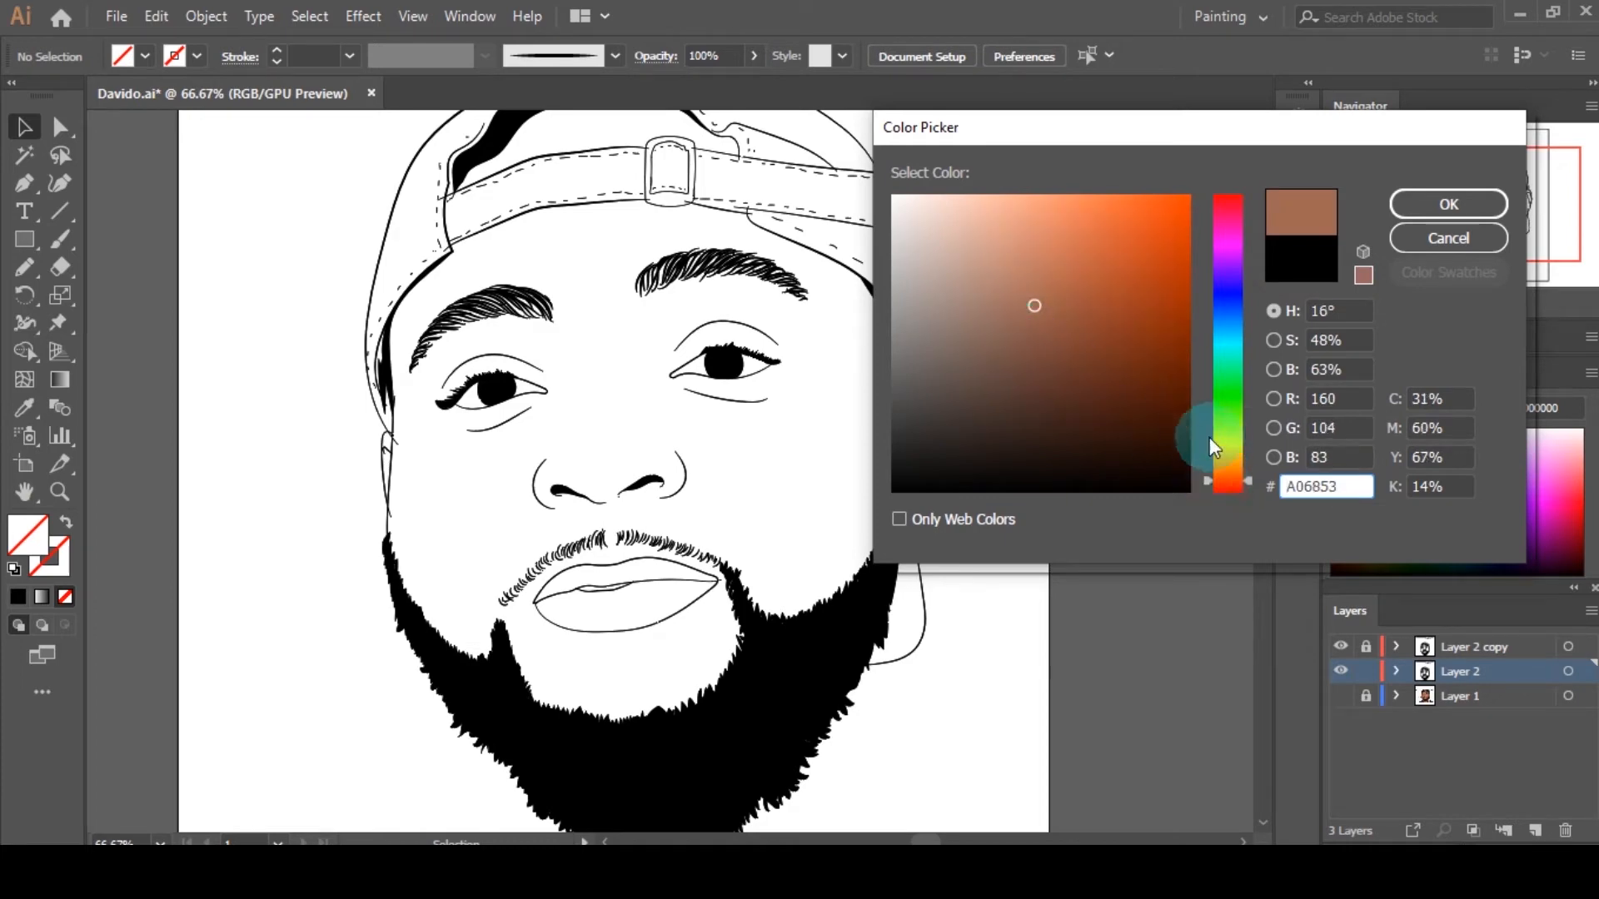
left_click_drag(1065, 360, 1042, 313)
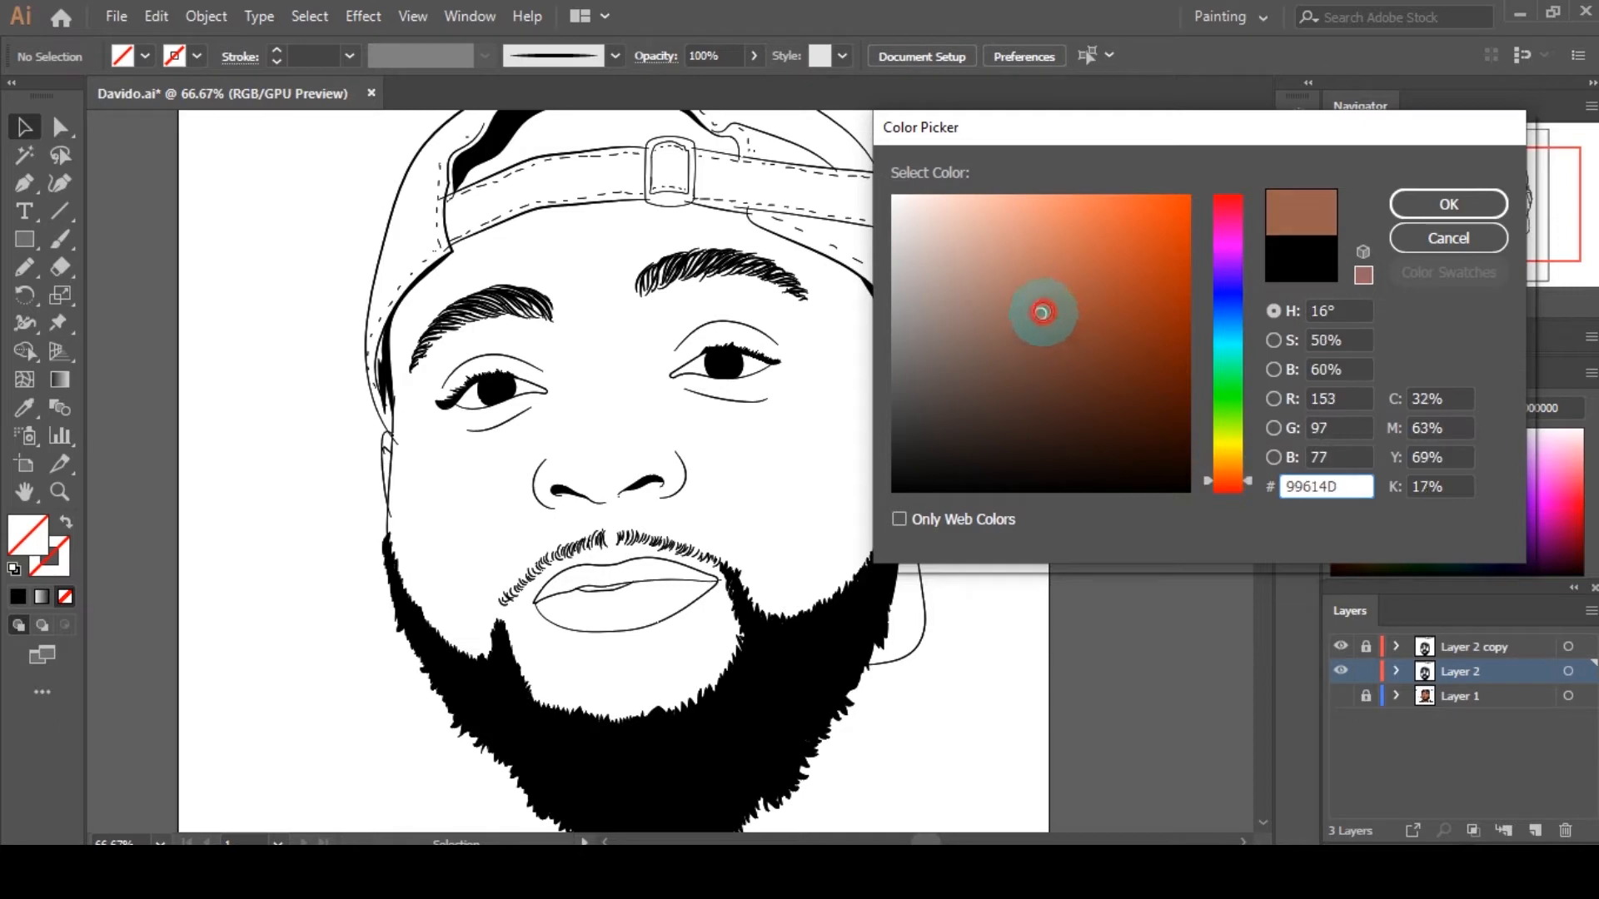
left_click(1226, 483)
left_click(1404, 215)
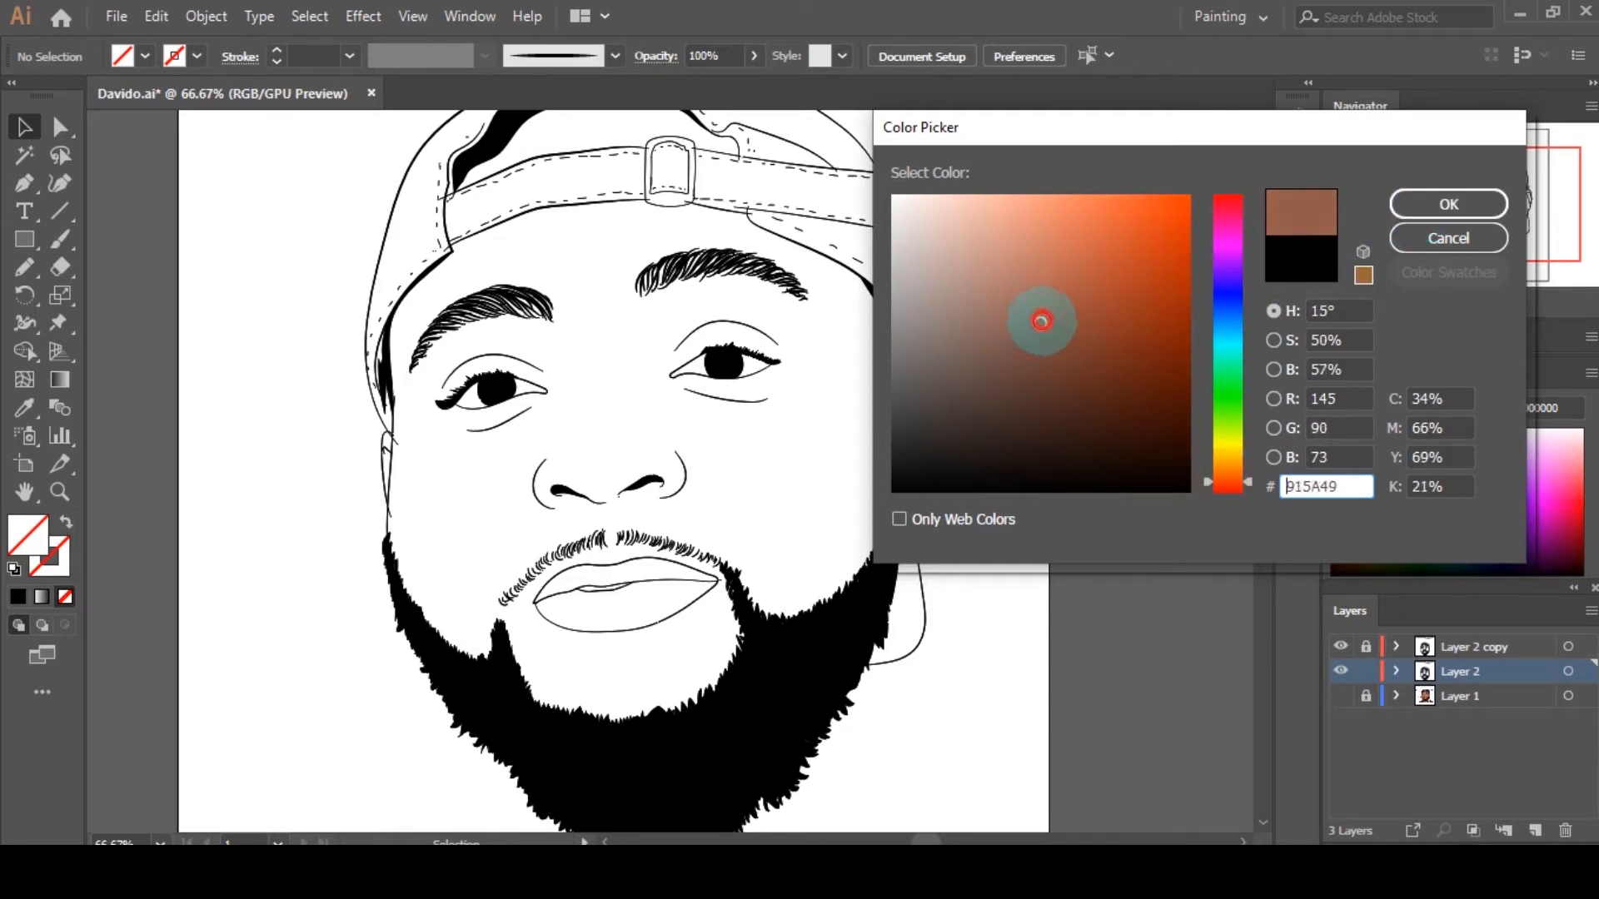
left_click(1422, 218)
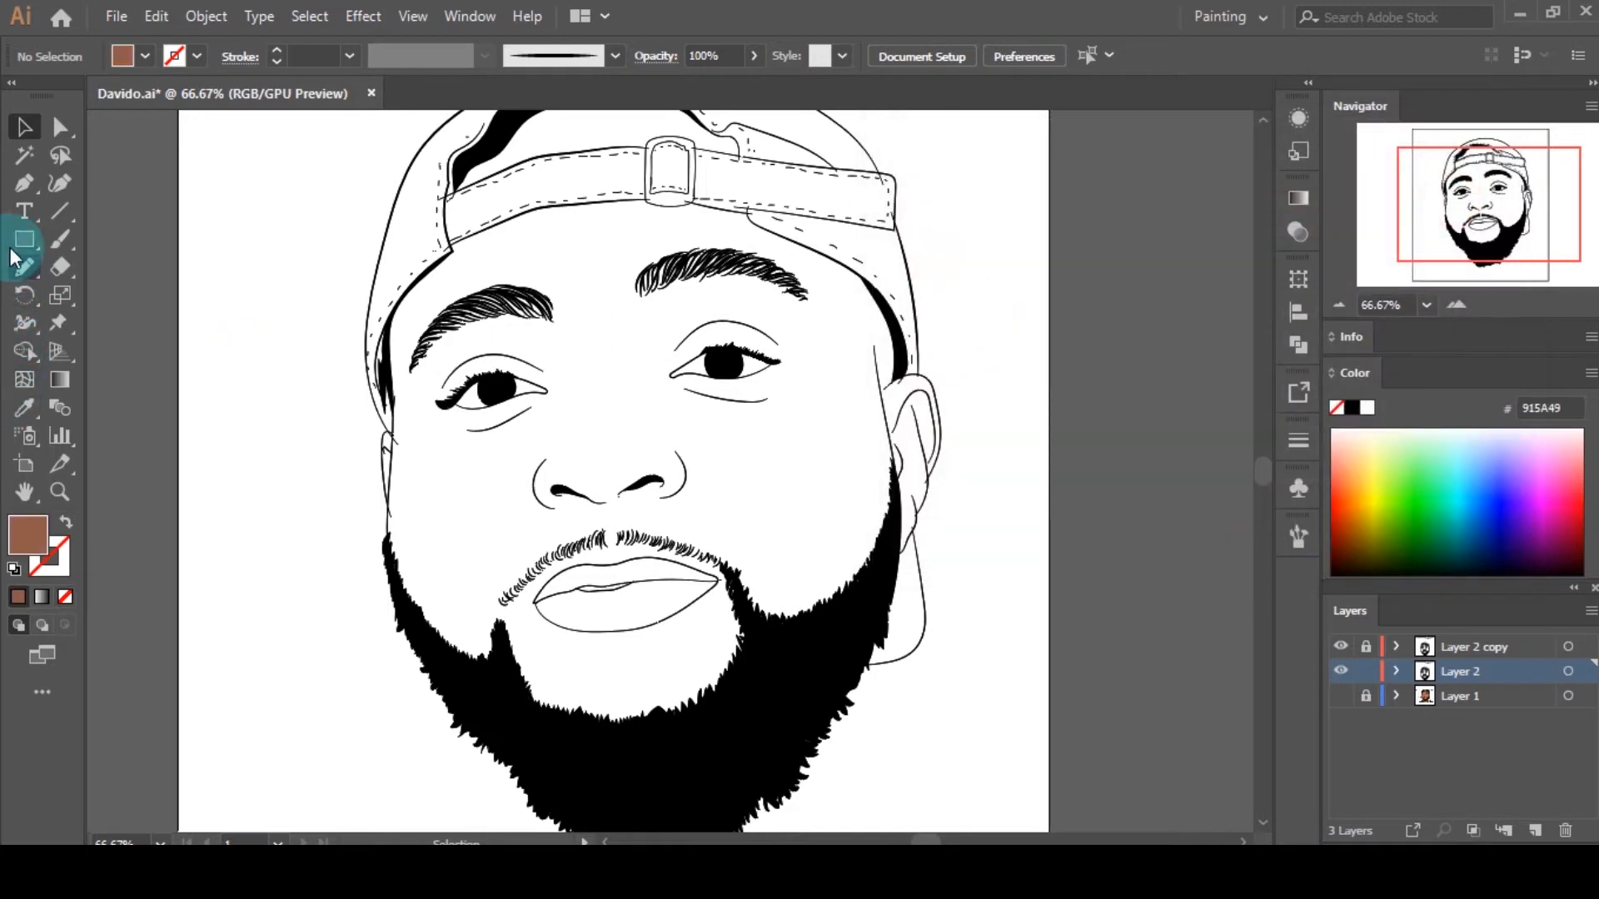
Step: Draw a brown rectangle covering the whole head on Layer 2 and send it to the back
scroll(900, 329, "down", 2)
mouse_move(600, 177)
left_mouse_down()
mouse_move(903, 536)
mouse_move(987, 596)
left_mouse_up()
right_click(815, 445)
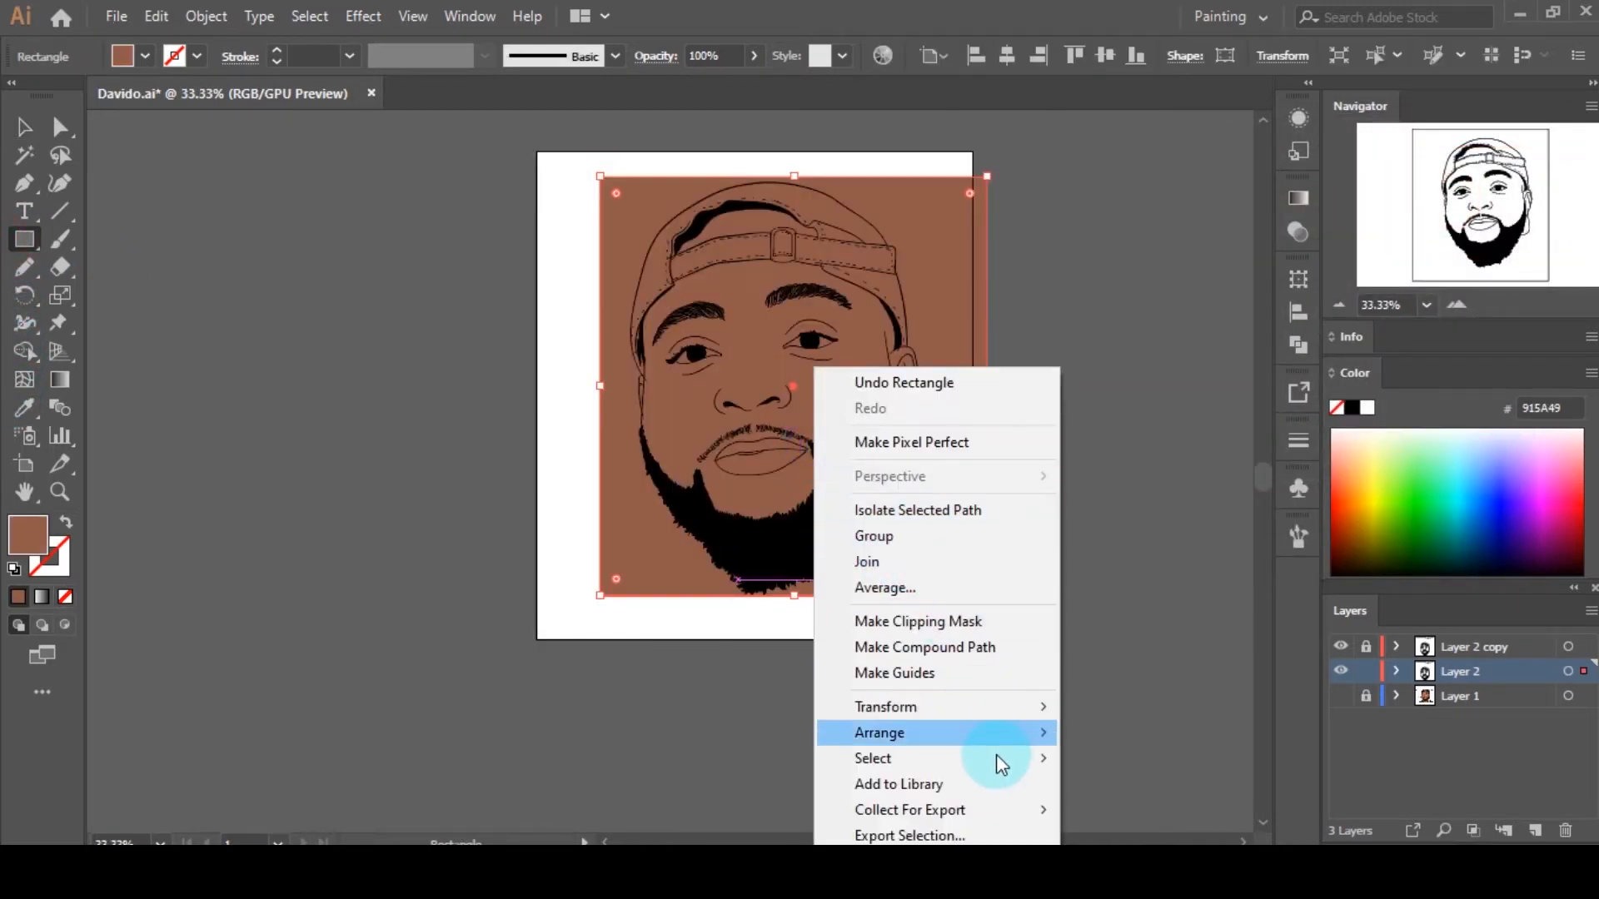
mouse_move(1053, 741)
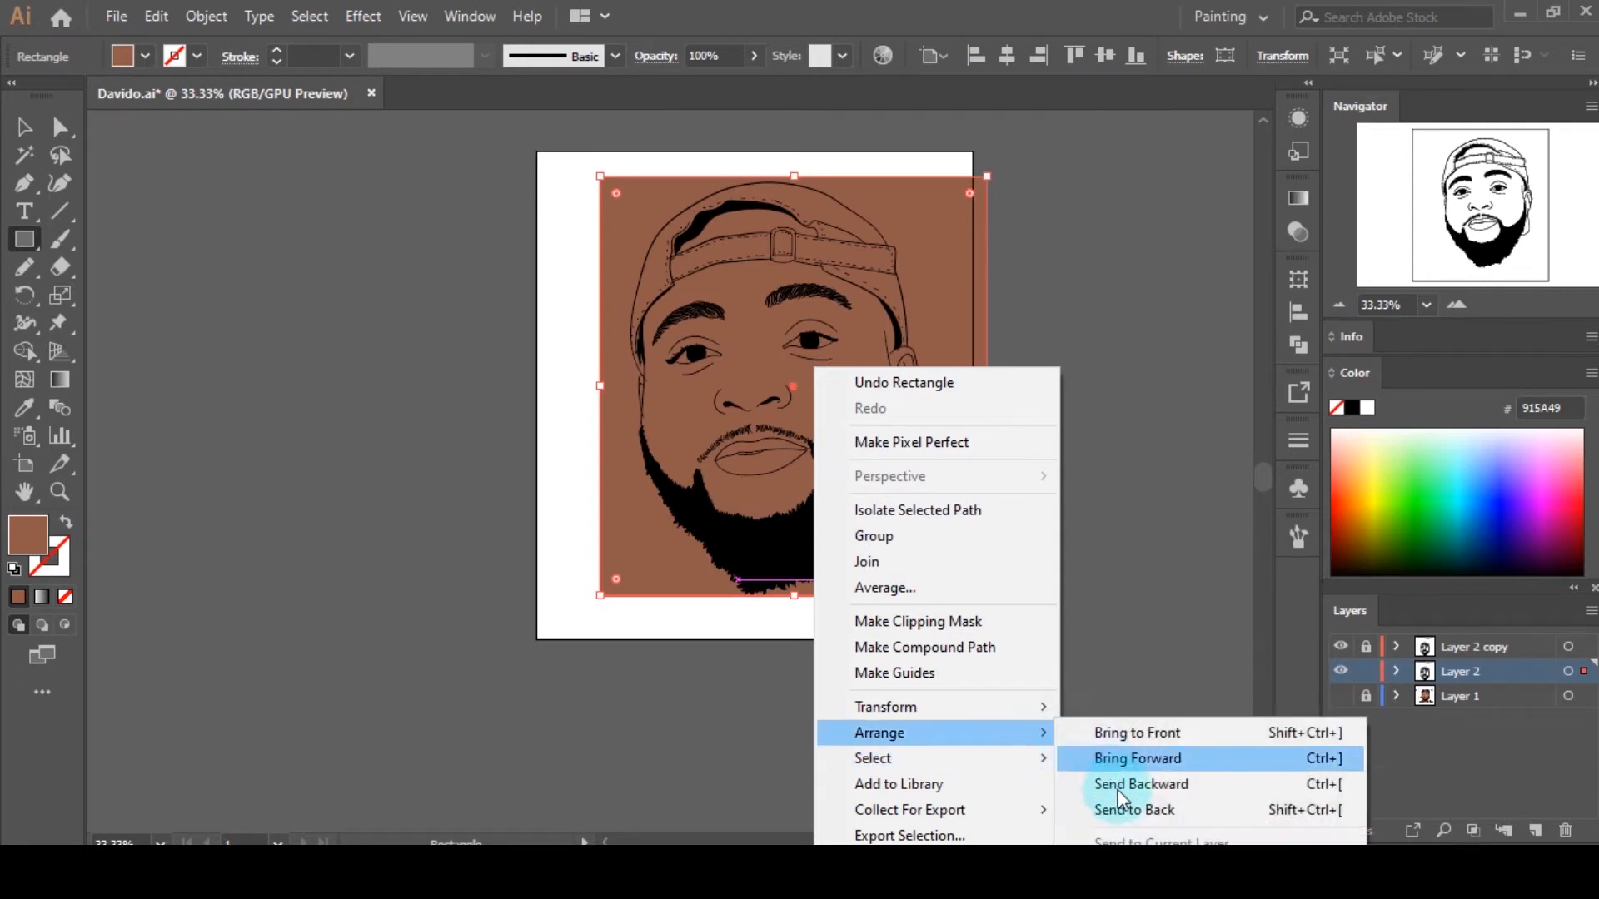
left_click(1116, 807)
key("v")
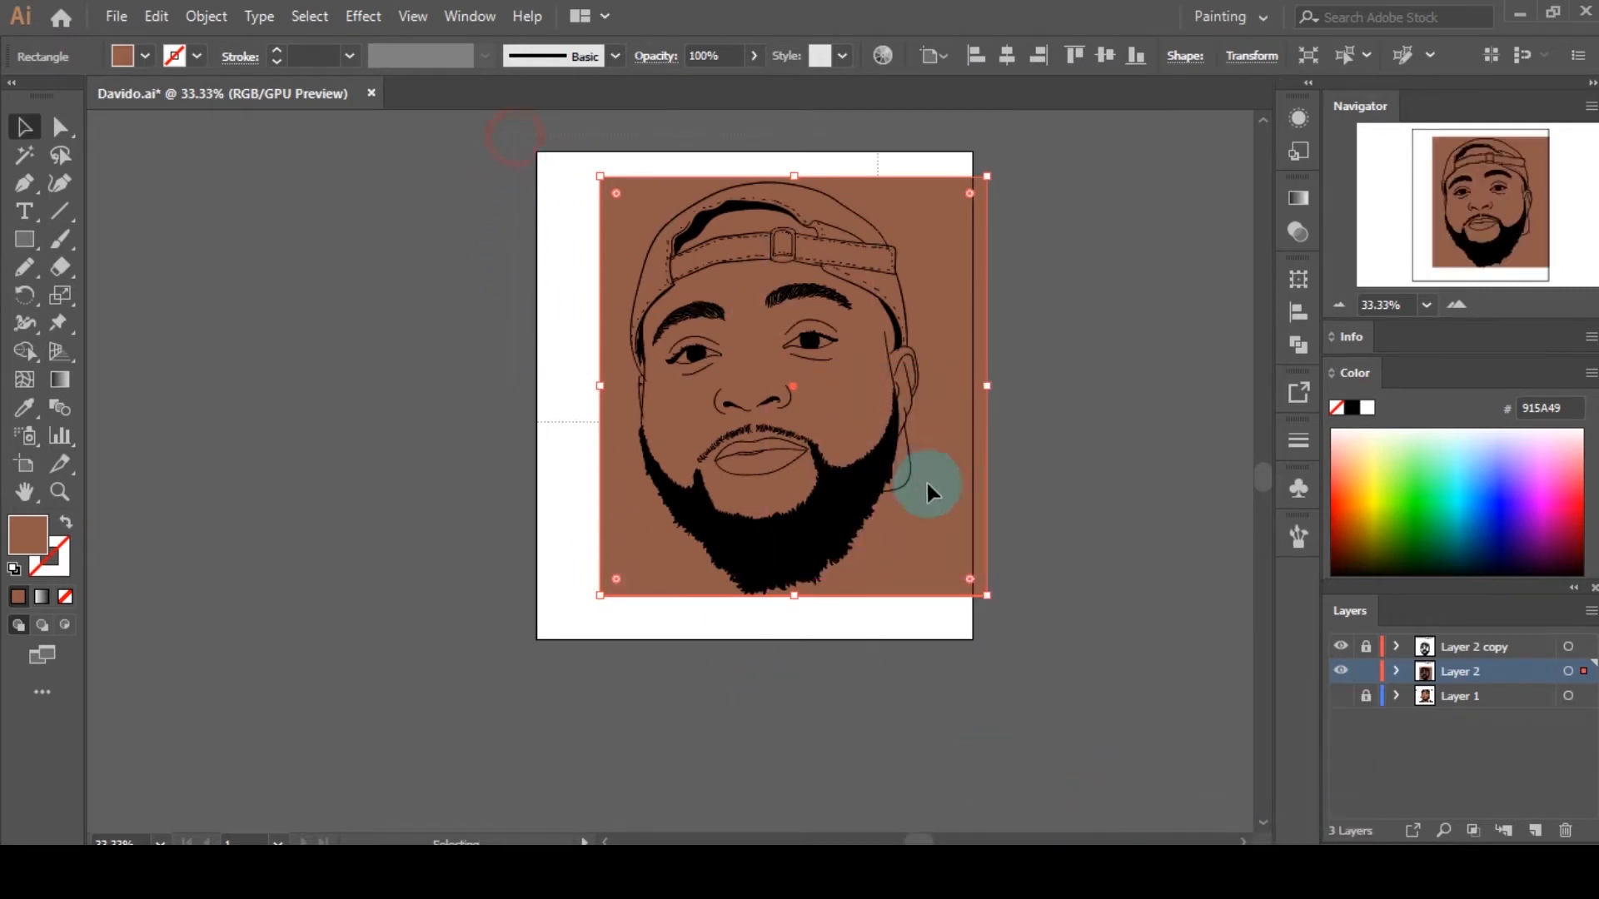
Step: Split the rectangle along all the line art with the Pathfinder, isolate the group and delete the brown area outside the head
key("ctrl+a")
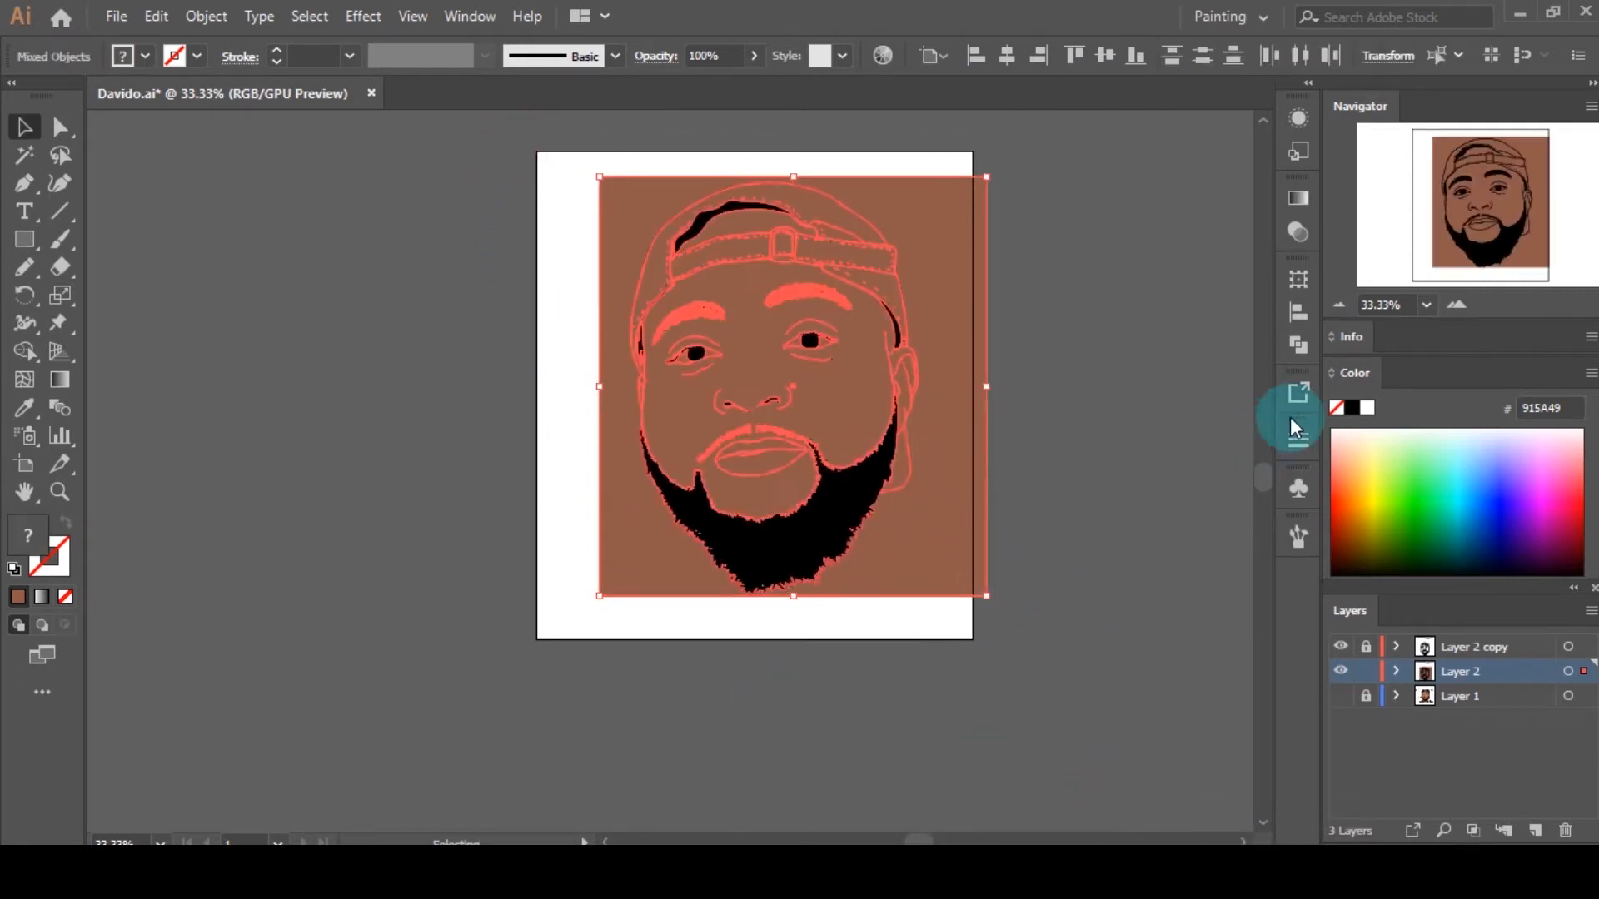
left_click(1299, 345)
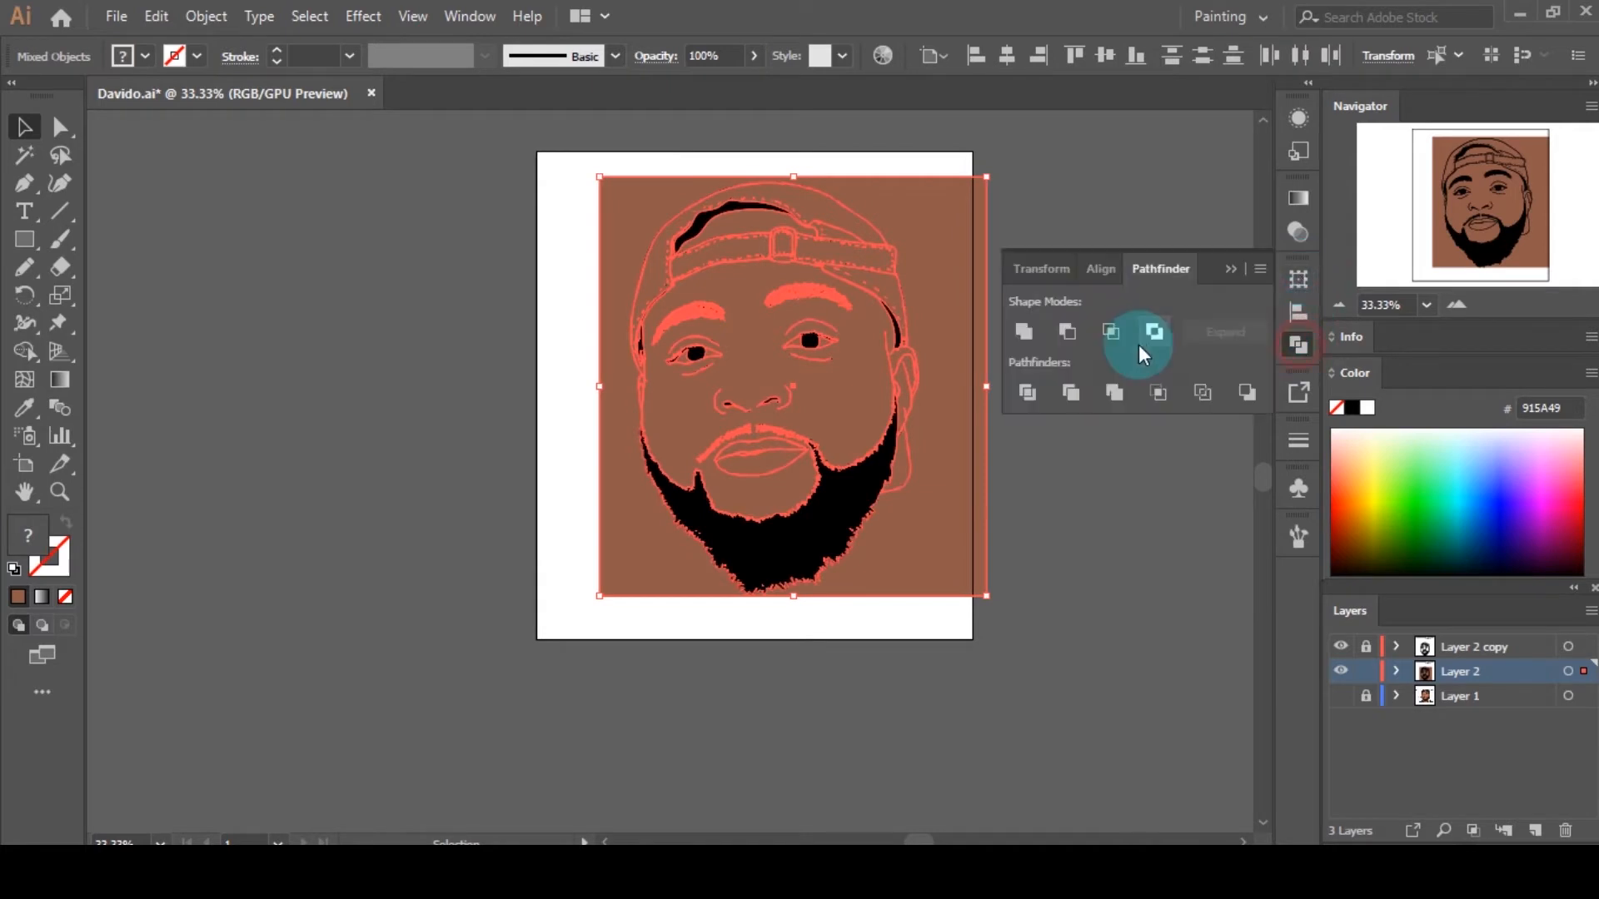
right_click(939, 461)
left_click(1026, 632)
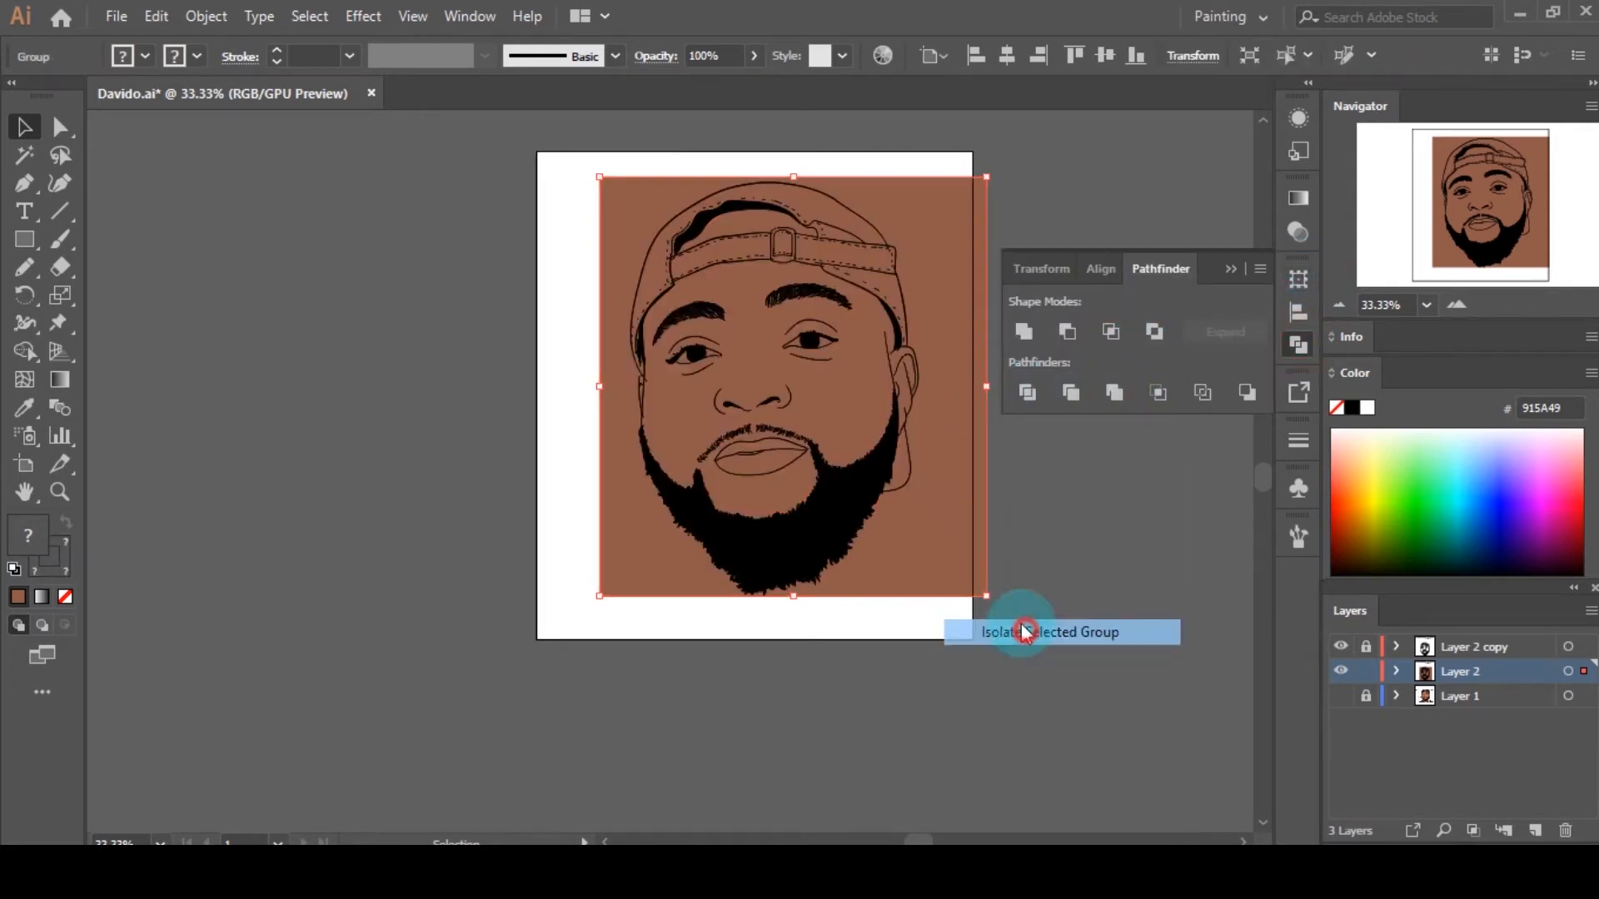
key("Delete")
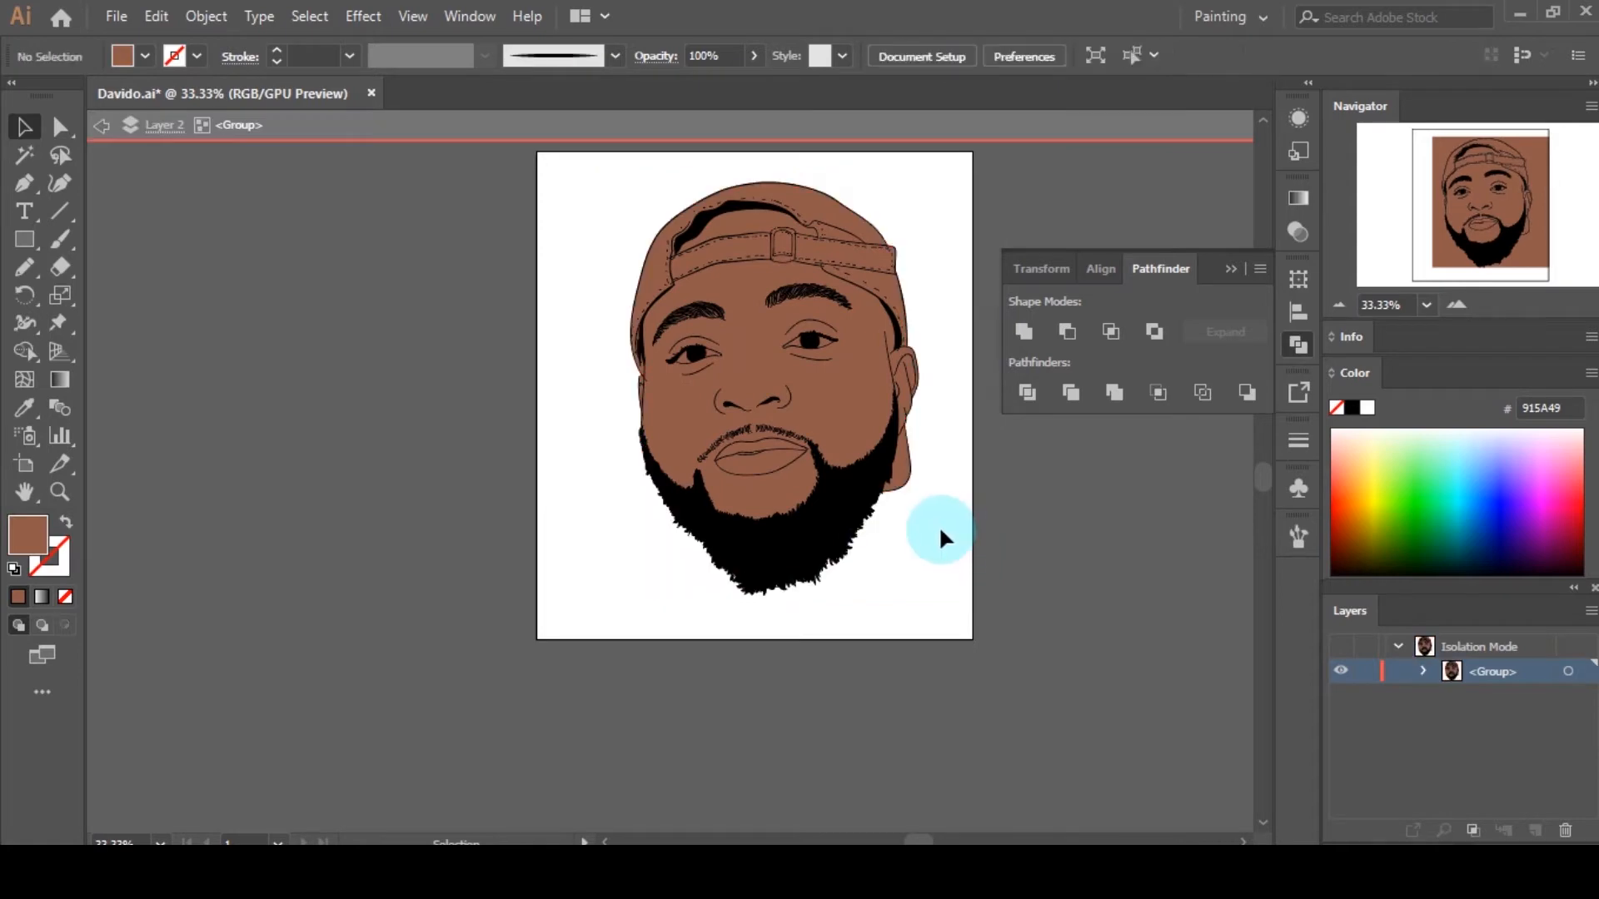
Step: Select the white areas of both eyes around the irises and fill them with off-white F4EEED
scroll(938, 527, "up", 3)
scroll(857, 512, "up", 4)
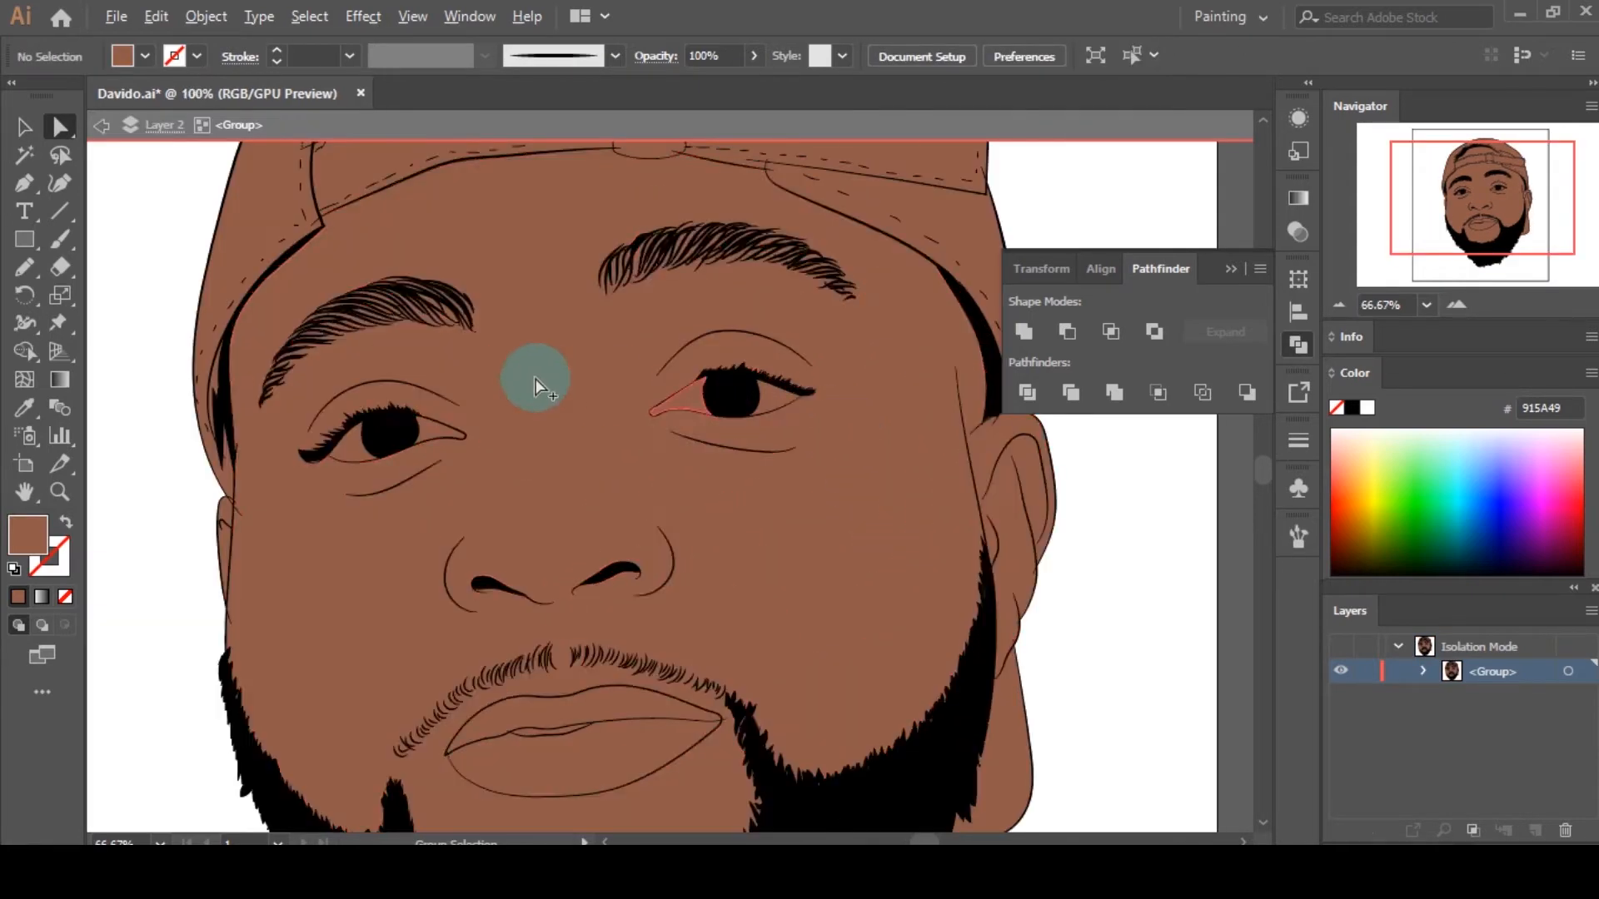
left_click(258, 491)
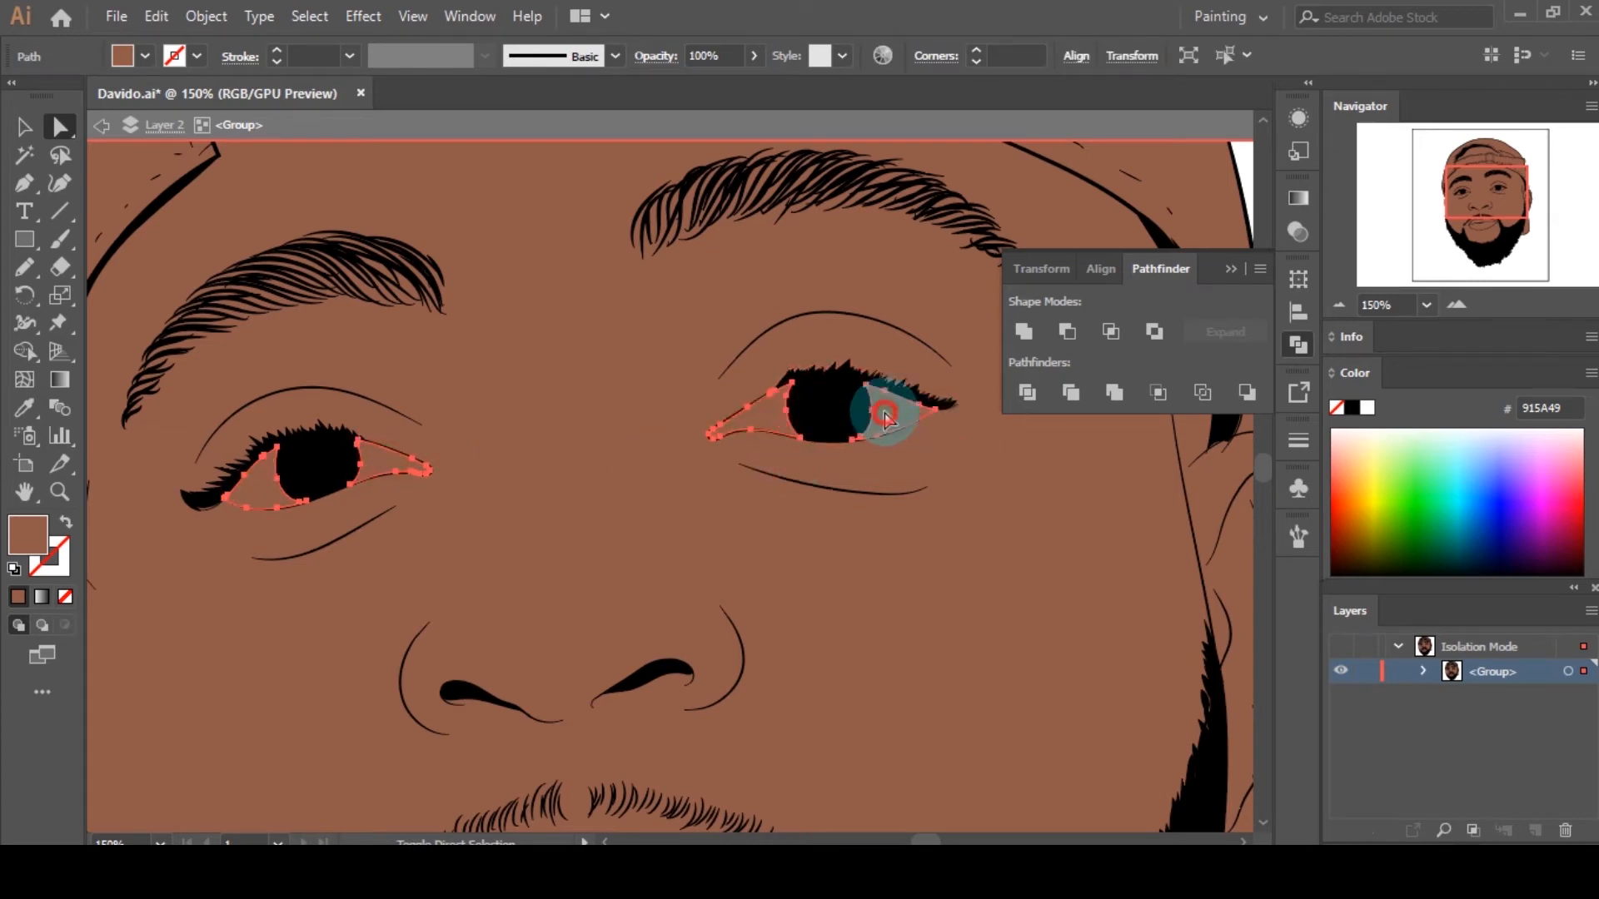
double_click(27, 533)
left_click_drag(1025, 375, 903, 202)
left_click(1447, 204)
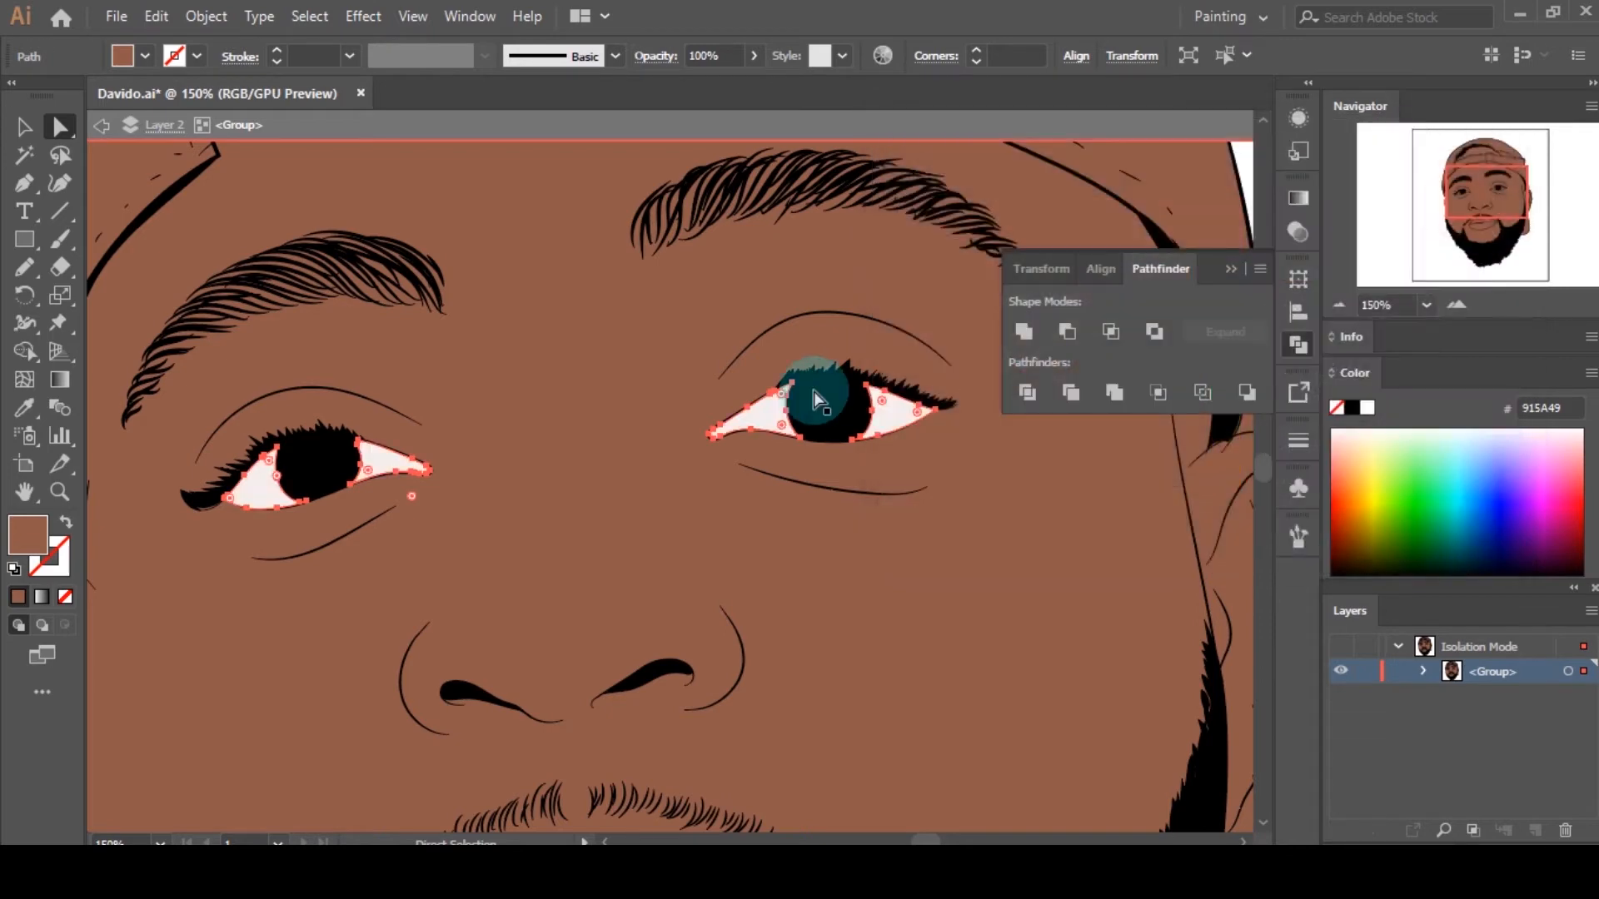
Step: Select the upper lip shape and fill it with dark reddish brown 723D36
scroll(812, 391, "down", 3)
scroll(732, 454, "up", 5)
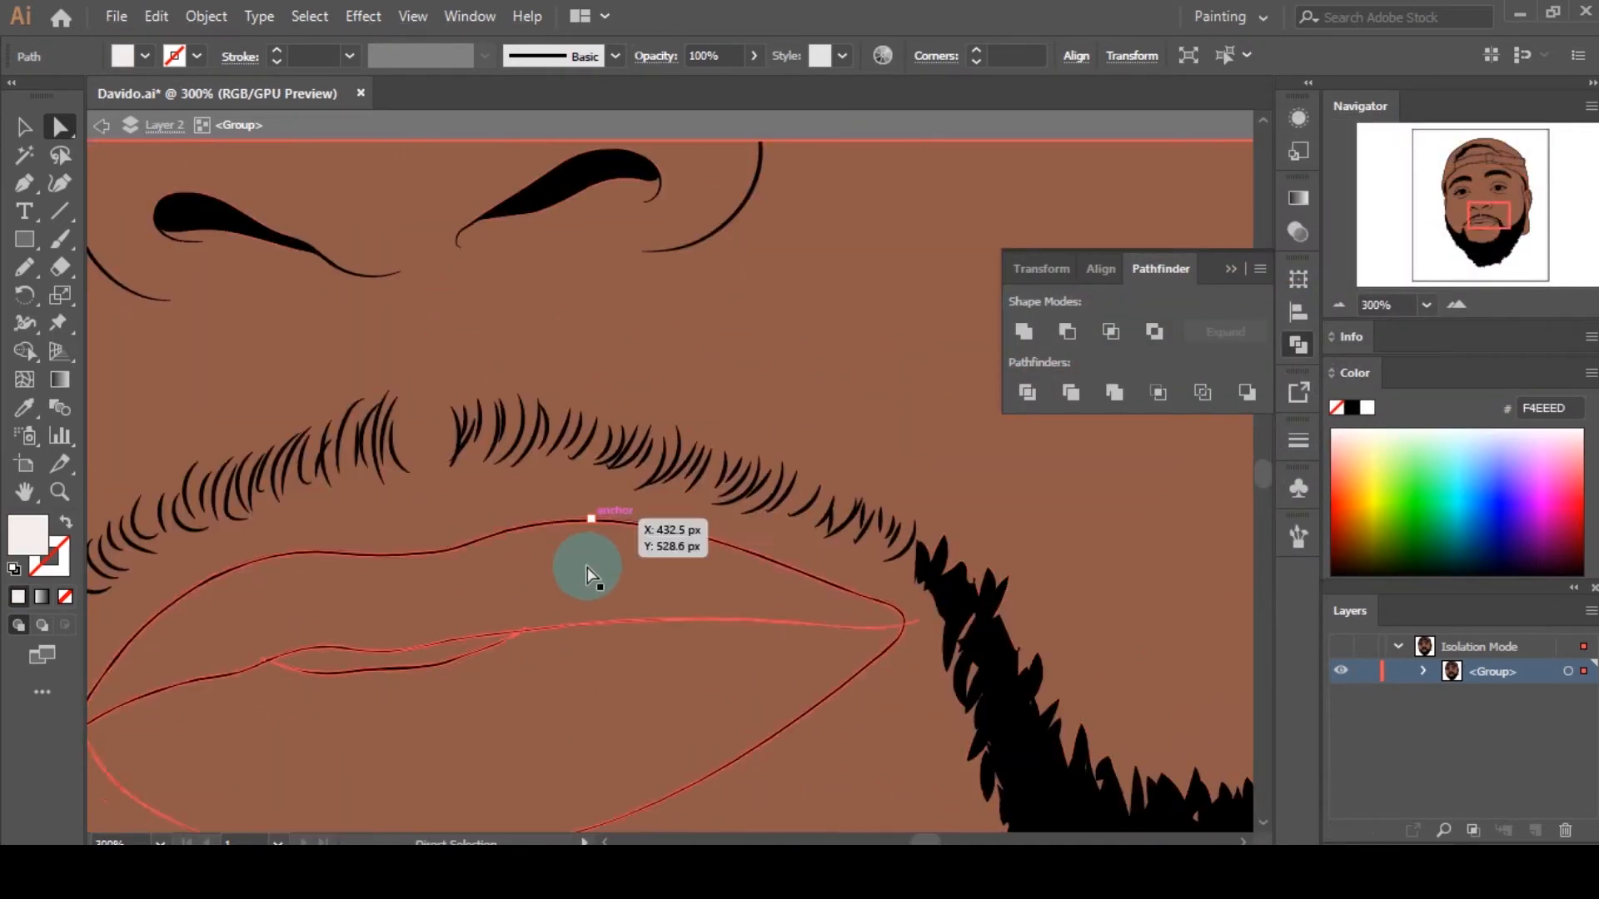
left_click(582, 576)
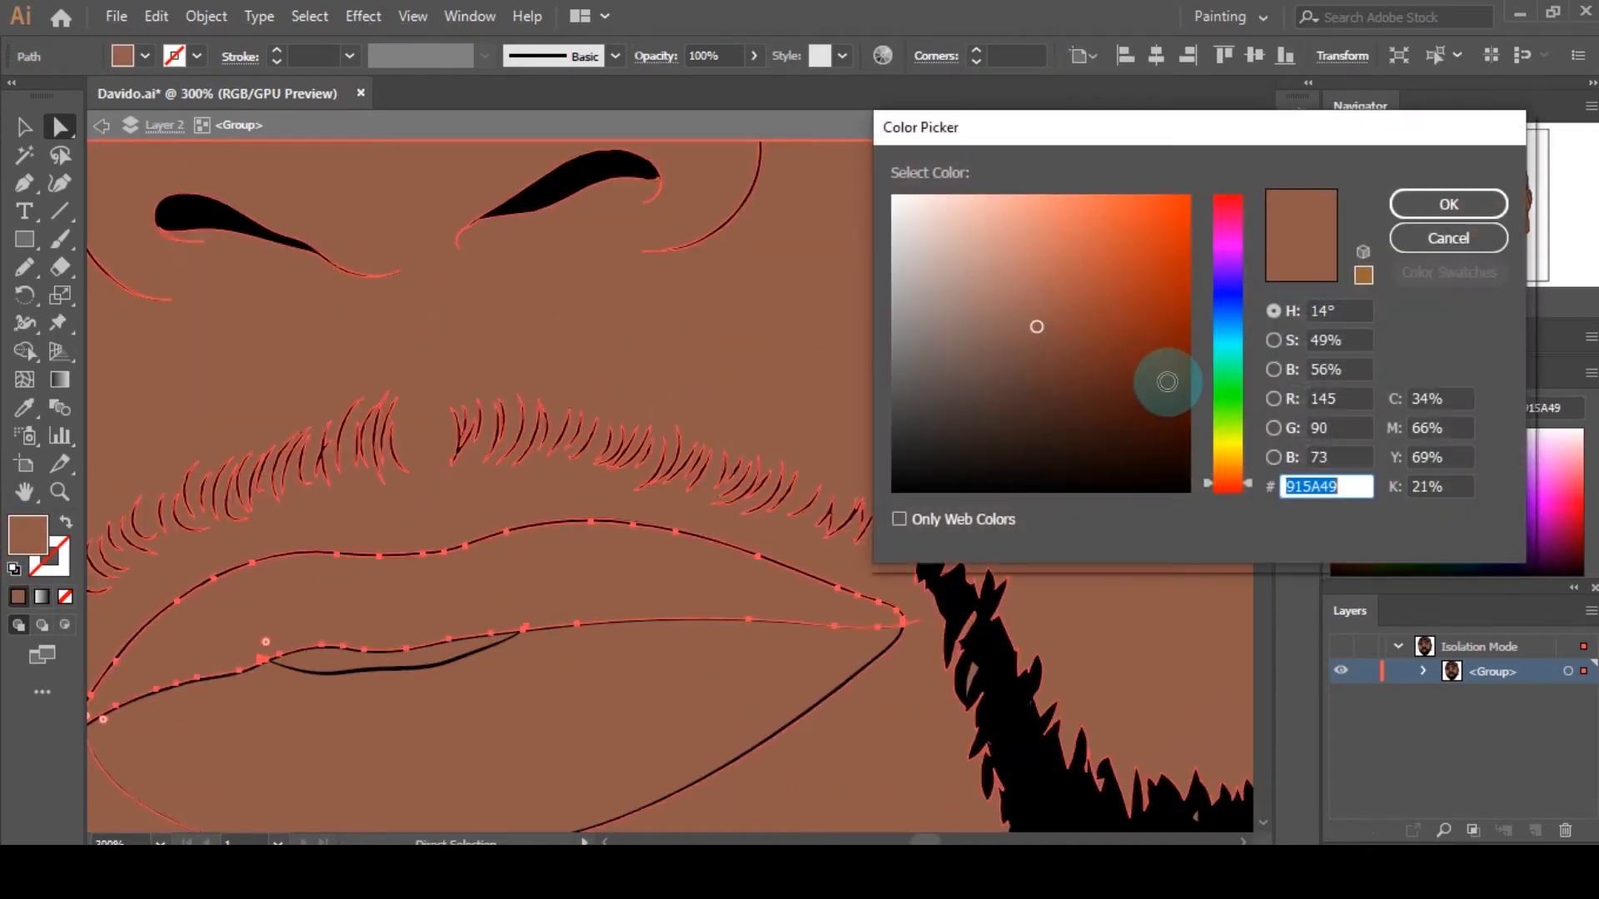
left_click_drag(1247, 479, 1236, 487)
left_click_drag(1042, 402, 1048, 360)
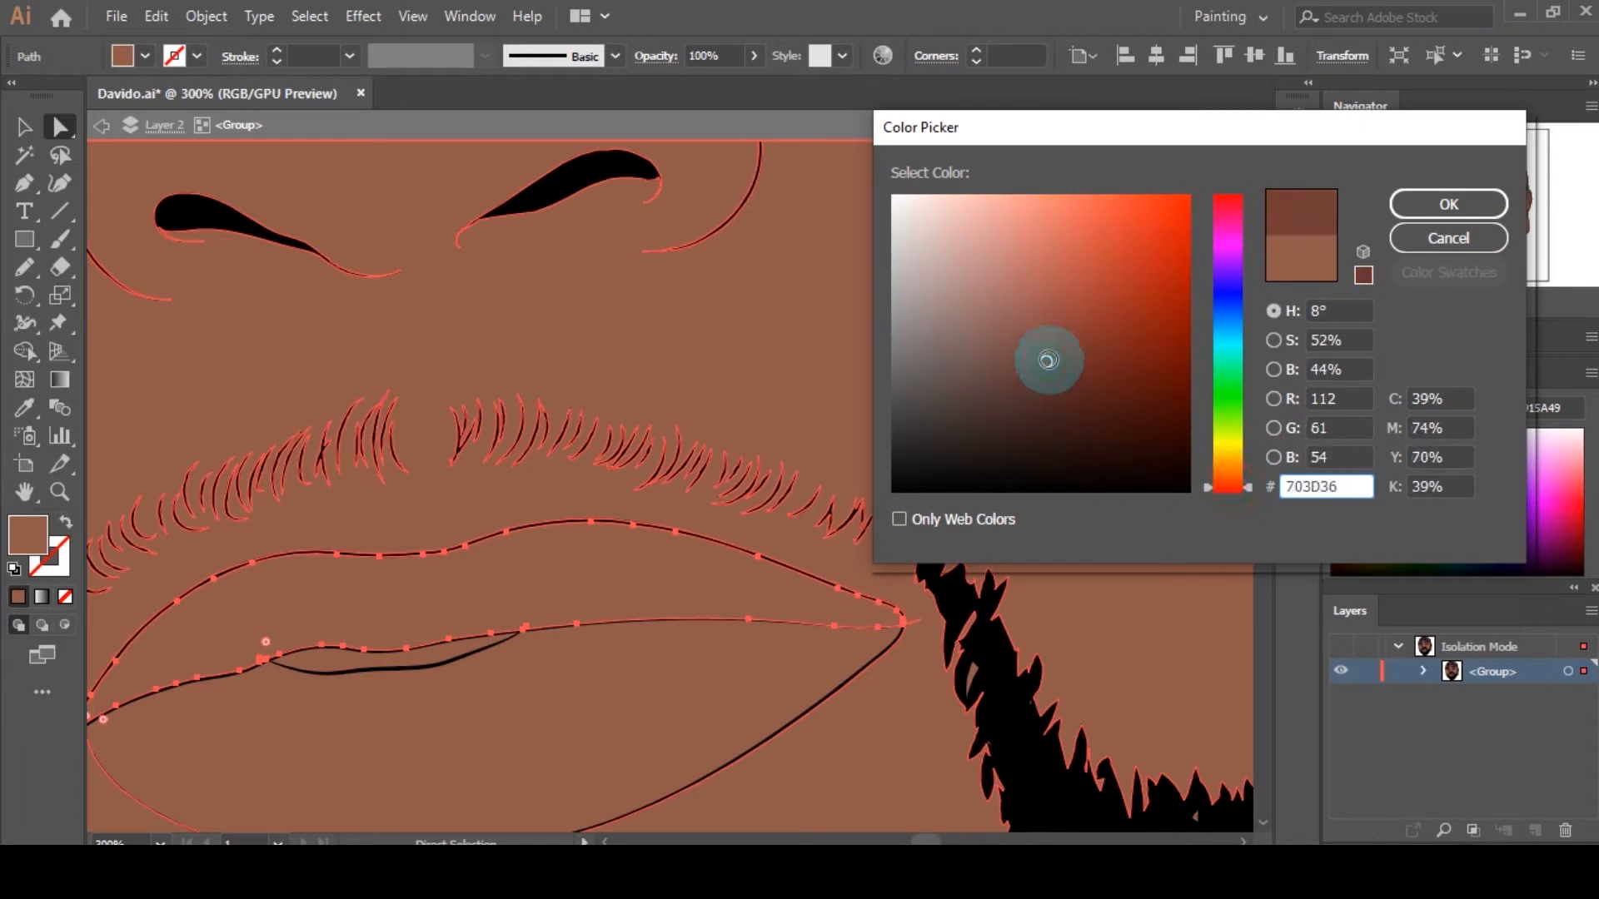
left_click(1449, 204)
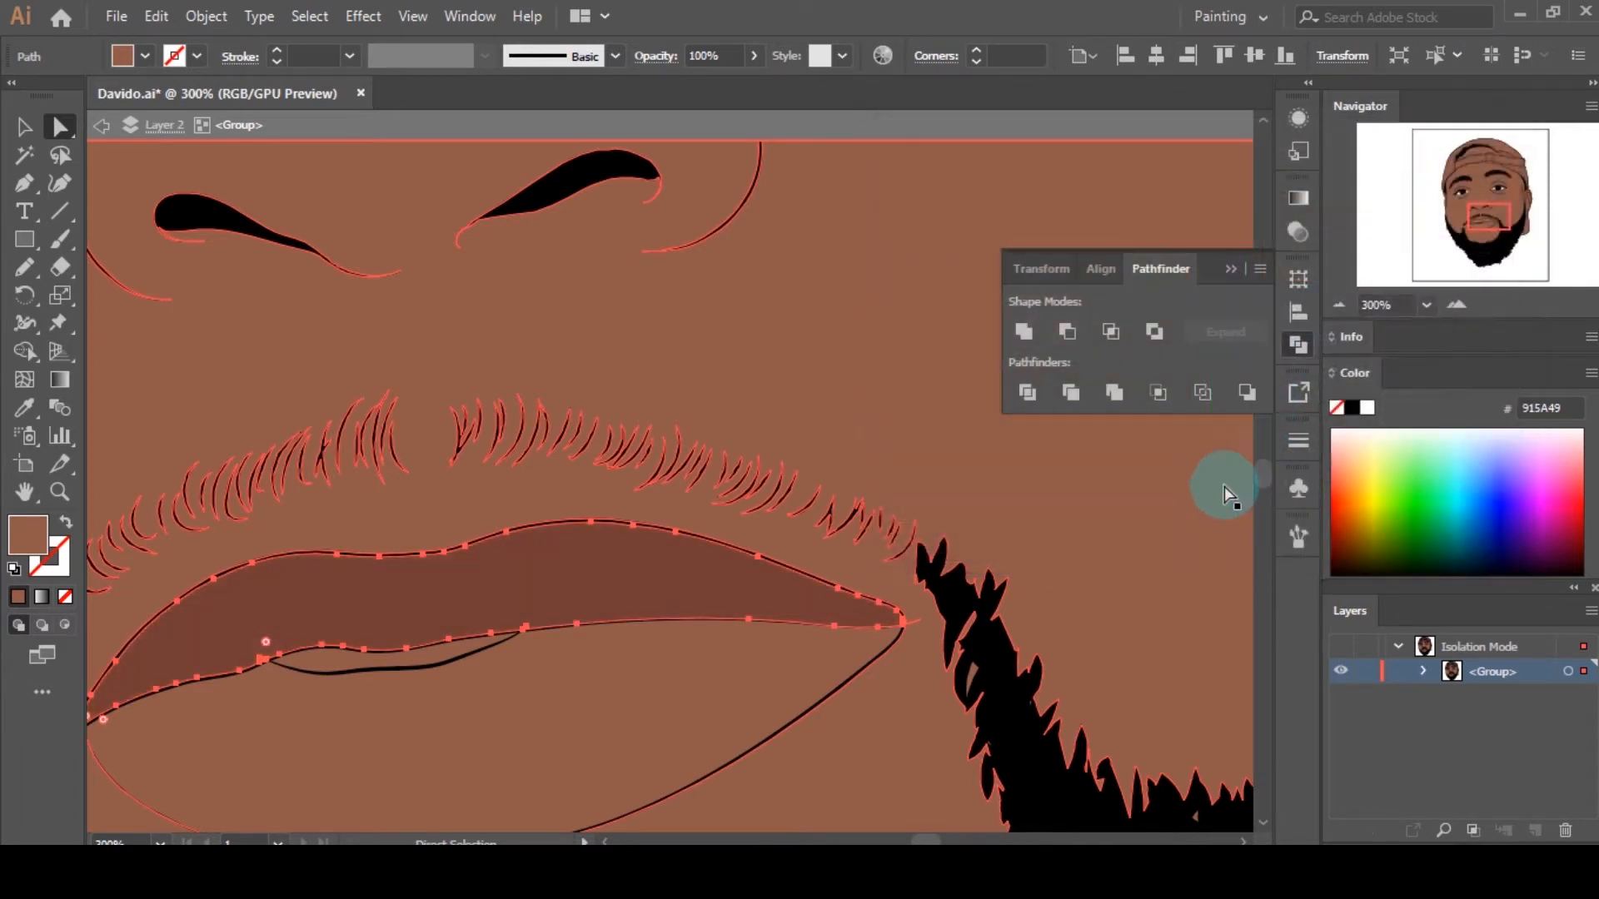
Step: Select the lower lip shape and fill it with muted pink B7625E
scroll(766, 510, "down", 1)
left_click(623, 655)
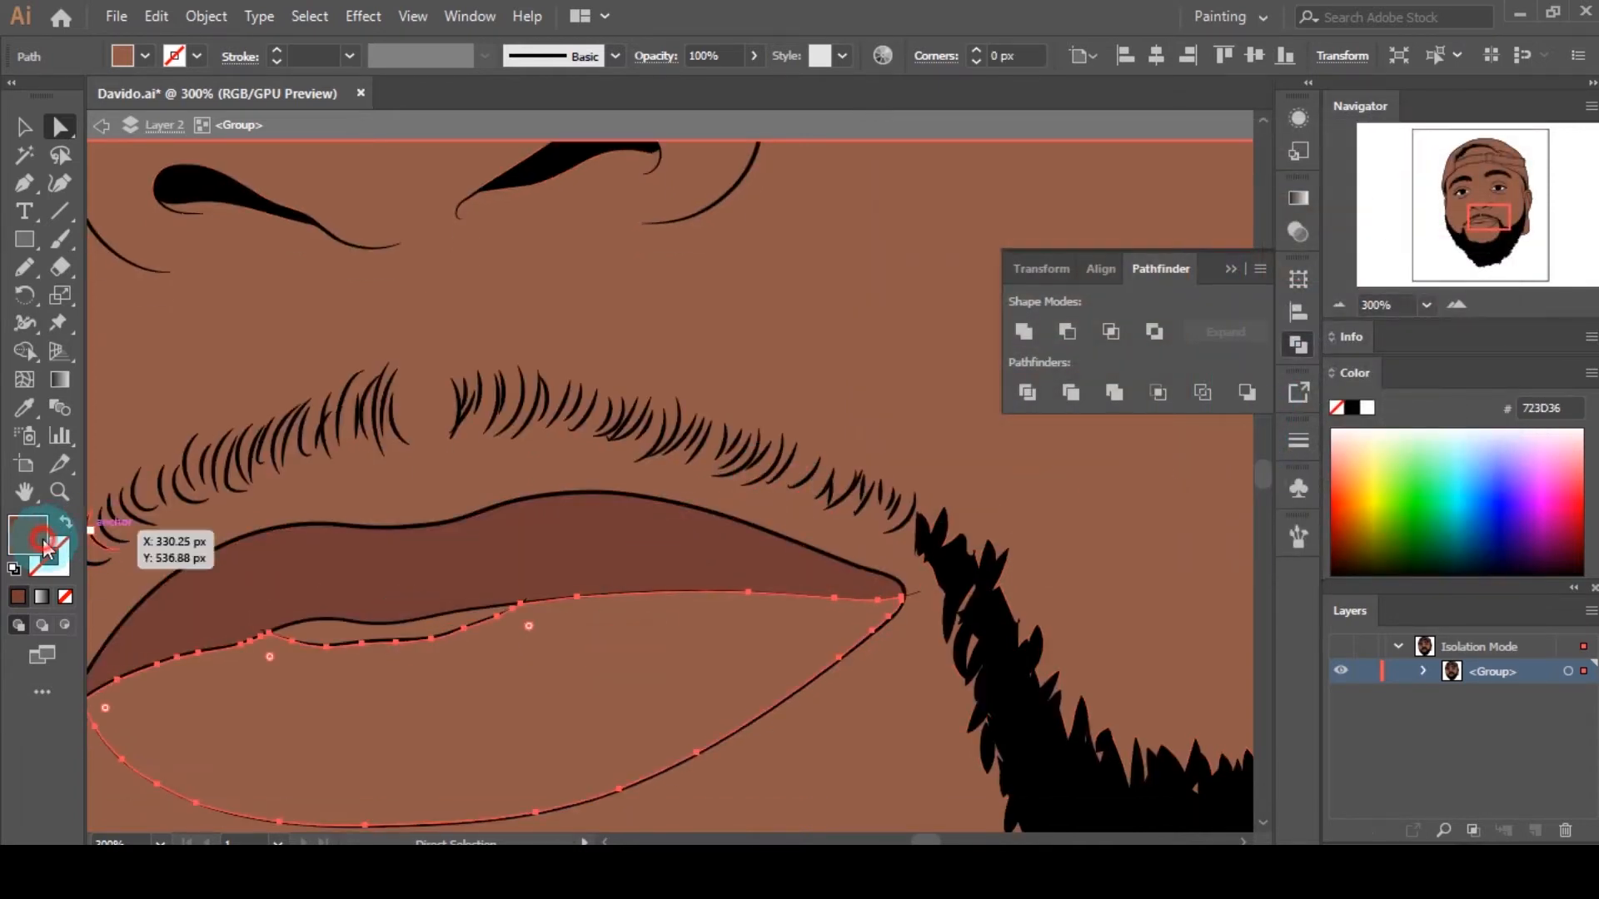
double_click(44, 543)
key("XF86MonBrightnessDown")
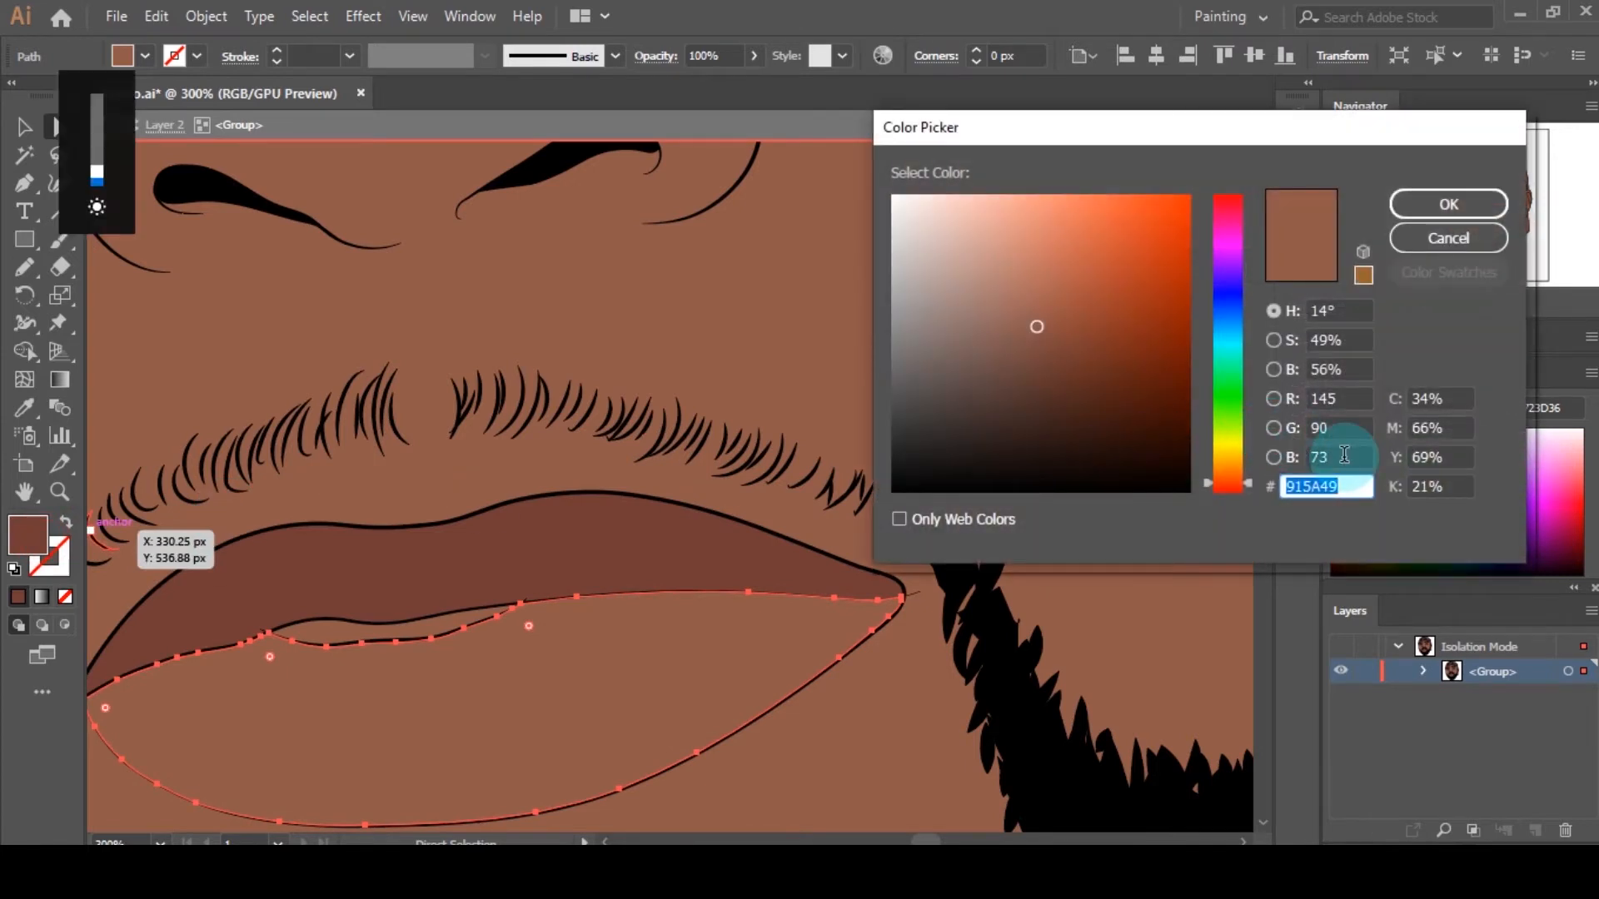
left_click_drag(1227, 483, 1227, 497)
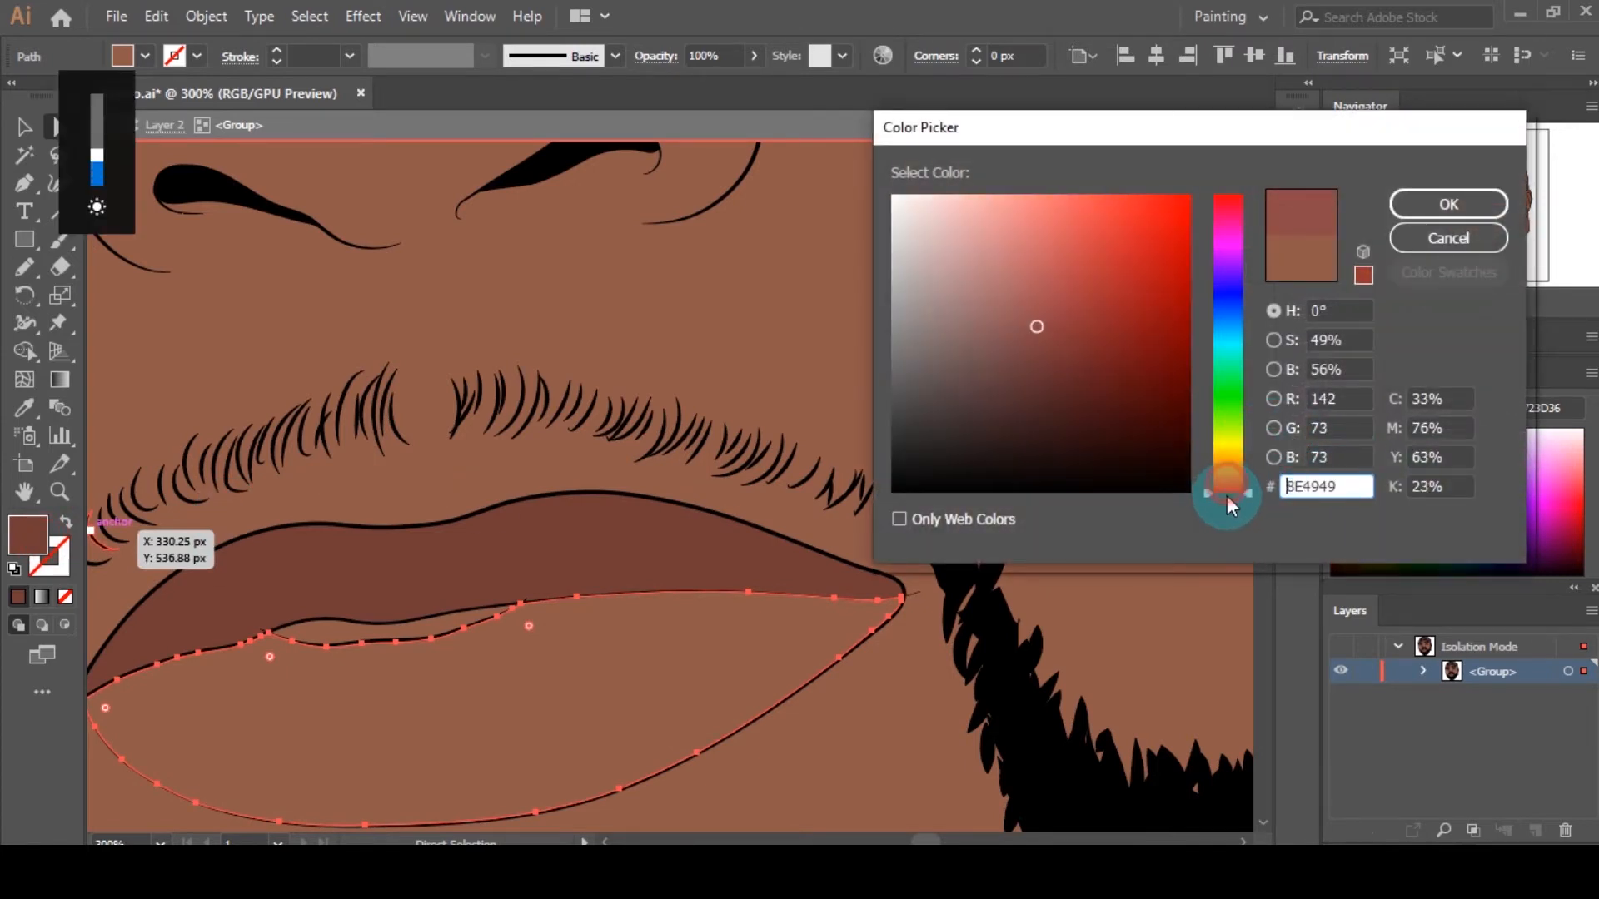
left_click(1226, 490)
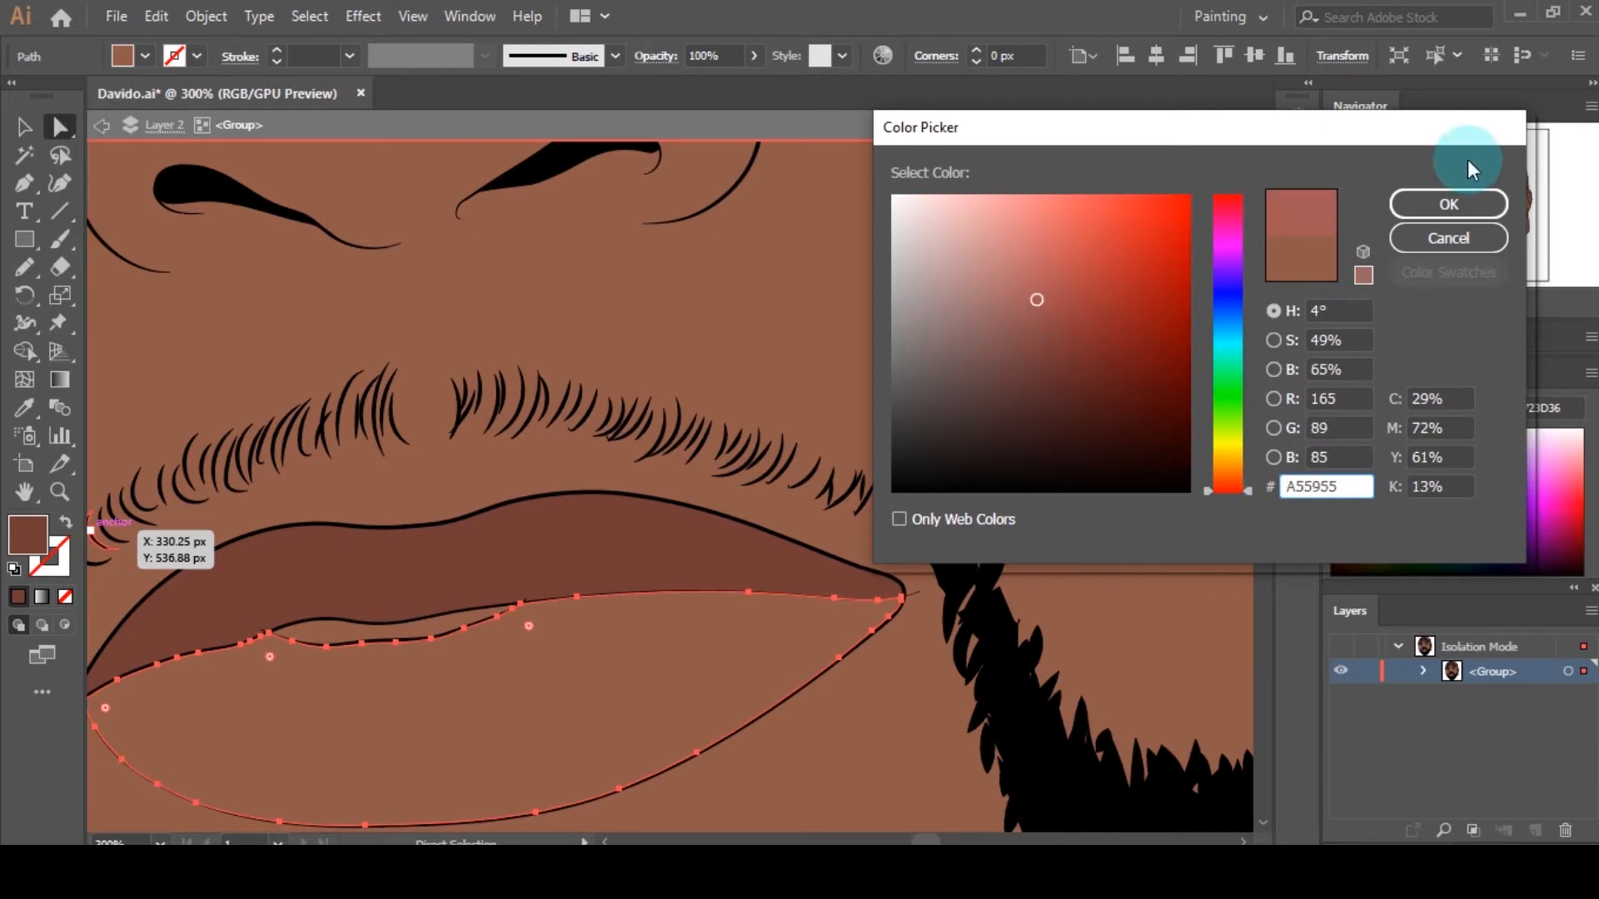
left_click(1447, 208)
Step: Fill the small gap between the lips with off-white EFE0DC and leave the isolated group
scroll(827, 503, "down", 3)
scroll(780, 552, "up", 6)
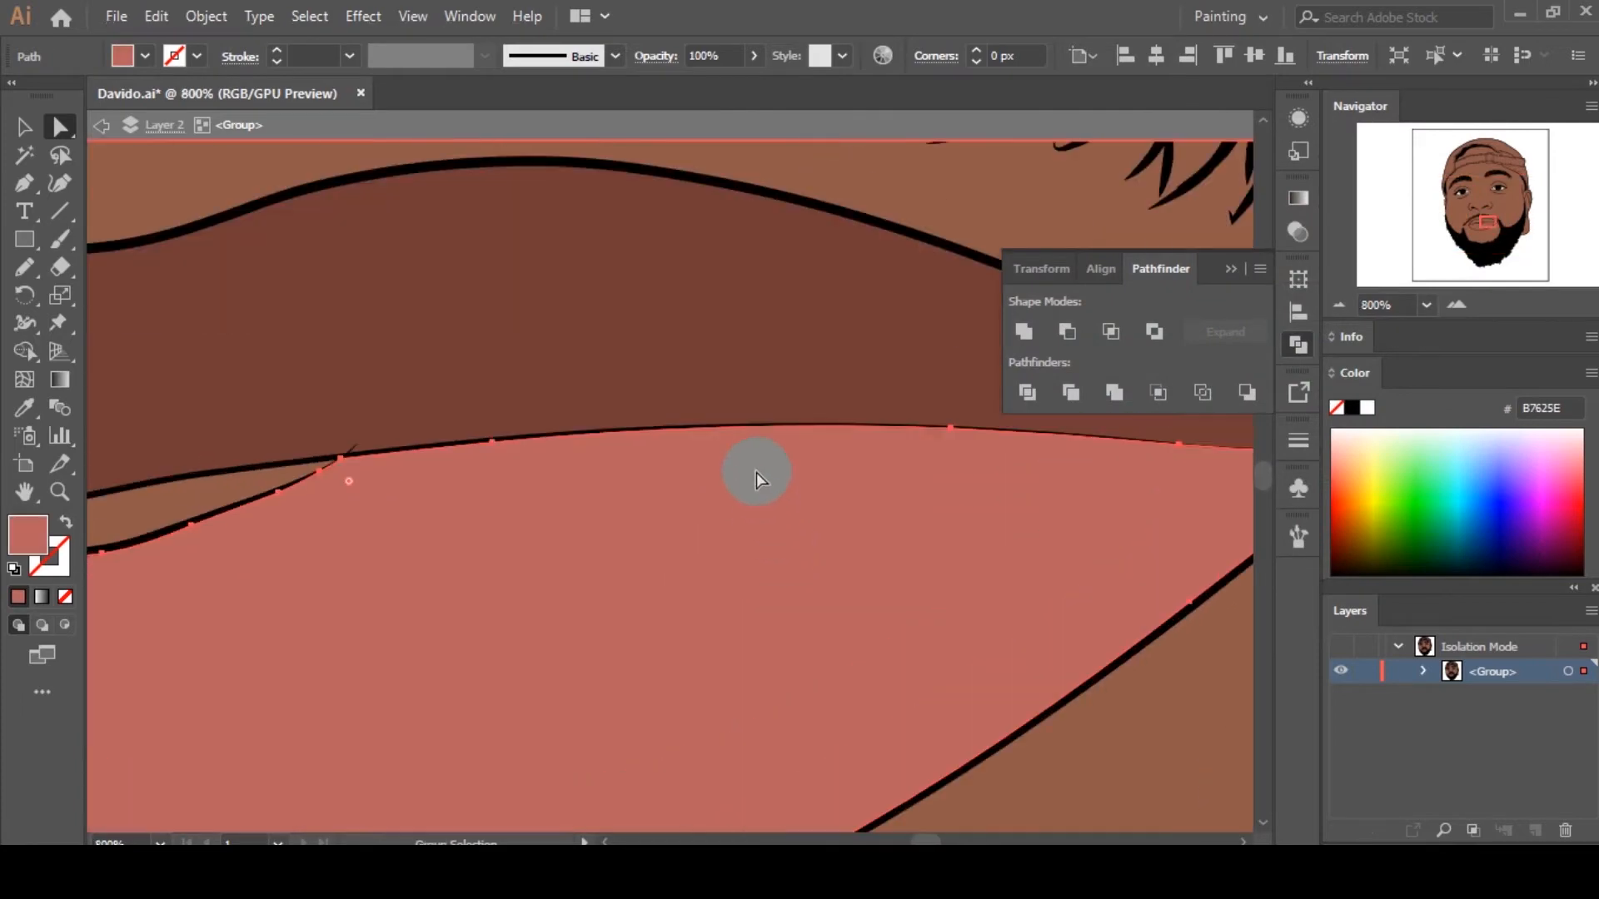
scroll(756, 472, "down", 5)
double_click(133, 569)
Step: Select the cap pieces together: the crown, the side section, both halves of the strap and the area inside the buckle
scroll(863, 573, "down", 3)
scroll(962, 229, "up", 2)
scroll(881, 280, "up", 4)
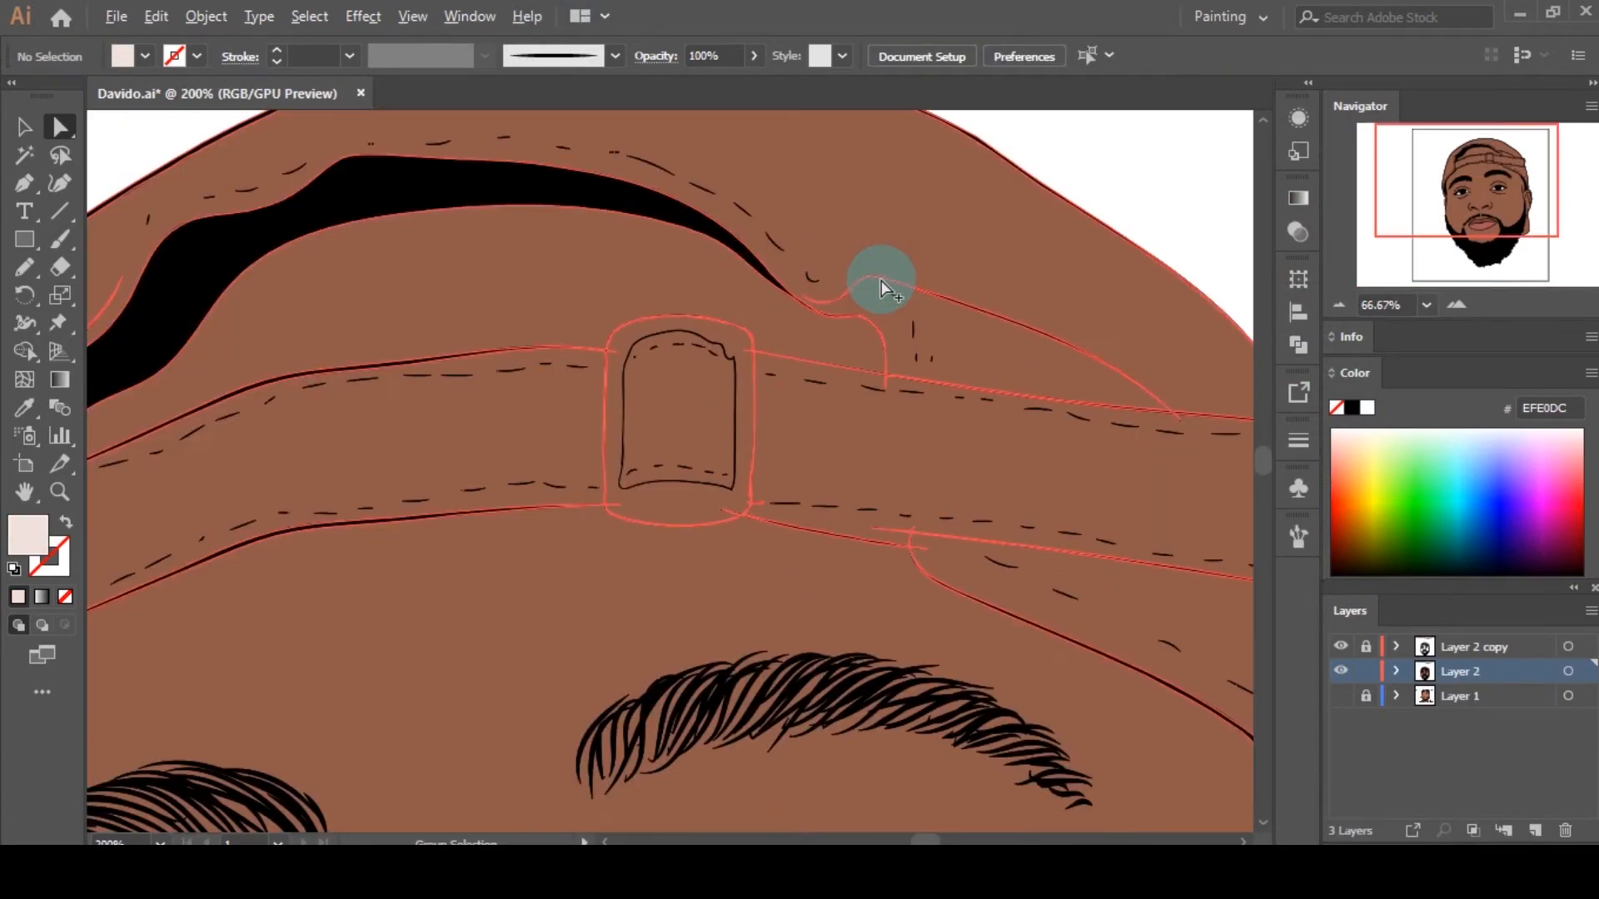
scroll(882, 280, "down", 2)
left_click(991, 360)
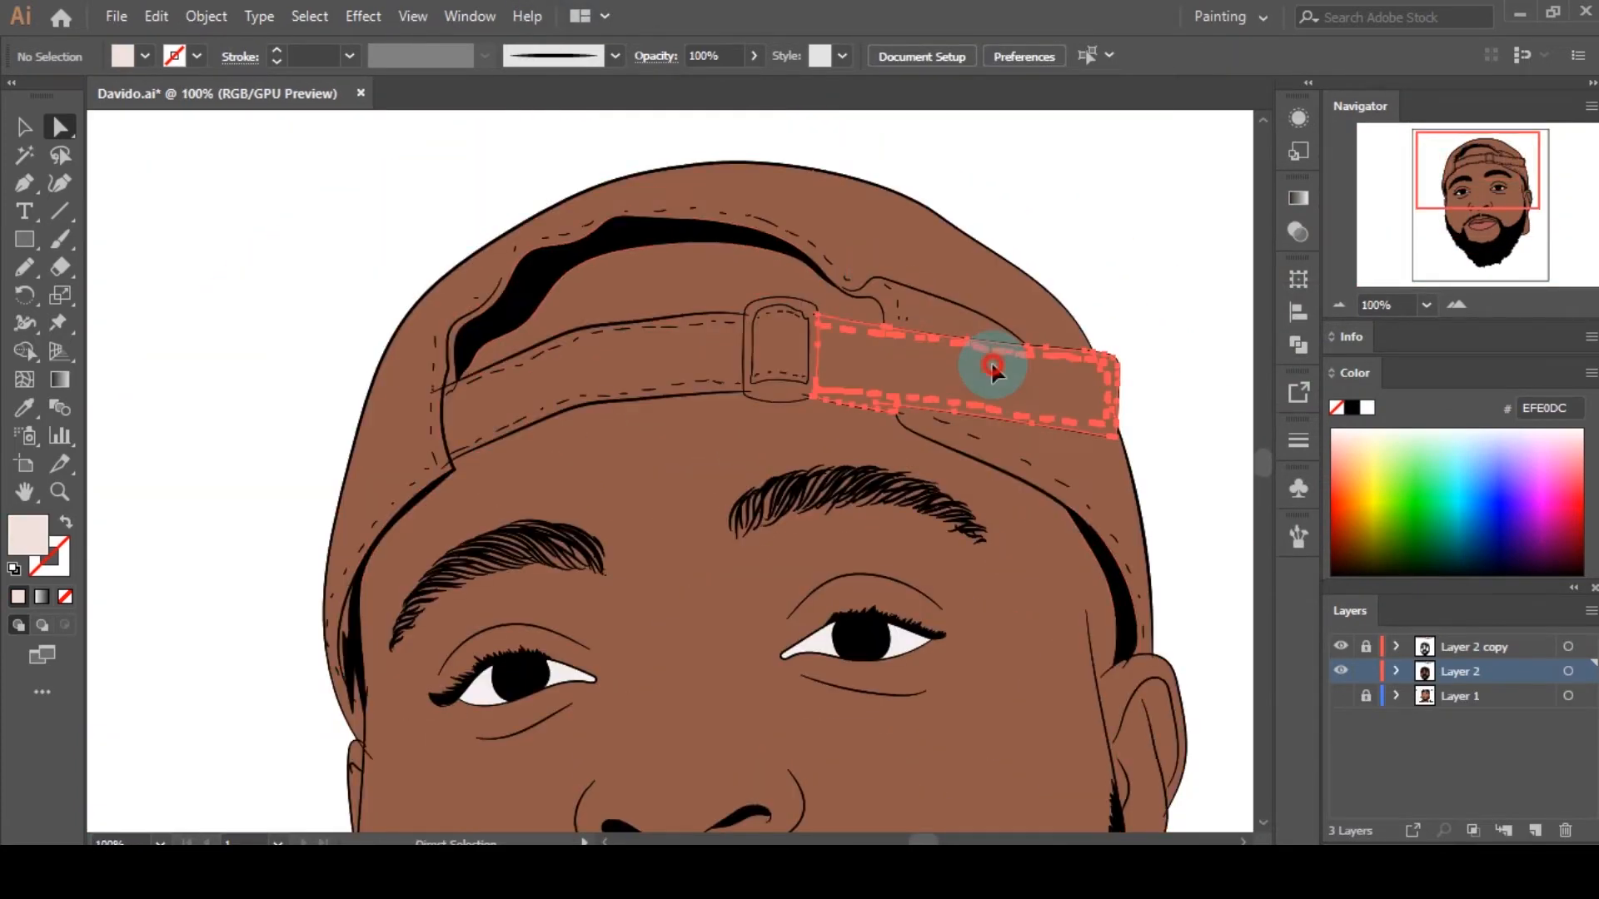
left_click(1118, 477, "shift")
left_click(927, 314, "shift")
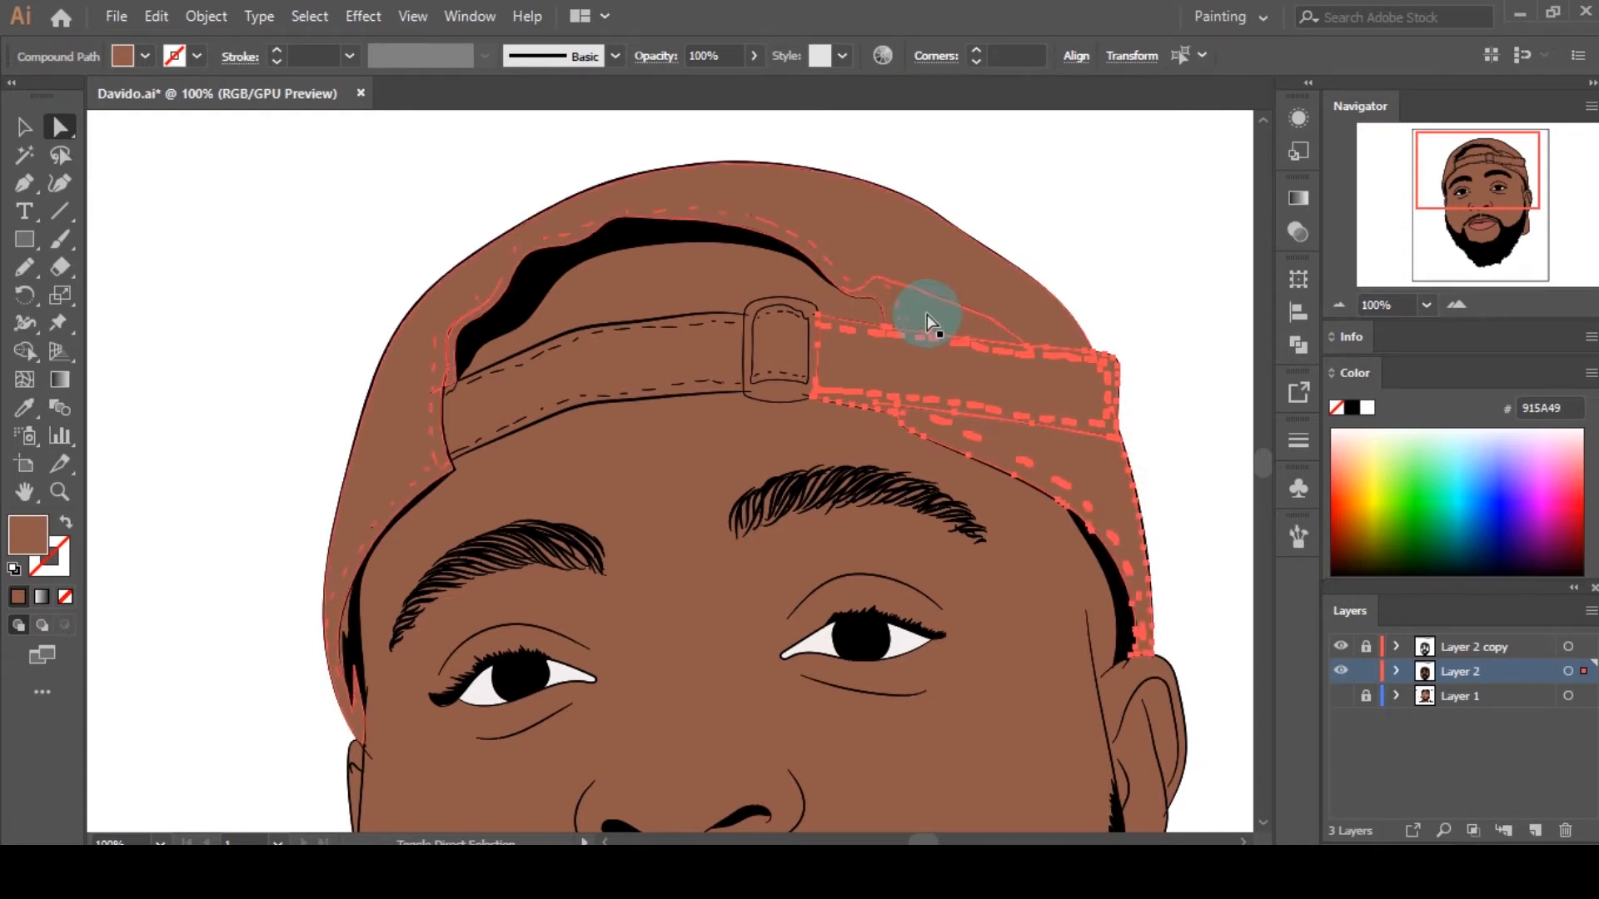
left_click(492, 371, "shift")
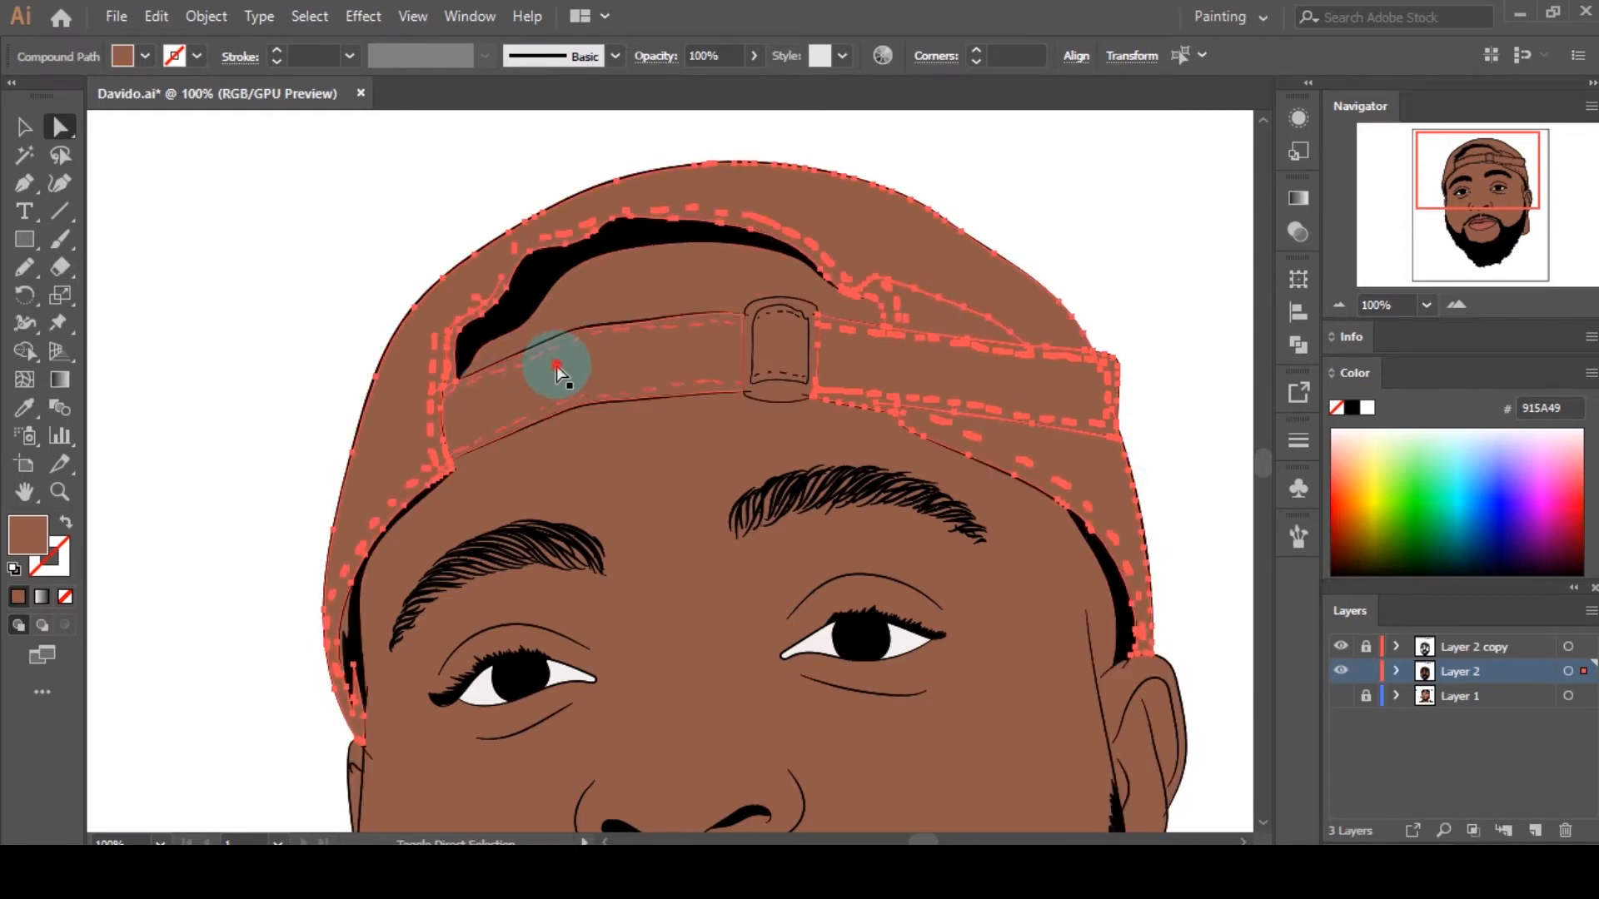
left_click(776, 340, "shift")
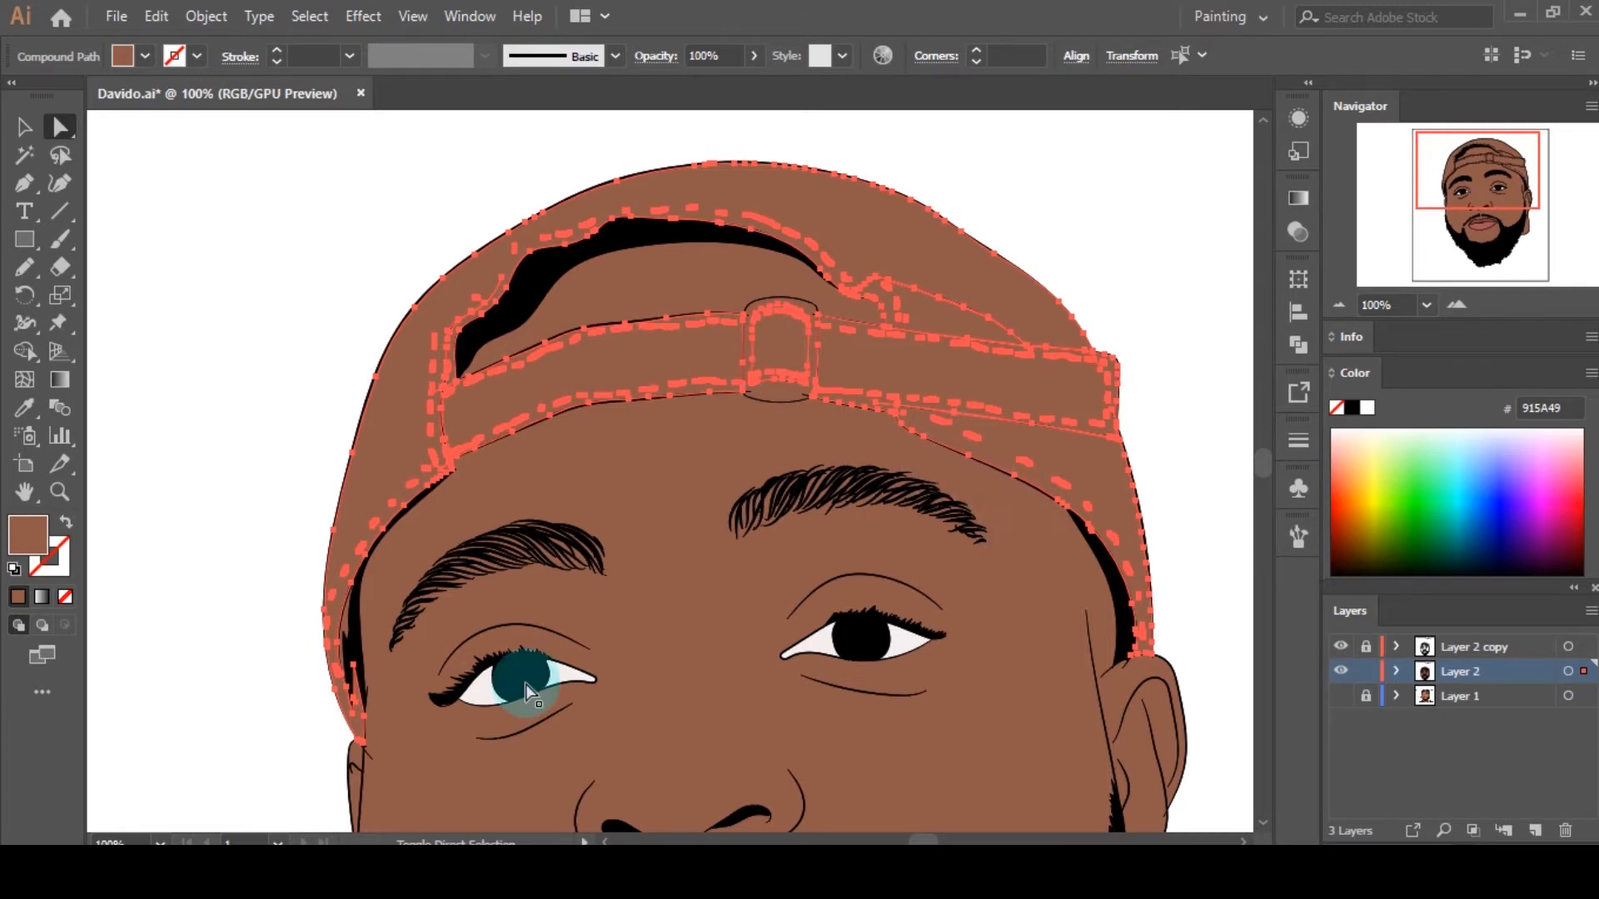
Step: Add the cap piece behind the ear to the selection and keep the face out of it
left_click(718, 571, "shift")
scroll(717, 571, "down", 5)
scroll(718, 571, "down", 1)
scroll(764, 566, "down", 3)
scroll(885, 566, "down", 2)
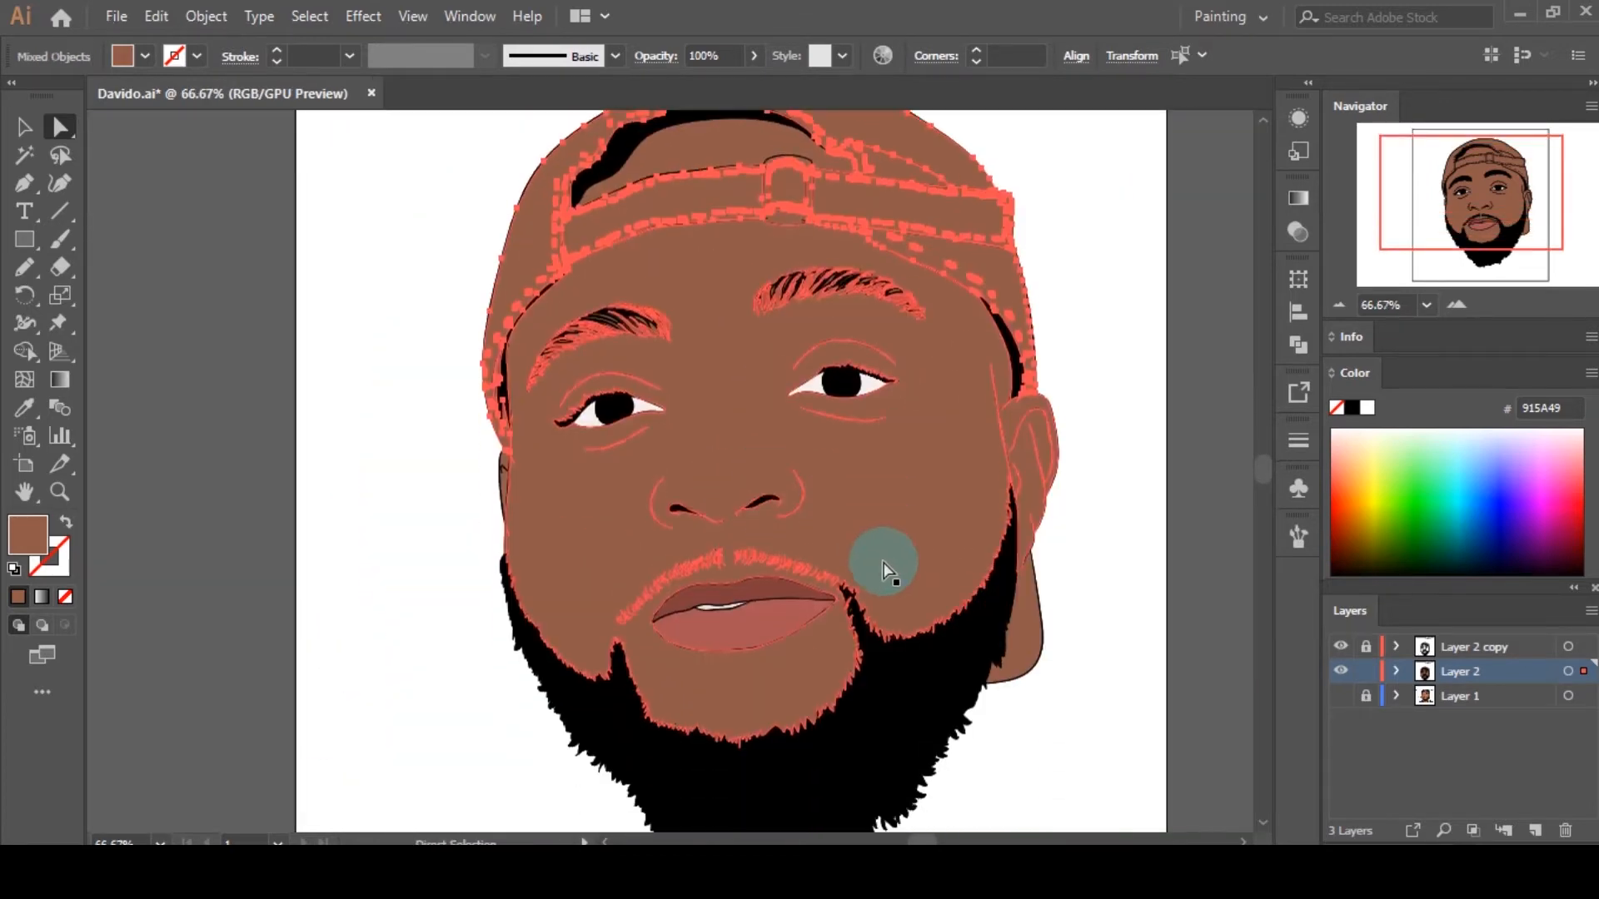
left_click(866, 582, "shift")
left_click(1031, 626, "shift")
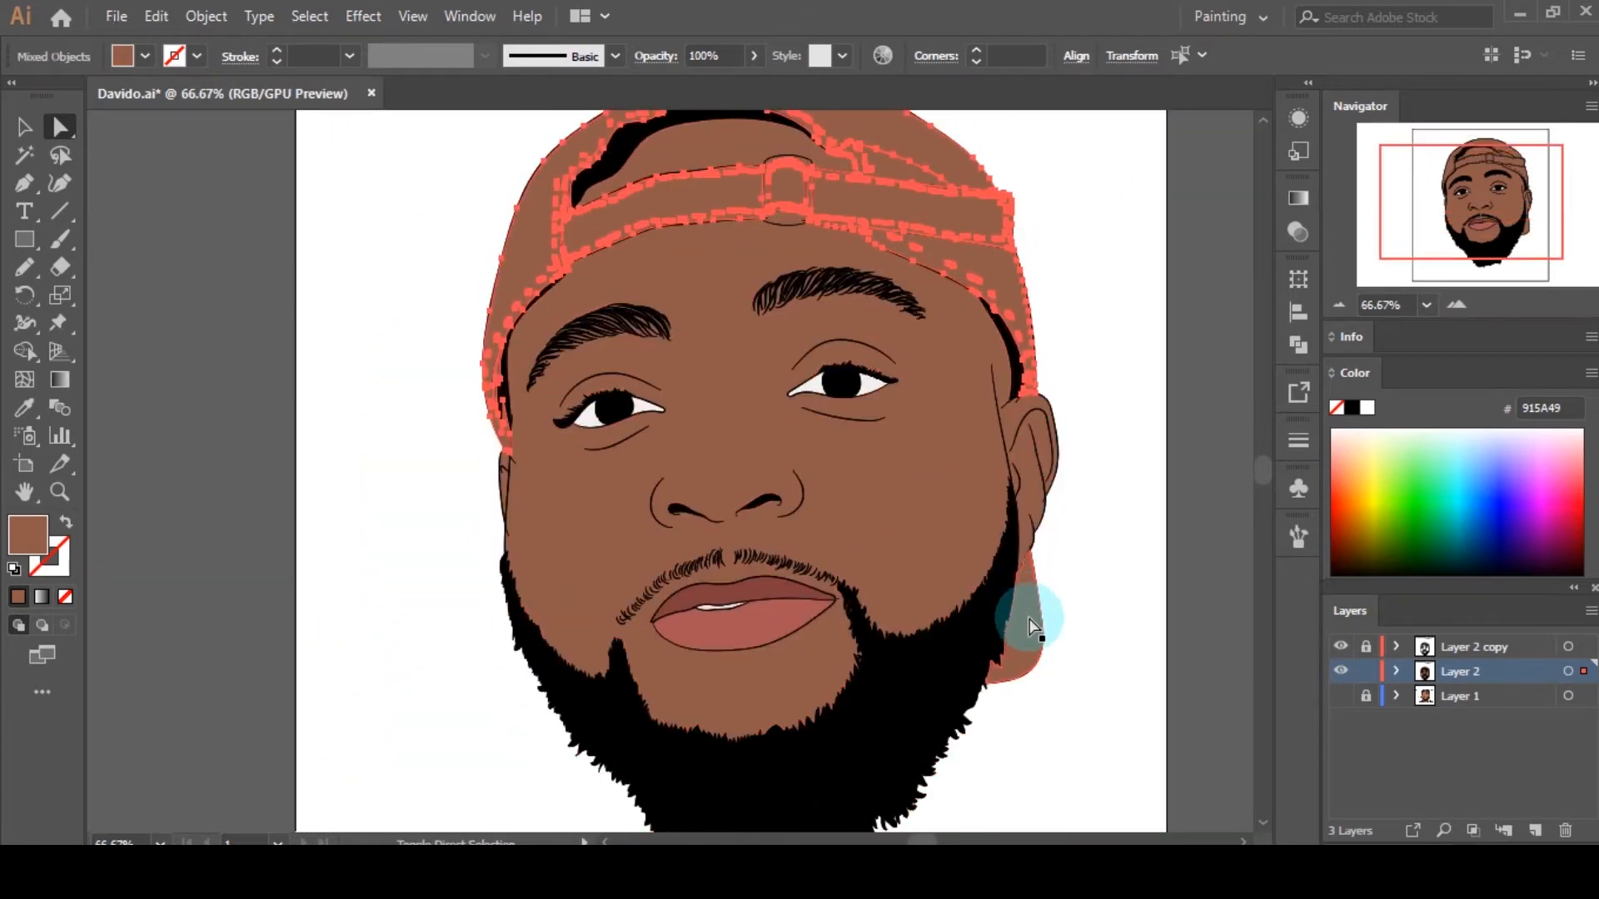
Step: Fill the selected cap pieces with green 5C7C3D
scroll(339, 521, "up", 3)
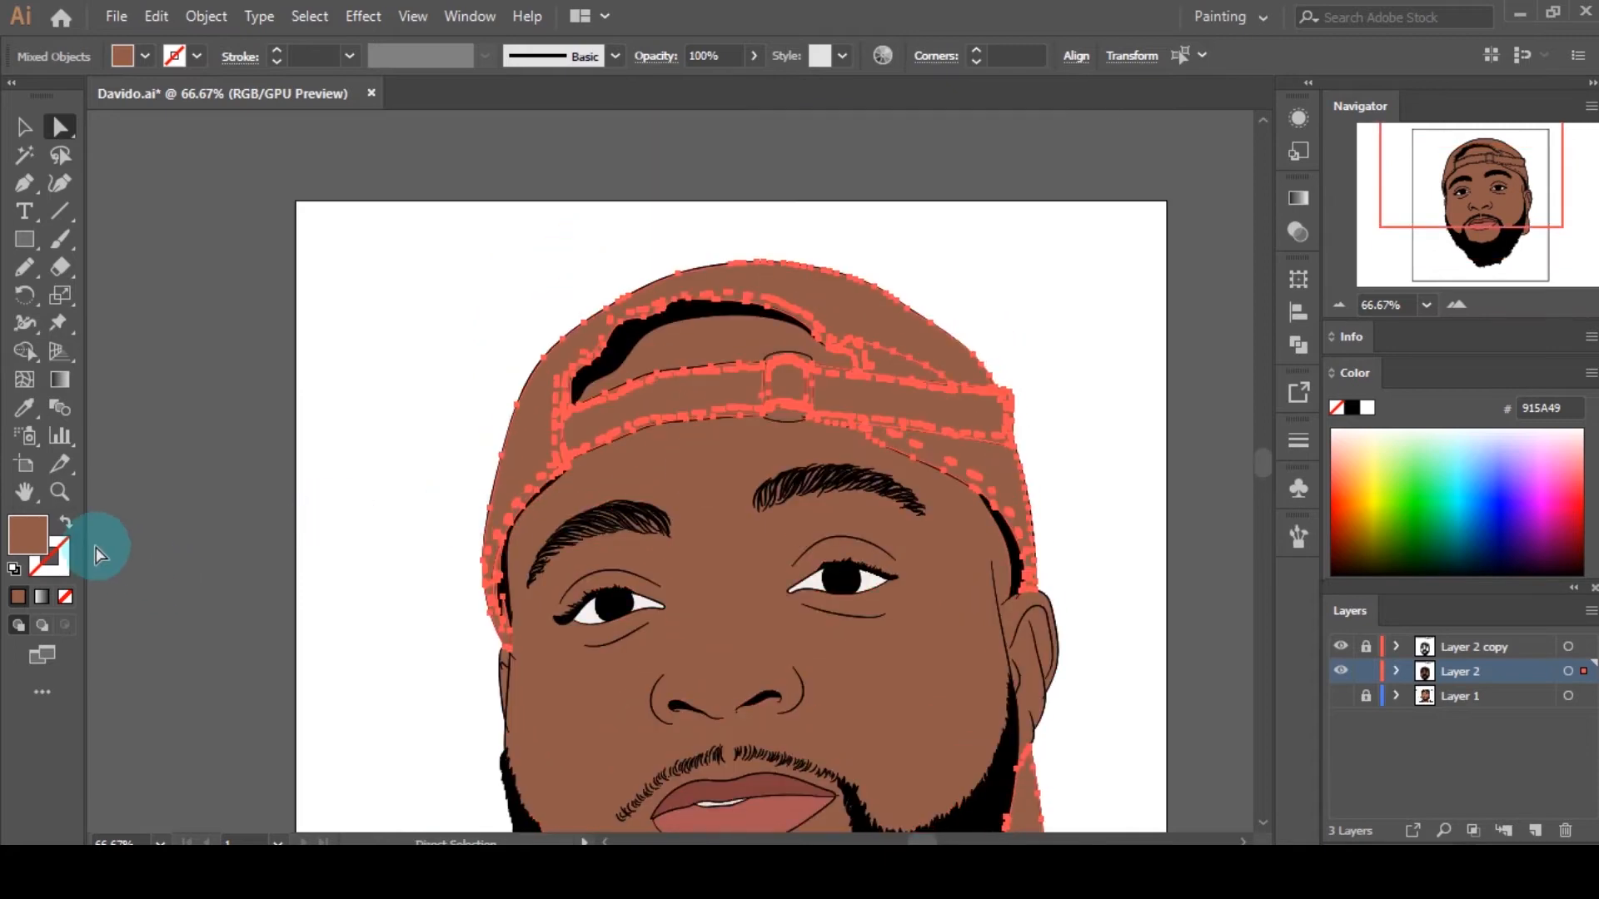
scroll(583, 487, "down", 2)
scroll(841, 466, "up", 1)
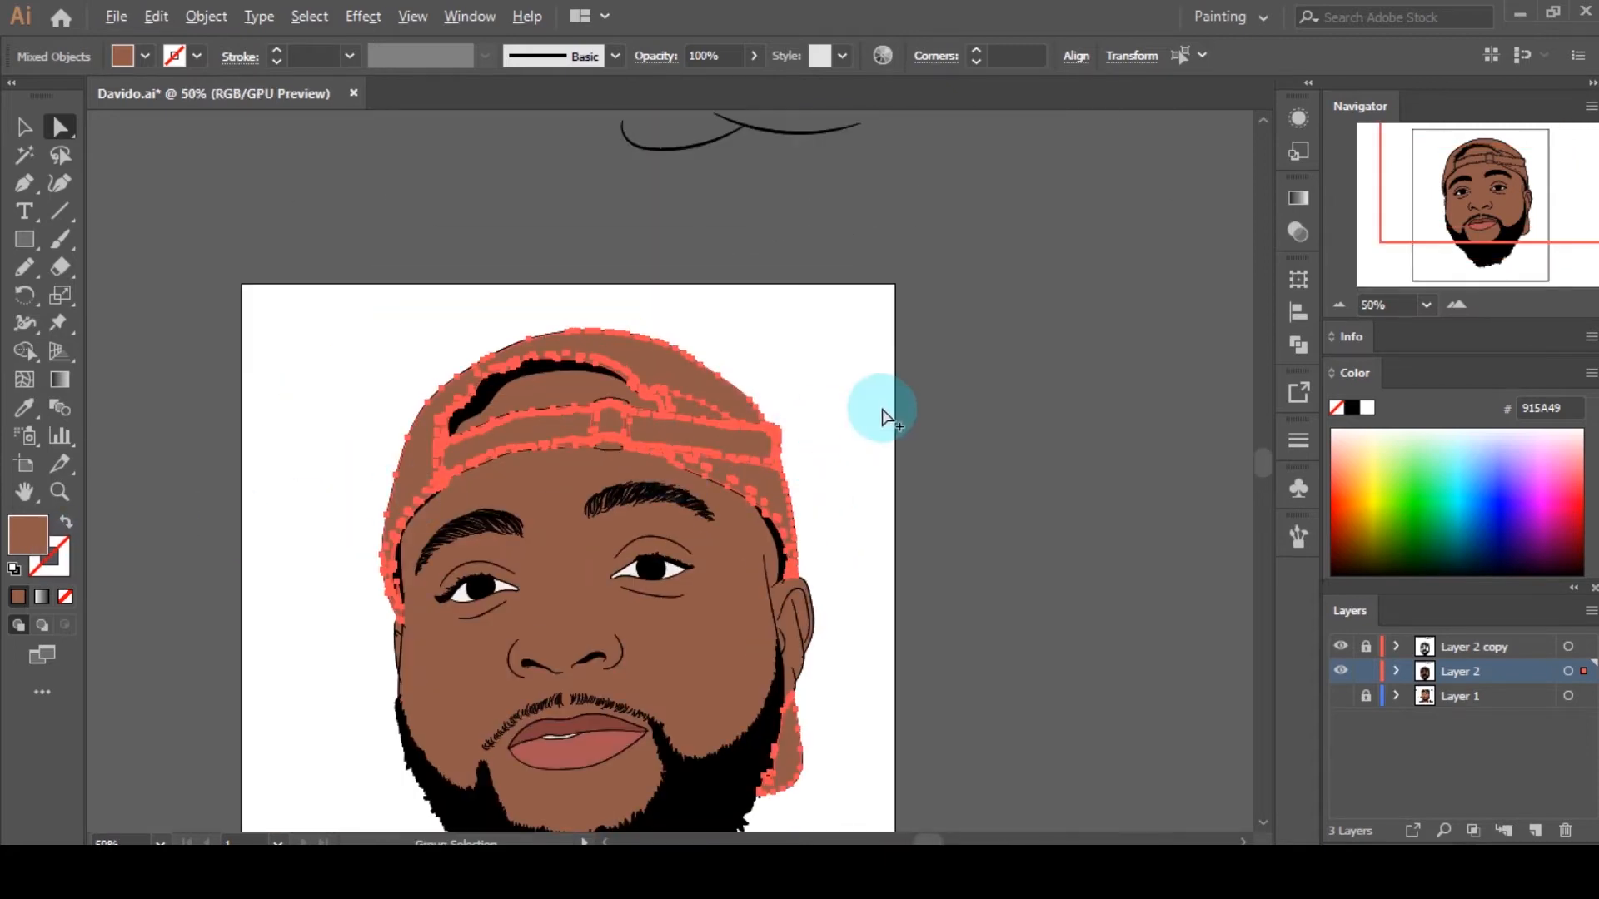
scroll(885, 417, "down", 2)
scroll(796, 427, "up", 7)
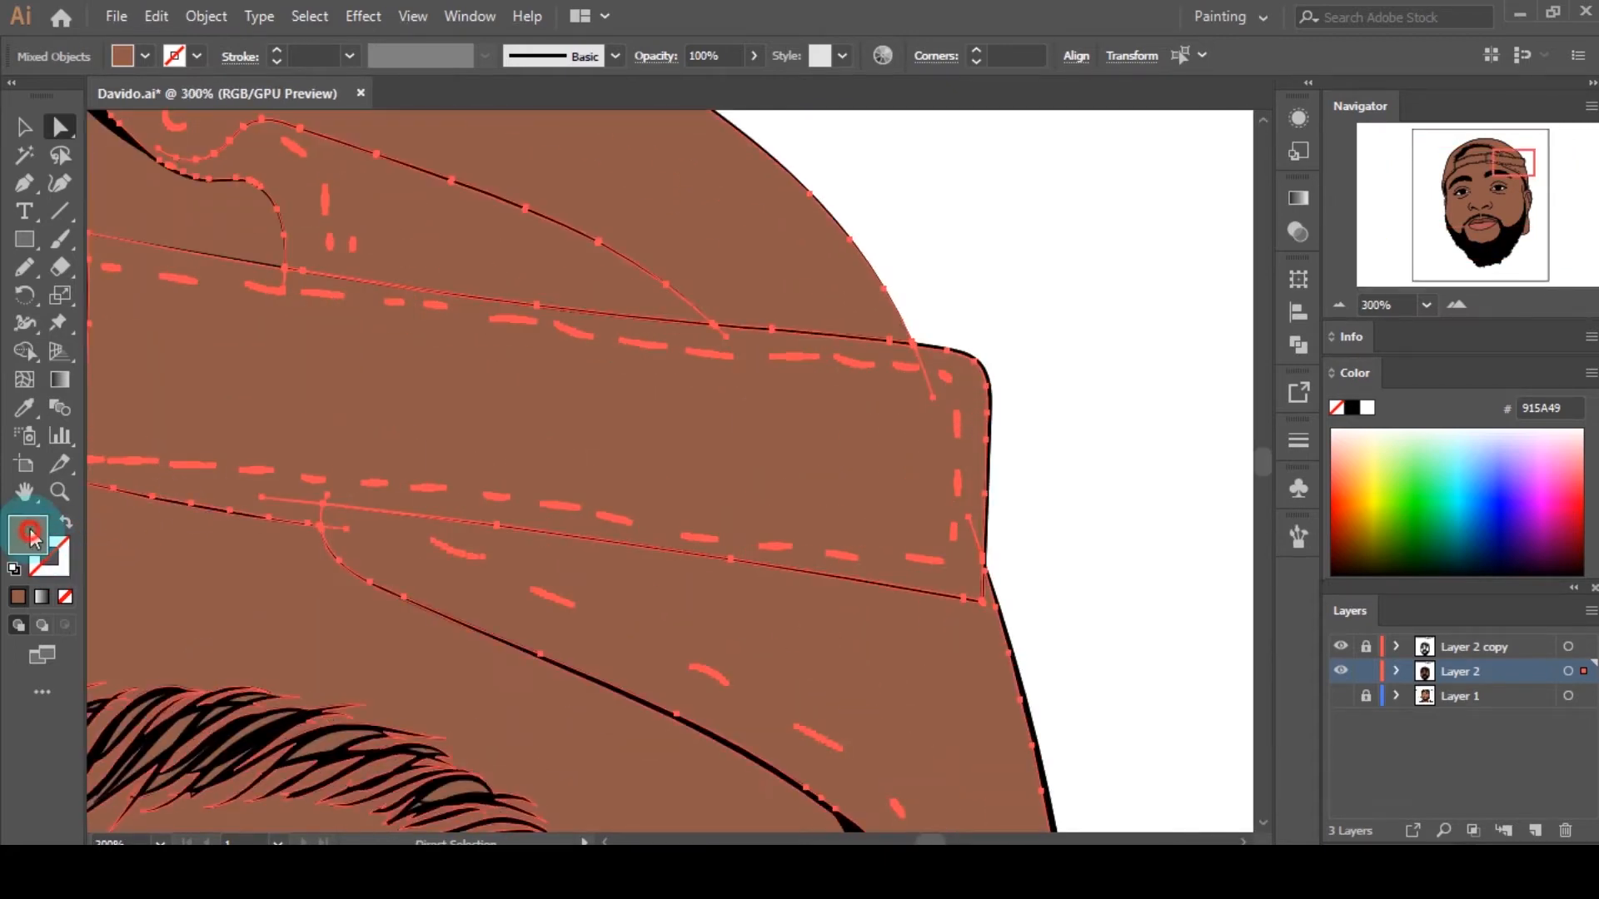
double_click(30, 533)
left_click_drag(1054, 336, 1067, 359)
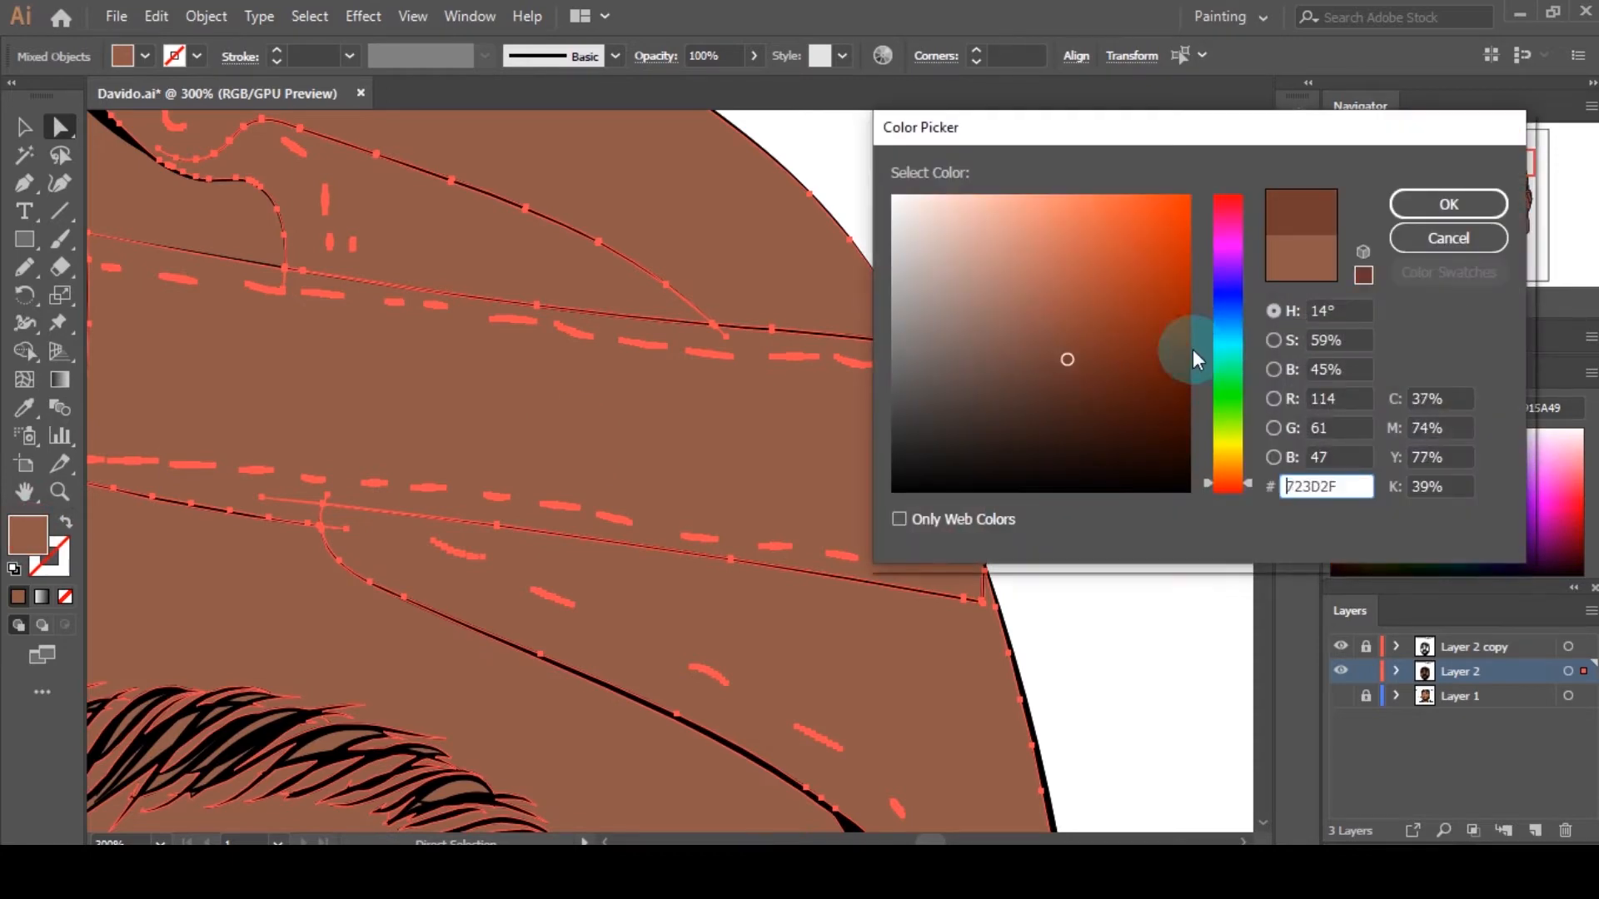
left_click_drag(1231, 292, 1252, 212)
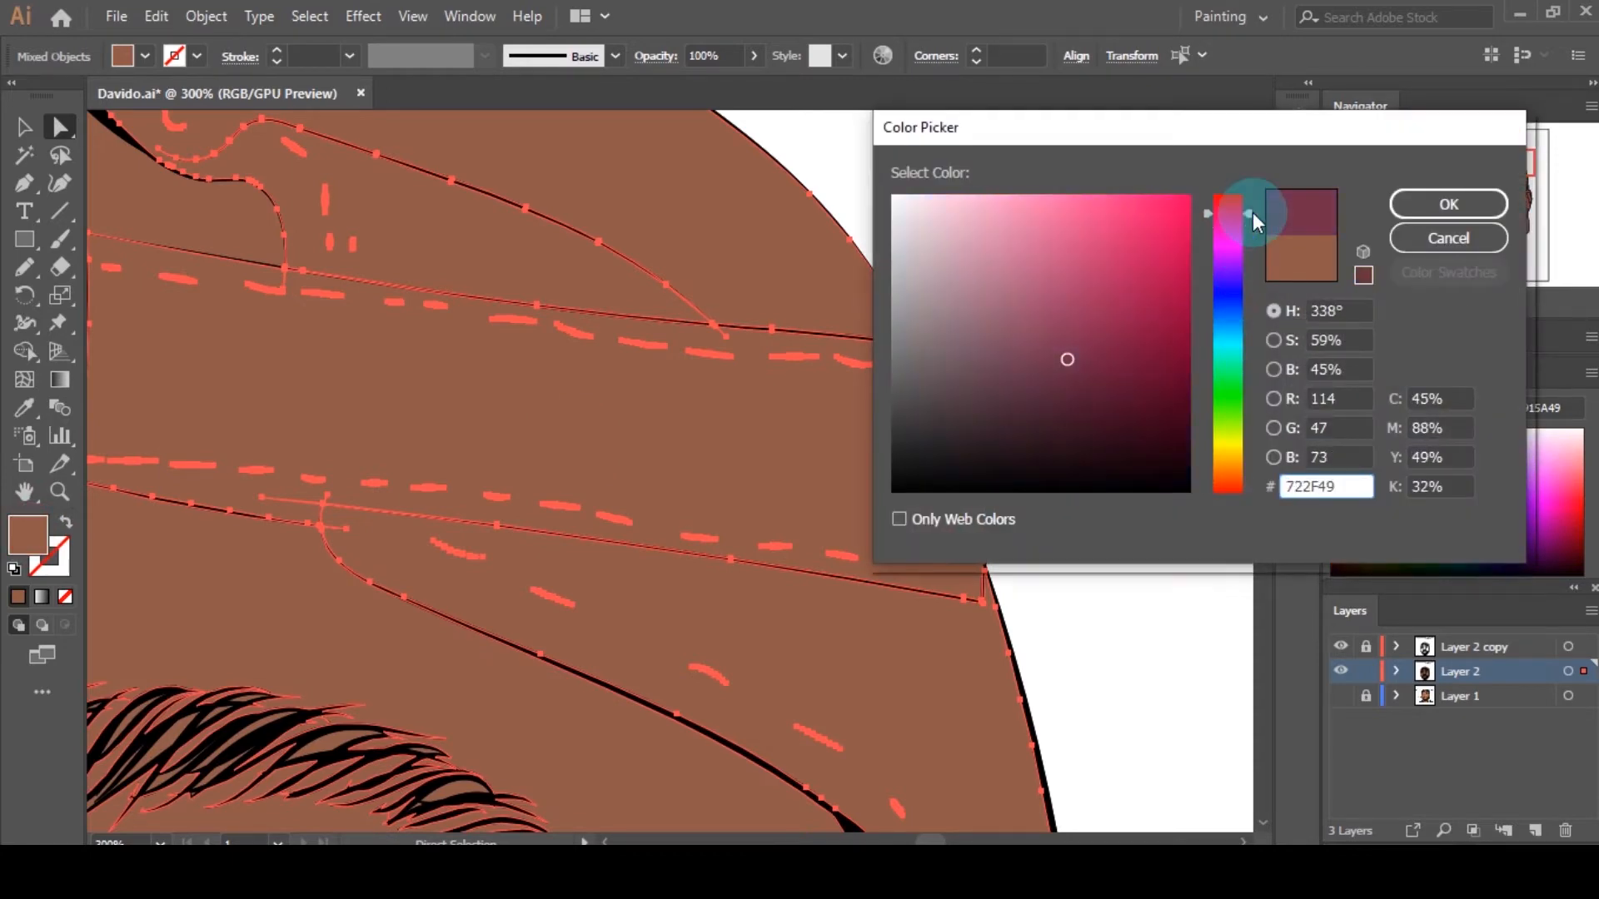
left_click(1073, 370)
left_click_drag(1236, 443, 1251, 418)
left_click(1069, 376)
left_click_drag(1069, 376, 1074, 348)
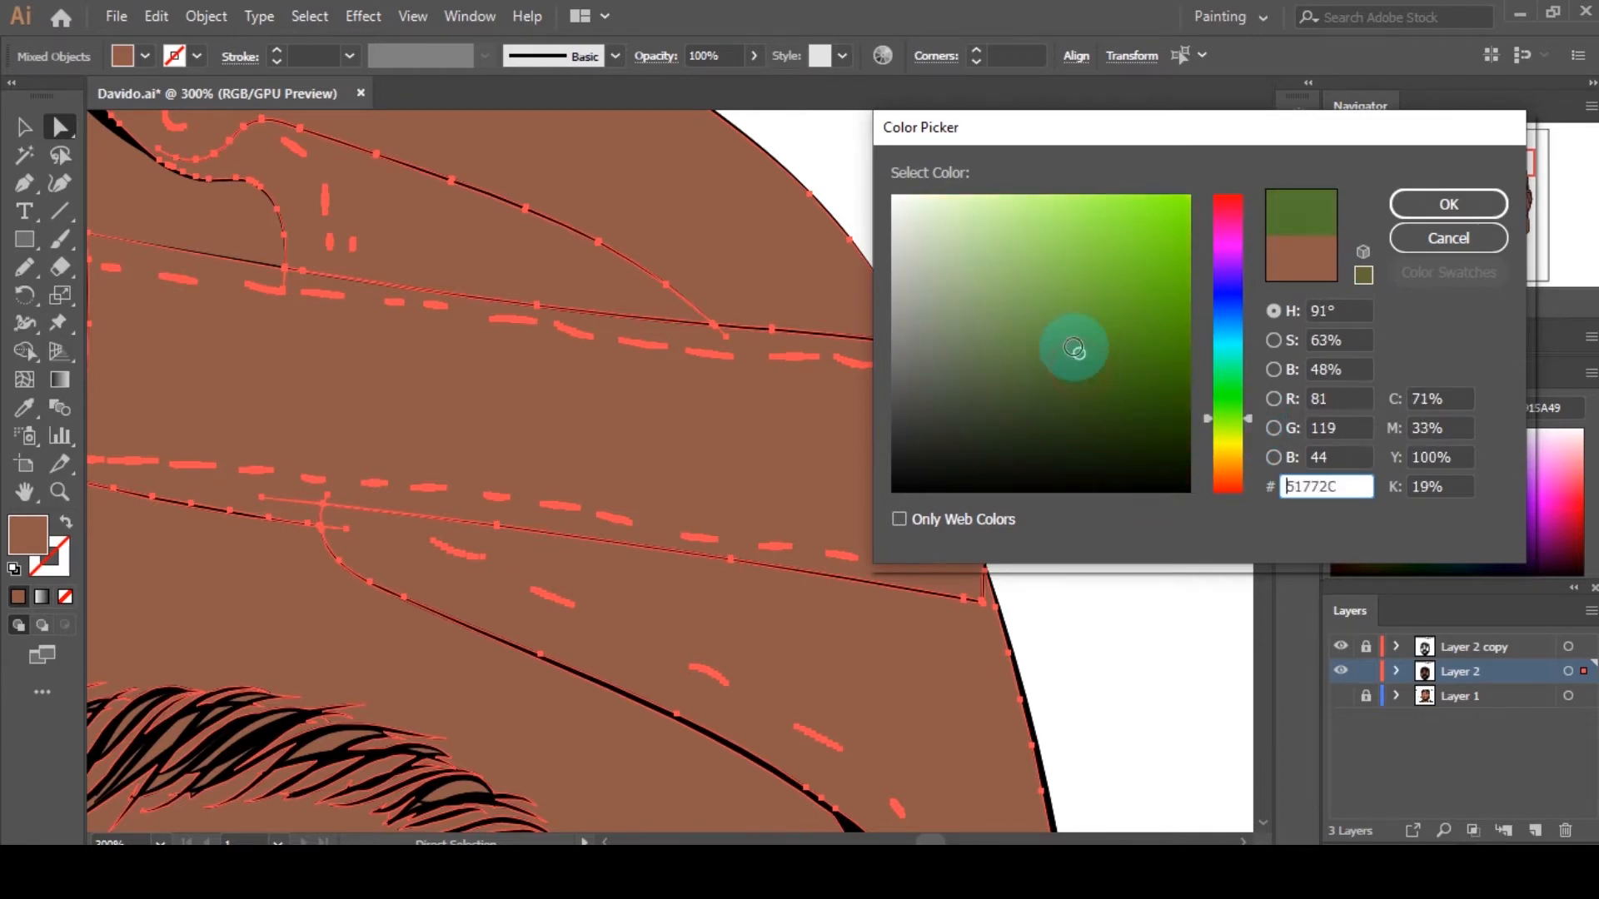
left_click(1403, 202)
scroll(834, 430, "down", 6)
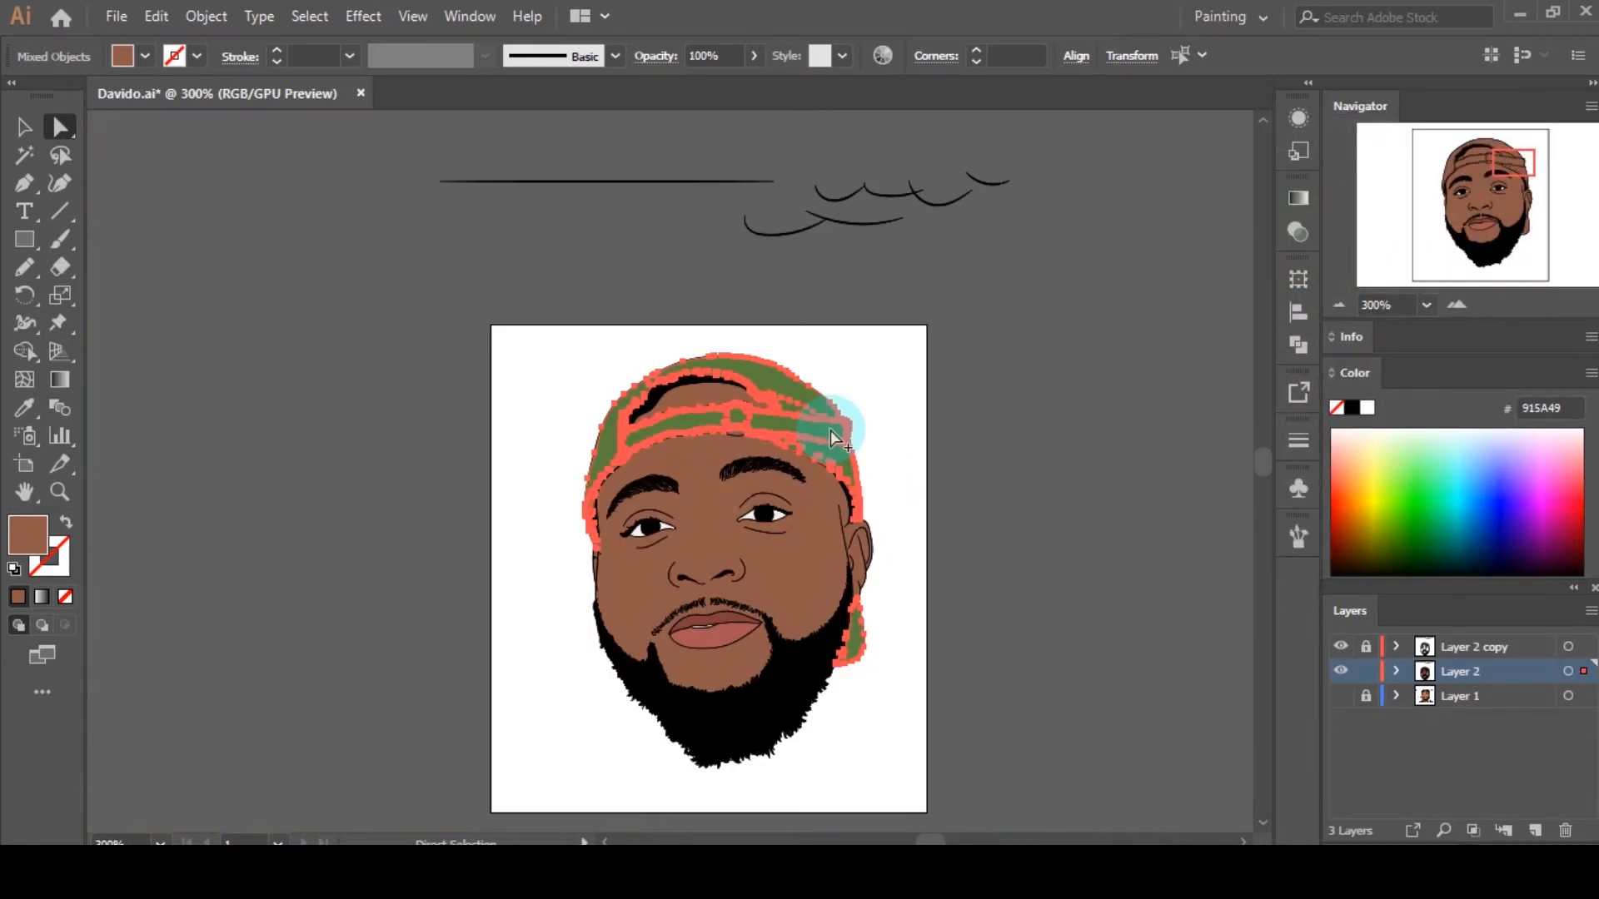
Step: Change the cap's fill to the duller green 566B40 and deselect it to check the whole portrait
scroll(831, 426, "down", 1)
scroll(832, 426, "up", 6)
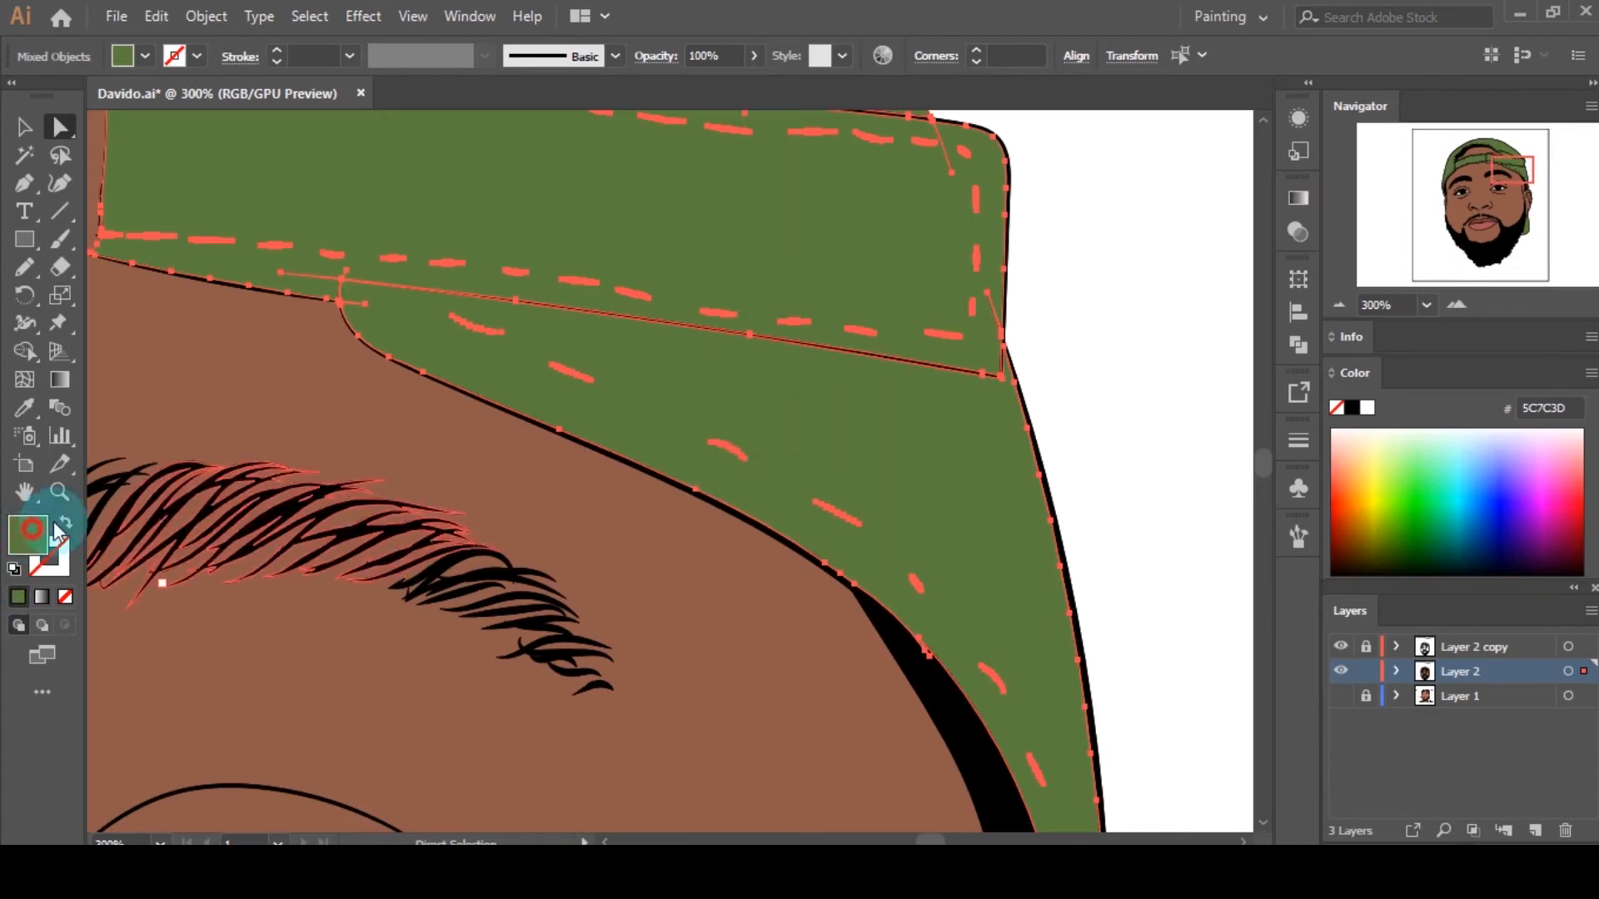
double_click(48, 530)
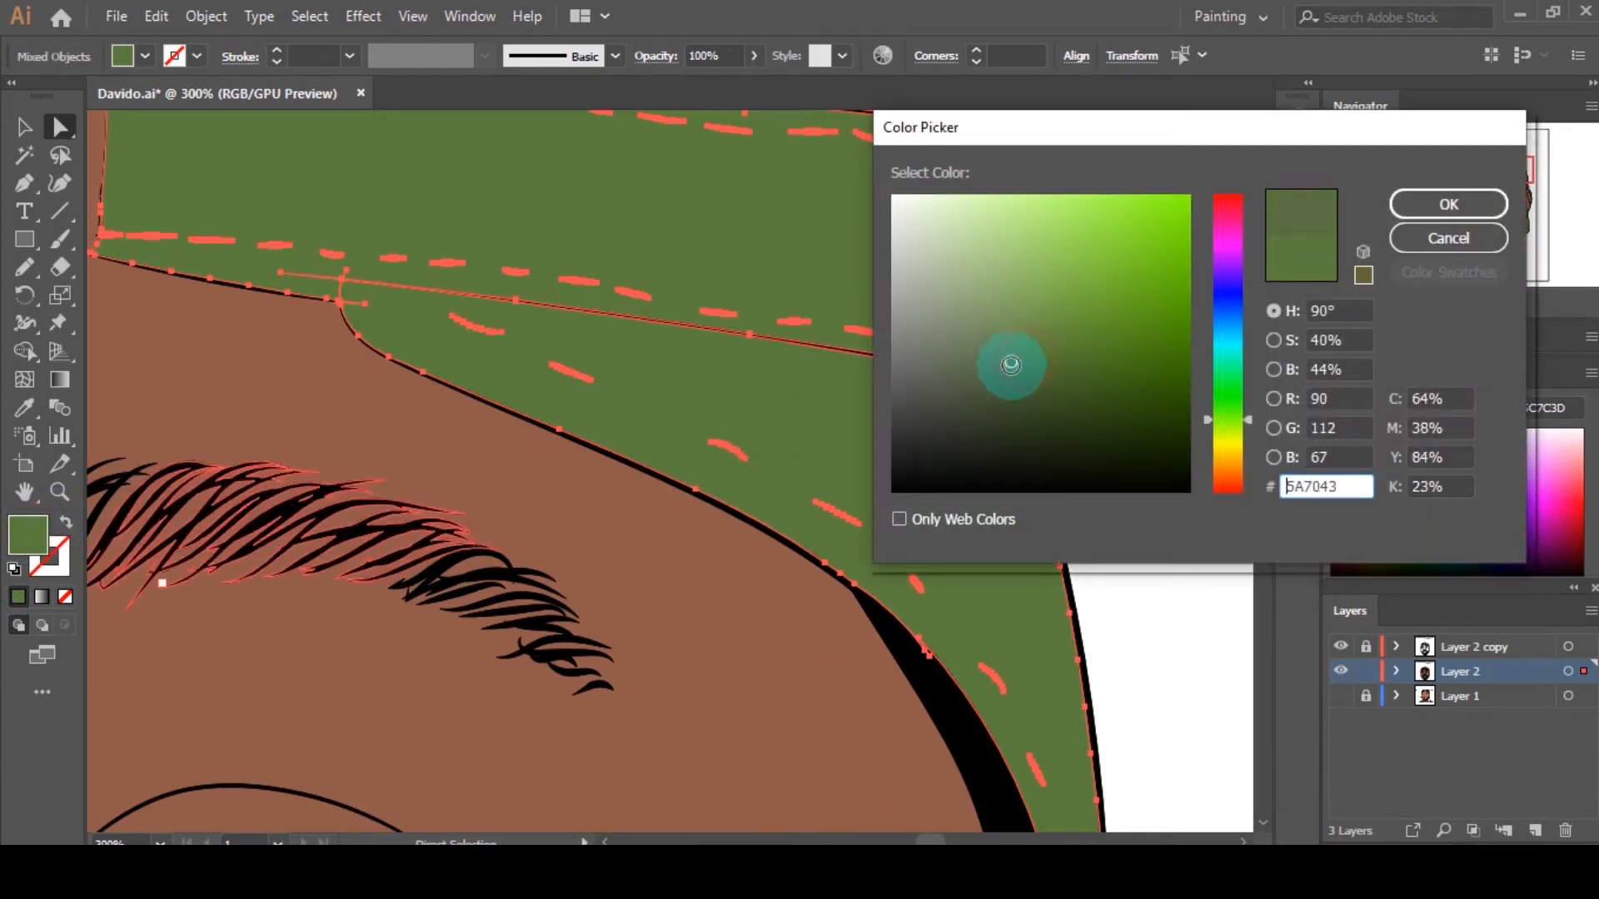
left_click(1404, 206)
scroll(939, 391, "down", 4)
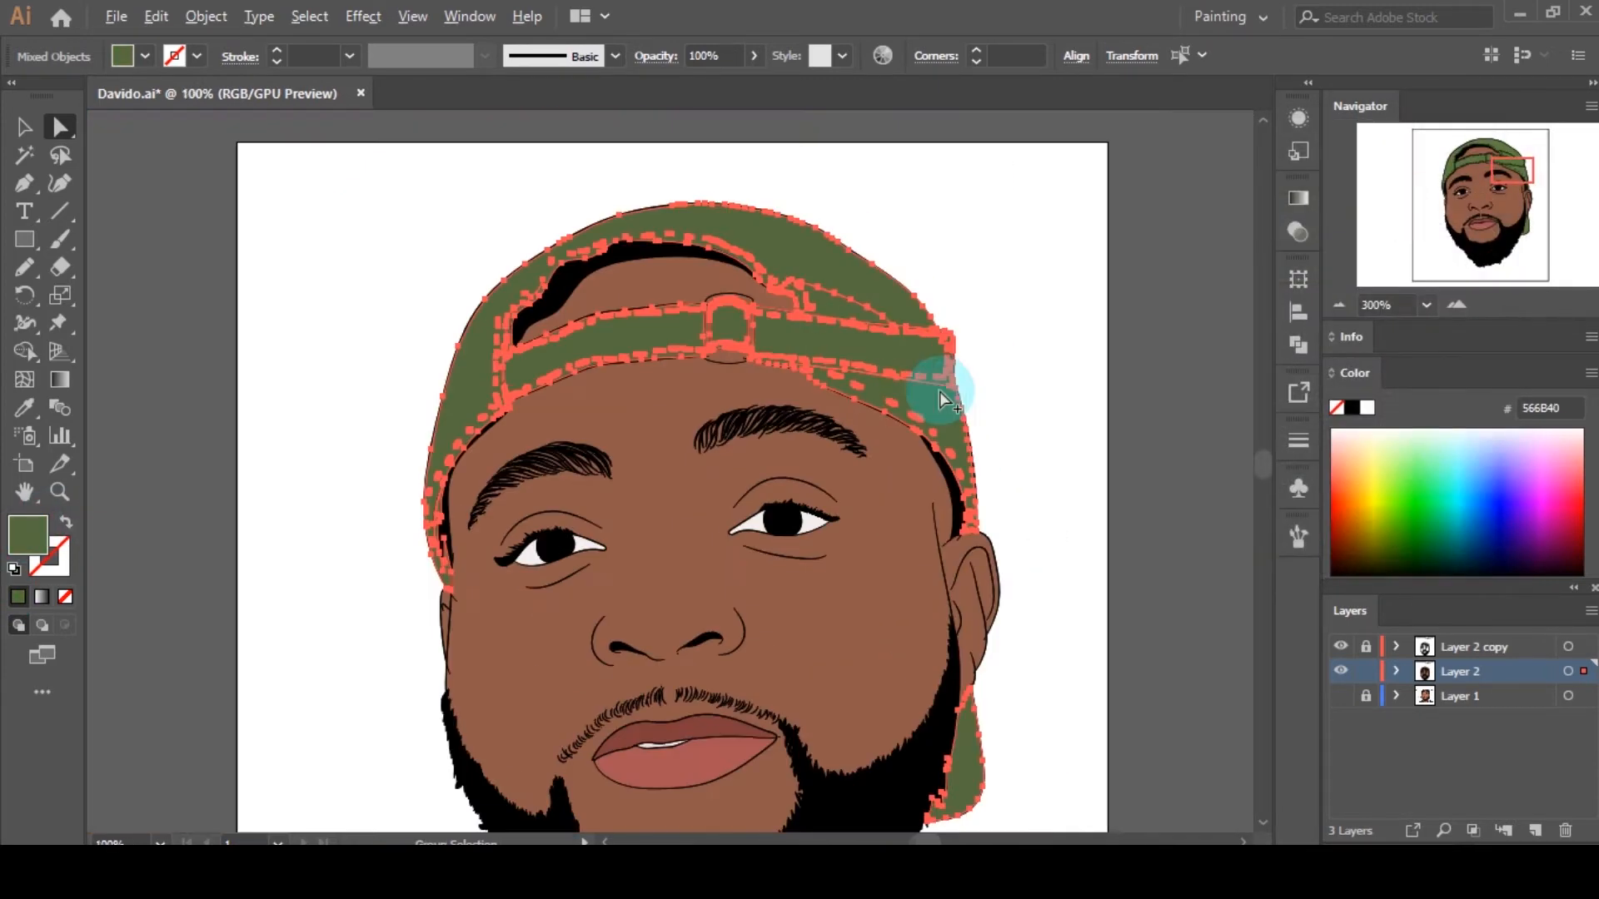
left_click(1024, 386)
scroll(939, 433, "down", 1)
scroll(939, 433, "down", 2)
scroll(1041, 461, "up", 2)
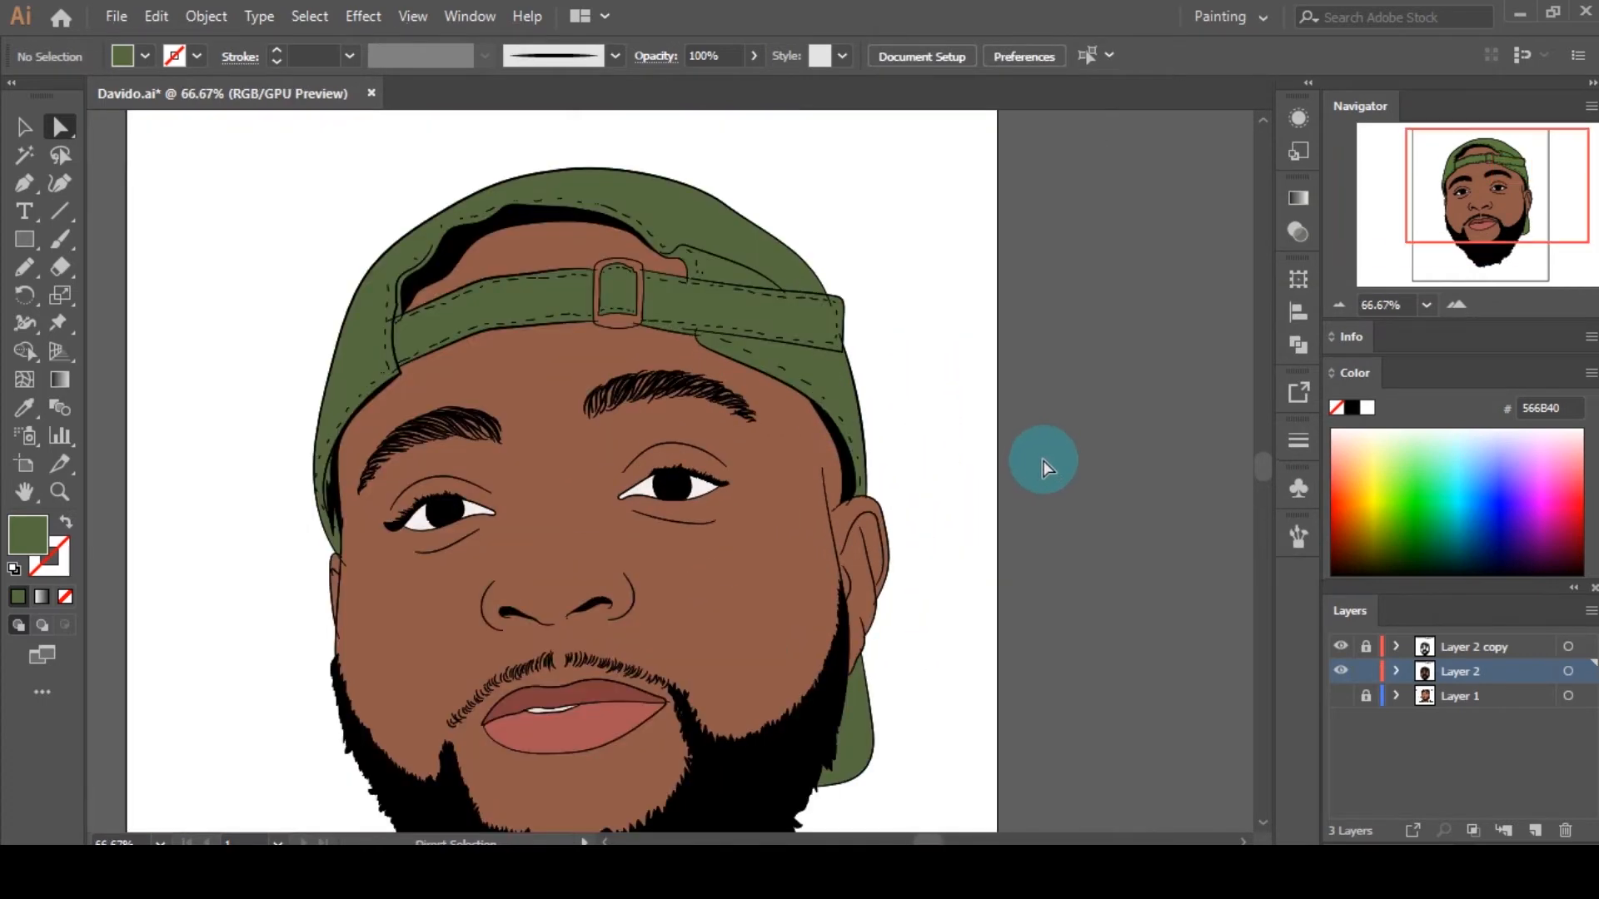
Step: Reselect the cap pieces, fill them with the lighter olive green 678248 and deselect them
scroll(1032, 446, "down", 1)
scroll(1024, 433, "down", 1)
left_click(907, 359)
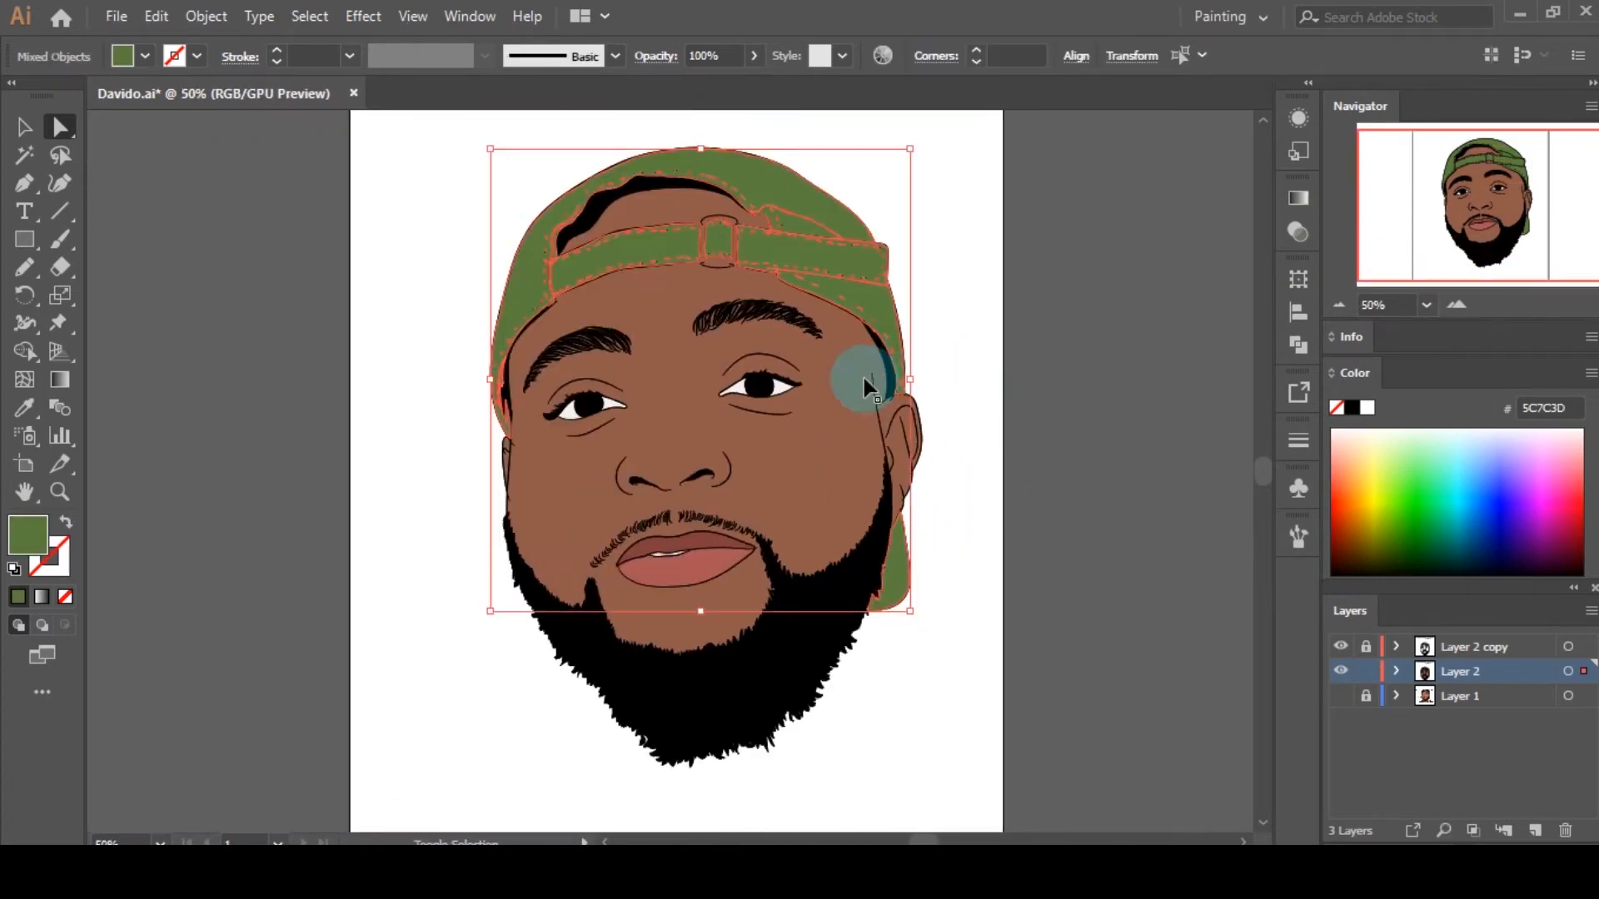
double_click(23, 543)
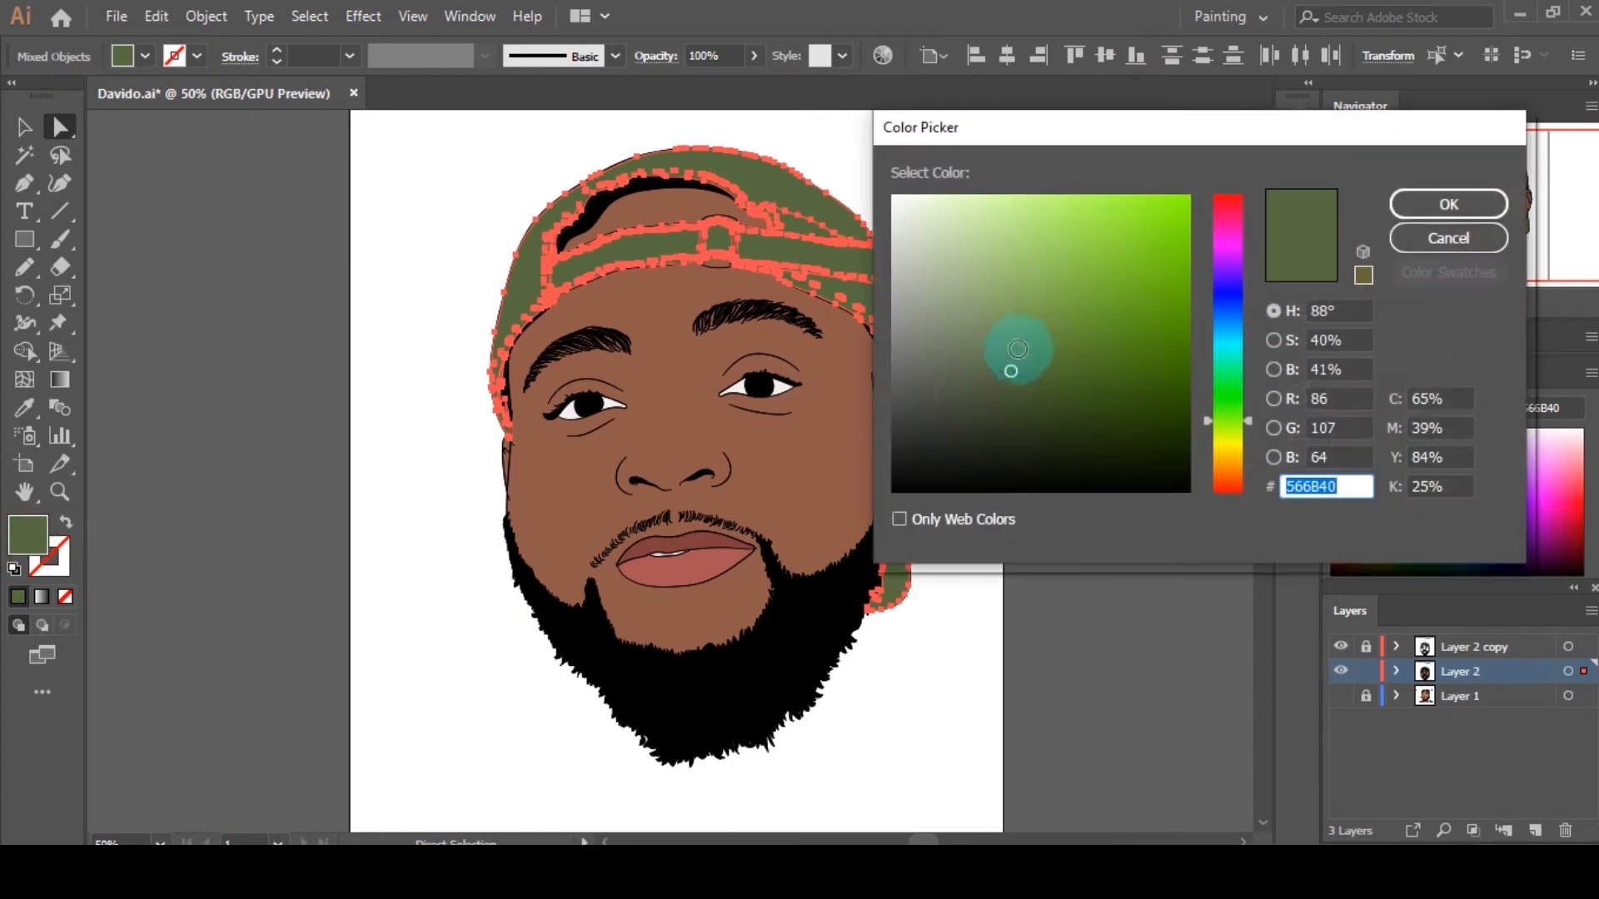
left_click(1428, 204)
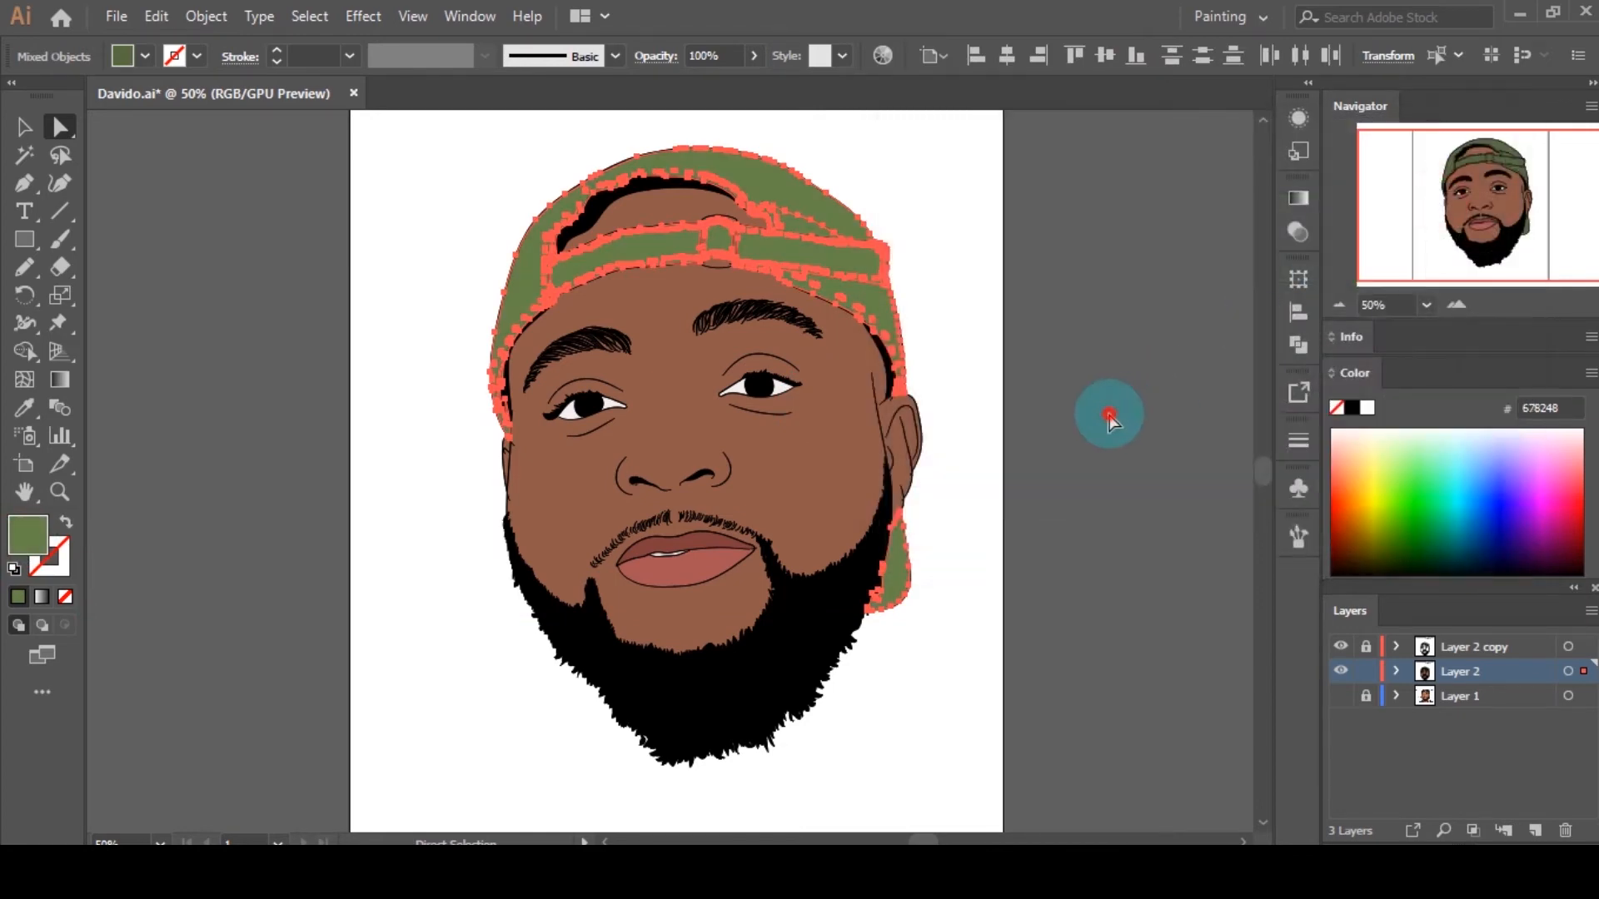
left_click(1108, 415)
Step: Select the frame of the buckle on the cap strap and fill it with light grey D3D1D1
scroll(1071, 447, "down", 3)
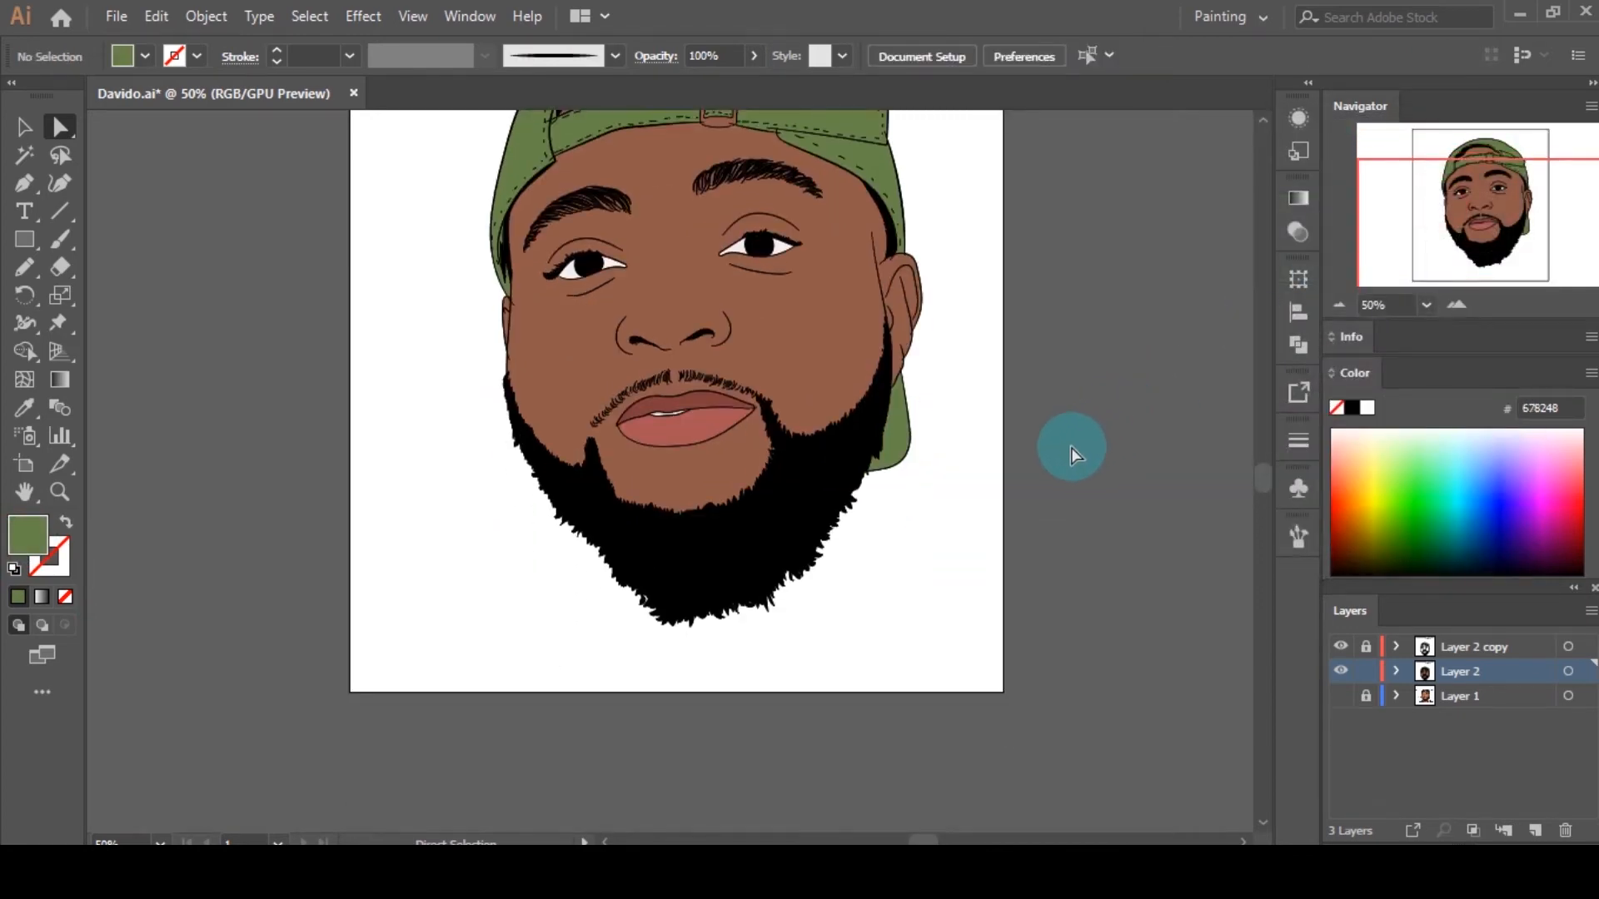
scroll(1071, 447, "up", 1)
scroll(841, 328, "up", 10)
scroll(842, 328, "down", 3)
left_click(684, 502)
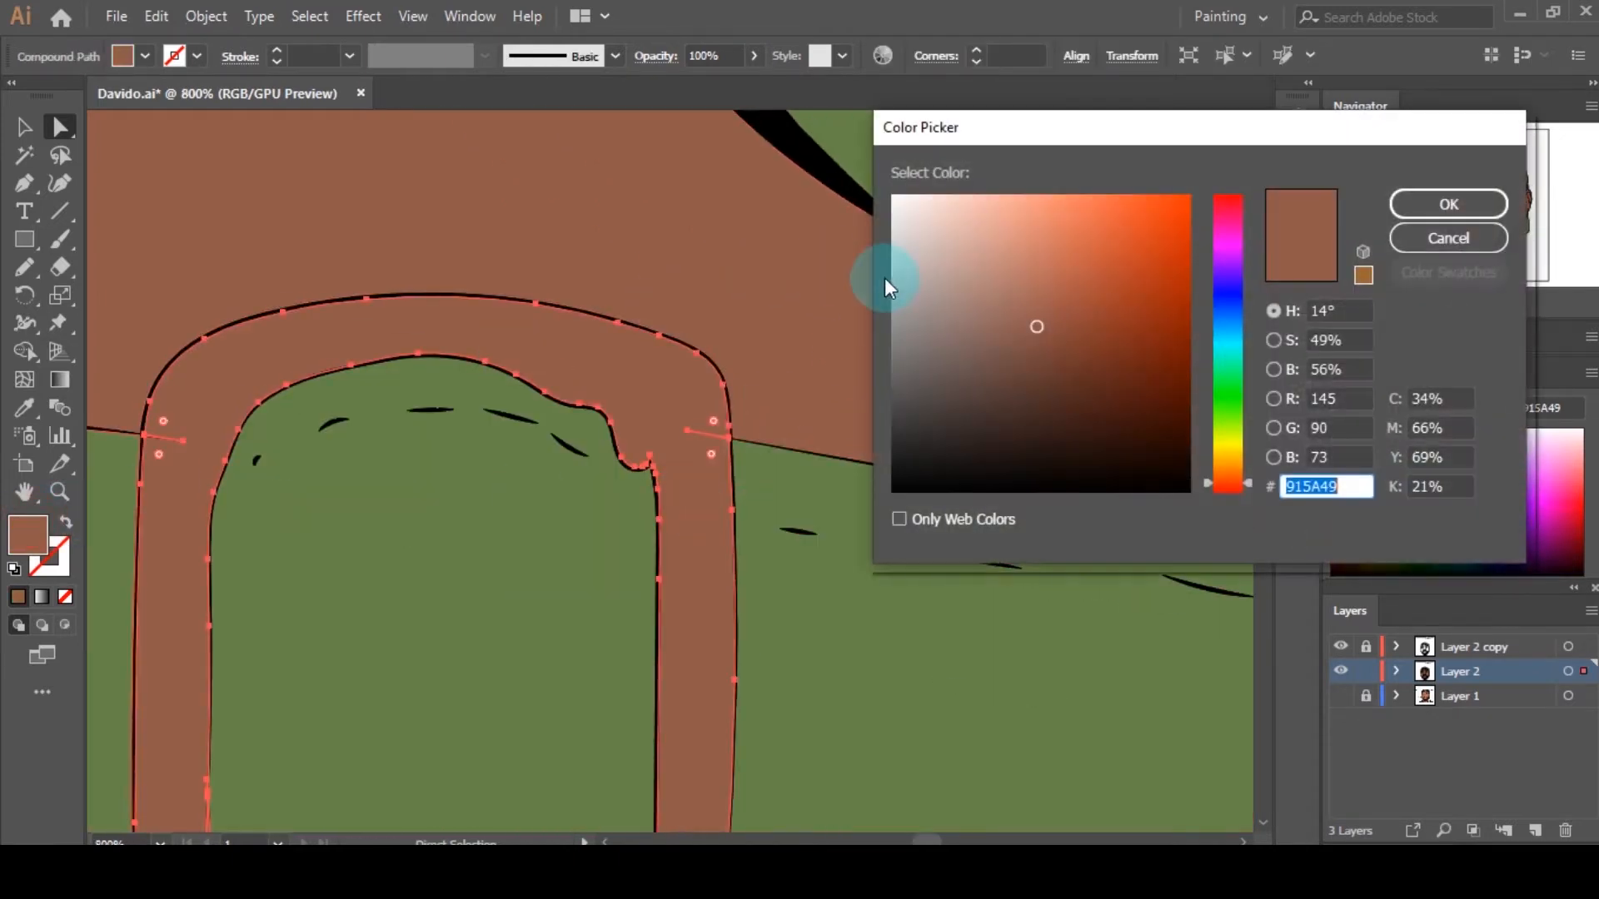
left_click(897, 249)
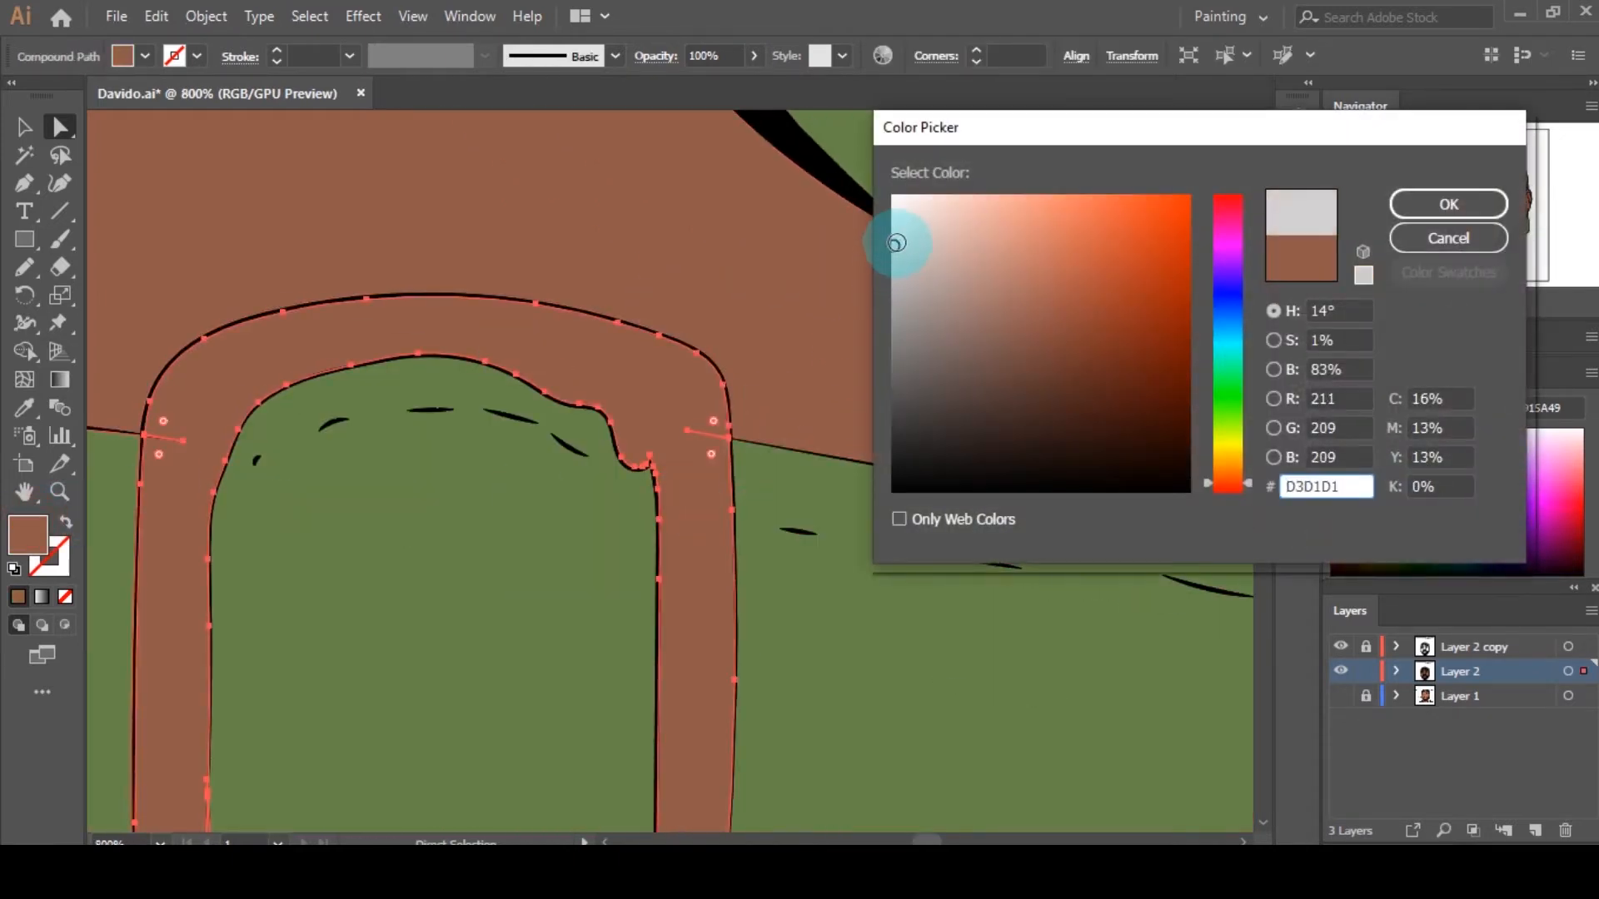
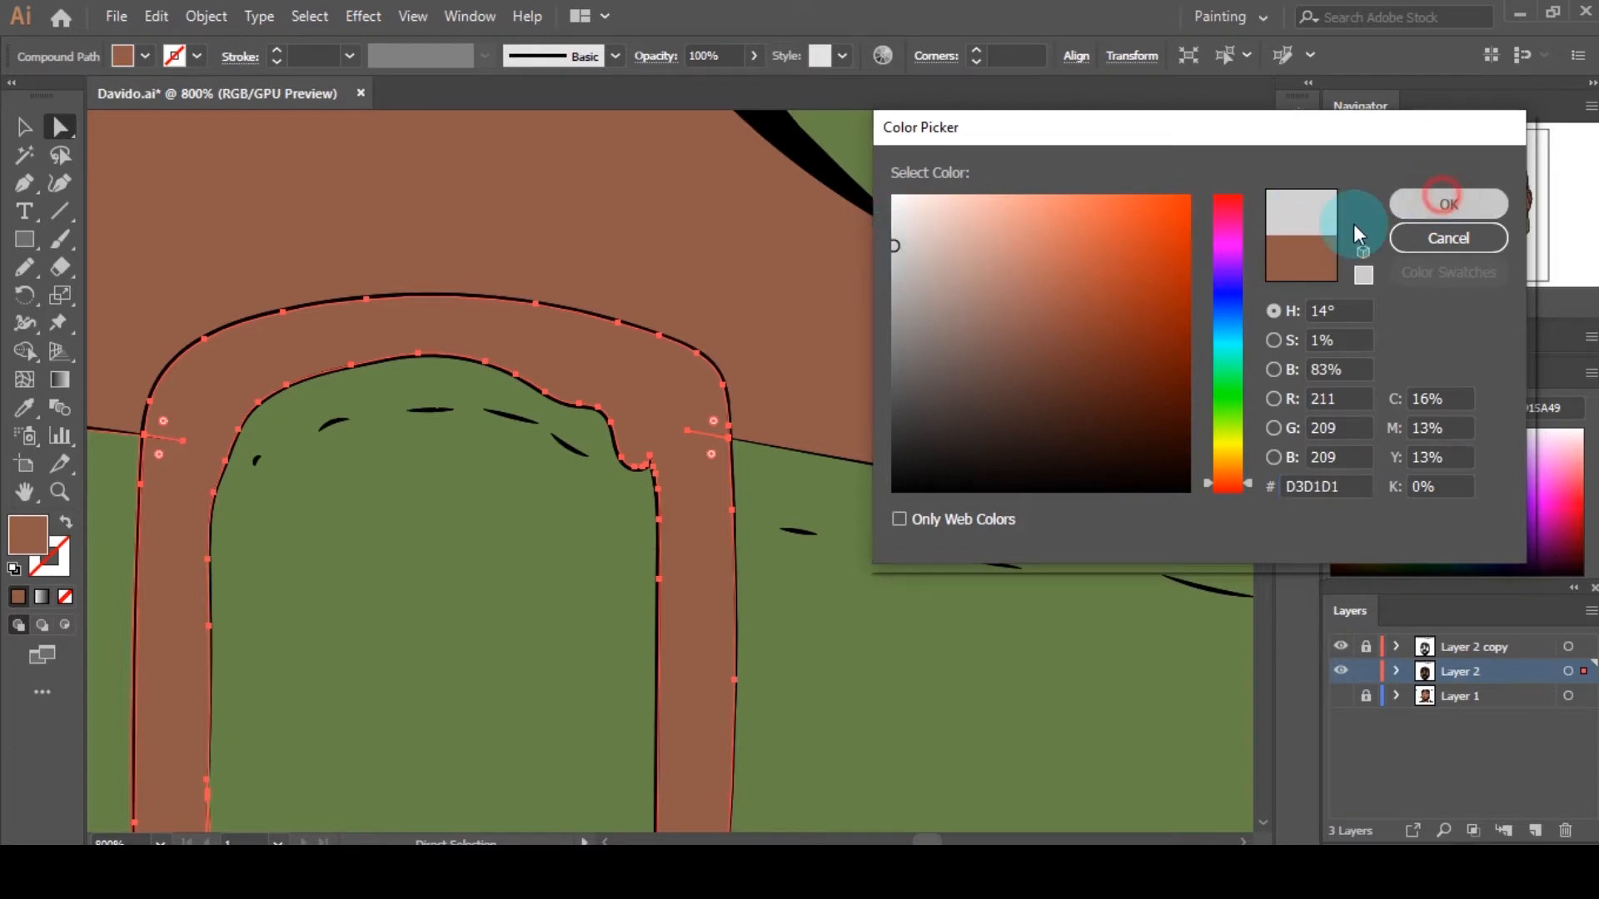
left_click(1445, 205)
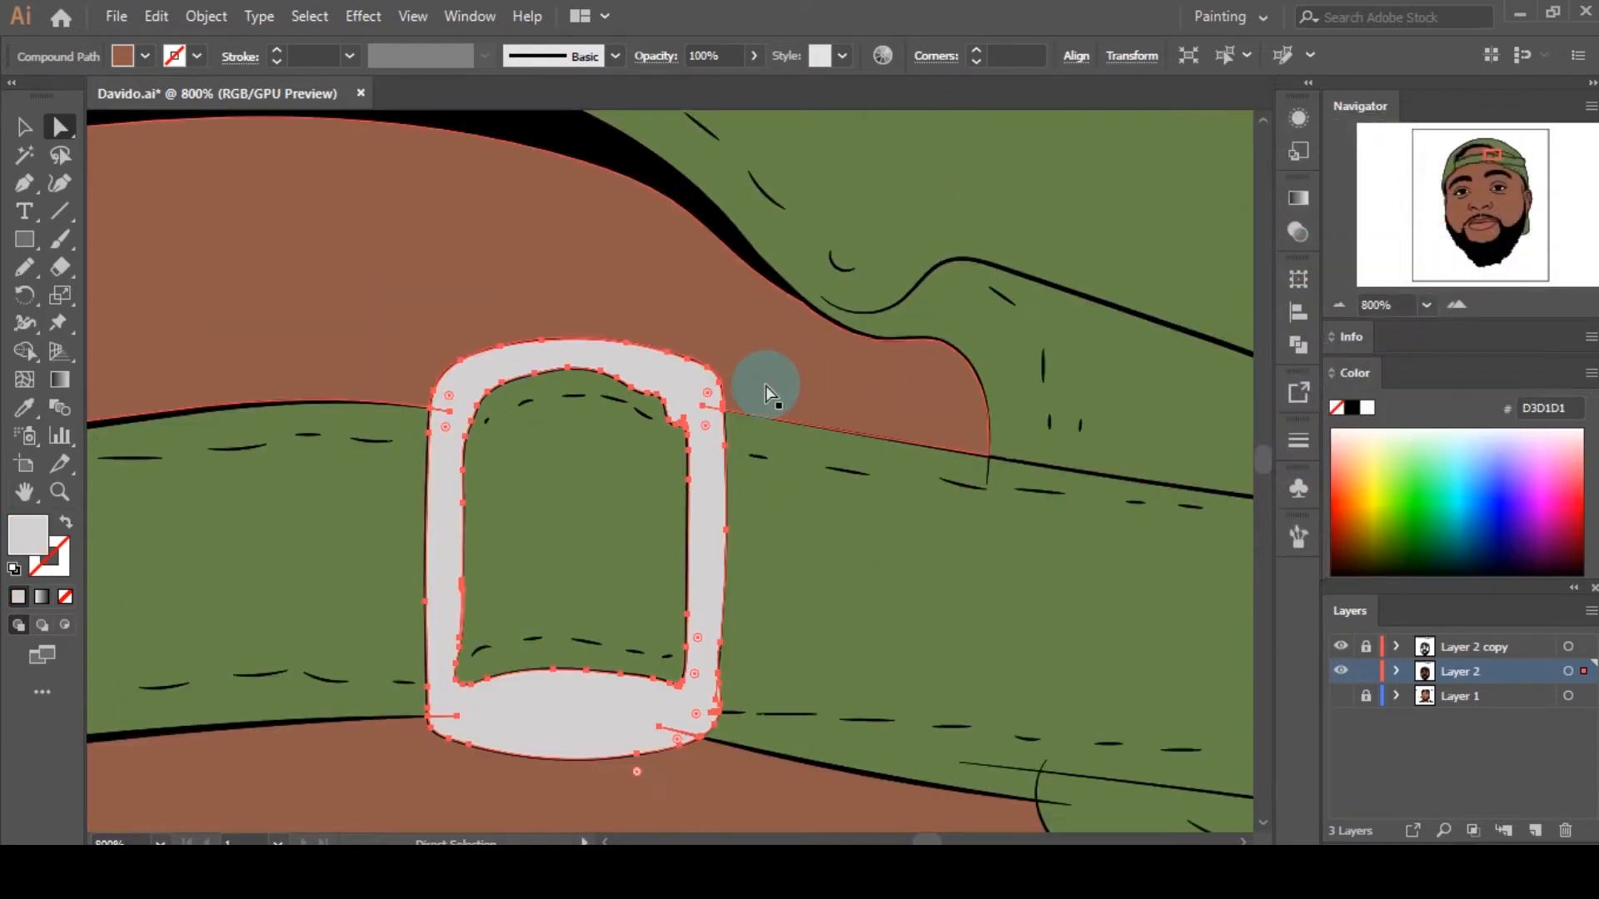
Step: Deselect the buckle frame and check the colours of the whole portrait
scroll(766, 392, "down", 7, "alt")
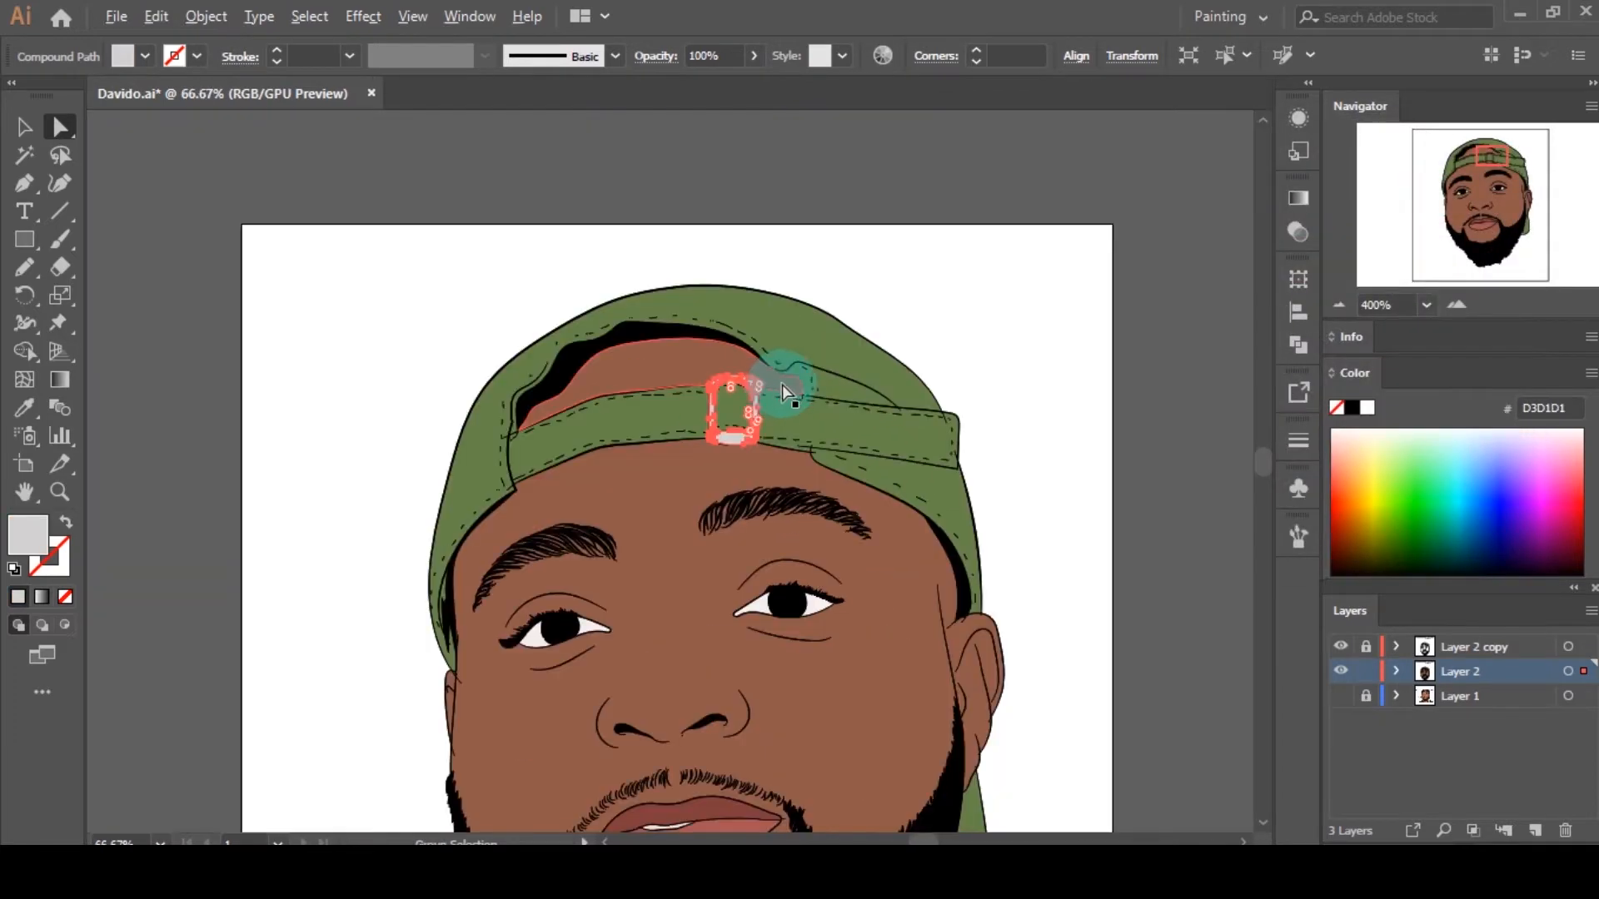
left_click(1044, 432)
scroll(903, 435, "down", 2)
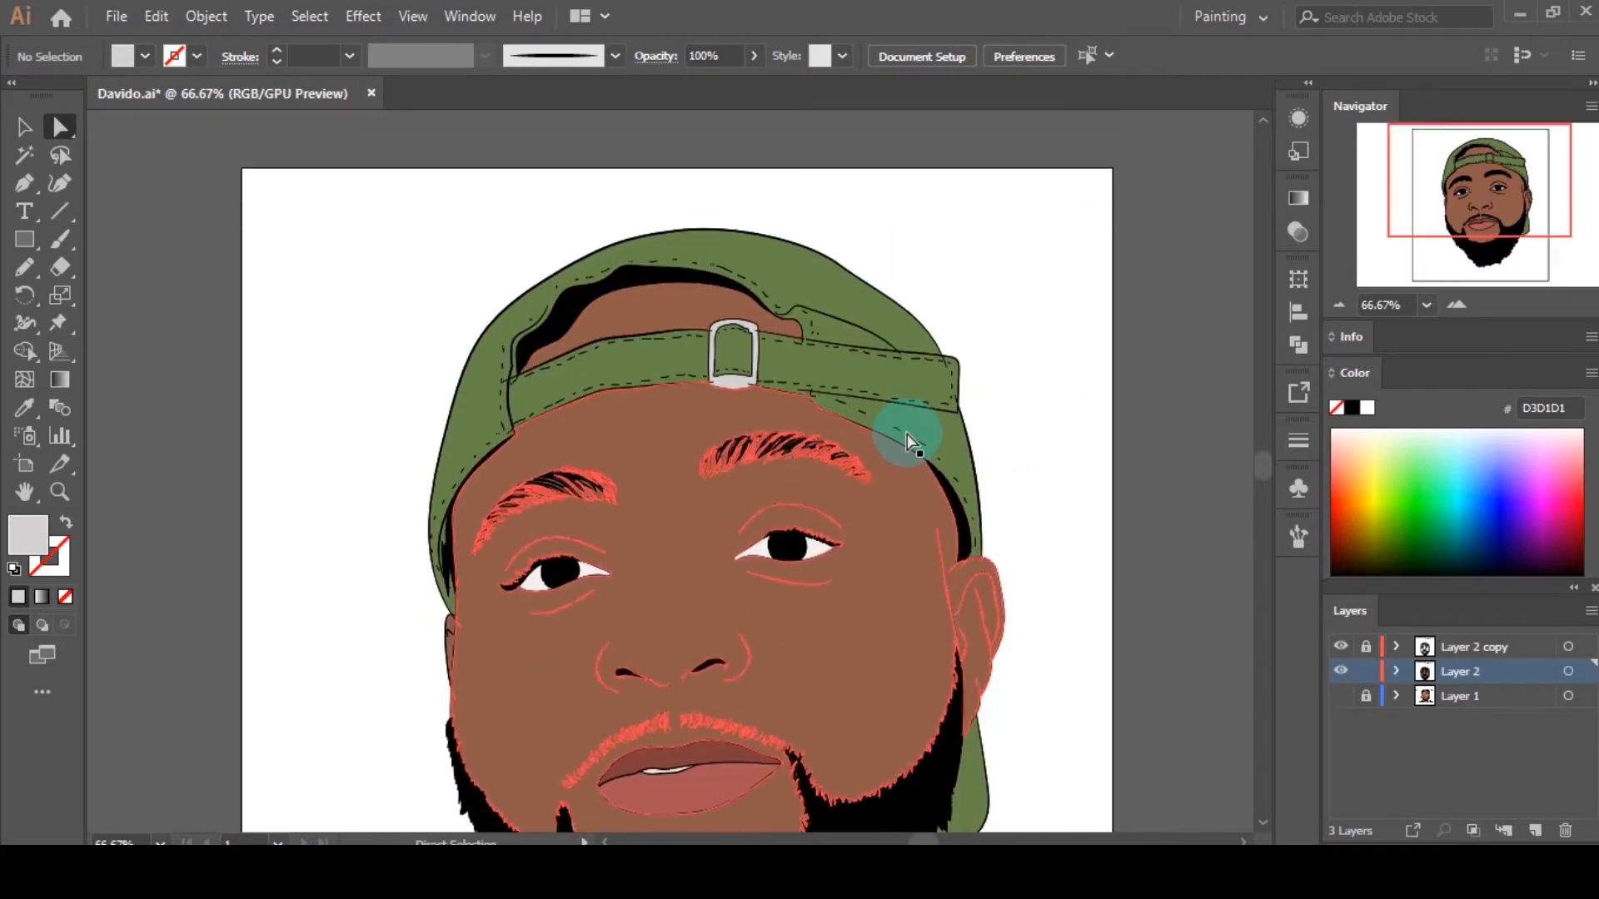
scroll(824, 380, "down", 2, "alt")
scroll(917, 373, "up", 2, "alt")
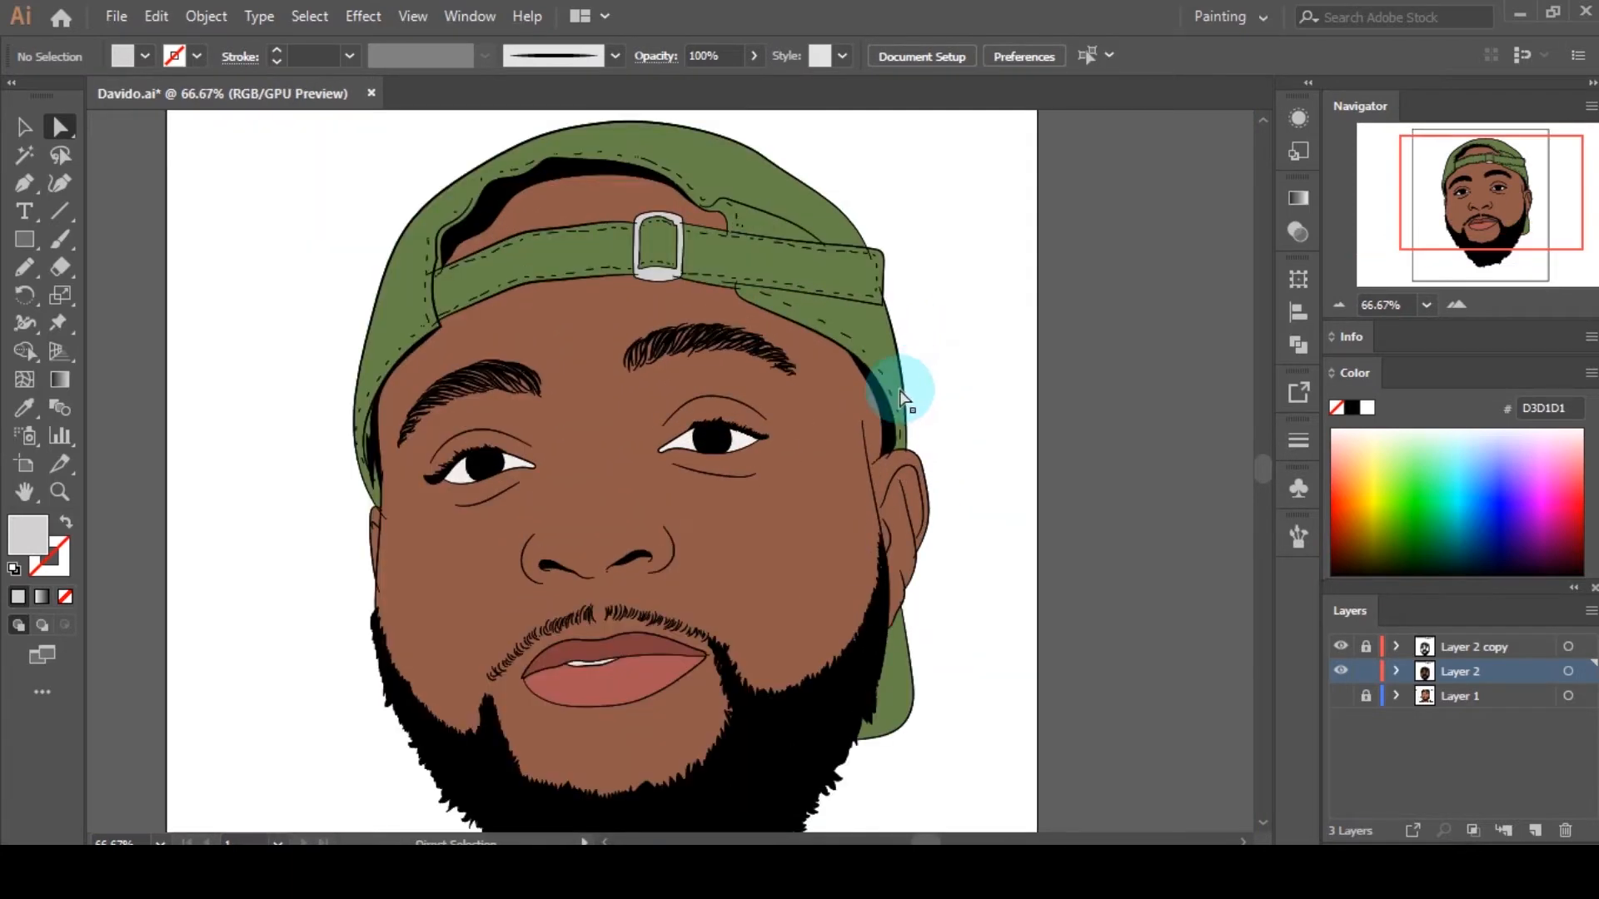
scroll(899, 400, "down", 2, "alt")
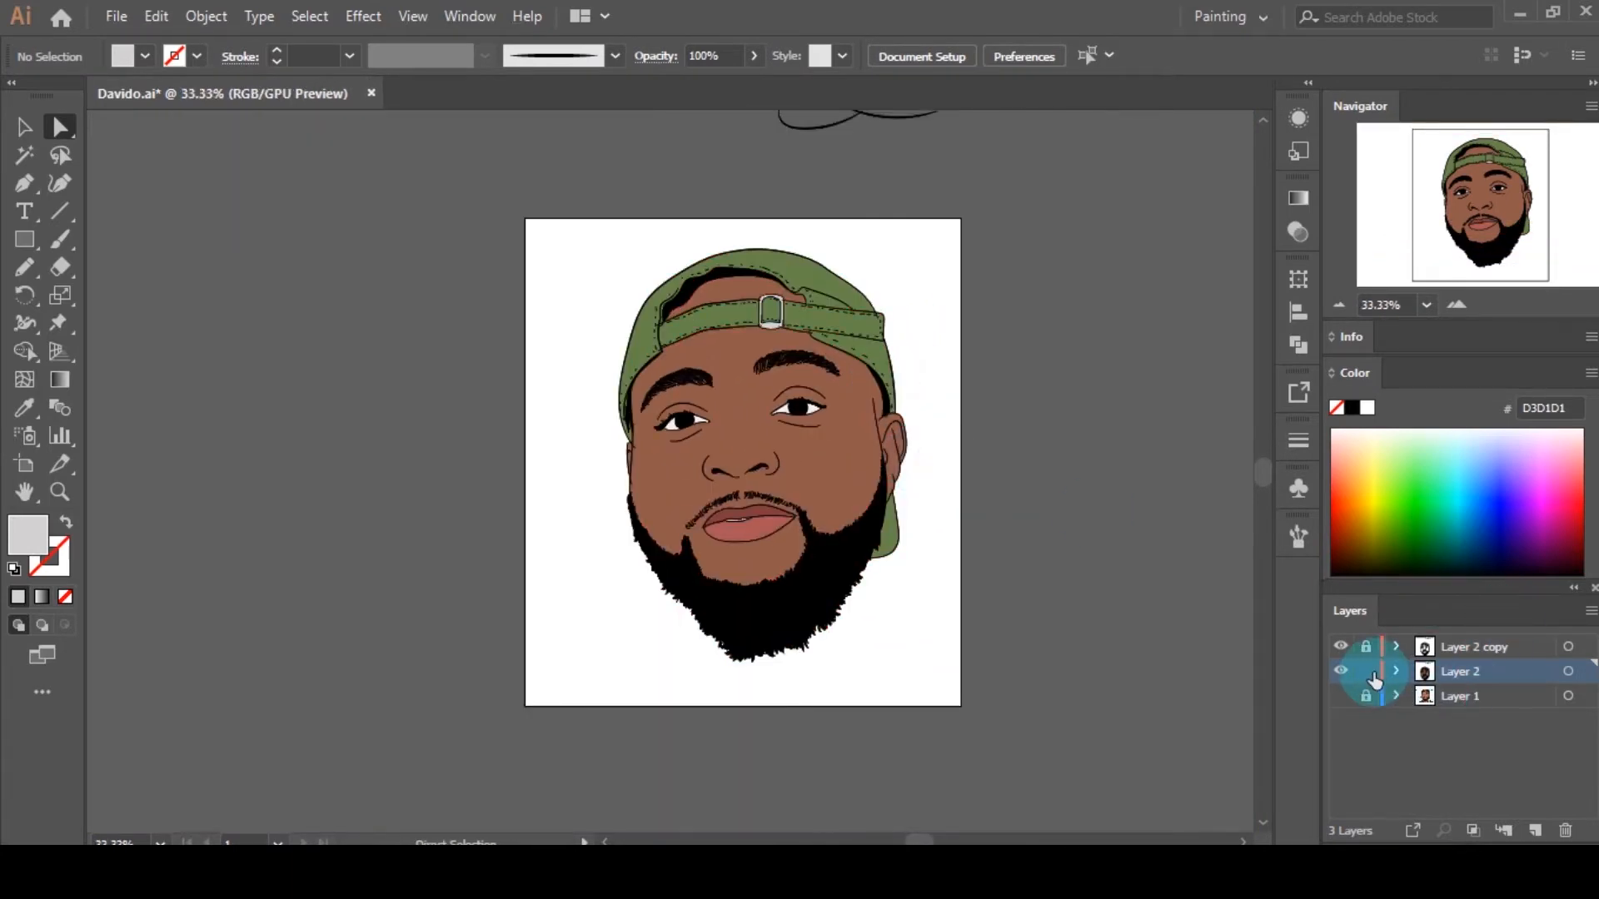
Step: Lock Layer 2, add a new layer above it and sample the skin brown 915544 from the face
key("i")
scroll(839, 369, "up", 1, "alt")
left_click(805, 456)
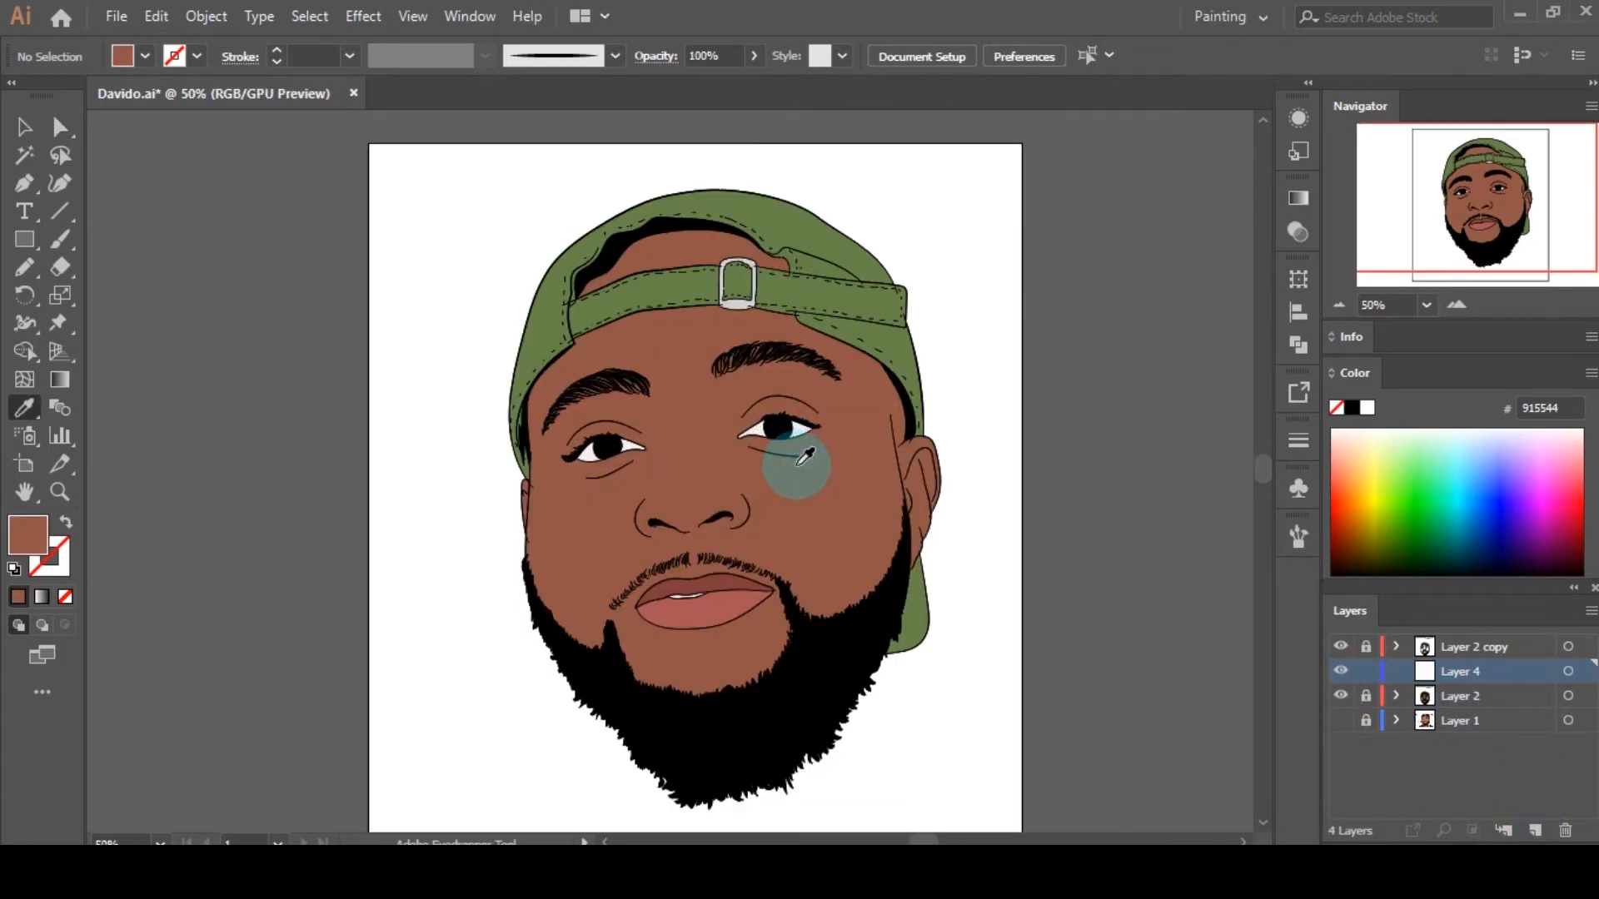
scroll(806, 472, "up", 4, "alt")
key("i")
left_click(944, 429)
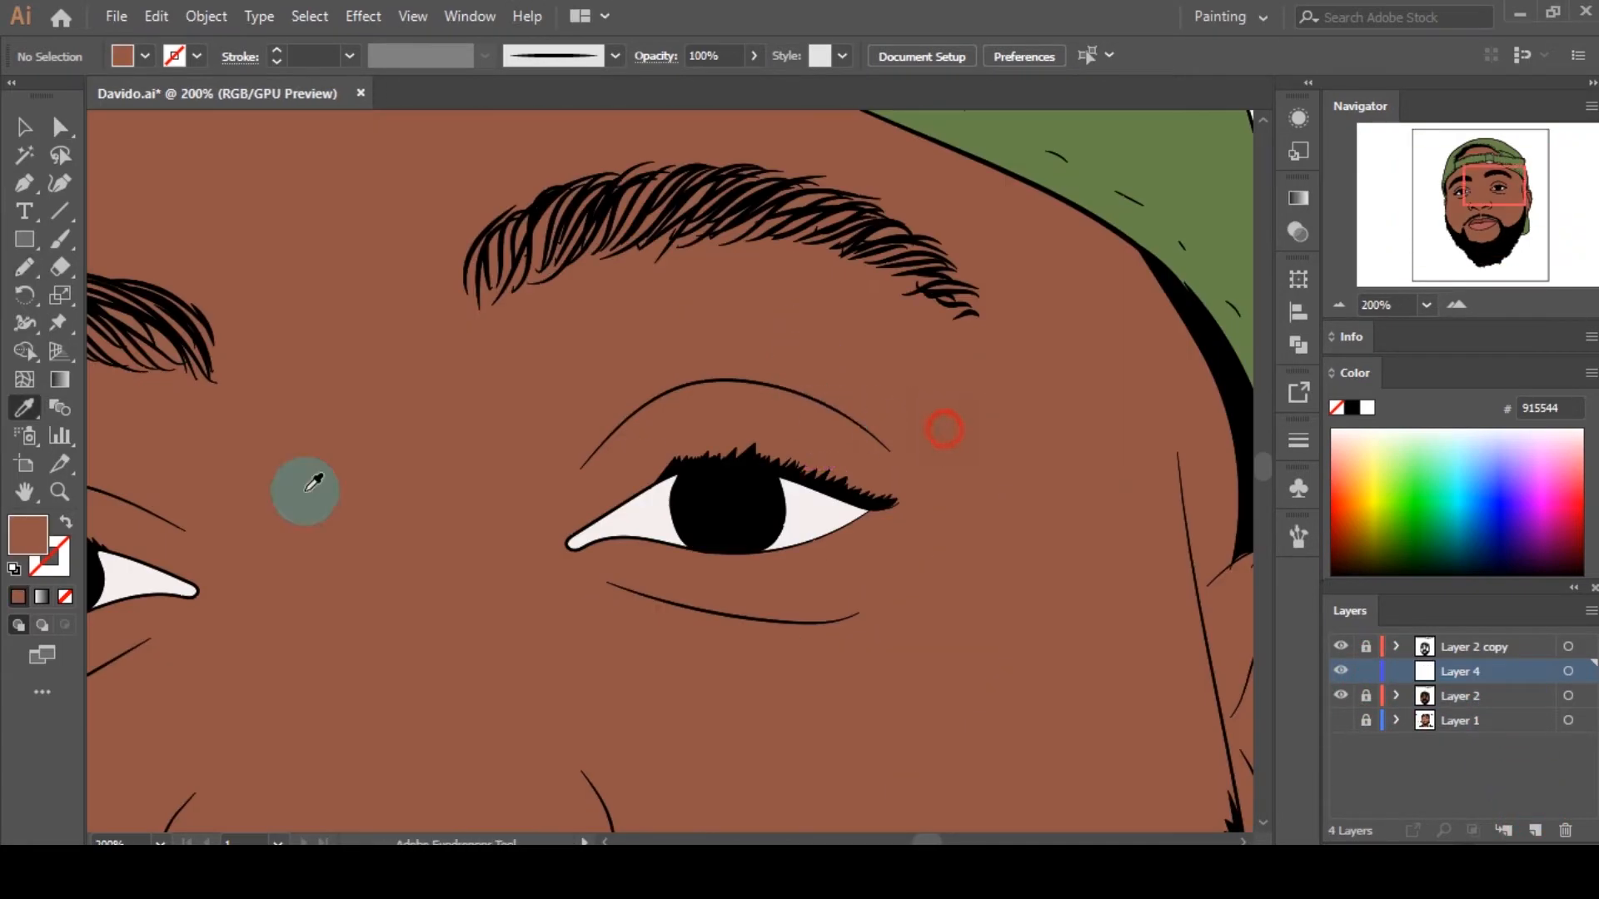
Step: Darken the sampled skin brown to the shadow fill colour 4C201B
left_click(1071, 380)
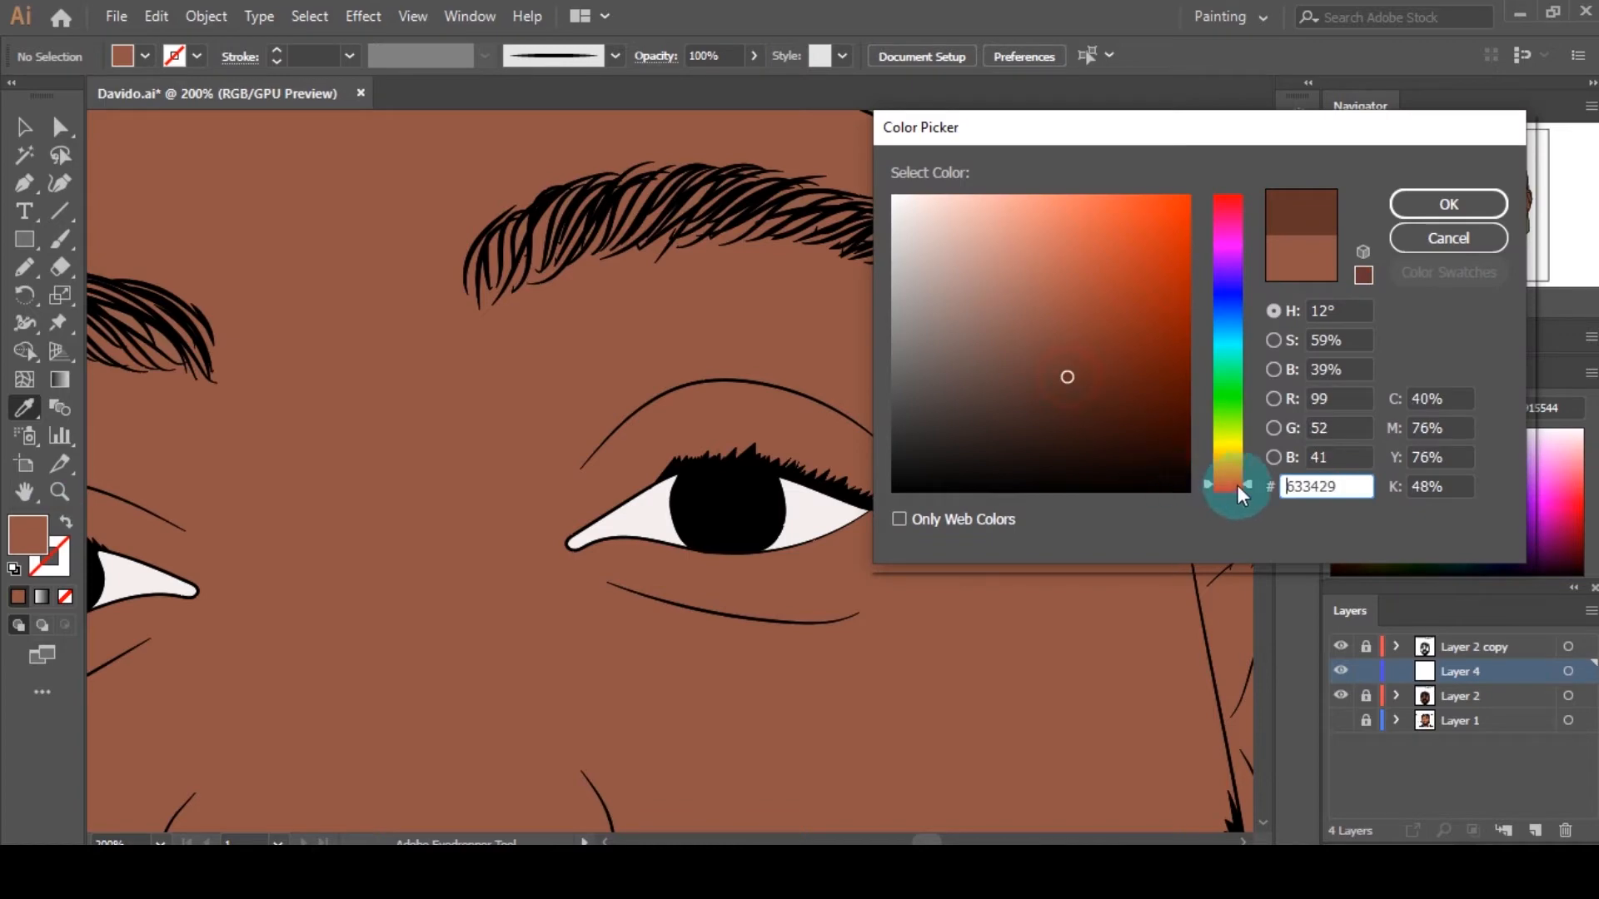
left_click(1071, 384)
left_click(1449, 204)
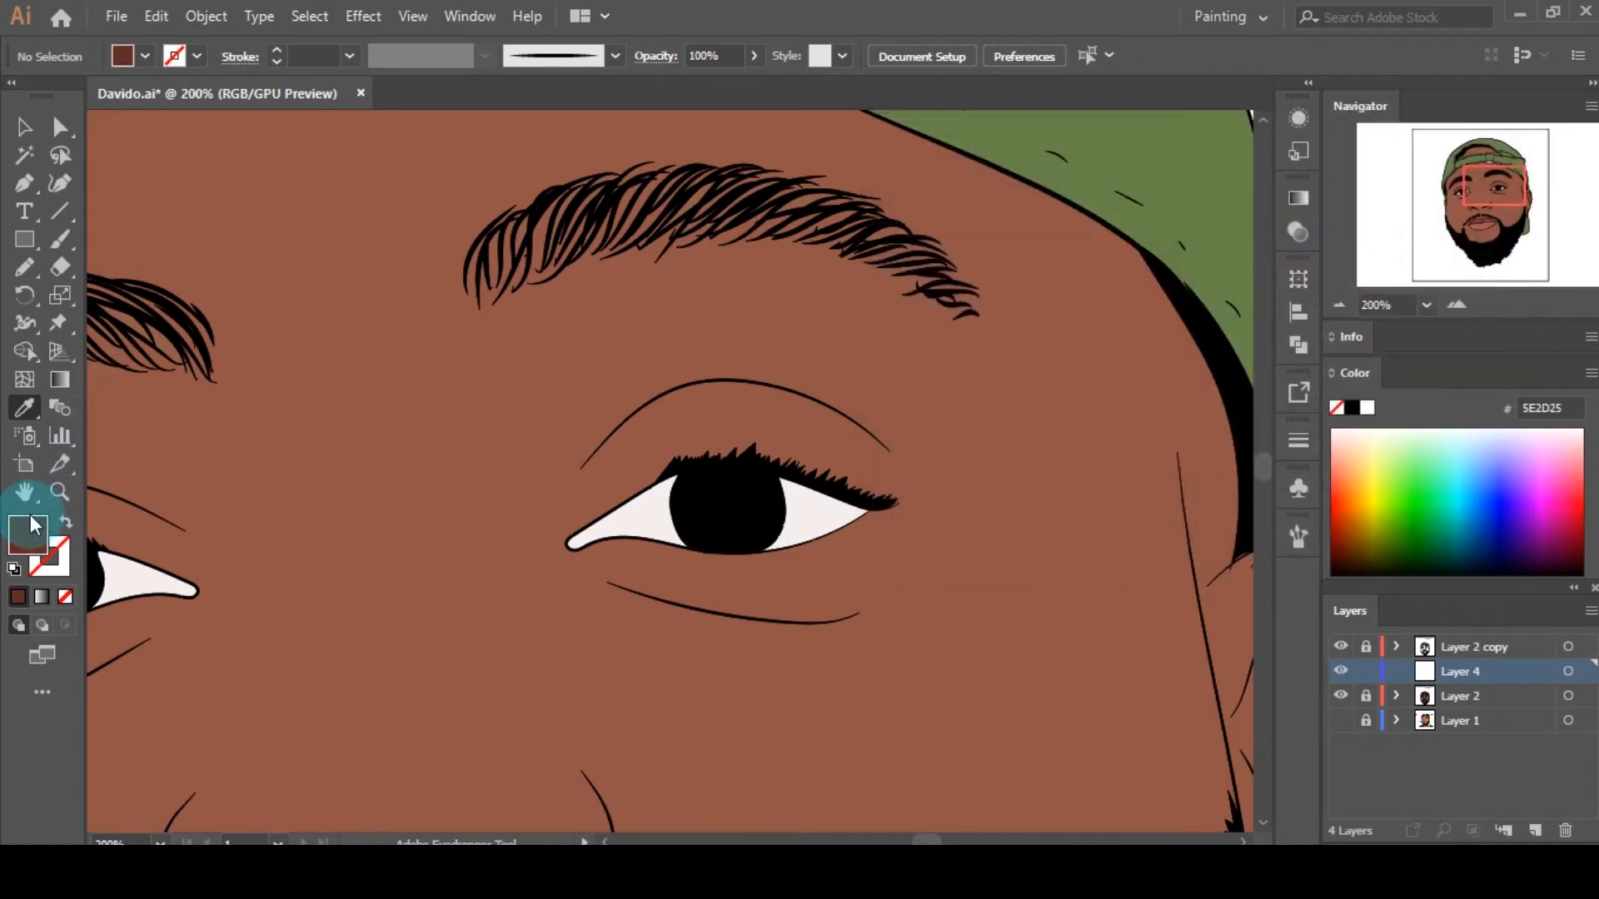
double_click(35, 524)
left_click(1082, 401)
left_click(1447, 204)
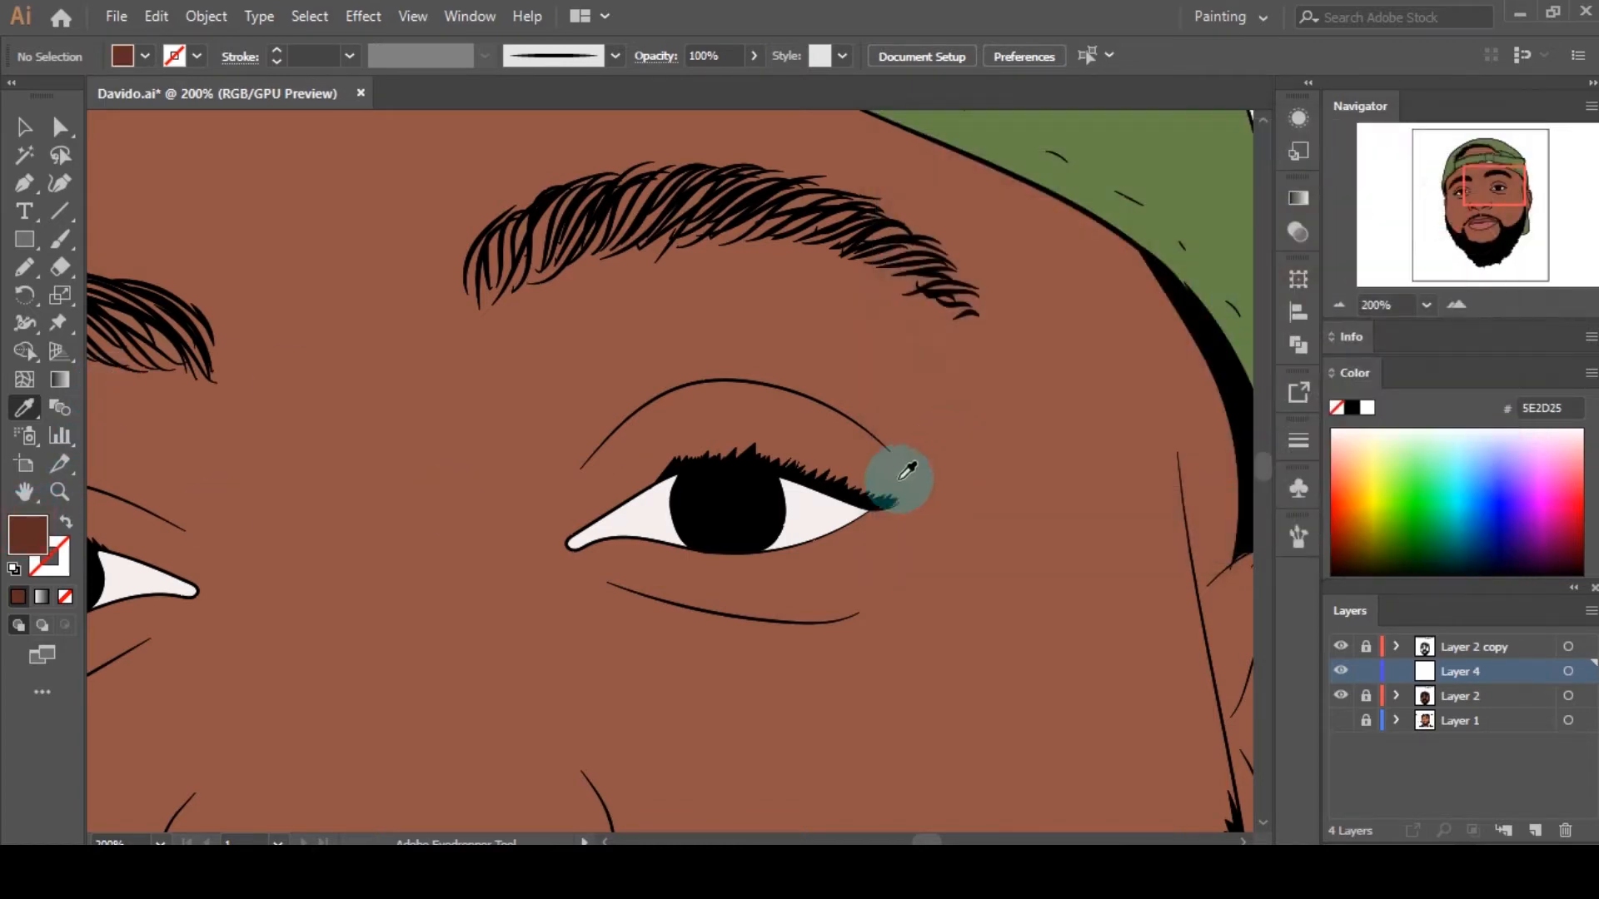
Step: Draw a closed dark brown shadow with the Pencil tool along the upper eyelid crease of the portrait's right-hand eye
key("n")
scroll(865, 411, "up", 2)
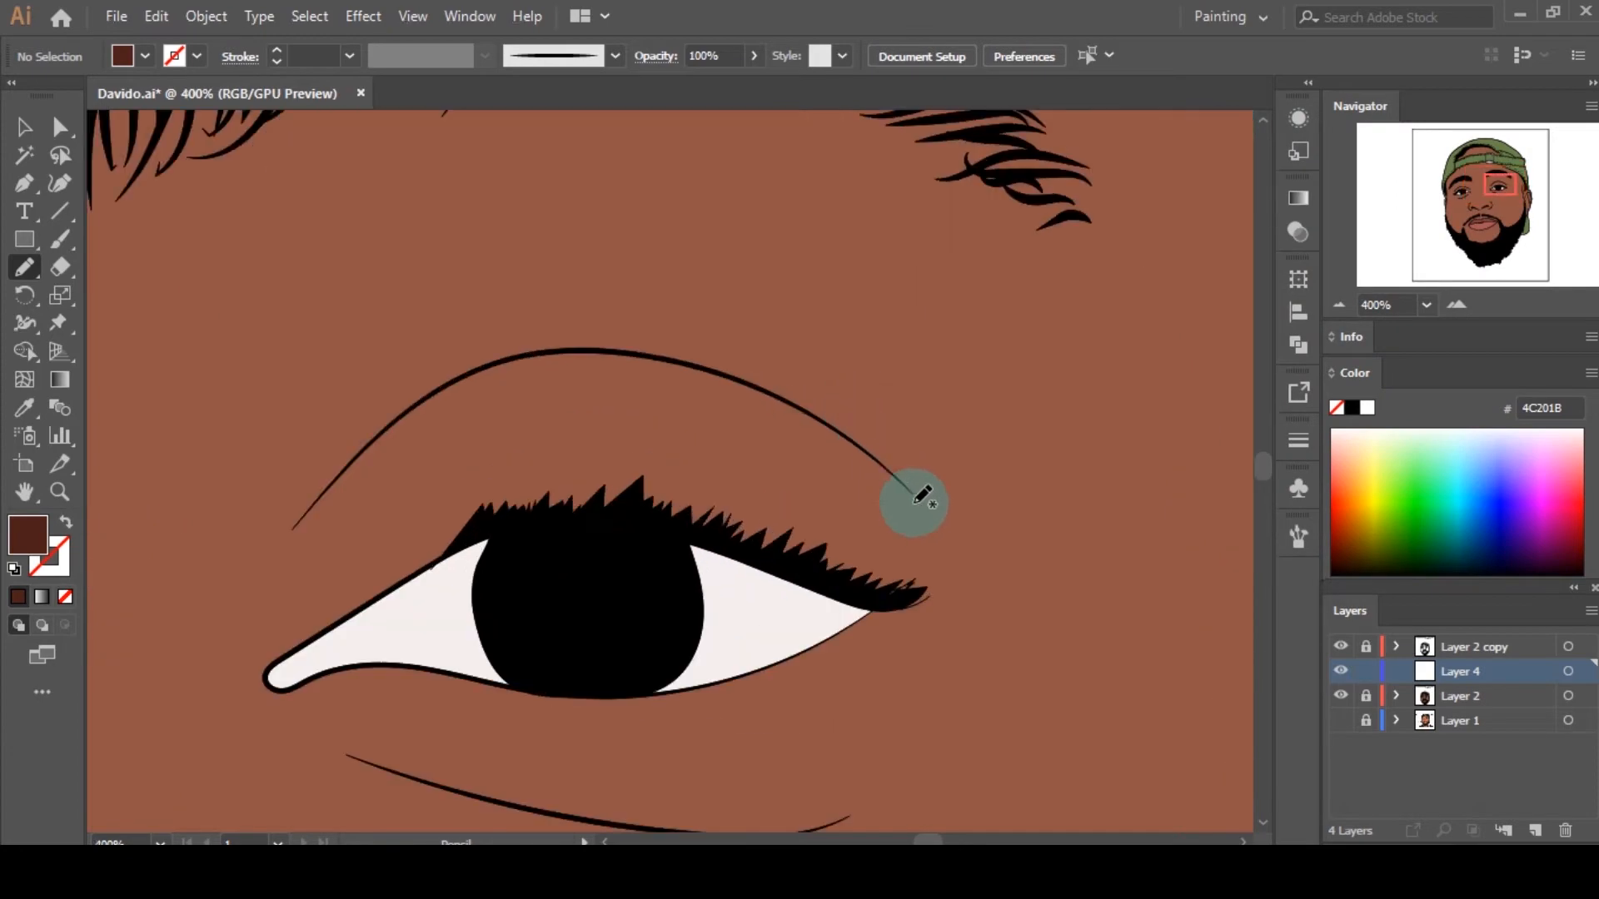
left_click_drag(919, 493, 816, 434)
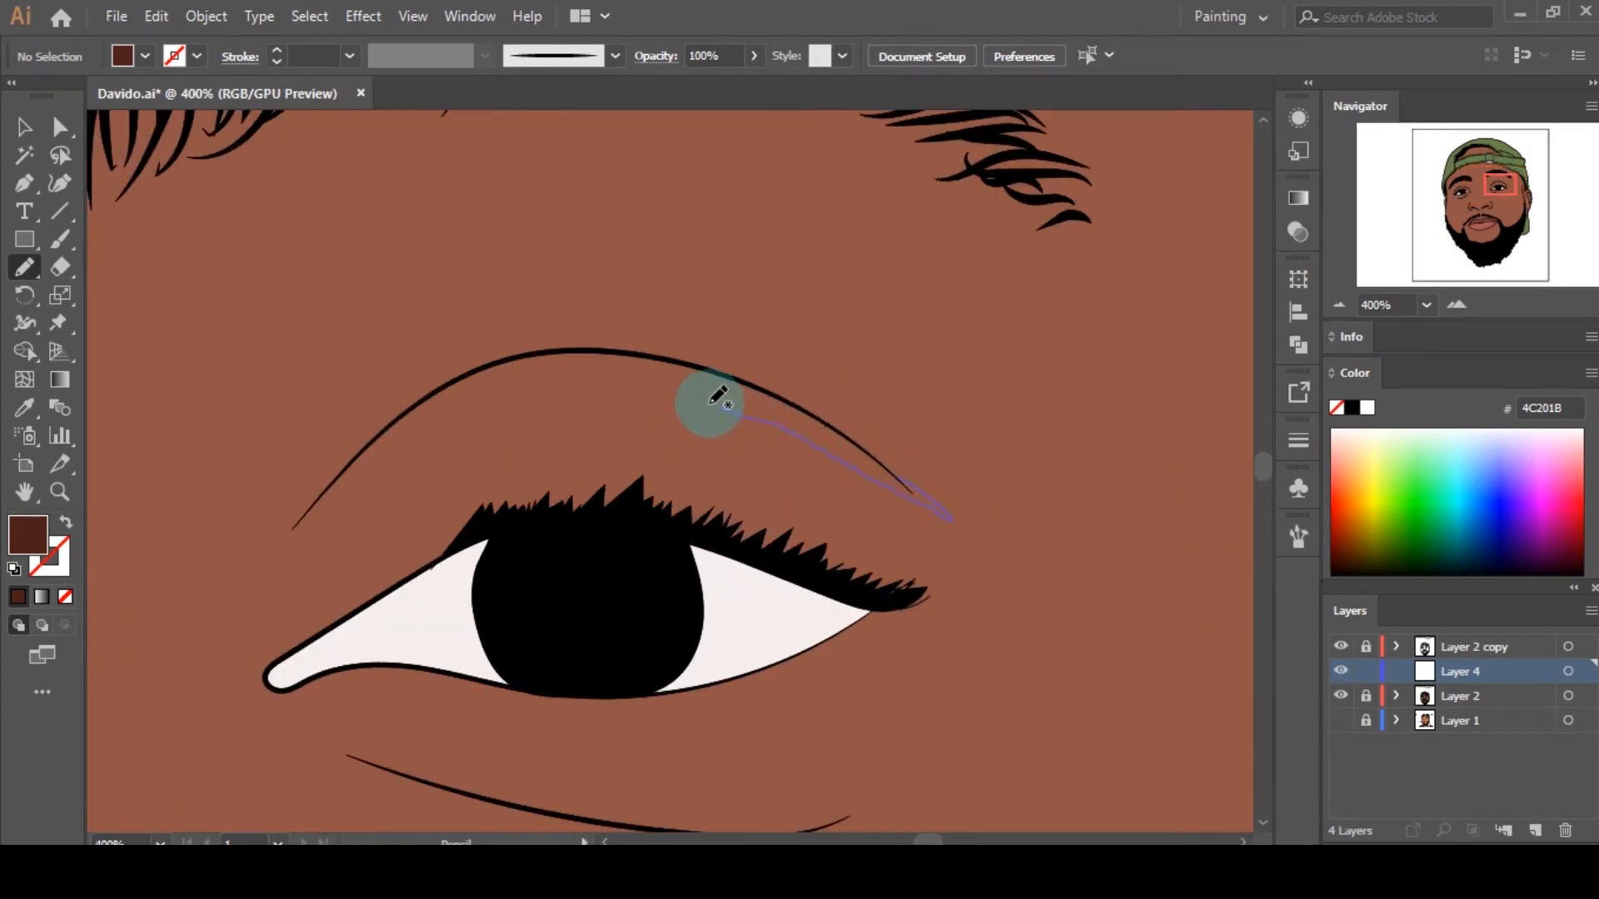
left_click_drag(718, 398, 599, 385)
mouse_move(474, 402)
left_mouse_down()
mouse_move(262, 566)
mouse_move(378, 443)
mouse_move(502, 359)
left_mouse_up()
mouse_move(671, 348)
left_mouse_down()
mouse_move(767, 382)
mouse_move(952, 521)
left_mouse_up()
Step: Set the Pencil tool's fidelity one notch closer to Smooth
double_click(24, 267)
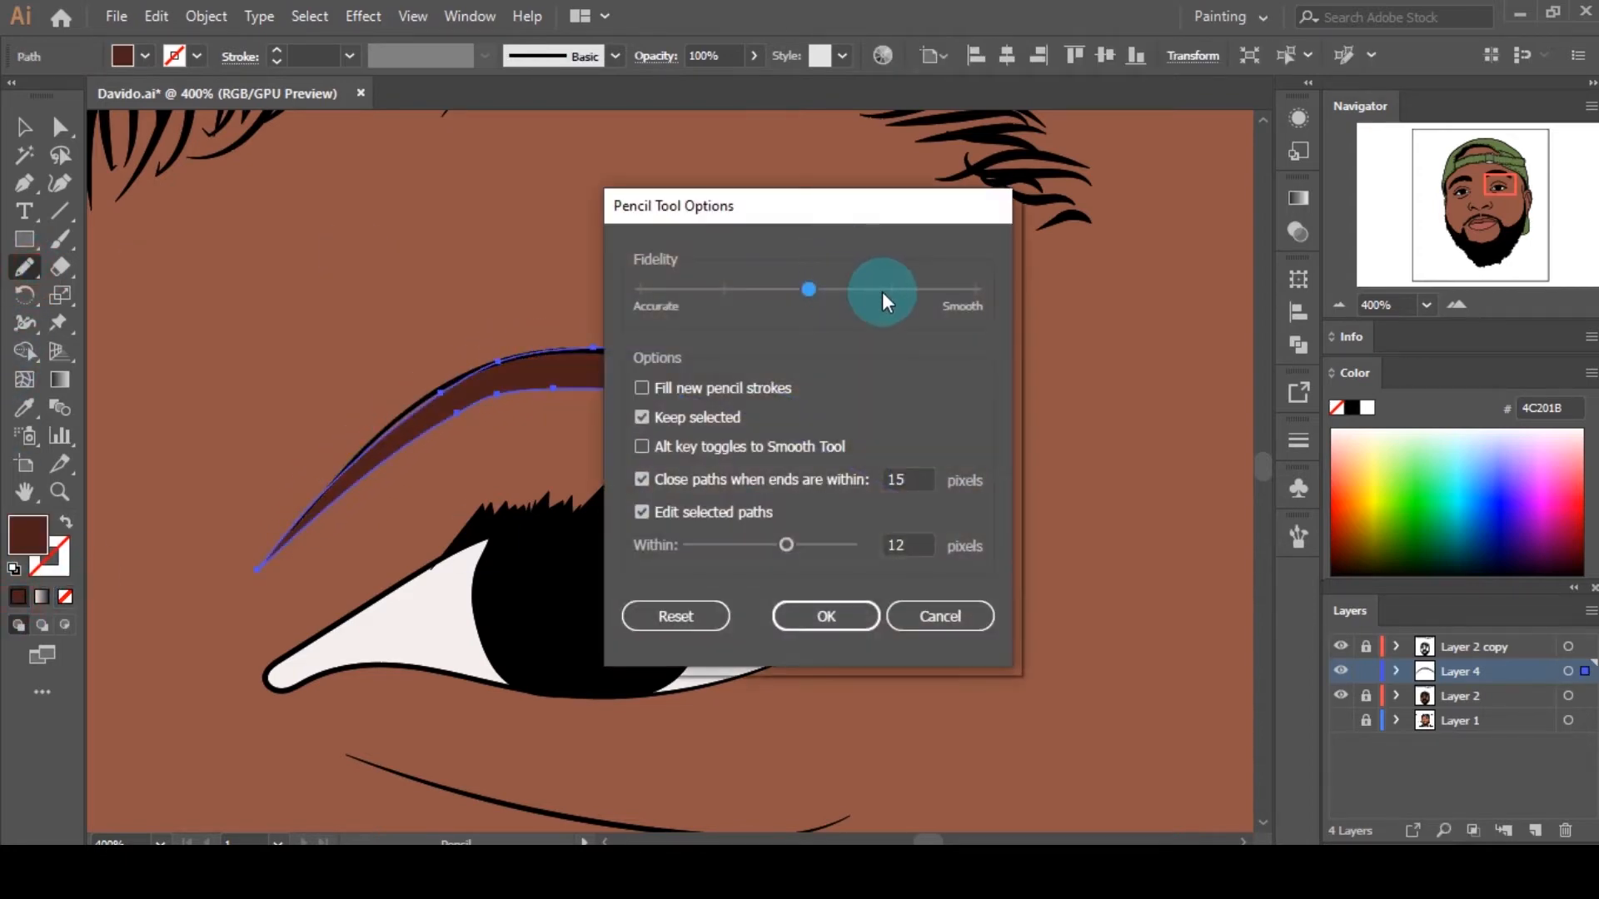
left_click(883, 287)
left_click(842, 618)
Step: Draw a thin dark brown shadow along the crease below the portrait's right-hand eye, curving up past its outer end
scroll(1017, 527, "down", 3)
scroll(1018, 527, "up", 5, "alt")
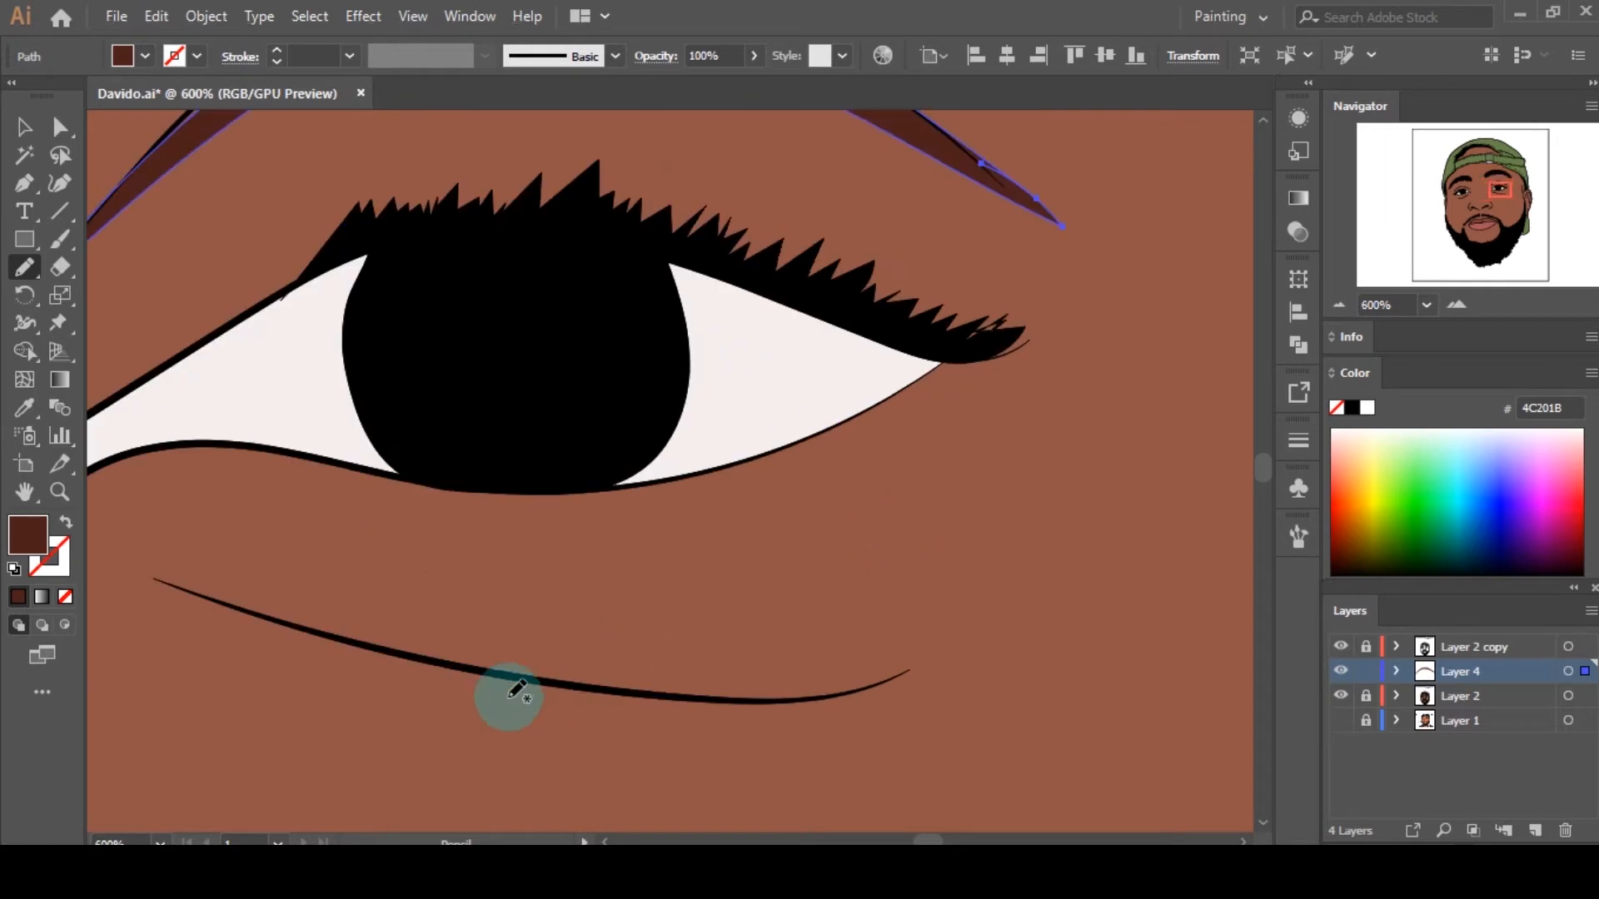
mouse_move(129, 566)
left_mouse_down()
mouse_move(431, 667)
mouse_move(760, 722)
mouse_move(978, 653)
mouse_move(1024, 598)
mouse_move(807, 699)
mouse_move(417, 664)
mouse_move(314, 628)
mouse_move(36, 653)
left_mouse_up()
scroll(946, 511, "down", 4, "alt")
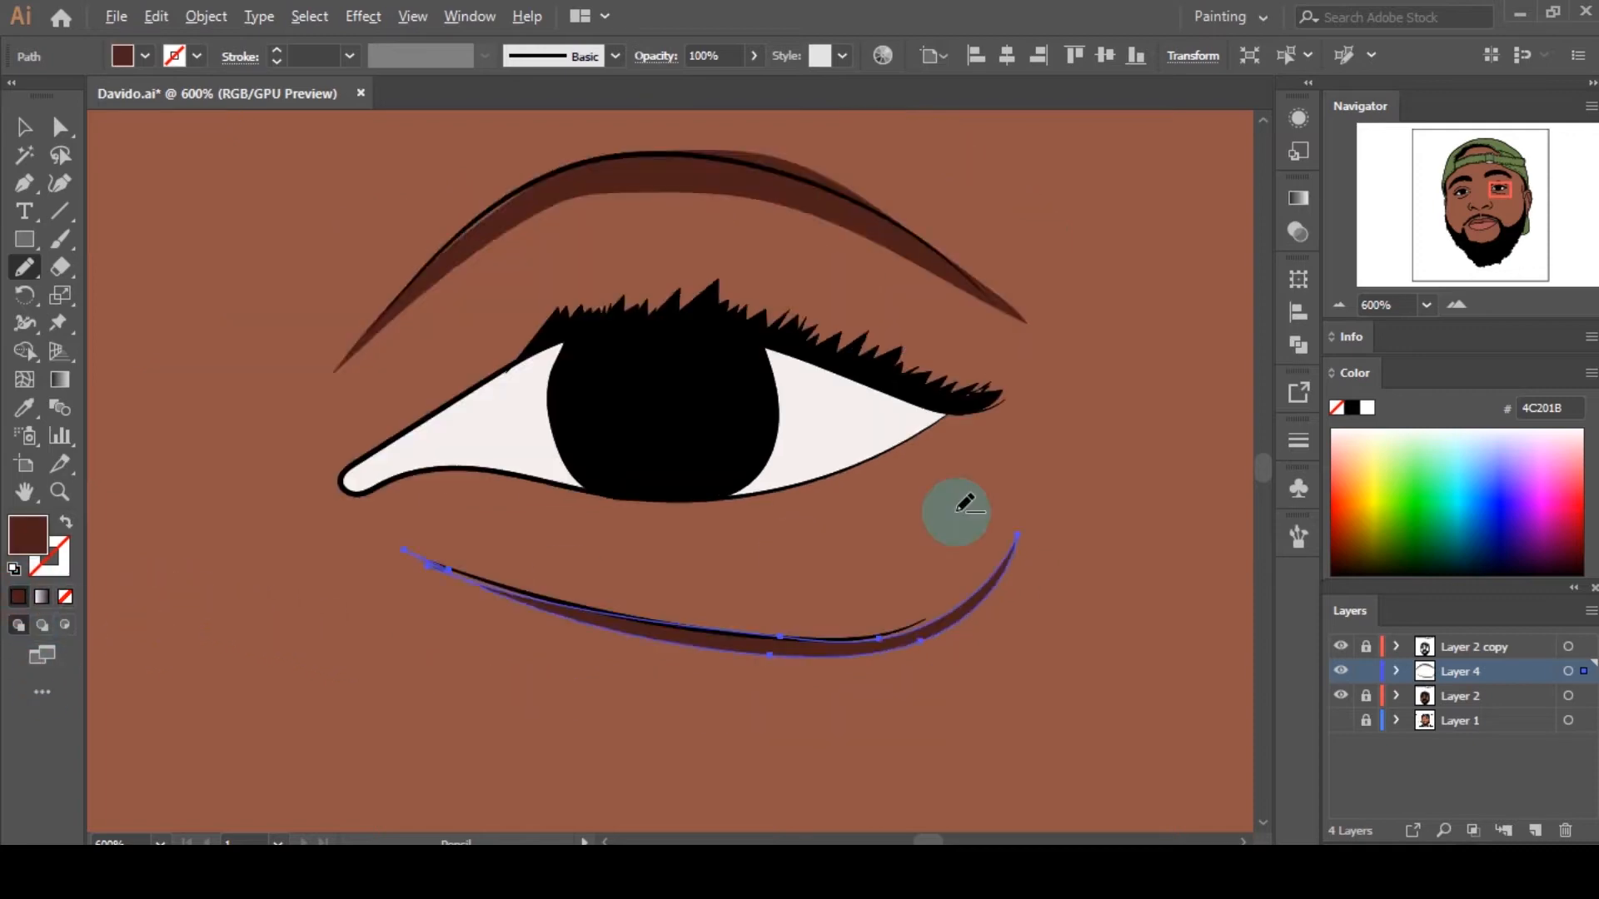
scroll(966, 537, "down", 1, "alt")
Step: Draw a dark brown filled shadow along the upper eyelid crease of the portrait's left-hand eye and deselect it
scroll(885, 499, "up", 3, "alt")
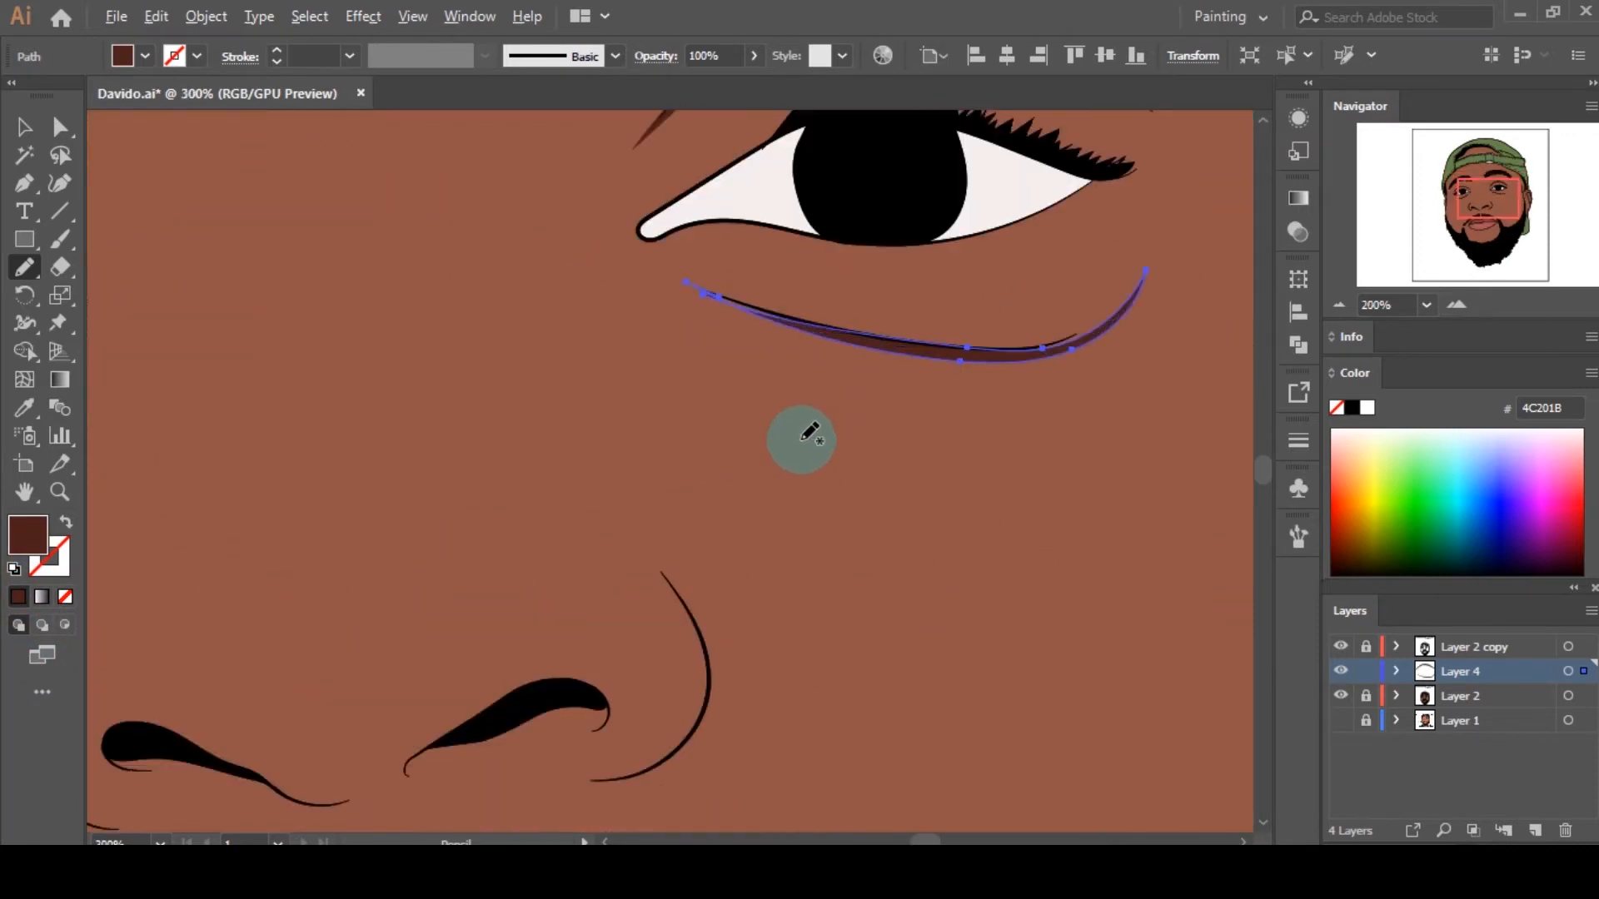
scroll(974, 382, "down", 1, "alt")
scroll(964, 389, "down", 1, "alt")
scroll(295, 326, "up", 4, "alt")
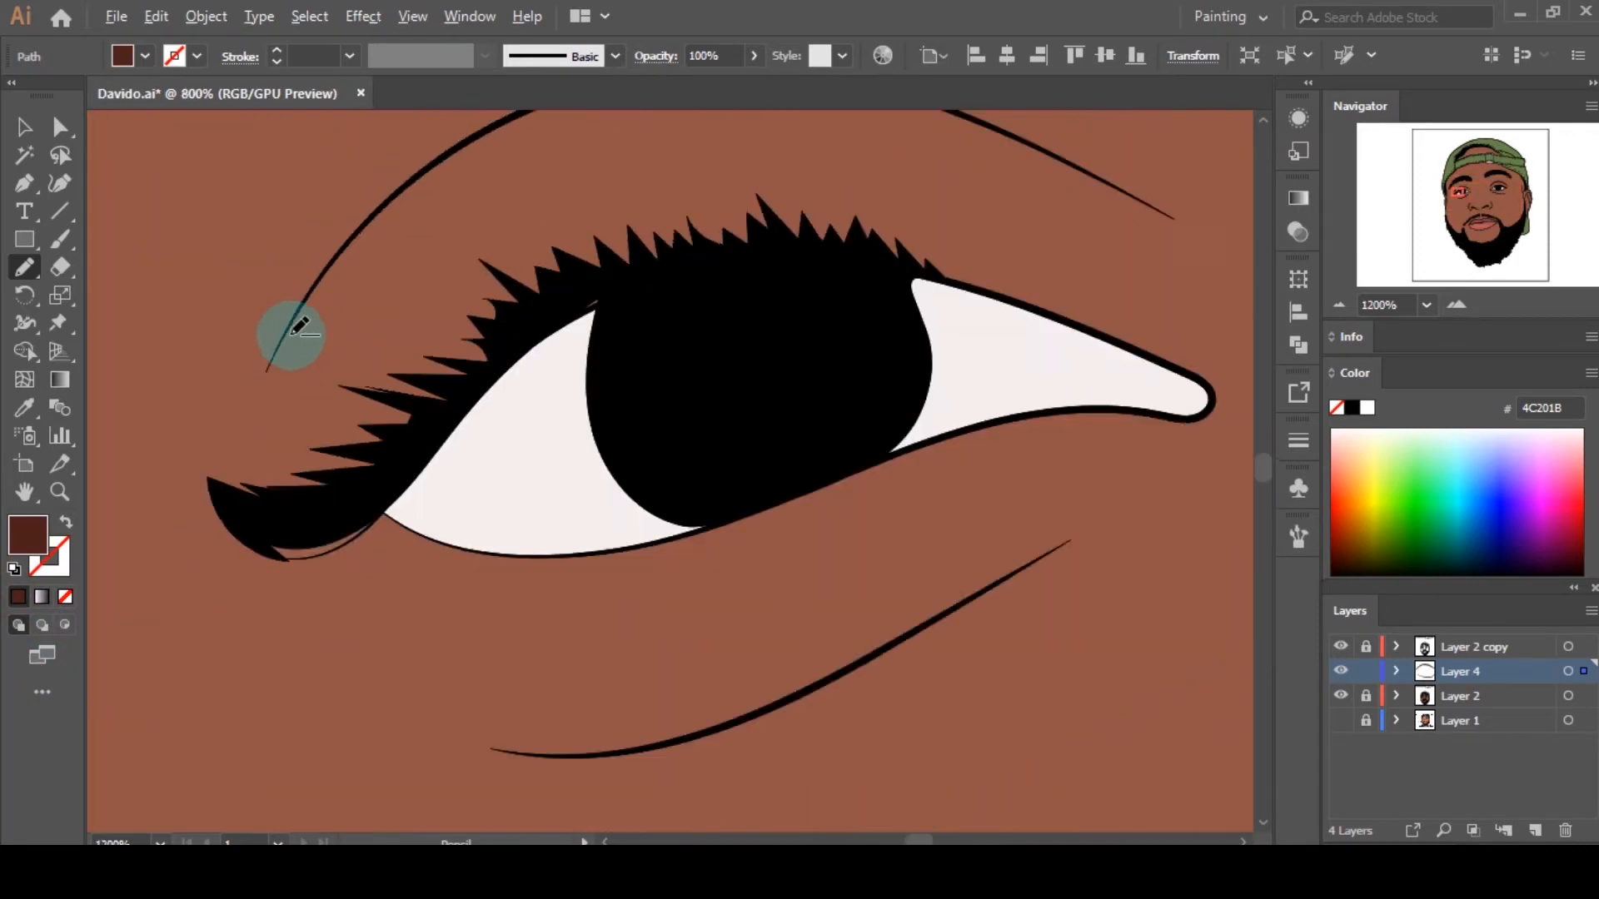
scroll(290, 342, "down", 2, "alt")
mouse_move(278, 381)
left_mouse_down()
mouse_move(346, 283)
mouse_move(408, 240)
mouse_move(498, 218)
mouse_move(648, 250)
mouse_move(762, 298)
left_mouse_up()
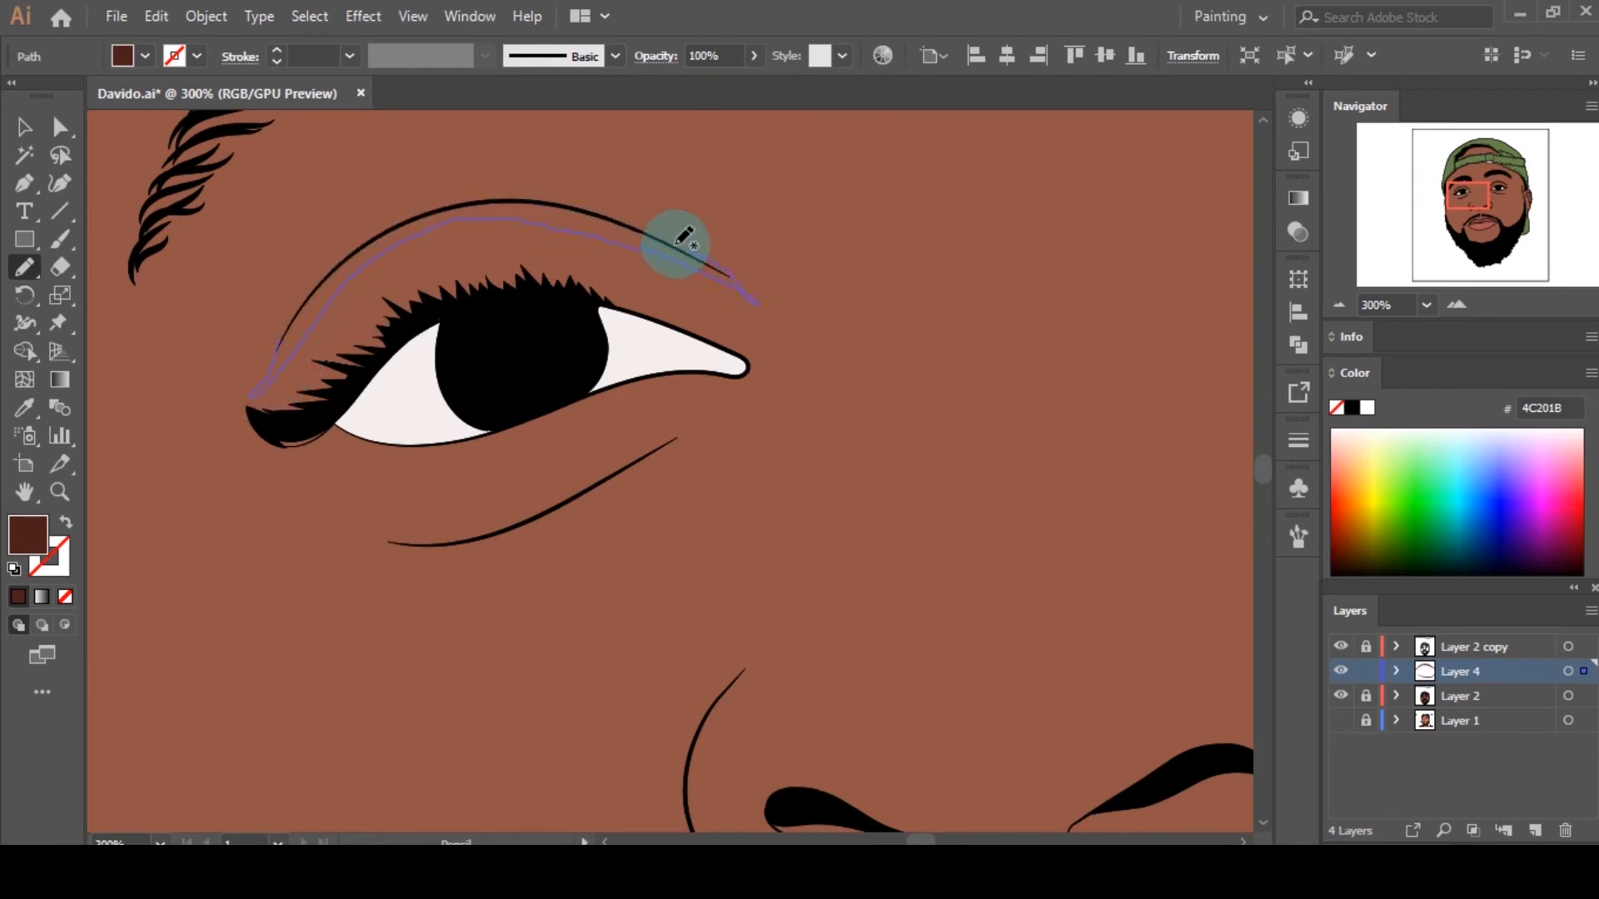
mouse_move(677, 244)
left_mouse_down()
mouse_move(524, 202)
mouse_move(372, 236)
left_mouse_up()
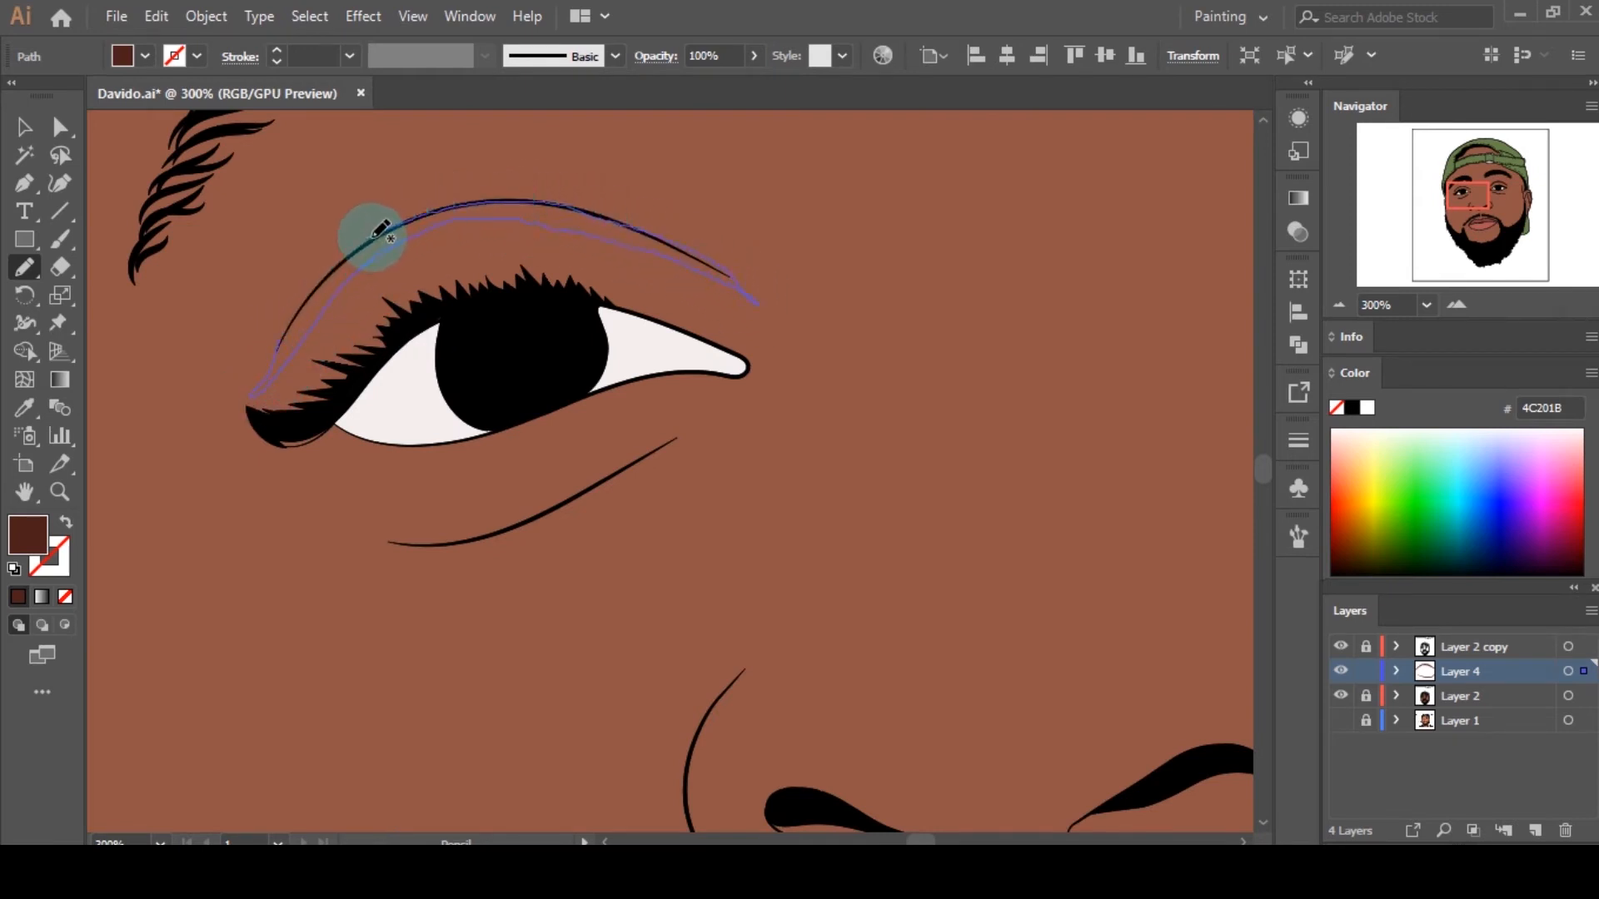
left_click(19, 597)
key("a")
left_click(477, 619)
Step: Draw a thin dark brown shadow along the left-hand eye's upper edge from the lashes around the inner corner
scroll(730, 358, "down", 3, "alt")
scroll(695, 435, "up", 3, "alt")
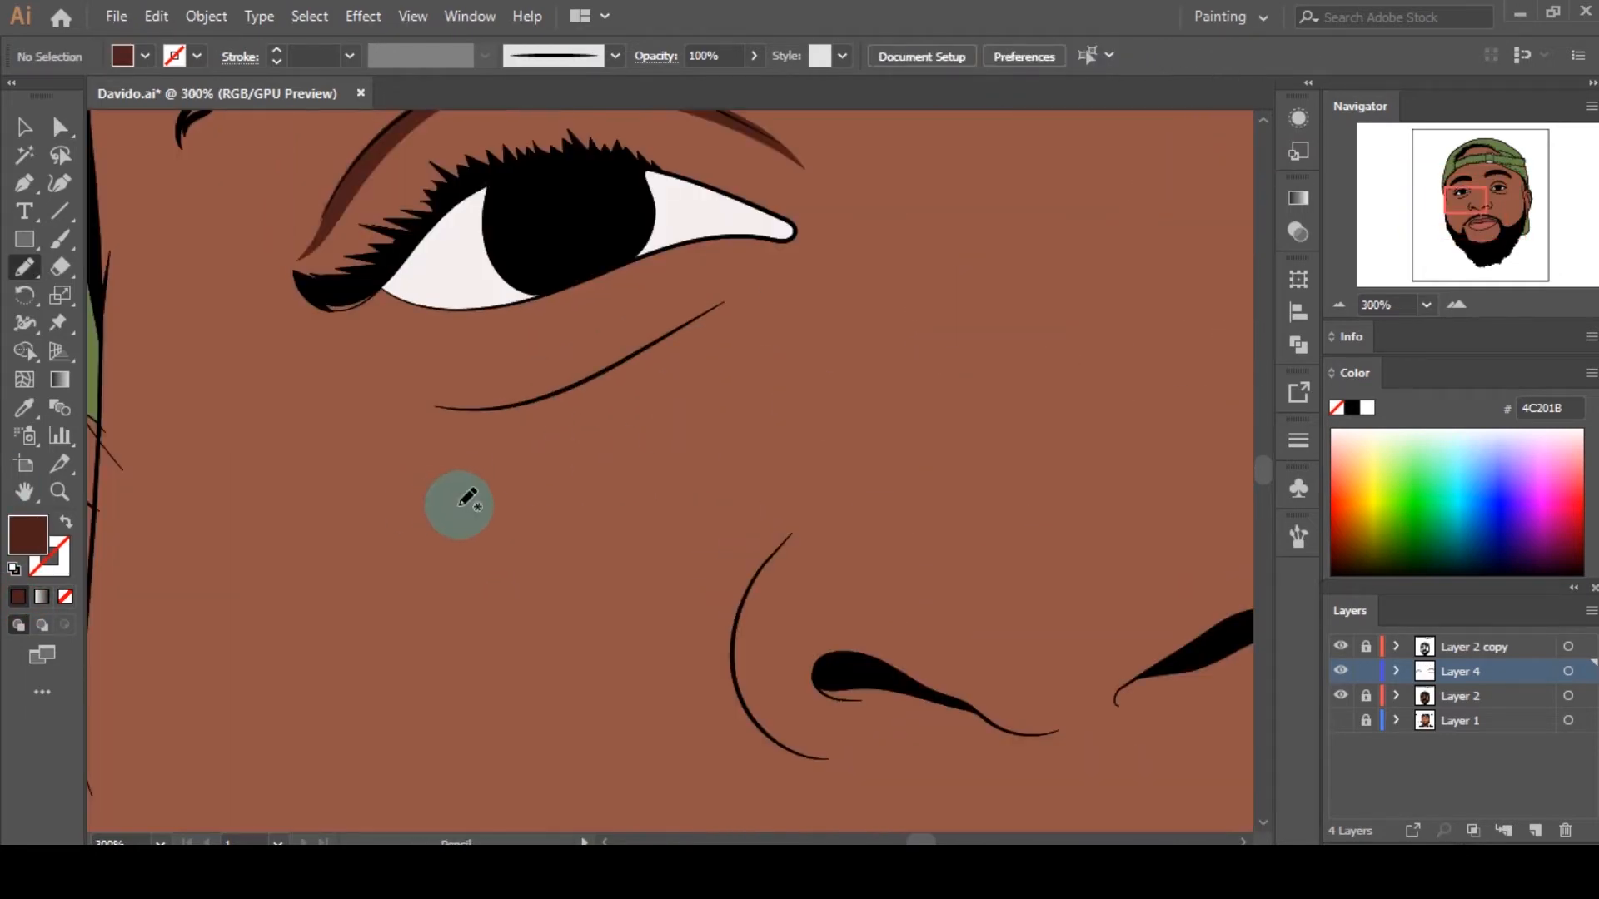
scroll(433, 454, "up", 2)
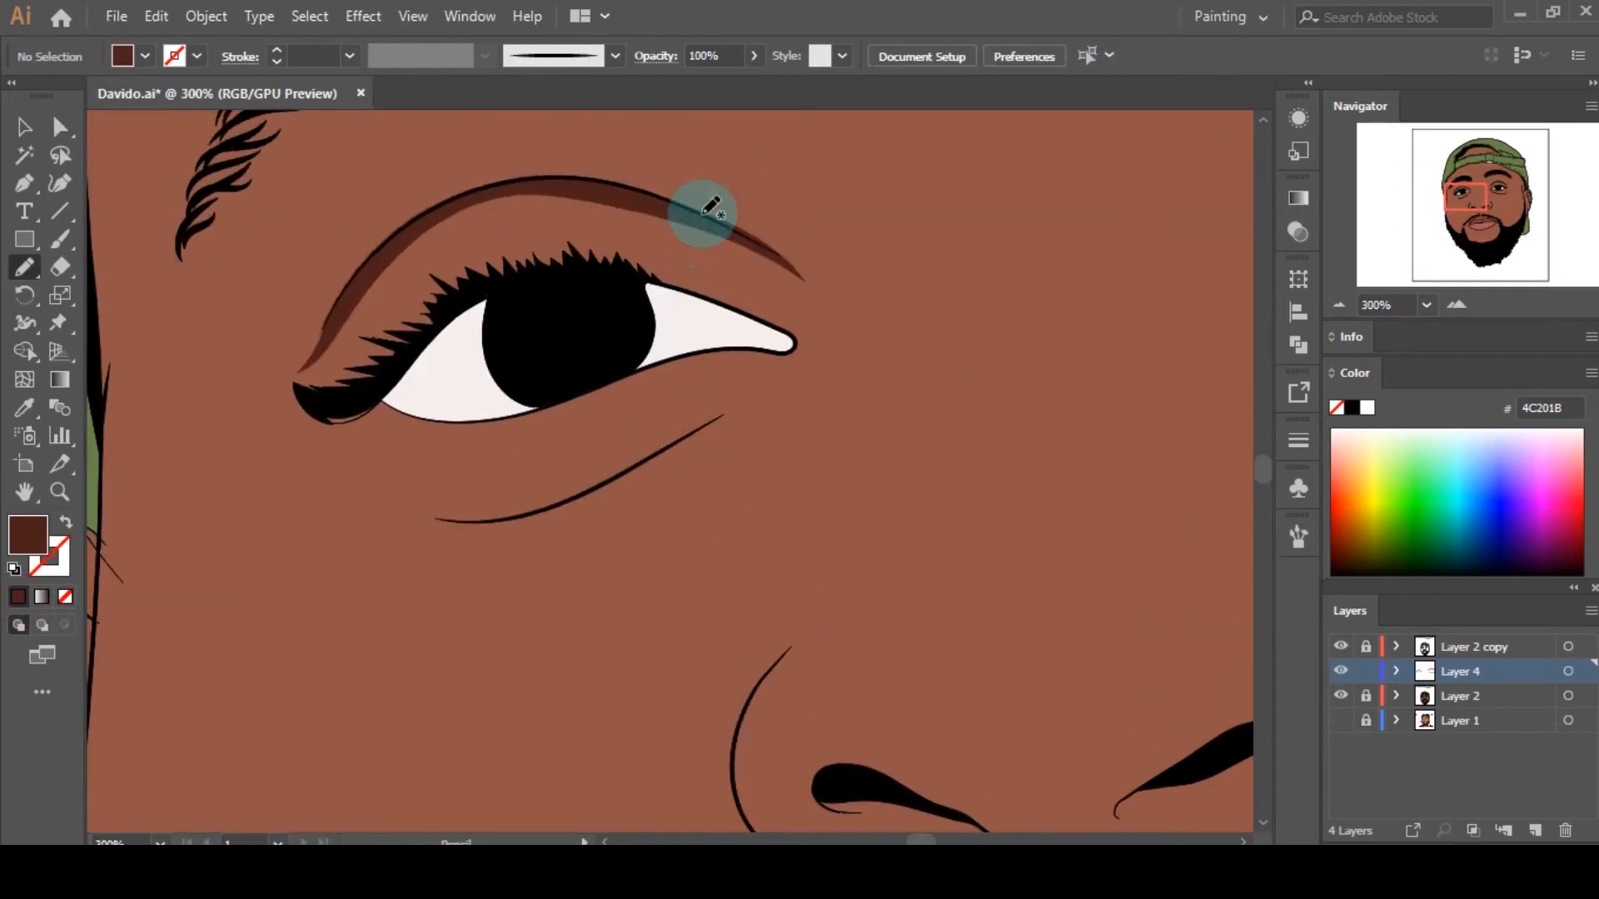
scroll(707, 207, "up", 3, "alt")
left_click_drag(492, 375, 851, 495)
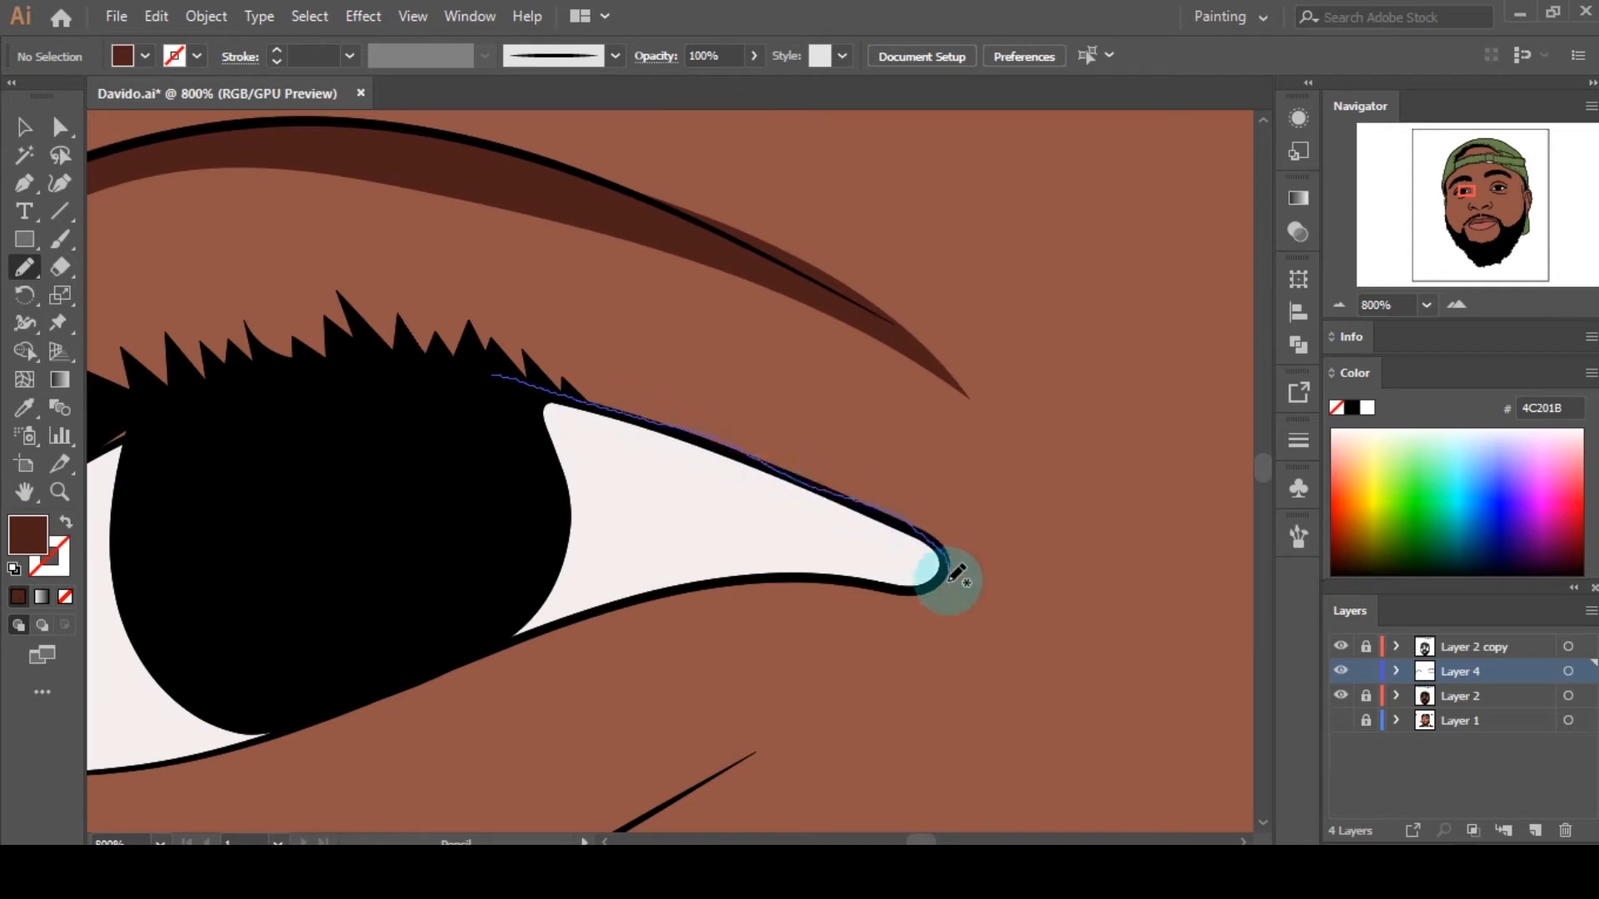
mouse_move(960, 525)
left_mouse_down()
mouse_move(518, 348)
mouse_move(304, 381)
left_mouse_up()
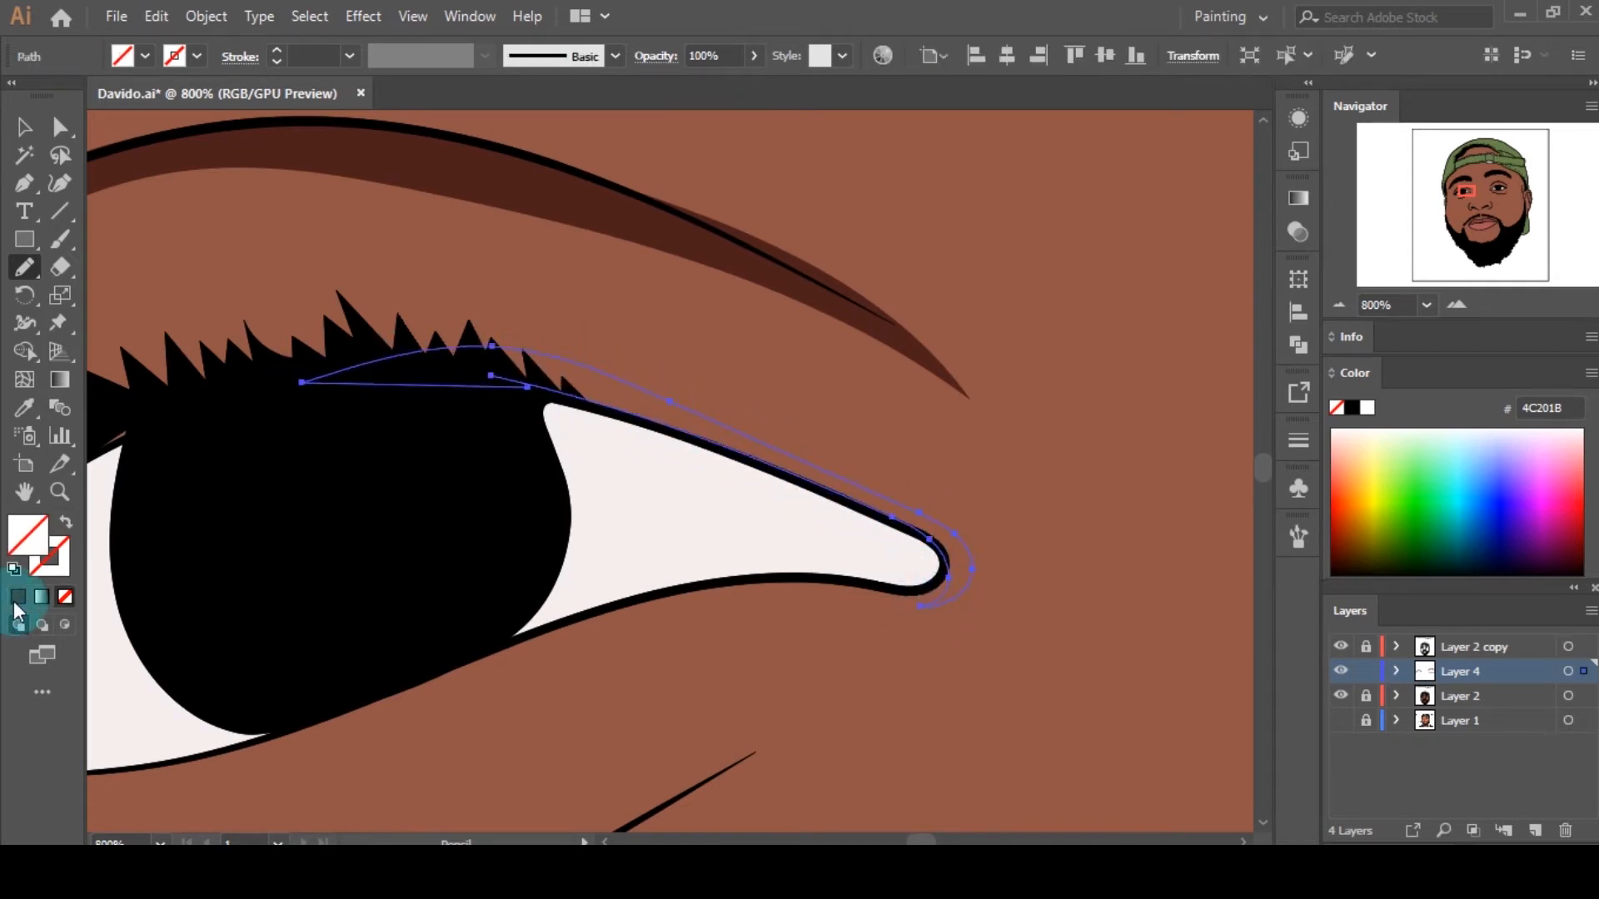
Step: Draw a dark brown filled shadow along the crease below the portrait's left-hand eye
scroll(645, 462, "down", 2, "alt")
scroll(645, 462, "down", 3)
scroll(433, 583, "up", 1, "alt")
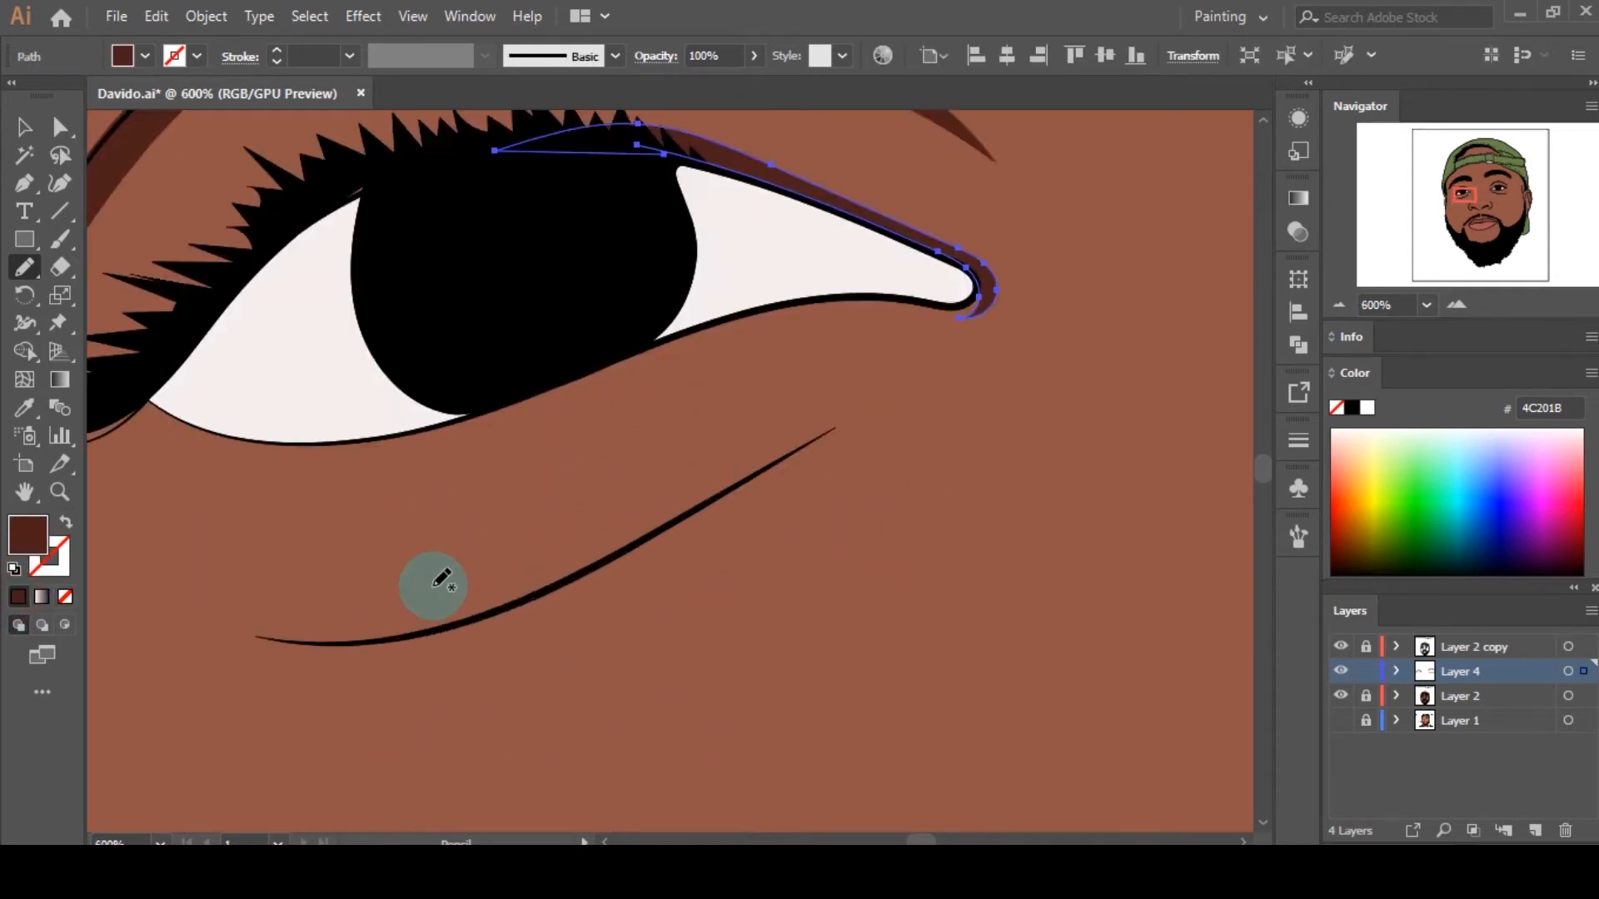
mouse_move(431, 623)
left_mouse_down()
mouse_move(214, 636)
mouse_move(90, 583)
mouse_move(214, 646)
mouse_move(439, 648)
mouse_move(589, 593)
mouse_move(897, 400)
mouse_move(696, 508)
mouse_move(18, 678)
mouse_move(18, 607)
left_mouse_up()
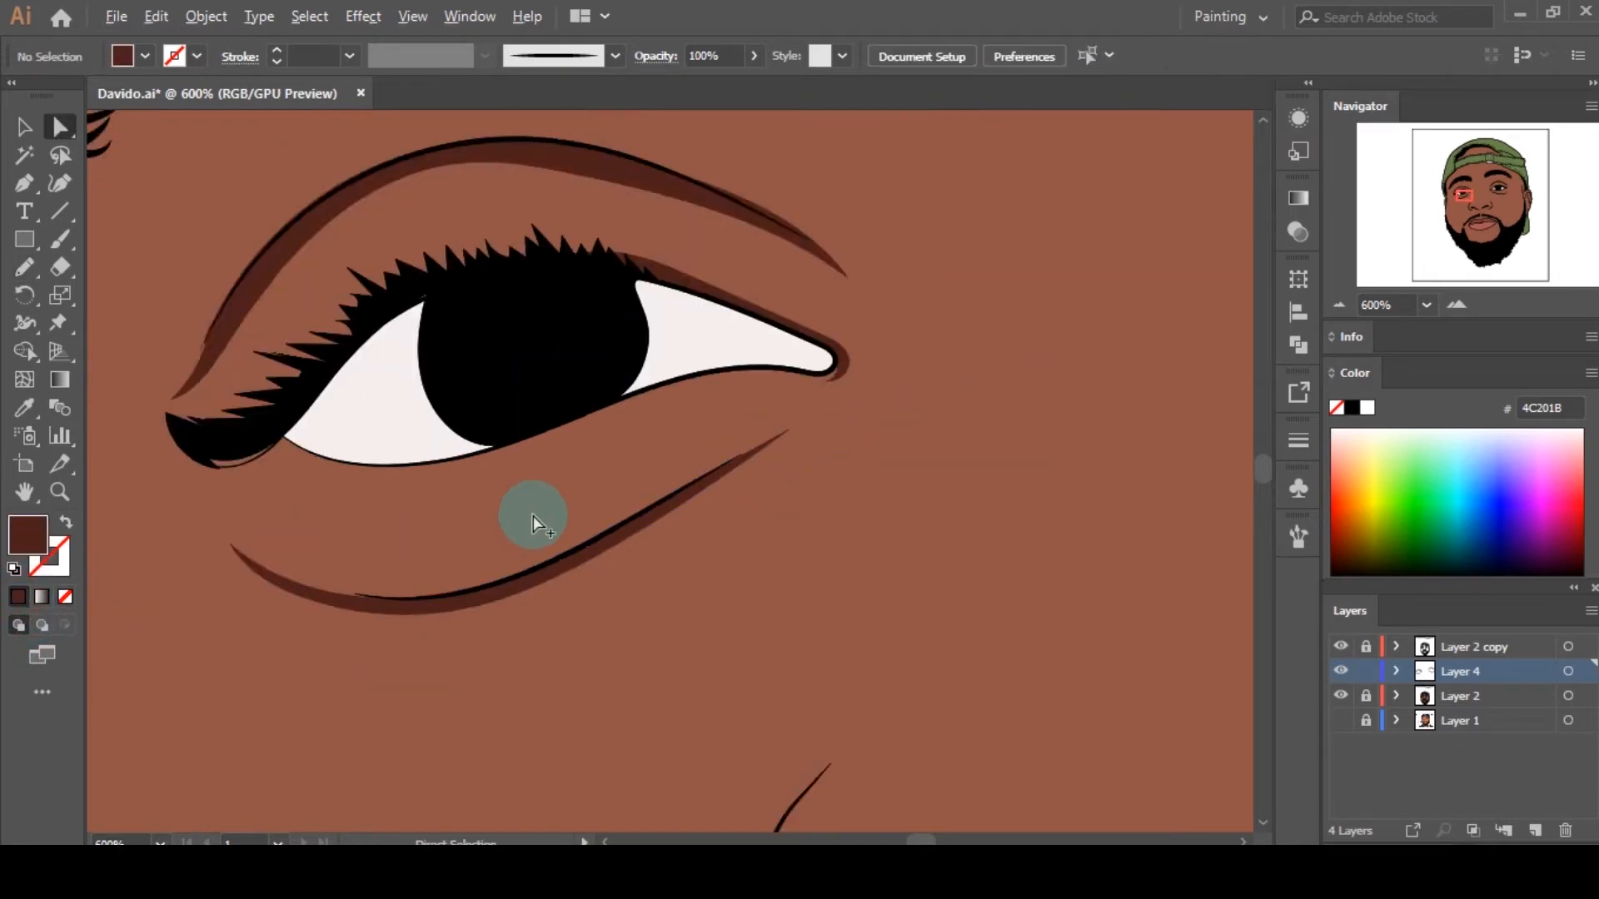
scroll(533, 516, "down", 4)
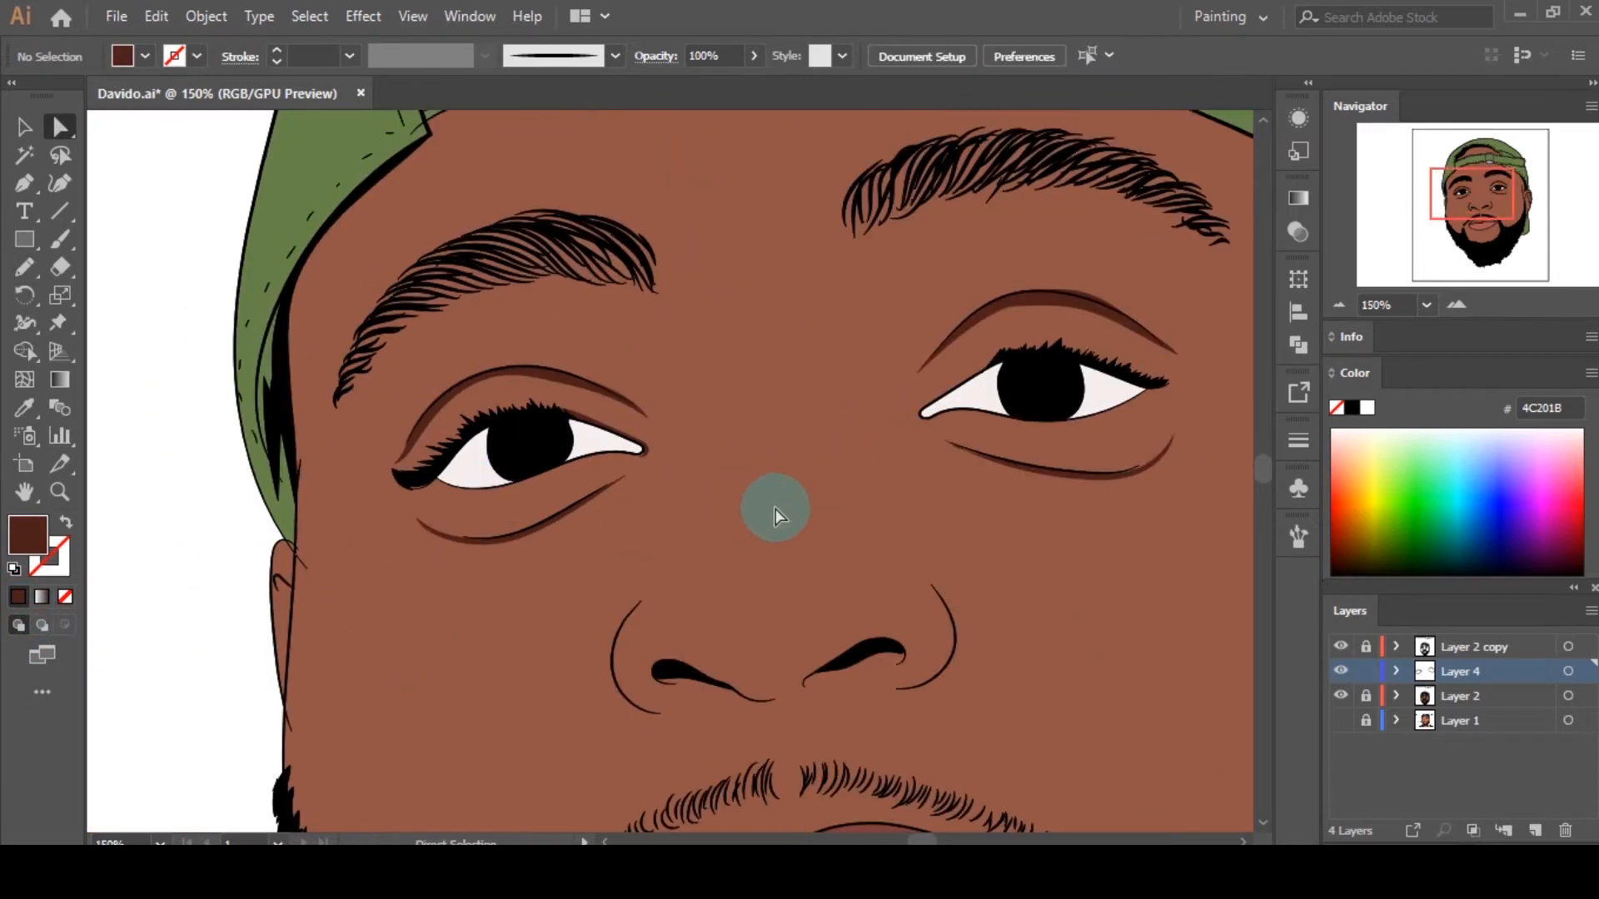
Step: Draw one continuous dark brown shadow around both nostrils and under the tip of the nose
scroll(852, 523, "down", 4)
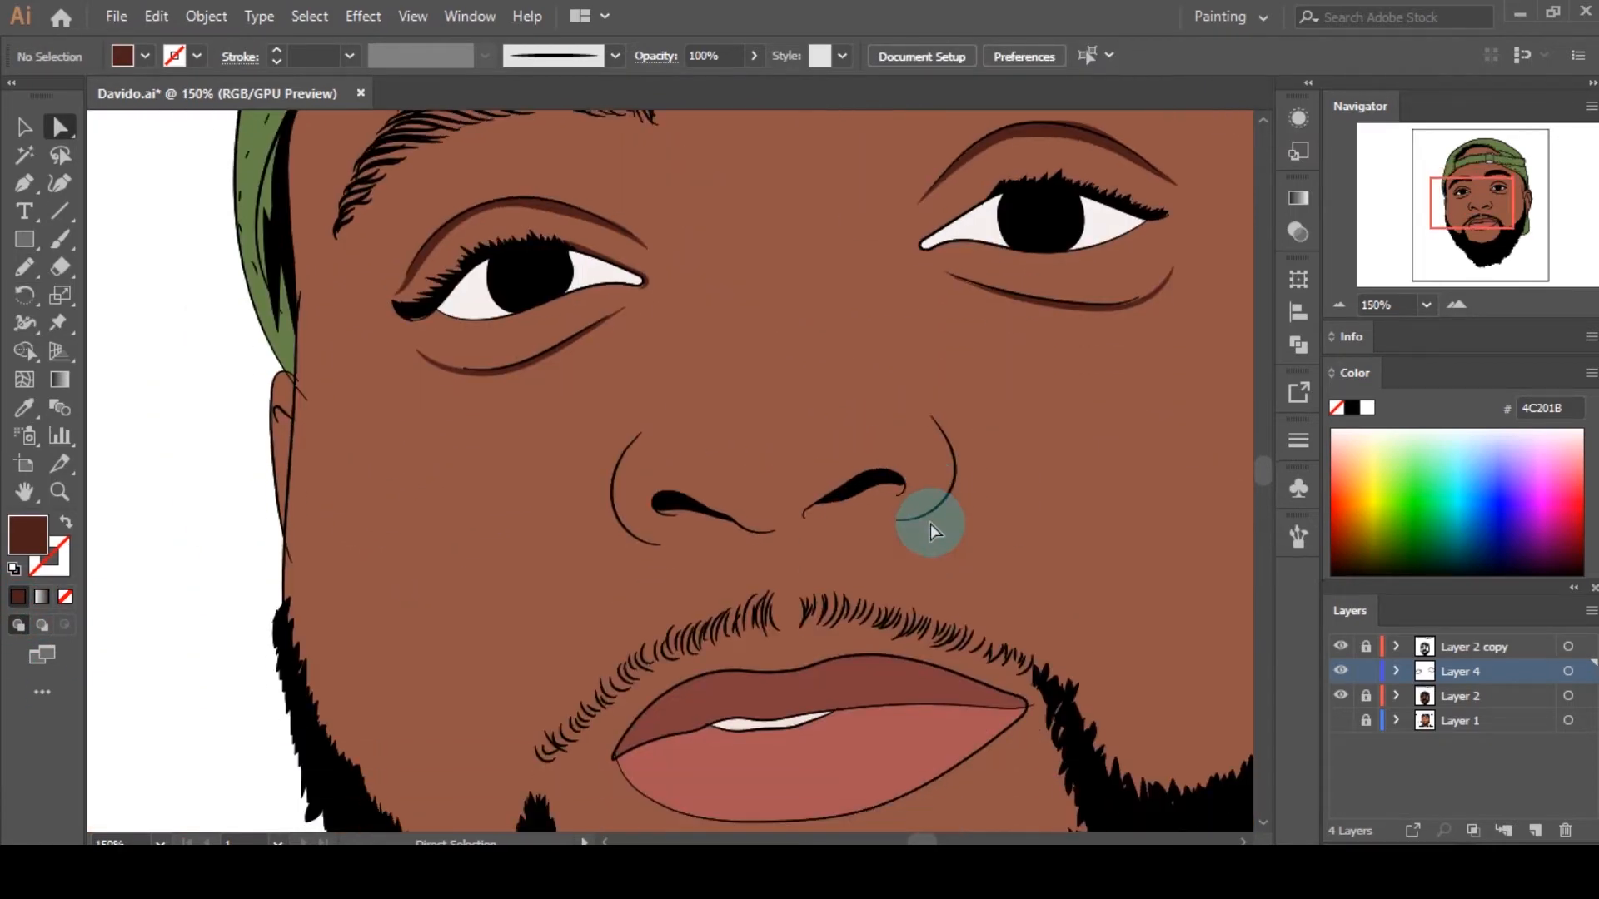
scroll(902, 505, "up", 3)
scroll(525, 521, "up", 1)
key("n")
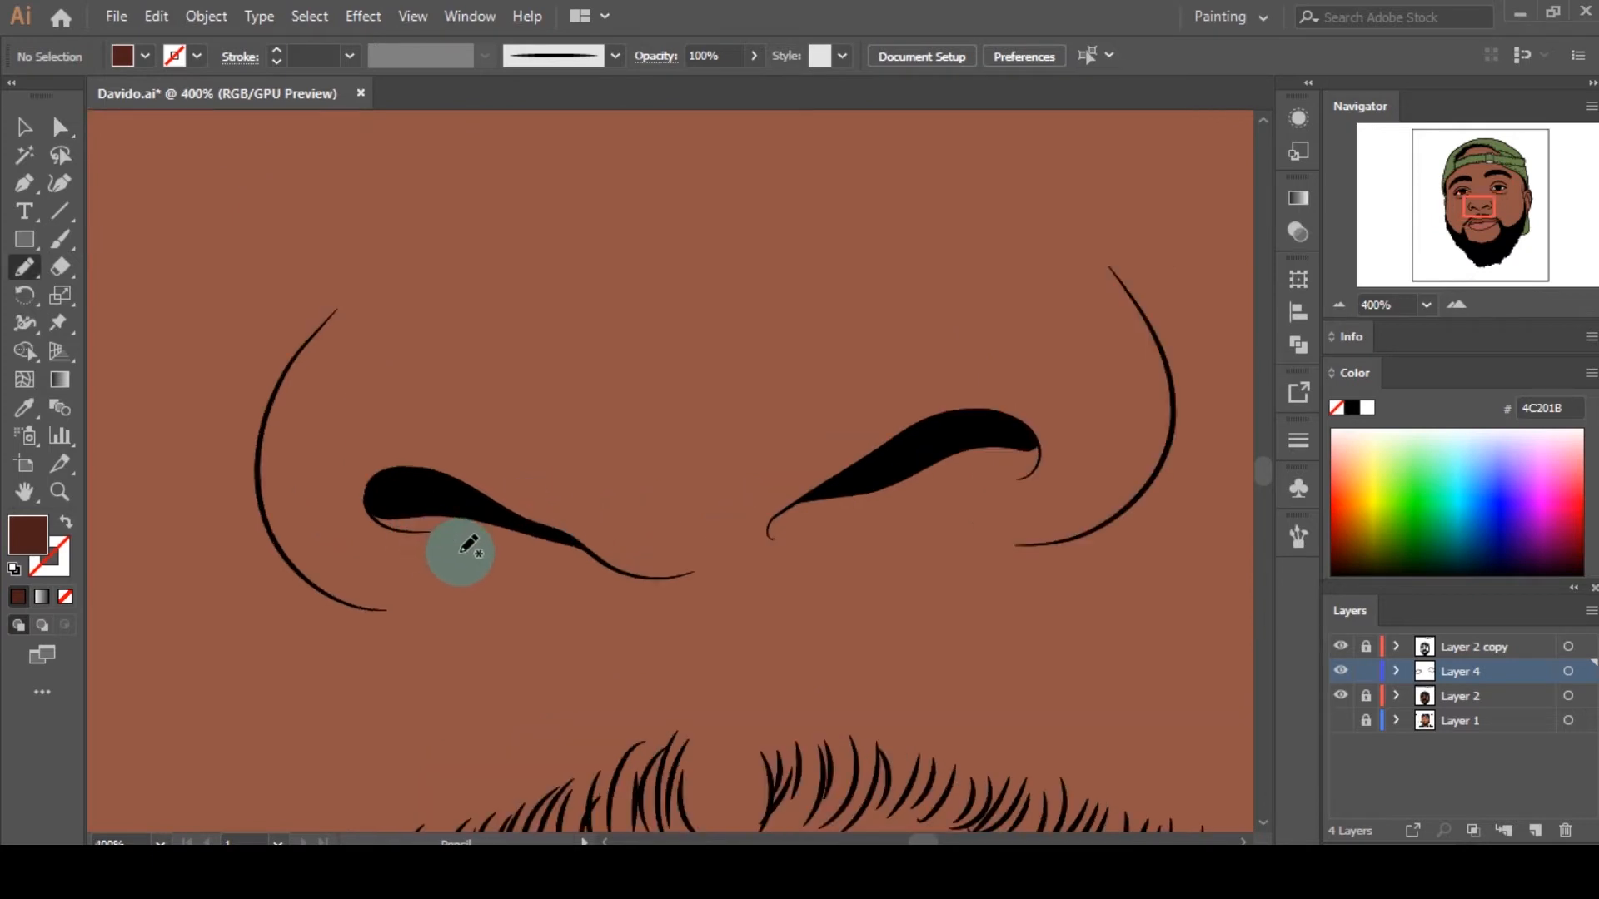
mouse_move(358, 503)
left_mouse_down()
mouse_move(538, 500)
mouse_move(699, 562)
mouse_move(894, 433)
mouse_move(1064, 443)
mouse_move(814, 521)
mouse_move(700, 582)
mouse_move(436, 557)
mouse_move(367, 520)
left_mouse_up()
key("ctrl+1")
key("a")
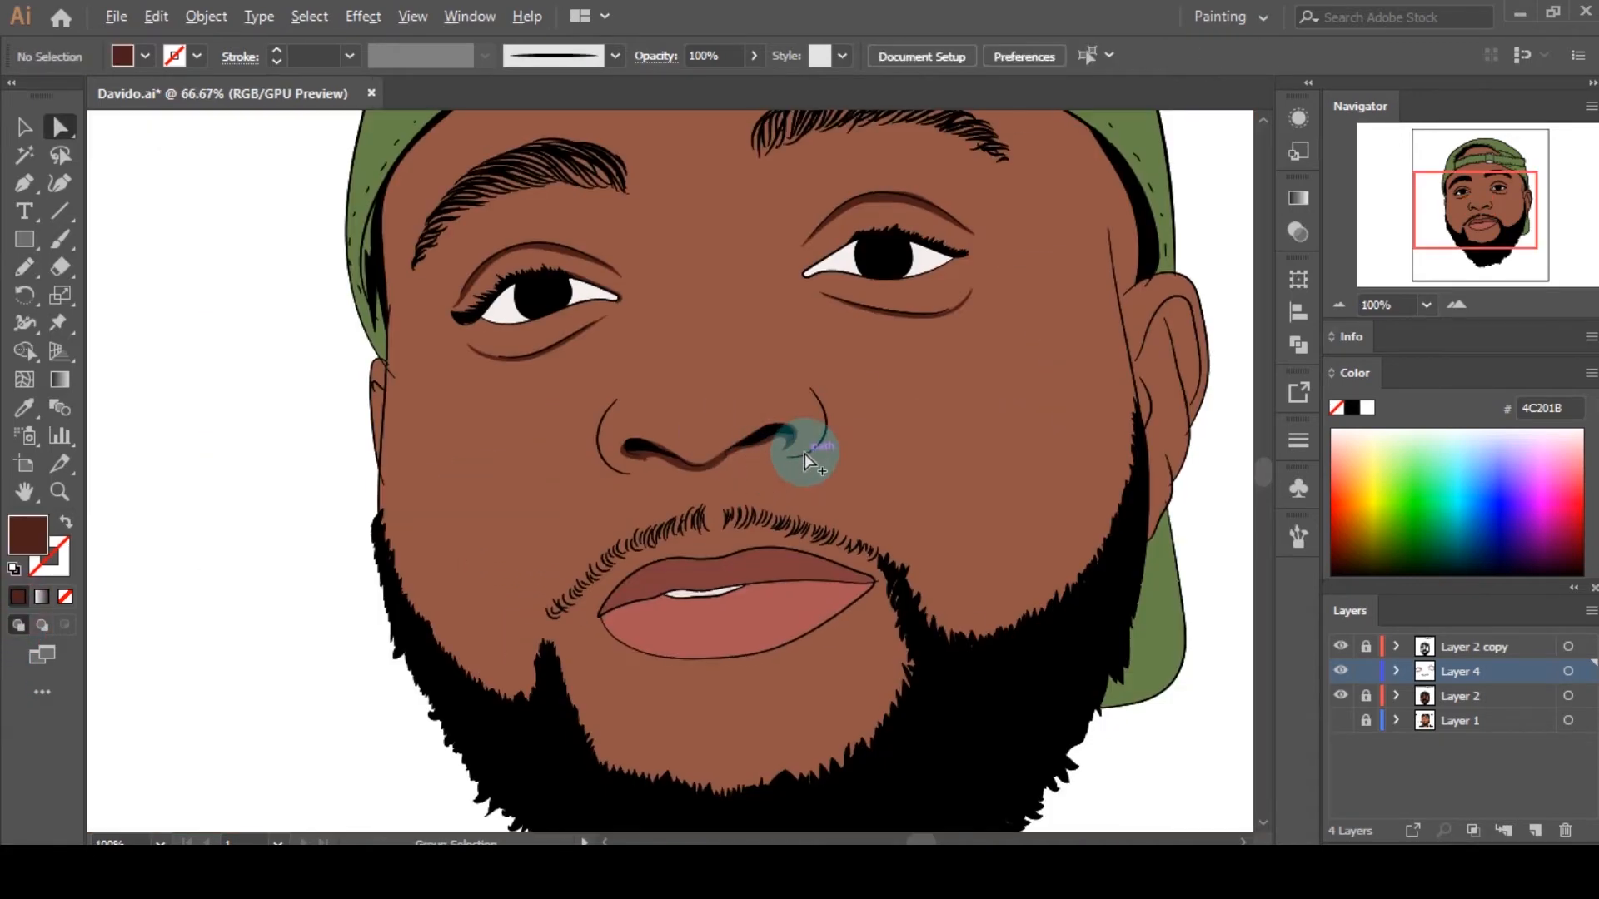
Step: Draw a dark brown filled shadow along the outline of the nose's left-hand wing and deselect it
scroll(761, 493, "up", 1)
scroll(756, 496, "up", 1)
scroll(562, 483, "up", 3)
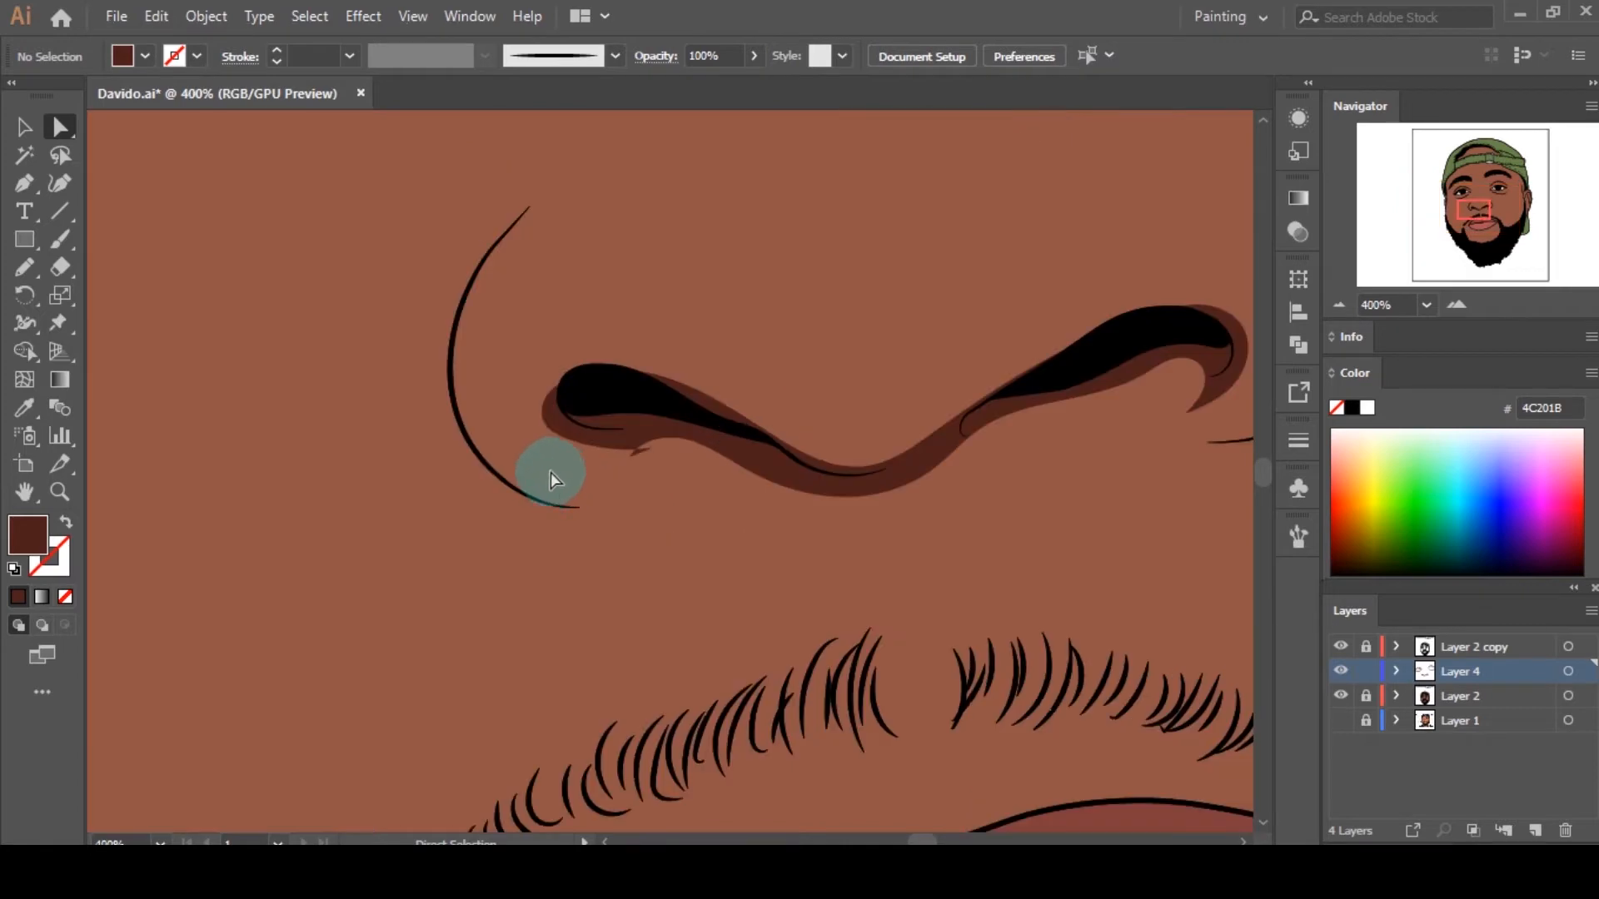
key("n")
mouse_move(477, 276)
left_mouse_down()
mouse_move(444, 333)
mouse_move(442, 417)
mouse_move(469, 478)
mouse_move(551, 514)
left_mouse_up()
left_click_drag(668, 490, 684, 485)
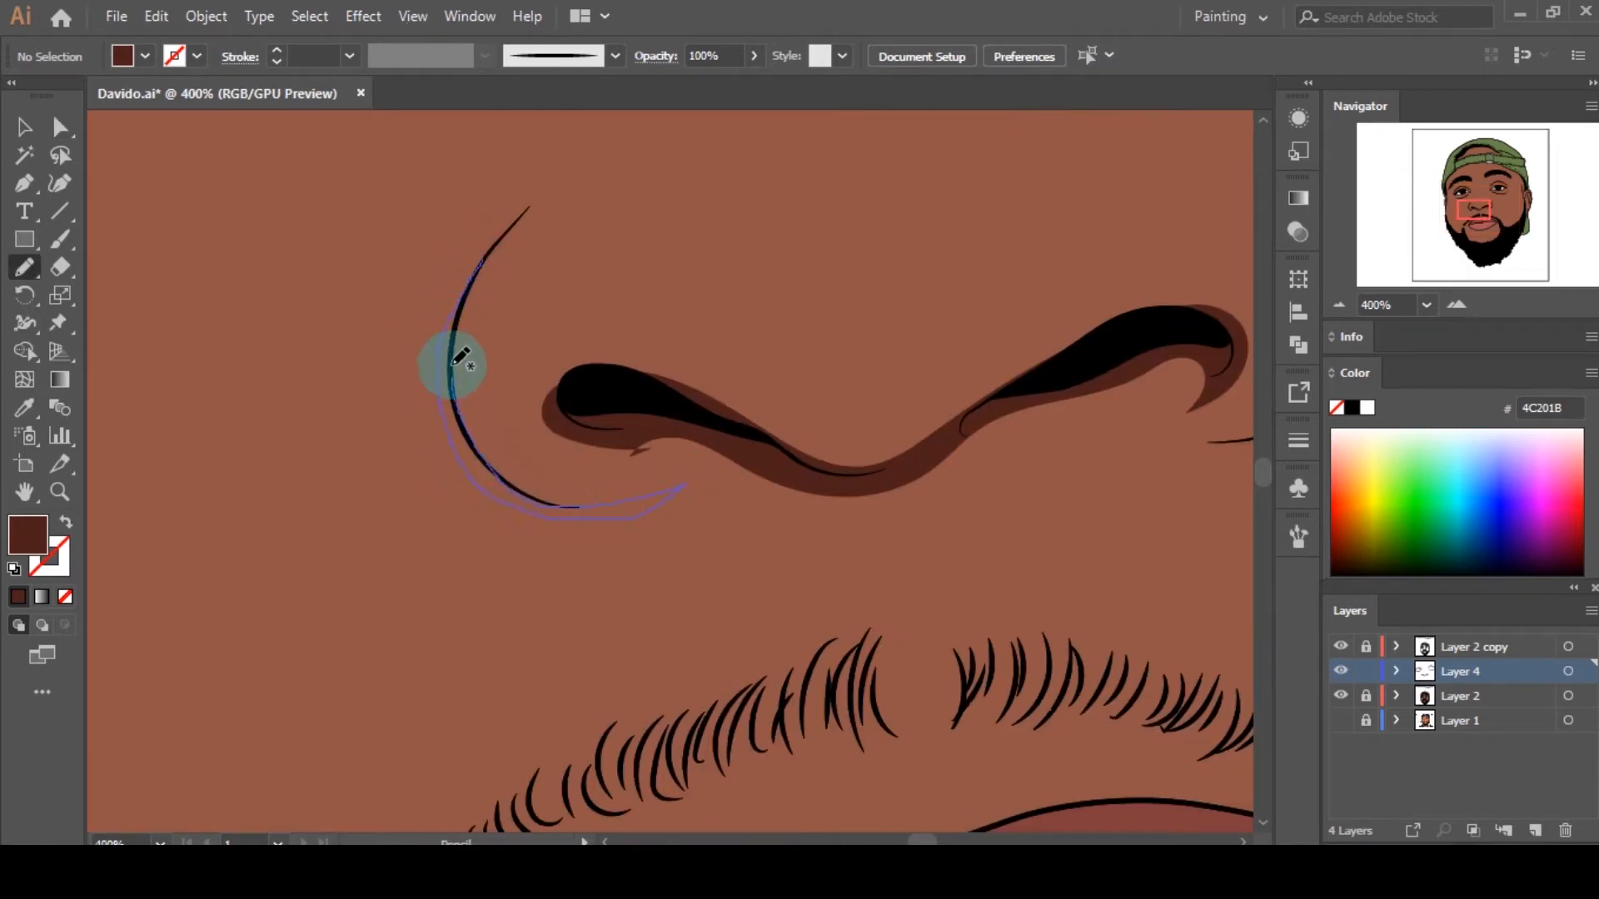
left_click(20, 597)
key("a")
left_click(316, 508)
scroll(551, 426, "down", 6)
scroll(613, 458, "up", 1)
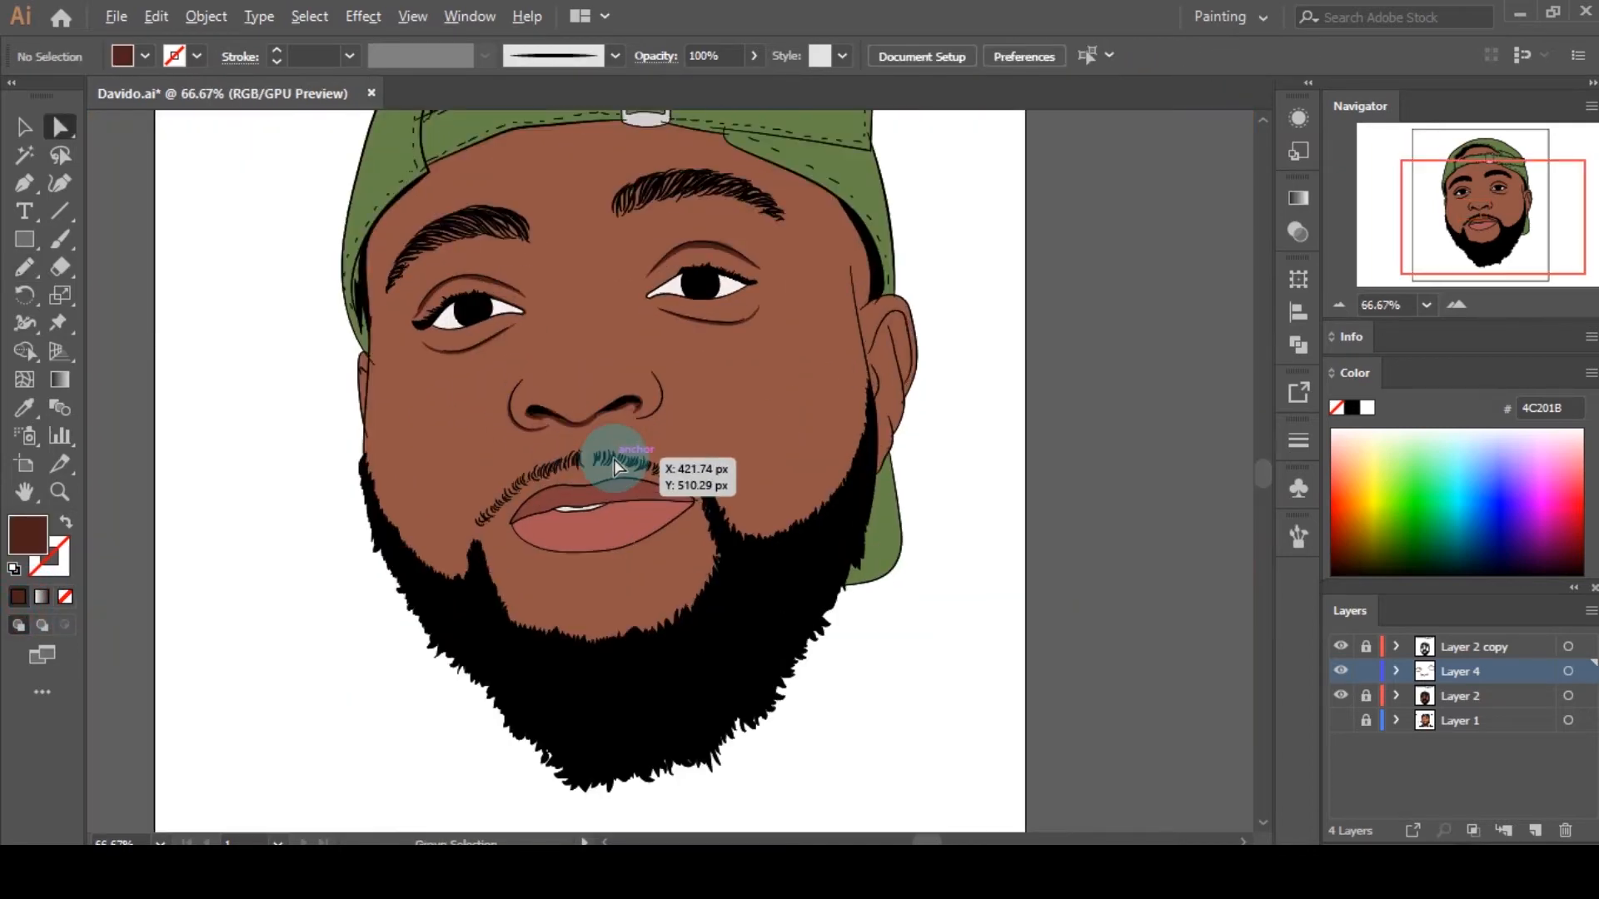
Step: Draw a dark brown filled shadow along the outline of the nose's right-hand wing and deselect it
scroll(627, 365, "up", 5)
key("n")
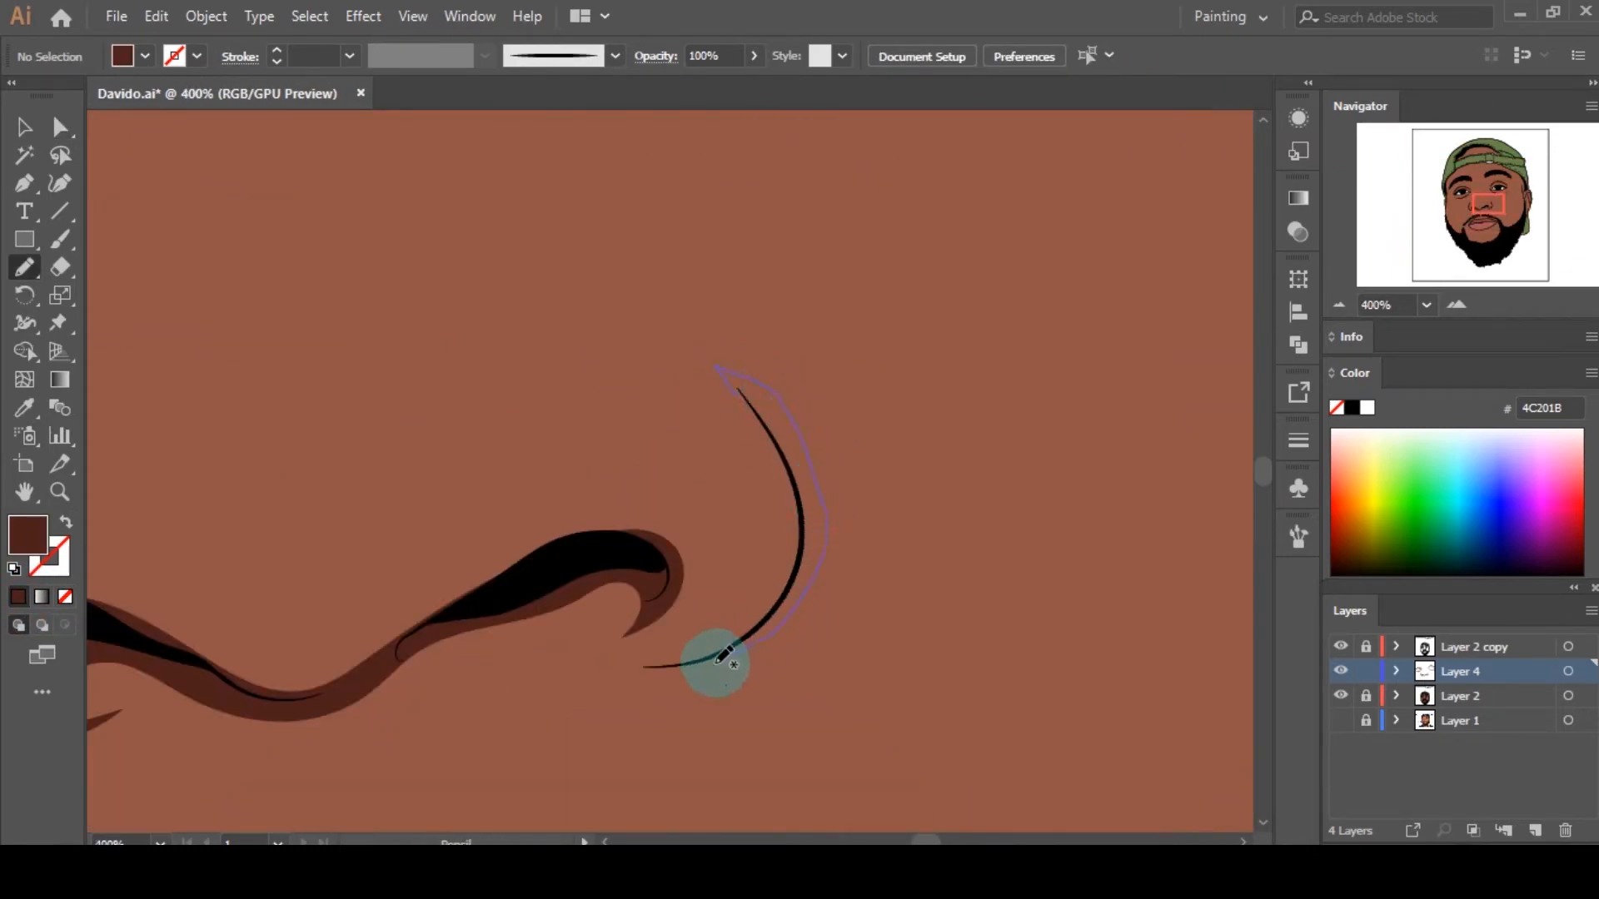
left_click_drag(638, 667, 740, 630)
mouse_move(793, 530)
left_mouse_down()
mouse_move(782, 466)
mouse_move(716, 366)
left_mouse_up()
left_click(18, 596)
key("a")
left_click(535, 473)
scroll(553, 458, "down", 6)
scroll(538, 506, "up", 1)
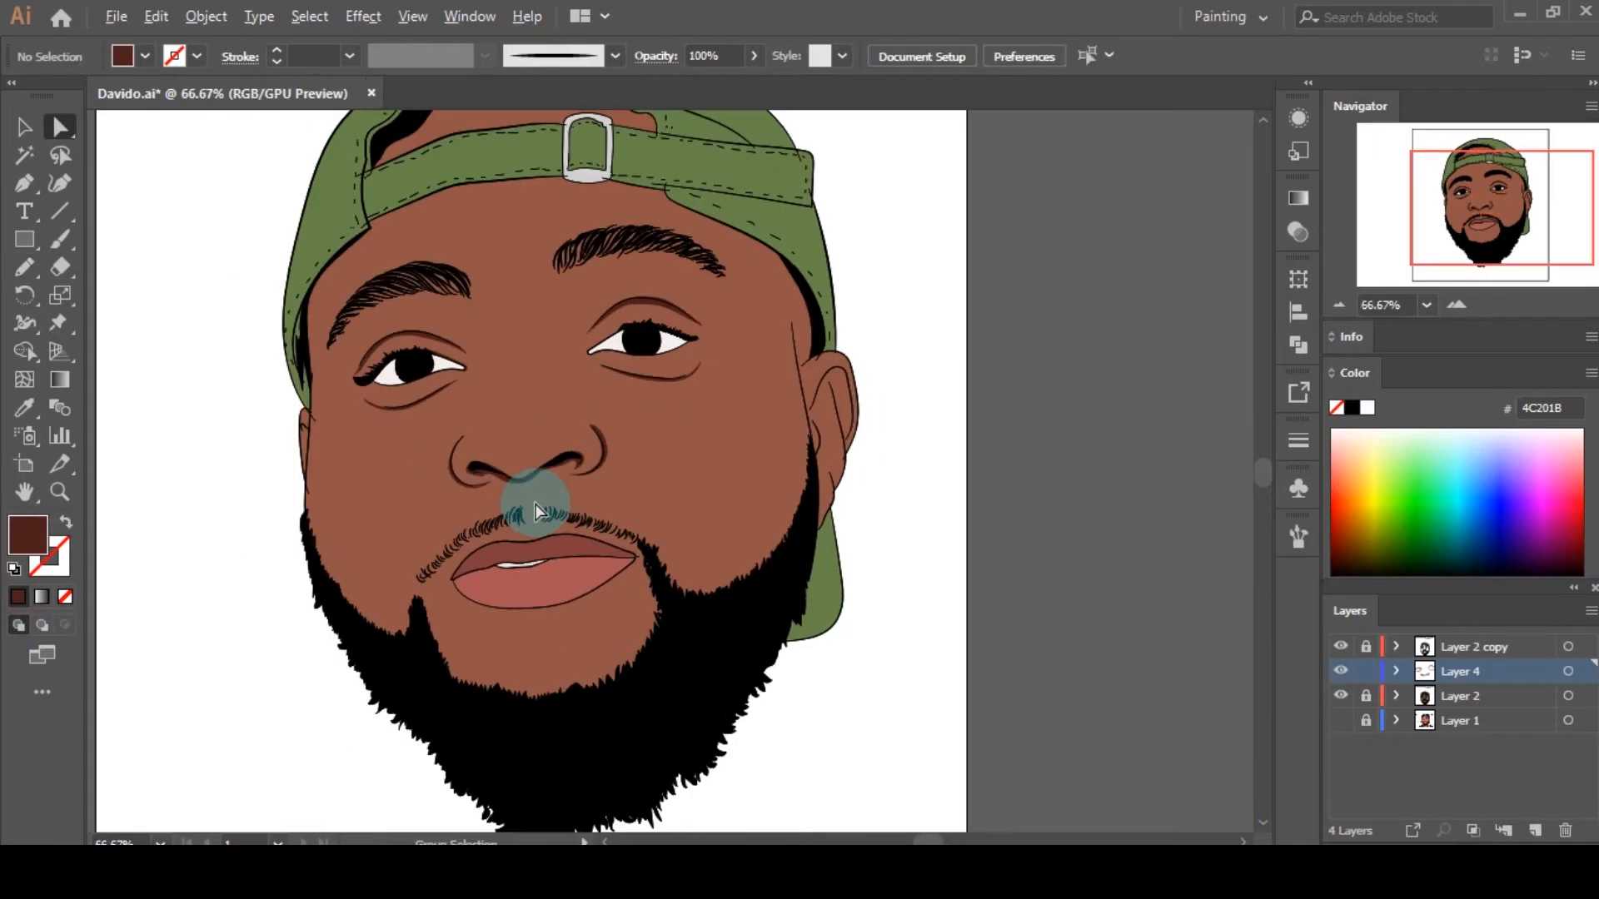
Step: Select all the eye and nose shadows, change their fill to the darker brown 471A17 and deselect them
key("ctrl+a")
double_click(35, 539)
left_click(1096, 409)
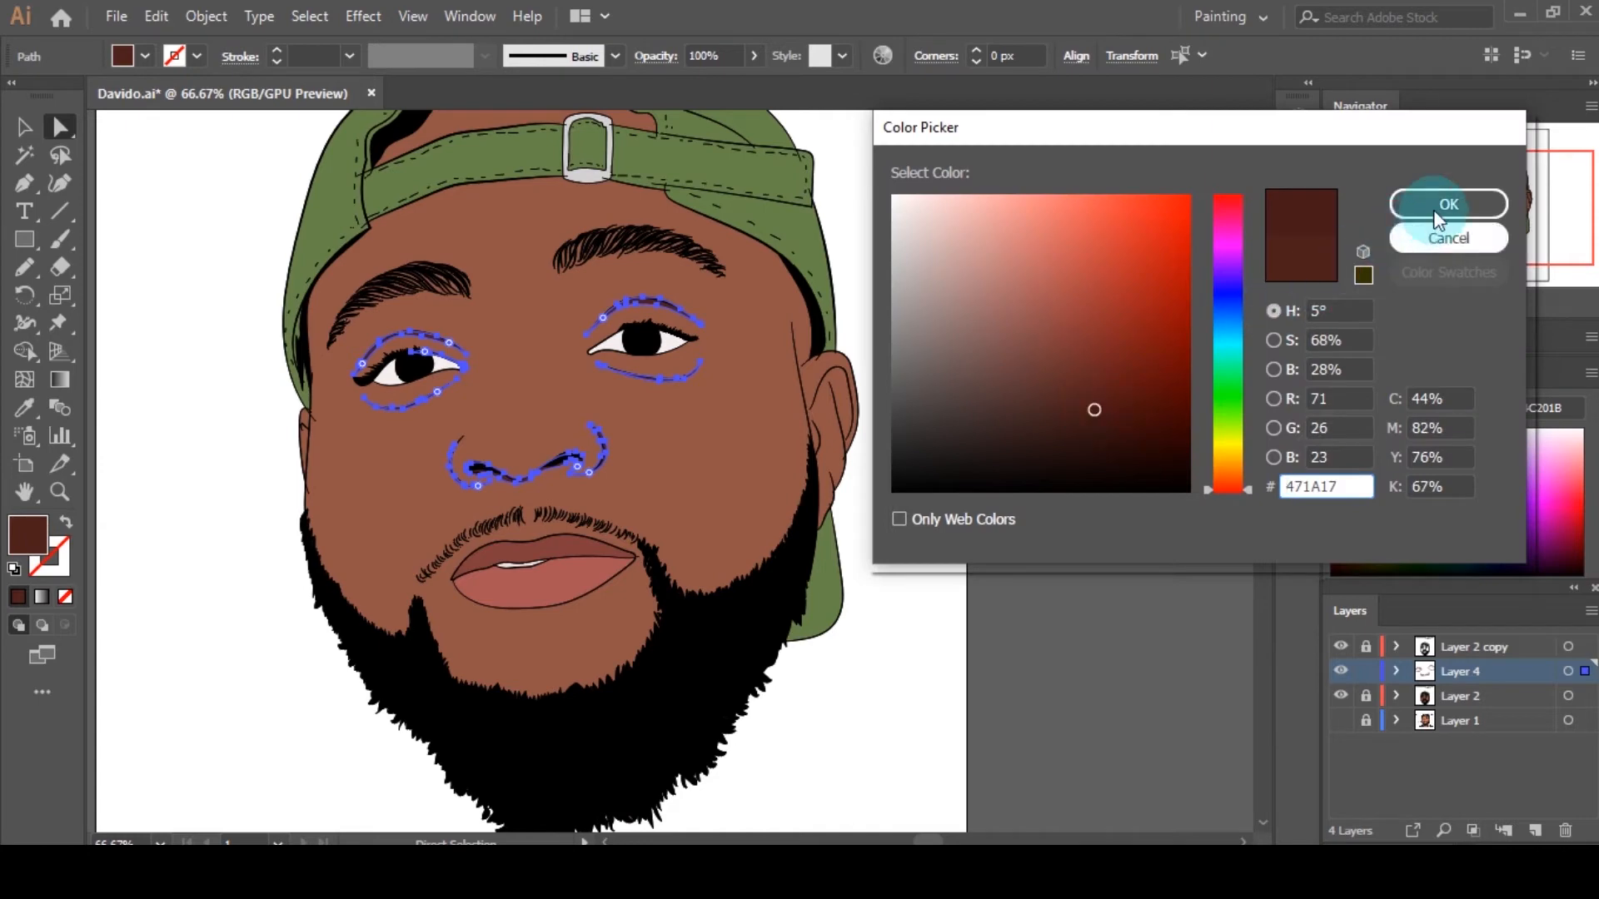
left_click(1440, 209)
left_click(736, 503)
scroll(505, 483, "up", 1)
scroll(521, 495, "up", 2)
key("n")
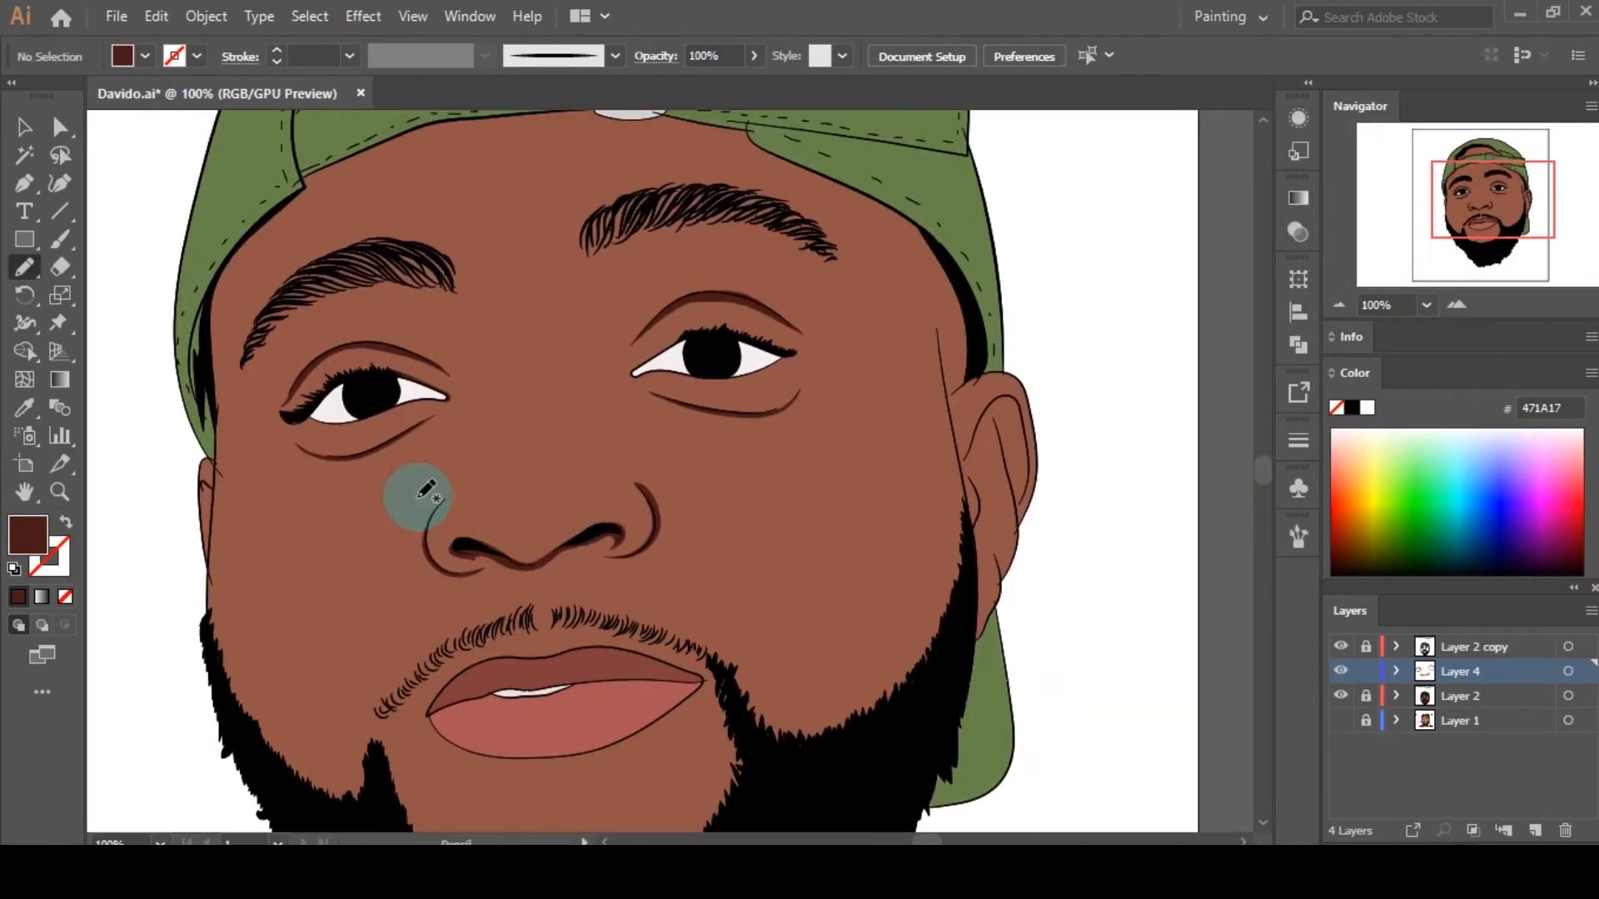
Step: Draw a dark brown filled shadow under the outer corner of the left-hand eye and deselect it
scroll(317, 425, "up", 3)
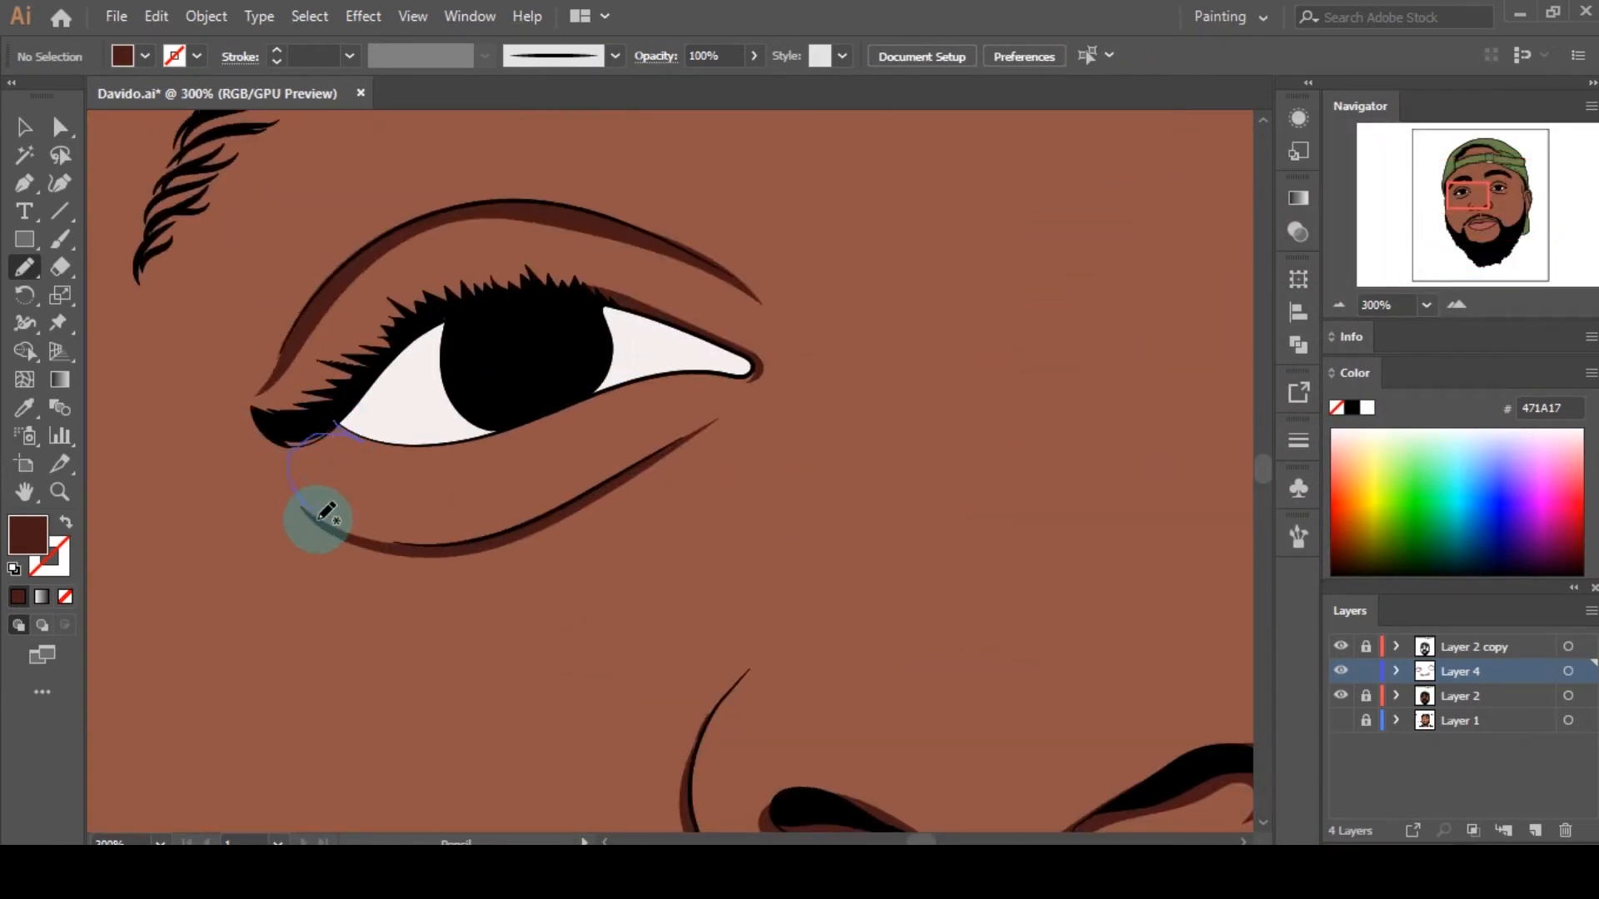
left_click_drag(284, 412, 290, 427)
scroll(292, 429, "up", 3)
key("a")
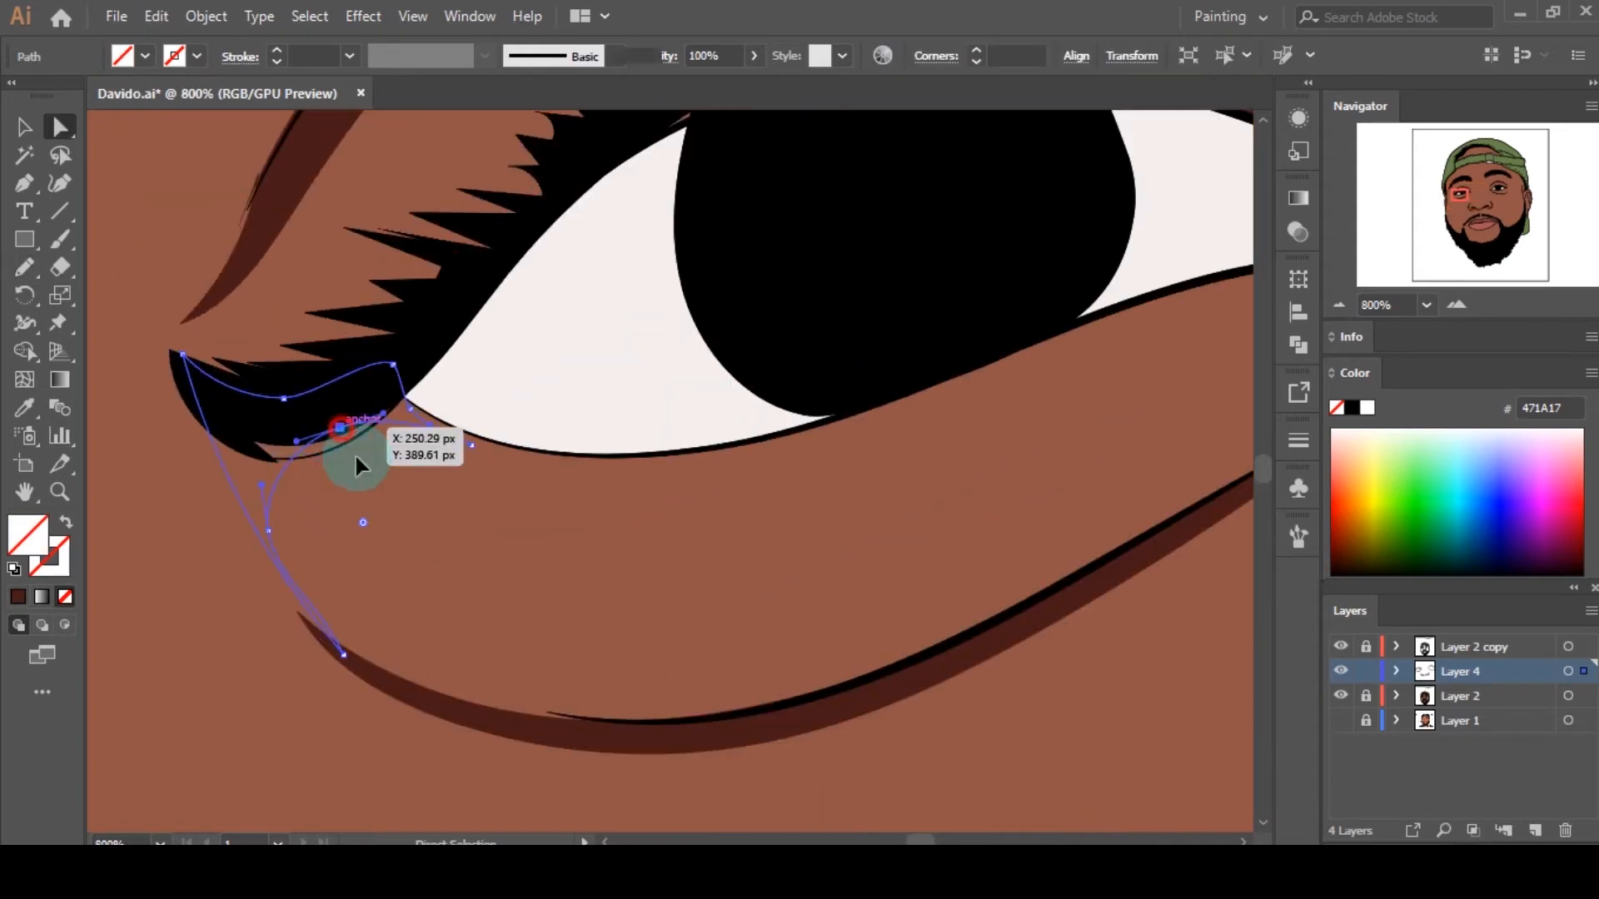
left_click(436, 561)
scroll(481, 487, "down", 5)
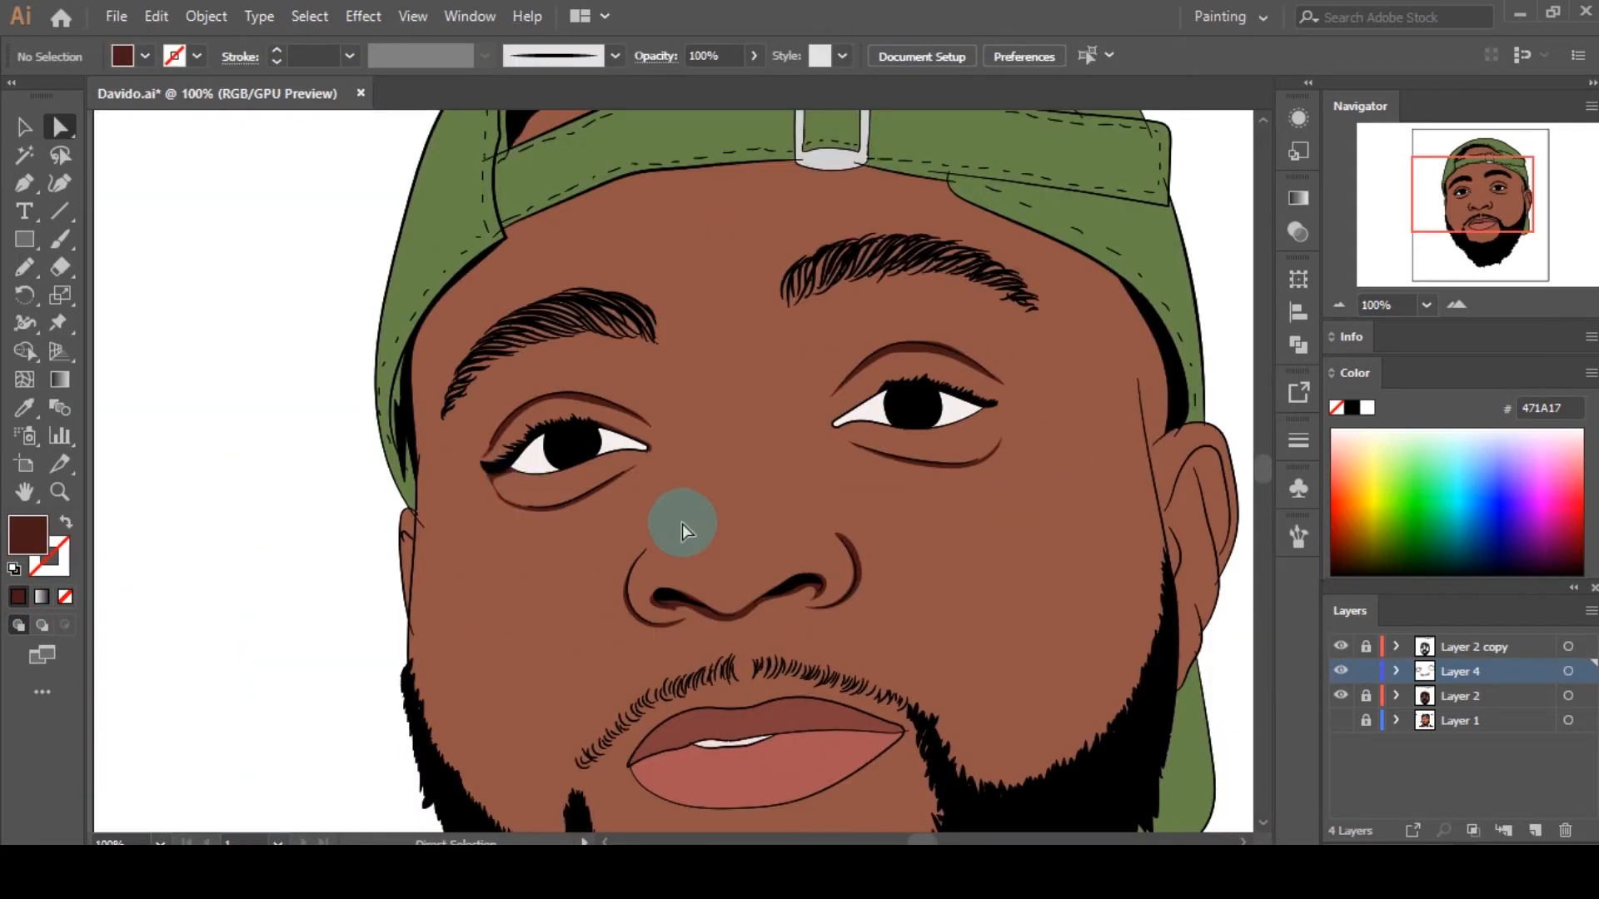
scroll(747, 533, "down", 1)
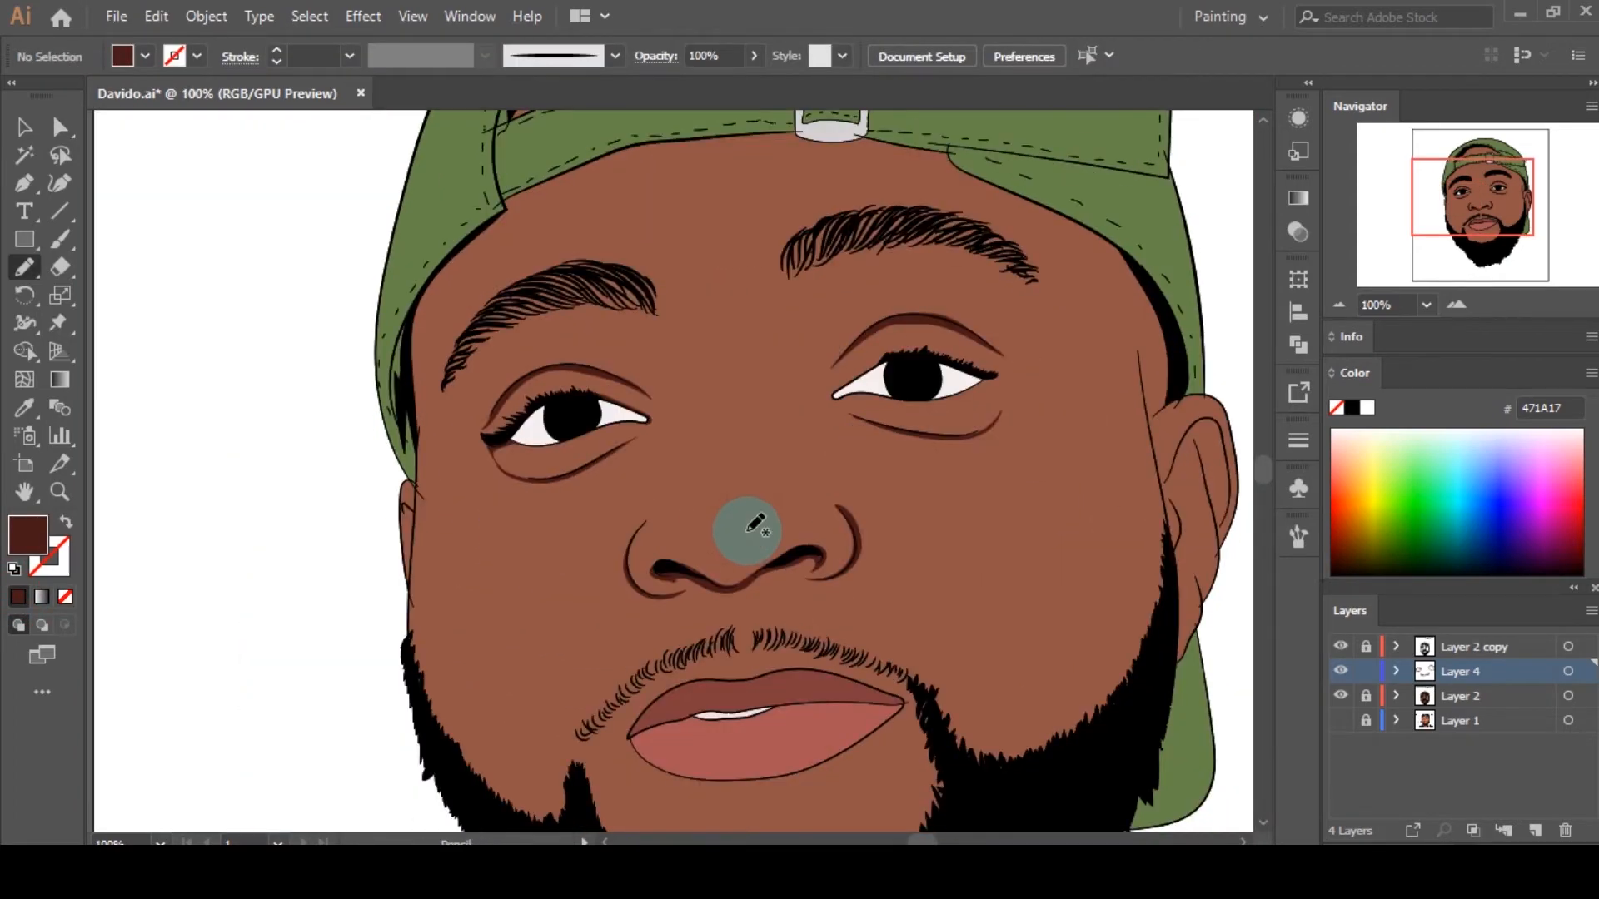
Step: Draw a dark brown filled shadow around the inner corner and along the upper lid of the right-hand eye
scroll(879, 395, "up", 4)
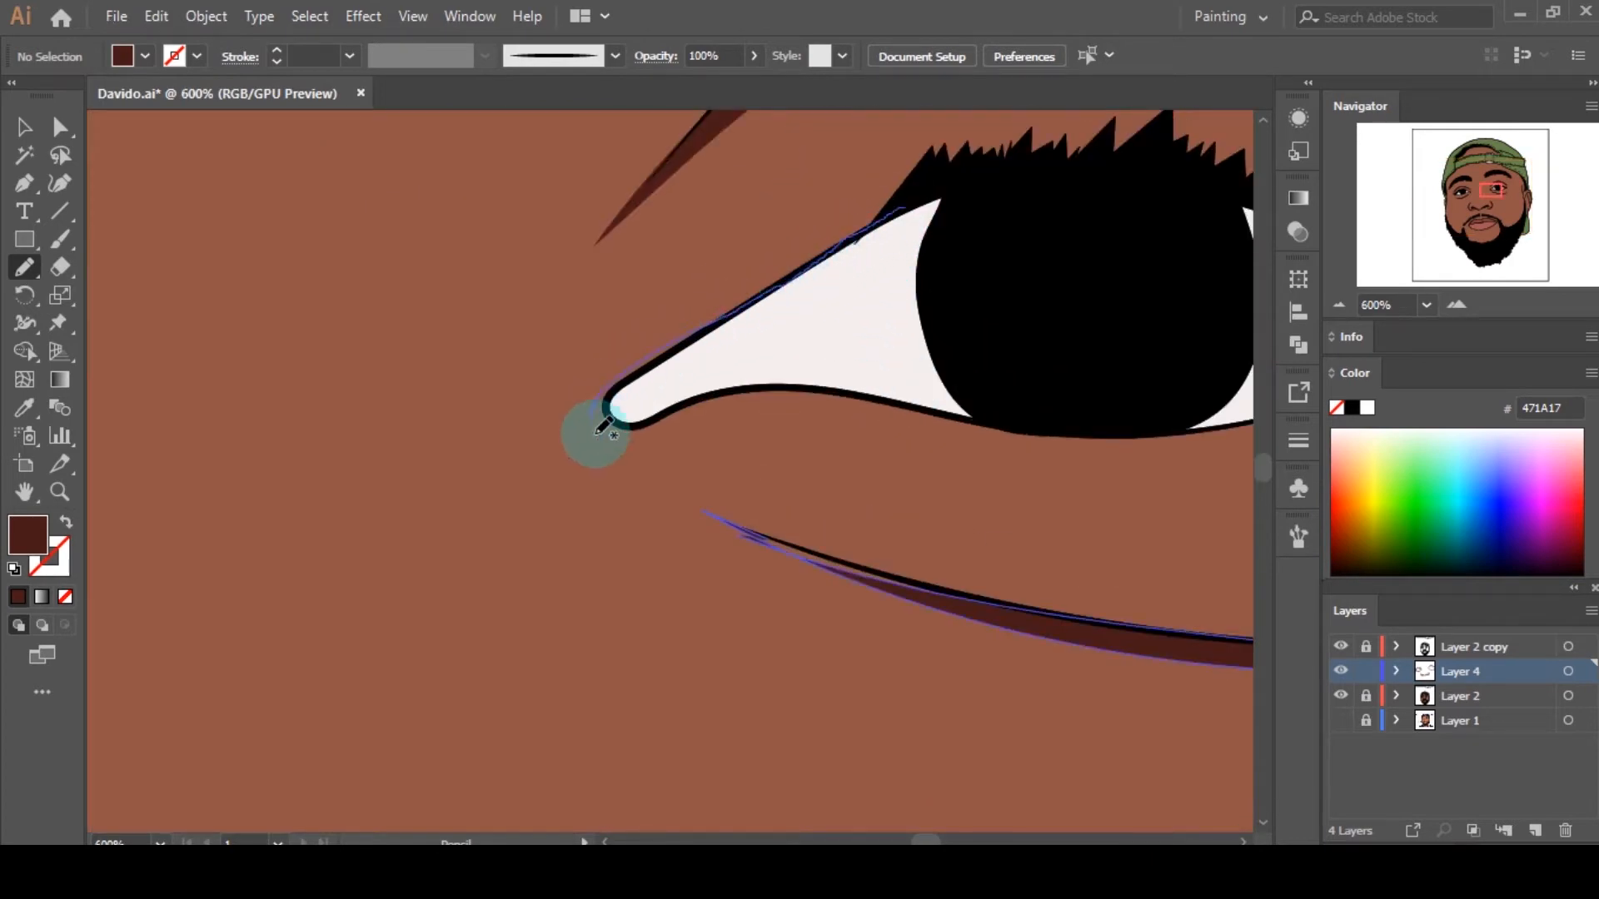
mouse_move(597, 431)
left_mouse_down()
mouse_move(604, 364)
mouse_move(823, 201)
mouse_move(1125, 104)
left_mouse_up()
left_click_drag(1045, 150, 1041, 153)
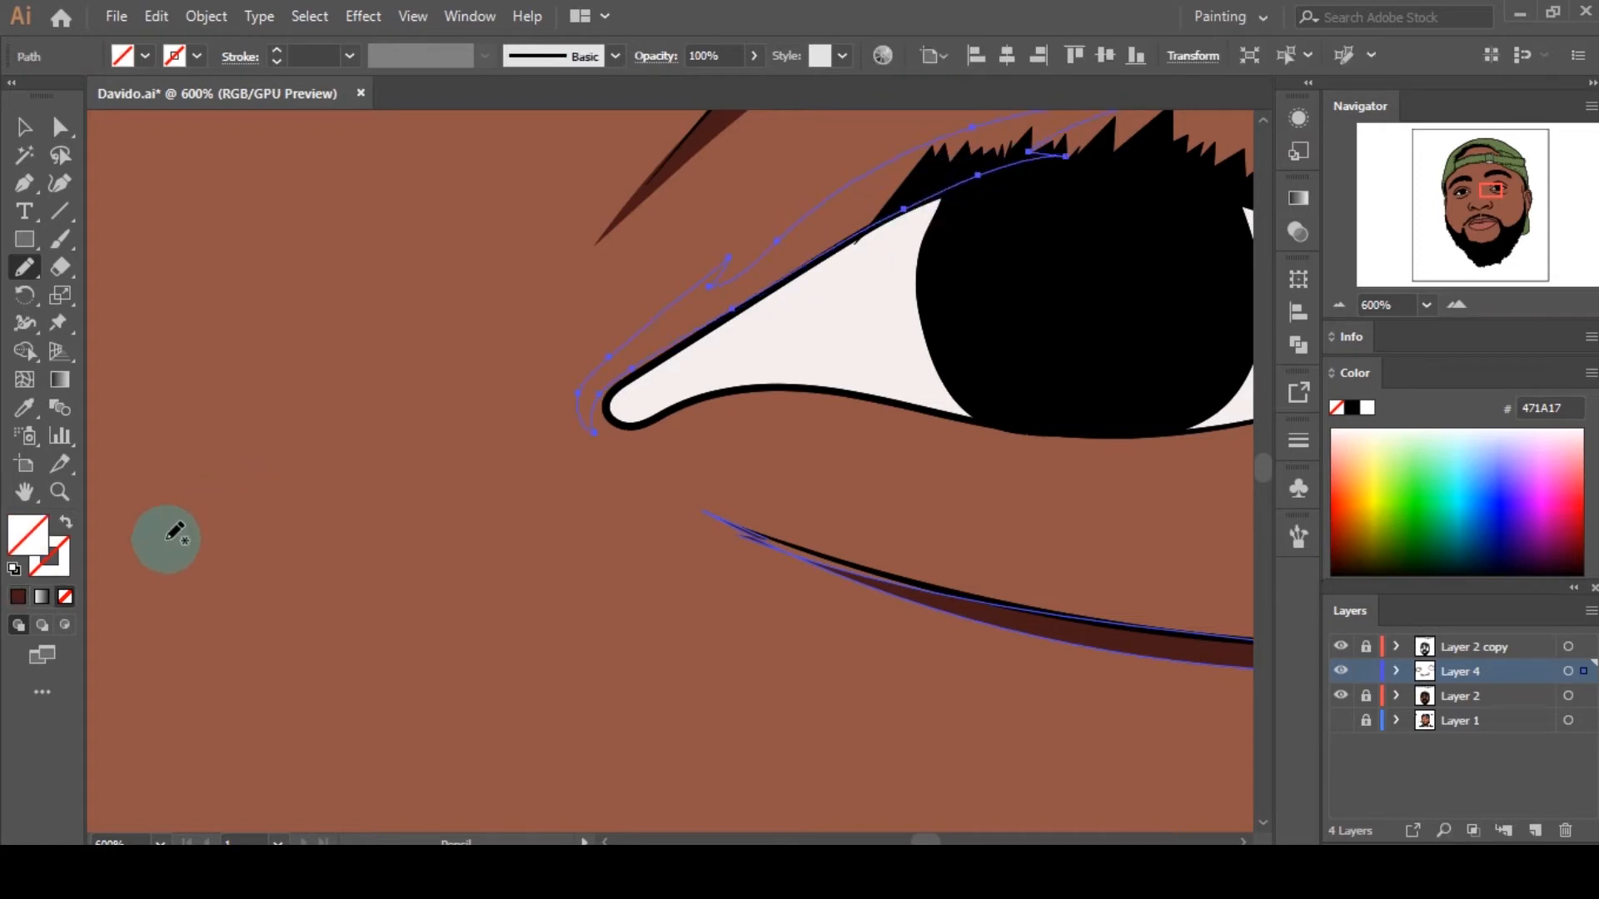
scroll(348, 488, "down", 6)
scroll(836, 428, "down", 3)
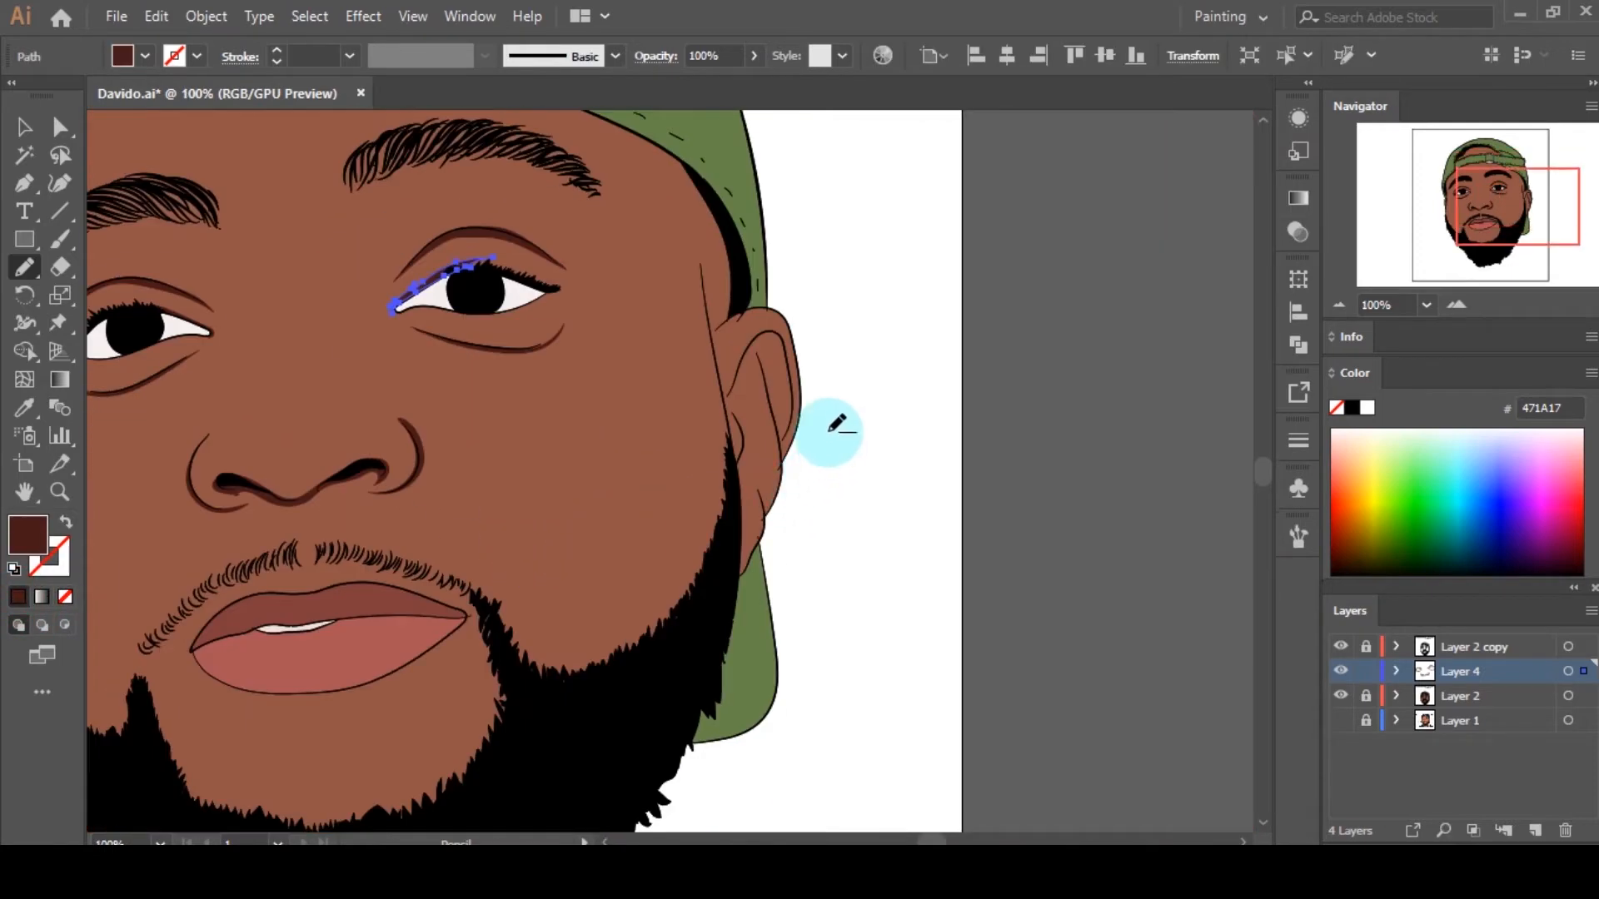
Step: Draw a jagged dark brown filled shadow directly beneath the lower lip
scroll(835, 428, "down", 1)
scroll(466, 483, "up", 5)
mouse_move(404, 408)
left_mouse_down()
mouse_move(655, 404)
mouse_move(836, 365)
mouse_move(966, 306)
mouse_move(790, 399)
mouse_move(797, 413)
mouse_move(733, 450)
mouse_move(560, 483)
mouse_move(621, 454)
mouse_move(337, 401)
left_mouse_up()
left_click(16, 596)
scroll(308, 558, "down", 4)
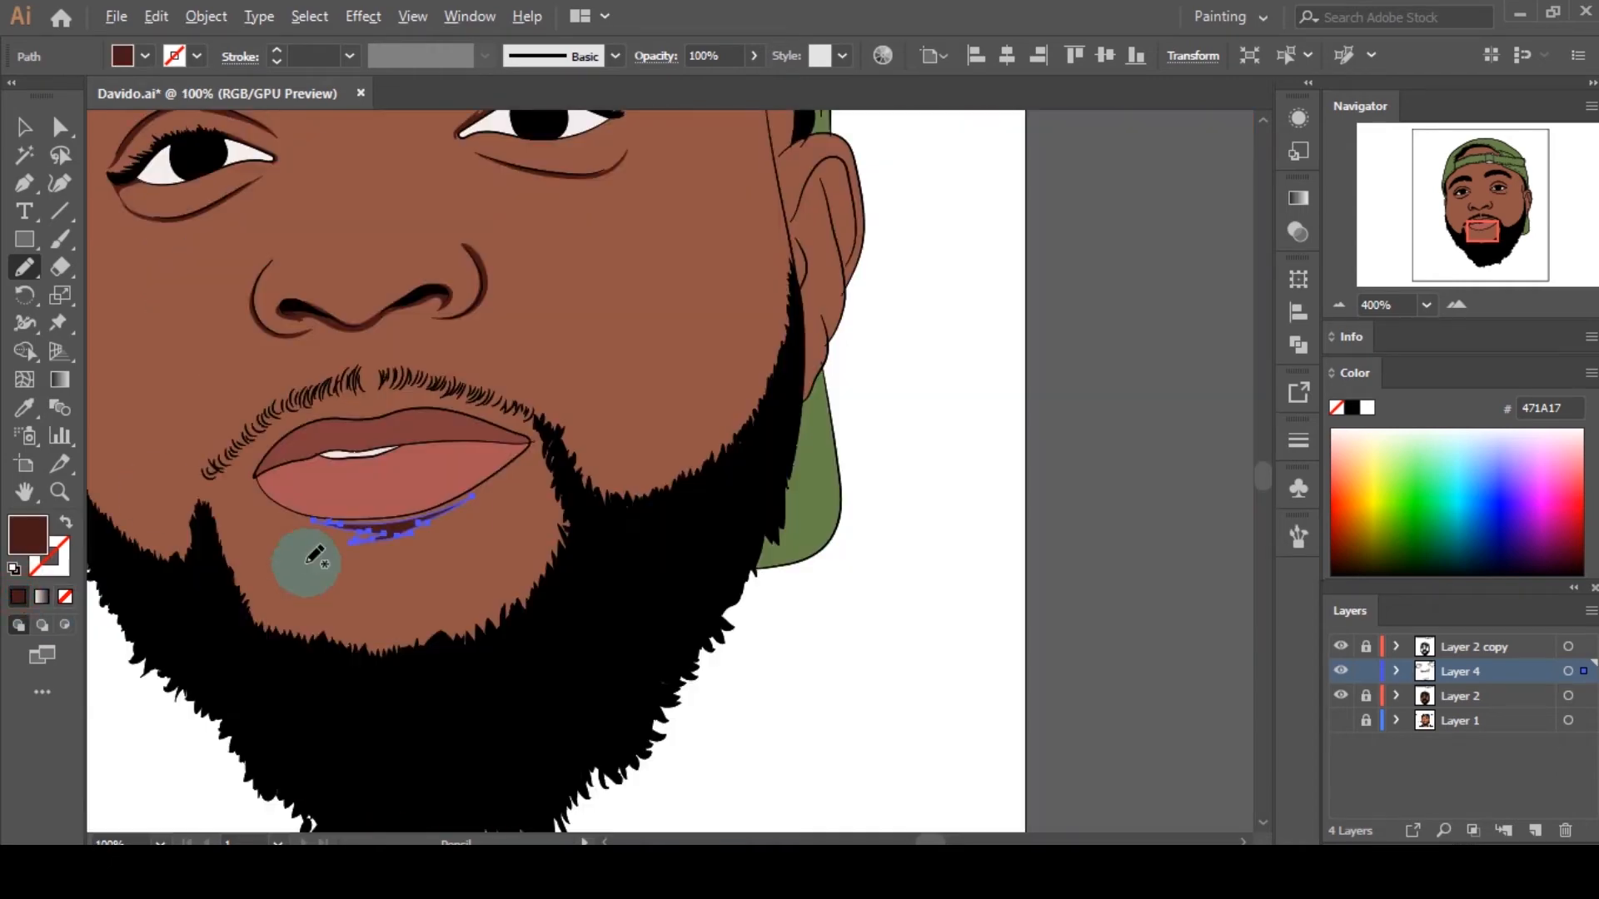
Step: Draw small dark brown filled shadows around the right-hand and left-hand corners of the mouth
scroll(535, 446, "up", 5)
scroll(678, 333, "up", 2)
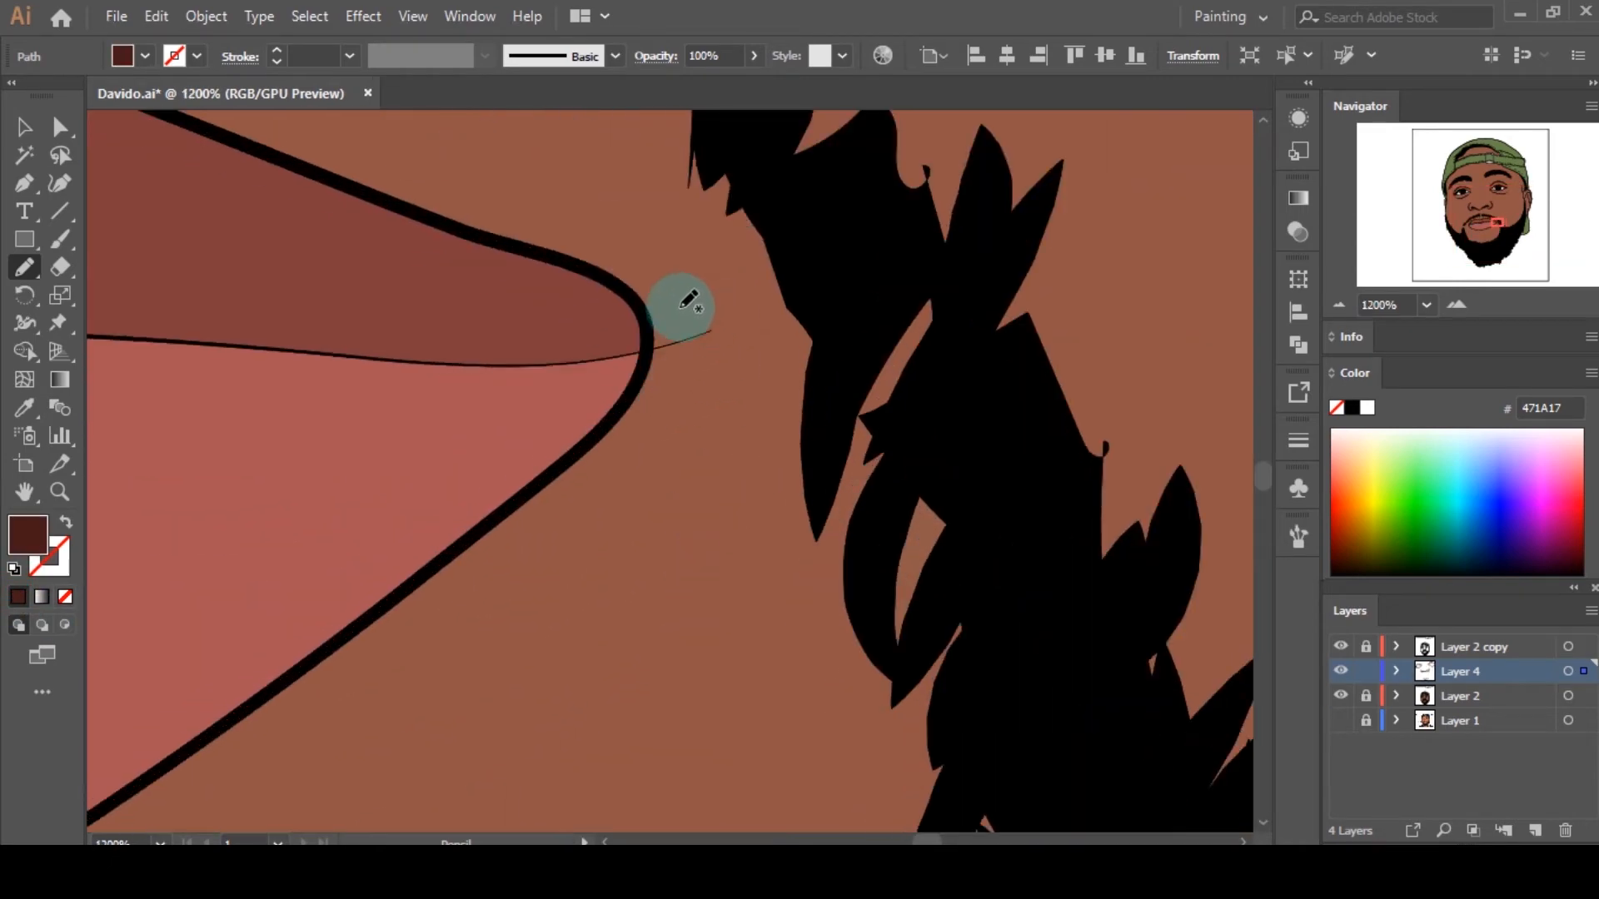
mouse_move(584, 262)
left_mouse_down()
mouse_move(679, 296)
mouse_move(681, 433)
mouse_move(475, 586)
mouse_move(525, 529)
mouse_move(486, 545)
mouse_move(629, 405)
mouse_move(646, 340)
left_mouse_up()
scroll(350, 582, "down", 6)
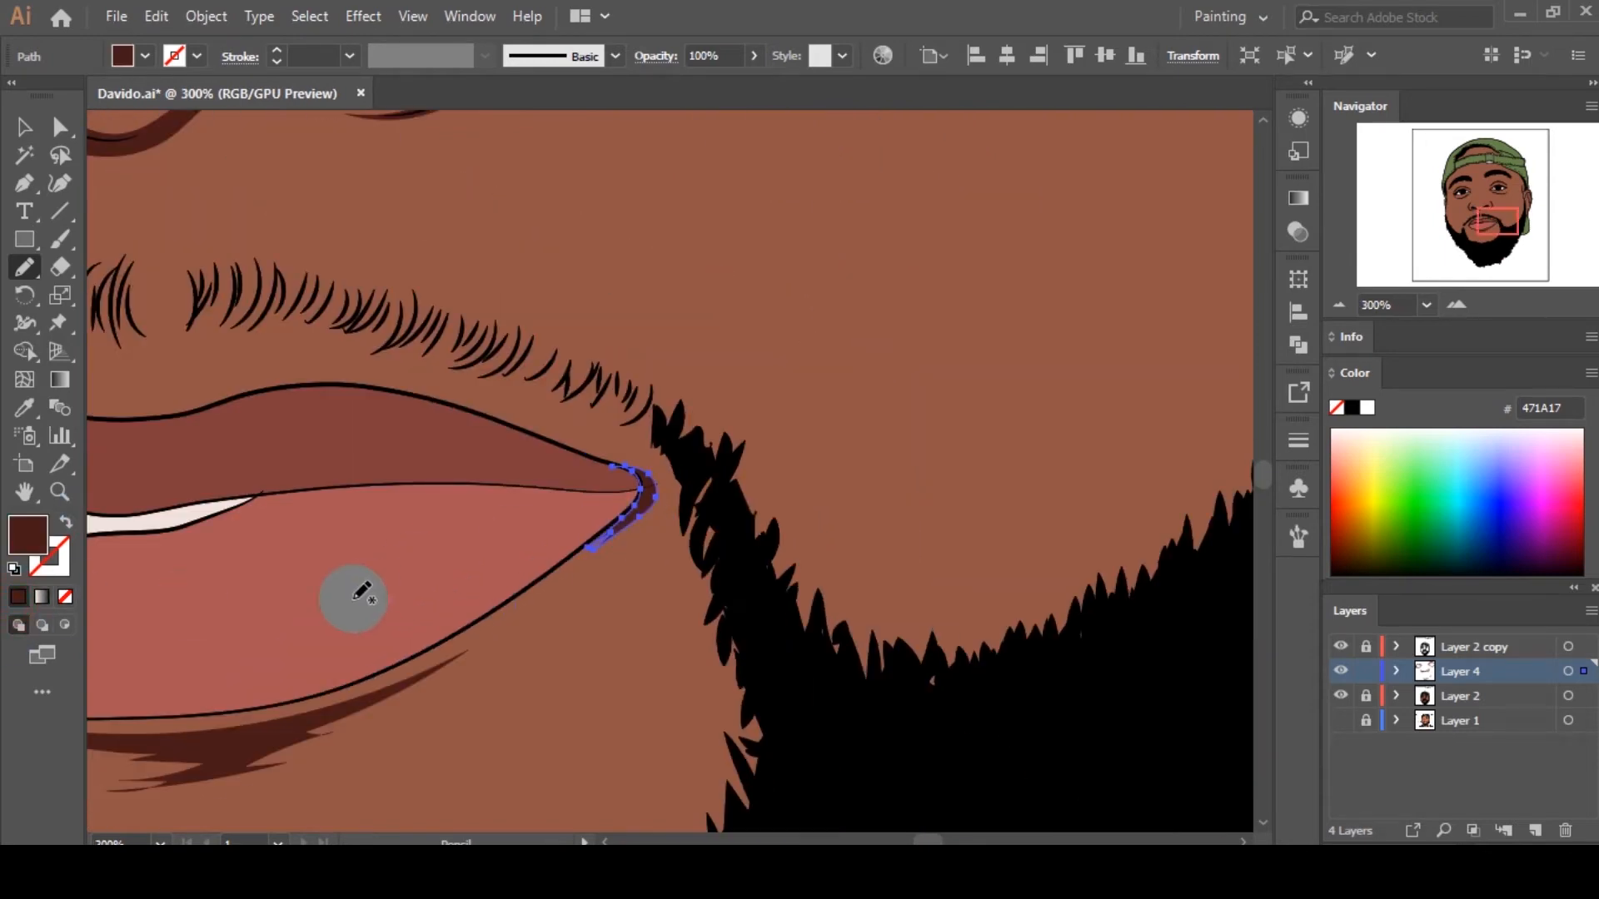
scroll(642, 498, "up", 7)
mouse_move(646, 364)
left_mouse_down()
mouse_move(719, 606)
mouse_move(554, 434)
mouse_move(613, 320)
mouse_move(603, 365)
left_mouse_up()
scroll(517, 457, "down", 8)
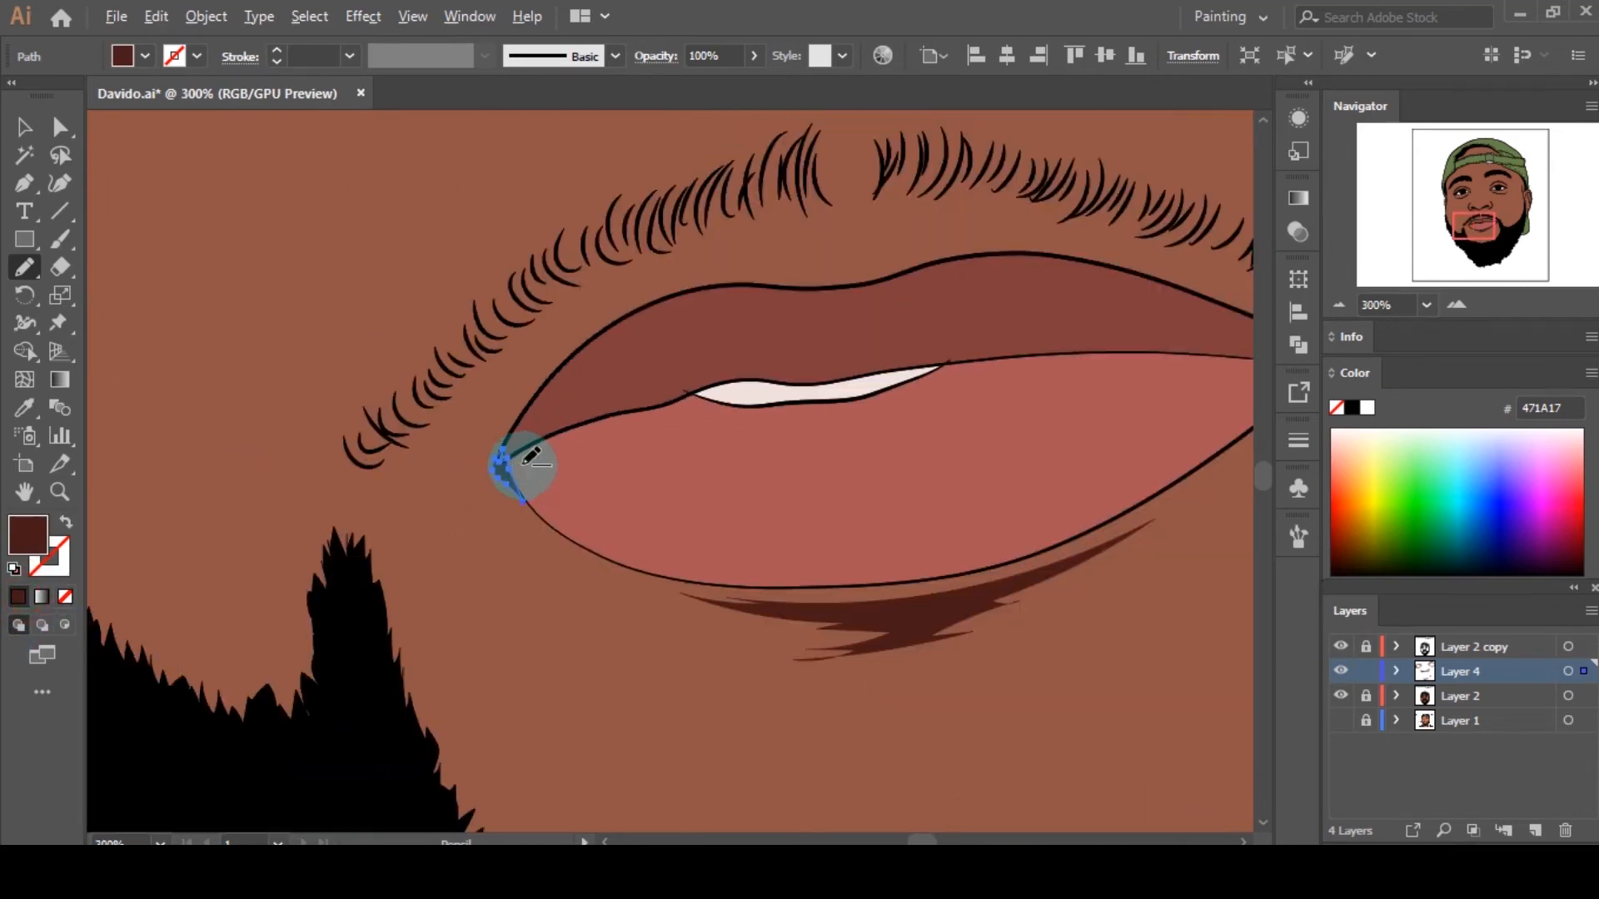
Step: Draw a dark brown filled shadow beneath the upper inner curve of the right-hand ear and deselect it
scroll(1126, 328, "up", 4)
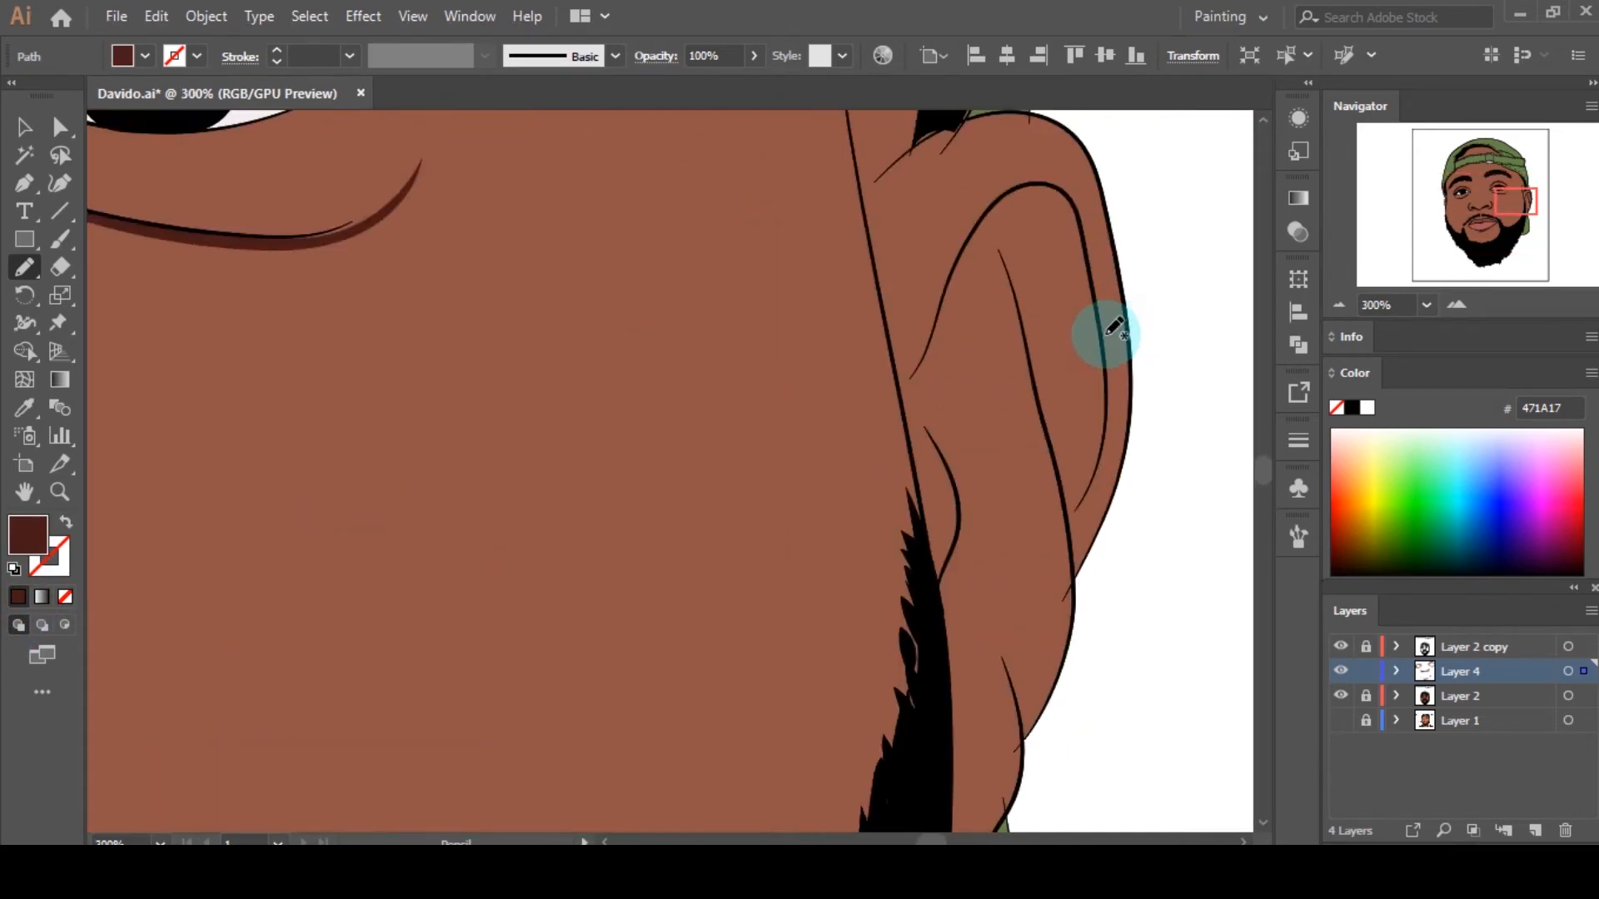
scroll(1136, 268, "up", 2)
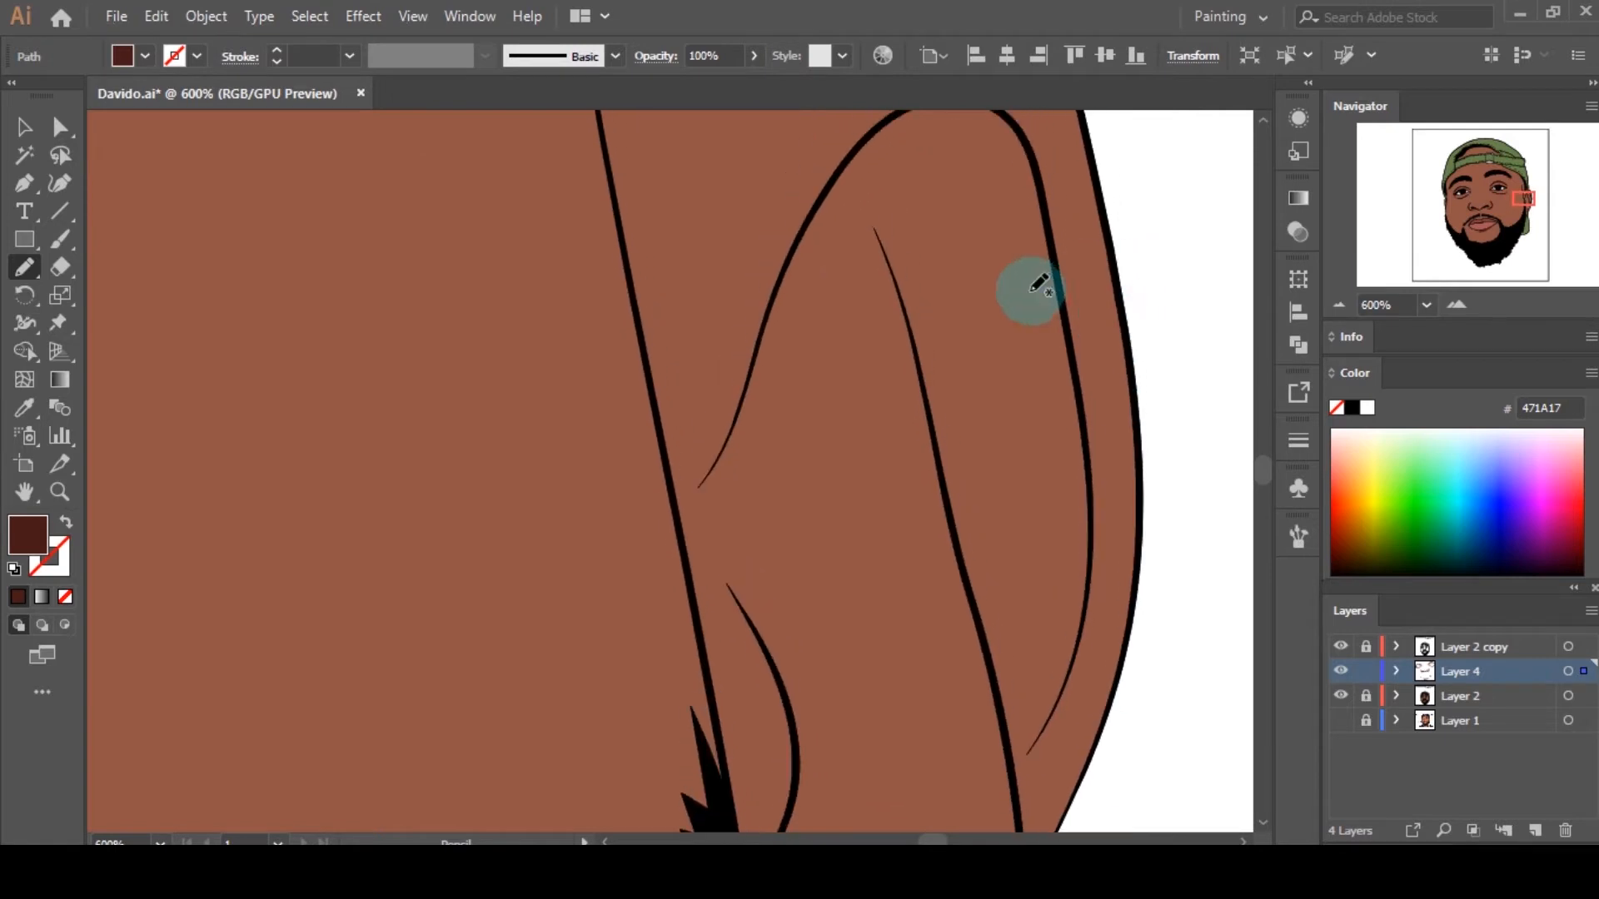
mouse_move(749, 372)
left_mouse_down()
mouse_move(839, 176)
mouse_move(904, 121)
mouse_move(962, 106)
mouse_move(1028, 139)
mouse_move(1076, 394)
mouse_move(995, 172)
mouse_move(848, 210)
left_mouse_up()
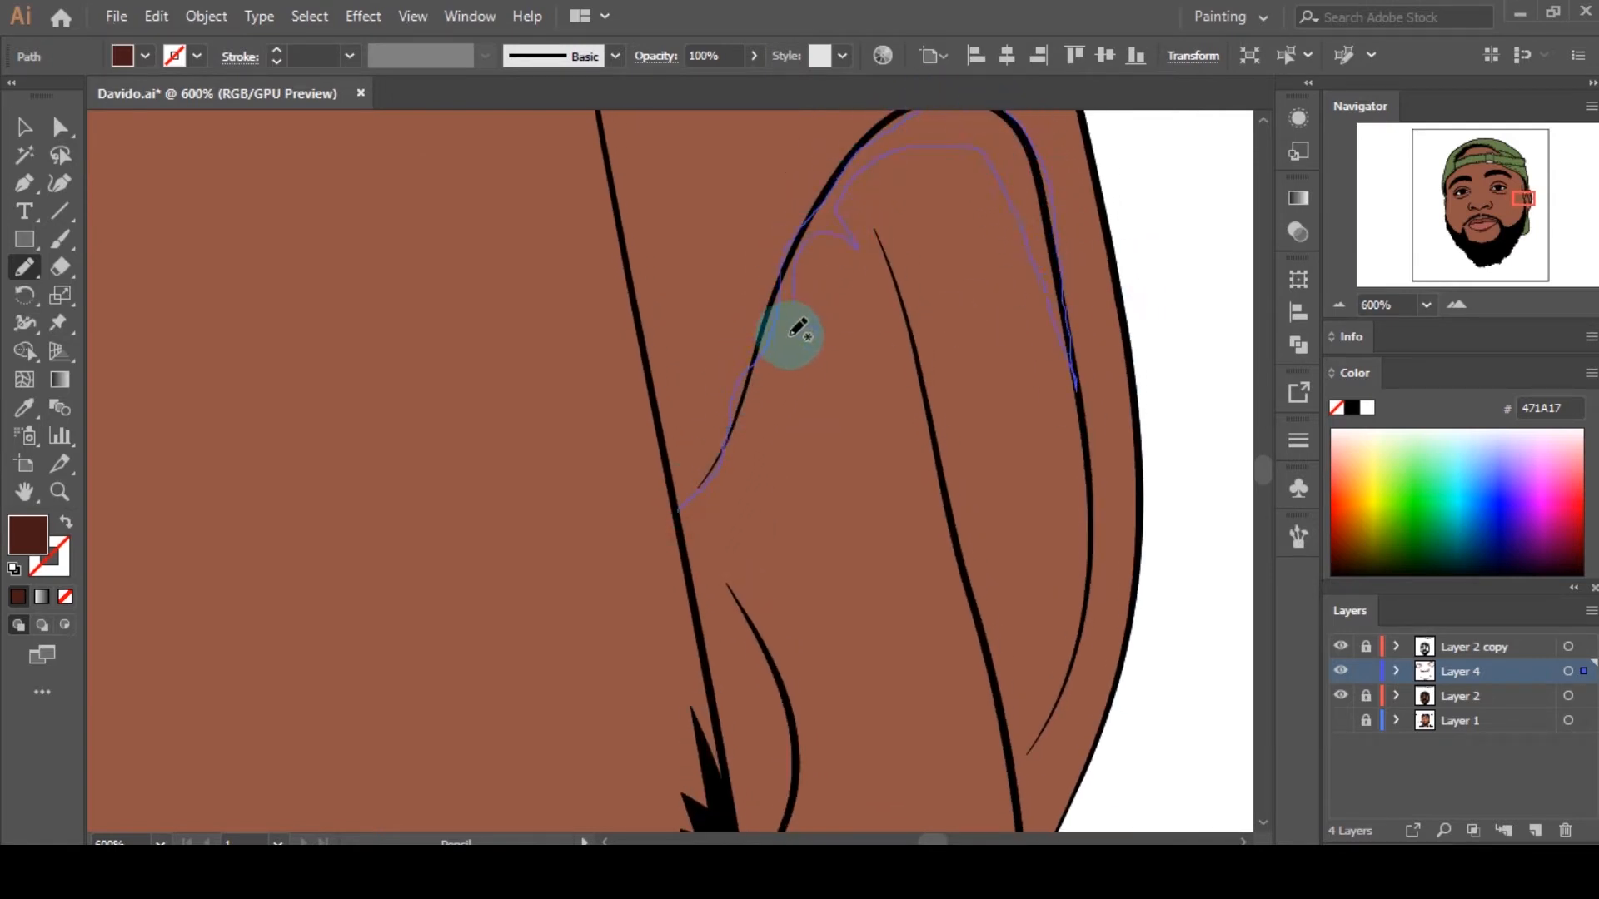
left_click_drag(791, 336, 660, 570)
left_click(17, 604)
scroll(725, 333, "down", 3)
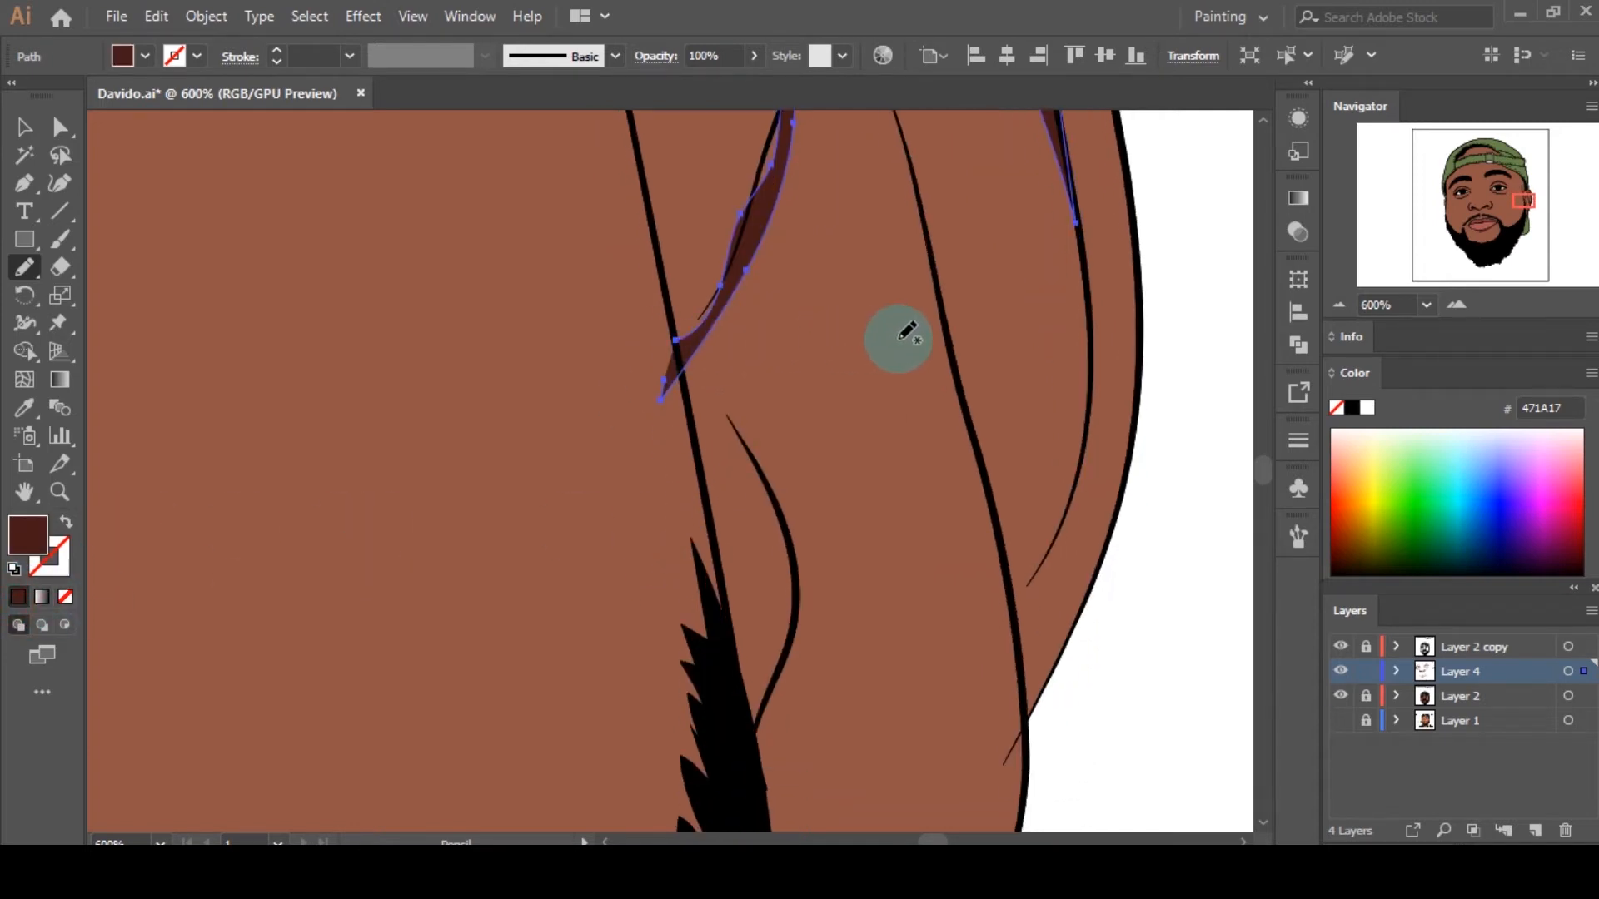
left_click(905, 337, "ctrl")
Step: Draw a branching dark brown filled shadow between the sideburn and the earlobe fold of the right-hand ear and deselect it
scroll(901, 340, "down", 8)
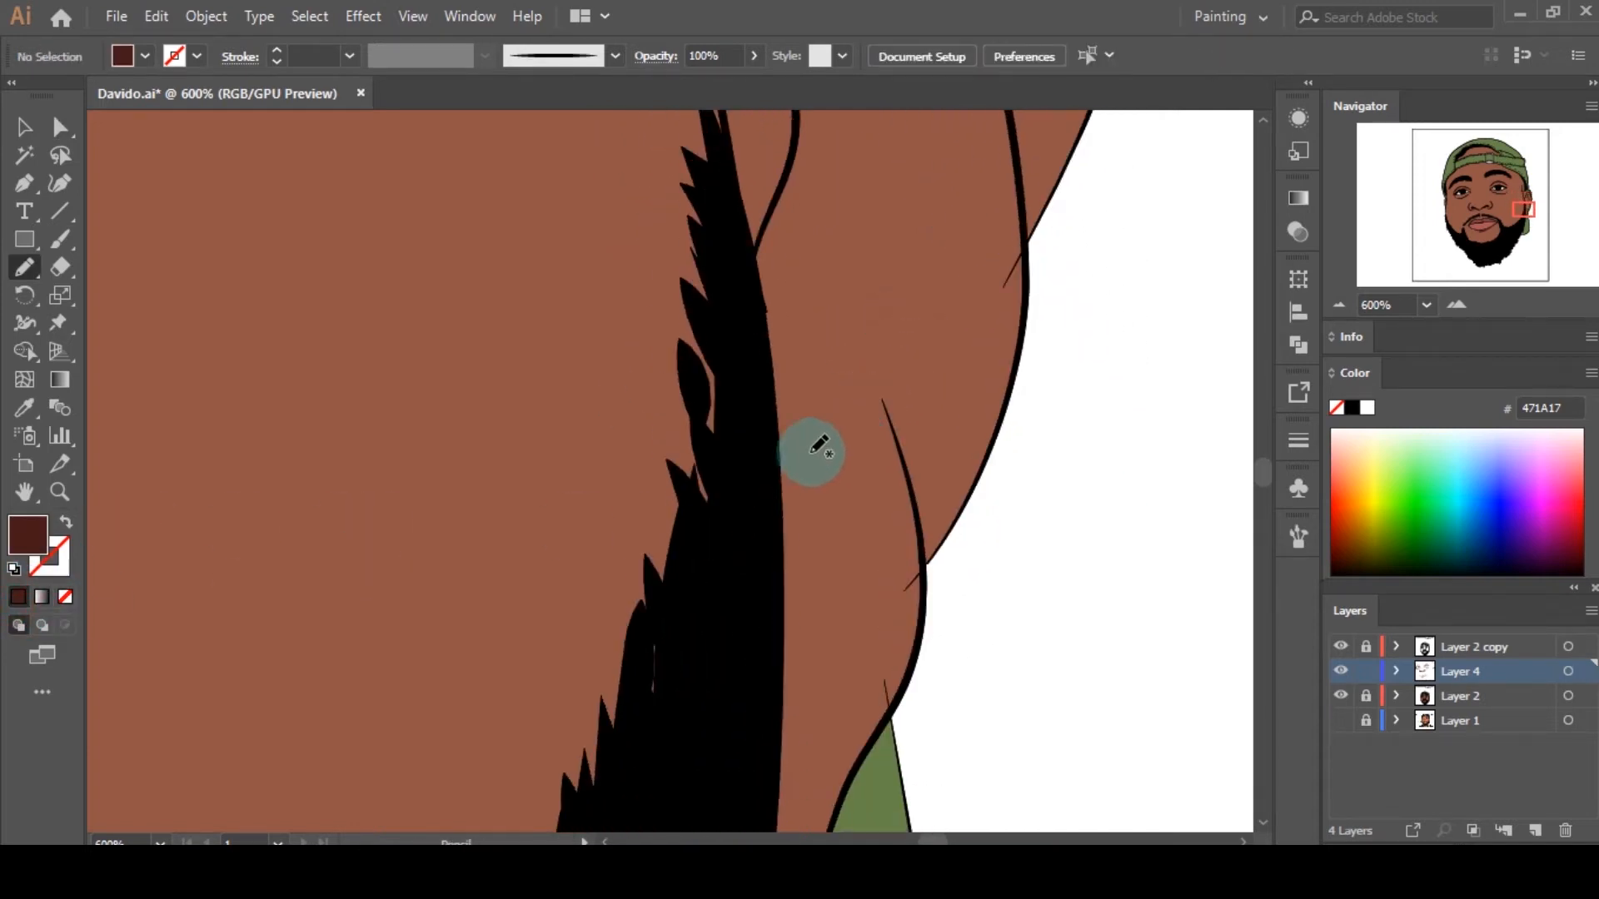
left_click_drag(834, 439, 778, 500)
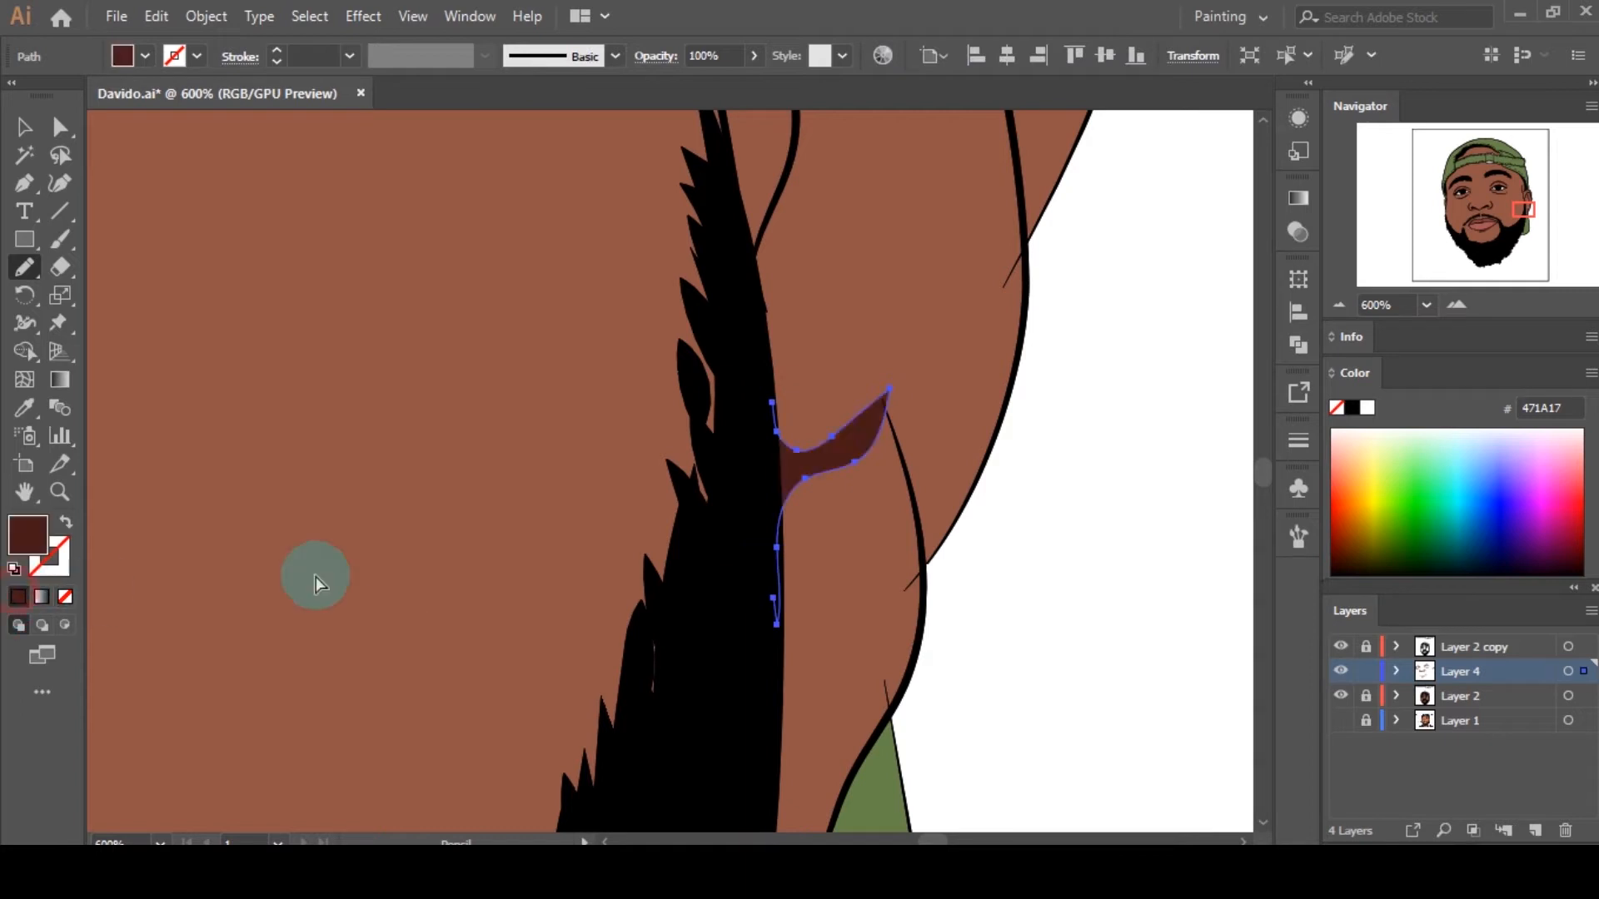
scroll(702, 450, "down", 2)
scroll(745, 465, "up", 1)
mouse_move(781, 499)
left_mouse_down()
mouse_move(746, 462)
mouse_move(738, 577)
left_mouse_up()
left_click(17, 596)
scroll(699, 464, "down", 1)
left_click(872, 476, "ctrl")
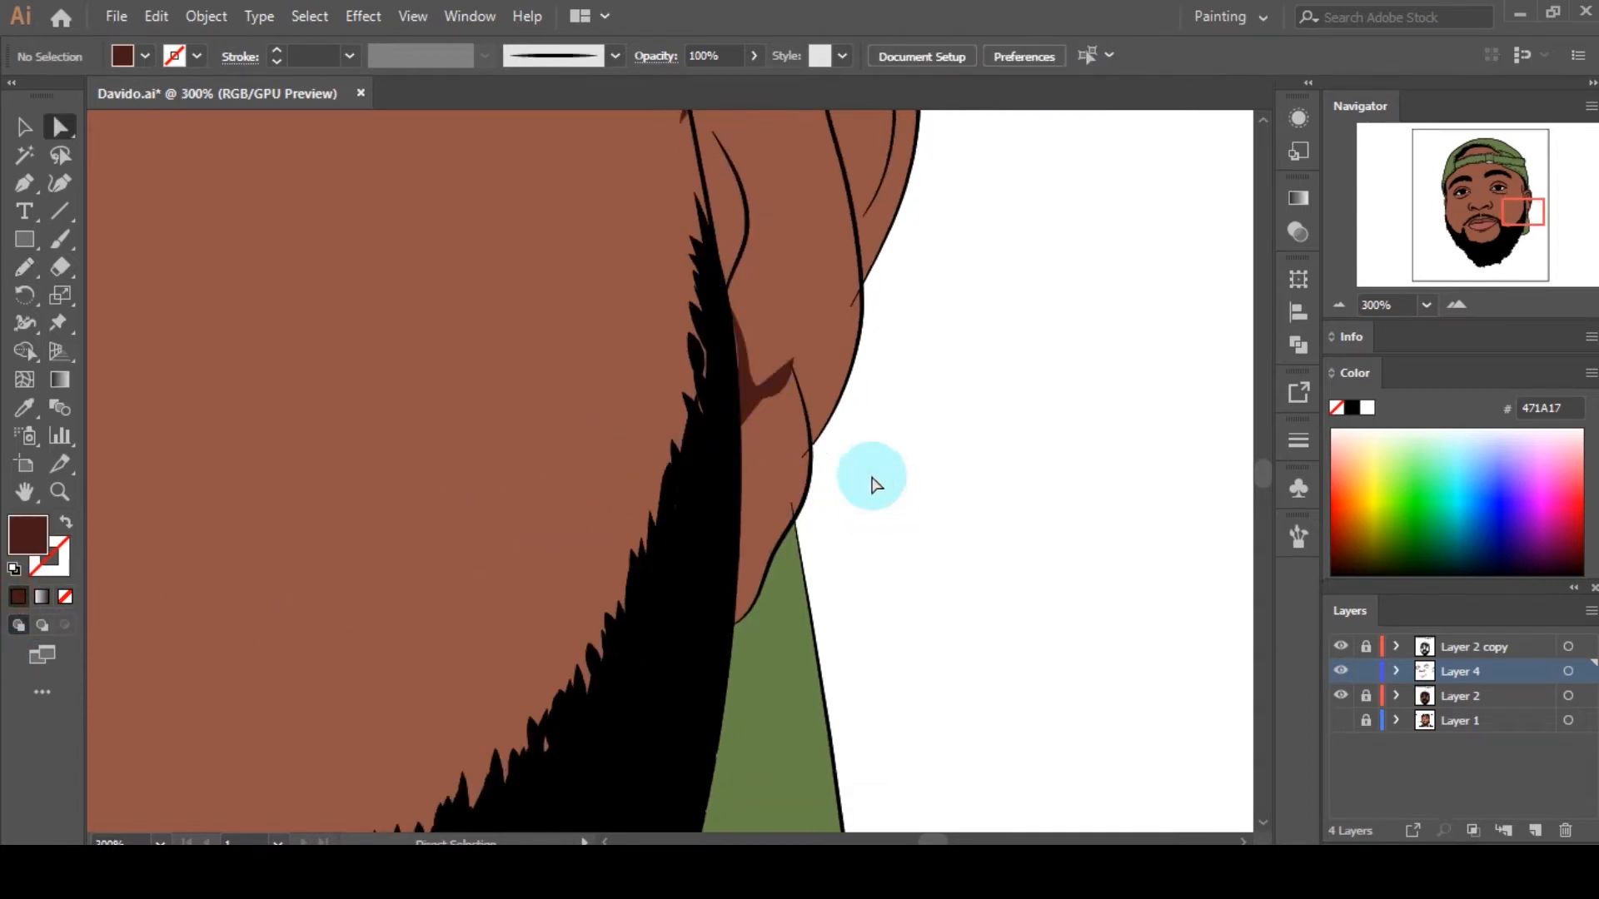
Step: Draw a dark brown filled shadow between the earlobe fold and the outer edge of the right-hand ear
scroll(816, 431, "up", 1)
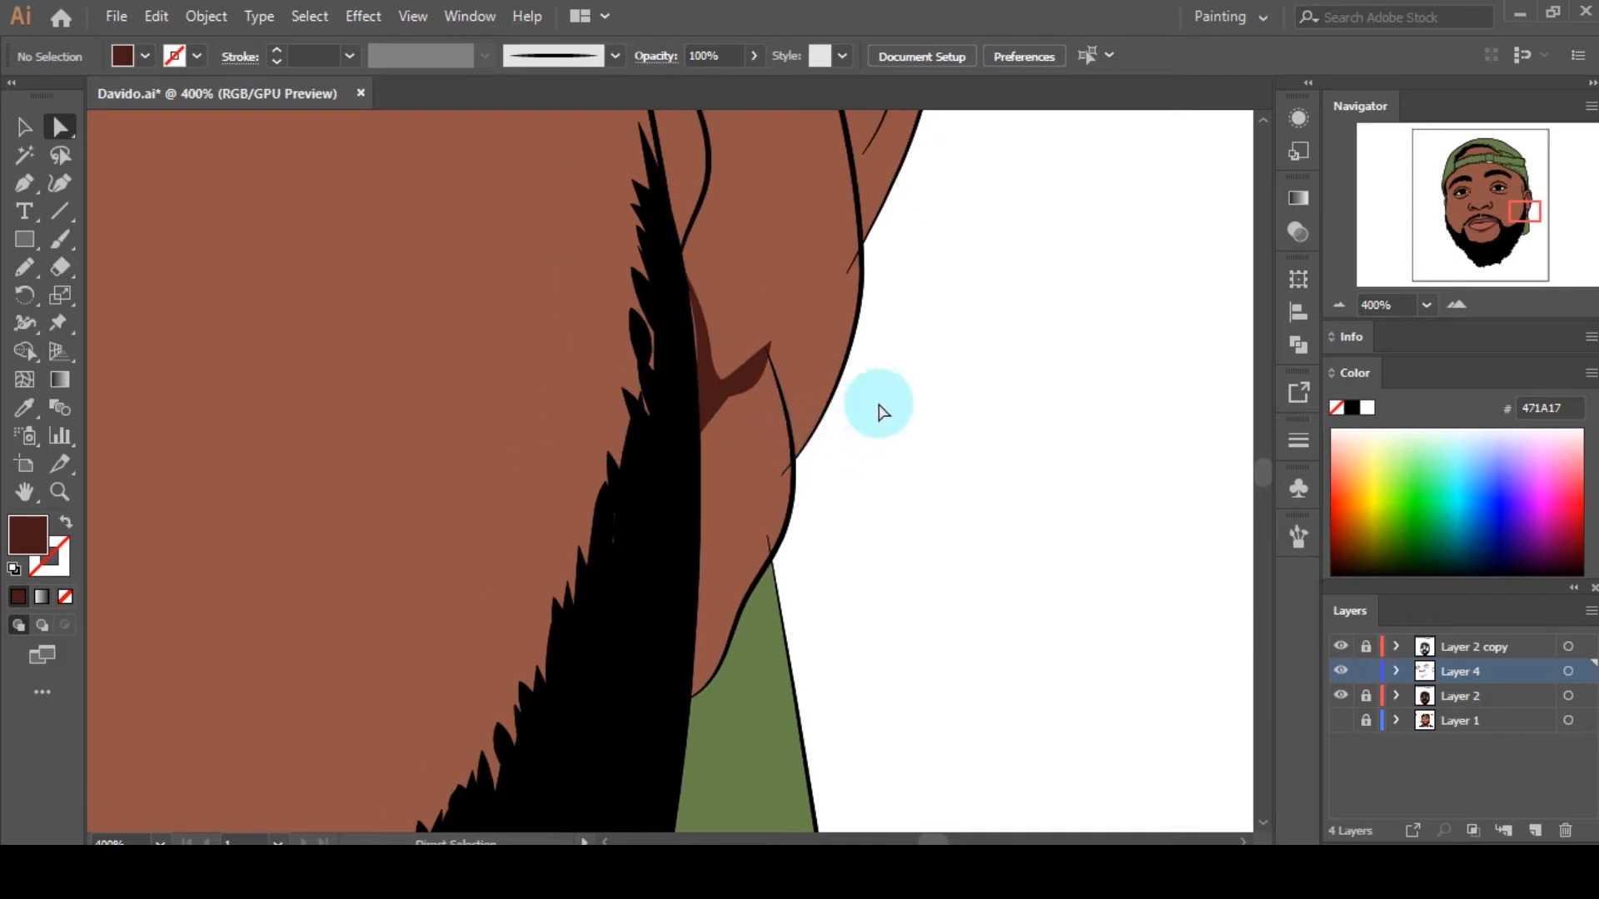
scroll(868, 317, "up", 1)
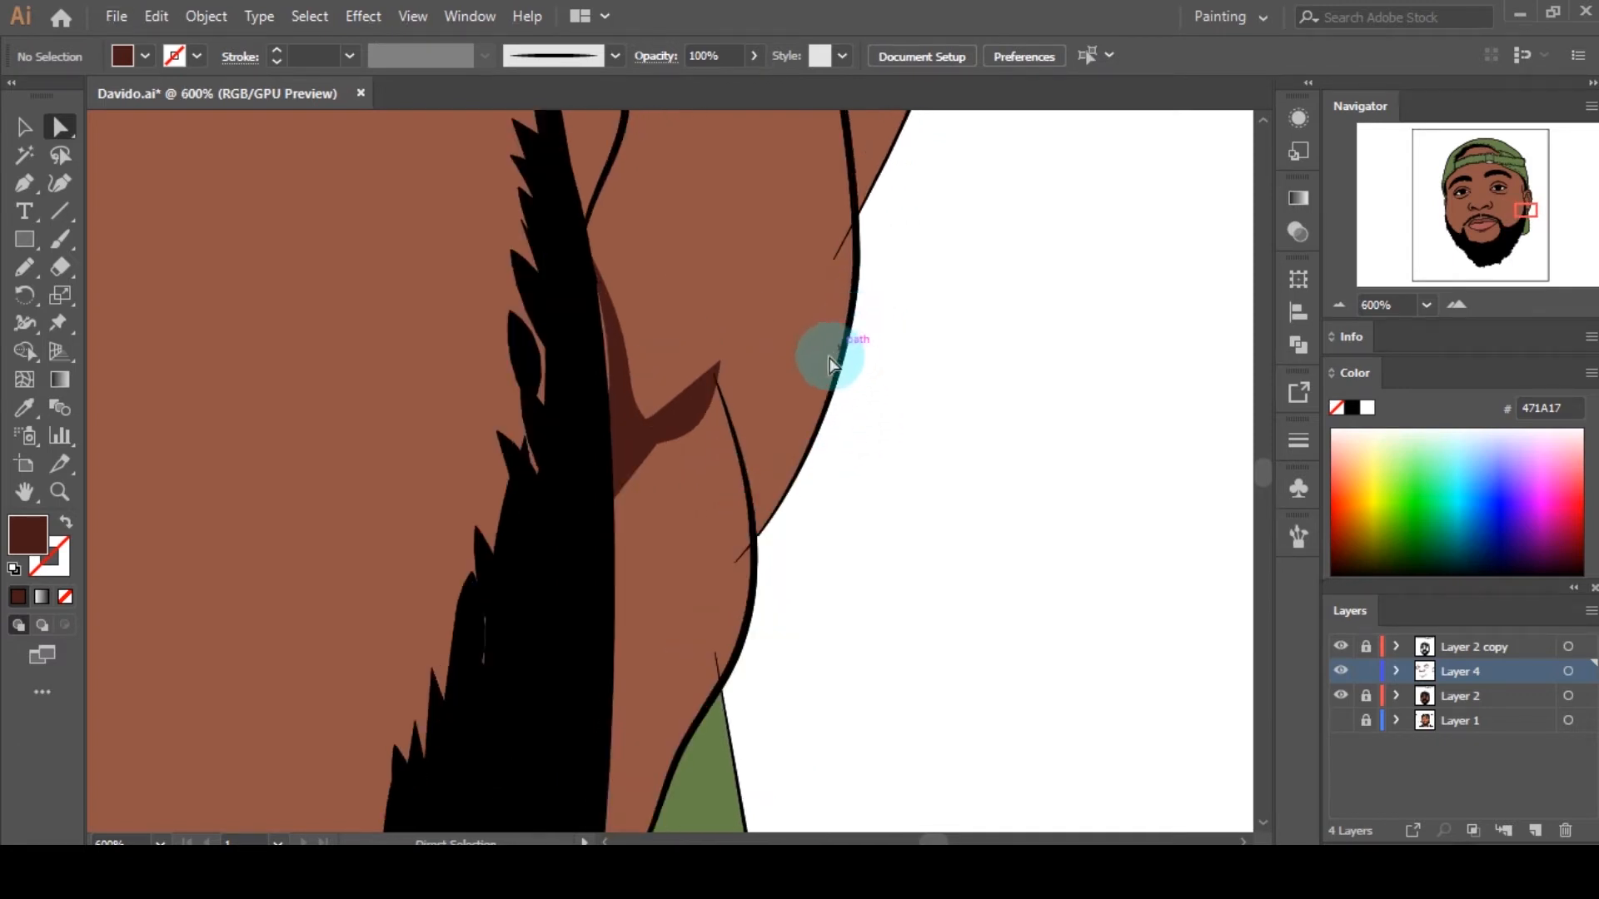
mouse_move(805, 457)
left_mouse_down()
mouse_move(792, 304)
mouse_move(732, 382)
mouse_move(806, 476)
left_mouse_up()
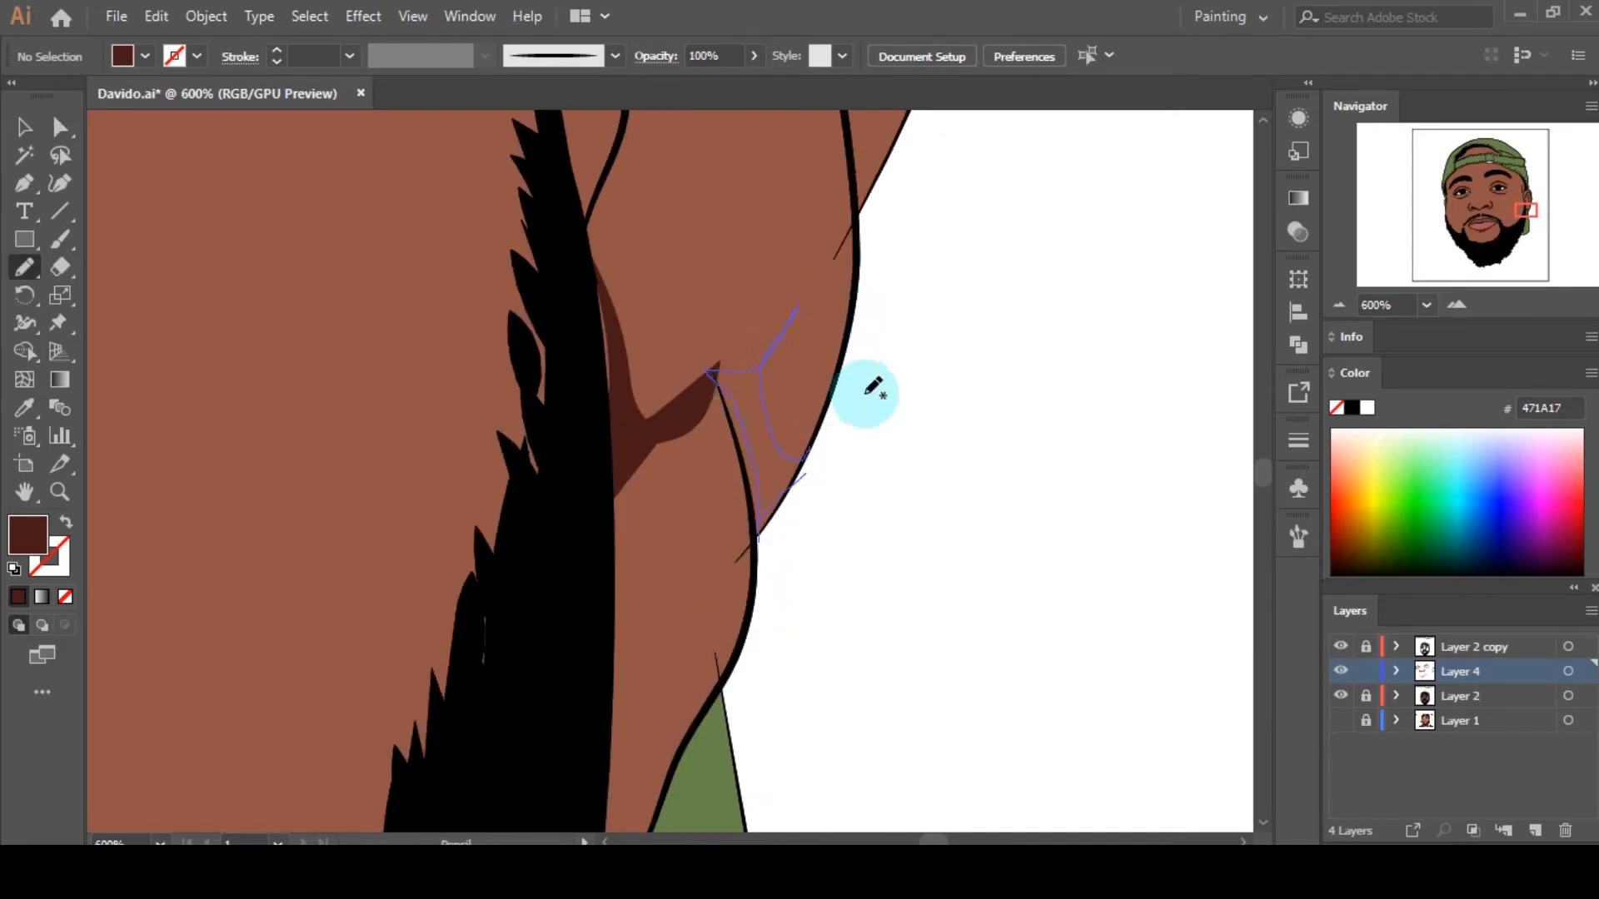
left_click_drag(865, 394, 861, 393)
left_click(18, 597)
key("a")
left_click(833, 371)
scroll(833, 366, "down", 3)
scroll(839, 397, "up", 4)
key("v")
left_click(760, 431)
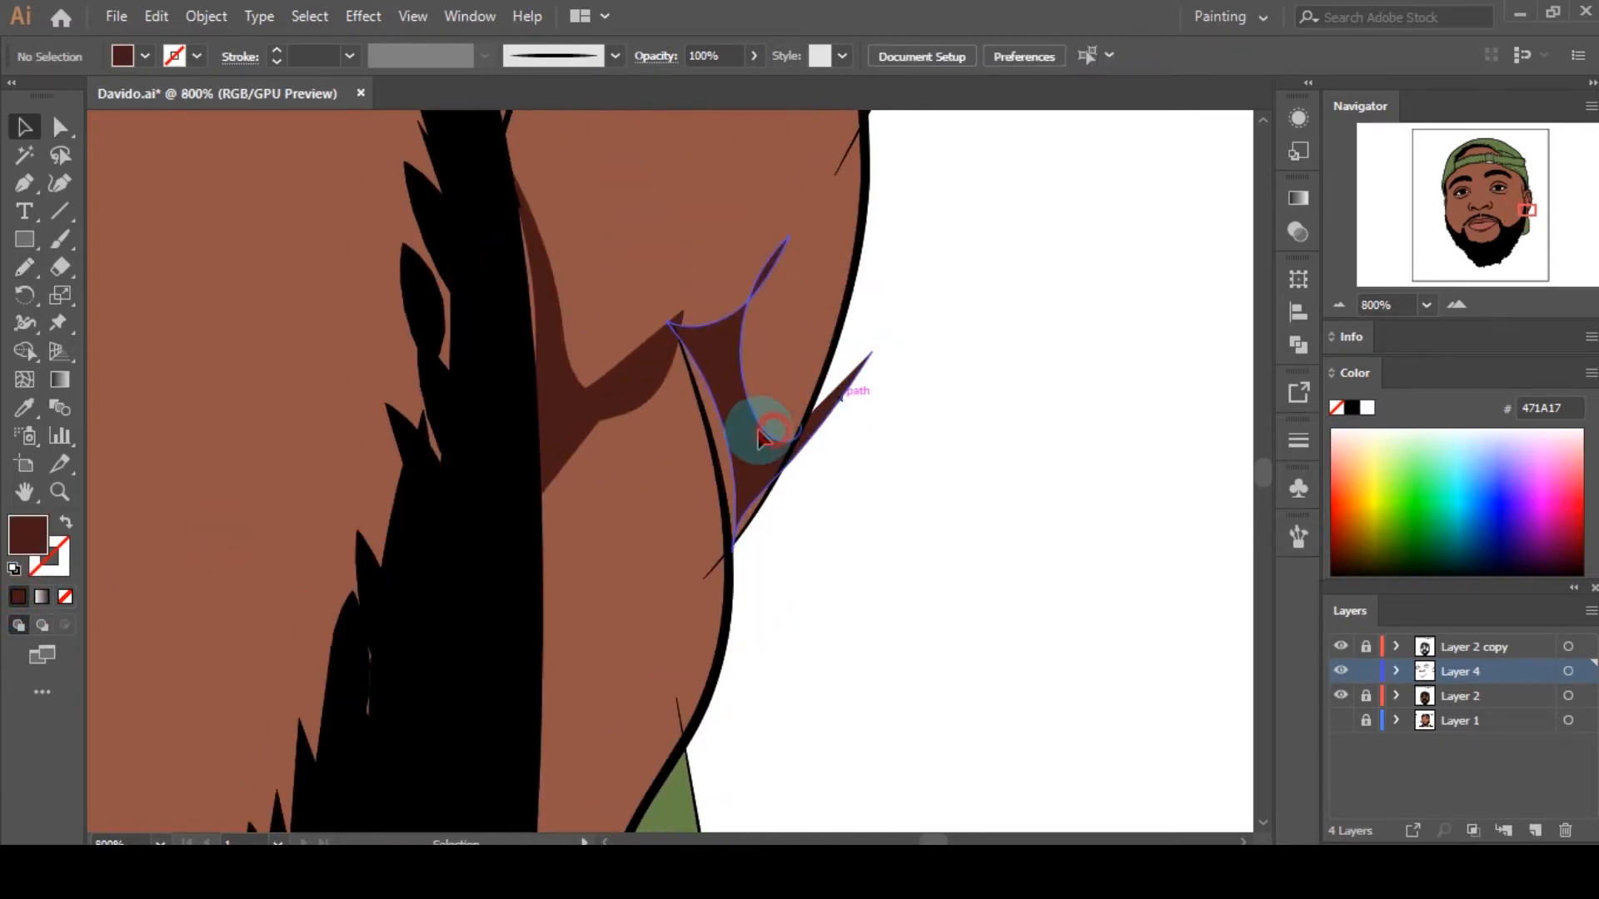
left_click(829, 420)
Step: Draw one dark brown filled shadow along the inner fold and upper curve inside the right-hand ear and deselect it
scroll(866, 407, "down", 10)
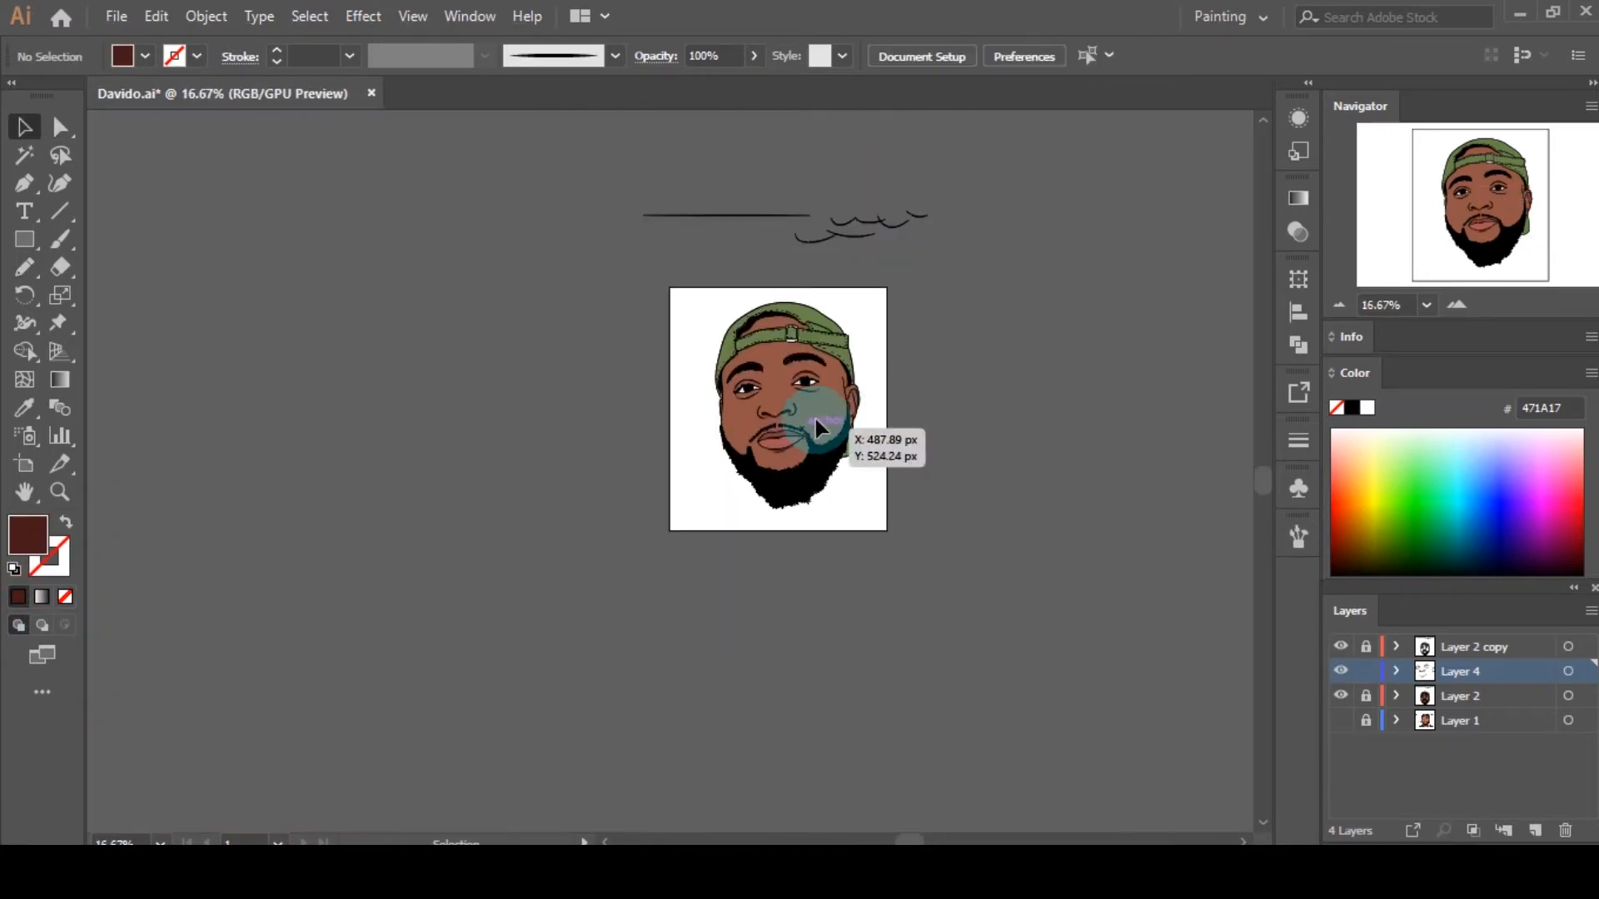
scroll(816, 418, "up", 6)
scroll(682, 442, "up", 6)
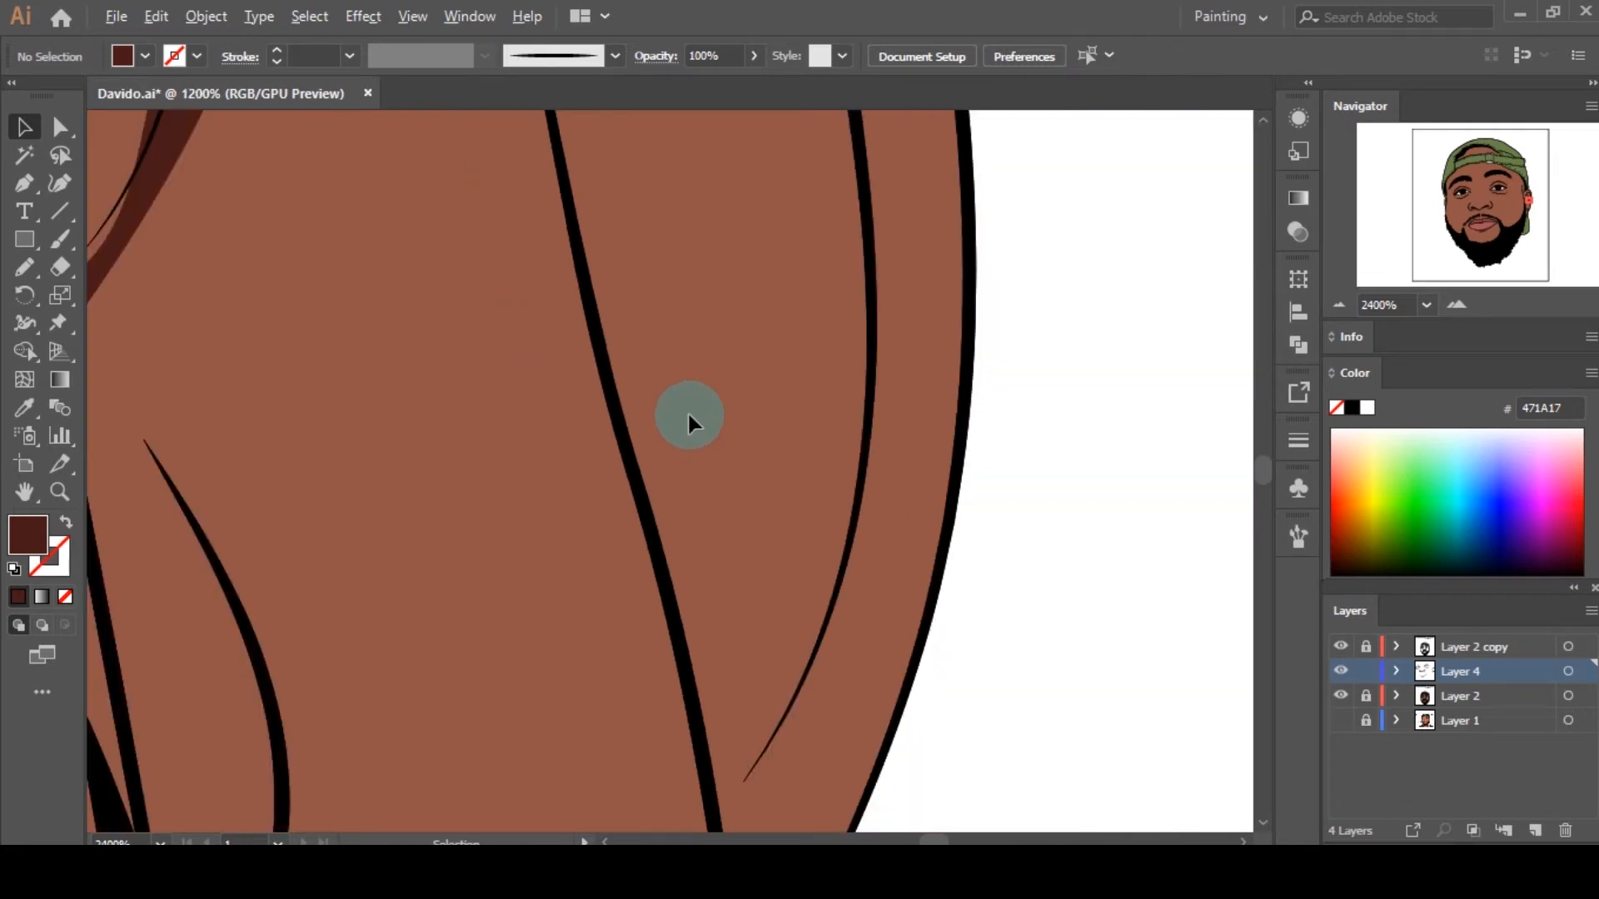
scroll(762, 403, "down", 3)
key("n")
scroll(596, 269, "up", 2)
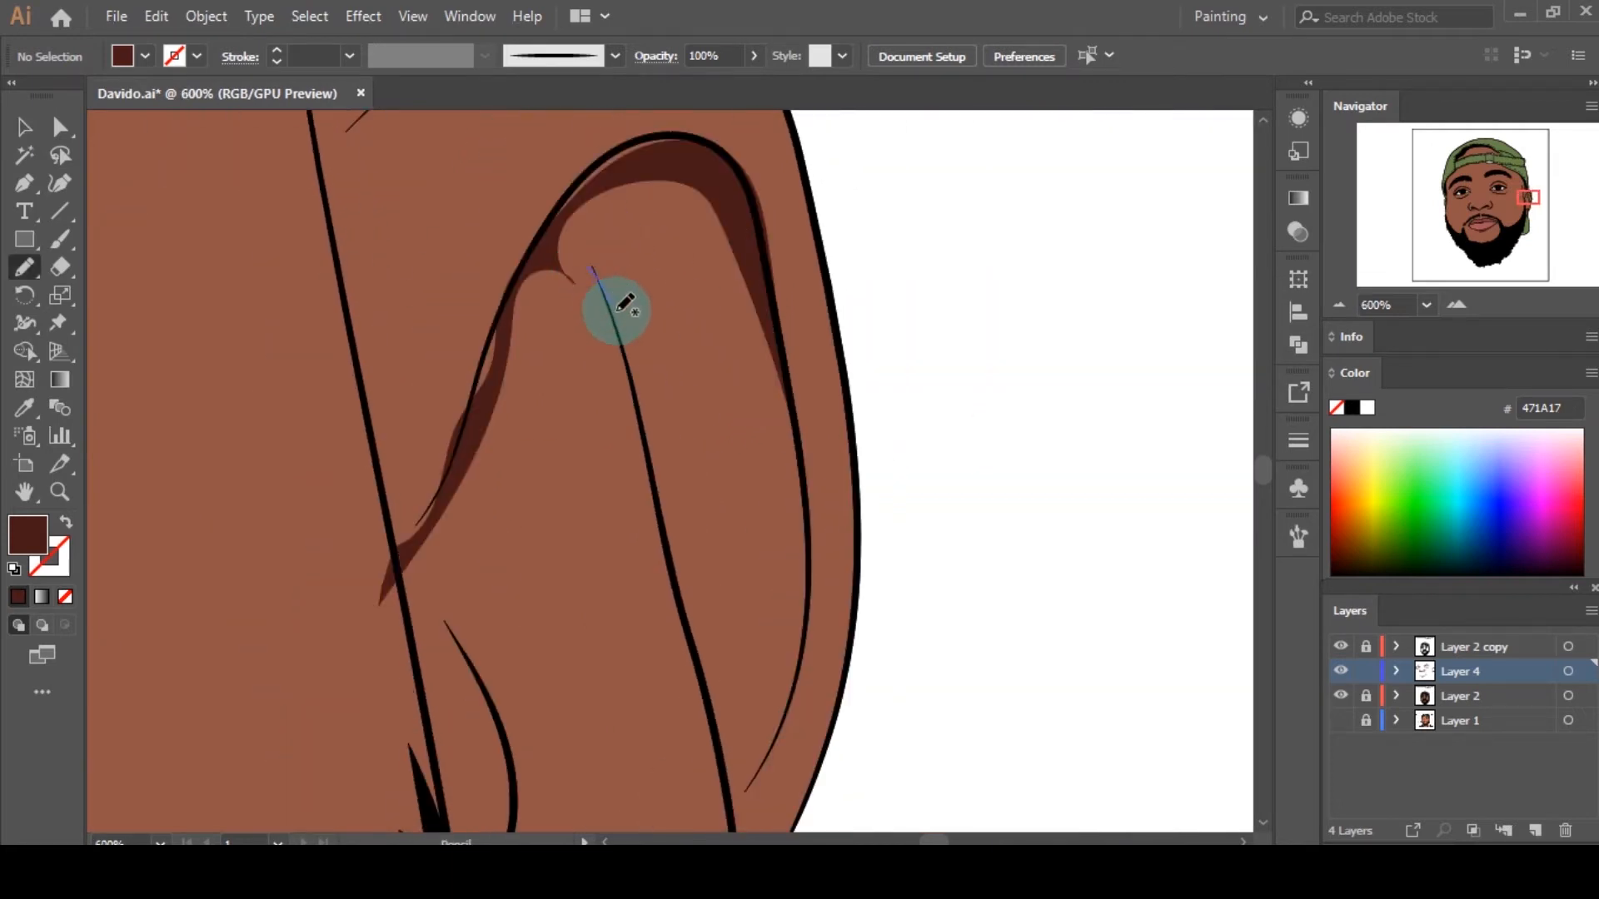
mouse_move(616, 309)
left_mouse_down()
mouse_move(725, 625)
mouse_move(782, 653)
mouse_move(800, 454)
mouse_move(810, 580)
mouse_move(749, 831)
mouse_move(724, 800)
mouse_move(651, 451)
left_mouse_up()
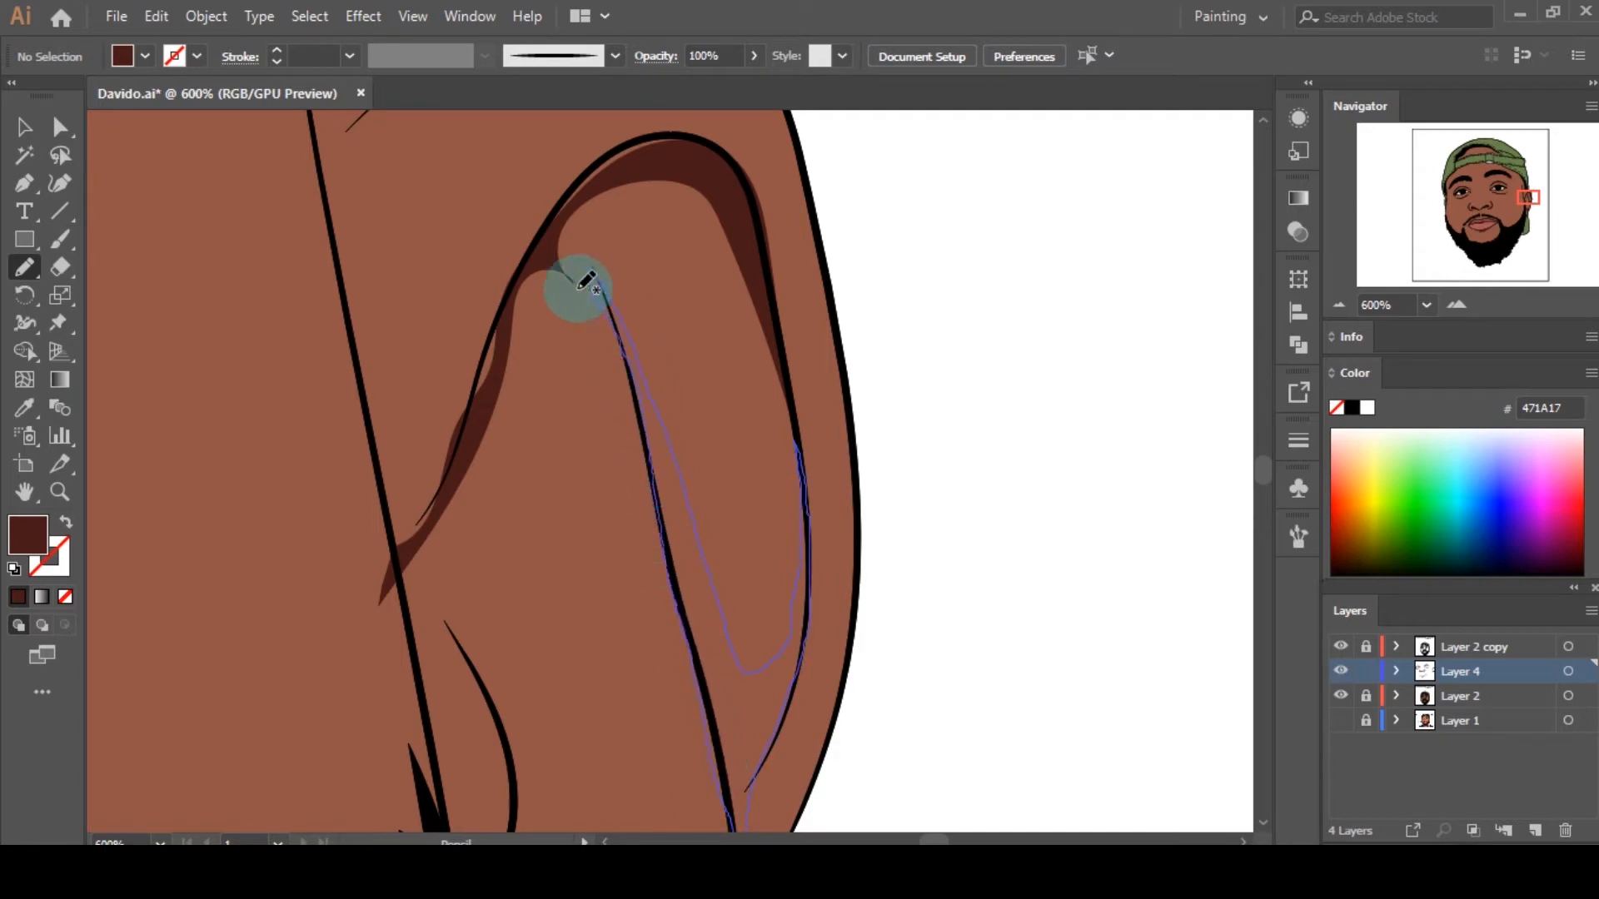
mouse_move(587, 283)
left_mouse_down()
mouse_move(505, 253)
mouse_move(579, 188)
mouse_move(703, 165)
left_mouse_up()
left_click_drag(682, 201, 593, 265)
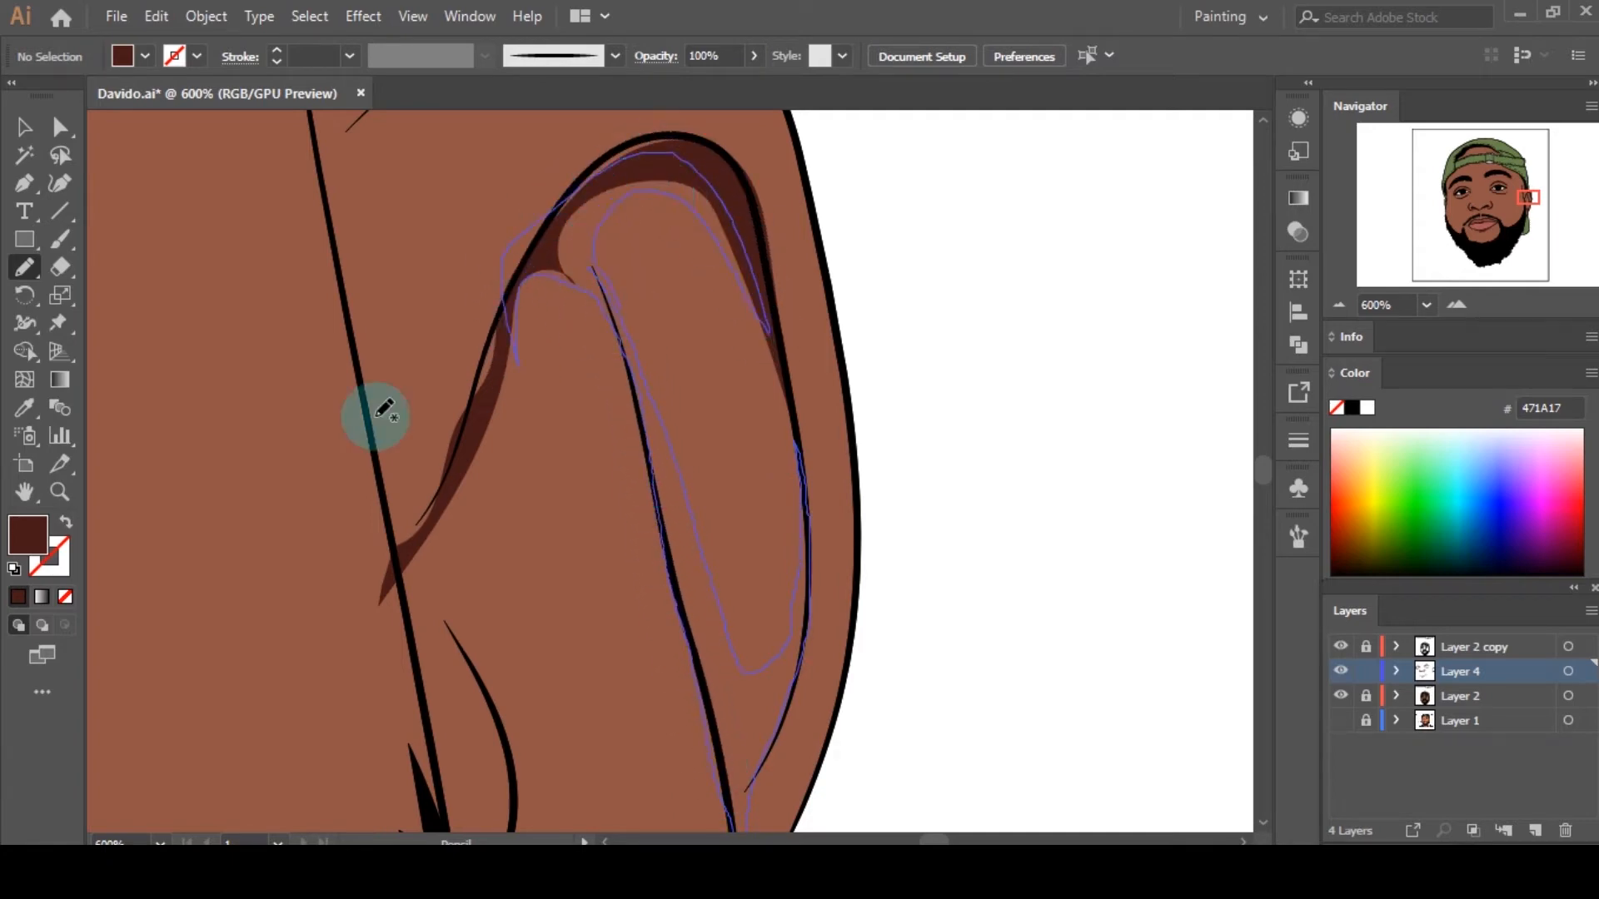
left_click(18, 597)
key("a")
left_click(906, 376)
scroll(909, 377, "down", 6)
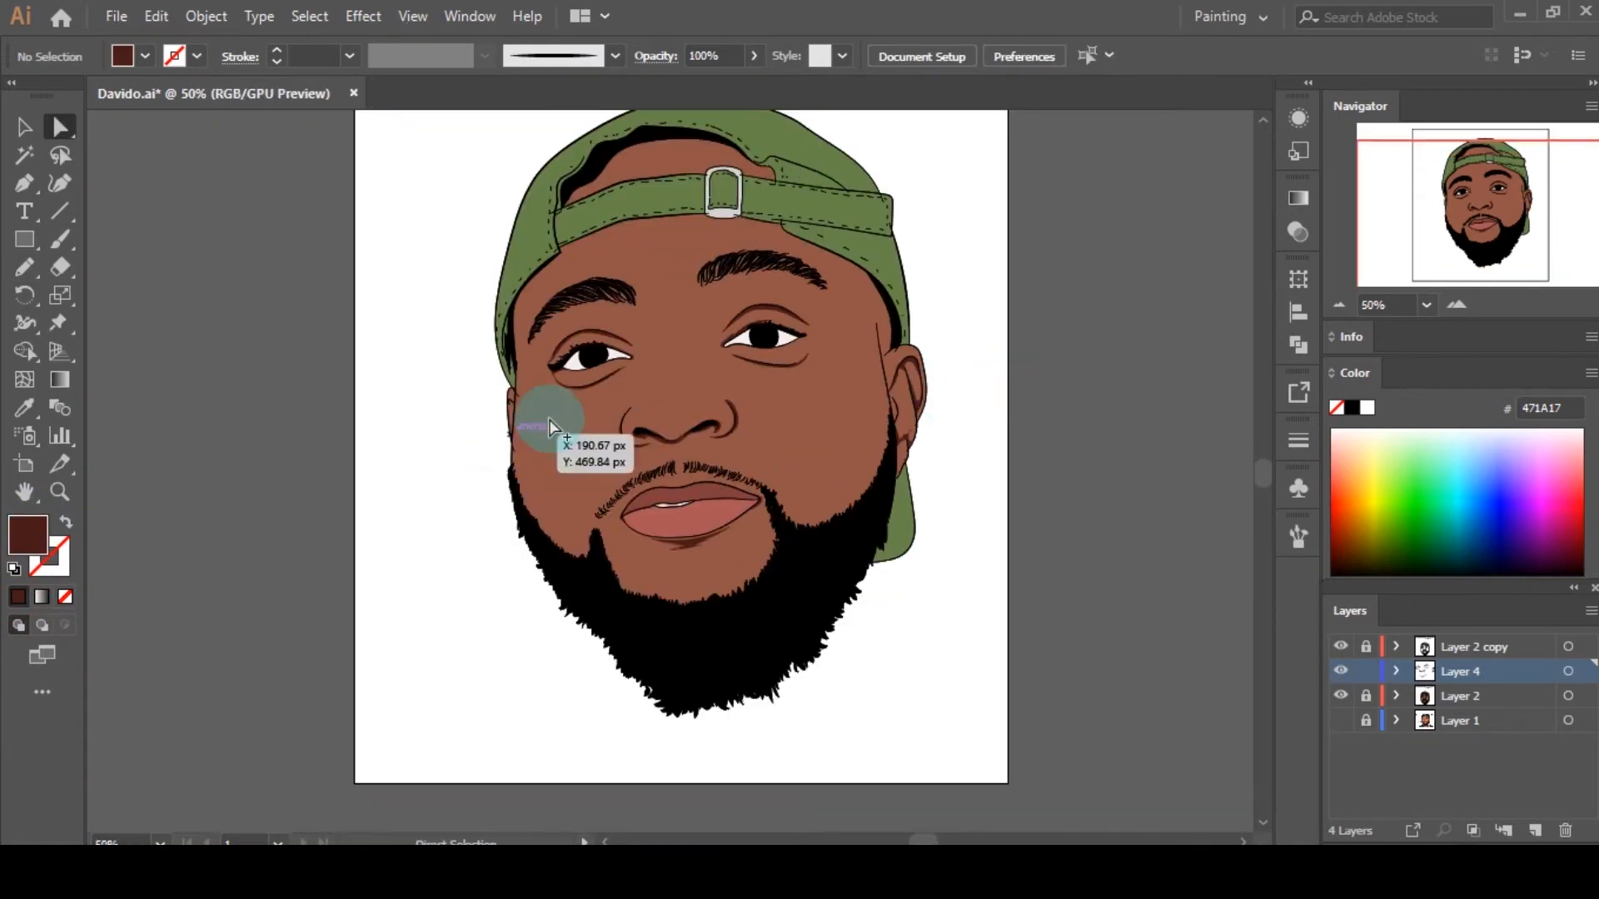
Step: Draw a dark brown filled shadow inside the left-hand ear and deselect it
scroll(559, 425, "up", 5)
mouse_move(237, 304)
left_mouse_down()
mouse_move(249, 471)
mouse_move(250, 267)
mouse_move(261, 319)
mouse_move(236, 556)
mouse_move(223, 307)
mouse_move(248, 303)
left_mouse_up()
left_click(18, 597)
key("ctrl+shift+a")
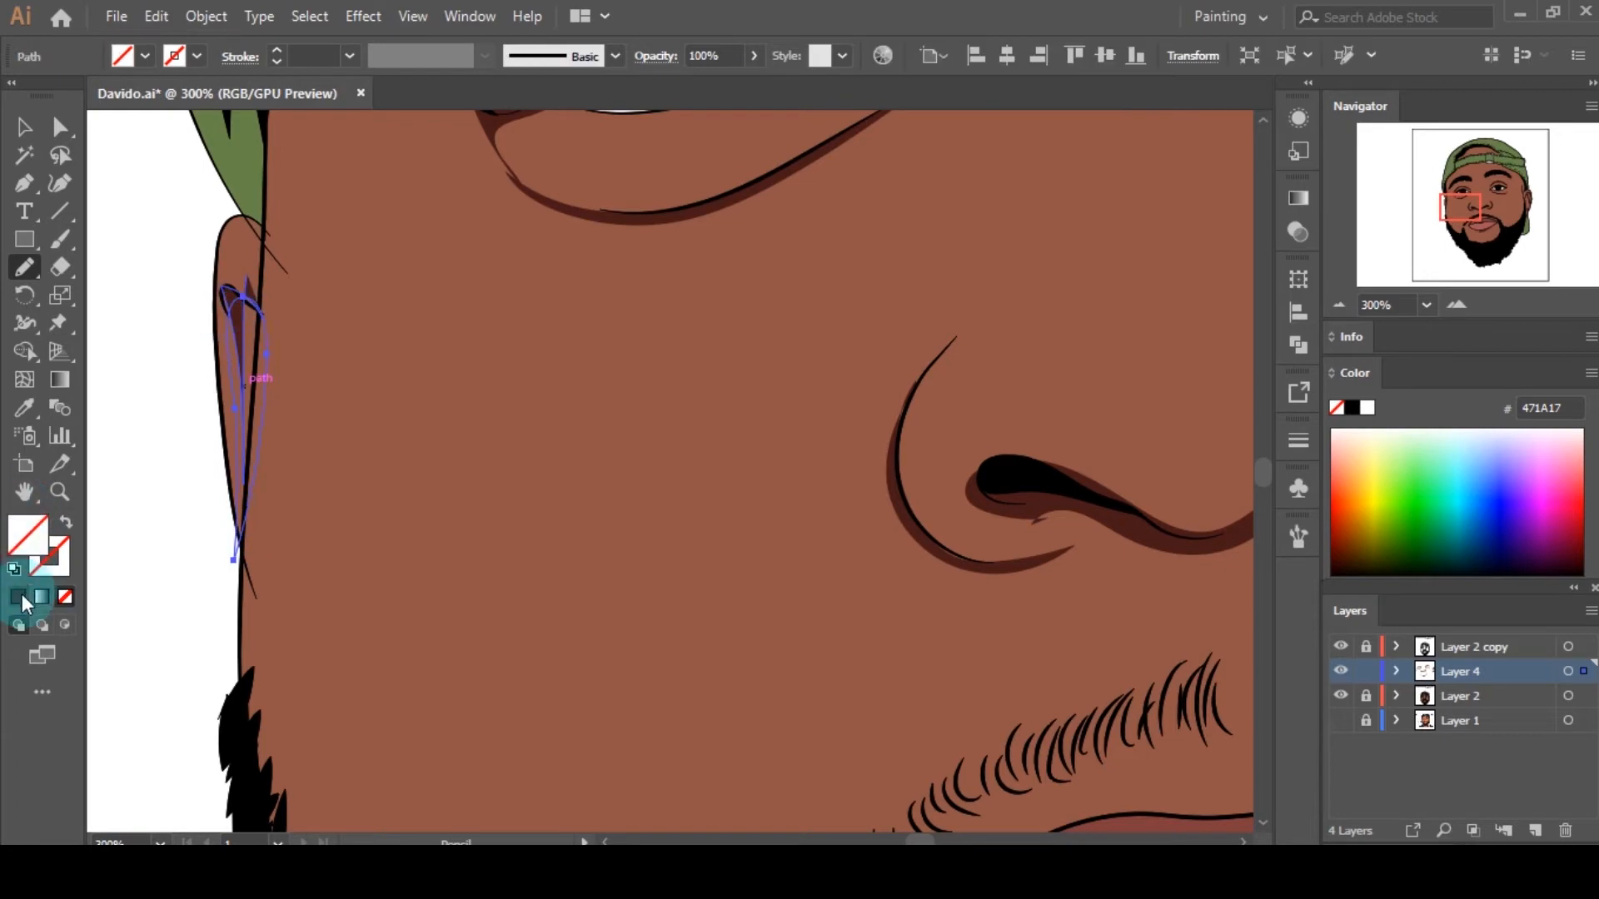
left_click(18, 597)
left_click(468, 496, "ctrl")
scroll(467, 496, "up", 2)
scroll(467, 497, "down", 5)
scroll(673, 542, "up", 1)
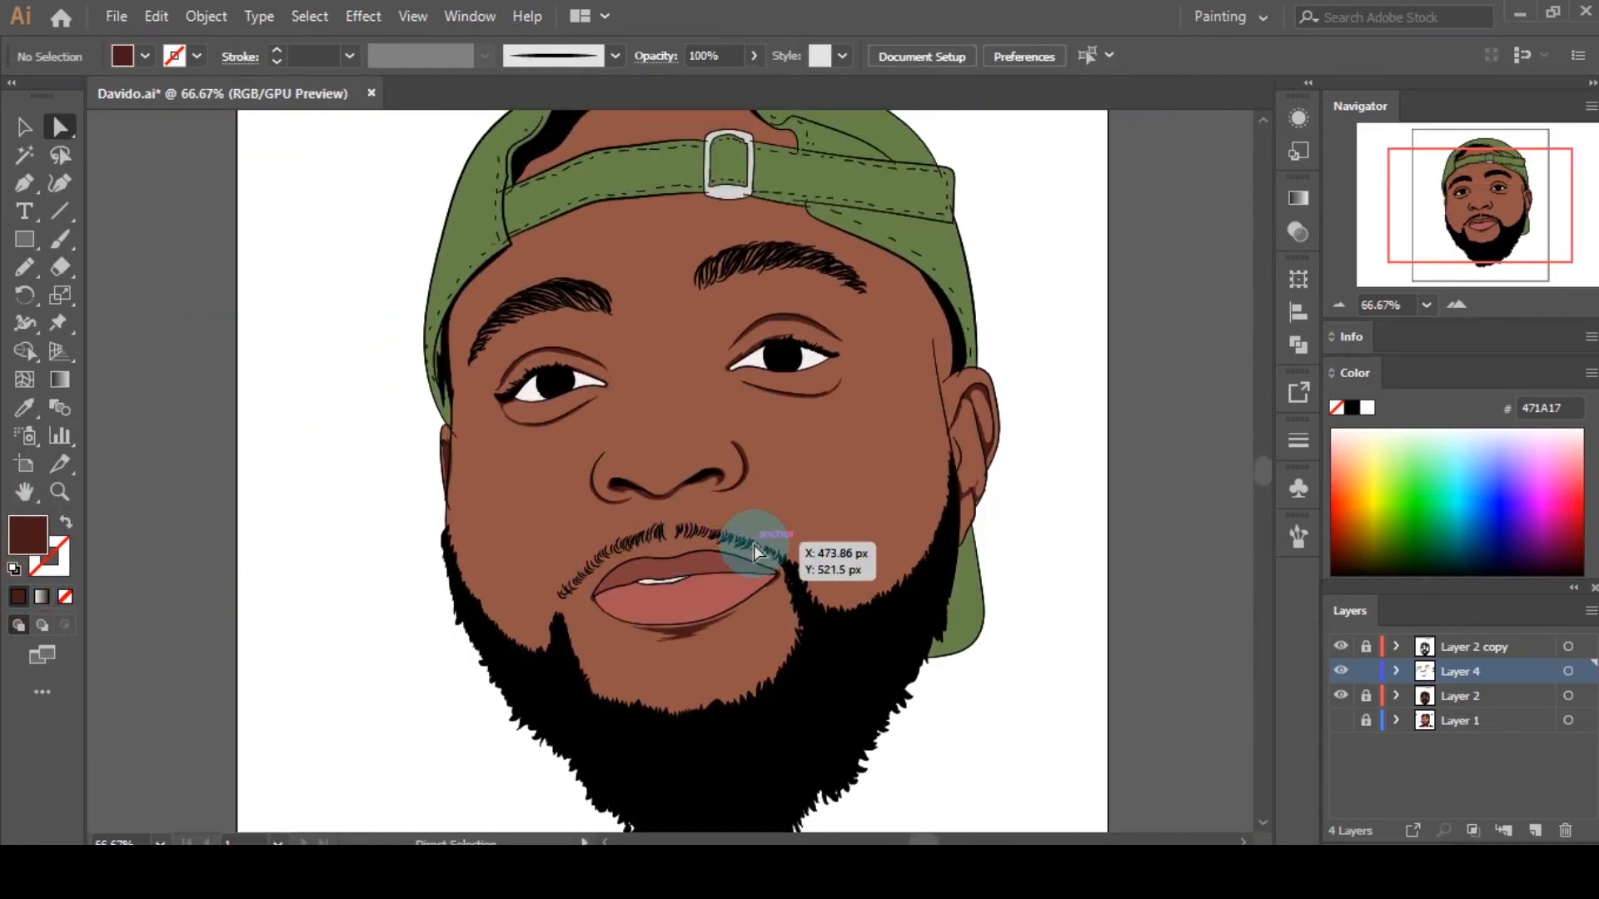
Step: Draw a closed shadow outline on the forehead along the cap's right-hand edge, from the buckle down to the ear
scroll(752, 545, "up", 3)
scroll(916, 366, "up", 3)
scroll(916, 367, "up", 3)
key("n")
mouse_move(979, 464)
left_mouse_down()
mouse_move(882, 380)
mouse_move(627, 273)
mouse_move(595, 223)
mouse_move(415, 204)
mouse_move(570, 236)
mouse_move(627, 288)
mouse_move(885, 421)
mouse_move(967, 539)
mouse_move(1004, 662)
mouse_move(1004, 758)
mouse_move(1037, 738)
mouse_move(1054, 660)
mouse_move(1027, 541)
mouse_move(956, 420)
mouse_move(980, 459)
left_mouse_up()
Step: Align the forehead shadow's upper anchor points with the cap edge, fill the shape dark brown and deselect it
key("a")
left_click_drag(812, 353, 803, 340)
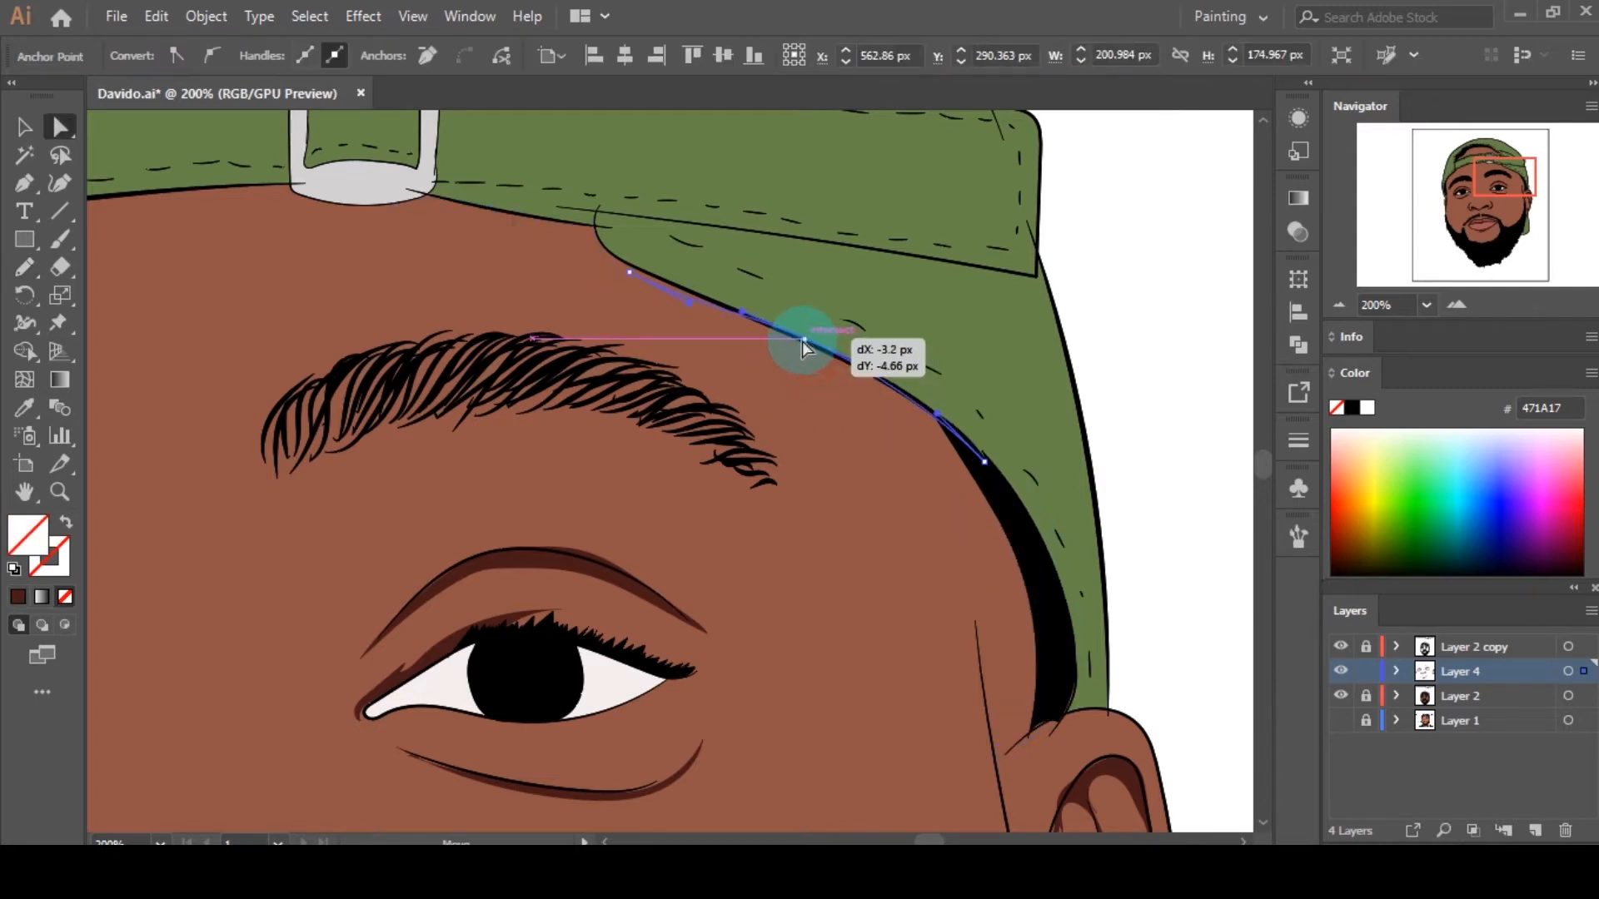
left_click(631, 274)
left_click_drag(629, 270, 628, 265)
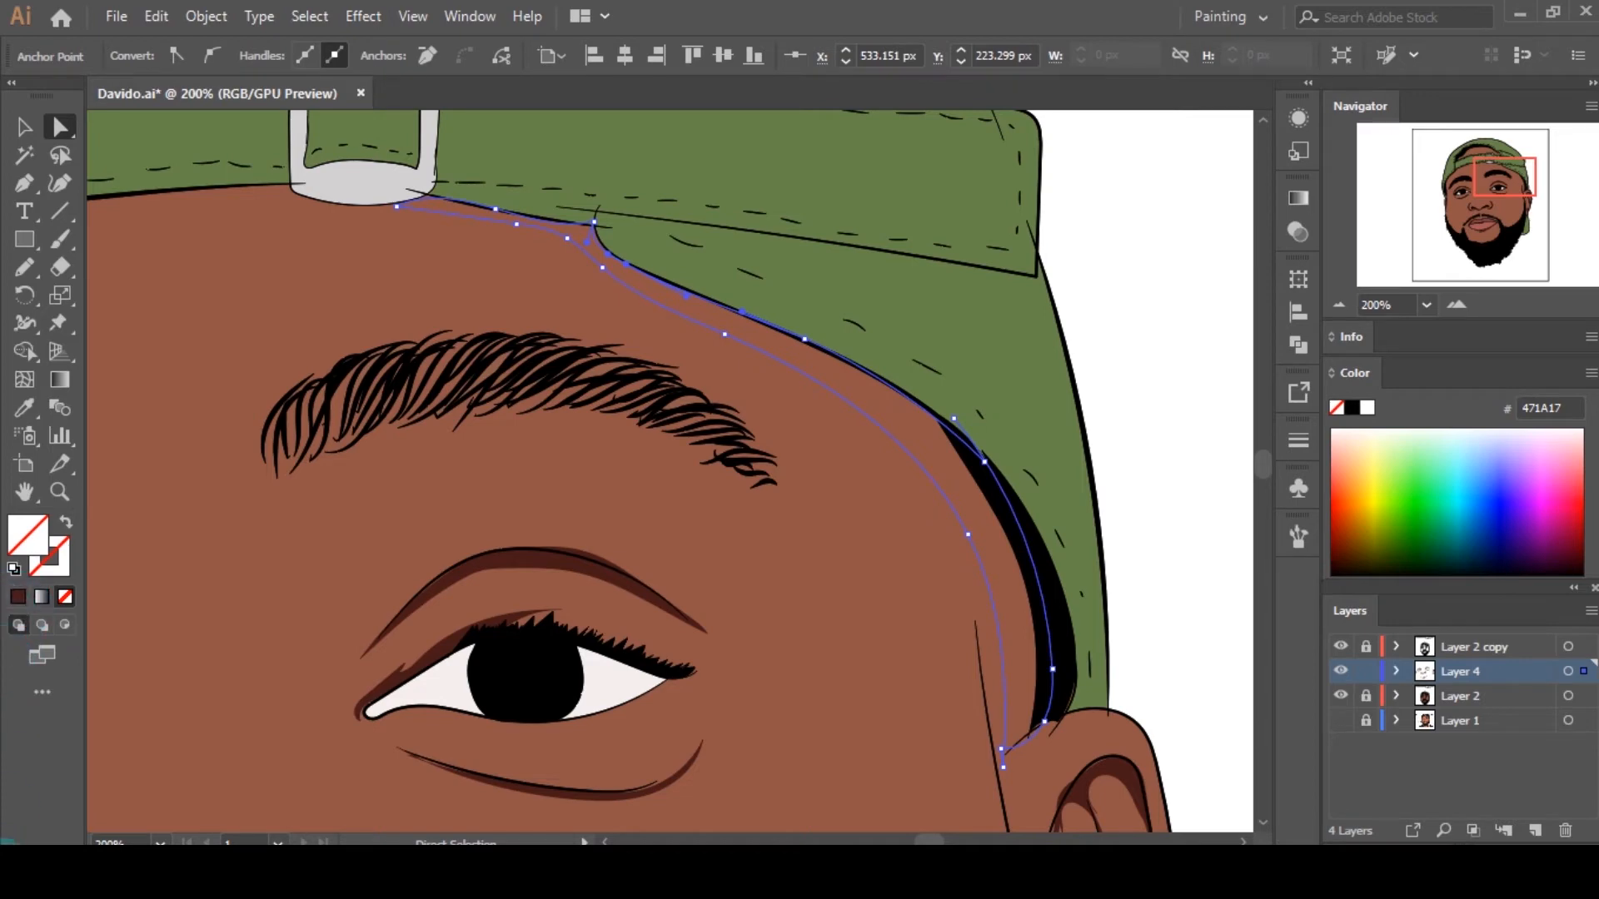
left_click(19, 597)
left_click(1072, 432)
Step: Draw a dark brown filled shadow on the forehead under the cap's left-hand edge, from the buckle to the temple, and deselect it
scroll(1072, 432, "up", 1)
scroll(1068, 430, "down", 4)
scroll(725, 416, "up", 4)
key("n")
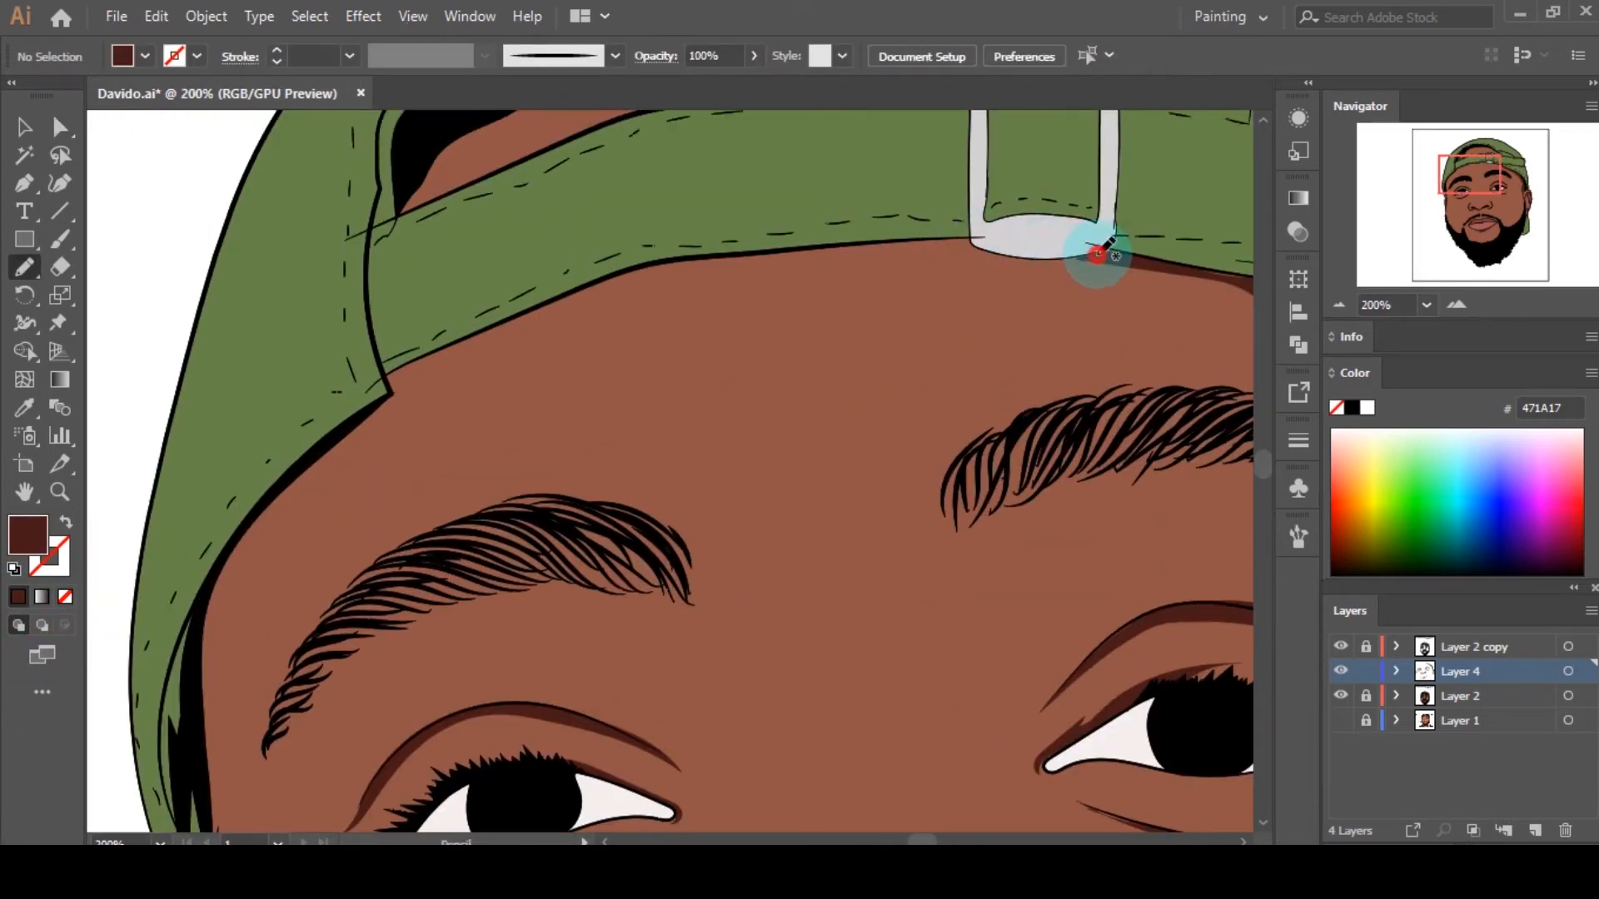
mouse_move(979, 235)
left_mouse_down()
mouse_move(689, 255)
mouse_move(588, 278)
mouse_move(383, 371)
mouse_move(214, 560)
mouse_move(214, 803)
mouse_move(222, 635)
mouse_move(314, 478)
mouse_move(425, 373)
mouse_move(621, 288)
mouse_move(877, 251)
mouse_move(1145, 251)
left_mouse_up()
left_click(18, 597)
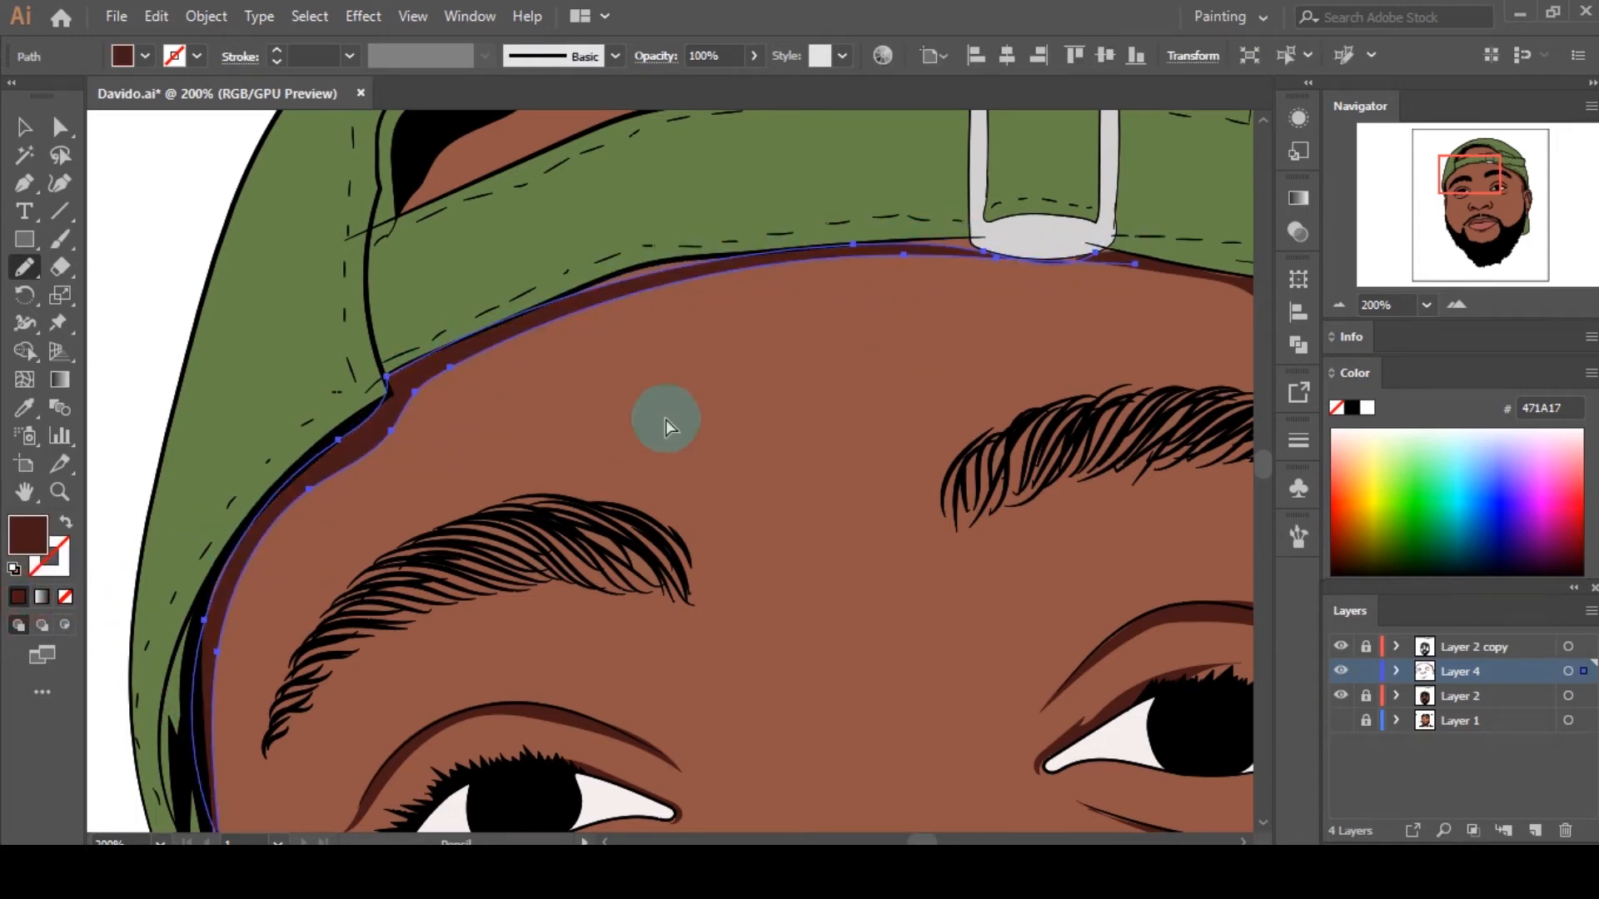
key("a")
left_click(666, 418)
scroll(801, 342, "down", 4)
scroll(872, 357, "up", 5)
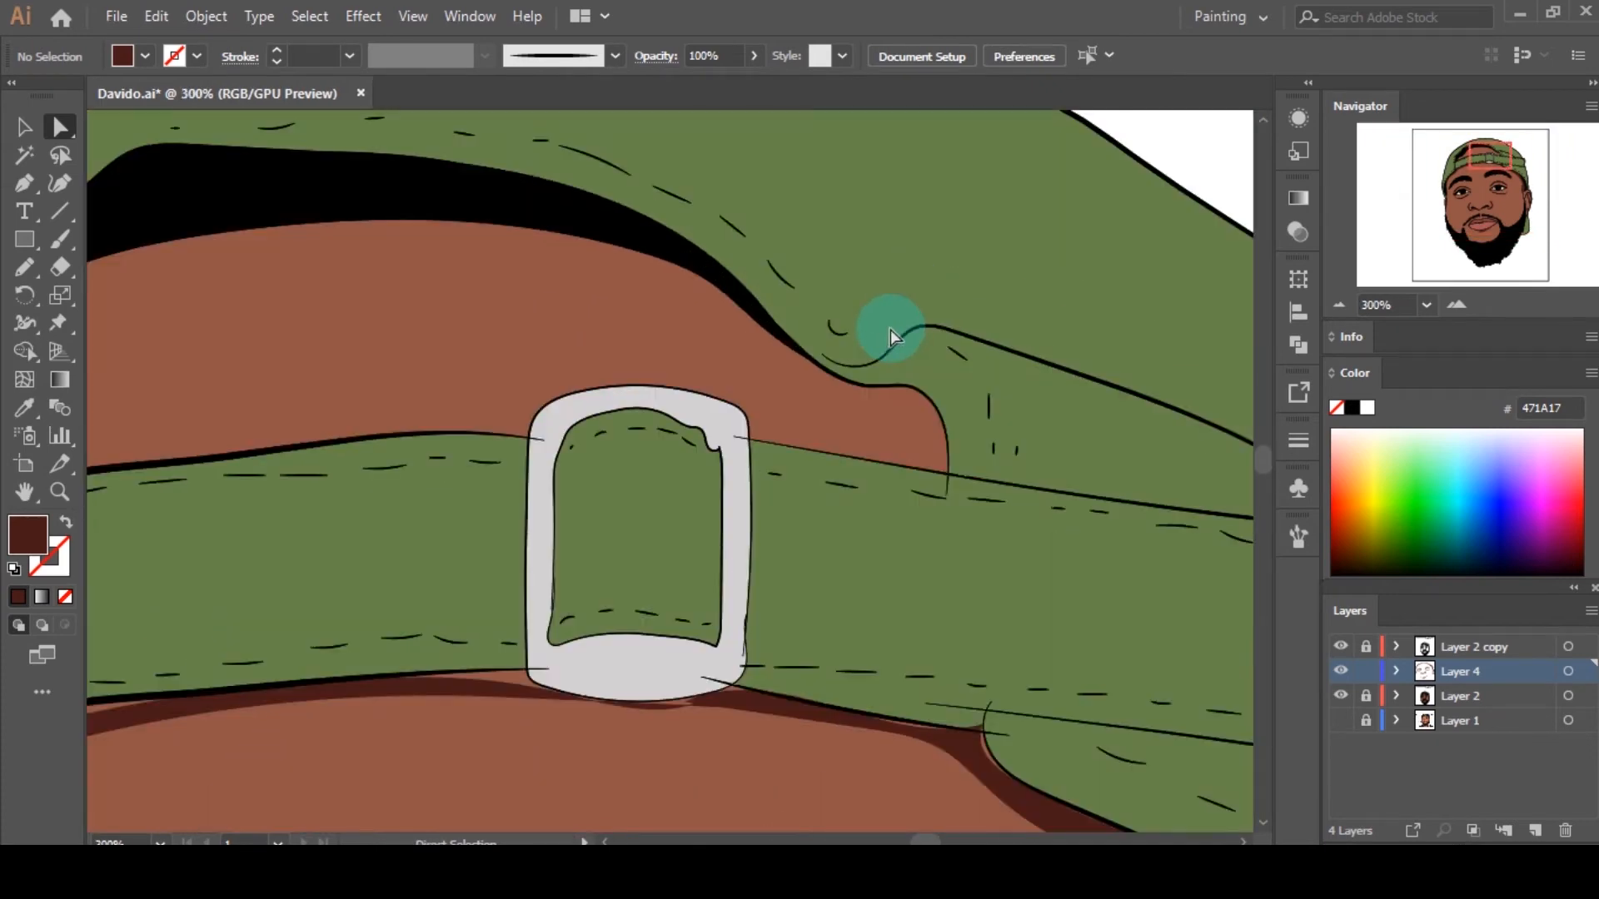
Step: Draw a closed shadow along the upper edge of the cap opening above the strap, fill it dark brown and deselect it
key("n")
mouse_move(739, 302)
left_mouse_down()
mouse_move(842, 379)
mouse_move(905, 387)
mouse_move(934, 414)
mouse_move(946, 483)
left_mouse_up()
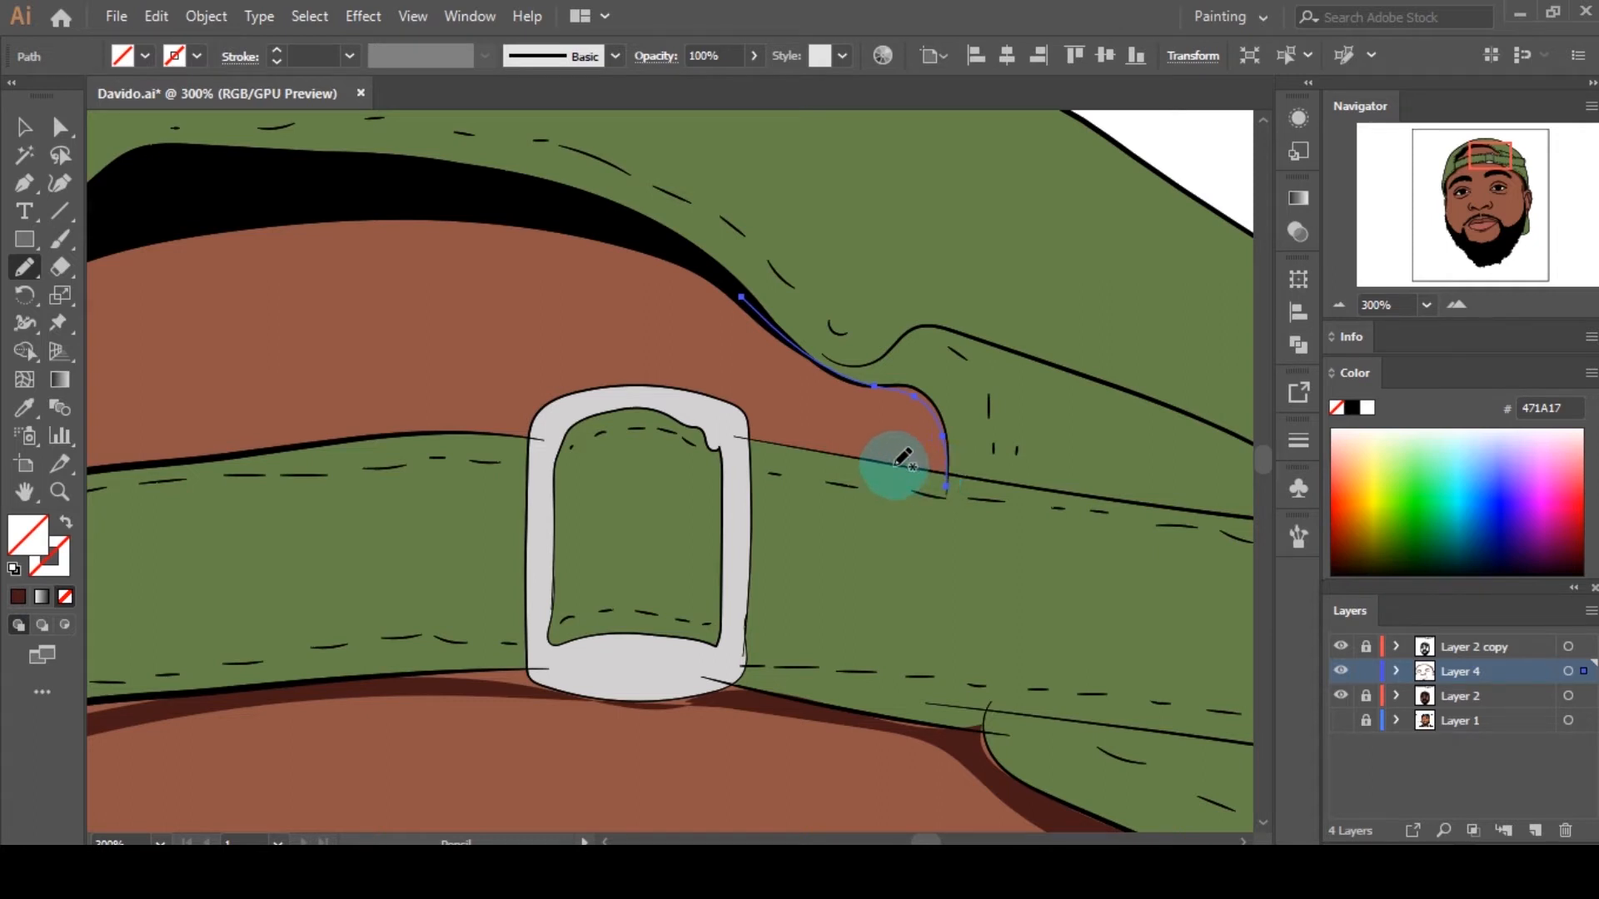
scroll(991, 385, "up", 1)
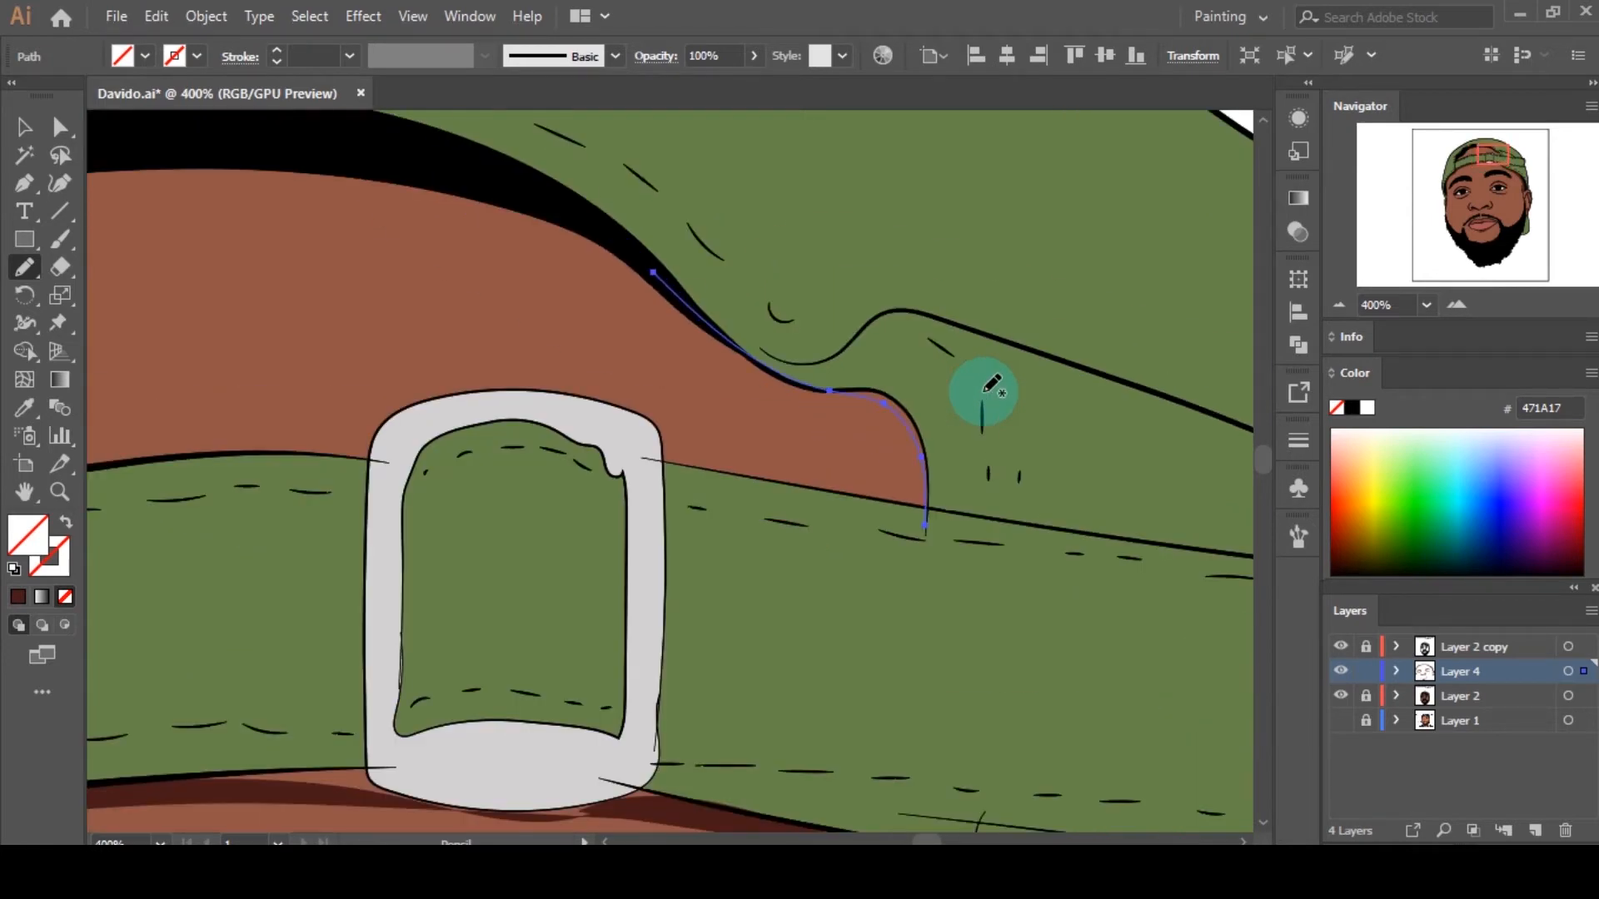
scroll(979, 408, "down", 2)
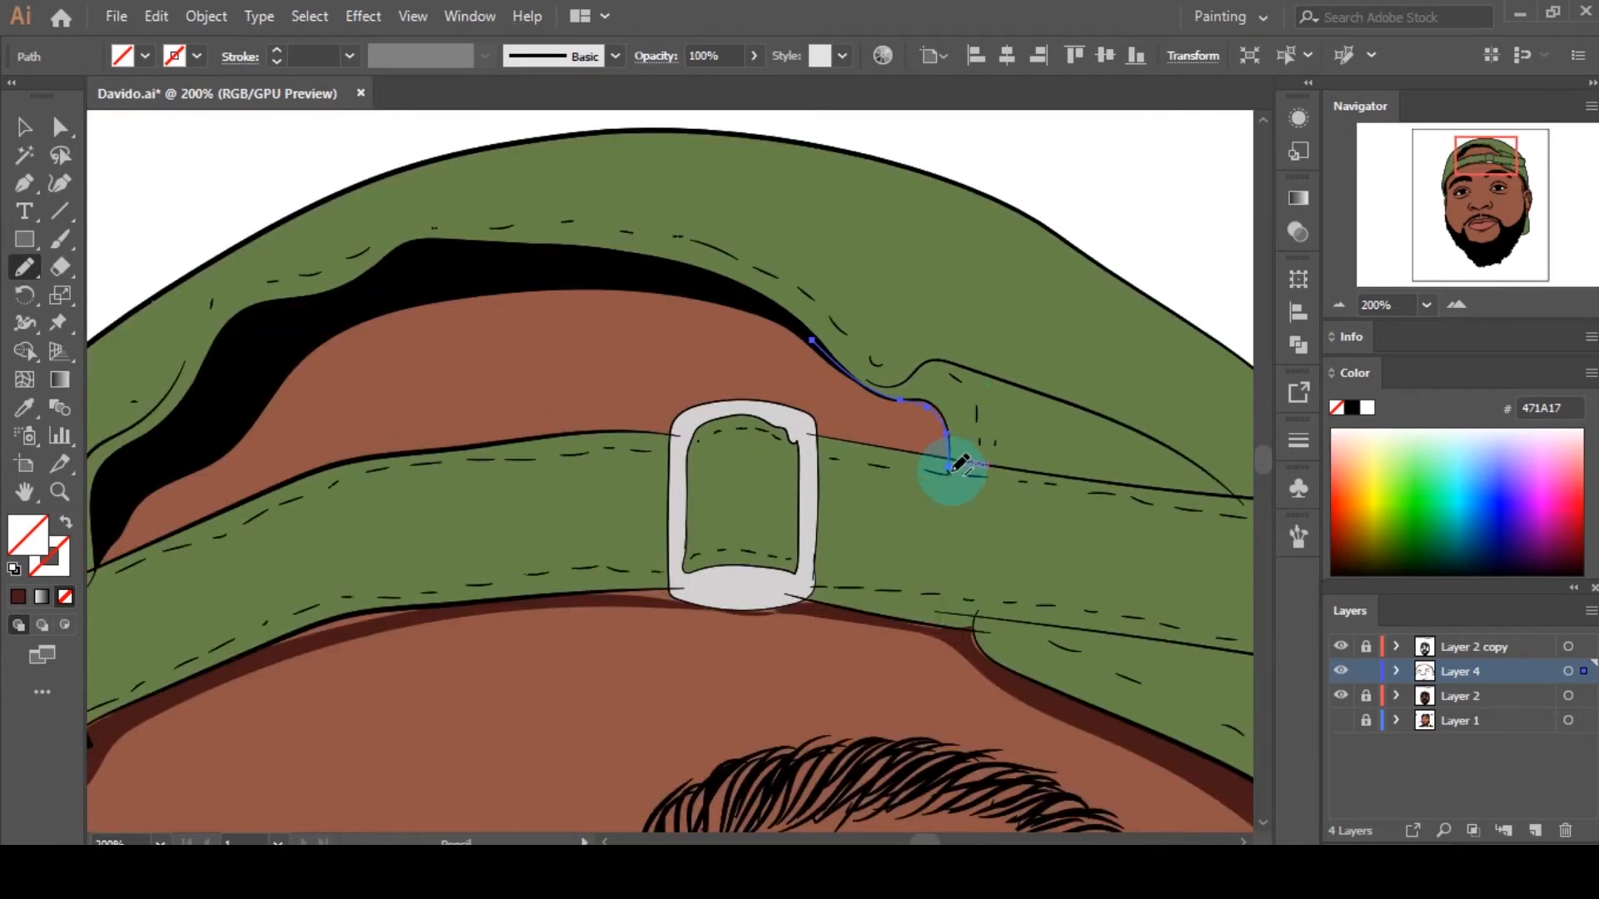
mouse_move(877, 428)
left_mouse_down()
mouse_move(753, 342)
mouse_move(662, 317)
mouse_move(472, 318)
mouse_move(333, 364)
mouse_move(296, 430)
mouse_move(214, 498)
mouse_move(253, 493)
mouse_move(177, 530)
left_mouse_up()
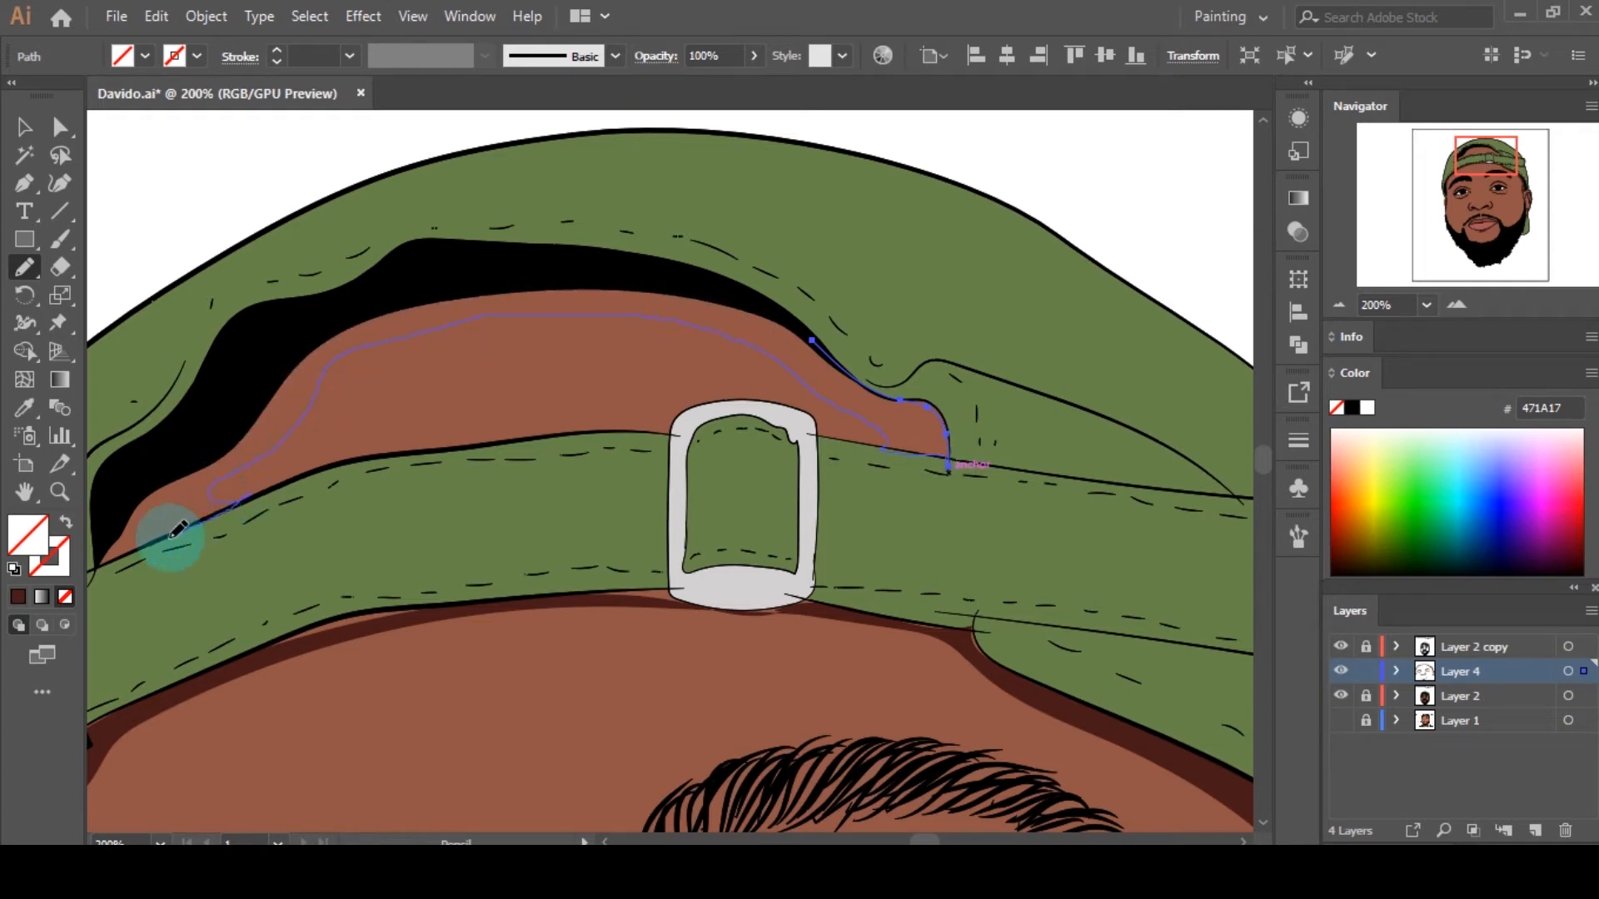
mouse_move(98, 563)
left_mouse_down()
mouse_move(242, 375)
mouse_move(546, 261)
mouse_move(760, 297)
mouse_move(812, 342)
left_mouse_up()
left_click(18, 598)
key("a")
left_click(612, 392)
Step: Move the cap-opening shadow's upper anchor point into the black band beneath the cap edge and deselect the shape
scroll(801, 371, "up", 2)
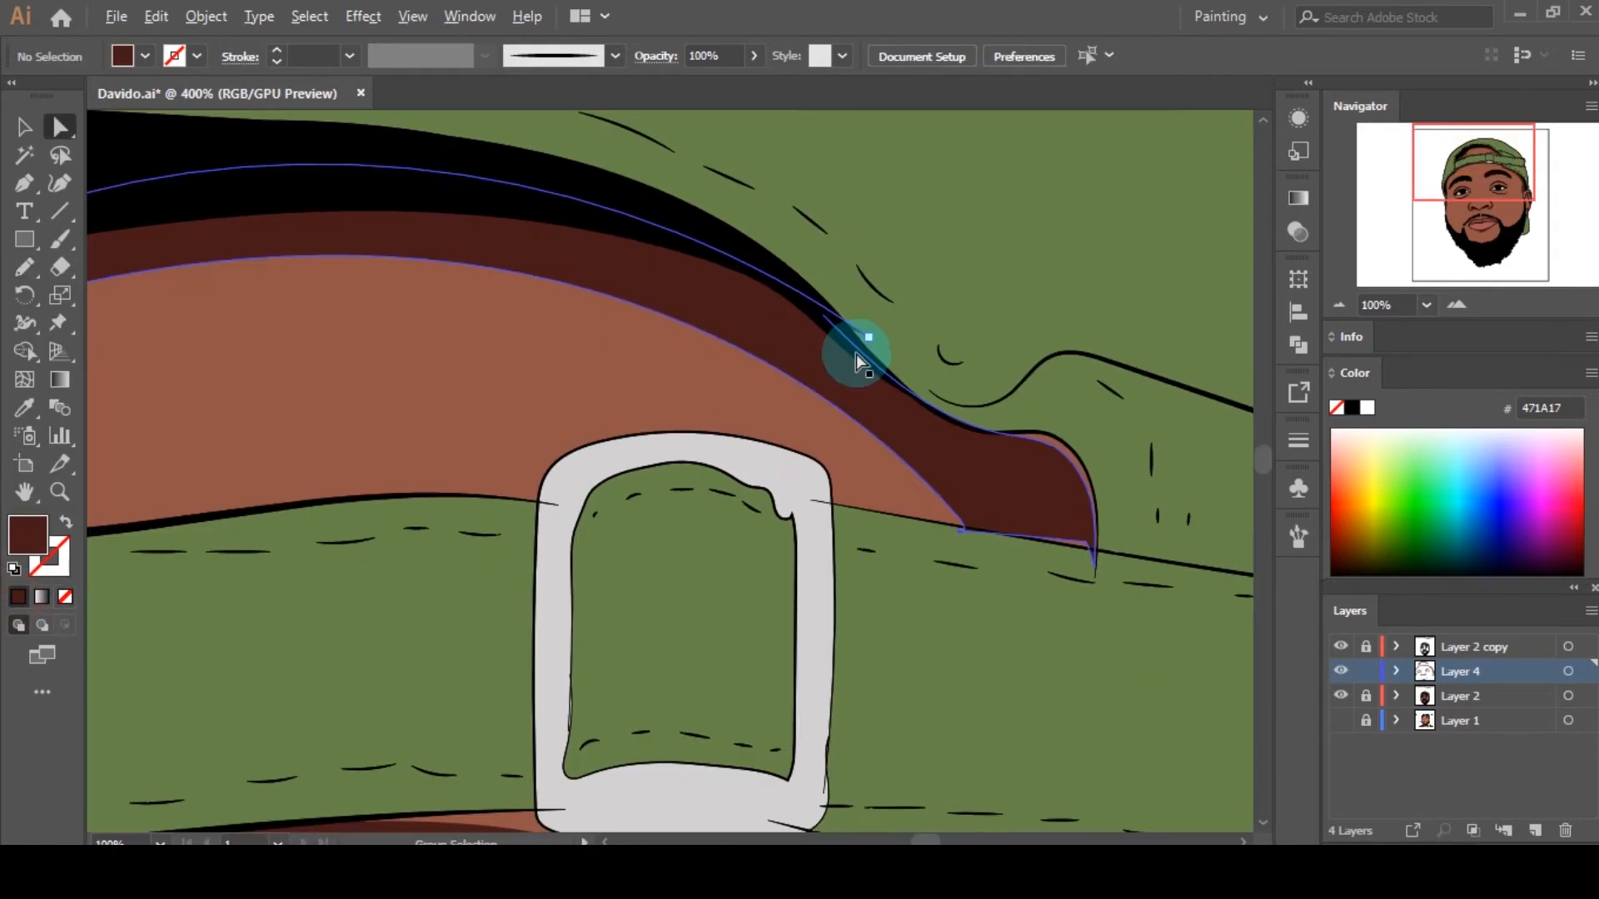
left_click(750, 350)
left_click_drag(672, 312, 705, 257)
scroll(808, 312, "down", 3)
scroll(791, 500, "down", 1)
left_click(788, 517)
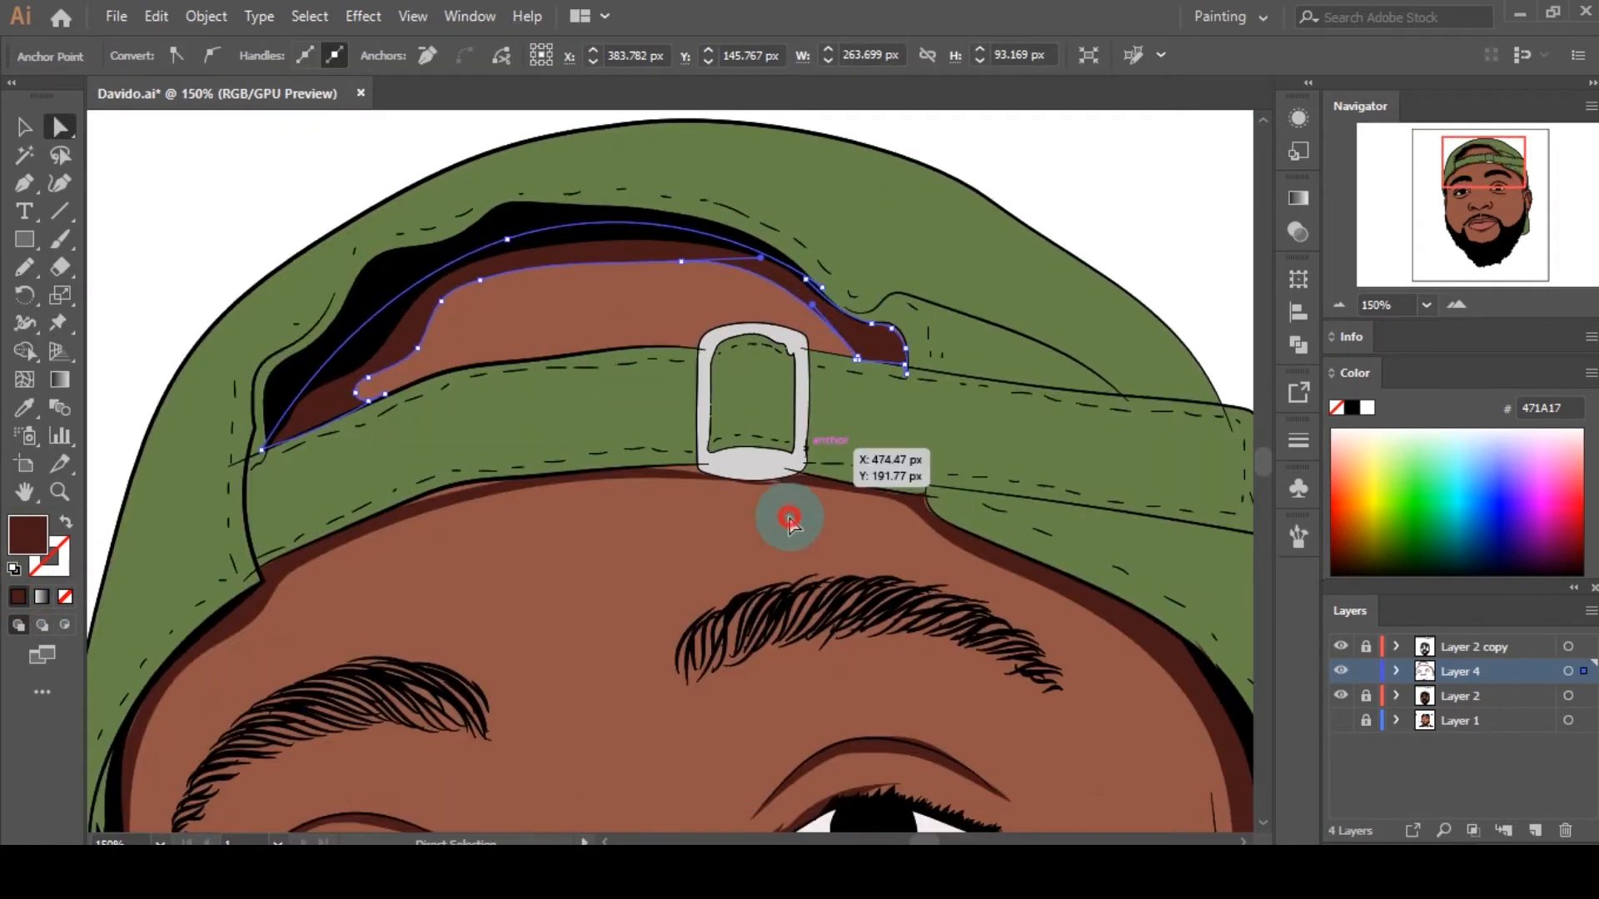
scroll(961, 342, "down", 4)
scroll(966, 342, "up", 1)
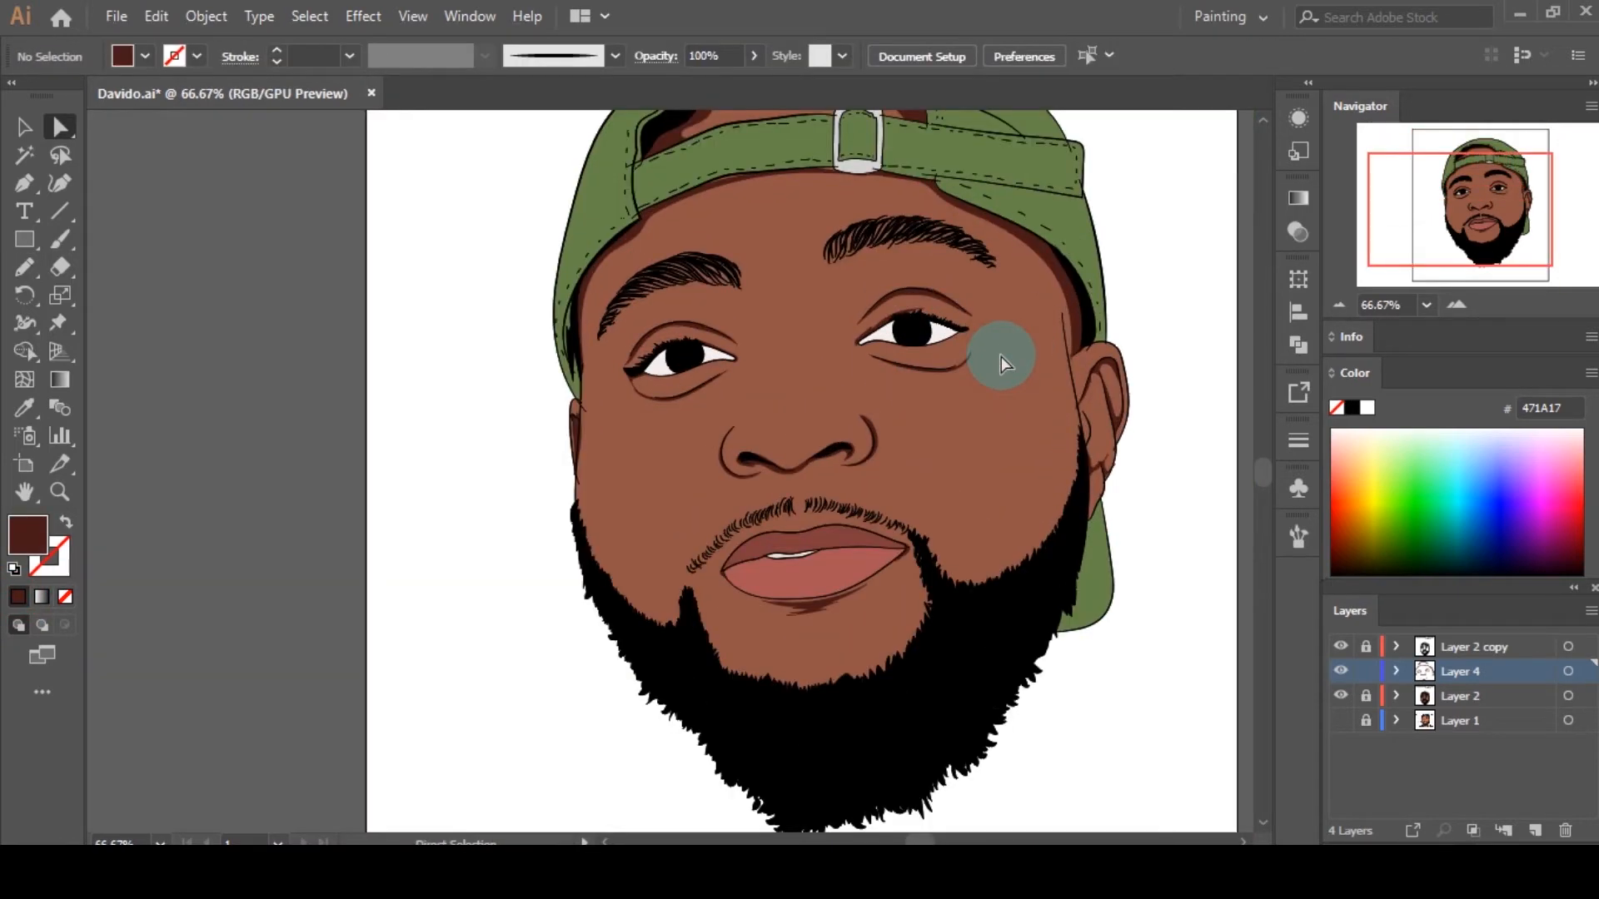
Step: Draw a dark brown filled shadow along the beard's inner edge, across both cheeks and the chin, and deselect it
scroll(998, 349, "up", 2)
scroll(1032, 371, "down", 2)
key("b")
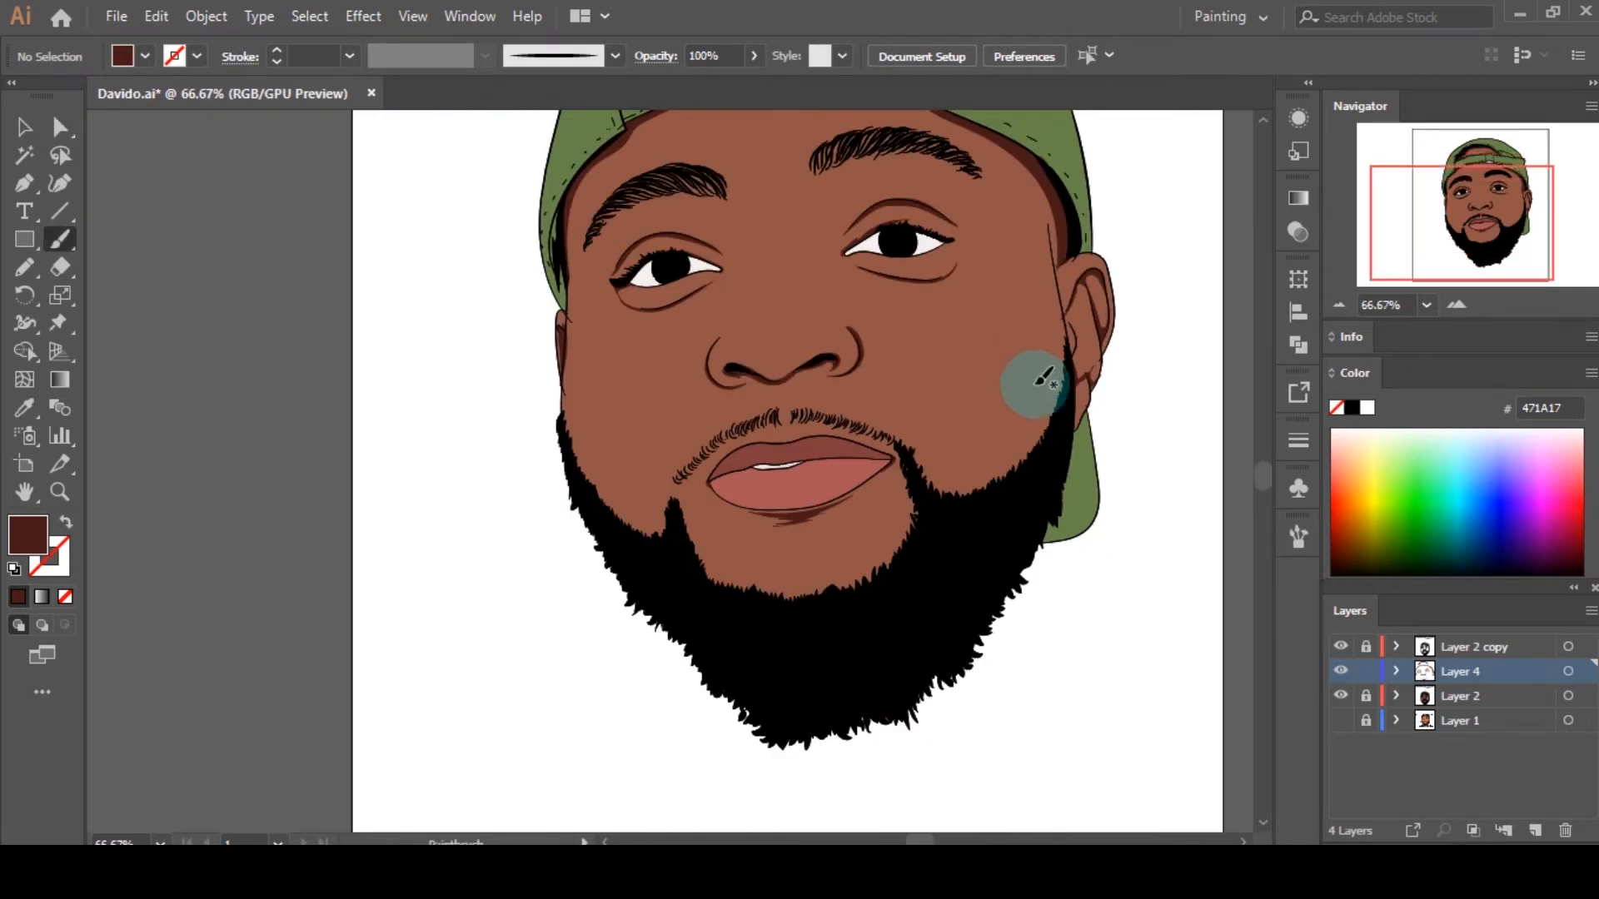
scroll(1049, 428, "up", 1)
key("n")
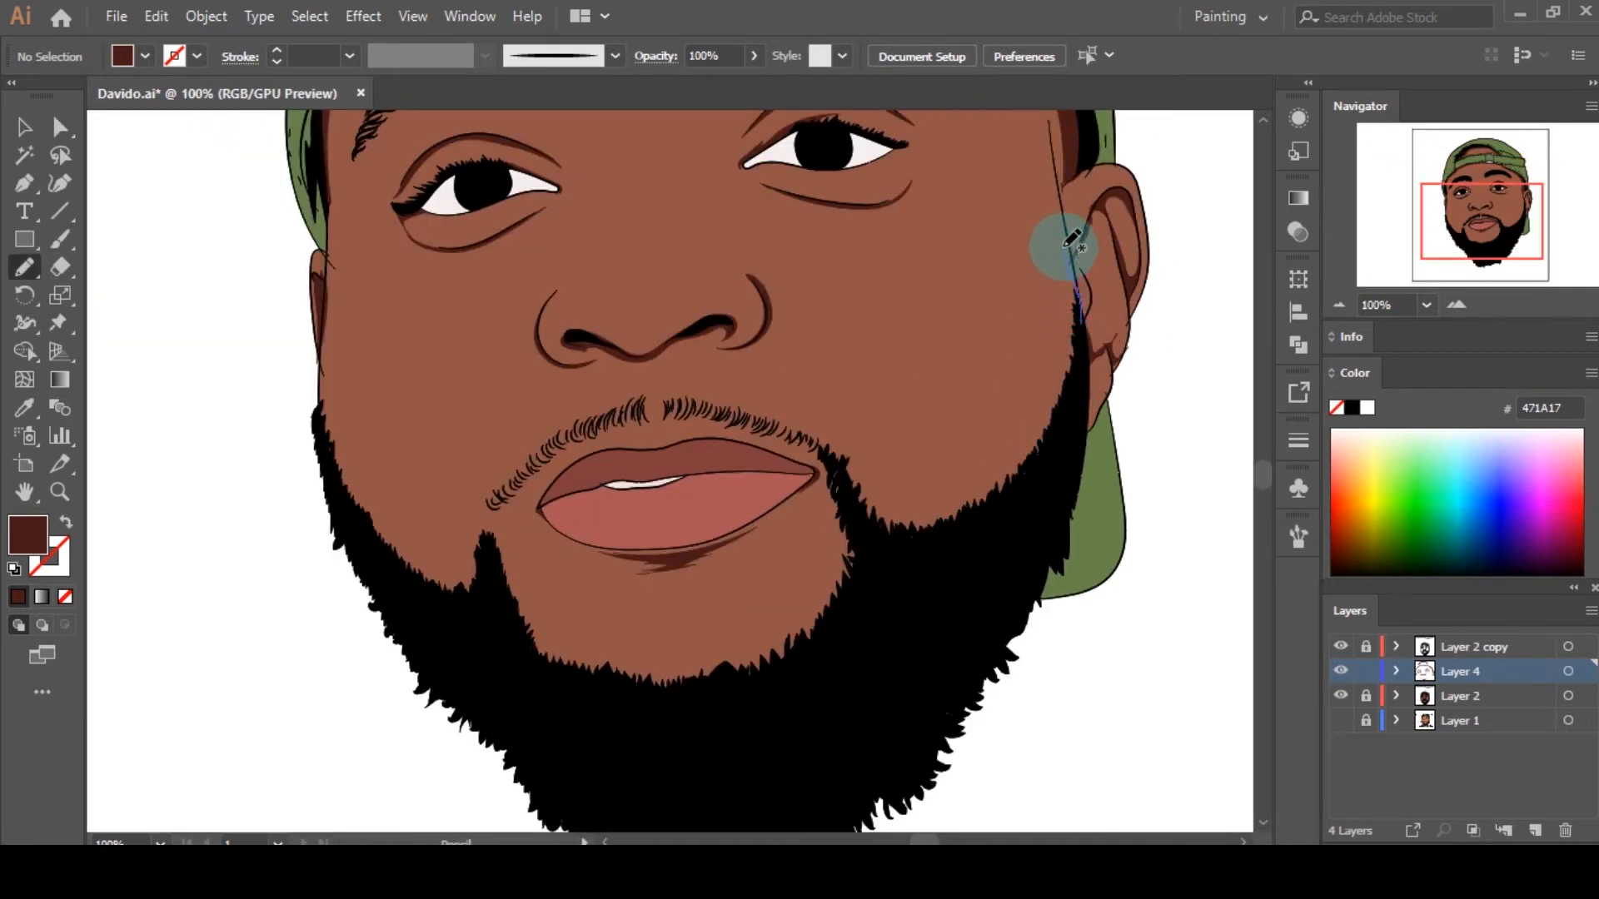
mouse_move(1067, 244)
left_mouse_down()
mouse_move(1057, 381)
mouse_move(935, 498)
mouse_move(833, 466)
mouse_move(816, 604)
mouse_move(767, 649)
mouse_move(555, 653)
mouse_move(494, 548)
mouse_move(434, 572)
mouse_move(379, 527)
mouse_move(333, 451)
mouse_move(326, 405)
mouse_move(374, 580)
mouse_move(629, 710)
mouse_move(885, 633)
mouse_move(1038, 484)
mouse_move(1080, 304)
left_mouse_up()
left_click(18, 598)
key("a")
left_click(652, 534)
scroll(652, 535, "down", 1)
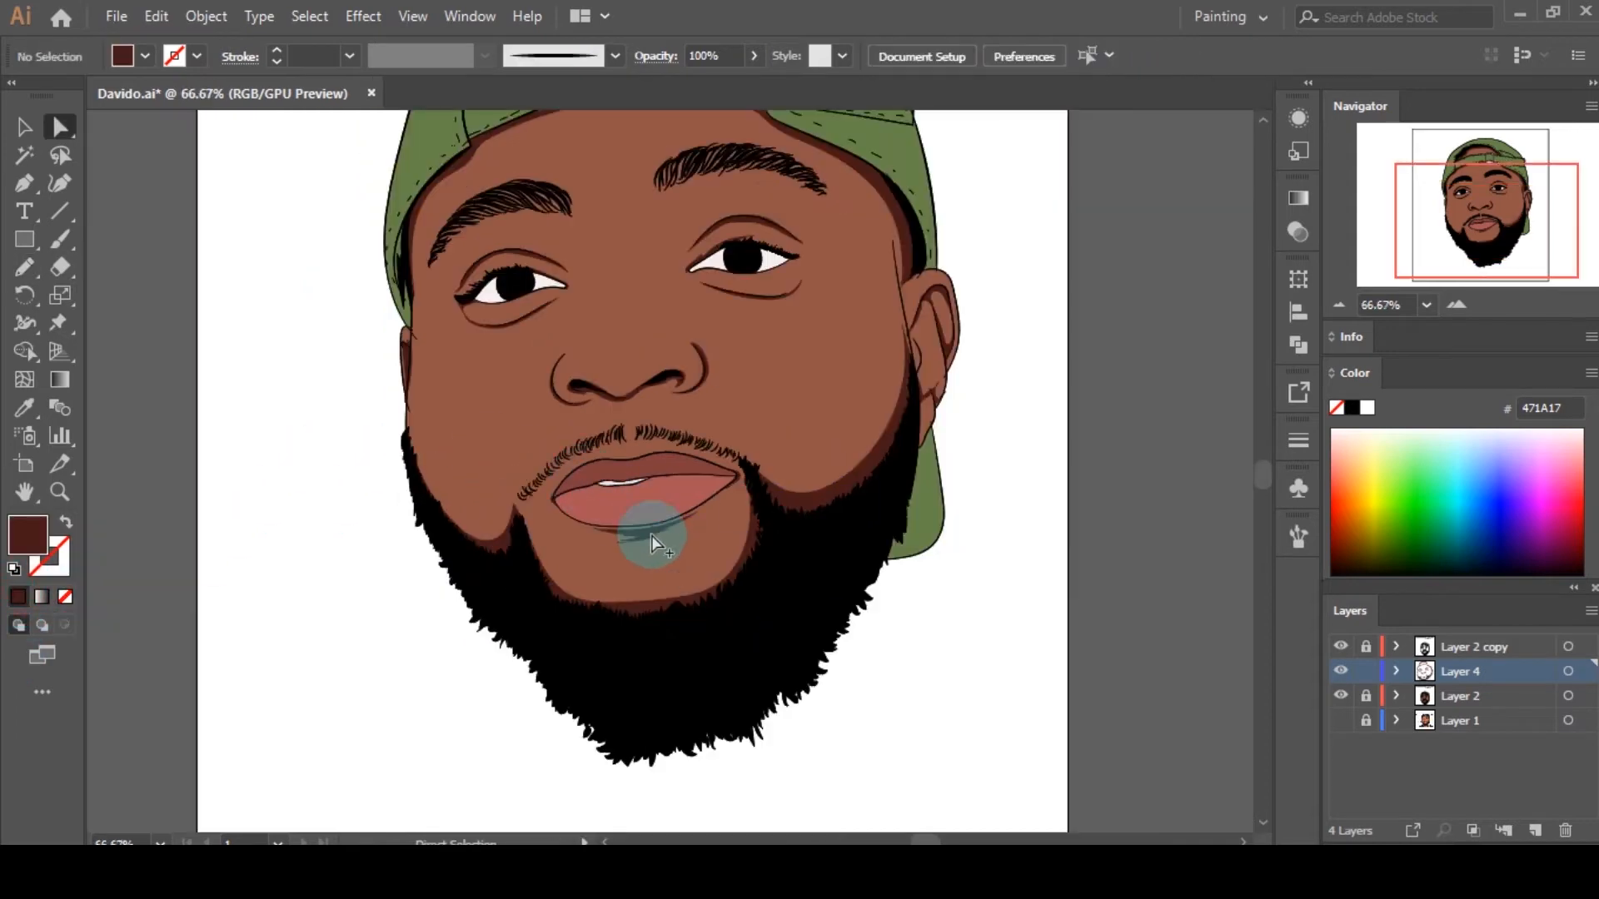
Step: Examine the dark brown shadows along the beard, face and cap from different zoom levels
scroll(652, 535, "down", 2)
scroll(773, 553, "up", 1)
scroll(776, 557, "up", 1)
scroll(762, 538, "up", 2)
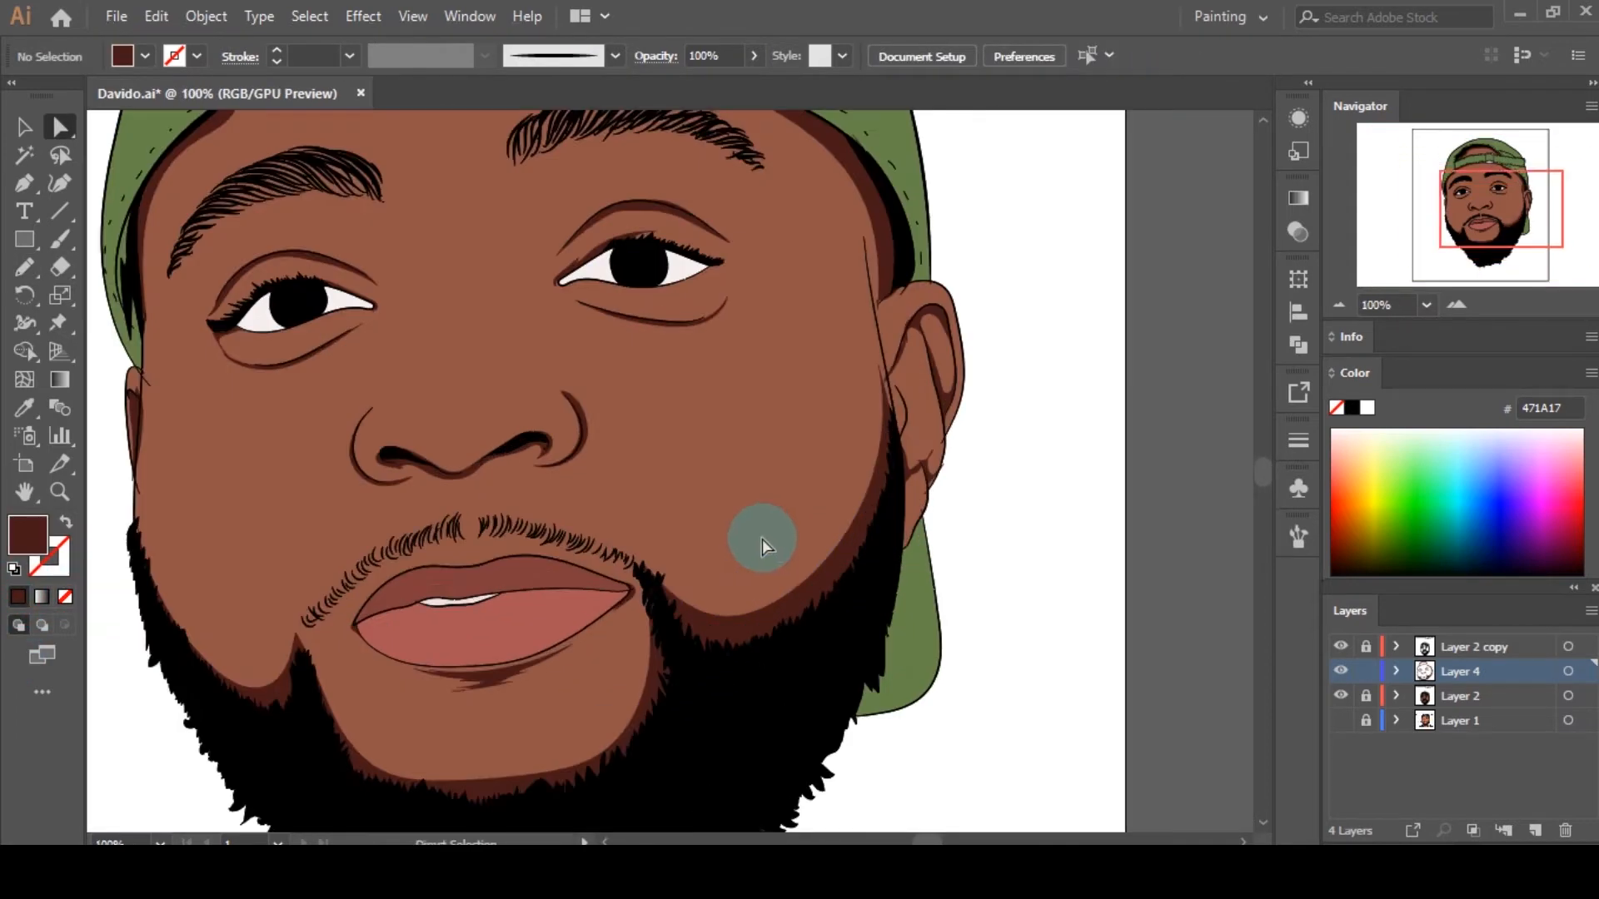
scroll(762, 538, "down", 2)
scroll(733, 545, "up", 2)
scroll(773, 551, "up", 1)
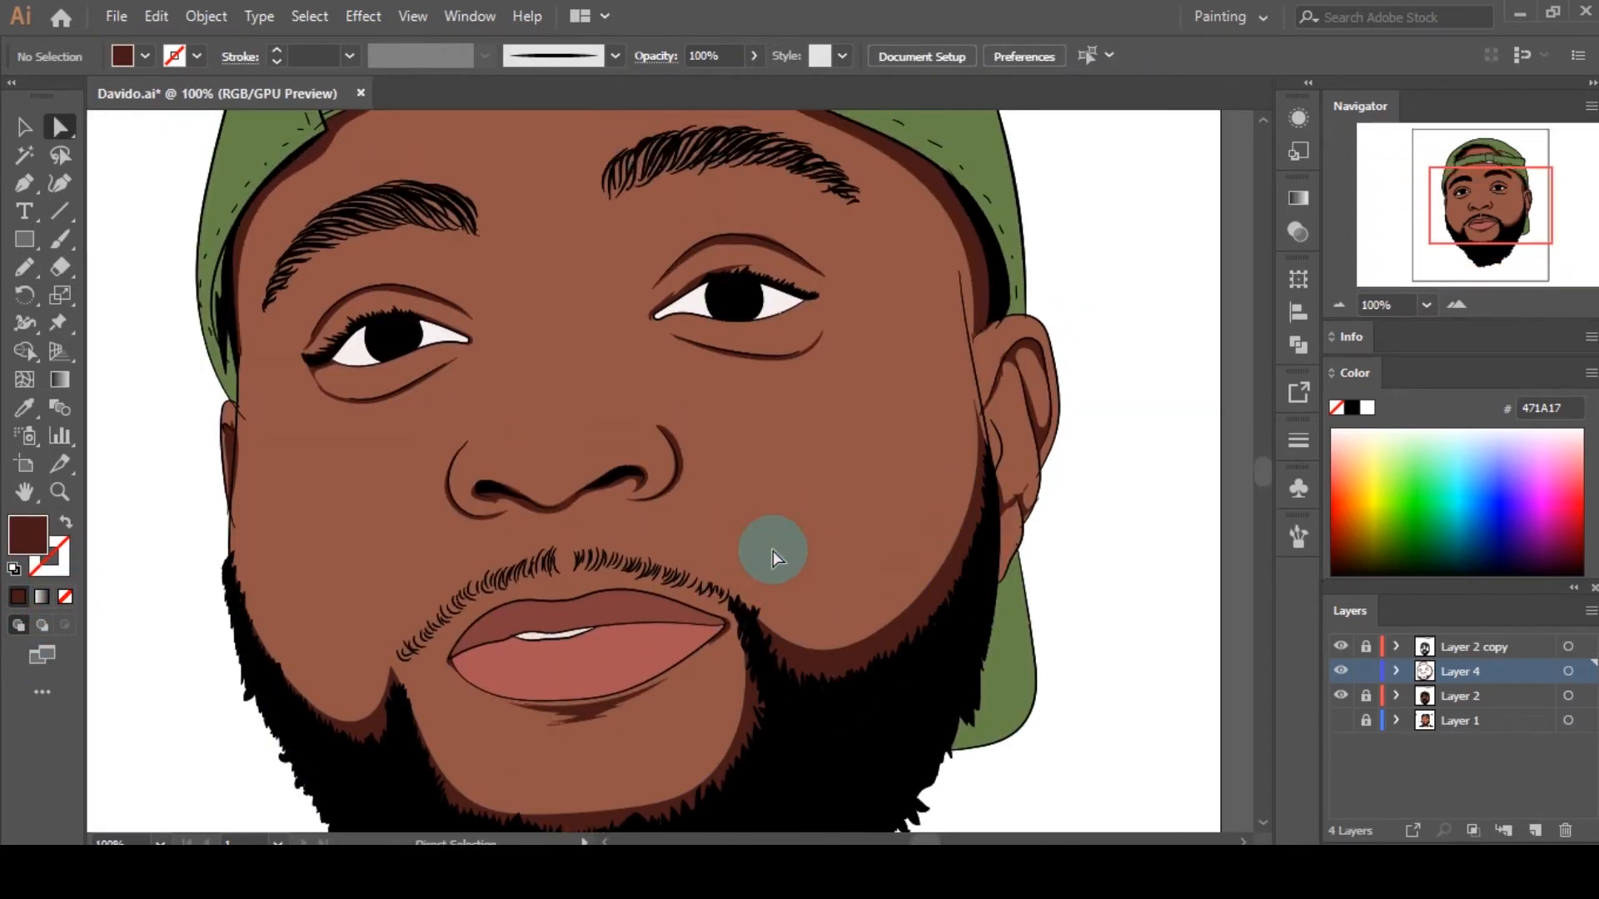
scroll(773, 551, "down", 1)
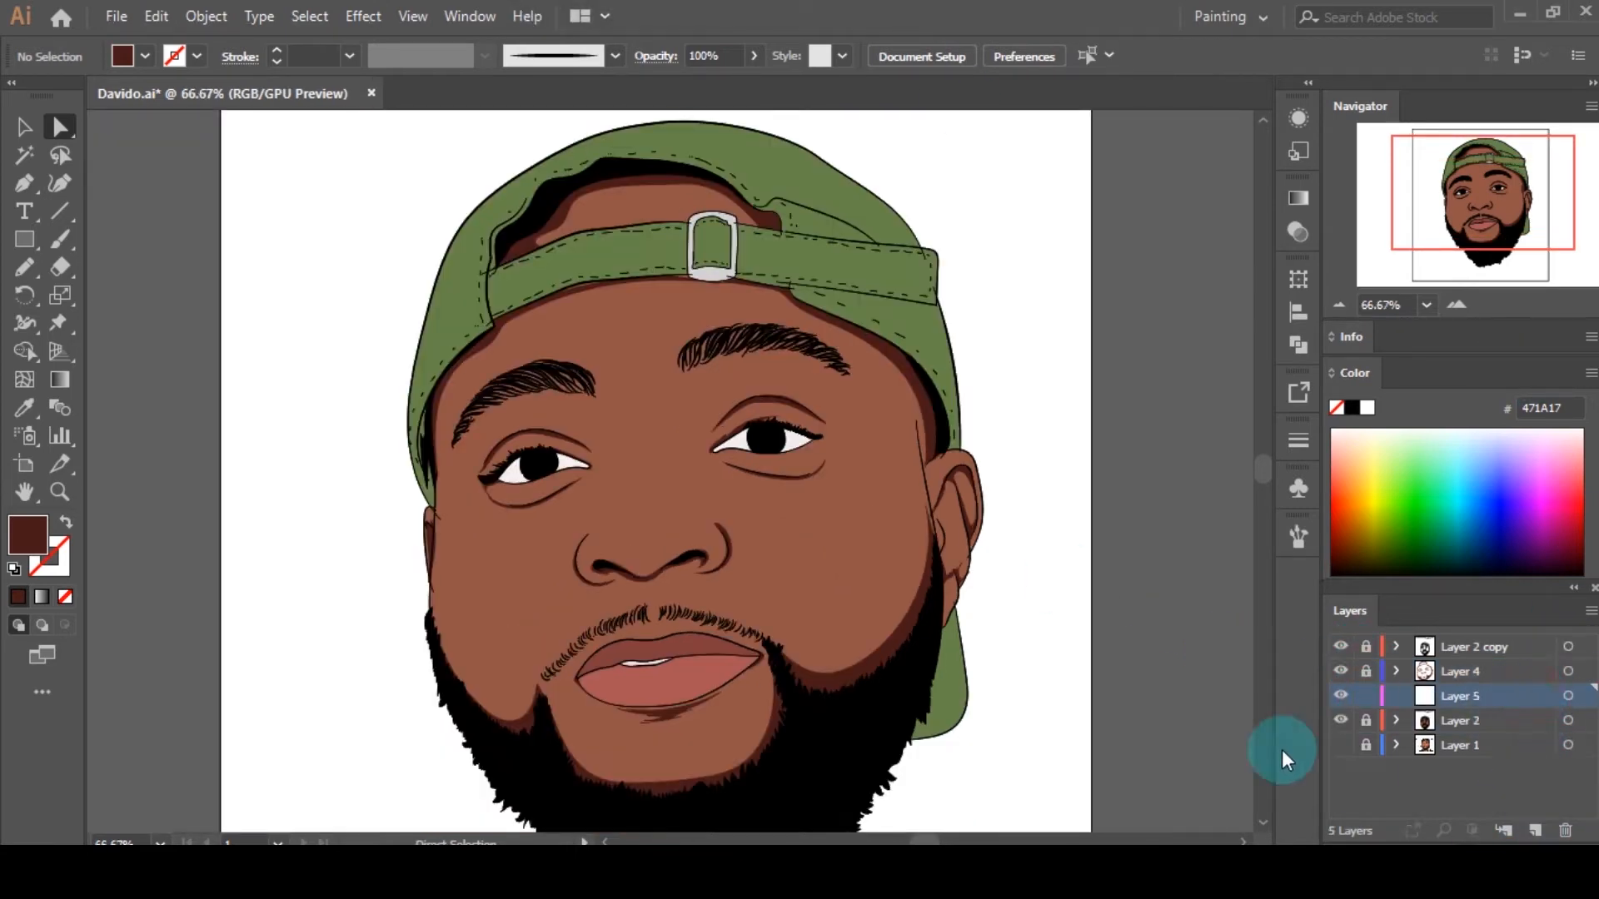
Step: Sample the face's skin colour as the fill colour
key("i")
left_click(935, 614)
double_click(29, 536)
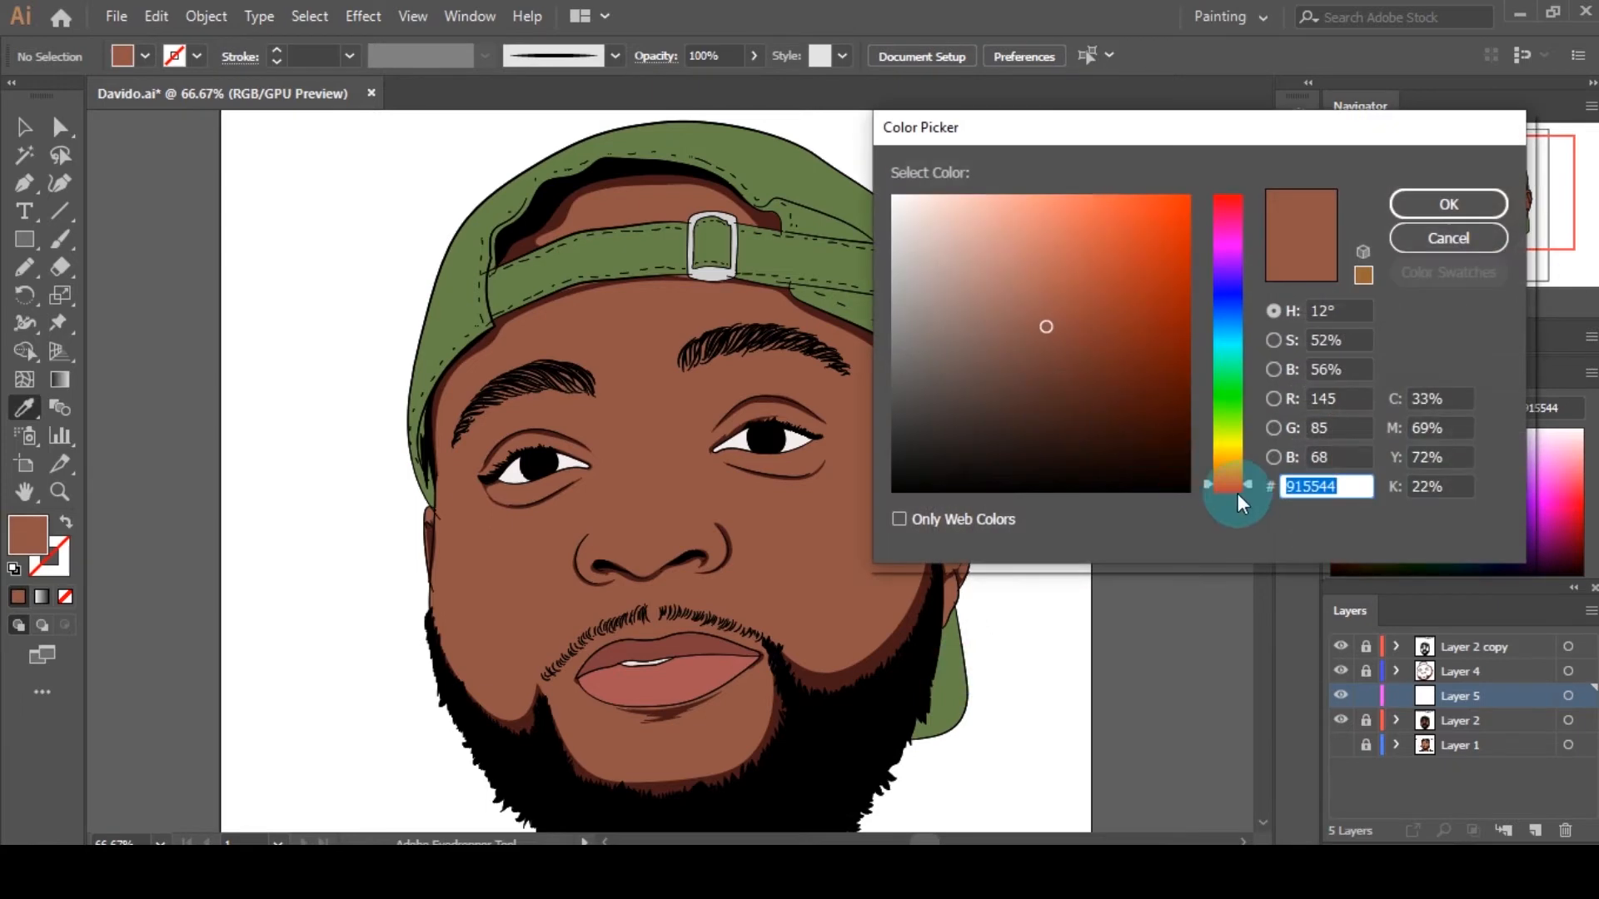
left_click(1234, 485)
left_click(1448, 239)
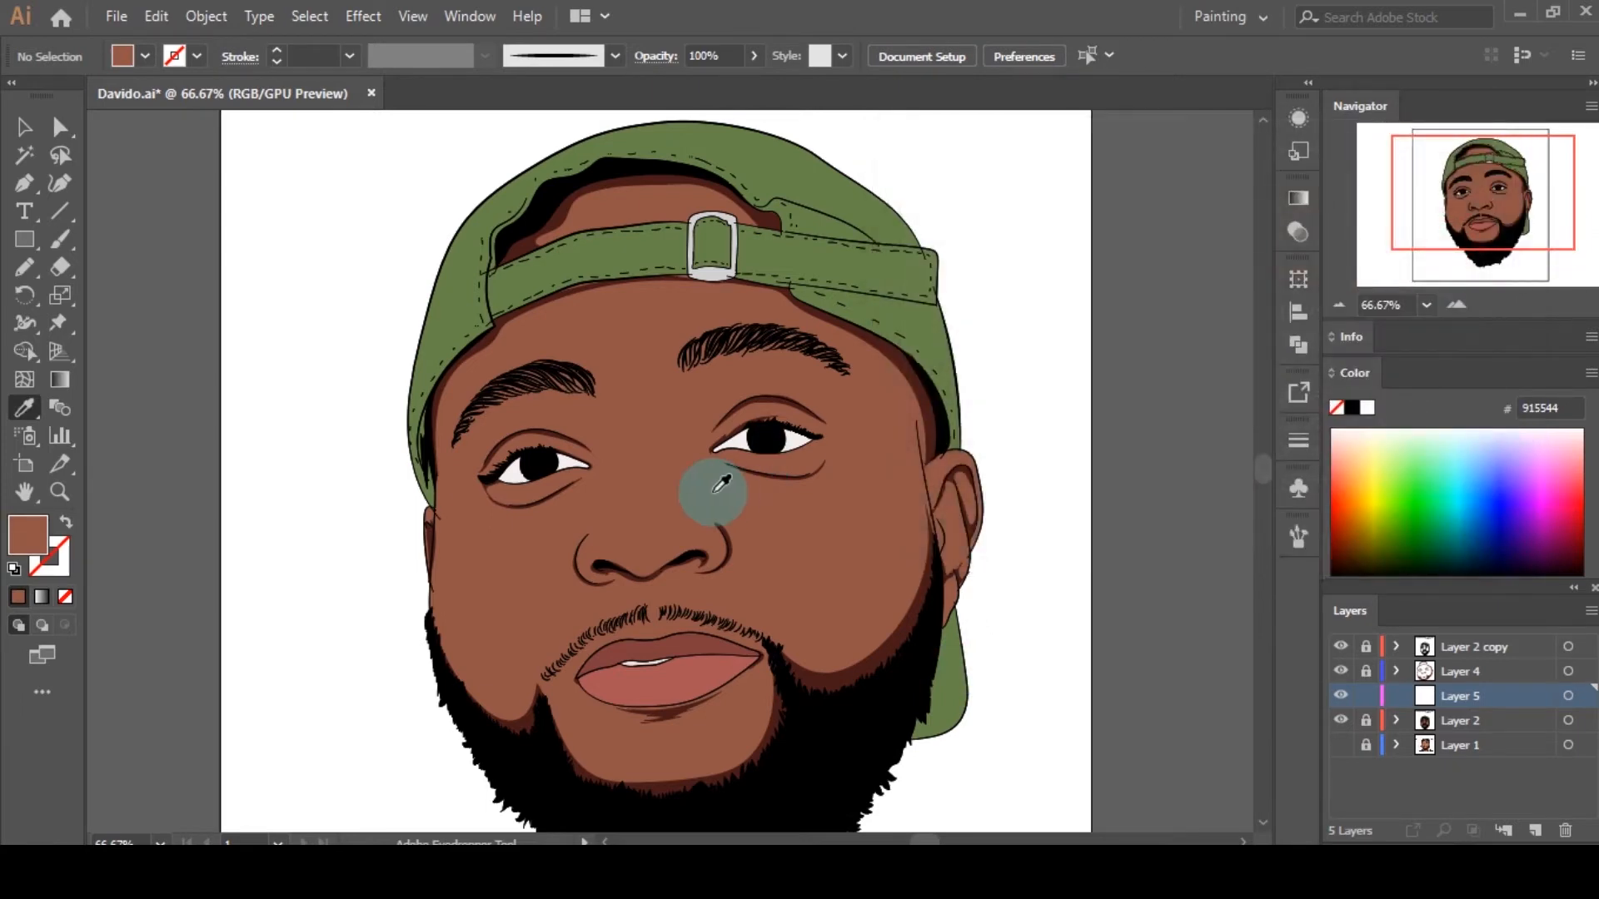
Step: Darken the sampled skin fill to the mid-brown 7A4538
double_click(29, 535)
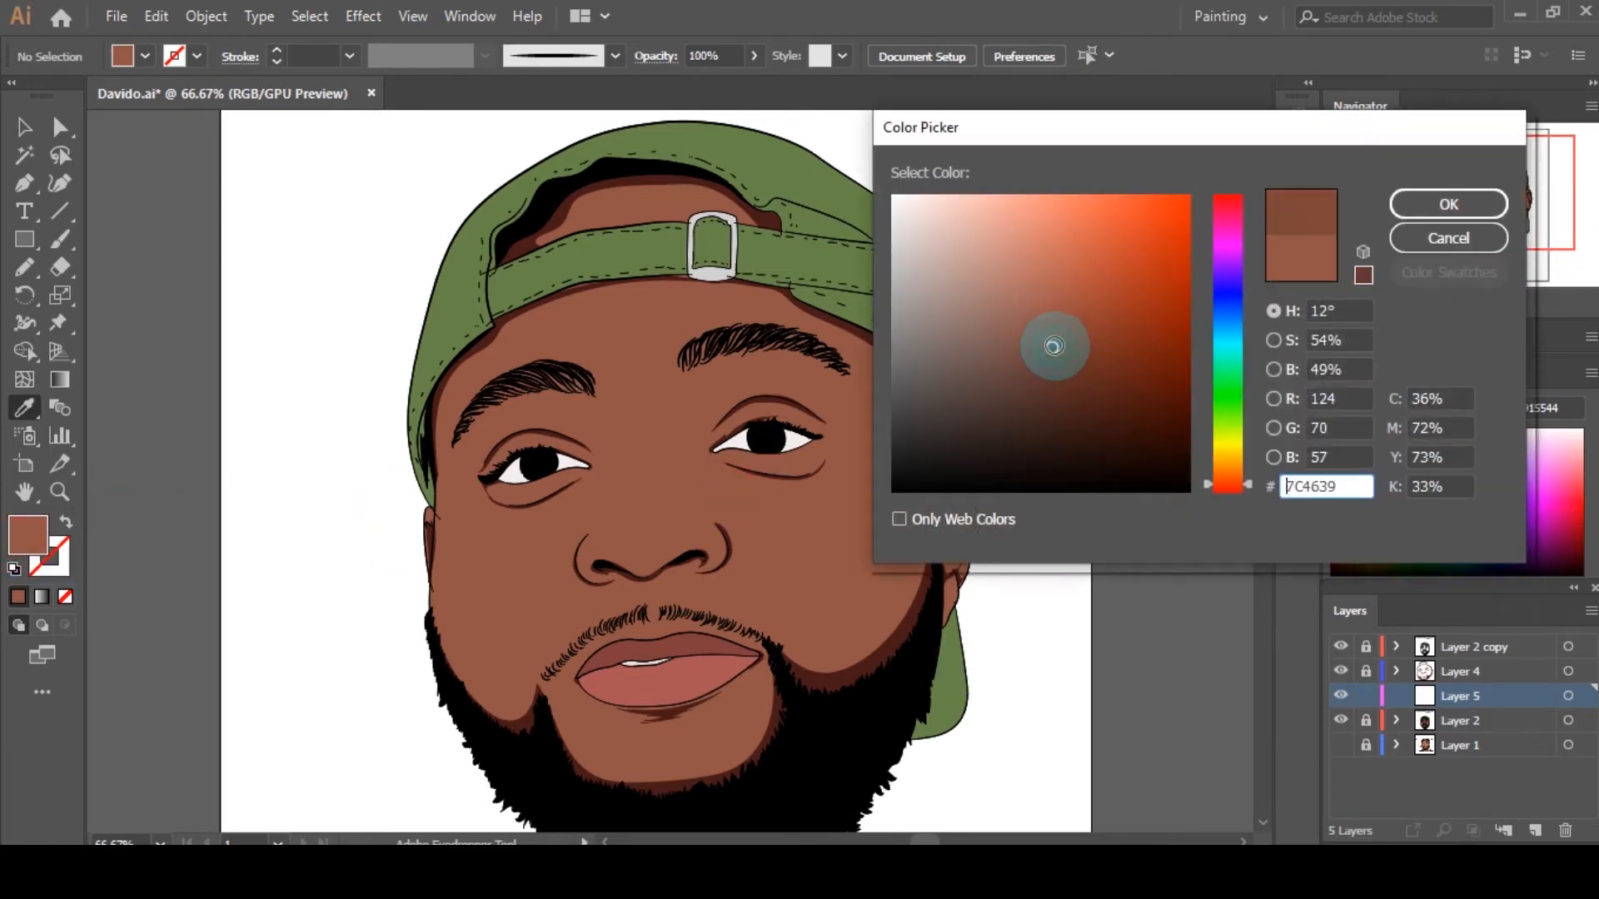
left_click(1449, 204)
Step: Check the reference photo by showing Layer 1 with Layer 2 hidden, and restore both layers' visibility
left_click(1341, 744)
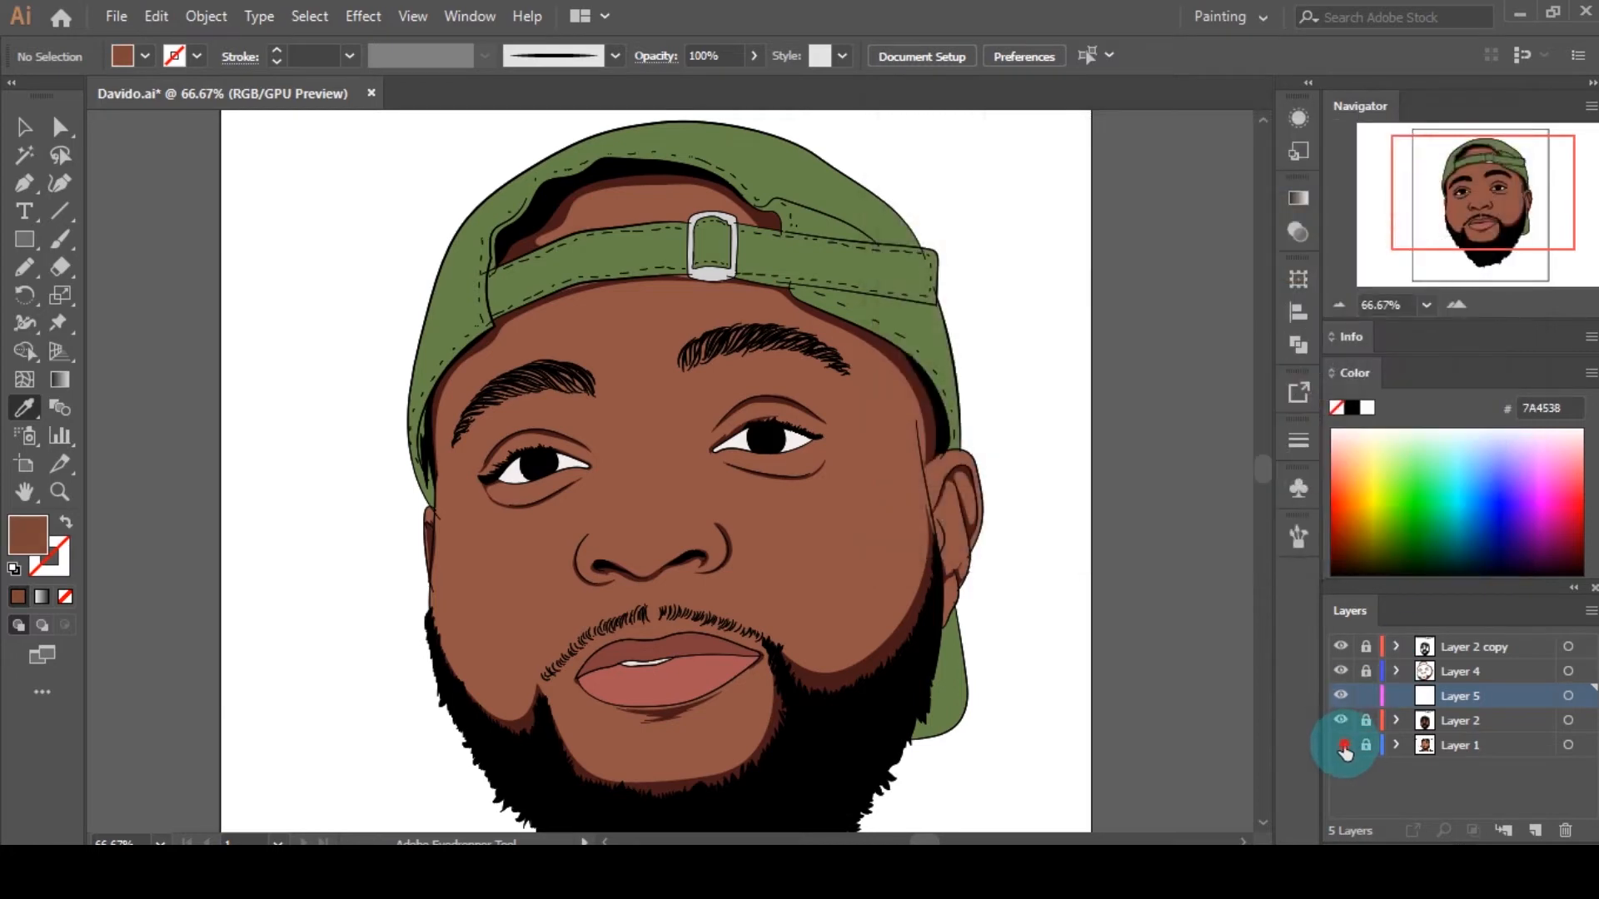
left_click(1341, 720)
left_click(1341, 745)
left_click(1340, 721)
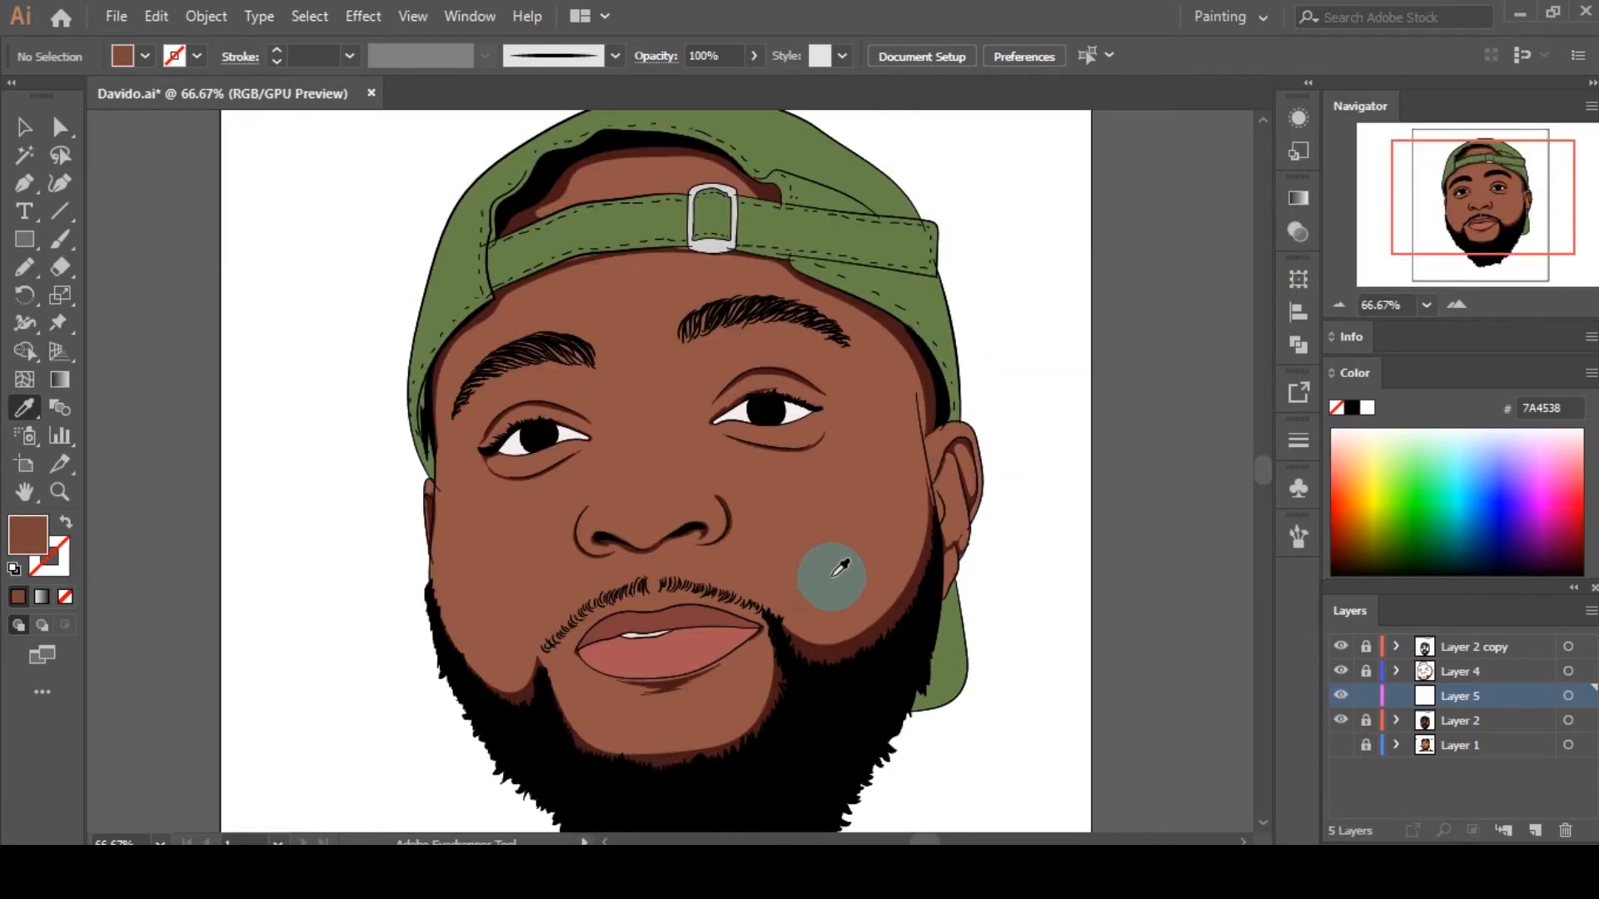
Step: Draw mid-brown shading around the right-hand eye on Layer 5
scroll(812, 438, "up", 2)
scroll(788, 442, "up", 1)
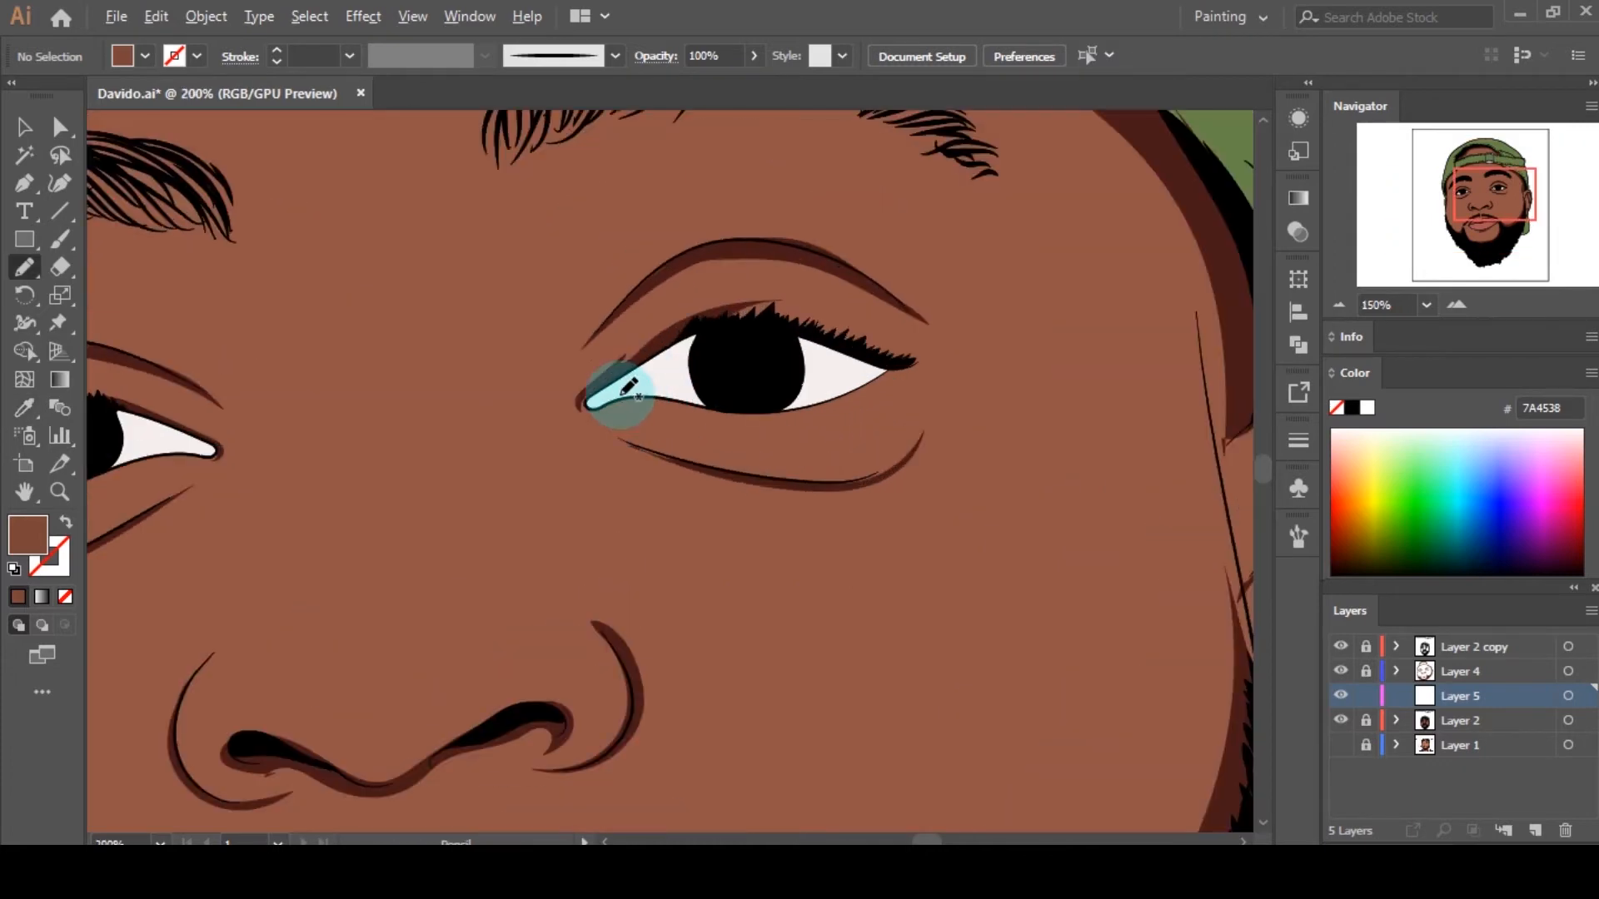
Step: Draw a brown shadow shape with the Pencil tool around the inner corner, upper lid and lower lid of the right-hand eye
scroll(636, 333, "up", 2)
mouse_move(814, 275)
left_mouse_down()
mouse_move(625, 260)
mouse_move(543, 346)
mouse_move(422, 282)
mouse_move(388, 429)
mouse_move(495, 566)
mouse_move(648, 643)
mouse_move(1035, 638)
mouse_move(862, 623)
mouse_move(814, 493)
mouse_move(885, 475)
mouse_move(814, 486)
mouse_move(629, 458)
mouse_move(535, 517)
mouse_move(607, 392)
mouse_move(854, 273)
left_mouse_up()
key("a")
left_click(242, 536)
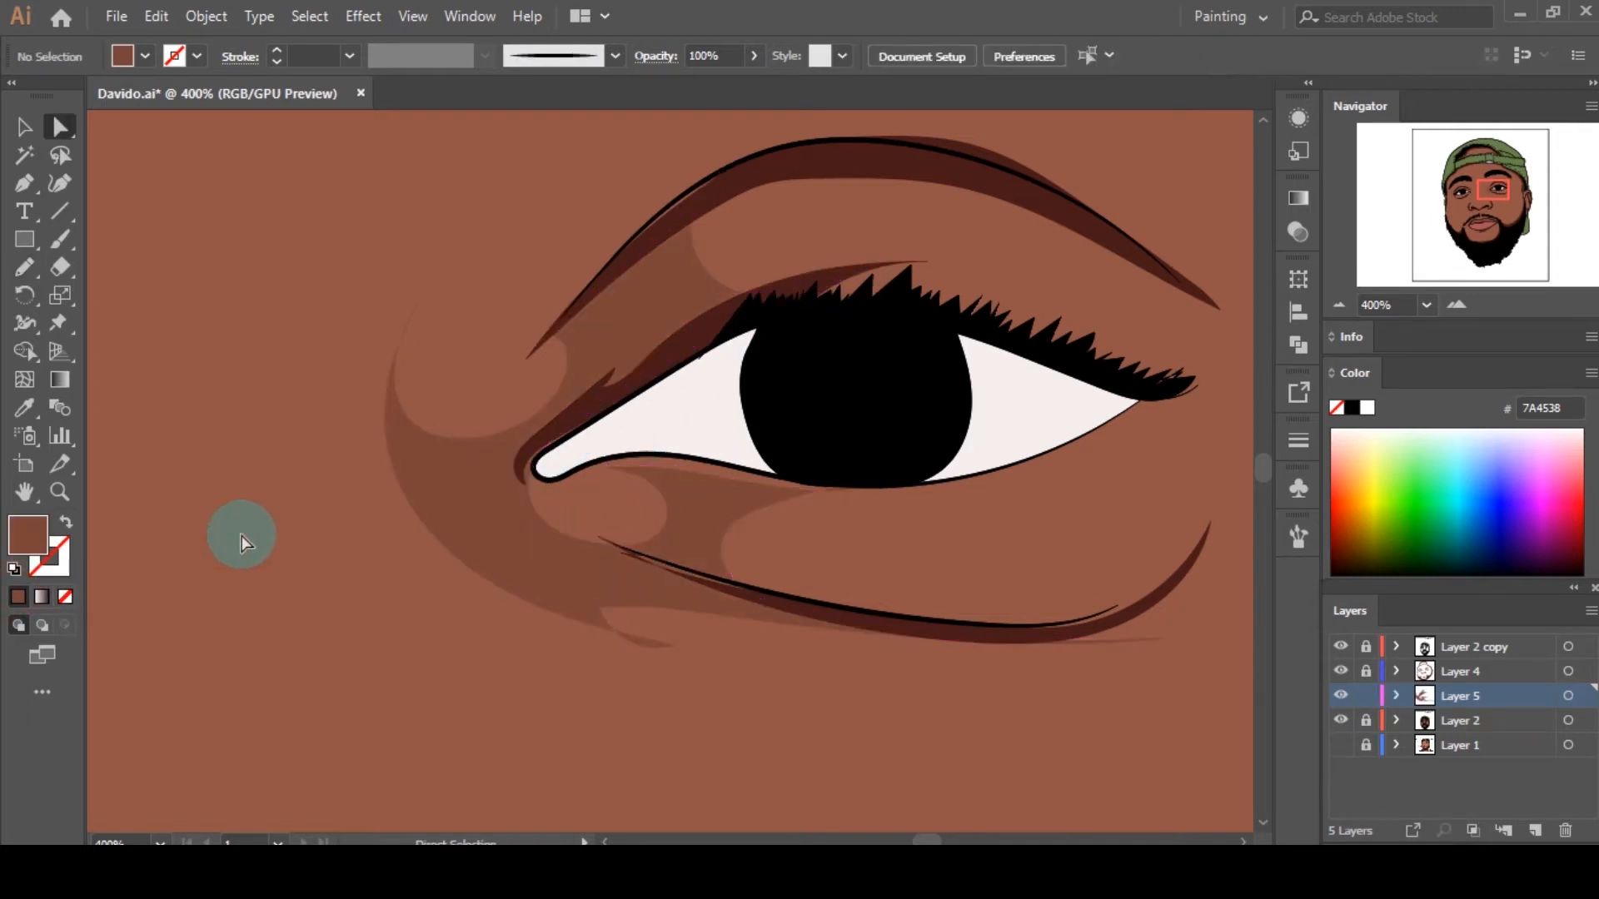
Step: Recolour the shadow shape around the right-hand eye's inner corner to brown 753F35
key("ctrl+1")
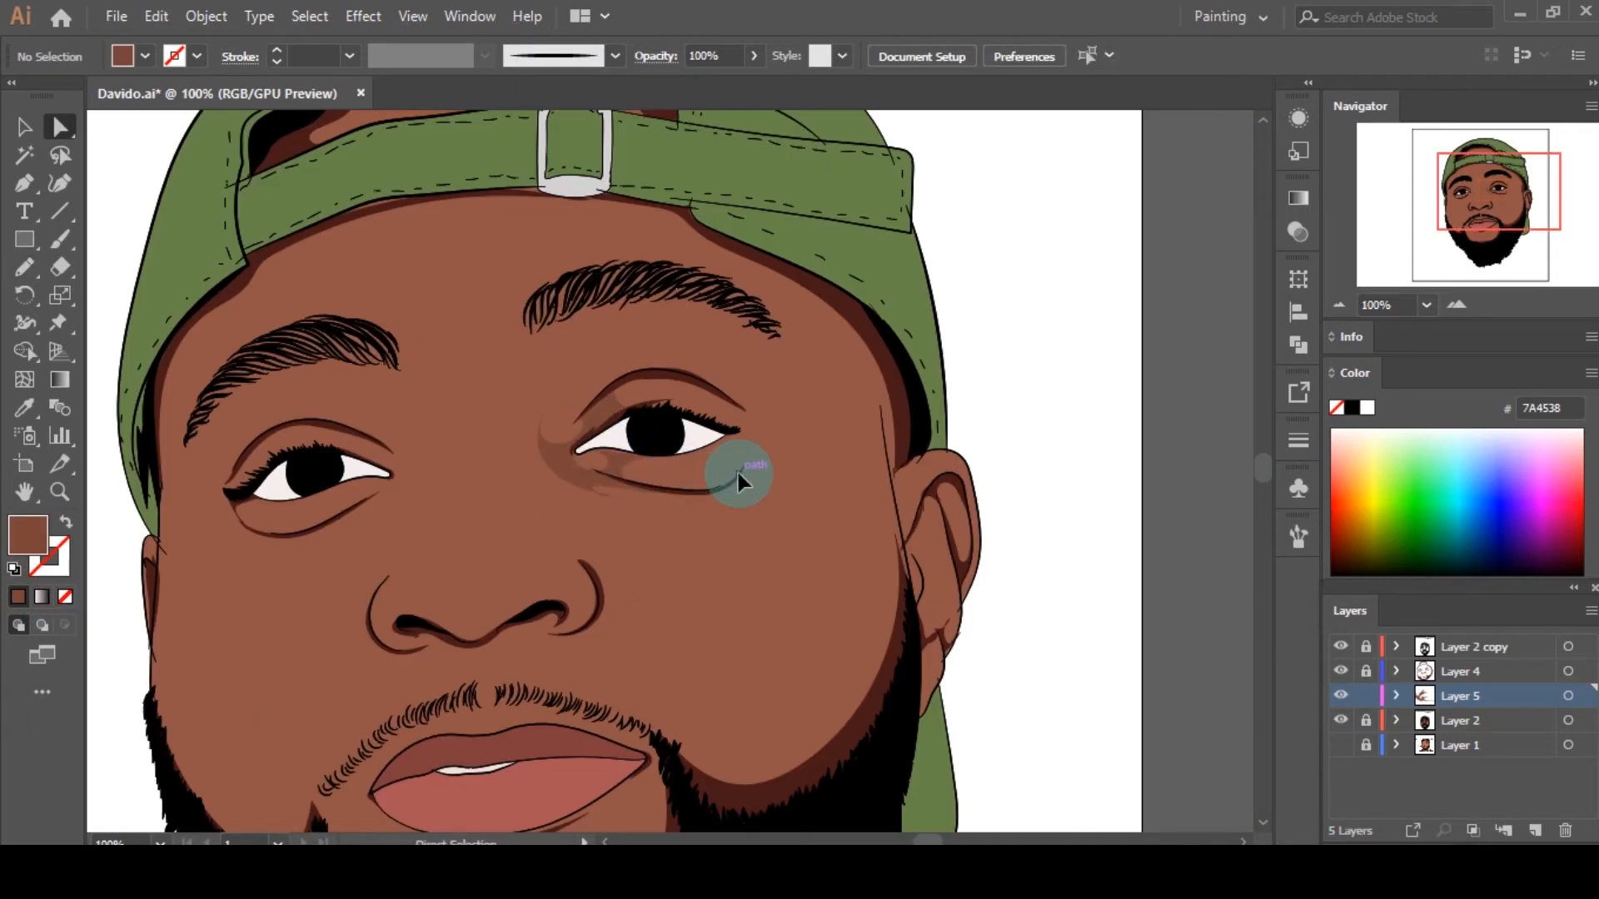
left_click(738, 473)
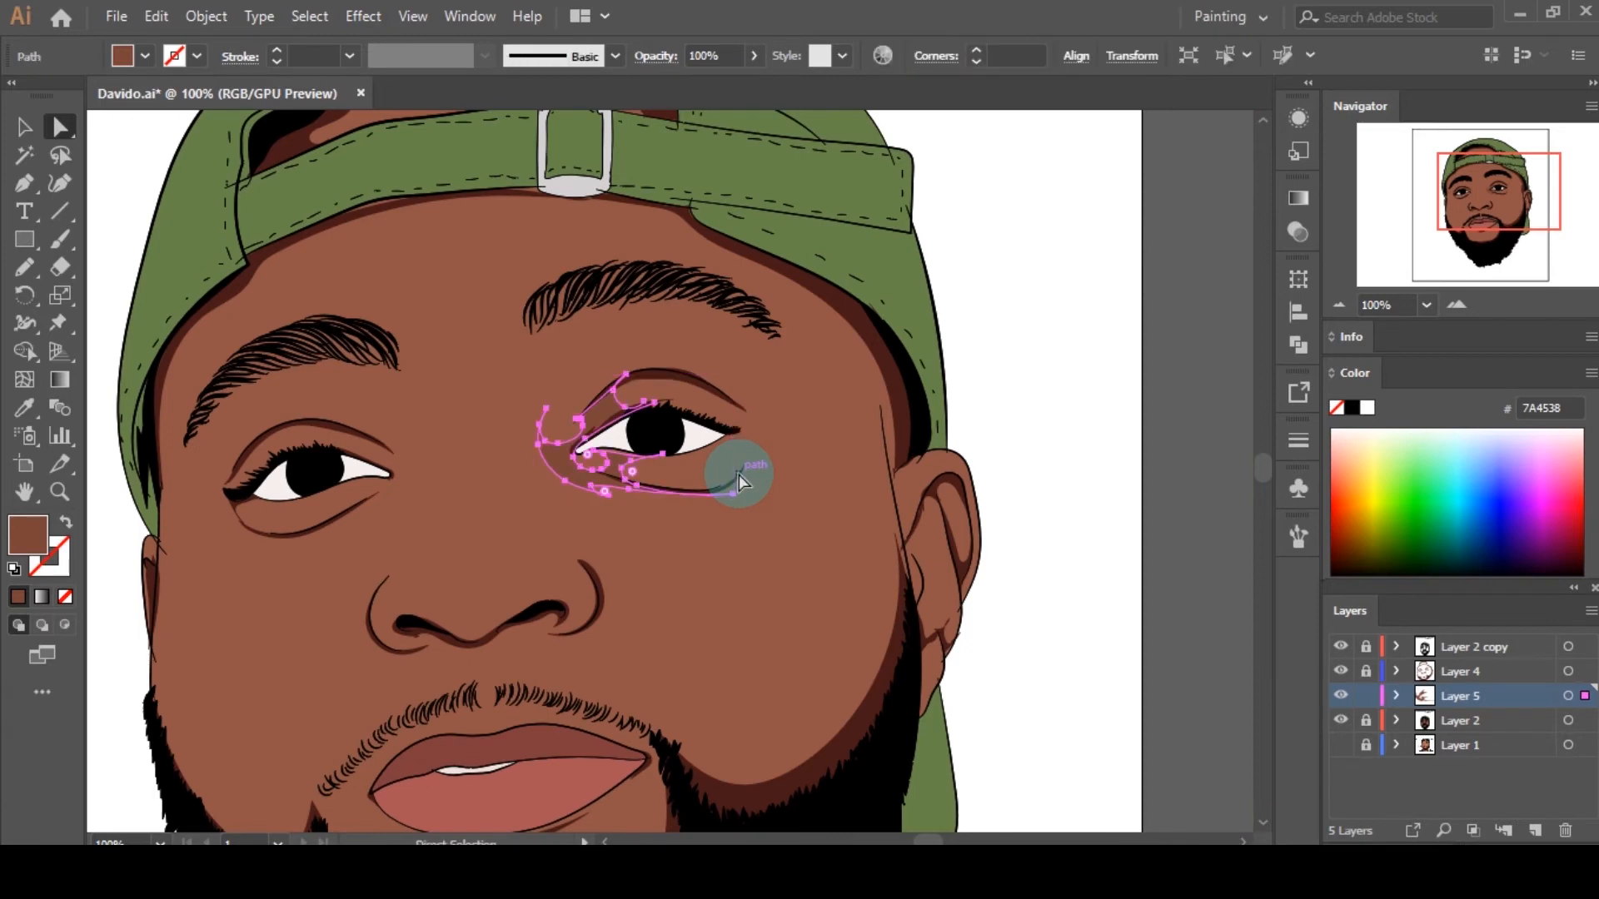
double_click(25, 533)
left_click(1447, 206)
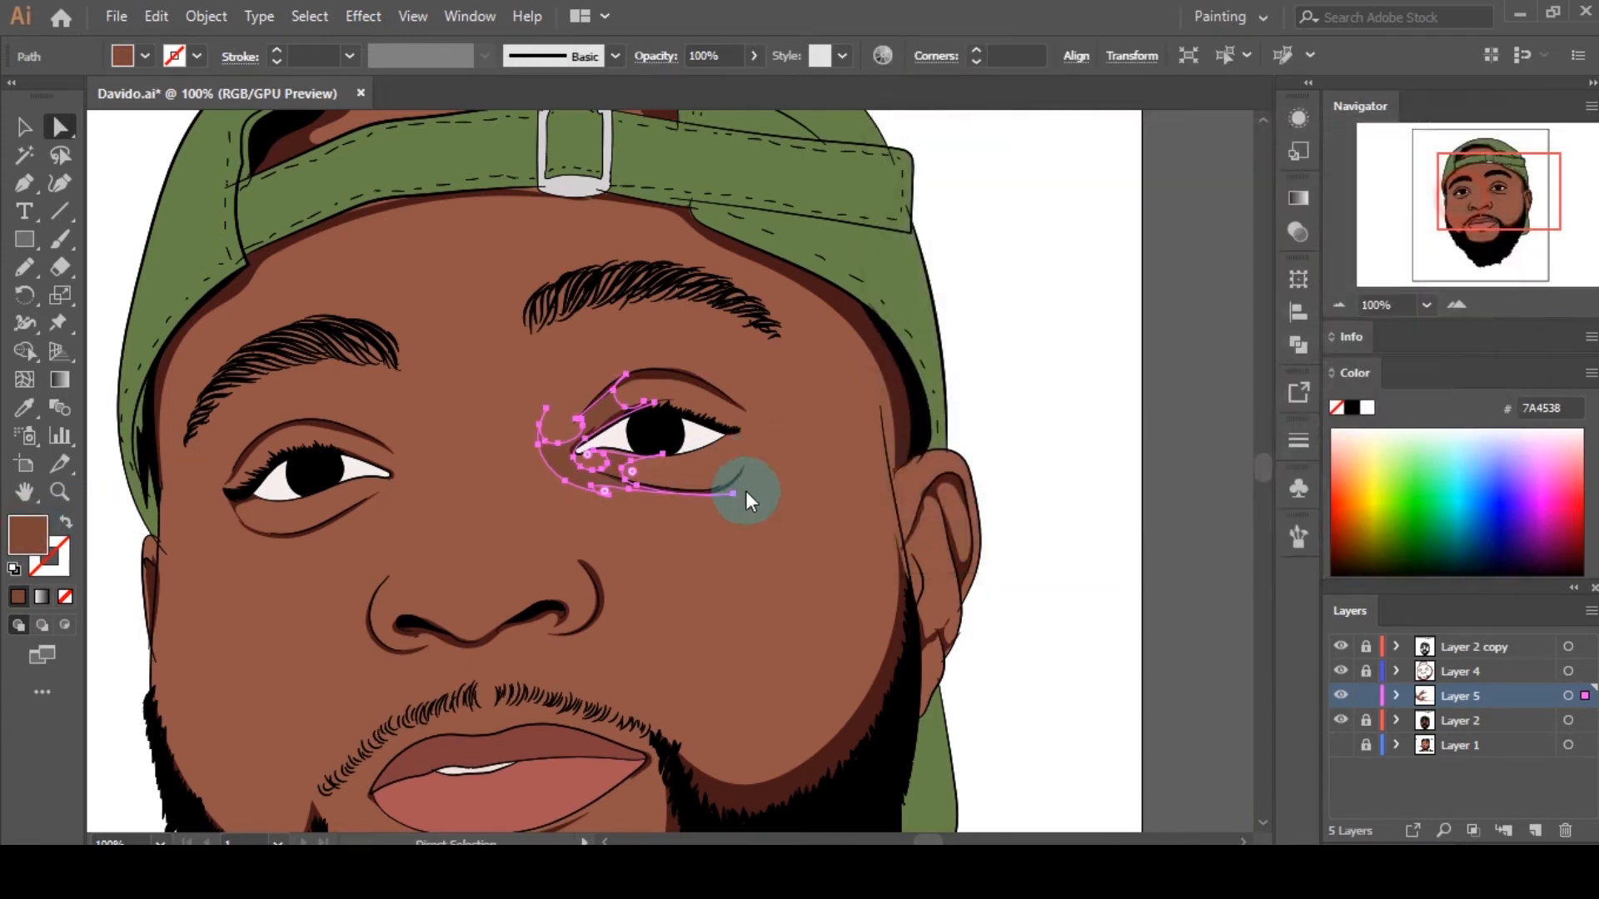
left_click(678, 565)
Step: Pencil a shadow shape around the upper lid and outer corner of the right-hand eye and fill it with brown 753F35
key("n")
scroll(678, 565, "down", 1)
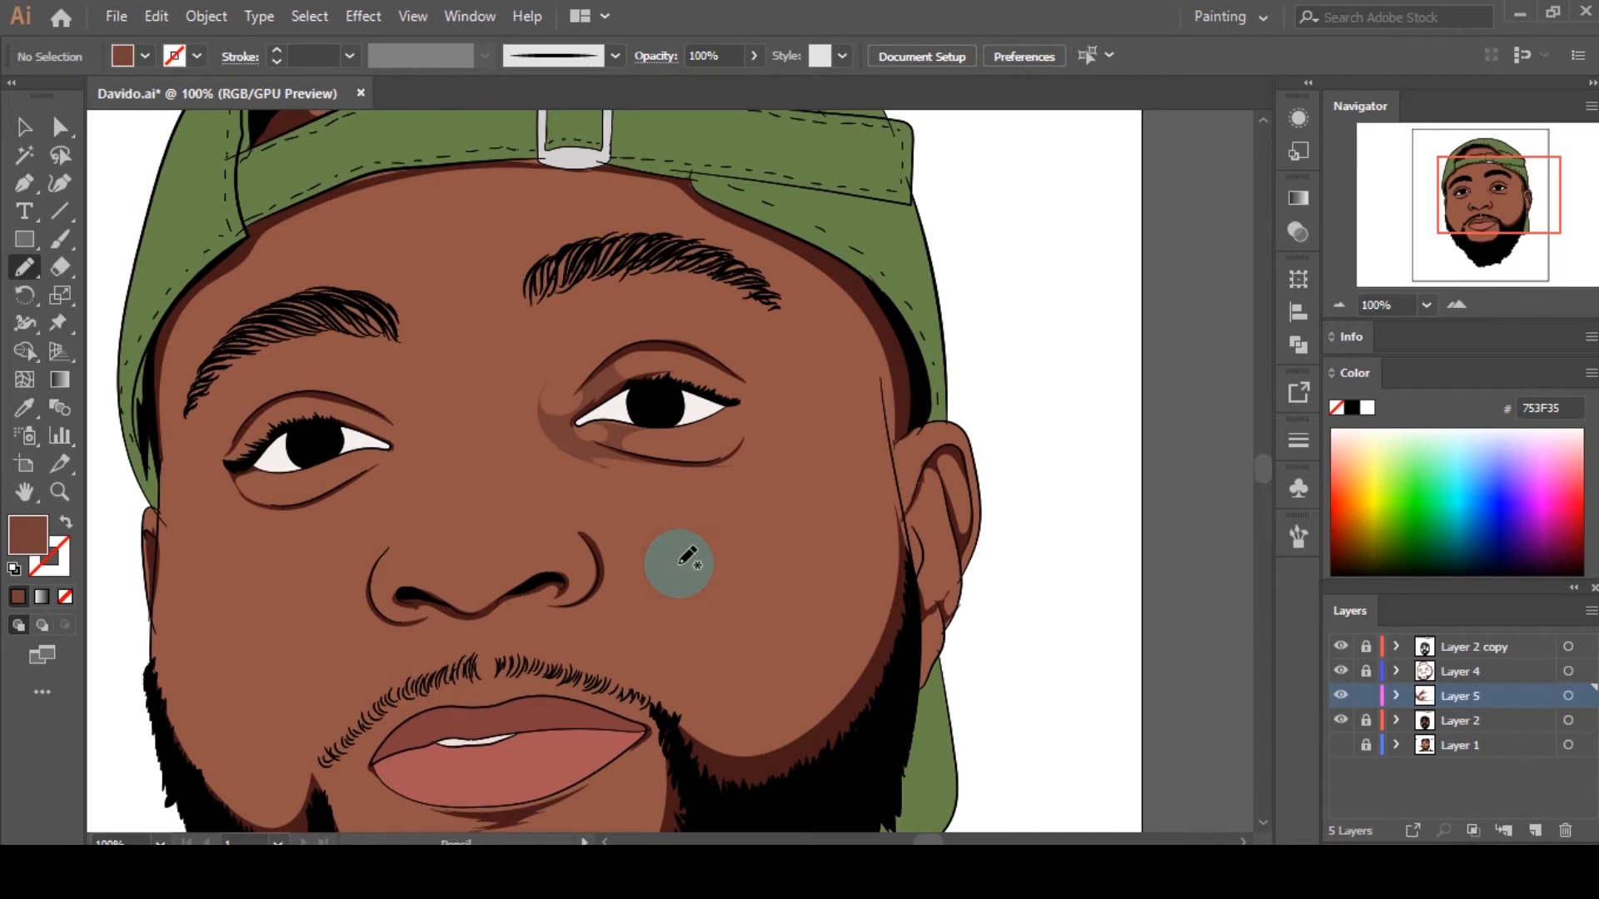
scroll(748, 421, "up", 3)
mouse_move(684, 337)
left_mouse_down()
mouse_move(632, 316)
mouse_move(537, 379)
mouse_move(732, 442)
mouse_move(717, 564)
mouse_move(782, 571)
mouse_move(758, 364)
mouse_move(684, 337)
left_mouse_up()
left_click(18, 596)
key("a")
left_click(477, 661)
scroll(859, 507, "down", 7)
scroll(823, 505, "up", 4)
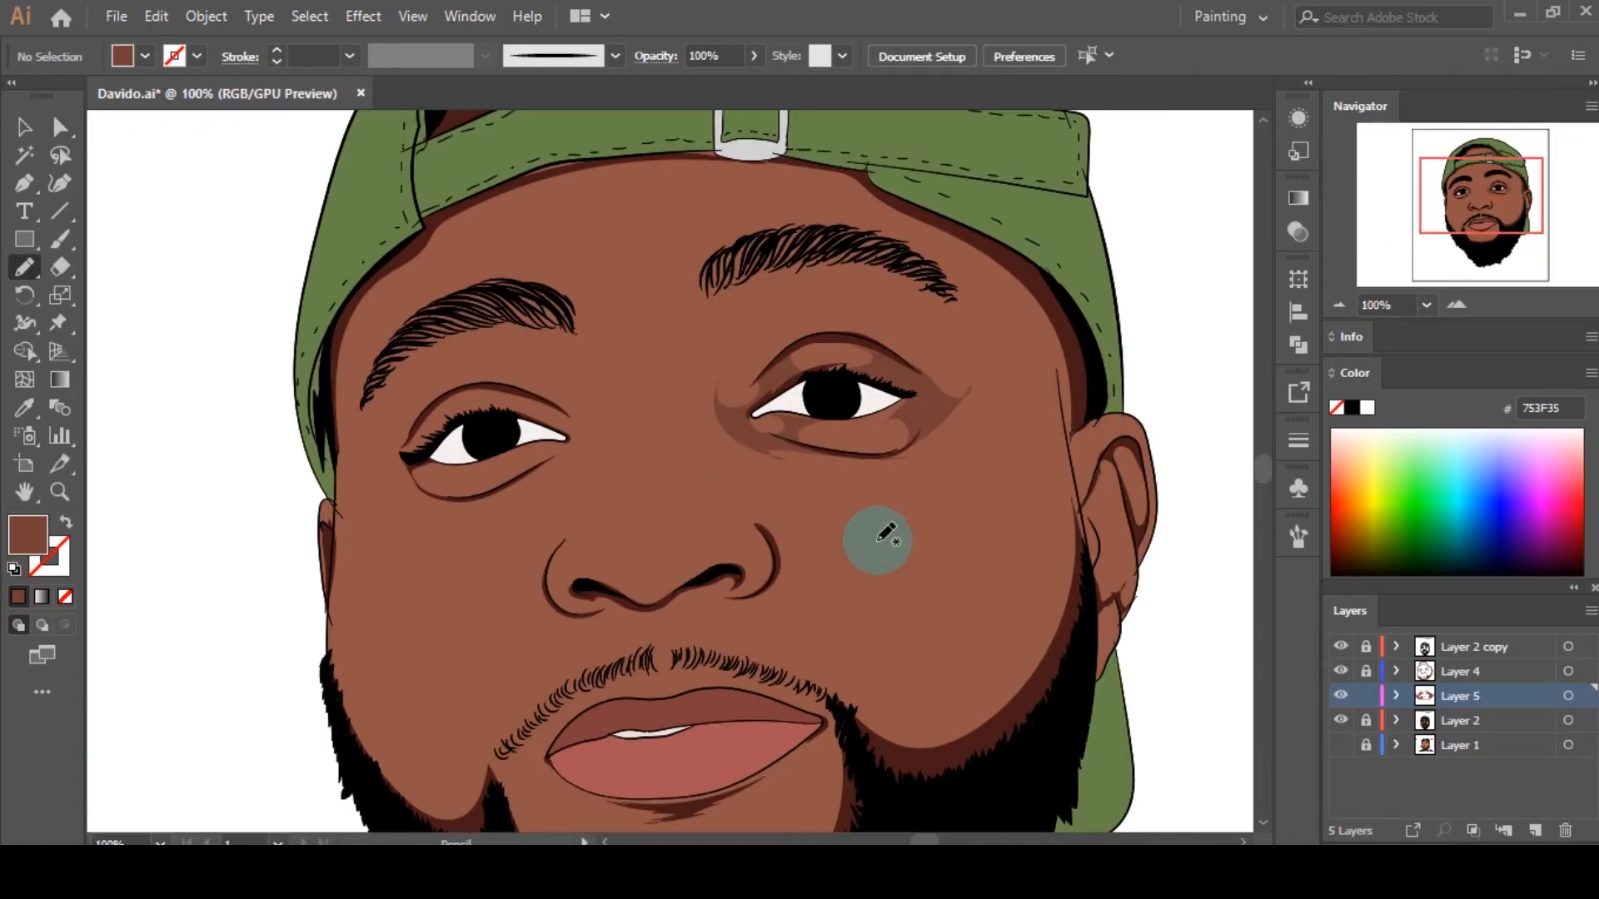
Step: Pencil a curved shadow from the right-hand eyebrow's inner end down beside the eye's inner corner and fill it with the same brown
scroll(740, 348, "up", 1)
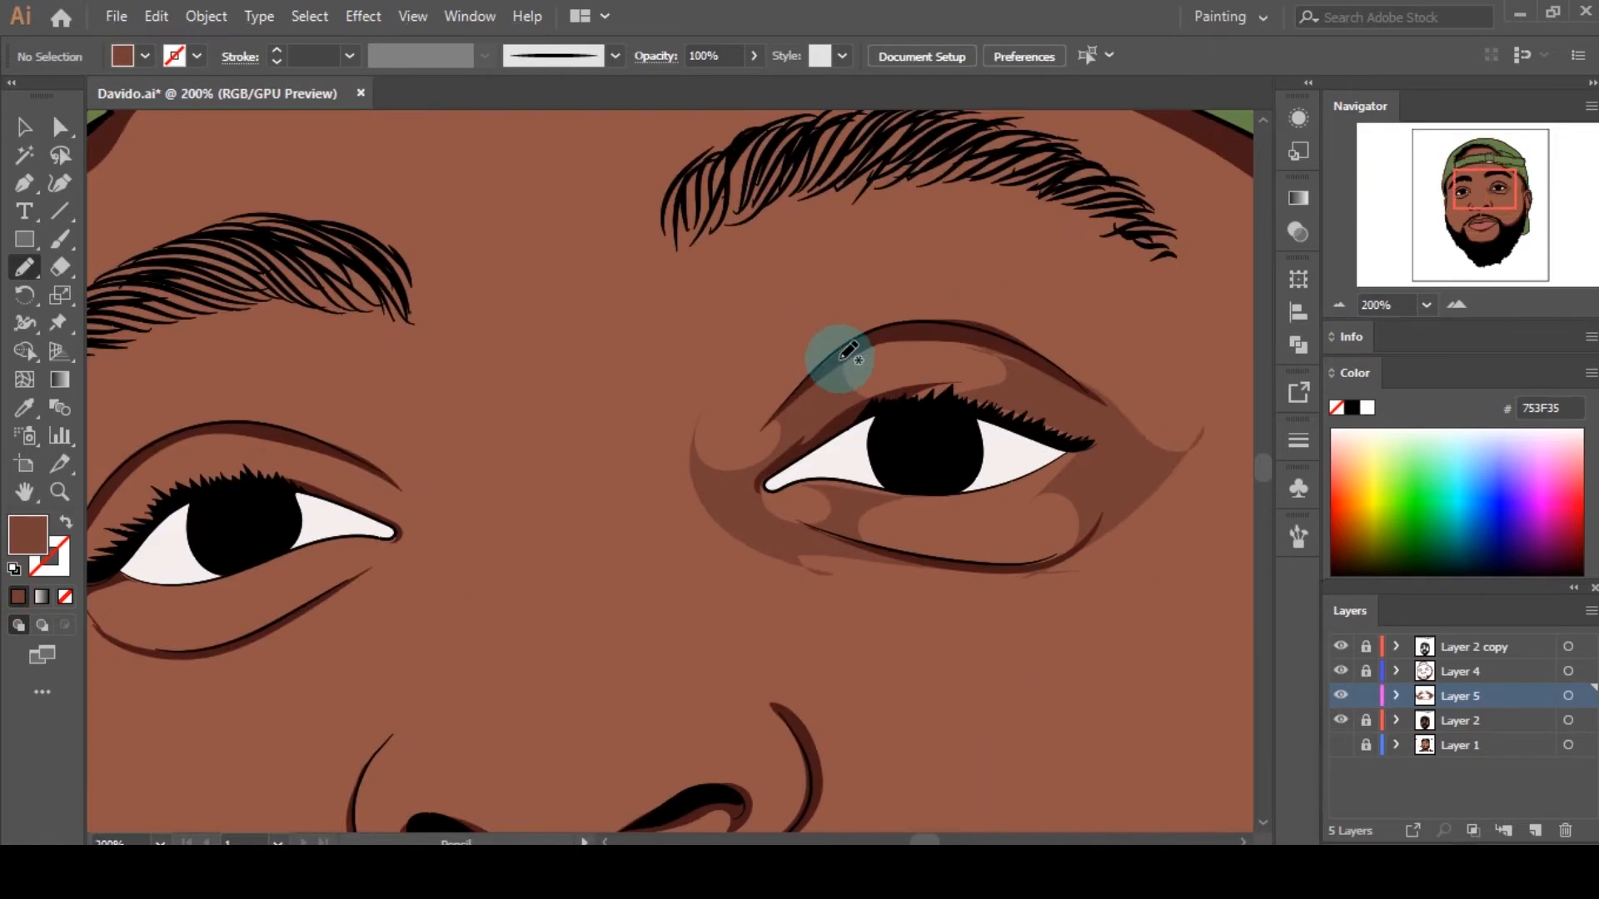
mouse_move(879, 326)
left_mouse_down()
mouse_move(816, 359)
mouse_move(792, 186)
mouse_move(750, 150)
mouse_move(662, 480)
mouse_move(715, 414)
mouse_move(758, 426)
mouse_move(877, 330)
left_mouse_up()
left_click(22, 601)
key("a")
left_click(545, 567)
scroll(893, 442, "down", 5)
scroll(879, 463, "up", 3)
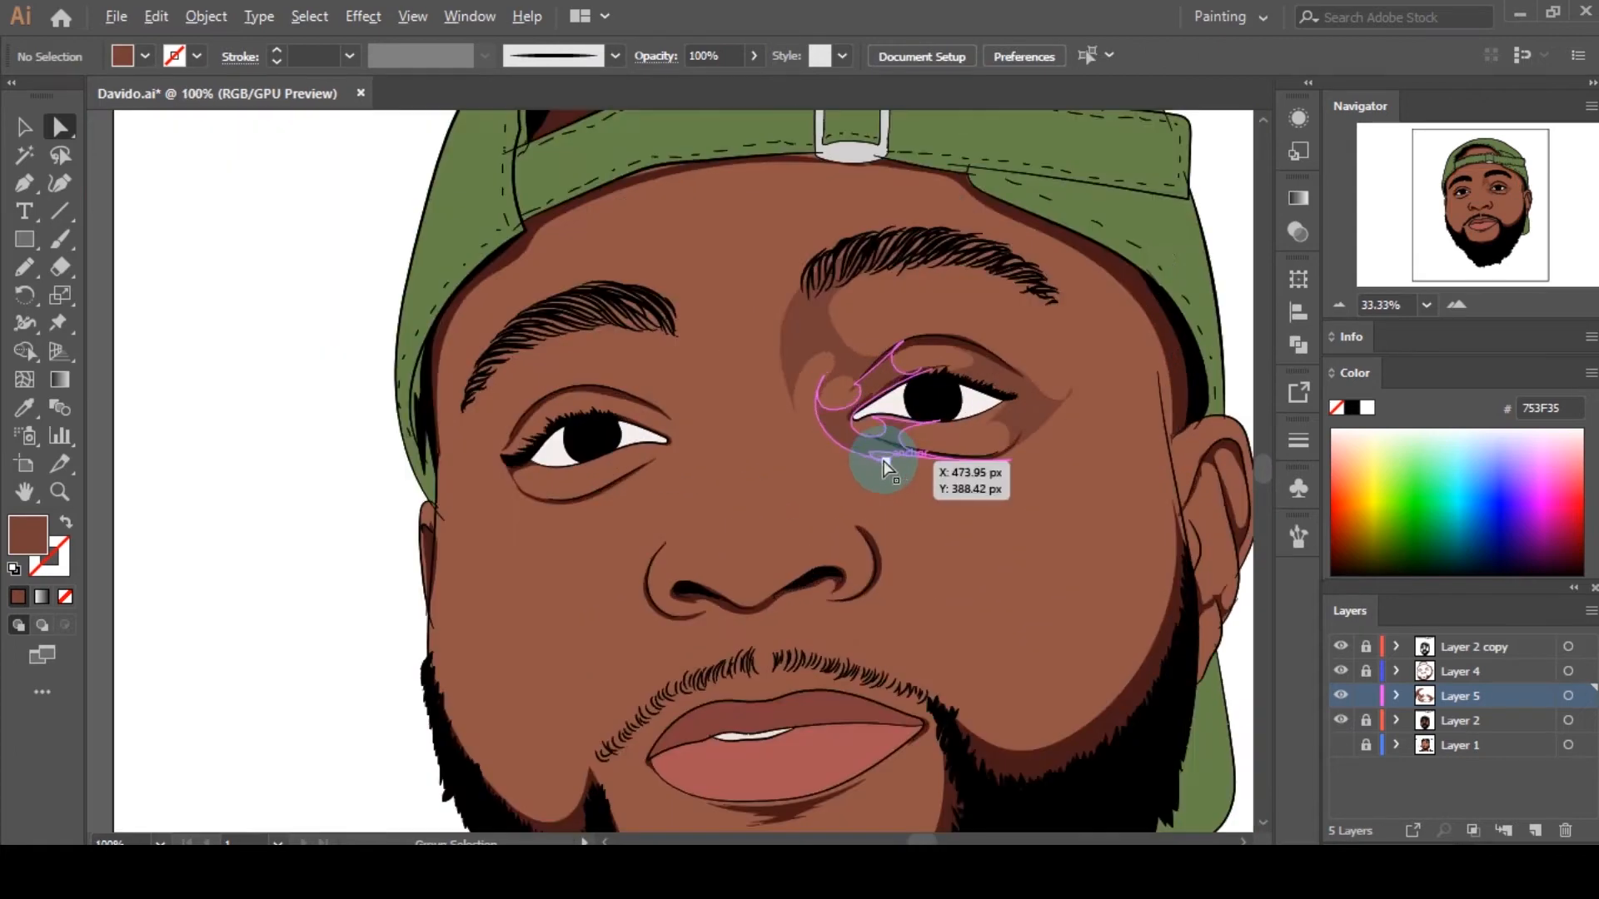
Step: Pencil a shadow from the left-hand eyebrow's inner end around the eye's inner corner to below the eye, and fill it brown
scroll(682, 435, "up", 2)
key("n")
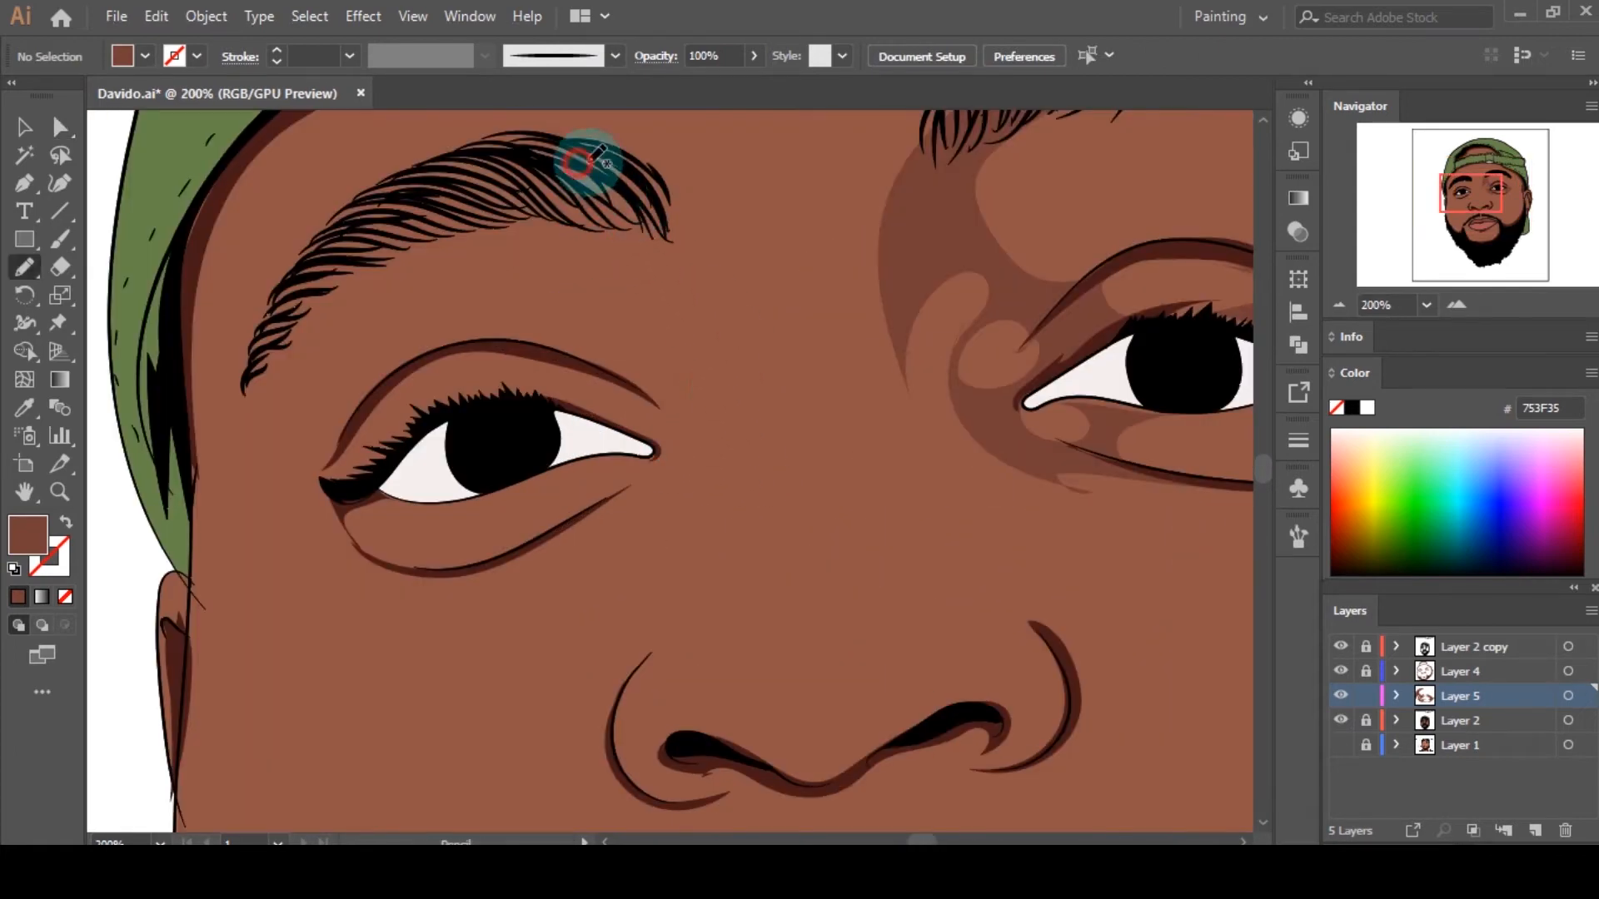
mouse_move(587, 156)
left_mouse_down()
mouse_move(662, 186)
mouse_move(713, 298)
left_mouse_up()
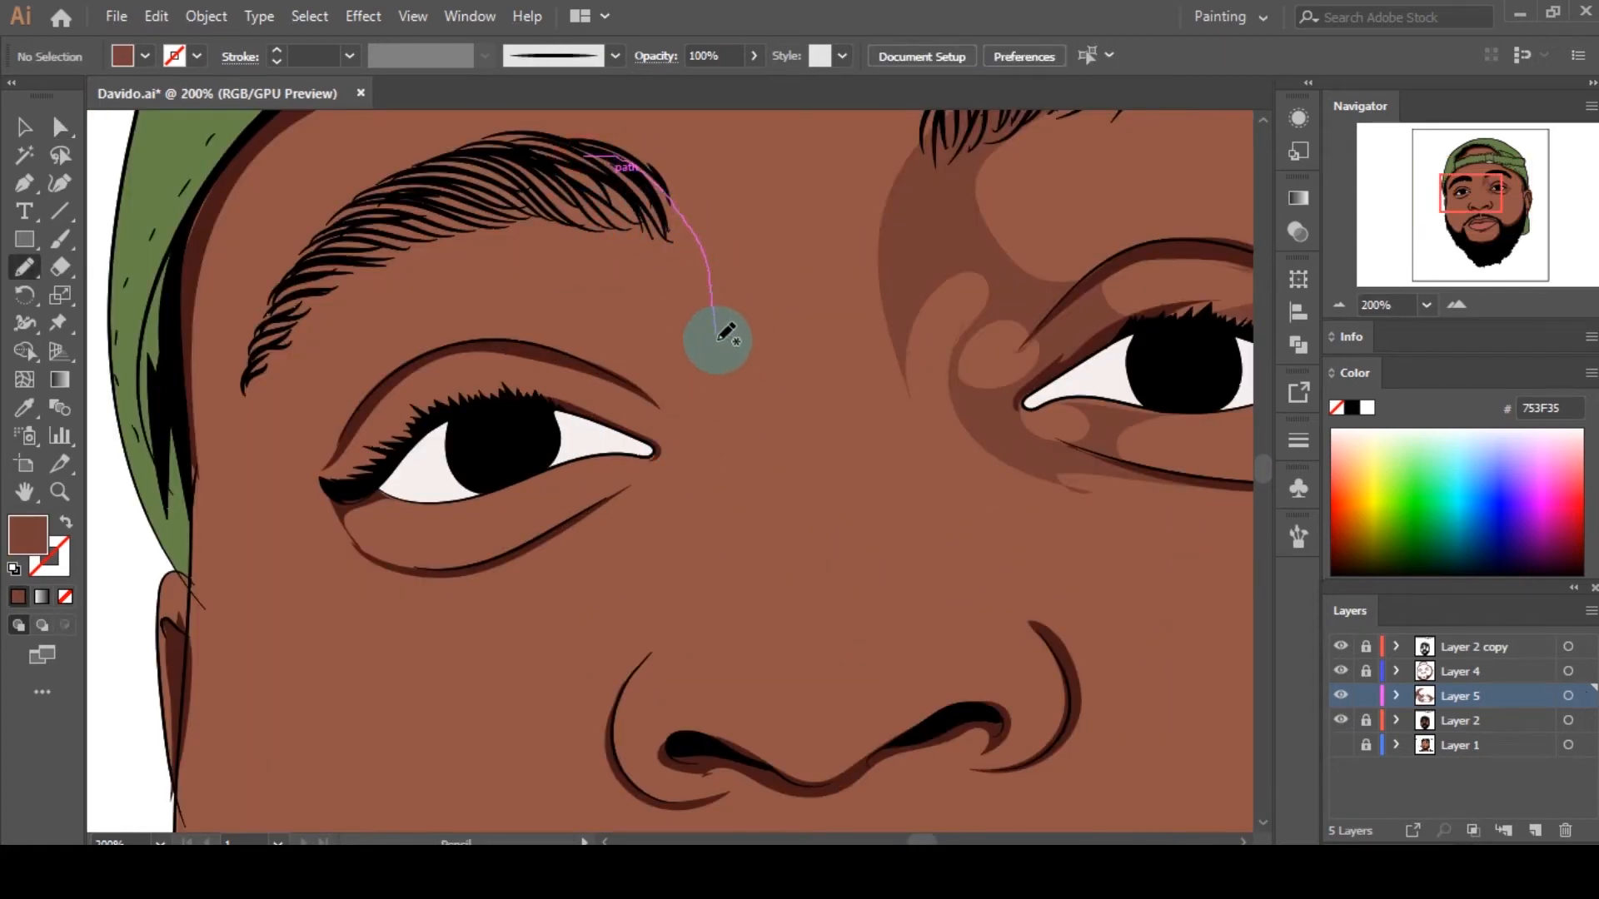
mouse_move(633, 163)
left_mouse_down()
mouse_move(660, 179)
mouse_move(728, 293)
mouse_move(732, 504)
mouse_move(569, 528)
left_mouse_up()
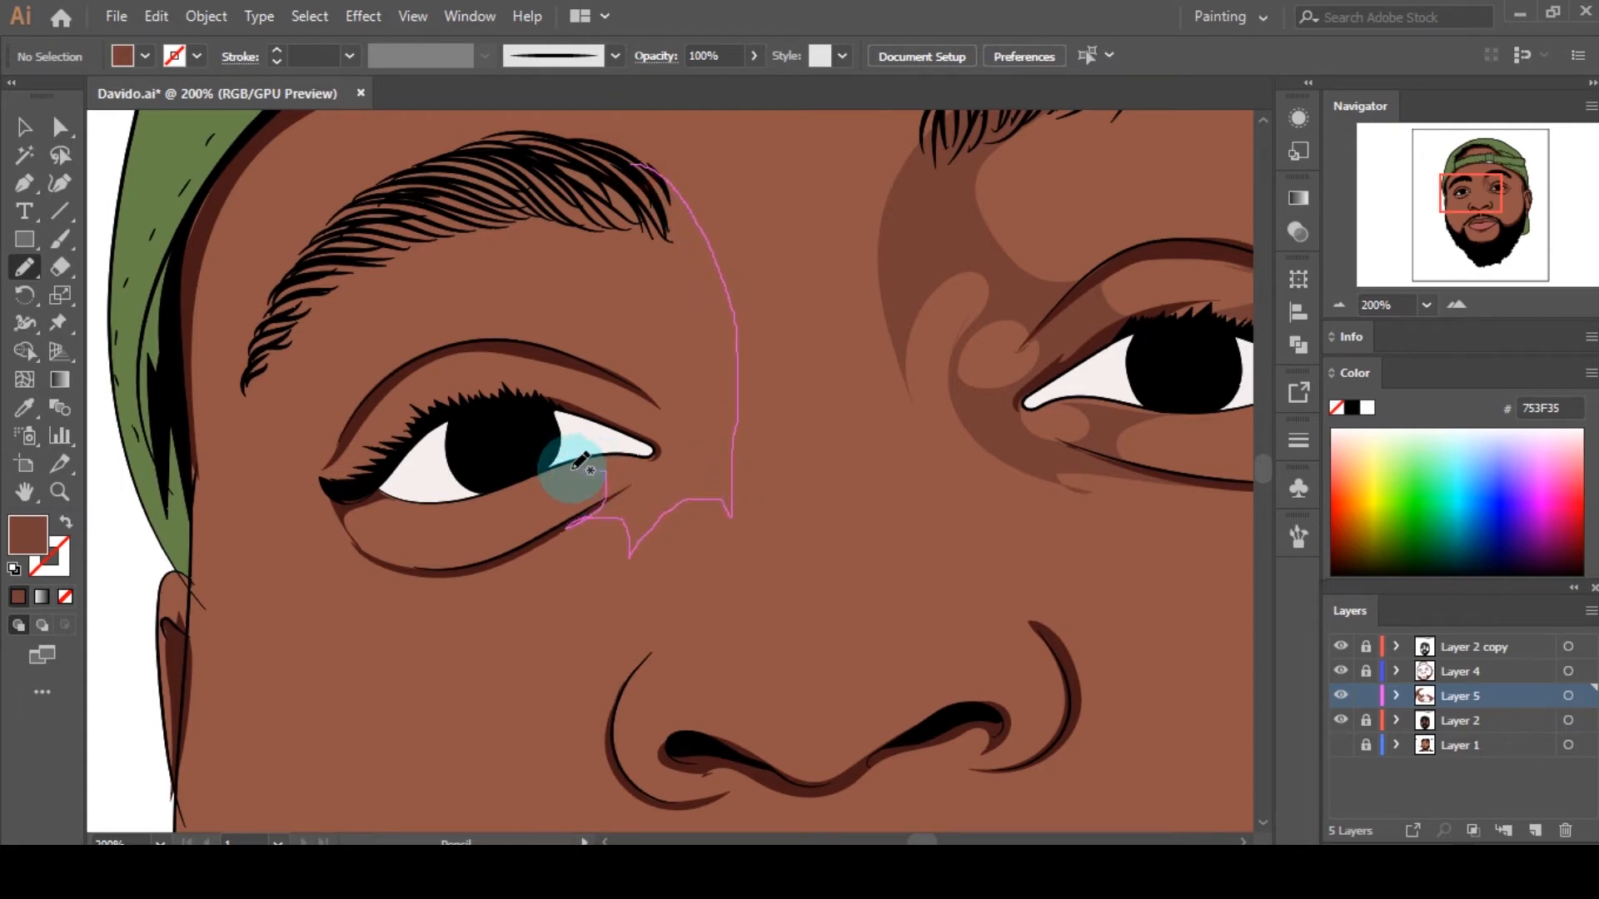
mouse_move(666, 451)
left_mouse_down()
mouse_move(550, 402)
mouse_move(594, 407)
mouse_move(508, 354)
mouse_move(638, 389)
mouse_move(677, 451)
mouse_move(642, 386)
mouse_move(669, 345)
mouse_move(419, 225)
mouse_move(511, 193)
mouse_move(633, 166)
left_mouse_up()
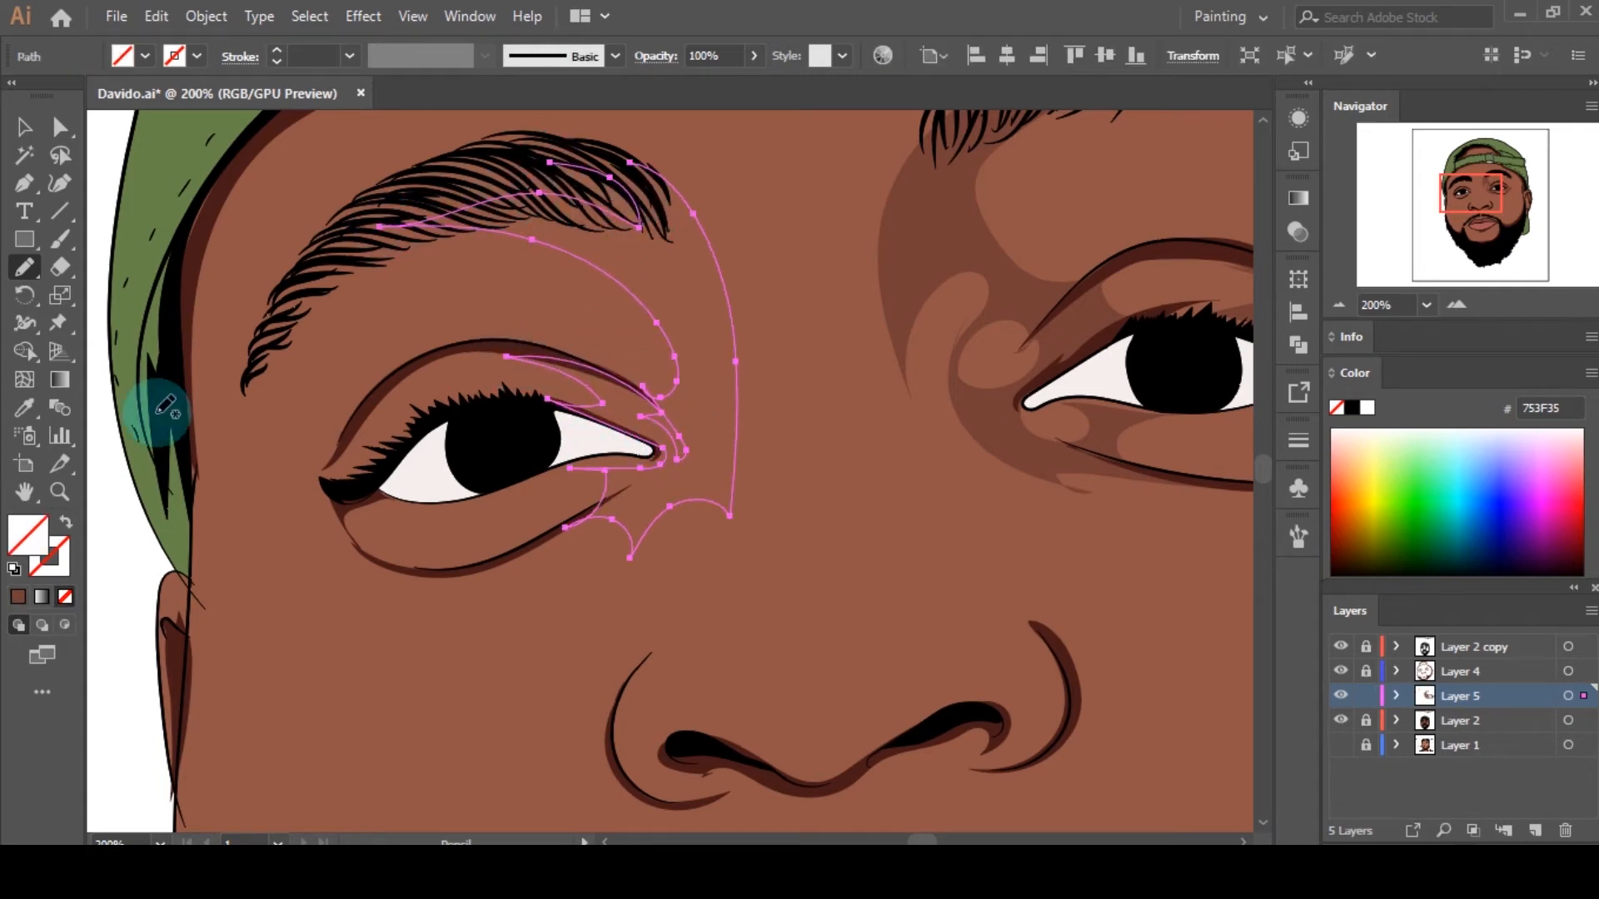
left_click(17, 596)
key("ctrl+shift+a")
key("ctrl+0")
key("ctrl+1")
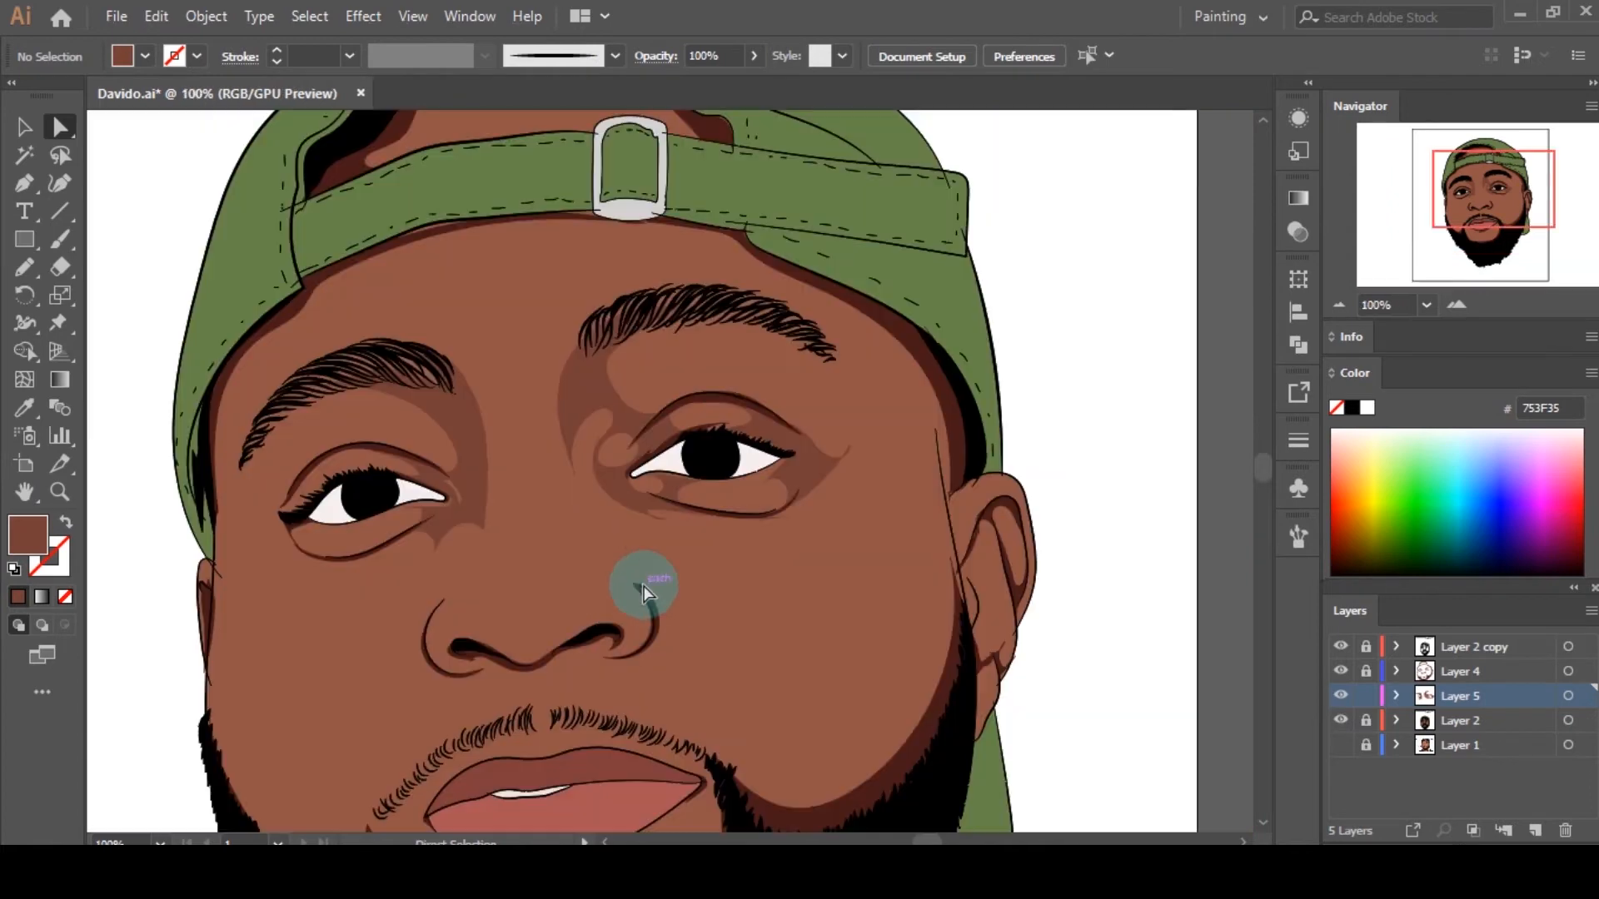
Step: Pencil a brown shadow around the left-hand eye, covering its outer corner, upper lid and lower lid
key("a")
scroll(631, 593, "down", 1)
left_click(317, 483)
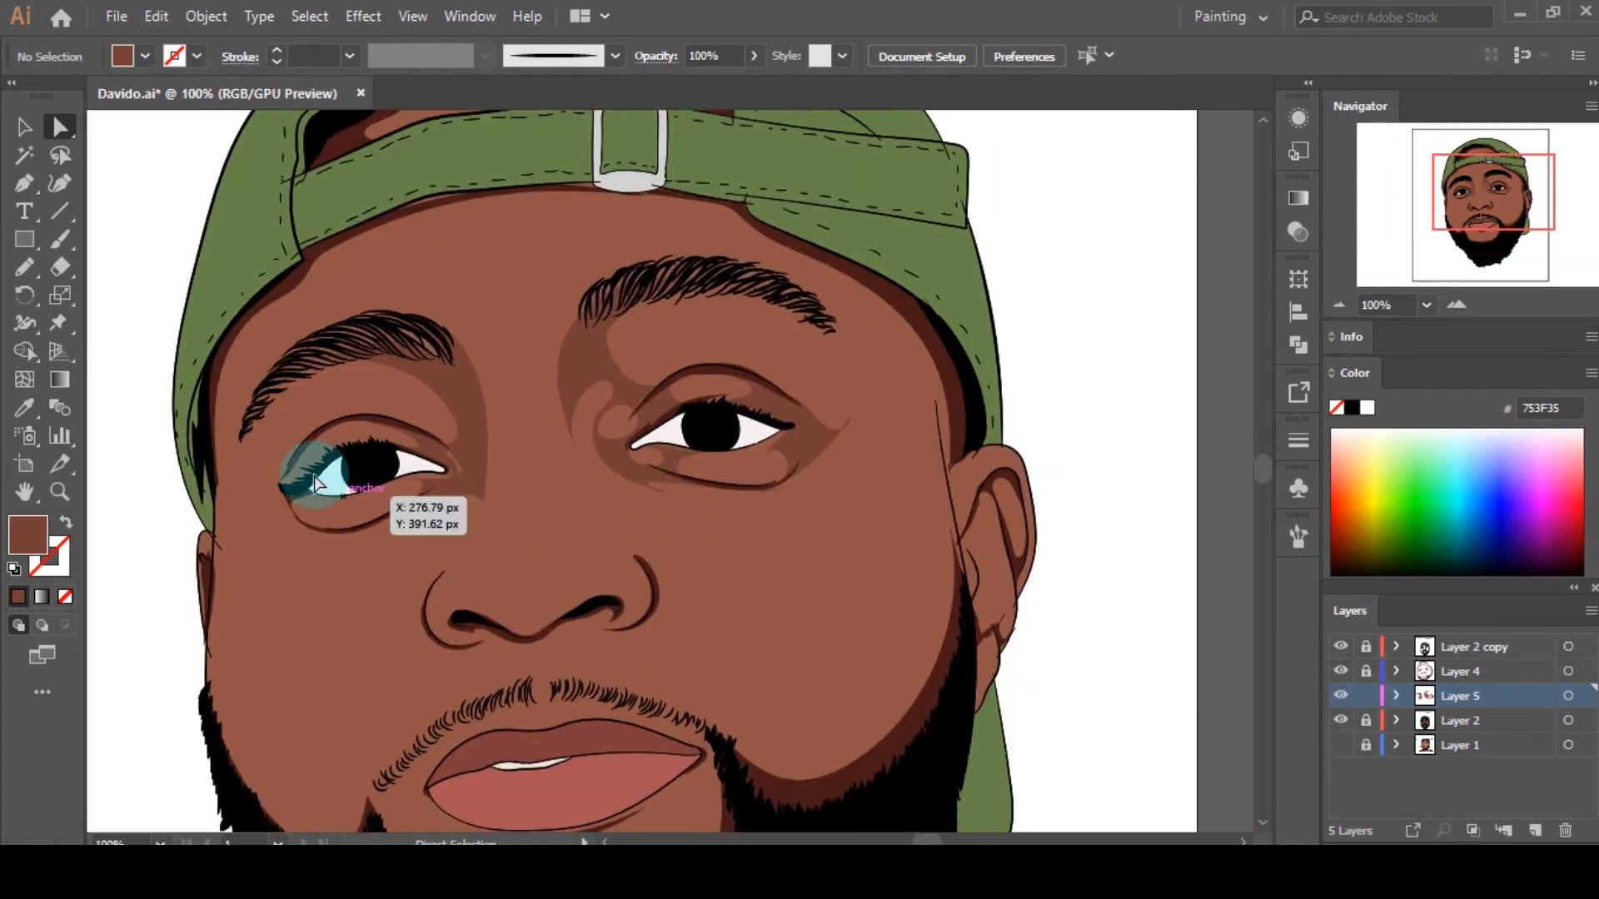
scroll(324, 475, "up", 4)
mouse_move(683, 377)
left_mouse_down()
mouse_move(589, 378)
mouse_move(502, 461)
mouse_move(602, 458)
mouse_move(515, 510)
mouse_move(431, 601)
left_mouse_up()
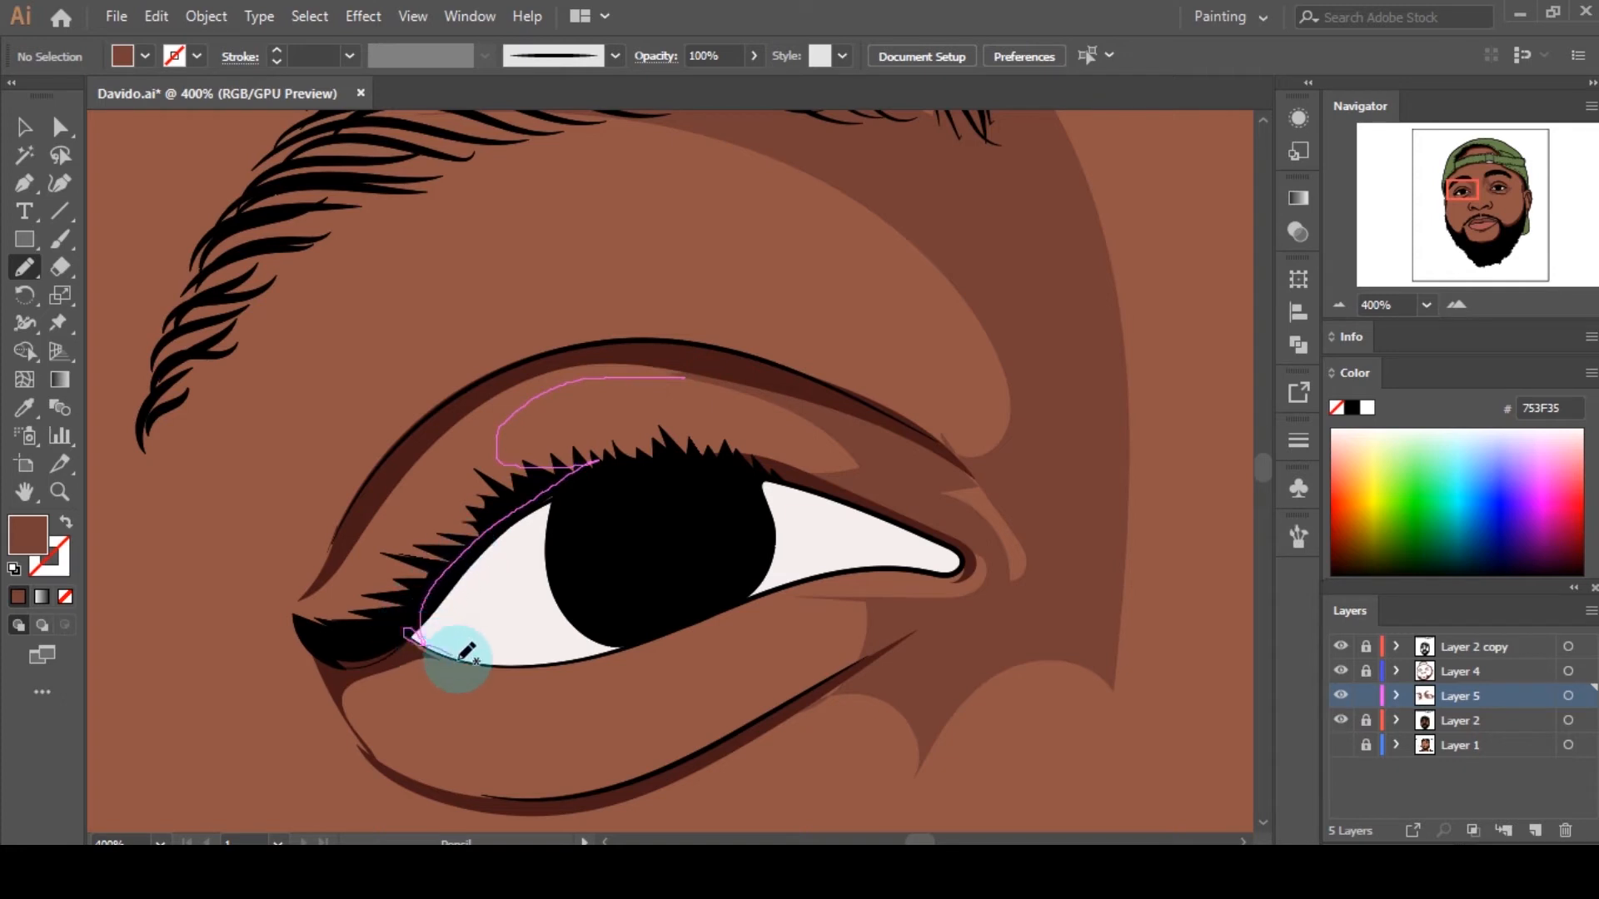
mouse_move(459, 658)
left_mouse_down()
mouse_move(573, 659)
mouse_move(476, 707)
mouse_move(541, 770)
mouse_move(664, 736)
mouse_move(825, 615)
mouse_move(767, 597)
mouse_move(924, 575)
mouse_move(982, 535)
mouse_move(998, 608)
mouse_move(851, 673)
mouse_move(729, 759)
mouse_move(610, 799)
mouse_move(472, 808)
mouse_move(385, 776)
mouse_move(331, 723)
mouse_move(297, 652)
mouse_move(238, 606)
mouse_move(313, 576)
mouse_move(377, 483)
mouse_move(468, 404)
mouse_move(588, 353)
mouse_move(787, 385)
left_mouse_up()
key("a")
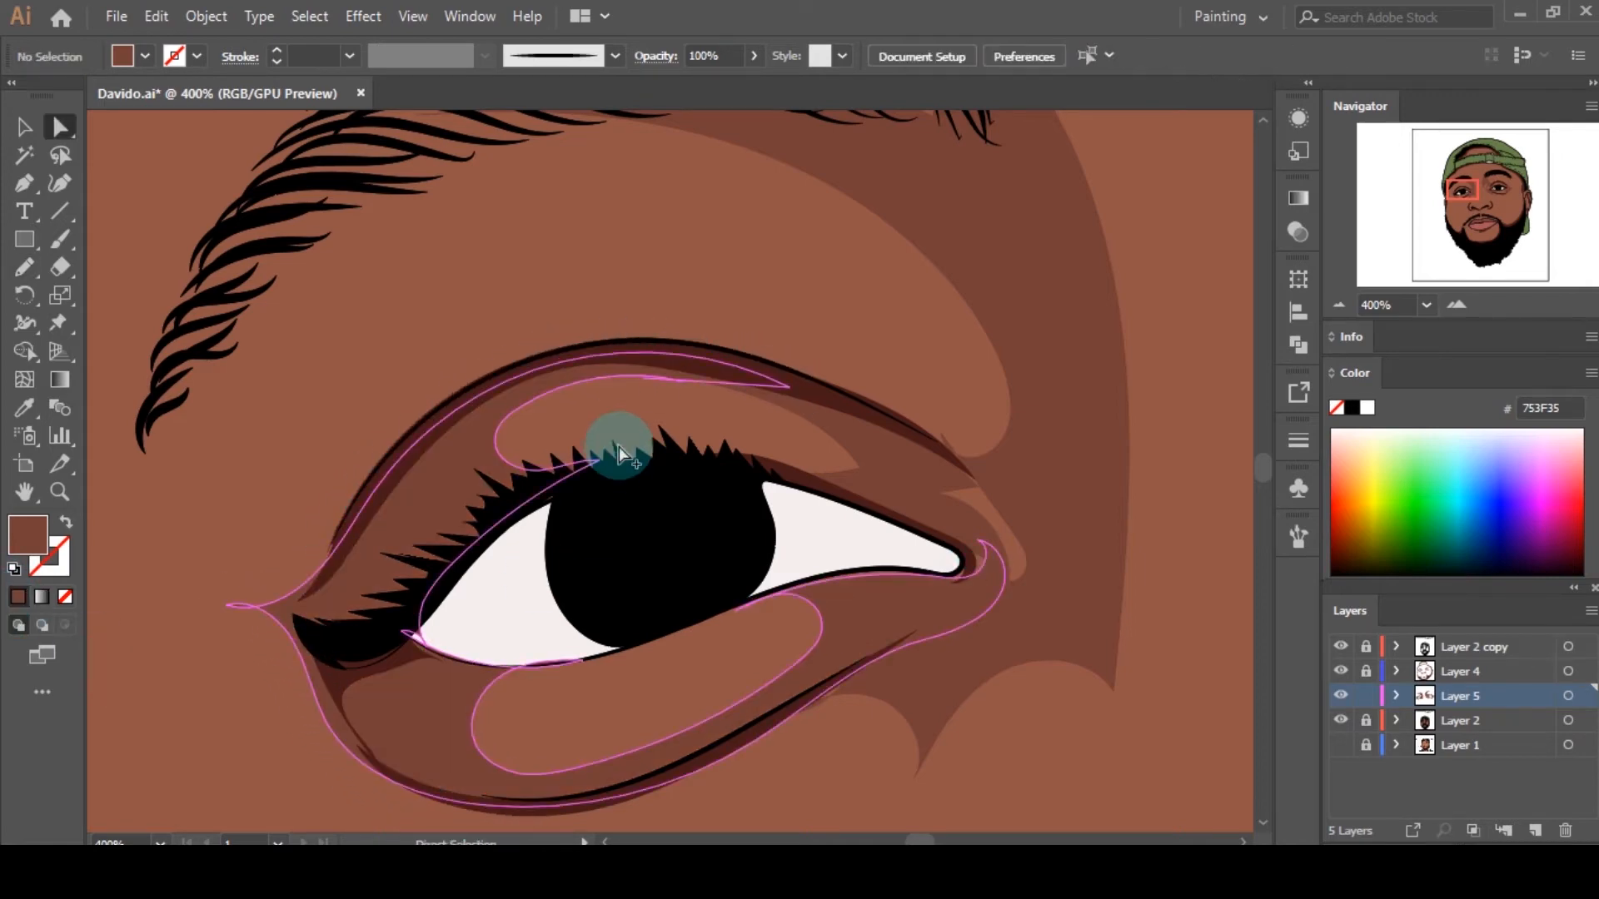
scroll(618, 446, "down", 6)
scroll(820, 520, "up", 1)
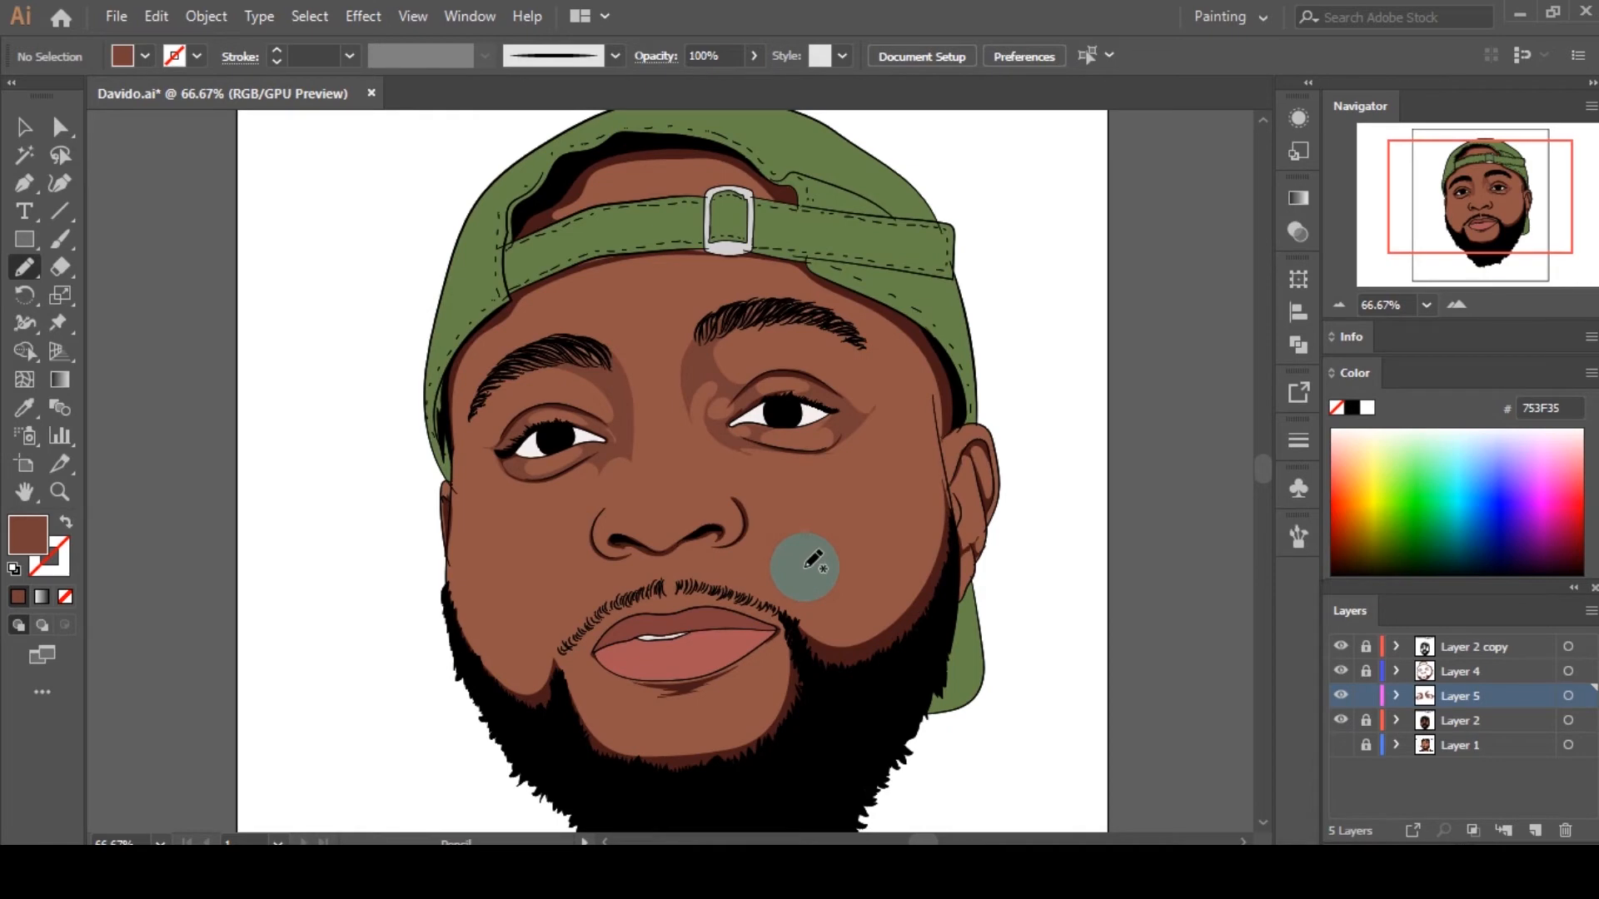
Step: Pencil a brown shadow shape around both nostrils and along the underside of the nose
scroll(673, 517, "up", 3)
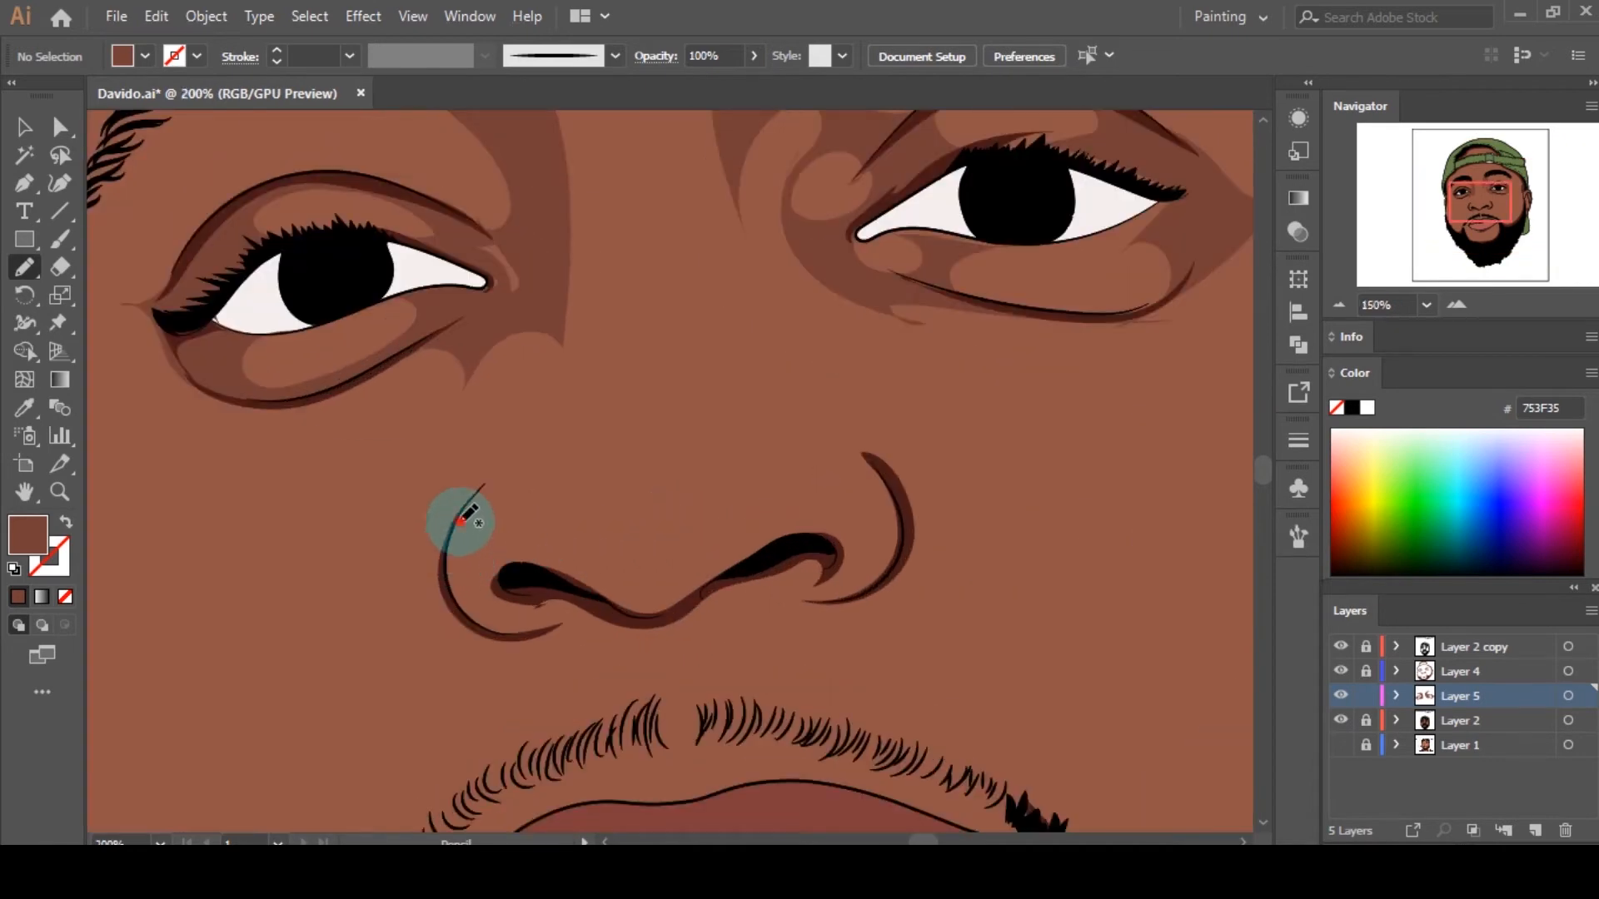
mouse_move(458, 518)
left_mouse_down()
mouse_move(515, 563)
mouse_move(653, 584)
mouse_move(796, 516)
mouse_move(889, 529)
mouse_move(881, 484)
mouse_move(901, 539)
mouse_move(872, 596)
mouse_move(794, 610)
mouse_move(815, 575)
mouse_move(784, 571)
mouse_move(666, 639)
mouse_move(531, 601)
mouse_move(555, 632)
mouse_move(481, 636)
mouse_move(447, 584)
mouse_move(475, 500)
left_mouse_up()
left_click(219, 635, "ctrl")
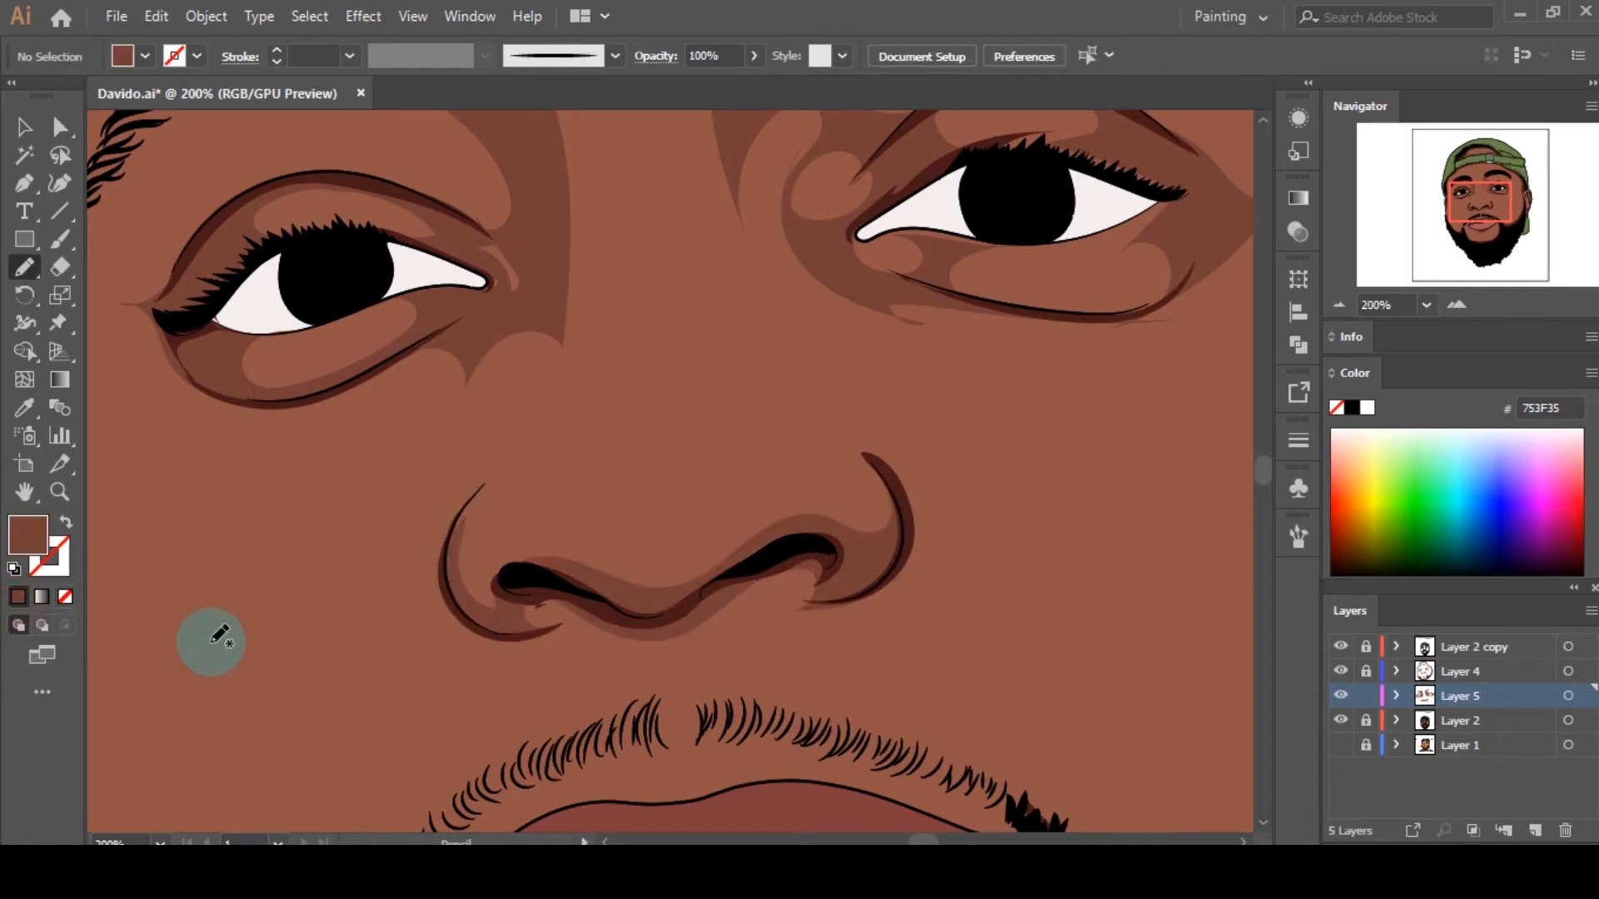
Step: Pencil a tapering shadow rising from the left-hand nostril wing along the side of the nose and fill it brown
scroll(473, 507, "up", 4)
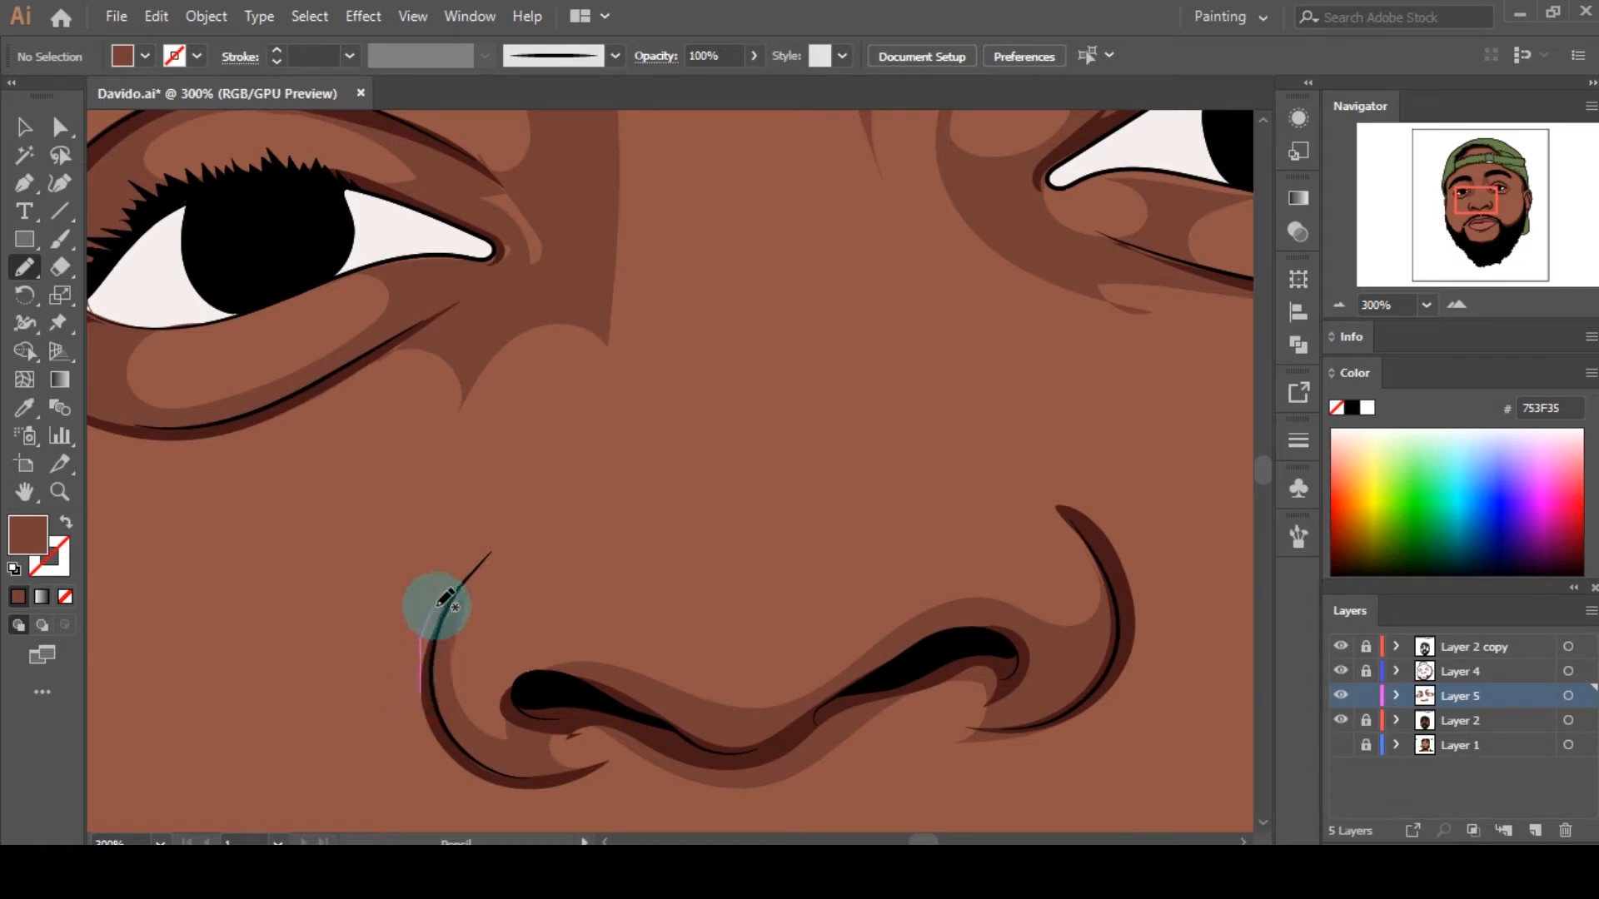
mouse_move(444, 601)
left_mouse_down()
mouse_move(581, 440)
mouse_move(595, 372)
mouse_move(561, 570)
mouse_move(531, 550)
mouse_move(476, 579)
mouse_move(428, 704)
left_mouse_up()
left_click(17, 595)
left_click(283, 544, "ctrl")
key("ctrl+minus")
key("ctrl+minus")
key("ctrl+minus")
key("ctrl+minus")
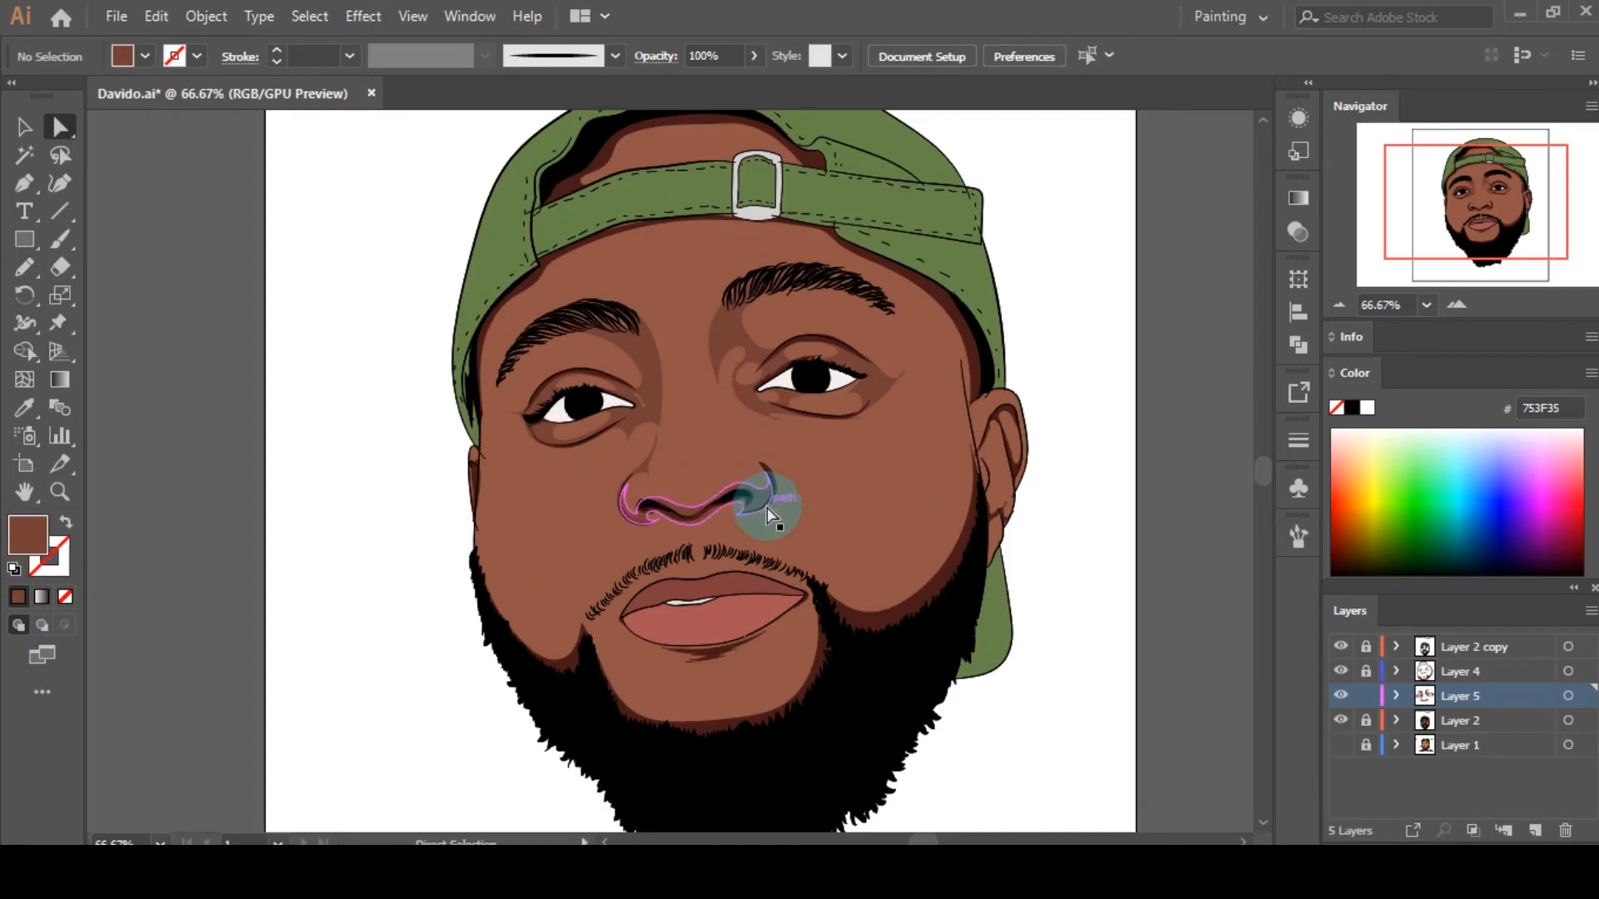
Step: Pencil a pointed shadow above and around the right-hand nostril wing, adjust its upper curve's anchor points, and fill it brown
scroll(771, 466, "up", 4)
left_click_drag(771, 466, 871, 484)
key("n")
mouse_move(791, 585)
left_mouse_down()
mouse_move(845, 596)
mouse_move(850, 517)
mouse_move(792, 474)
mouse_move(743, 472)
mouse_move(755, 335)
mouse_move(893, 541)
mouse_move(868, 665)
mouse_move(835, 637)
left_mouse_up()
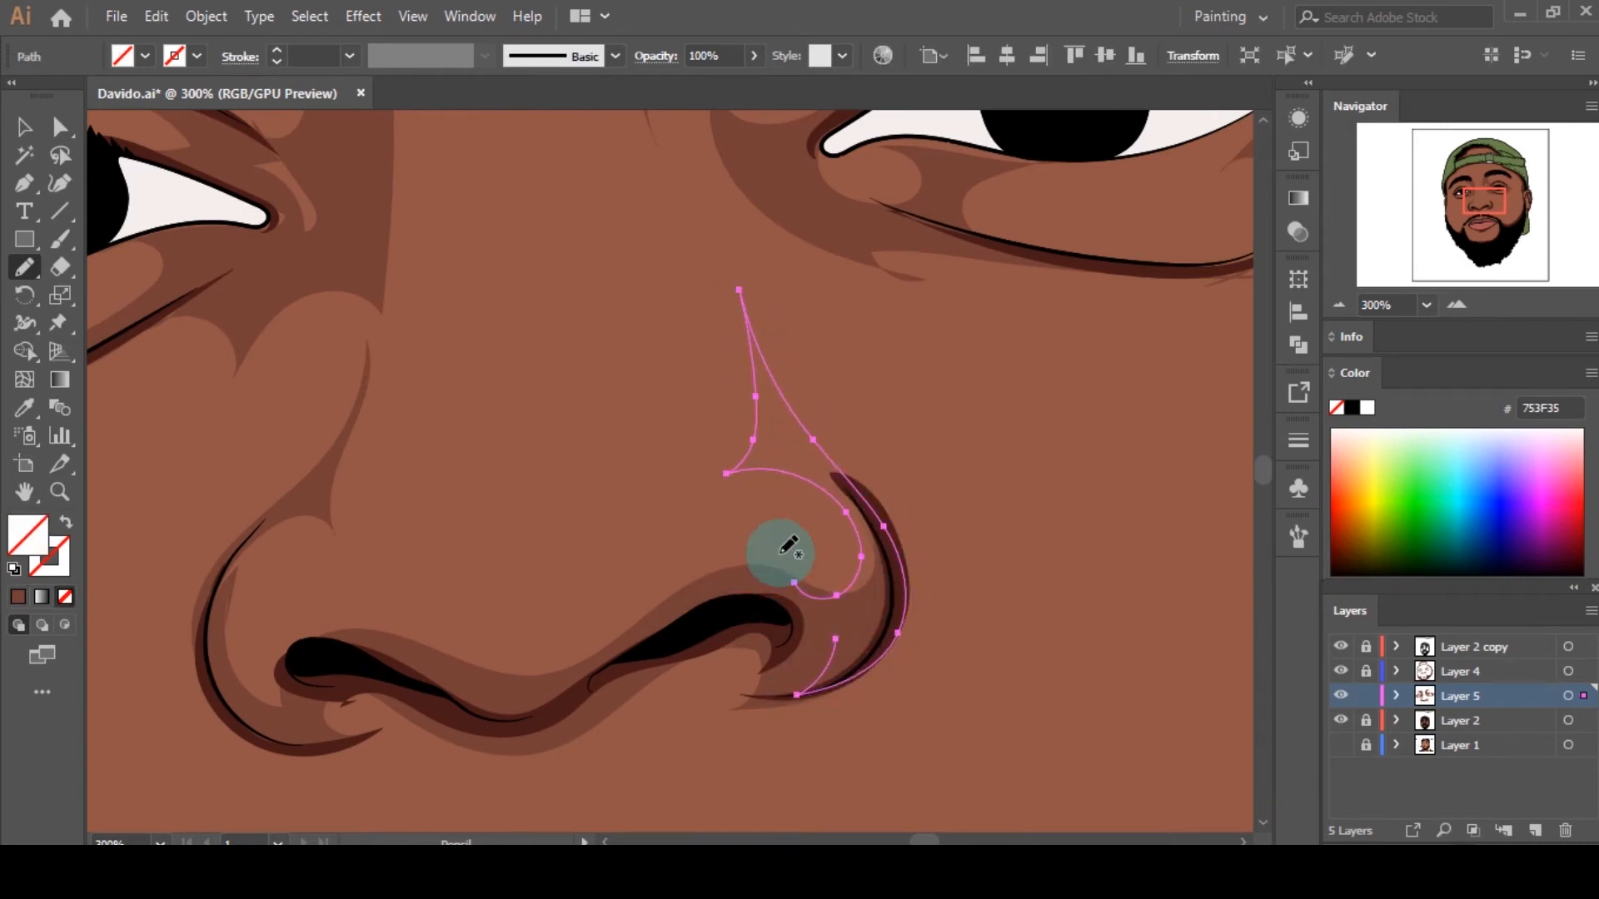
key("a")
left_click_drag(727, 474, 740, 499)
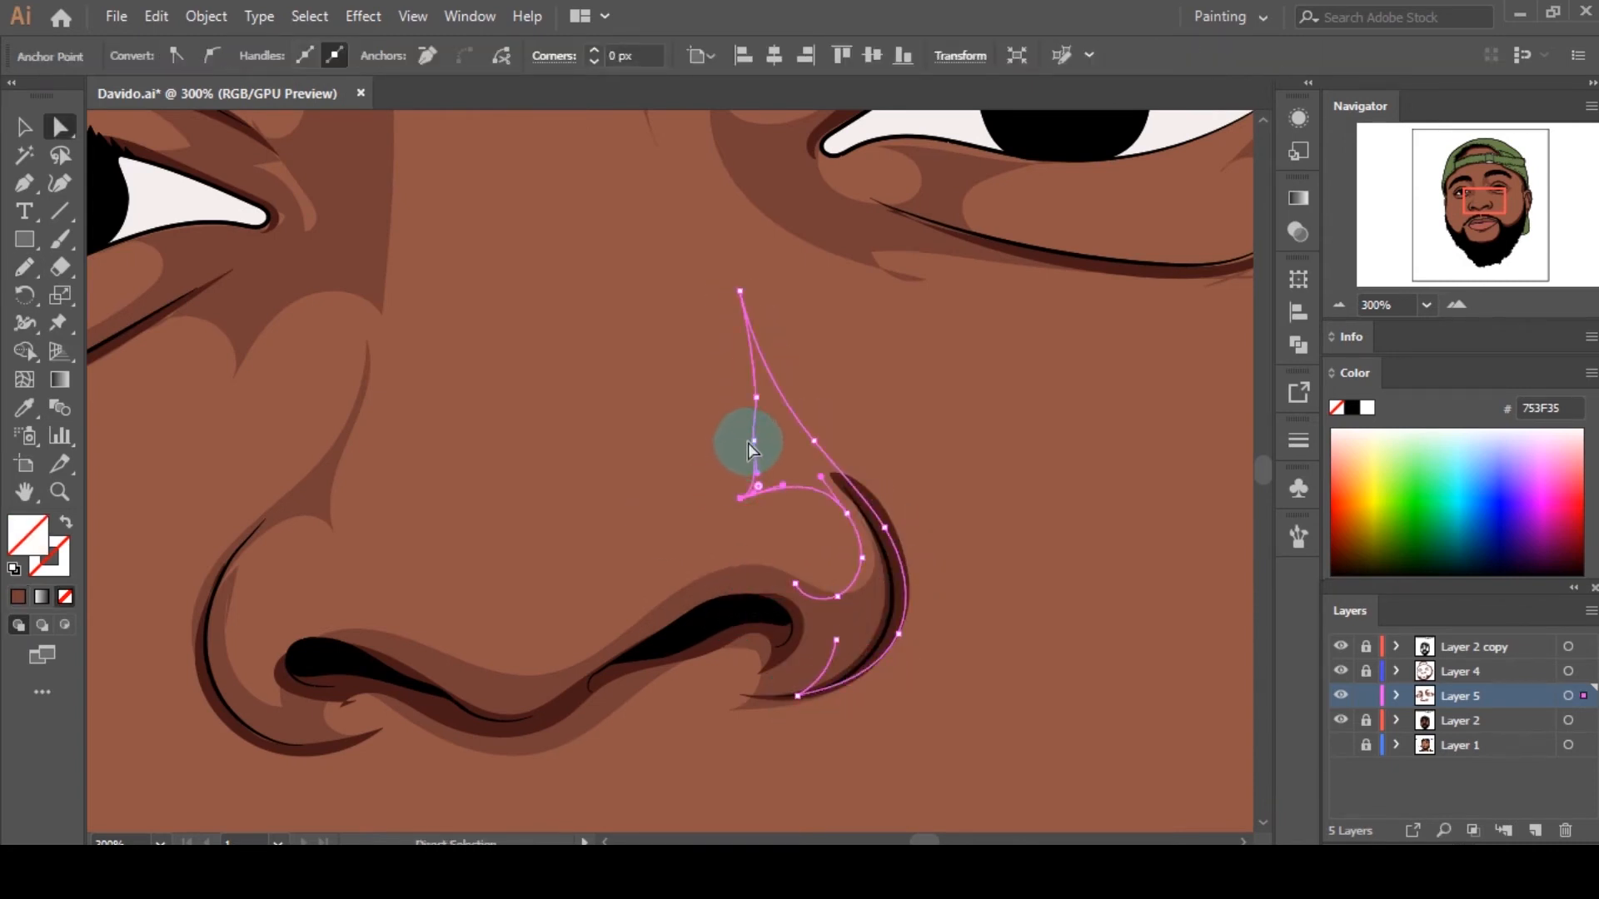
left_click_drag(754, 441, 765, 446)
left_click(15, 594)
left_click(536, 474)
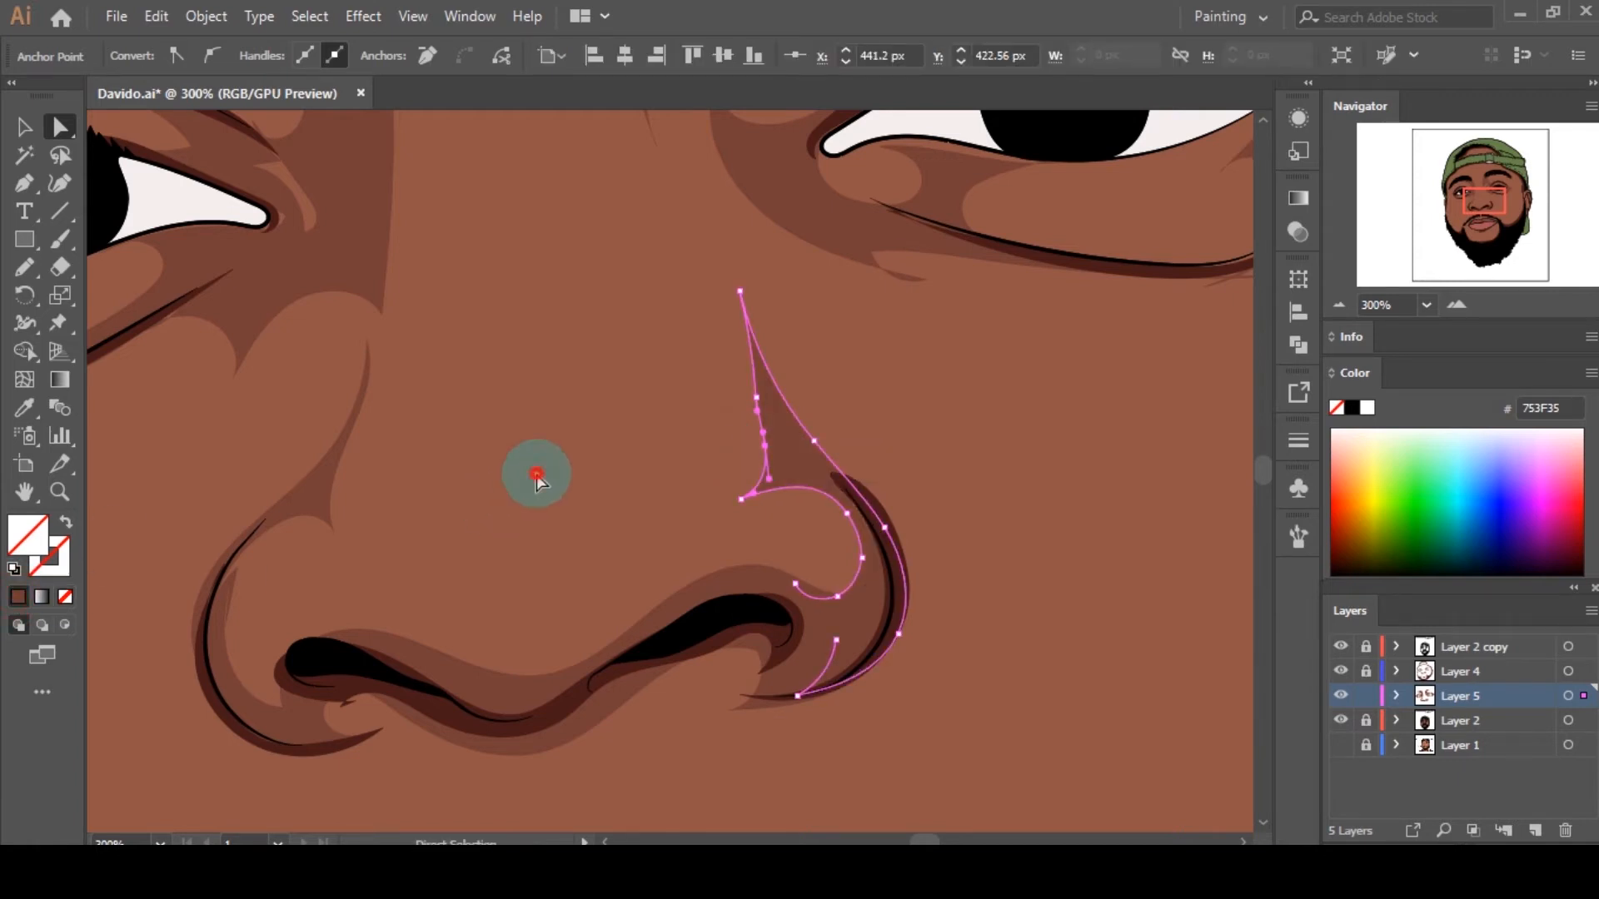
Step: Pencil a second, longer pointed shadow from the nose bridge down to the right-hand nostril wing and fill it brown
key("ctrl+minus")
key("n")
mouse_move(812, 550)
left_mouse_down()
mouse_move(700, 385)
mouse_move(688, 435)
mouse_move(733, 529)
mouse_move(812, 560)
left_mouse_up()
left_click_drag(827, 579, 816, 596)
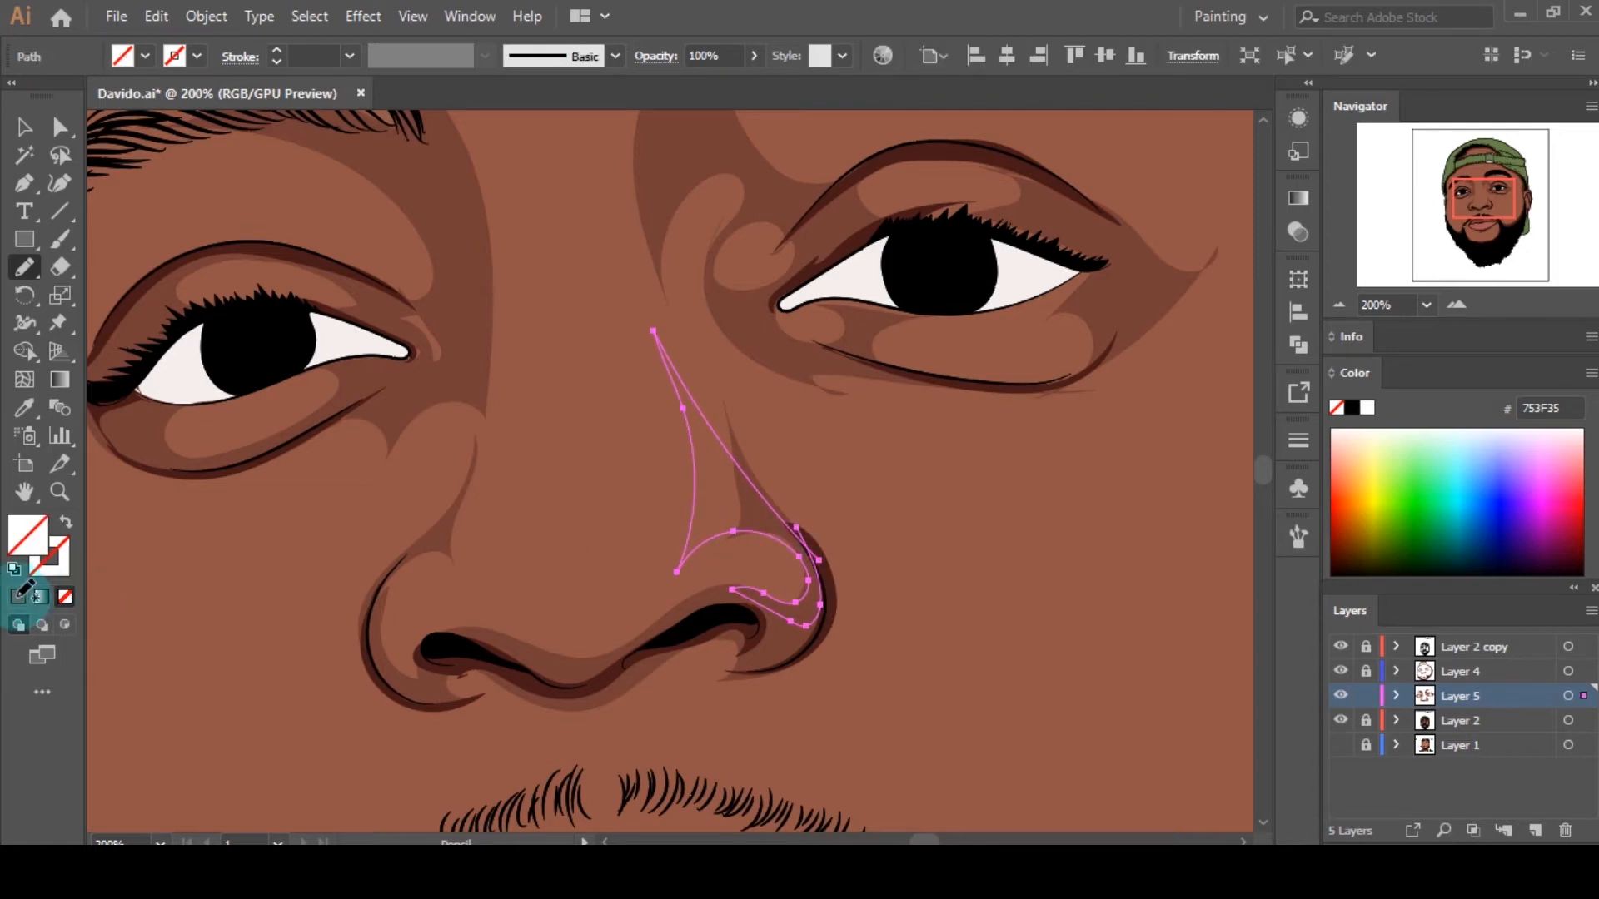
key("a")
scroll(887, 476, "down", 2)
key("ctrl+shift+a")
scroll(908, 510, "down", 2)
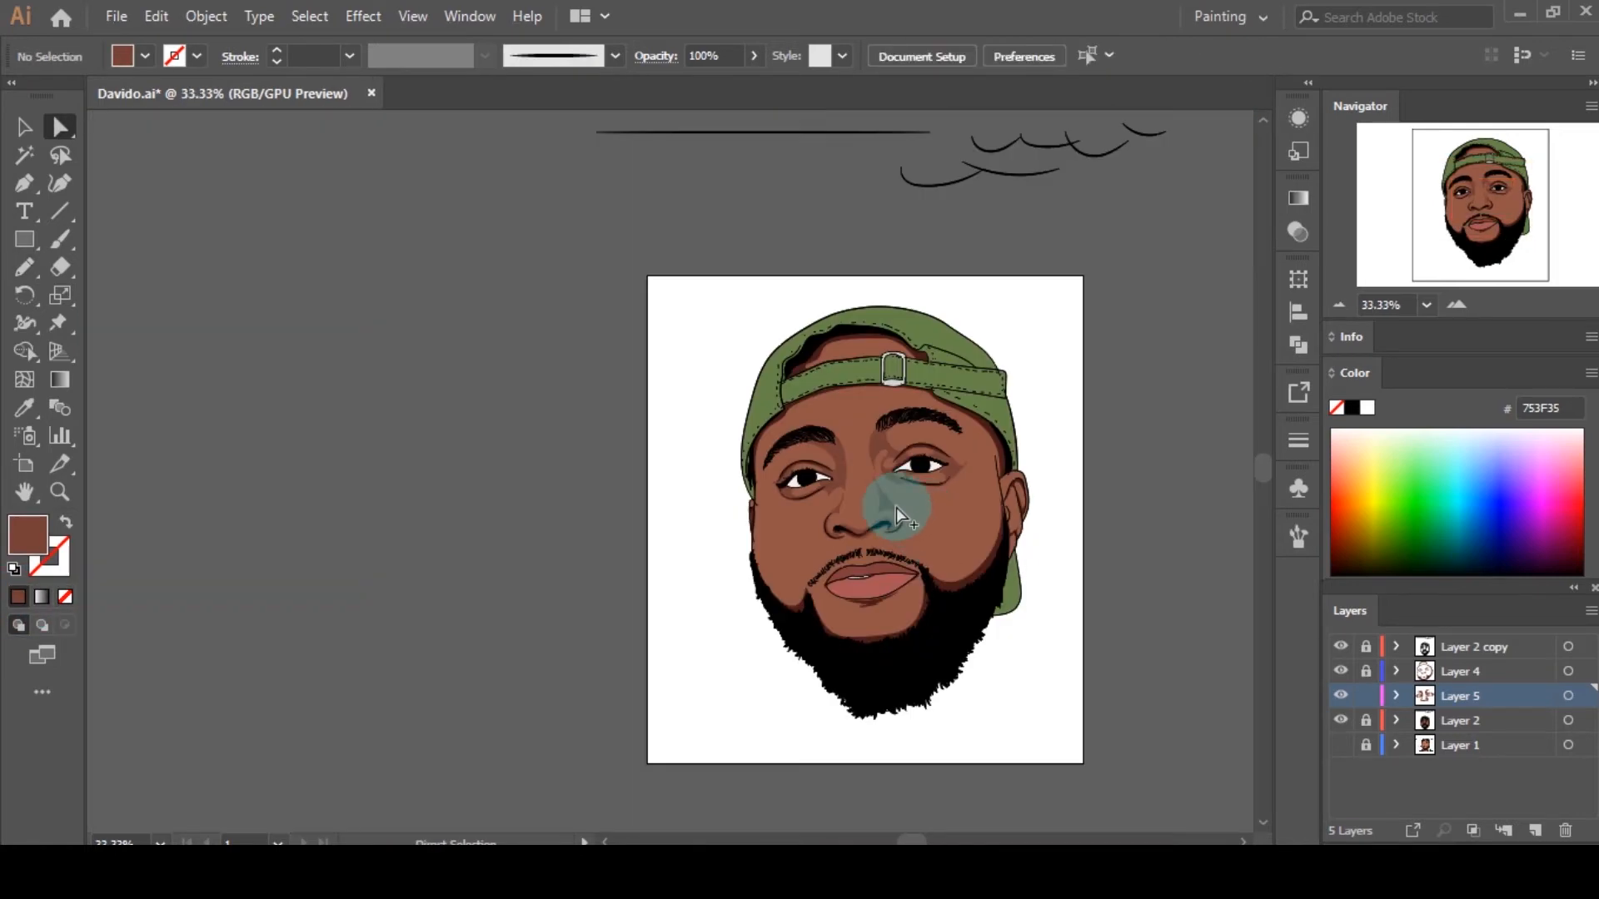
Step: Pencil an additional shadow shape over the right-hand nostril and its wing and fill it brown
scroll(833, 529, "up", 4)
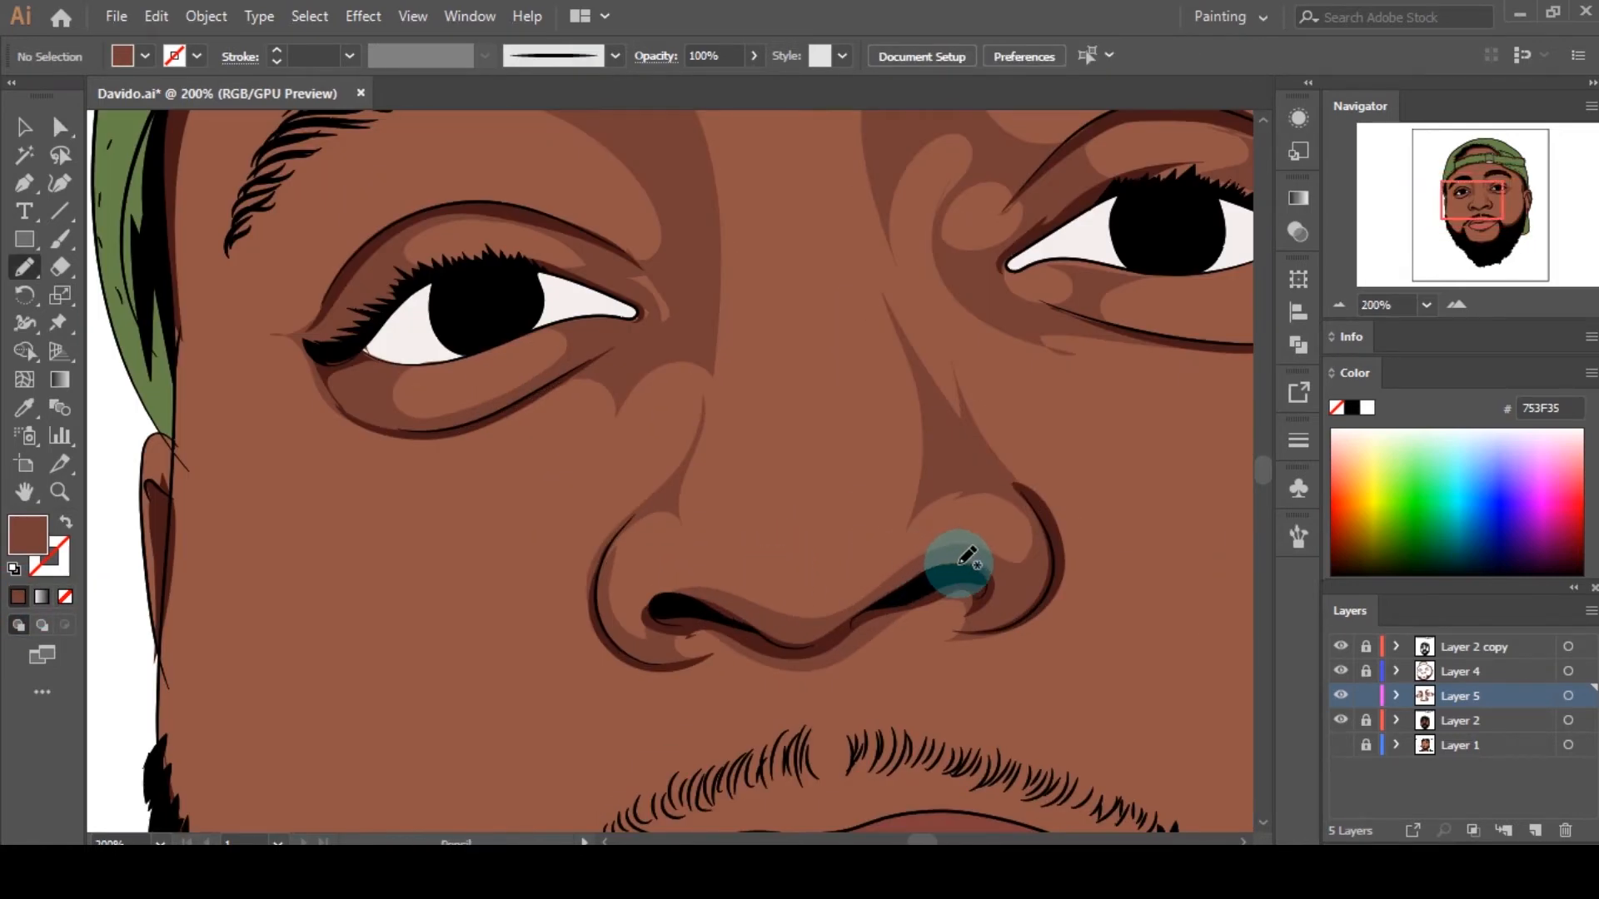
mouse_move(906, 564)
left_mouse_down()
mouse_move(782, 615)
mouse_move(707, 565)
mouse_move(622, 608)
mouse_move(602, 578)
mouse_move(669, 636)
mouse_move(784, 635)
mouse_move(1026, 577)
mouse_move(1032, 541)
left_mouse_up()
left_click(18, 598)
key("a")
left_click(452, 608)
key("ctrl+shift+a")
scroll(776, 503, "down", 2)
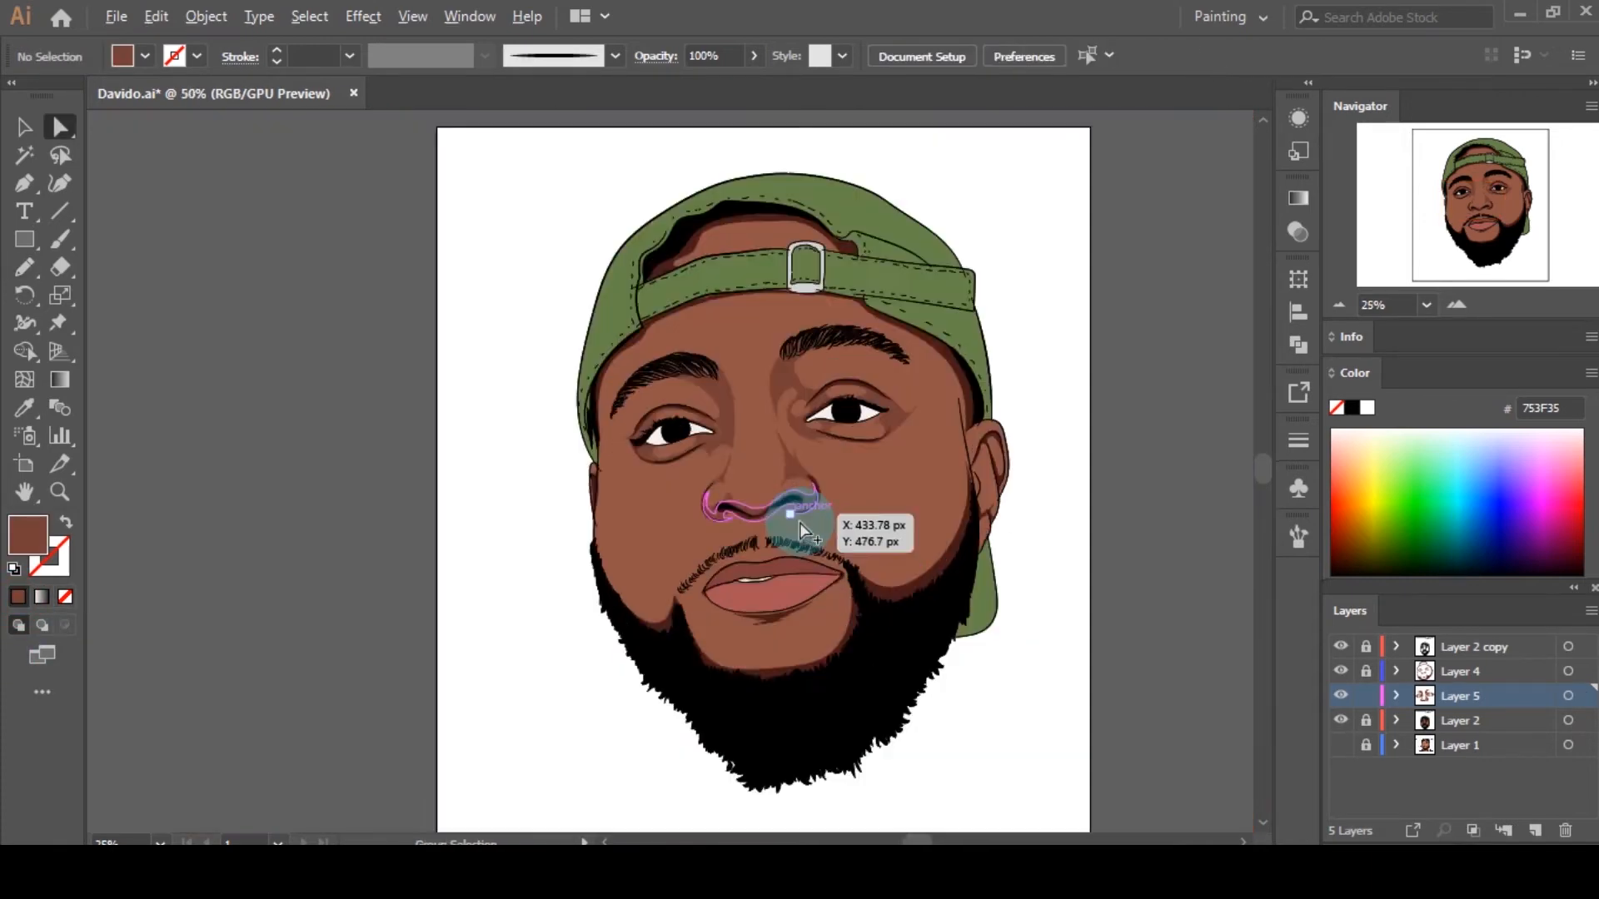
Step: Pencil a brown shadow down the left side of the nose bridge to the nostril wing and reposition its lower inner anchor point
scroll(620, 503, "up", 3)
key("n")
mouse_move(481, 678)
left_mouse_down()
mouse_move(440, 700)
mouse_move(408, 598)
mouse_move(504, 568)
mouse_move(557, 573)
mouse_move(544, 514)
mouse_move(577, 412)
mouse_move(575, 311)
mouse_move(538, 273)
mouse_move(428, 364)
mouse_move(435, 390)
mouse_move(542, 359)
mouse_move(518, 480)
mouse_move(448, 551)
mouse_move(391, 676)
mouse_move(398, 708)
left_mouse_up()
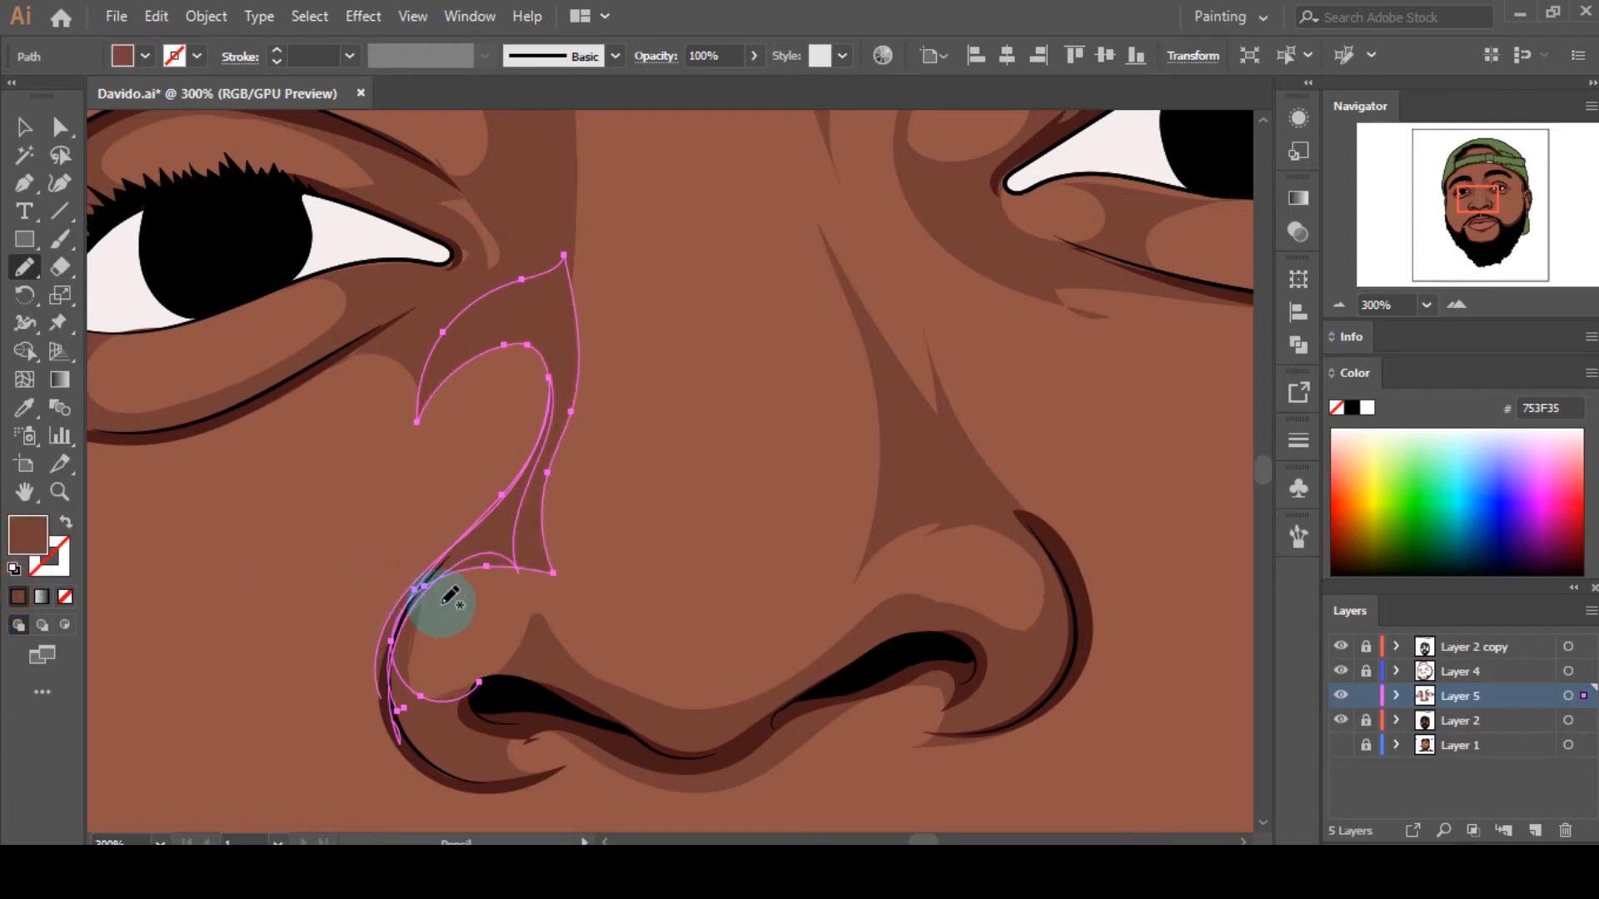
key("a")
left_click_drag(552, 576, 543, 603)
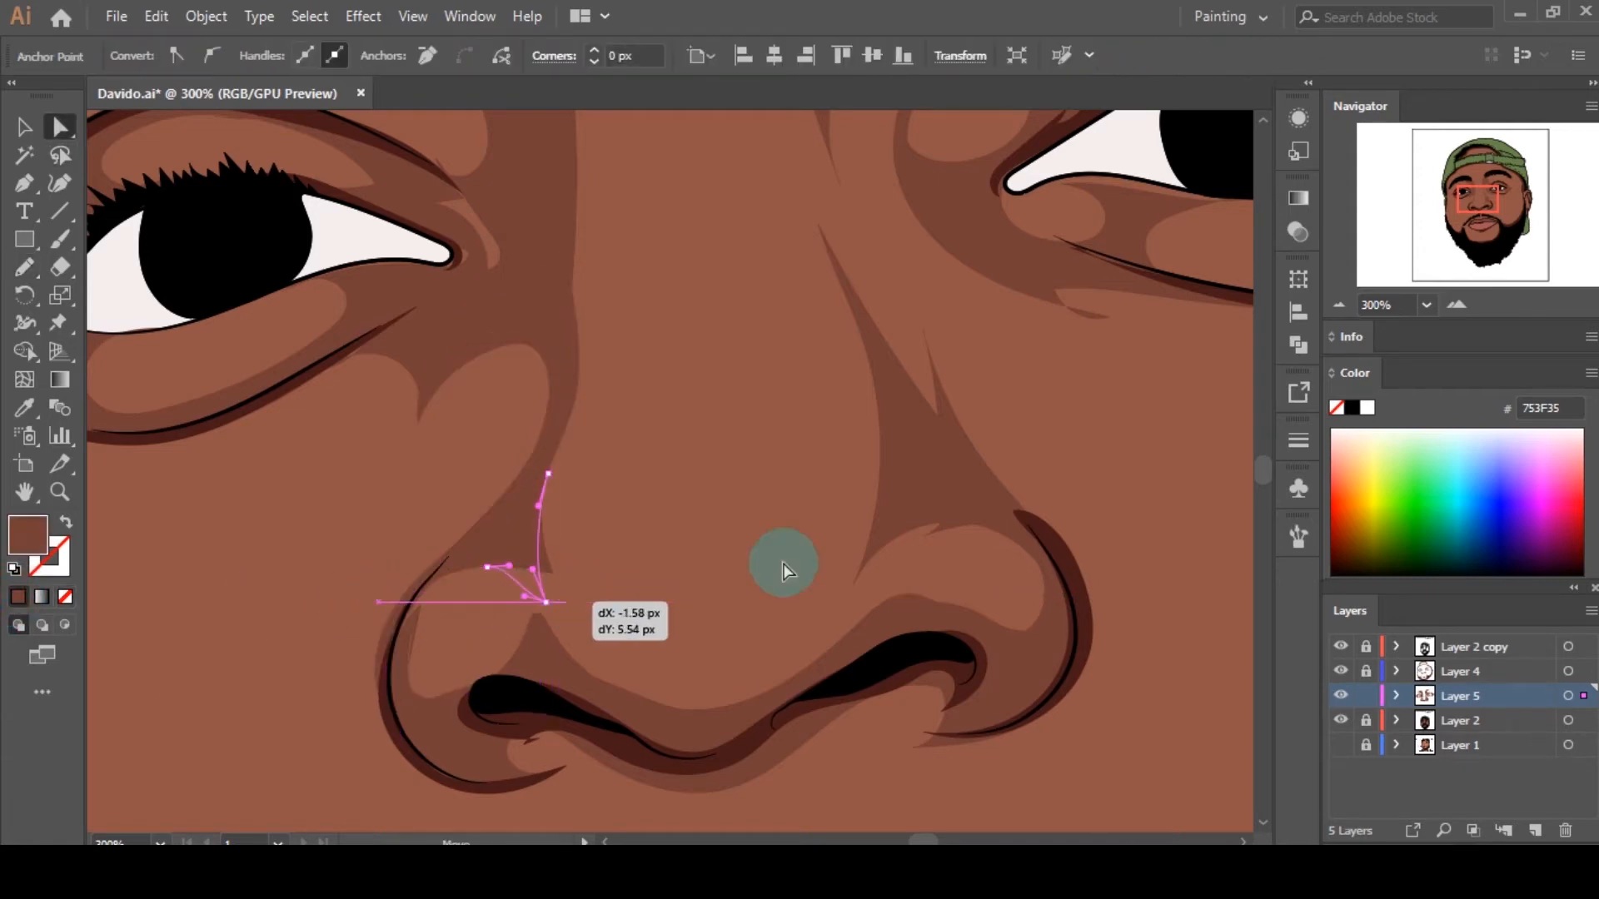
left_click(784, 573)
scroll(747, 618, "down", 7)
scroll(762, 612, "up", 3)
scroll(767, 611, "down", 1)
scroll(767, 611, "down", 2)
Step: Pencil a large shadow along the cap edge of the left-hand forehead, around the eyebrow and down the temple, and fill it brown
key("n")
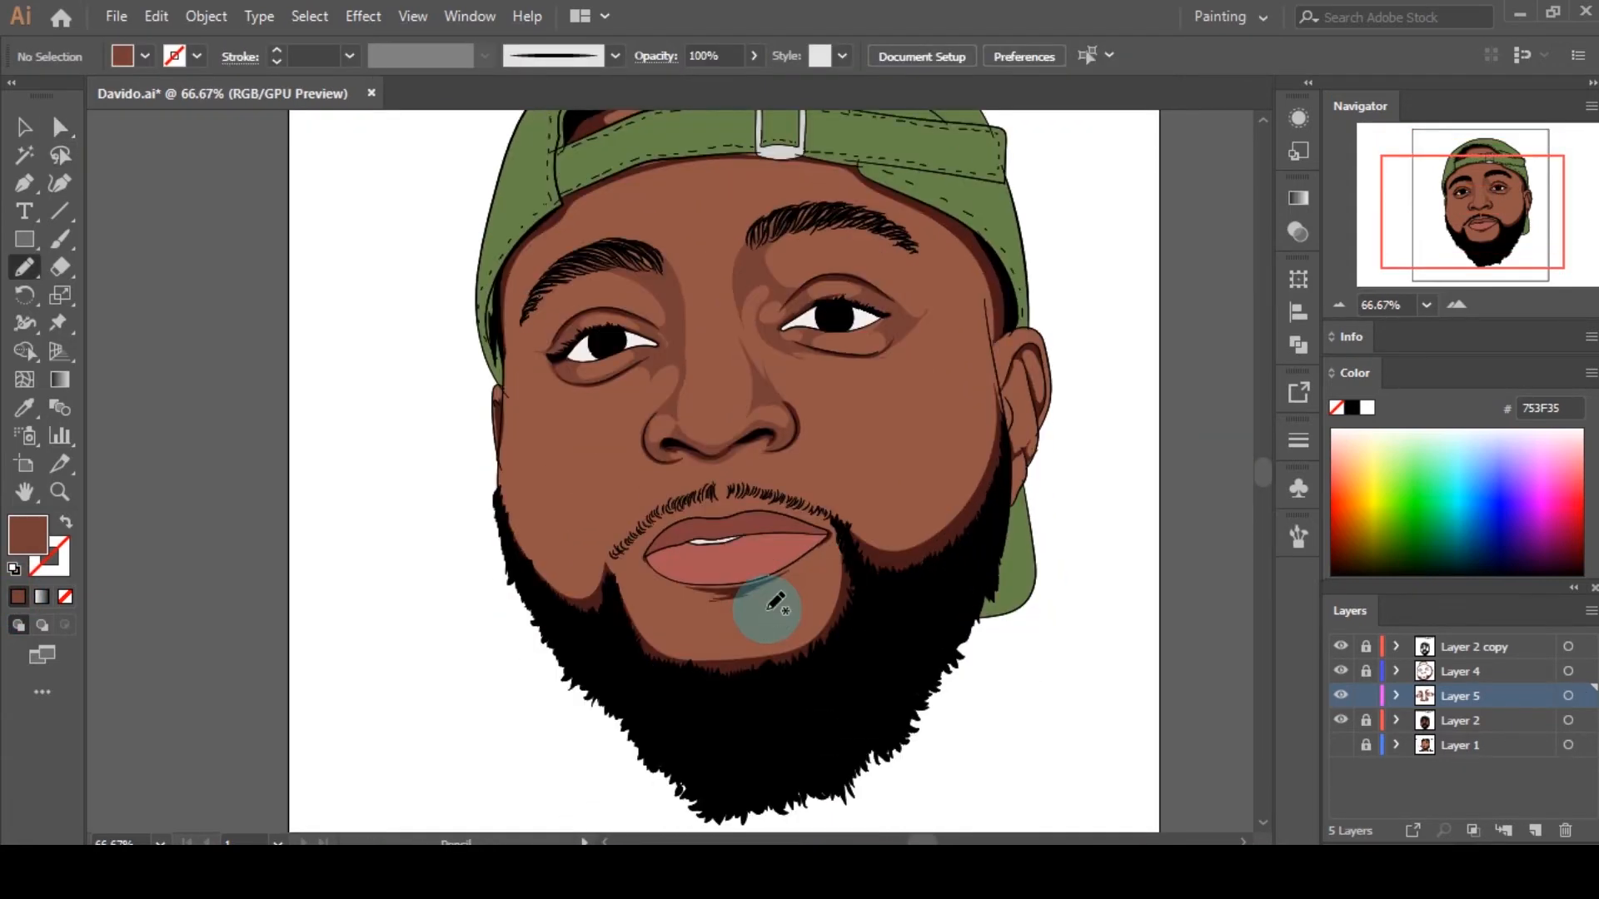
scroll(775, 602, "down", 1)
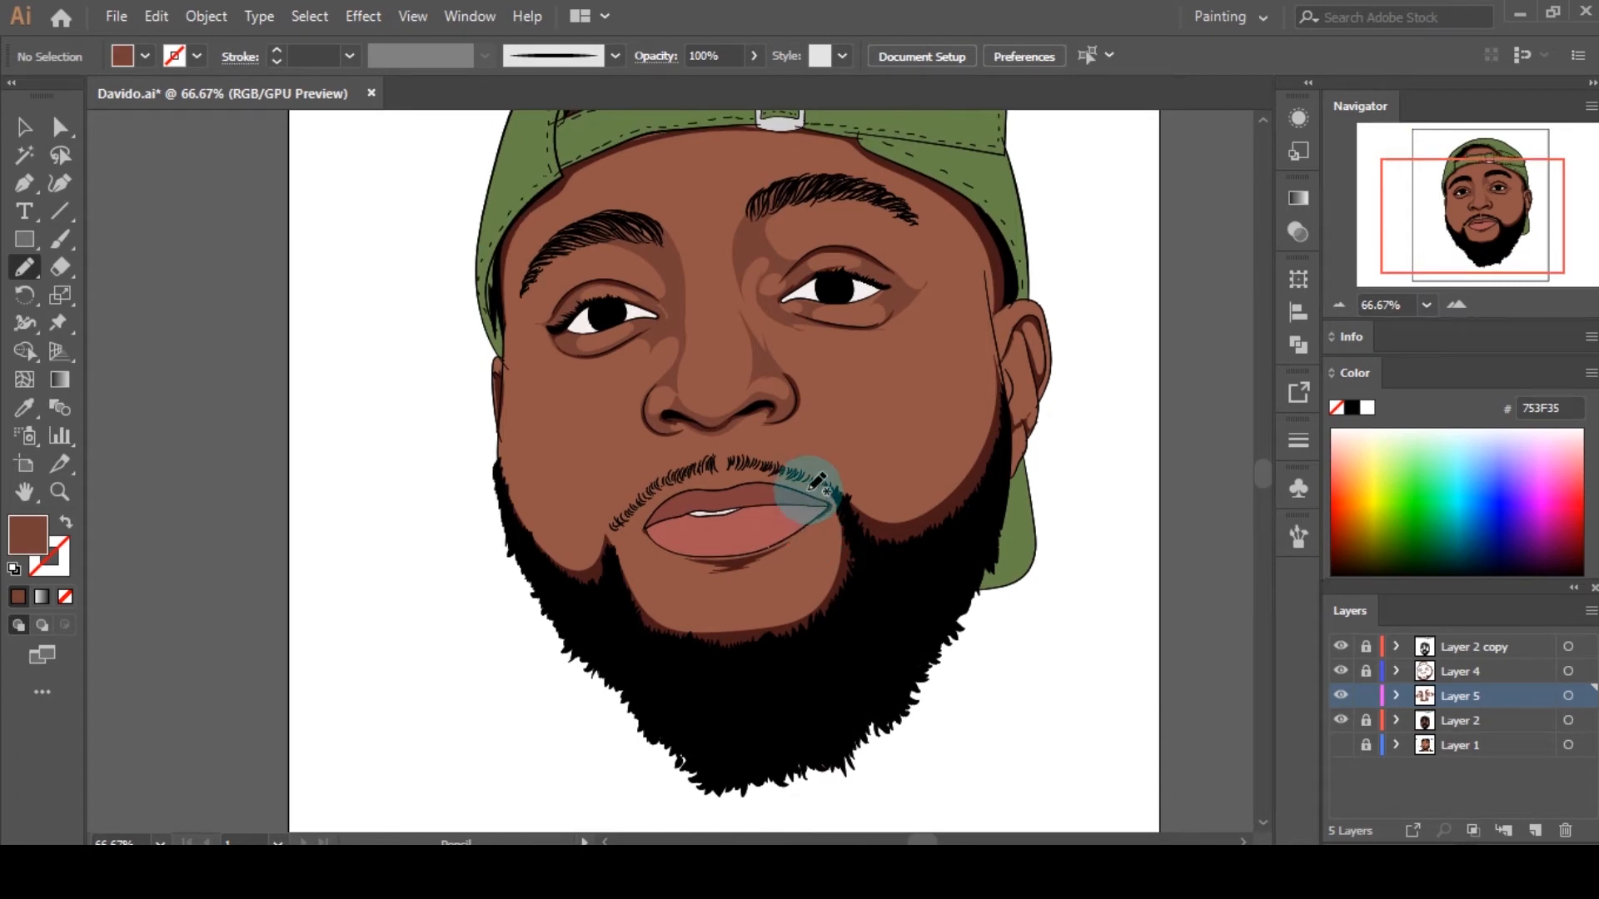
scroll(696, 250, "up", 3)
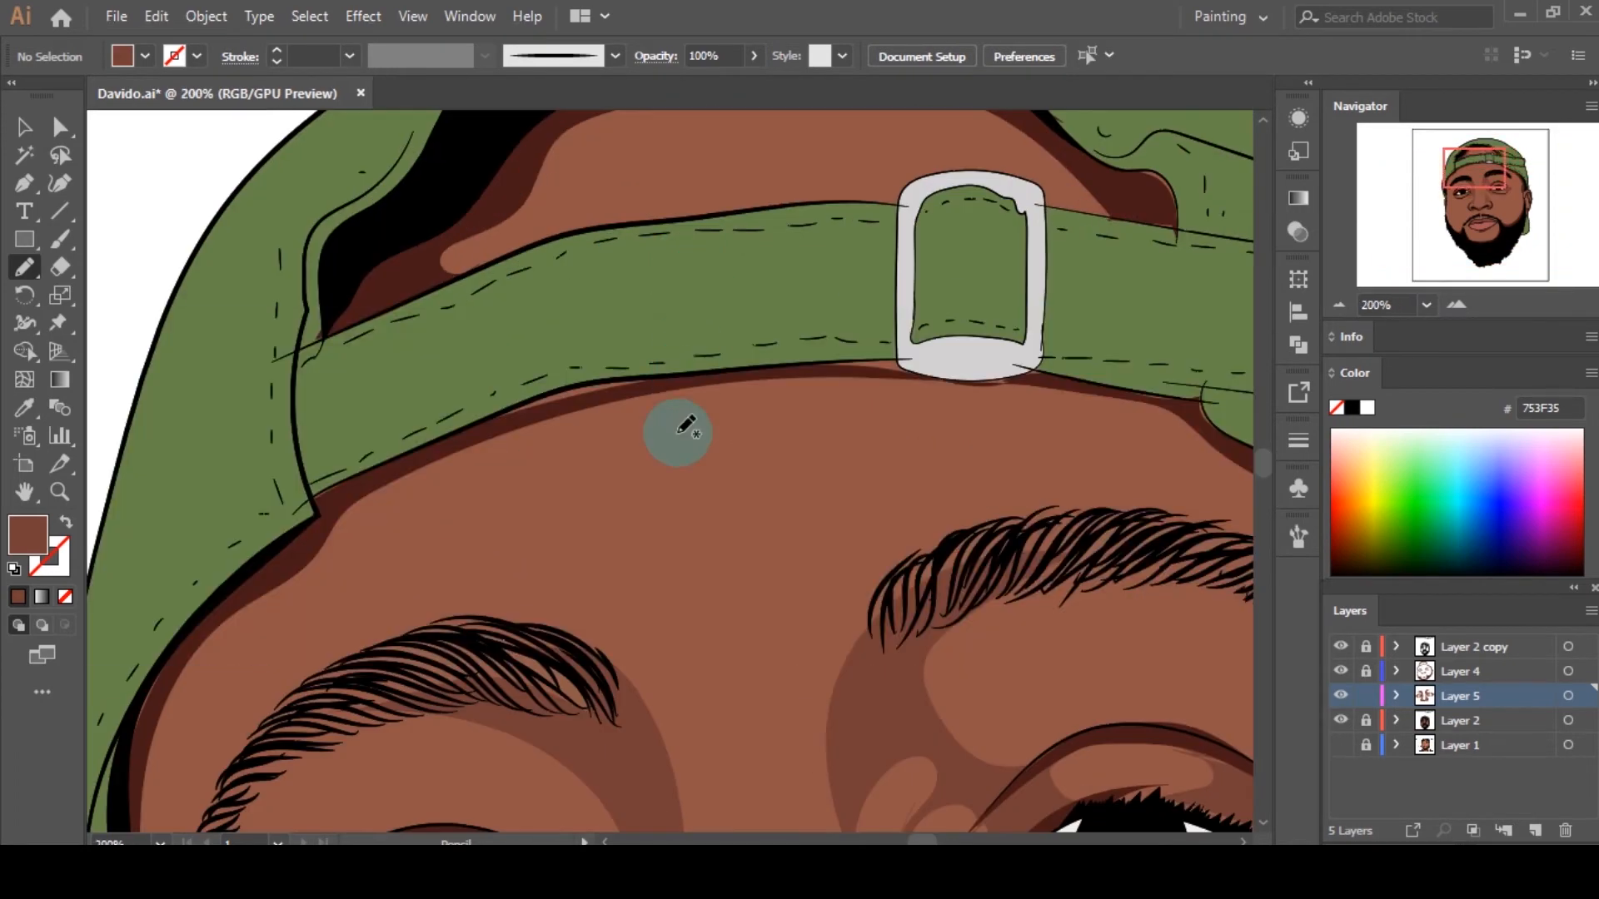
mouse_move(616, 683)
left_mouse_down()
mouse_move(490, 646)
mouse_move(454, 500)
mouse_move(664, 420)
mouse_move(935, 374)
mouse_move(714, 372)
mouse_move(386, 457)
mouse_move(200, 637)
mouse_move(137, 771)
left_mouse_up()
key("ctrl+minus")
scroll(454, 475, "down", 5)
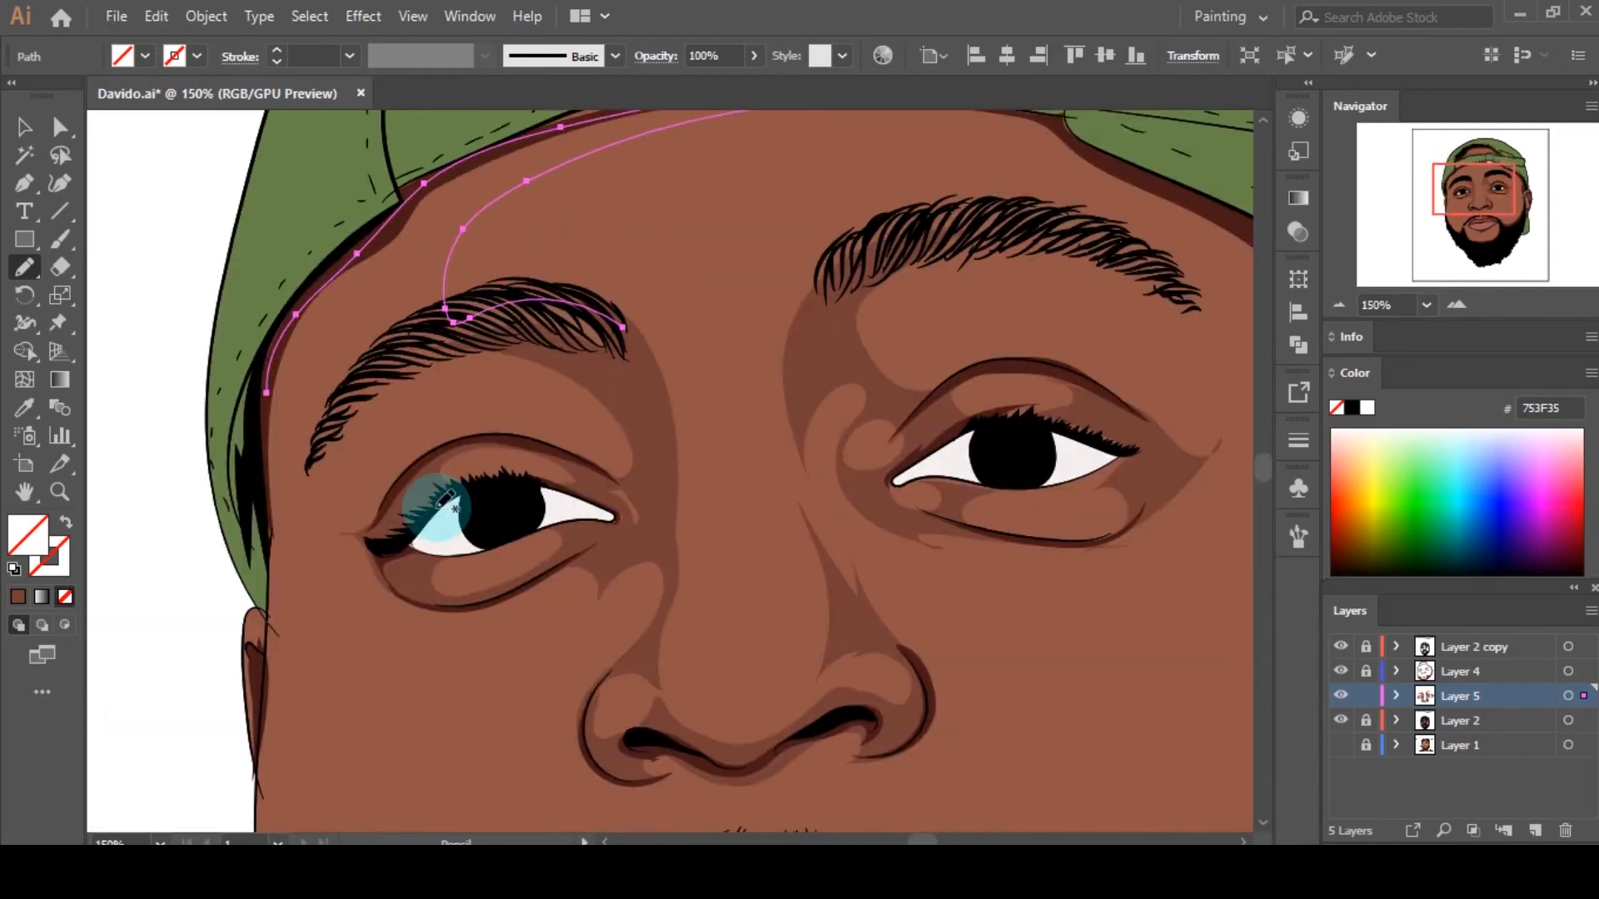
mouse_move(623, 328)
left_mouse_down()
mouse_move(633, 375)
mouse_move(529, 331)
mouse_move(559, 331)
mouse_move(423, 348)
mouse_move(494, 352)
mouse_move(437, 354)
mouse_move(367, 440)
mouse_move(447, 450)
mouse_move(411, 466)
mouse_move(390, 562)
mouse_move(398, 603)
mouse_move(446, 613)
mouse_move(292, 673)
mouse_move(261, 772)
mouse_move(268, 653)
left_mouse_up()
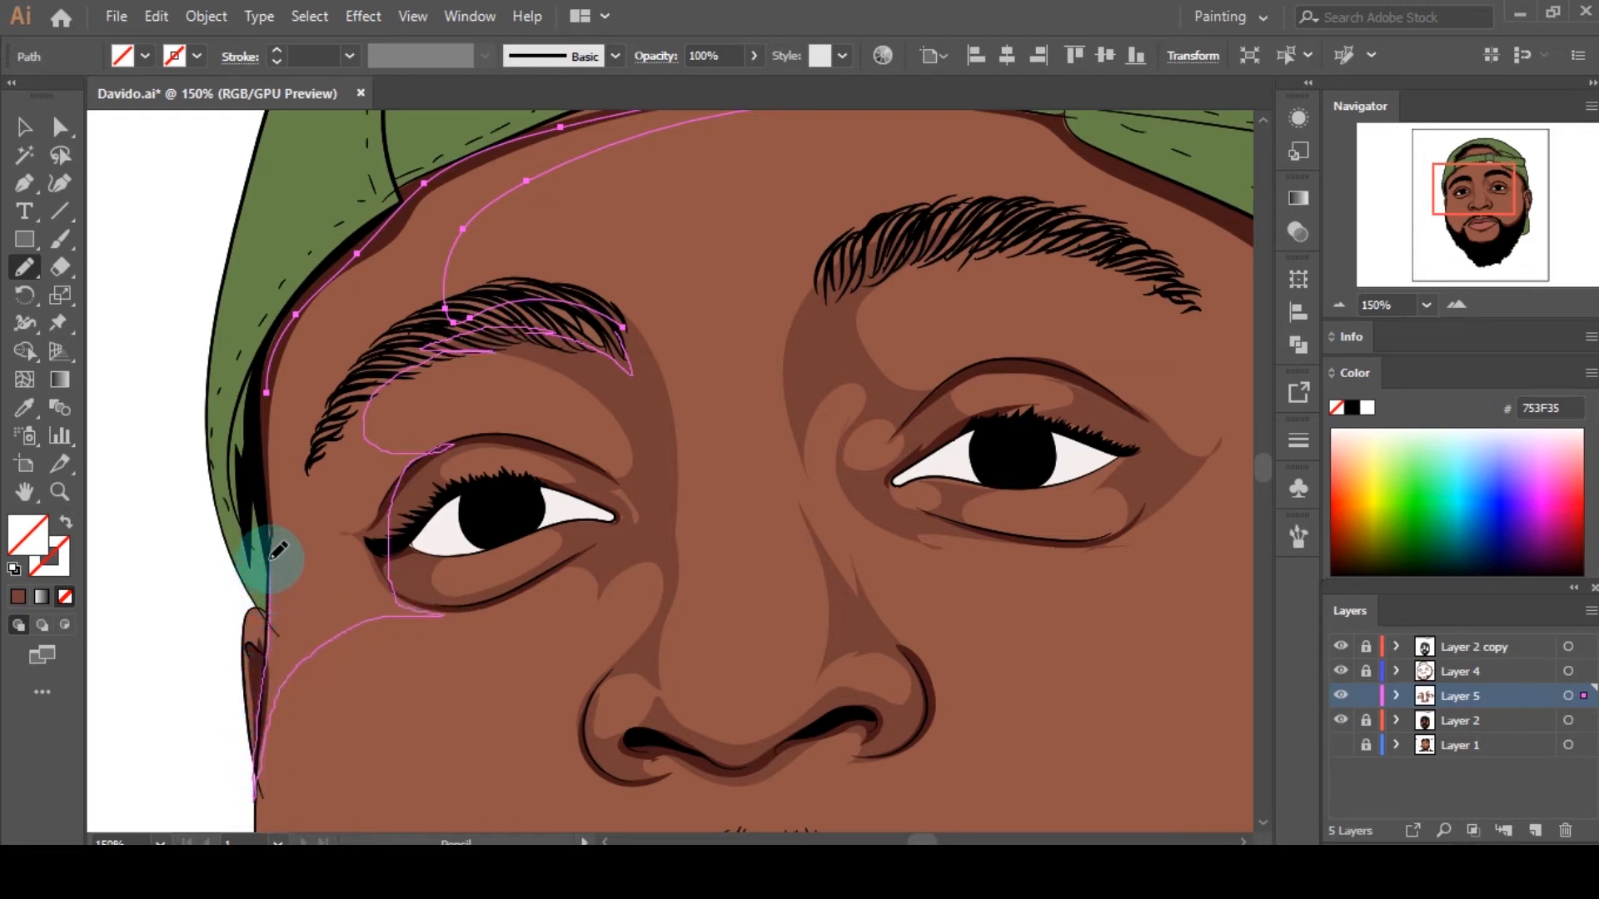
left_click_drag(270, 560, 268, 393)
left_click(18, 596)
scroll(461, 607, "down", 1)
key("a")
left_click(461, 607)
scroll(757, 402, "down", 4)
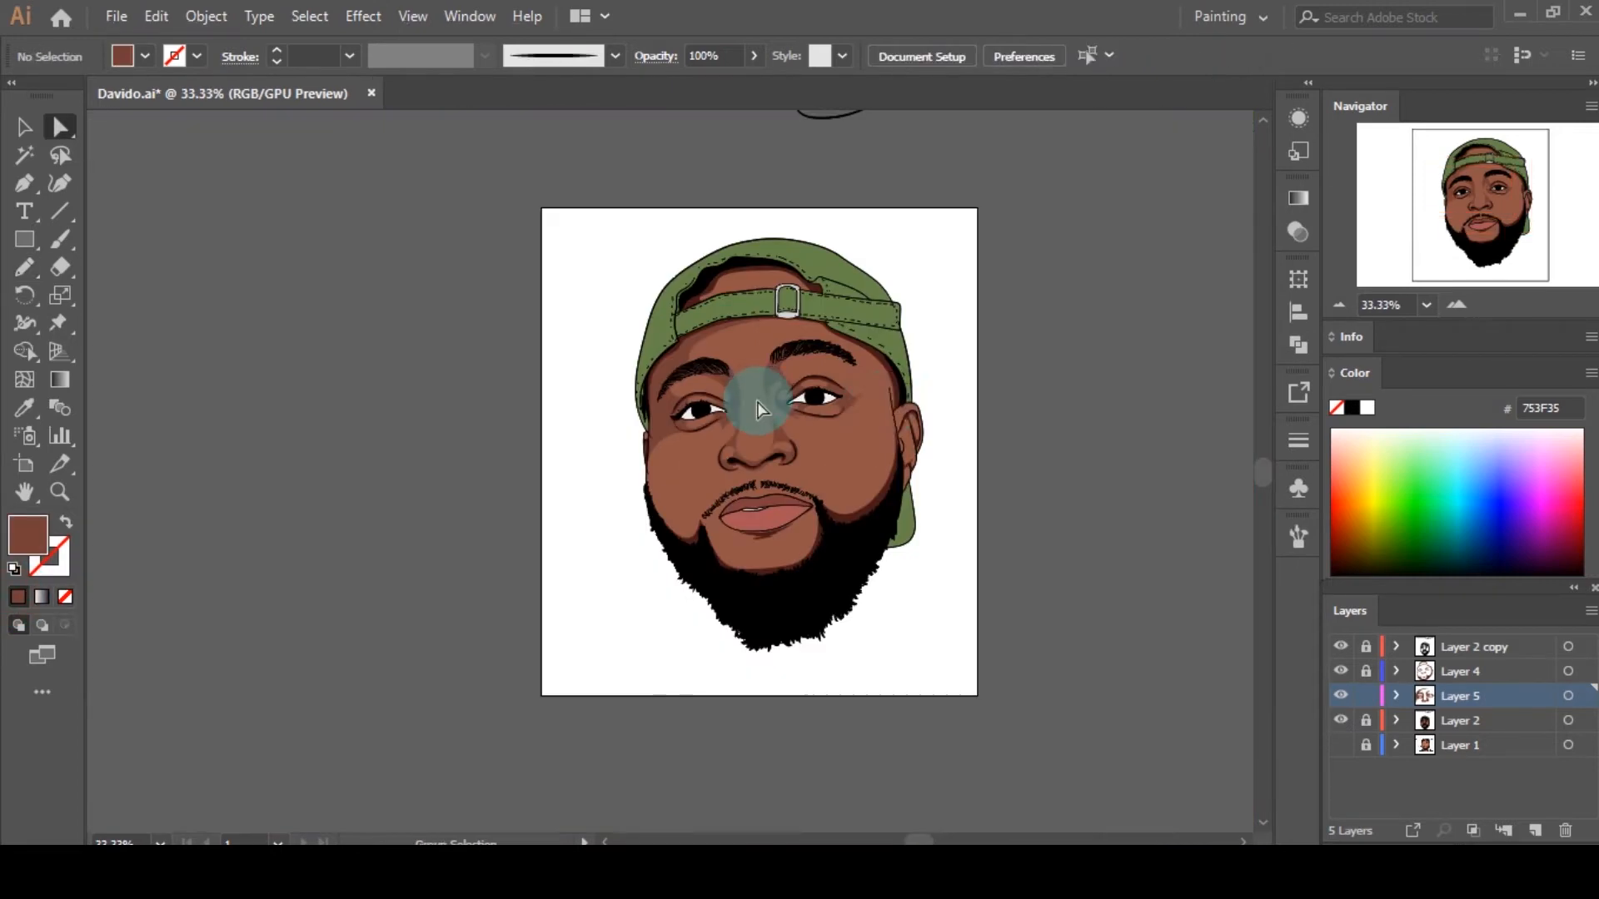
Step: Pencil a shadow from below the cap buckle over the right-hand eyebrow and down the temple to the ear, and fill it brown
scroll(865, 363, "down", 1)
scroll(801, 340, "up", 5)
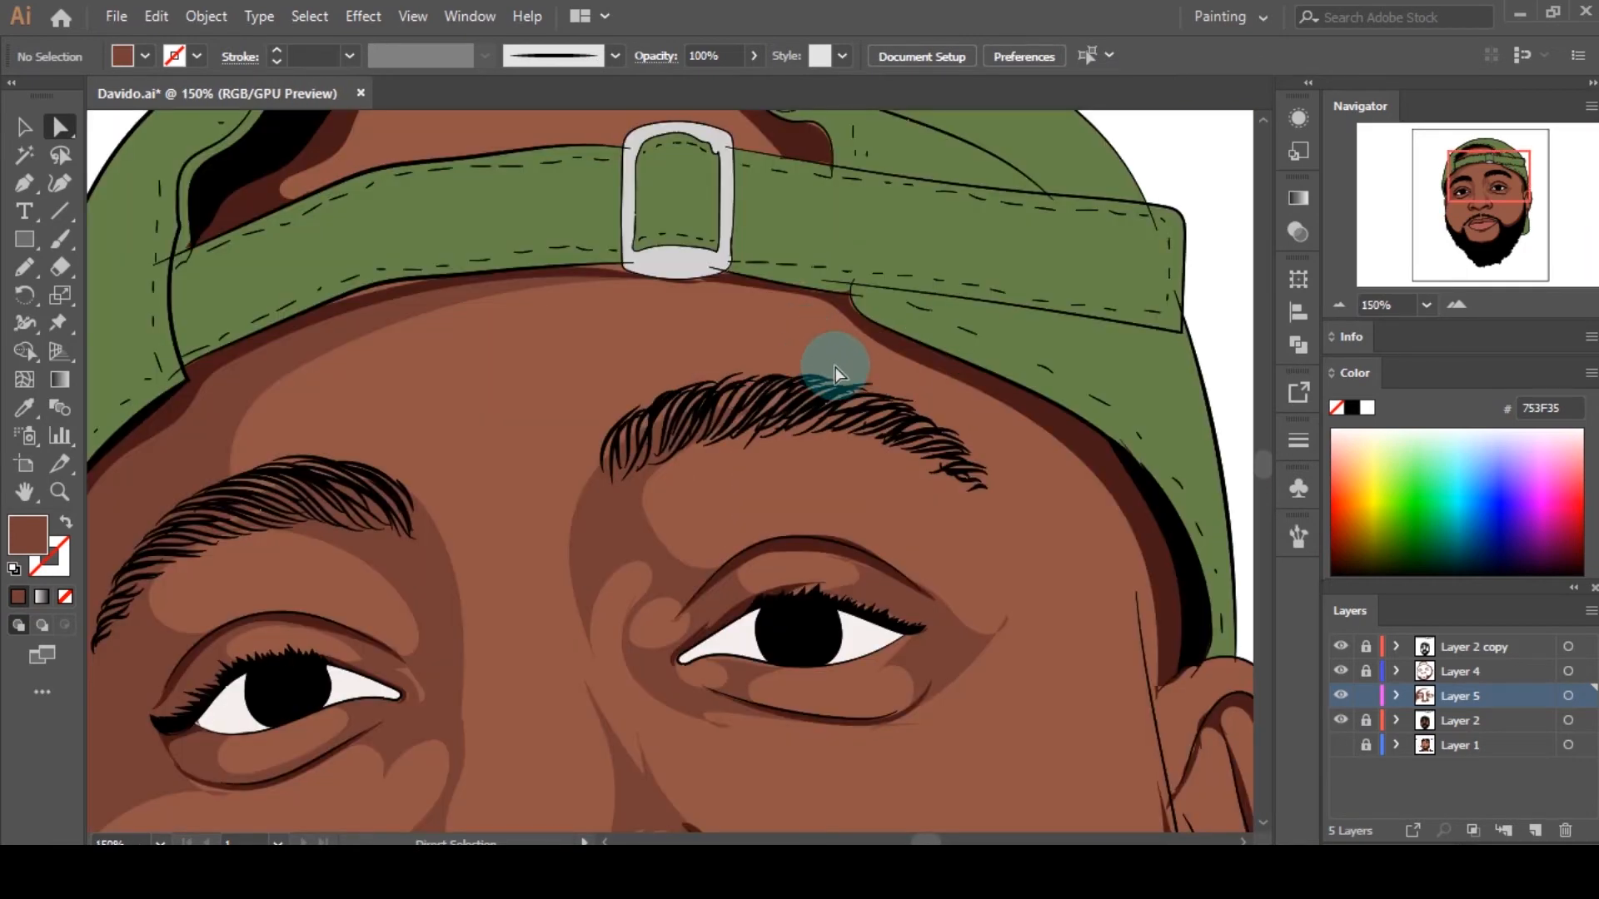
left_click_drag(918, 358, 853, 317)
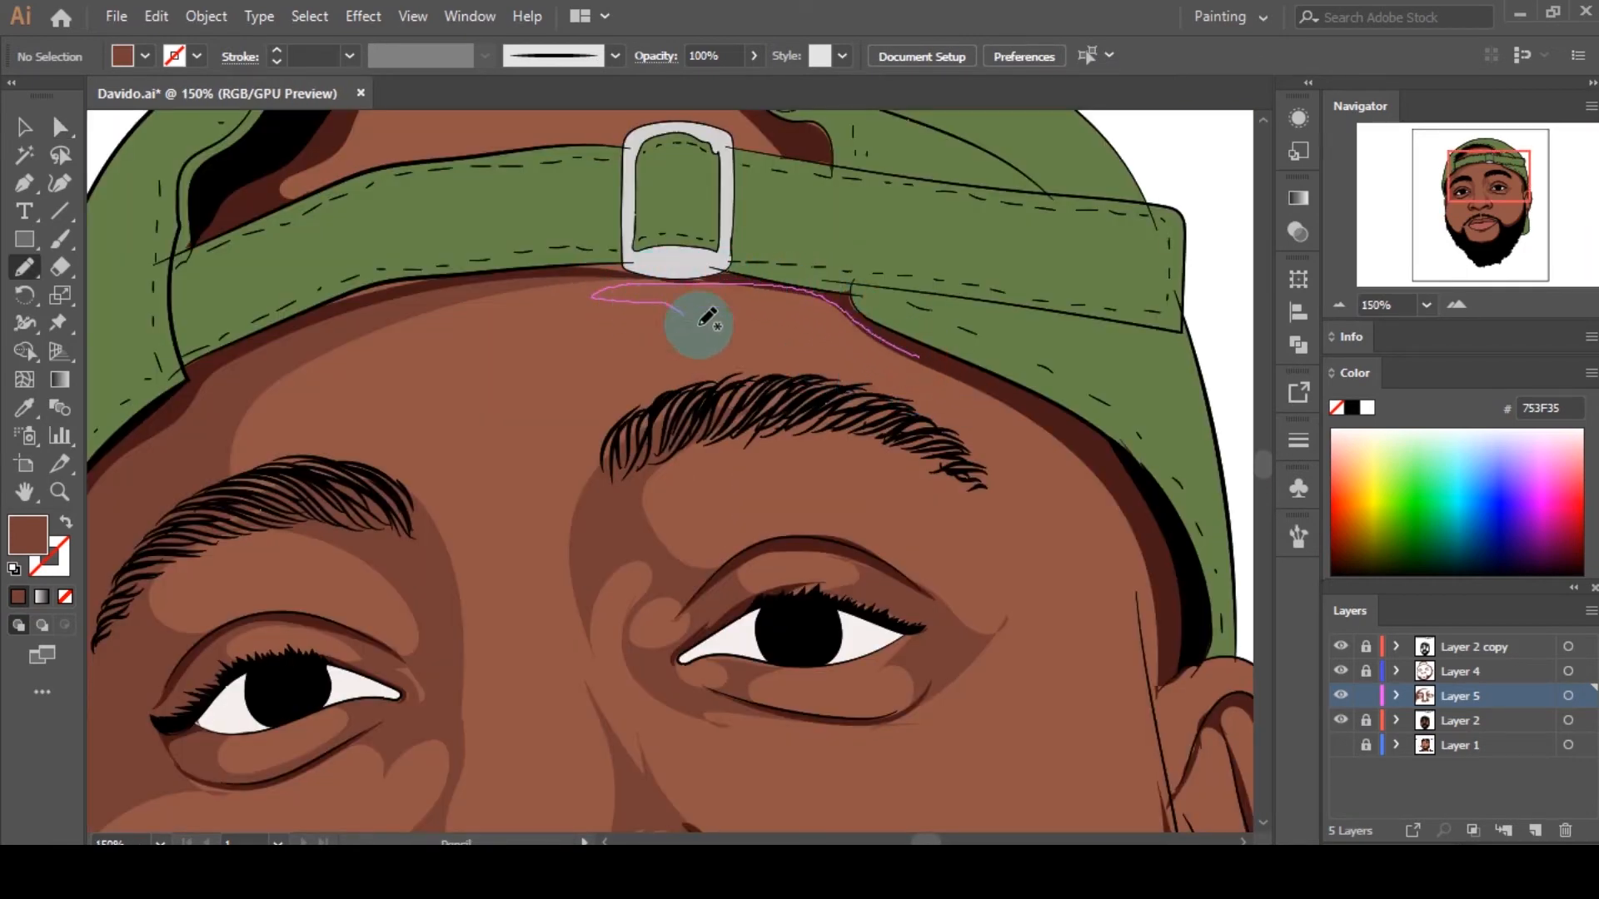
mouse_move(698, 324)
left_mouse_down()
mouse_move(660, 435)
mouse_move(1038, 447)
mouse_move(1158, 782)
left_mouse_up()
scroll(914, 553, "down", 3)
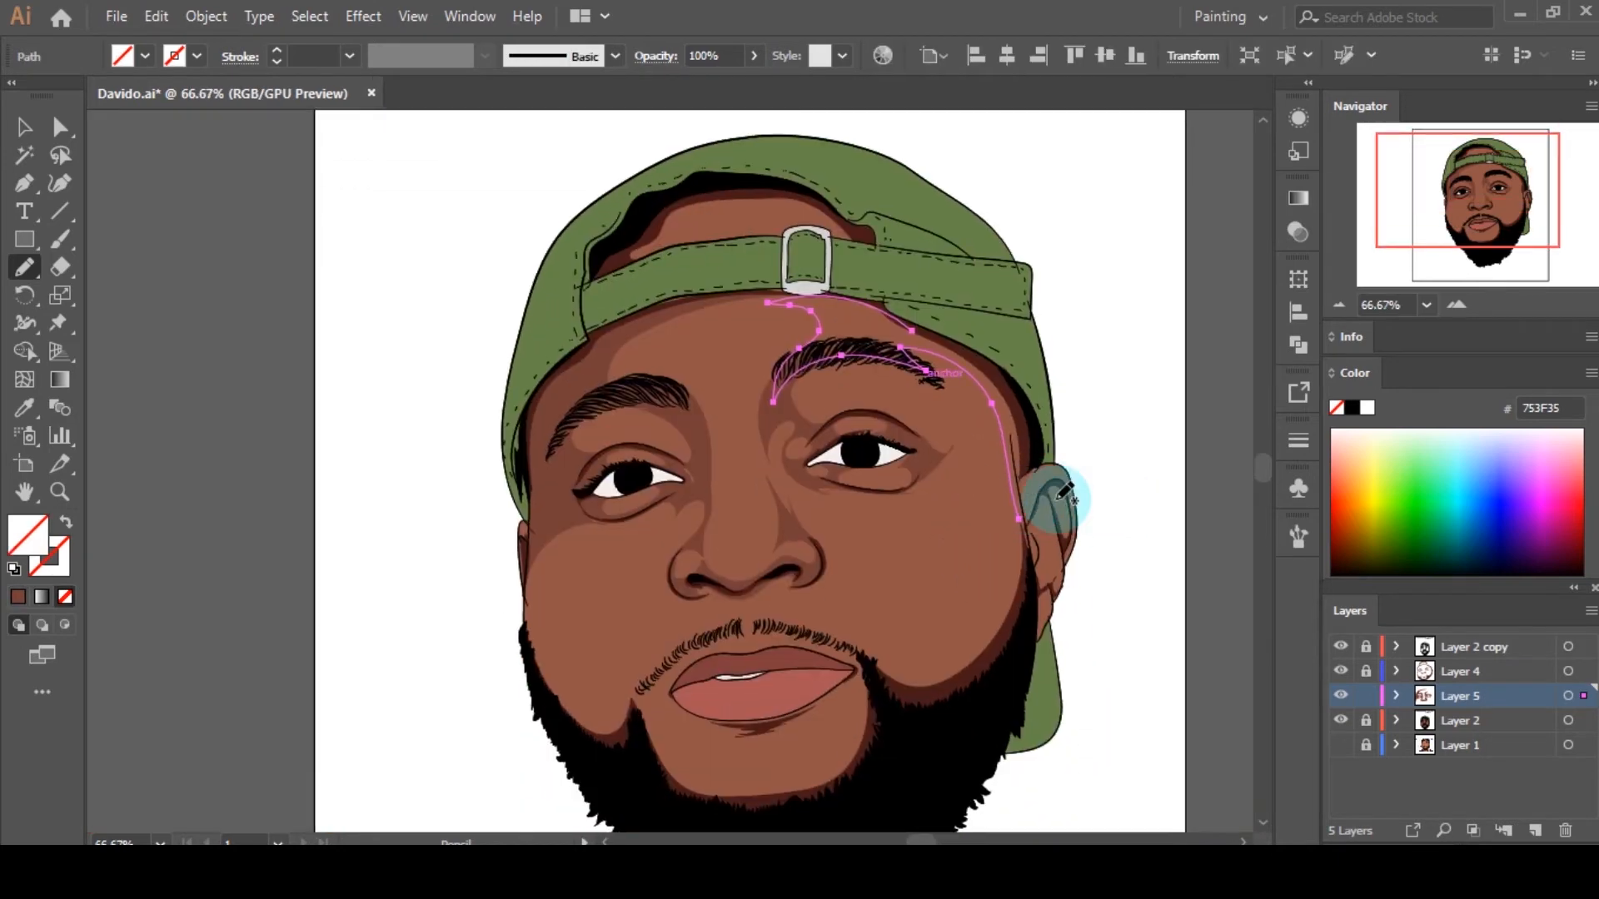
scroll(1068, 493, "up", 3)
mouse_move(923, 568)
left_mouse_down()
mouse_move(946, 627)
mouse_move(923, 527)
mouse_move(947, 434)
mouse_move(1009, 407)
mouse_move(926, 328)
mouse_move(897, 215)
mouse_move(814, 338)
mouse_move(704, 259)
mouse_move(391, 302)
left_mouse_up()
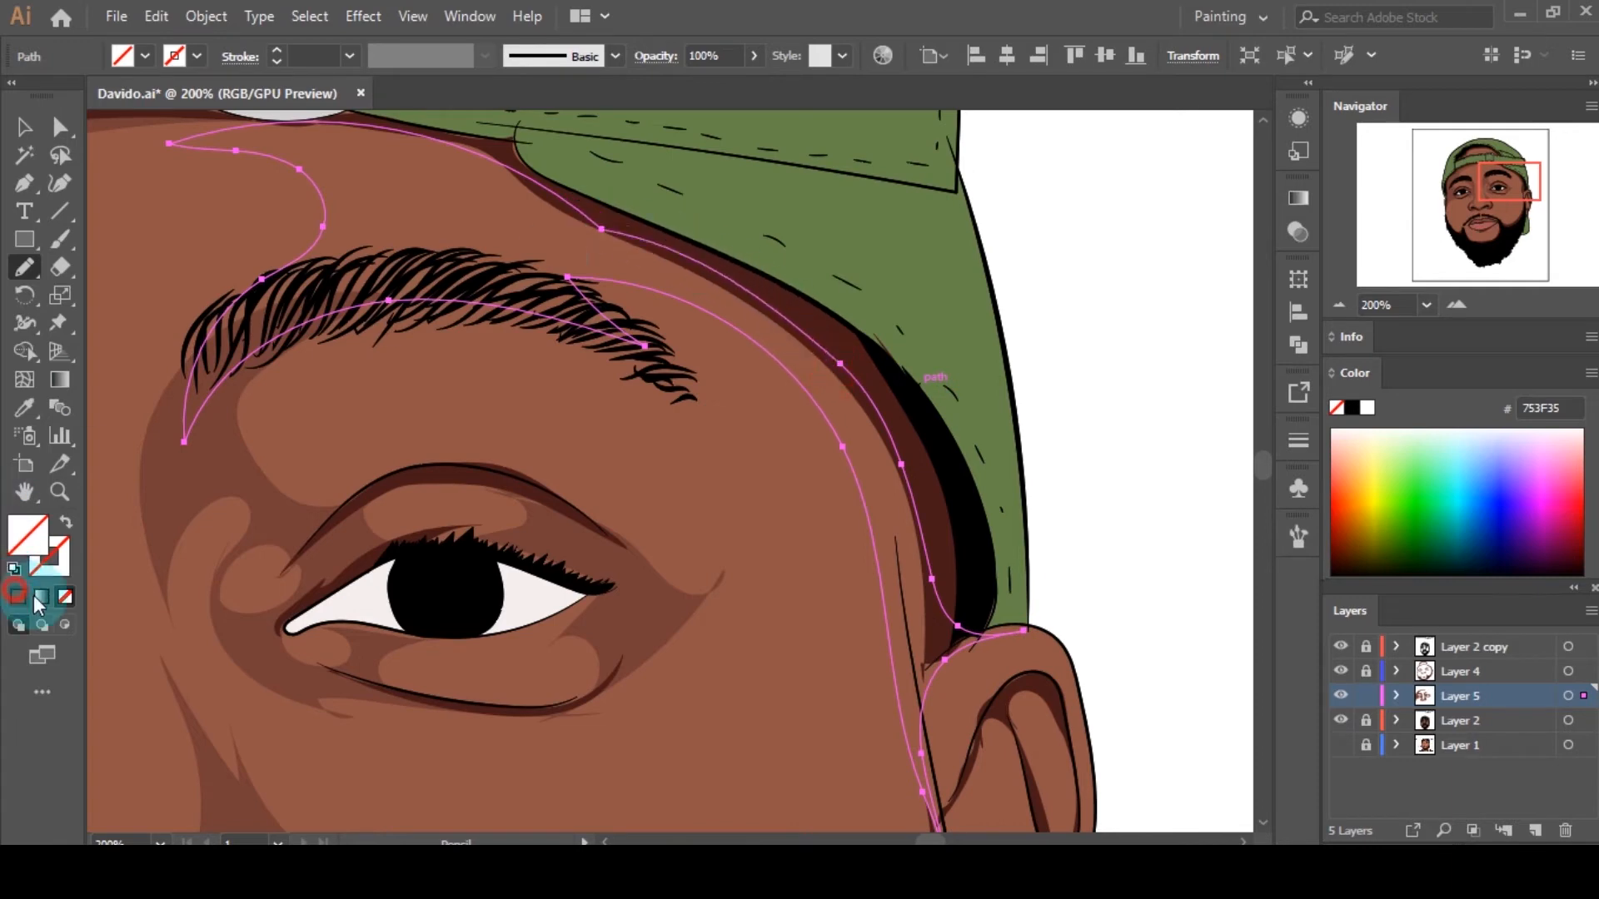
left_click(18, 596)
key("a")
left_click(1089, 354)
Step: Pencil a shadow inside the upper part of the right-hand ear, leaving lighter inner areas, and fill it brown
scroll(1089, 354, "down", 3)
scroll(1102, 522, "up", 4)
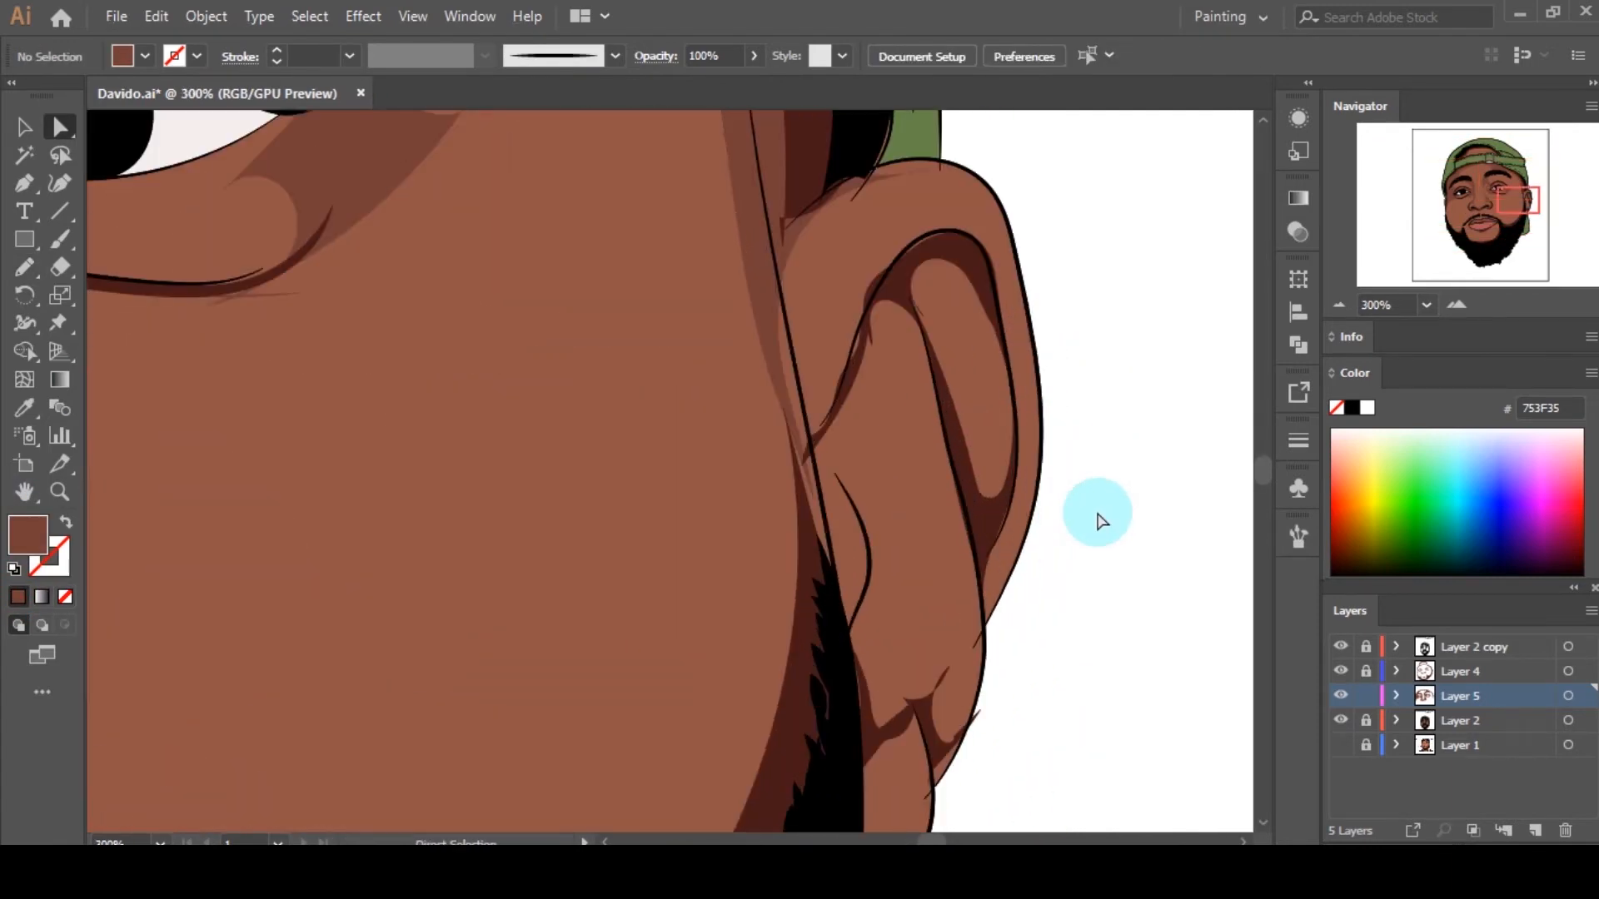
key("n")
scroll(1016, 400, "up", 1)
mouse_move(991, 435)
left_mouse_down()
mouse_move(1005, 476)
mouse_move(958, 461)
mouse_move(976, 361)
mouse_move(1003, 393)
mouse_move(972, 243)
mouse_move(891, 197)
mouse_move(817, 303)
mouse_move(744, 480)
mouse_move(753, 541)
mouse_move(771, 522)
mouse_move(909, 553)
mouse_move(842, 449)
mouse_move(804, 312)
mouse_move(875, 343)
mouse_move(927, 442)
mouse_move(980, 709)
mouse_move(1009, 458)
left_mouse_up()
left_click(17, 597)
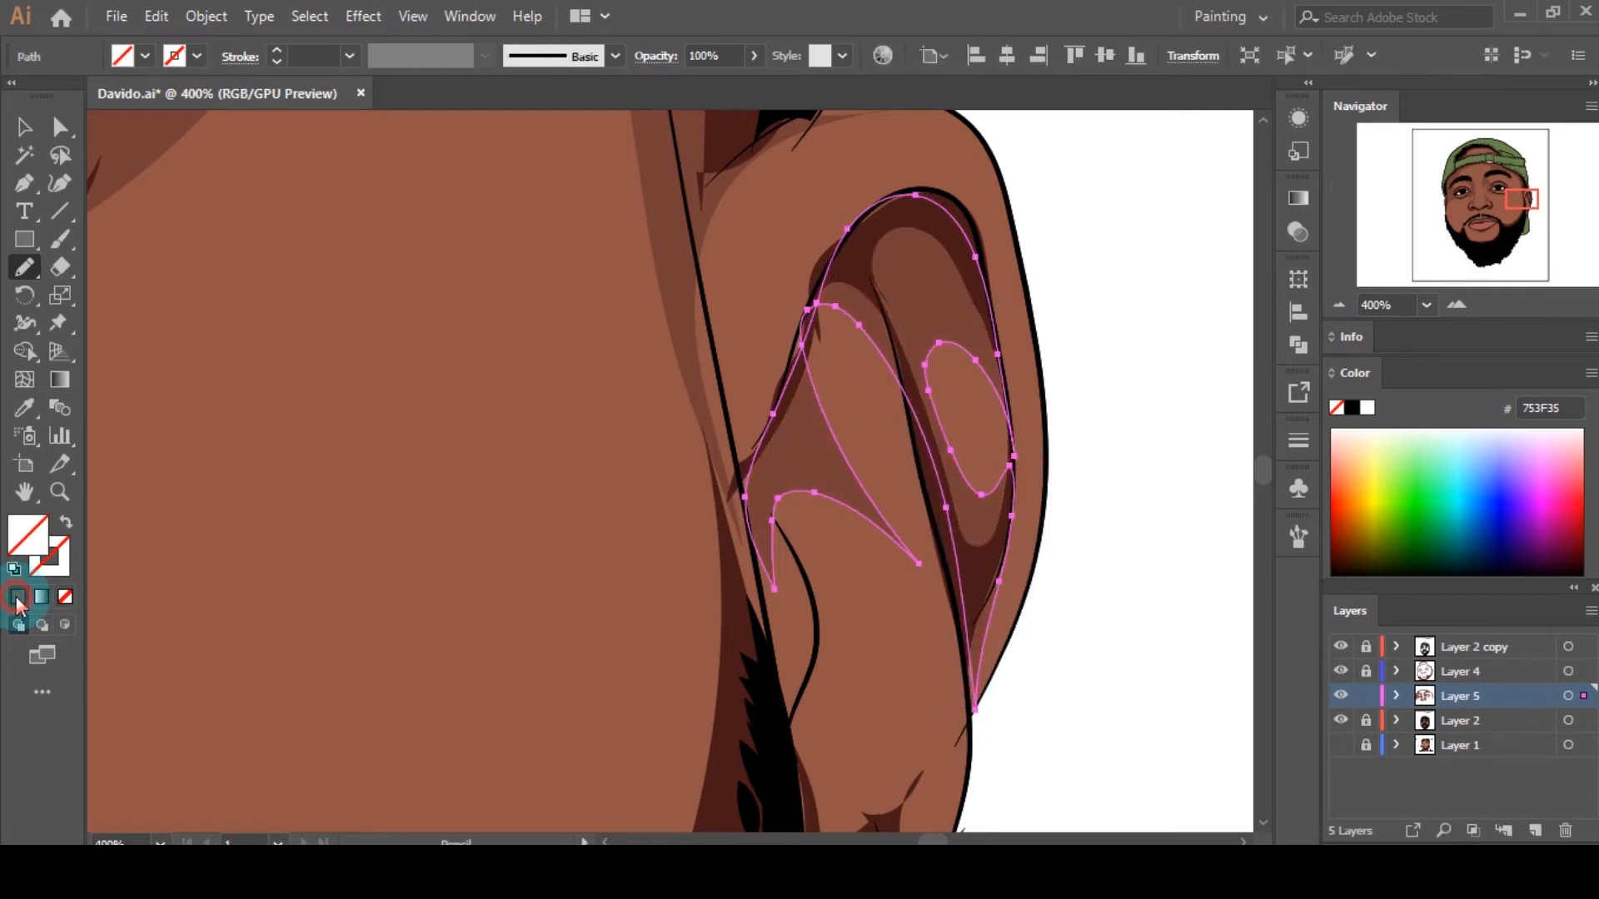
key("ctrl+shift+a")
Step: Pencil a brown shadow across the lower part of the right-hand ear and down into the earlobe
scroll(1024, 340, "down", 3)
scroll(1009, 455, "up", 2)
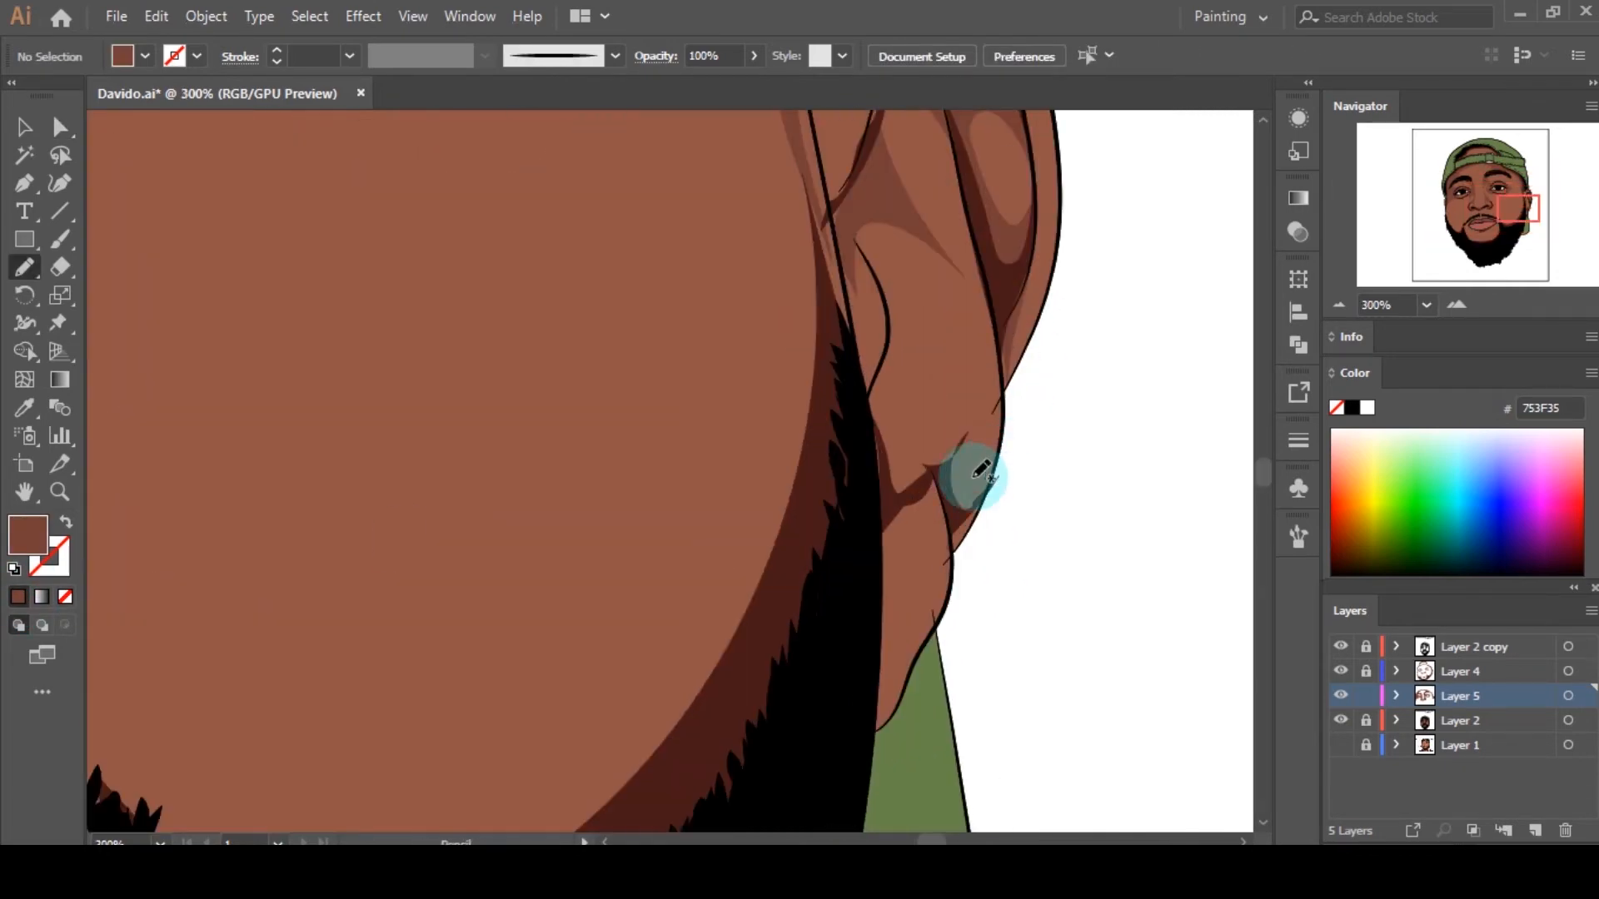
mouse_move(885, 337)
left_mouse_down()
mouse_move(896, 389)
mouse_move(985, 367)
mouse_move(957, 521)
mouse_move(916, 571)
mouse_move(864, 571)
mouse_move(887, 337)
left_mouse_up()
Step: Pencil a narrow shadow at the front edge of the right-hand ear beside the sideburn and fill it brown
scroll(945, 350, "up", 2)
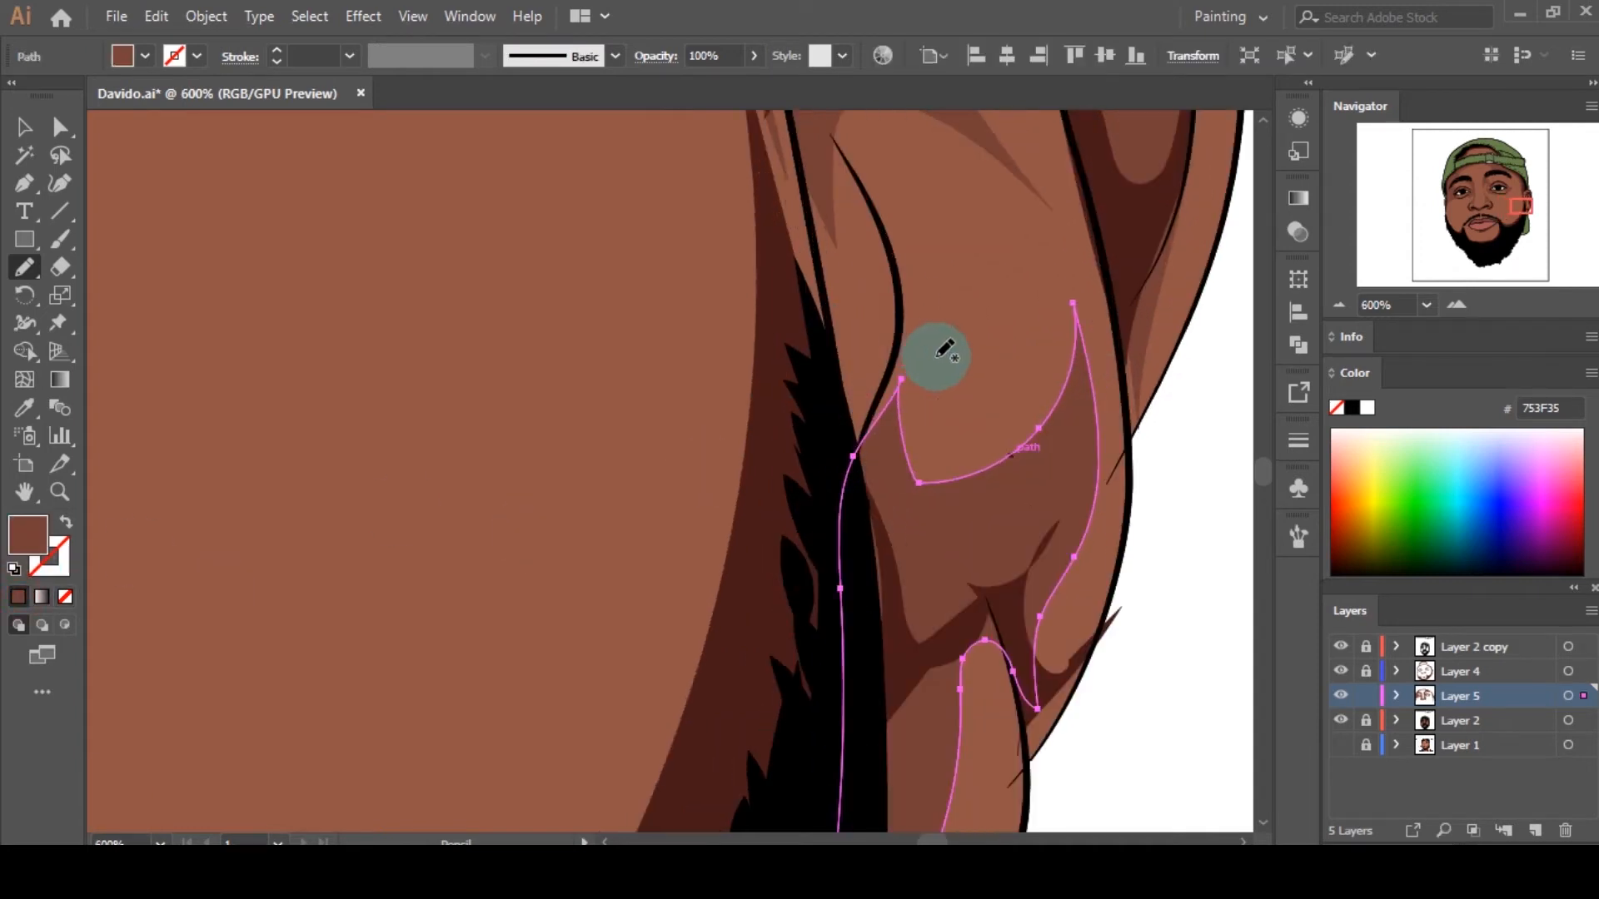
mouse_move(800, 127)
left_mouse_down()
mouse_move(832, 143)
mouse_move(864, 303)
mouse_move(792, 285)
mouse_move(799, 126)
left_mouse_up()
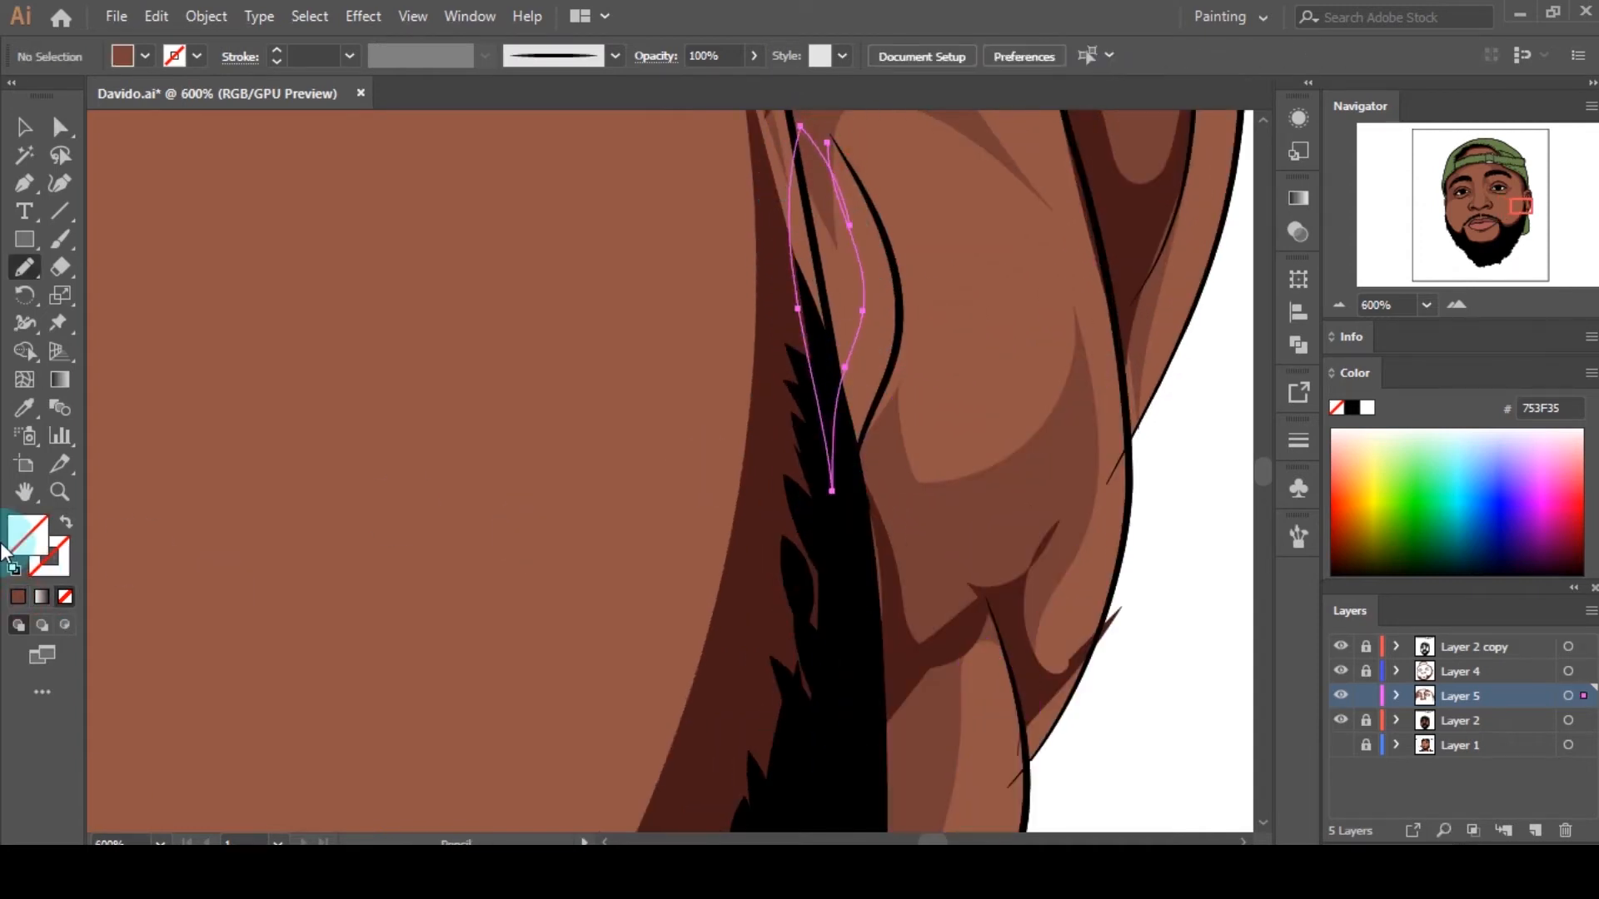
left_click(18, 595)
left_click(606, 509, "ctrl")
scroll(658, 498, "down", 3)
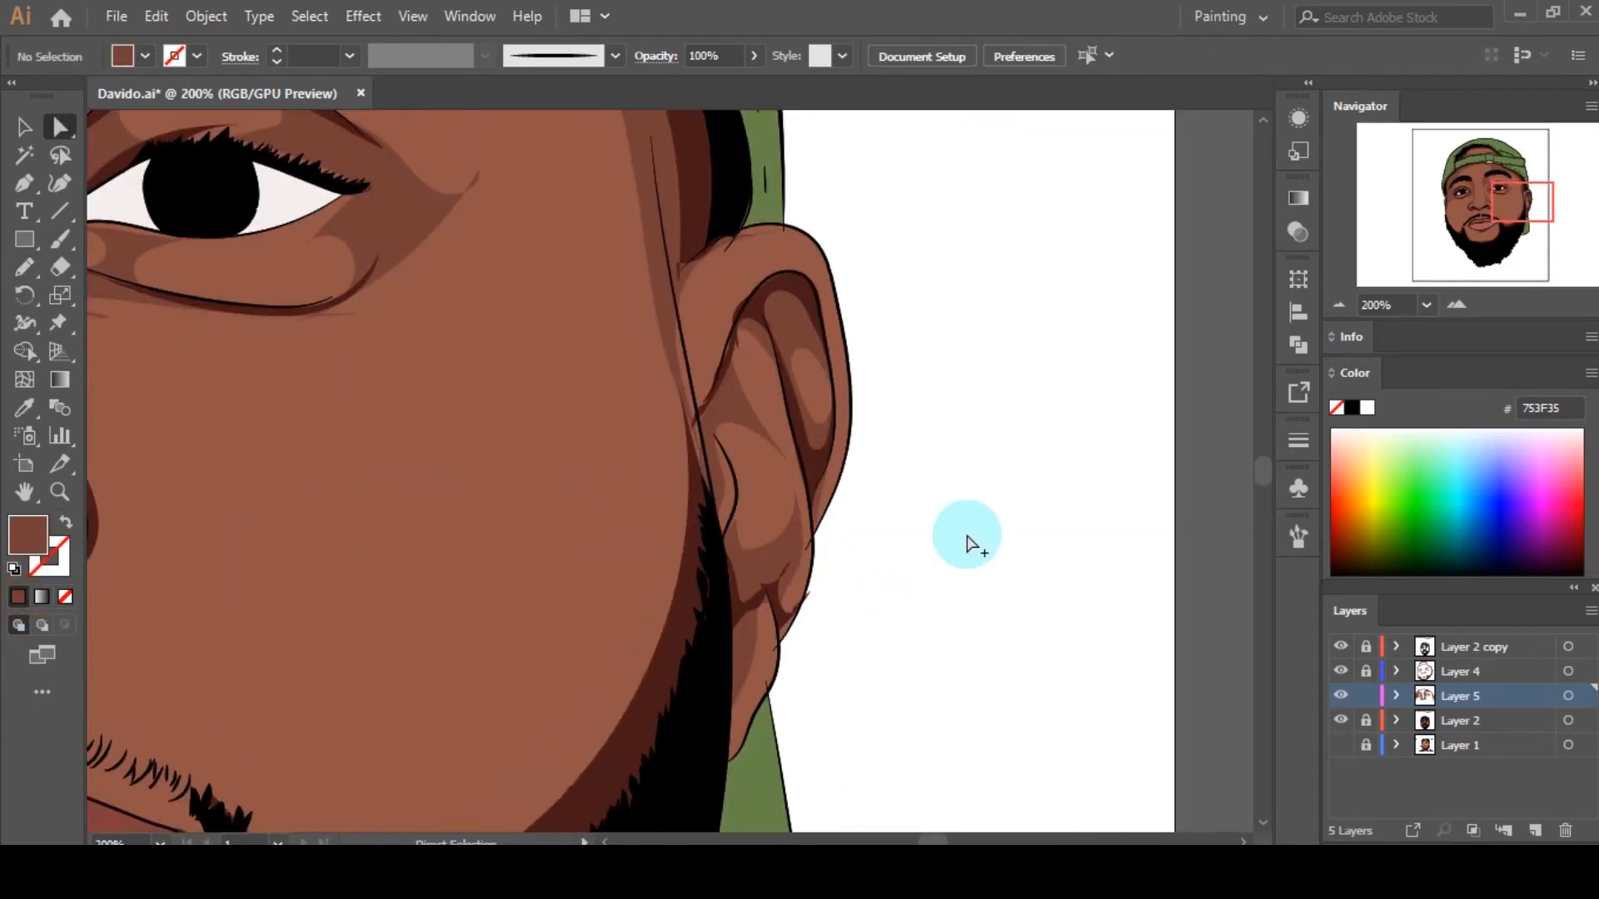
Step: Pencil one closed shadow outline around both cheeks, along the moustache and through the beard, with a rounded highlight left on the chin
scroll(847, 532, "down", 8)
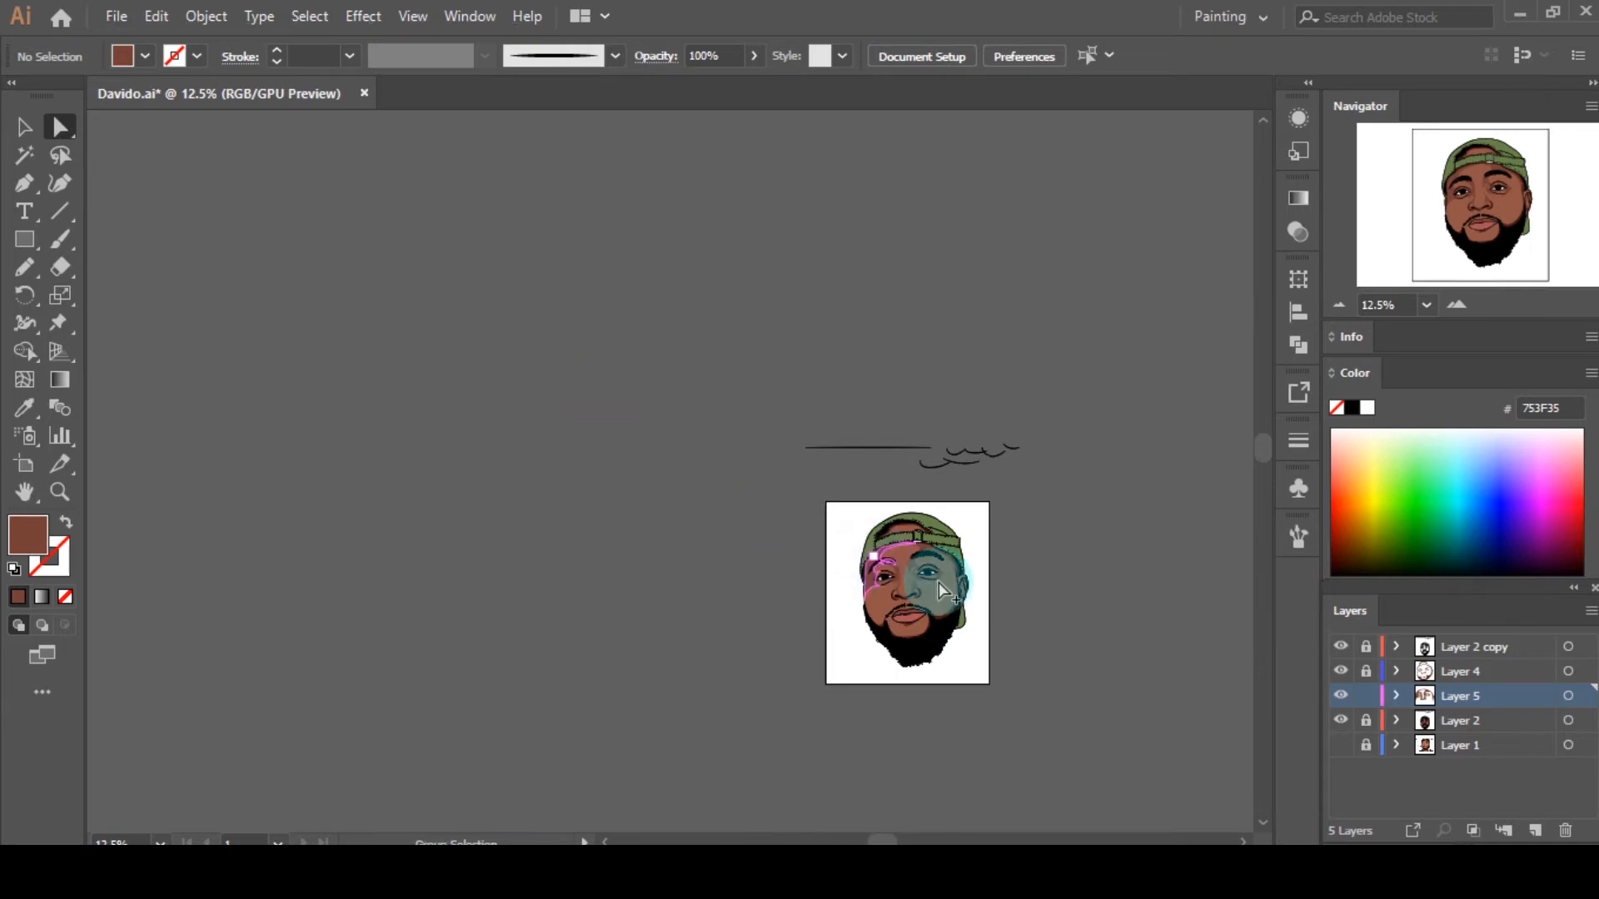
scroll(761, 574, "up", 5)
key("n")
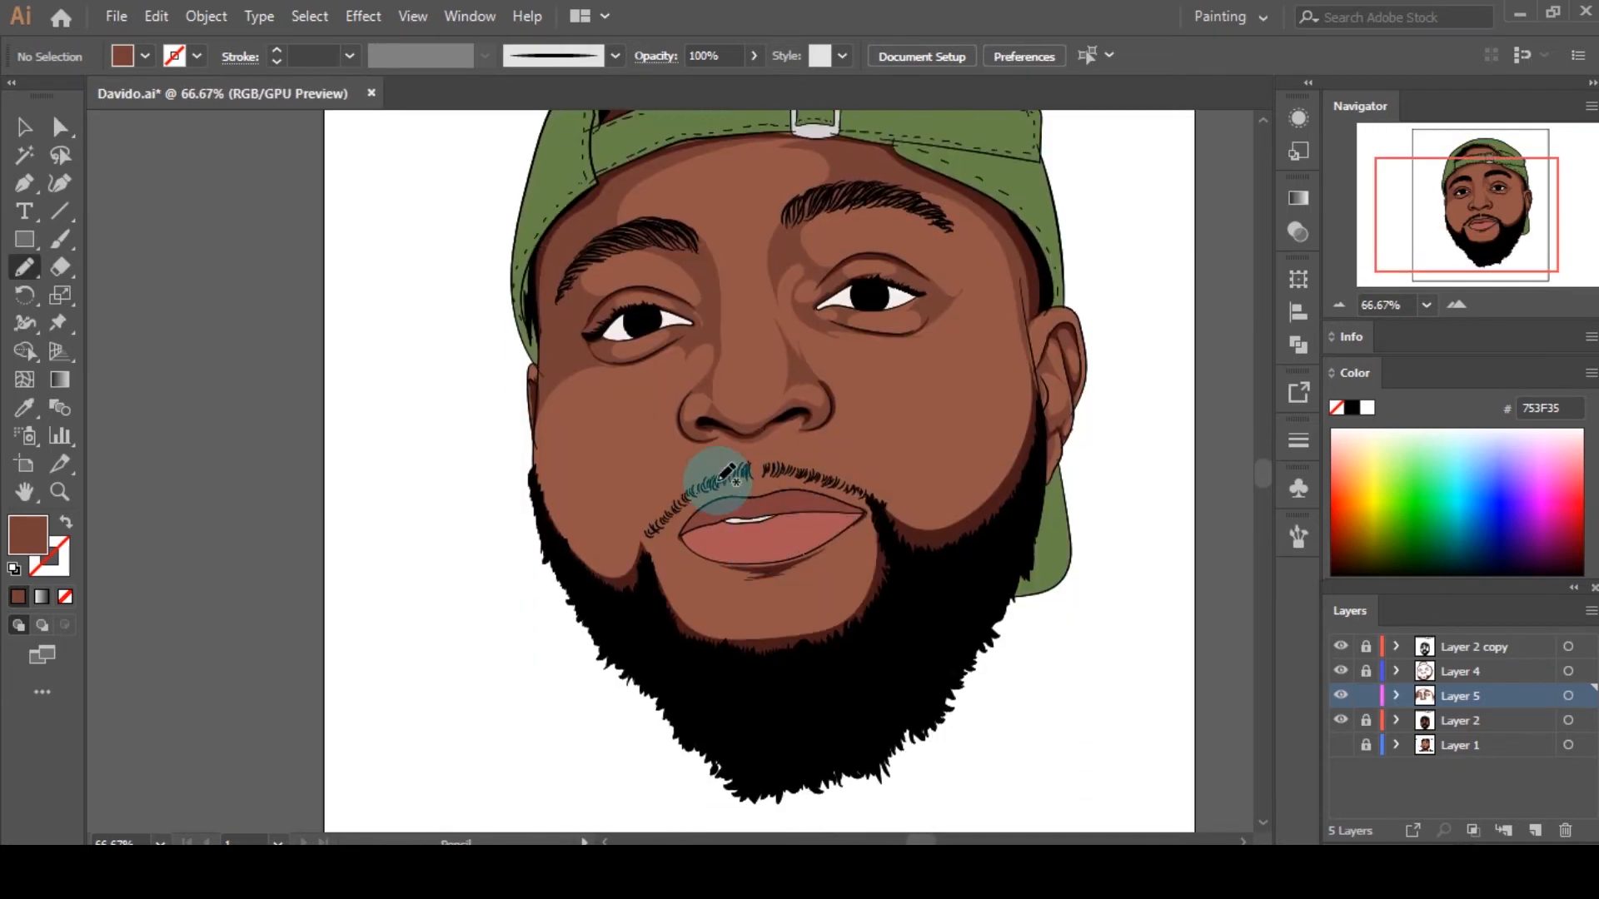
mouse_move(608, 357)
left_mouse_down()
mouse_move(660, 511)
mouse_move(647, 474)
left_mouse_up()
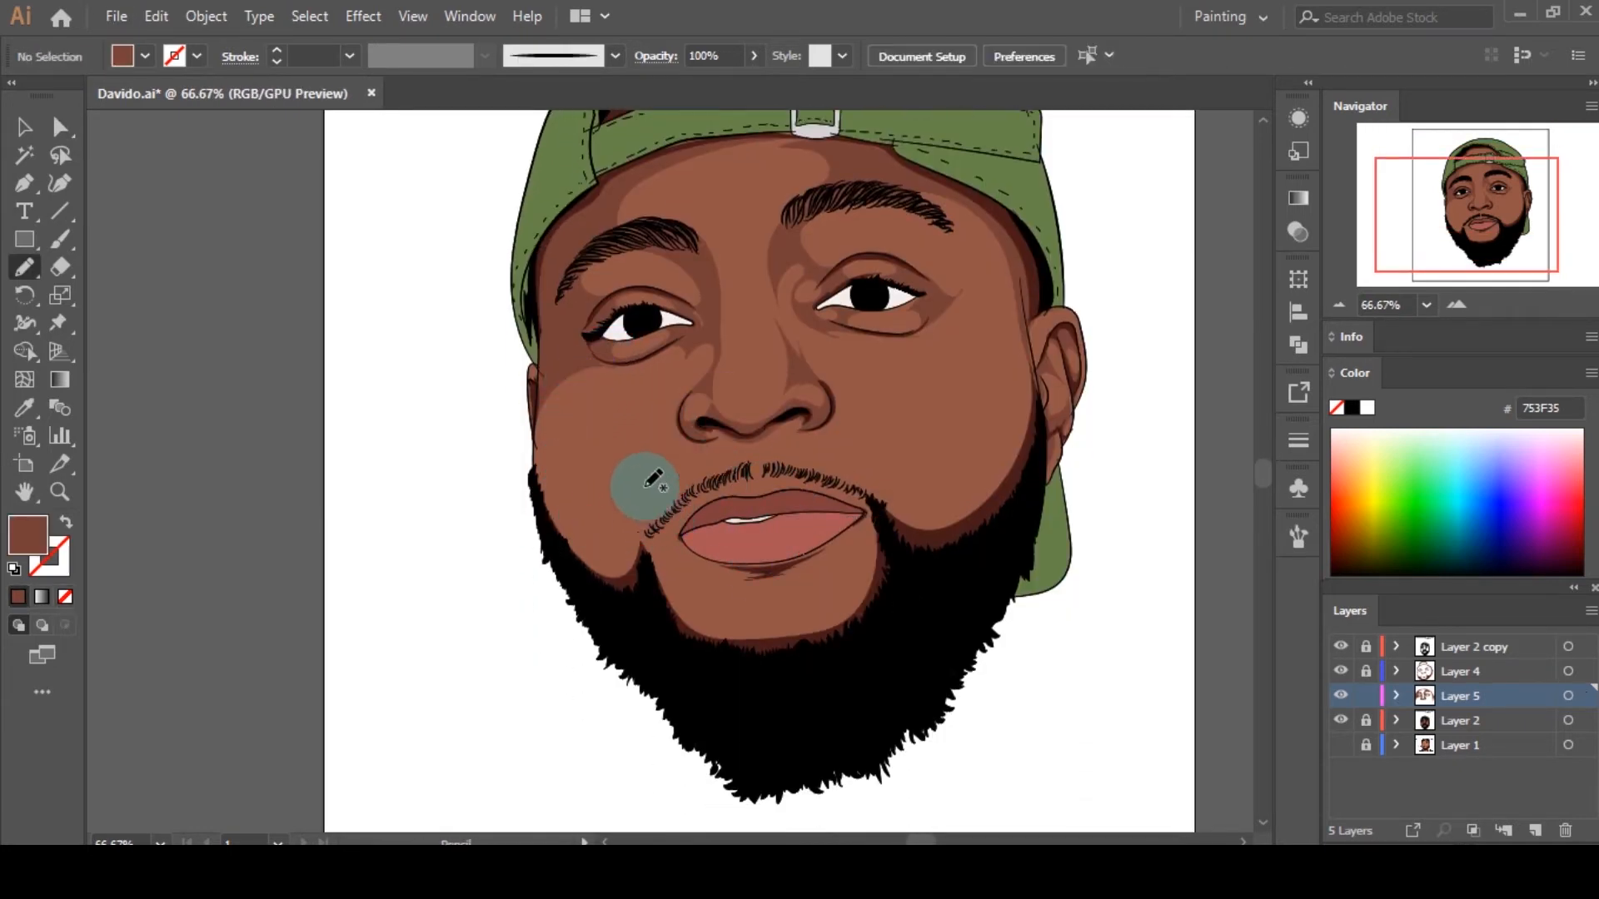
mouse_move(608, 365)
left_mouse_down()
mouse_move(575, 371)
mouse_move(600, 444)
mouse_move(583, 503)
left_mouse_up()
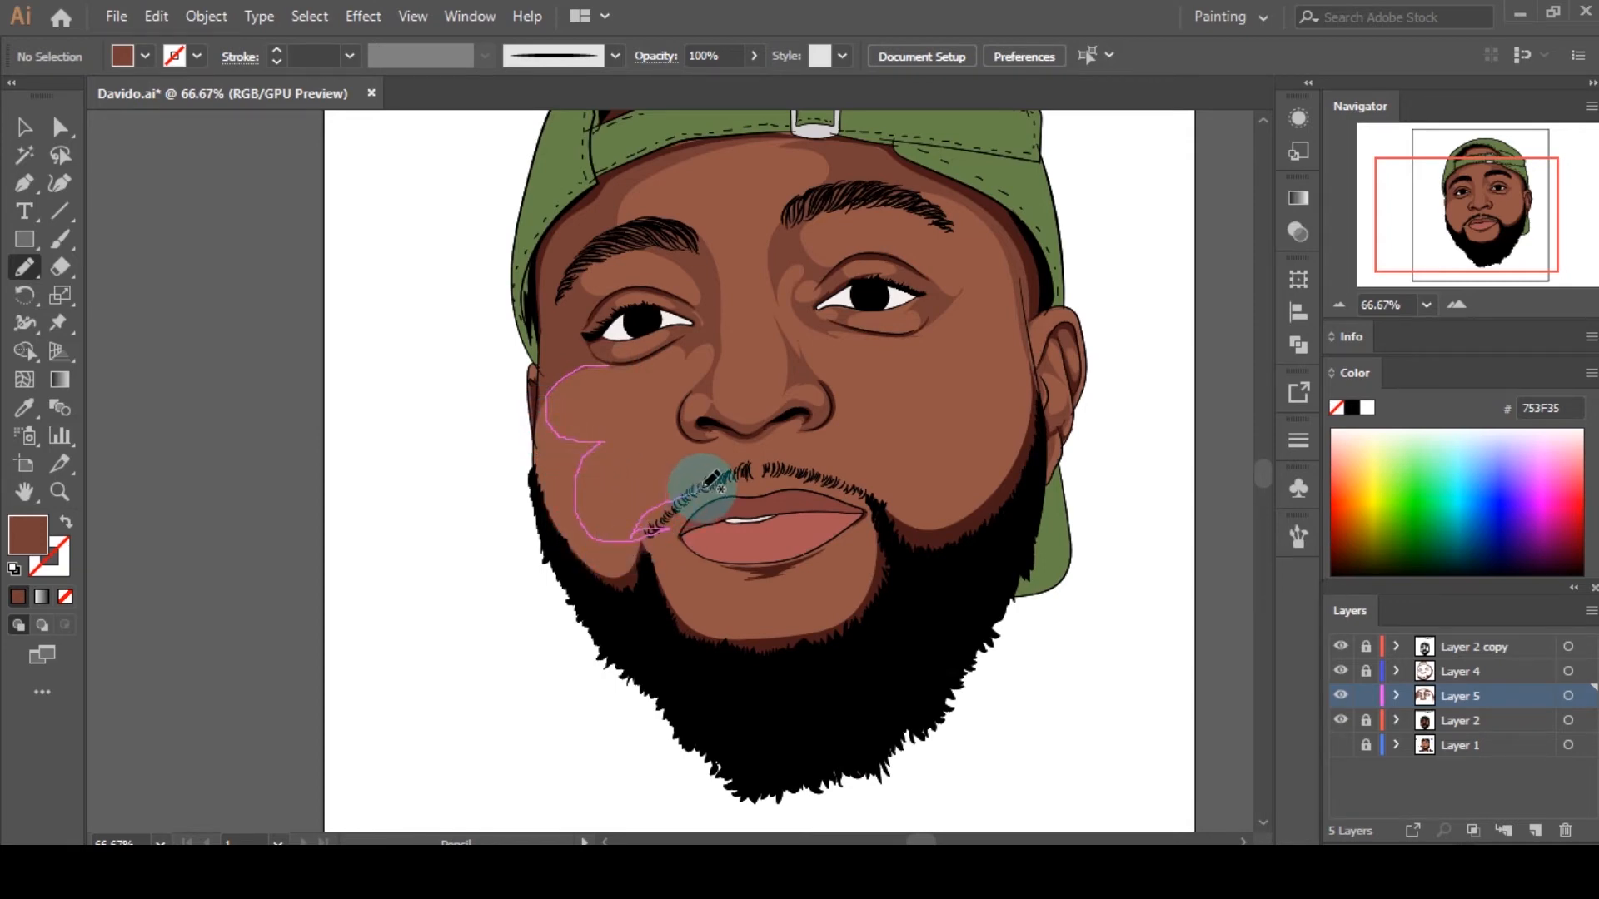
left_click_drag(767, 463, 858, 482)
mouse_move(856, 481)
left_mouse_down()
mouse_move(993, 470)
mouse_move(1010, 403)
mouse_move(963, 356)
mouse_move(909, 351)
mouse_move(1013, 305)
mouse_move(1002, 249)
mouse_move(1039, 430)
mouse_move(963, 586)
mouse_move(888, 645)
mouse_move(762, 647)
mouse_move(837, 601)
mouse_move(807, 582)
mouse_move(740, 636)
mouse_move(792, 636)
mouse_move(599, 611)
mouse_move(551, 519)
left_mouse_up()
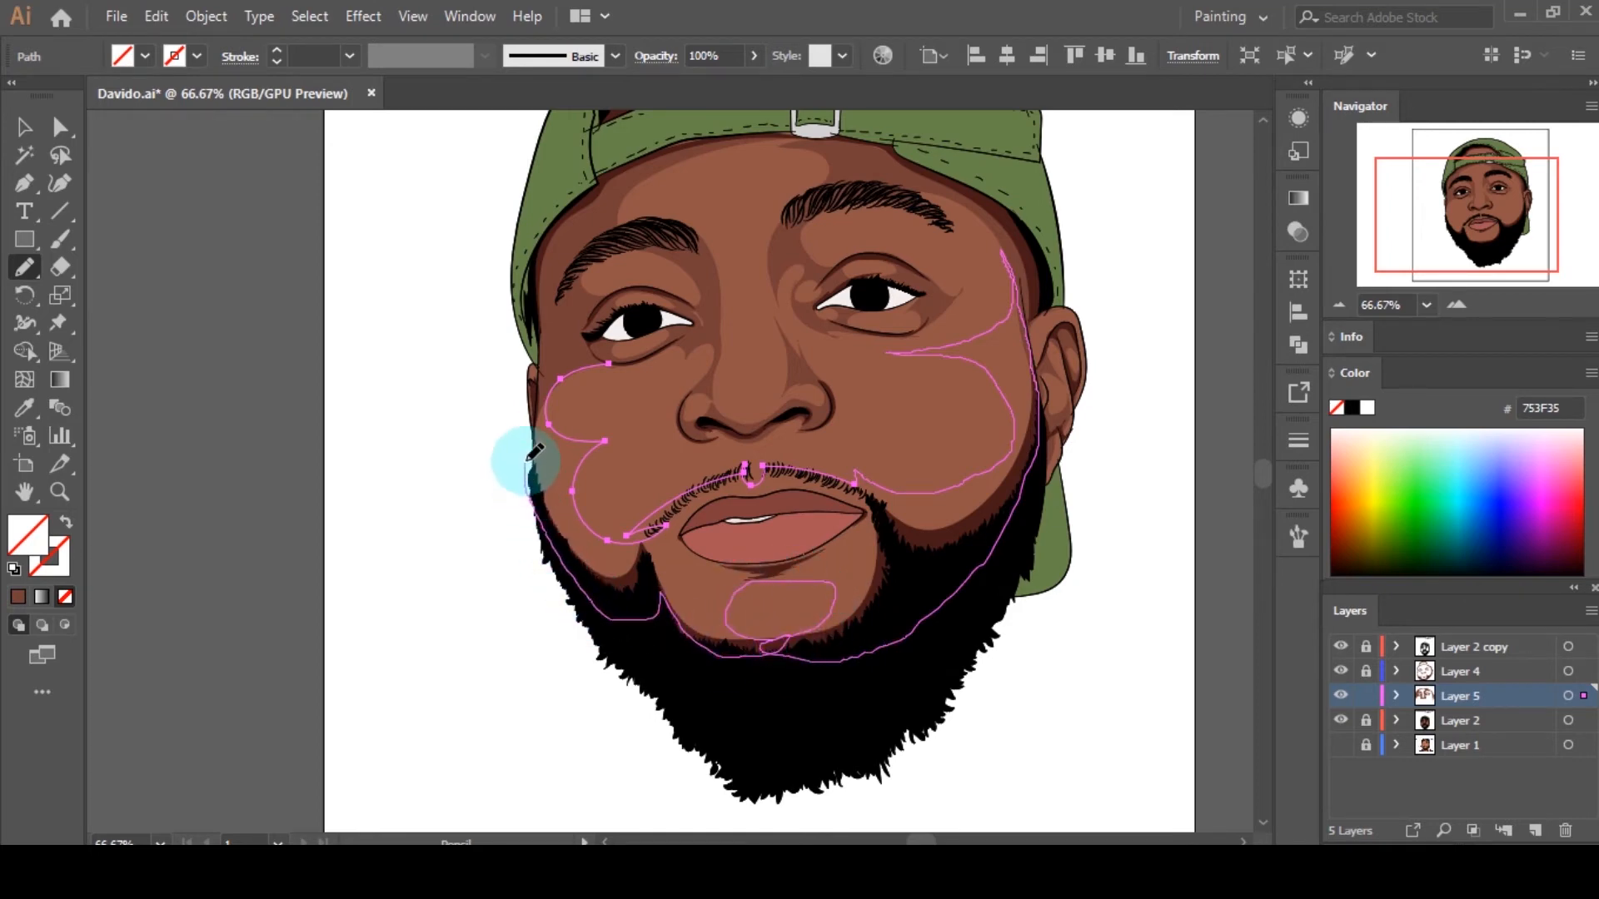
mouse_move(525, 461)
left_mouse_down()
mouse_move(566, 364)
mouse_move(611, 366)
left_mouse_up()
Step: Move the lower-face shadow's anchor points in to the left-hand face edge beside the ear and fill the shape brown
scroll(550, 393, "up", 3)
key("a")
left_click(475, 609)
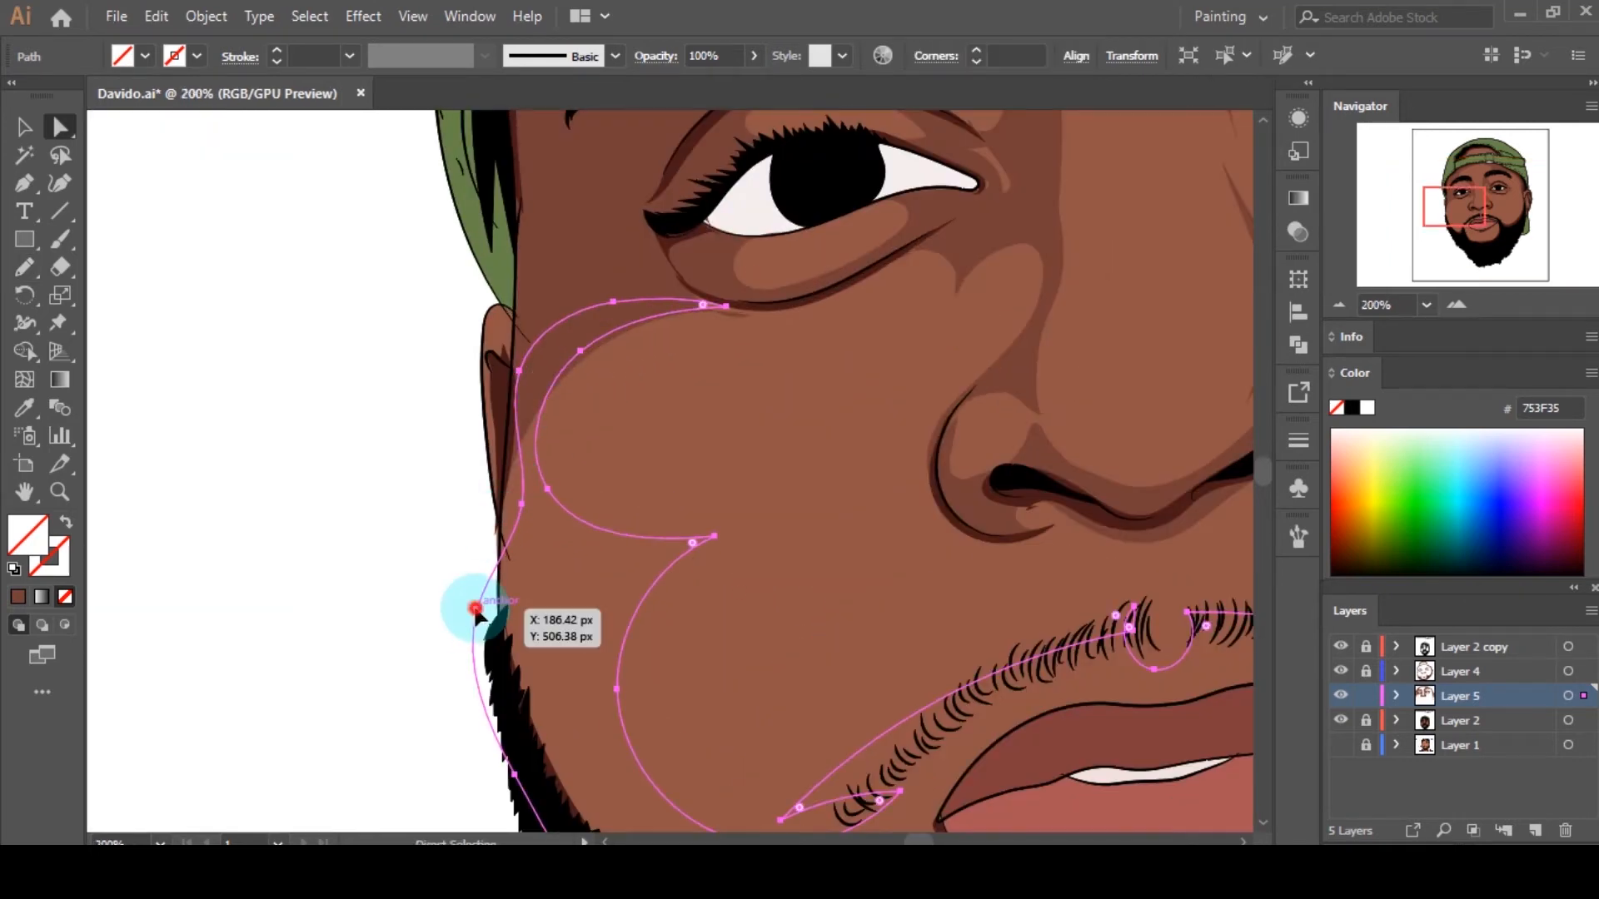
left_click_drag(475, 609, 499, 543)
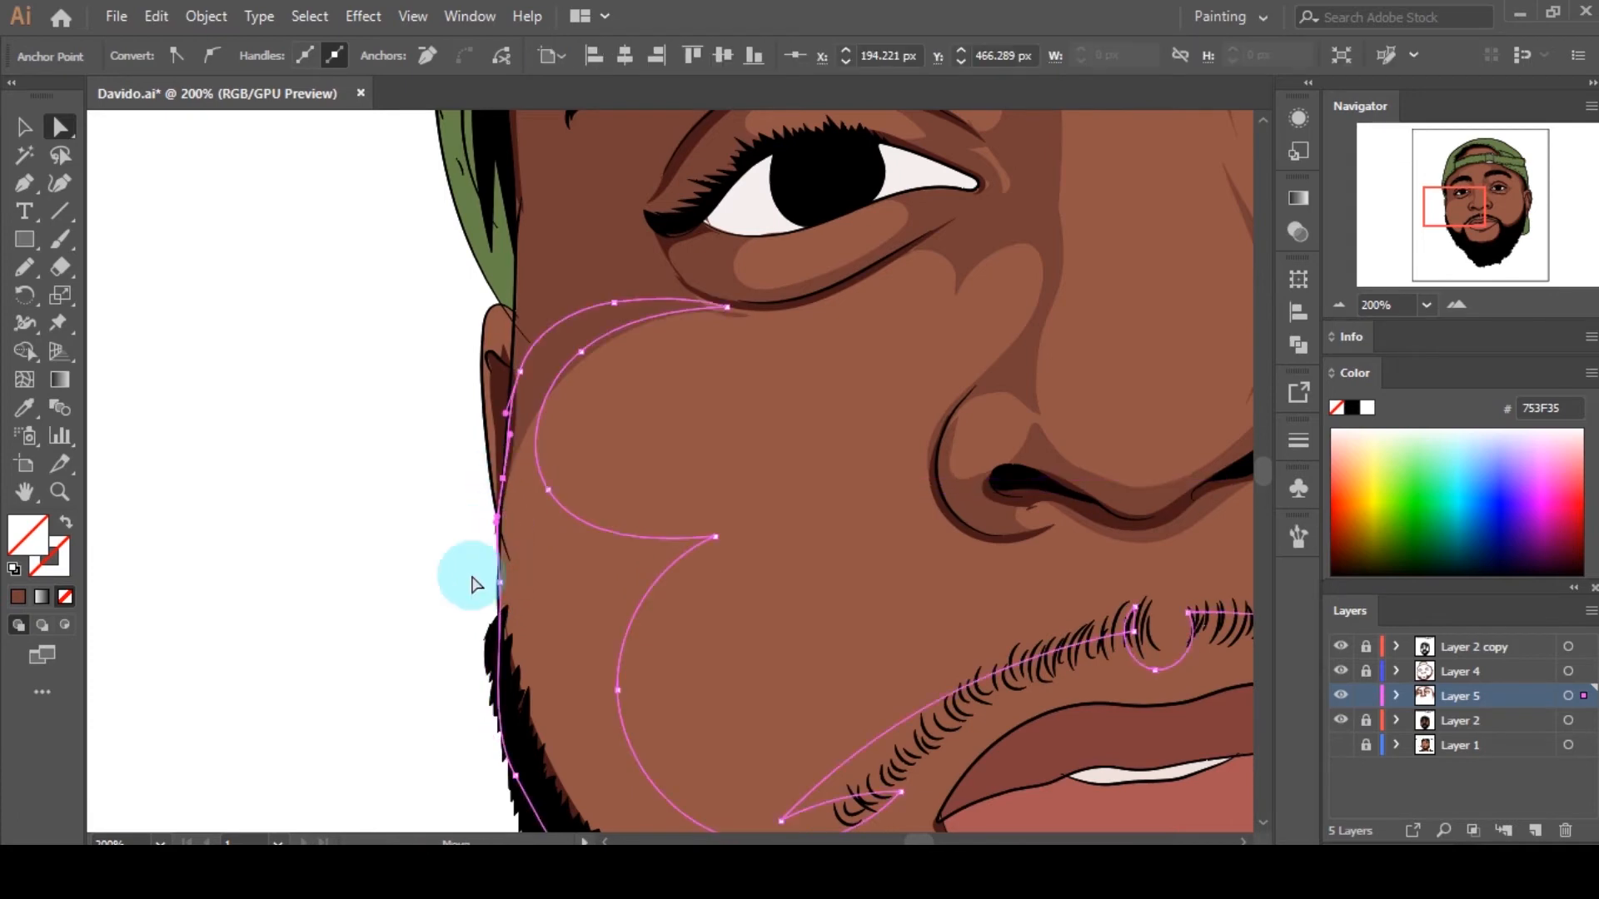
left_click(18, 598)
left_click(281, 596)
Step: Cut the lower-face shadow around the mouth with the Eraser and delete the piece covering the lips
scroll(533, 500, "down", 5)
scroll(796, 596, "up", 1)
scroll(796, 597, "down", 2)
scroll(779, 603, "up", 6)
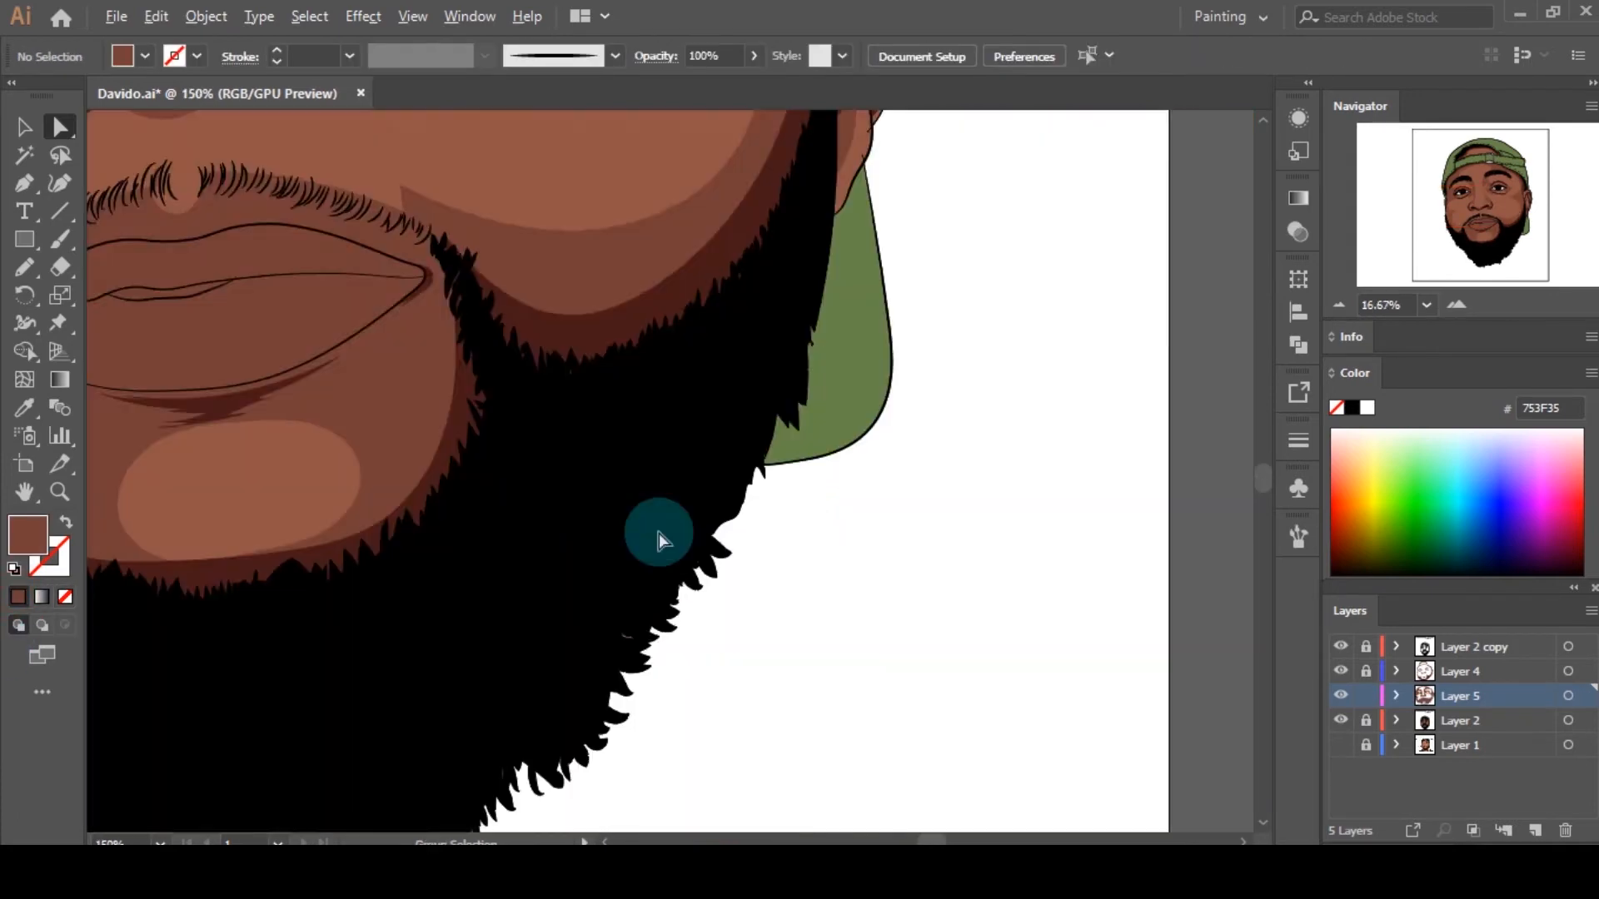
scroll(817, 462, "down", 3)
left_click(645, 424)
scroll(645, 424, "up", 4)
left_click(602, 393)
key("shift+e")
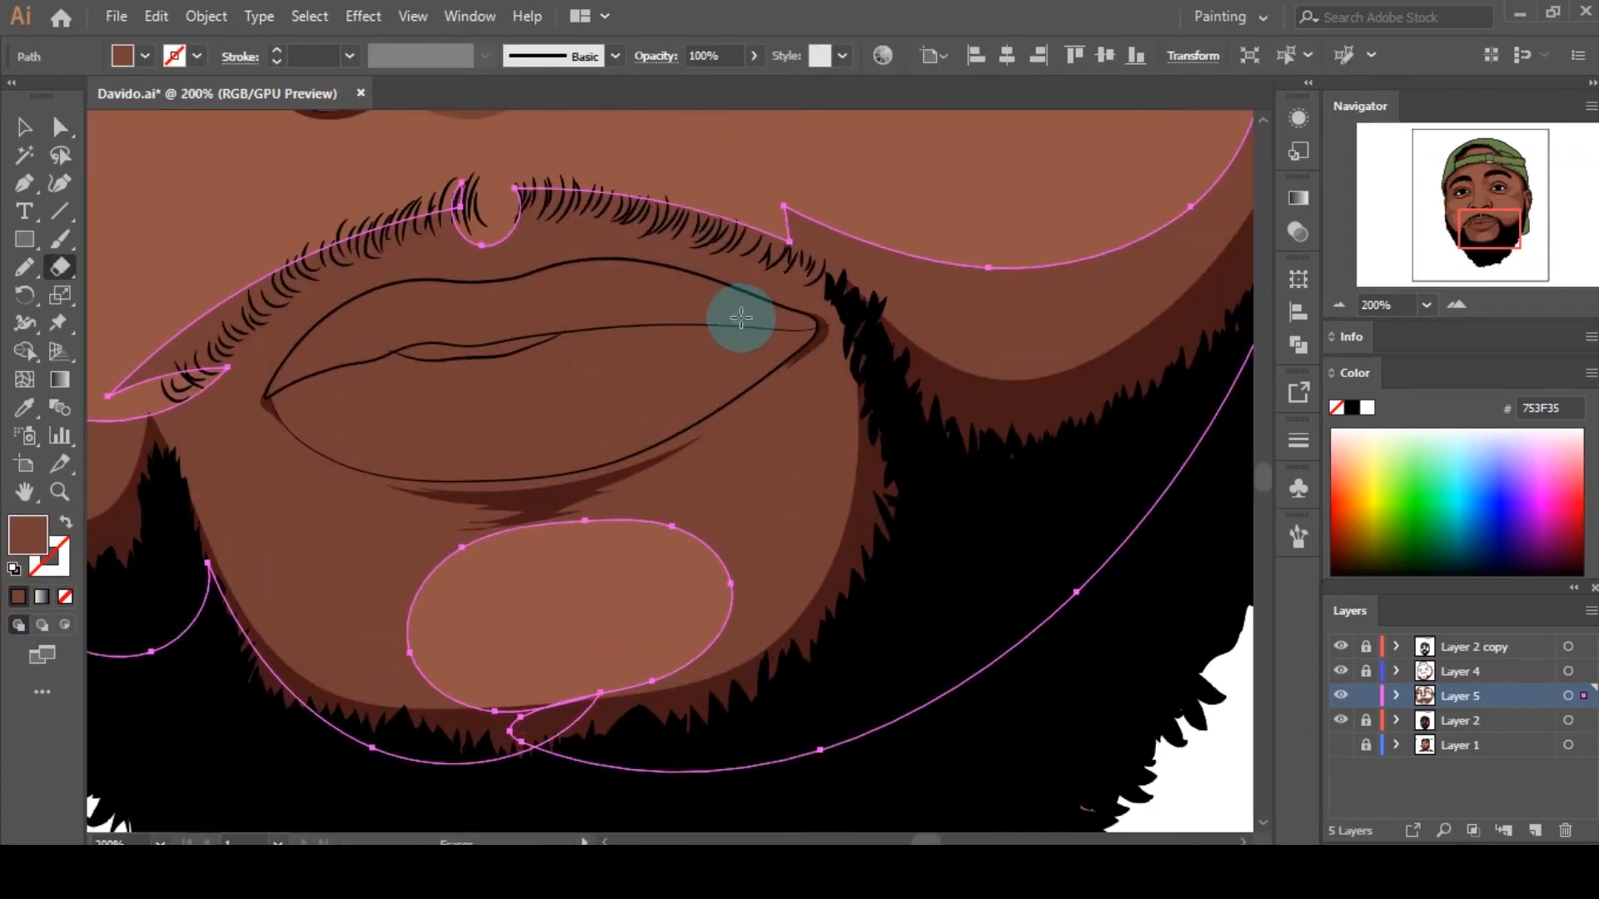
left_click_drag(681, 265, 681, 265)
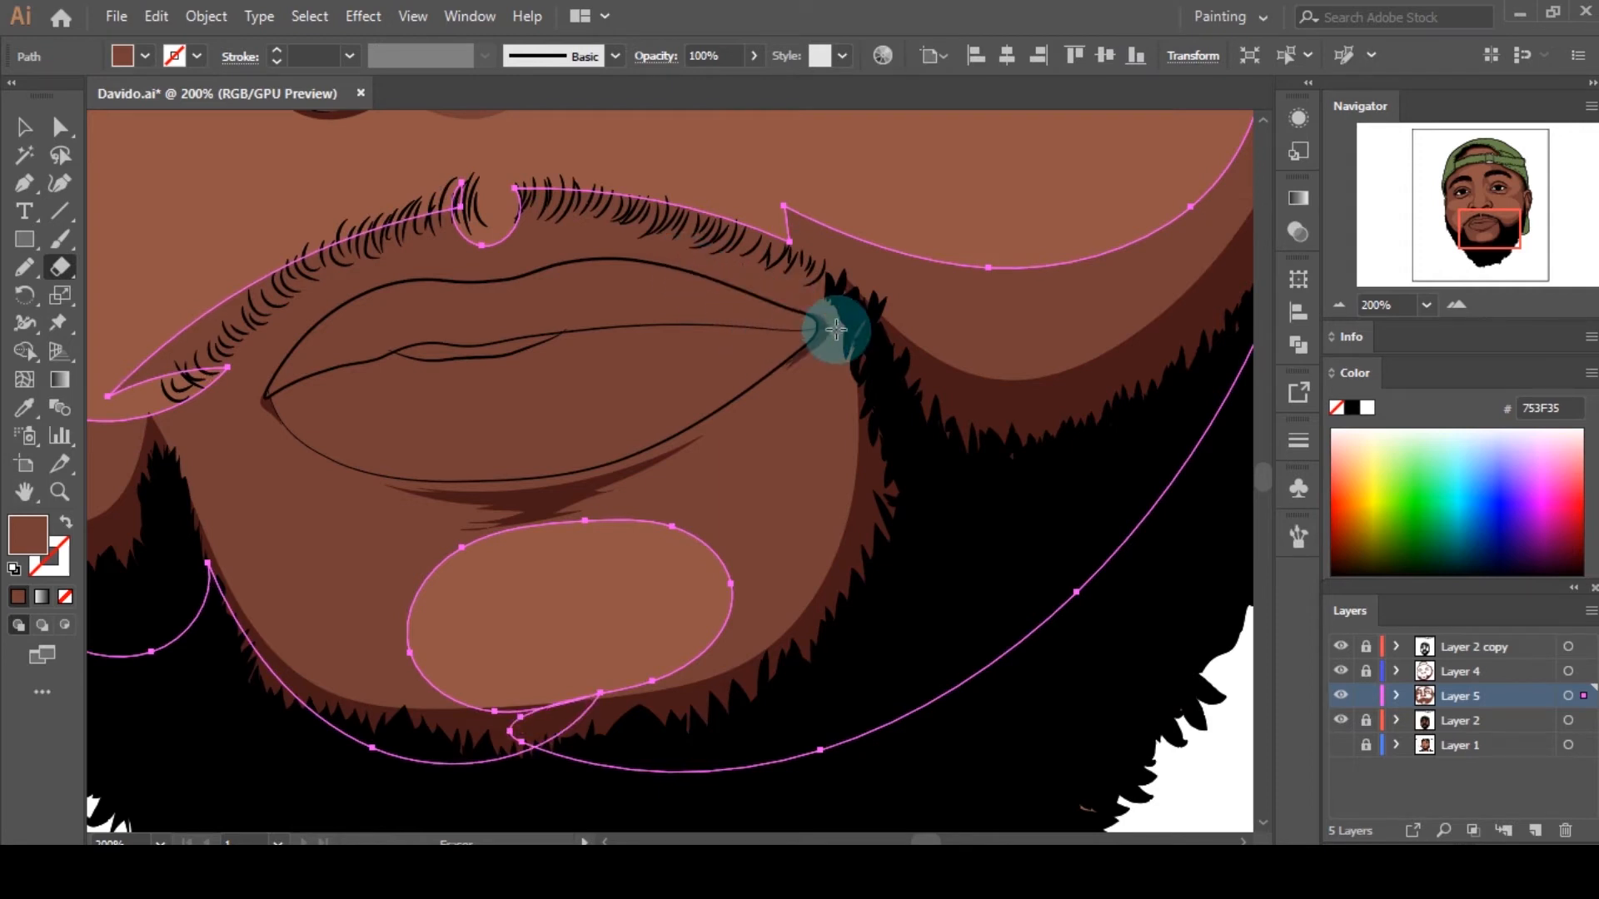
mouse_move(791, 296)
left_mouse_down()
mouse_move(655, 251)
mouse_move(431, 256)
mouse_move(302, 316)
mouse_move(243, 377)
mouse_move(296, 463)
mouse_move(358, 505)
mouse_move(634, 466)
mouse_move(798, 375)
mouse_move(829, 317)
left_mouse_up()
key("v")
left_click(623, 557)
left_click(542, 371)
key("Delete")
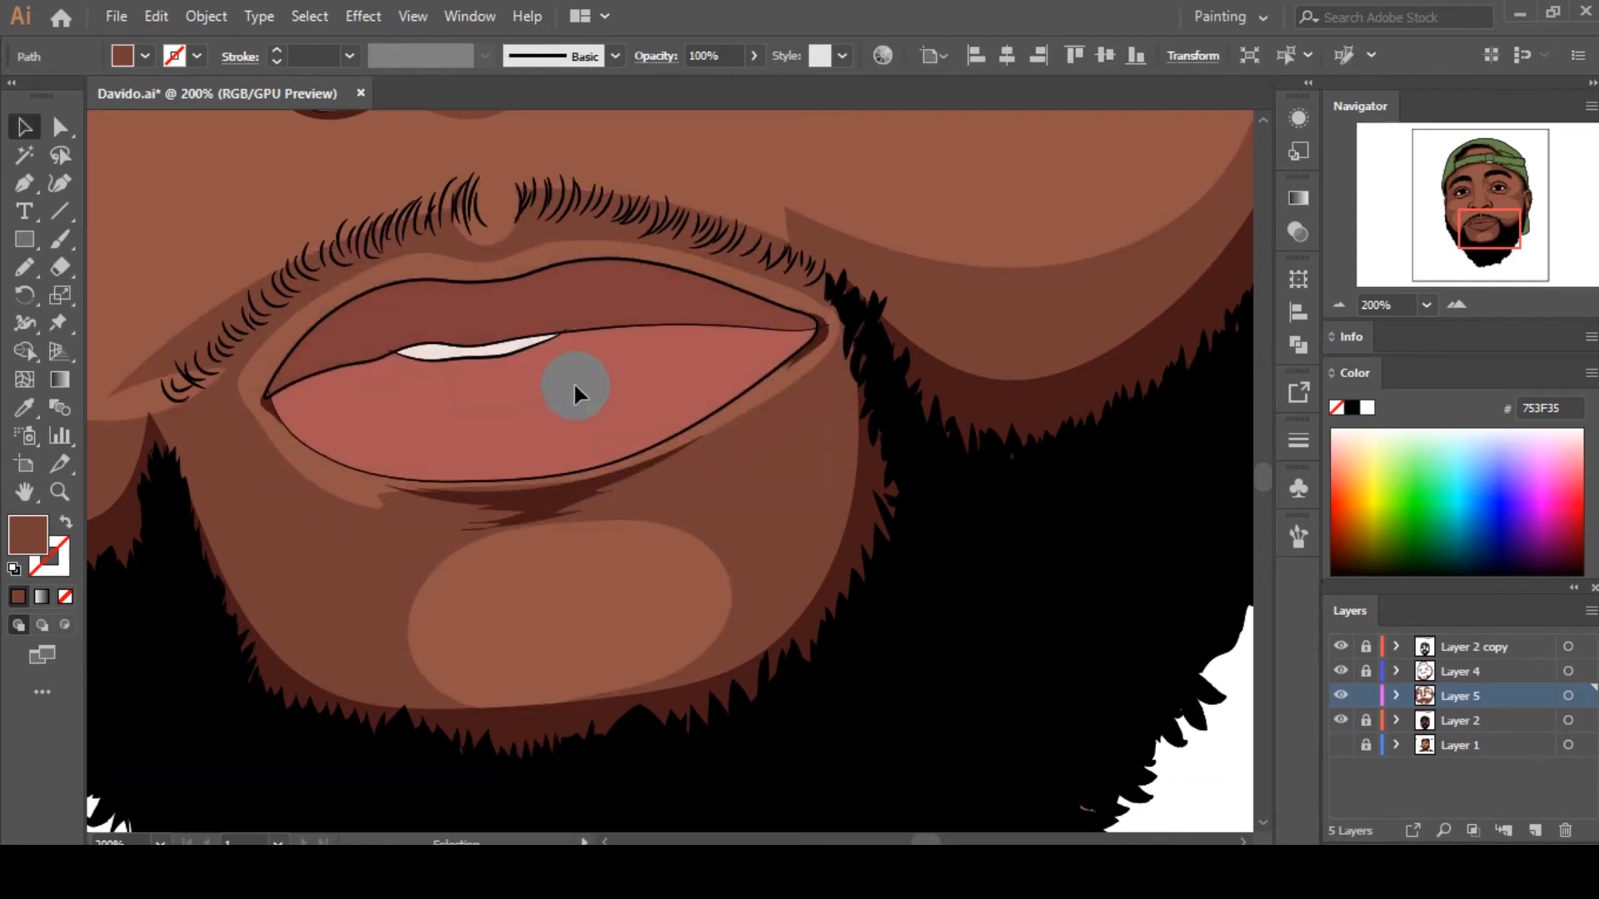
Step: Pencil a shadow on the cheek beneath the left-hand eye and fill it brown
scroll(776, 533, "down", 5)
scroll(826, 571, "up", 2)
scroll(897, 631, "down", 3)
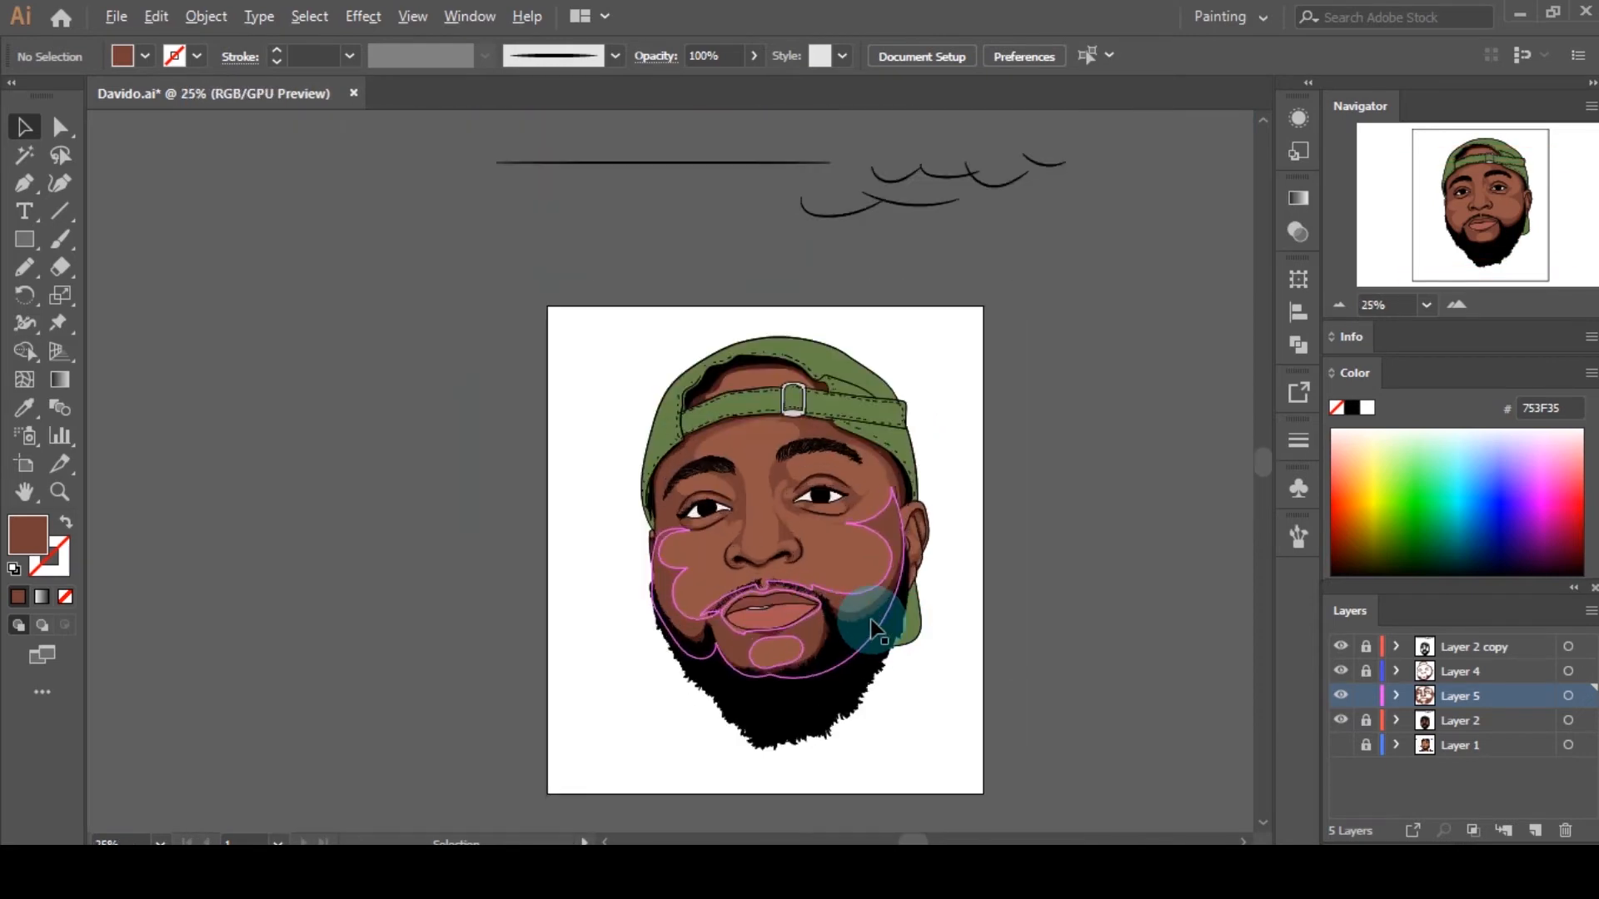
scroll(874, 629, "up", 2)
key("n")
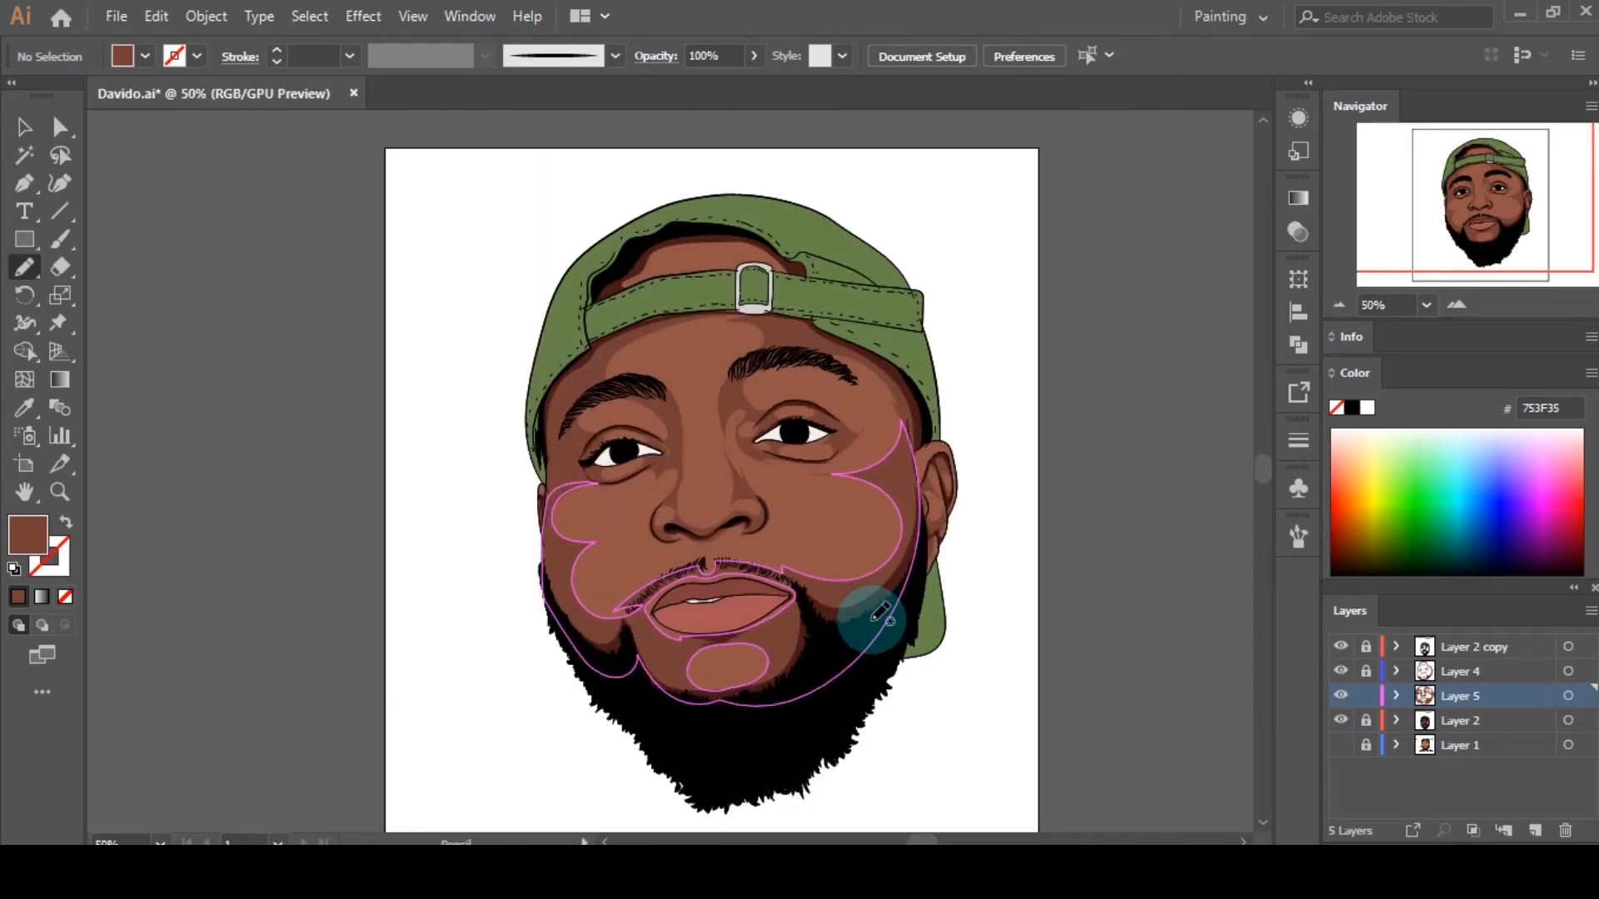
scroll(700, 510, "up", 5)
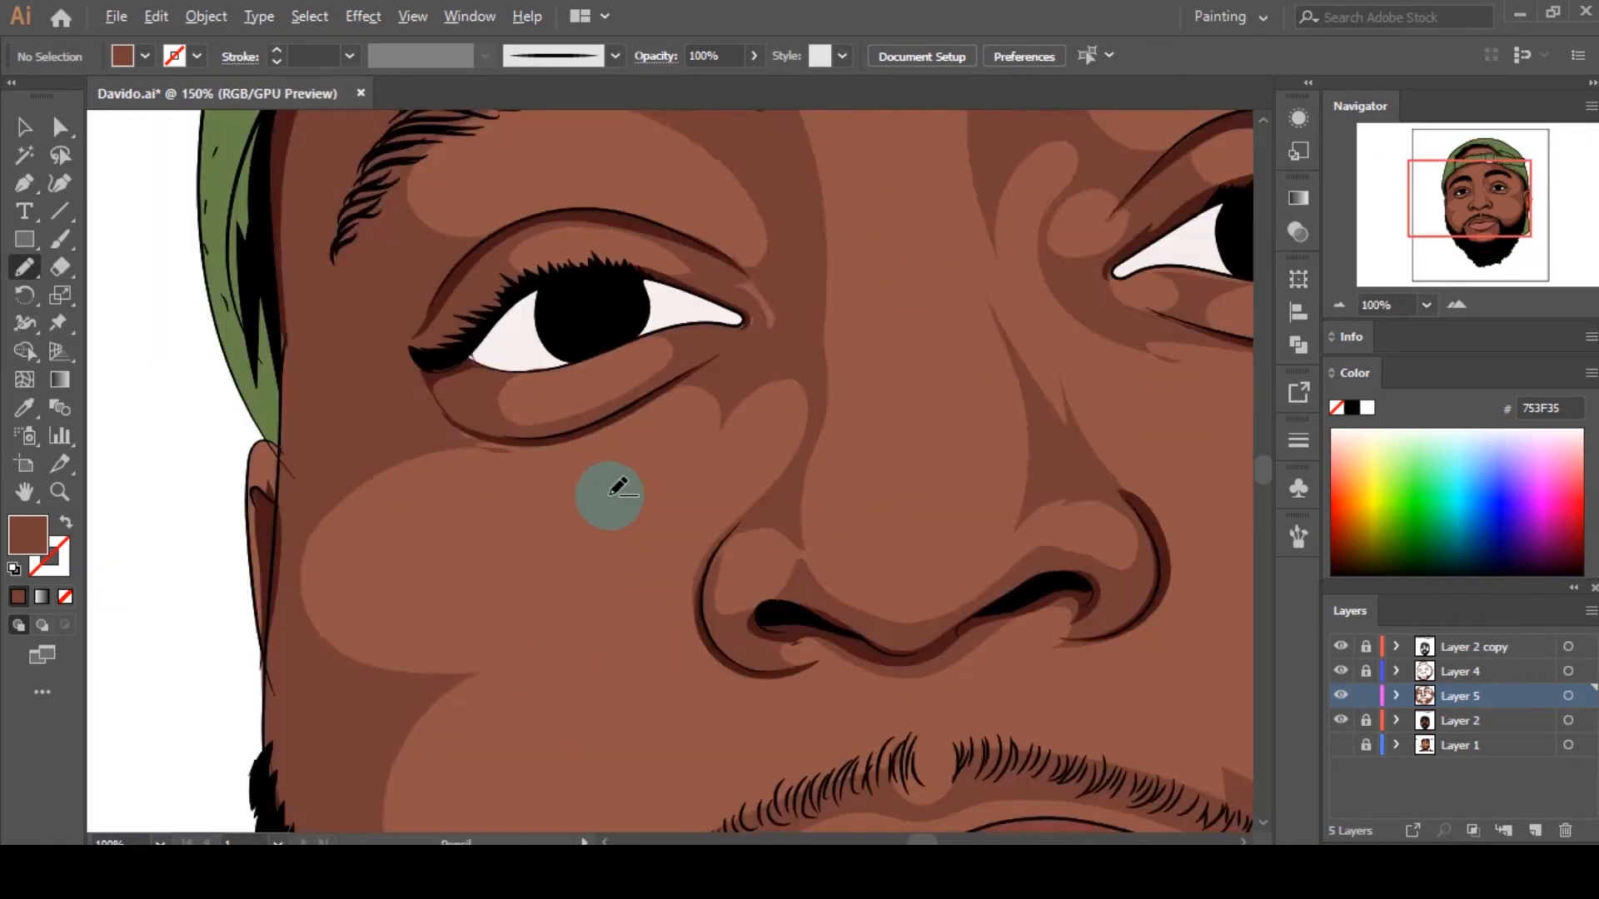
mouse_move(681, 337)
left_mouse_down()
mouse_move(763, 392)
mouse_move(417, 536)
mouse_move(325, 528)
mouse_move(410, 450)
mouse_move(225, 493)
mouse_move(196, 707)
mouse_move(457, 714)
mouse_move(333, 792)
mouse_move(142, 510)
mouse_move(399, 374)
mouse_move(692, 319)
left_mouse_up()
left_click(16, 597)
key("a")
left_click(374, 614)
Step: Pencil a brown shadow between the eyebrows, reaching down both sides of the upper nose bridge
scroll(666, 499, "down", 6)
scroll(814, 537, "up", 1)
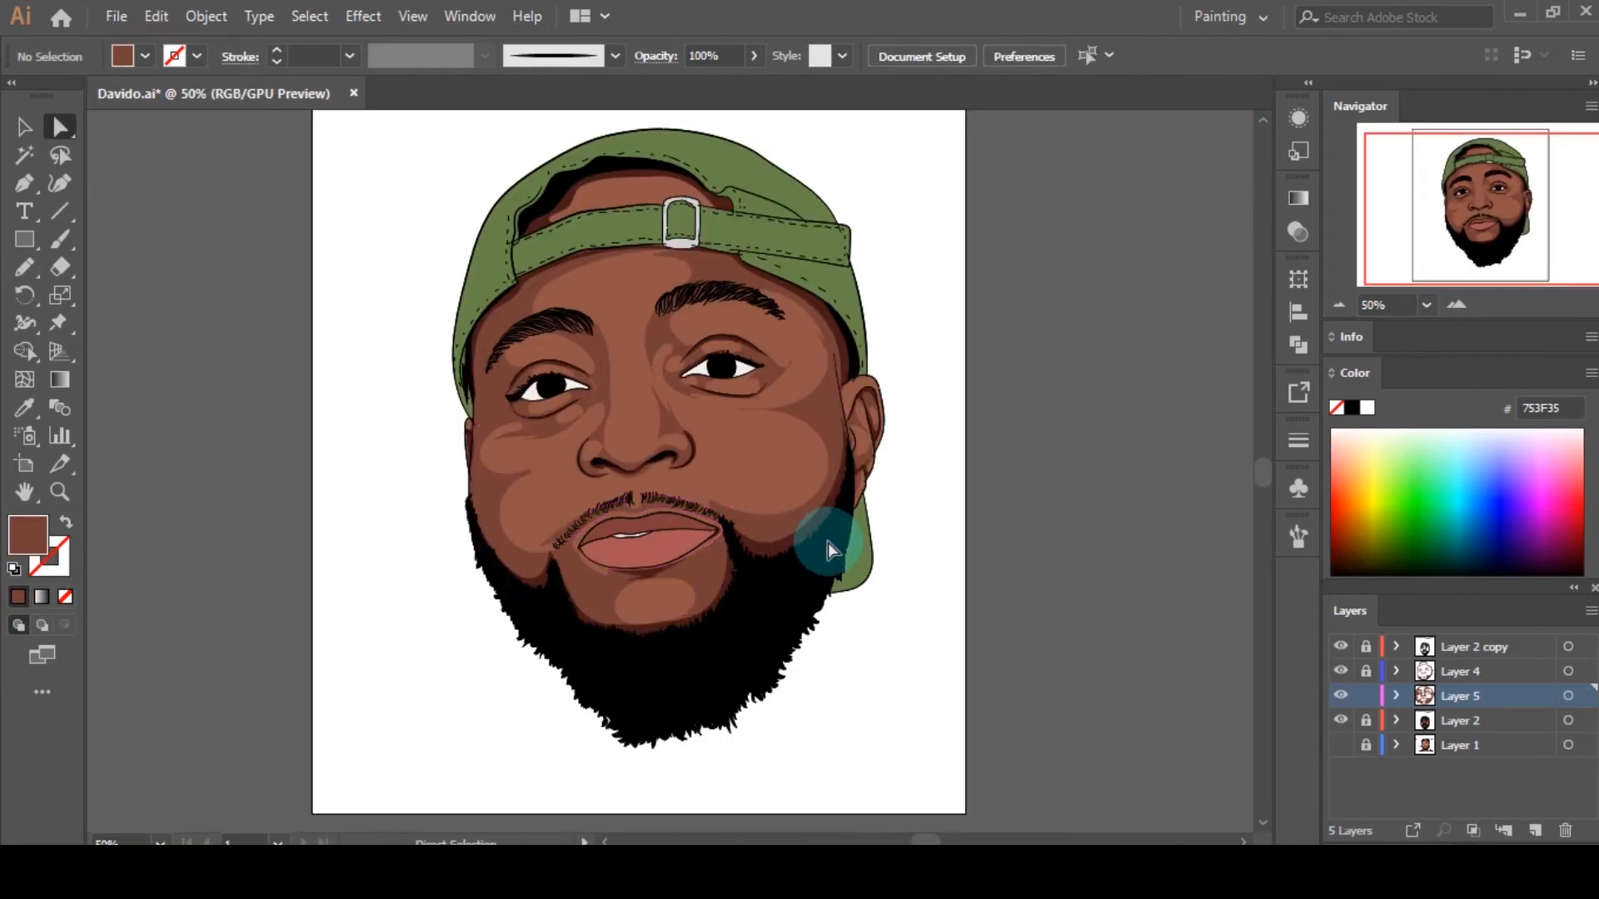
scroll(828, 542, "up", 1)
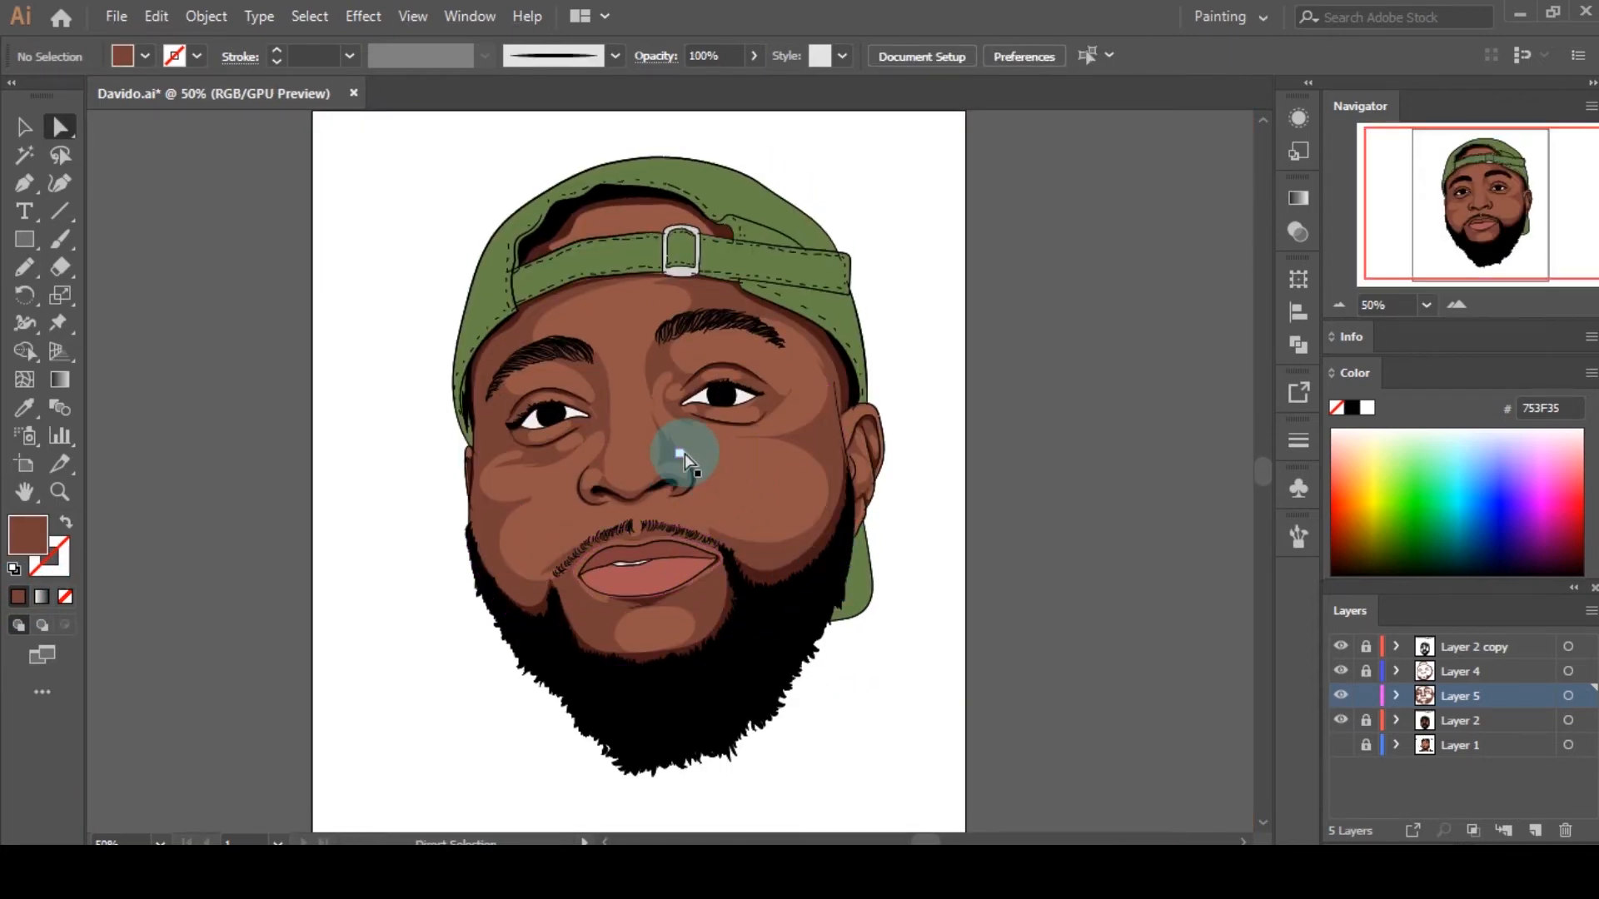
scroll(684, 453, "up", 1)
scroll(678, 361, "up", 1)
key("n")
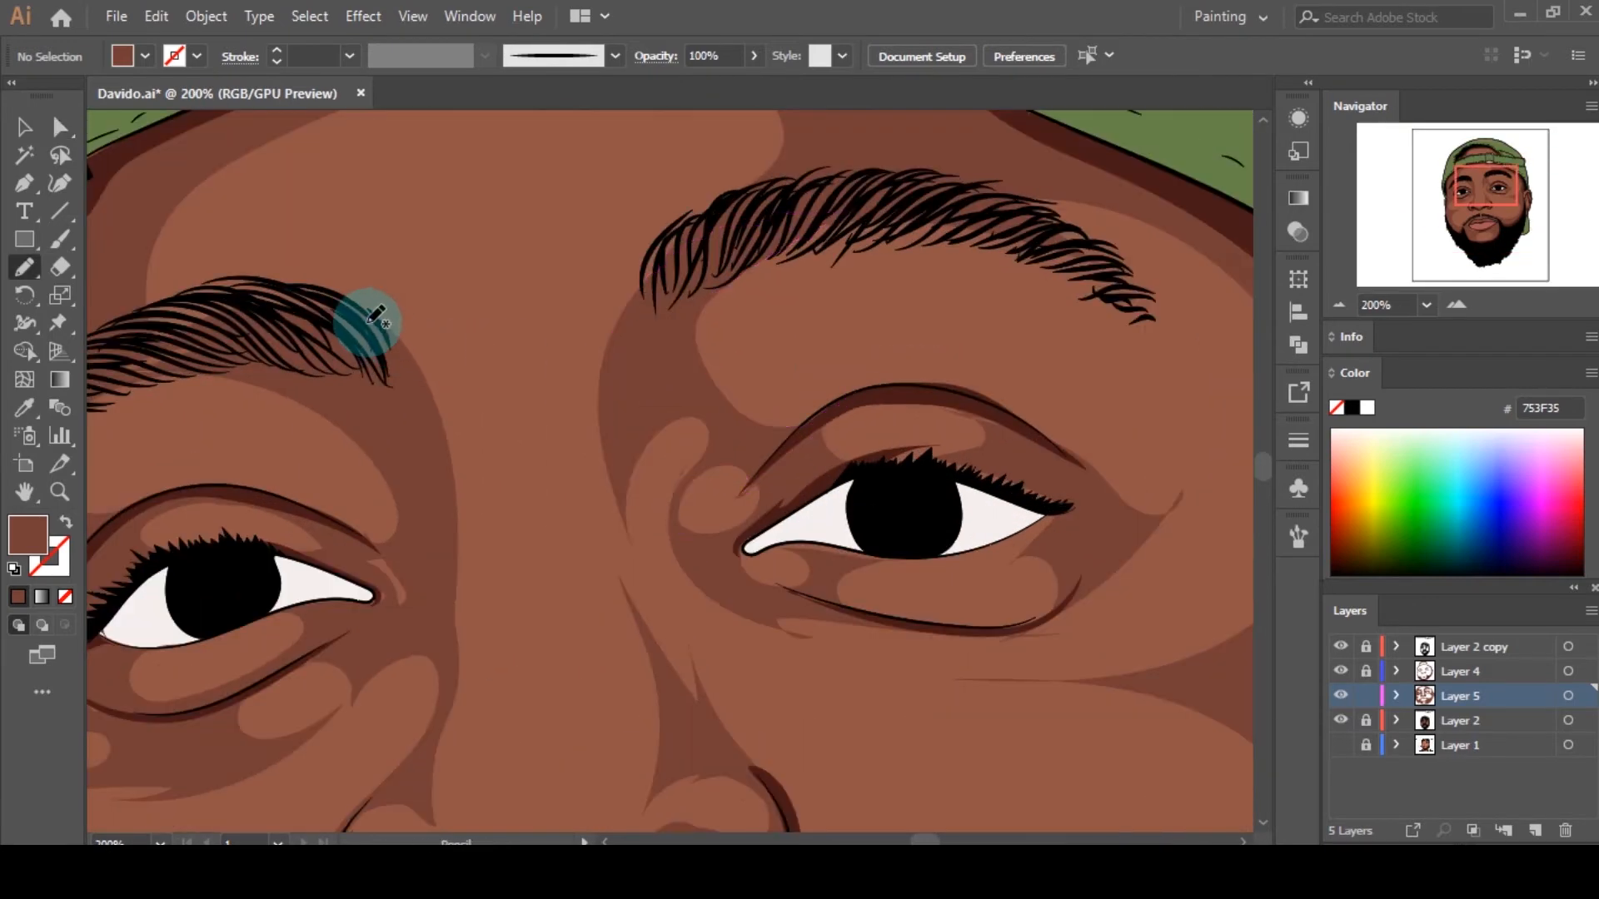
mouse_move(376, 316)
left_mouse_down()
mouse_move(582, 364)
mouse_move(658, 271)
mouse_move(619, 551)
mouse_move(586, 472)
mouse_move(470, 455)
mouse_move(456, 605)
mouse_move(426, 504)
mouse_move(307, 302)
mouse_move(367, 346)
left_mouse_up()
key("a")
key("ctrl+0")
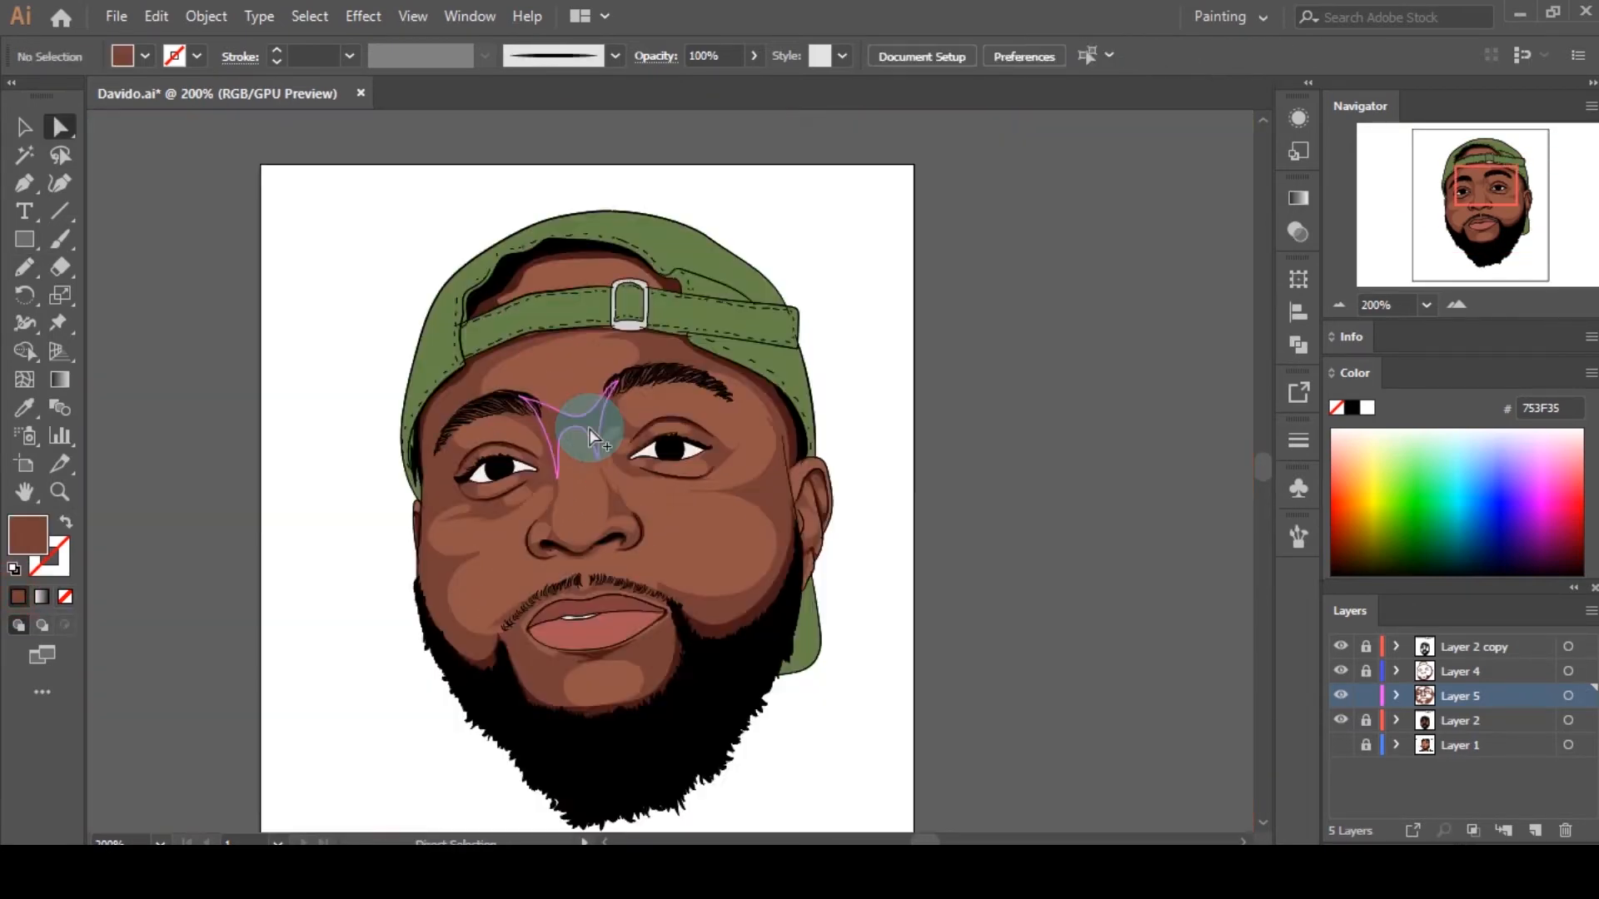
scroll(678, 485, "up", 2)
scroll(698, 495, "up", 1)
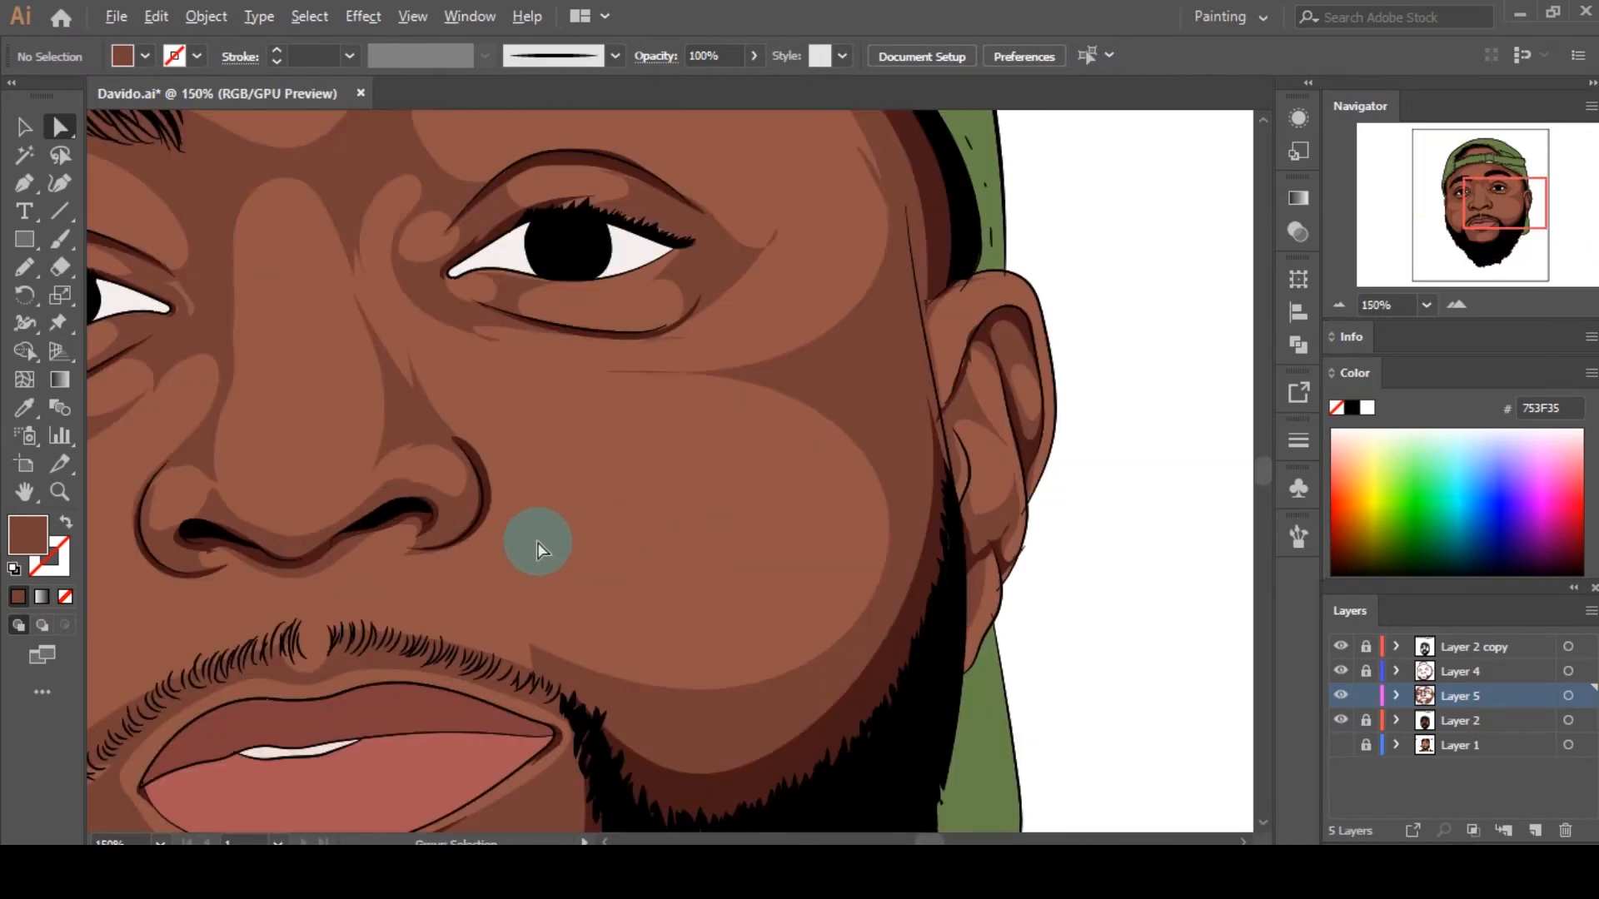
Step: Pencil a brown shadow on the cheek along the right-hand side of the nose
key("n")
mouse_move(441, 412)
left_mouse_down()
mouse_move(503, 467)
mouse_move(556, 590)
mouse_move(496, 511)
mouse_move(449, 556)
left_mouse_up()
left_click(504, 460, "ctrl")
scroll(800, 483, "down", 4)
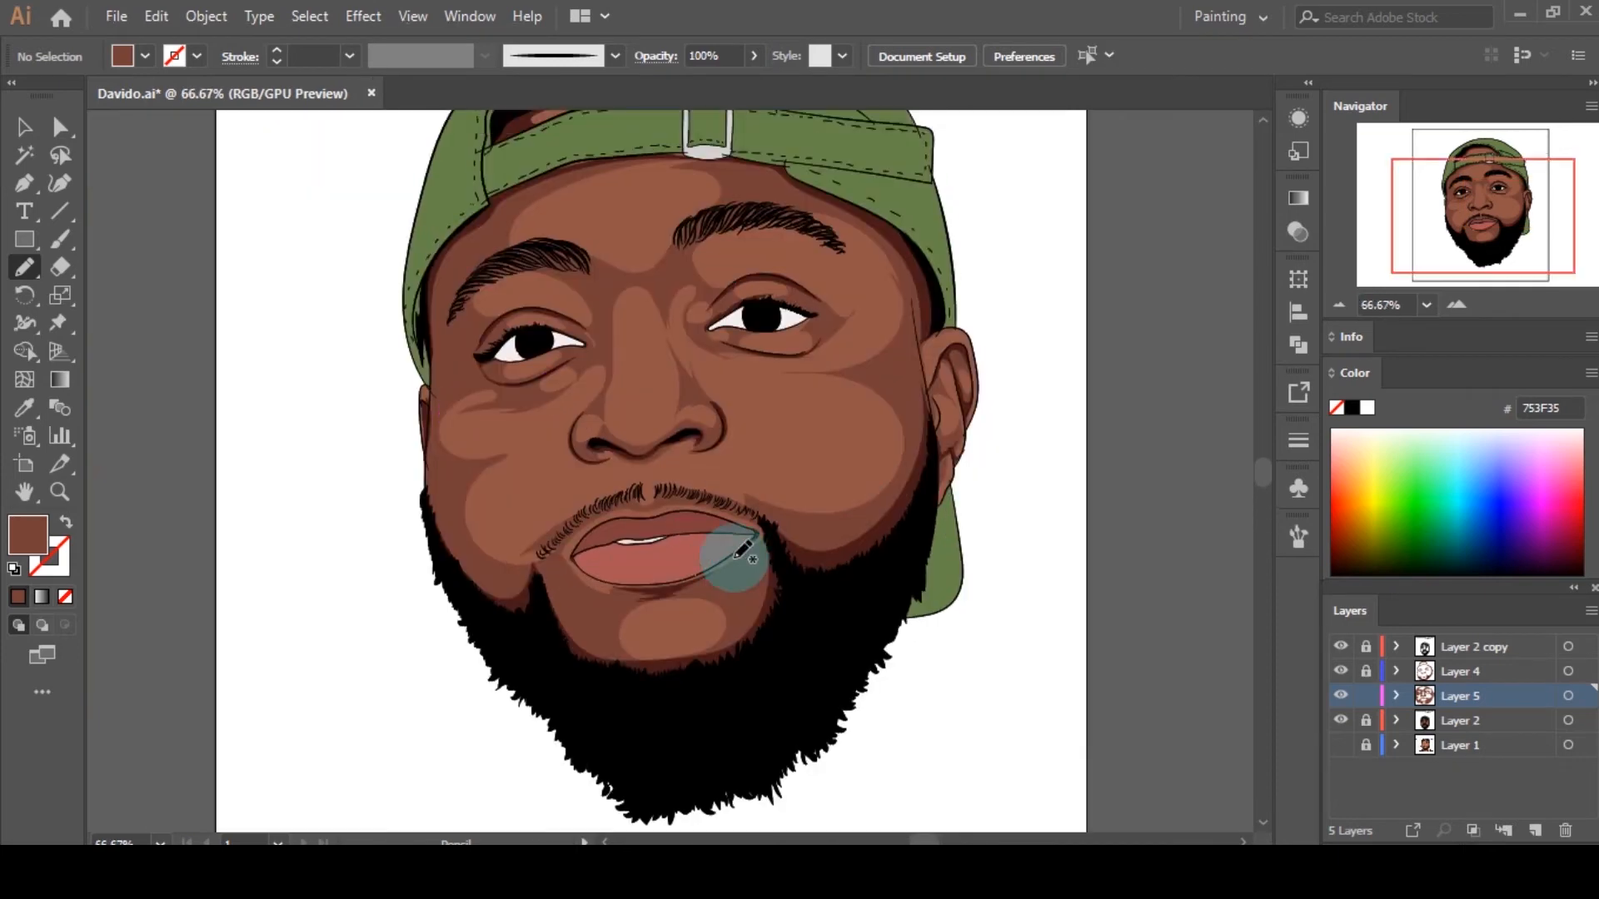
Step: Pencil a brown shadow around the tail of the right-hand eyebrow, reaching over the temple towards the cap
scroll(807, 499, "up", 2)
scroll(824, 516, "up", 4)
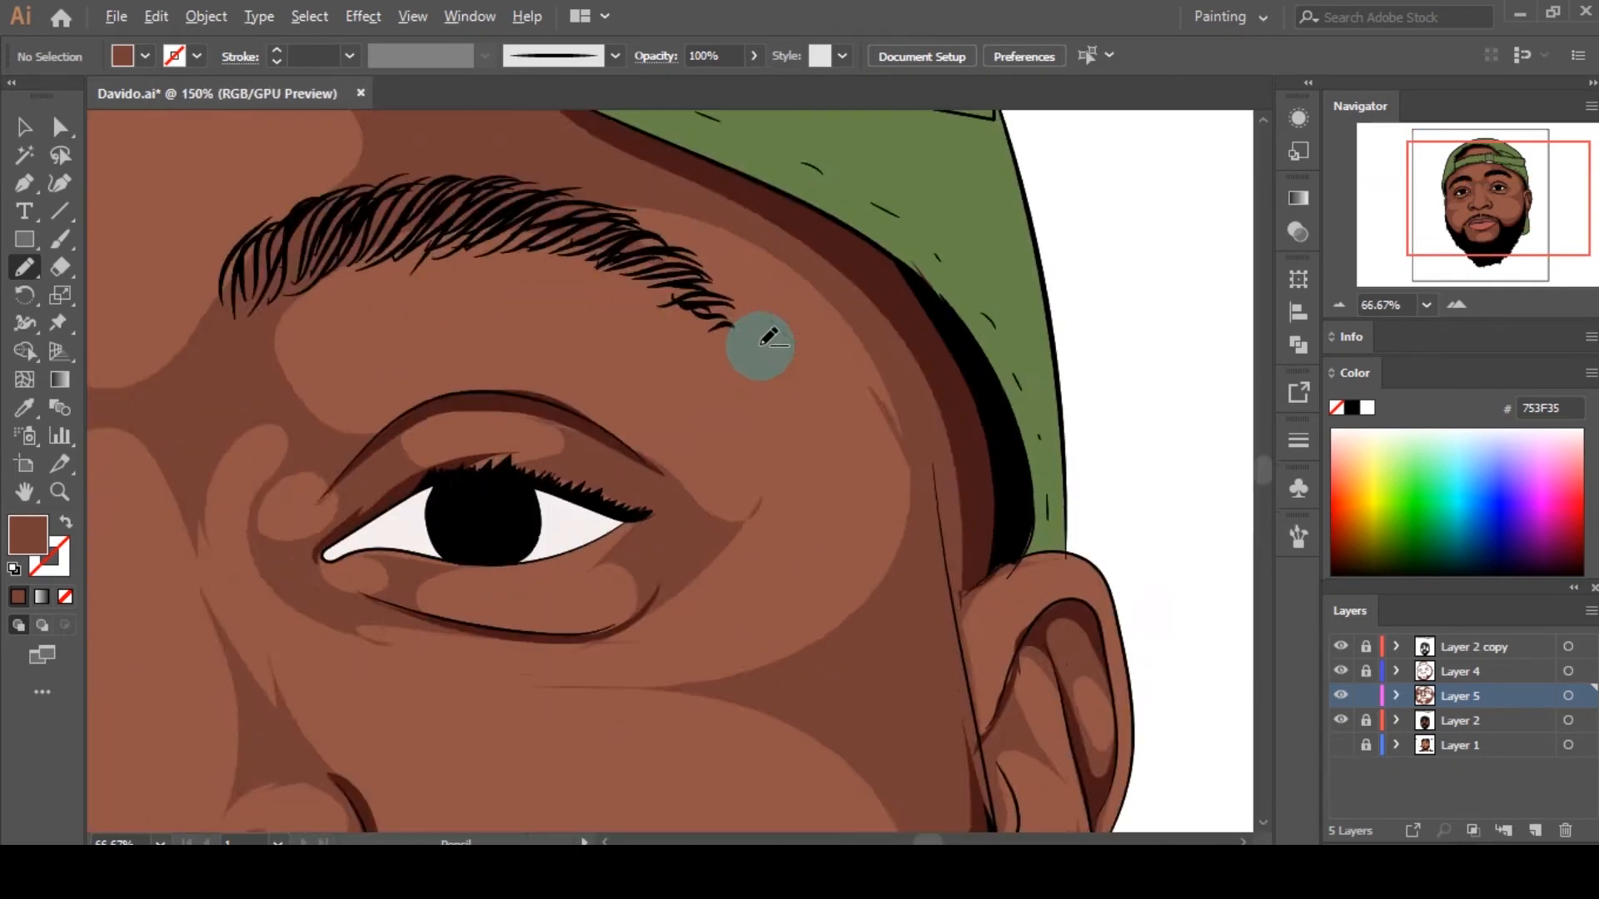
mouse_move(713, 325)
left_mouse_down()
mouse_move(621, 249)
mouse_move(404, 164)
mouse_move(560, 366)
mouse_move(319, 427)
mouse_move(357, 435)
mouse_move(410, 503)
mouse_move(292, 543)
mouse_move(654, 623)
mouse_move(766, 521)
mouse_move(729, 394)
mouse_move(537, 173)
left_mouse_up()
key("a")
left_click(777, 667)
scroll(883, 470, "down", 5)
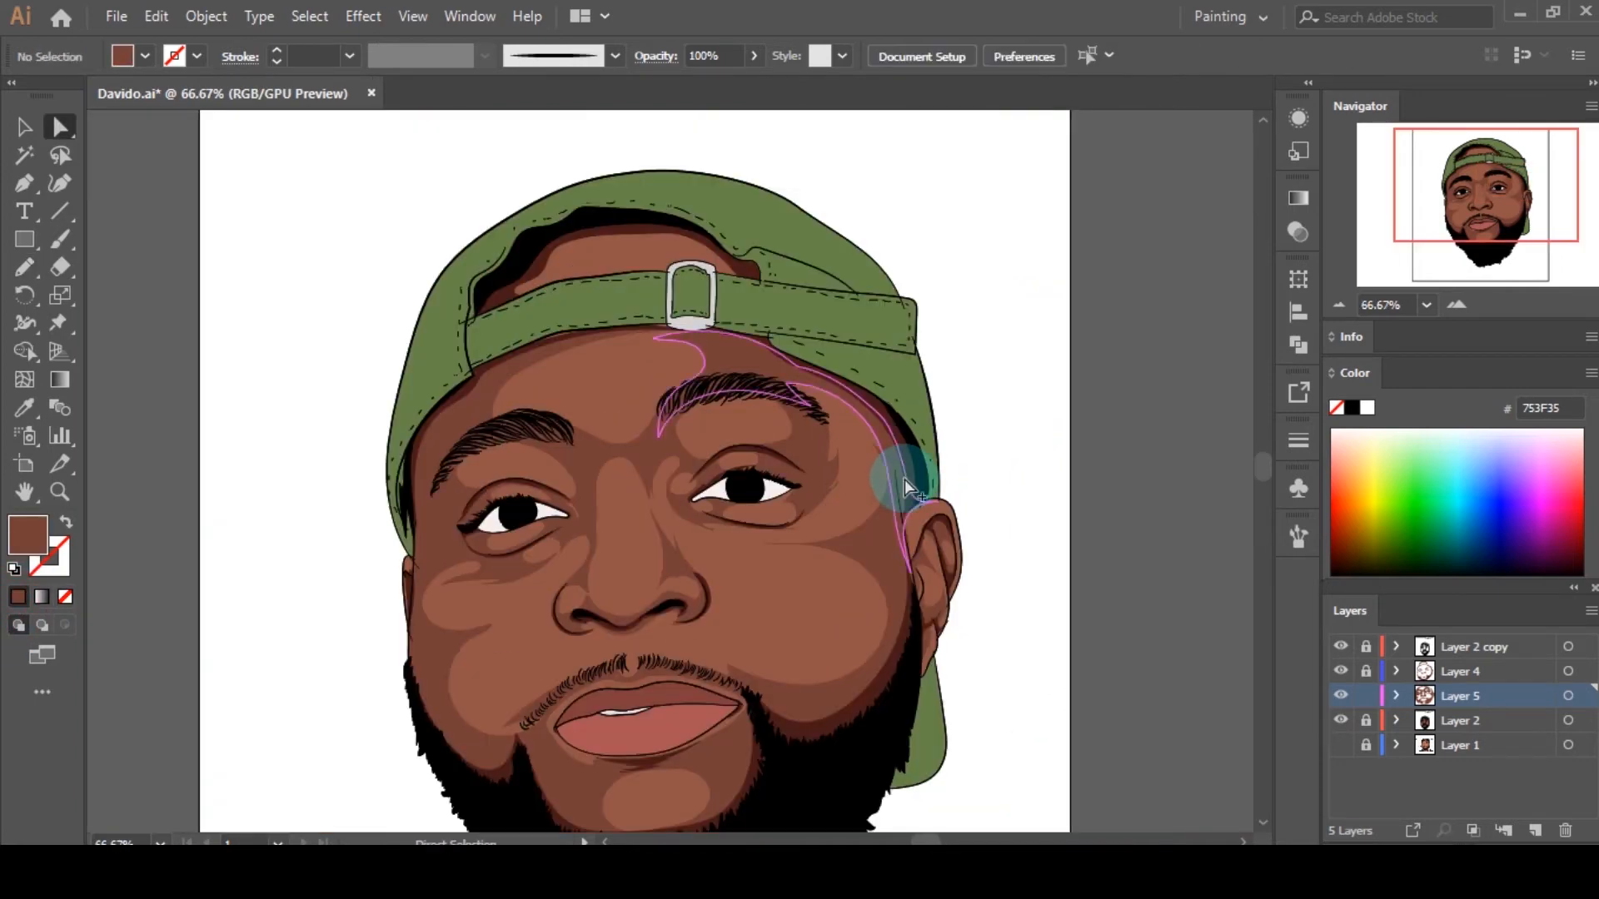
scroll(906, 496, "down", 2)
scroll(691, 481, "up", 1)
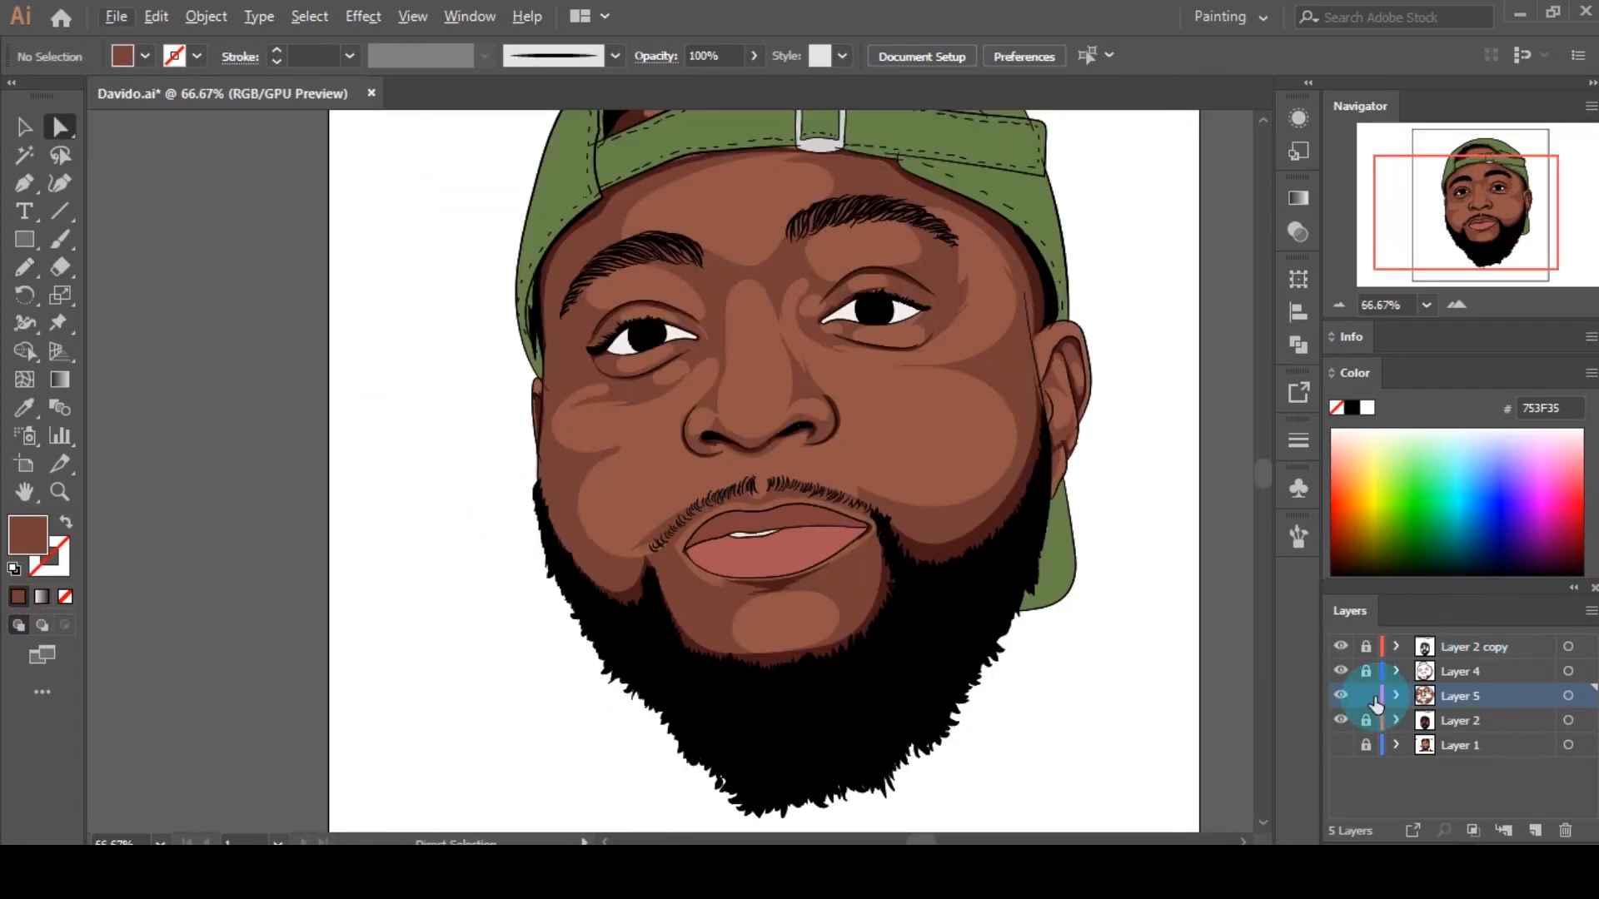
Step: Add a new layer beneath Layer 5 and set the fill to 844B3D, a darker shade of the sampled skin colour
double_click(1499, 722)
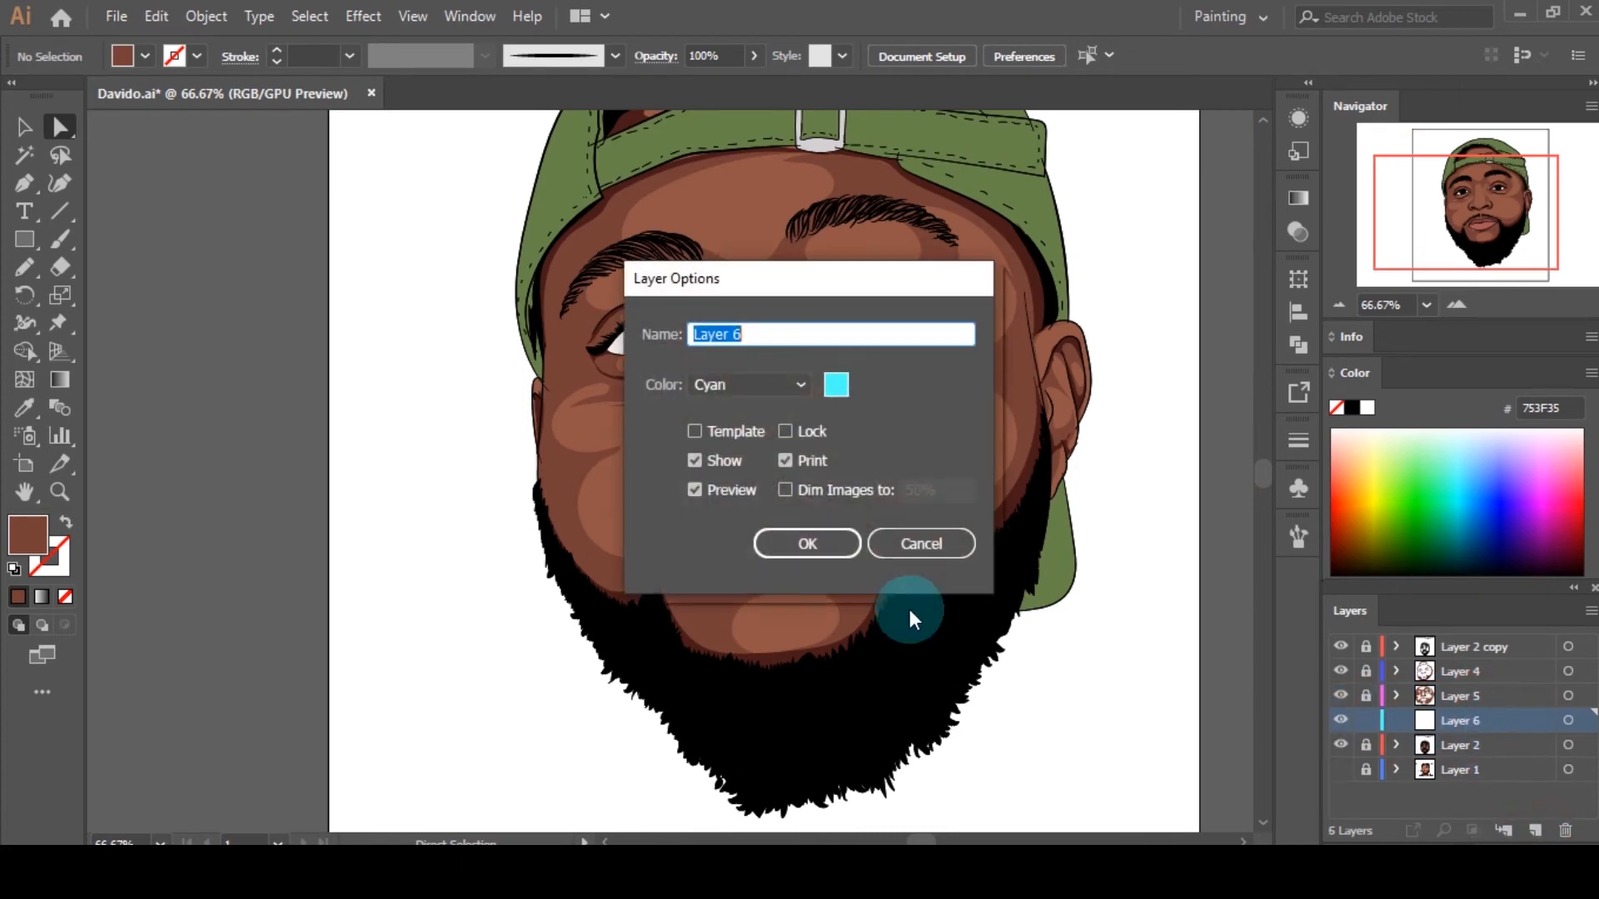
left_click(917, 554)
key("i")
left_click(916, 440)
left_click(27, 529)
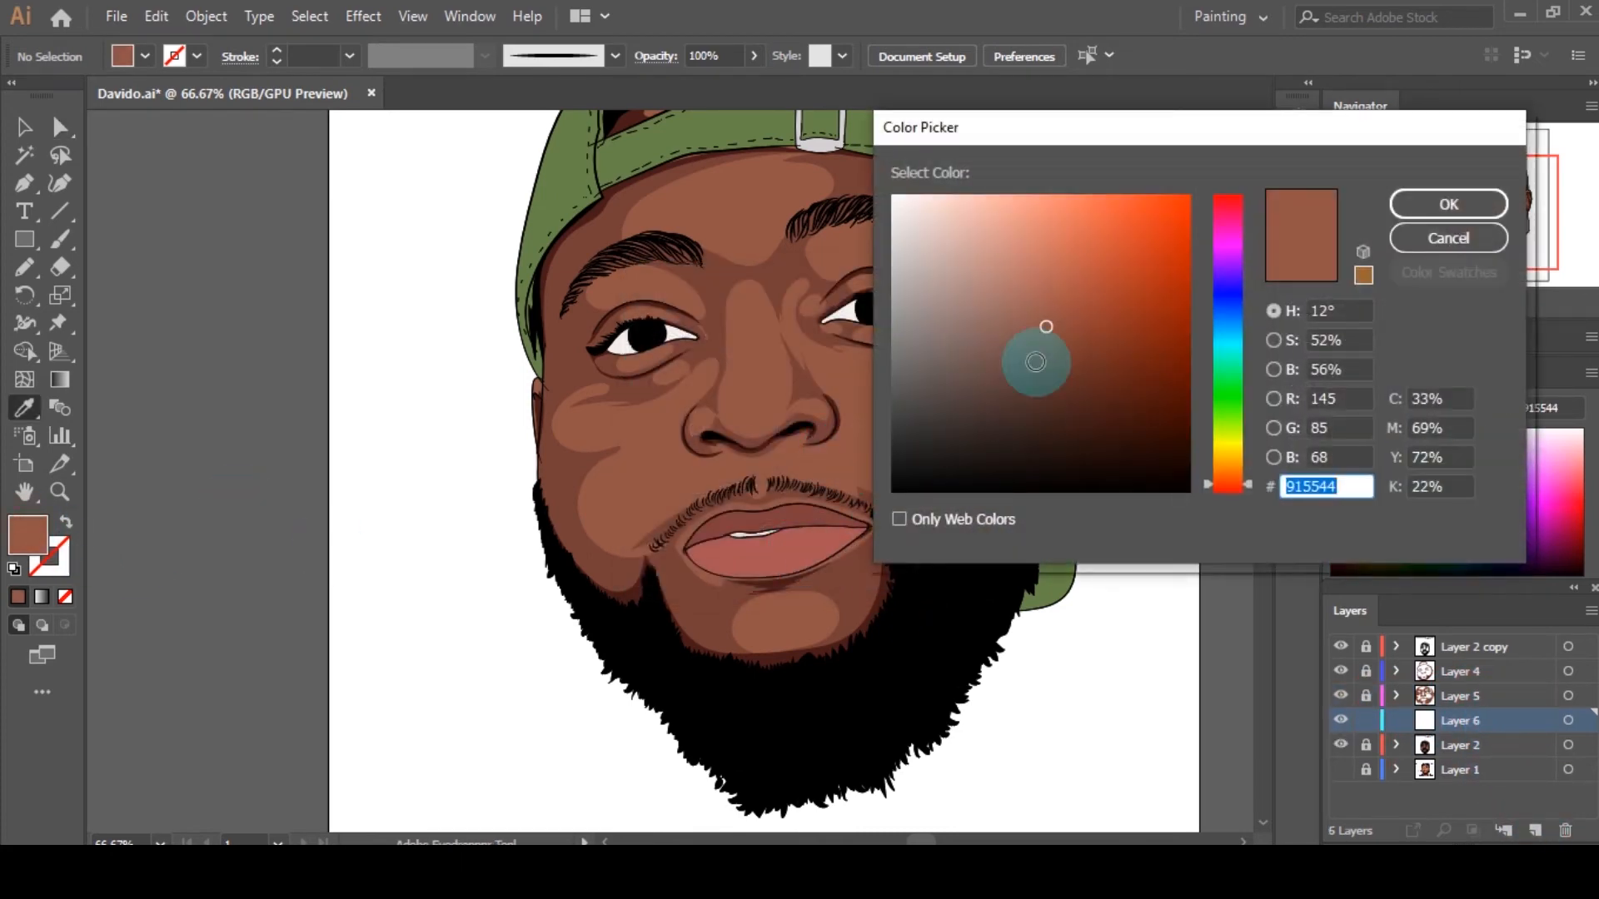
left_click(1450, 205)
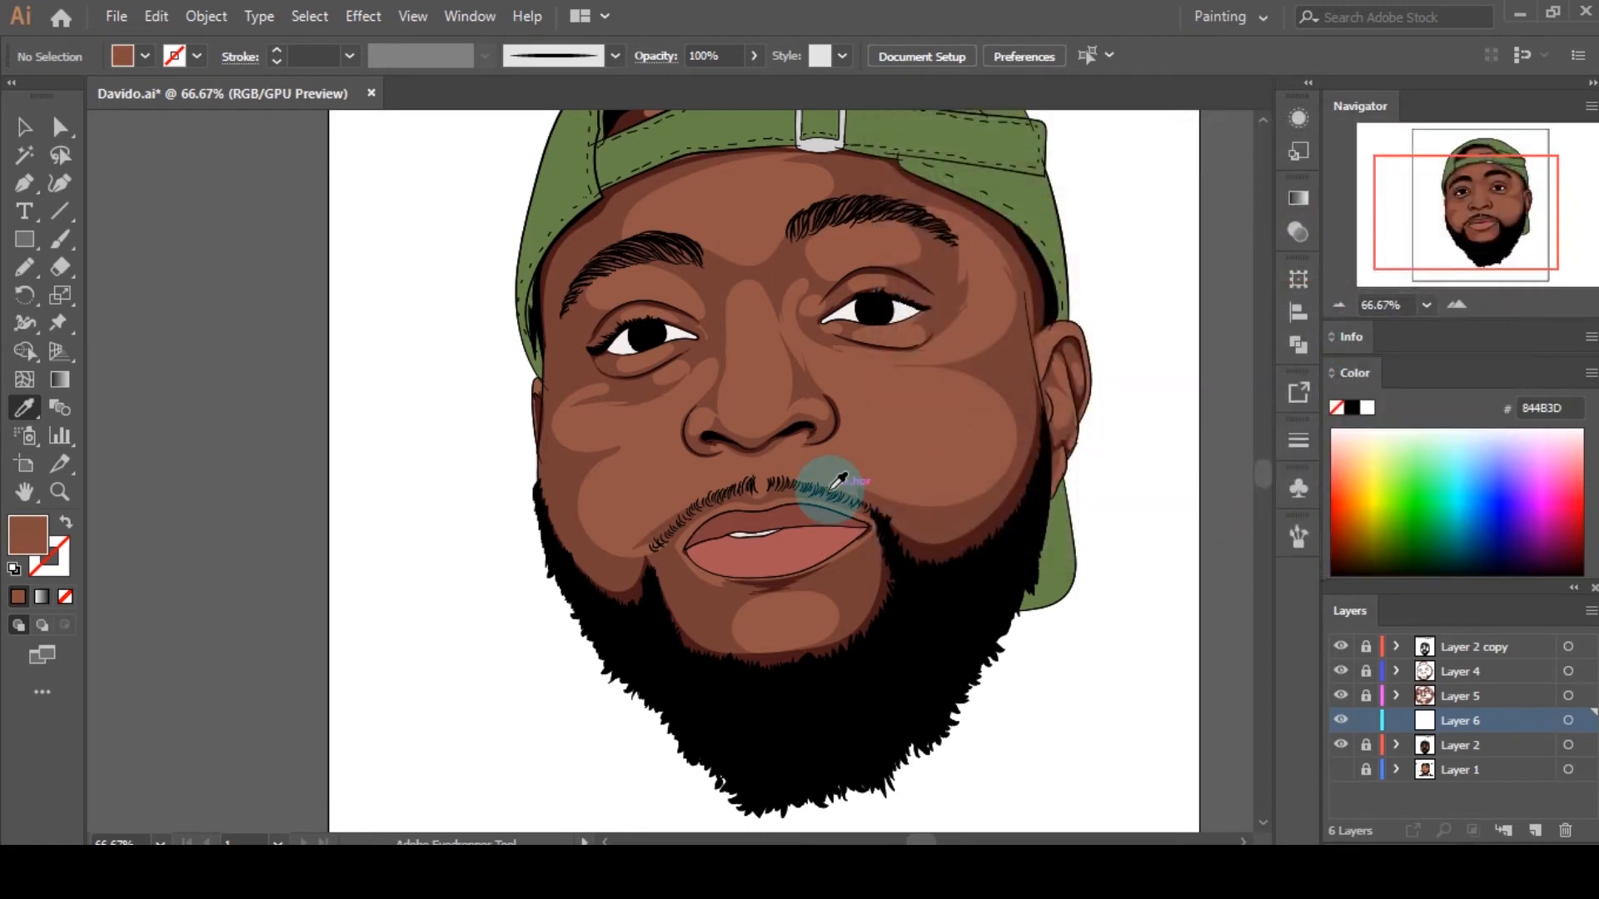
Step: Pencil a midtone outline from beneath the right-hand eyebrow down past the eye, around the cheek and under the nose
scroll(518, 475, "up", 3)
key("n")
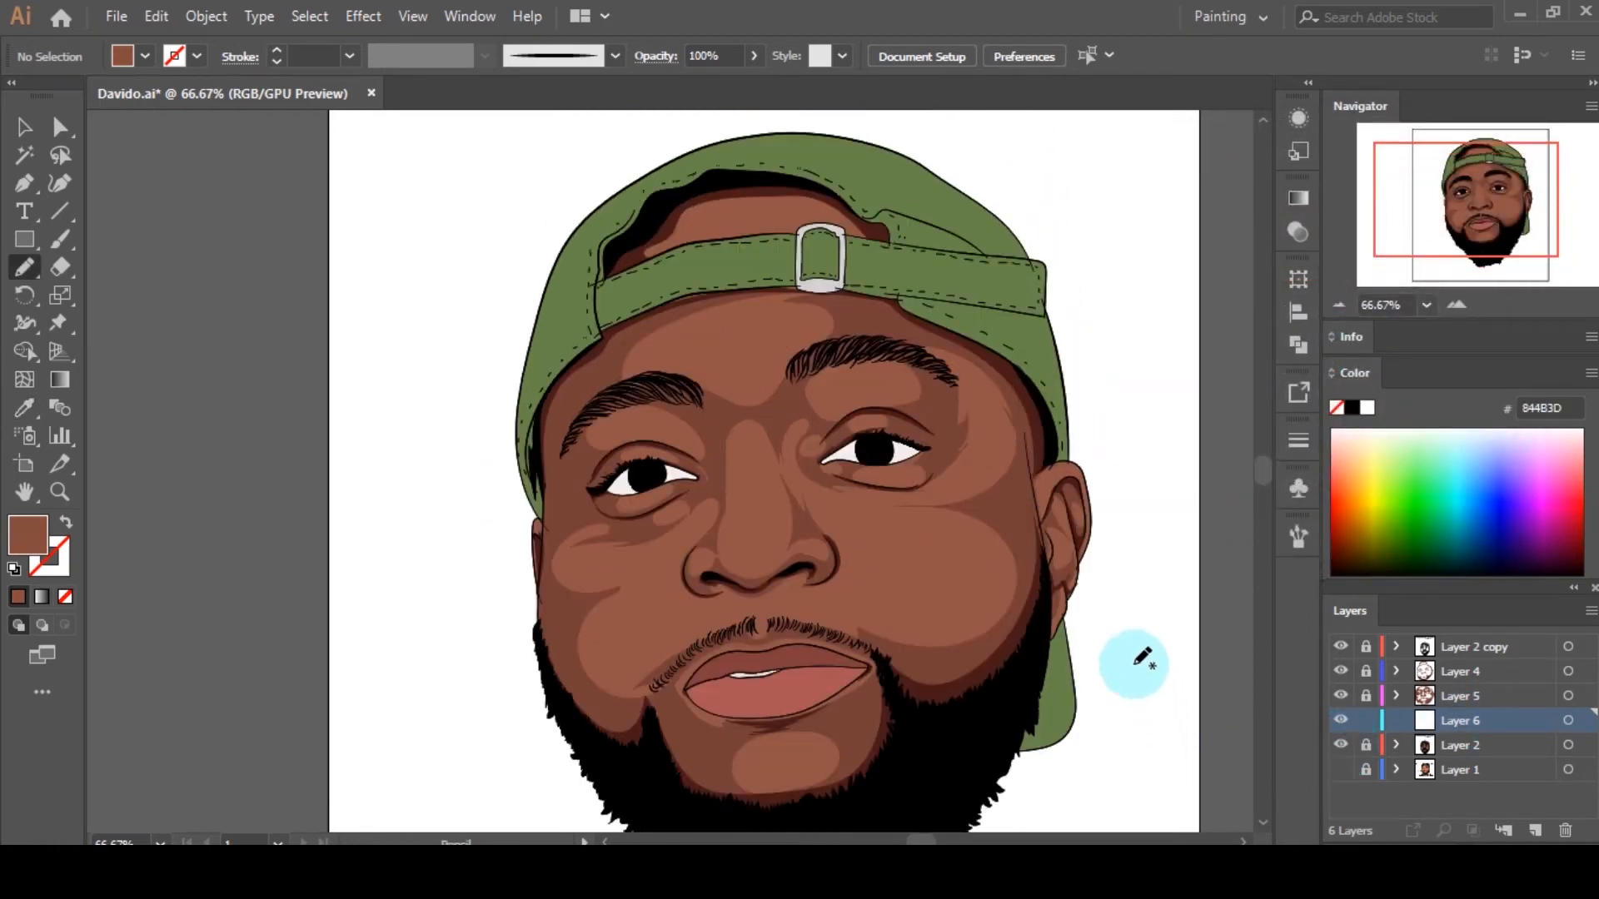
scroll(881, 440, "up", 3)
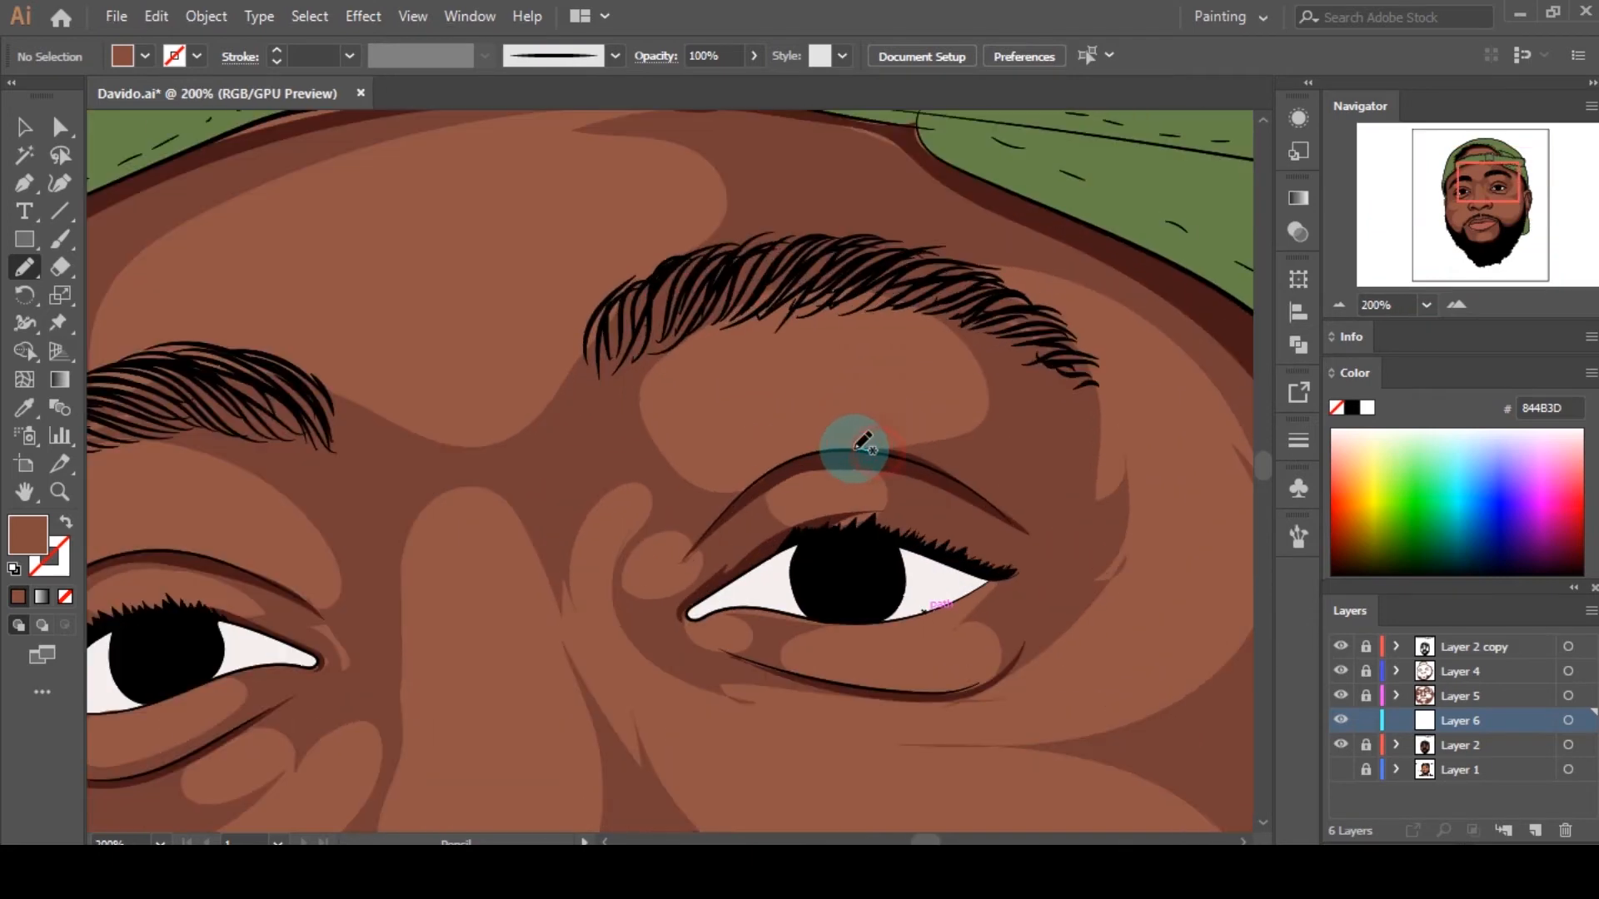
mouse_move(856, 450)
left_mouse_down()
mouse_move(875, 314)
mouse_move(878, 457)
mouse_move(828, 524)
mouse_move(1058, 533)
mouse_move(1002, 525)
mouse_move(1009, 490)
left_mouse_up()
scroll(1180, 458, "down", 3)
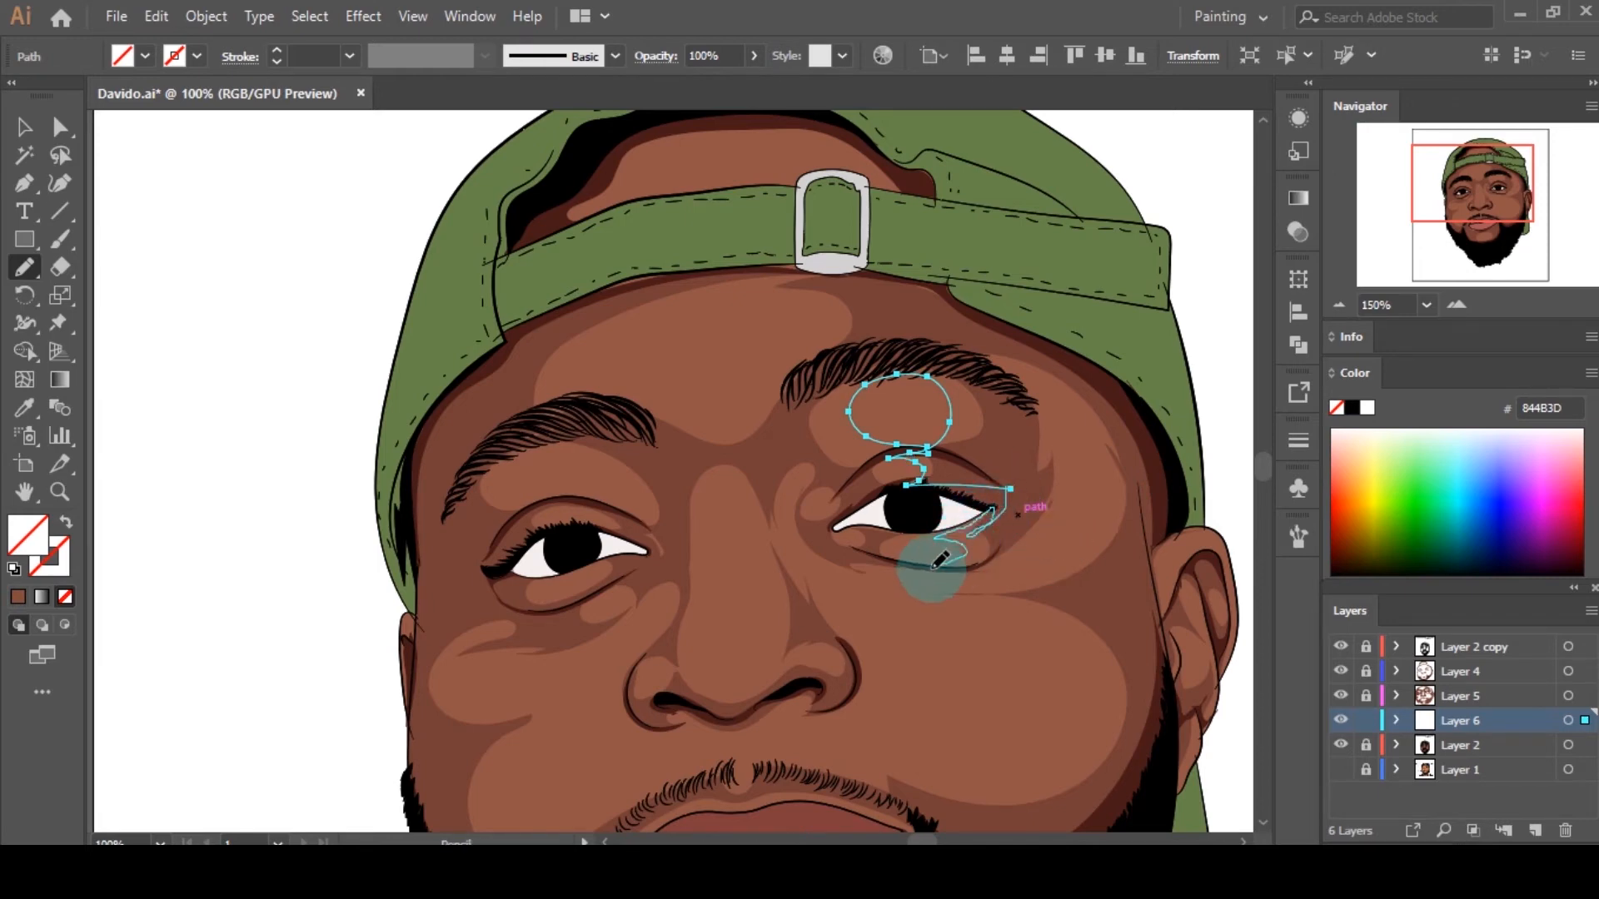
mouse_move(957, 616)
left_mouse_down()
mouse_move(1050, 734)
mouse_move(1030, 757)
mouse_move(922, 751)
mouse_move(883, 656)
mouse_move(854, 637)
left_mouse_up()
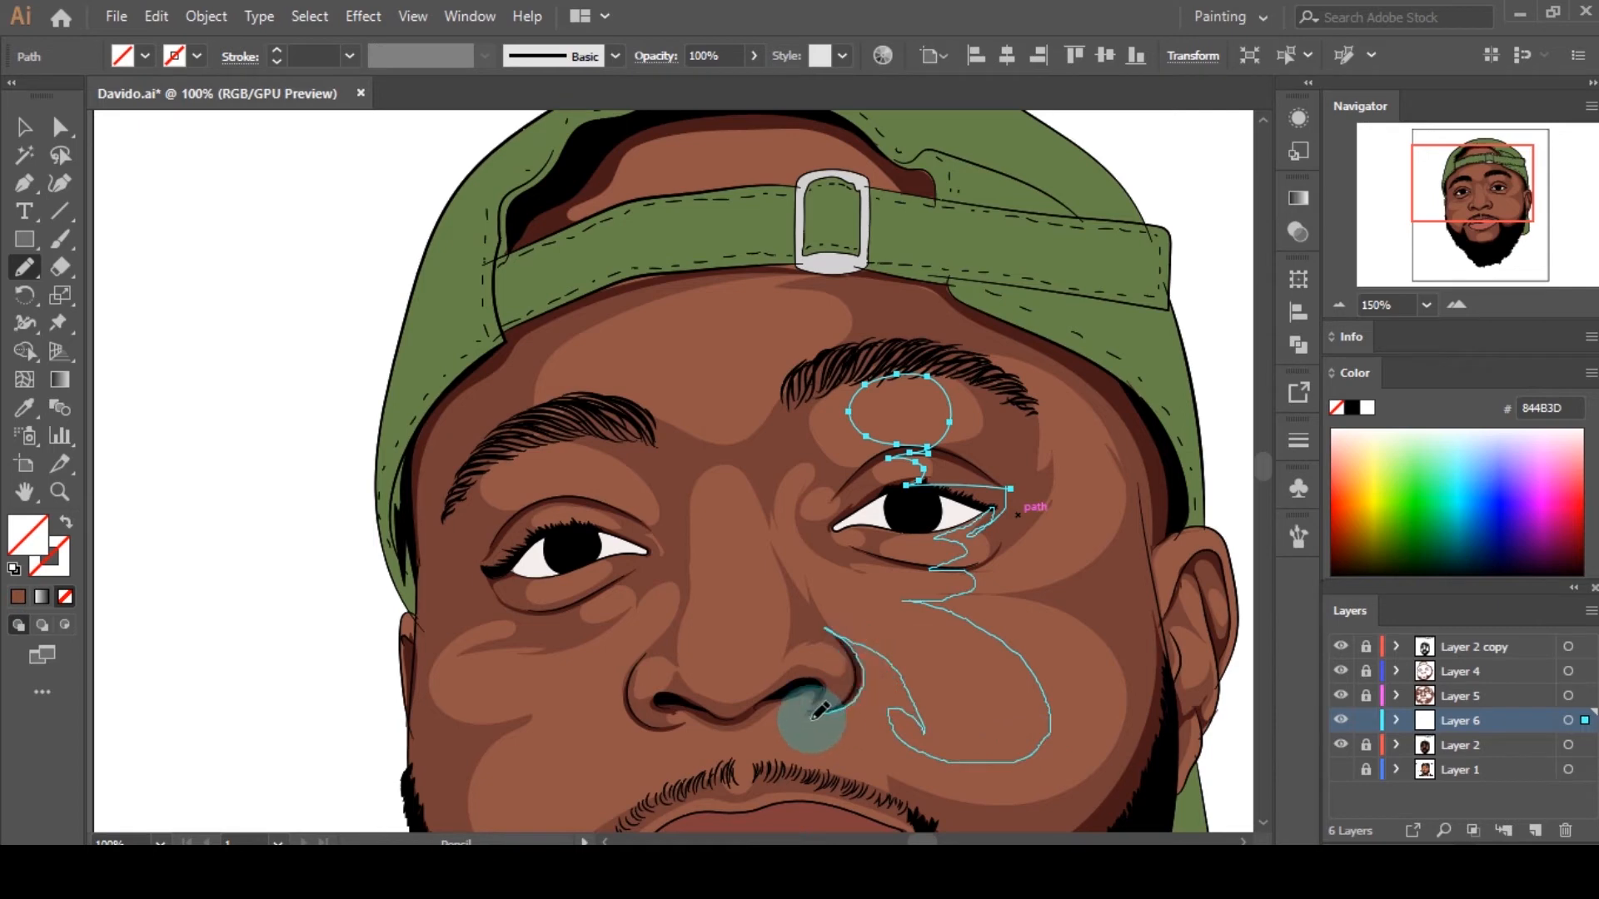
mouse_move(819, 711)
left_mouse_down()
mouse_move(878, 741)
mouse_move(824, 758)
left_mouse_up()
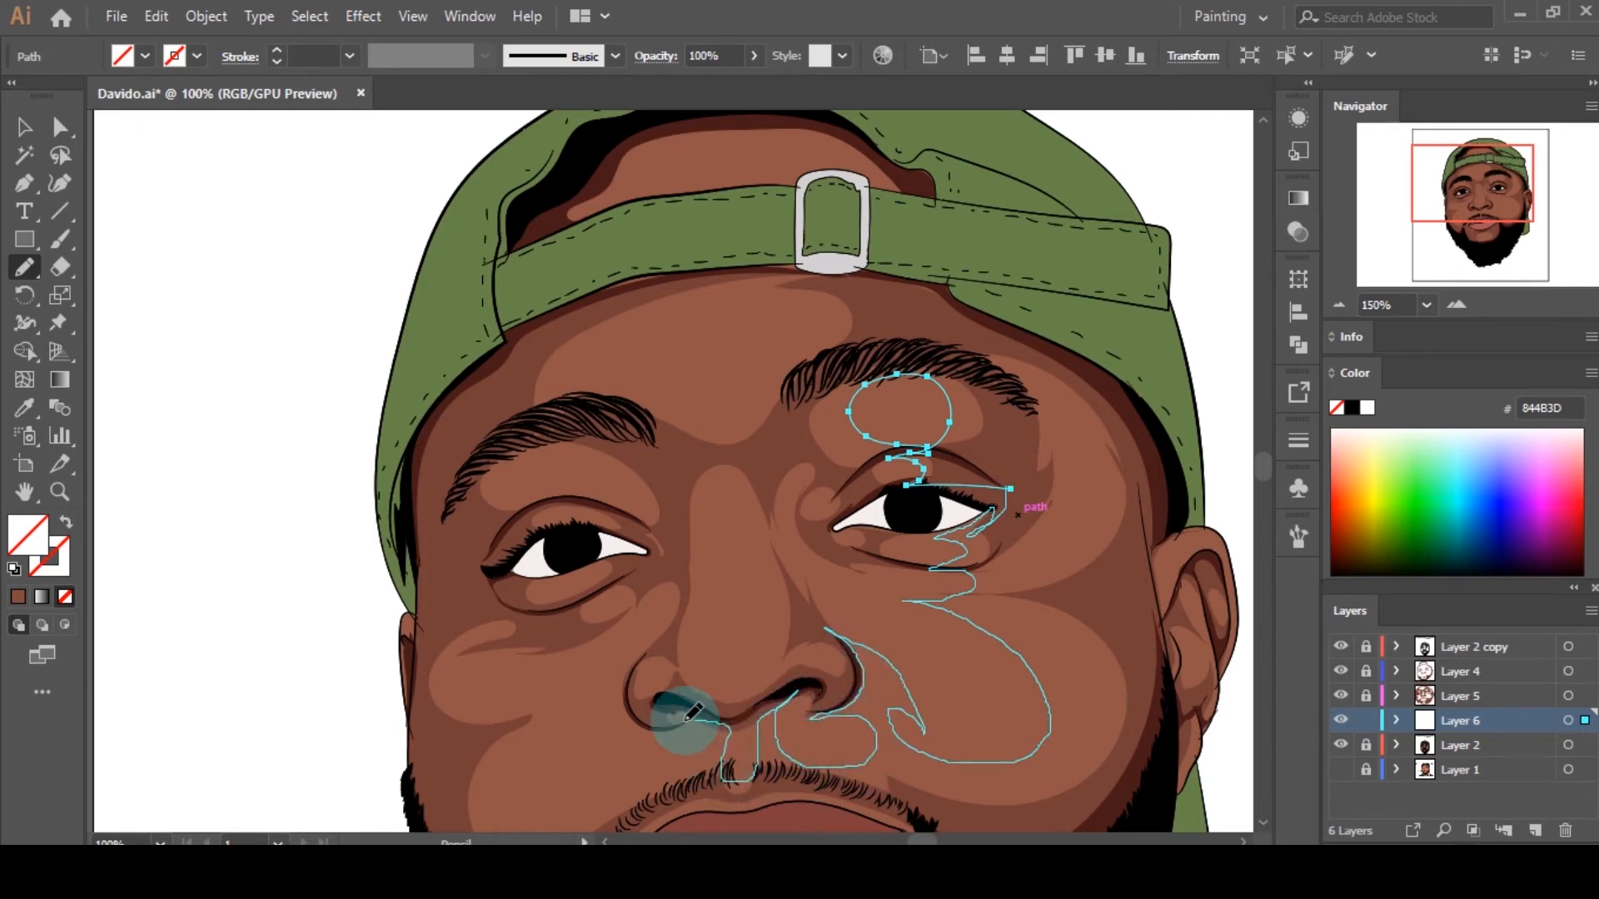
Step: Extend the midtone outline around the left-hand cheek, above the lips and back around the right-hand eye, and fill it with 844B3D
left_click_drag(693, 712, 633, 774)
scroll(733, 626, "down", 3)
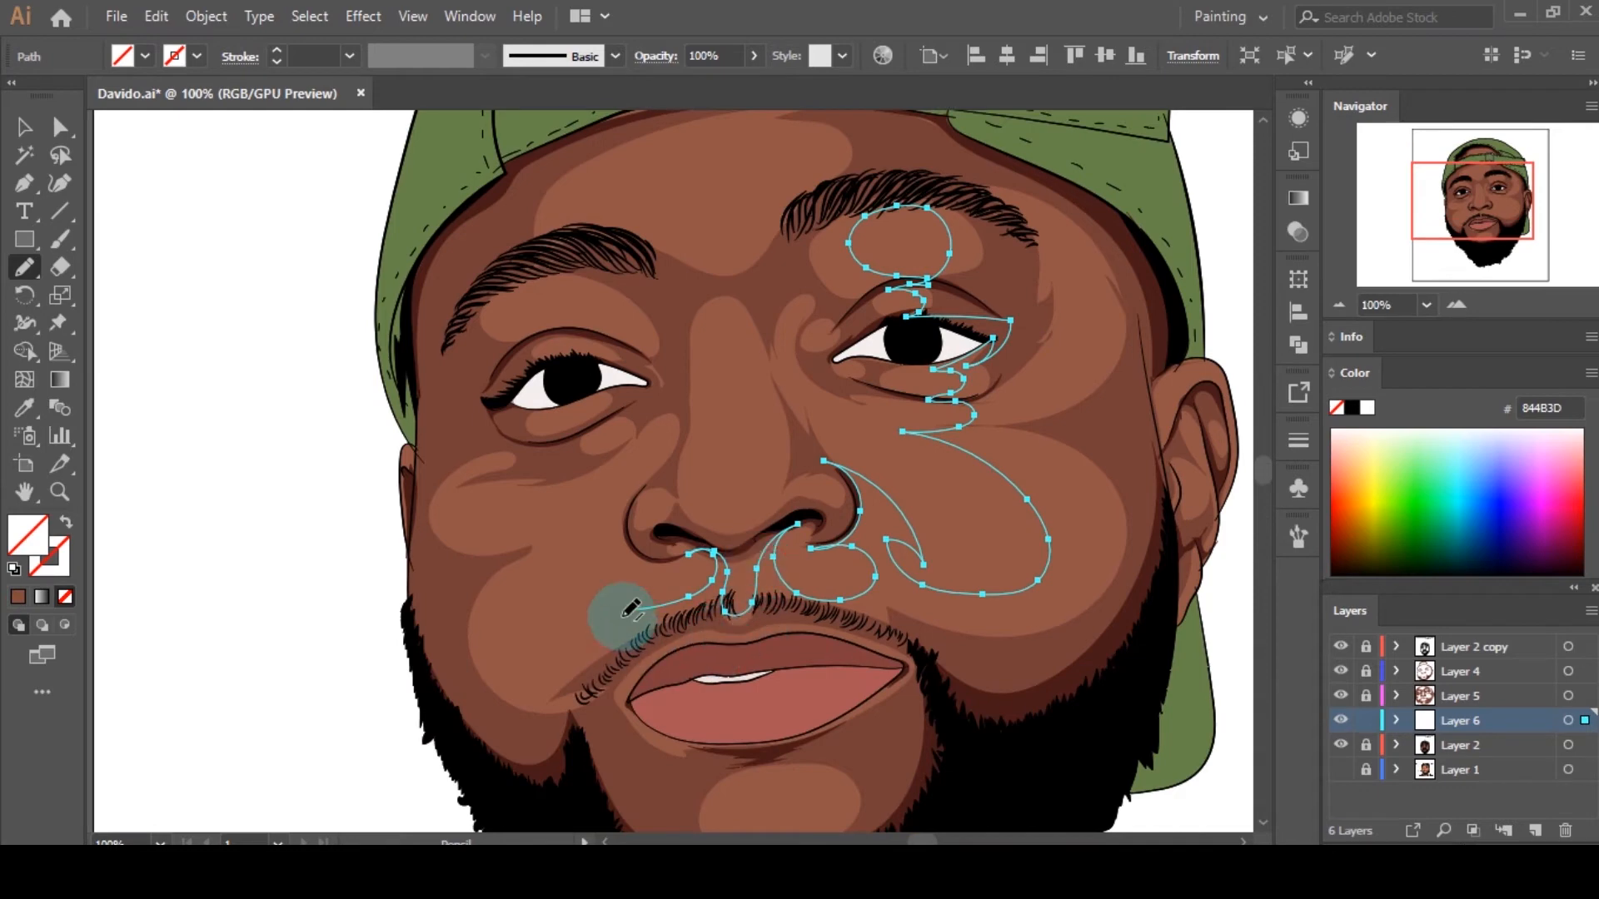
mouse_move(614, 620)
left_mouse_down()
mouse_move(523, 622)
mouse_move(568, 545)
mouse_move(494, 498)
mouse_move(579, 451)
mouse_move(503, 441)
mouse_move(428, 478)
mouse_move(436, 721)
mouse_move(589, 804)
mouse_move(680, 761)
mouse_move(607, 679)
mouse_move(650, 634)
mouse_move(837, 614)
mouse_move(1004, 640)
mouse_move(1120, 611)
mouse_move(1150, 347)
mouse_move(1124, 248)
mouse_move(1000, 177)
mouse_move(931, 172)
mouse_move(867, 192)
mouse_move(771, 291)
left_mouse_up()
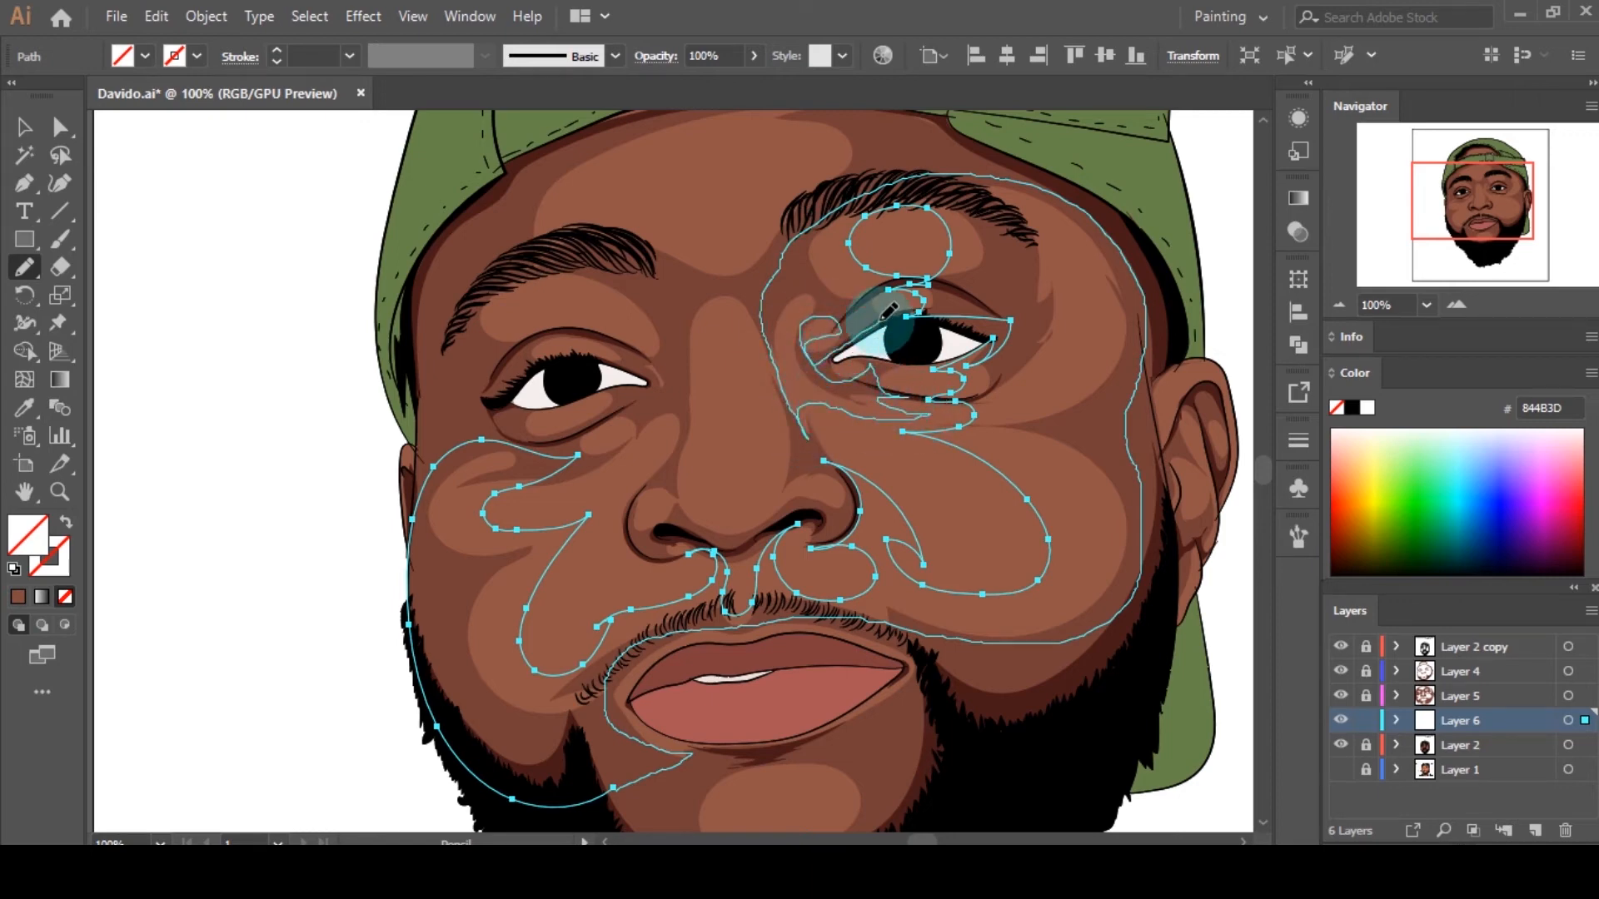
left_click_drag(947, 277, 933, 282)
left_click(19, 597)
key("a")
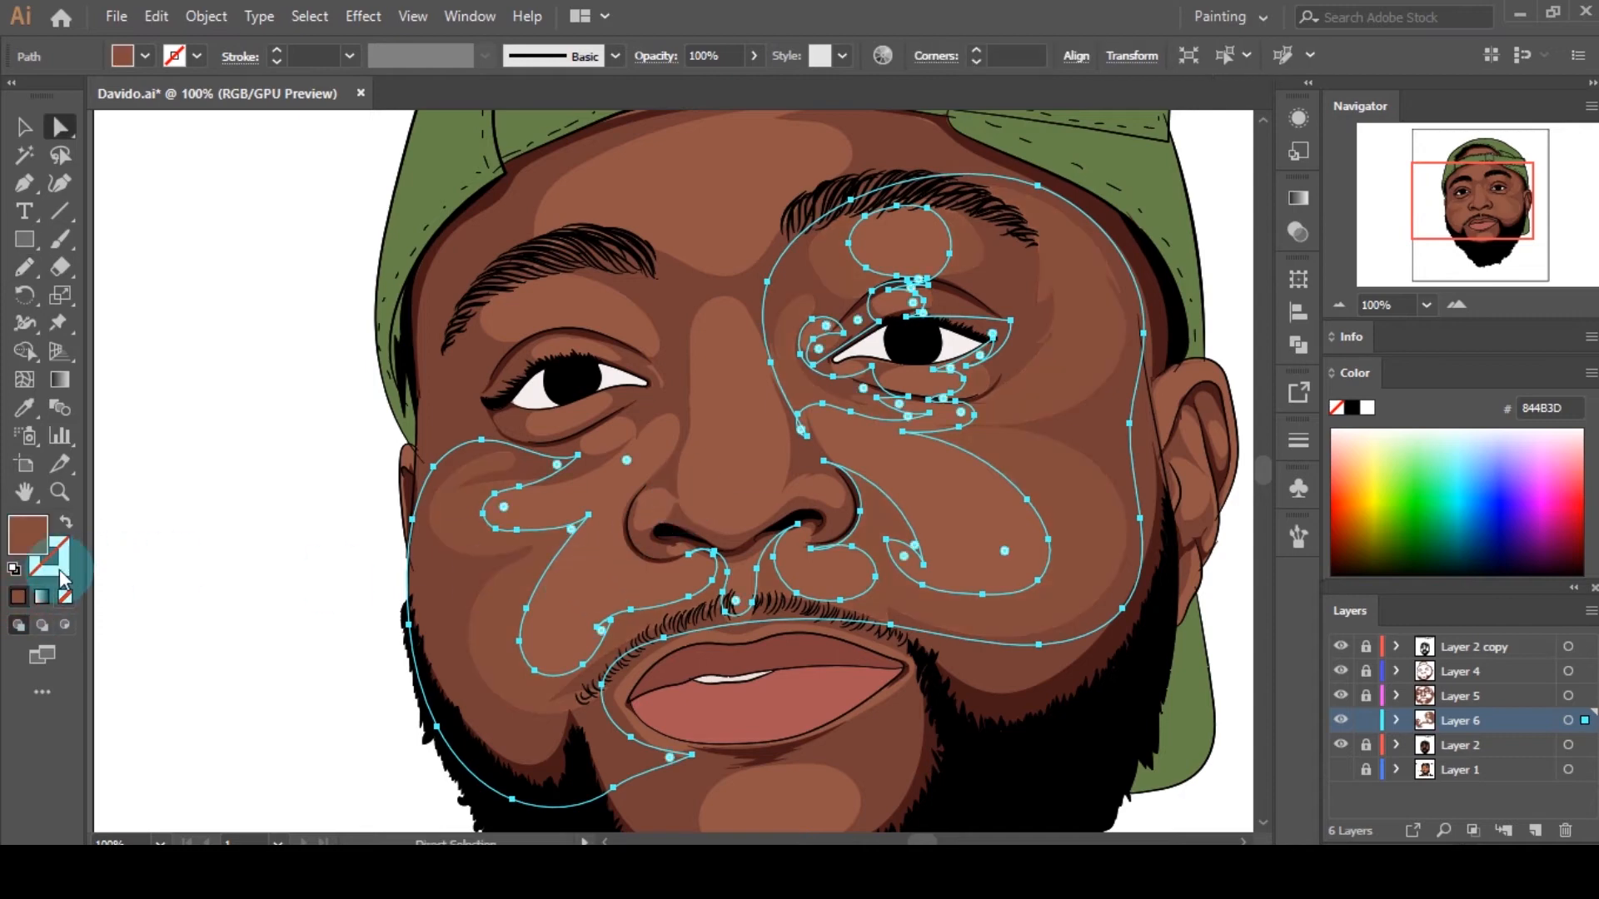
left_click(777, 477)
scroll(948, 518, "up", 2)
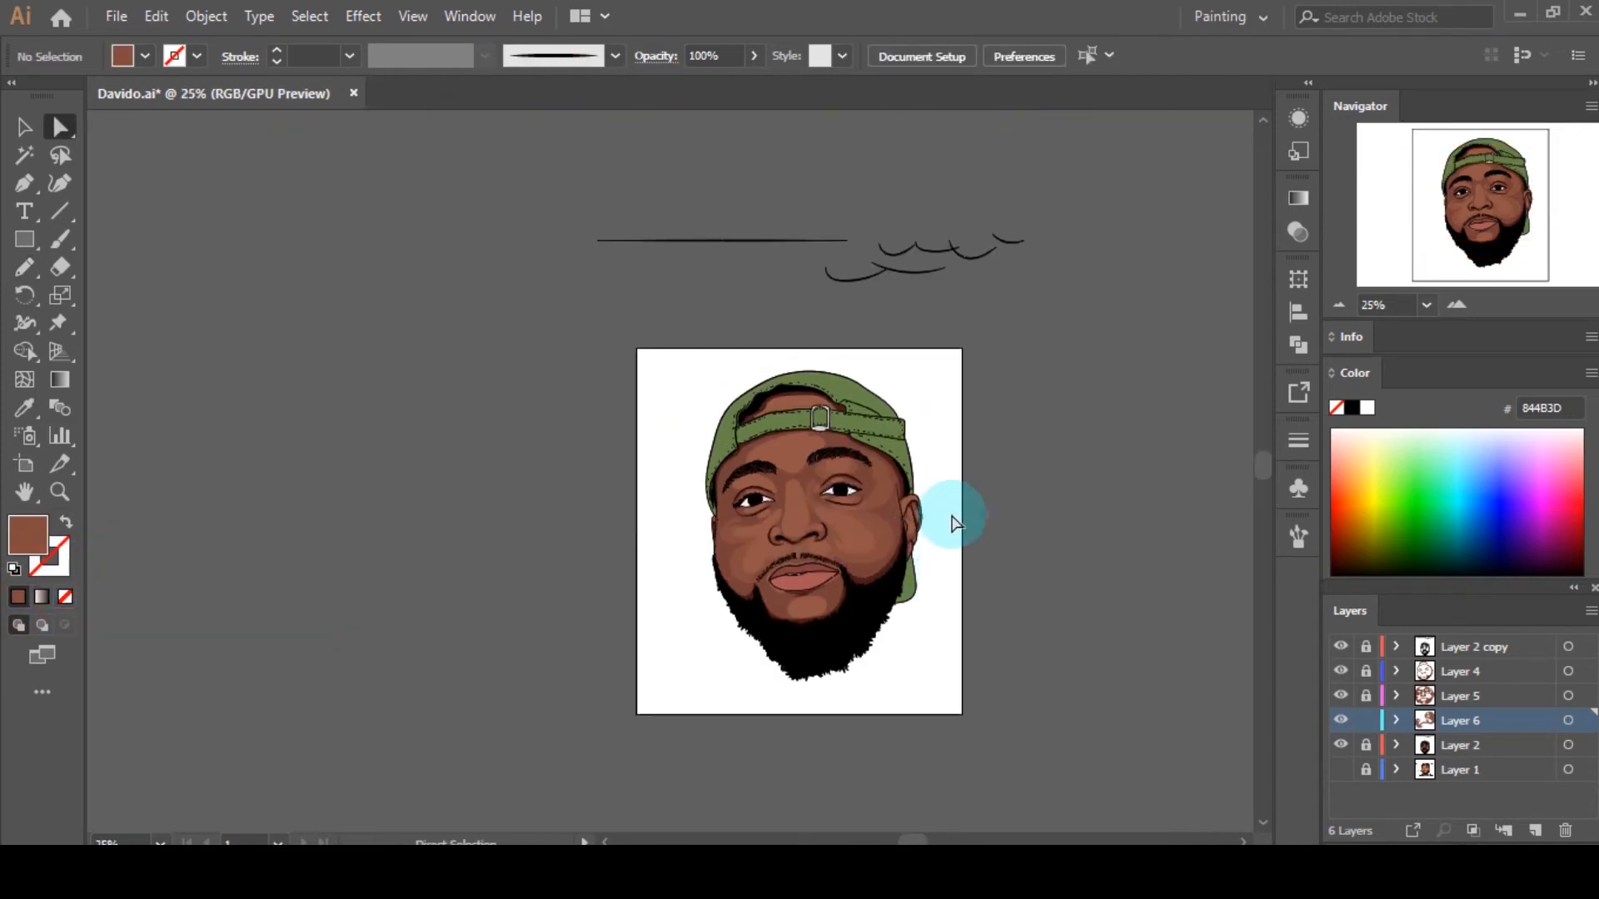
scroll(866, 554, "up", 5)
scroll(862, 560, "down", 2)
scroll(776, 621, "up", 1)
scroll(832, 599, "down", 3)
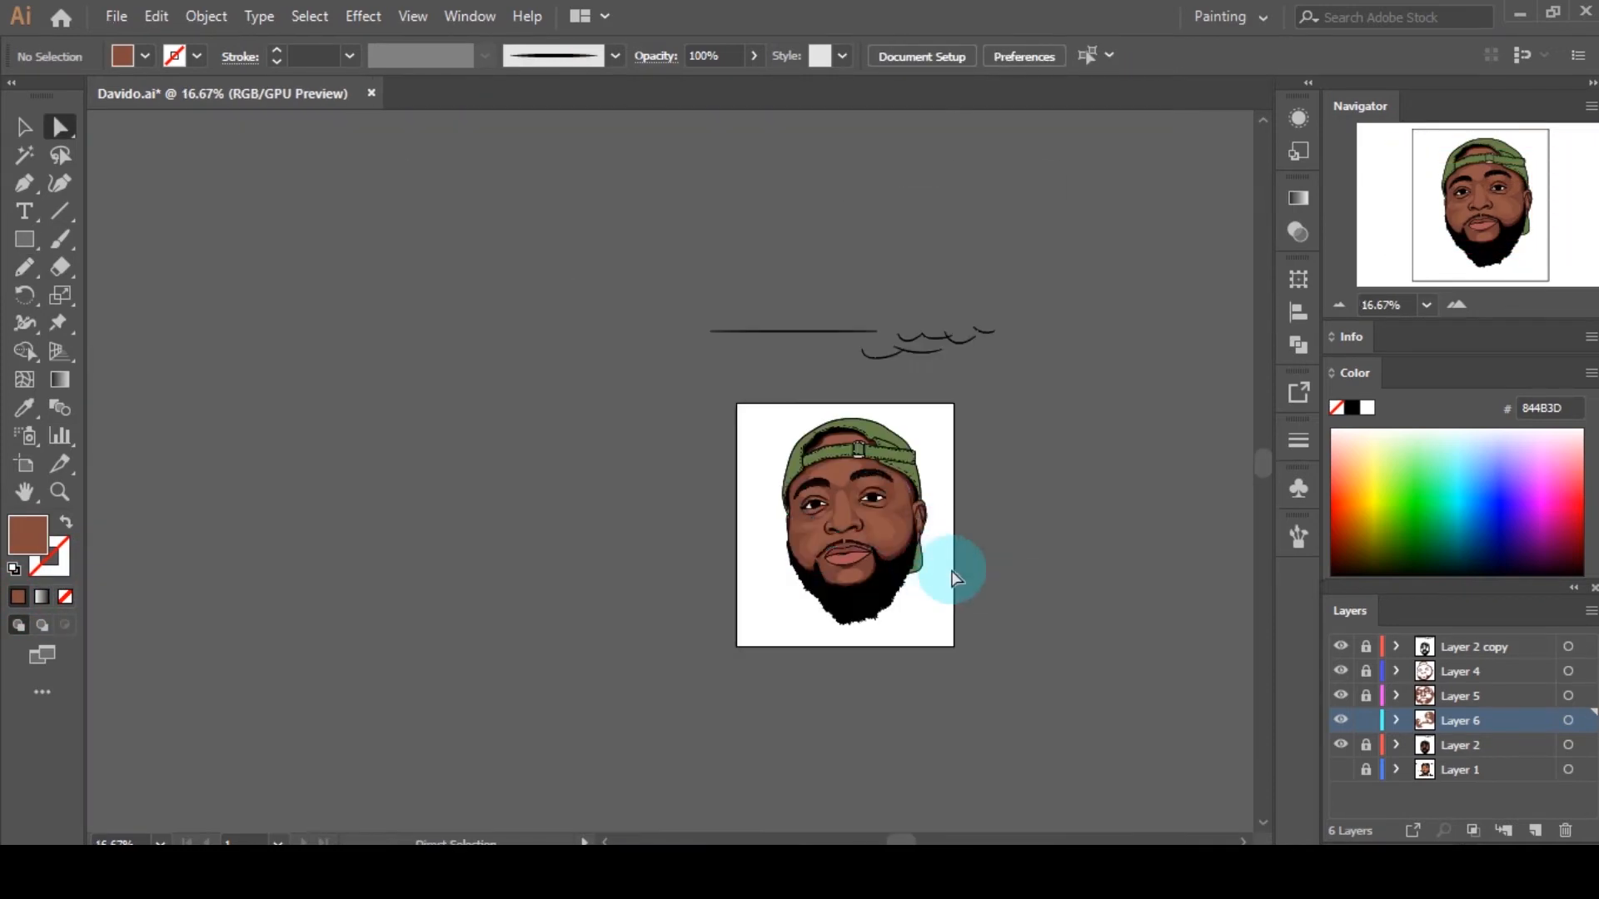
Step: Pencil a midtone shape along the nose and under the left-hand eye, leaving light areas on the bridge and tip, and fill it with 844B3D
scroll(874, 560, "up", 3)
key("n")
scroll(753, 512, "up", 3)
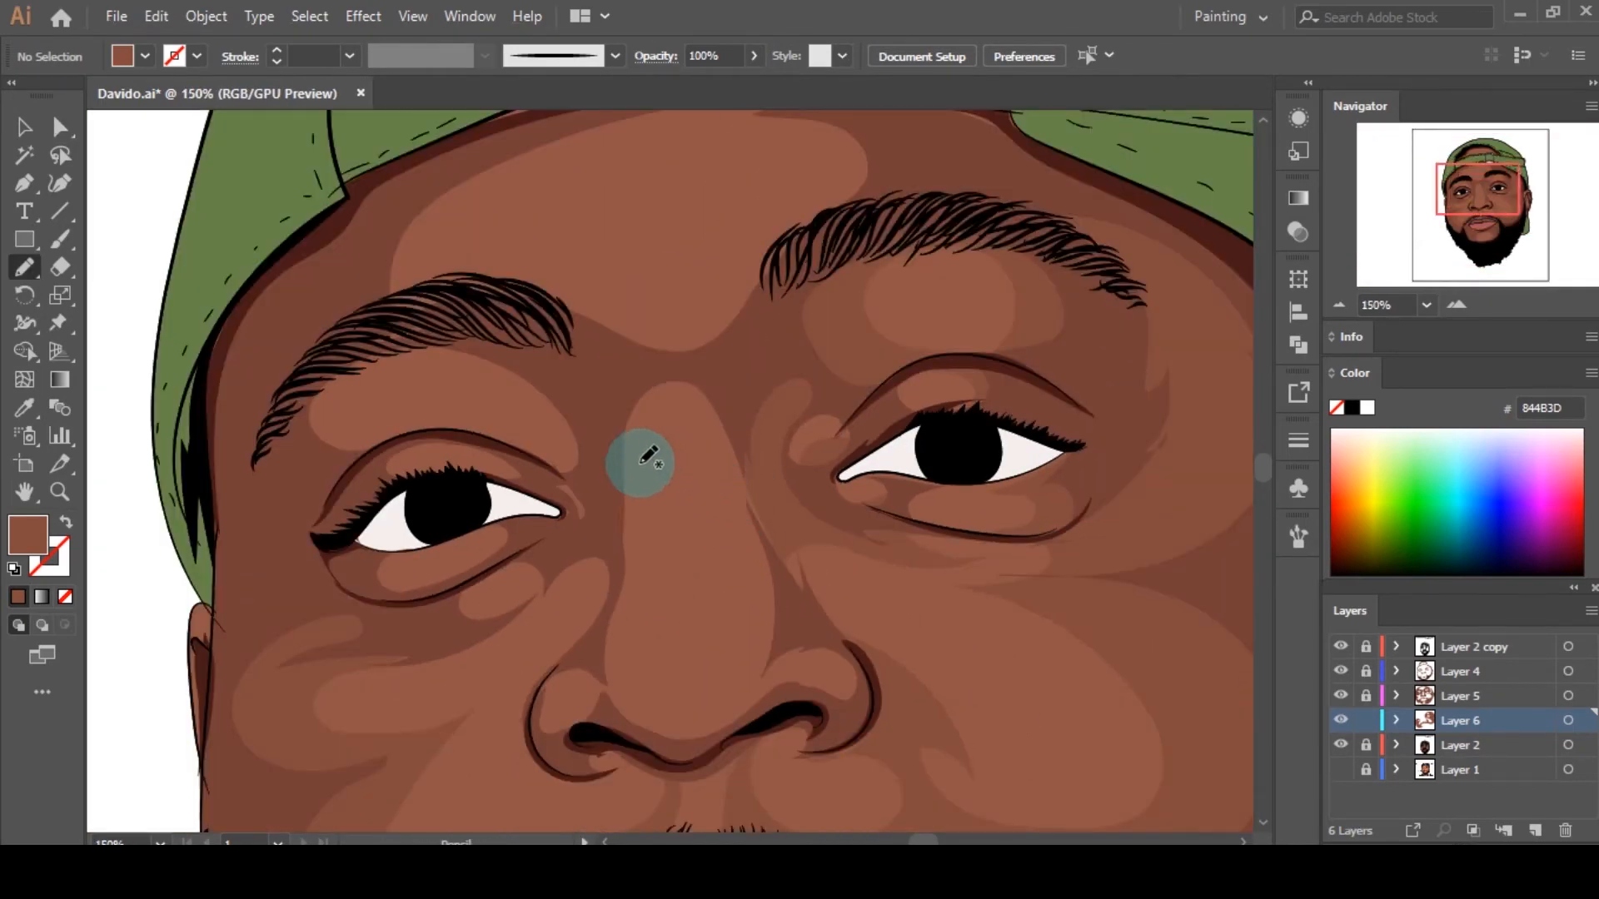
mouse_move(671, 502)
left_mouse_down()
mouse_move(736, 436)
mouse_move(752, 491)
left_mouse_up()
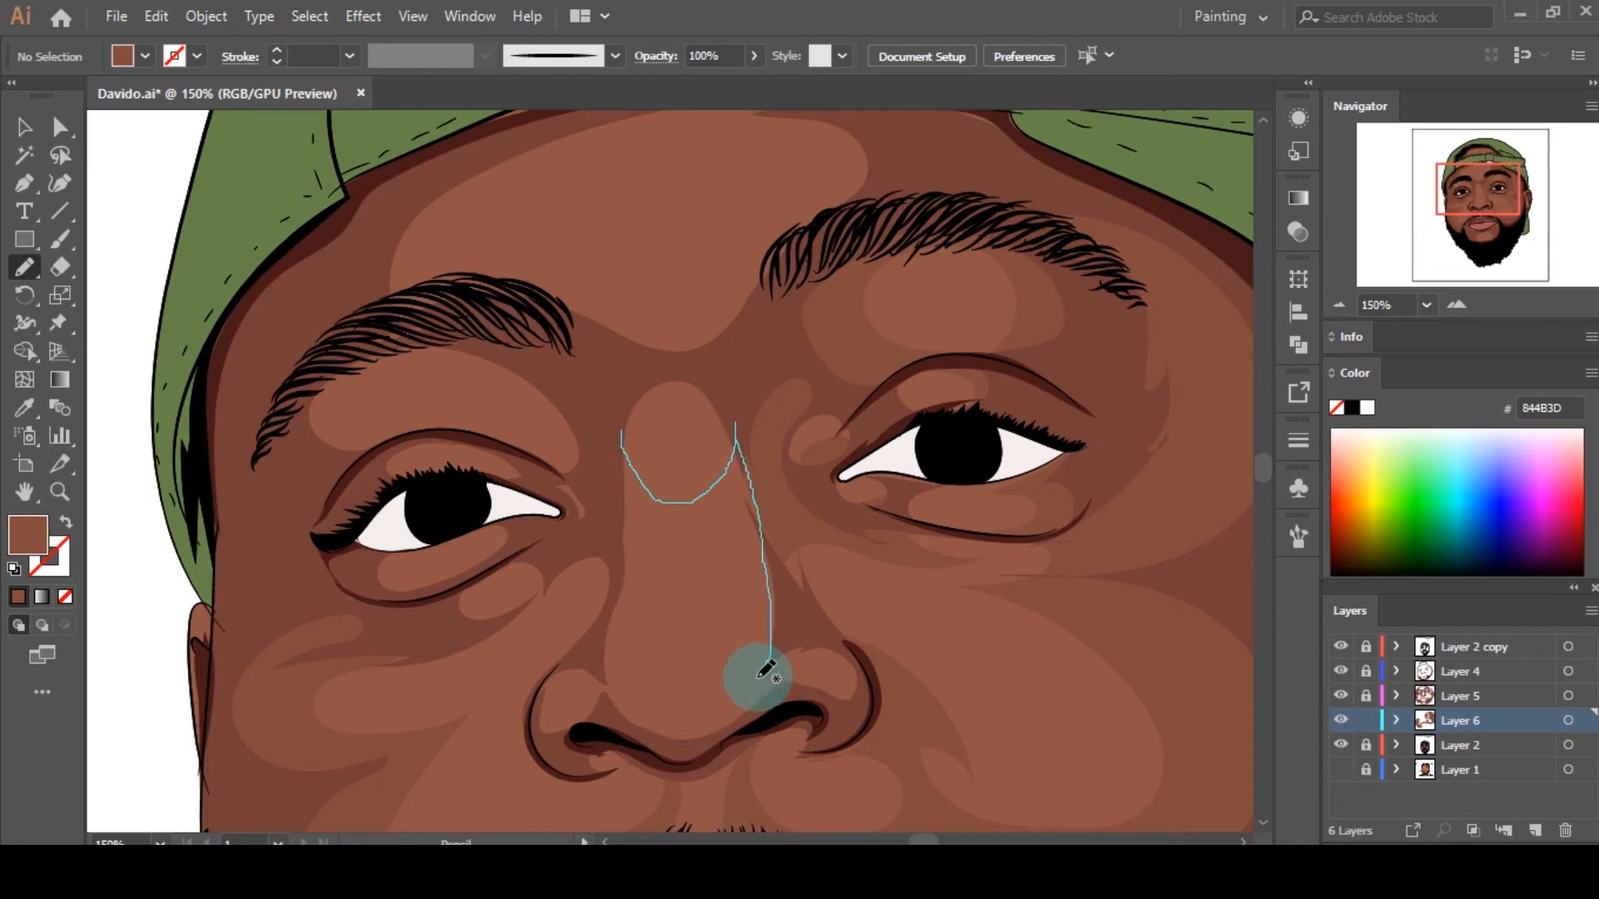
mouse_move(765, 670)
left_mouse_down()
mouse_move(658, 621)
mouse_move(635, 702)
left_mouse_up()
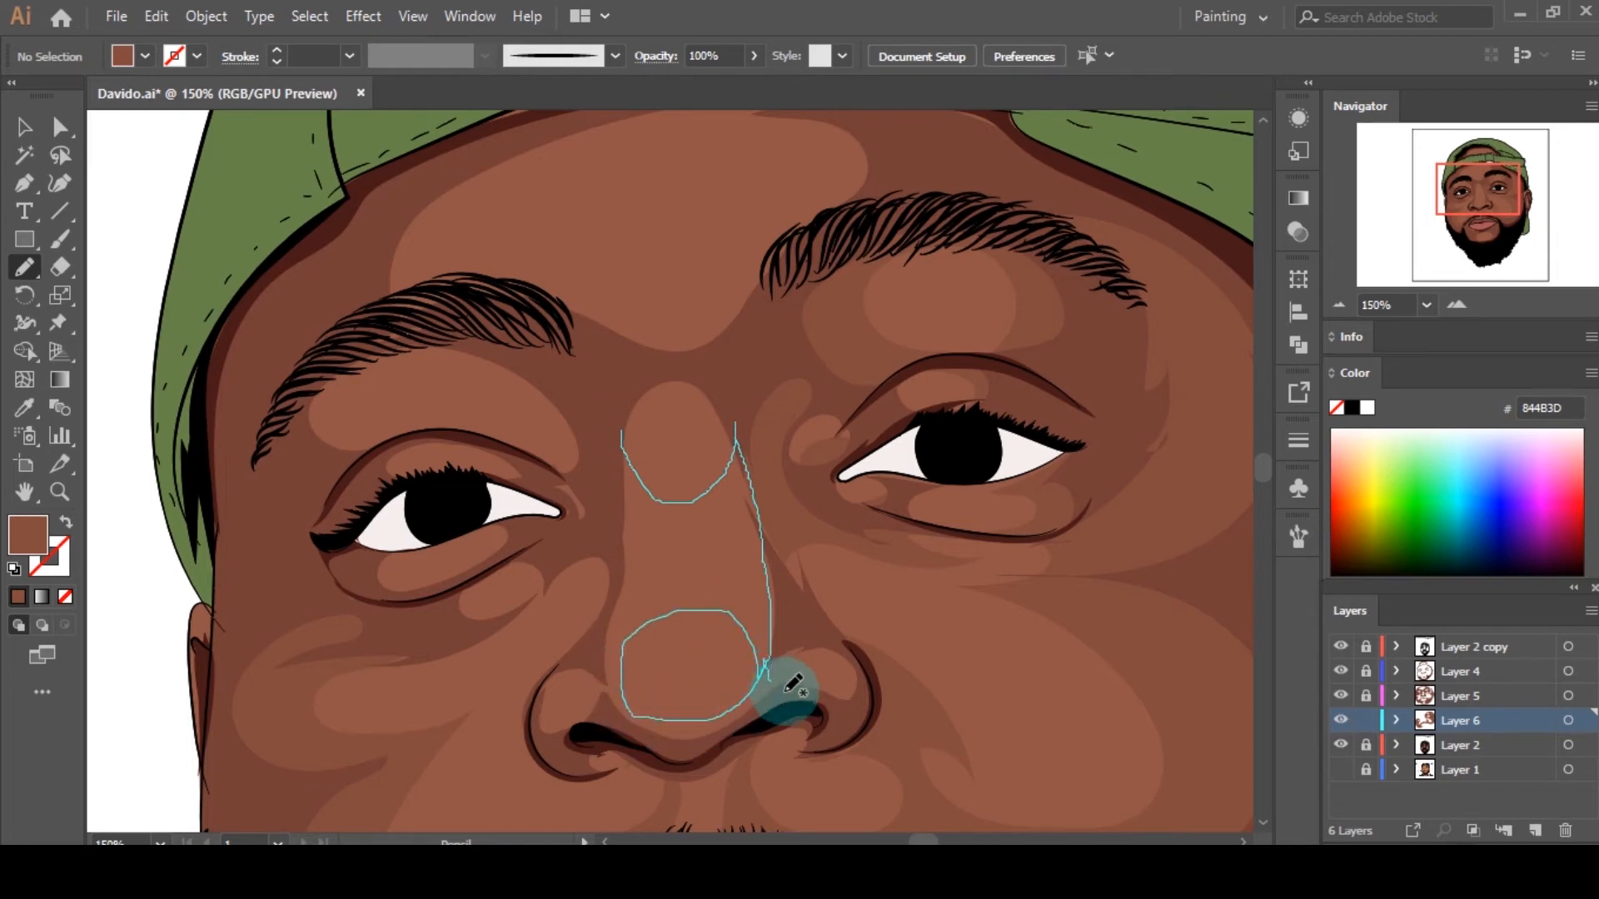
mouse_move(793, 686)
left_mouse_down()
mouse_move(755, 725)
mouse_move(658, 743)
left_mouse_up()
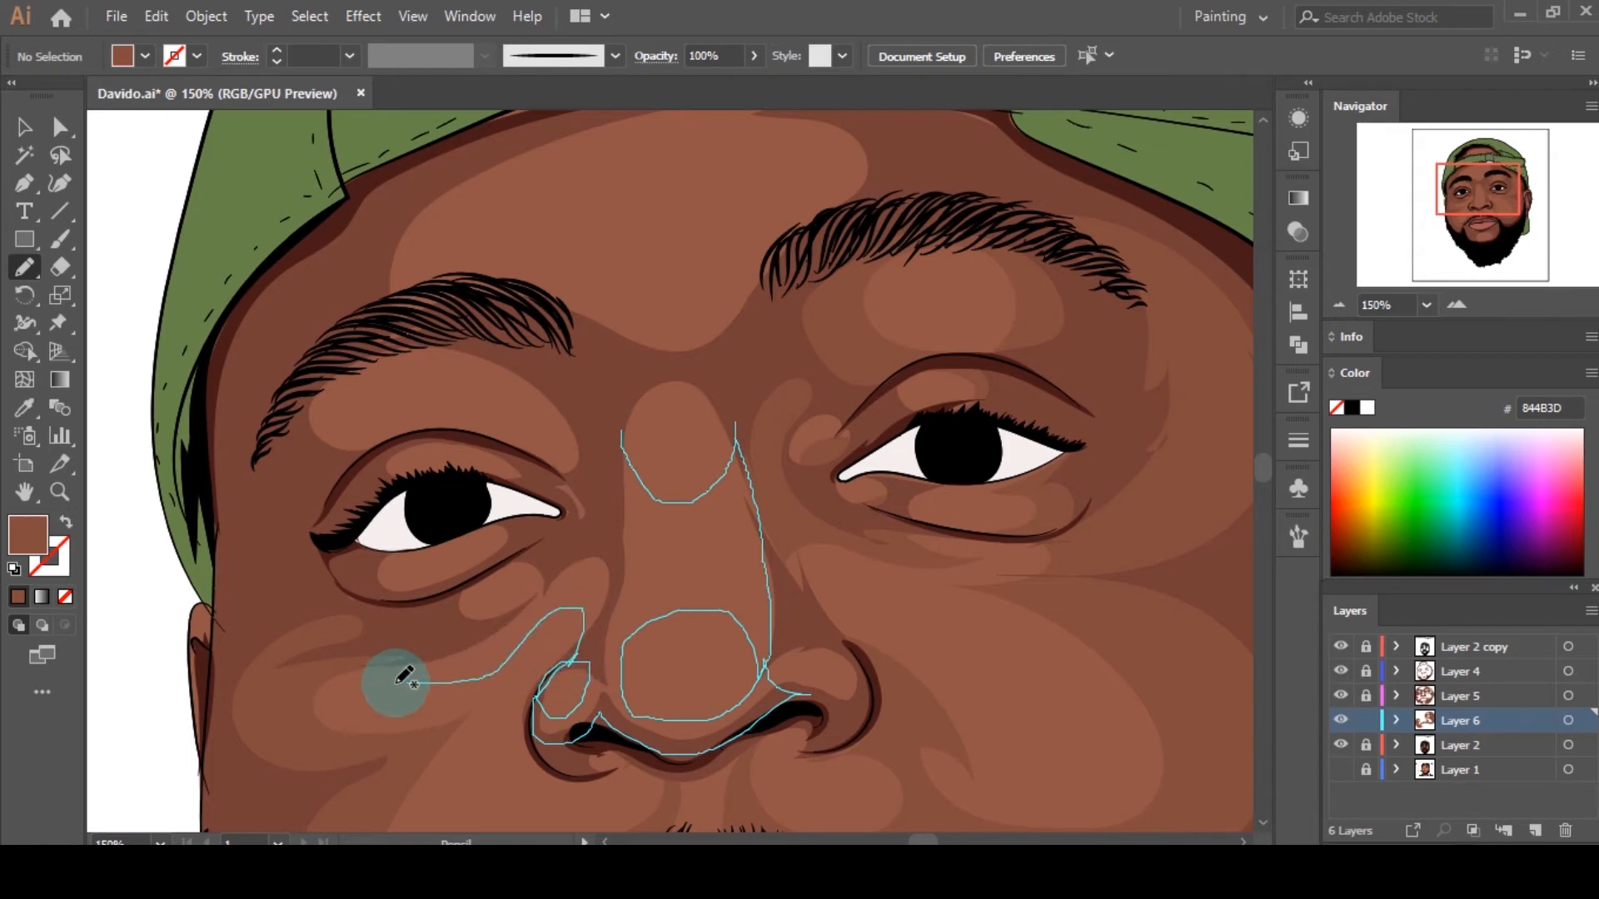
mouse_move(406, 736)
left_mouse_down()
mouse_move(286, 674)
mouse_move(518, 592)
mouse_move(600, 464)
mouse_move(610, 412)
left_mouse_up()
left_click(17, 599)
key("a")
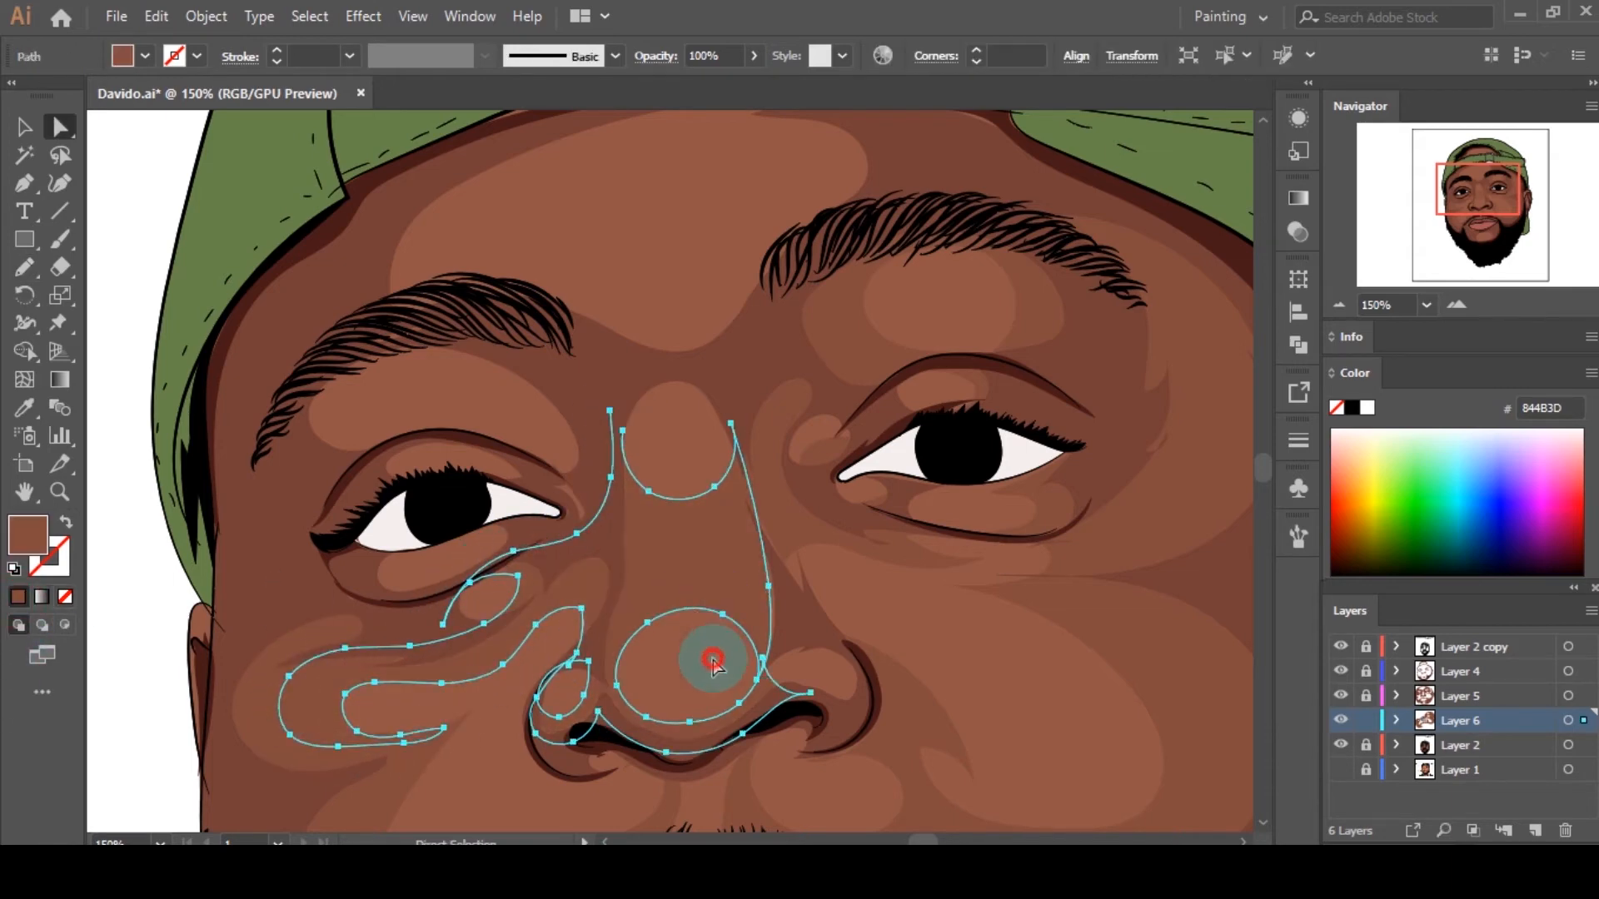
left_click(713, 659)
Step: Adjust the anchor points of the nose midtone shape along the bridge
scroll(737, 639, "up", 1)
left_click(752, 611)
left_click_drag(781, 572, 698, 601)
left_click(710, 674)
scroll(704, 512, "down", 4)
scroll(881, 641, "down", 1)
scroll(874, 533, "up", 2)
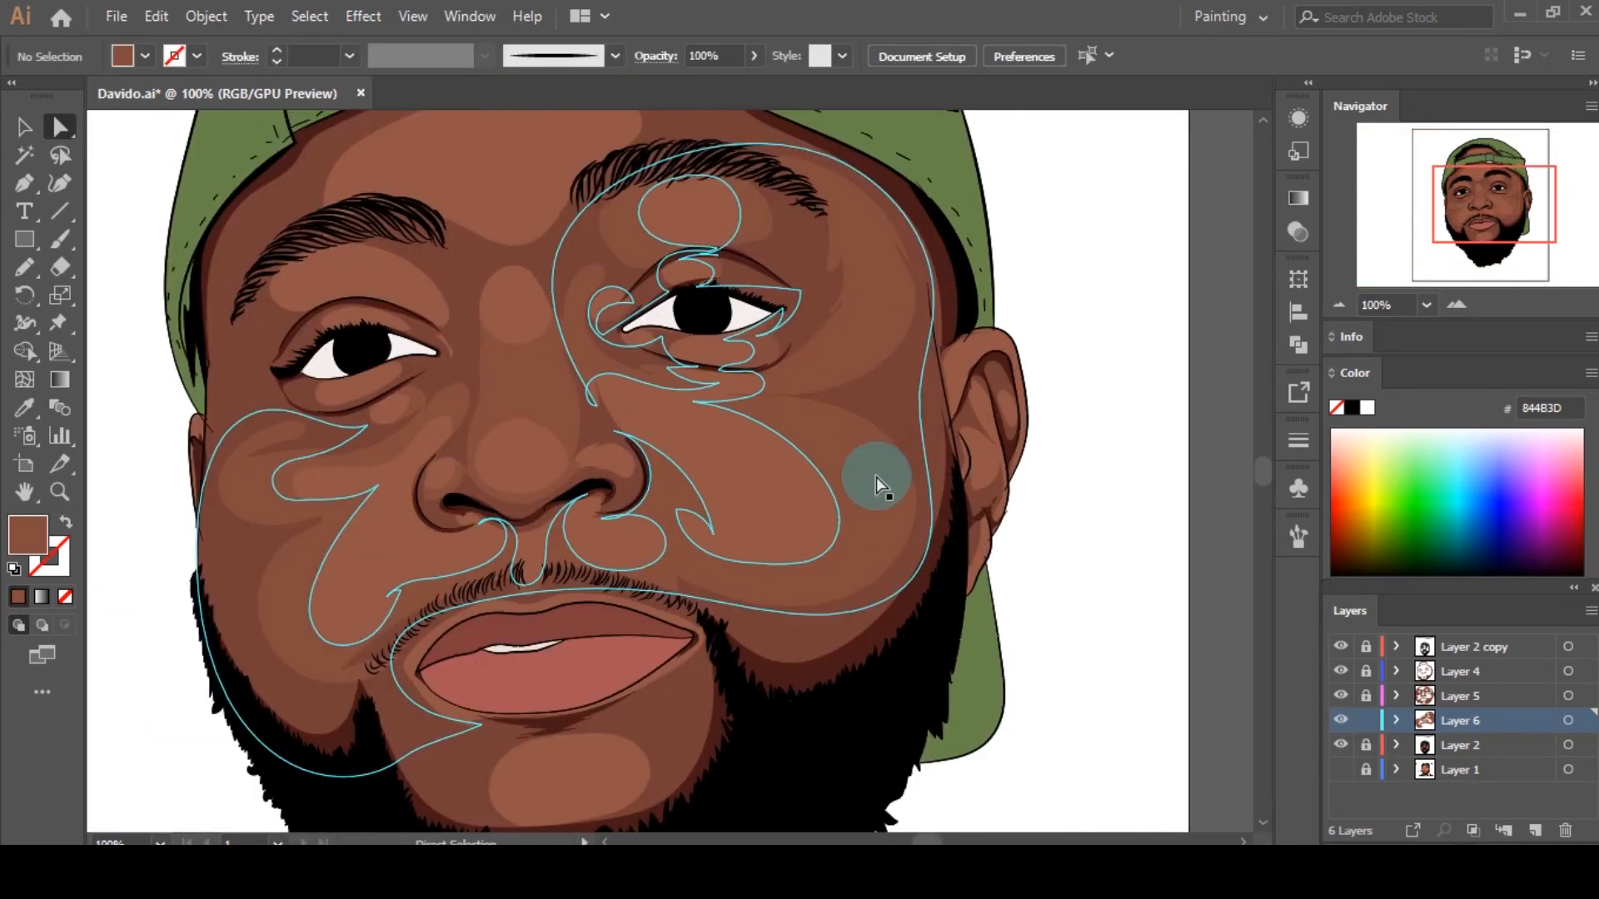
Step: Pencil a midtone shape between the left-hand eyebrow and eyelid, leaving a light patch in its centre
scroll(878, 492, "up", 1)
key("n")
scroll(333, 361, "up", 2)
scroll(324, 358, "up", 1)
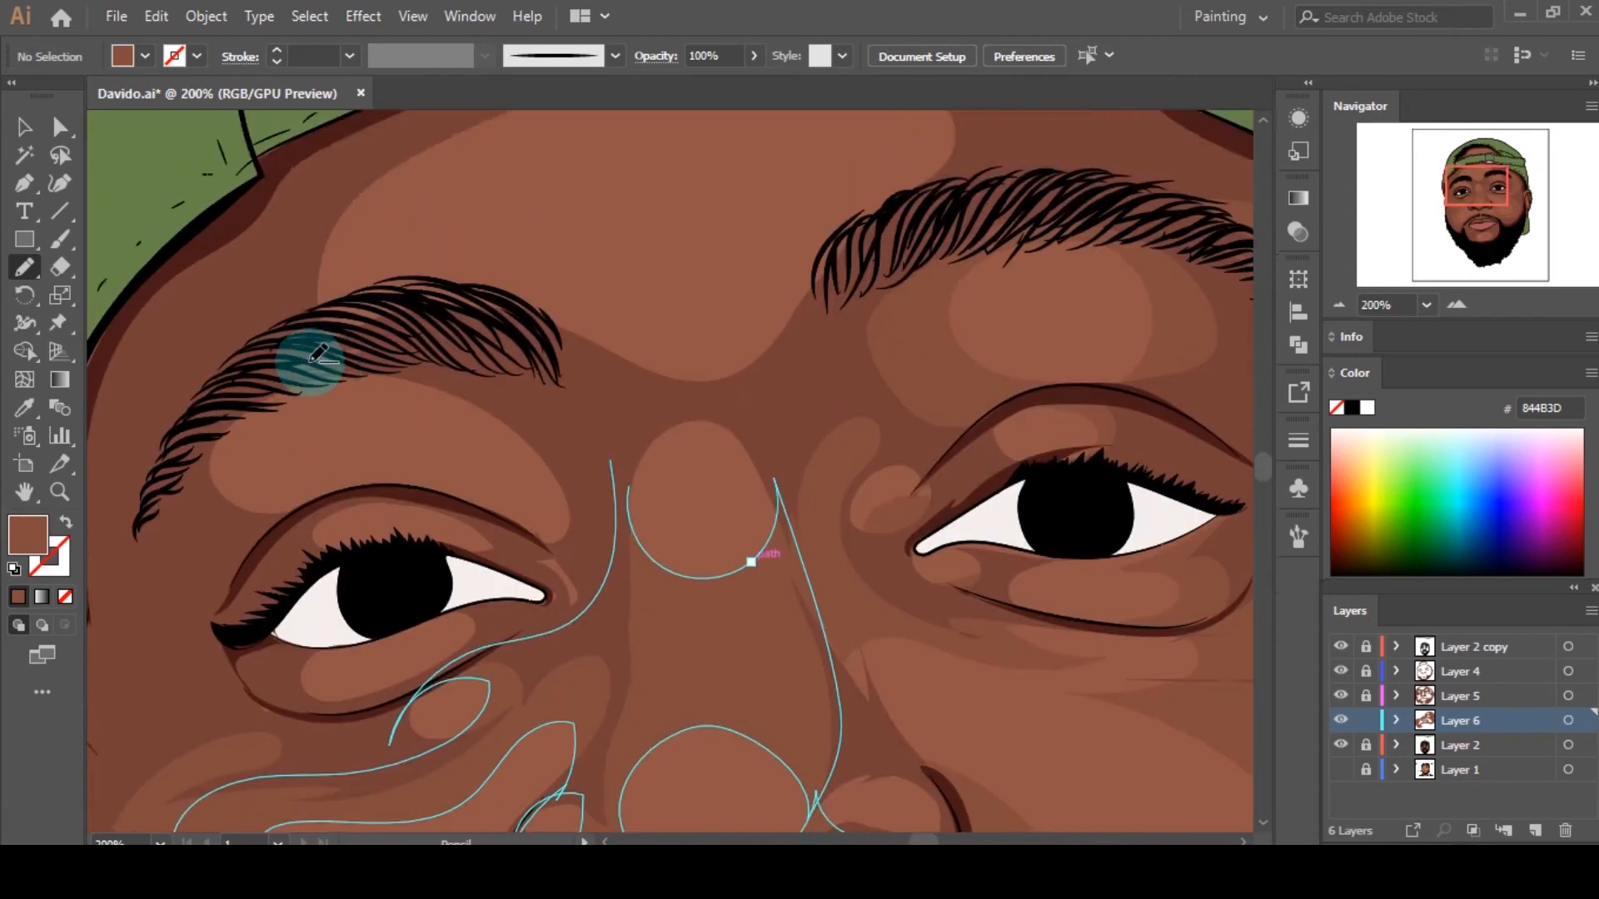
mouse_move(650, 636)
left_mouse_down()
mouse_move(497, 541)
mouse_move(645, 512)
mouse_move(812, 624)
left_mouse_up()
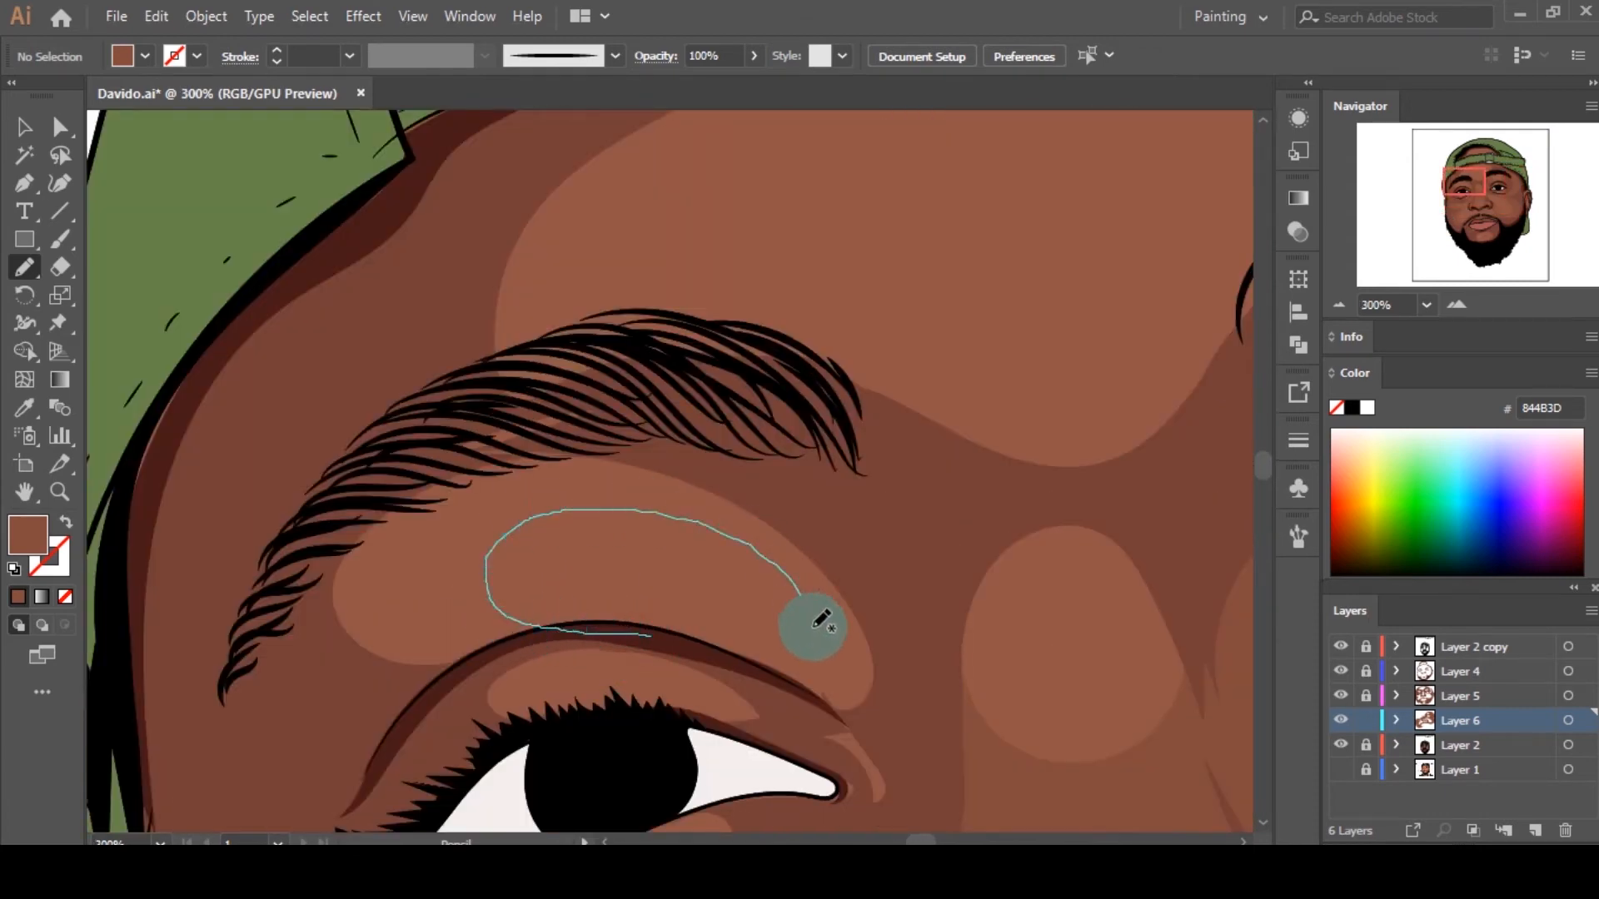
mouse_move(729, 658)
left_mouse_down()
mouse_move(828, 749)
mouse_move(614, 403)
mouse_move(375, 689)
mouse_move(616, 634)
left_mouse_up()
scroll(339, 688, "down", 2)
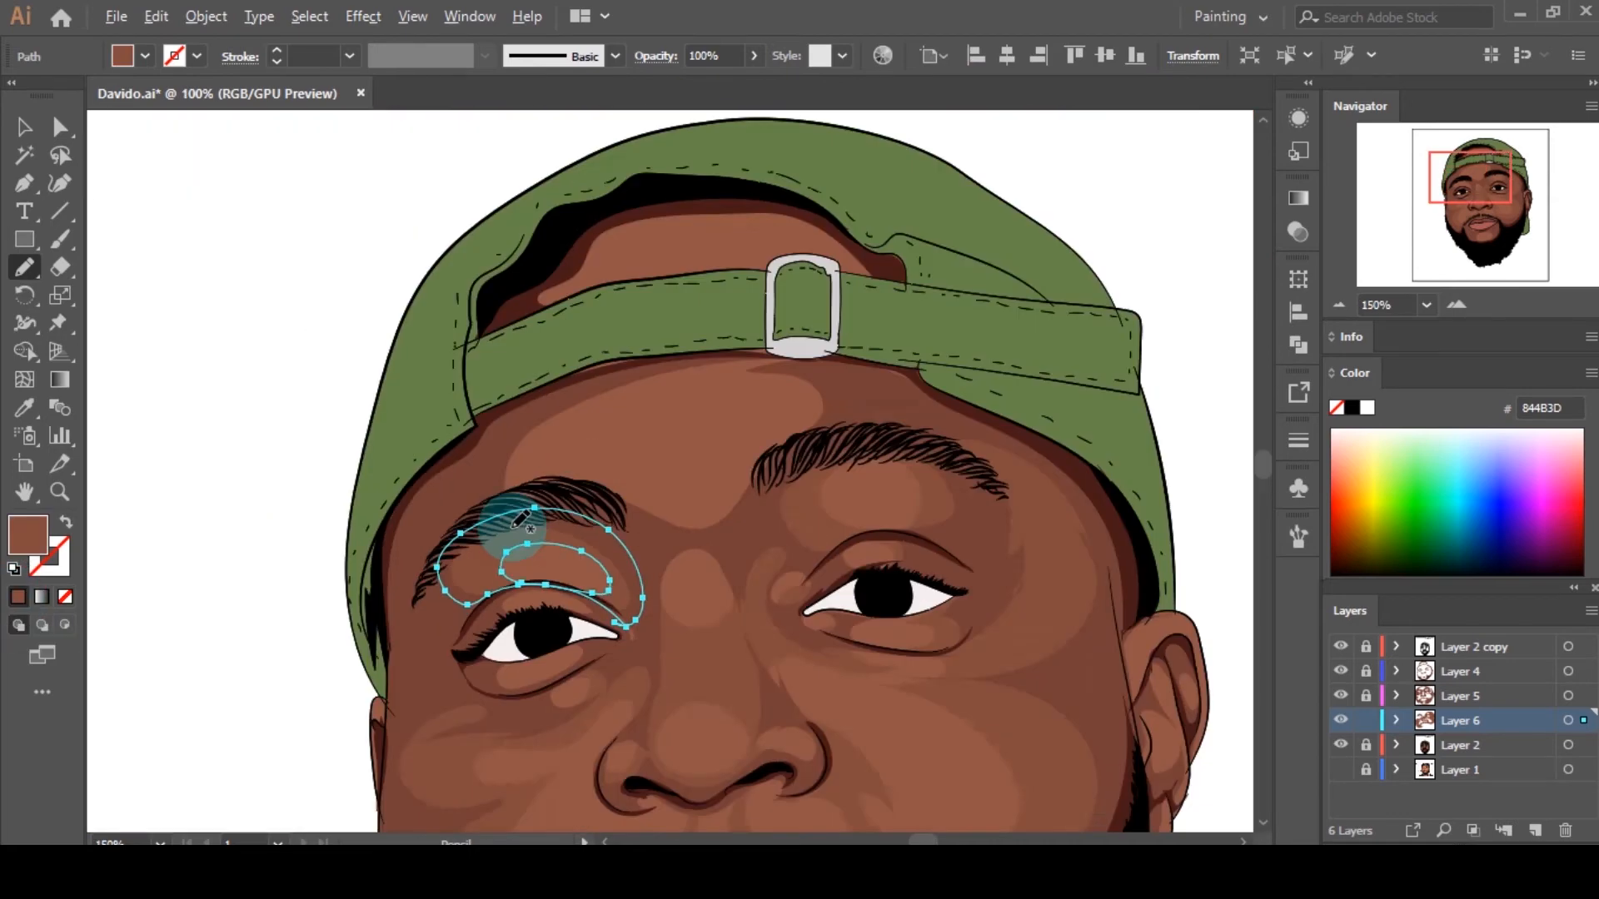
Step: Pencil a midtone shape across the forehead around two light patches and fill it with 844B3D
scroll(743, 535, "up", 3)
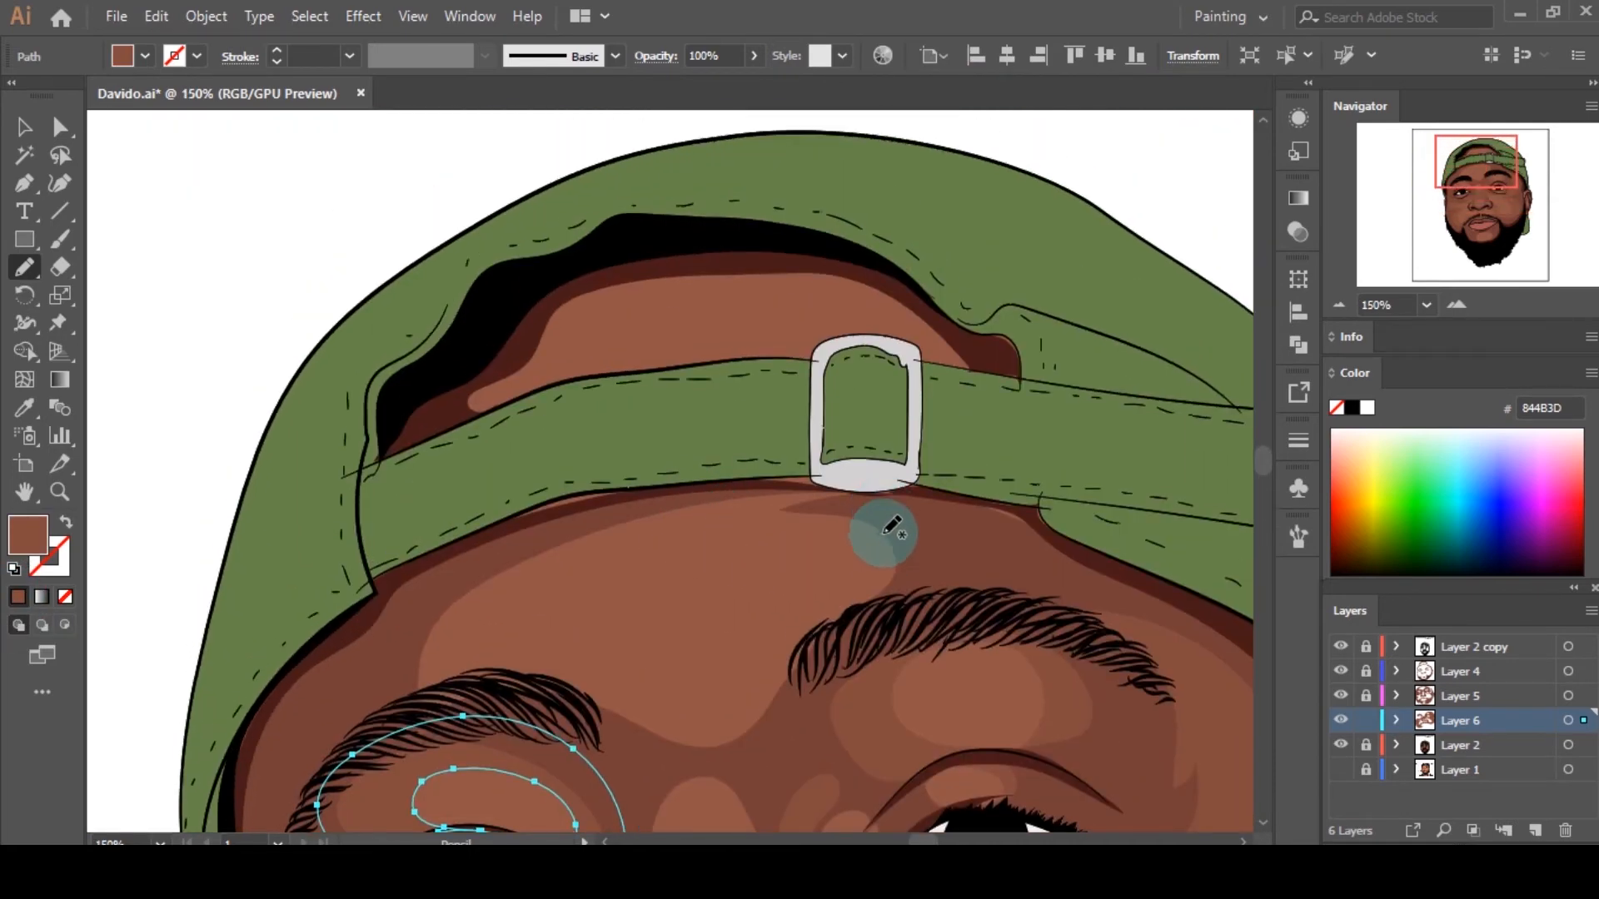
mouse_move(766, 526)
left_mouse_down()
mouse_move(422, 629)
mouse_move(550, 708)
mouse_move(746, 717)
mouse_move(860, 643)
mouse_move(858, 513)
left_mouse_up()
left_click(17, 597)
scroll(783, 468, "up", 1)
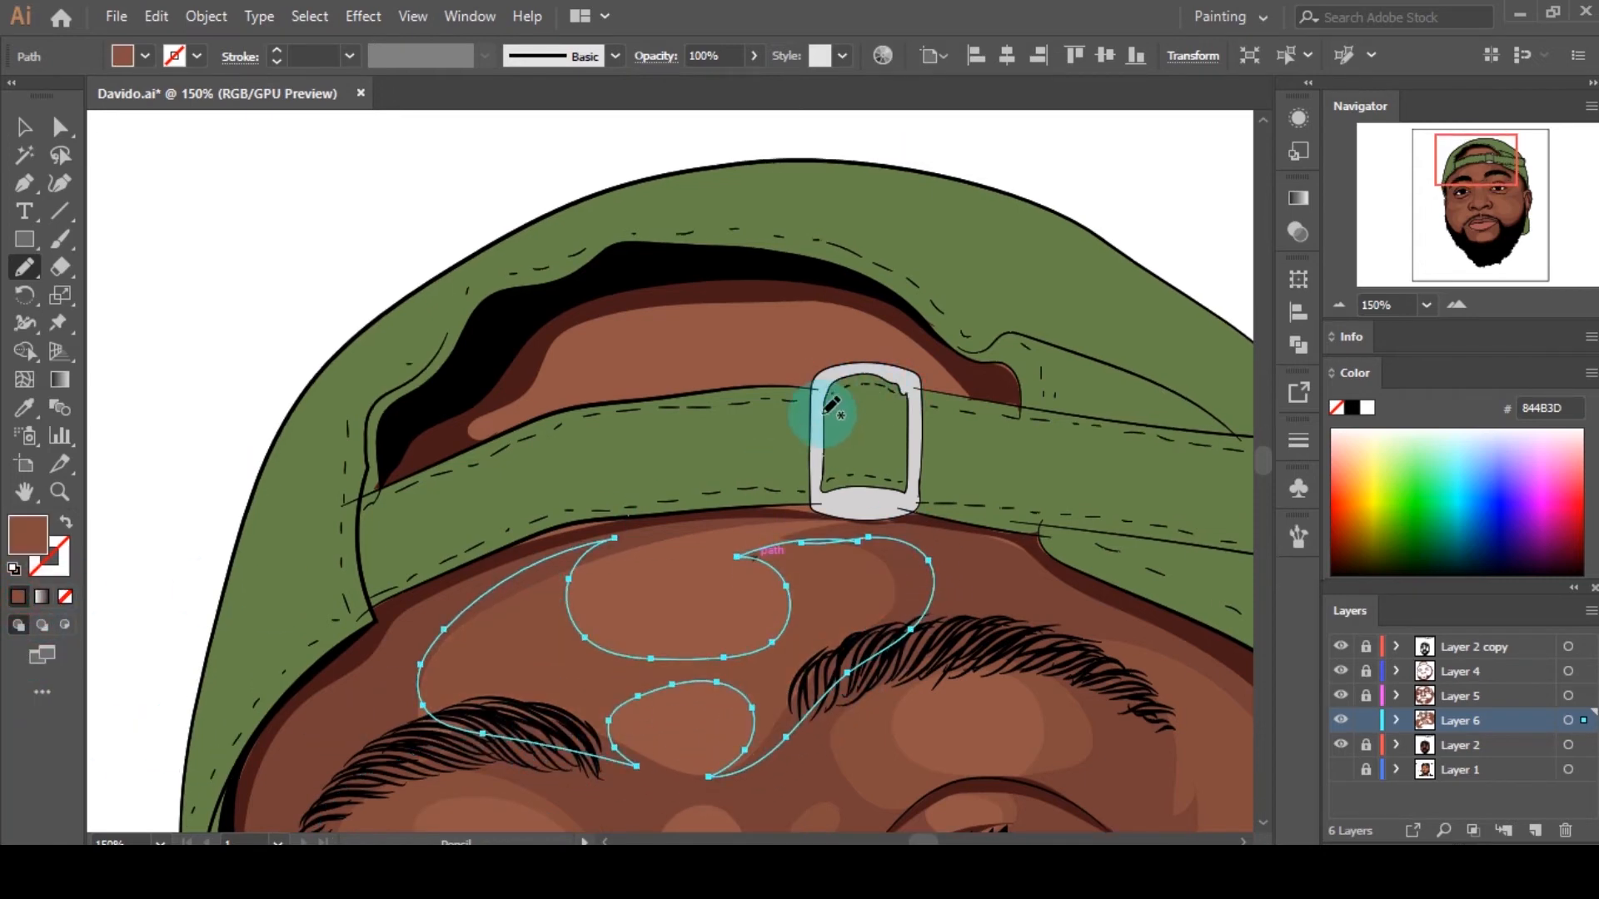
scroll(773, 510, "down", 2)
scroll(774, 512, "down", 6)
key("a")
left_click(882, 548)
Step: Pencil a midtone ring on the chin around a light oval and fill it with 844B3D
scroll(699, 574, "down", 3)
scroll(721, 649, "up", 5)
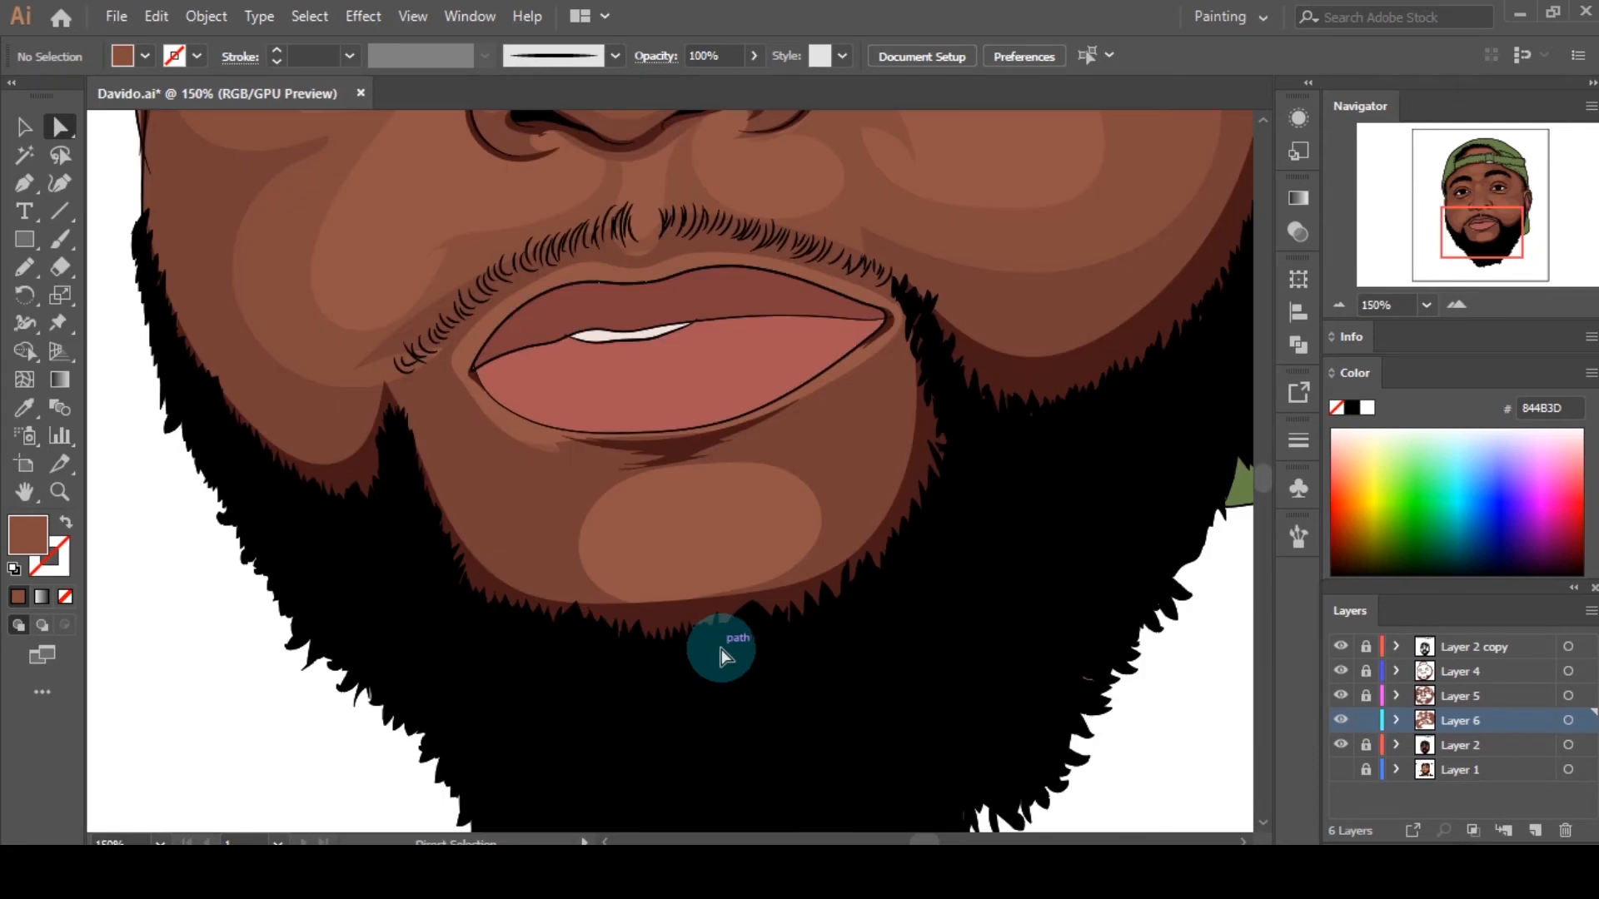
scroll(782, 591, "up", 2)
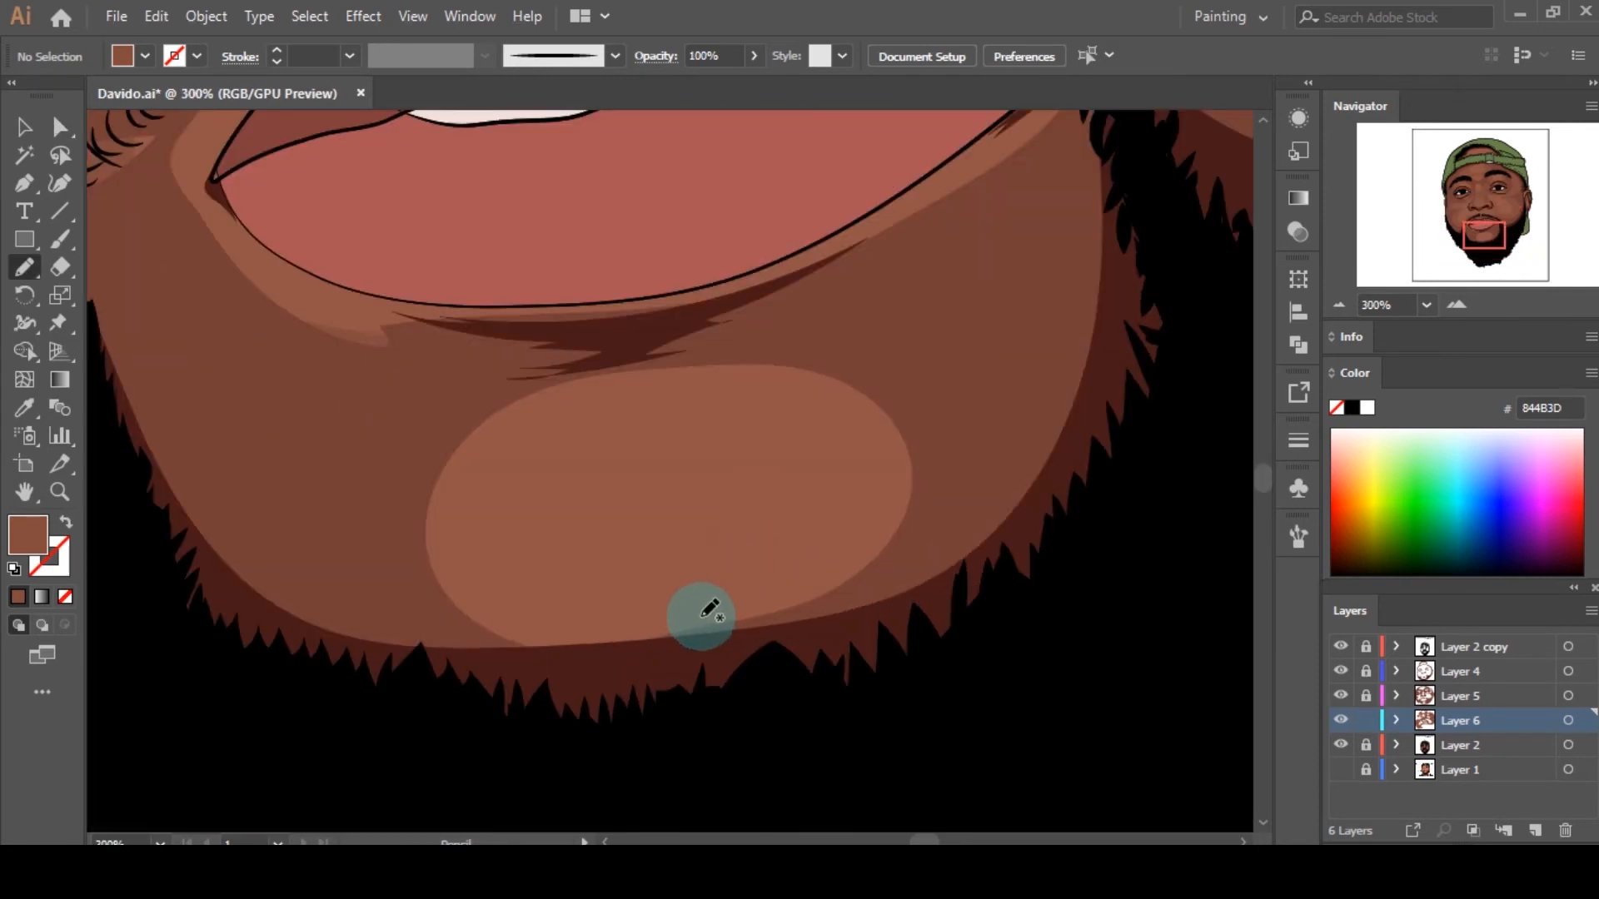
mouse_move(702, 618)
left_mouse_down()
mouse_move(635, 434)
mouse_move(810, 560)
mouse_move(446, 393)
mouse_move(858, 598)
mouse_move(649, 671)
left_mouse_up()
left_click(19, 596)
Step: Change the fill of the selected midtone shapes to the redder brown 82473D and deselect them
double_click(22, 537)
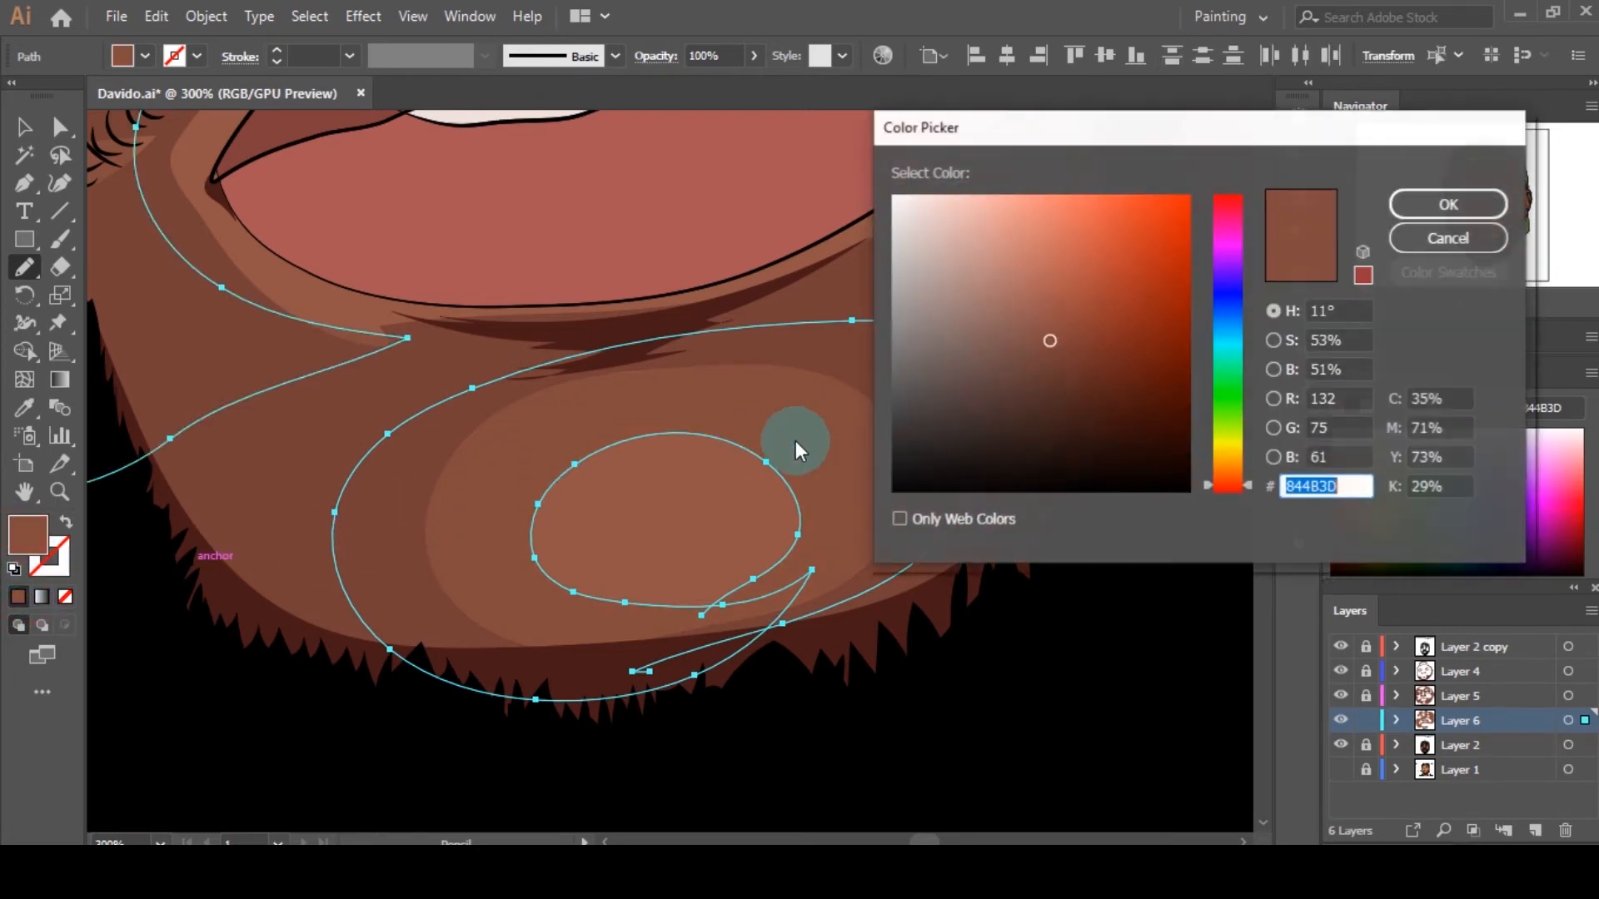
left_click(1428, 197)
double_click(33, 537)
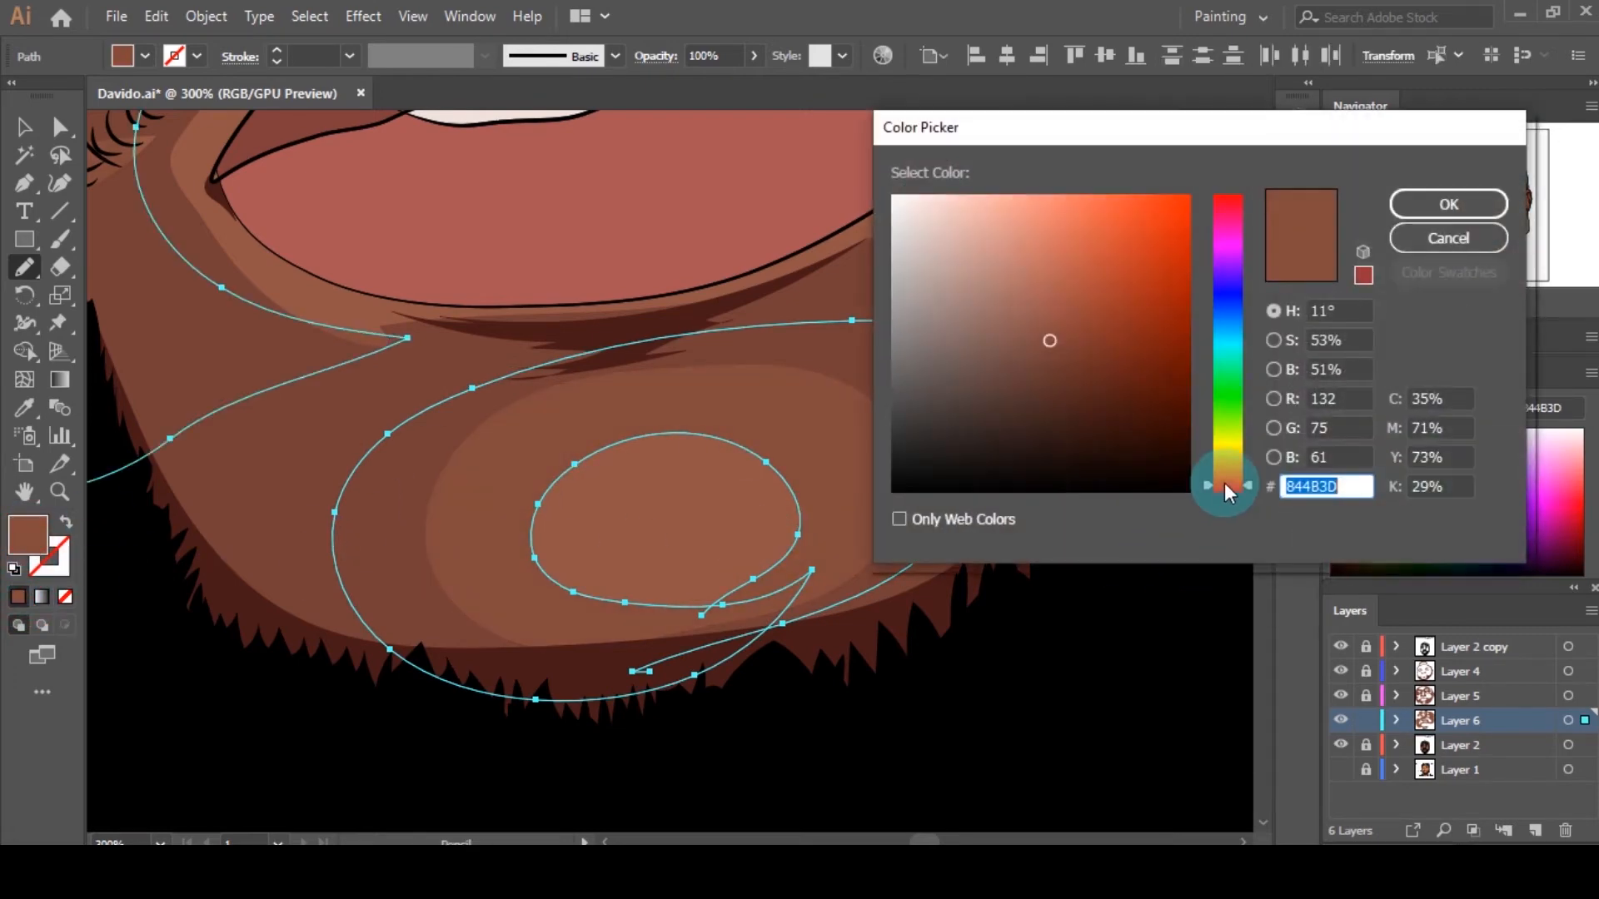
left_click(1224, 485)
left_click(1443, 208)
key("ctrl+shift+a")
key("a")
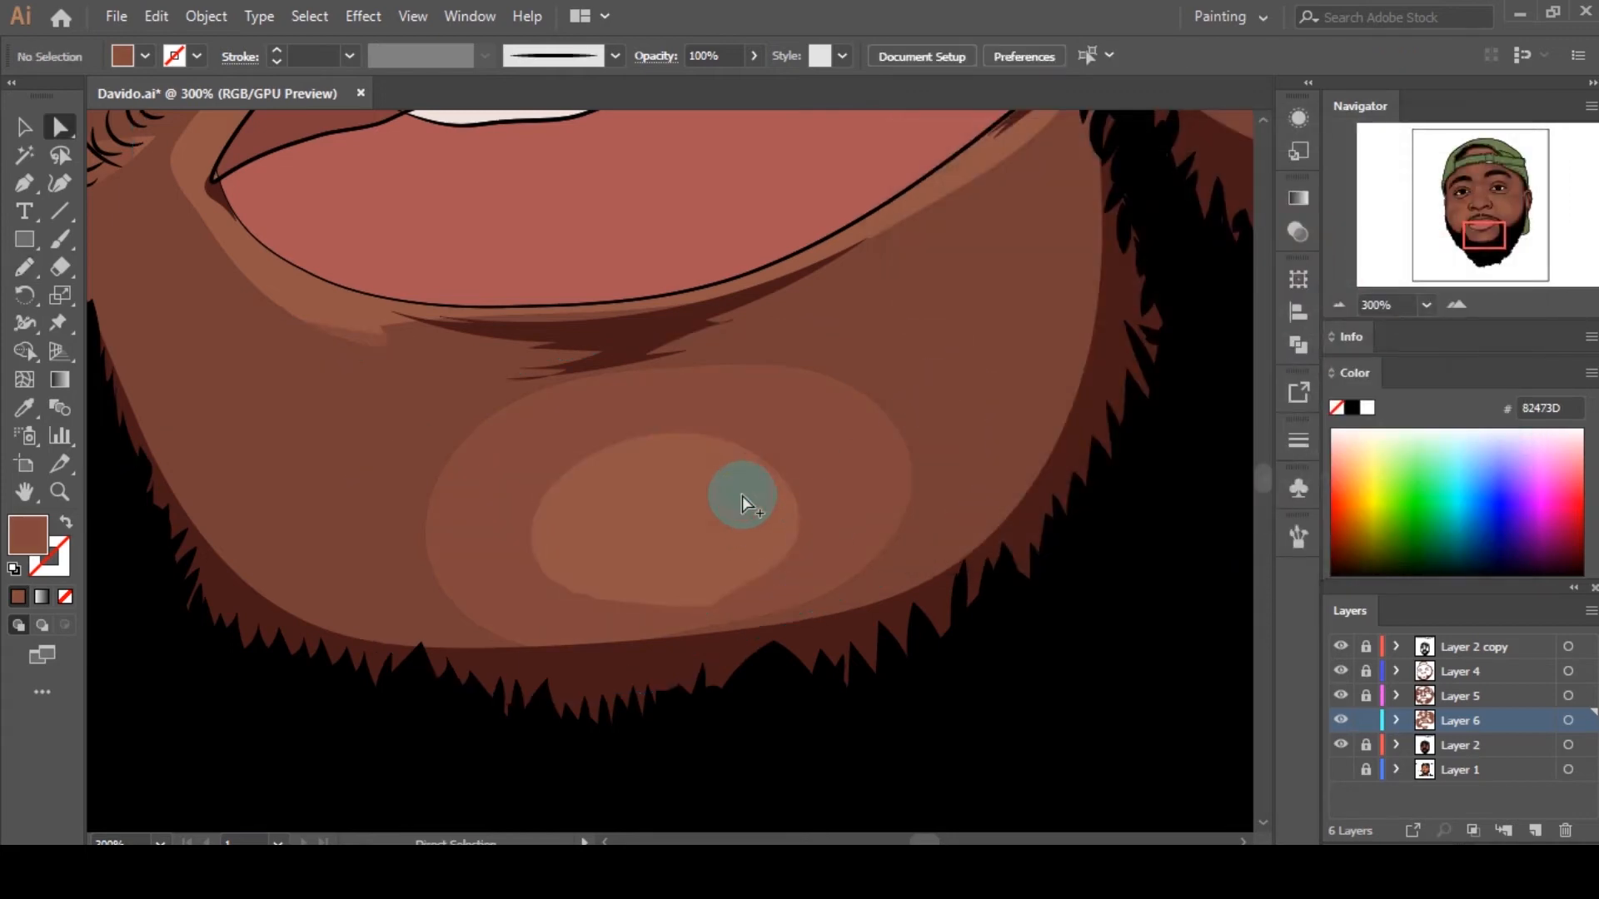
scroll(749, 508, "down", 7)
scroll(795, 466, "up", 3)
scroll(933, 625, "down", 2)
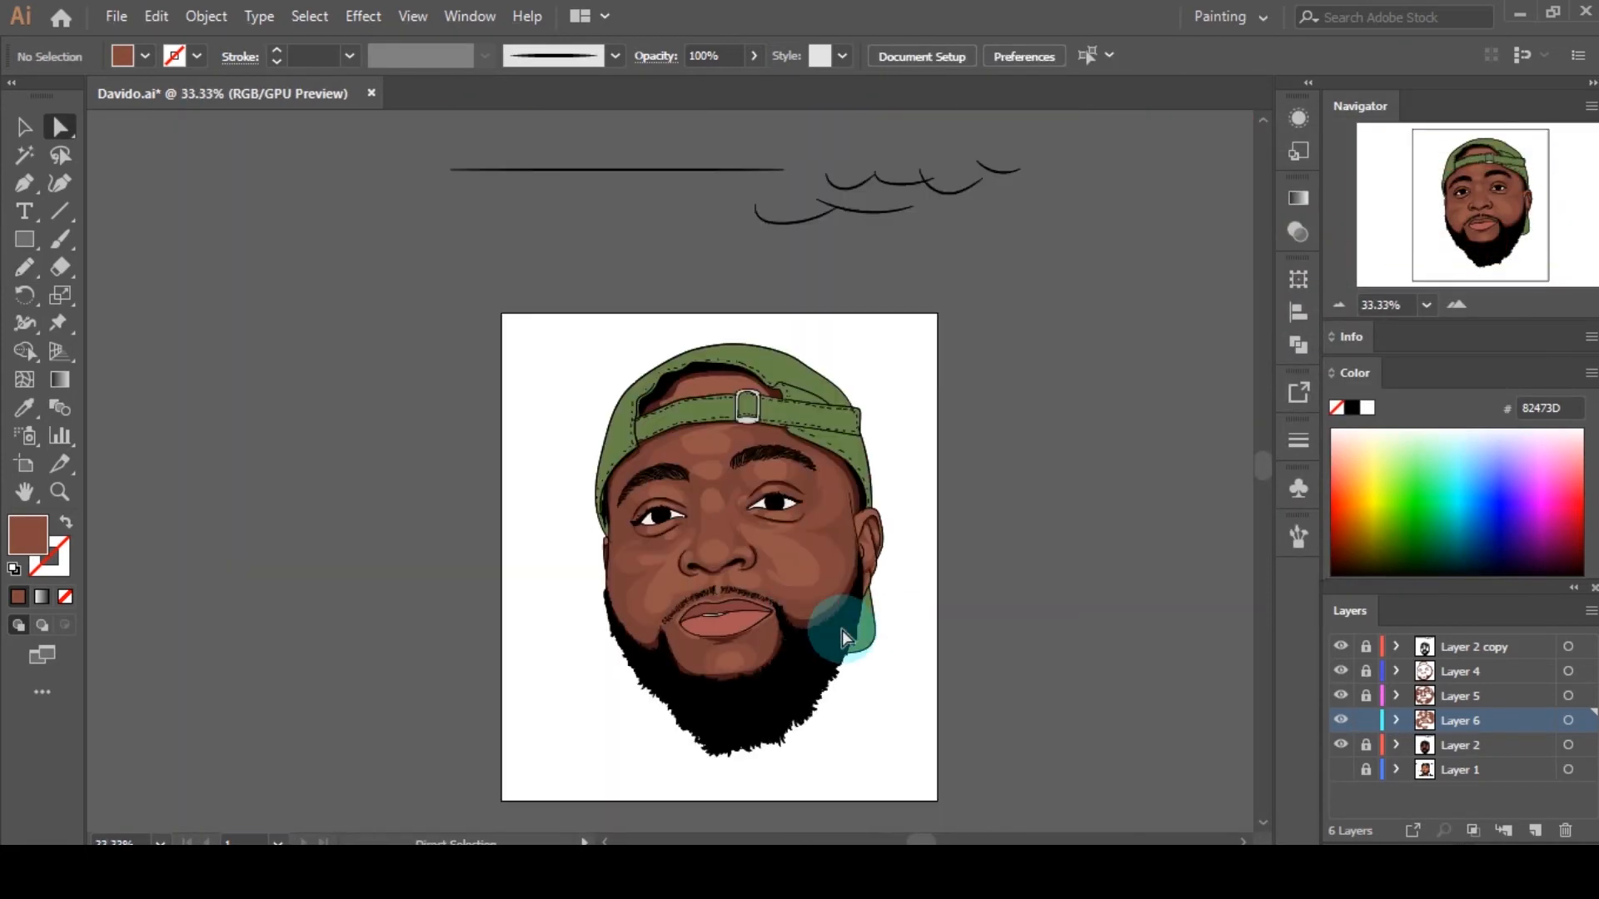
scroll(821, 464, "up", 2)
scroll(899, 570, "down", 4)
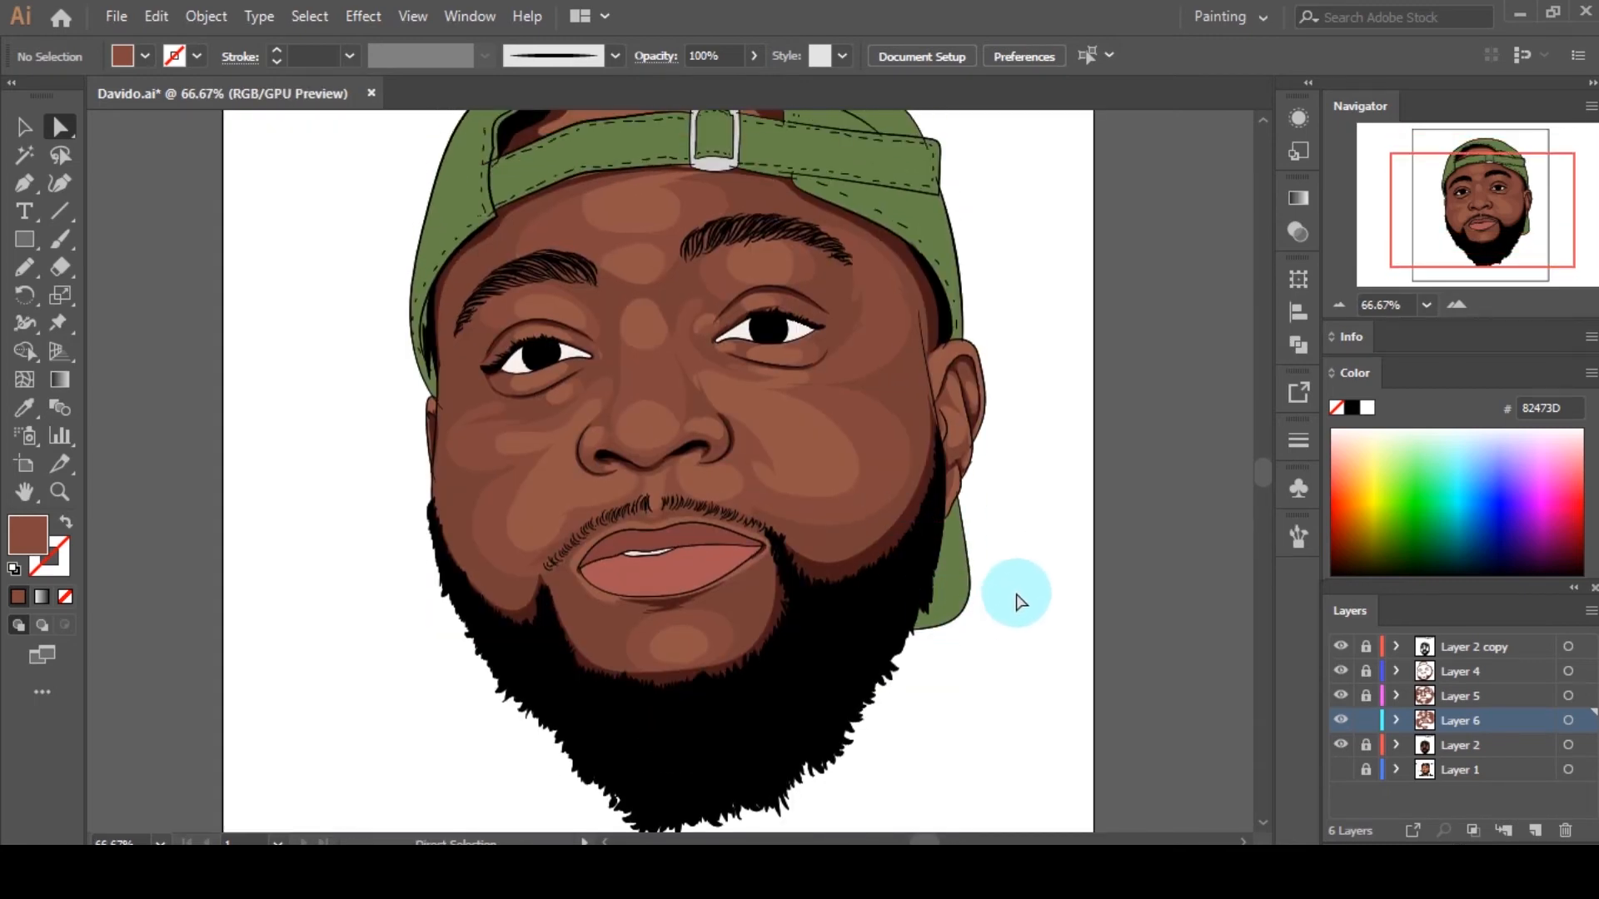
Step: Change the fill of the large midtone shape covering the right-hand cheek to 82463B
left_click(924, 598, "alt")
scroll(845, 600, "down", 2)
scroll(822, 632, "up", 6)
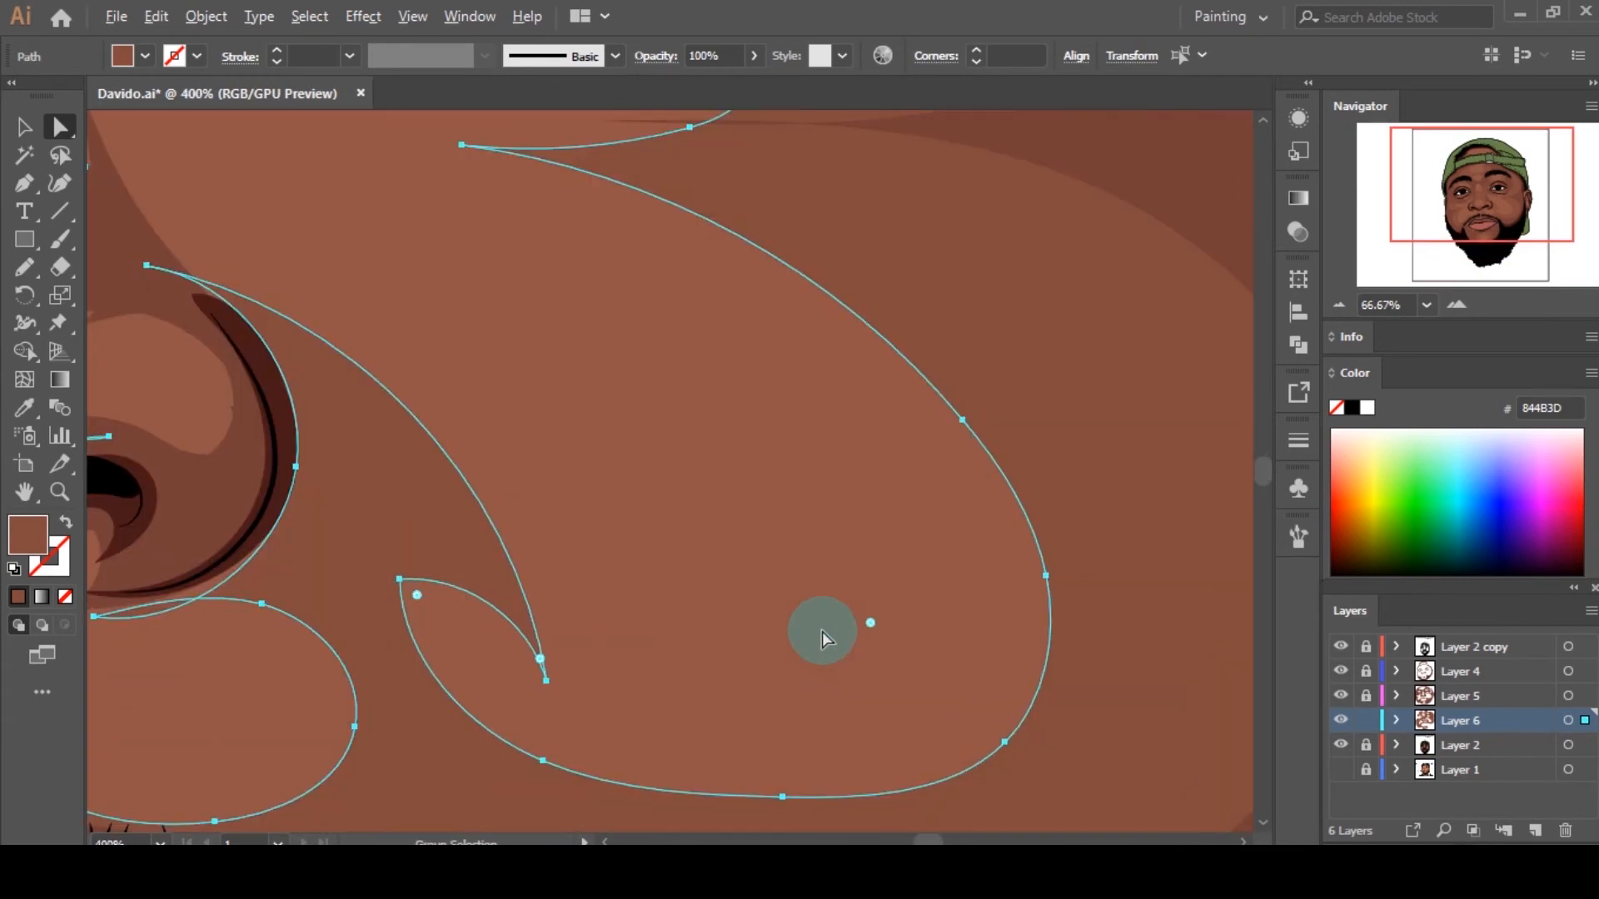
double_click(28, 535)
key("Return")
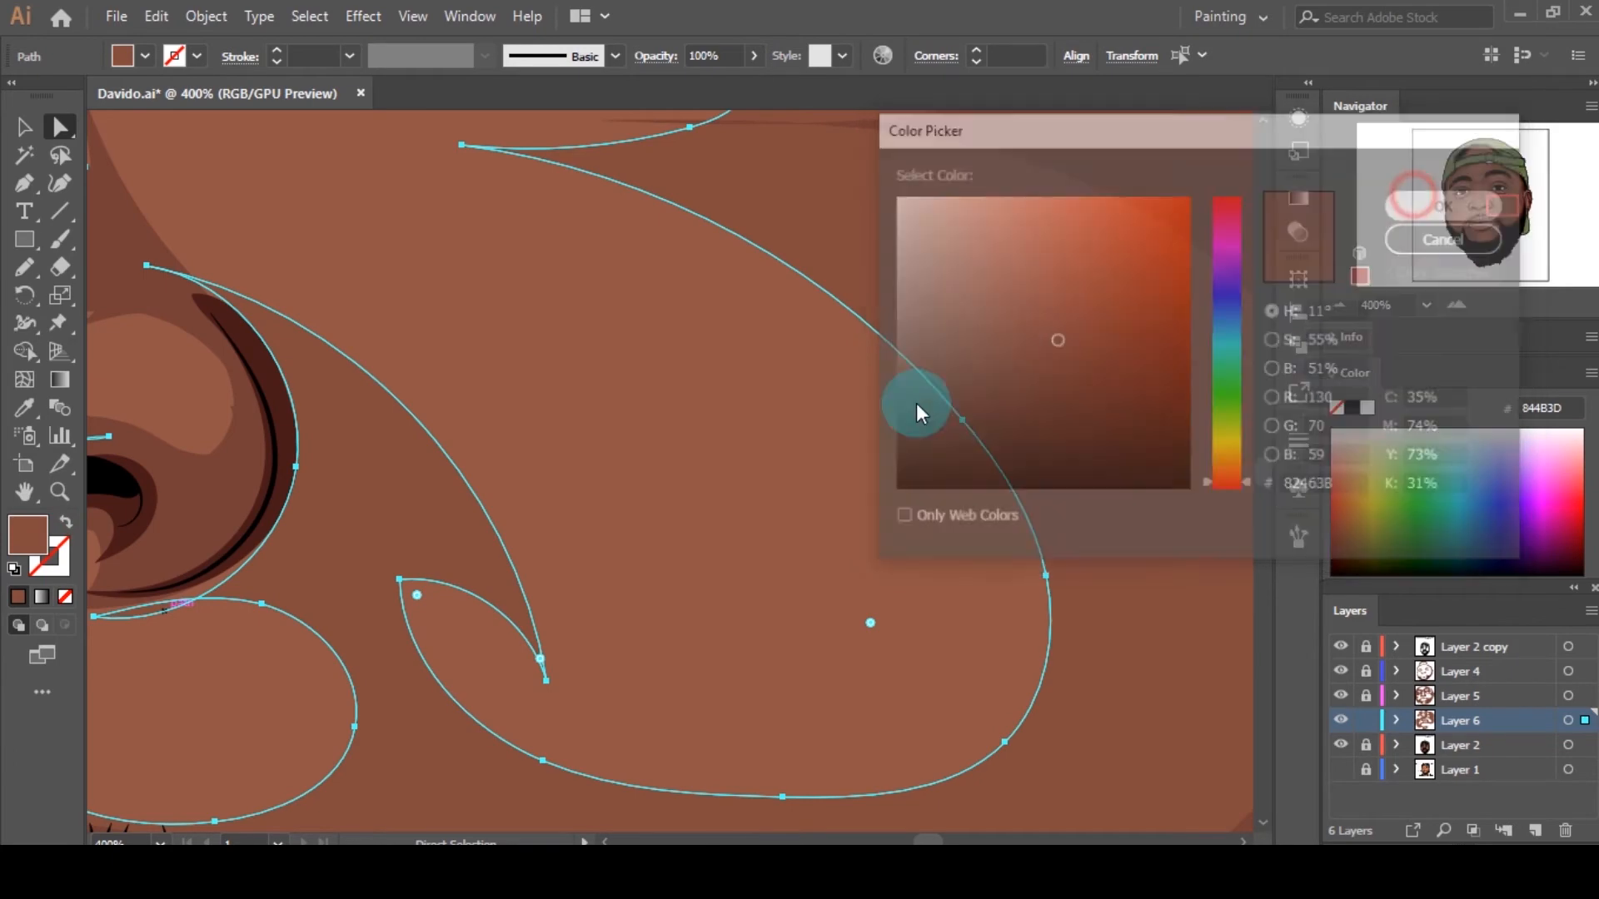
Step: Set the fill of the selected cheek midtone shape to 82483C and deselect it
scroll(914, 411, "down", 6)
scroll(892, 521, "up", 2)
scroll(891, 522, "up", 6)
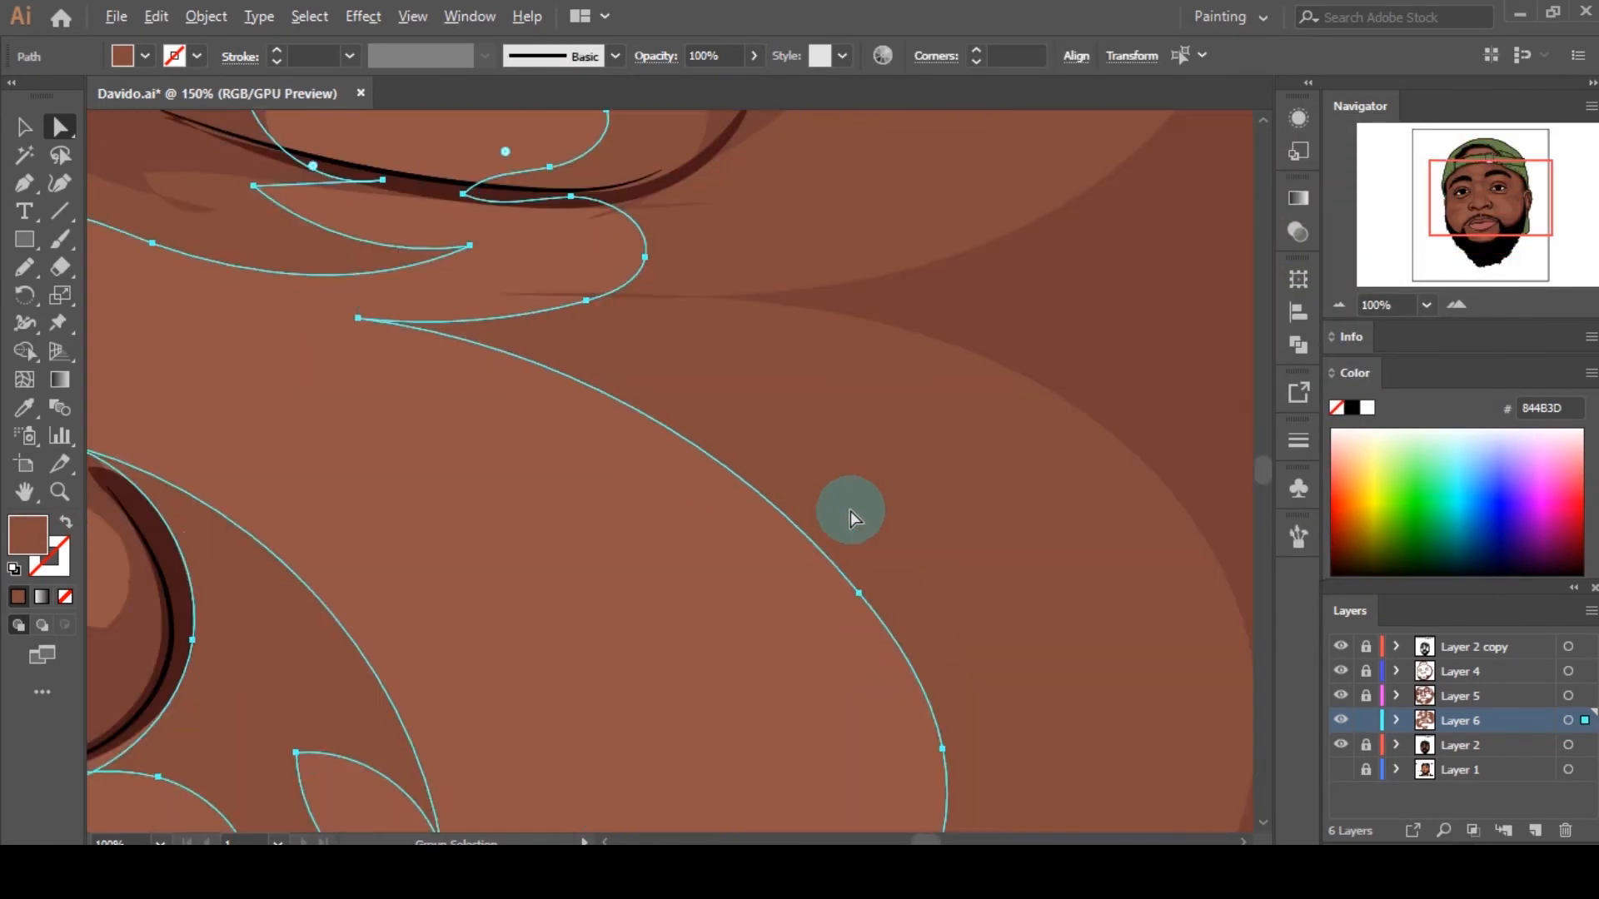
double_click(27, 535)
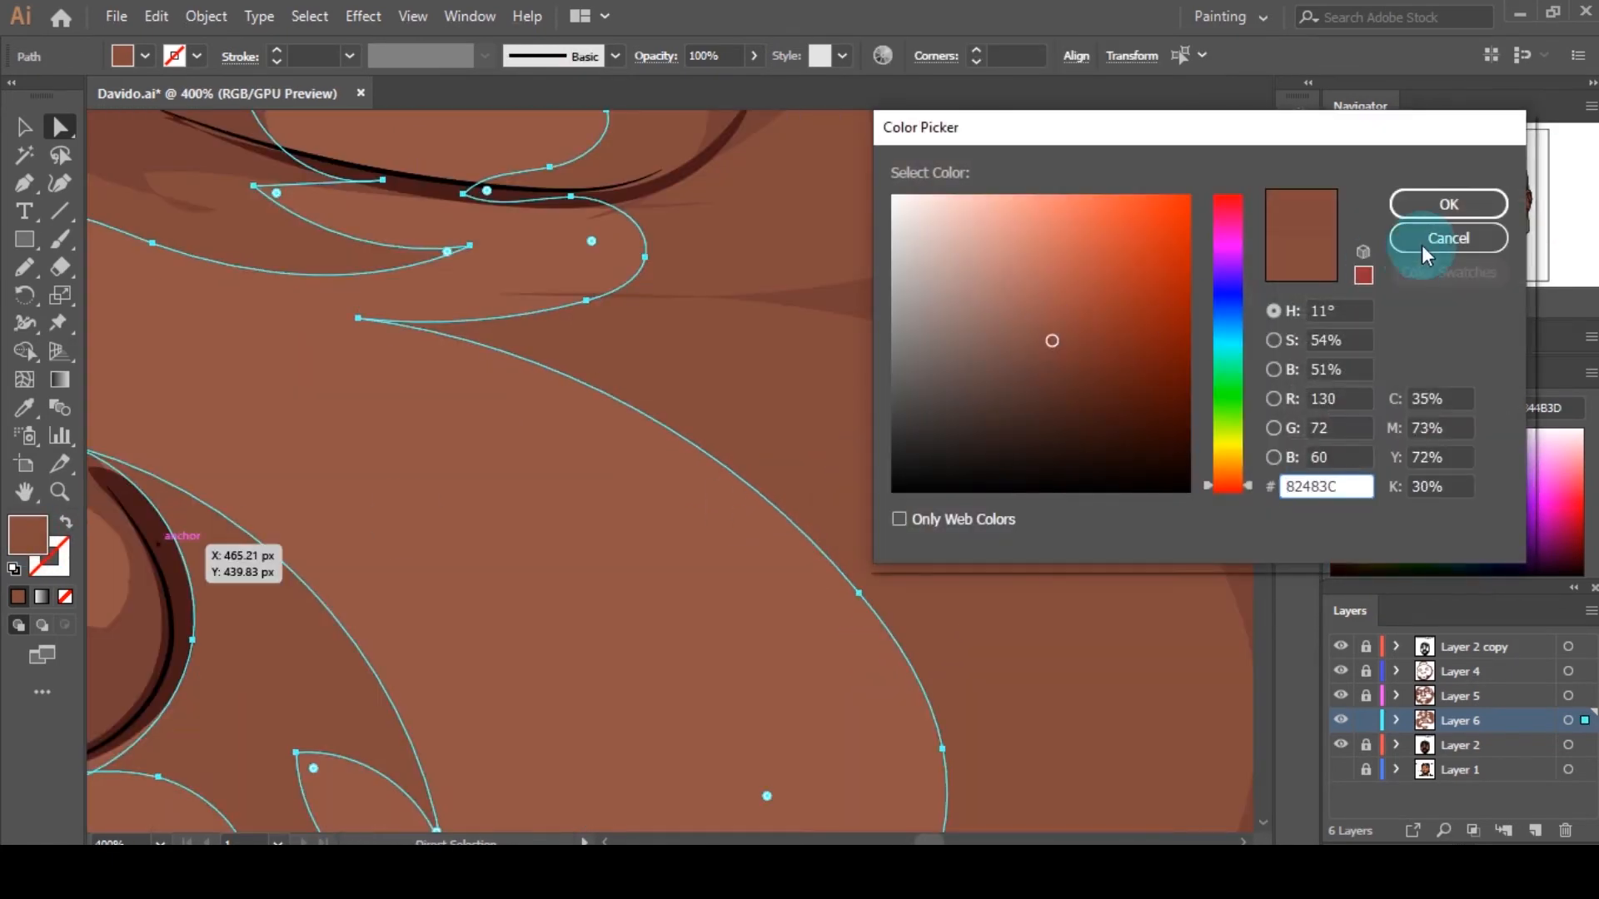
key("Return")
scroll(864, 511, "down", 6)
scroll(1037, 520, "up", 2)
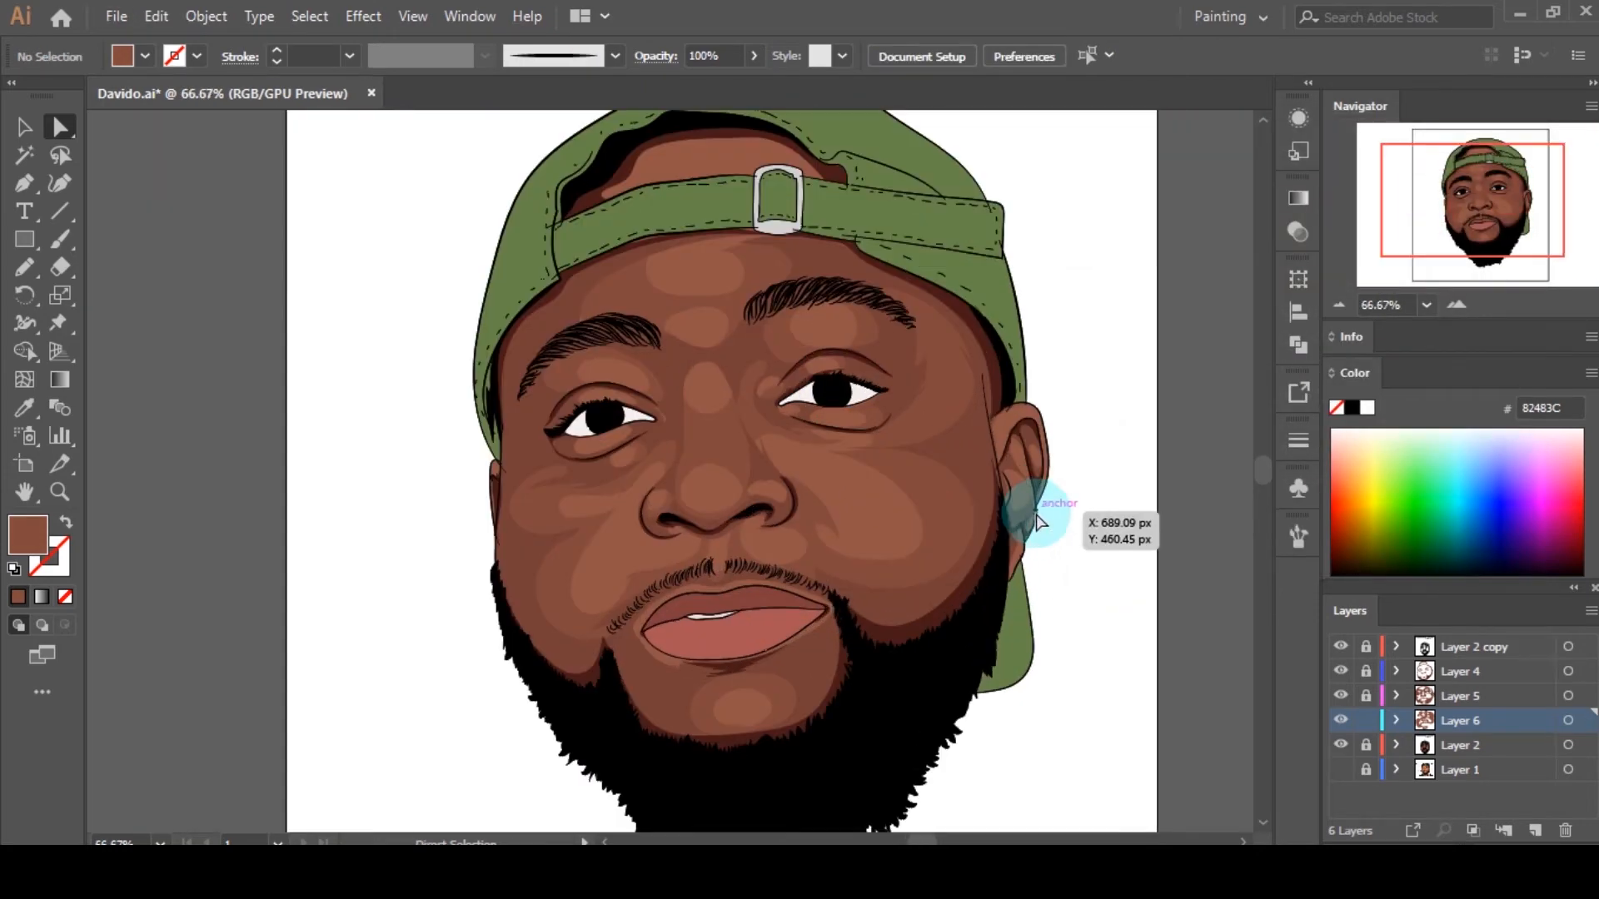
Step: Briefly show the reference photo on Layer 1 and hide it again
key("n")
left_click(1341, 770)
left_click(1341, 769)
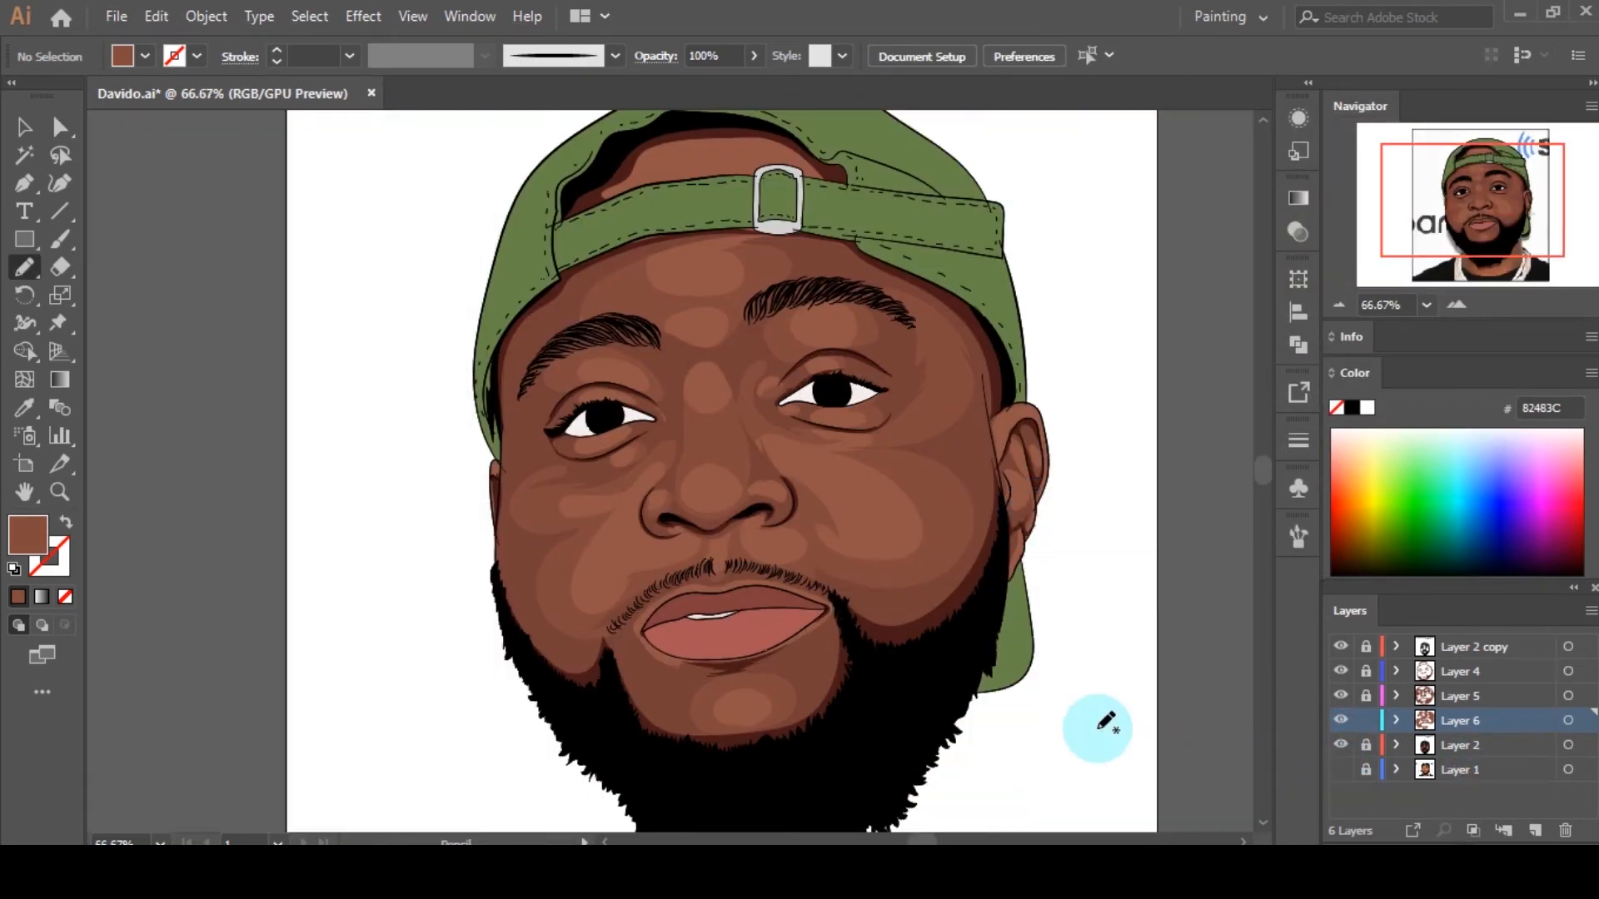
Step: Pencil a curved midtone shape on the skin inside the cap opening, fill it with 82483C and deselect it
scroll(823, 562, "down", 5)
scroll(823, 564, "up", 5)
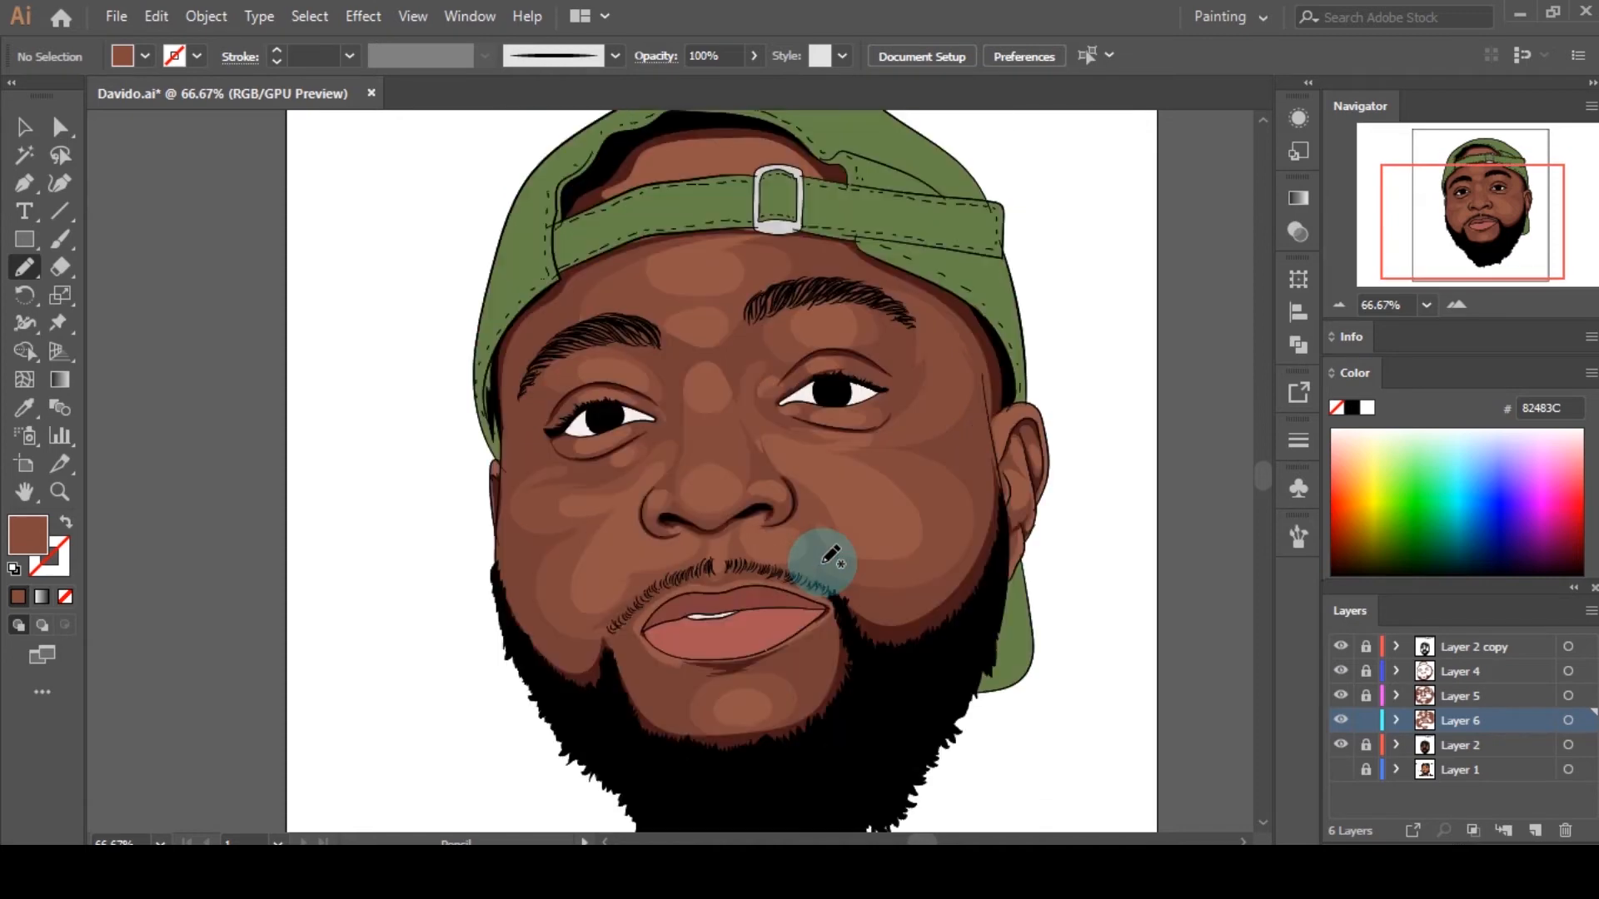
scroll(783, 441, "up", 3)
scroll(745, 334, "up", 3)
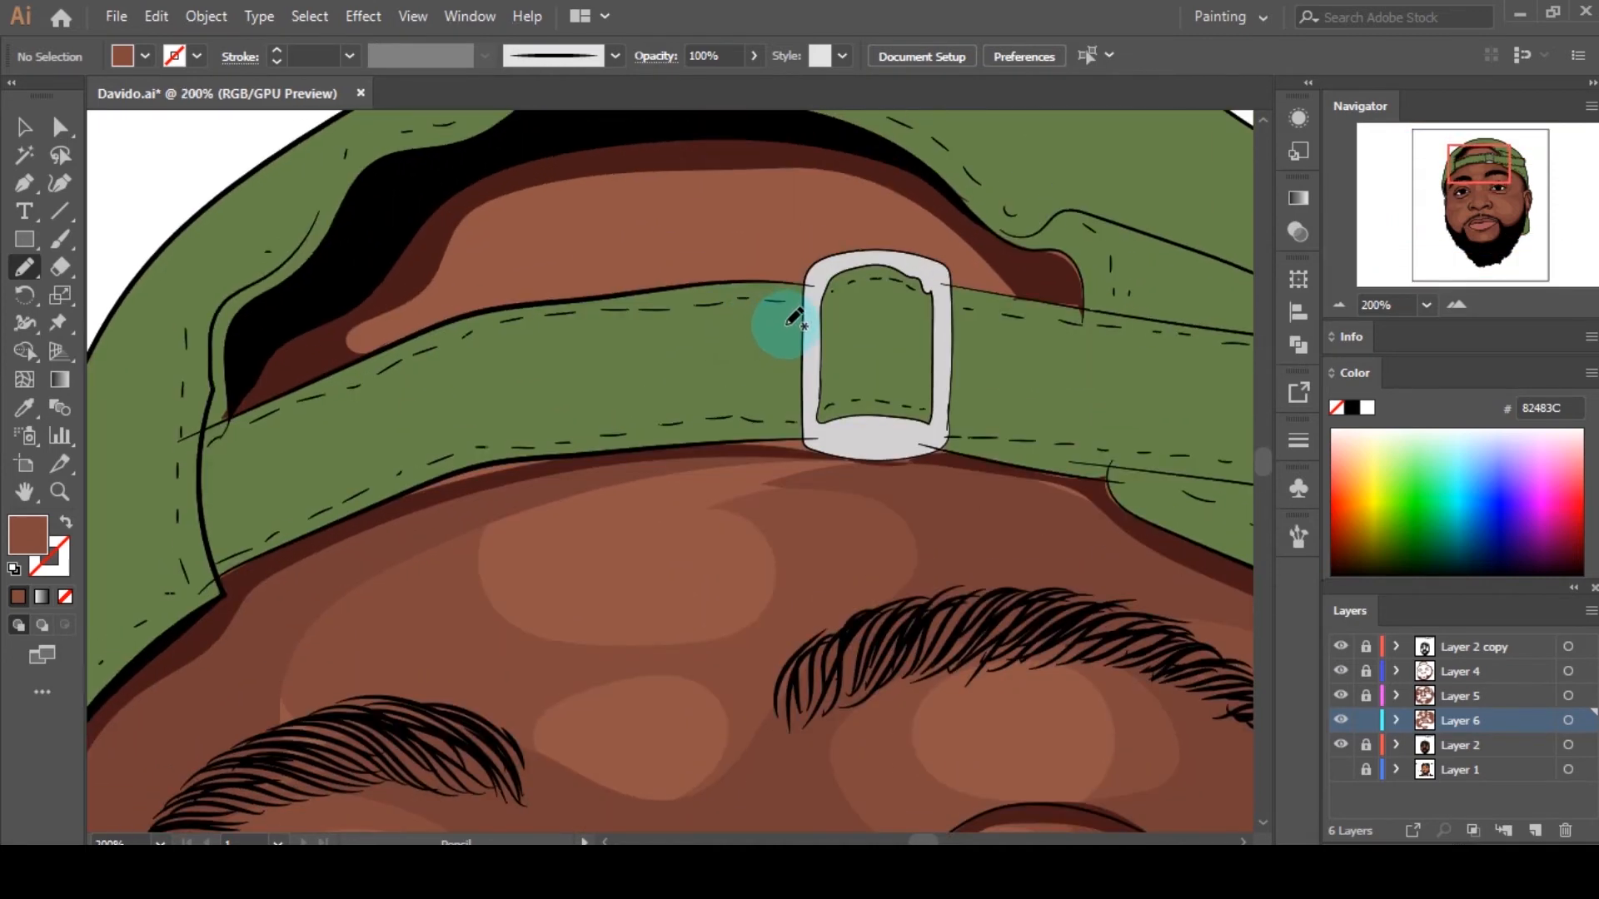
scroll(791, 331, "up", 1)
mouse_move(961, 338)
left_mouse_down()
mouse_move(885, 273)
mouse_move(670, 257)
mouse_move(527, 341)
left_mouse_up()
mouse_move(358, 410)
left_mouse_down()
mouse_move(482, 239)
mouse_move(846, 214)
mouse_move(1013, 328)
mouse_move(1041, 377)
left_mouse_up()
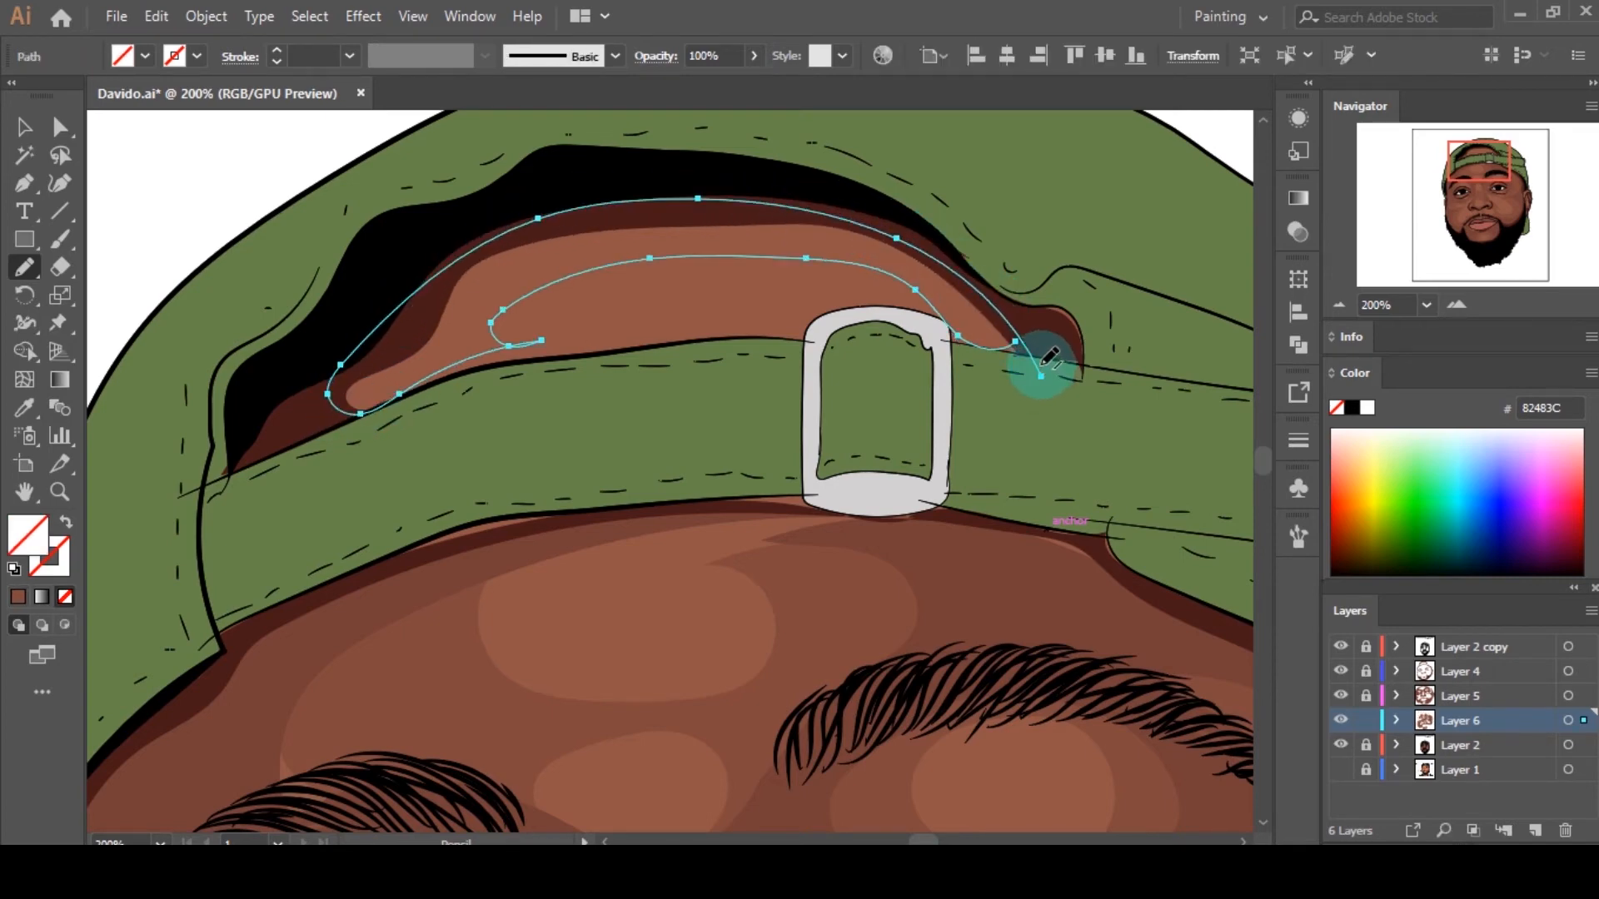
left_click(17, 596)
key("a")
left_click(617, 629)
scroll(885, 320, "down", 5)
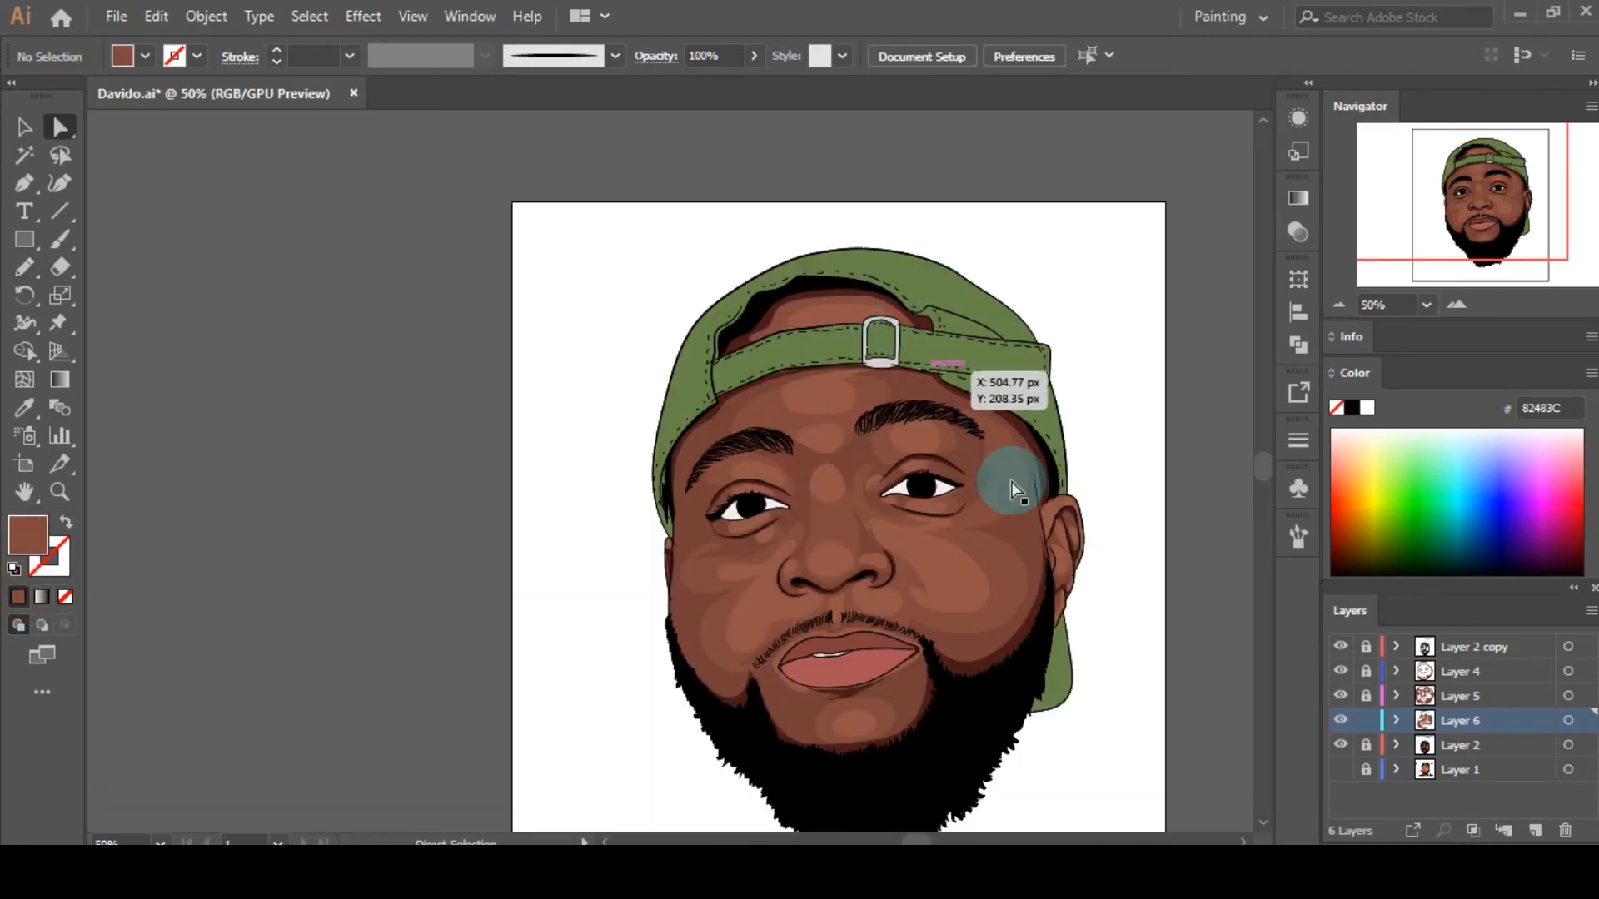
Step: Pencil a midtone shape around the light patches inside the right-hand ear, fill it with 82483C and deselect it
scroll(1065, 537, "up", 7)
scroll(1064, 538, "up", 3)
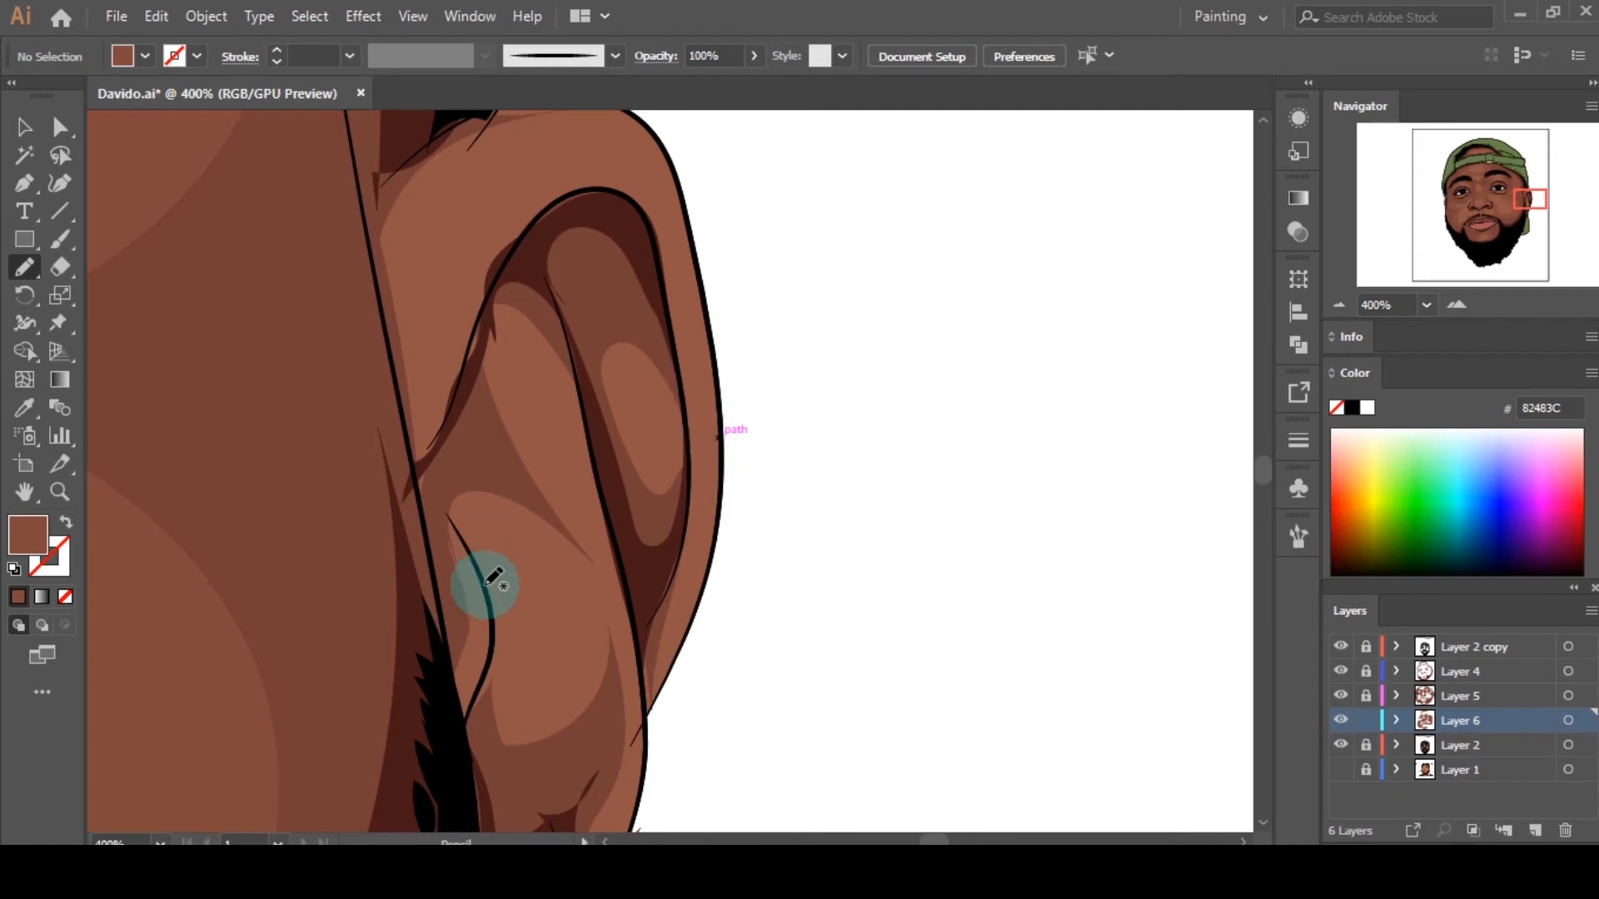
mouse_move(583, 580)
left_mouse_down()
mouse_move(631, 633)
mouse_move(569, 341)
mouse_move(548, 393)
mouse_move(585, 363)
left_mouse_up()
mouse_move(664, 497)
left_mouse_down()
mouse_move(483, 288)
mouse_move(435, 458)
mouse_move(446, 593)
mouse_move(464, 568)
mouse_move(509, 614)
left_mouse_up()
left_click(20, 597)
scroll(948, 459, "down", 5)
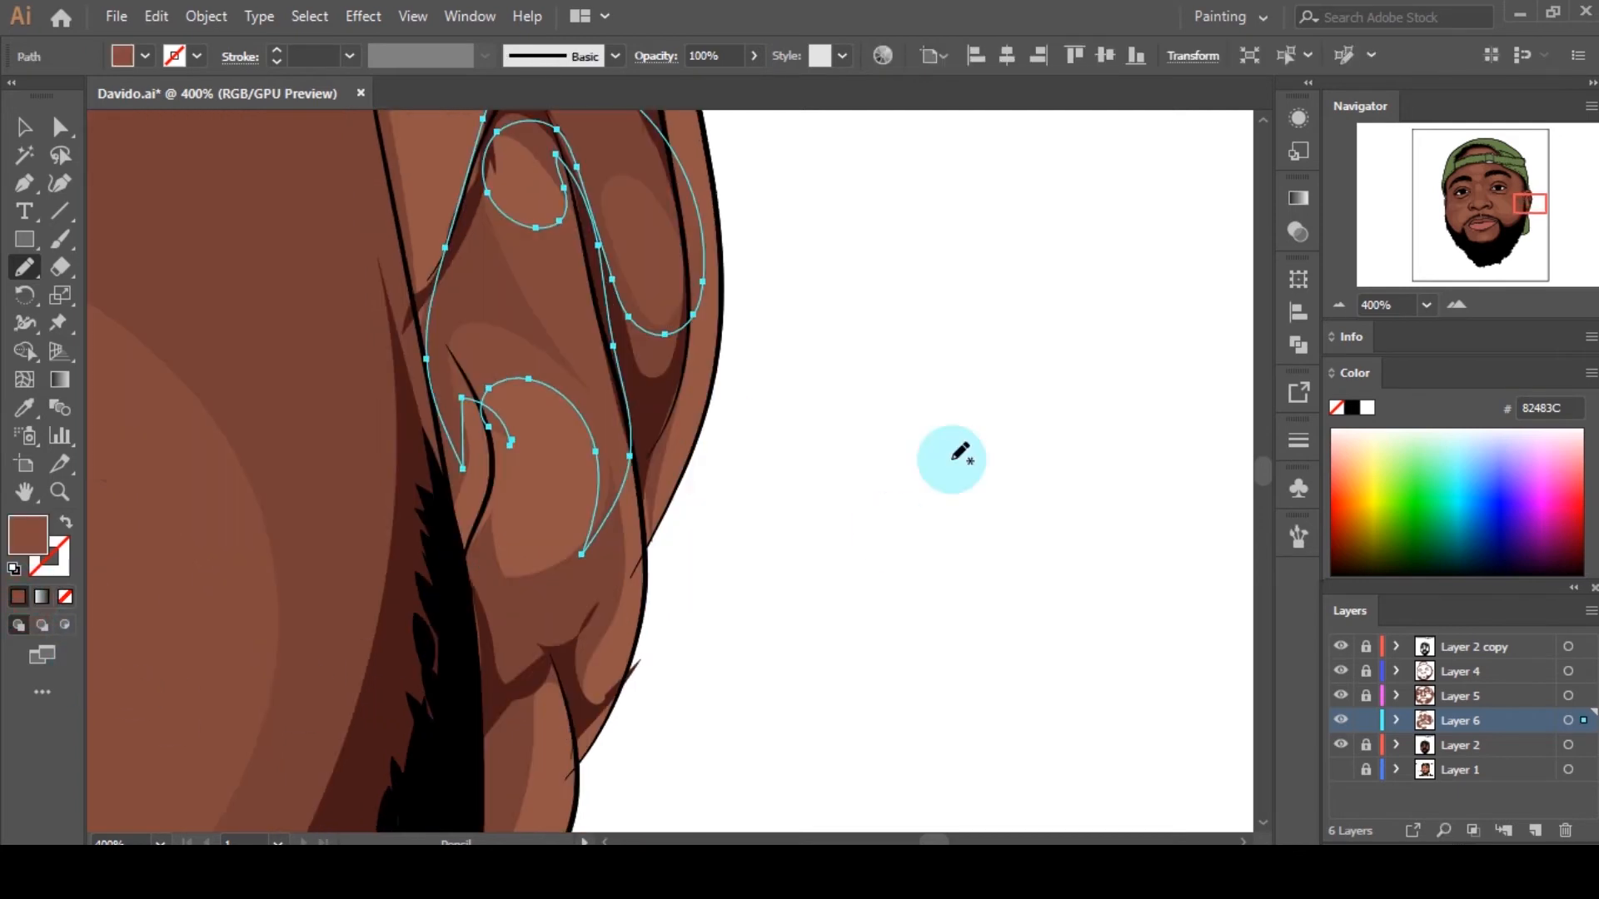
key("a")
left_click(853, 505)
Step: Pencil a midtone shape along the right-hand ear's lower rim and lobe, fill it with 82483C and deselect it
scroll(782, 475, "down", 4)
key("b")
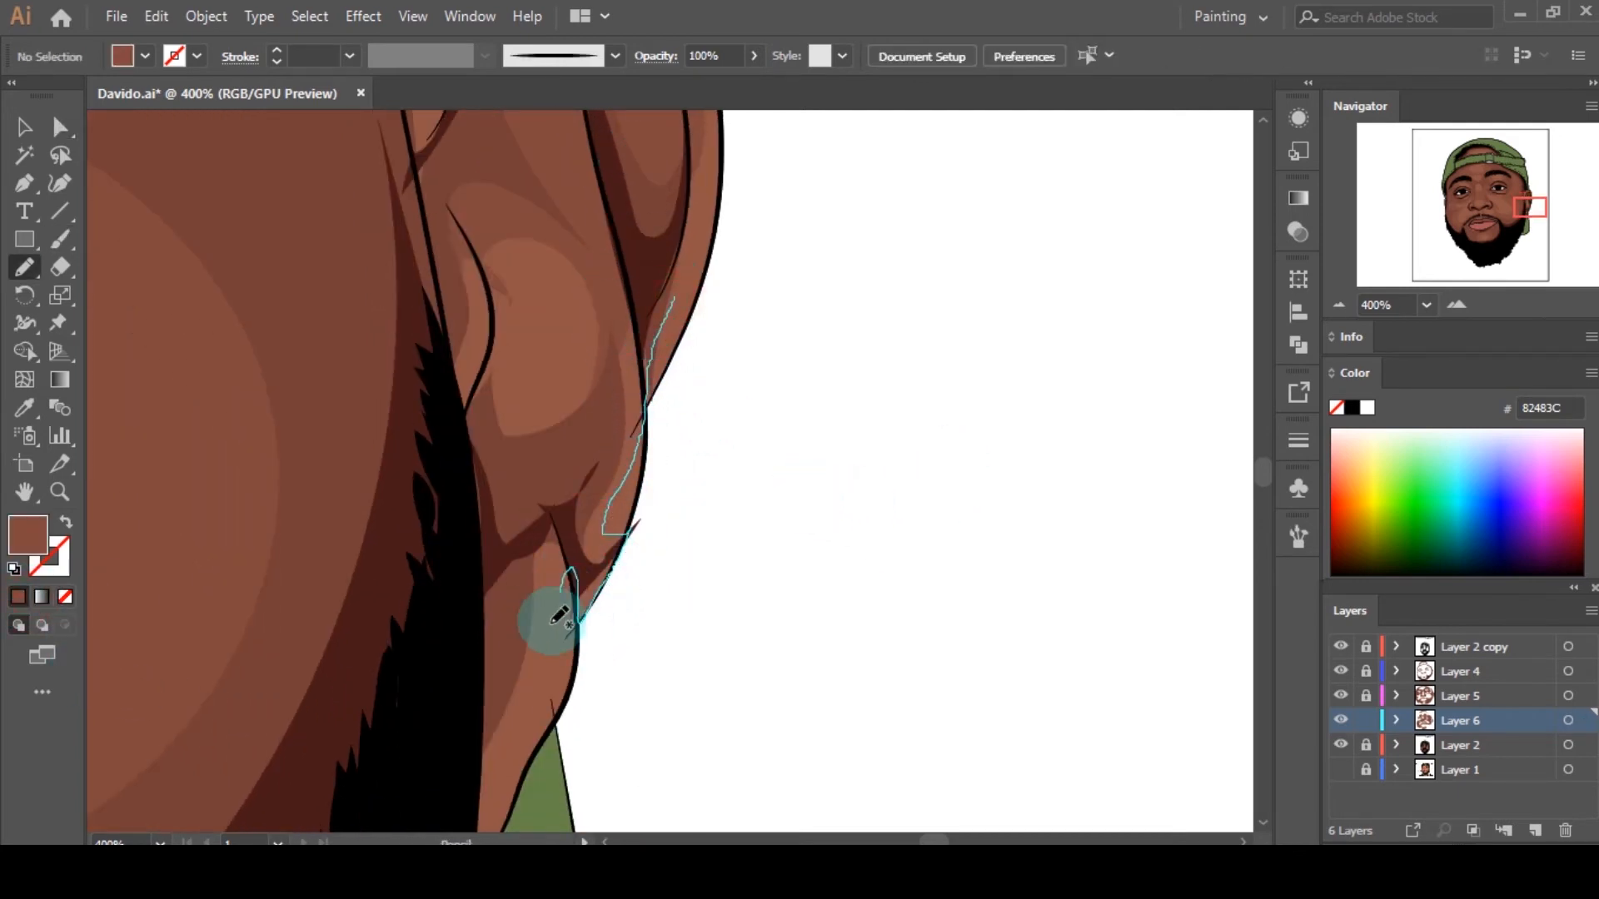
mouse_move(559, 616)
left_mouse_down()
mouse_move(535, 467)
mouse_move(488, 387)
mouse_move(527, 392)
mouse_move(475, 204)
mouse_move(620, 296)
mouse_move(629, 199)
mouse_move(585, 118)
mouse_move(505, 162)
mouse_move(489, 312)
mouse_move(552, 227)
mouse_move(597, 599)
left_mouse_up()
left_click(19, 597)
key("a")
left_click(756, 533)
Step: Pencil a midtone shape on the upper part of the left-hand ear, fill it with 82483C and deselect it
scroll(906, 398, "down", 5)
scroll(299, 379, "up", 7)
scroll(538, 403, "up", 2)
key("n")
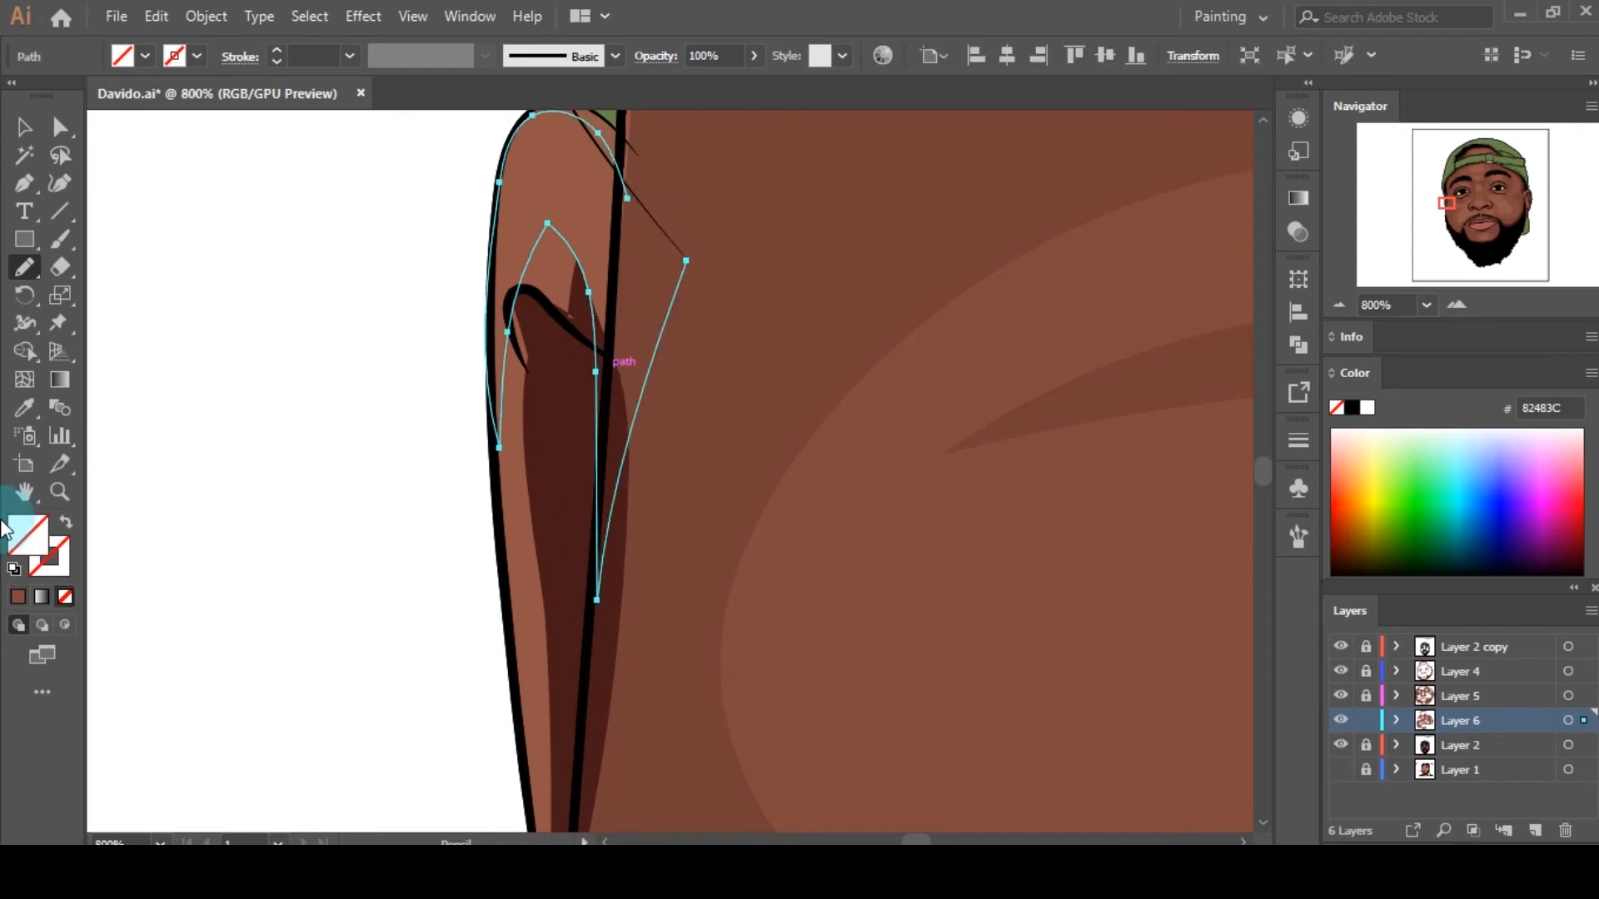
left_click(18, 597)
key("a")
left_click(388, 564)
Step: Create a new layer between Layer 2 copy and Layer 4, then sample the light skin tone and lighten the fill to AF6E5F
scroll(471, 420, "down", 7)
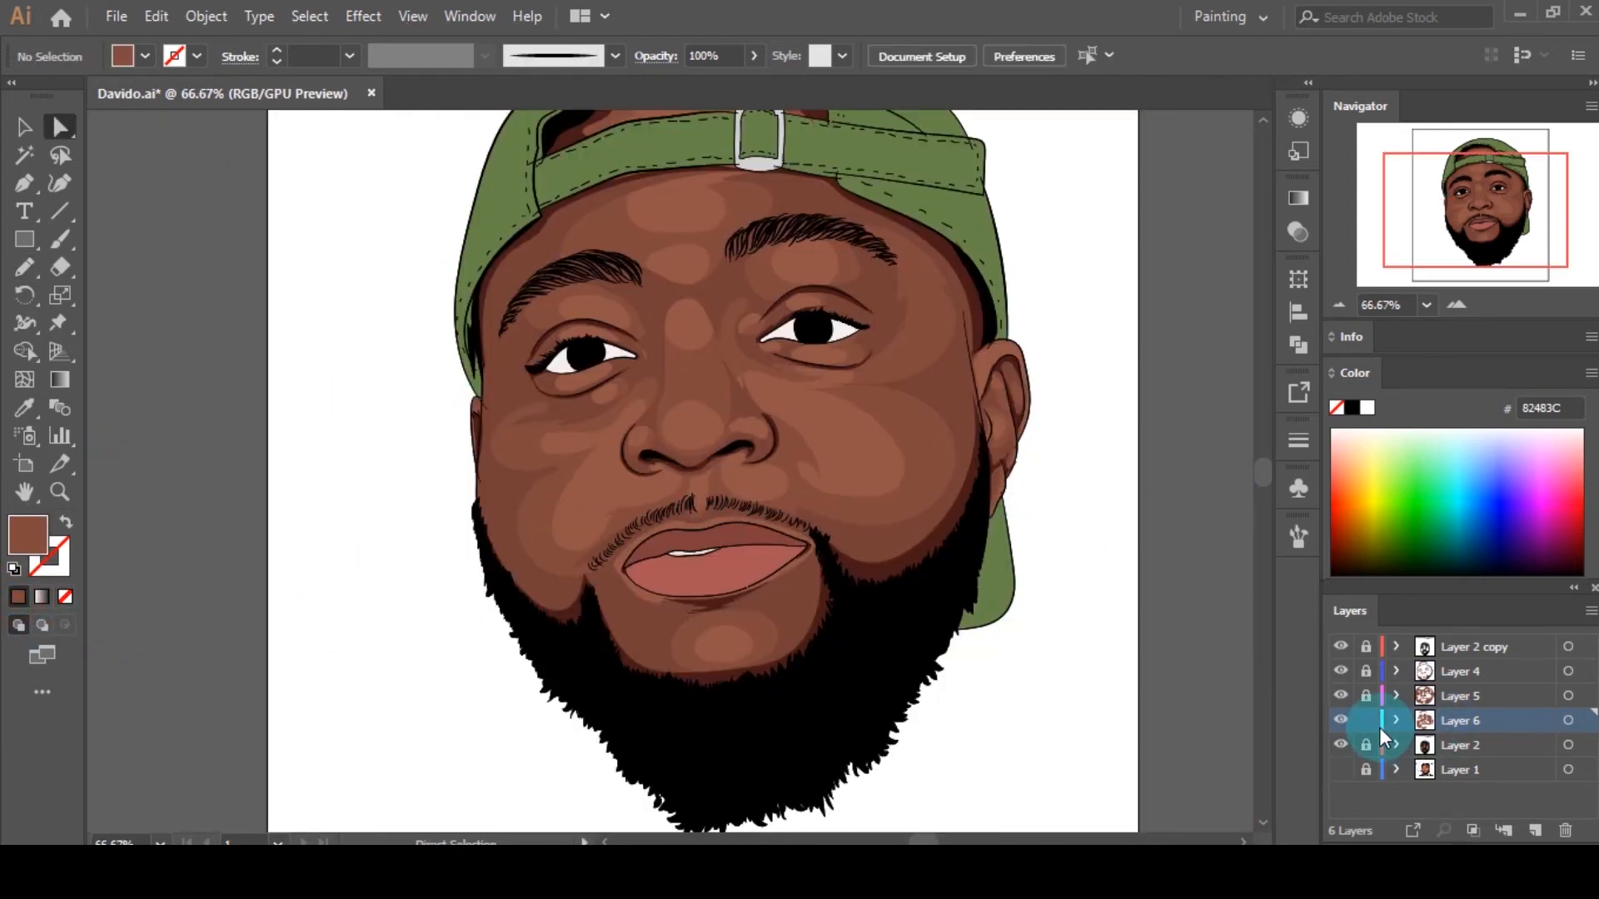
left_click(1534, 830)
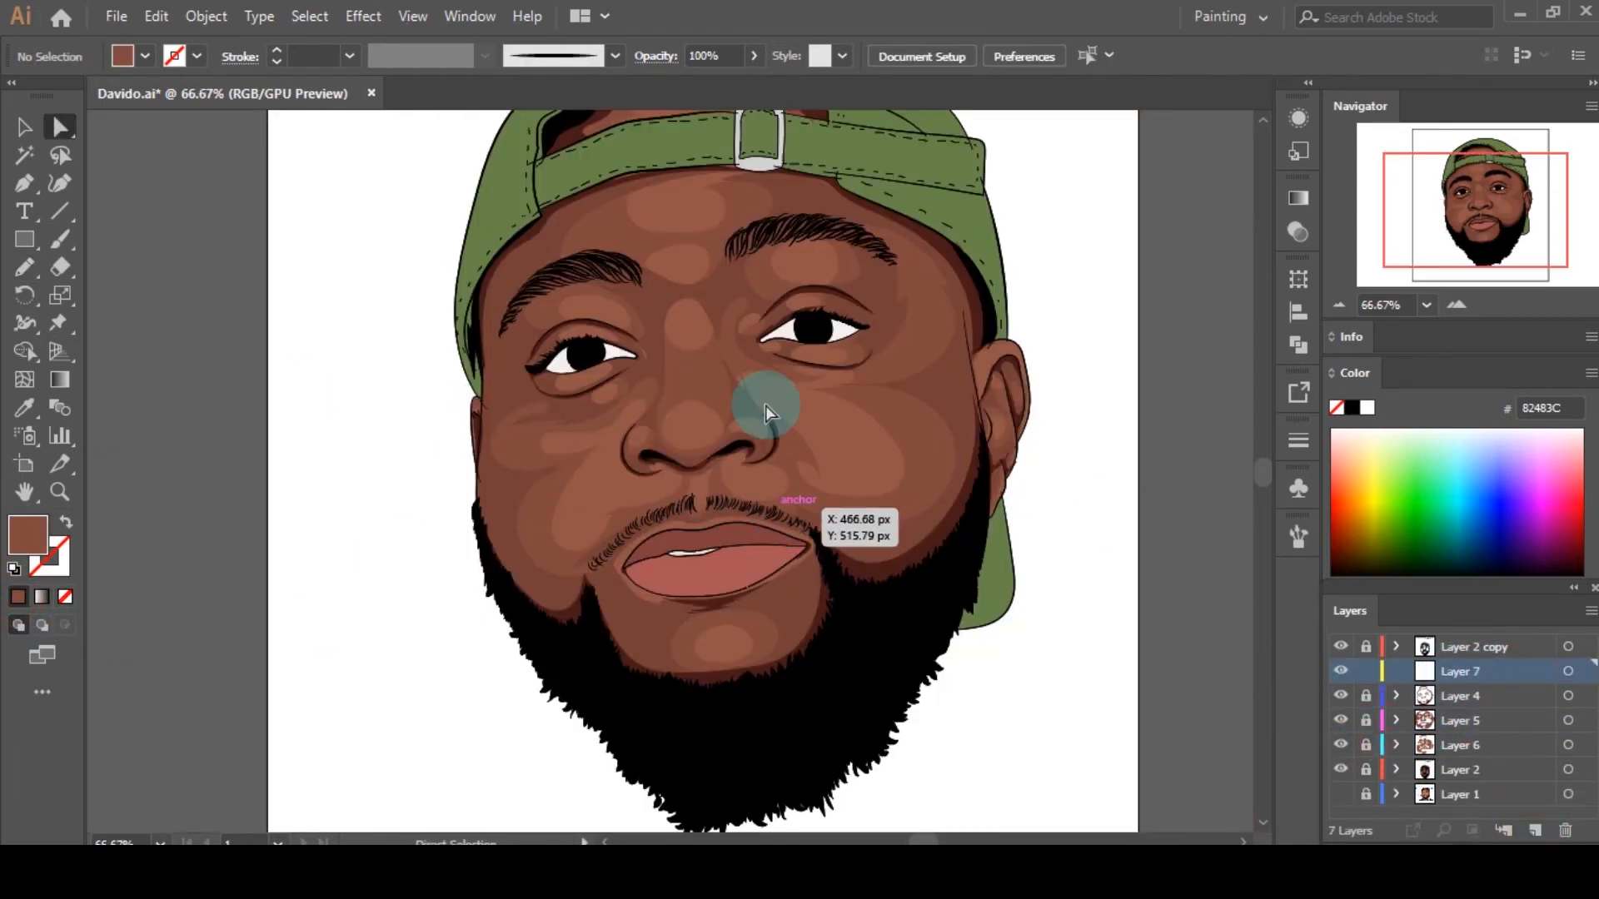
key("i")
left_click(821, 440)
double_click(31, 525)
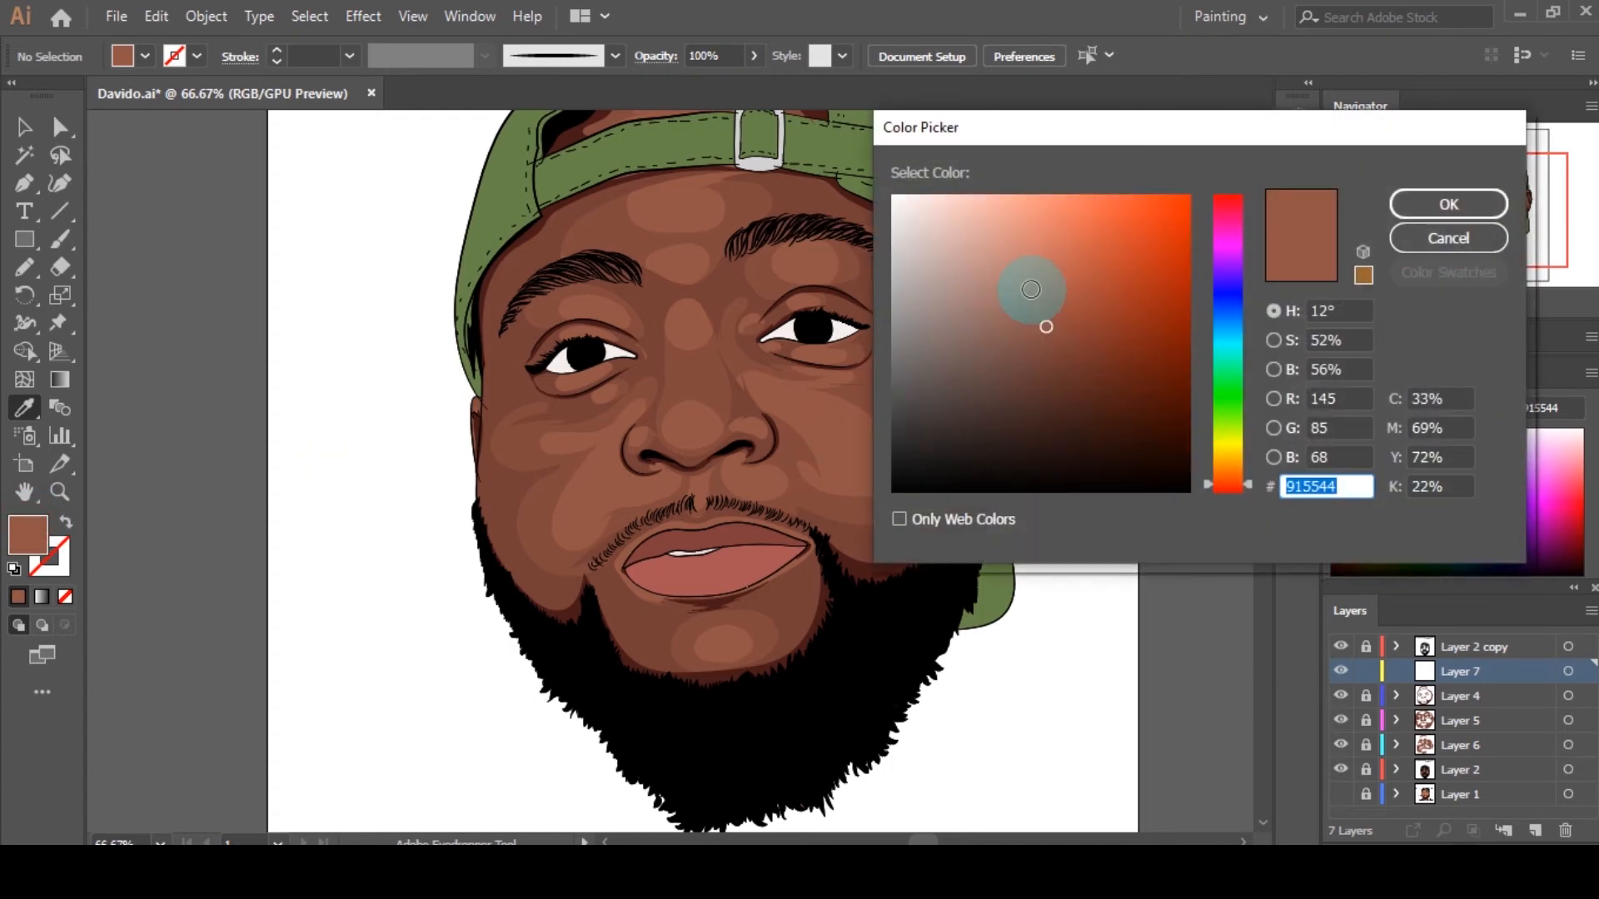
key("Return")
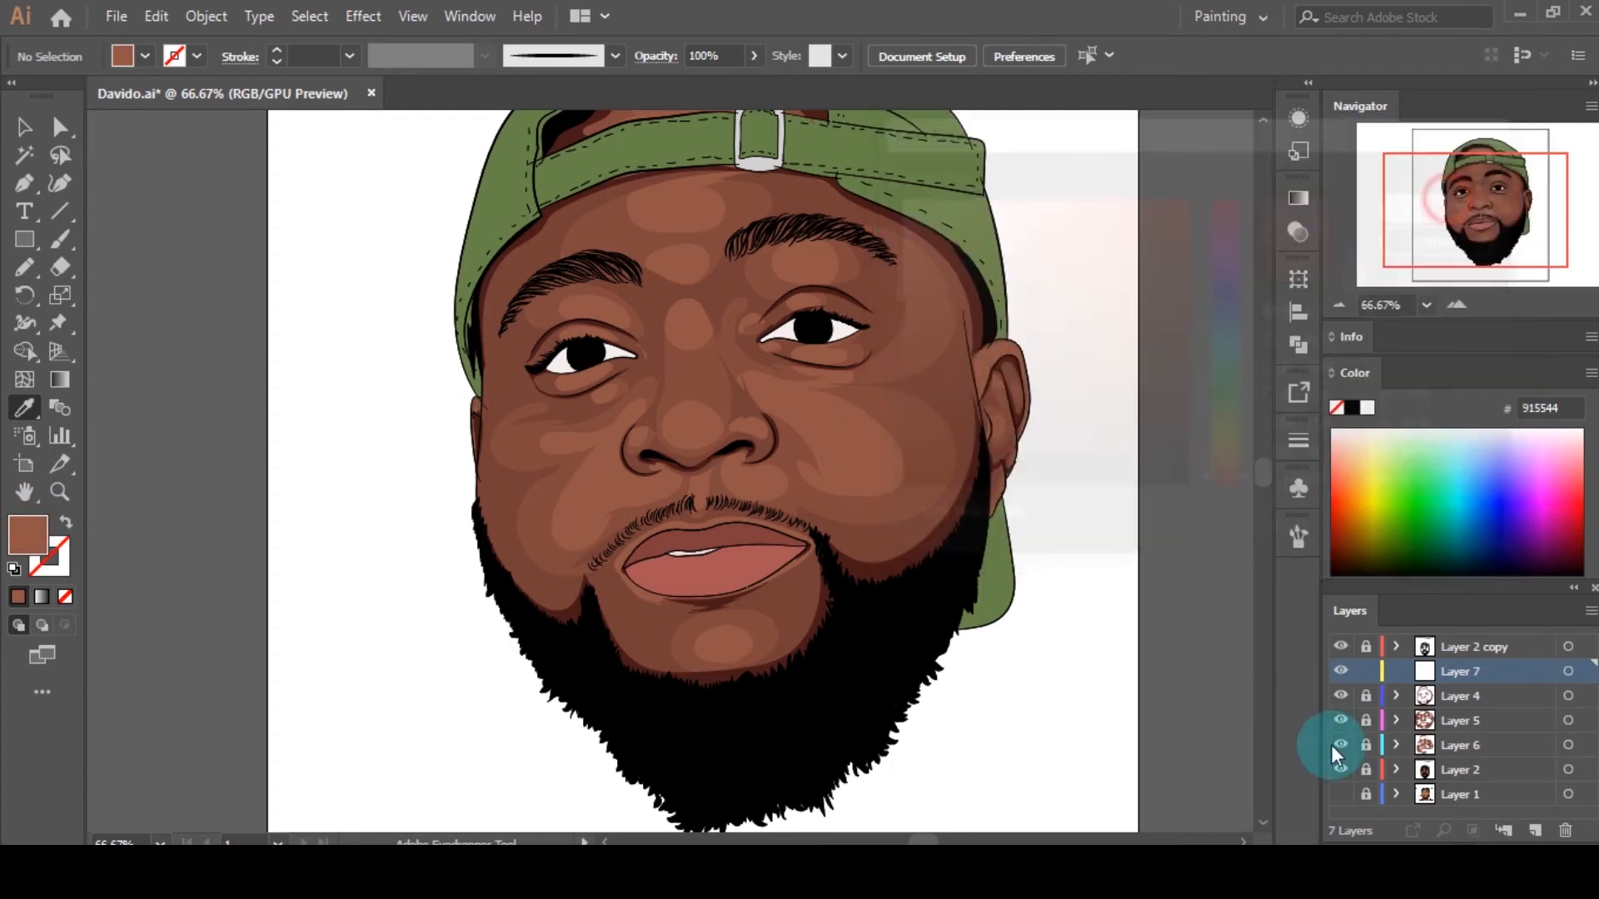
Step: Pencil a small highlight filled with AF6E5F inside the right-hand ear
scroll(589, 553, "down", 2)
key("n")
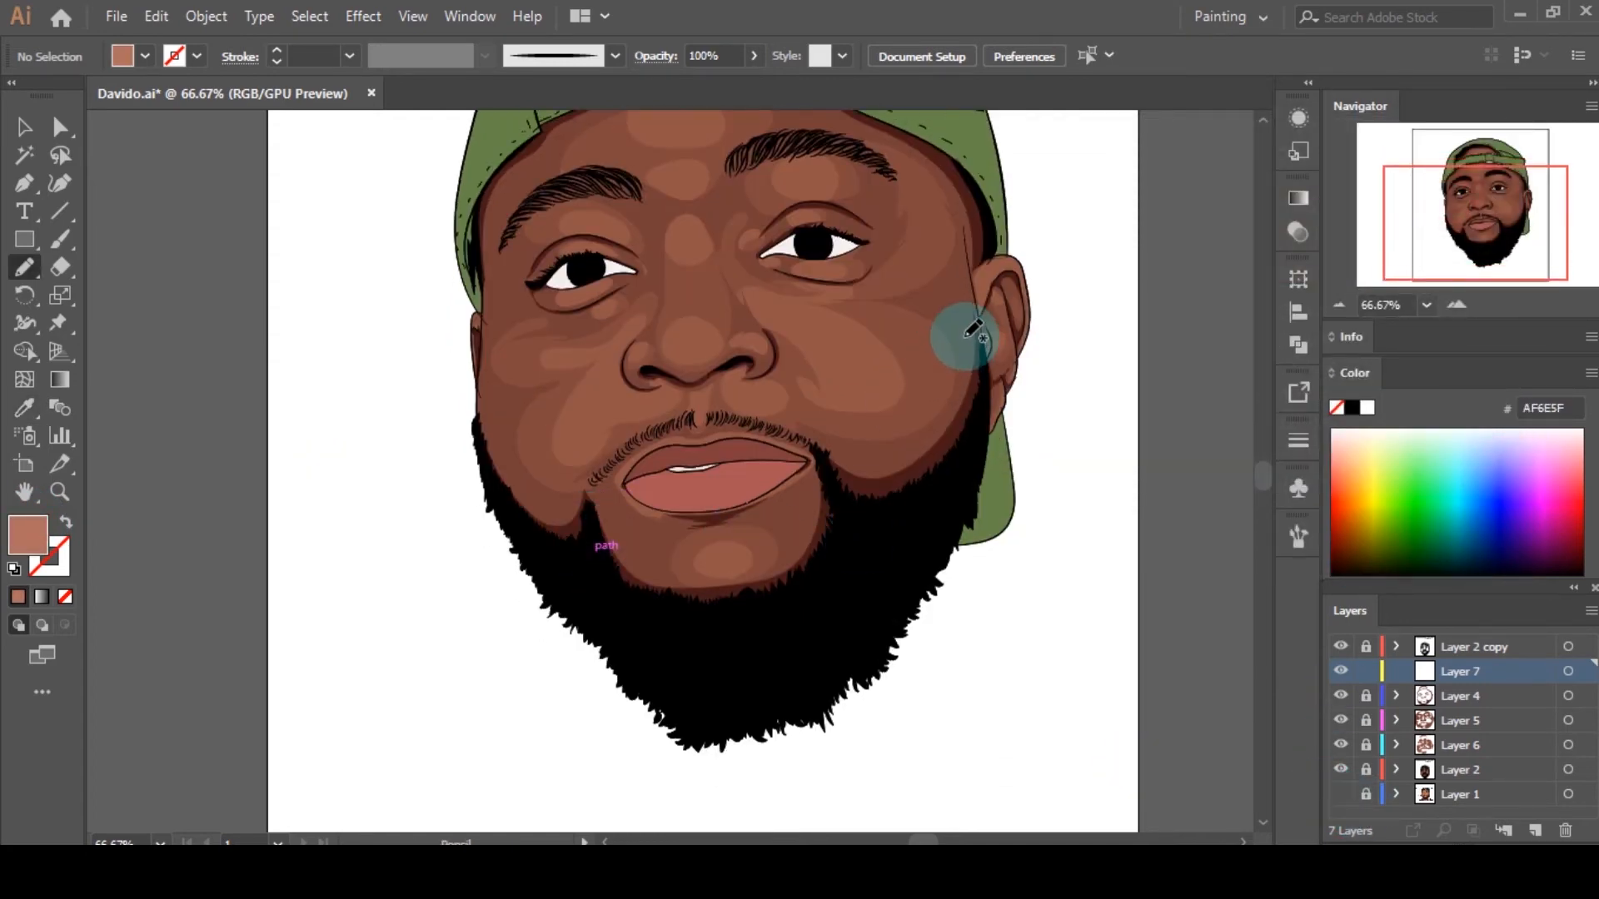
scroll(963, 333, "up", 8)
mouse_move(983, 606)
left_mouse_down()
mouse_move(885, 633)
mouse_move(866, 533)
left_mouse_up()
Step: Pencil a highlight outline on the right-hand eye's upper lid and a jagged highlight under its iris filled with AF6E5F
scroll(902, 500, "down", 8)
scroll(828, 435, "up", 3)
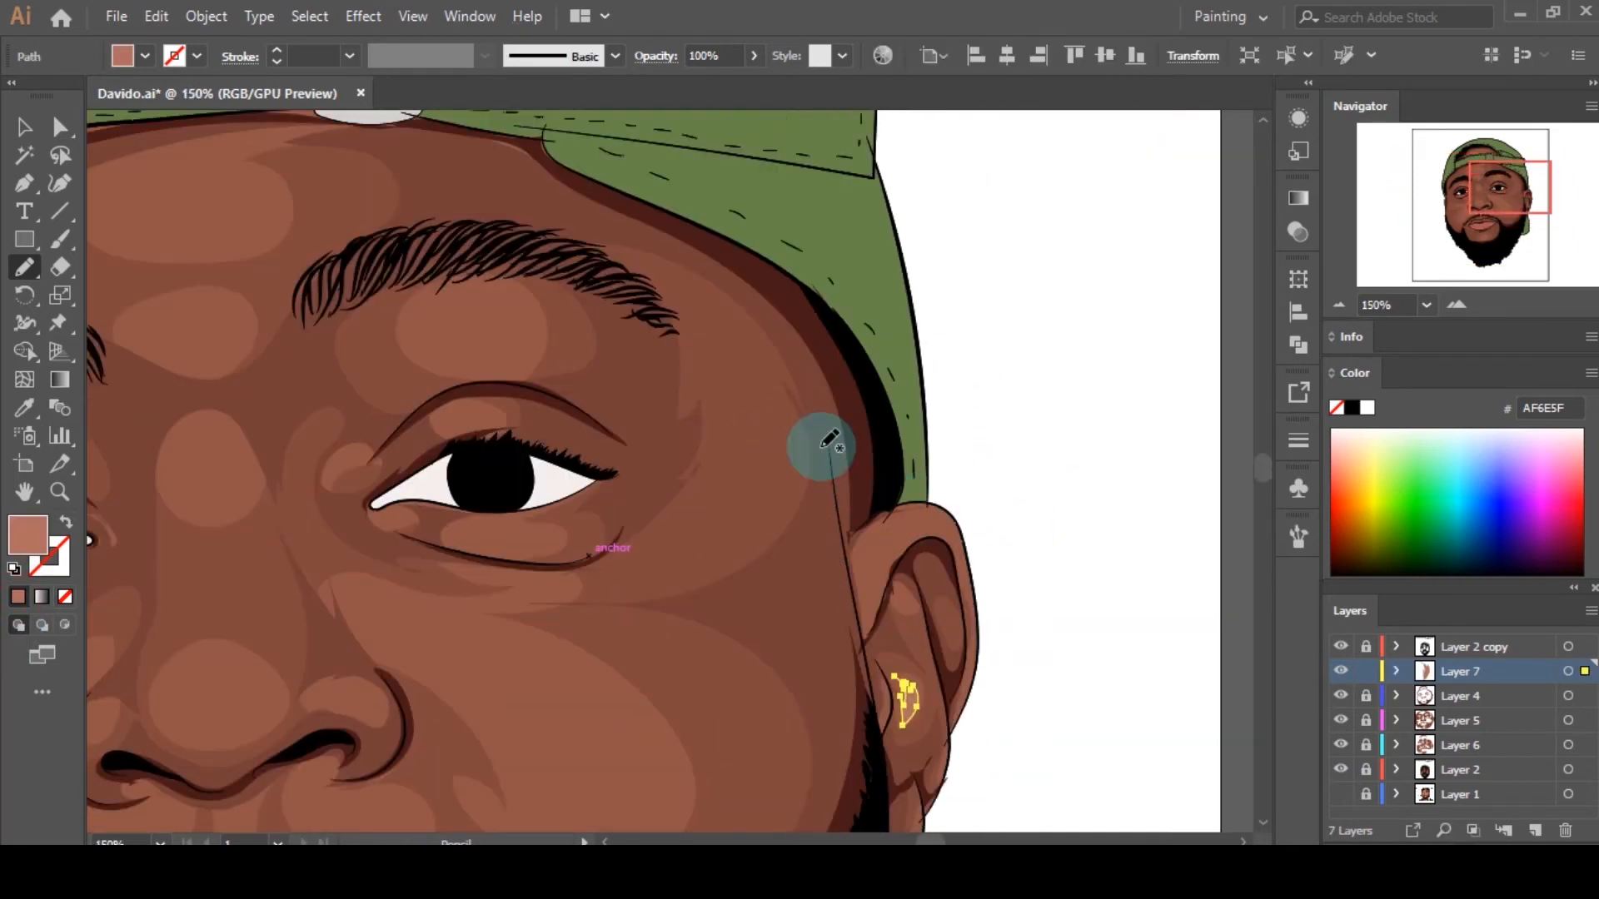
scroll(442, 417, "up", 4)
mouse_move(613, 381)
left_mouse_down()
mouse_move(387, 408)
mouse_move(644, 414)
mouse_move(582, 357)
mouse_move(612, 381)
left_mouse_up()
scroll(750, 614, "down", 4)
scroll(1007, 487, "up", 3)
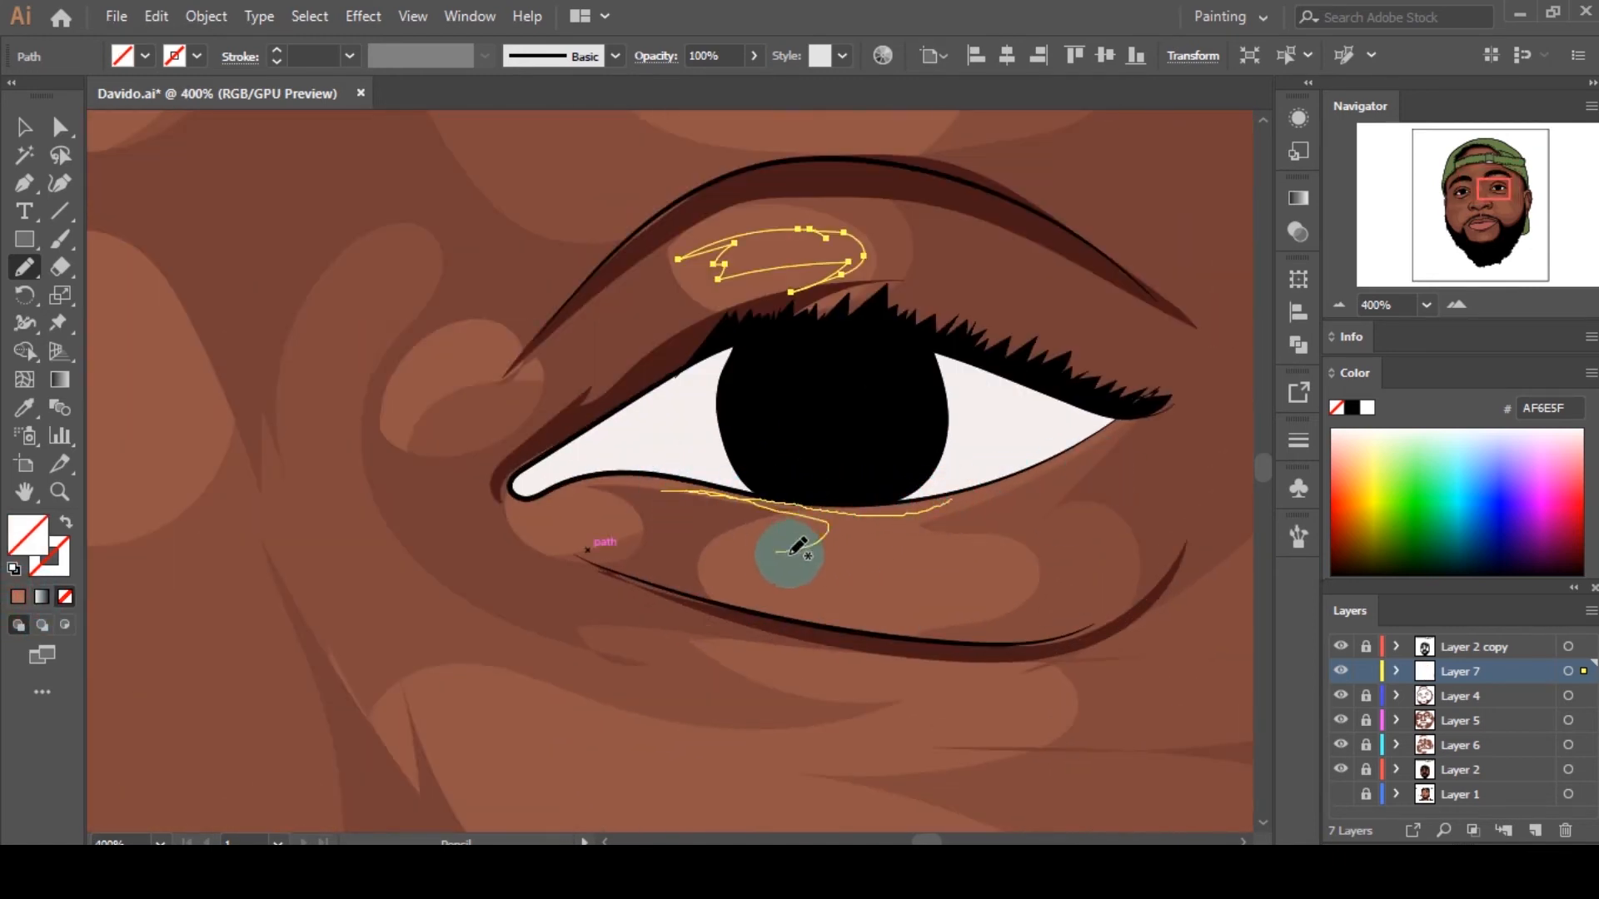
left_click_drag(1054, 460, 970, 505)
left_click(18, 596)
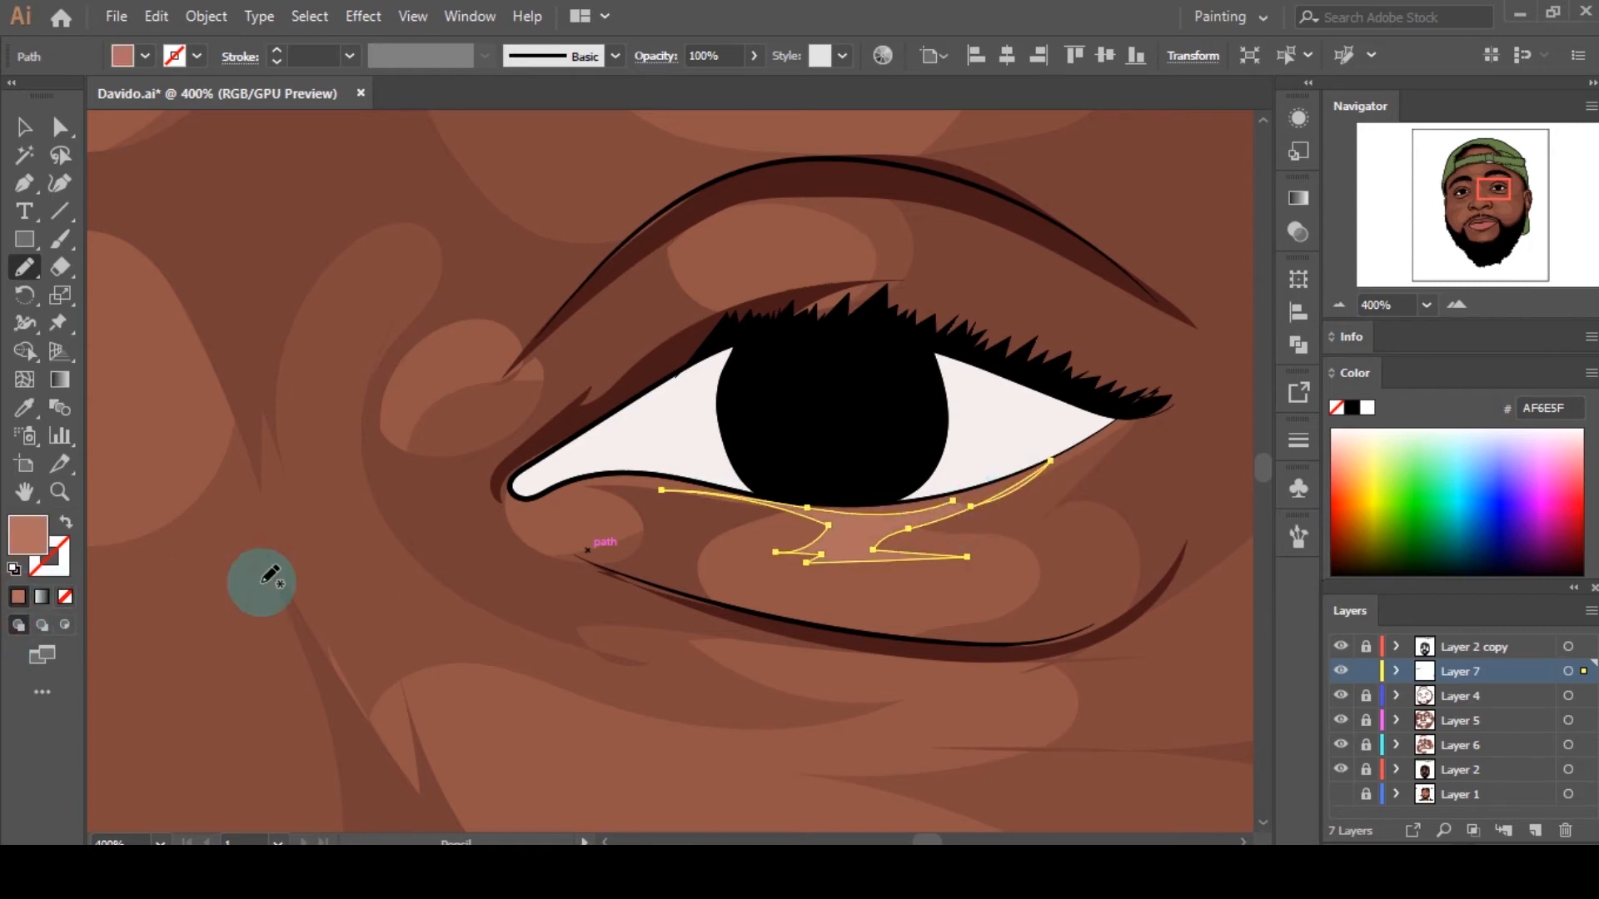
Step: Pencil a highlight filled with AF6E5F around and below the right-hand eye's inner corner
scroll(535, 491, "down", 2)
scroll(533, 476, "up", 3)
mouse_move(456, 515)
left_mouse_down()
mouse_move(503, 531)
mouse_move(656, 492)
left_mouse_up()
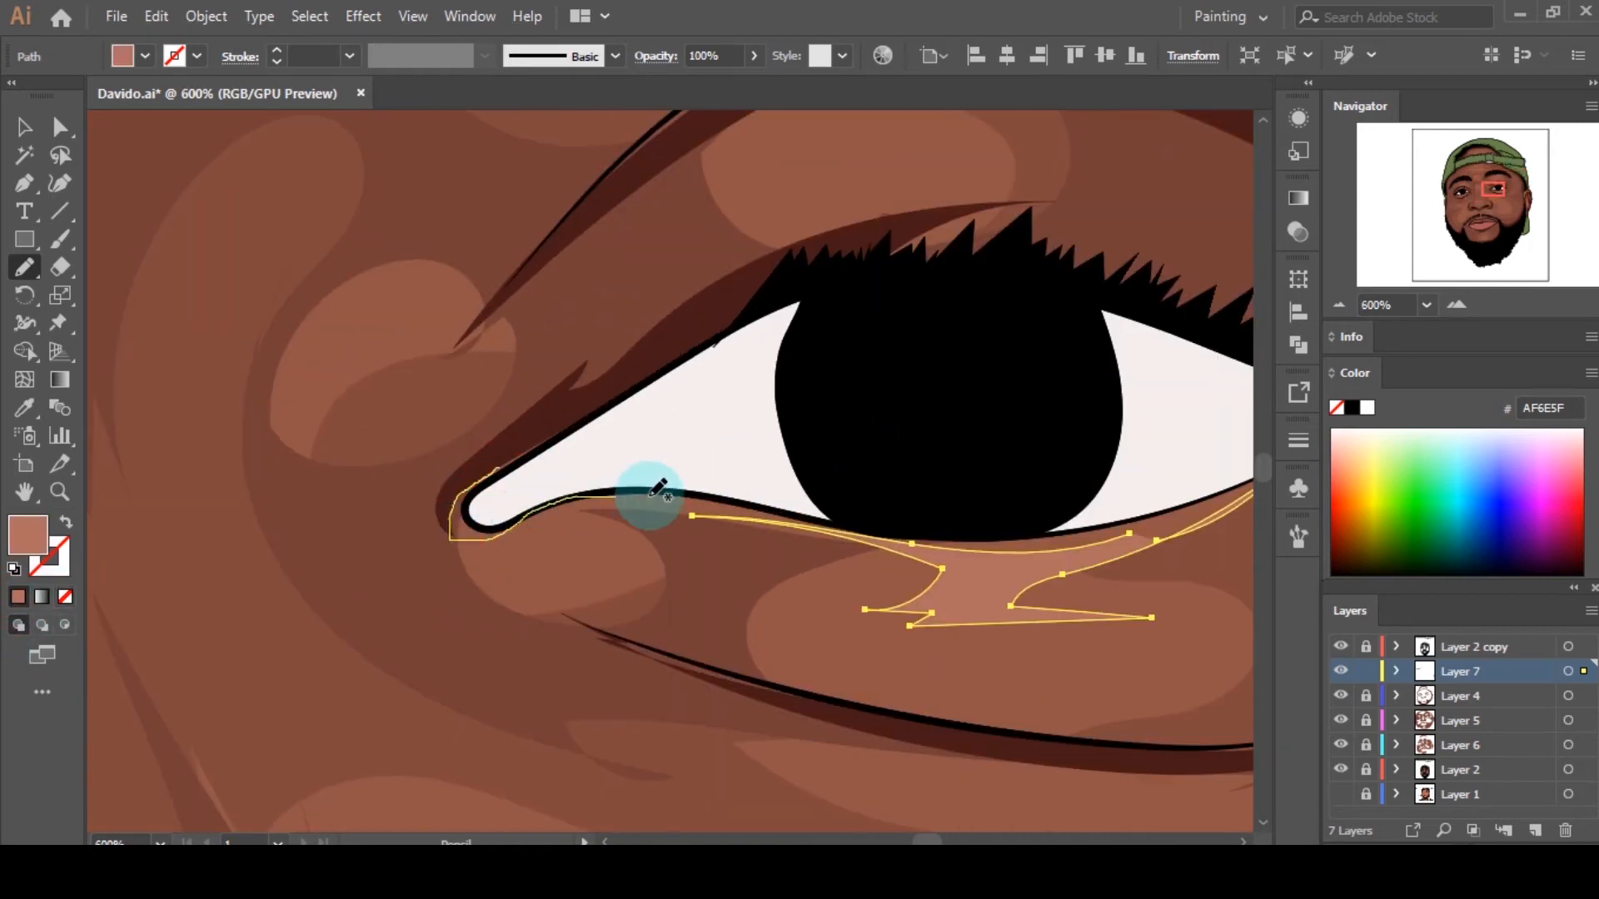
left_click_drag(491, 562, 450, 543)
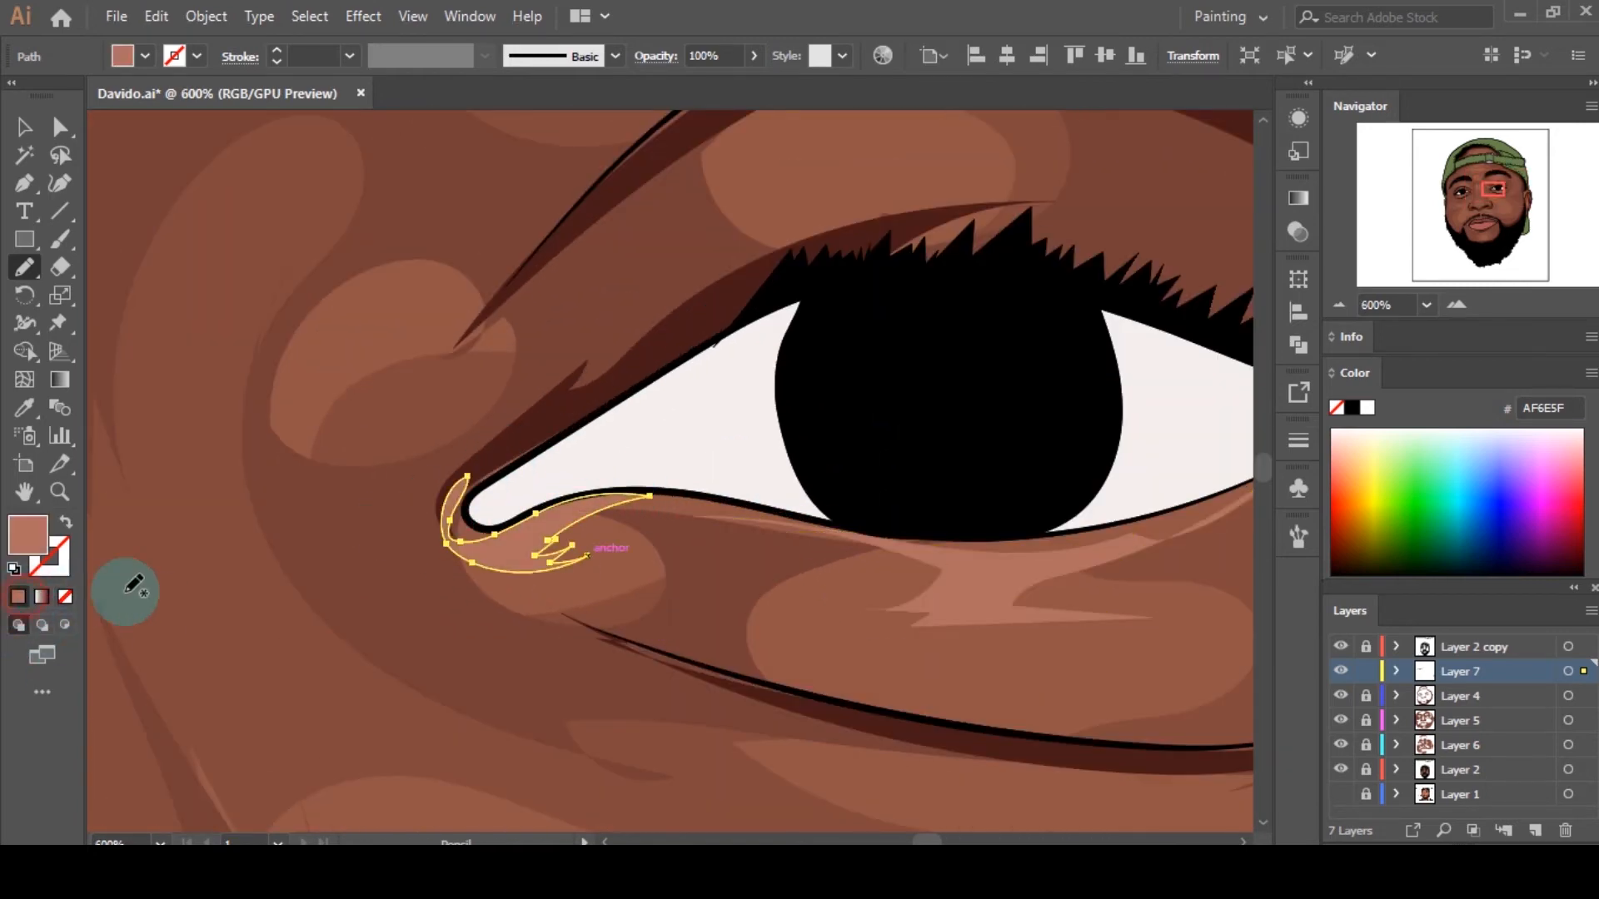
Step: Pencil a forked highlight filled with AF6E5F on the light patch between the nose and the right-hand eye
scroll(260, 566, "up", 3)
scroll(614, 436, "down", 3)
scroll(653, 403, "up", 3)
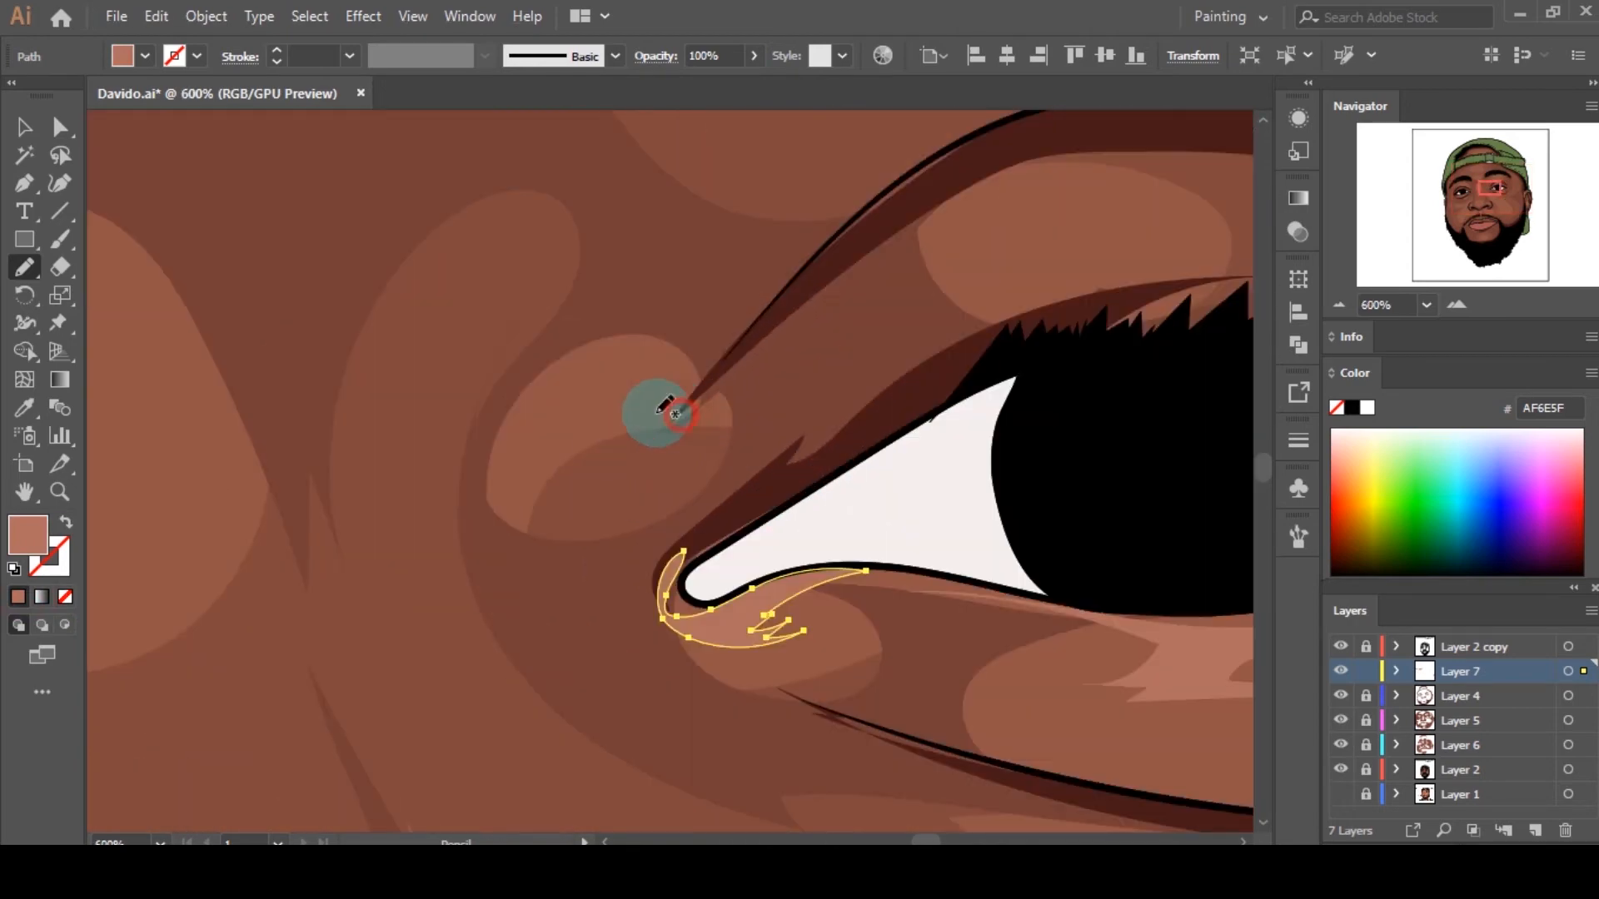
mouse_move(678, 414)
left_mouse_down()
mouse_move(550, 532)
mouse_move(530, 437)
left_mouse_up()
left_click_drag(698, 392, 689, 404)
scroll(528, 525, "down", 3)
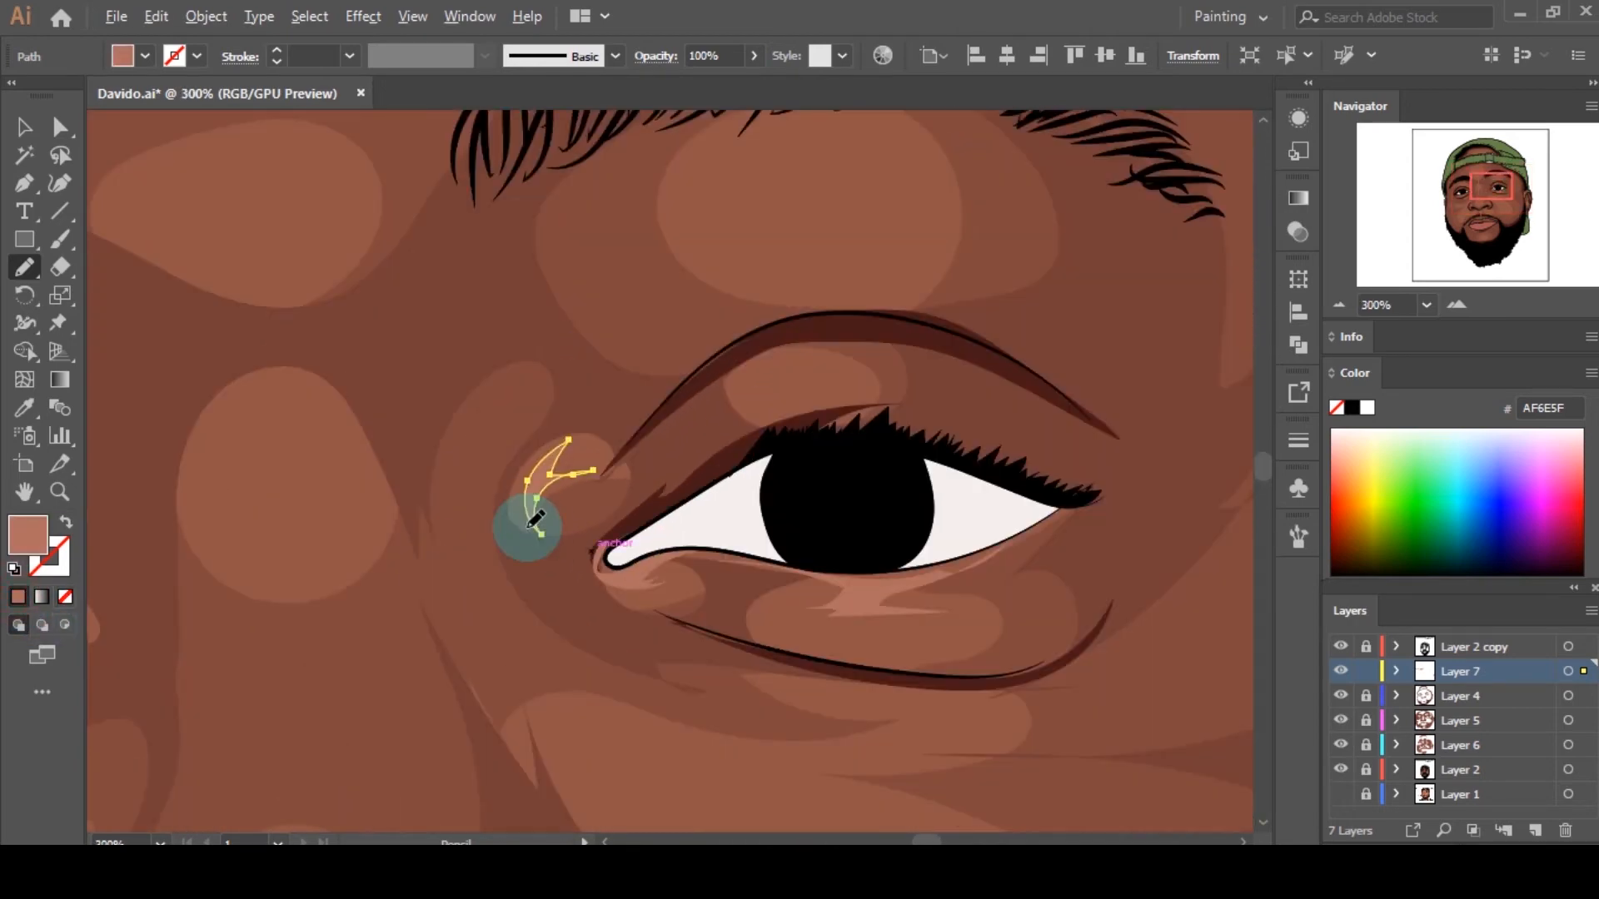
Step: Pencil a jagged highlight on the right-hand eye's upper lid and fill it with AF6E5F
scroll(583, 533, "up", 3)
scroll(849, 499, "up", 3)
mouse_move(839, 476)
left_mouse_down()
mouse_move(622, 524)
mouse_move(650, 559)
mouse_move(928, 540)
mouse_move(621, 461)
left_mouse_up()
left_click(17, 597)
scroll(696, 612, "down", 3)
Step: Pencil a jagged highlight filled with AF6E5F on the light patch beneath the right-hand eyebrow
scroll(733, 633, "up", 3)
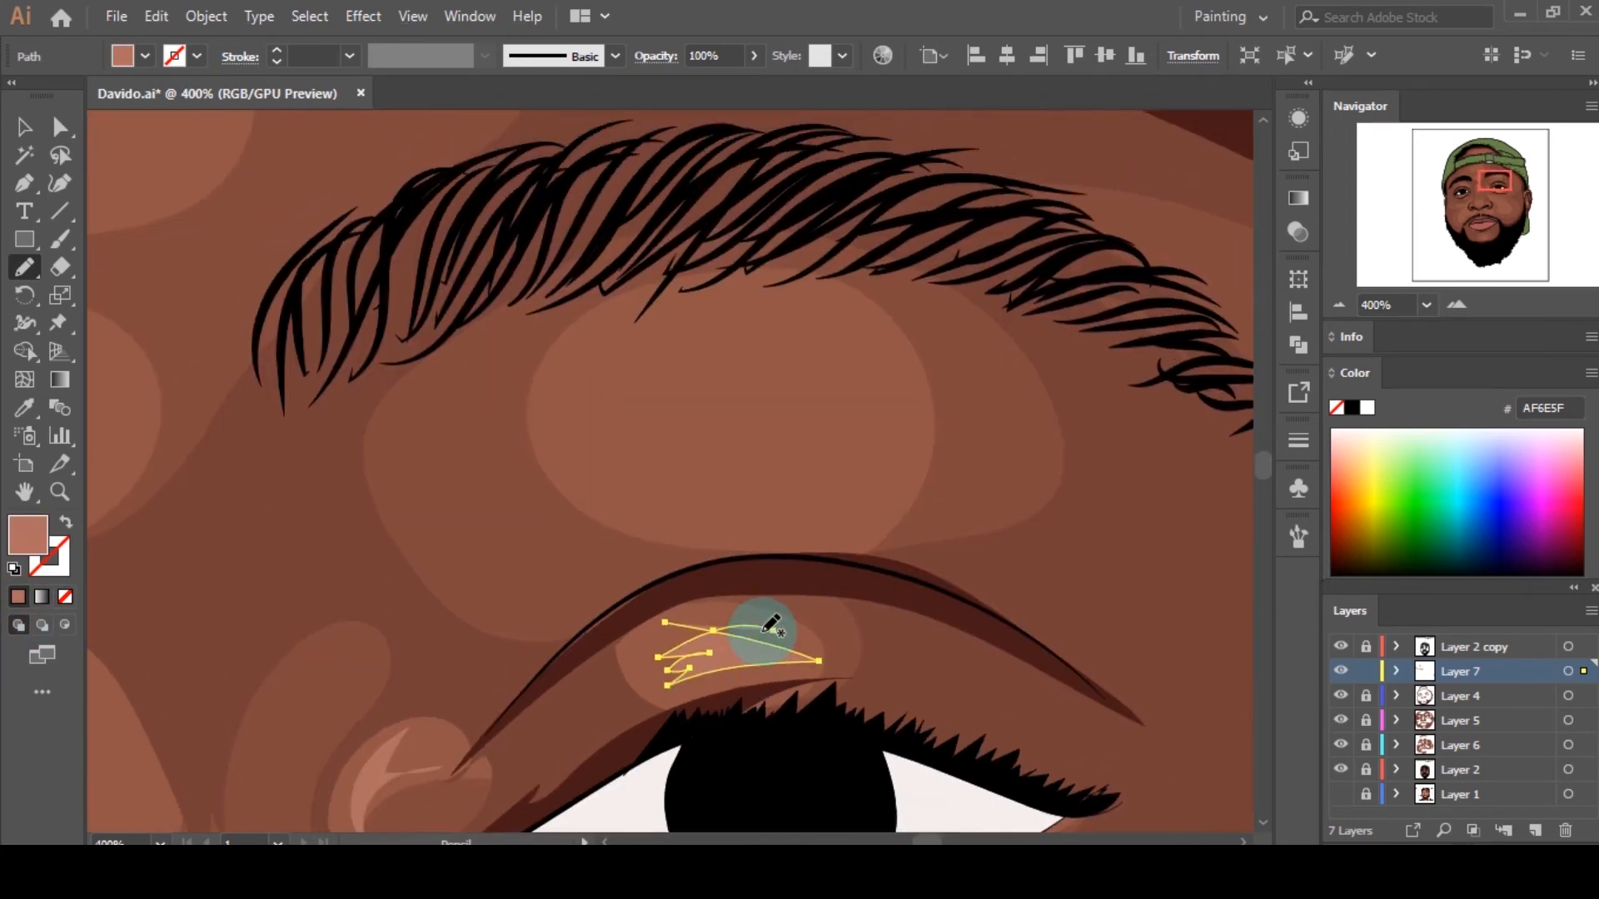
left_click_drag(821, 480, 608, 506)
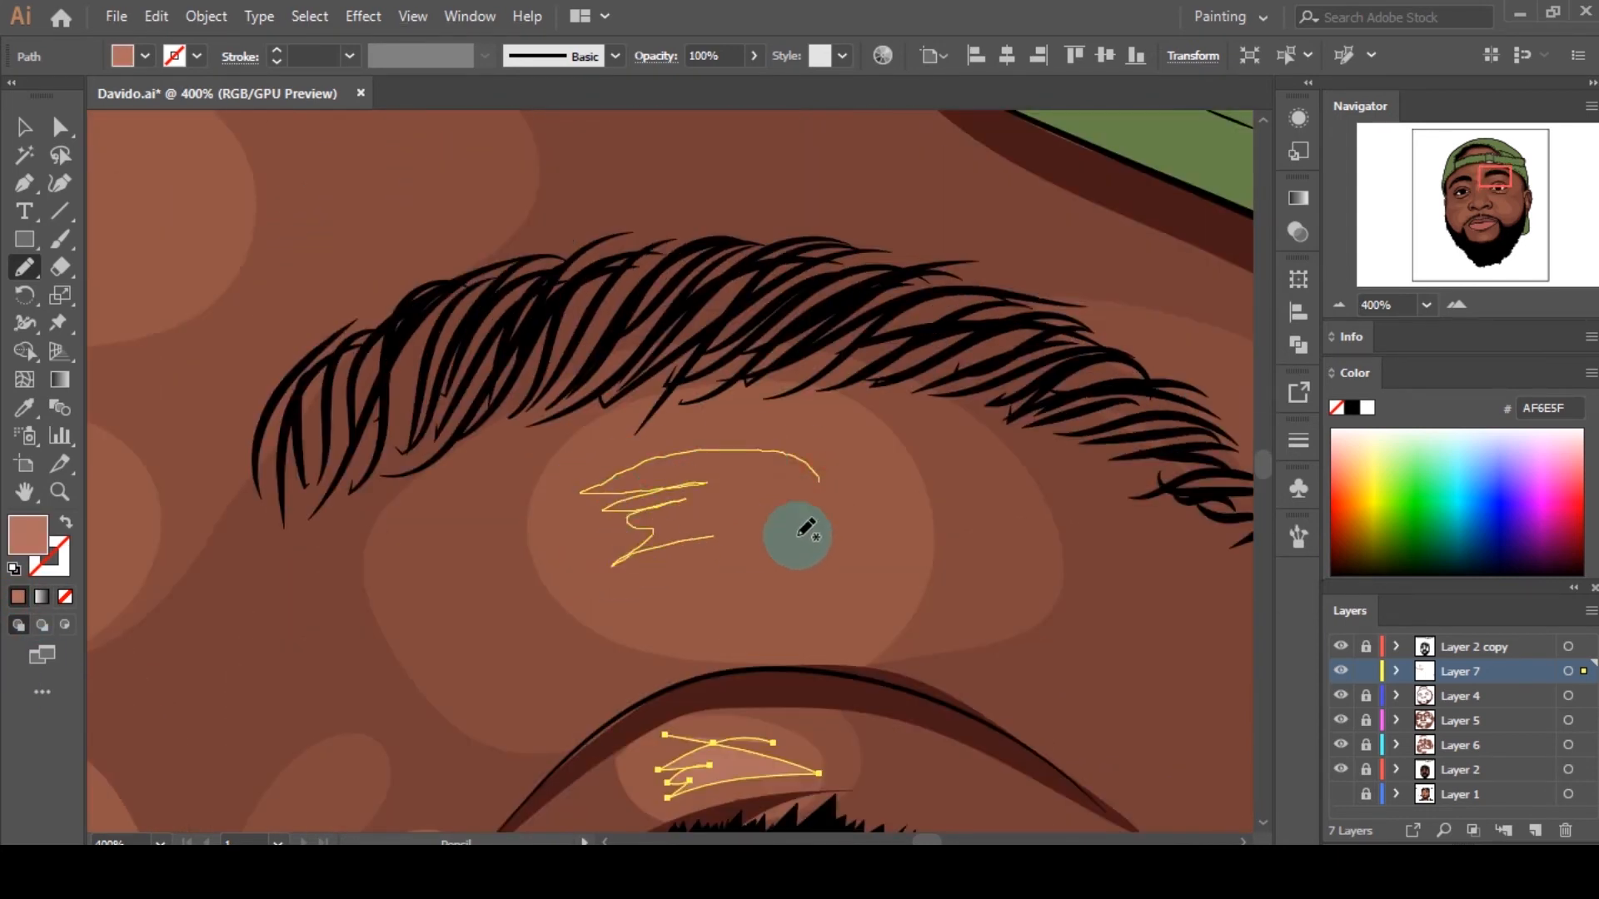
left_click_drag(883, 497, 875, 497)
scroll(845, 421, "down", 4)
scroll(679, 435, "up", 1)
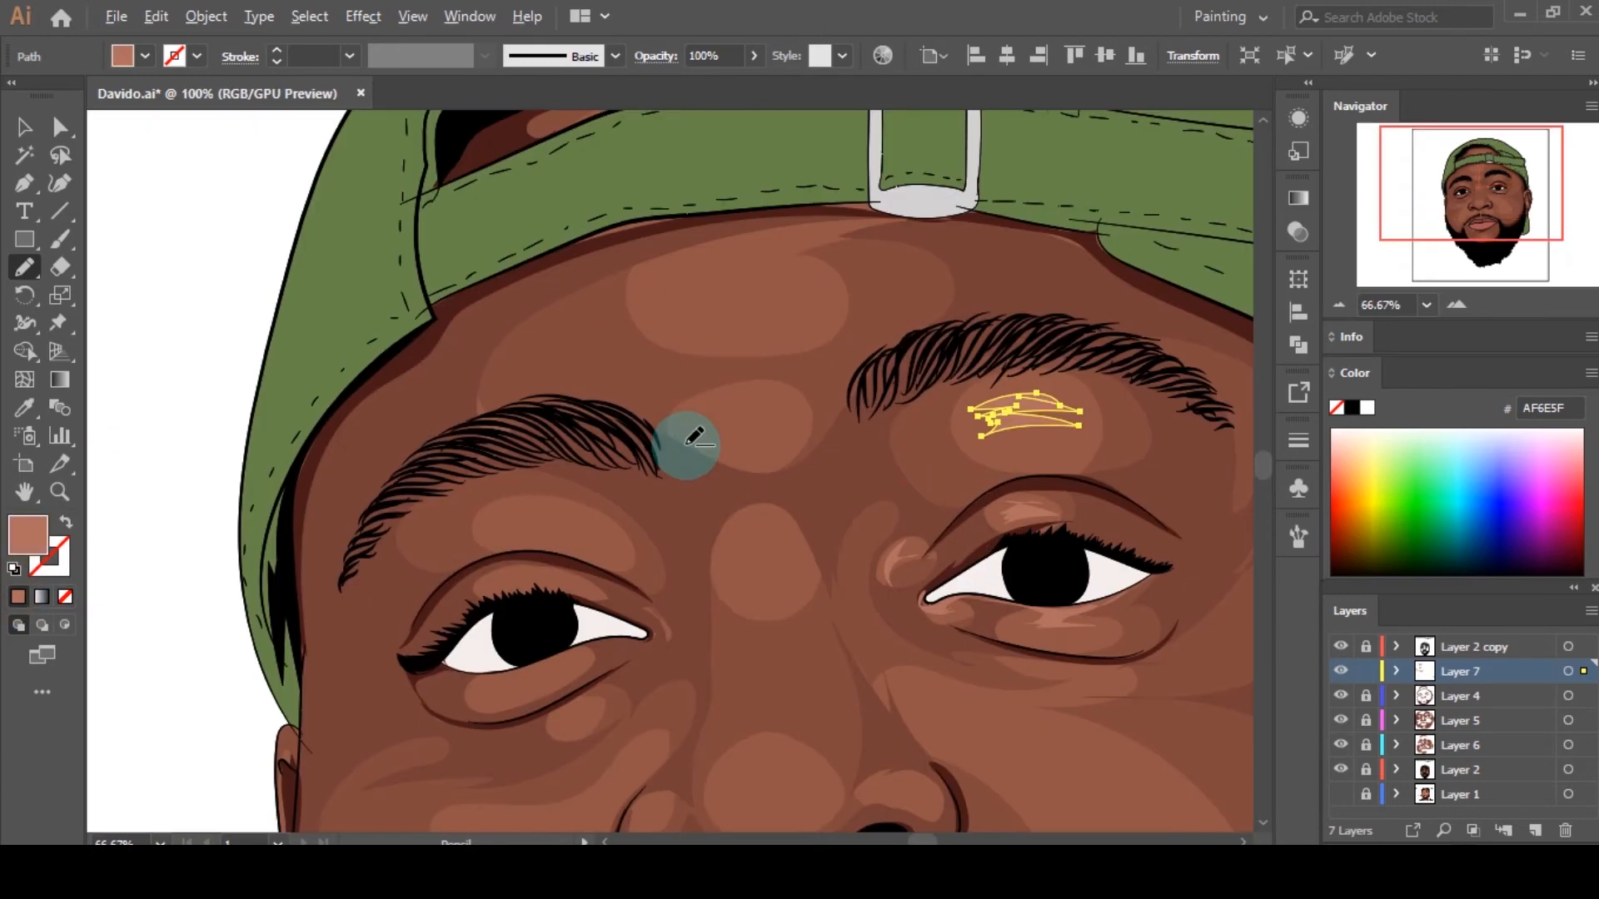
Step: Pencil a rounded highlight on the nose bridge and a jagged one between the eyebrows, both filled with AF6E5F
scroll(777, 547, "up", 5)
mouse_move(796, 525)
left_mouse_down()
mouse_move(679, 641)
mouse_move(758, 633)
left_mouse_up()
scroll(725, 524, "down", 3)
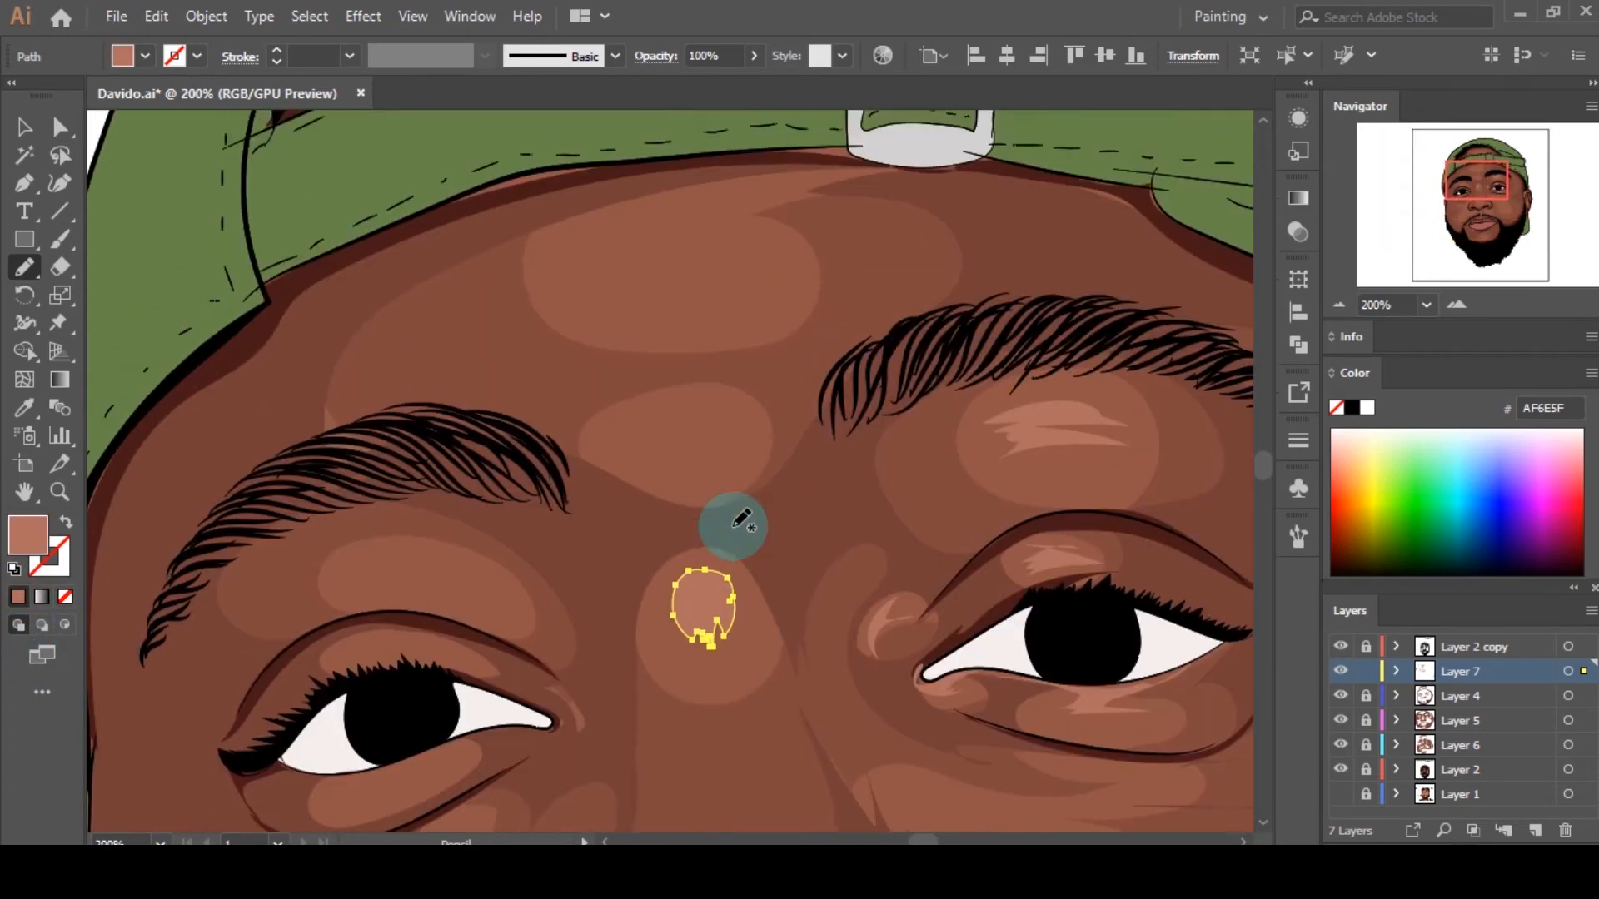
scroll(702, 500, "up", 2)
scroll(702, 500, "up", 1)
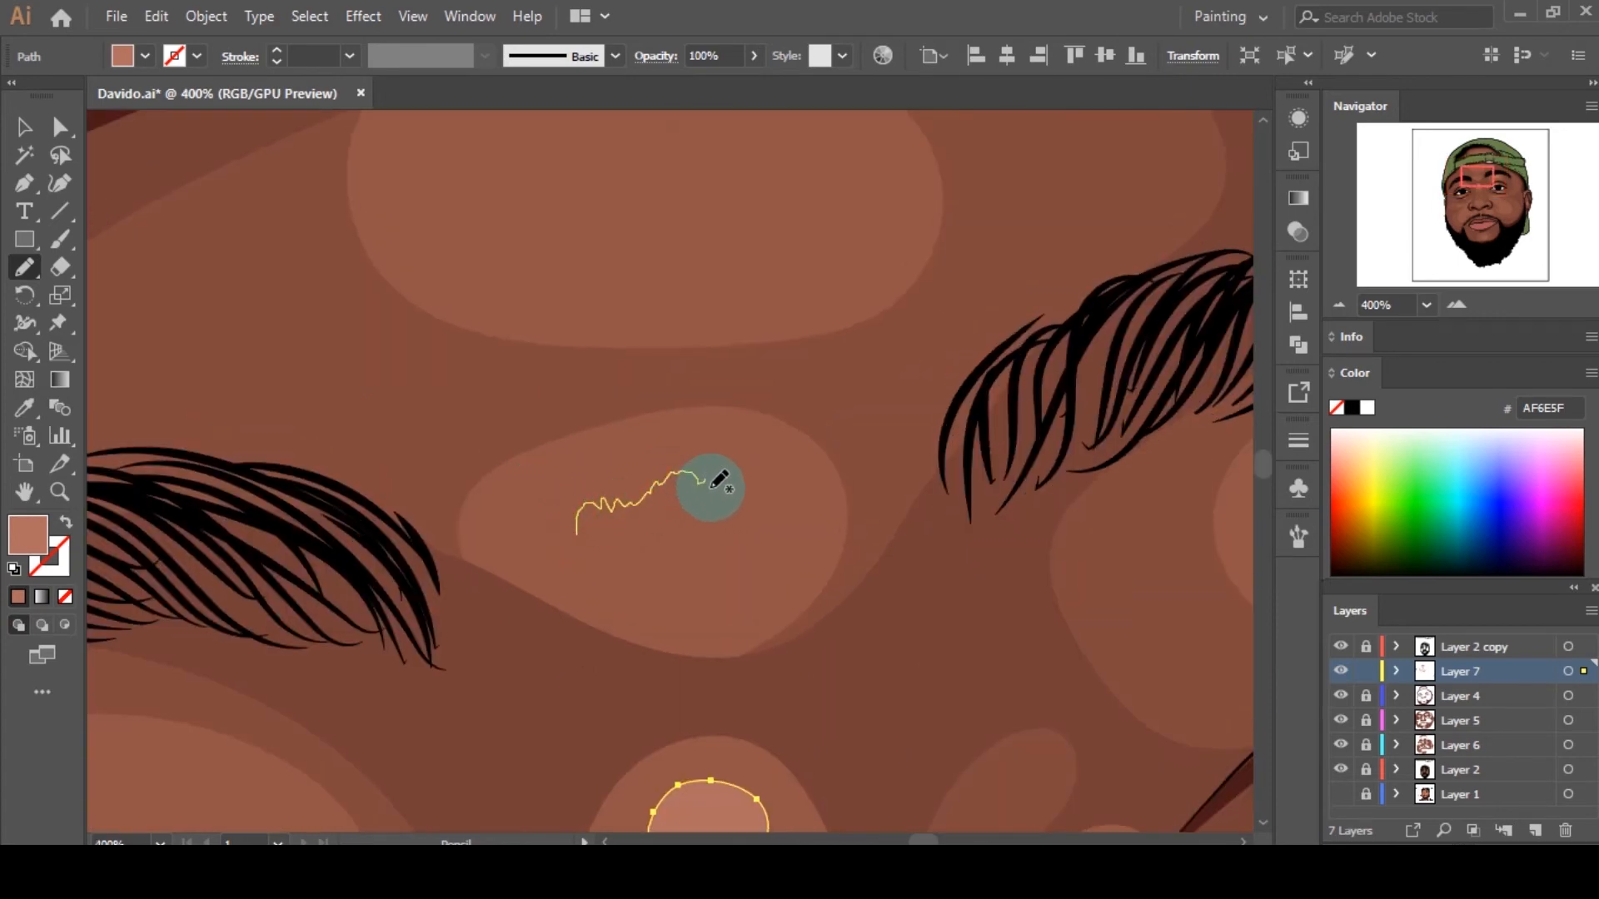
left_click_drag(621, 549, 543, 507)
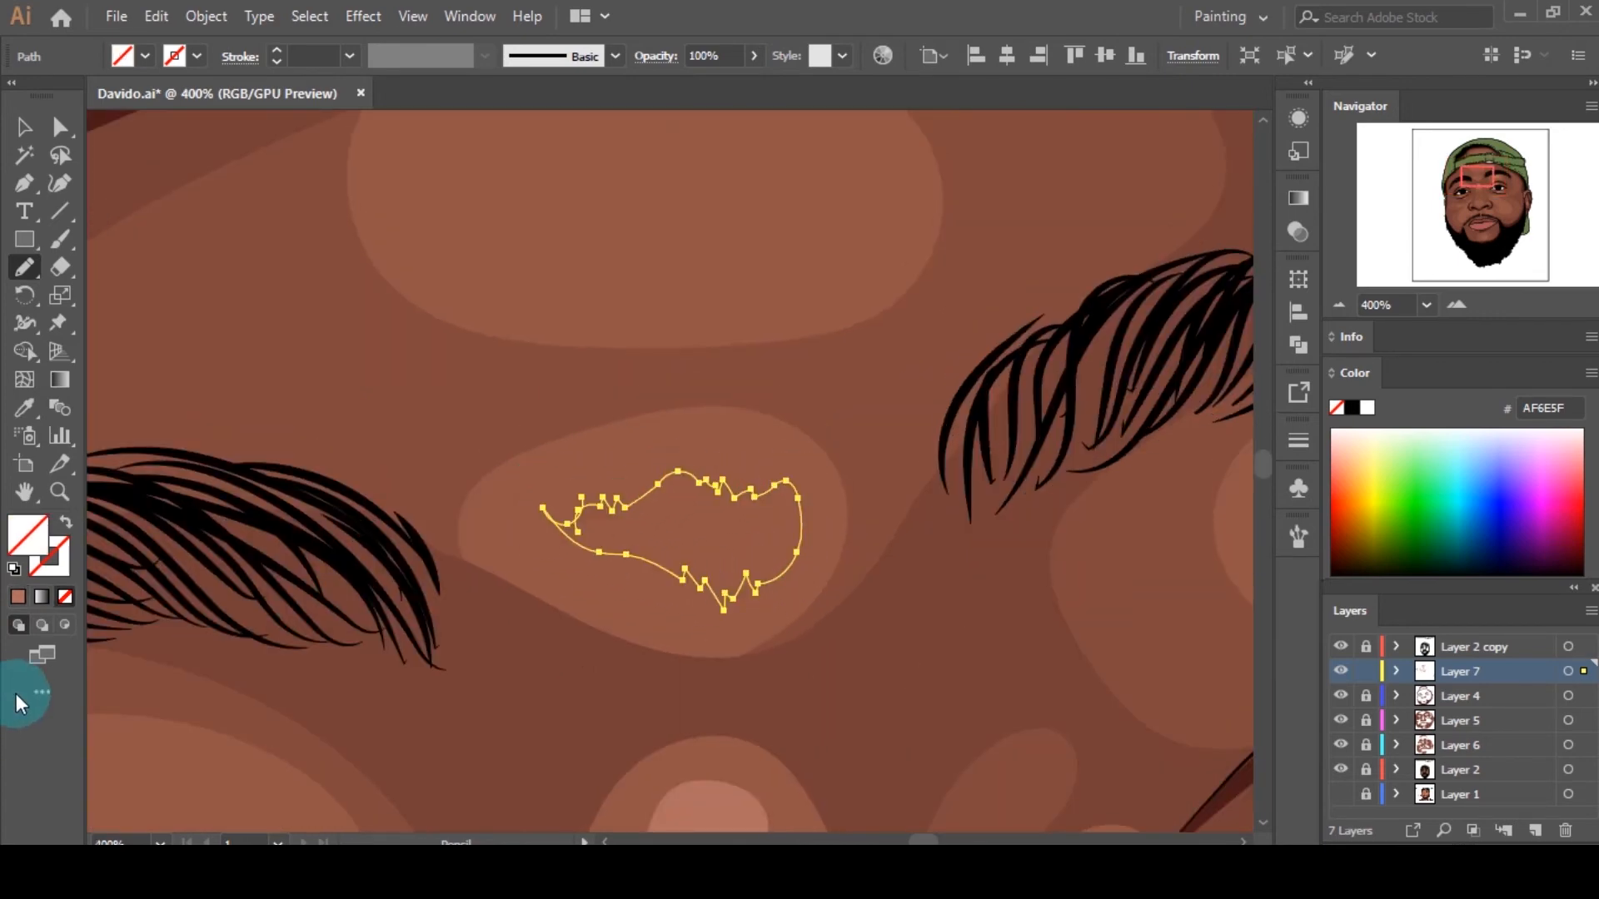
Step: Pencil a jagged highlight on the upper forehead patch, reaching up towards the cap buckle, and fill it with AF6E5F
scroll(583, 653, "up", 8)
mouse_move(842, 307)
left_mouse_down()
mouse_move(536, 410)
mouse_move(838, 481)
mouse_move(832, 324)
mouse_move(735, 318)
mouse_move(541, 408)
left_mouse_up()
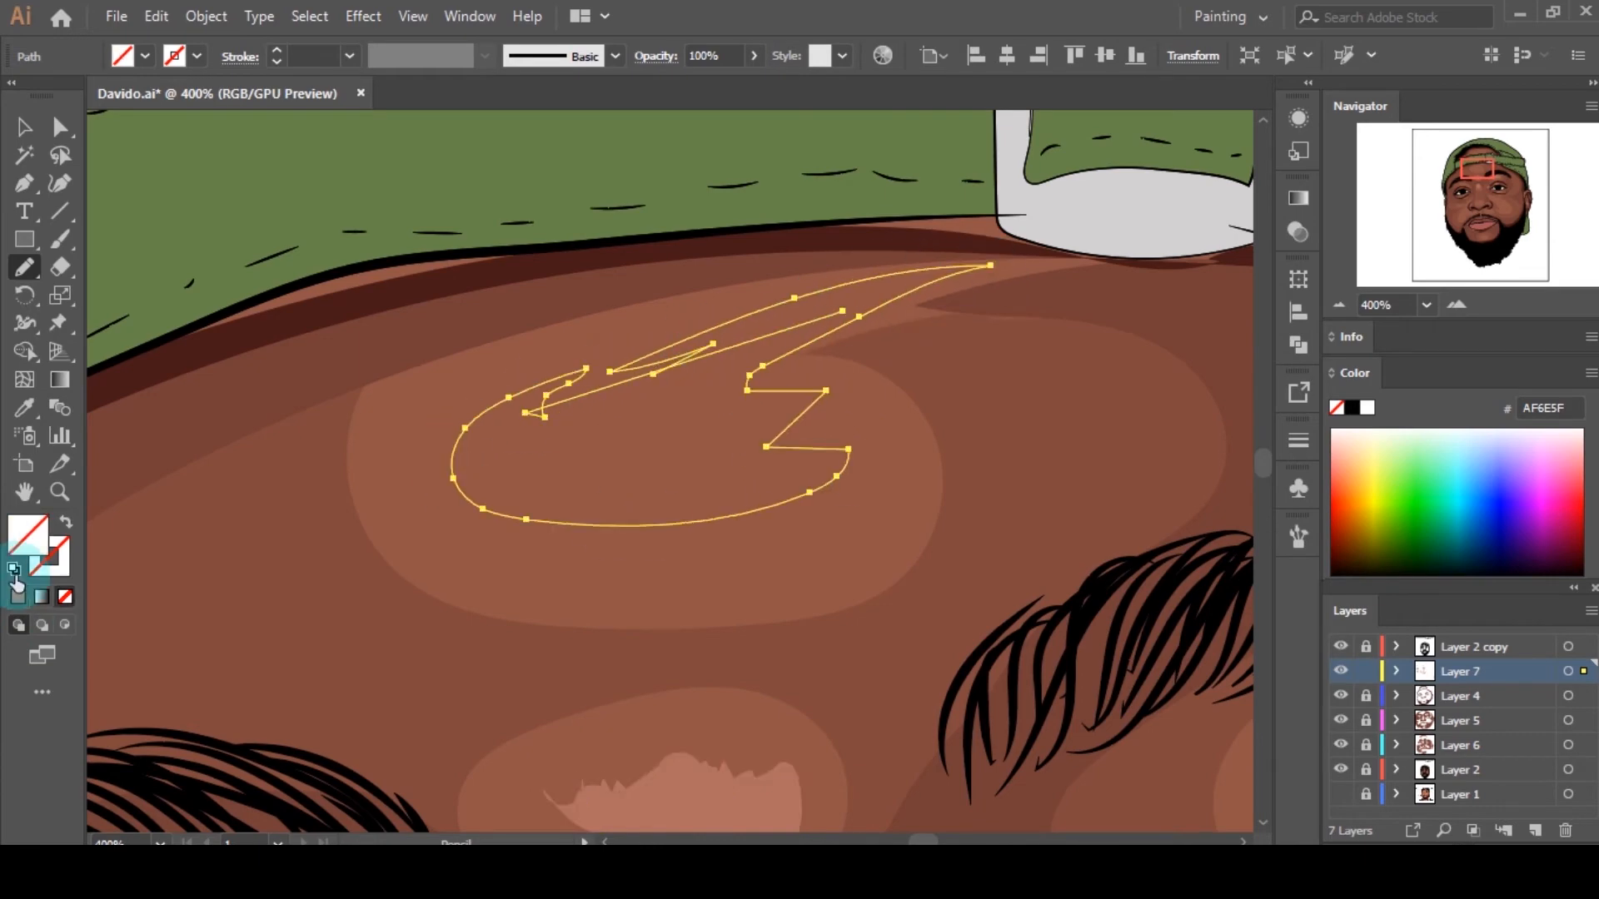
scroll(862, 460, "down", 5)
scroll(842, 443, "down", 3)
scroll(842, 435, "up", 3)
scroll(792, 447, "down", 3)
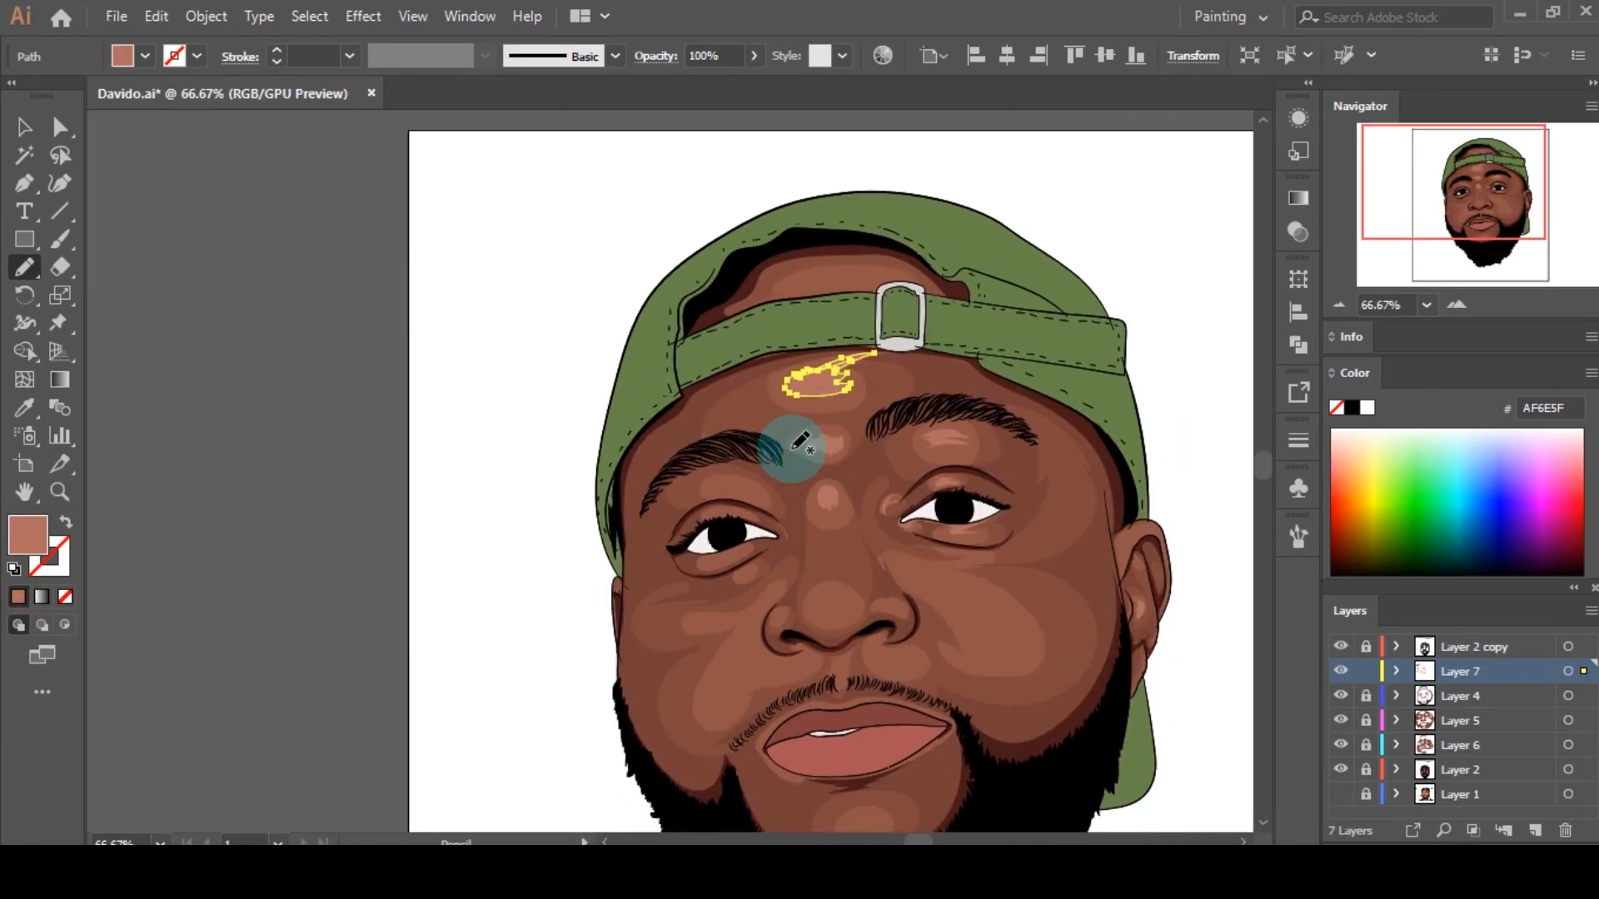
Step: Pencil highlights filled with AF6E5F beside the left-hand eye's inner corner and on the patch above its eyelid crease
scroll(756, 516, "up", 4)
scroll(758, 518, "up", 3)
scroll(792, 503, "down", 2)
mouse_move(933, 473)
left_mouse_down()
mouse_move(553, 377)
mouse_move(812, 463)
mouse_move(932, 471)
left_mouse_up()
mouse_move(945, 454)
left_mouse_down()
mouse_move(904, 408)
mouse_move(683, 471)
mouse_move(941, 456)
left_mouse_up()
scroll(391, 425, "down", 3)
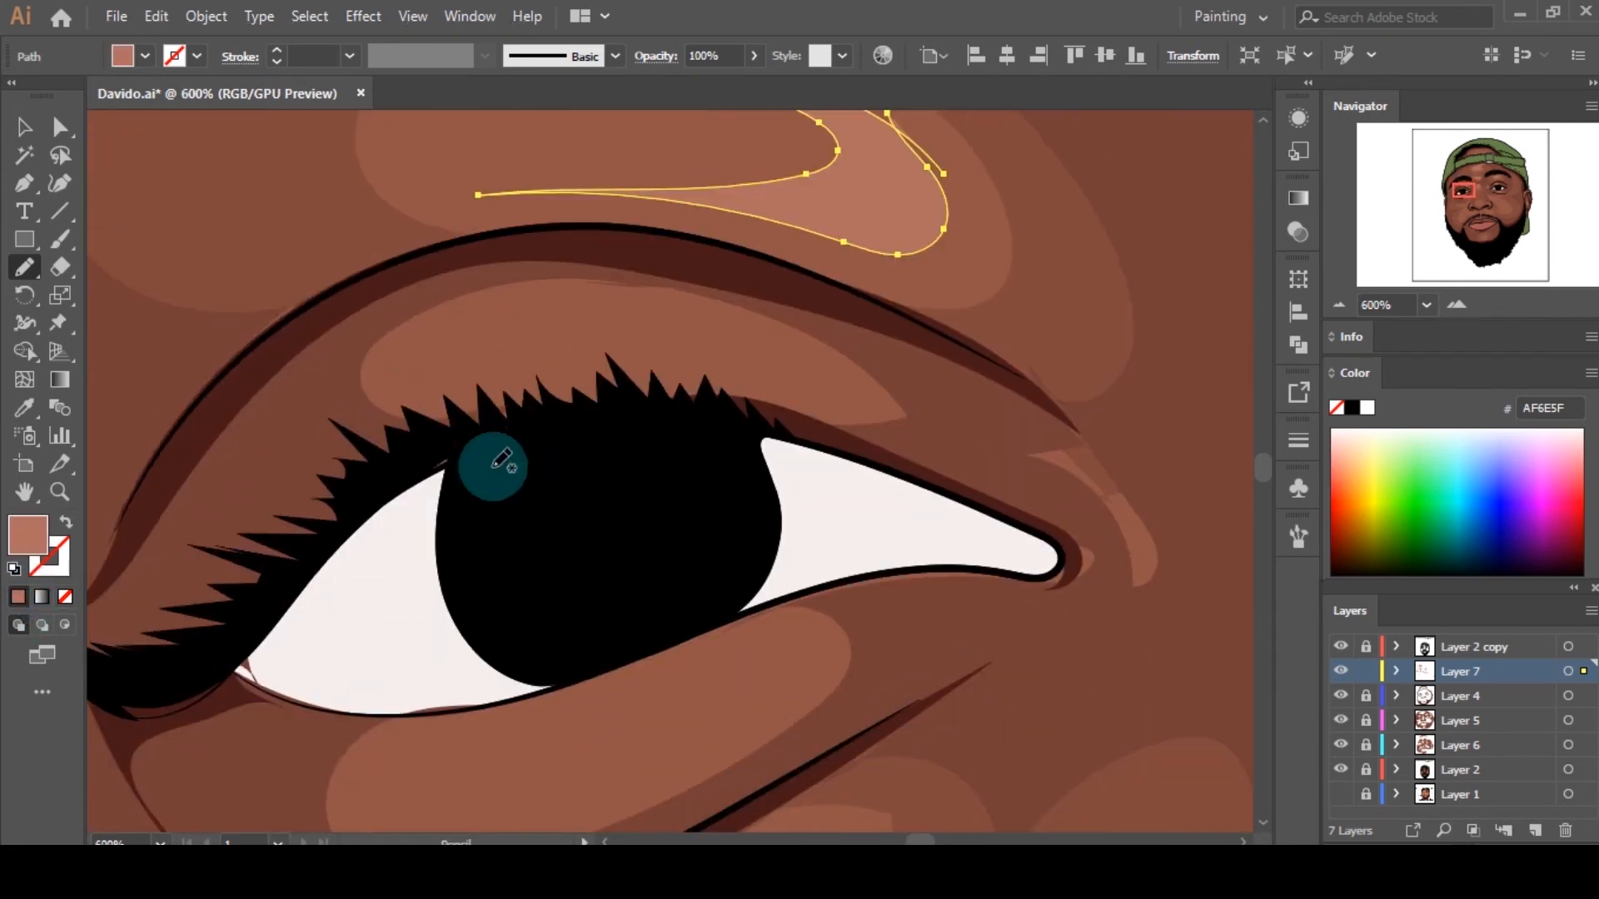
Step: Pencil jagged highlights filled with AF6E5F on the left-hand eye's upper lid and on the light patch beneath its lower lid
mouse_move(694, 398)
left_mouse_down()
mouse_move(610, 398)
mouse_move(821, 398)
mouse_move(716, 341)
mouse_move(384, 358)
mouse_move(763, 387)
mouse_move(442, 526)
left_mouse_up()
left_click(18, 597)
scroll(718, 418, "down", 3)
mouse_move(578, 550)
left_mouse_down()
mouse_move(672, 528)
mouse_move(800, 410)
left_mouse_up()
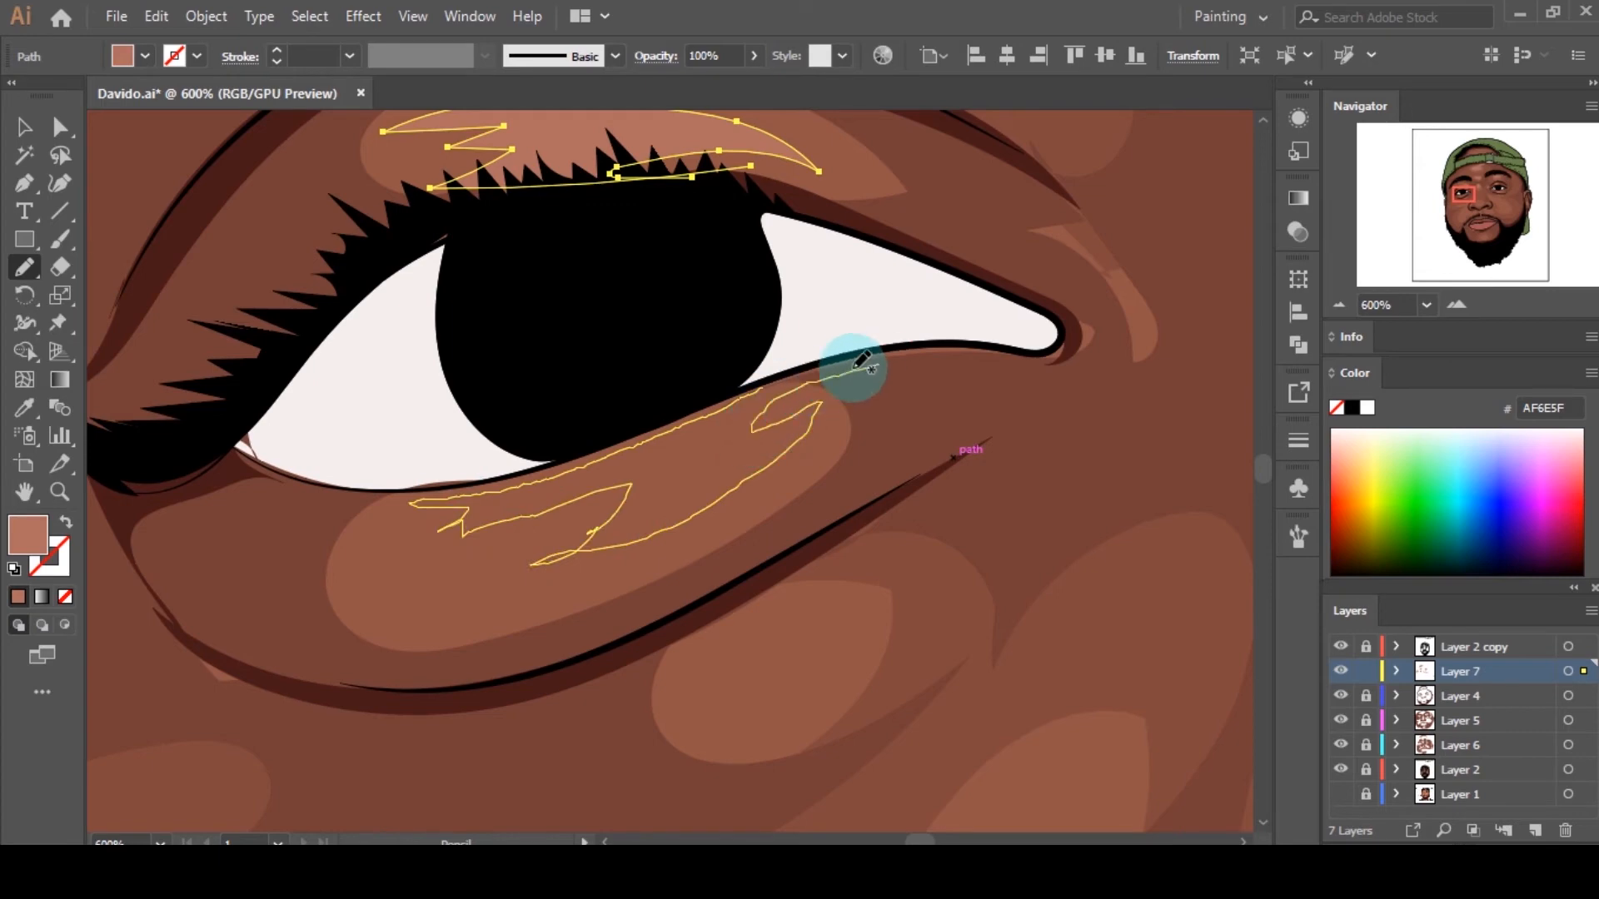
left_click_drag(862, 362, 879, 364)
Step: Pencil highlights filled with AF6E5F at the left-hand eye's inner corner and on the small light patch below its eye bag
scroll(1132, 296, "up", 2)
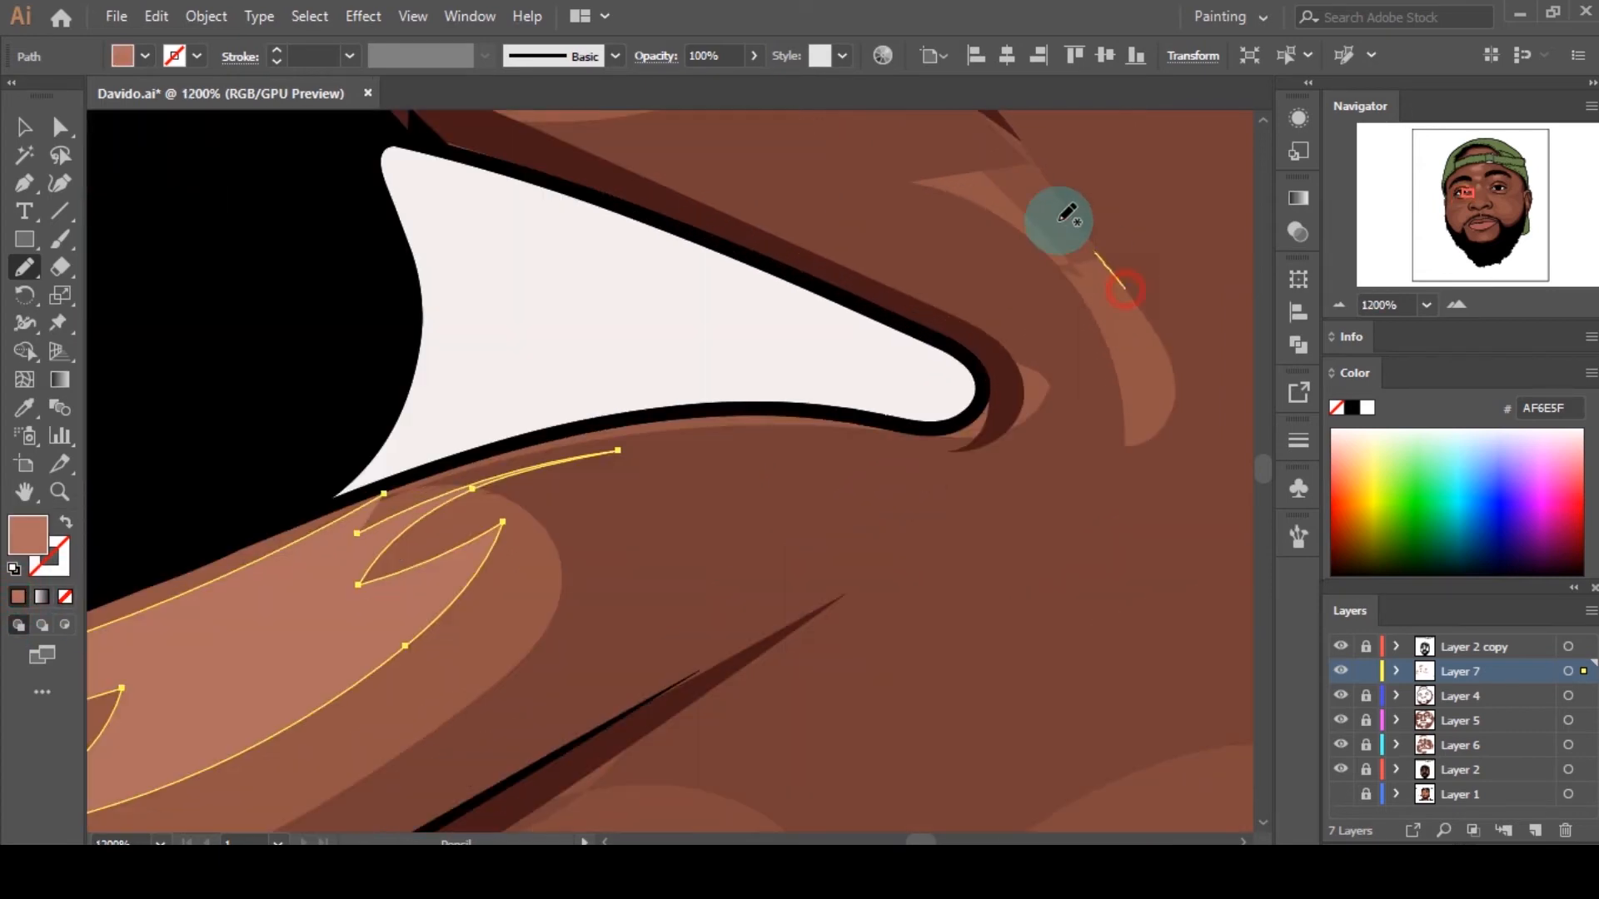
mouse_move(966, 187)
left_mouse_down()
mouse_move(1035, 428)
mouse_move(971, 190)
left_mouse_up()
left_click(43, 597)
scroll(806, 450, "down", 5)
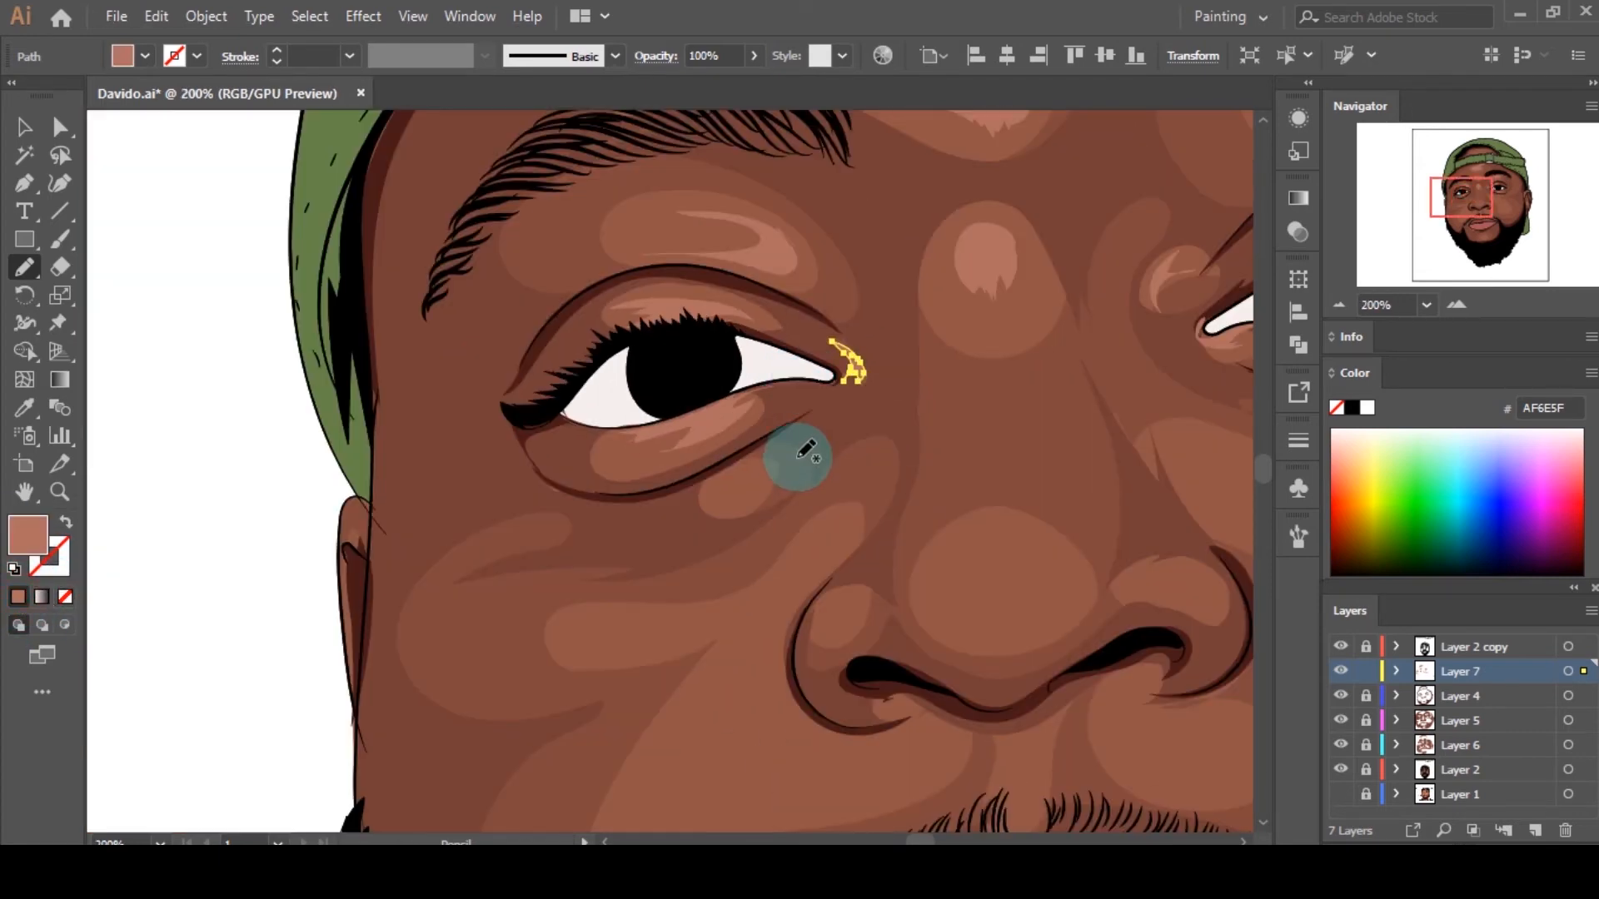
scroll(777, 478, "up", 1)
left_click_drag(753, 479, 700, 542)
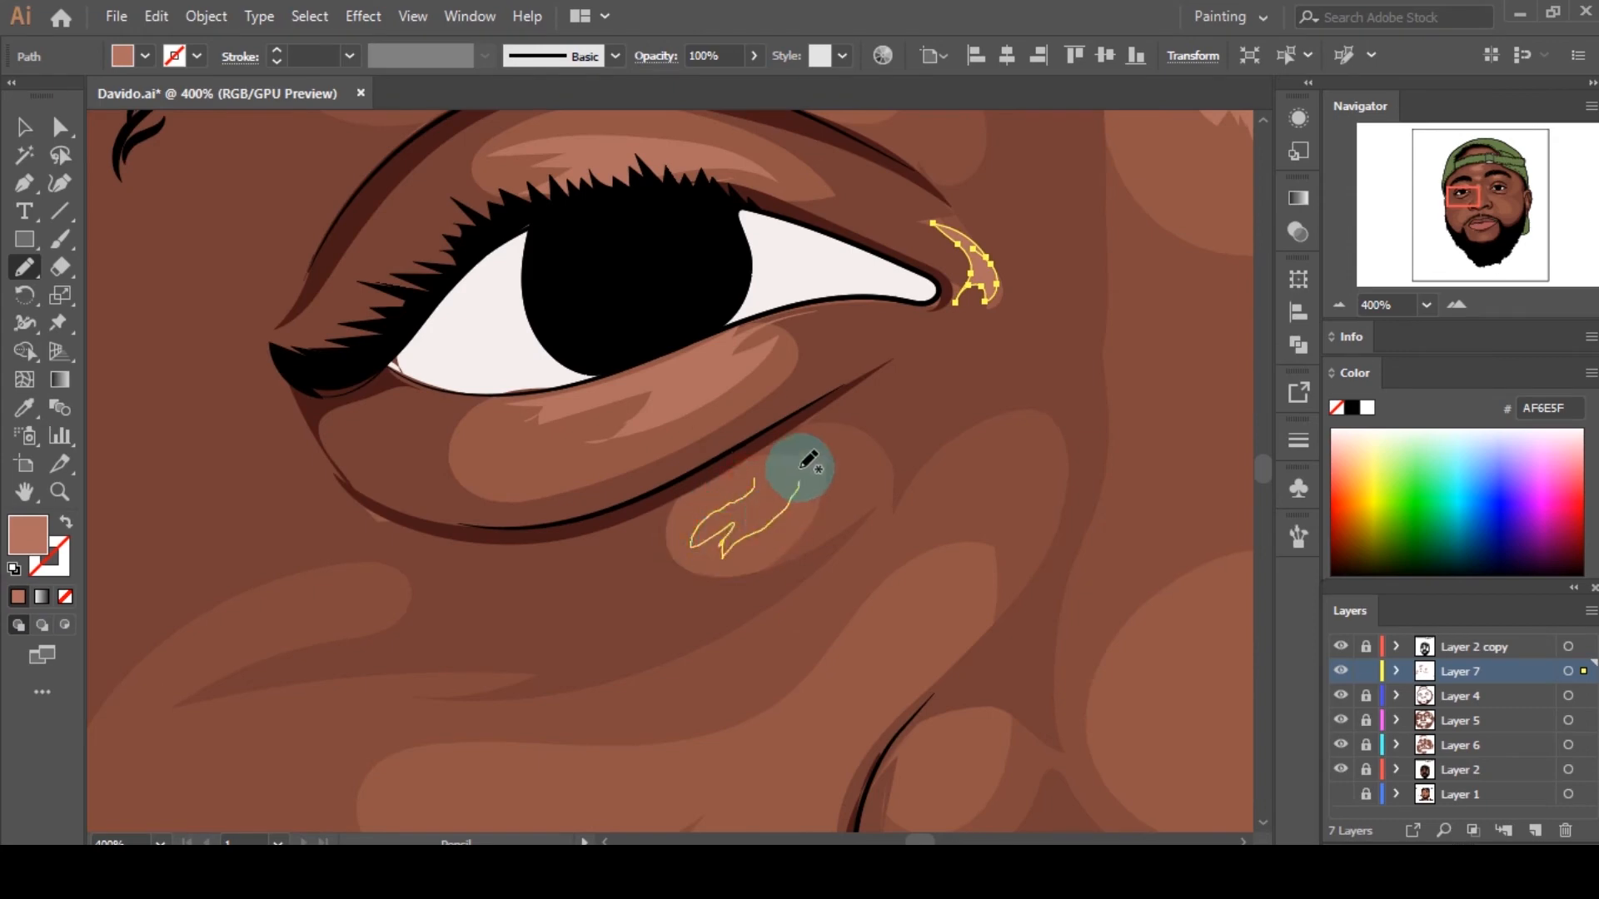
left_click_drag(801, 469, 753, 481)
Step: Pencil a large branching highlight in AF6E5F on the left-hand cheek, curving around the nostril towards the mouth
scroll(832, 433, "down", 3)
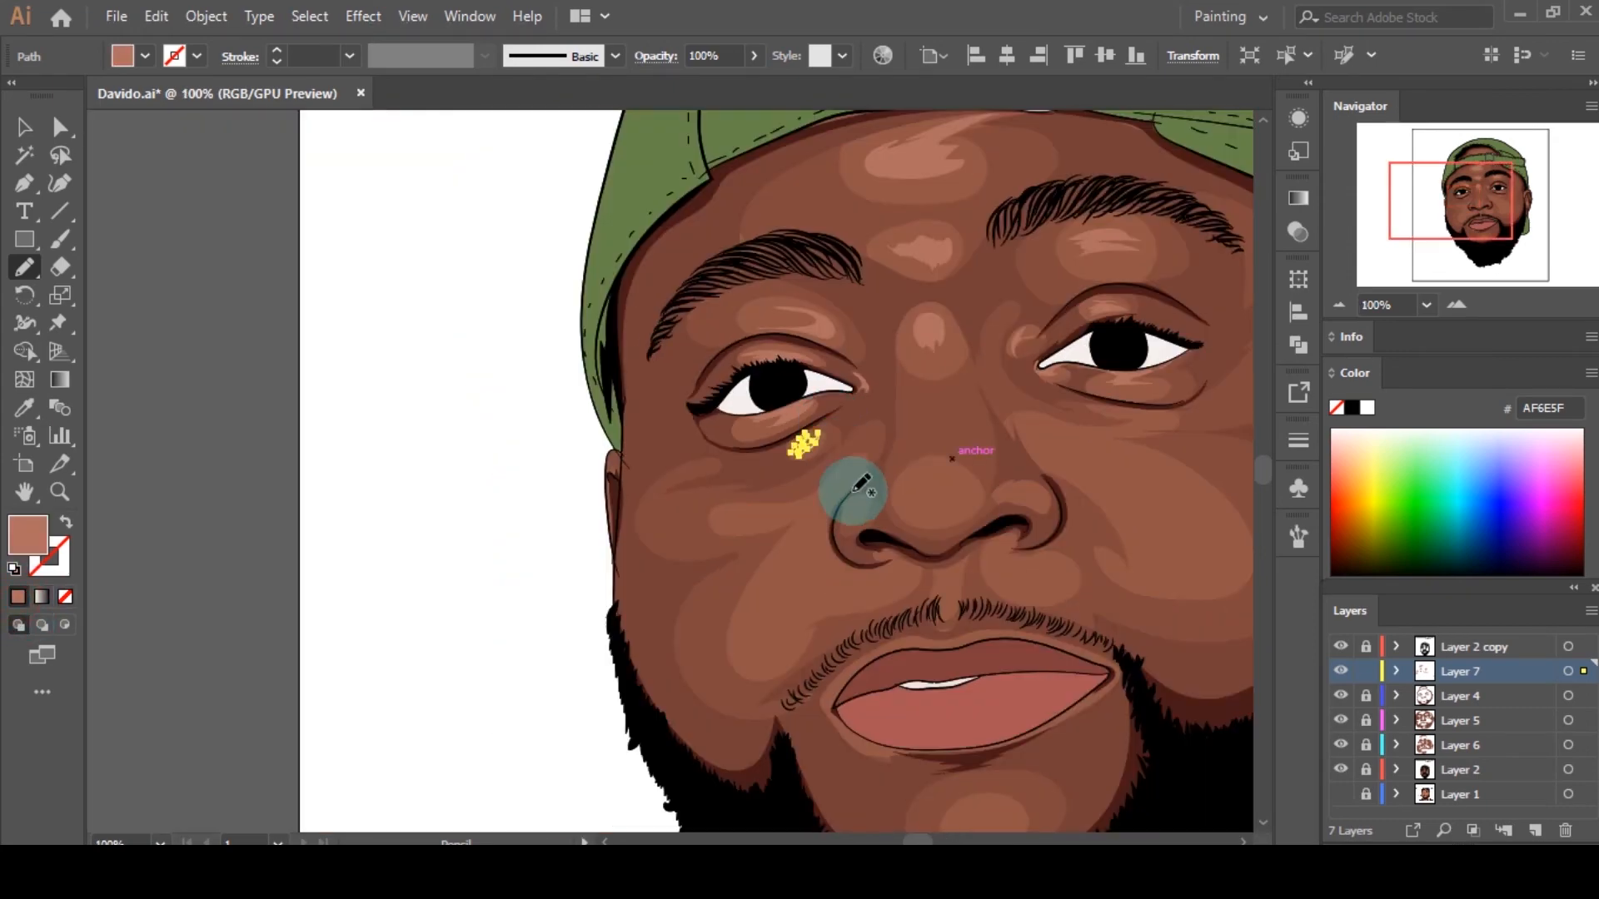
scroll(862, 487, "up", 2)
mouse_move(776, 435)
left_mouse_down()
mouse_move(789, 486)
mouse_move(688, 661)
mouse_move(696, 759)
mouse_move(710, 711)
mouse_move(846, 634)
mouse_move(947, 549)
left_mouse_up()
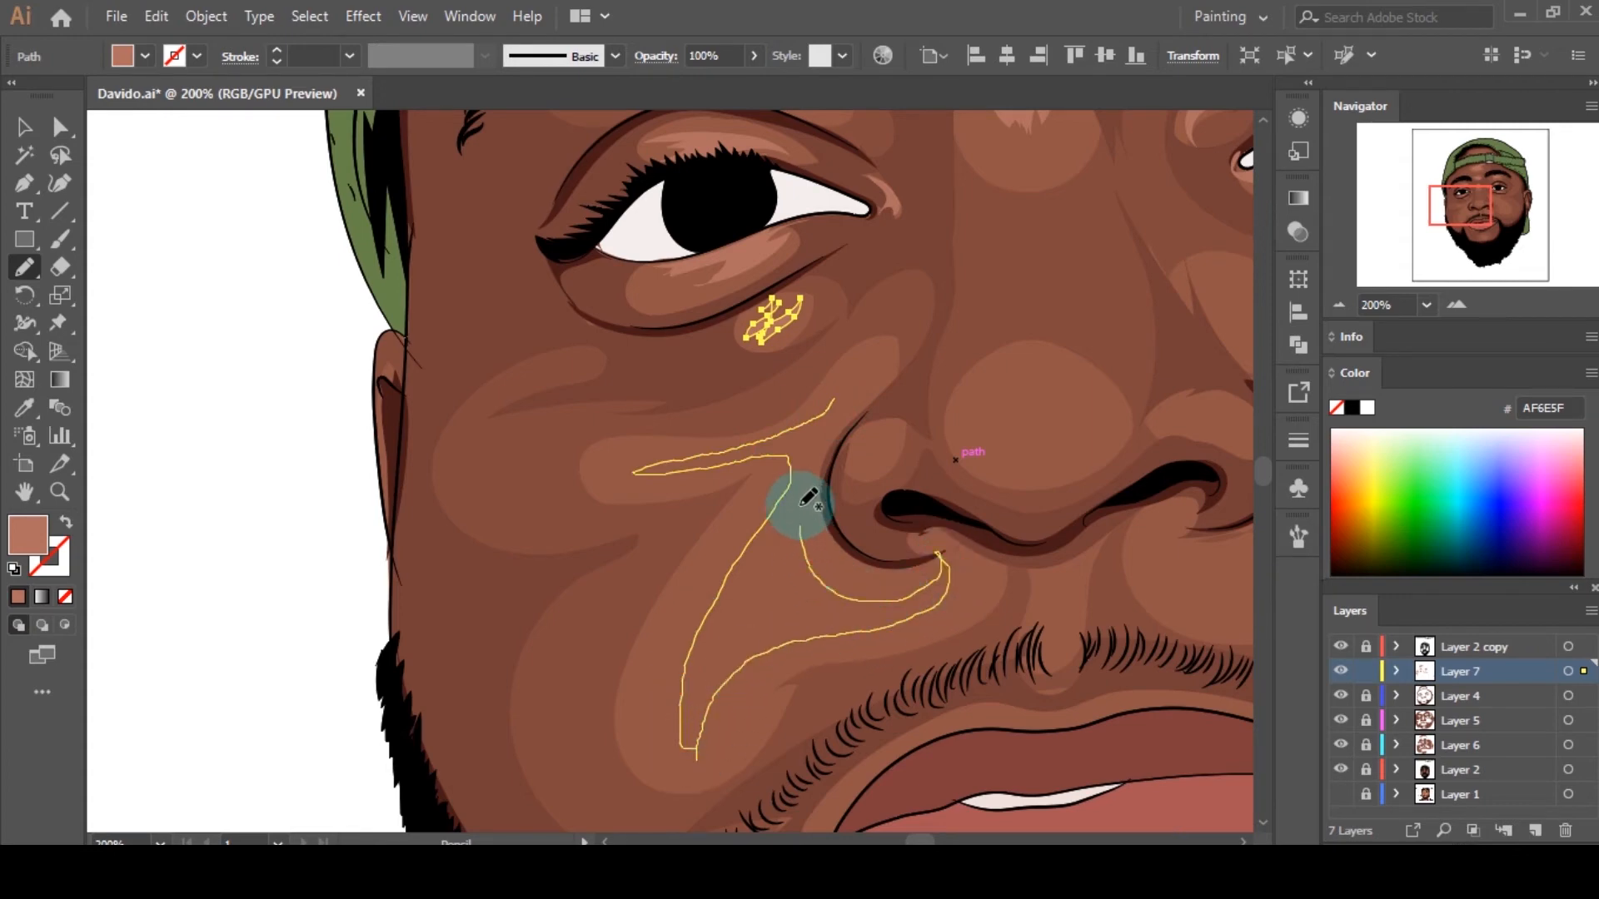
left_click_drag(878, 350, 879, 350)
scroll(464, 564, "down", 3)
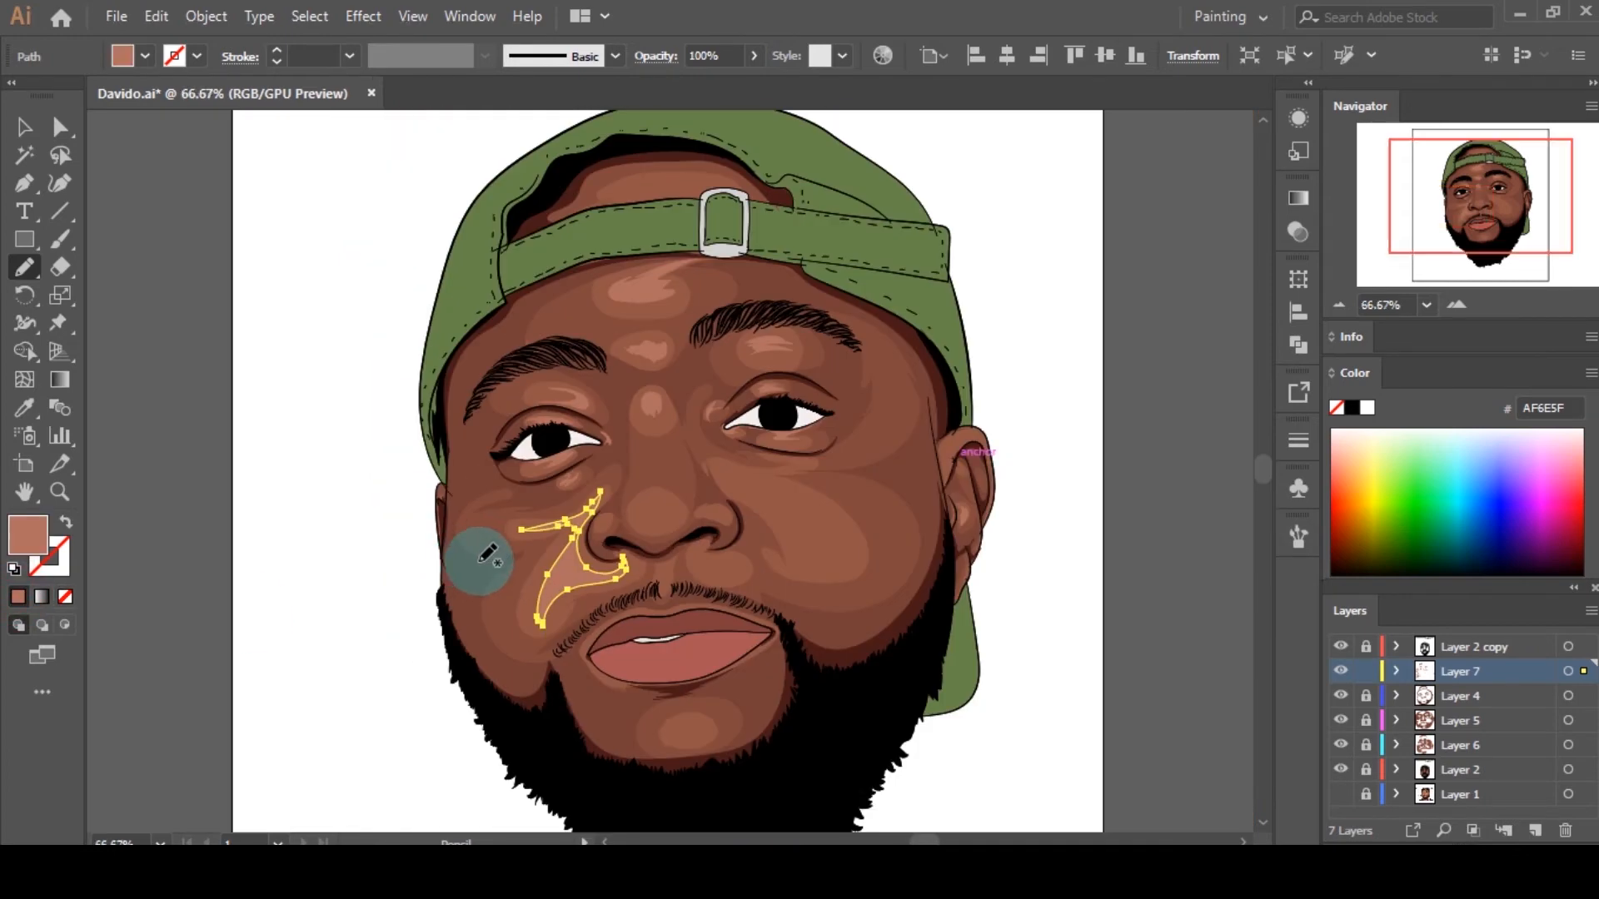
Step: Pencil a long curved highlight on the right-hand cheek, starting beneath the eye, and fill it with AF6E5F
scroll(816, 492, "up", 3)
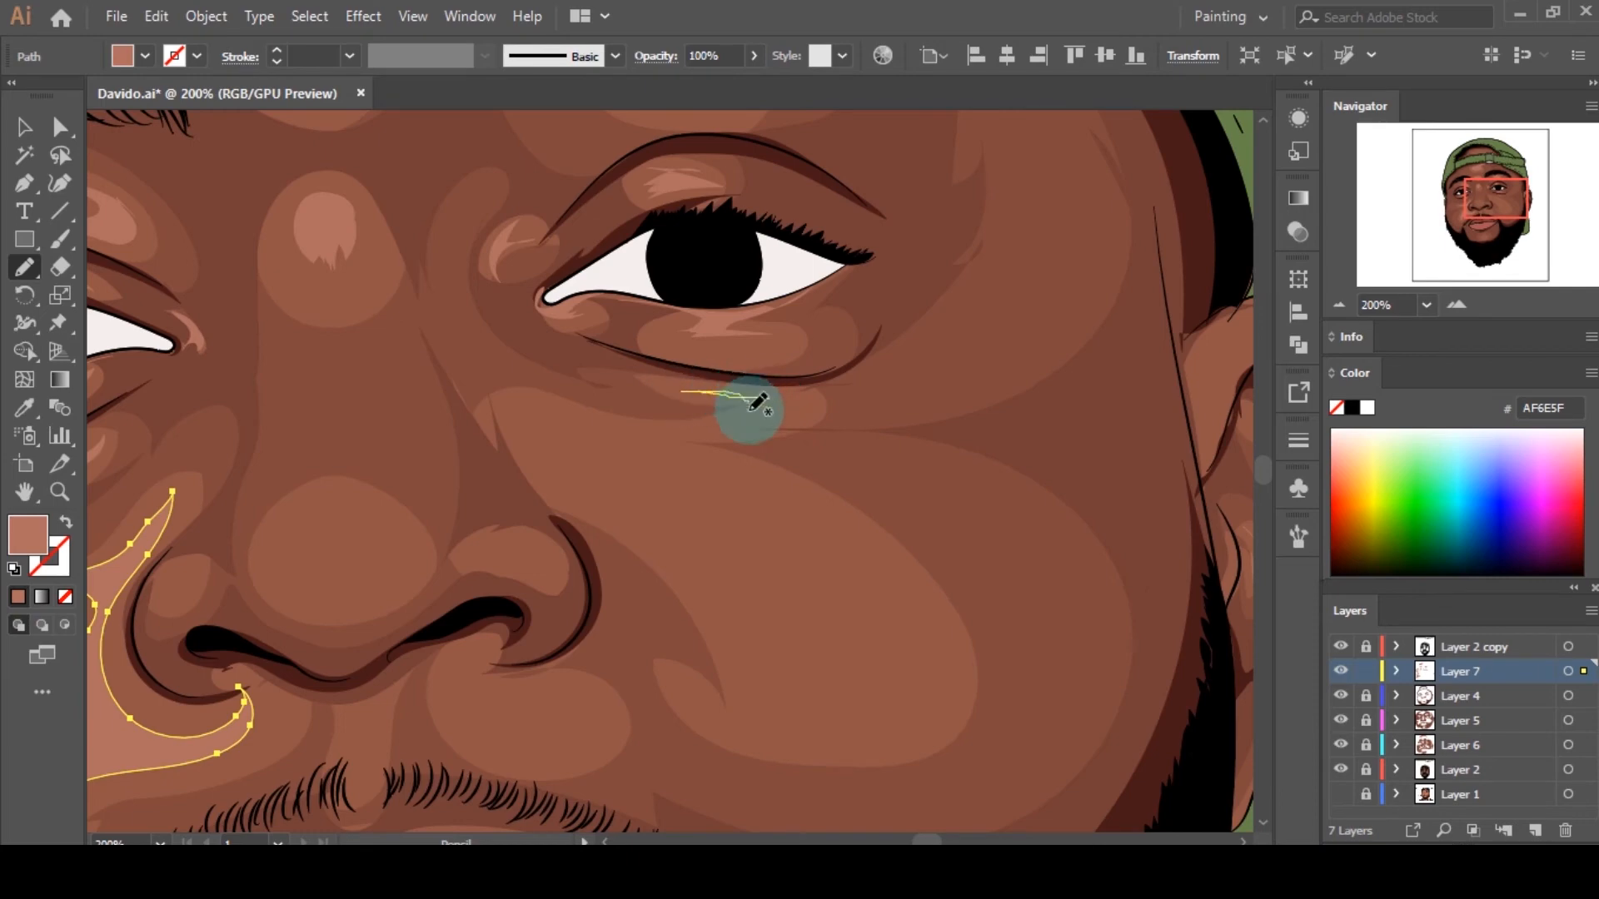
mouse_move(758, 403)
left_mouse_down()
mouse_move(634, 429)
mouse_move(567, 409)
left_mouse_up()
mouse_move(647, 492)
left_mouse_down()
mouse_move(780, 570)
mouse_move(784, 714)
mouse_move(906, 707)
mouse_move(672, 458)
left_mouse_up()
left_click_drag(760, 411, 758, 409)
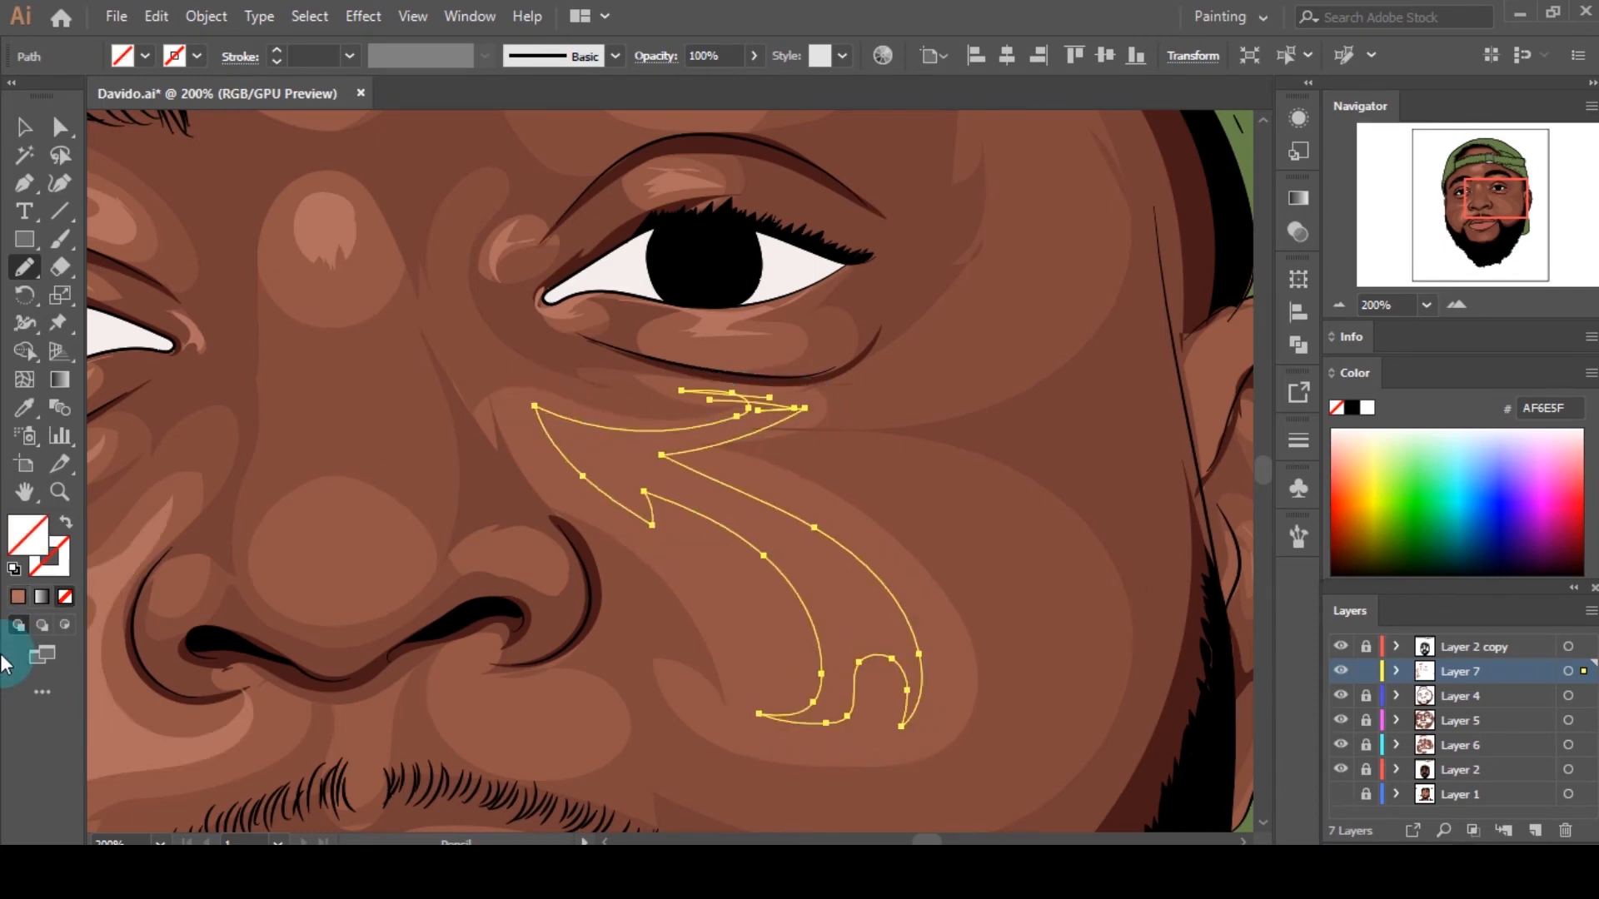
scroll(1029, 446, "down", 3)
Step: Pencil highlights filled with AF6E5F on the right-hand nostril wing and on the small patch beneath the left-hand nostril
scroll(877, 477, "up", 7)
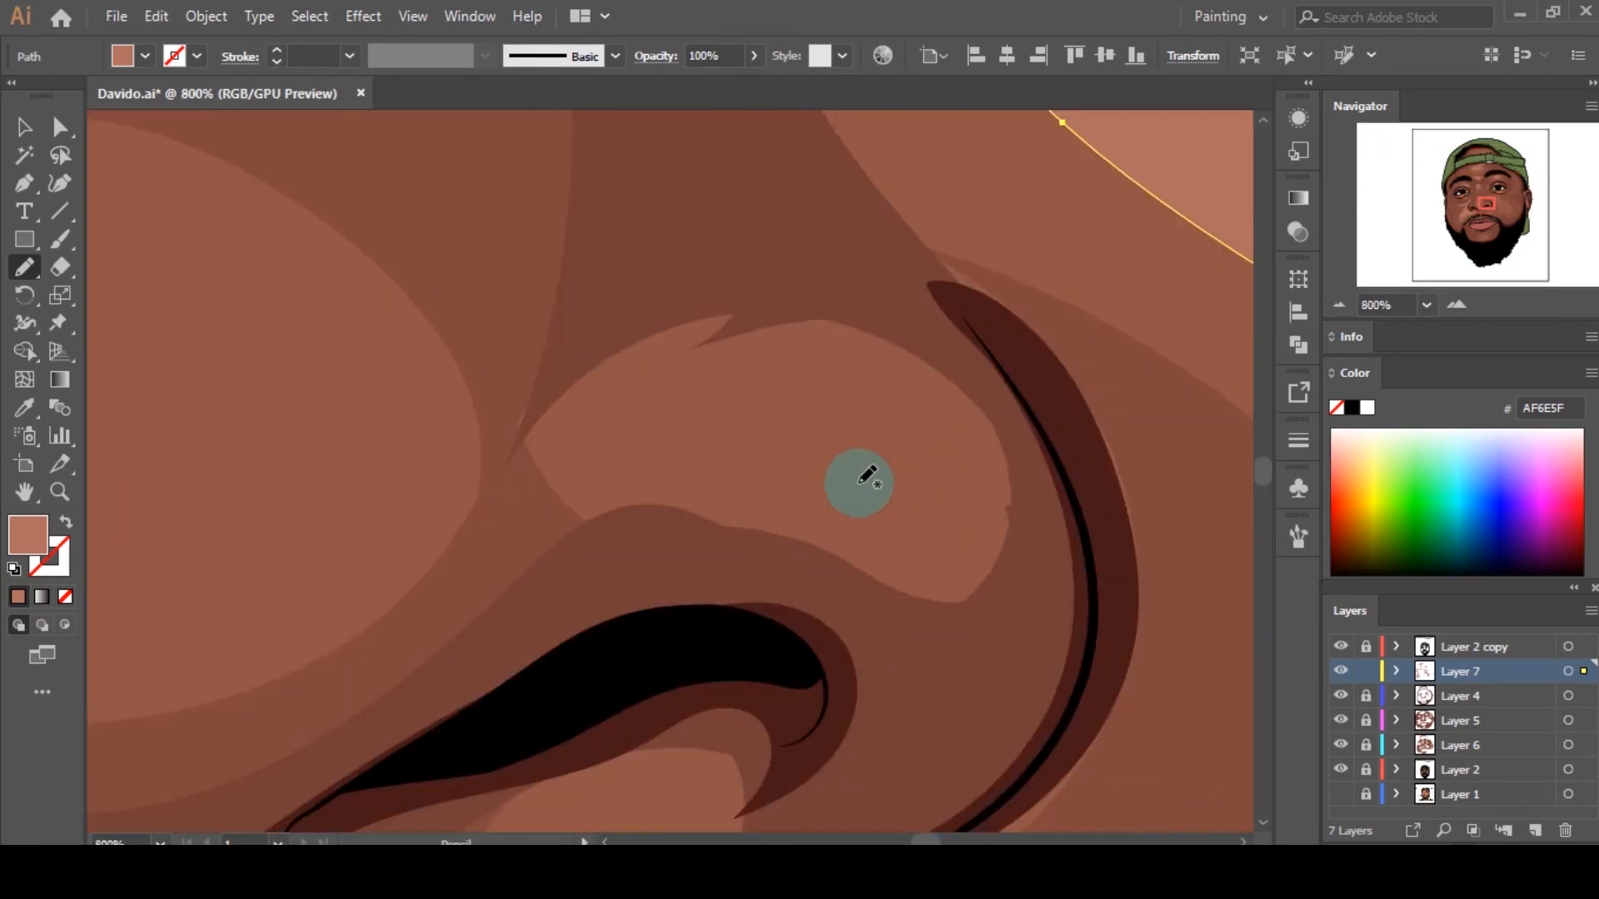
mouse_move(864, 474)
left_mouse_down()
mouse_move(626, 438)
mouse_move(800, 451)
mouse_move(950, 411)
mouse_move(793, 356)
left_mouse_up()
left_click(18, 596)
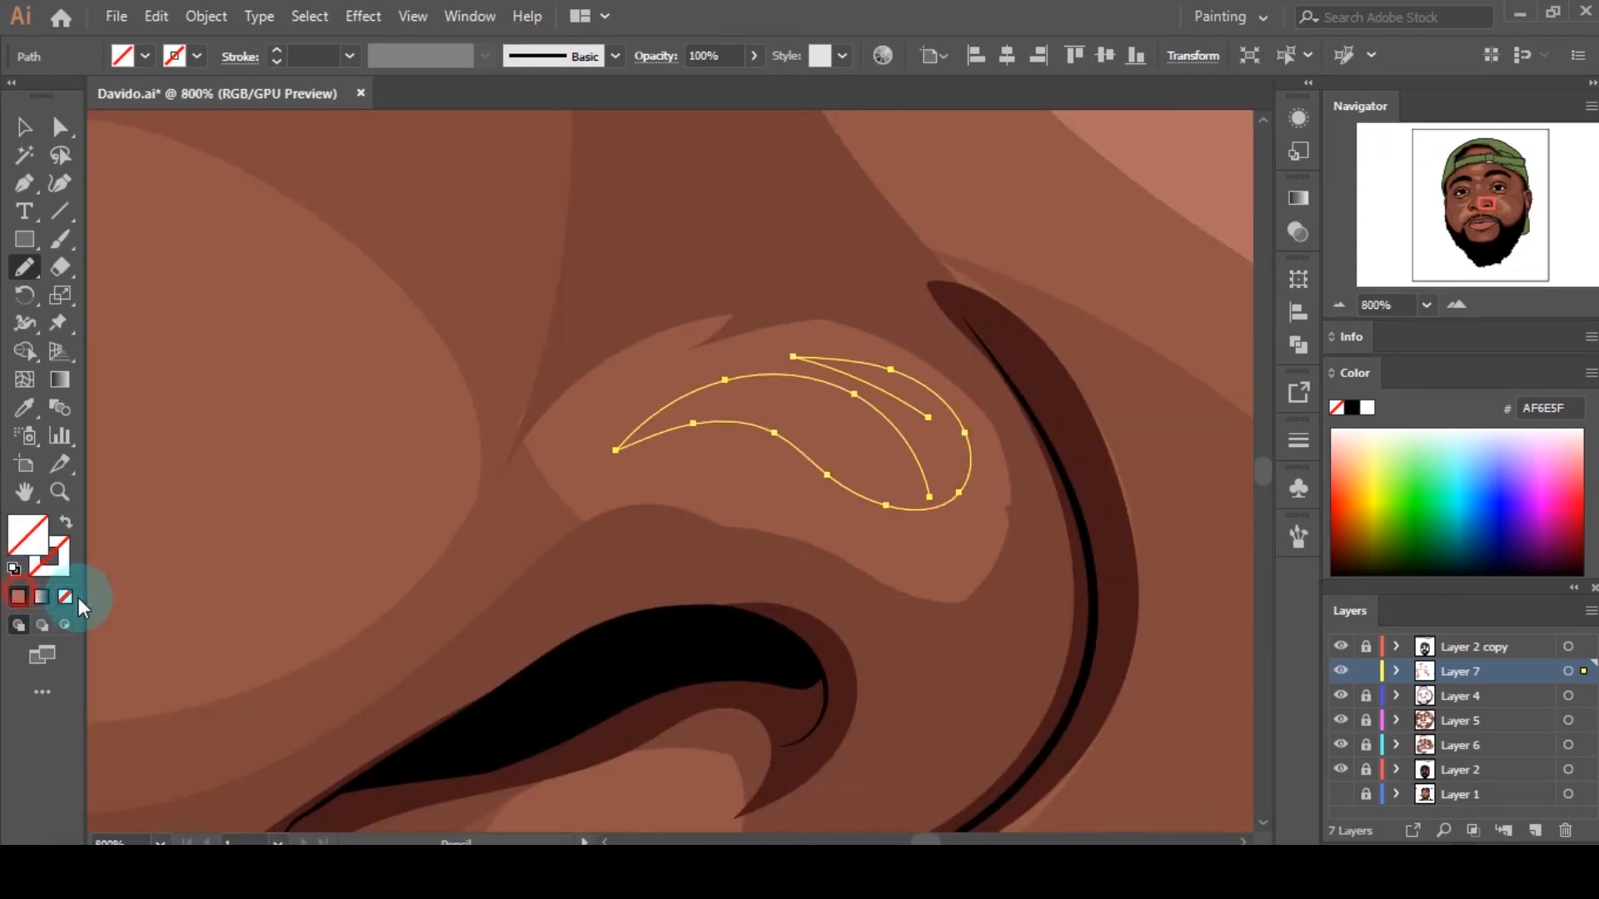
scroll(1145, 394, "down", 7)
scroll(1092, 452, "up", 4)
scroll(883, 493, "up", 4)
mouse_move(658, 495)
left_mouse_down()
mouse_move(491, 461)
mouse_move(724, 513)
left_mouse_up()
Step: Pencil highlights on the groove above the upper lip and on the patch below the right-hand nostril, both filled with AF6E5F
scroll(198, 545, "down", 5)
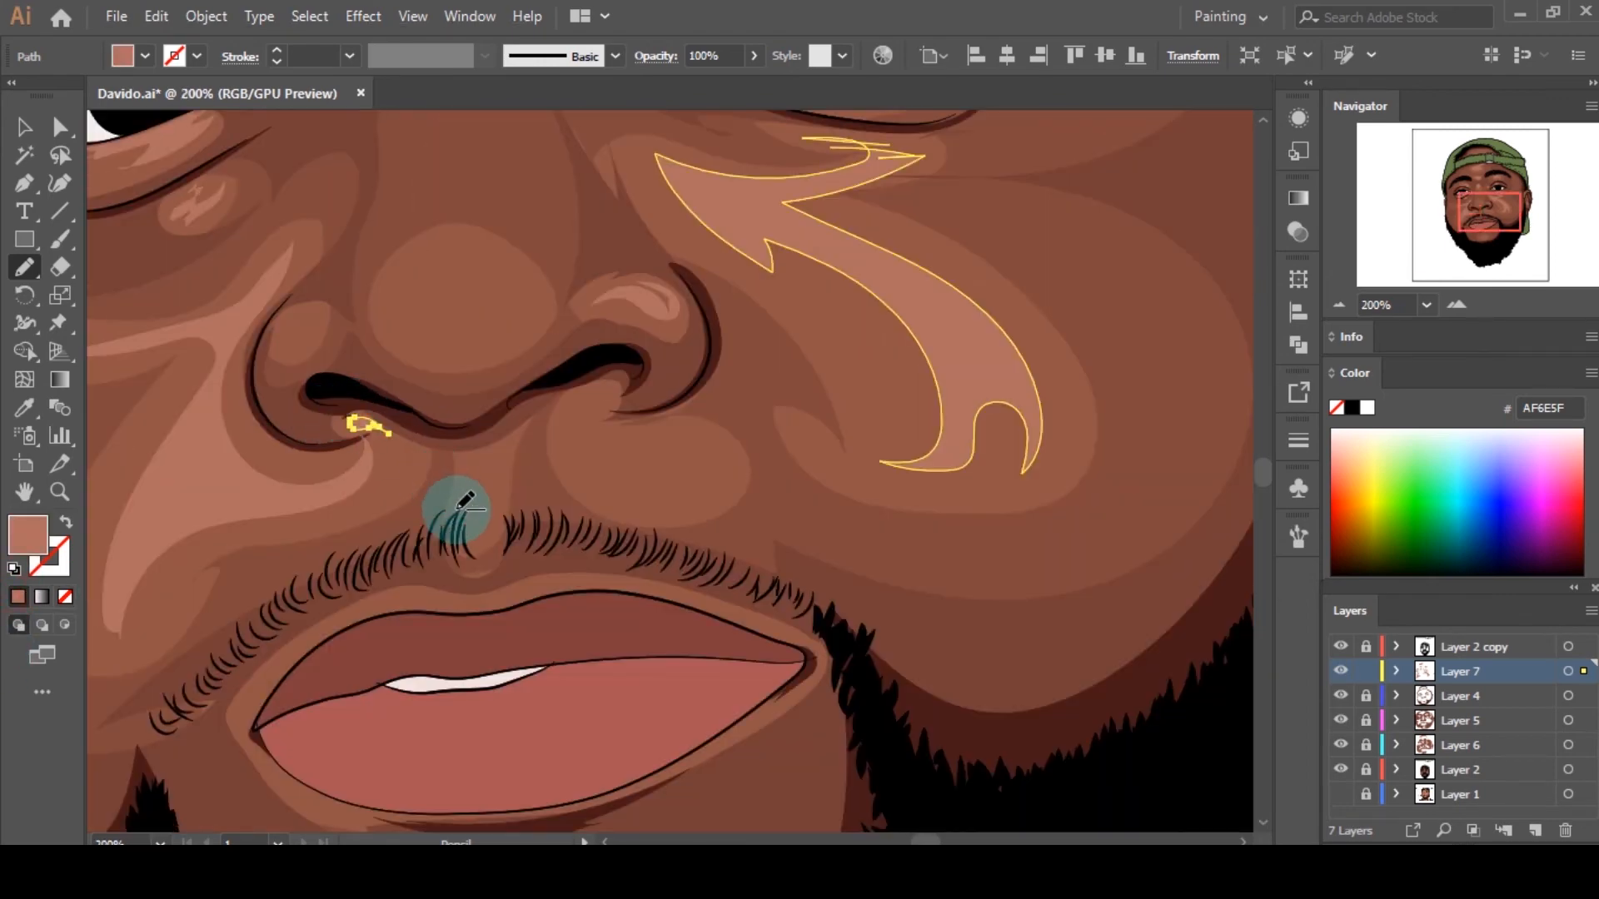
scroll(464, 502, "up", 4)
mouse_move(574, 284)
left_mouse_down()
mouse_move(517, 403)
mouse_move(582, 361)
mouse_move(669, 248)
left_mouse_up()
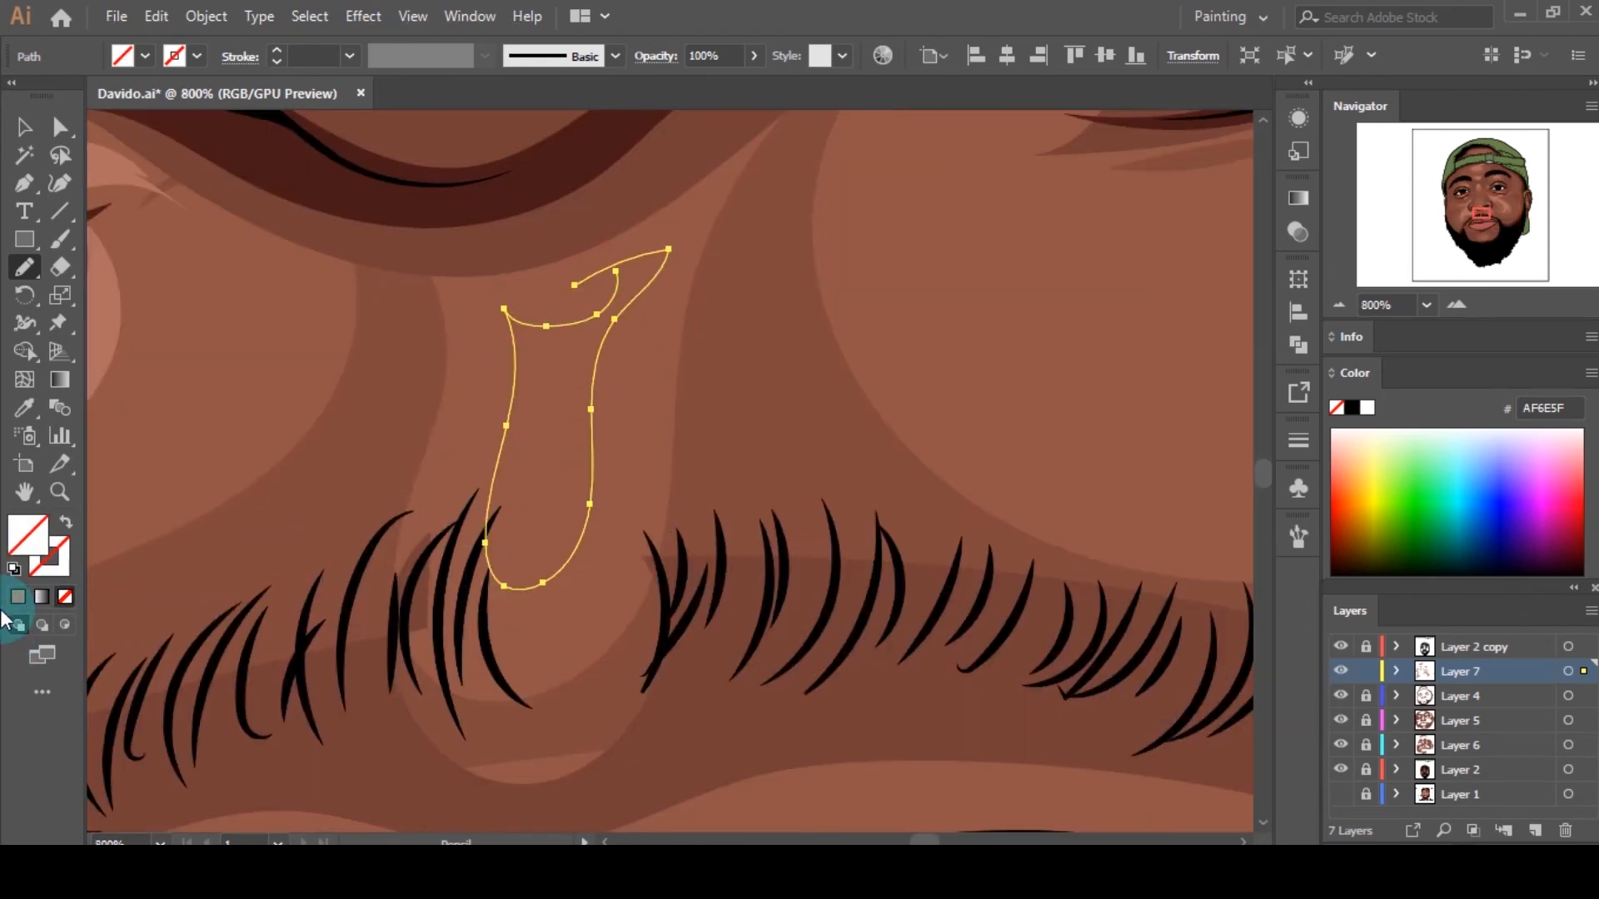
left_click(17, 597)
scroll(733, 482, "down", 2)
scroll(838, 445, "up", 1)
mouse_move(754, 392)
left_mouse_down()
mouse_move(791, 344)
mouse_move(669, 478)
mouse_move(1051, 520)
mouse_move(850, 518)
mouse_move(817, 492)
mouse_move(794, 361)
left_mouse_up()
left_click(18, 597)
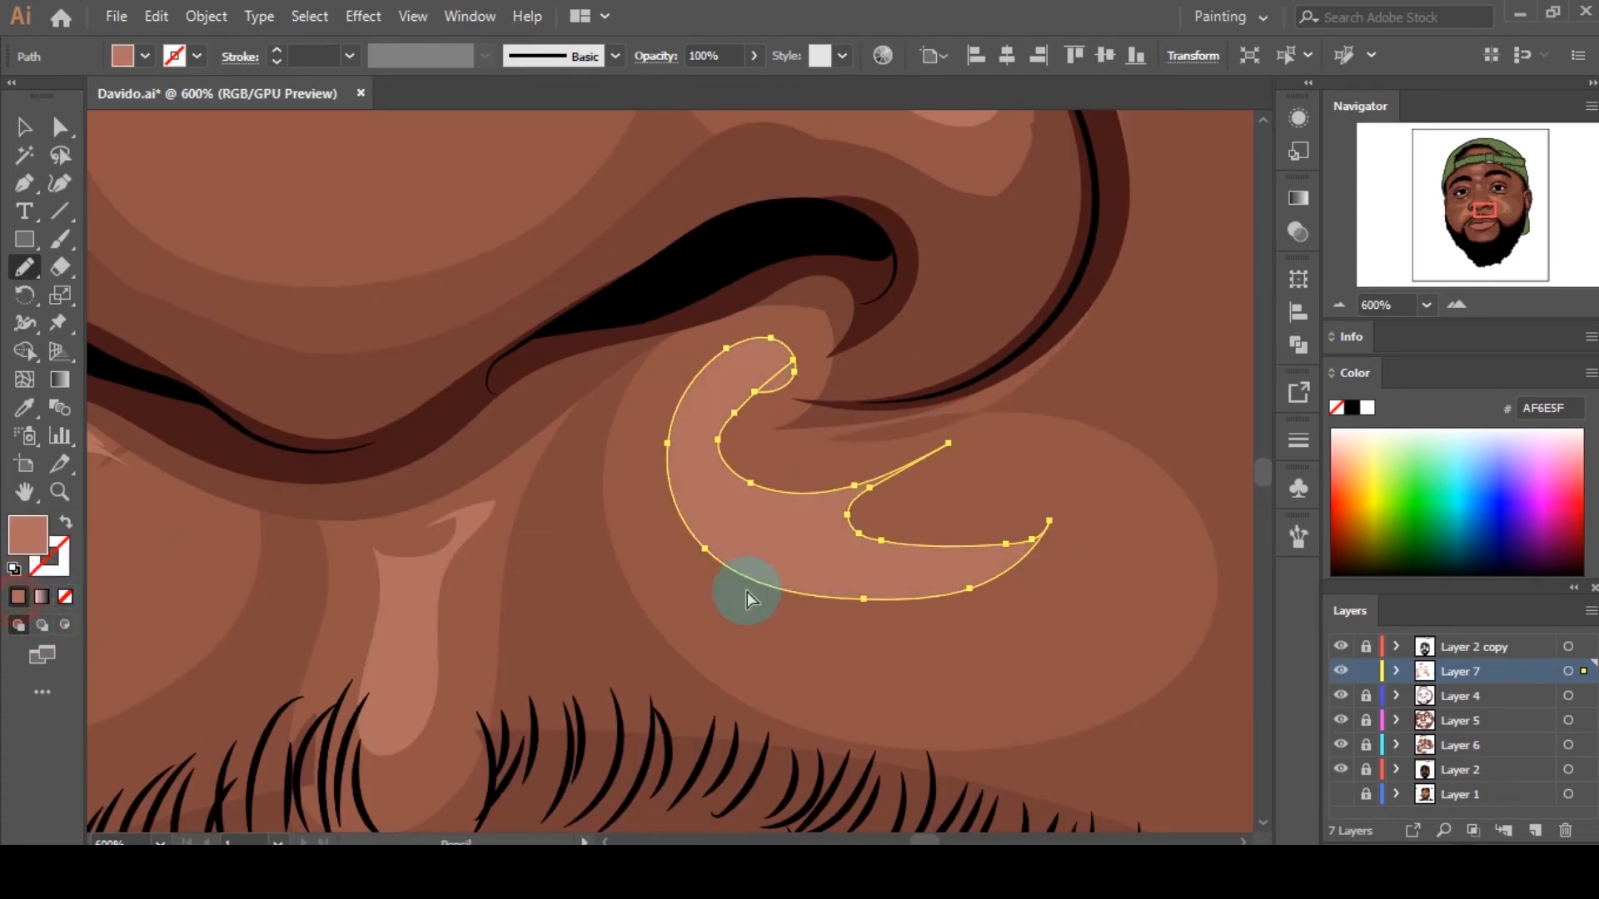
Step: Deselect the path and examine the highlights across the whole portrait
key("a")
scroll(770, 596, "down", 10)
left_click(832, 627)
scroll(831, 627, "up", 5)
scroll(841, 627, "down", 2)
scroll(852, 631, "up", 1)
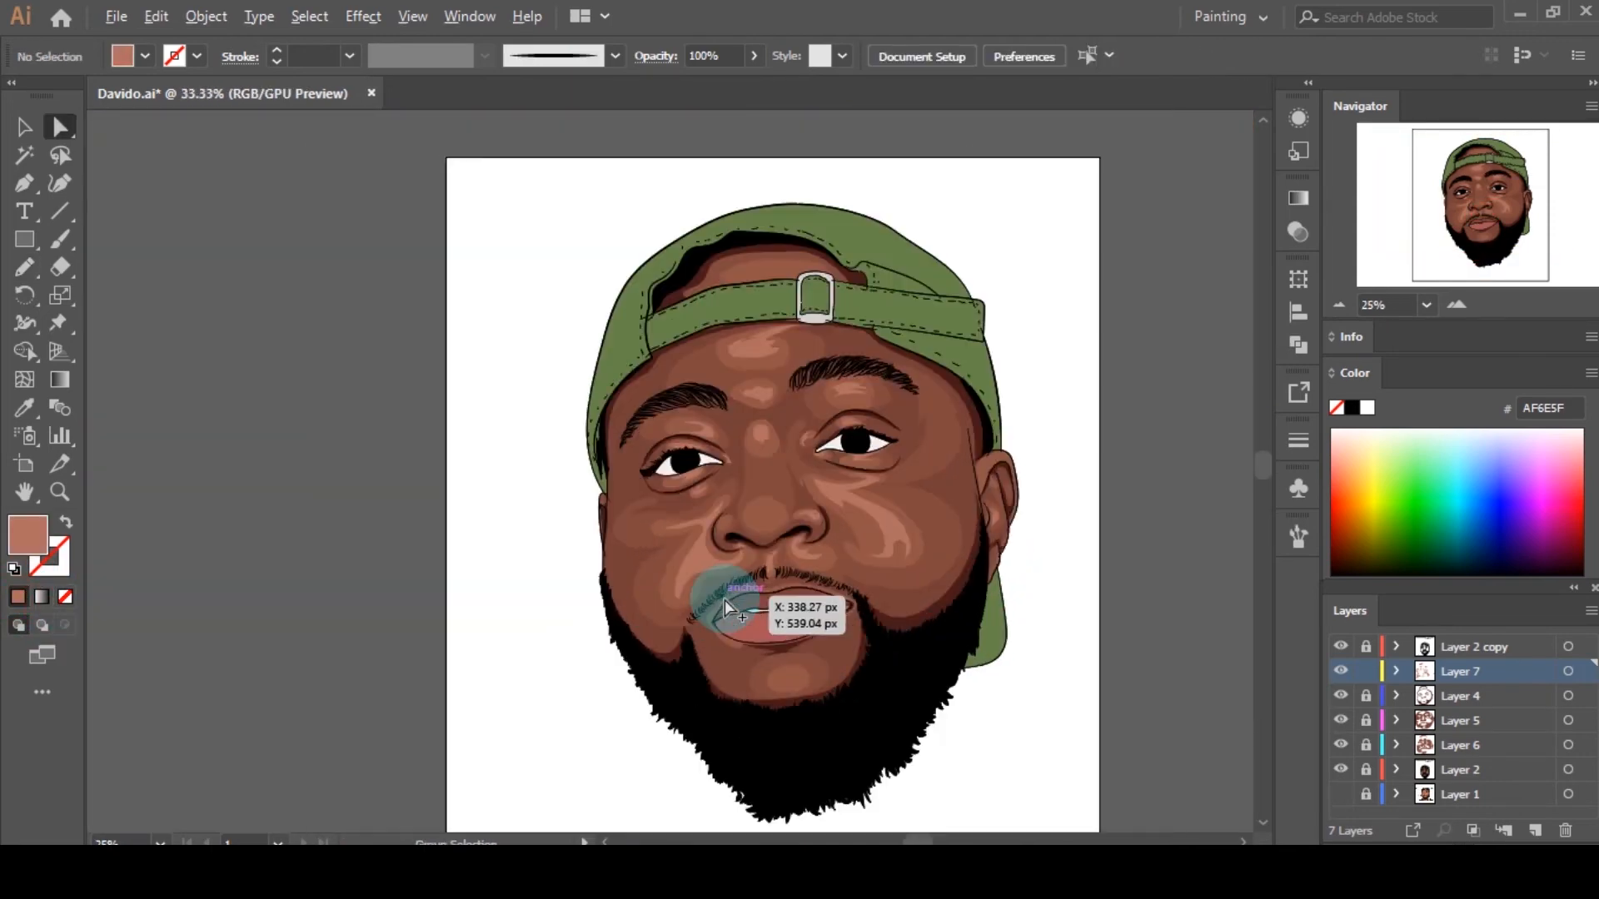
scroll(859, 620, "down", 2)
scroll(859, 620, "up", 3)
scroll(811, 532, "up", 2)
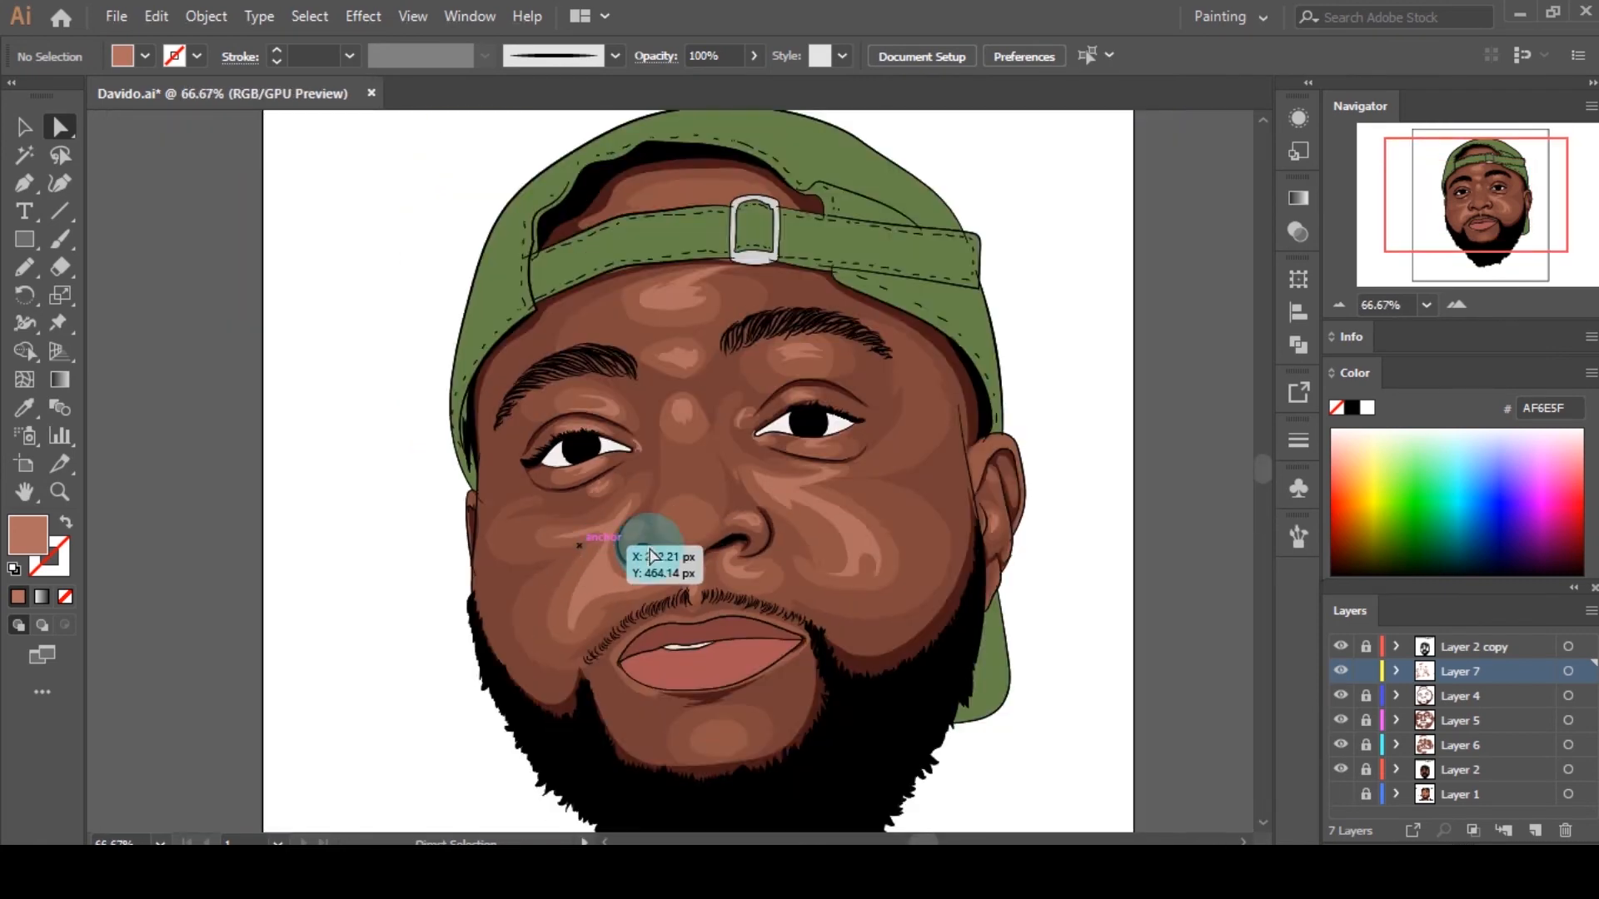
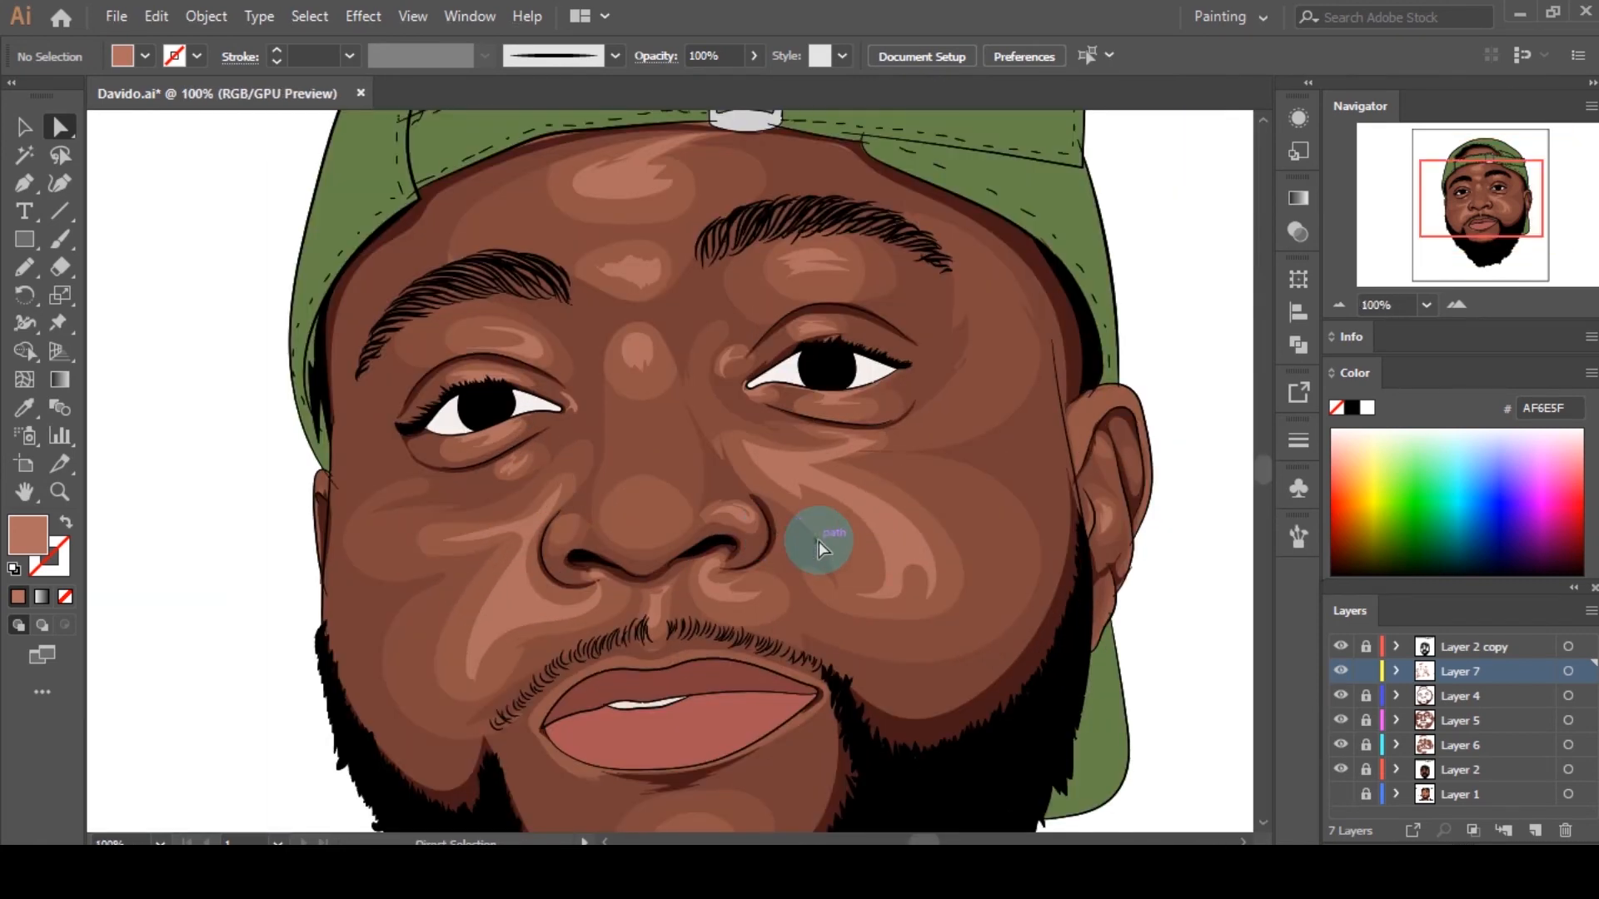
scroll(822, 537, "down", 5)
scroll(777, 587, "up", 3)
scroll(777, 587, "up", 1)
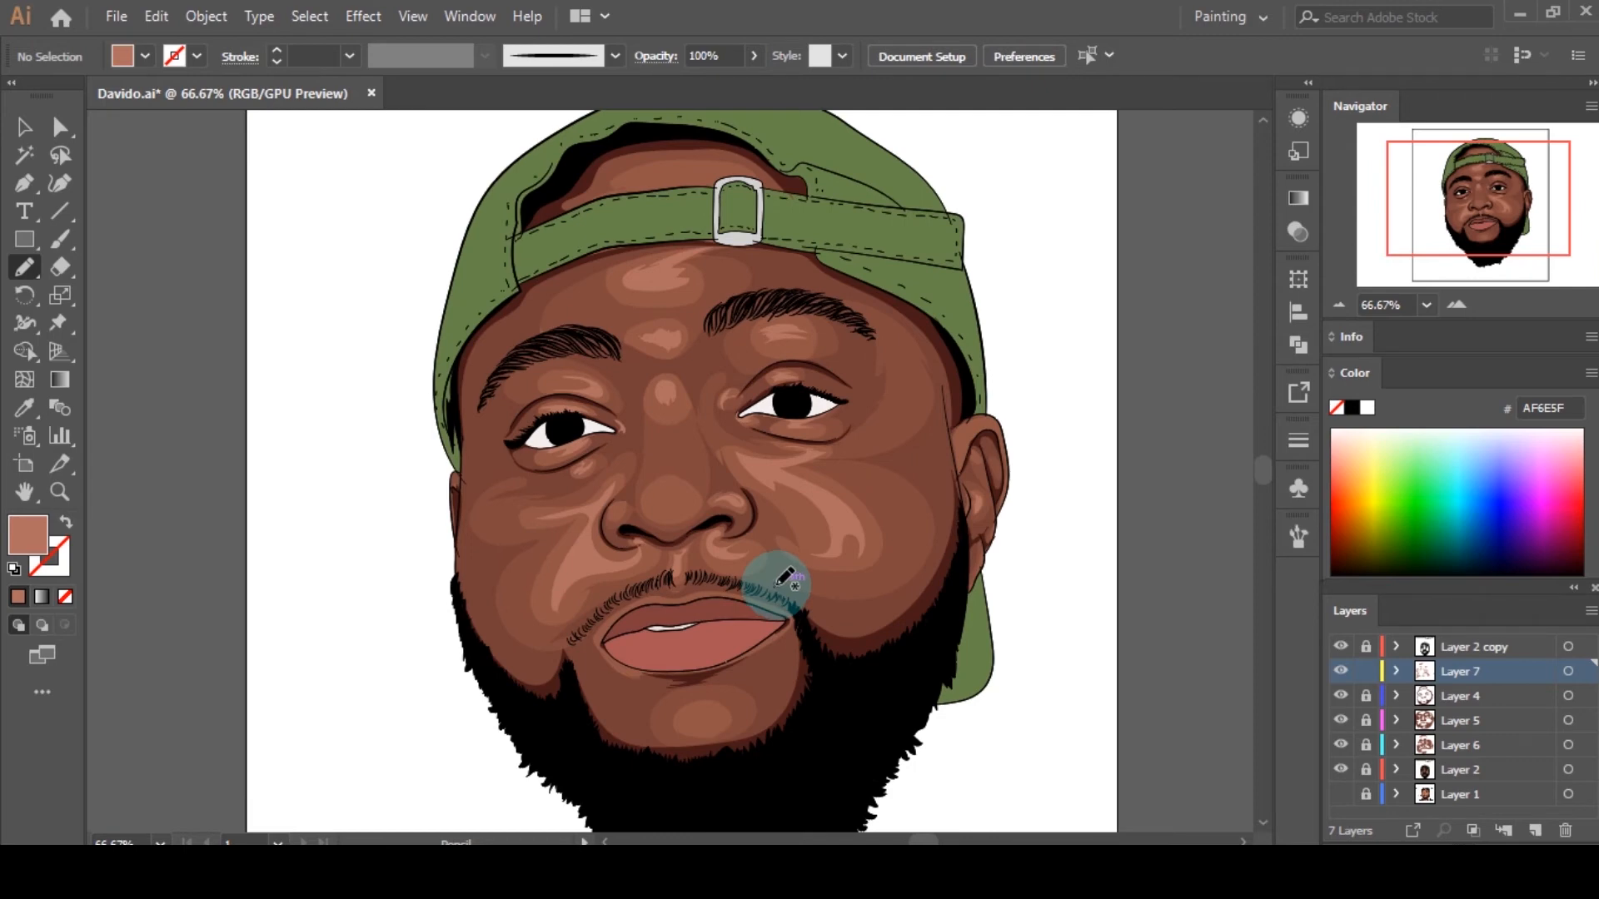
Step: Pencil a spiked highlight in AF6E5F on the tip of the nose and adjust its placement
scroll(698, 528, "up", 5)
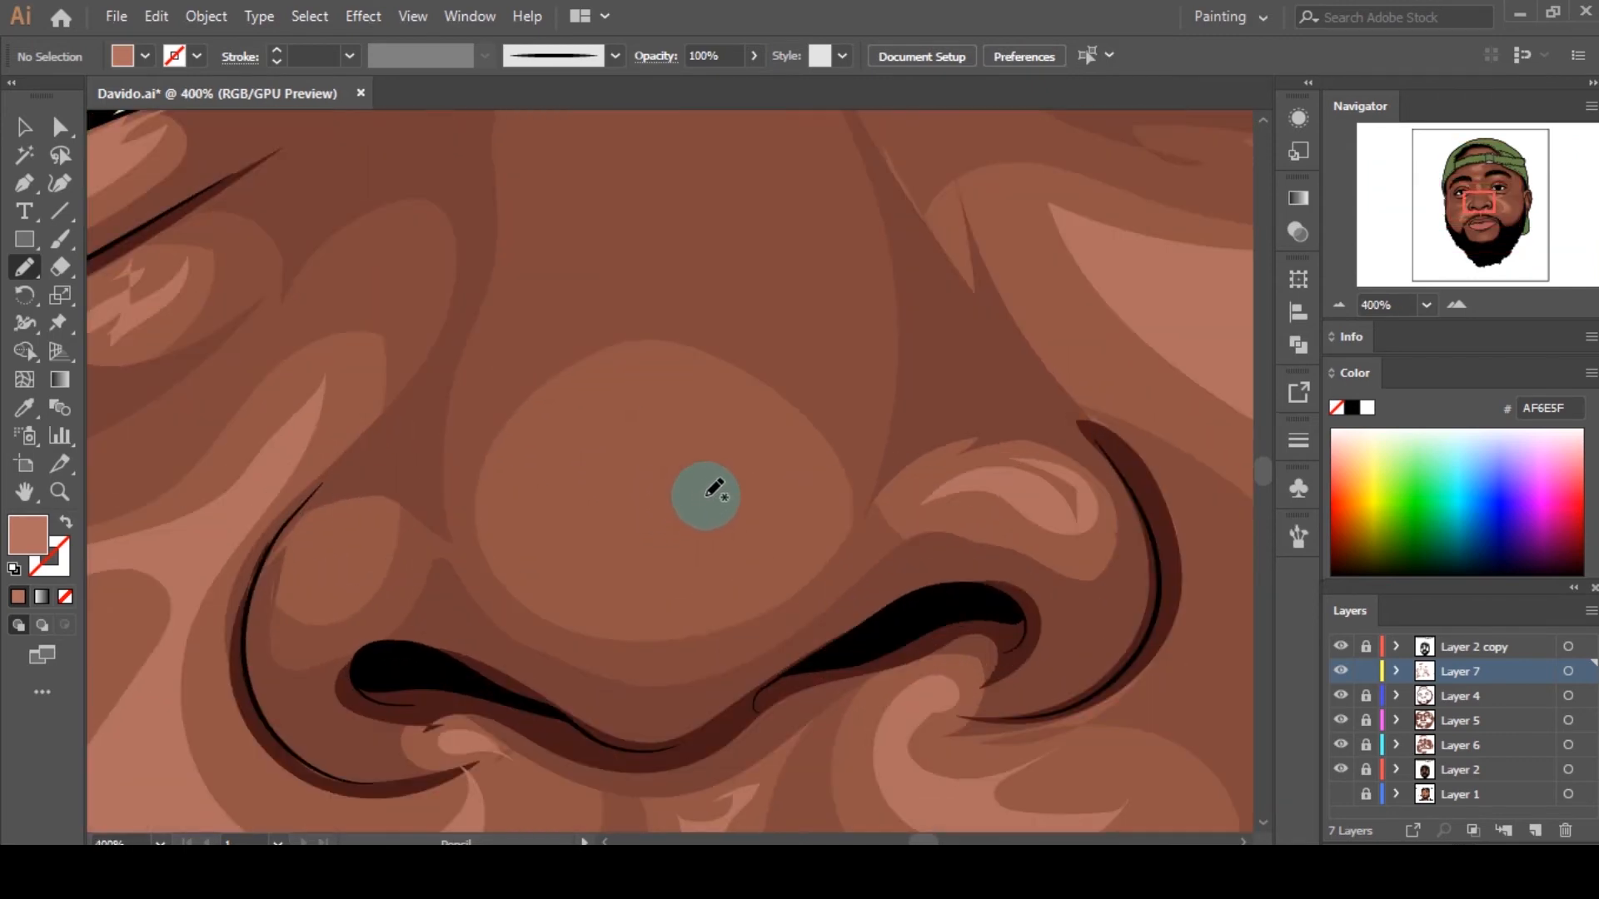
mouse_move(712, 476)
left_mouse_down()
mouse_move(679, 574)
mouse_move(627, 507)
mouse_move(645, 509)
mouse_move(667, 425)
mouse_move(691, 509)
mouse_move(755, 502)
left_mouse_up()
key("v")
left_click_drag(681, 533, 663, 533)
left_click(825, 506)
Step: Pencil a curved highlight filled with AF6E5F on the left-hand nostril wing, and rotate and move it to fit the light patch
scroll(296, 578, "up", 3)
key("n")
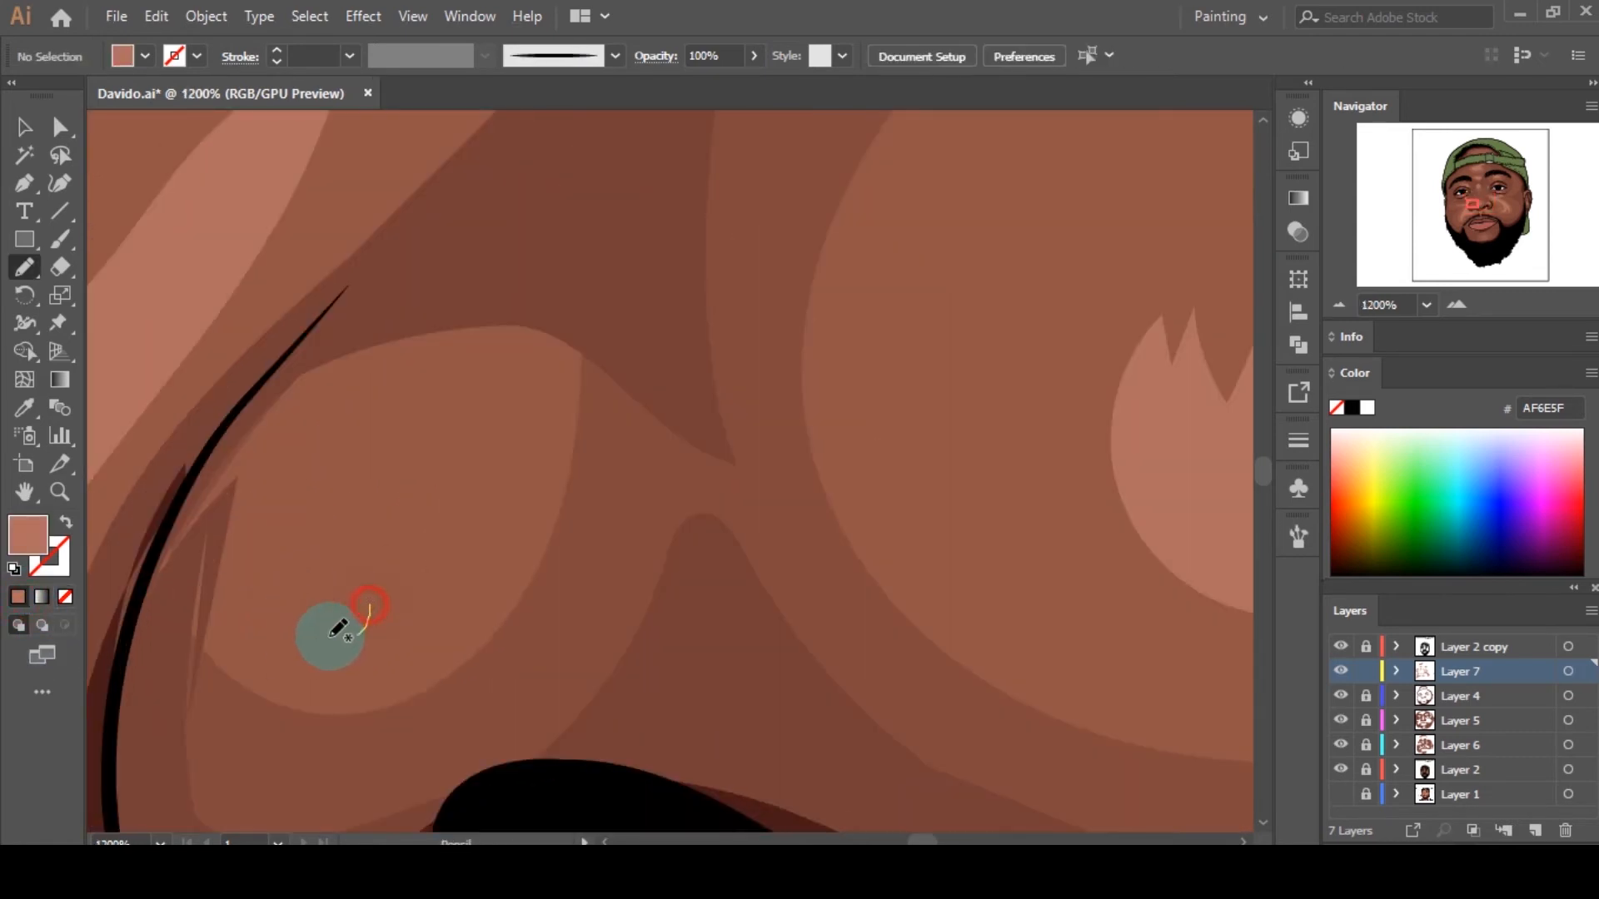
mouse_move(330, 637)
left_mouse_down()
mouse_move(378, 457)
mouse_move(340, 632)
left_mouse_up()
left_click(16, 597)
key("v")
left_click_drag(439, 415, 479, 471)
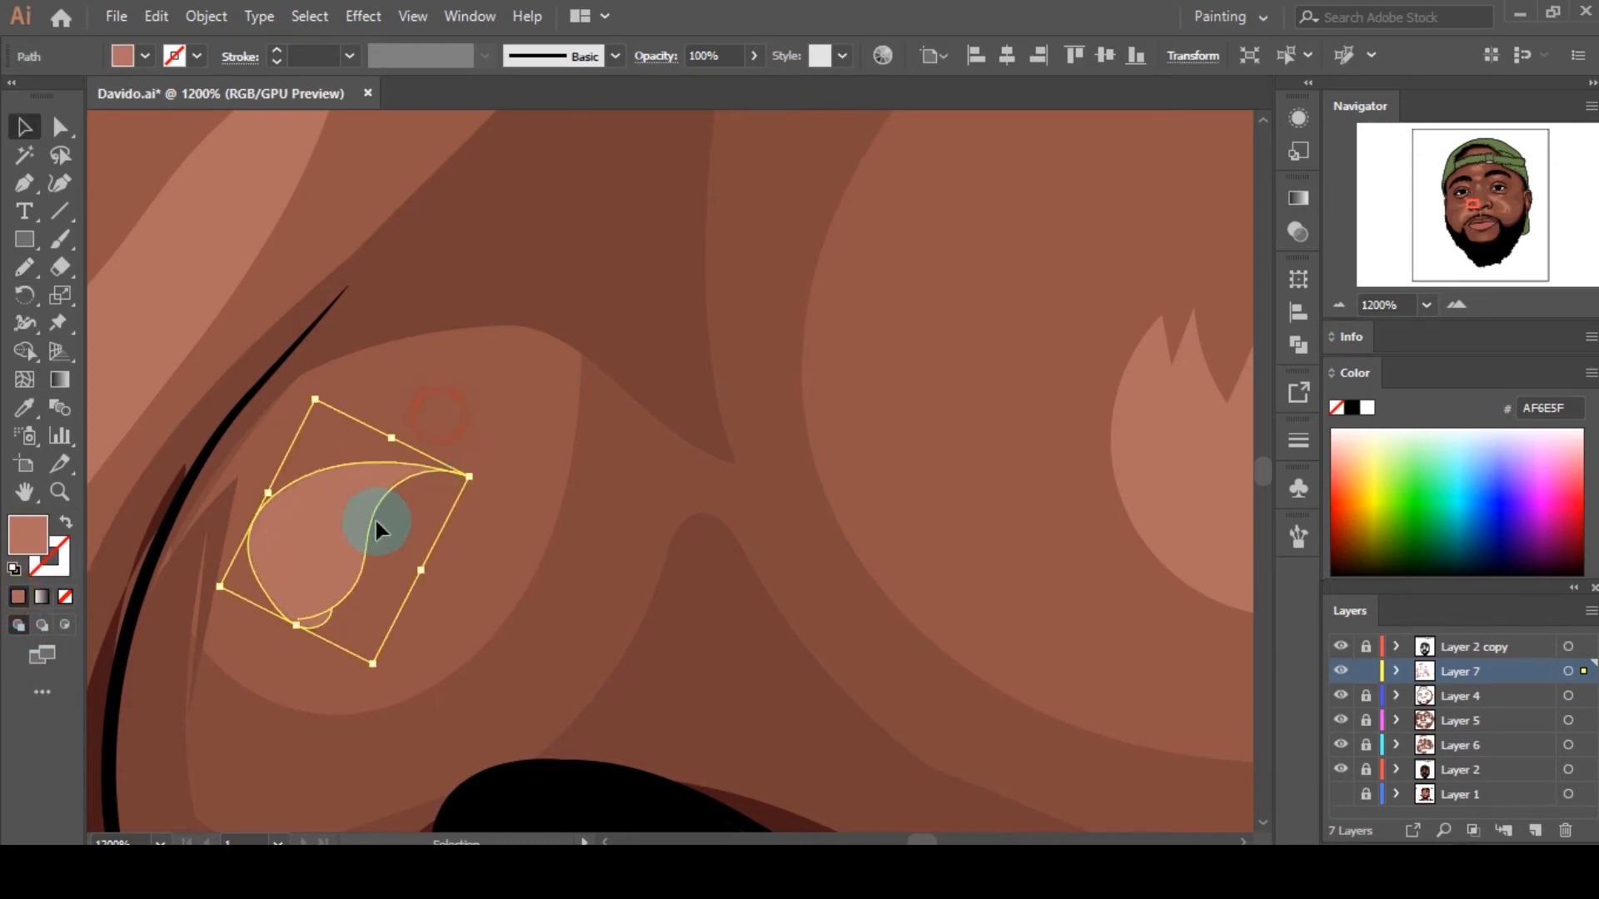
left_click_drag(375, 522, 395, 523)
left_click_drag(502, 498, 497, 468)
left_click(519, 515)
Step: Pencil a thin highlight band along the upper lip's outer edge, wrapping around both mouth corners
scroll(791, 415, "down", 7)
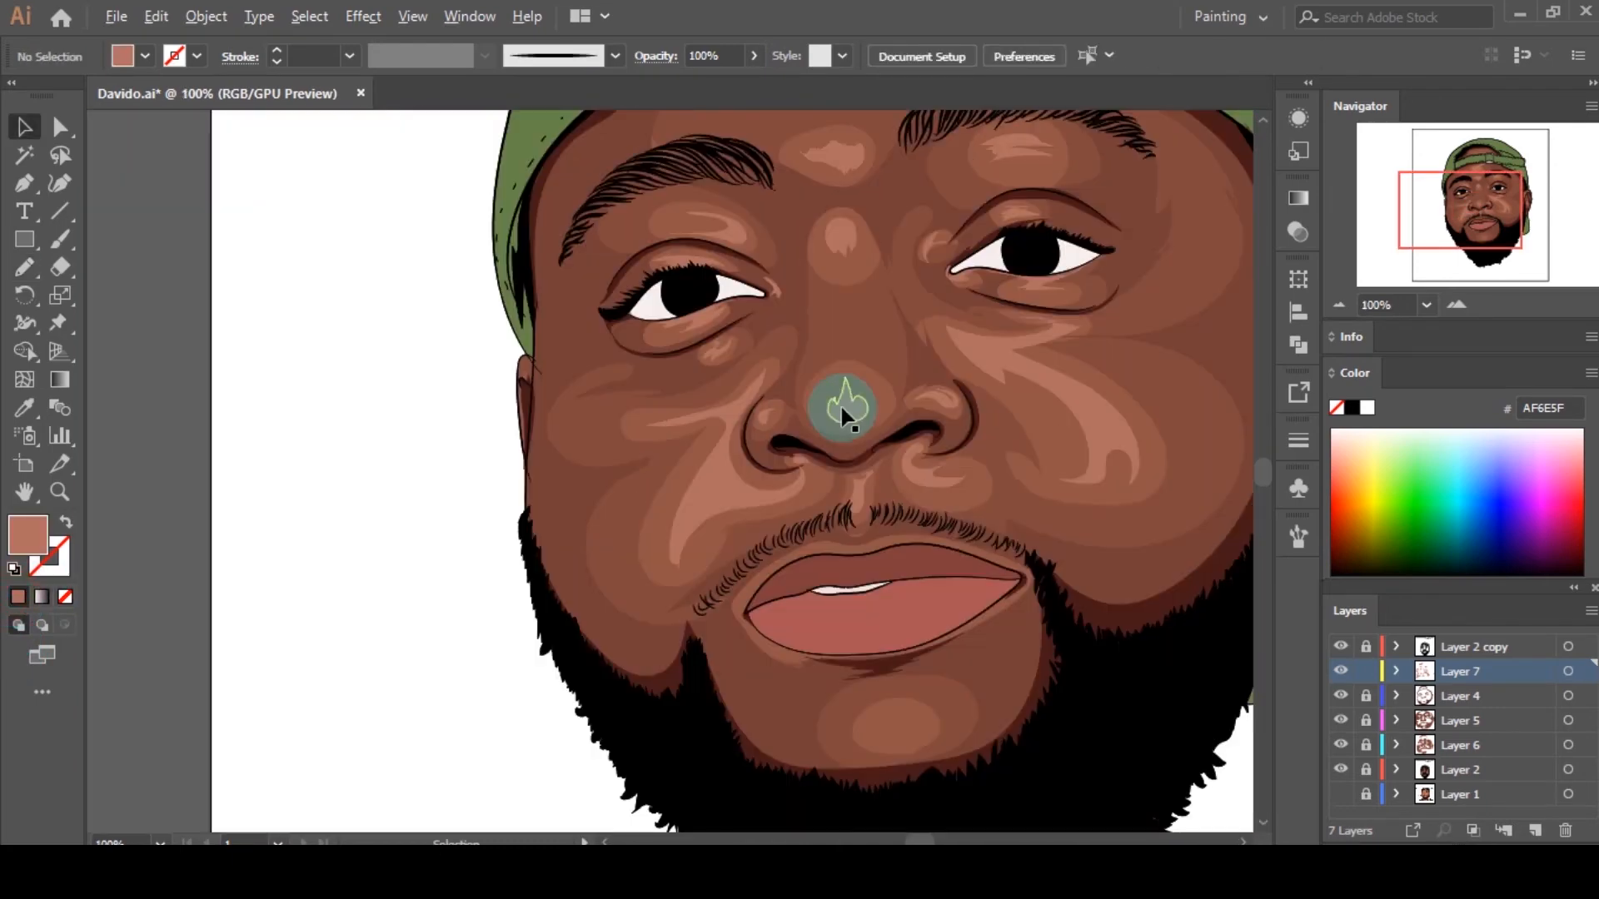
scroll(843, 414, "down", 1)
scroll(881, 563, "up", 3)
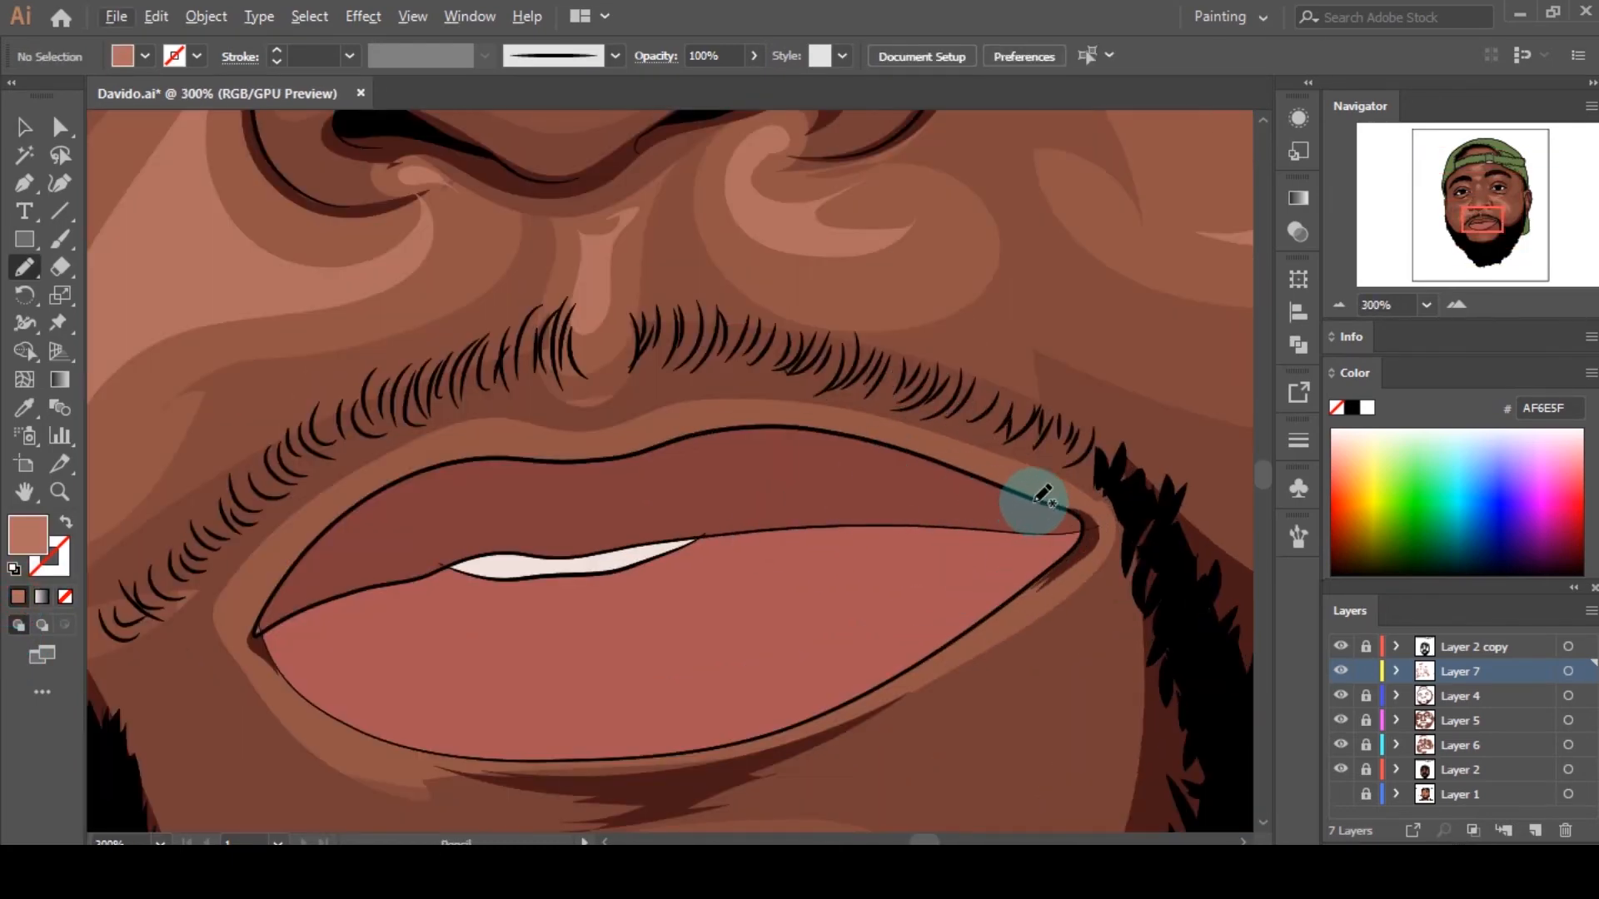
mouse_move(1031, 492)
left_mouse_down()
mouse_move(881, 438)
mouse_move(744, 425)
left_mouse_up()
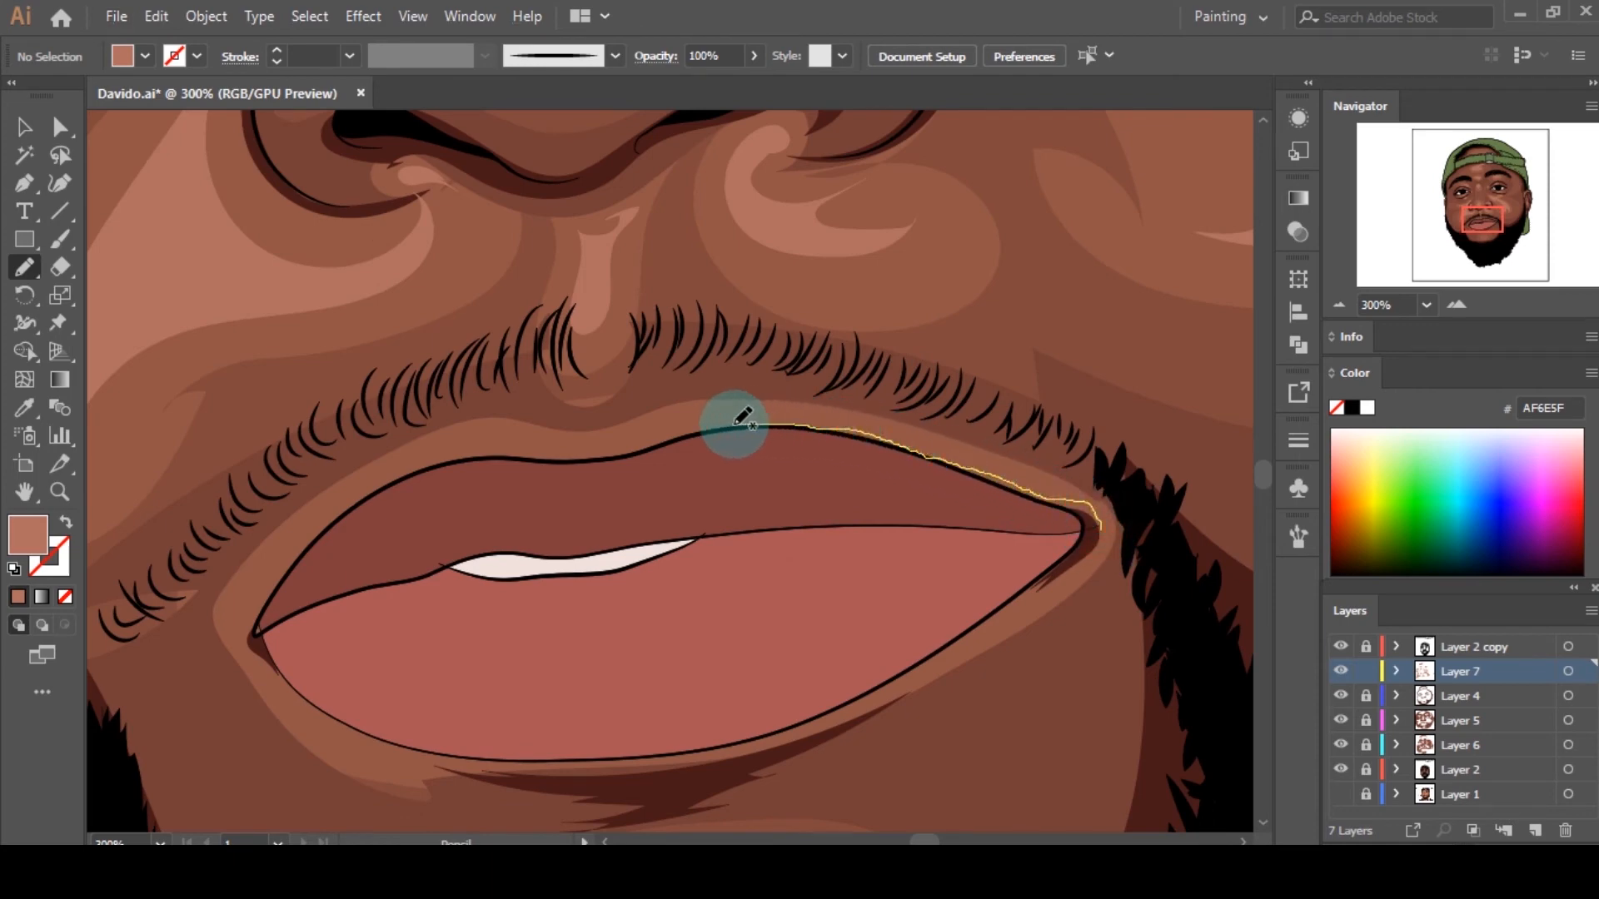
mouse_move(617, 457)
left_mouse_down()
mouse_move(417, 472)
mouse_move(334, 516)
left_mouse_up()
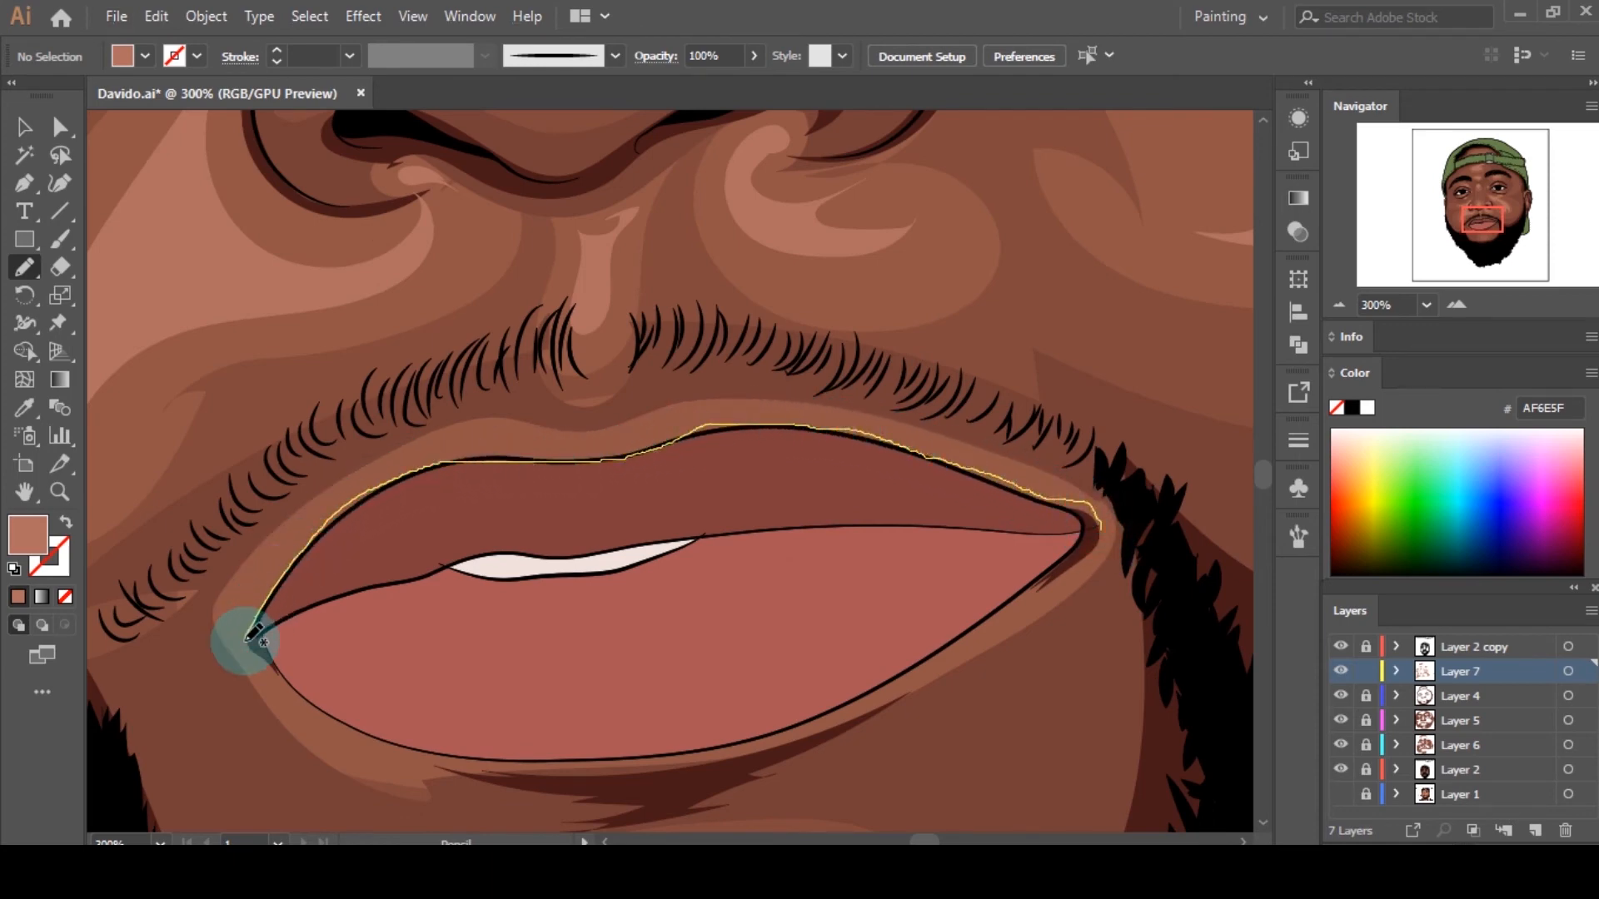
mouse_move(252, 636)
left_mouse_down()
mouse_move(284, 676)
mouse_move(454, 755)
mouse_move(268, 688)
left_mouse_up()
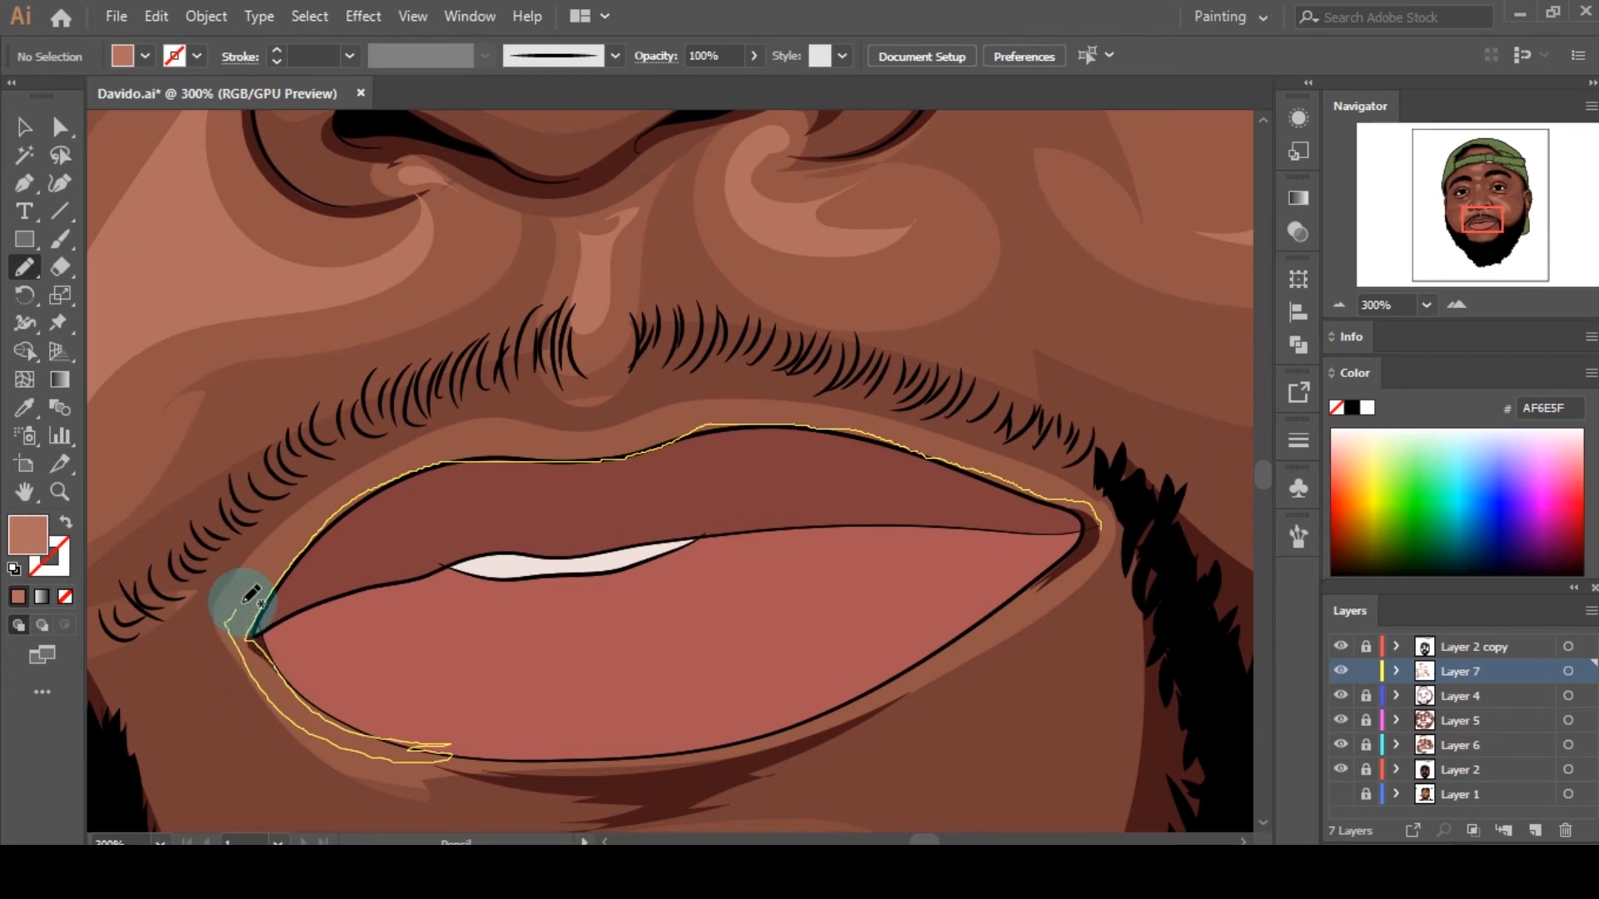
mouse_move(384, 469)
left_mouse_down()
mouse_move(482, 439)
mouse_move(808, 404)
left_mouse_up()
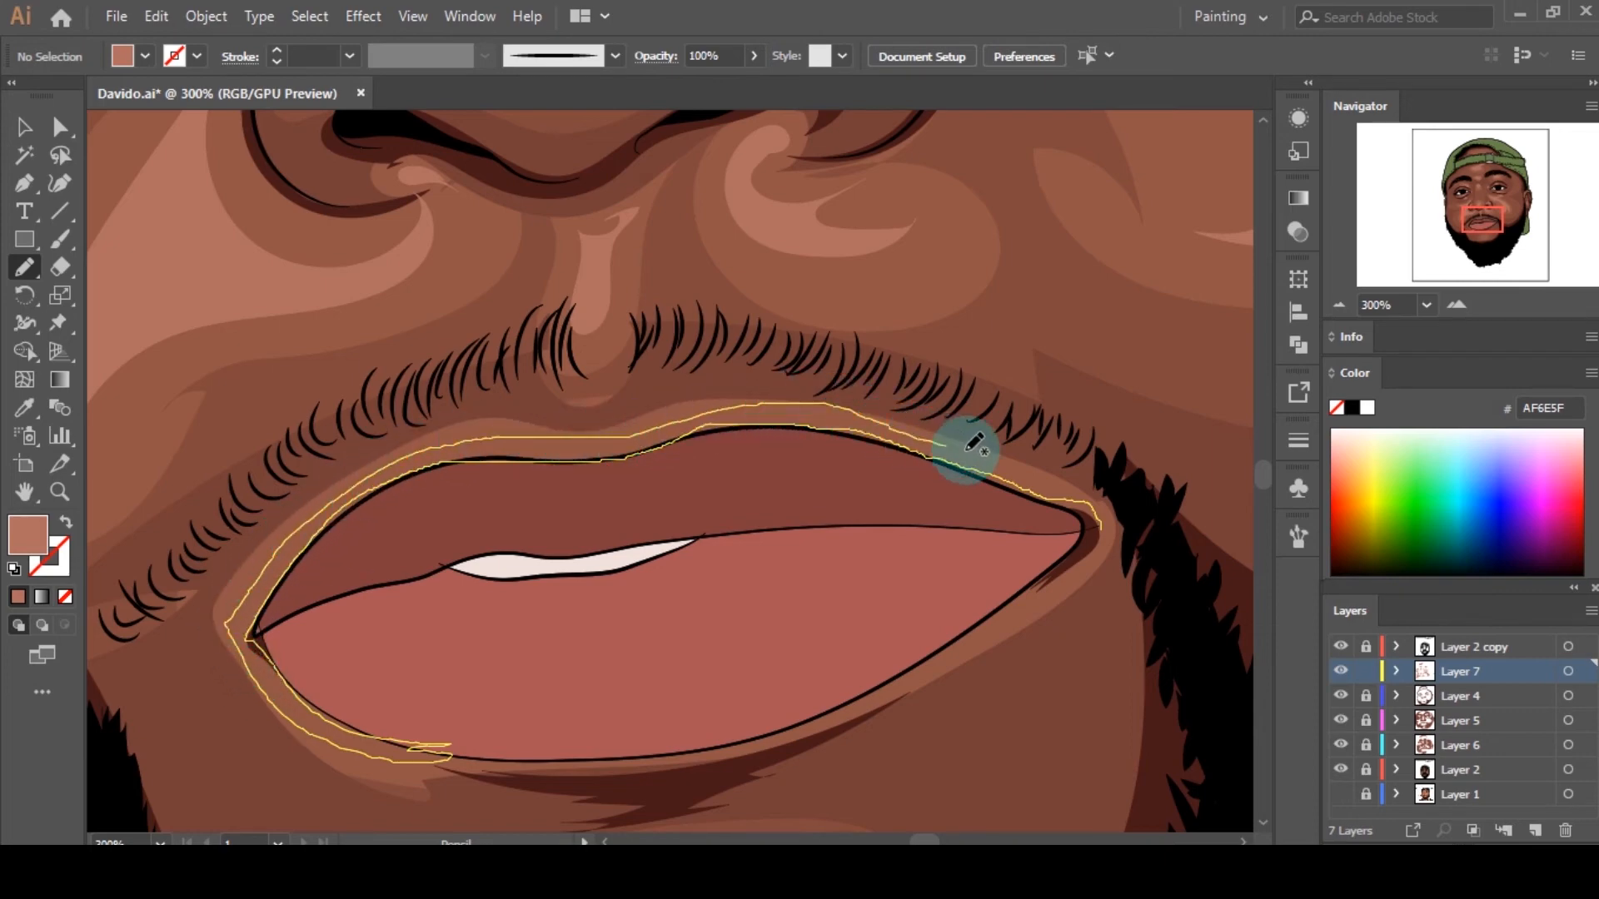
left_click_drag(1083, 497, 1098, 559)
Step: Adjust the lip band's anchor points to follow the lip outline and fill the band with AF6E5F
key("a")
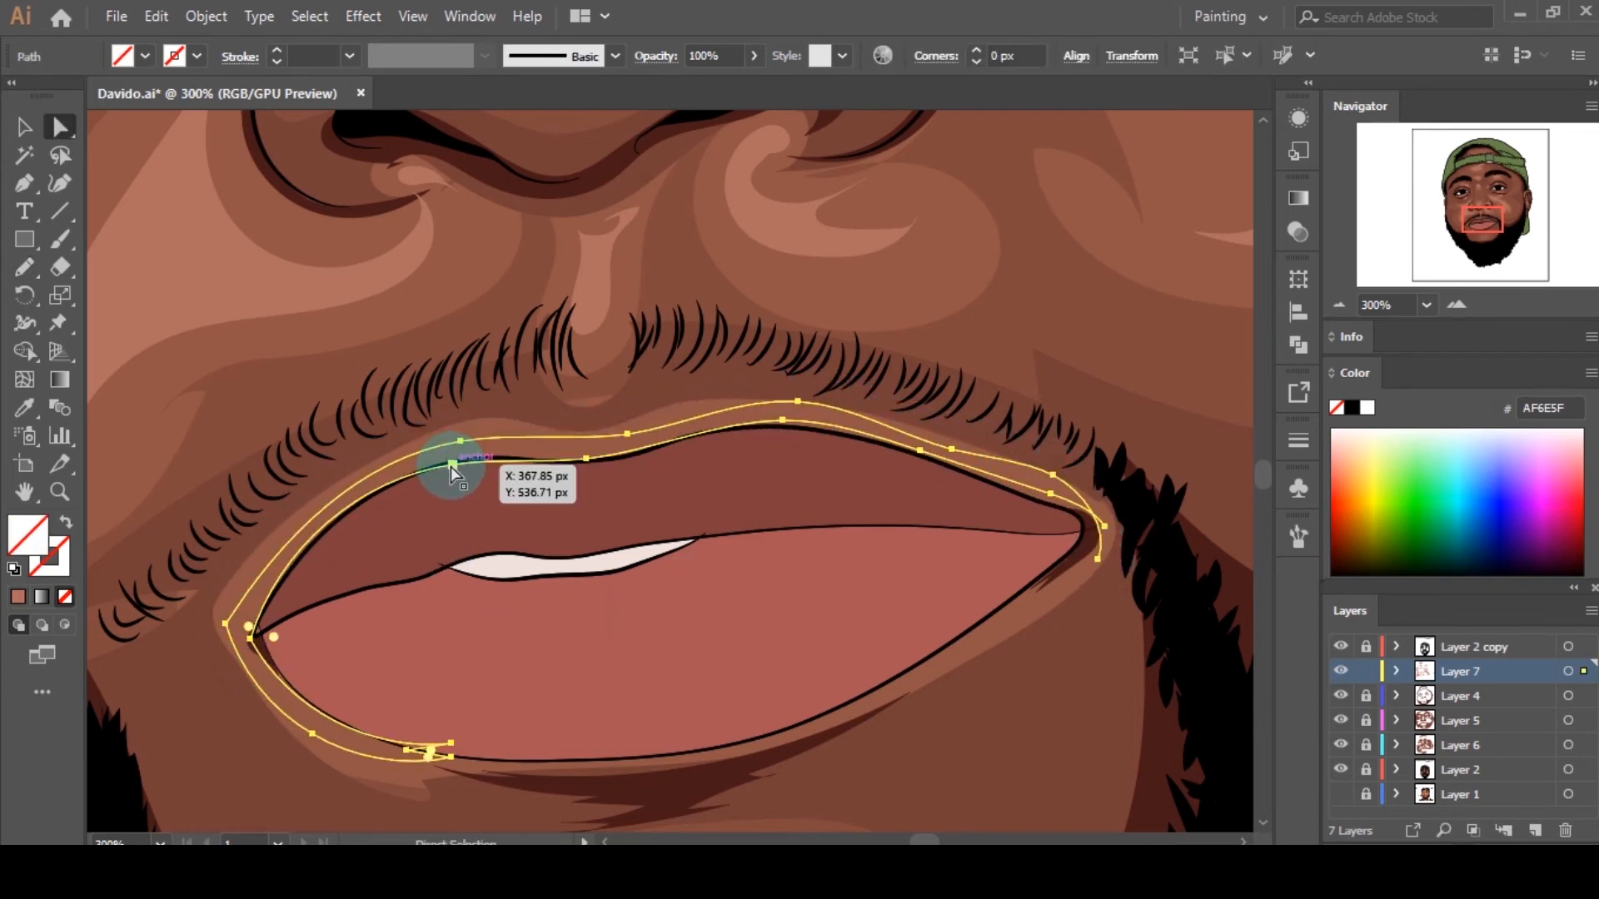
left_click_drag(452, 464, 467, 460)
left_click_drag(587, 458, 604, 459)
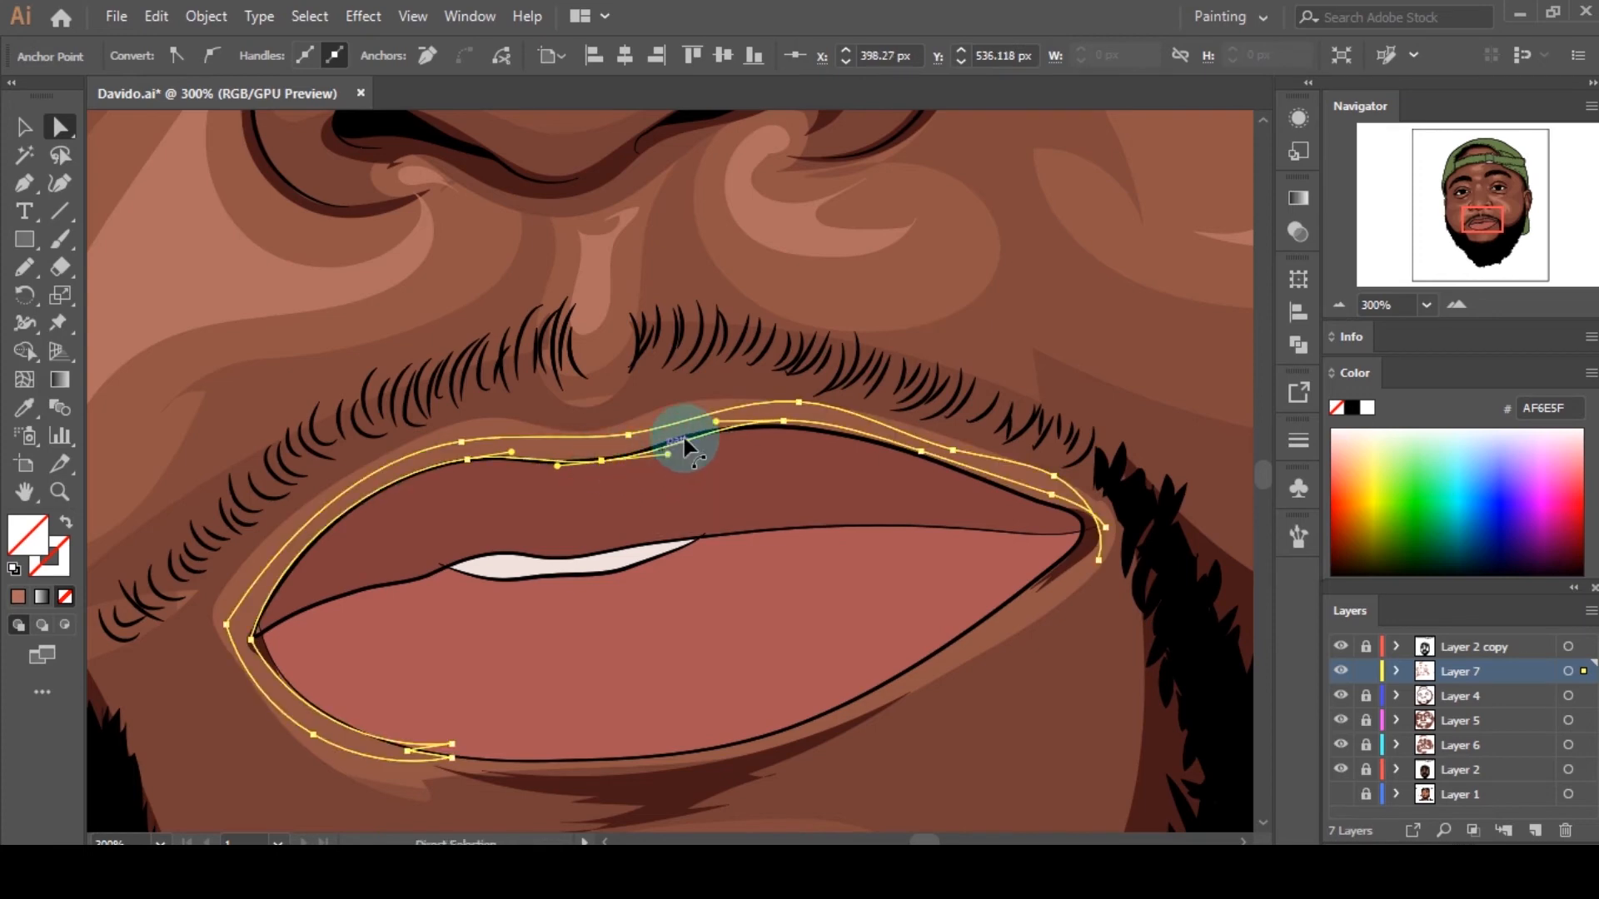
left_click_drag(705, 423, 732, 422)
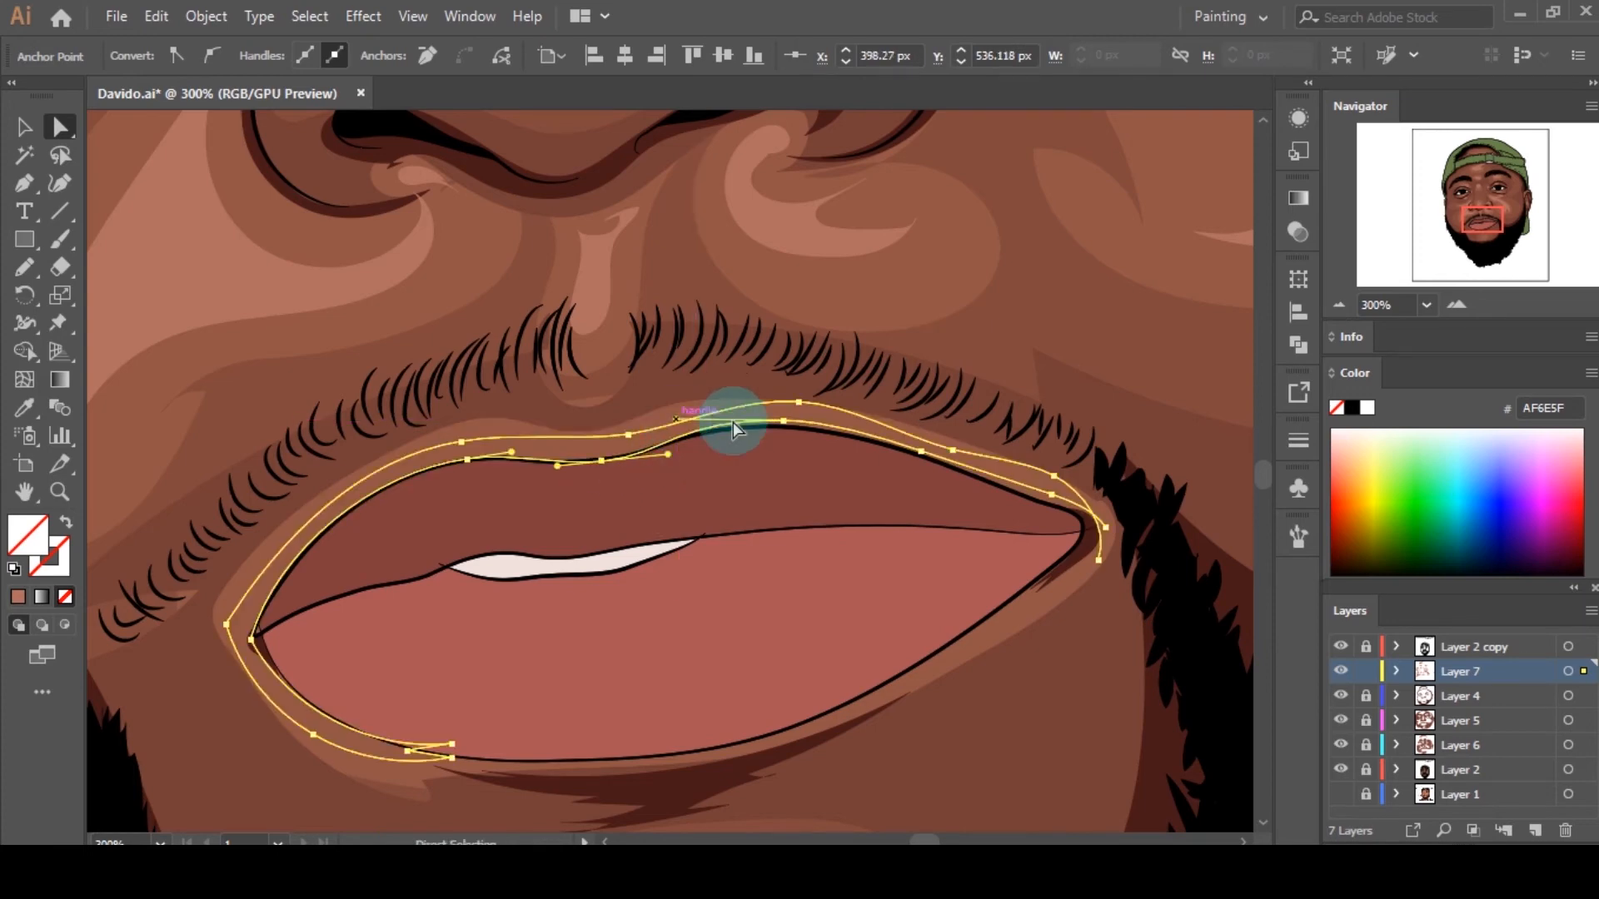
left_click(453, 756)
left_click(18, 599)
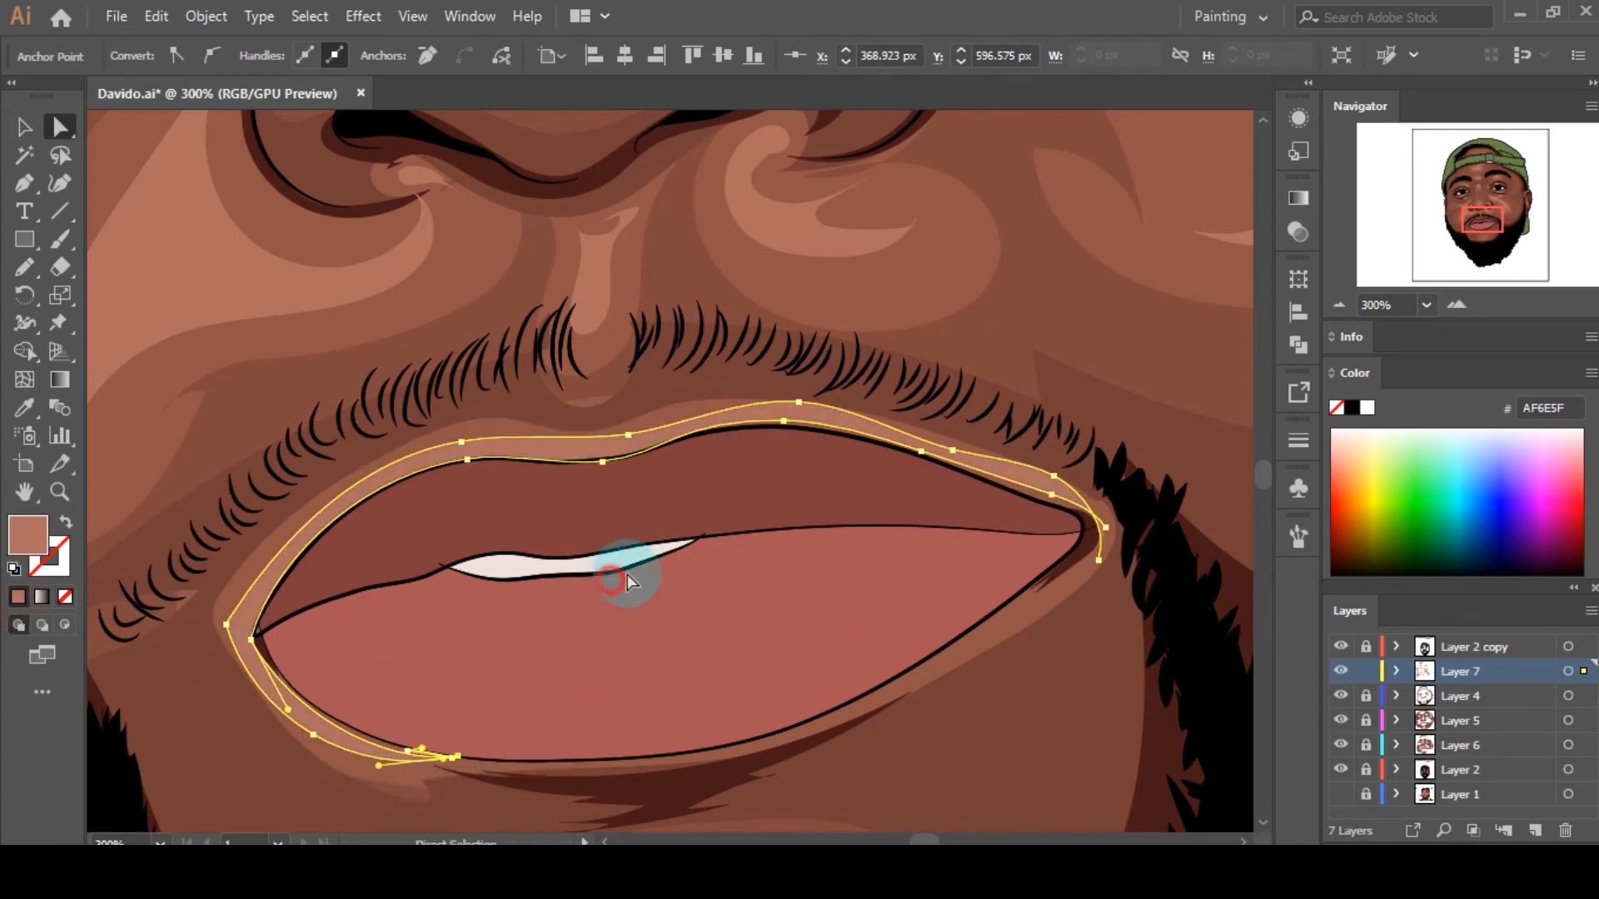
left_click(829, 389)
Step: Pencil a rounded, notched highlight on the chin's light patch, fill it with AF6E5F and reposition it
scroll(830, 389, "down", 5)
scroll(801, 498, "up", 3)
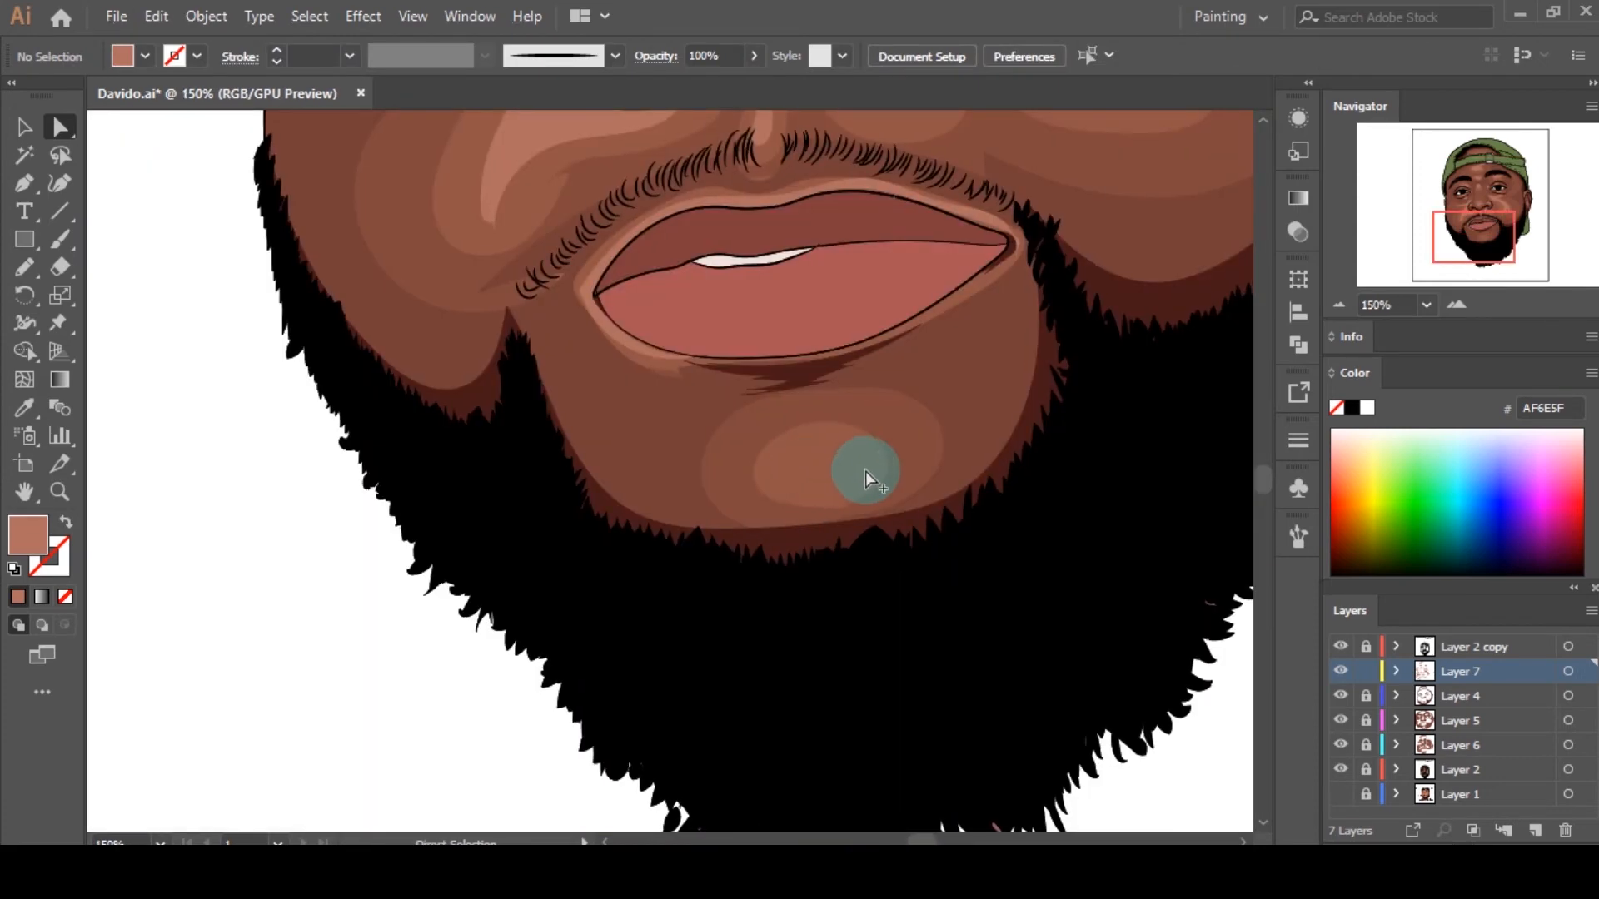
scroll(866, 479, "up", 4)
key("n")
mouse_move(804, 468)
left_mouse_down()
mouse_move(676, 372)
mouse_move(716, 536)
mouse_move(767, 361)
mouse_move(822, 445)
left_mouse_up()
left_click(17, 599)
key("v")
left_click_drag(654, 506, 636, 505)
left_click(487, 530)
Step: Pencil a narrow, notched highlight in the ear's elongated inner hollow and fill it with AF6E5F
key("n")
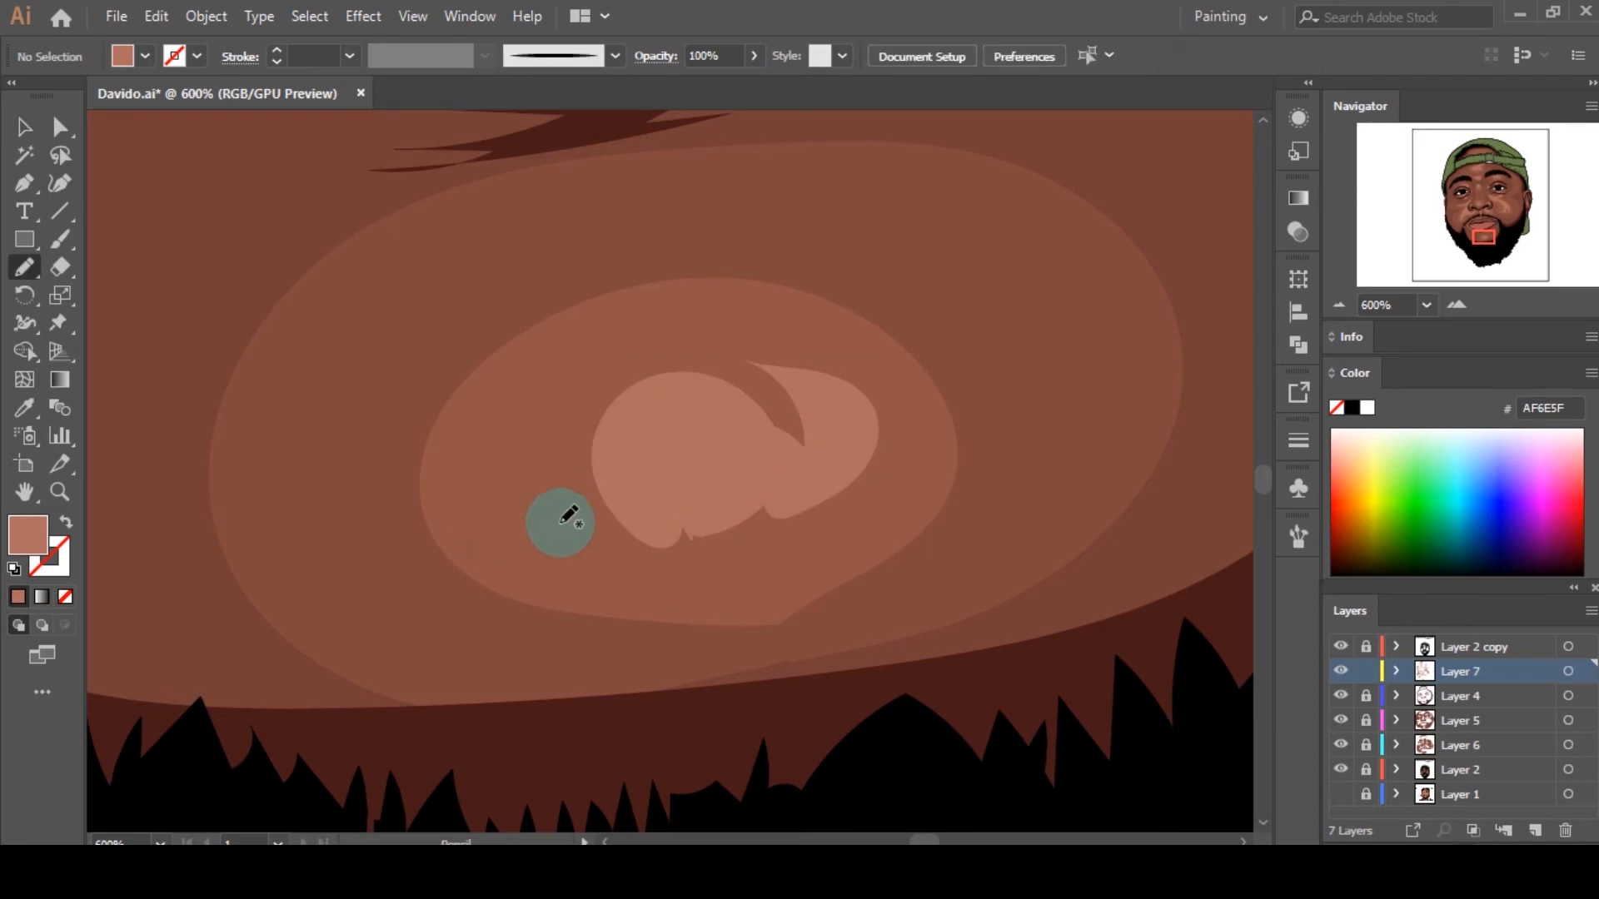
scroll(559, 522, "down", 6)
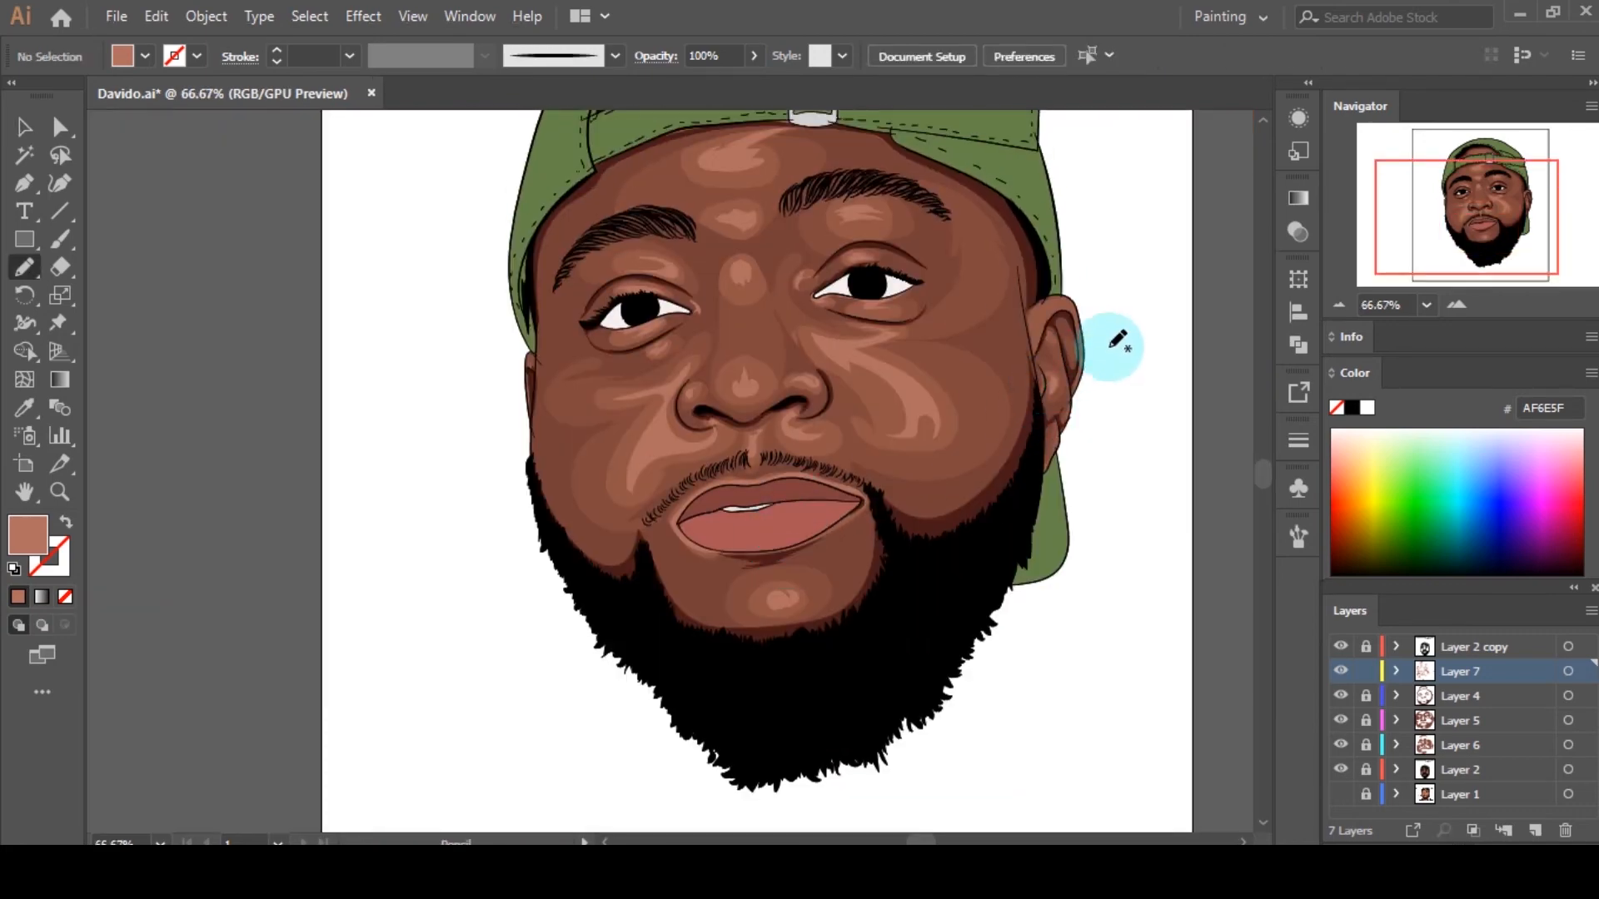
scroll(1126, 376, "up", 4)
scroll(890, 287, "up", 4)
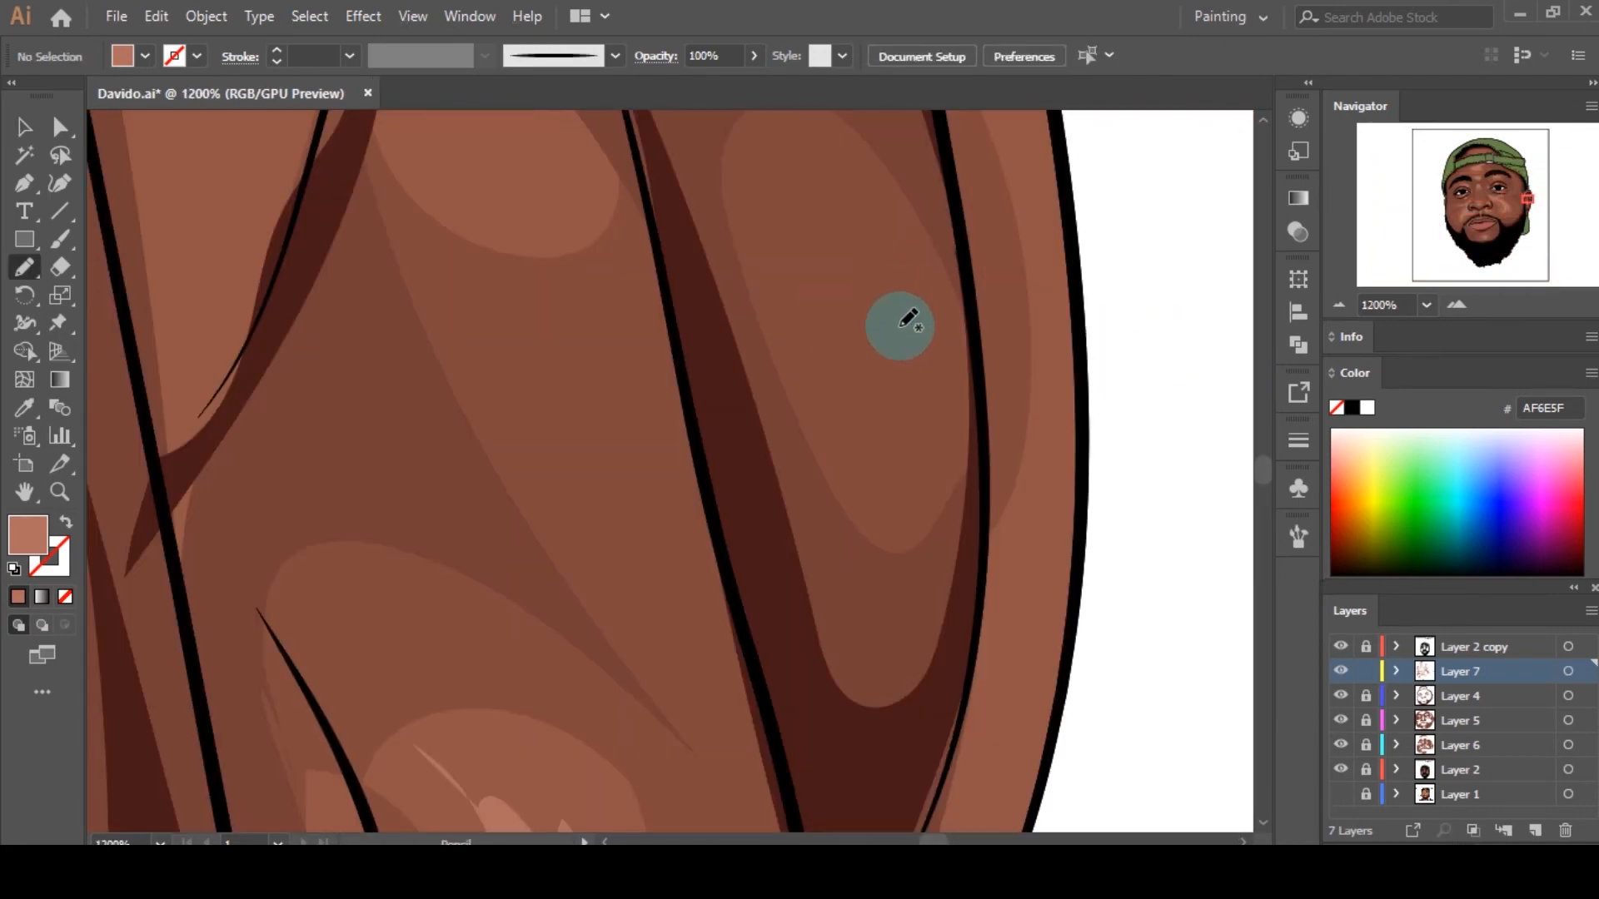
mouse_move(902, 327)
left_mouse_down()
mouse_move(862, 343)
mouse_move(892, 273)
left_mouse_up()
left_click(18, 597)
scroll(1091, 691, "down", 3)
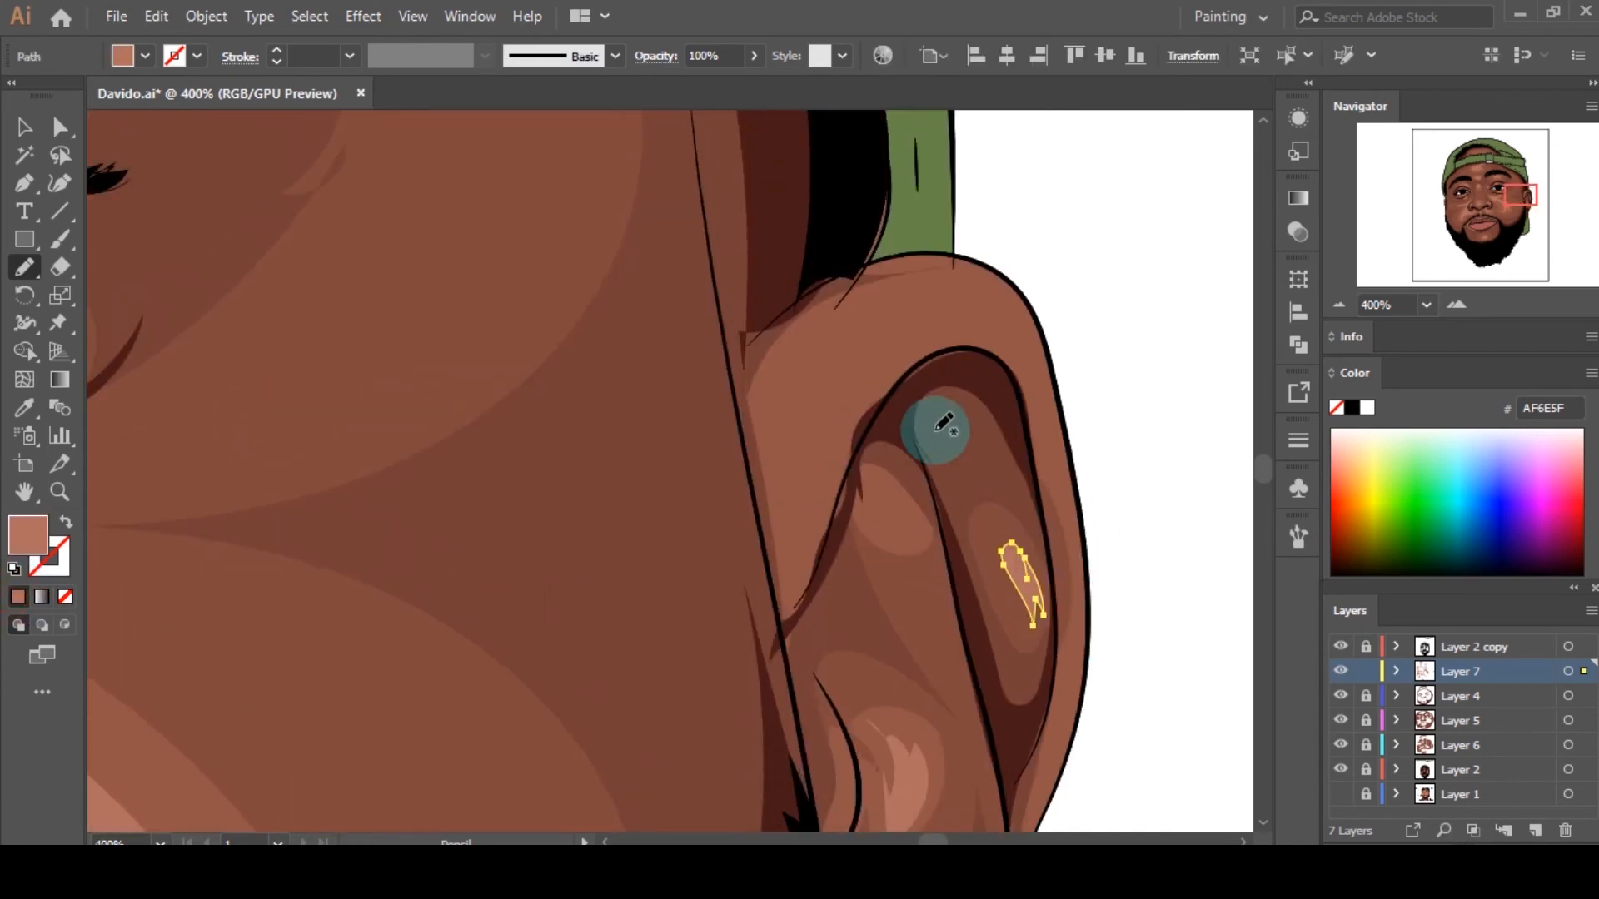
Step: Pencil a curved highlight wrapping around the ear's upper rim and fill it with AF6E5F
scroll(958, 353, "up", 2)
mouse_move(1136, 401)
left_mouse_down()
mouse_move(953, 233)
mouse_move(607, 764)
mouse_move(785, 407)
mouse_move(1160, 566)
mouse_move(1135, 406)
left_mouse_up()
left_click(17, 597)
scroll(1006, 300, "down", 5)
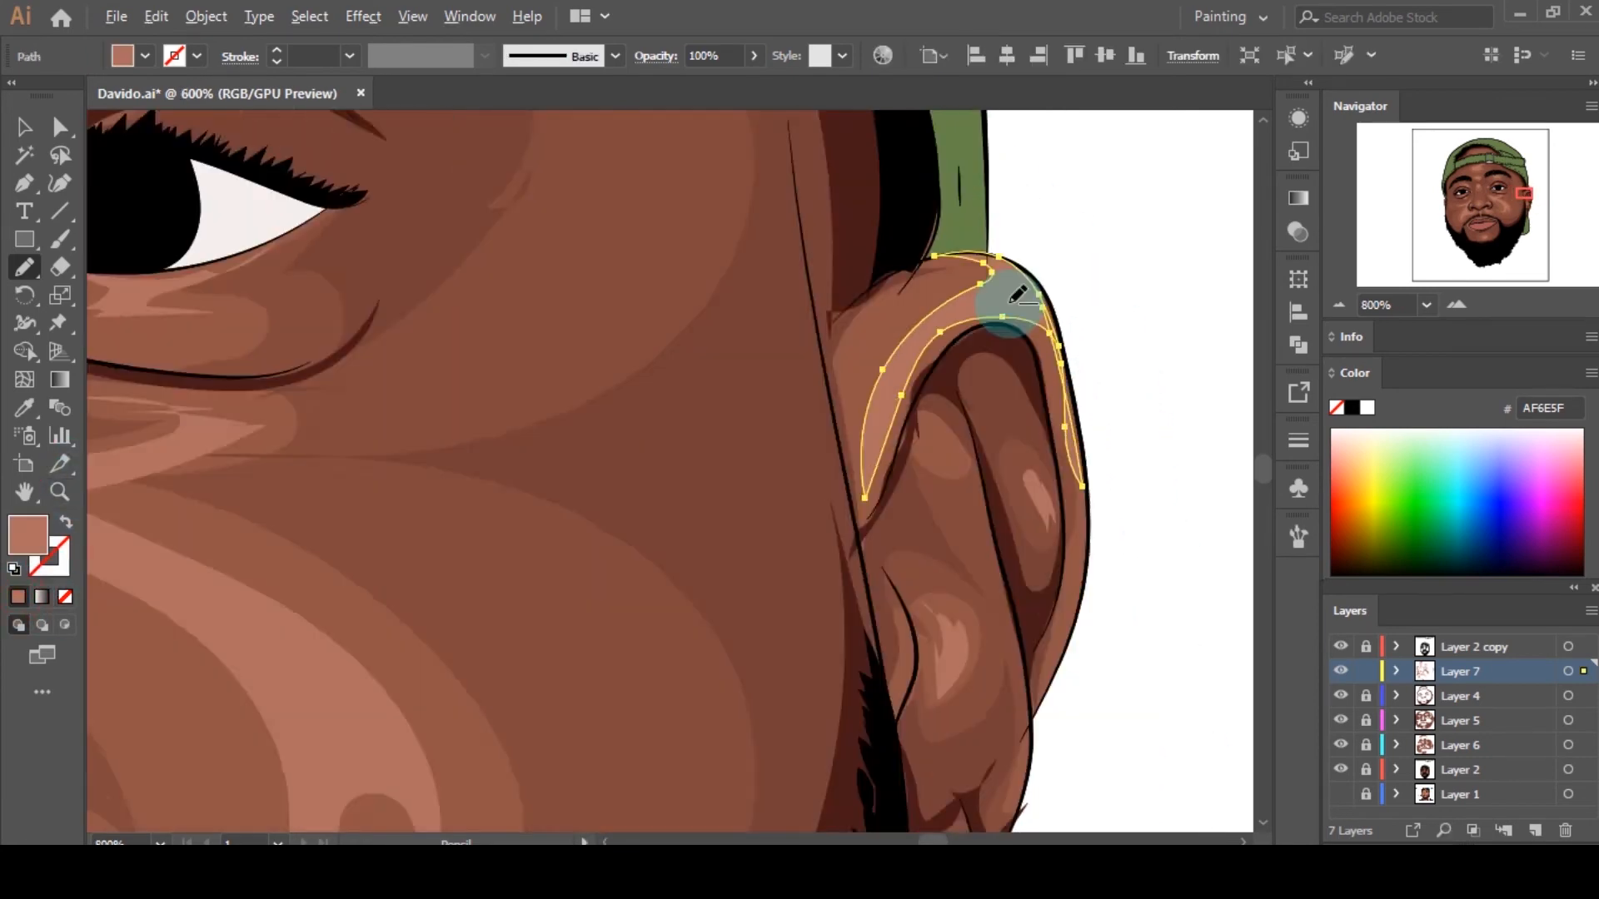
Step: Pencil a small notched highlight on the light patch of the ear's upper inner fold and fill it with AF6E5F
scroll(842, 250, "up", 4)
scroll(732, 314, "down", 4)
scroll(760, 261, "up", 4)
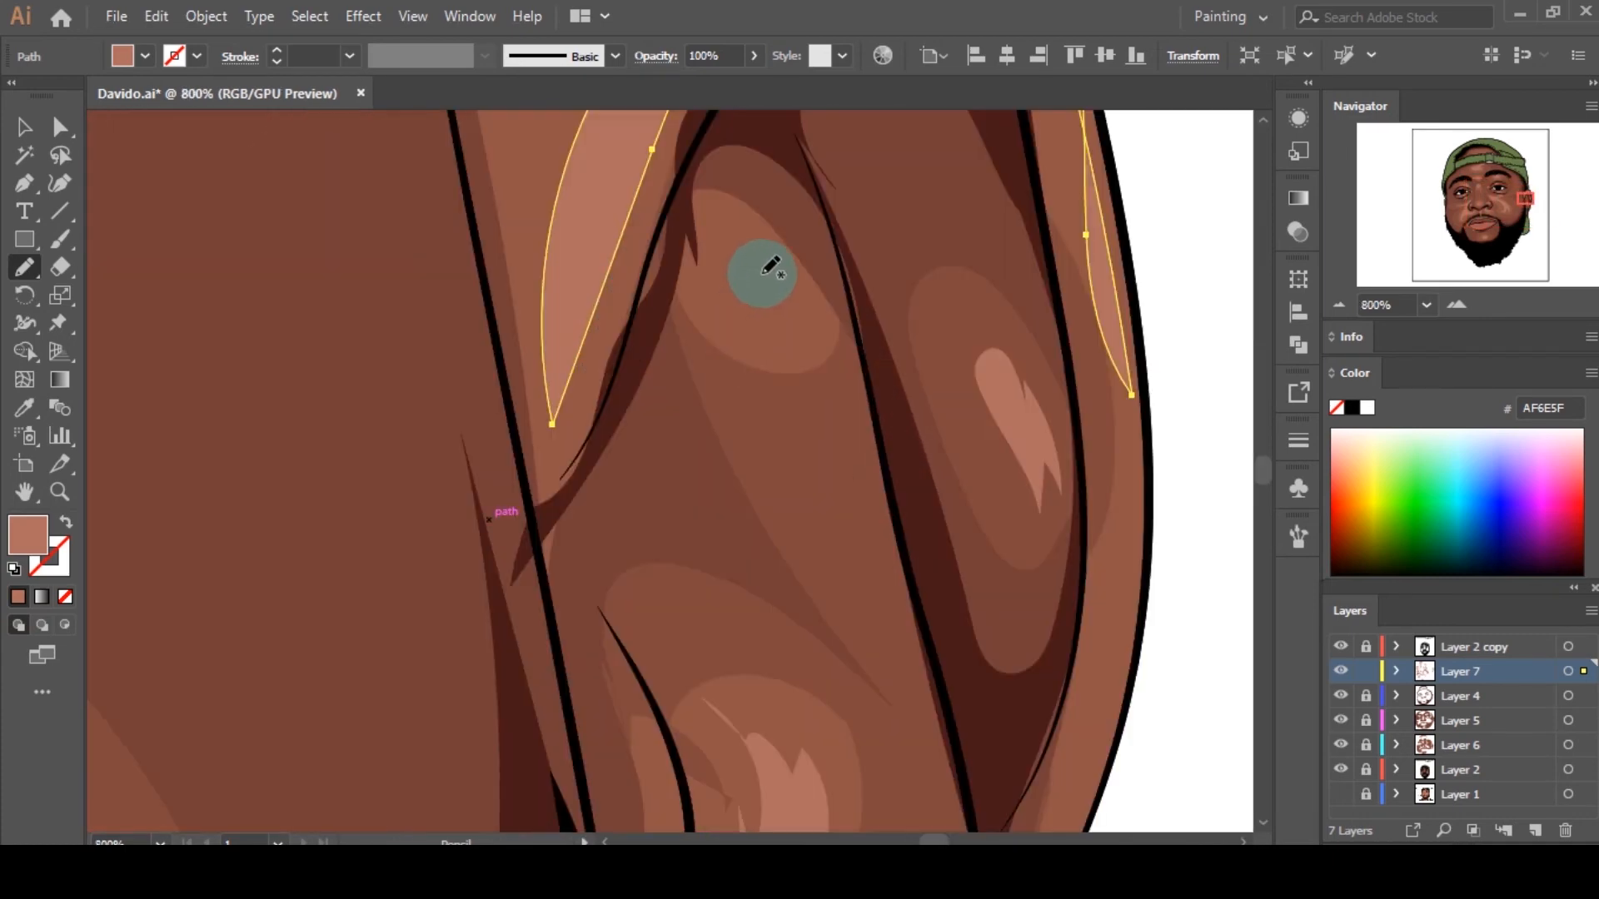
left_click_drag(762, 265, 721, 286)
left_click_drag(814, 326, 766, 268)
left_click(17, 597)
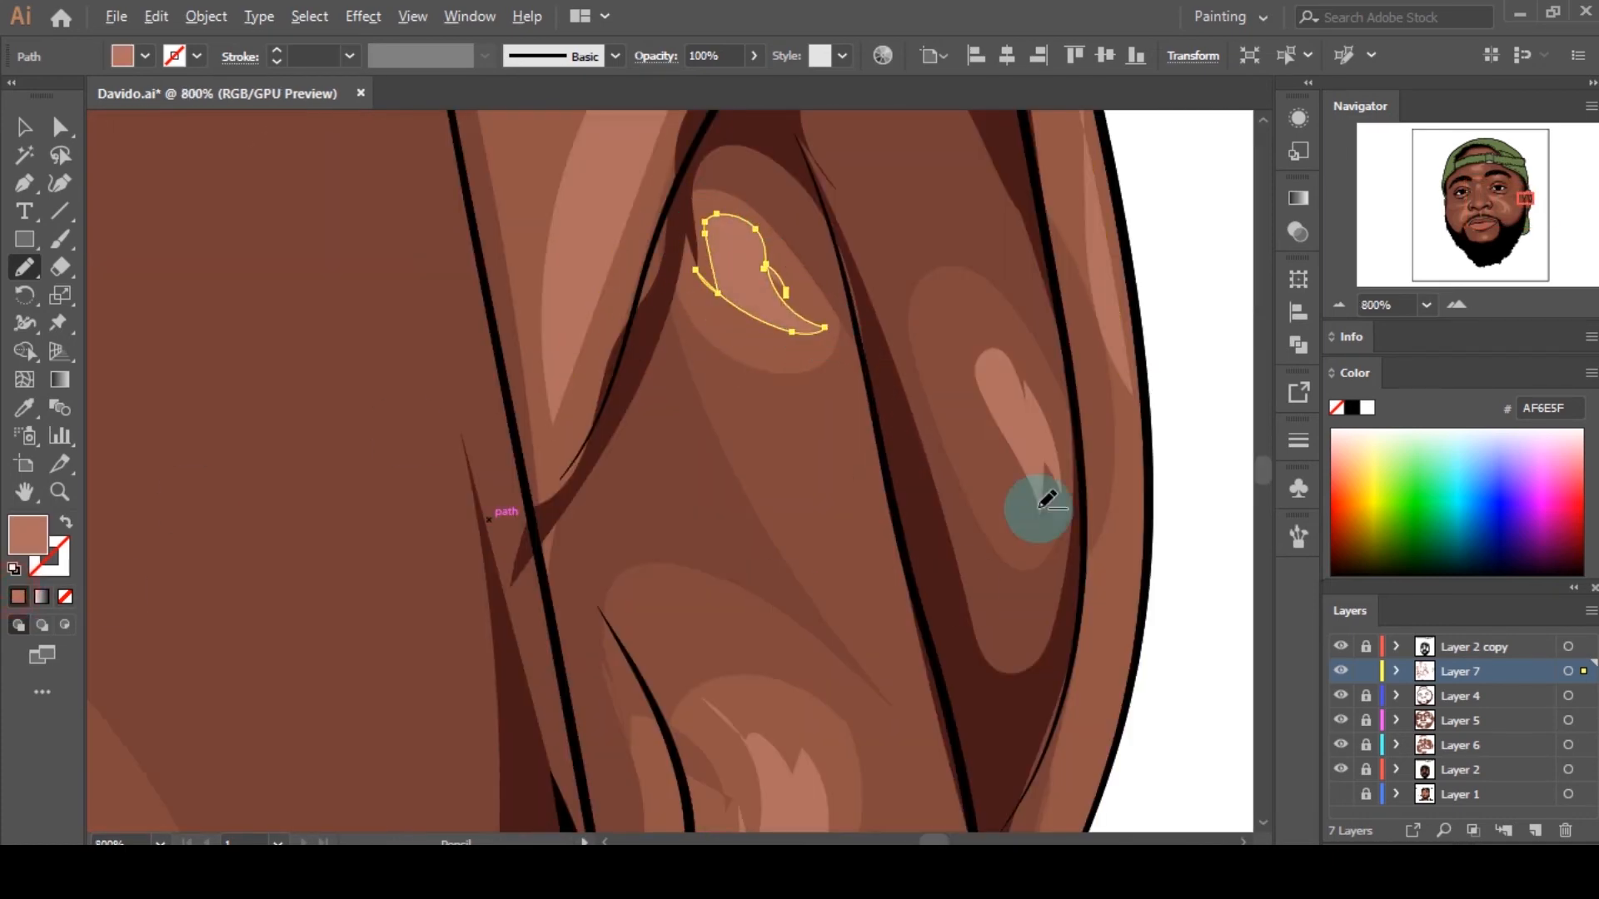
Step: Pencil a highlight on the earlobe below the inner fold and fill it with AF6E5F
scroll(1038, 508, "down", 6)
scroll(1031, 442, "down", 2)
scroll(1014, 464, "up", 2)
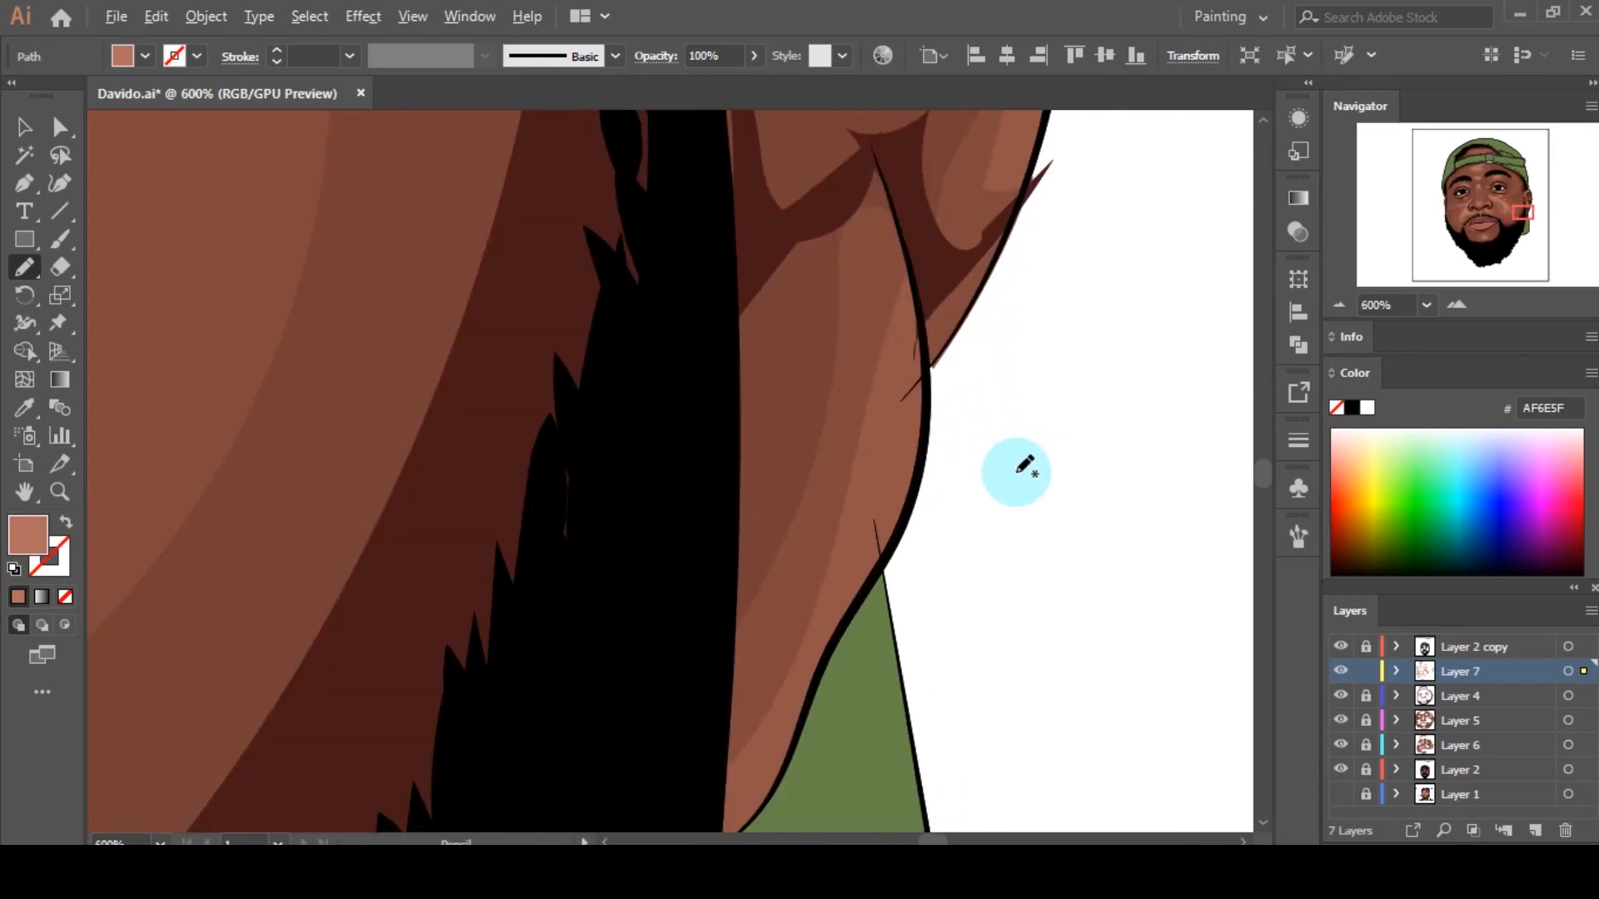
mouse_move(920, 325)
left_mouse_down()
mouse_move(910, 272)
mouse_move(879, 447)
mouse_move(828, 600)
mouse_move(716, 818)
mouse_move(813, 705)
mouse_move(872, 568)
mouse_move(919, 430)
mouse_move(920, 287)
left_mouse_up()
left_click(17, 596)
scroll(636, 439, "down", 3)
Step: Pencil a long tapering highlight along the lower part of the ear's outer rim and fill it with AF6E5F
scroll(724, 442, "up", 2)
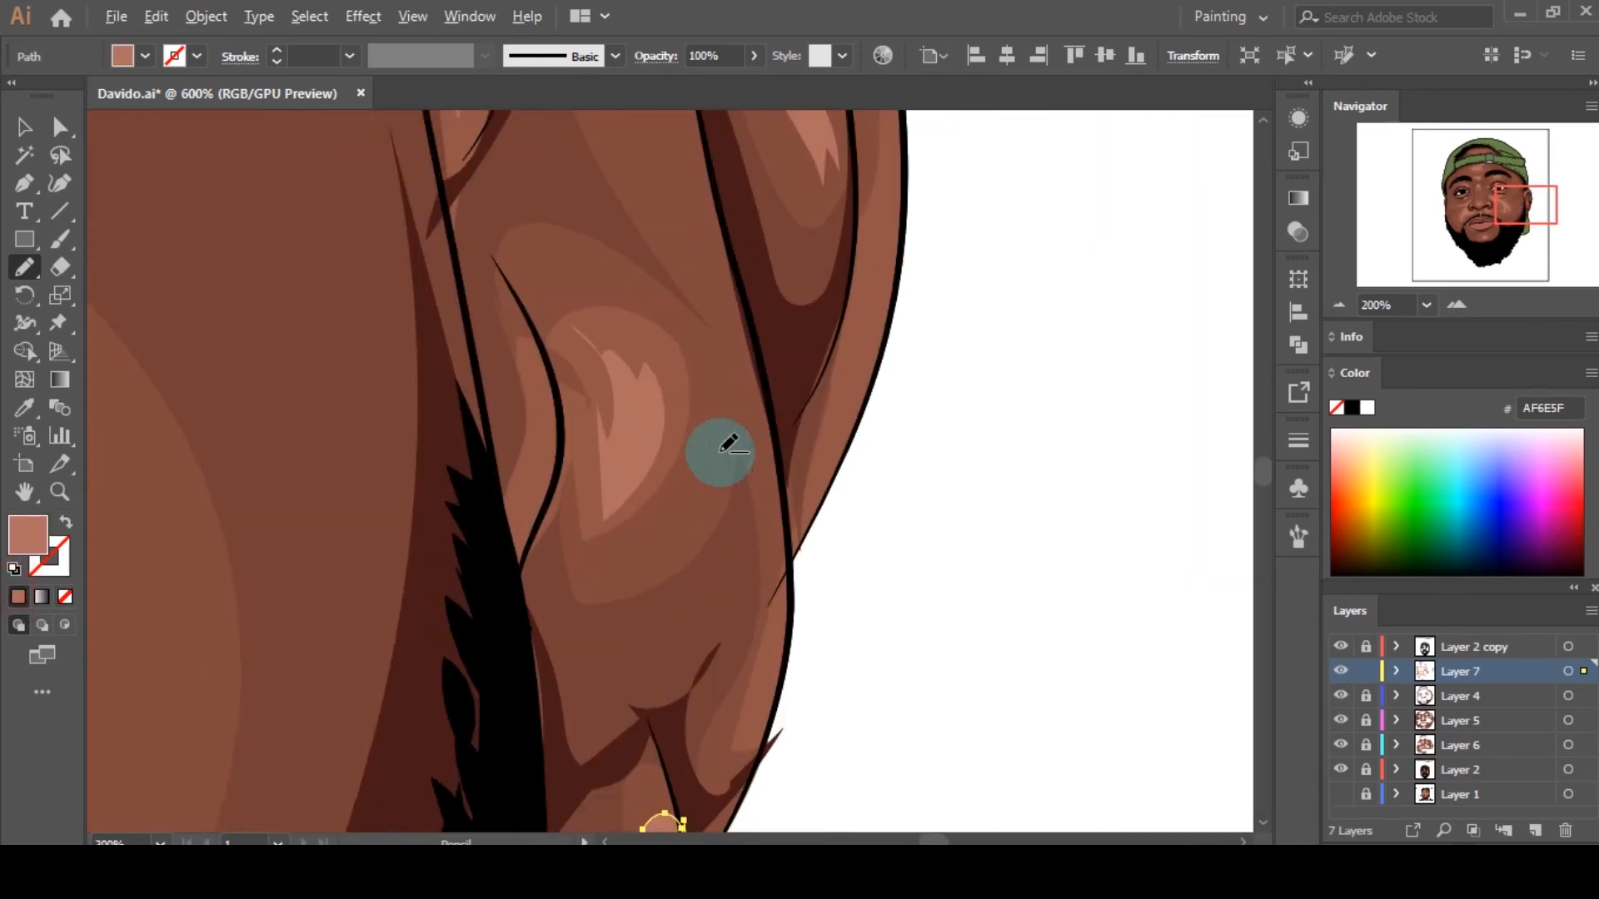
scroll(882, 235, "up", 1)
mouse_move(883, 222)
left_mouse_down()
mouse_move(894, 289)
mouse_move(826, 478)
mouse_move(869, 419)
left_mouse_up()
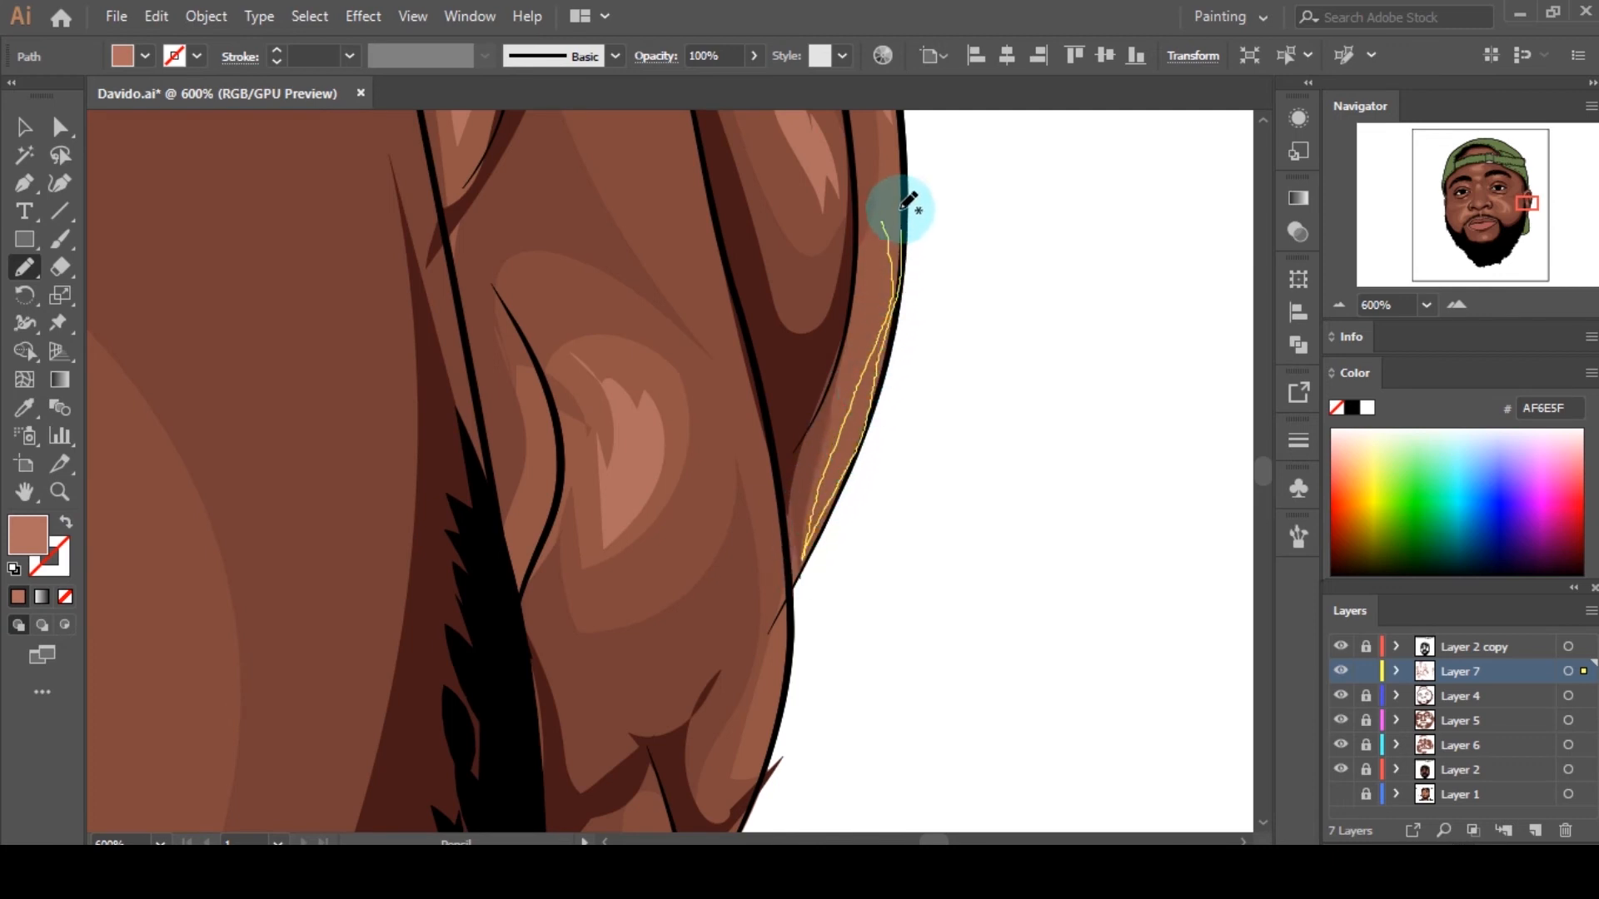
left_click_drag(901, 208, 880, 142)
left_click(17, 597)
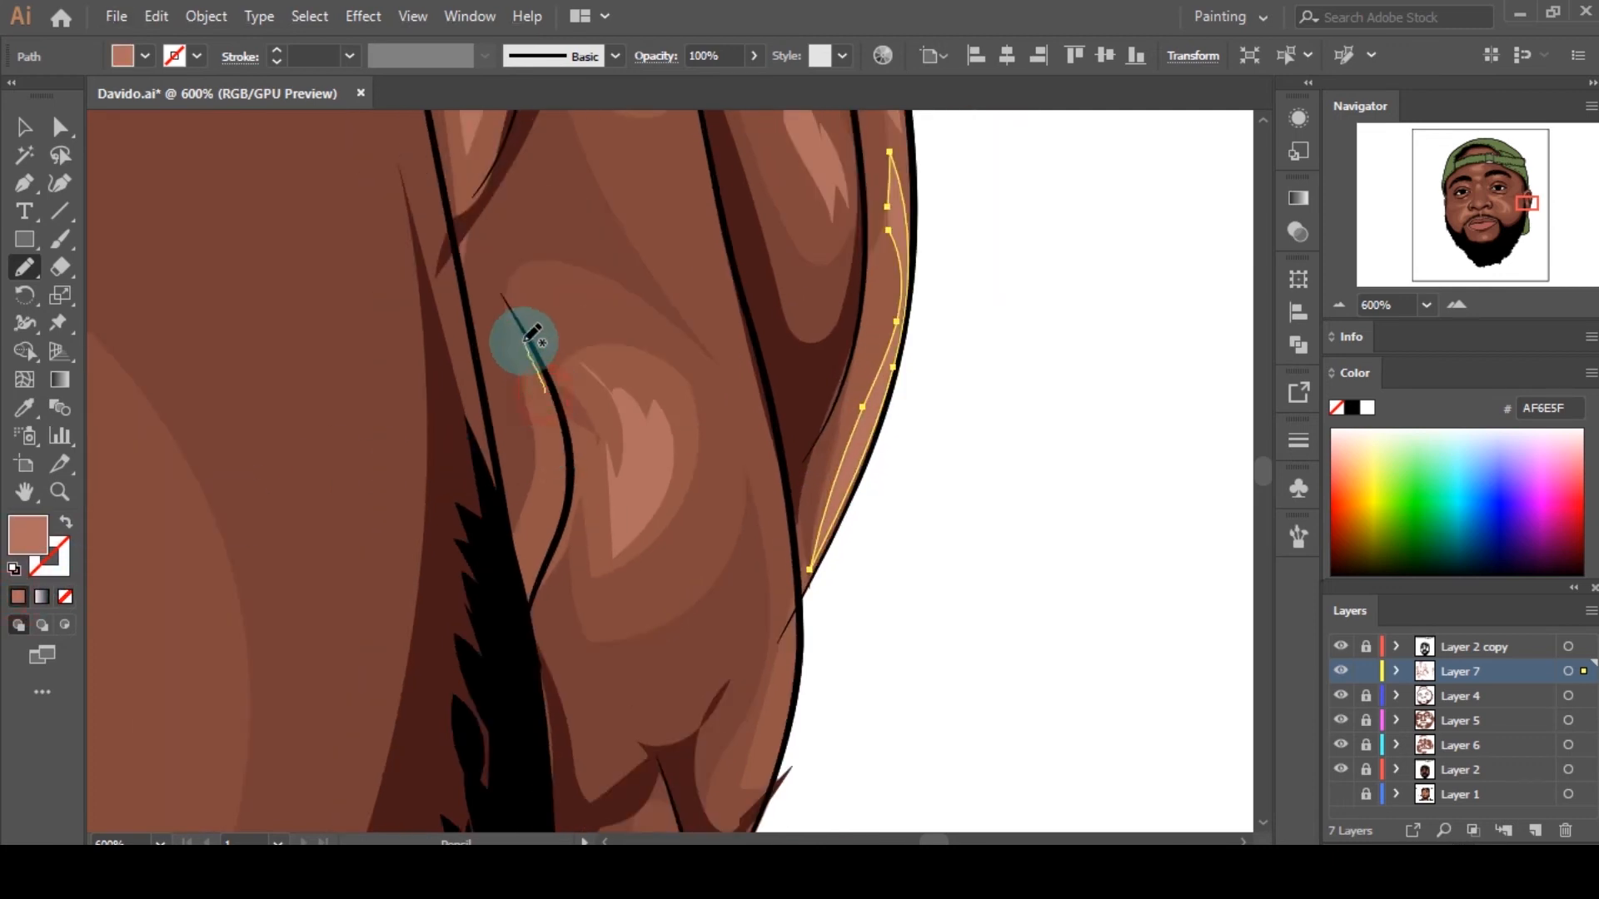
Step: Pencil a thin crescent highlight along the ear's tragus line beside the beard and fill it with AF6E5F
mouse_move(527, 339)
left_mouse_down()
mouse_move(547, 413)
mouse_move(551, 556)
left_mouse_up()
left_click_drag(557, 410, 525, 343)
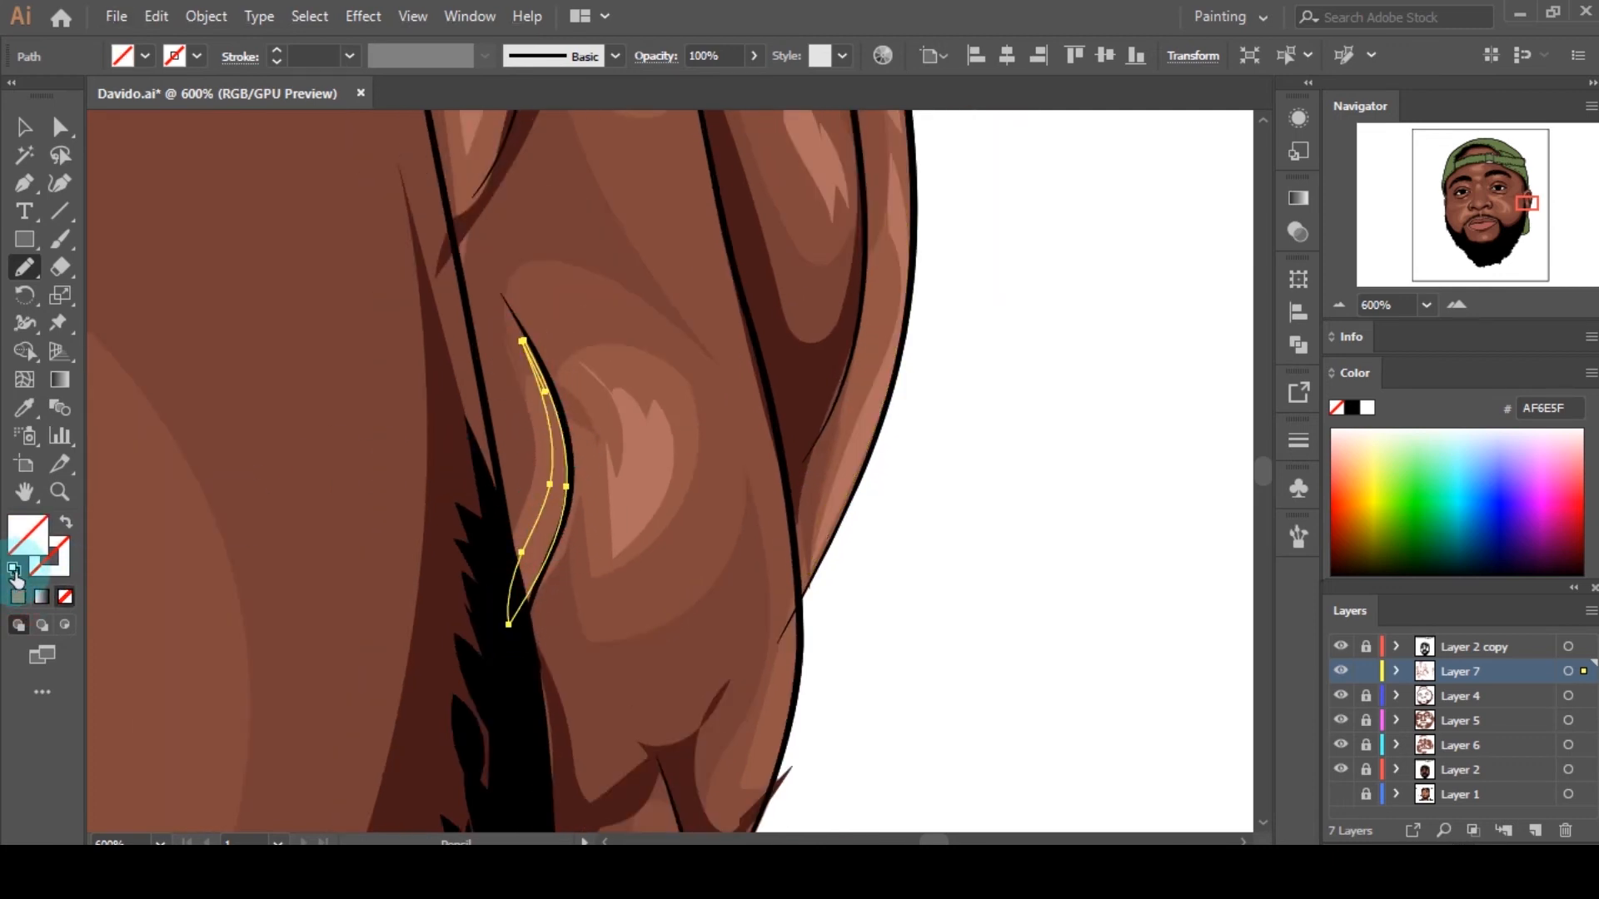
left_click(17, 596)
Step: Save the portrait file and deselect the last ear highlight
scroll(272, 657, "up", 6)
scroll(916, 464, "down", 5)
scroll(942, 453, "down", 2)
scroll(828, 528, "down", 3)
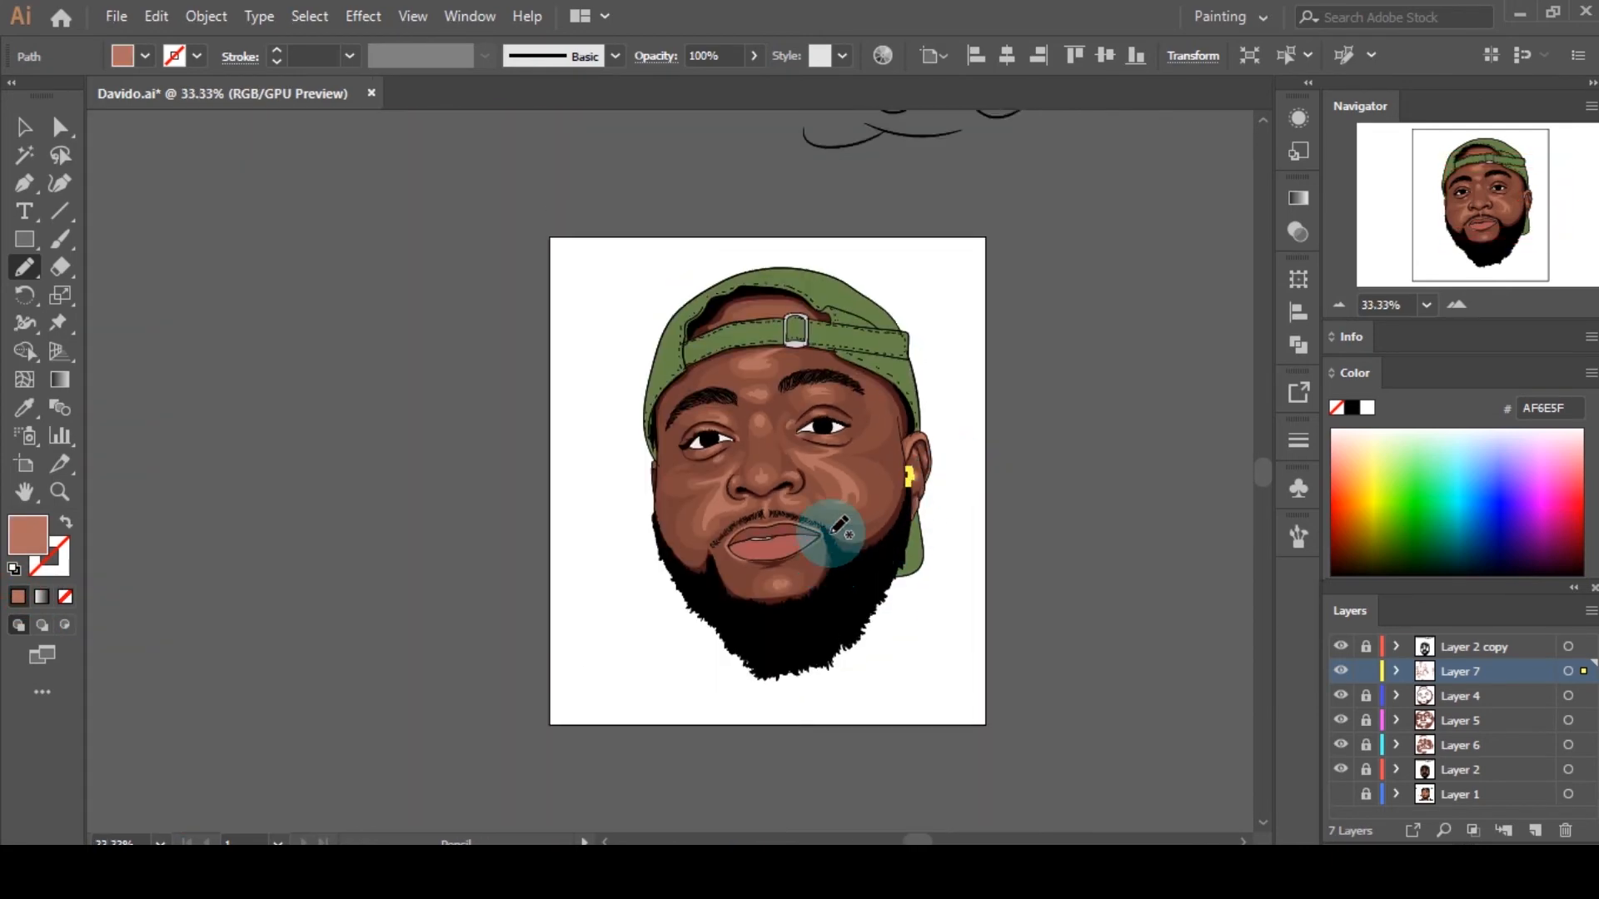
scroll(785, 600, "up", 3)
scroll(777, 589, "down", 3)
scroll(955, 565, "up", 1)
scroll(955, 564, "up", 2)
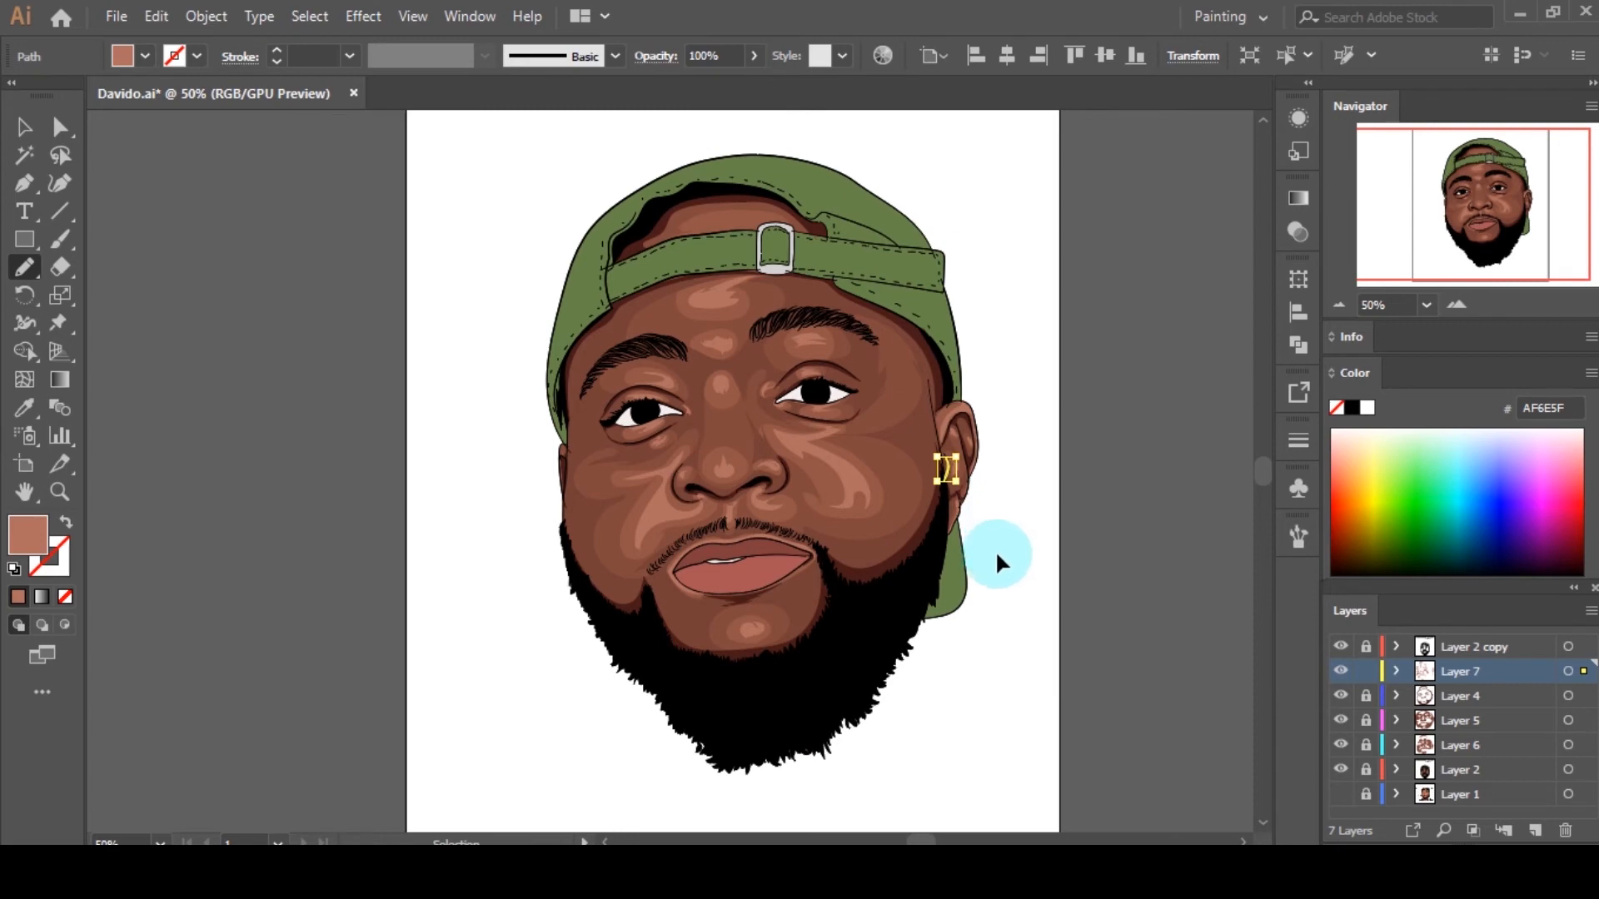
key("ctrl+s")
key("ctrl+shift+a")
key("a")
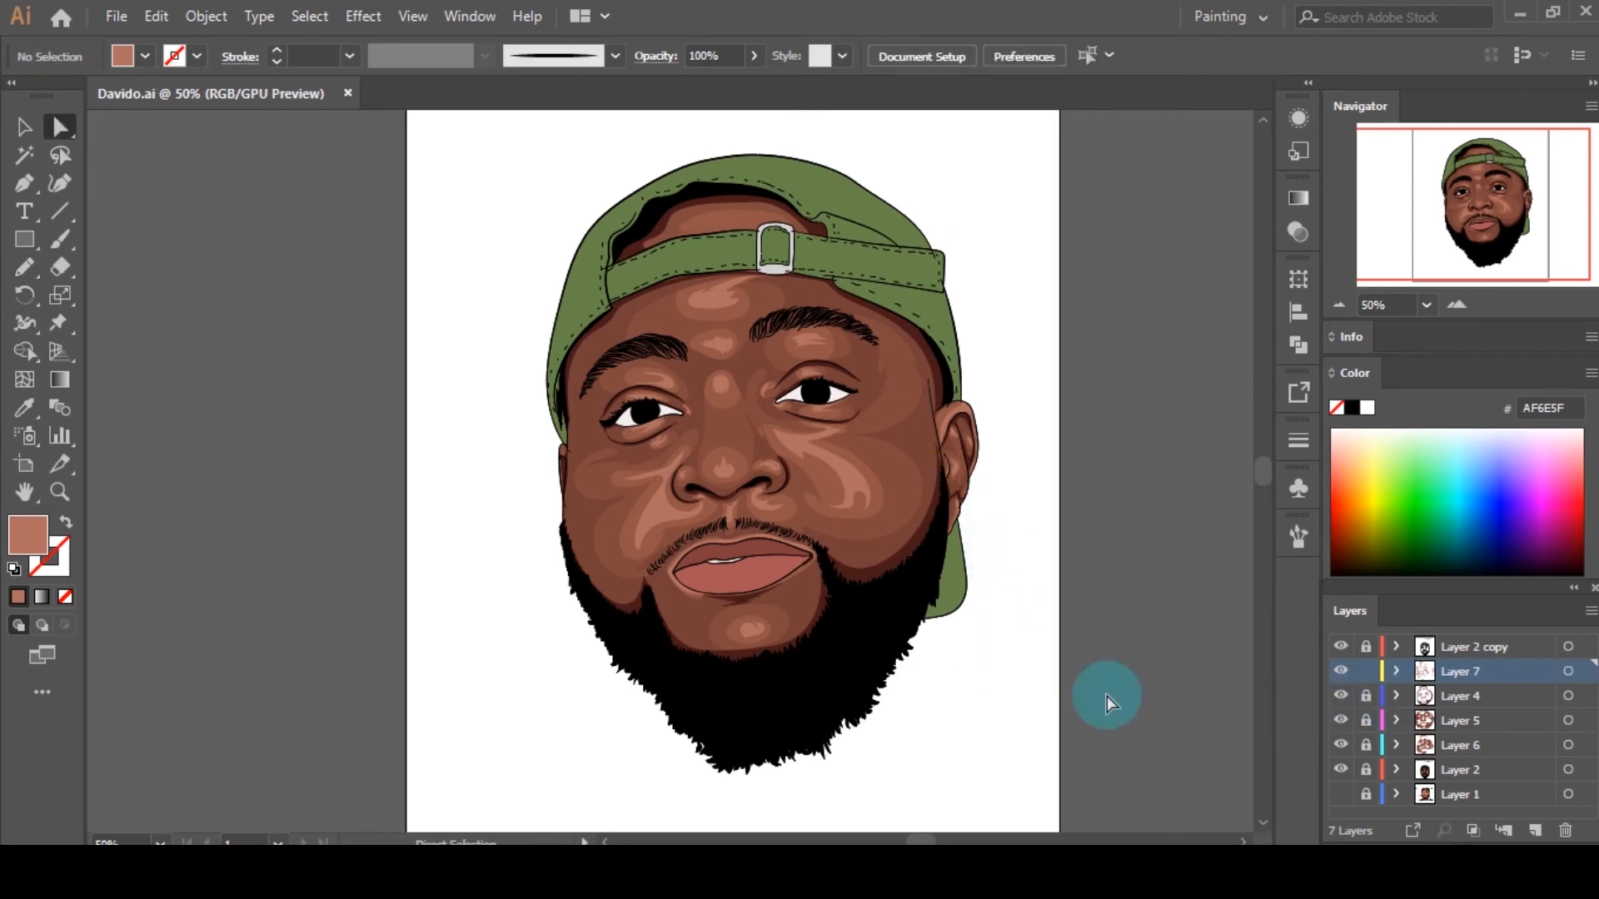
Step: Lock Layer 7 and create a new layer directly above Layer 2 for the cap shading
scroll(1022, 681, "up", 2)
scroll(810, 304, "up", 2)
scroll(692, 429, "down", 2)
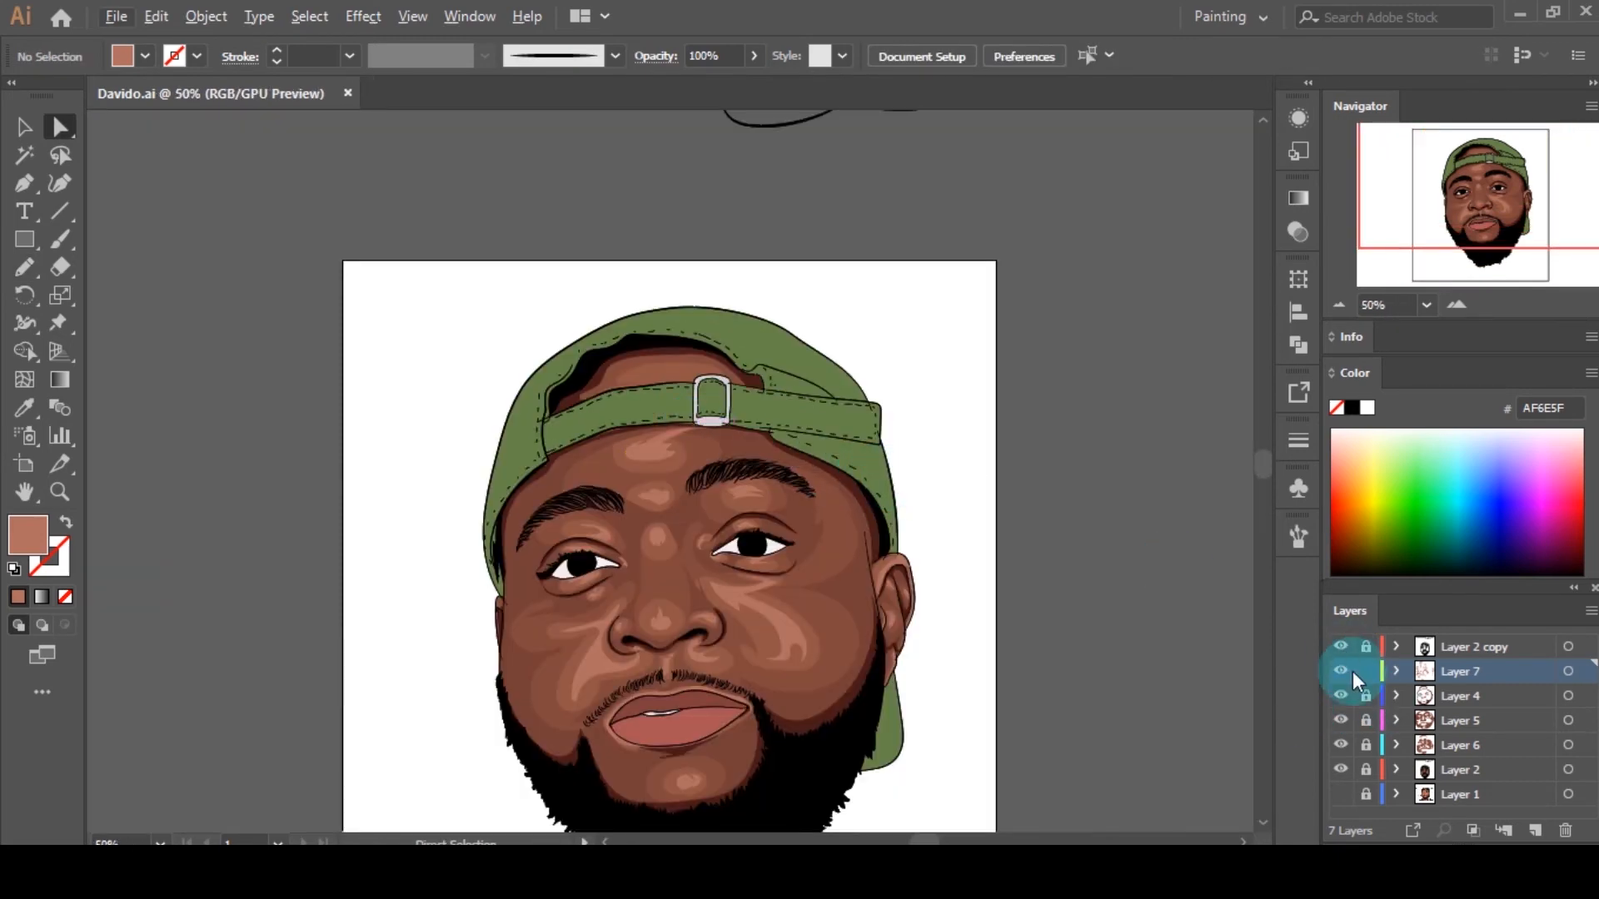
left_click(1463, 768)
left_click(1535, 831)
Step: Sample the cap's green and darken the fill colour to 38491D
scroll(764, 427, "up", 3)
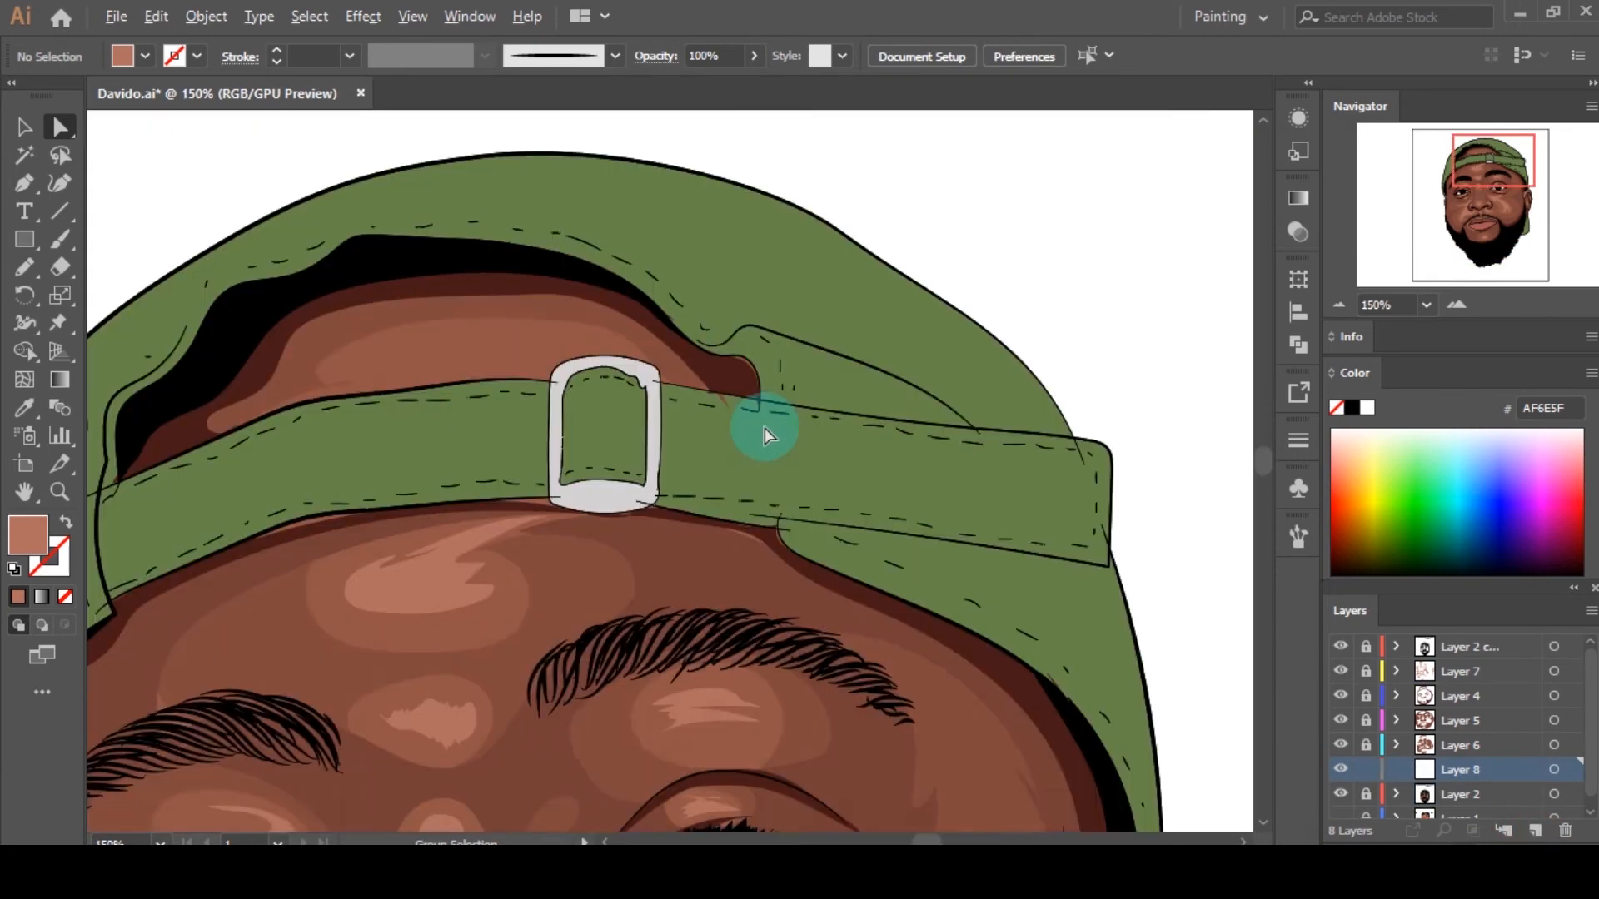
scroll(764, 427, "up", 3)
key("i")
left_click(859, 435)
double_click(27, 545)
left_click(1053, 389)
left_click(1445, 208)
double_click(35, 545)
left_click(1071, 407)
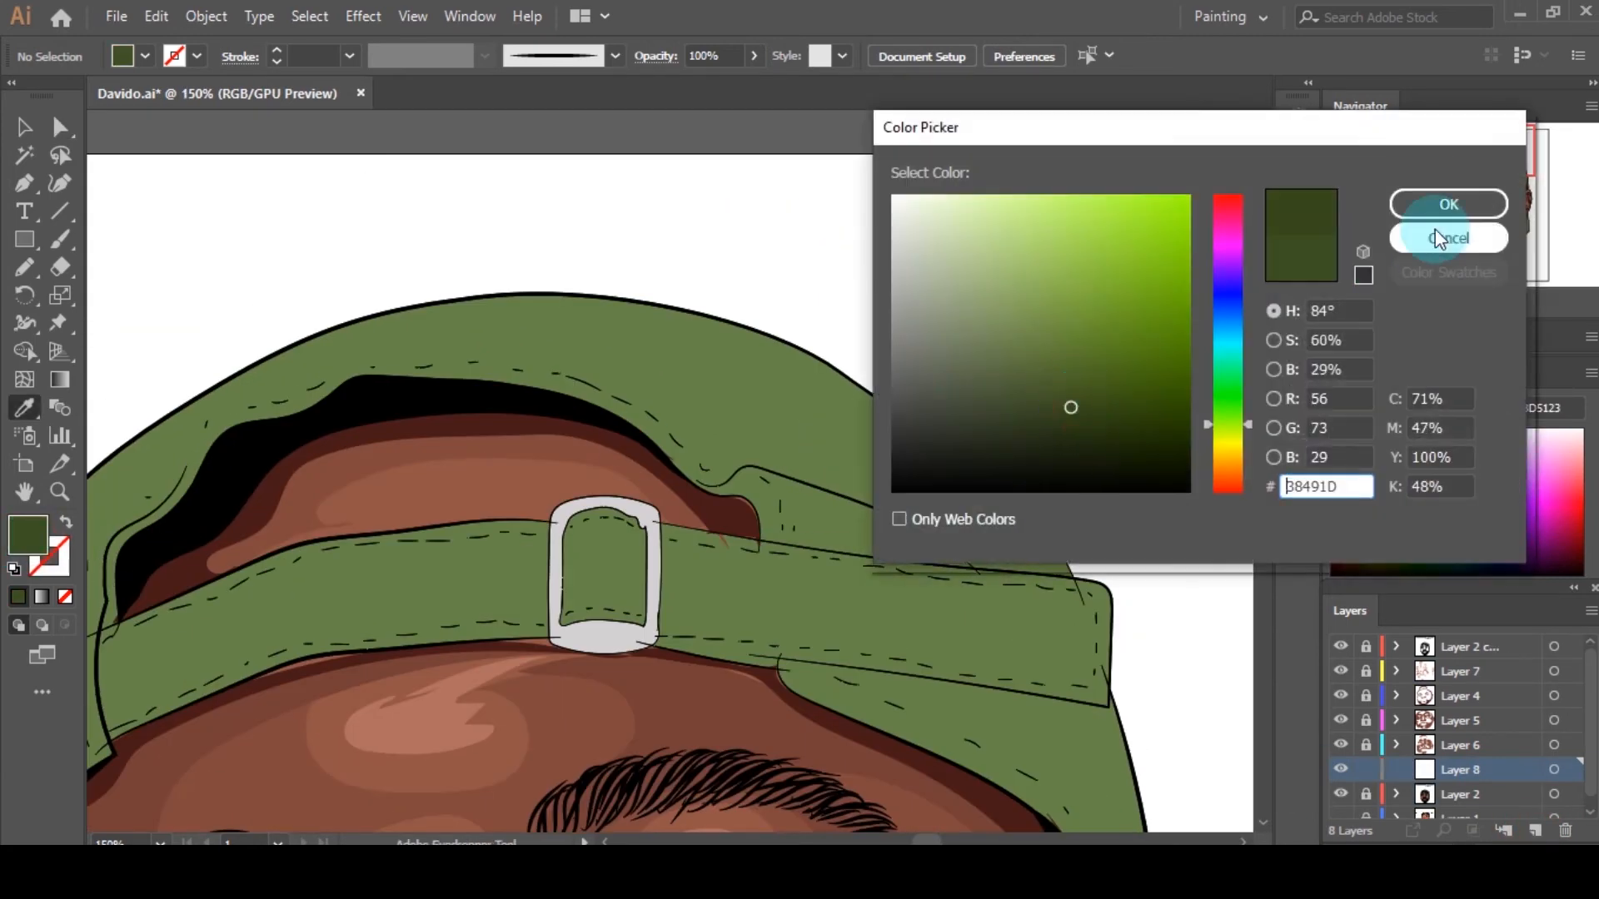
left_click(1445, 208)
Step: Pencil a closed shadow band along the stitched edges of the strap's right-hand end and fill it with dark green 354417
key("n")
scroll(635, 435, "down", 2)
scroll(1108, 558, "up", 3)
scroll(684, 450, "down", 1)
left_click_drag(198, 320, 230, 318)
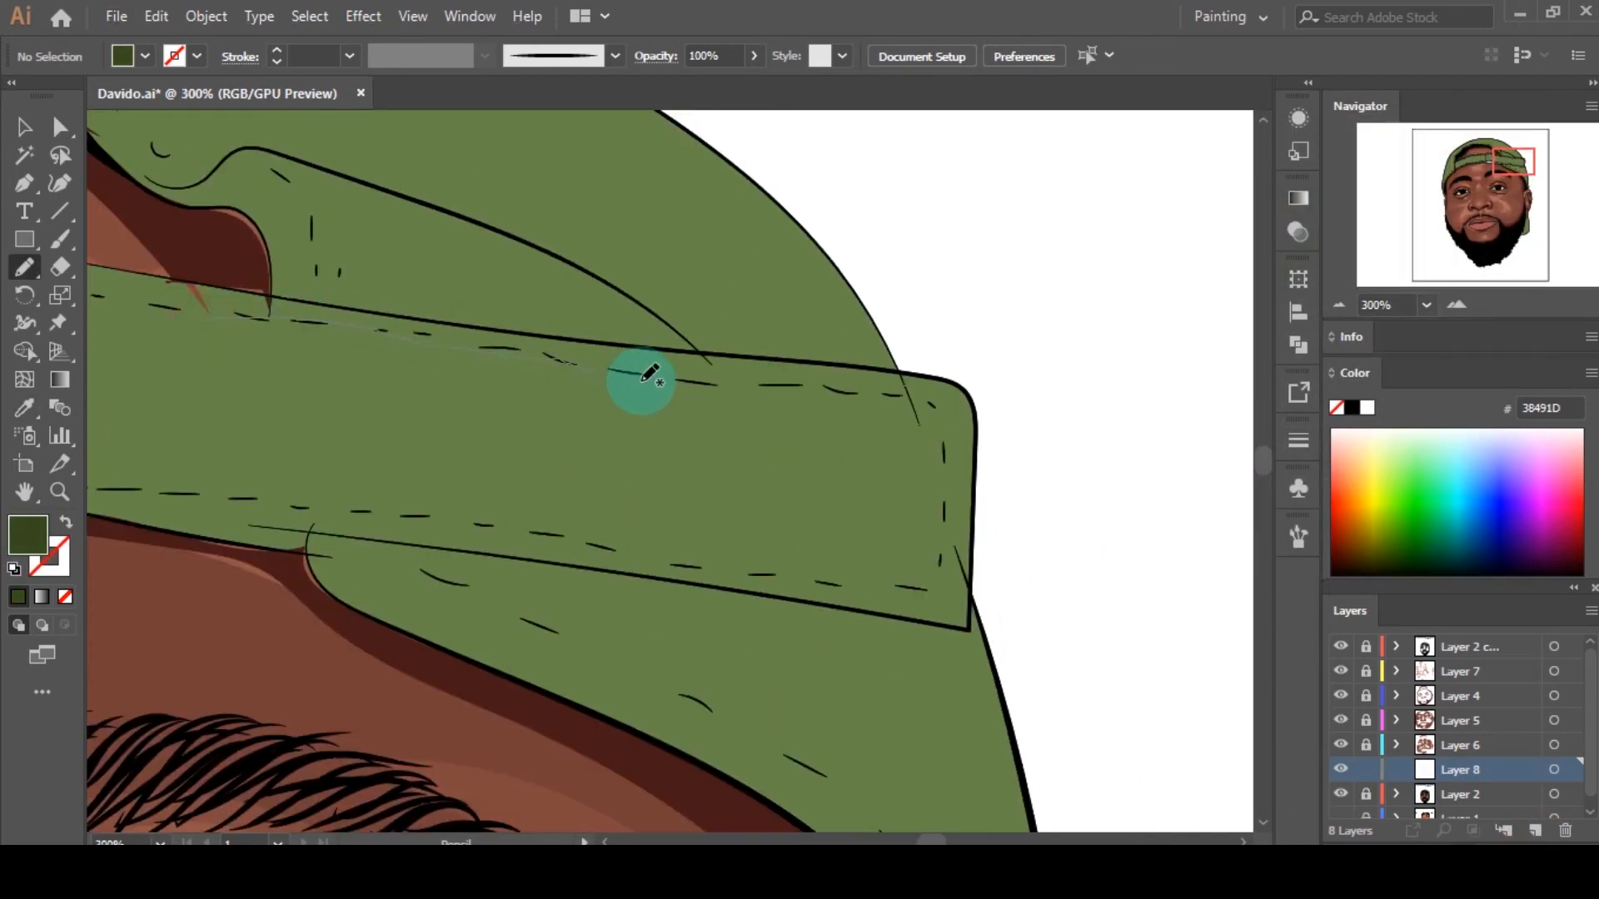
mouse_move(642, 381)
left_mouse_down()
mouse_move(879, 394)
mouse_move(934, 560)
left_mouse_up()
scroll(178, 482, "down", 1)
left_click_drag(170, 481, 556, 464)
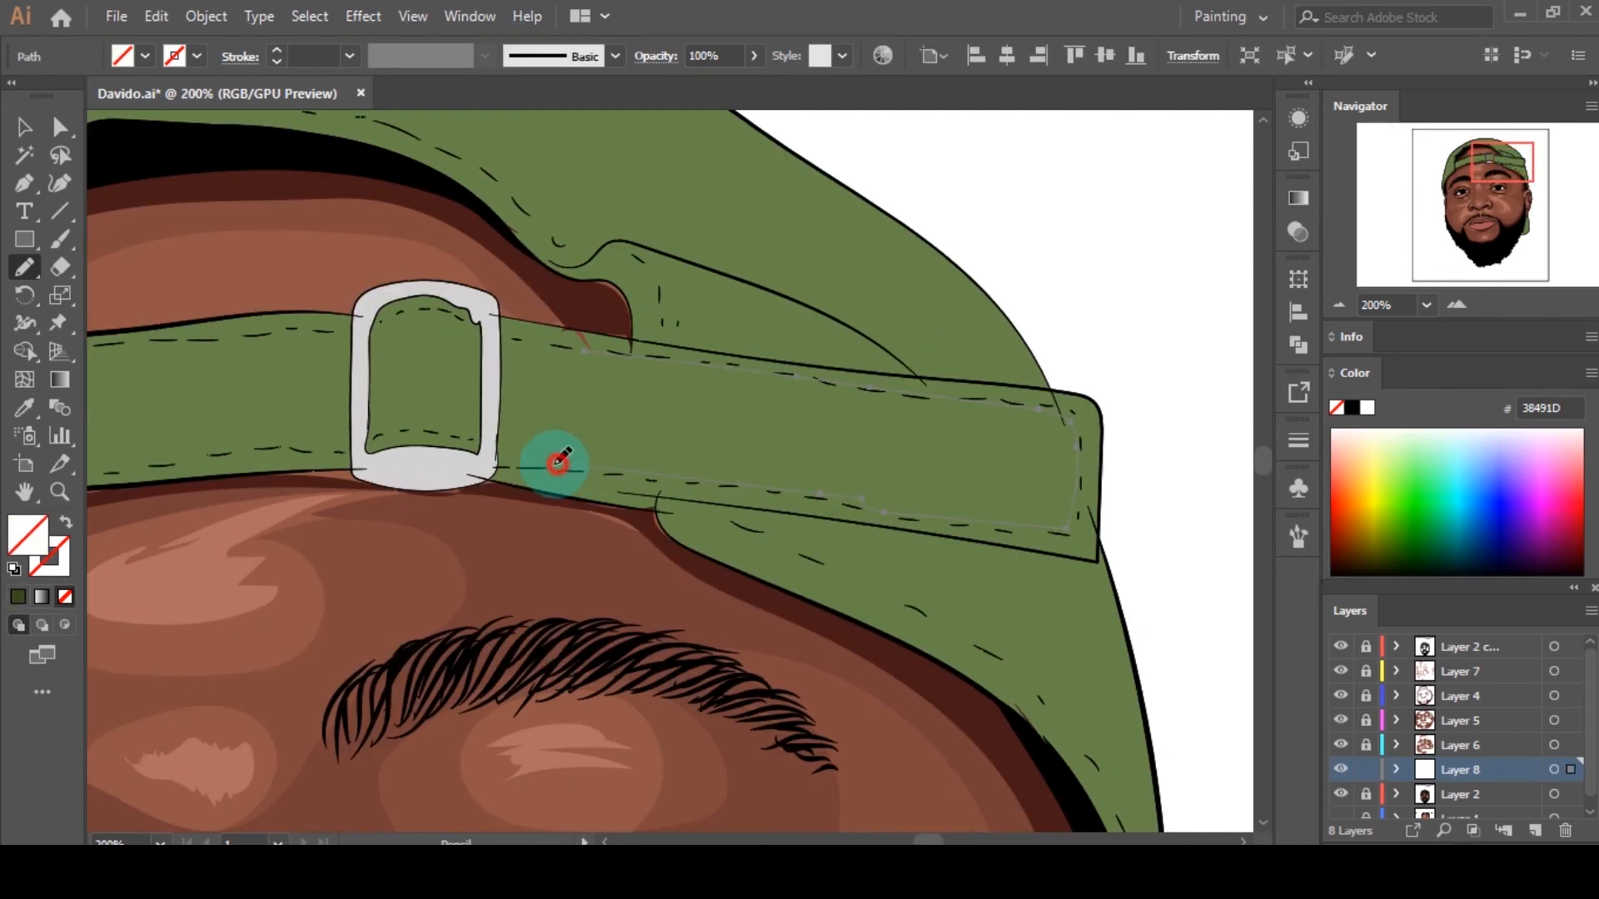
mouse_move(970, 520)
left_mouse_down()
mouse_move(1091, 523)
mouse_move(1089, 401)
left_mouse_up()
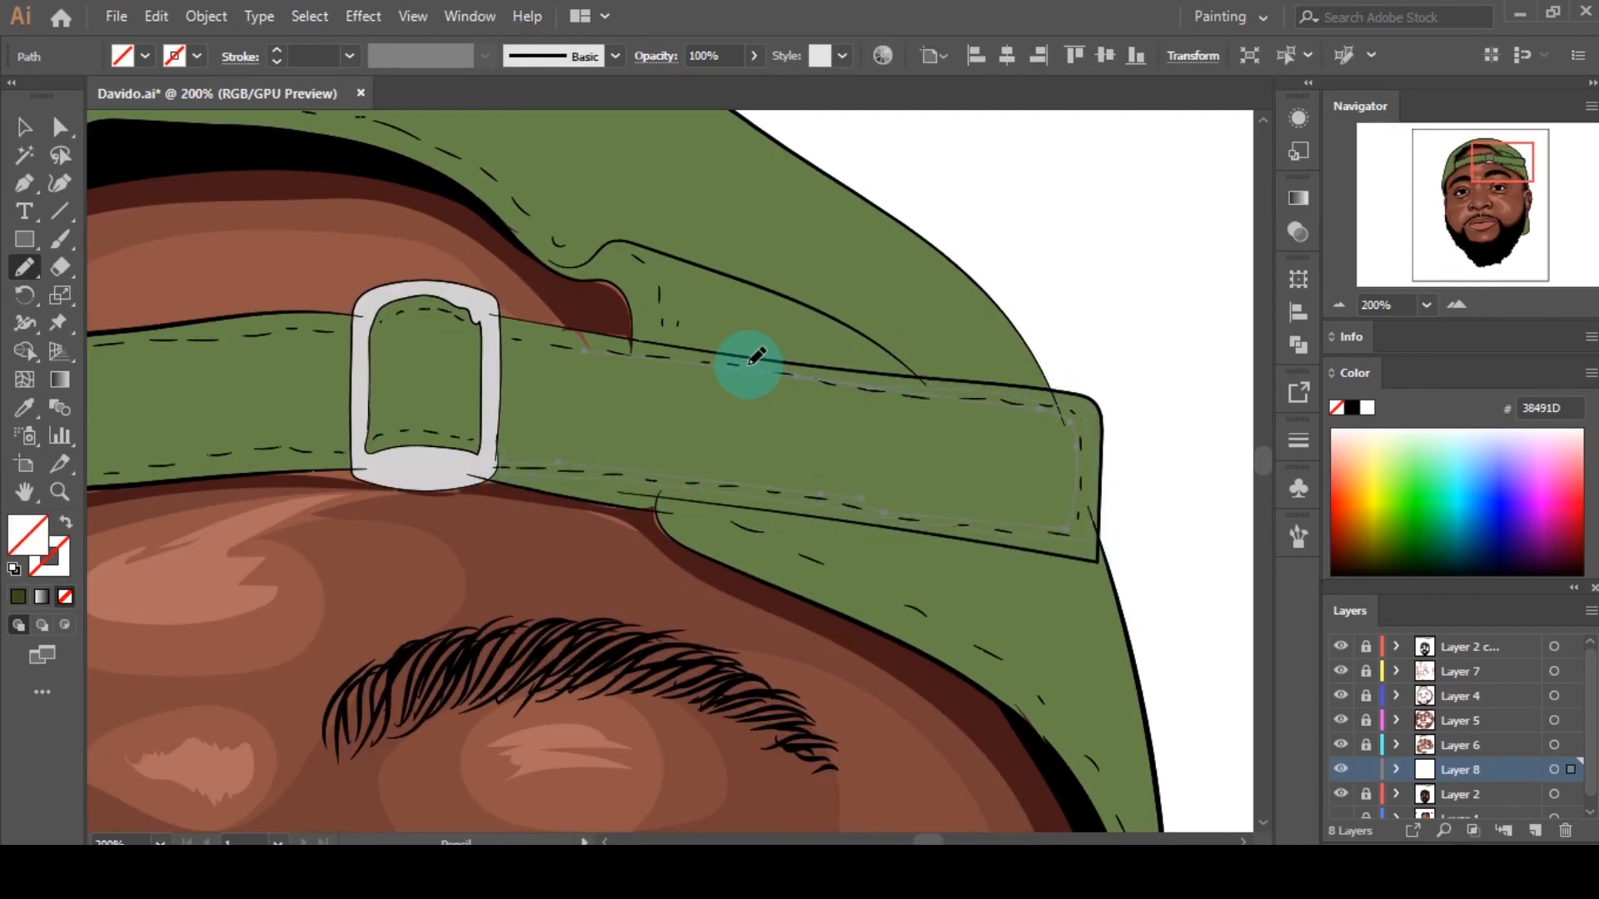
left_click(18, 598)
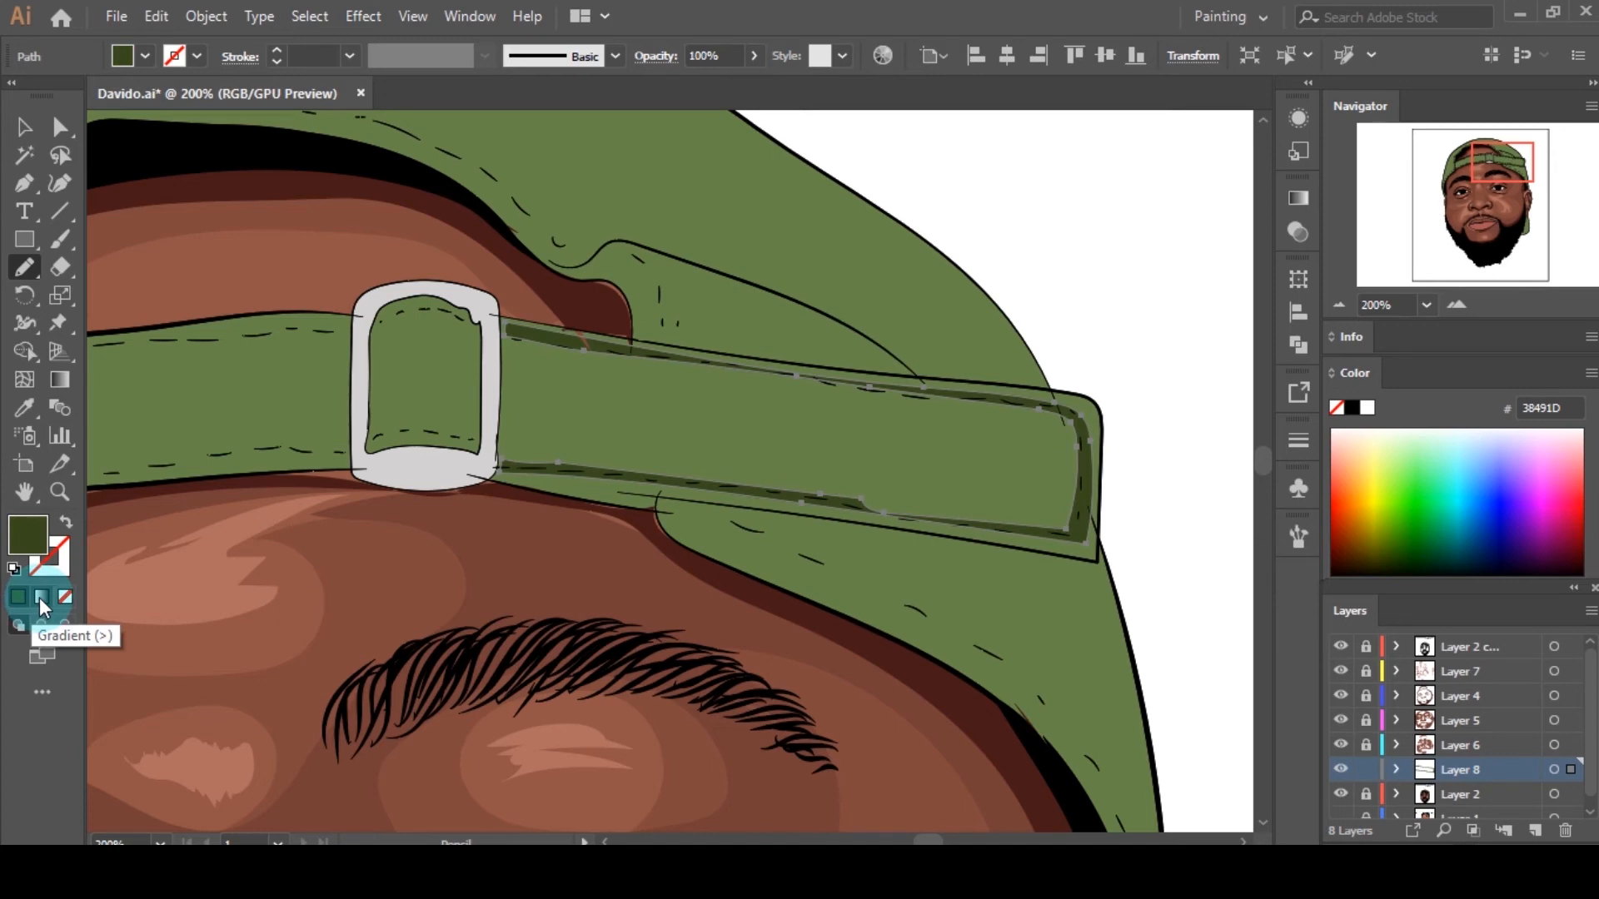
double_click(33, 533)
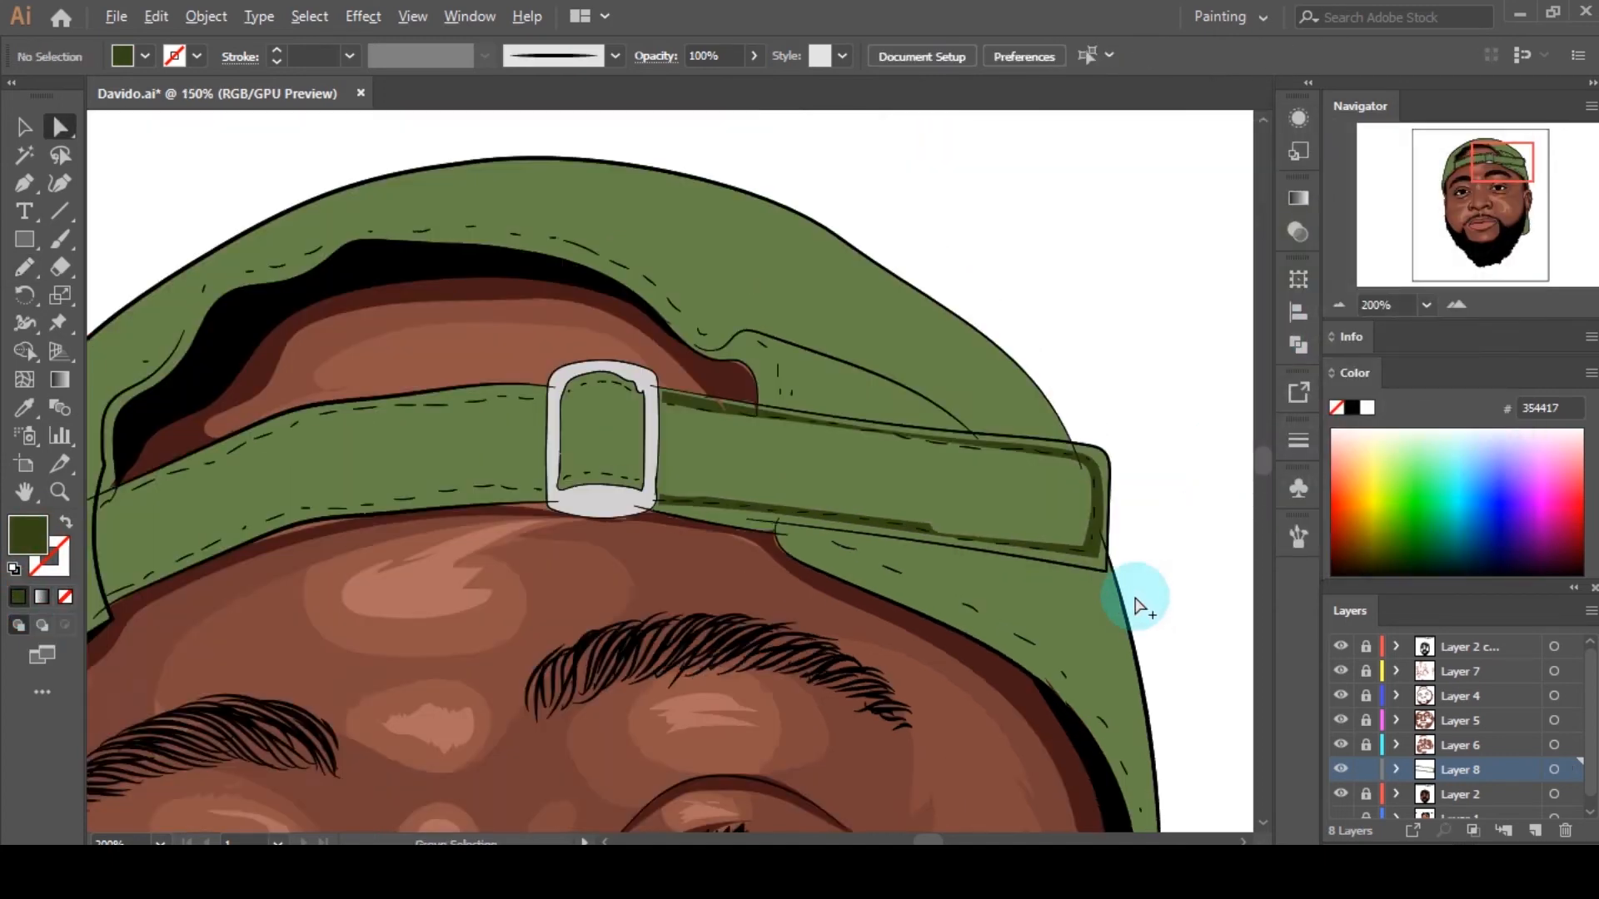
Step: Pencil a shadow band around the stitched edges of the strap section left of the buckle and fill it with 354417
scroll(1136, 602, "down", 4)
scroll(873, 359, "up", 5)
key("n")
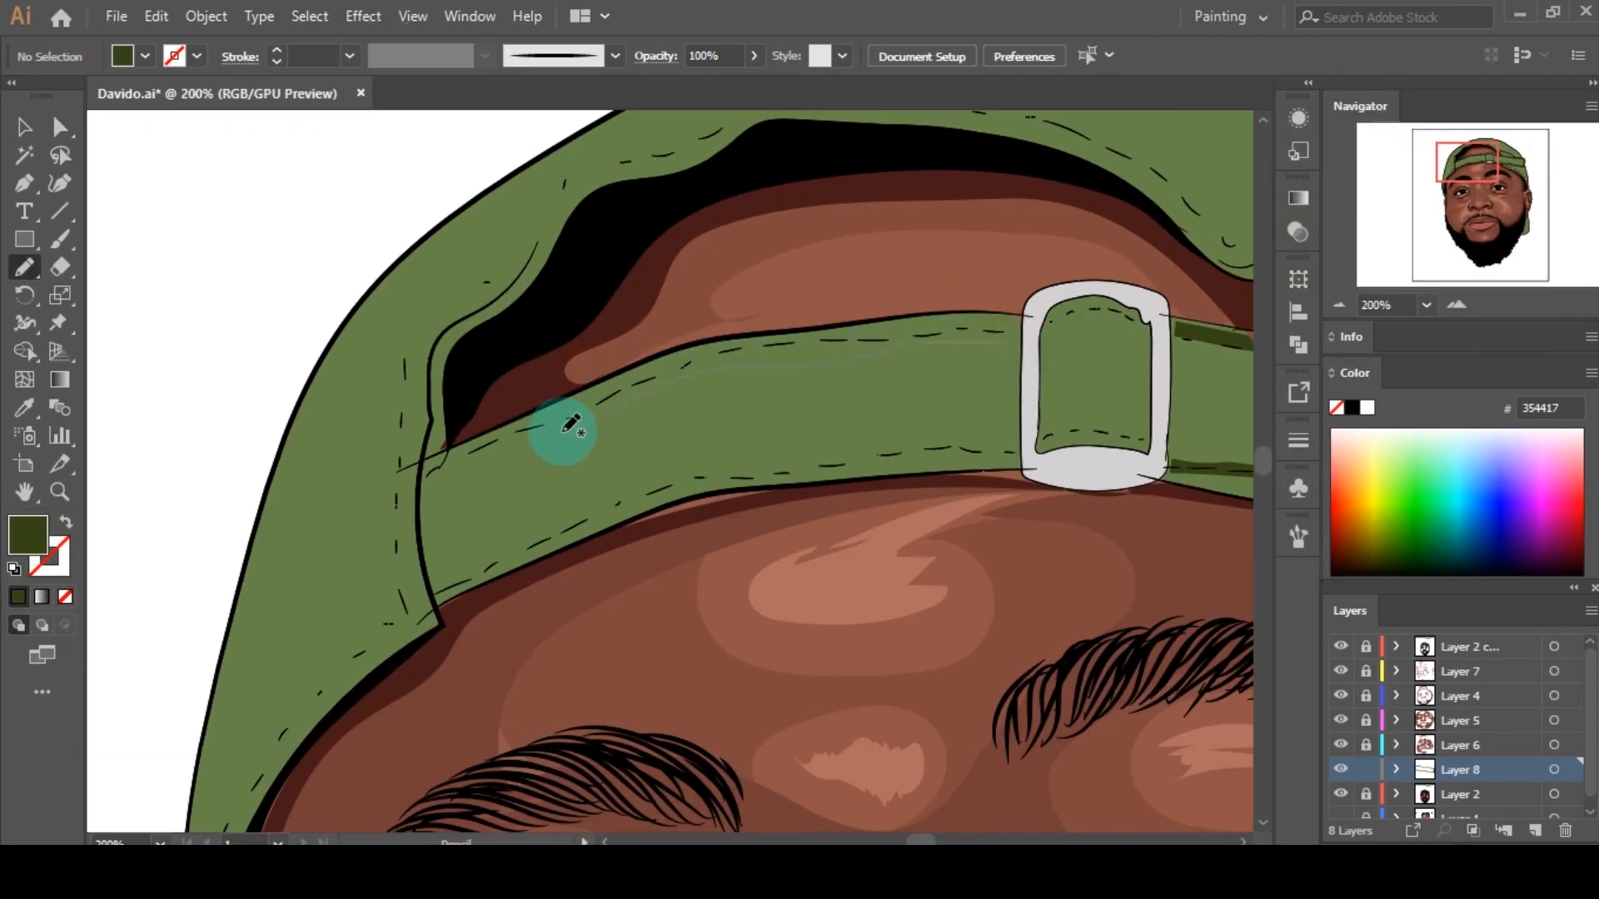
mouse_move(998, 454)
left_mouse_down()
mouse_move(783, 475)
mouse_move(572, 534)
mouse_move(435, 601)
mouse_move(426, 490)
left_mouse_up()
left_click_drag(1013, 333, 1022, 320)
double_click(28, 535)
key("a")
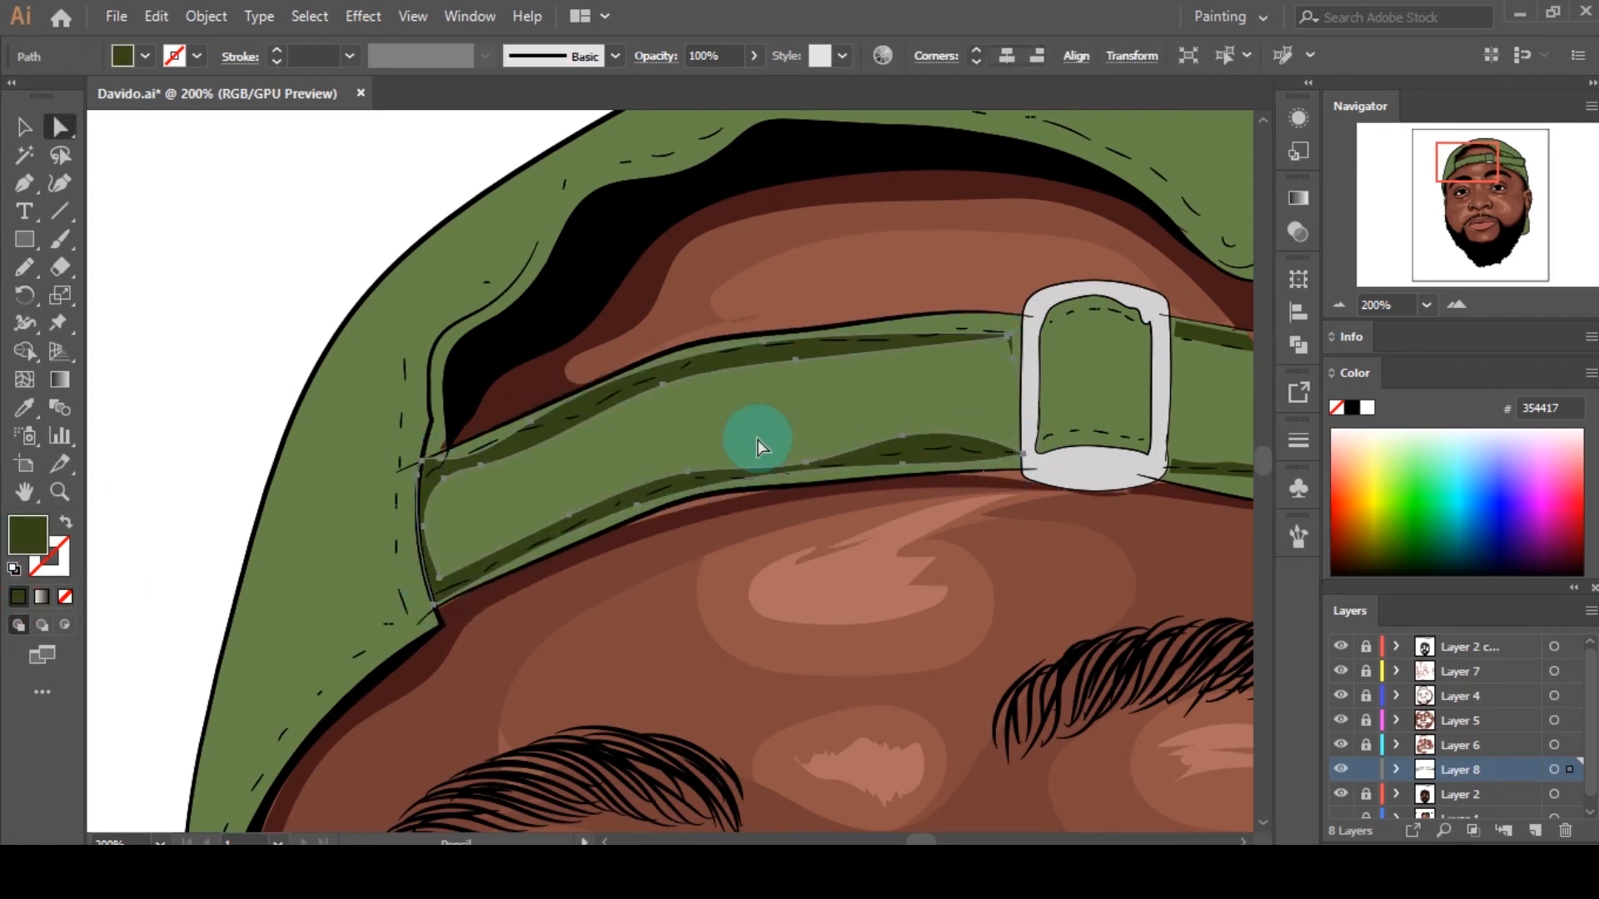
Step: Recolour both strap shadows from a sample of the cap's green, darkened to 283513
scroll(755, 431, "down", 3)
scroll(1216, 404, "up", 5)
key("i")
left_click(560, 669)
double_click(28, 535)
left_click(1047, 384)
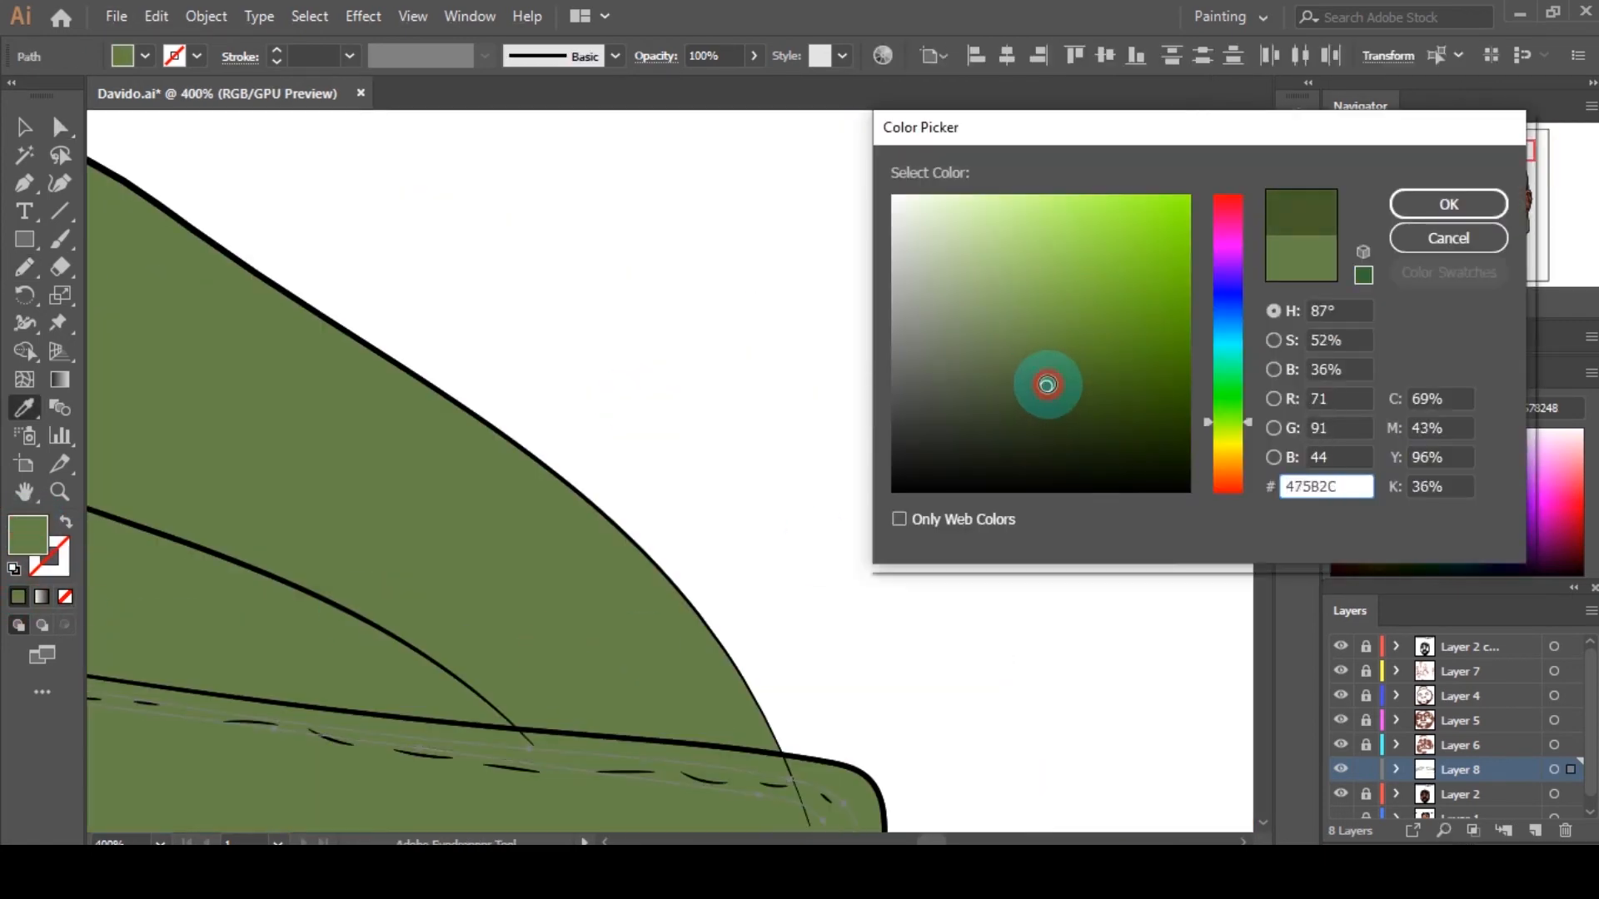
left_click(1449, 204)
double_click(29, 535)
left_click(1083, 431)
left_click(1449, 204)
key("a")
left_click(1163, 418)
Step: Pencil a shadow outline along the lower edge of the cap's right-hand side panel, from the strap down to the ear
scroll(1163, 419, "down", 1)
scroll(1163, 418, "down", 4)
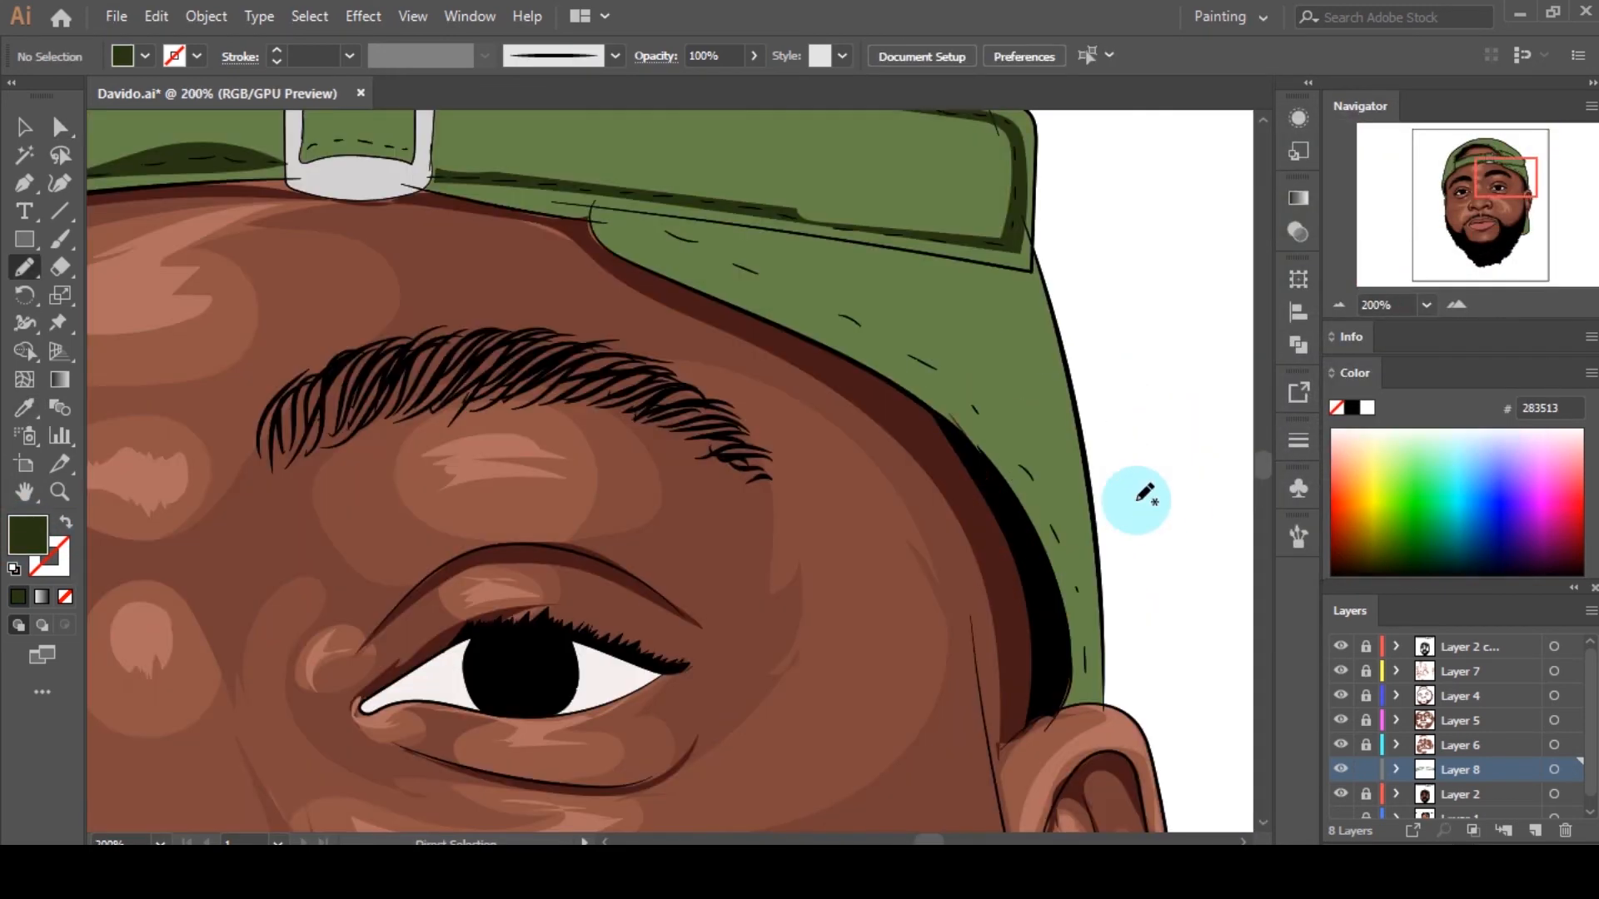
key("n")
scroll(747, 375, "up", 1)
left_click_drag(580, 458, 980, 748)
scroll(961, 570, "down", 5)
mouse_move(981, 467)
left_mouse_down()
mouse_move(1045, 605)
mouse_move(925, 404)
mouse_move(431, 136)
left_mouse_up()
Step: Continue the side panel's shadow outline beneath the strap, close it and fill it with 283513
scroll(468, 176, "up", 1)
scroll(468, 175, "up", 4)
mouse_move(435, 360)
left_mouse_down()
mouse_move(581, 286)
mouse_move(986, 348)
mouse_move(994, 406)
left_mouse_up()
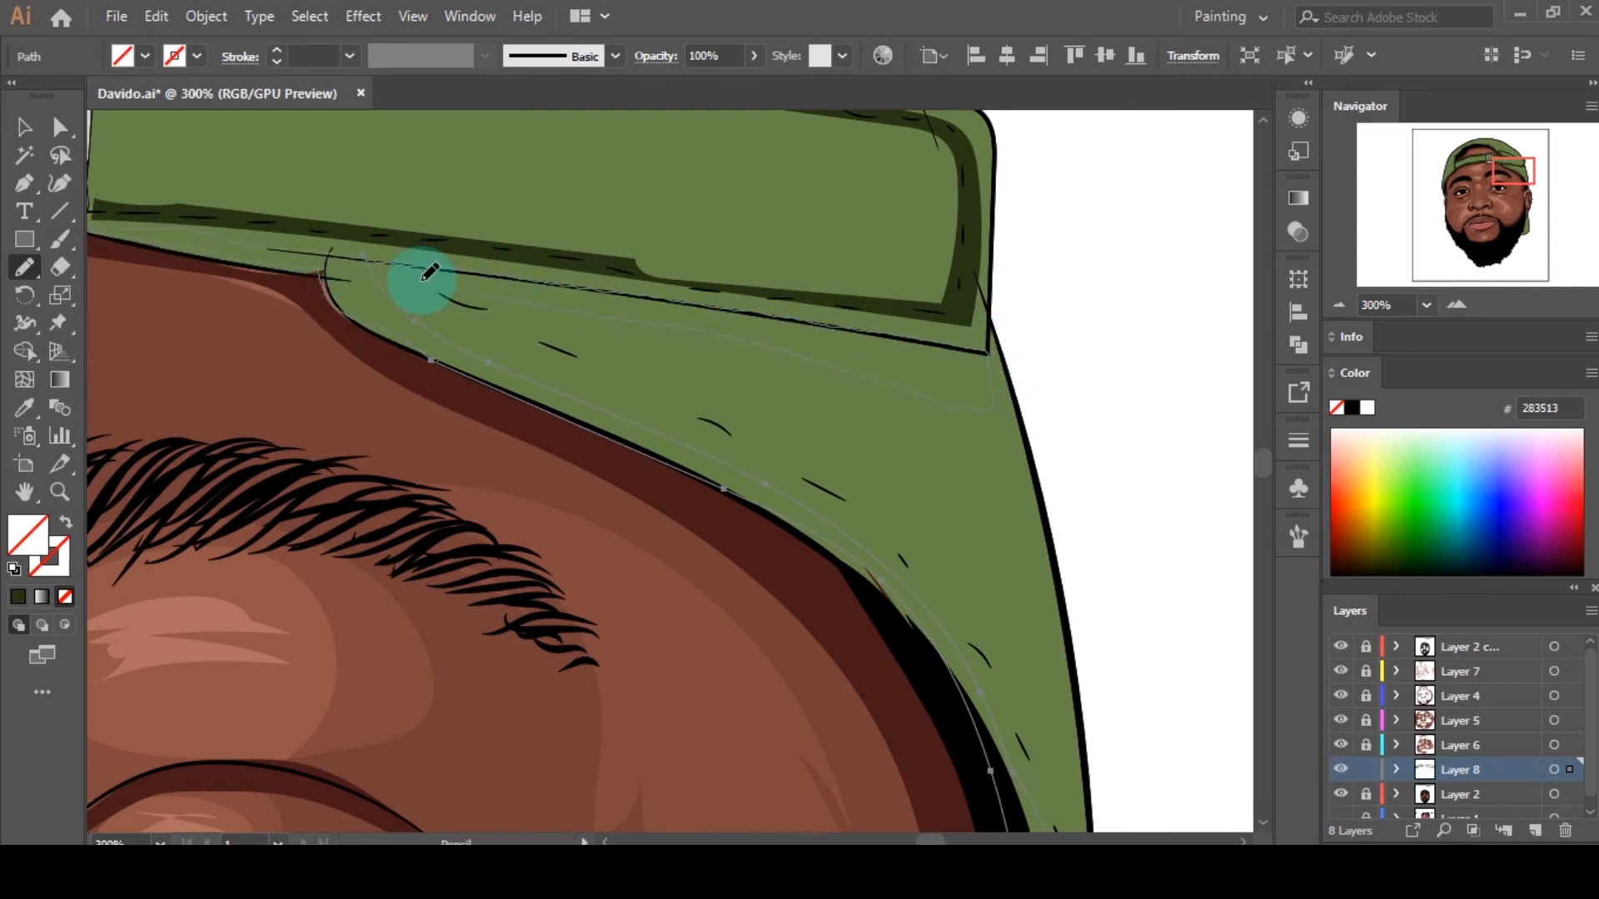
left_click_drag(423, 279, 364, 256)
left_click(19, 596)
scroll(1166, 363, "down", 5)
key("a")
left_click(1009, 452)
Step: Pencil a tapering shadow down the cap's left outer edge to the ear and fill it with 283513
scroll(827, 392, "up", 3)
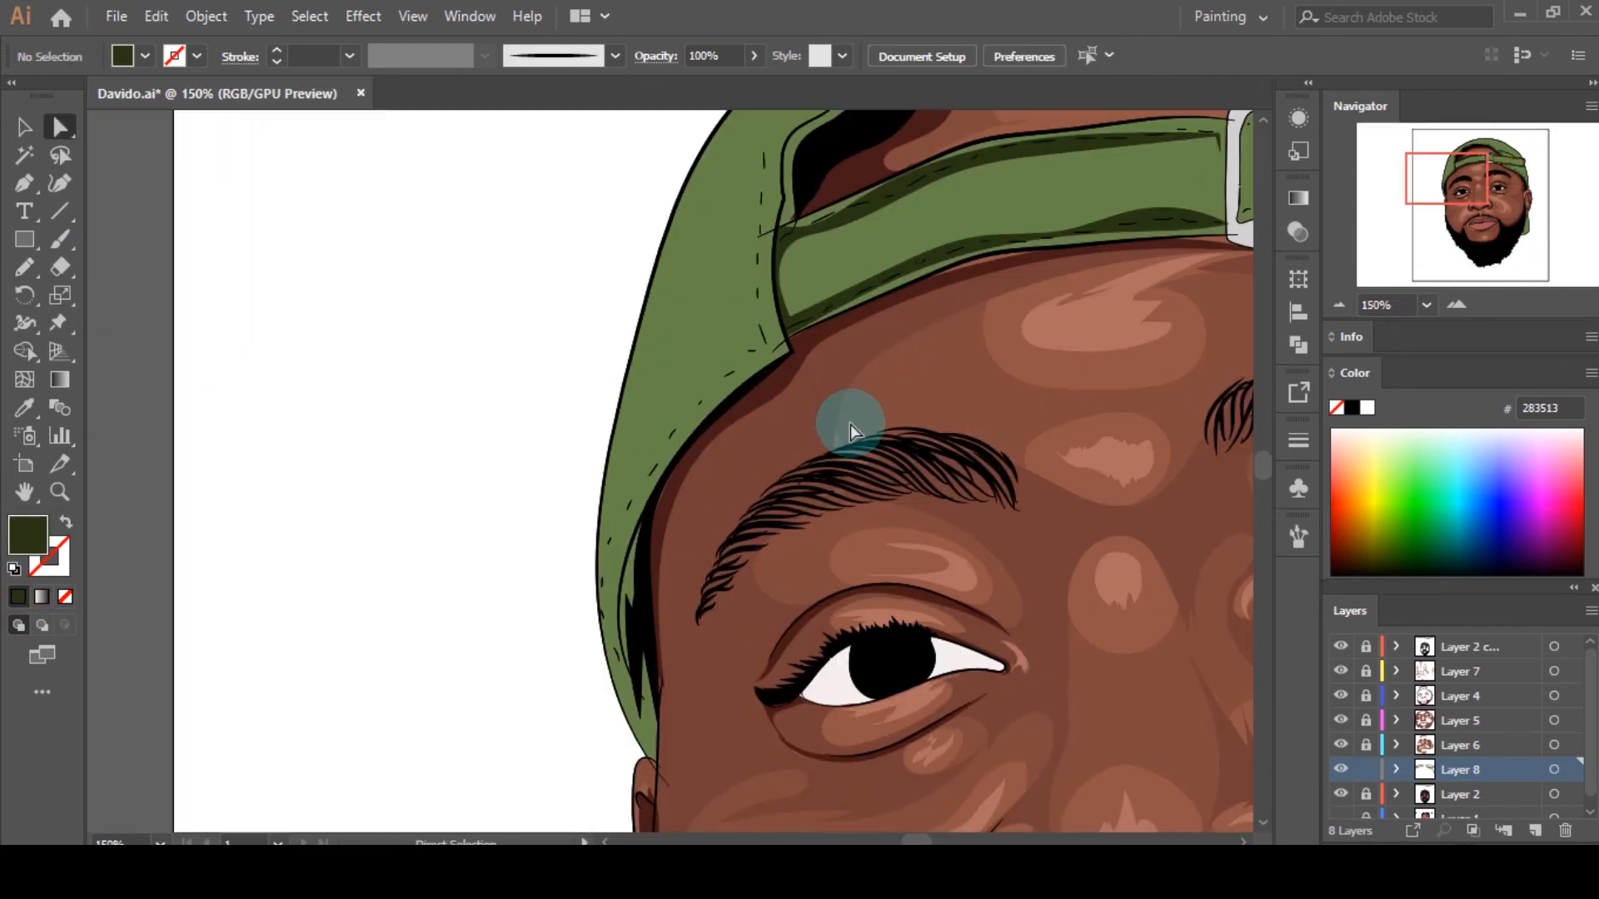
key("n")
mouse_move(652, 281)
left_mouse_down()
mouse_move(639, 507)
mouse_move(669, 758)
mouse_move(589, 571)
mouse_move(660, 260)
mouse_move(655, 275)
left_mouse_up()
left_click(14, 598)
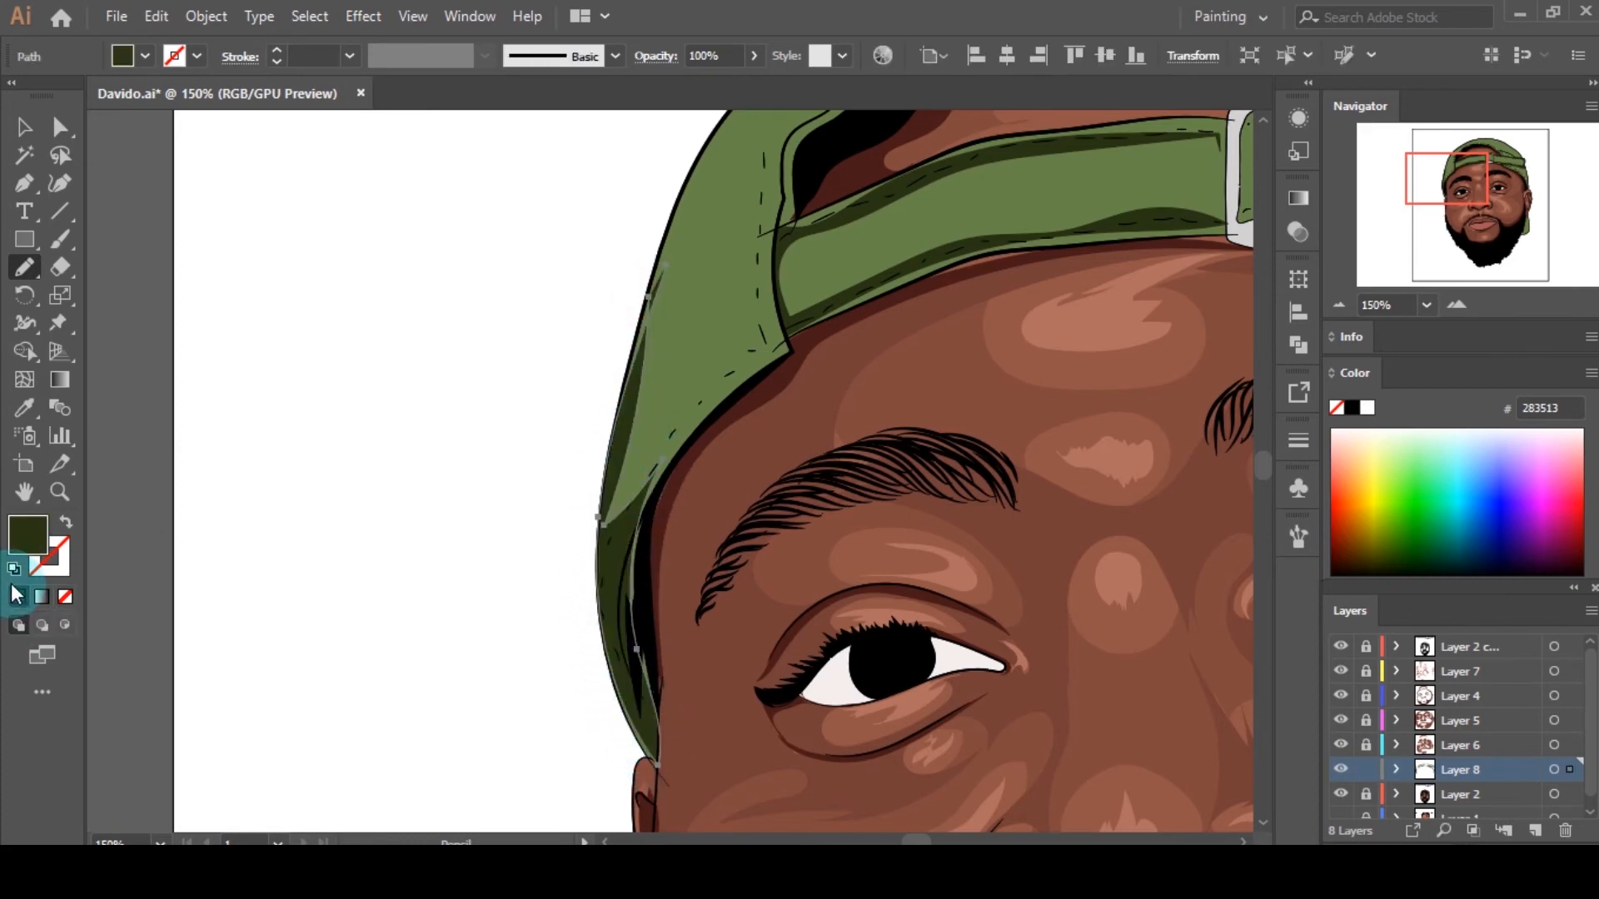
key("ctrl+shift+a")
Step: Pencil a shadow band along the left-hand rim of the cap's opening and fill it with 283513
scroll(721, 525, "up", 5)
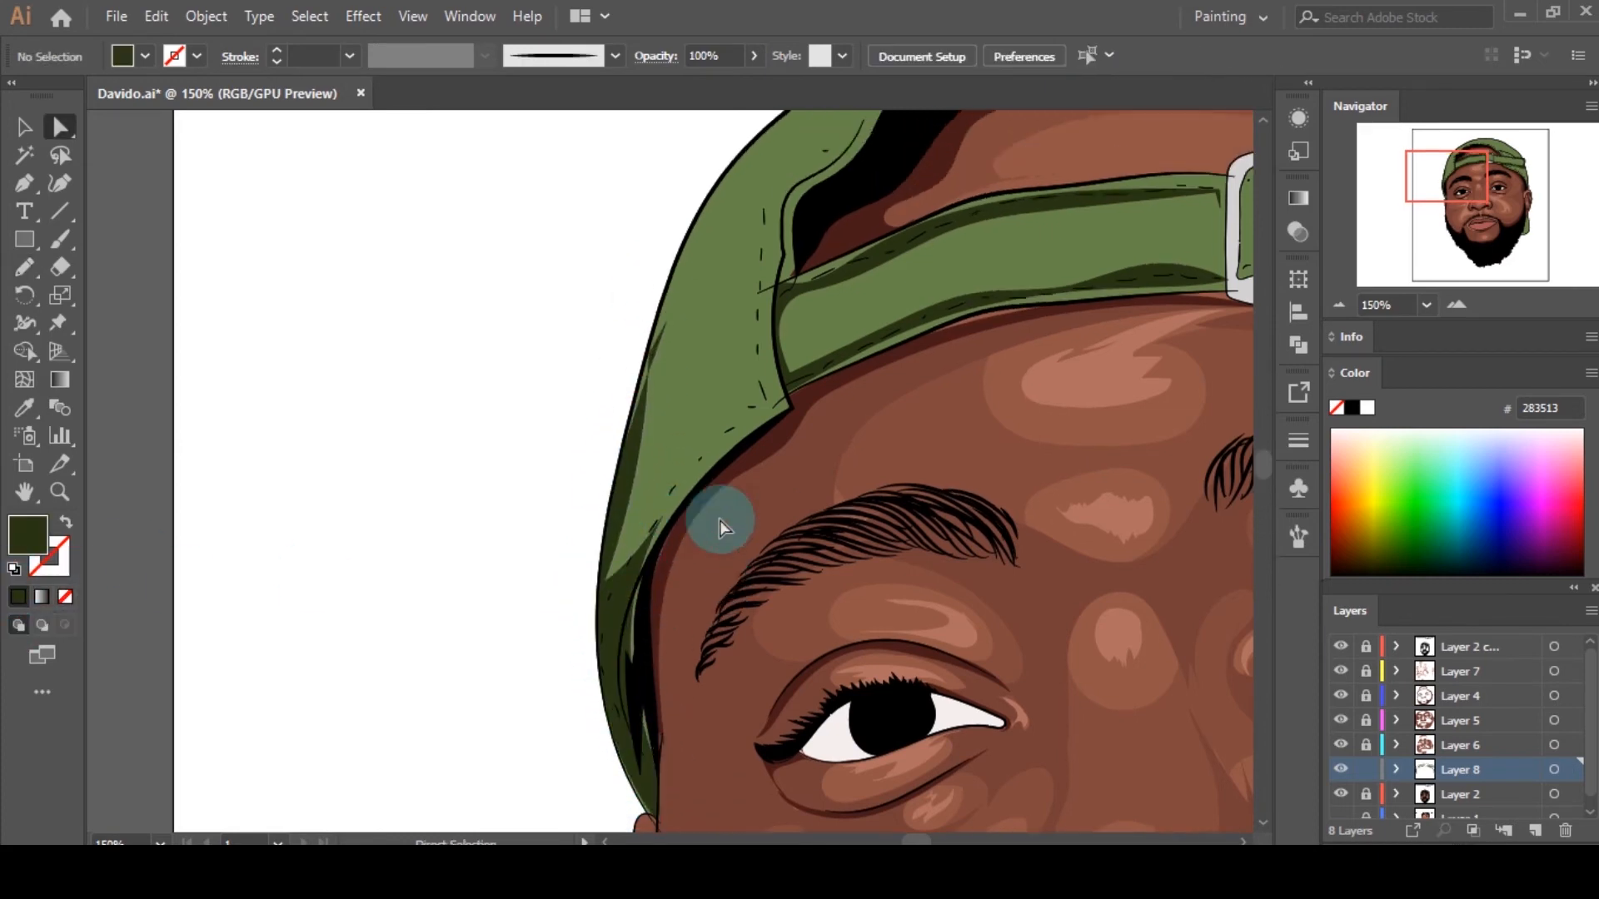
mouse_move(1008, 193)
left_mouse_down()
mouse_move(928, 222)
mouse_move(778, 386)
mouse_move(774, 499)
left_mouse_up()
key("a")
left_click(469, 577)
Step: Confirm the Pencil tool options, pencil a shadow band along the upper rim of the cap's opening and fill it with 283513
scroll(496, 556, "down", 2)
scroll(931, 465, "up", 3)
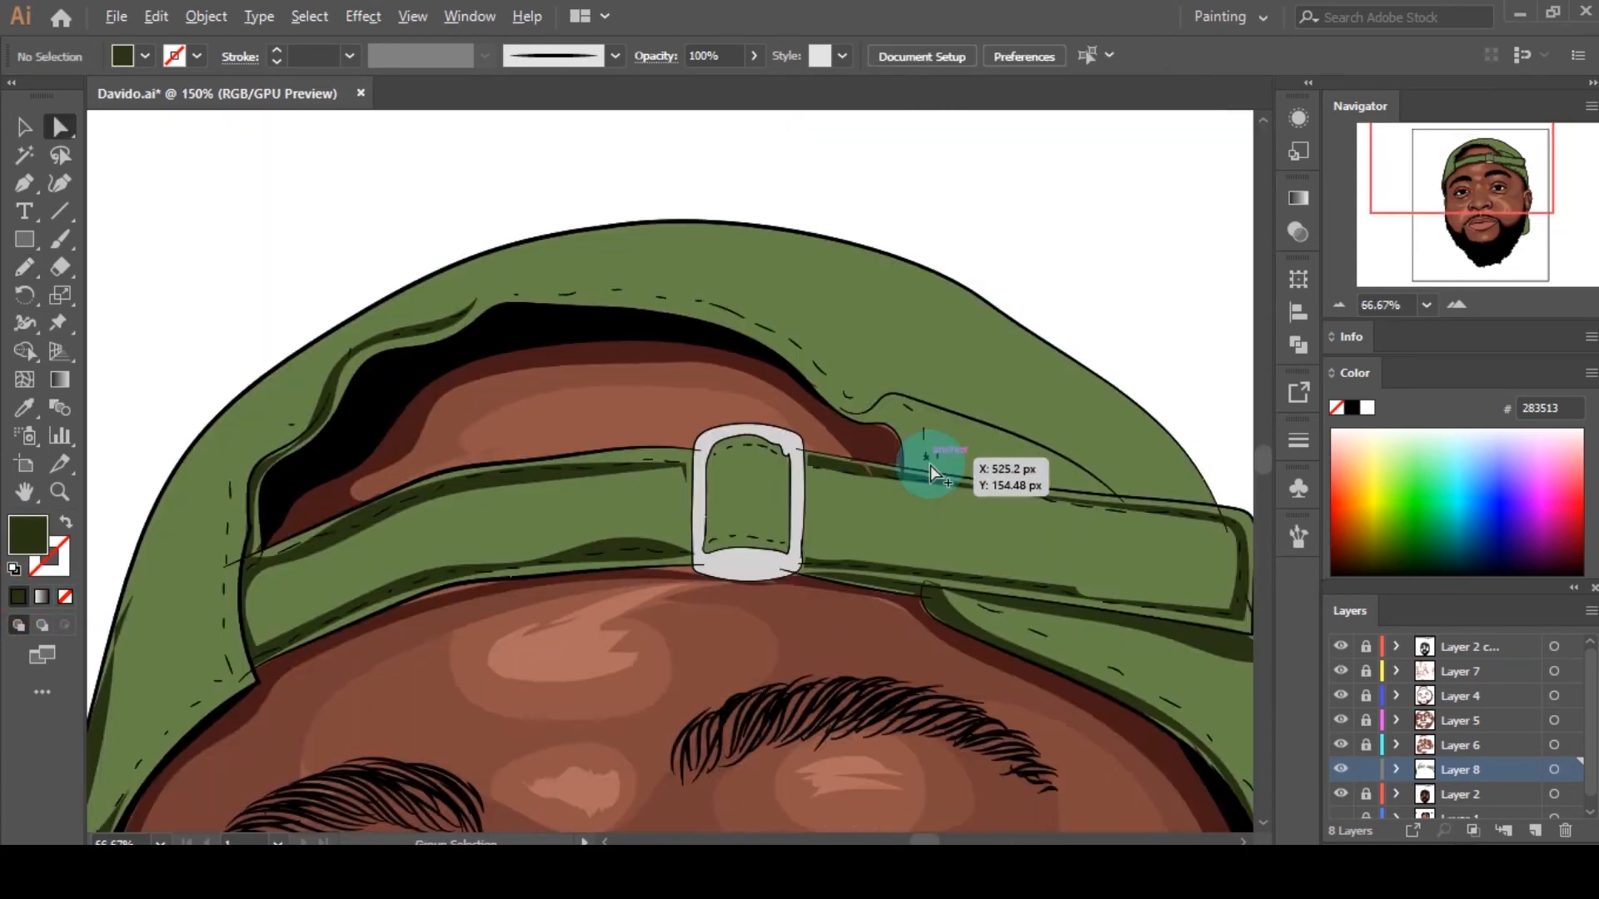
scroll(931, 465, "up", 2)
double_click(24, 268)
left_click(825, 616)
mouse_move(377, 418)
left_mouse_down()
mouse_move(597, 371)
mouse_move(815, 510)
left_mouse_up()
mouse_move(774, 437)
left_mouse_down()
mouse_move(630, 378)
mouse_move(393, 357)
left_mouse_up()
scroll(813, 422, "down", 3)
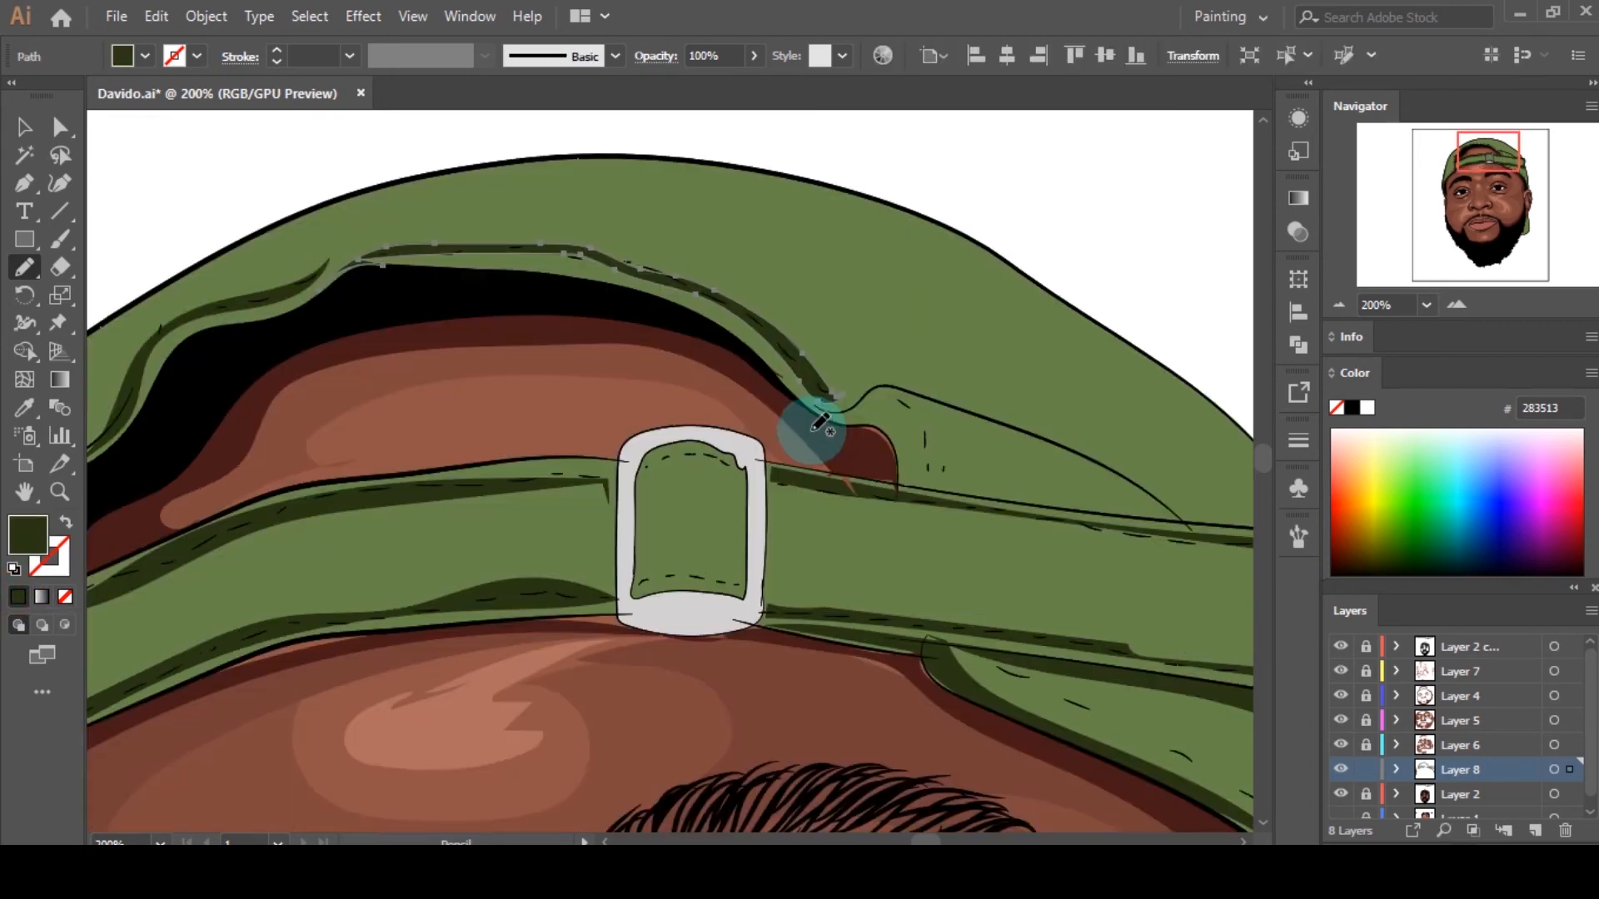
Step: Pencil a short curved shadow on the fold at the right-hand end of the cap's opening and fill it with 283513
left_click_drag(954, 443, 925, 463)
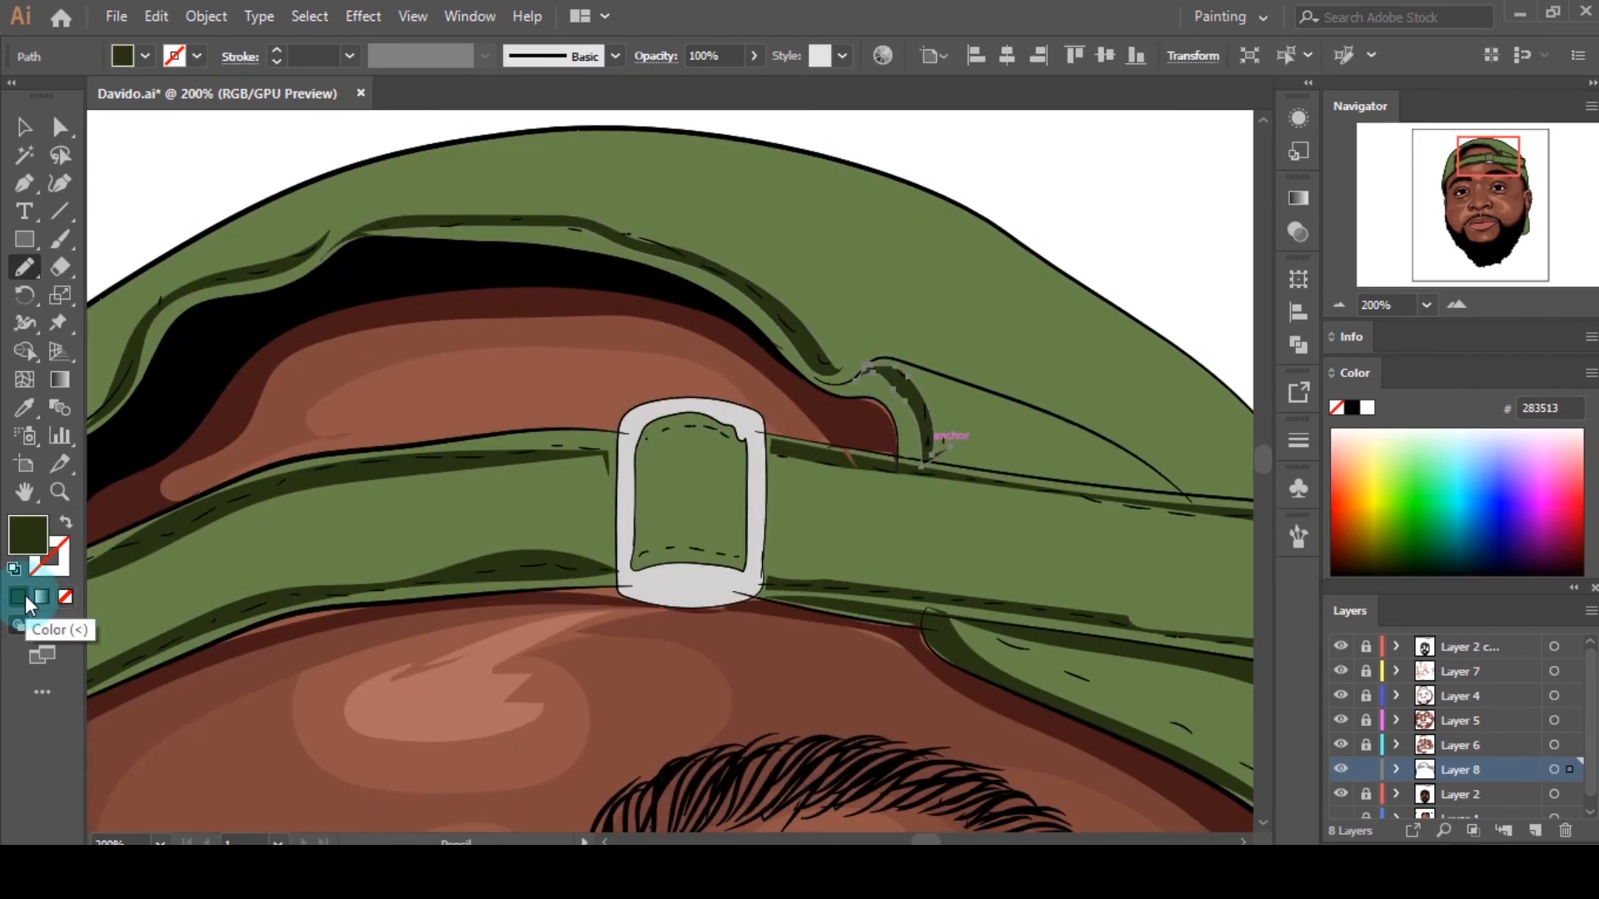
scroll(678, 542, "down", 4)
scroll(671, 329, "up", 3)
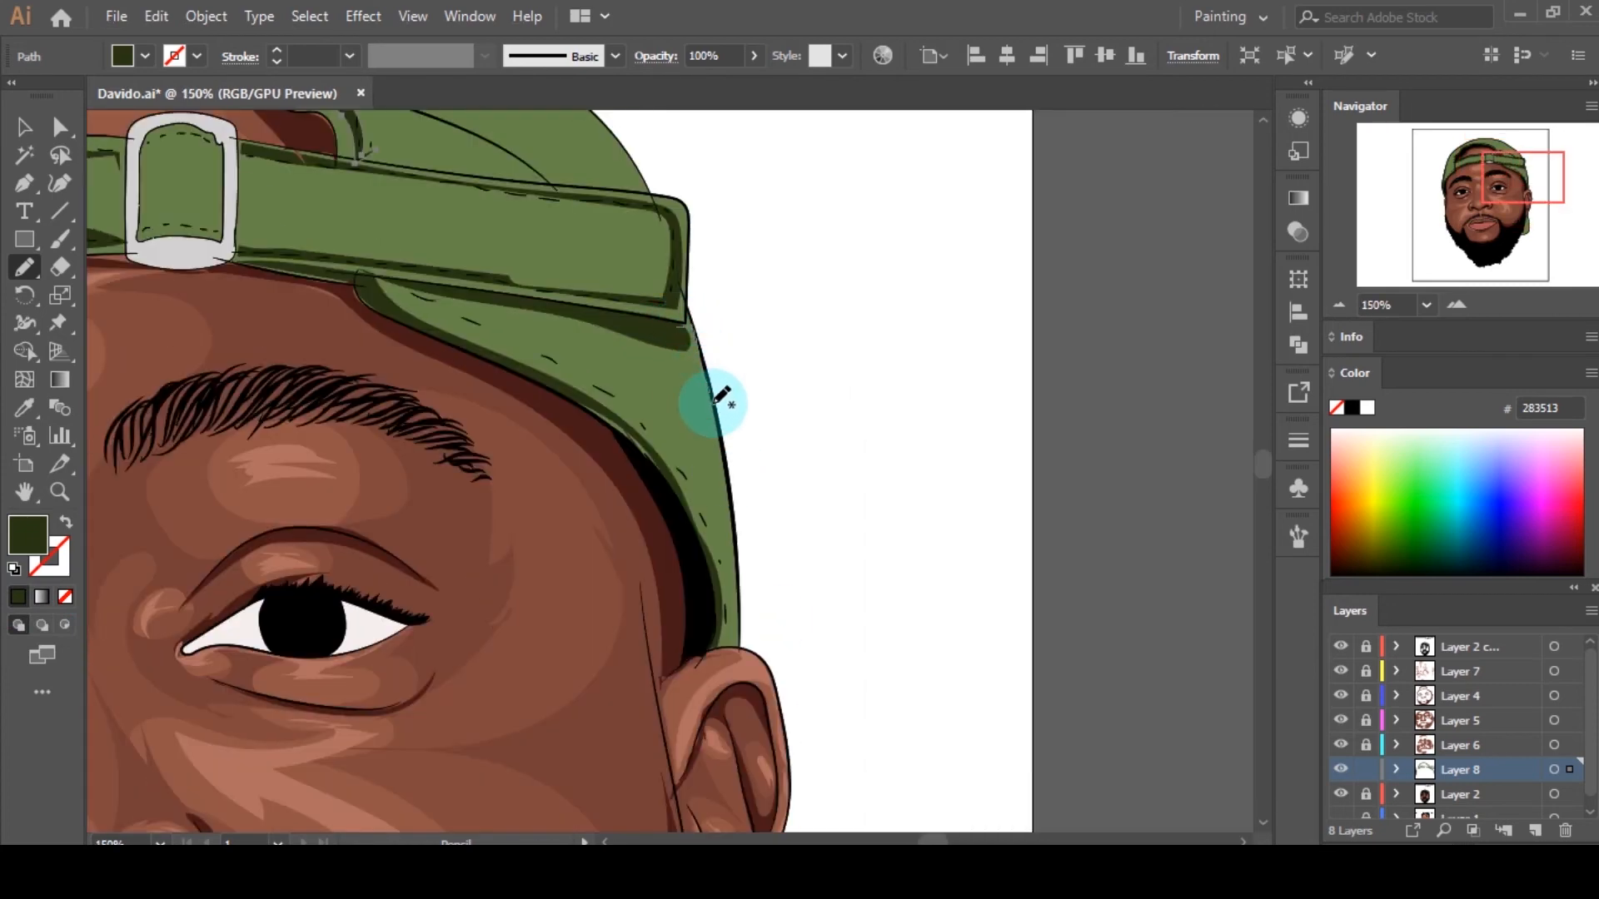
Step: Pencil a shadow down the right-hand edge of the cap from below the strap to the ear, using fill 283513
mouse_move(712, 403)
left_mouse_down()
mouse_move(738, 642)
mouse_move(622, 437)
left_mouse_up()
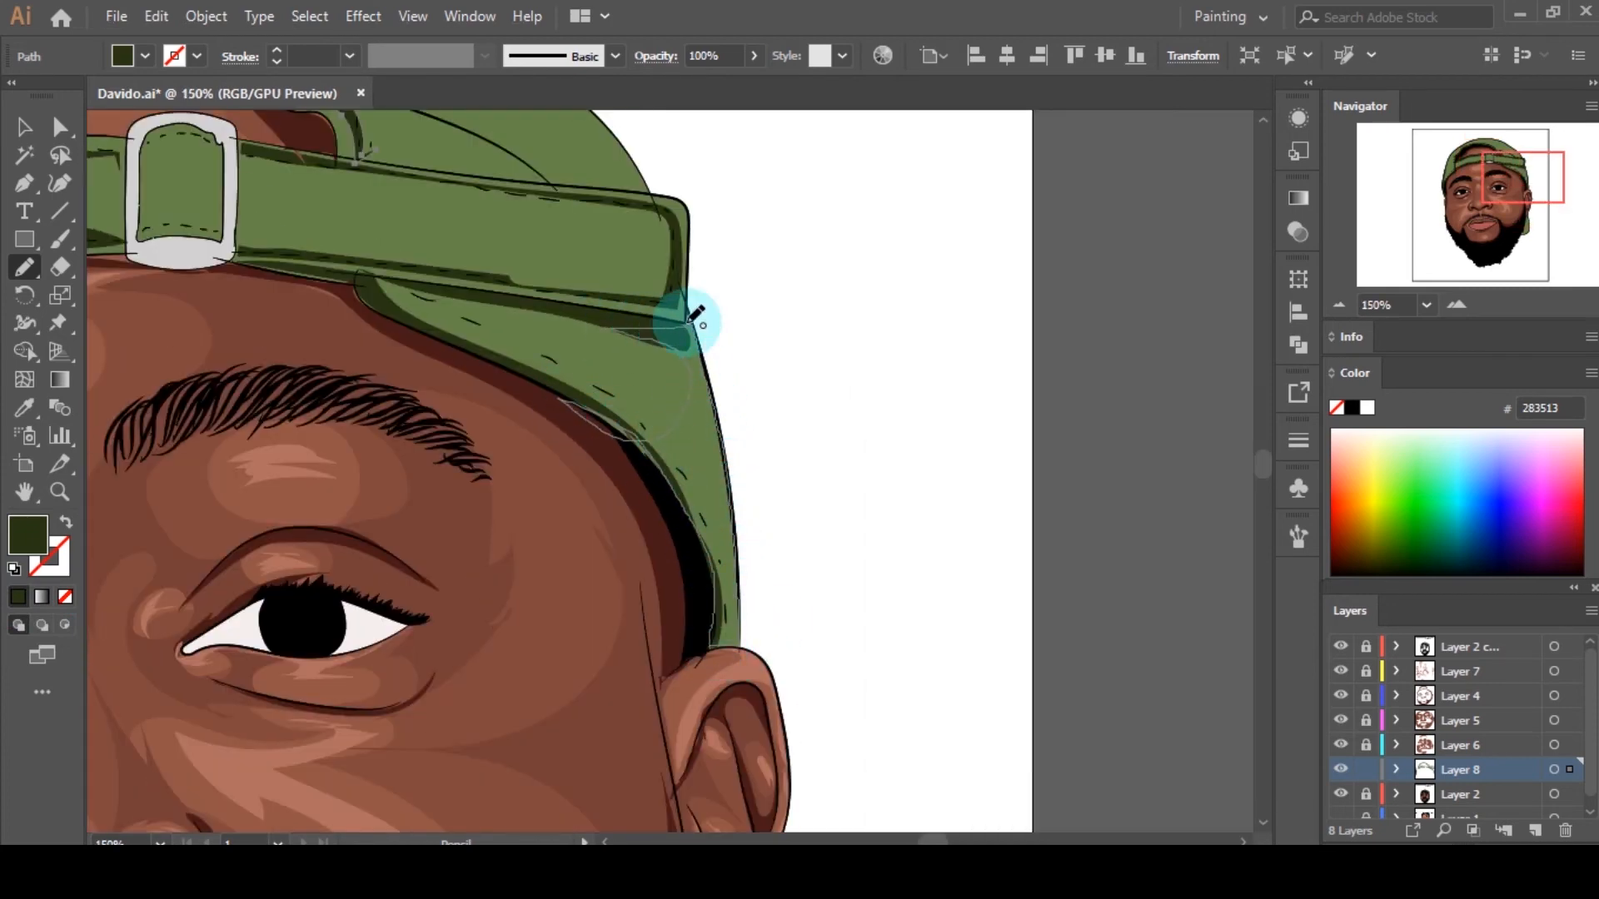
key("a")
scroll(543, 600, "down", 2)
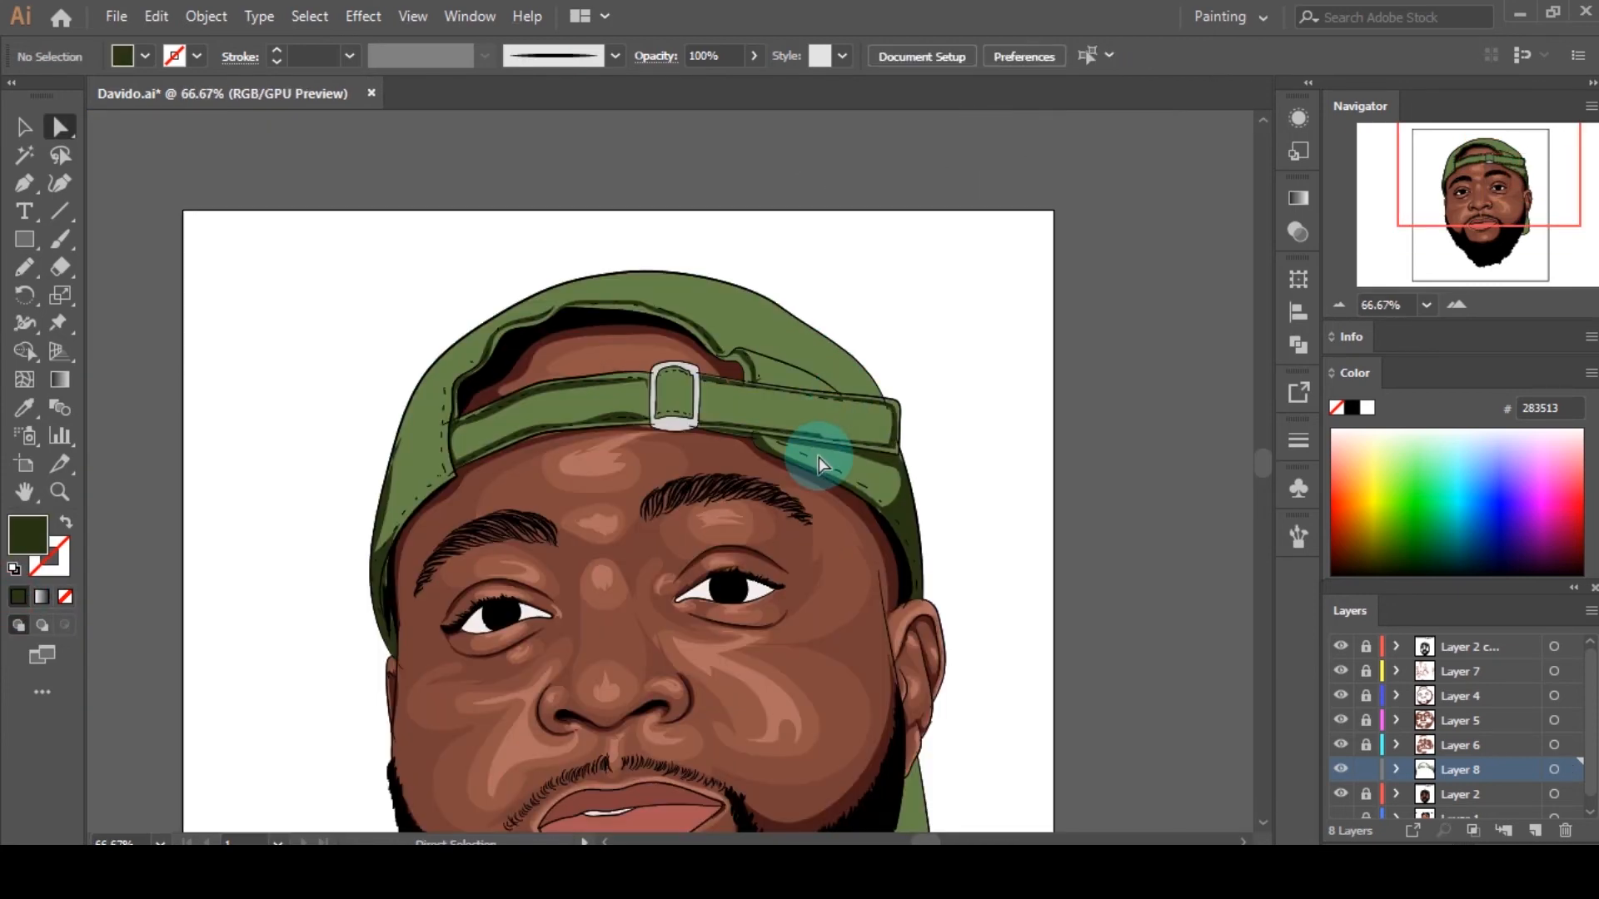
scroll(820, 445, "down", 1)
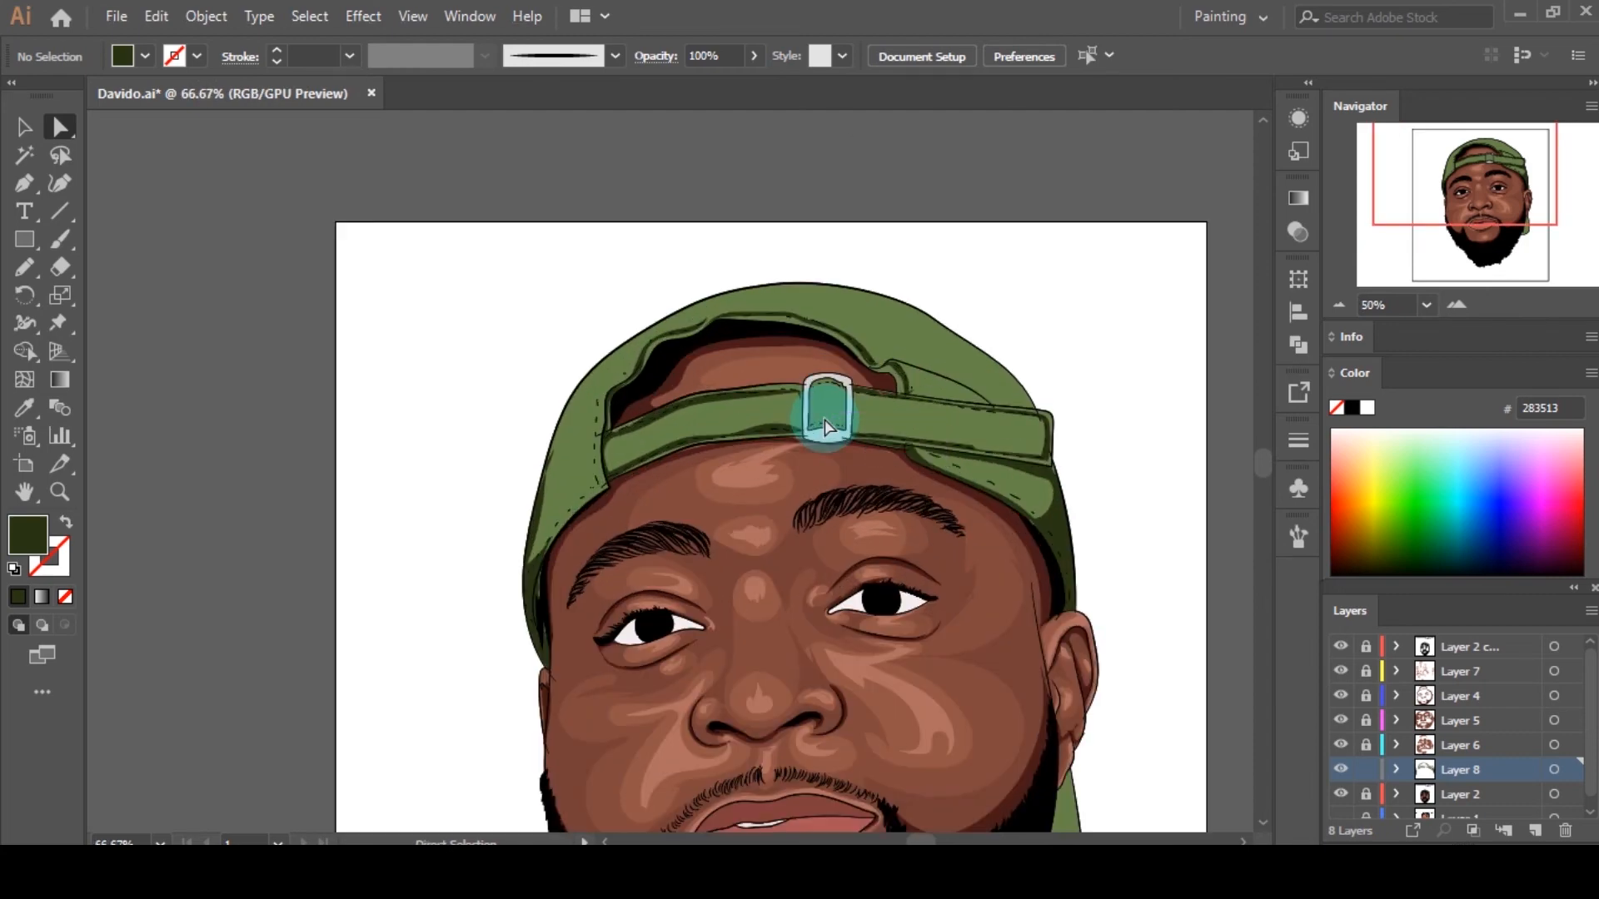
Step: Sample the cap's green and darken the fill colour to 485E2A
scroll(678, 446, "up", 1)
key("i")
left_click(685, 446)
double_click(28, 534)
left_click(1054, 376)
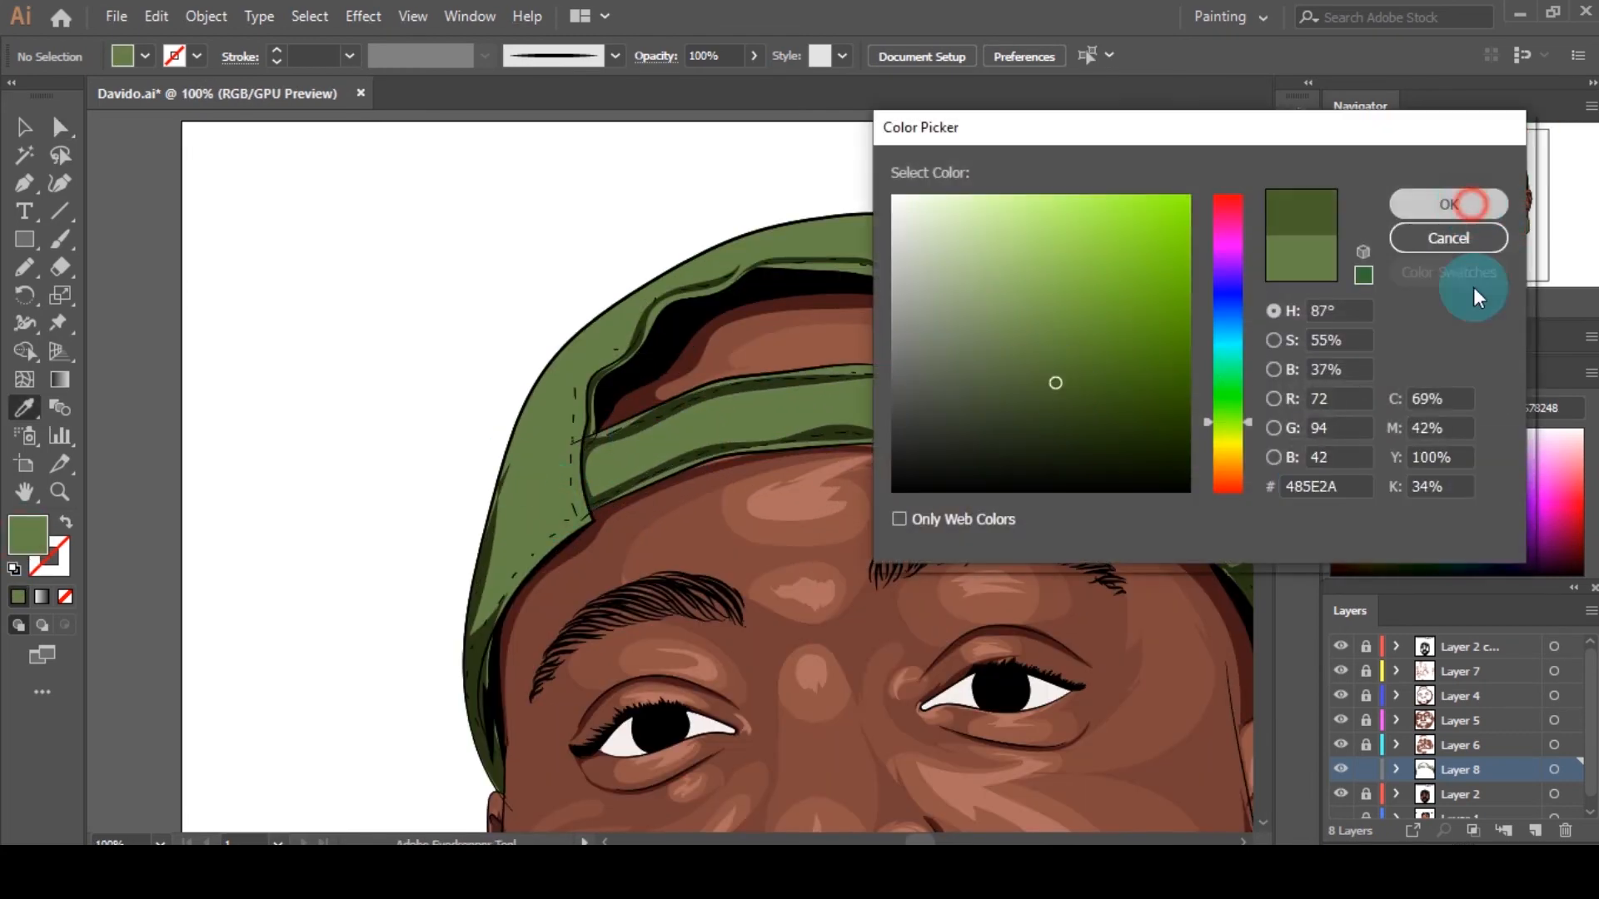
left_click(1471, 203)
Step: Pencil a shadow ring around the inside of the buckle opening and fill it with 283513
scroll(935, 321, "up", 4)
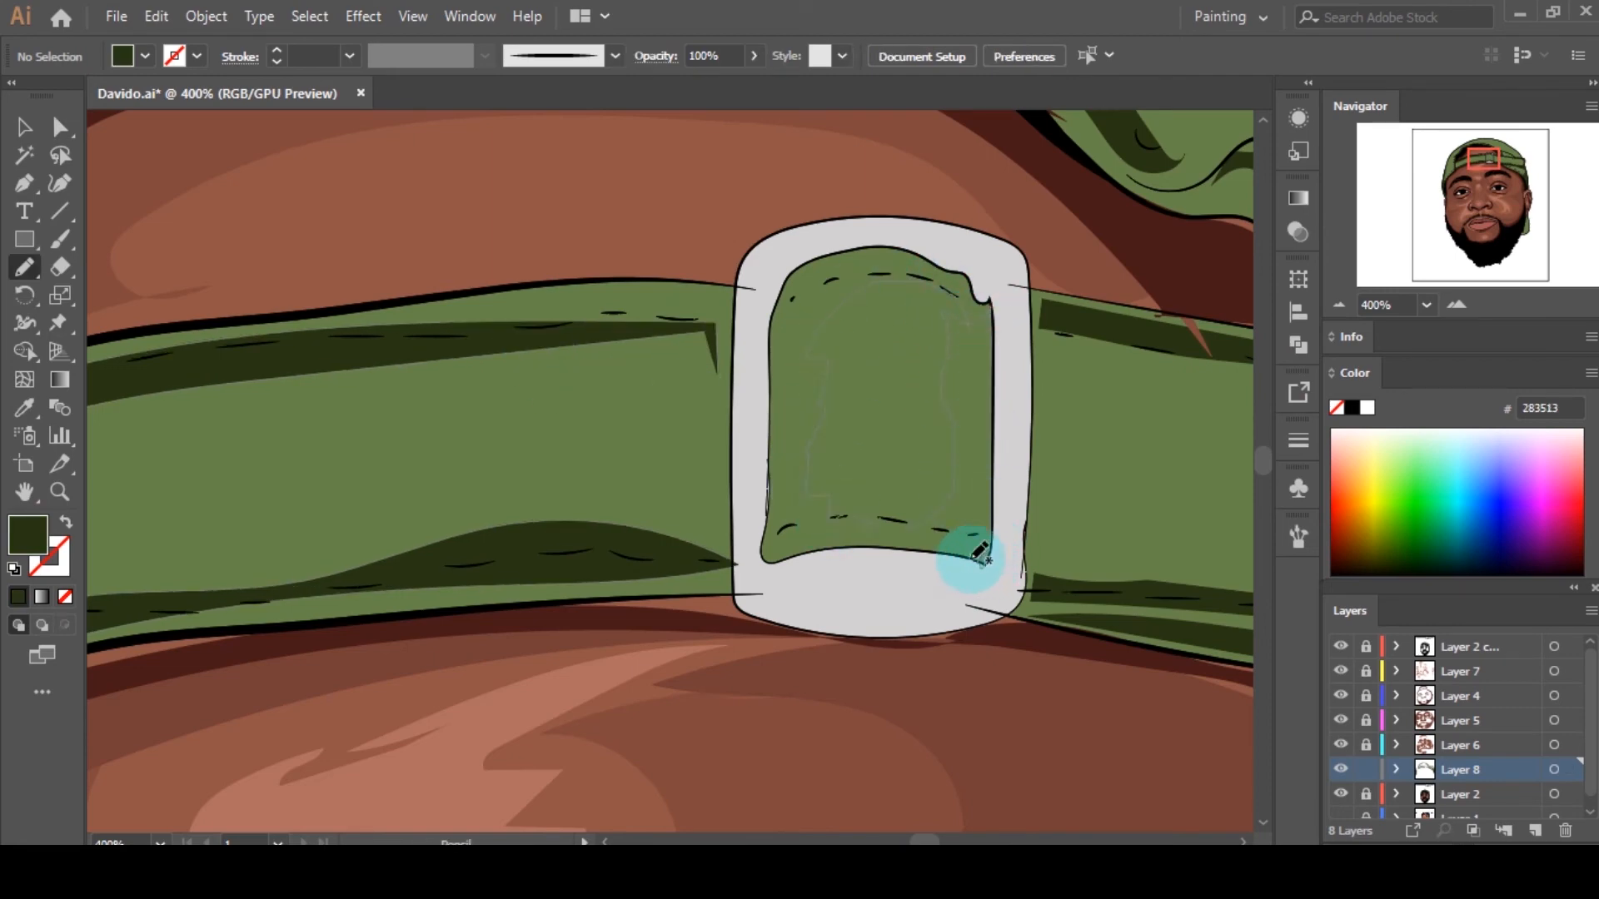
left_click_drag(994, 309, 945, 311)
left_click(19, 597)
key("a")
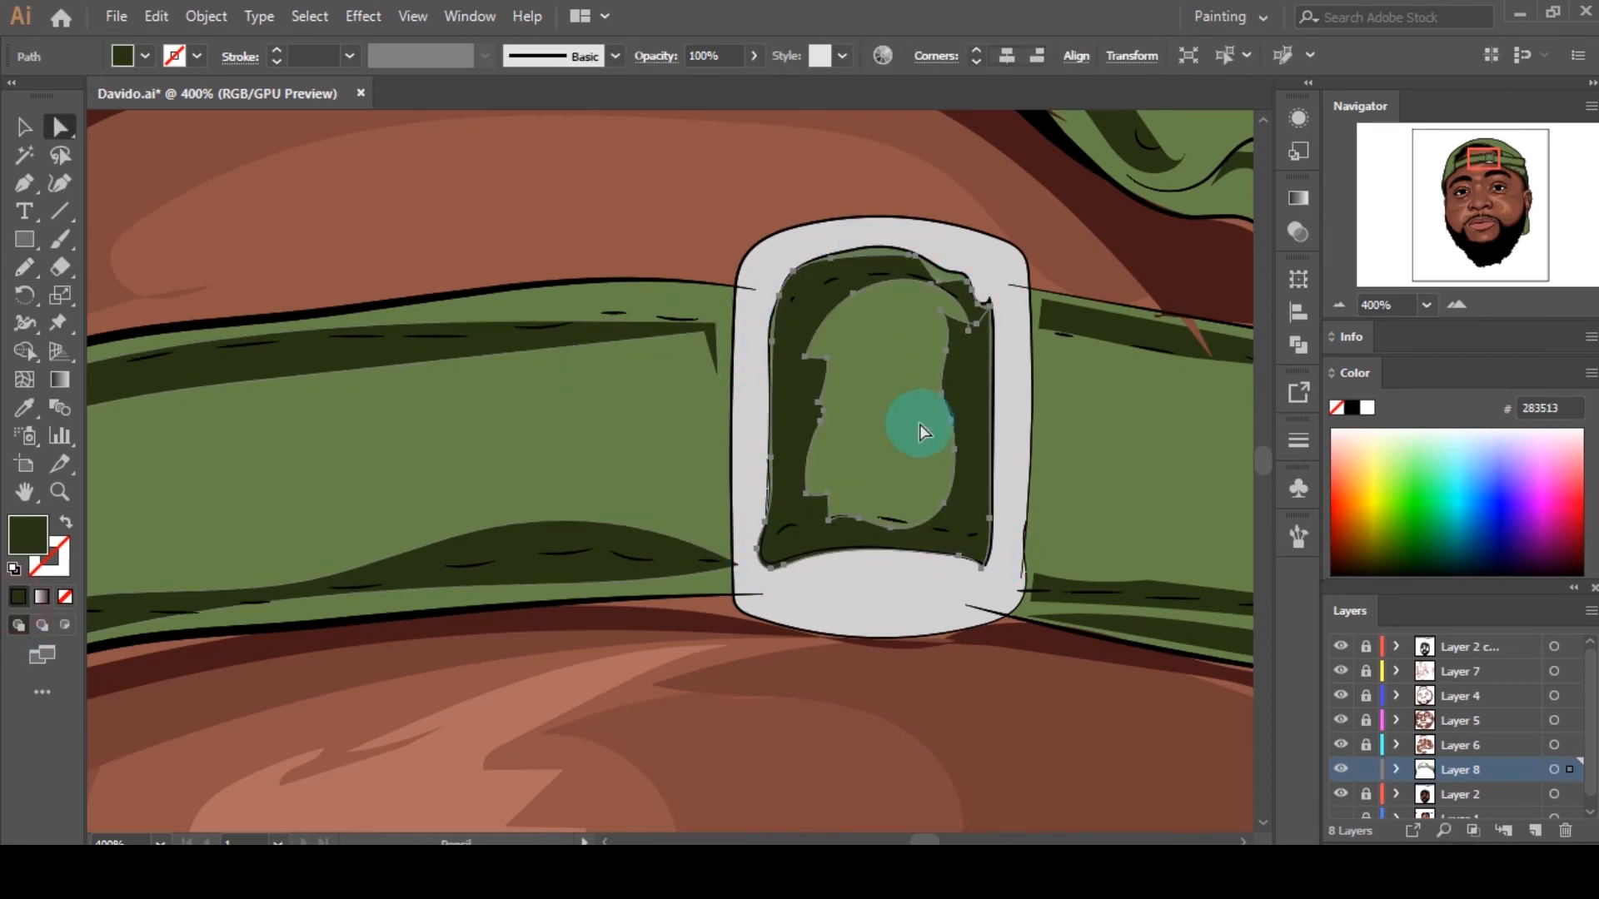
left_click(919, 423)
Step: Sample the strap's green and darken the fill to 526B32 for the Pencil tool
key("i")
left_click(606, 460)
double_click(28, 534)
left_click(1050, 368)
left_click(1448, 206)
key("n")
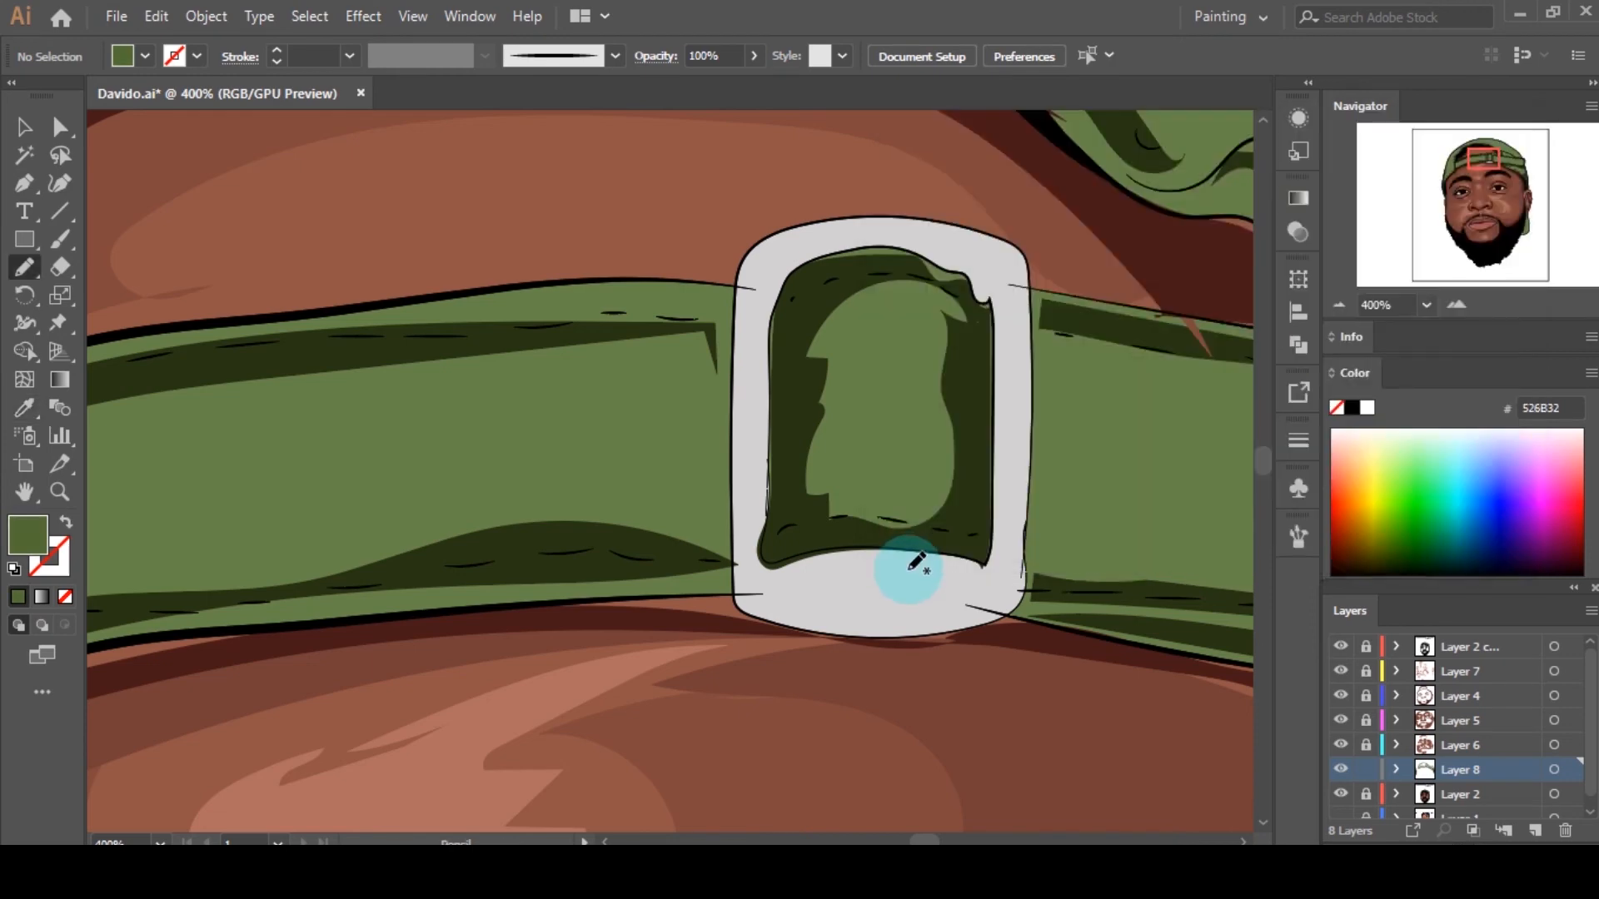
Step: Pencil a mid-tone shadow around the centre of the strap's left-hand section in 526B32 and send it to the back
scroll(673, 548, "down", 4)
scroll(439, 562, "up", 3)
mouse_move(306, 550)
left_mouse_down()
mouse_move(657, 398)
mouse_move(967, 340)
left_mouse_up()
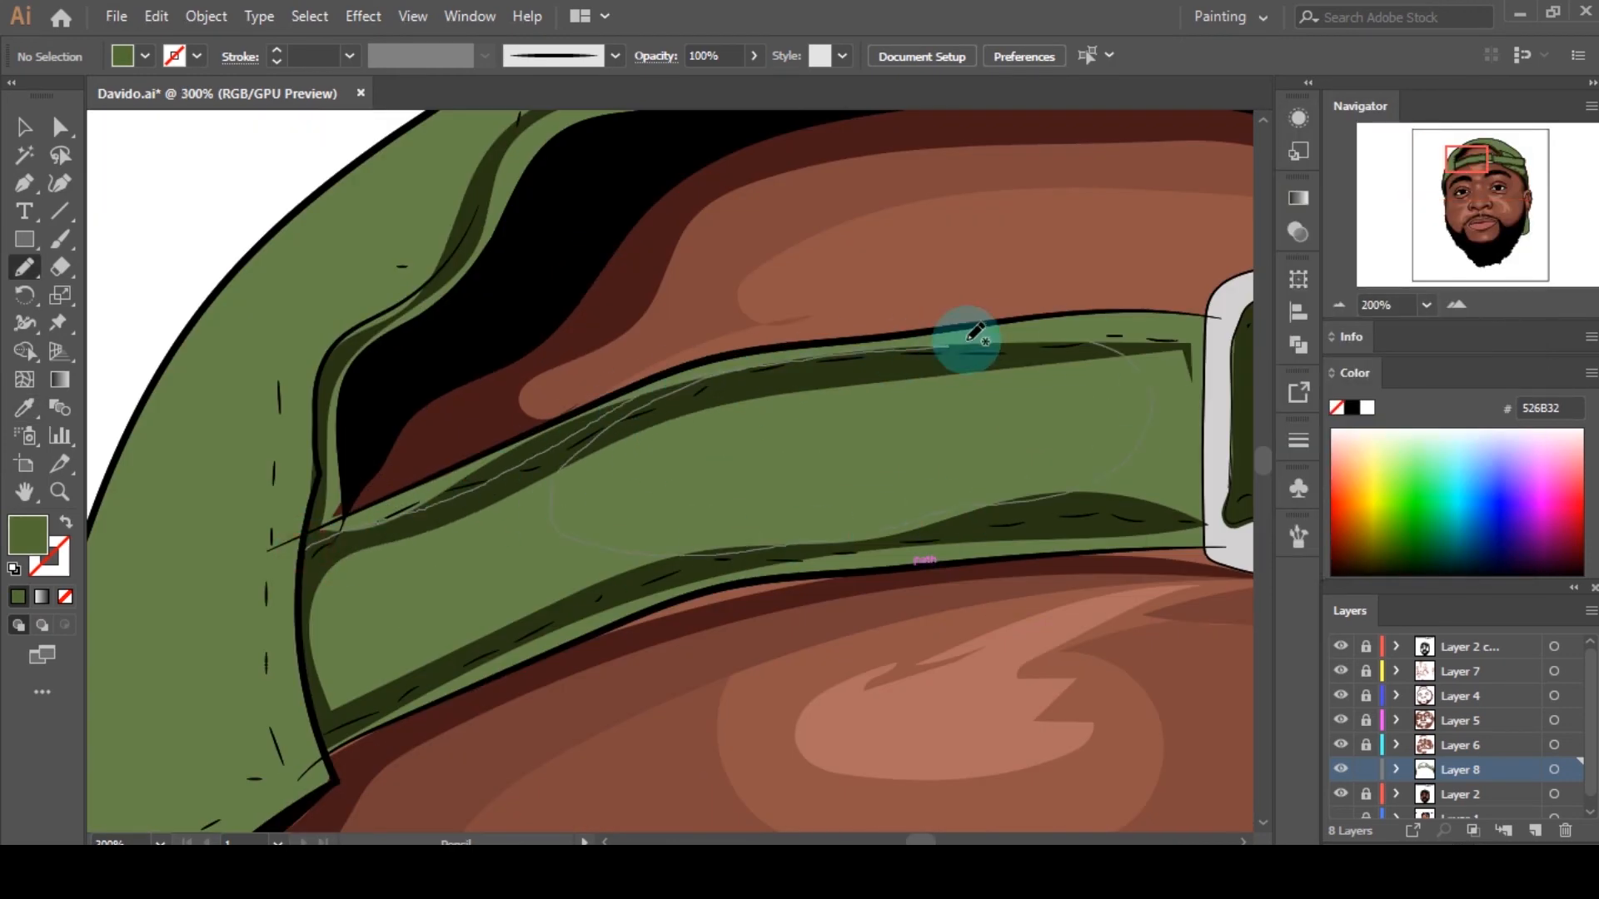
mouse_move(1197, 535)
left_mouse_down()
mouse_move(492, 650)
mouse_move(335, 533)
left_mouse_up()
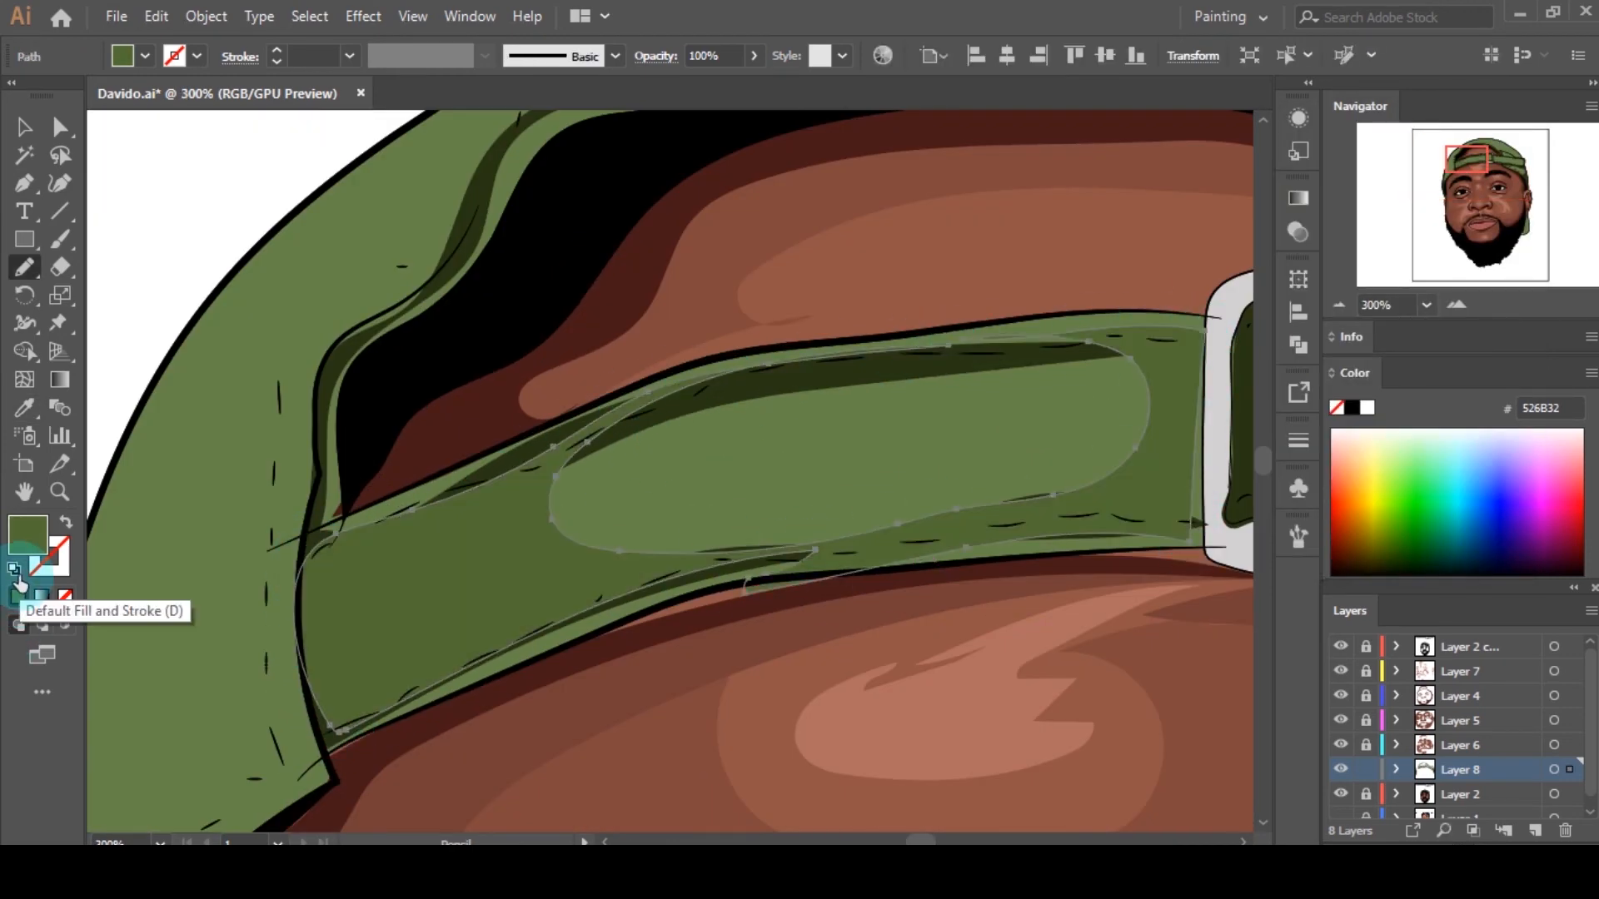
key("ctrl+shift+[")
key("a")
left_click(720, 491)
scroll(720, 491, "down", 4)
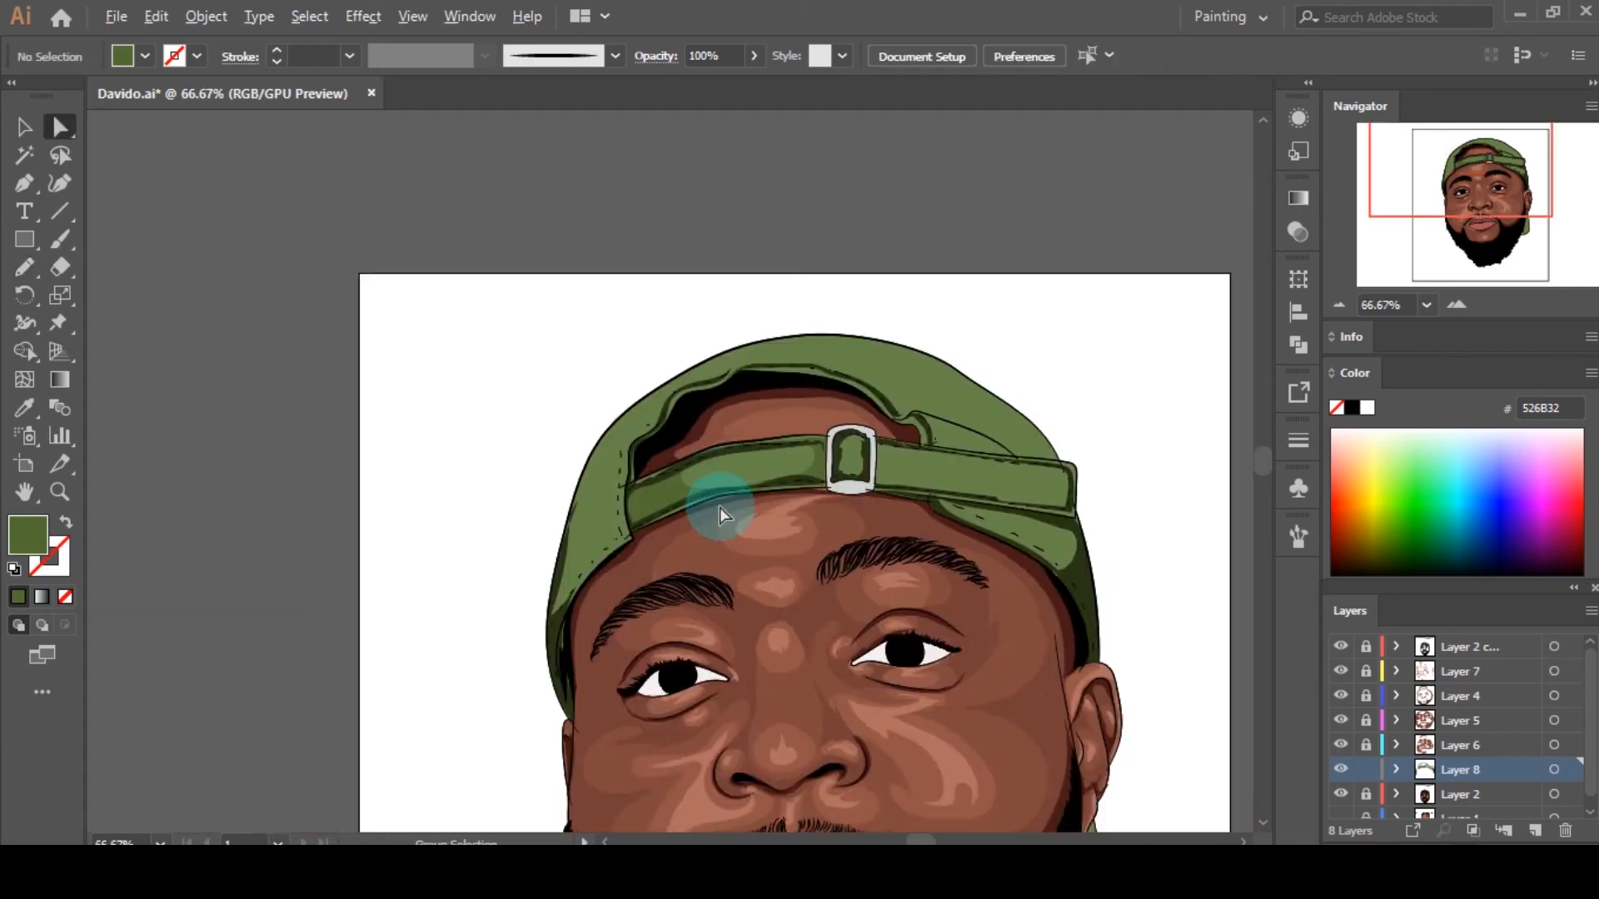
Step: Pencil a mid-tone shadow along the right-hand fold and upper rim of the cap's opening, fill it with 526B32 and send it to the back
scroll(1090, 521, "up", 1)
key("n")
scroll(837, 376, "up", 3)
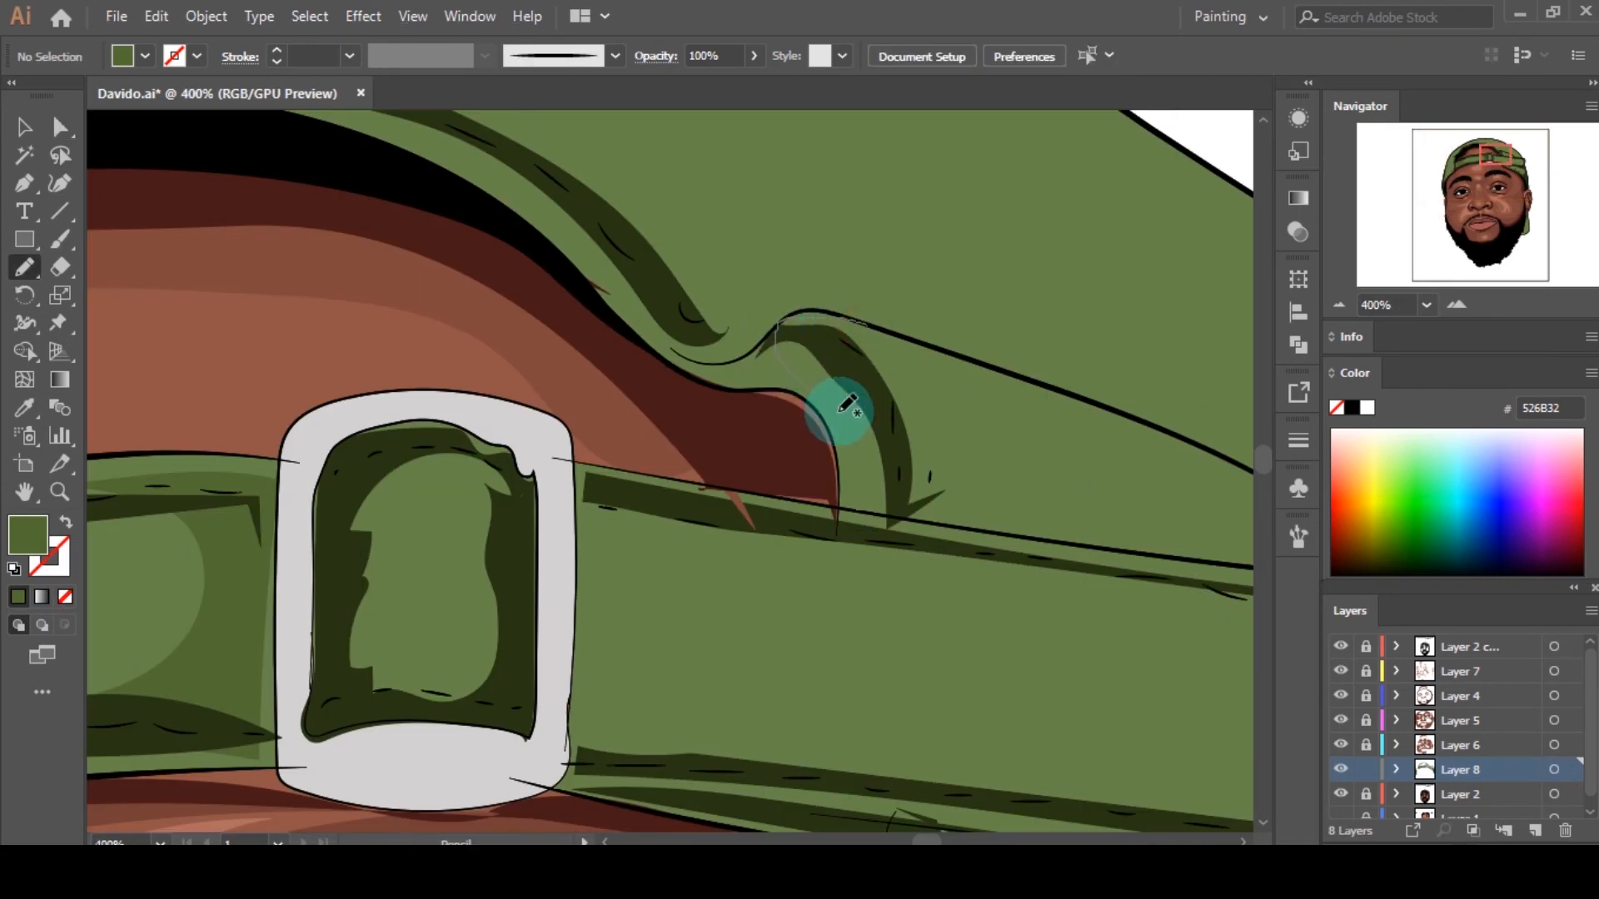
mouse_move(839, 412)
left_mouse_down()
mouse_move(678, 321)
mouse_move(789, 320)
left_mouse_up()
scroll(1014, 366, "down", 2)
mouse_move(714, 244)
left_mouse_down()
mouse_move(605, 224)
mouse_move(795, 290)
left_mouse_up()
left_click(18, 595)
scroll(963, 383, "down", 5)
key("ctrl+shift+[")
key("a")
left_click(964, 384)
scroll(964, 385, "up", 5)
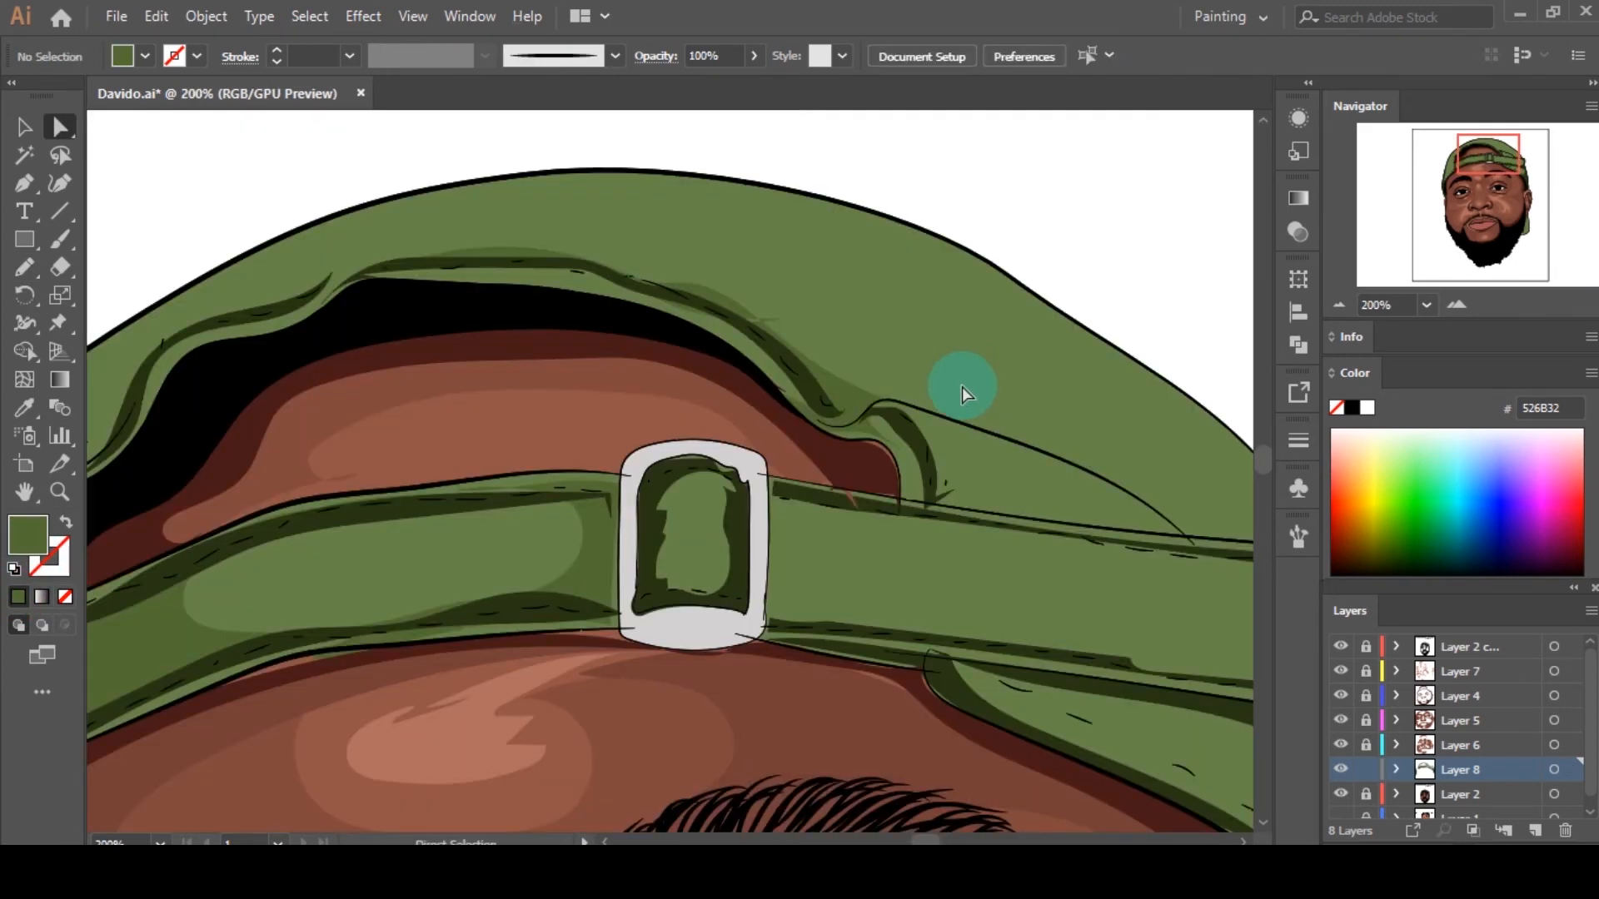
Step: Pencil a 526B32 mid-tone shadow on the cap section below the strap's right-hand end and send it to the back
scroll(1071, 385, "down", 2)
key("n")
scroll(1035, 354, "up", 3)
mouse_move(1035, 350)
left_mouse_down()
mouse_move(503, 226)
mouse_move(803, 303)
mouse_move(946, 474)
mouse_move(1113, 346)
mouse_move(1037, 348)
left_mouse_up()
key("a")
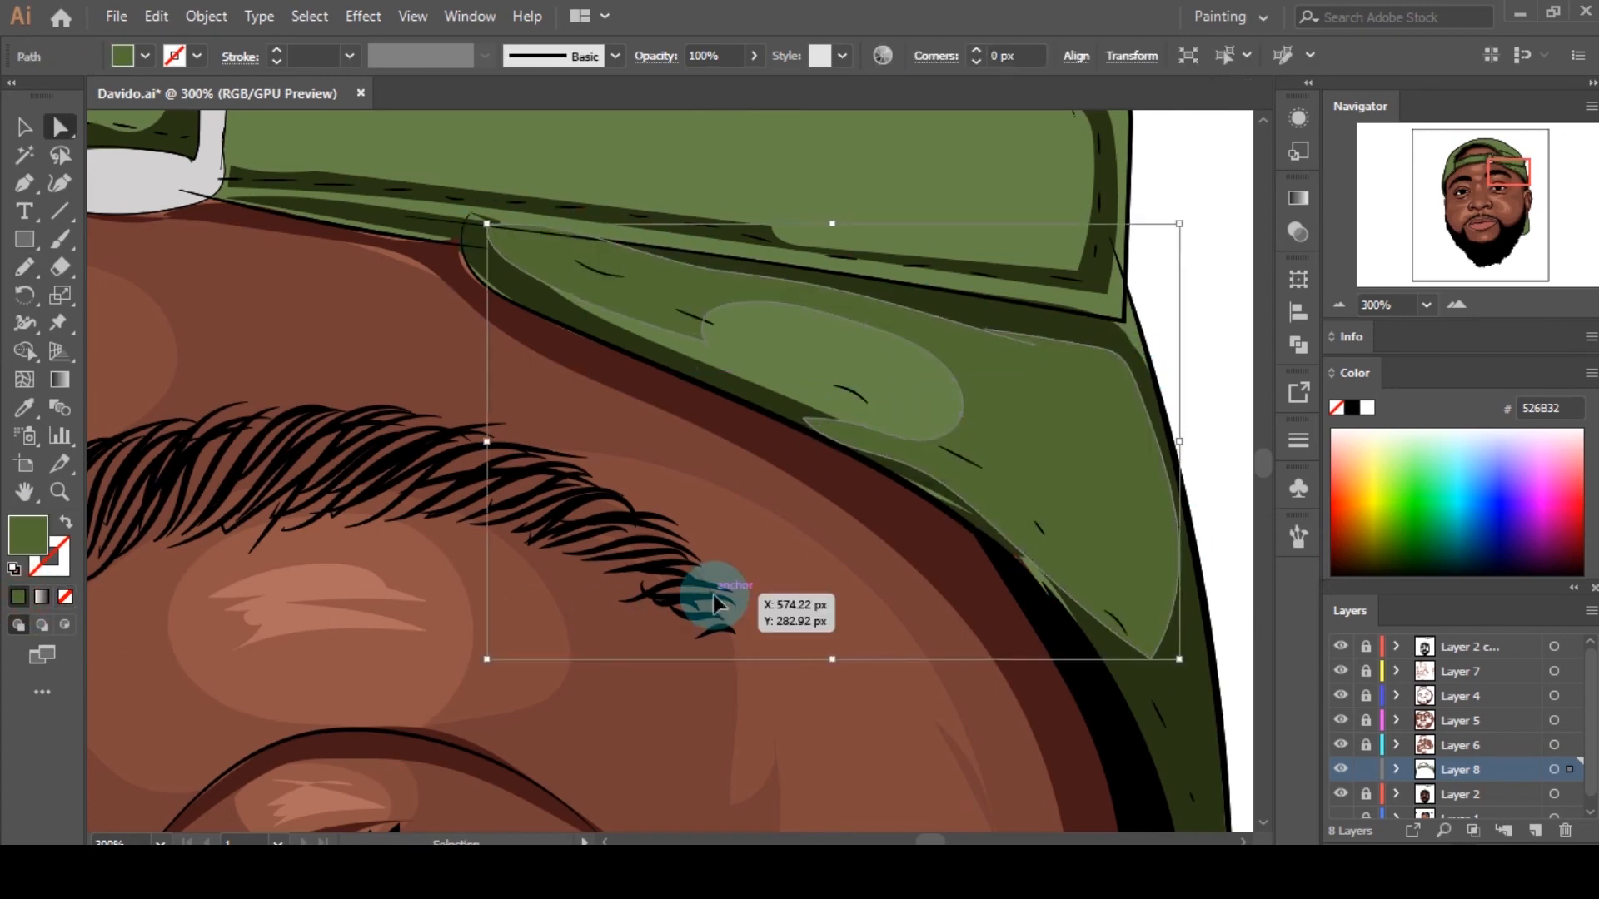
key("ctrl+shift+[")
scroll(1137, 406, "down", 5)
left_click(1181, 707)
Step: Pencil a mid-tone shadow down the cap's left-hand side panel and fill it with 526B32
scroll(1181, 707, "up", 2)
scroll(933, 599, "down", 1)
scroll(703, 392, "up", 2)
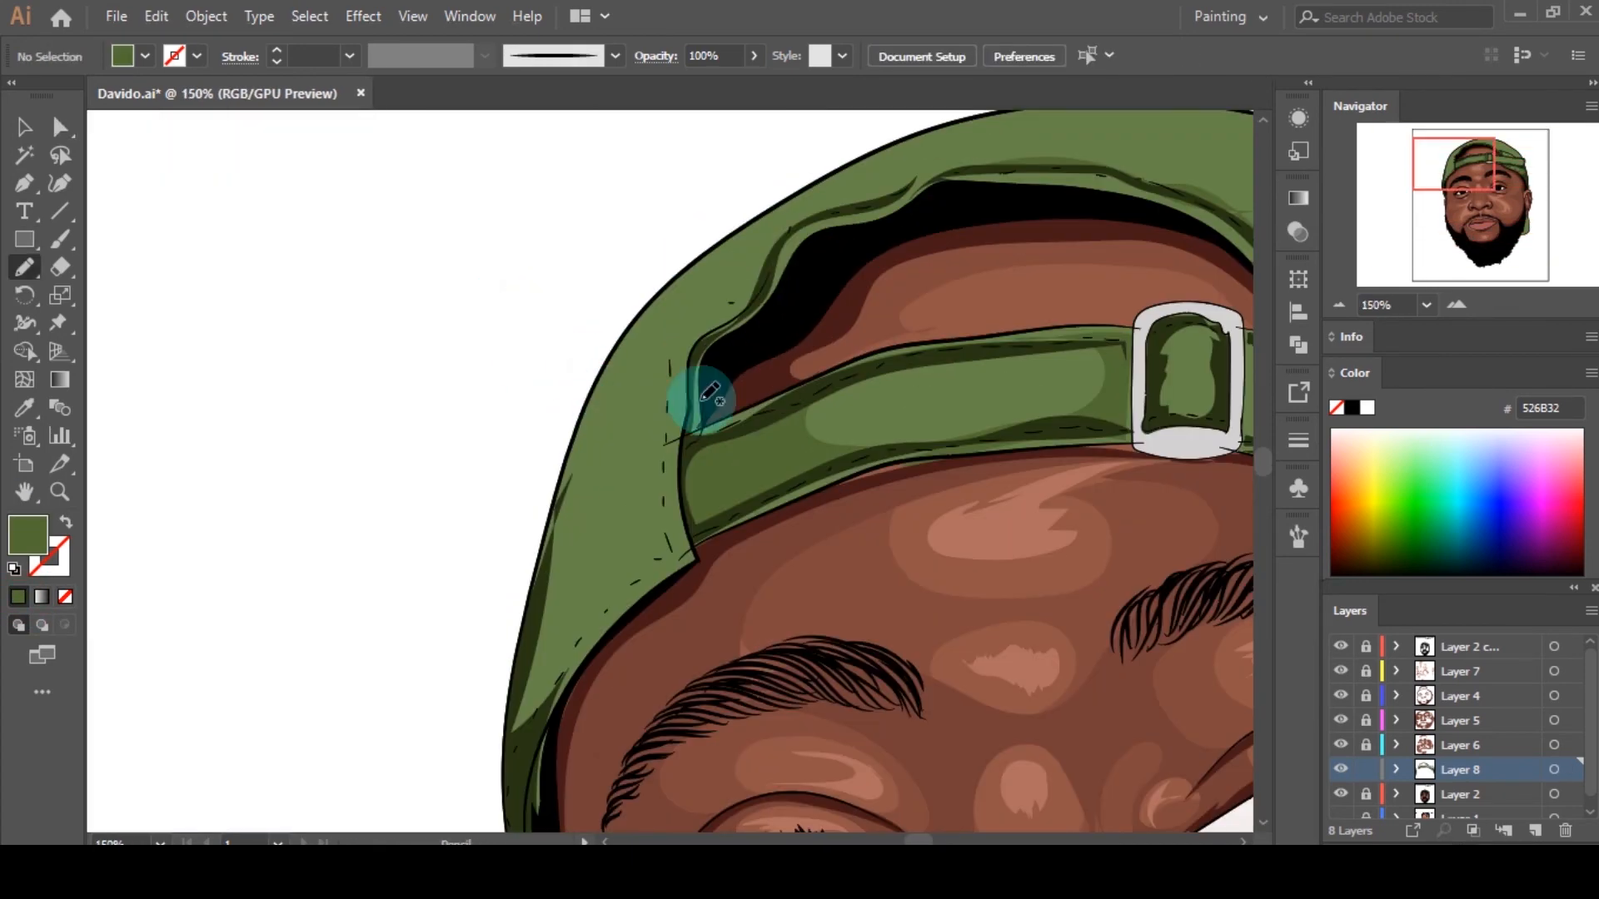
key("n")
mouse_move(550, 764)
left_mouse_down()
mouse_move(545, 681)
mouse_move(686, 563)
left_mouse_up()
mouse_move(608, 395)
left_mouse_down()
mouse_move(528, 546)
mouse_move(512, 779)
left_mouse_up()
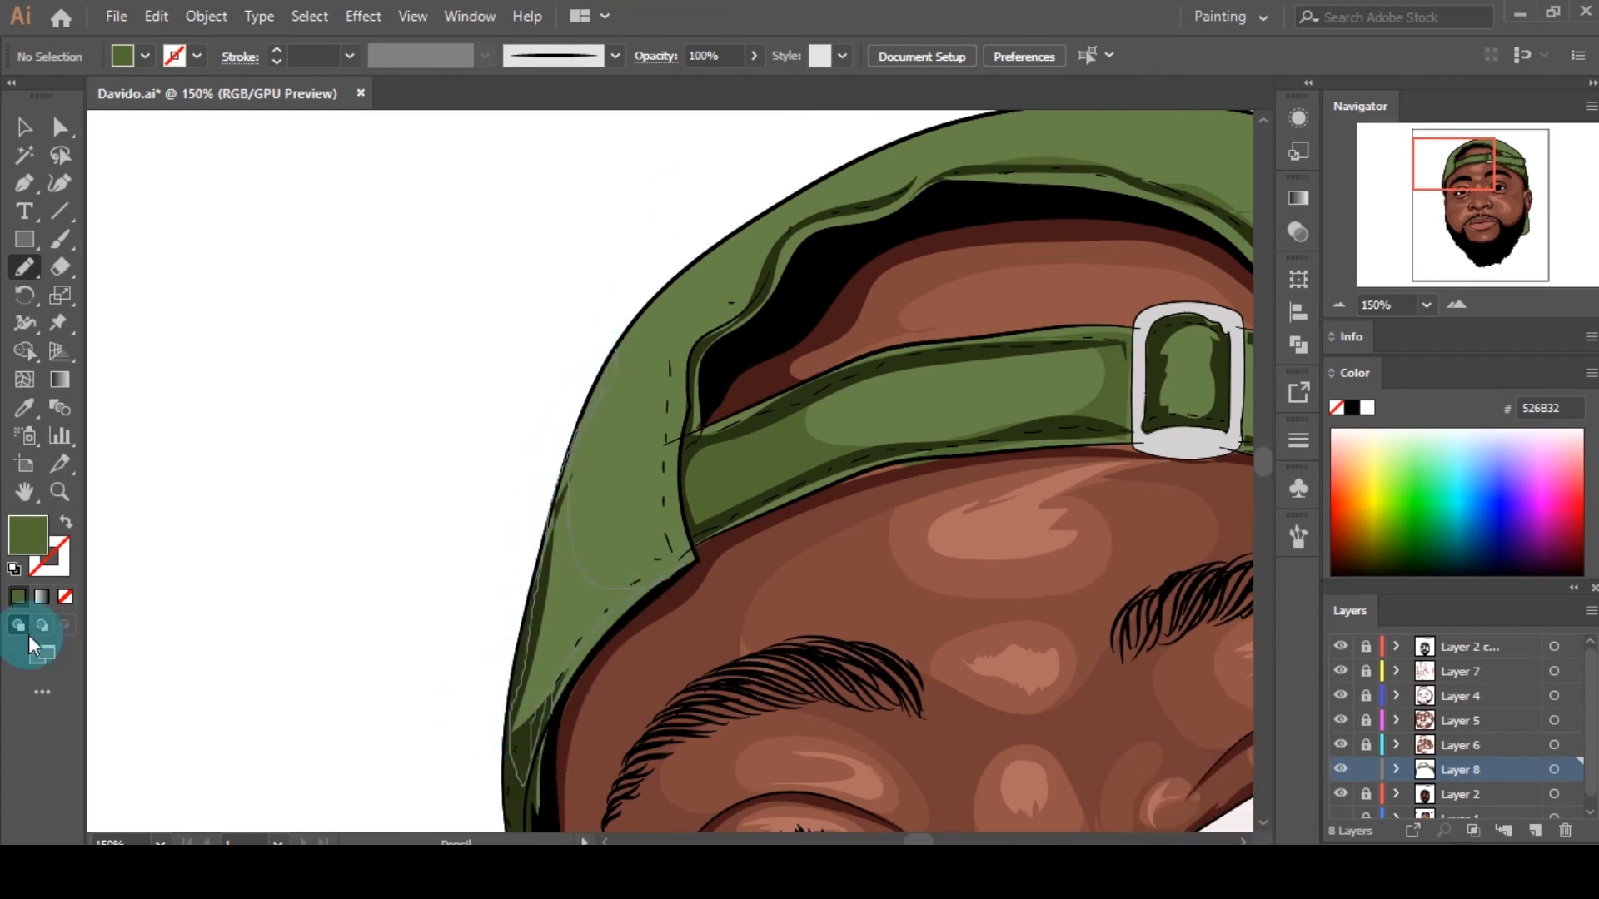
key("a")
left_click(515, 471)
left_click_drag(1031, 528, 775, 463)
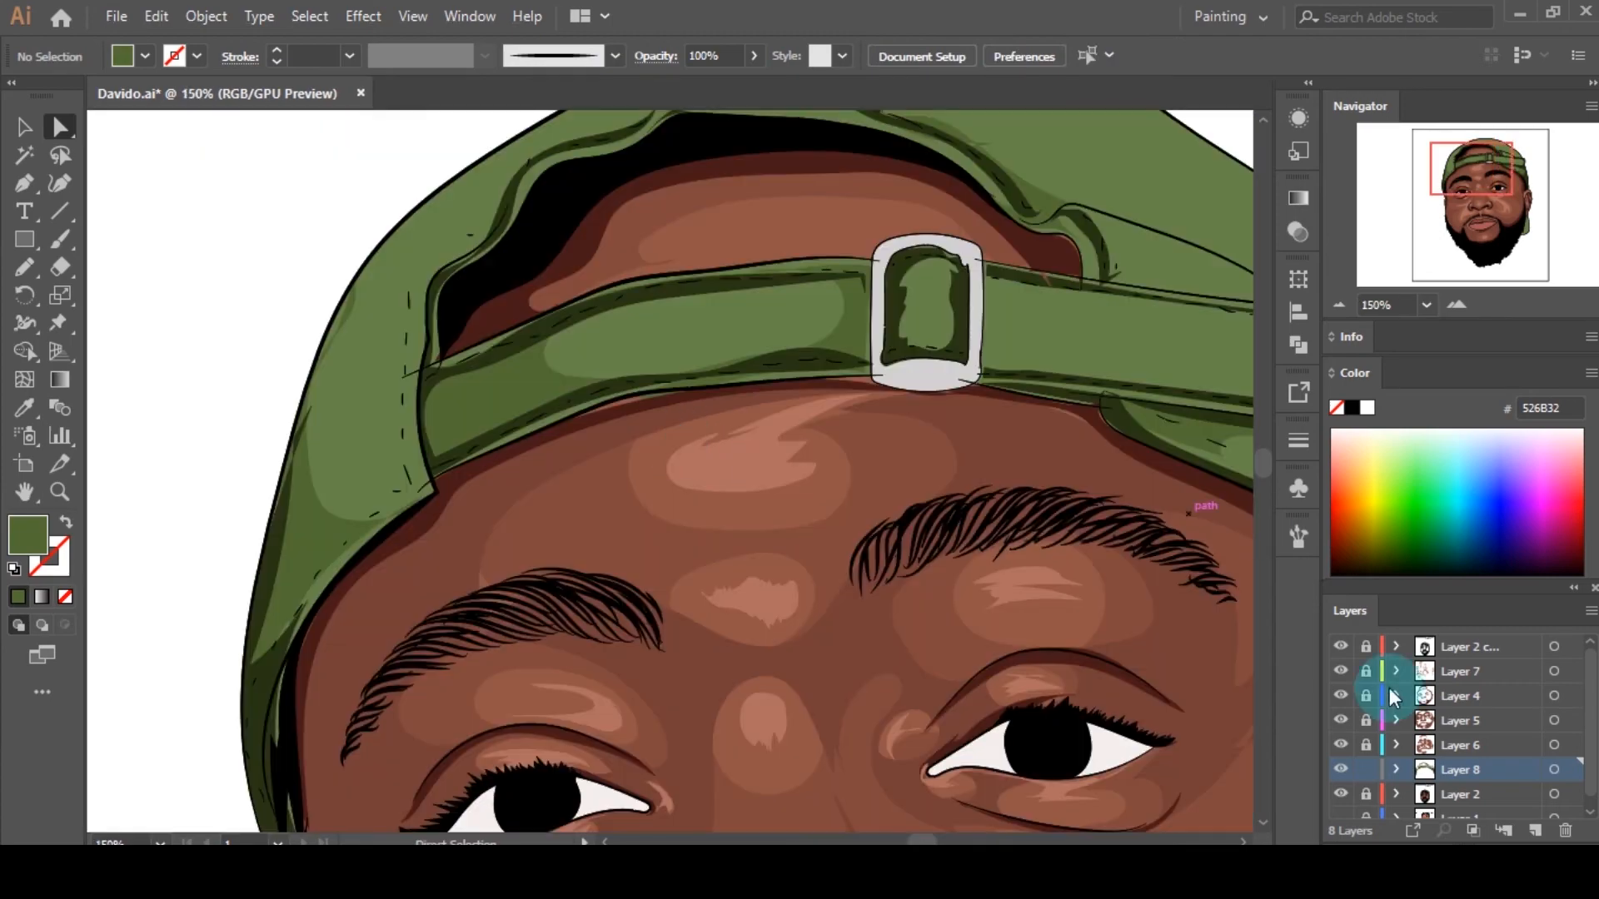
key("n")
scroll(767, 498, "up", 4)
scroll(646, 304, "up", 3)
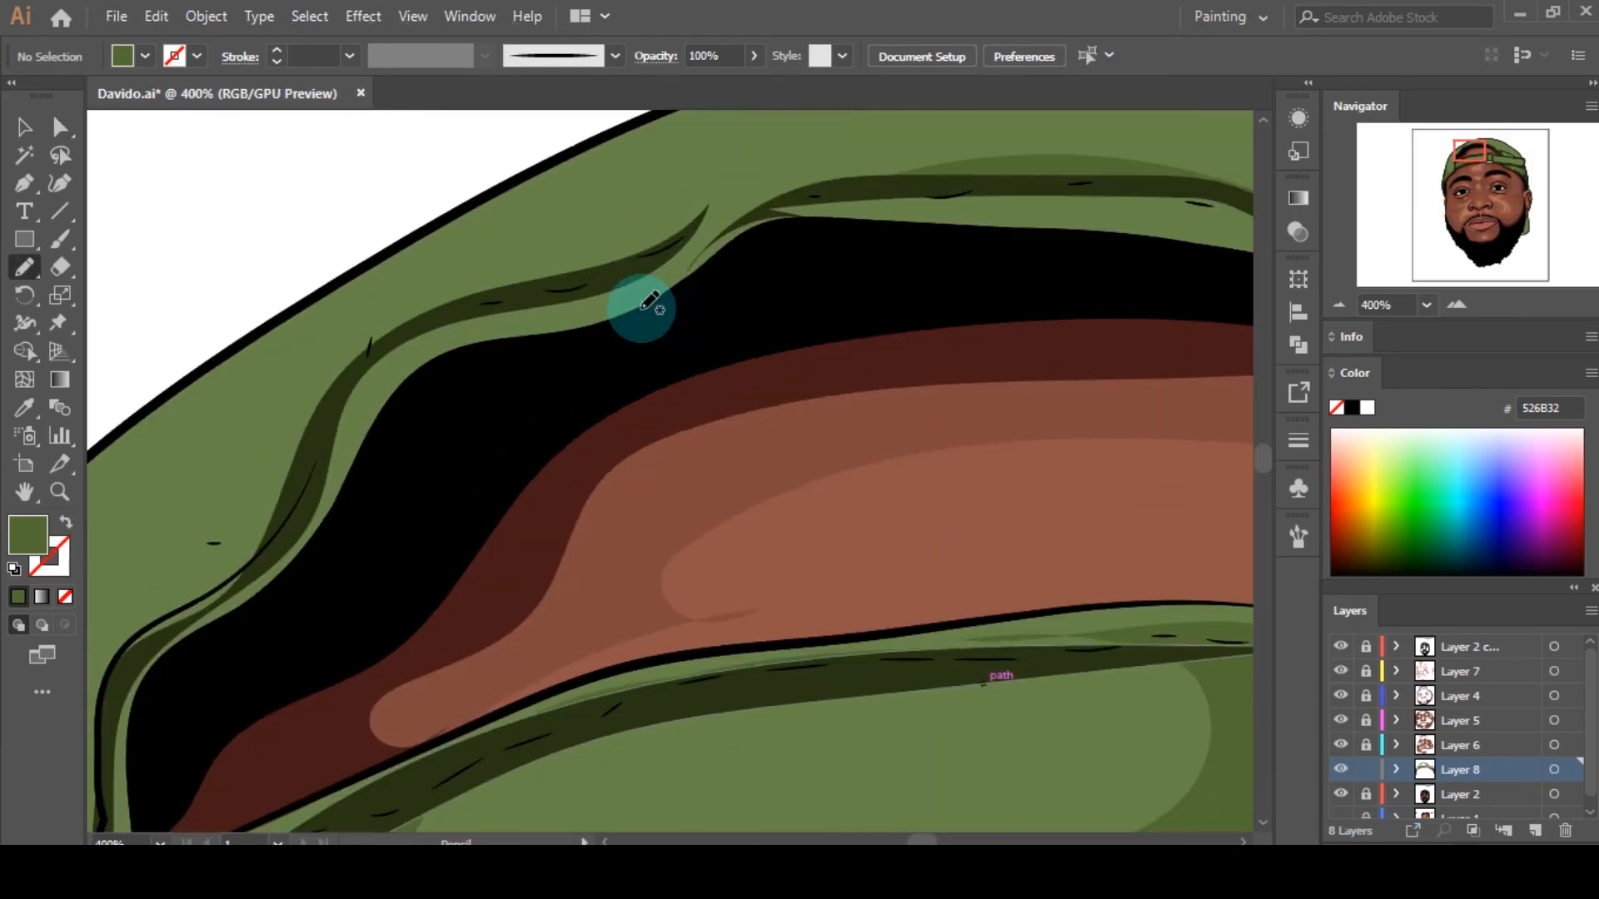
scroll(637, 373, "down", 5)
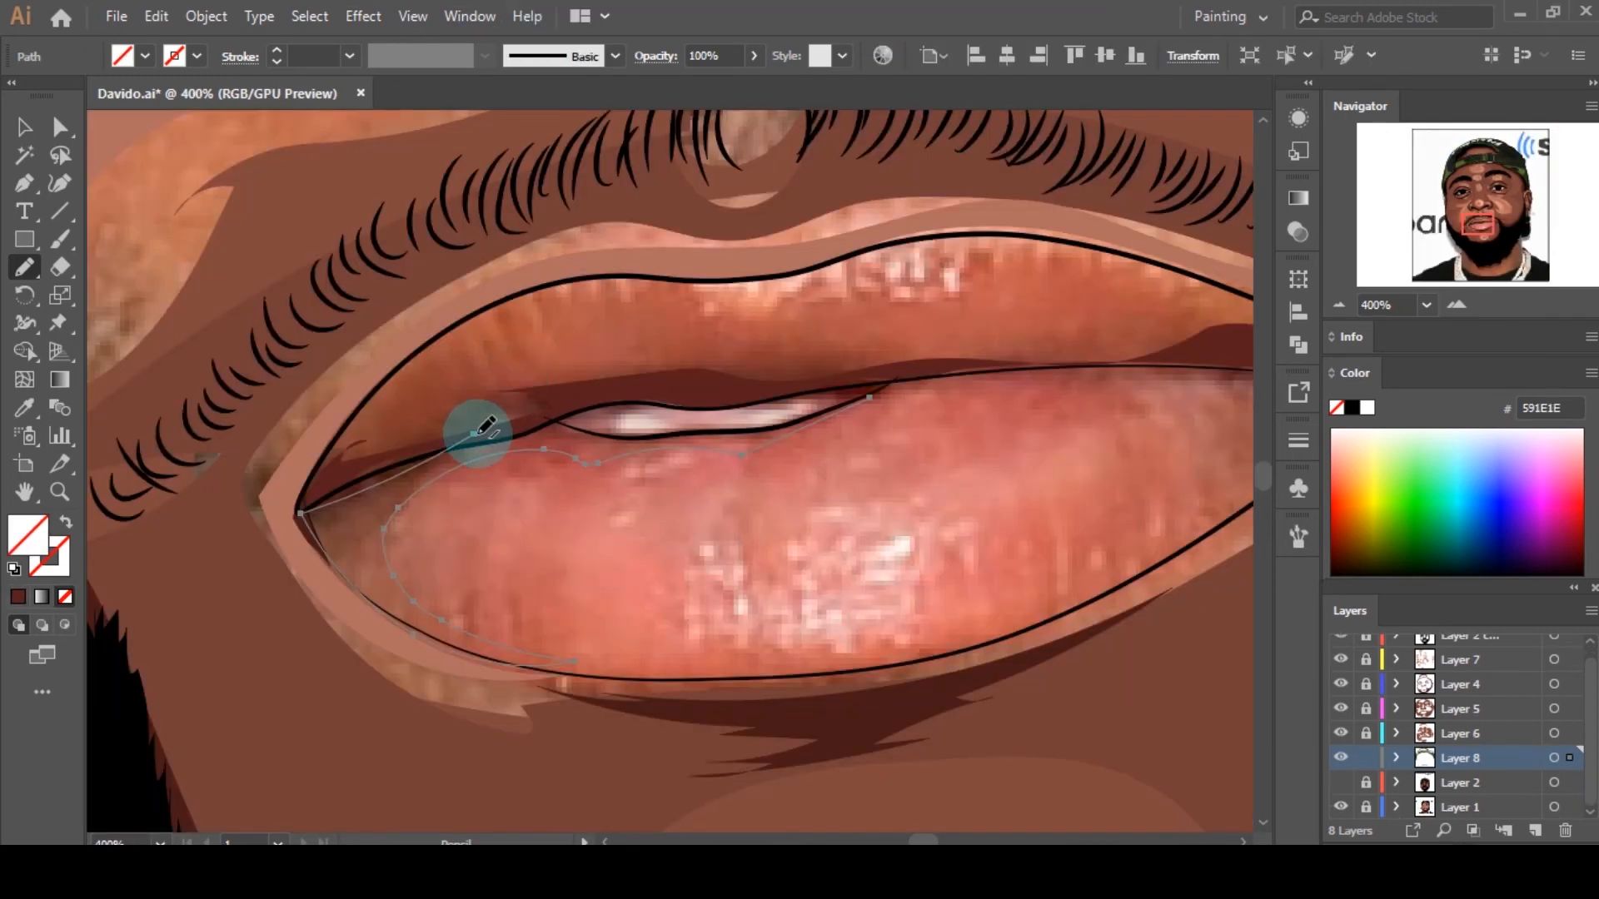
Step: Pencil the lower lip's shadow outline along the mouth line from the left-hand corner towards the right-hand corner
left_click_drag(475, 423, 606, 388)
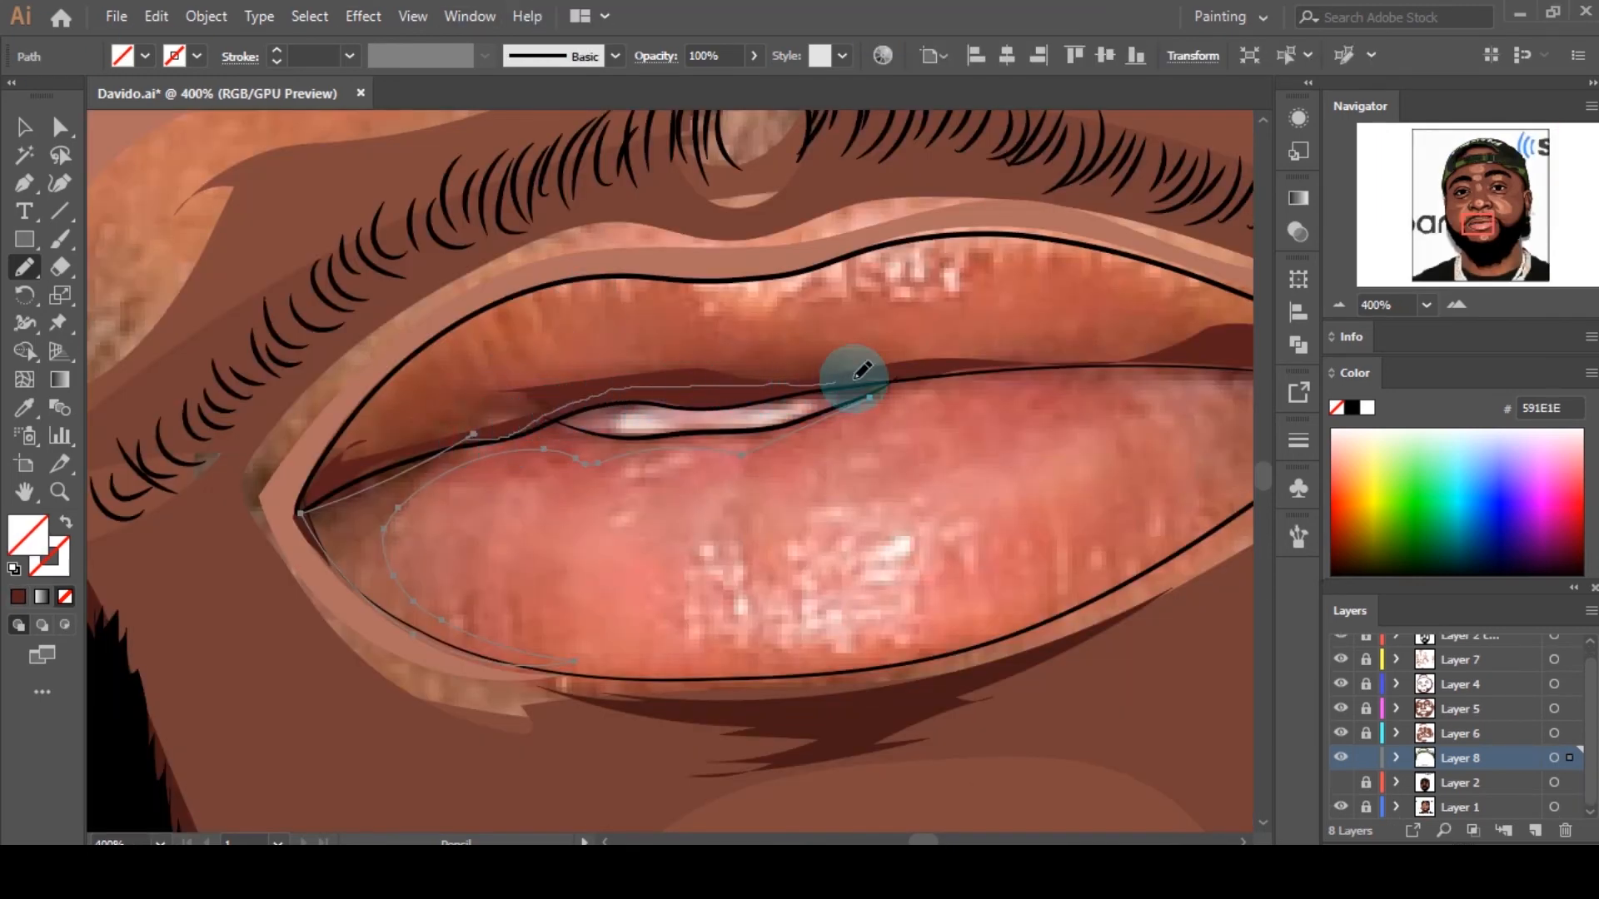
left_click_drag(862, 375, 1233, 354)
scroll(1017, 439, "down", 3)
Step: Show Layer 2, hide the Layer 1 reference photo and fill the lower-lip shadow with 591E1E
left_click(1341, 783)
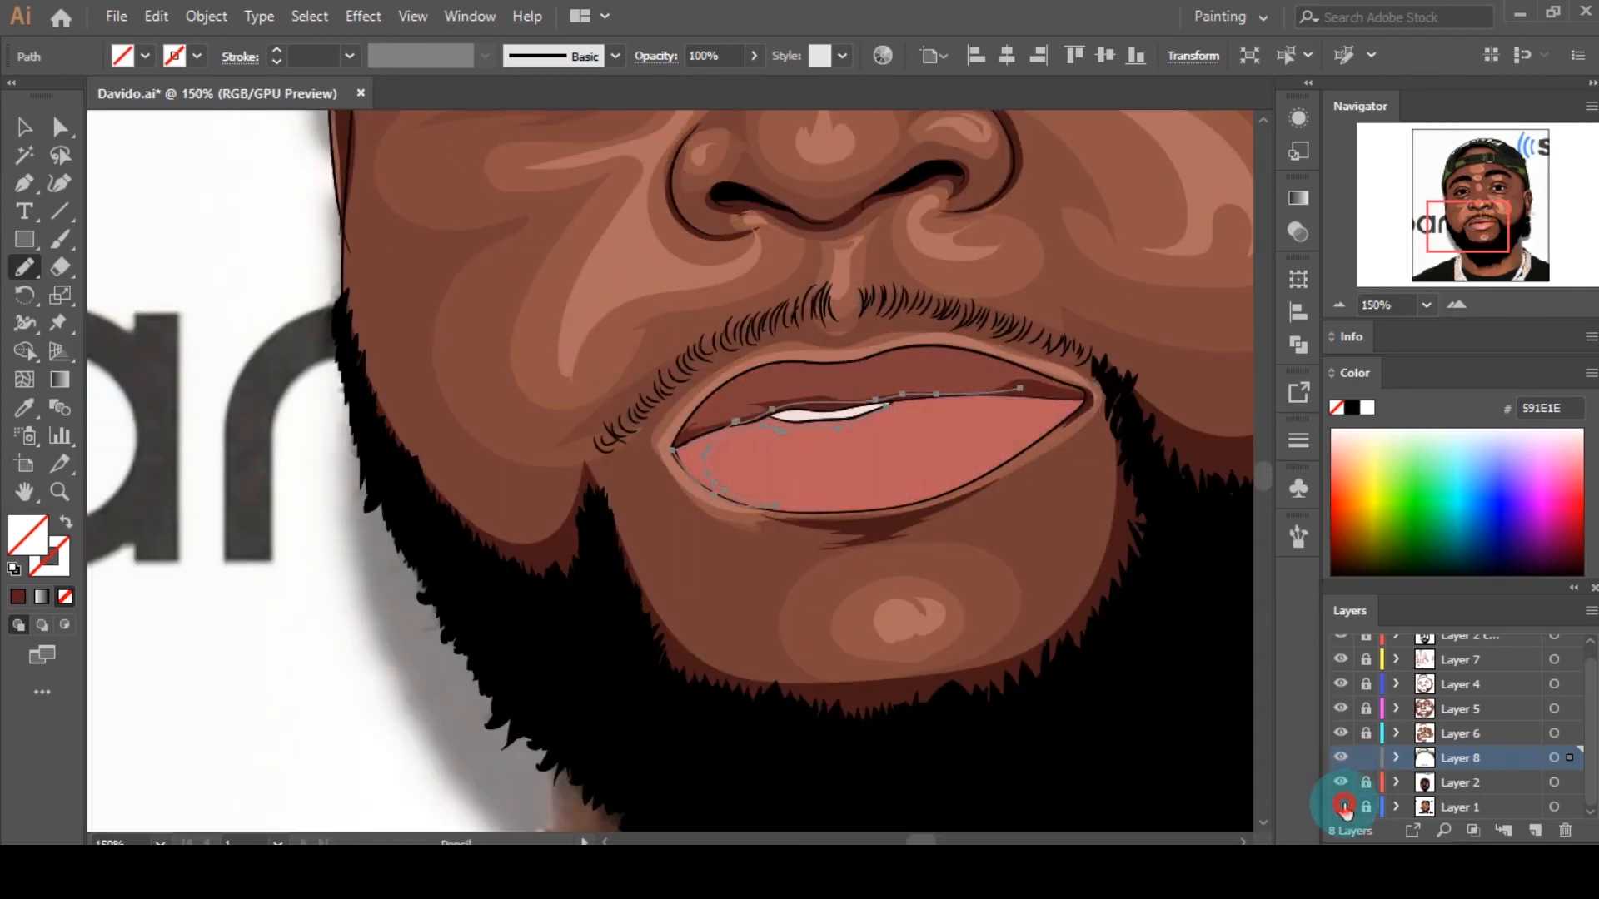
left_click(1343, 806)
key("ctrl+plus")
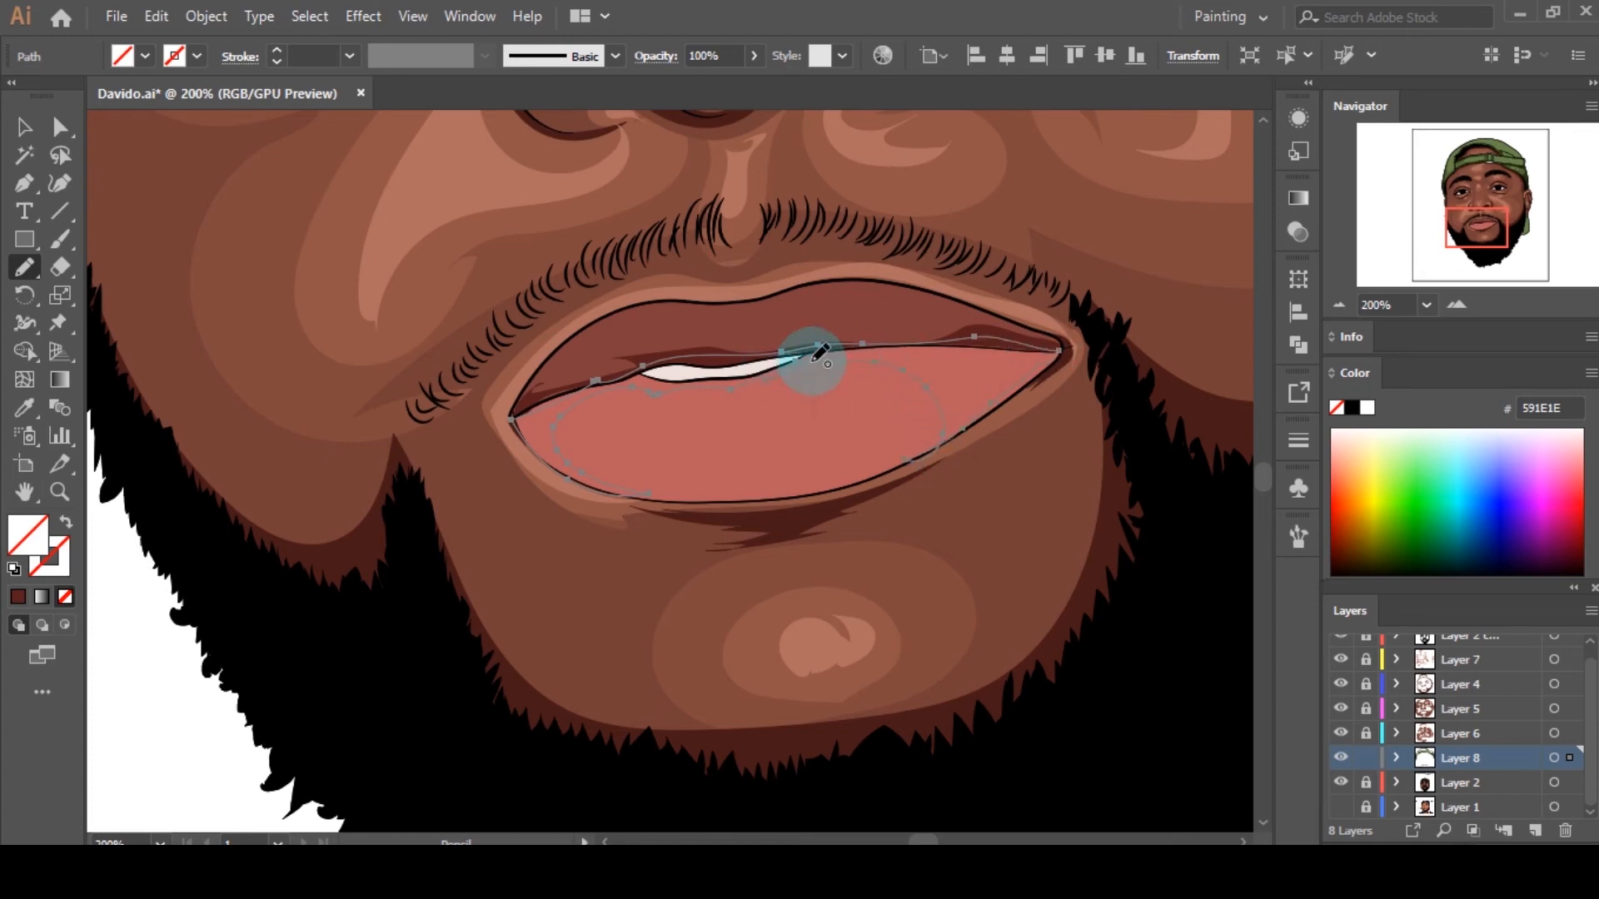
left_click(20, 597)
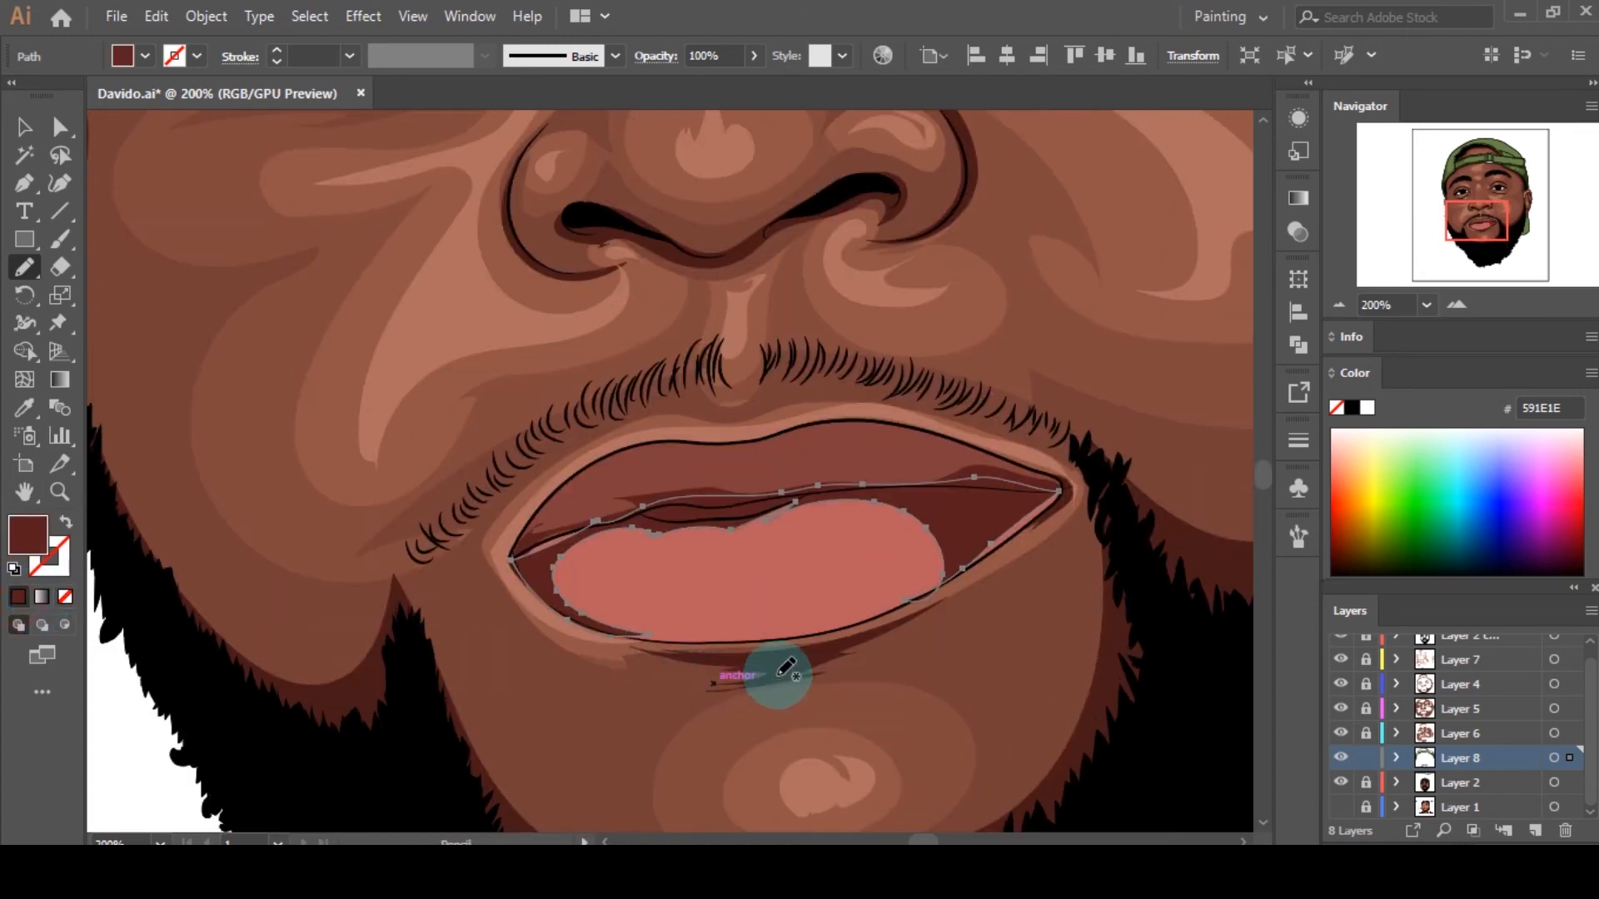
Step: Recolour the lower-lip shadow by sampling the lip's pink and darkening it to 9E4646
key("i")
left_click(793, 594)
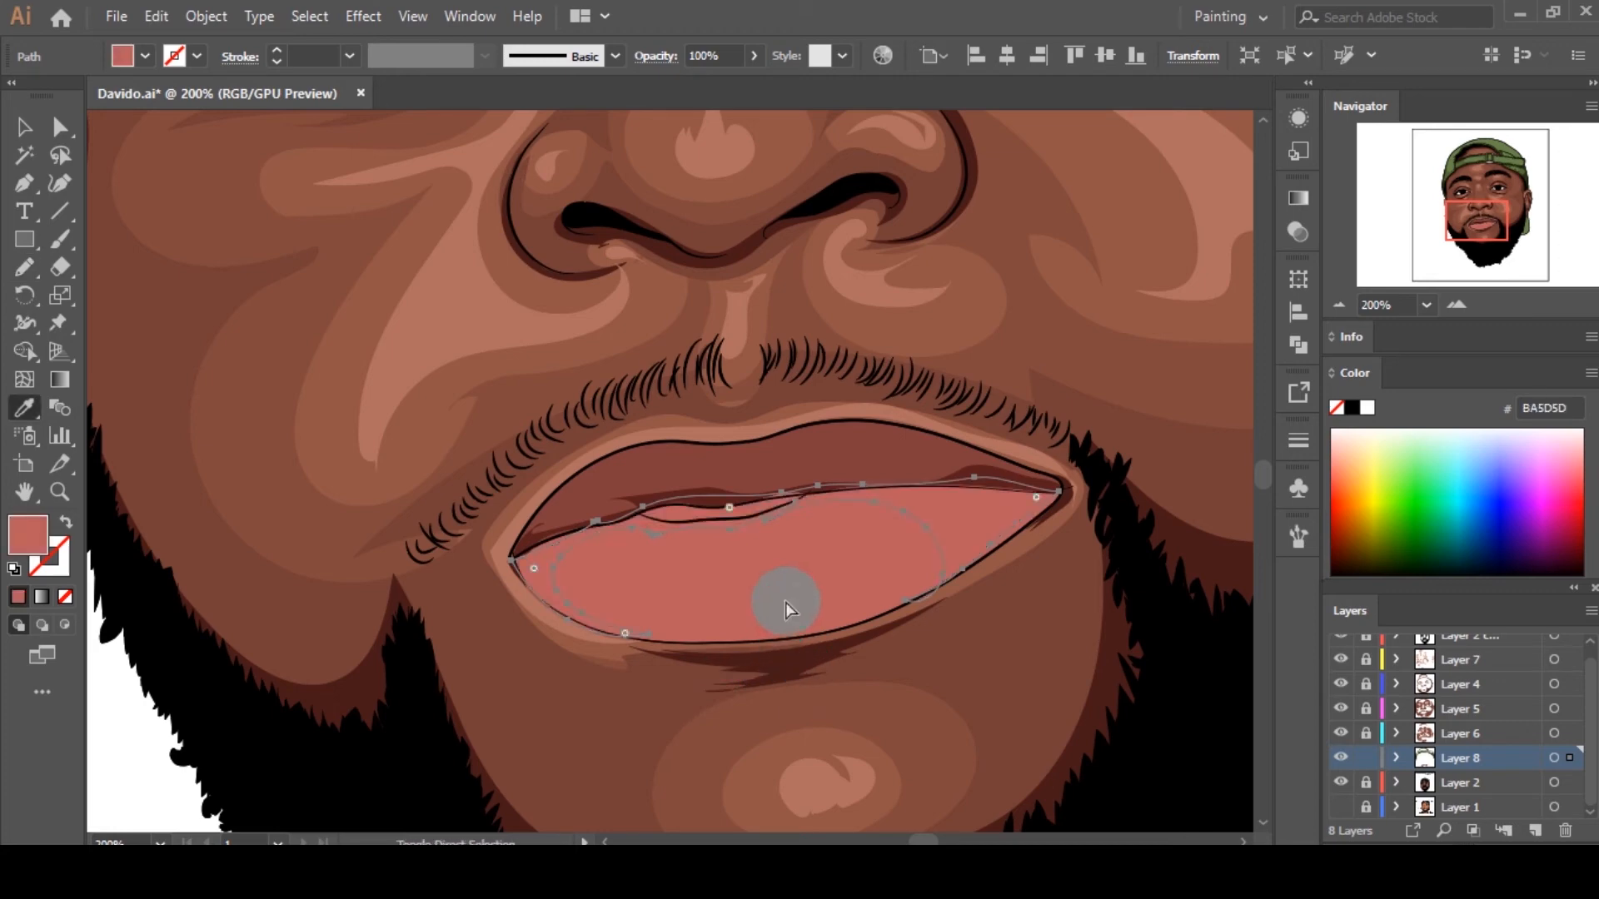
double_click(28, 537)
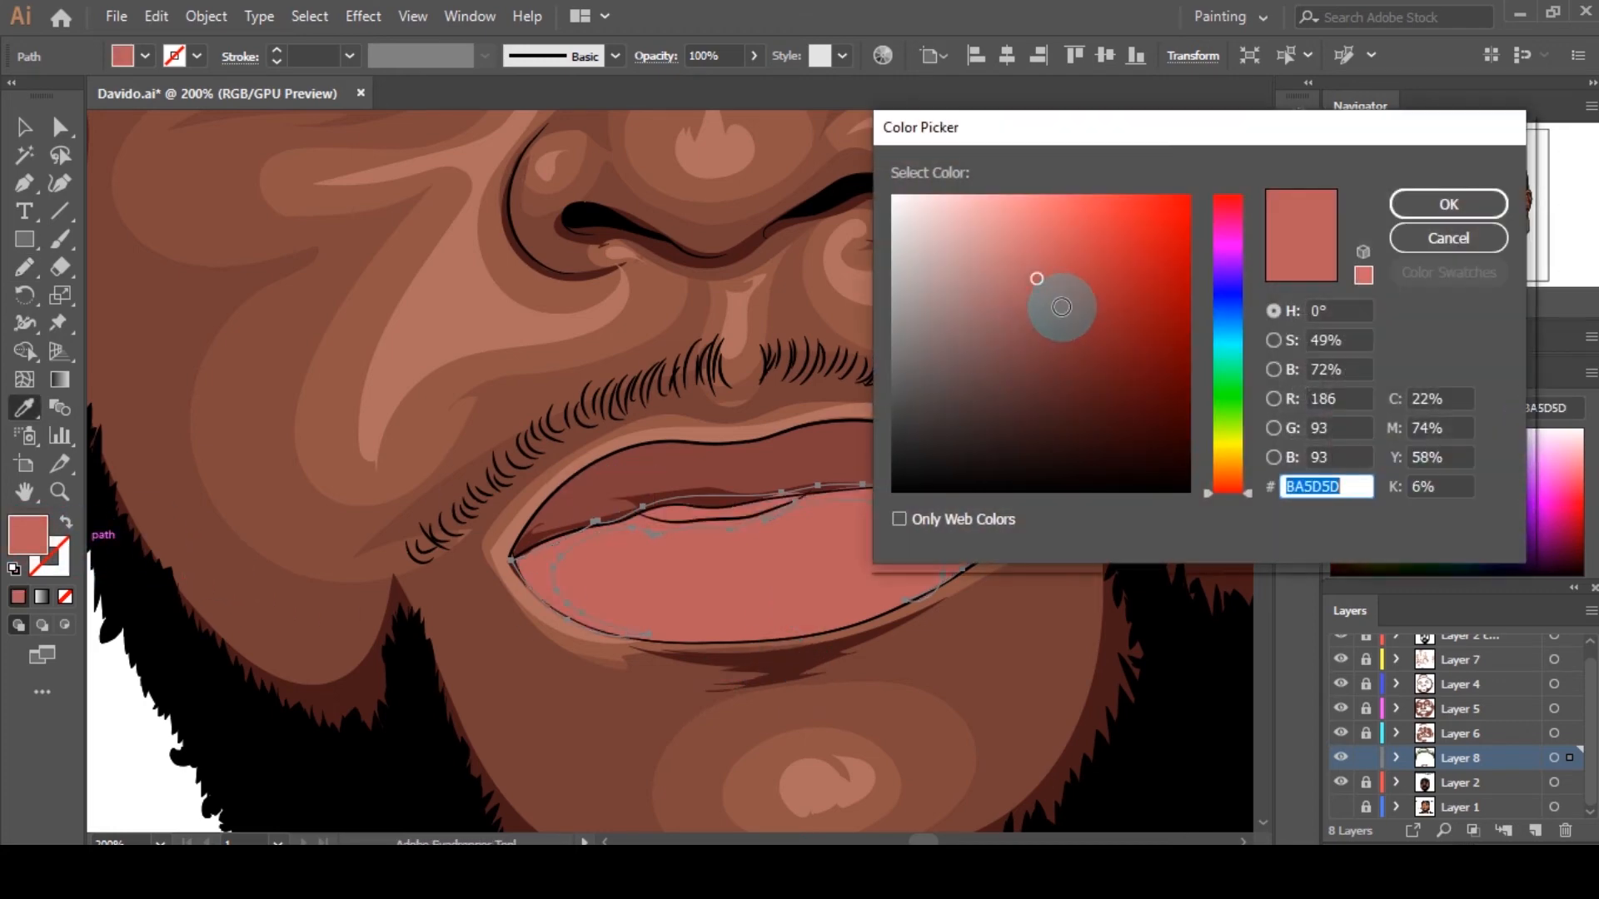
left_click(1407, 204)
key("ctrl+shift+a")
key("a")
scroll(871, 546, "up", 2)
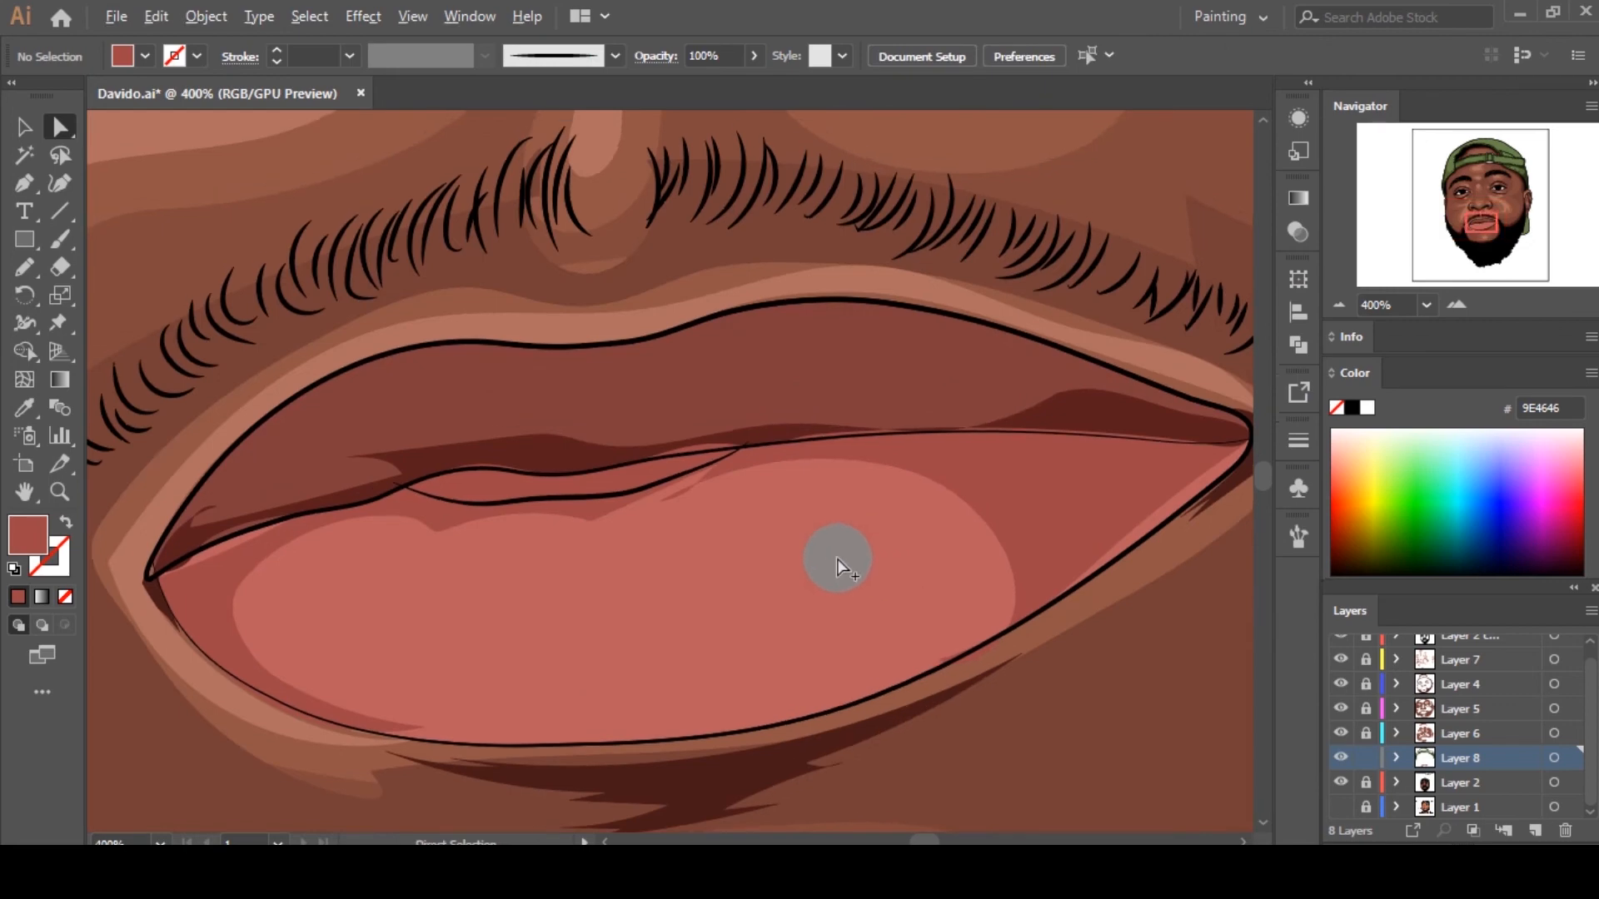
Step: Select the whole lower-lip shadow and send it to the back of its layer
scroll(867, 565, "down", 4)
scroll(871, 562, "down", 1)
scroll(833, 566, "up", 4)
left_click(817, 567)
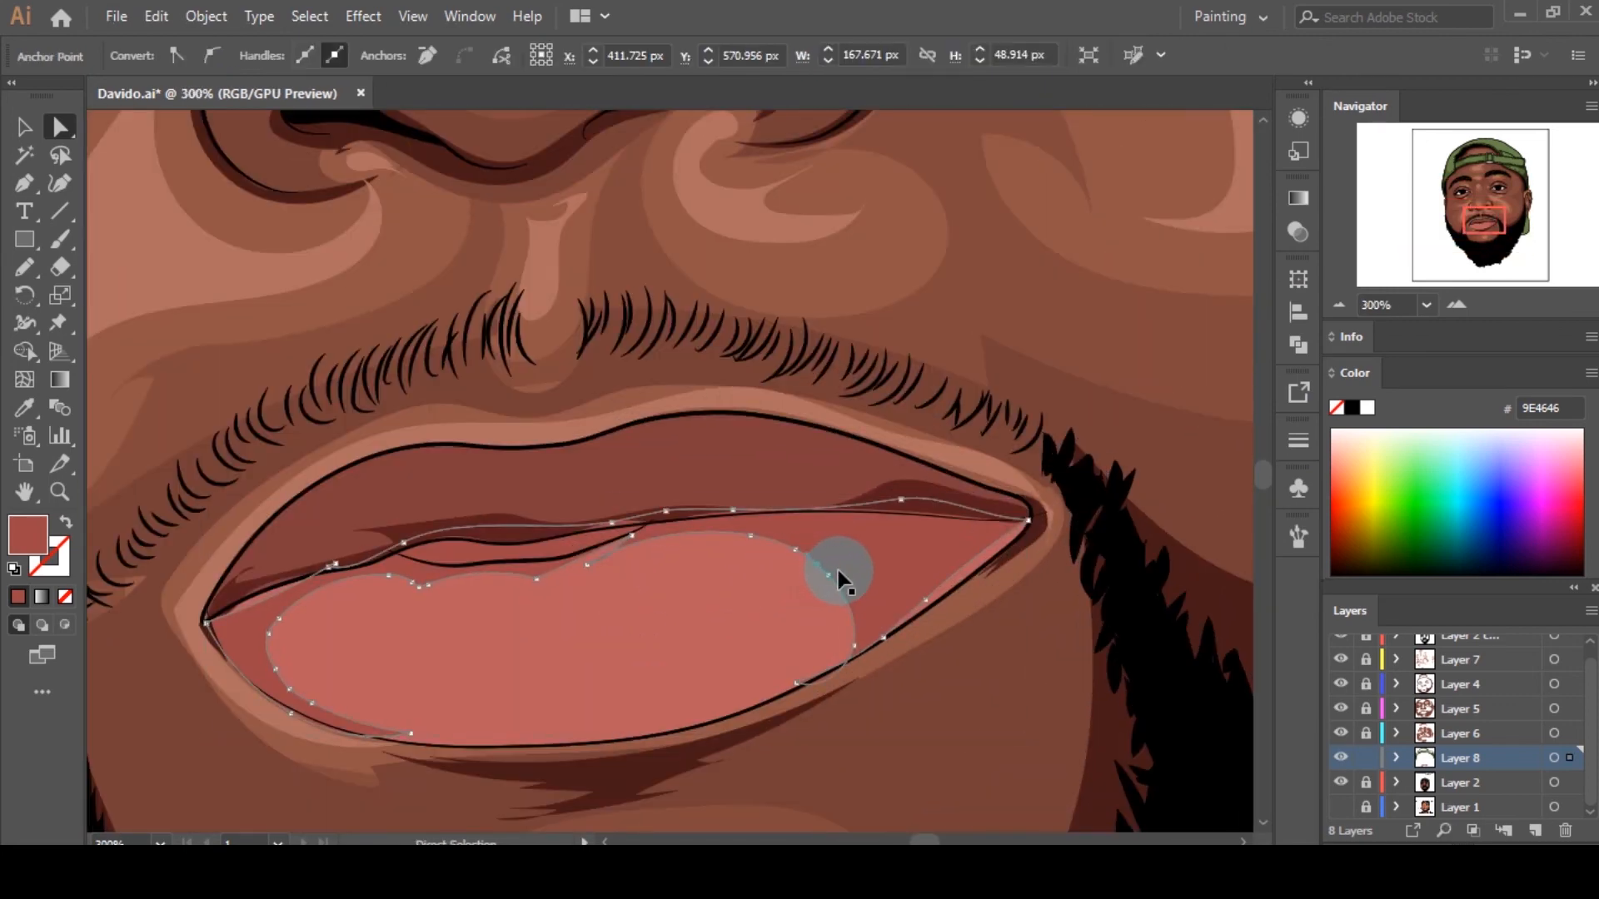
left_click(838, 572, "ctrl")
right_click(888, 554)
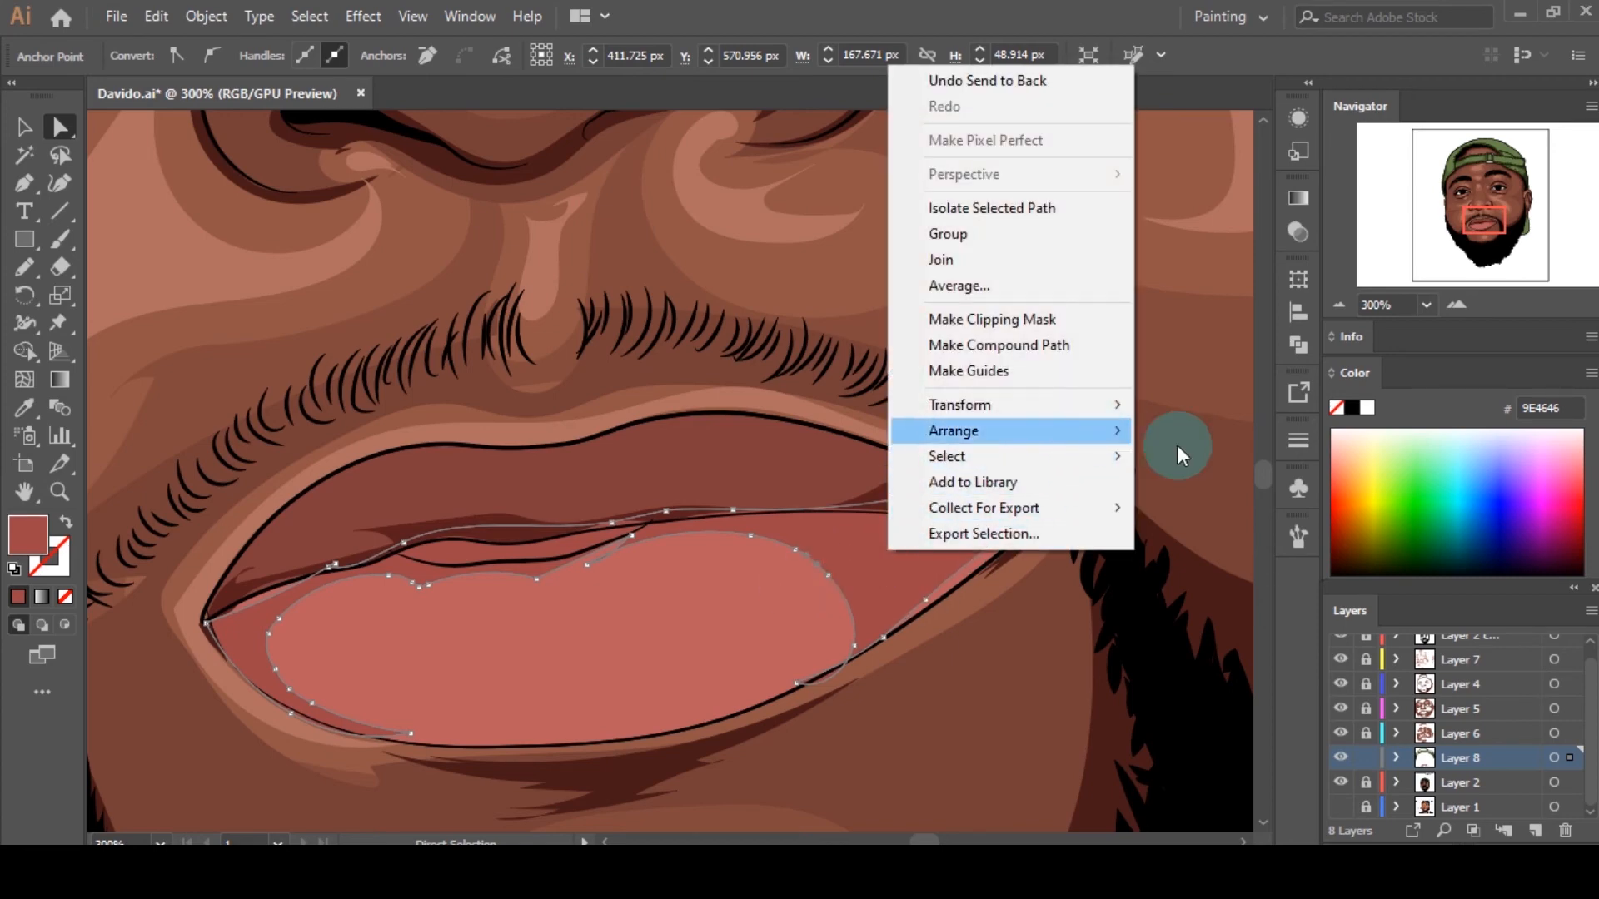
mouse_move(1112, 430)
left_click(1208, 508)
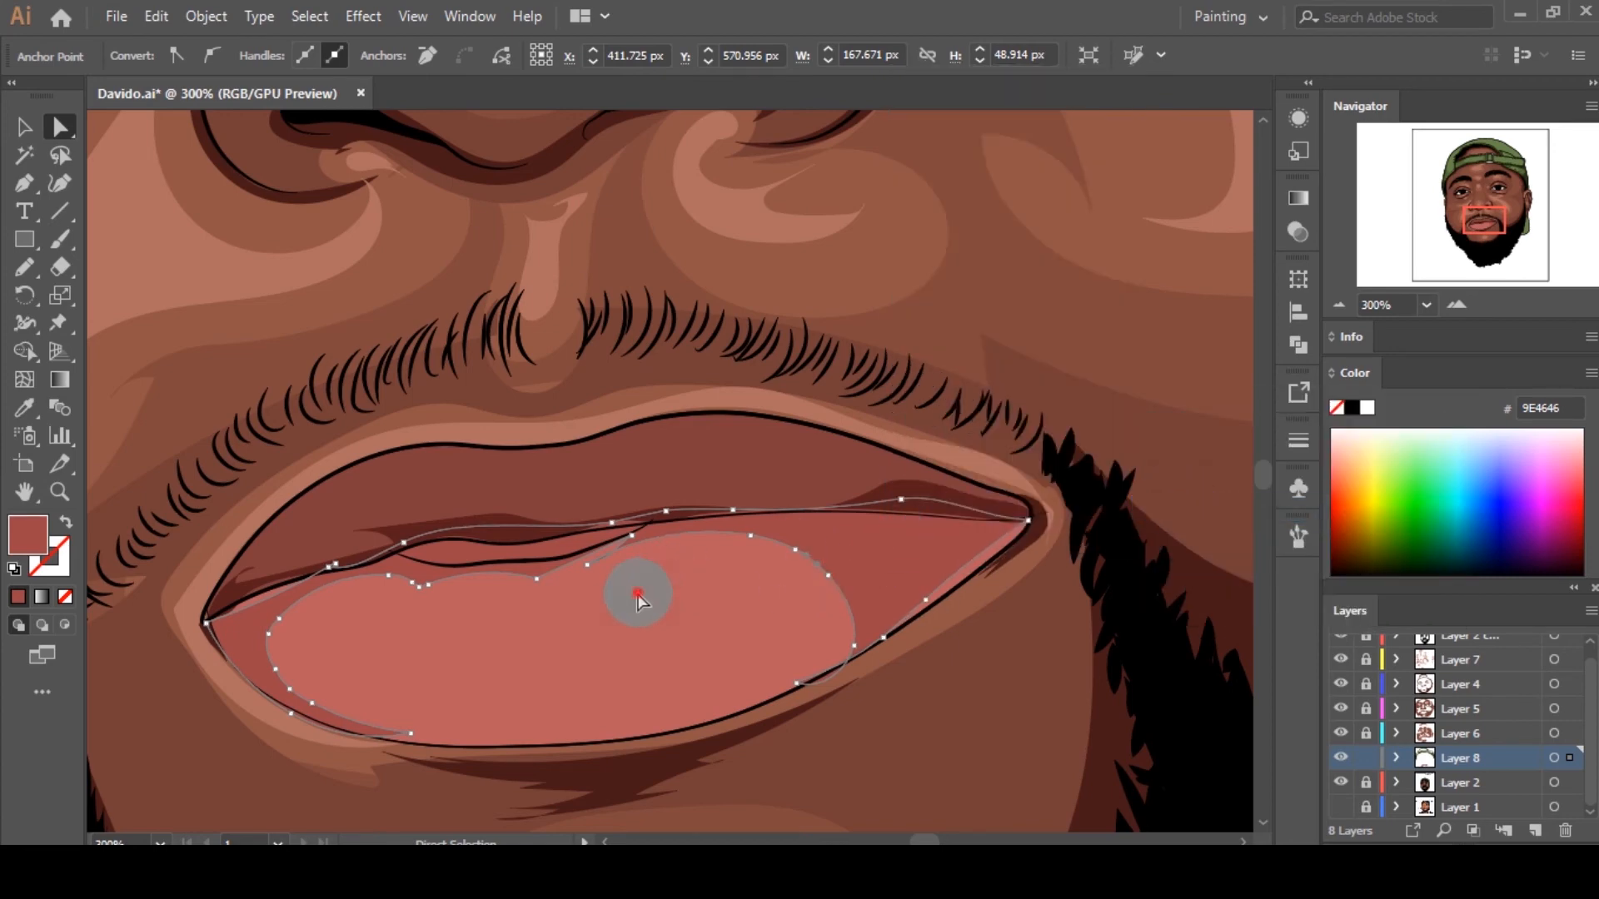
left_click(635, 597)
Step: Reshape the lower-lip shadow's upper edge by moving its anchors and handles below the teeth to uncover them
left_click(203, 622)
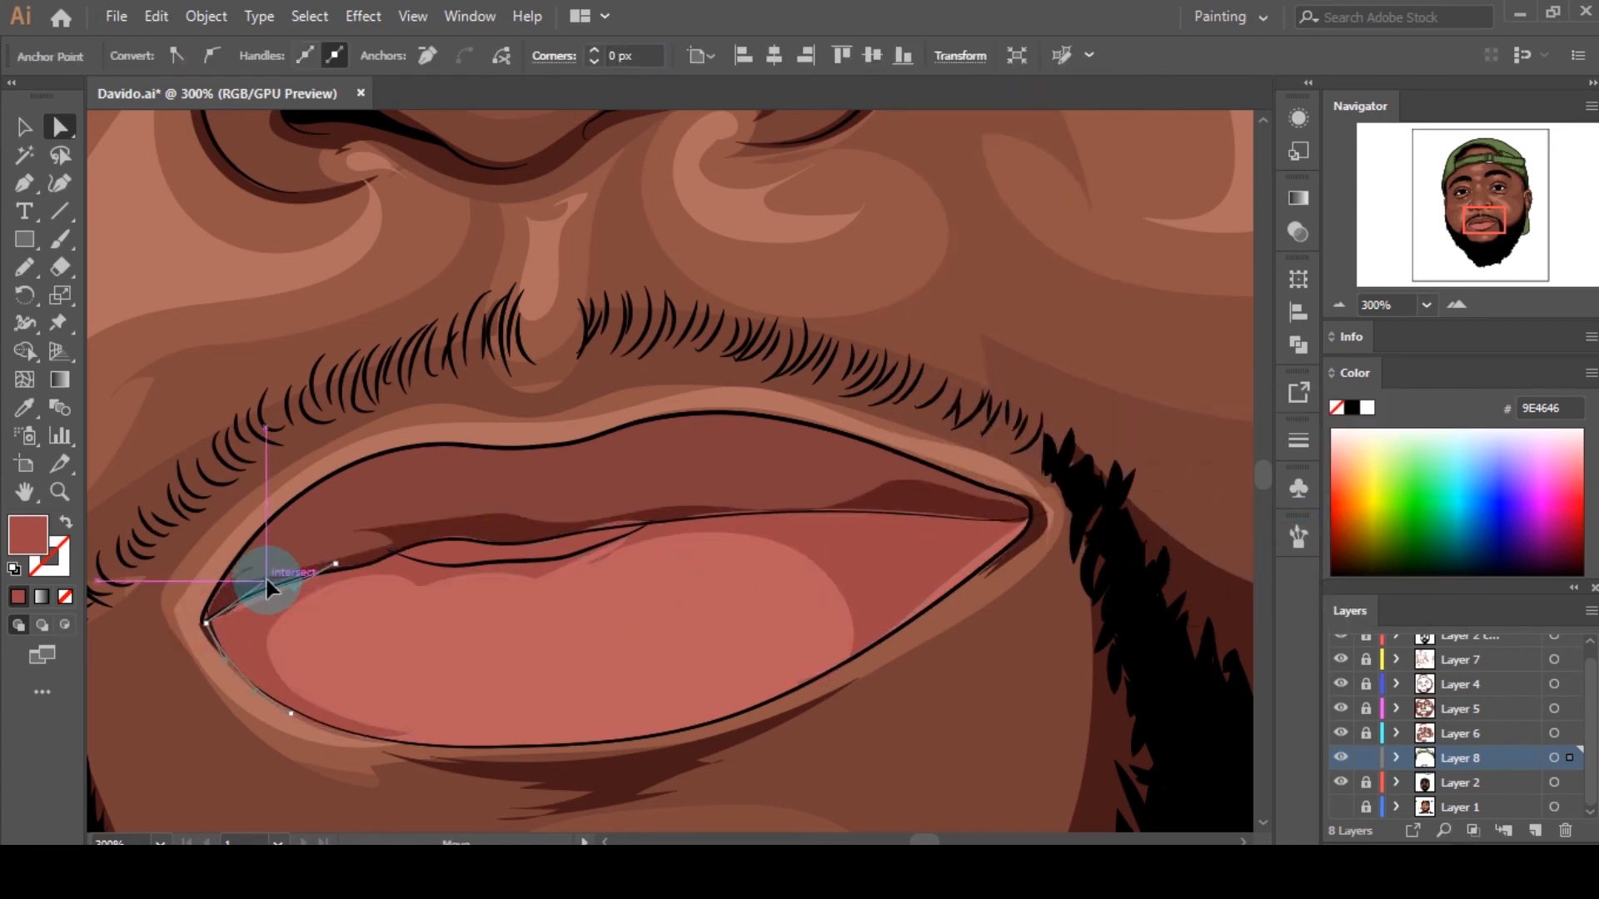
left_click_drag(266, 580, 266, 580)
left_click_drag(403, 544, 403, 557)
left_click_drag(612, 524, 632, 536)
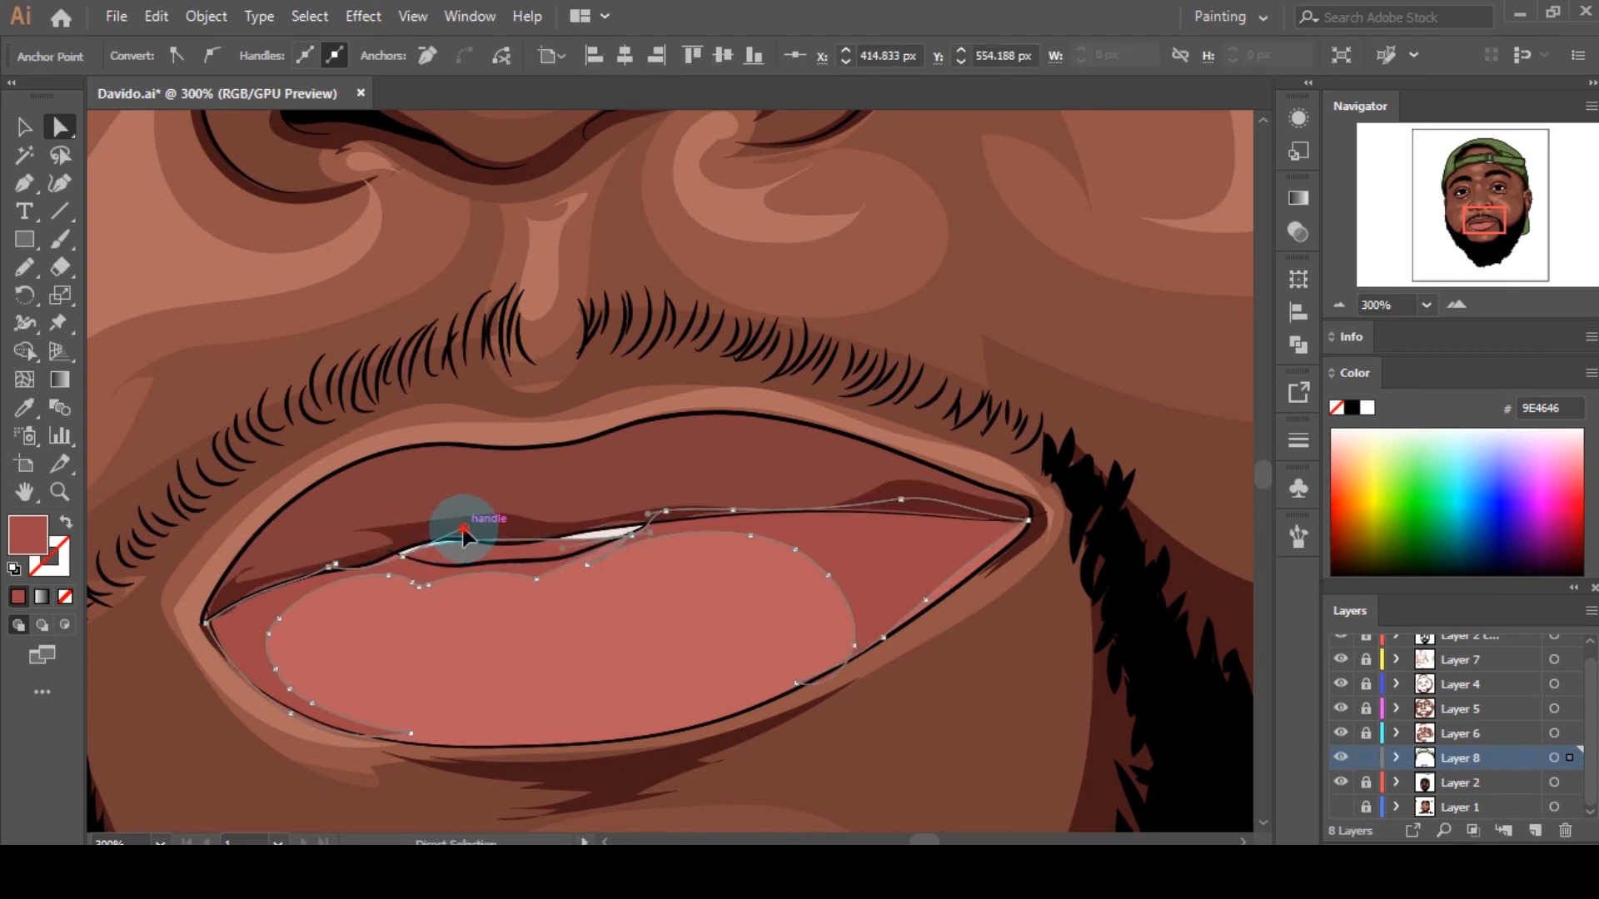
left_click_drag(464, 535, 563, 553)
key("ctrl+shift+a")
key("ctrl+0")
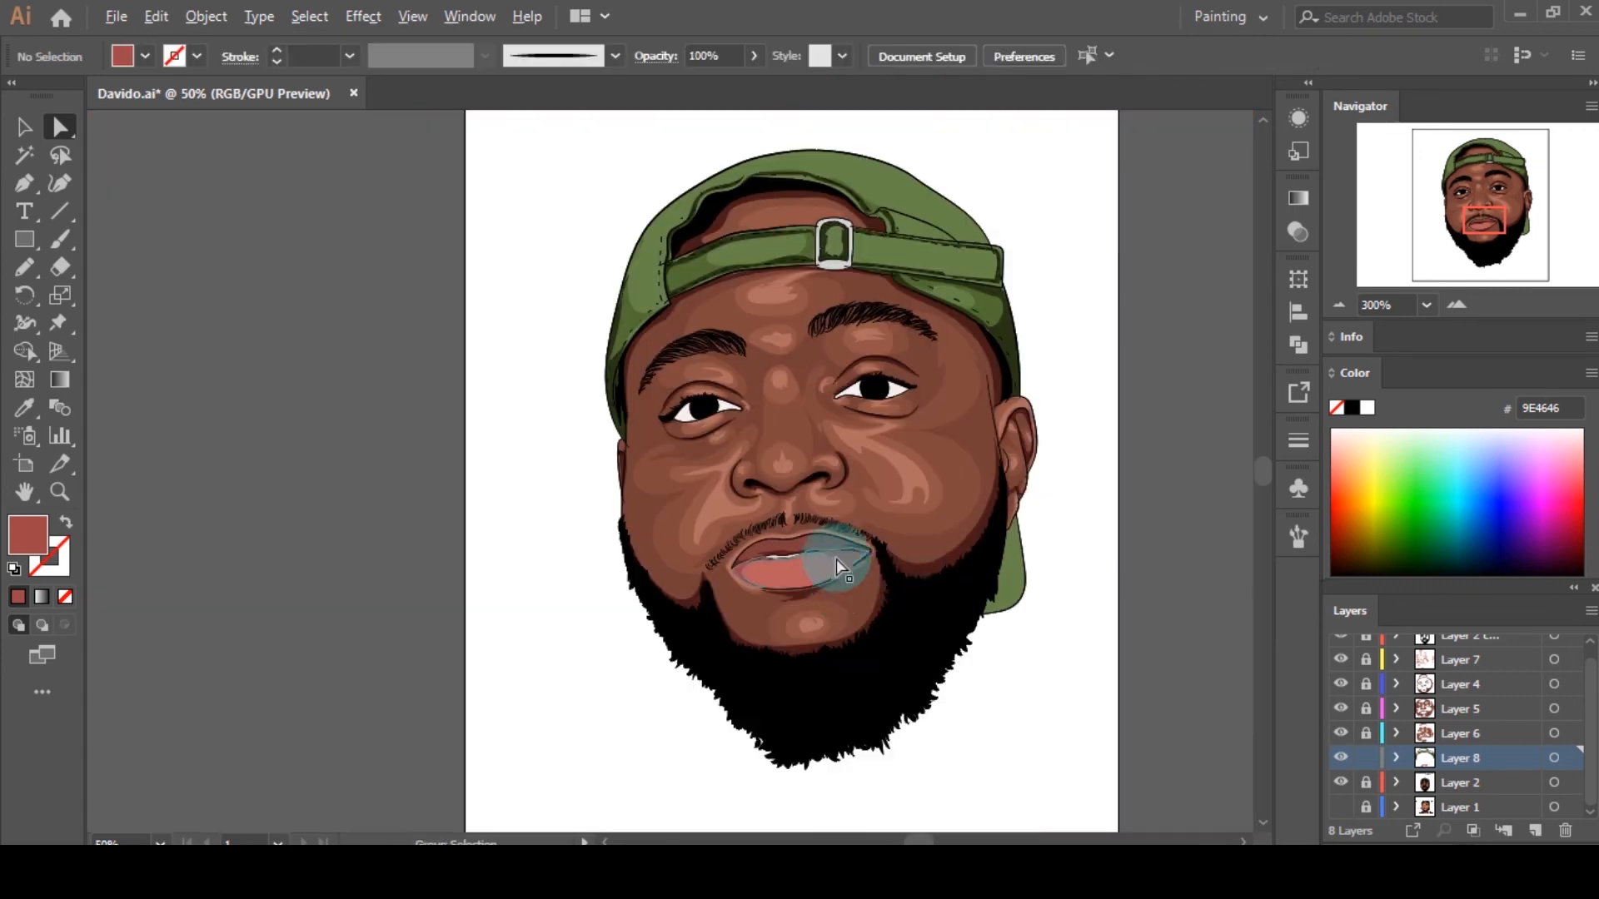
Step: Pencil a shadow across the upper lip and fill it with a darker shade of the sampled lip colour 823E3B
scroll(836, 566, "up", 6)
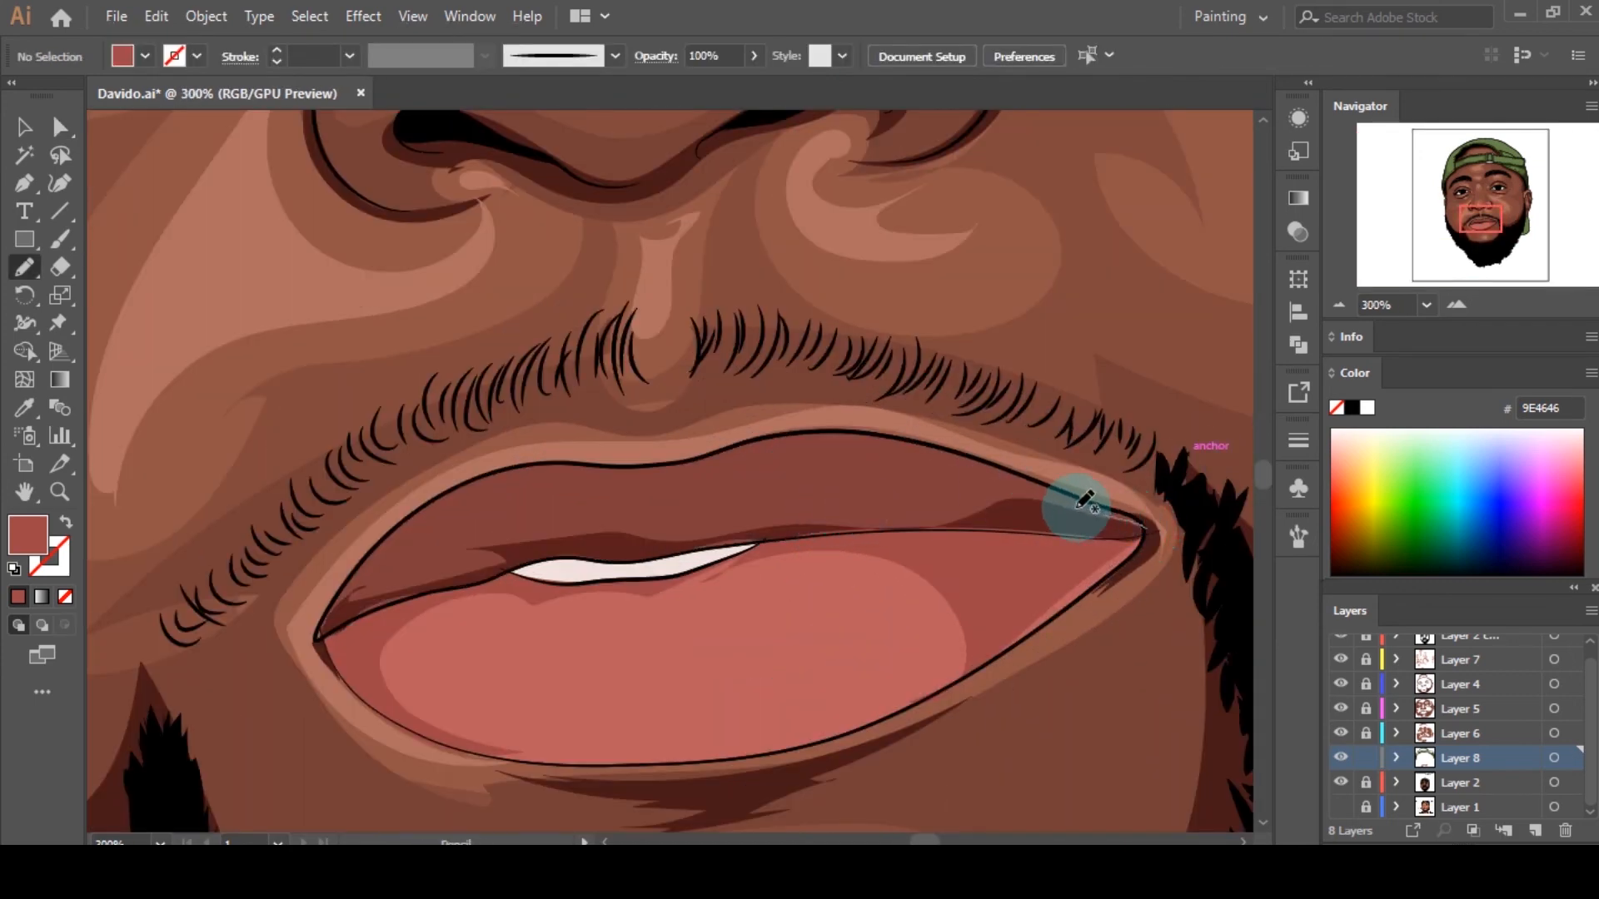
mouse_move(1082, 501)
left_mouse_down()
mouse_move(756, 493)
mouse_move(645, 513)
mouse_move(562, 499)
mouse_move(464, 536)
mouse_move(411, 516)
mouse_move(341, 610)
mouse_move(537, 549)
mouse_move(838, 524)
mouse_move(1130, 526)
left_mouse_up()
key("i")
left_click(842, 462)
double_click(34, 547)
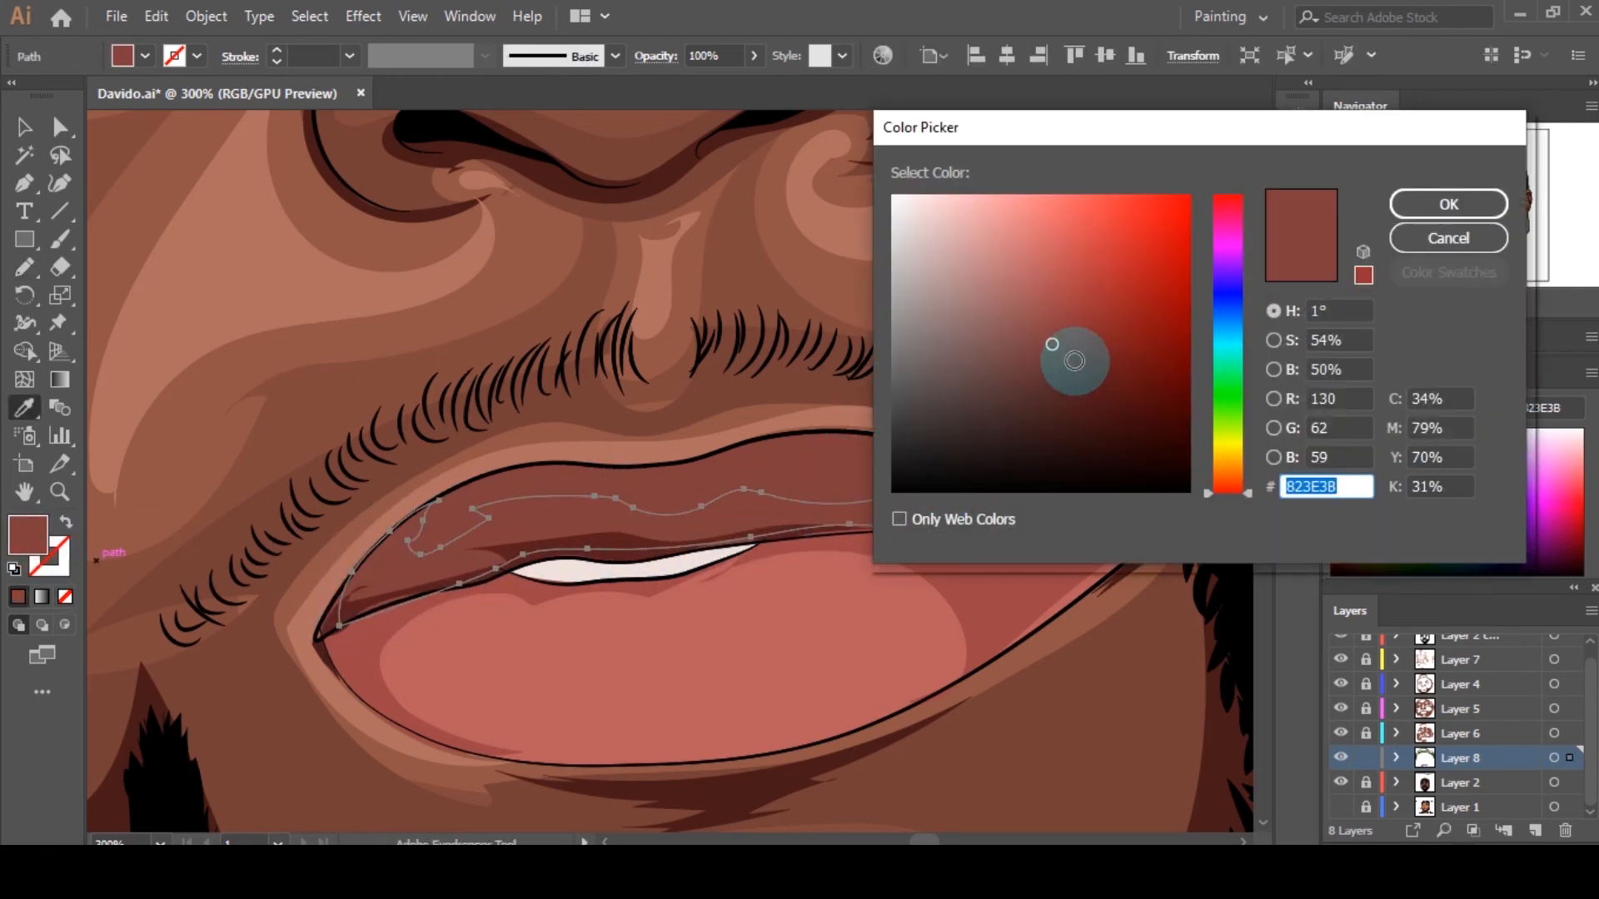
left_click(1076, 359)
left_click(1449, 208)
Step: Recolour the dark shadow along the upper lip's mouth line to 441212
key("a")
left_click(1014, 519)
double_click(27, 542)
left_click(1111, 414)
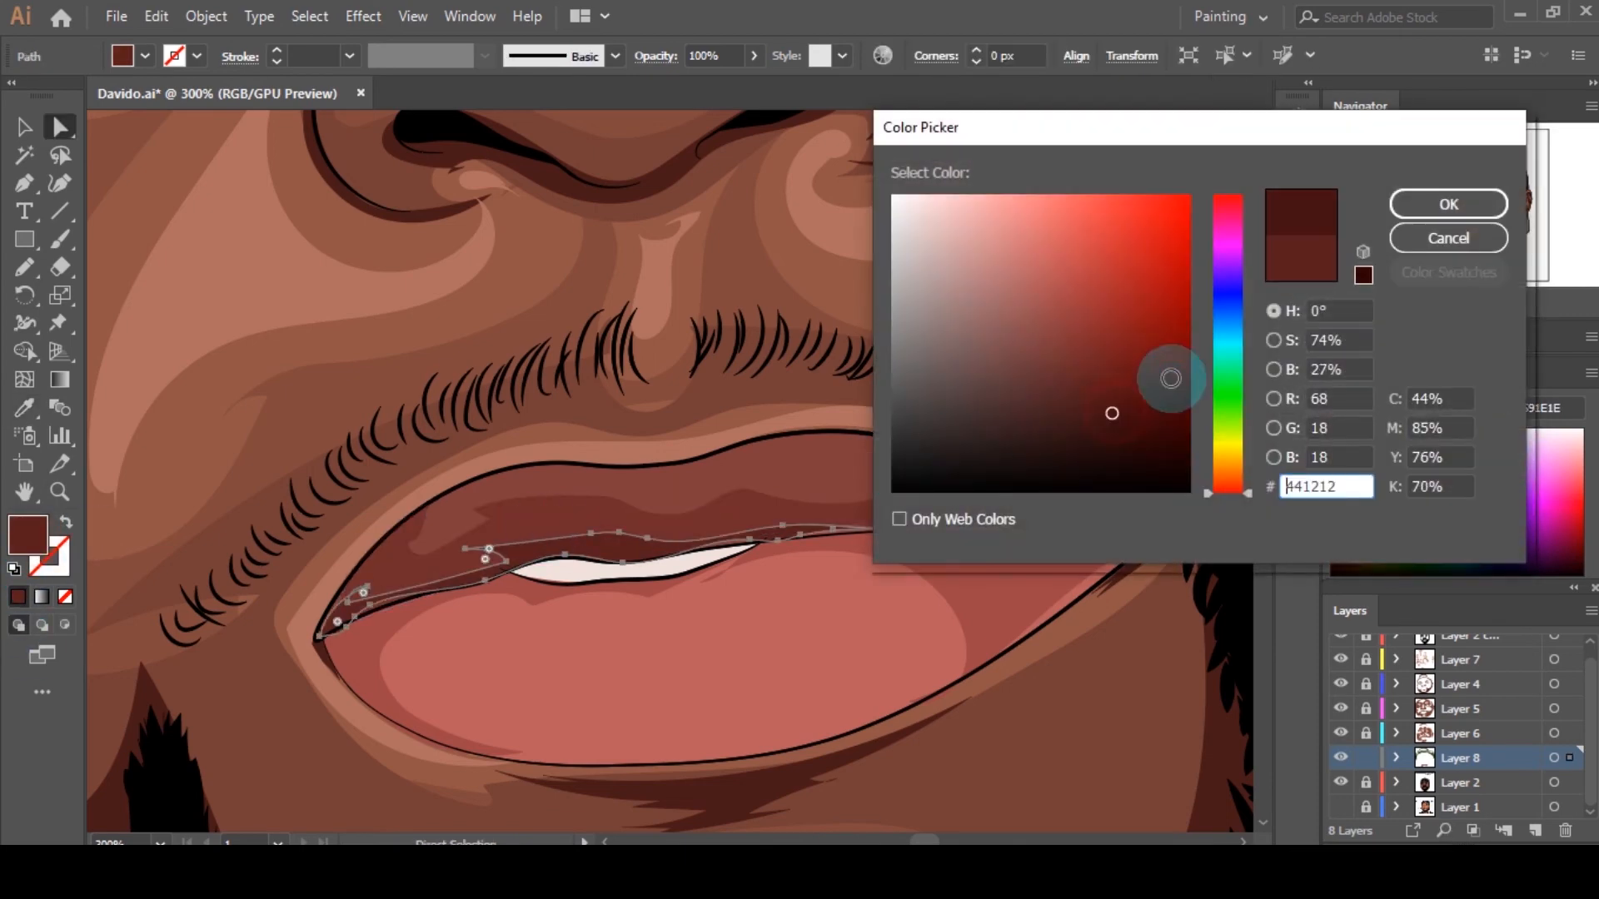
left_click(1448, 205)
left_click(933, 422)
Step: Recolour the dark shadow along the upper lip's mouth line near the right-hand mouth corner to 4C1515
scroll(875, 483, "down", 4)
scroll(877, 466, "up", 6)
left_click(876, 750)
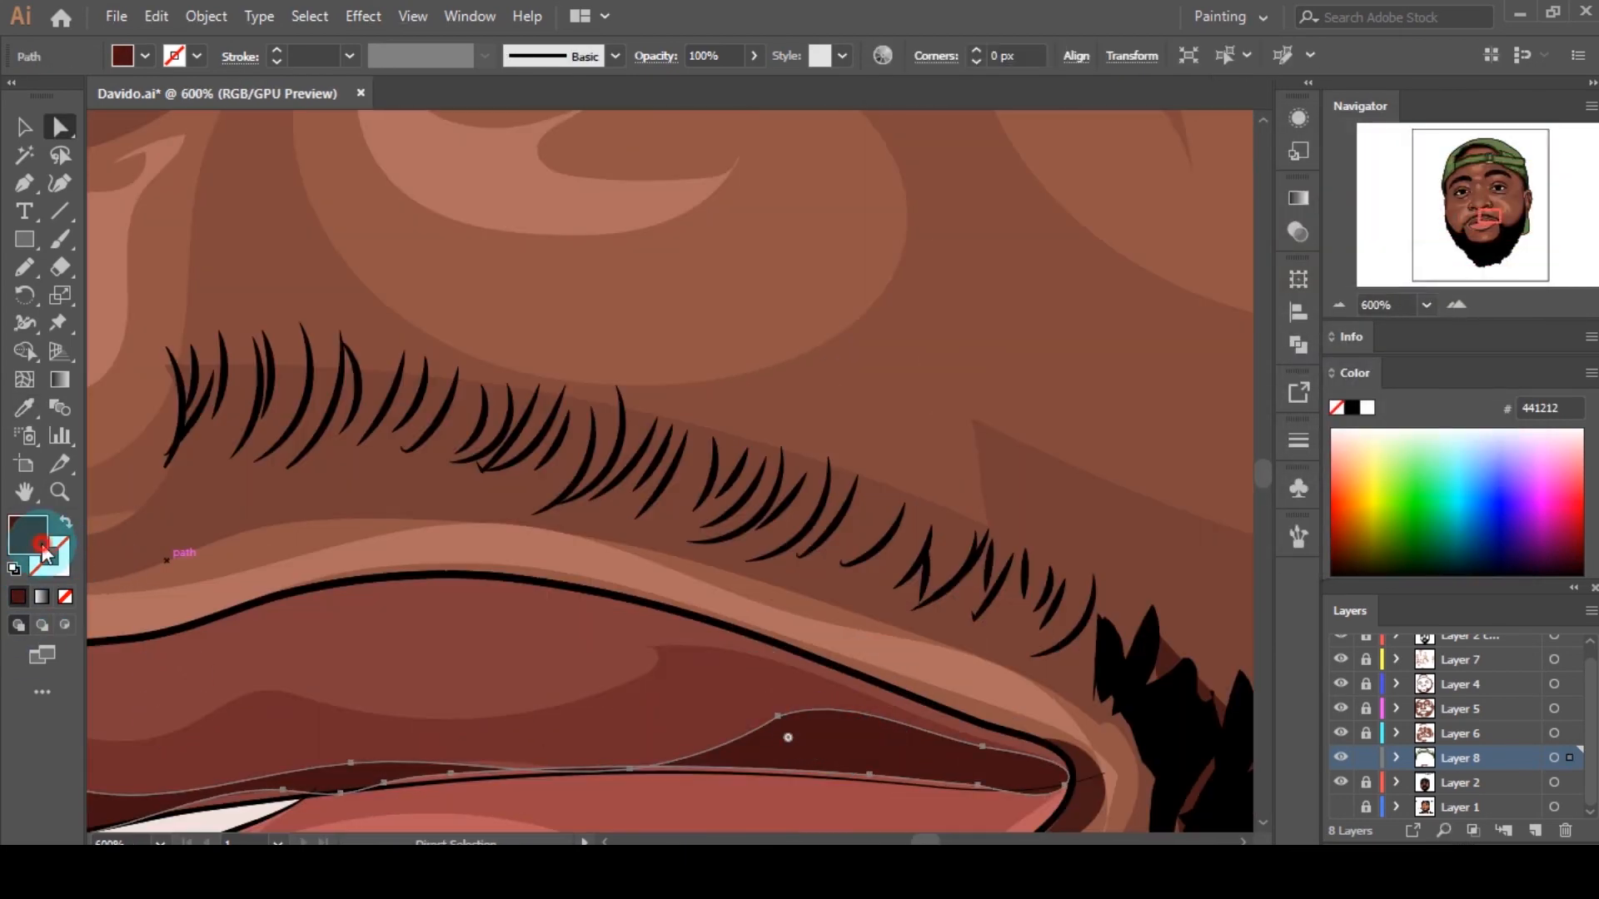
double_click(40, 544)
left_click(1107, 401)
left_click(1420, 214)
left_click(875, 536)
scroll(874, 535, "down", 4)
scroll(828, 607, "up", 5)
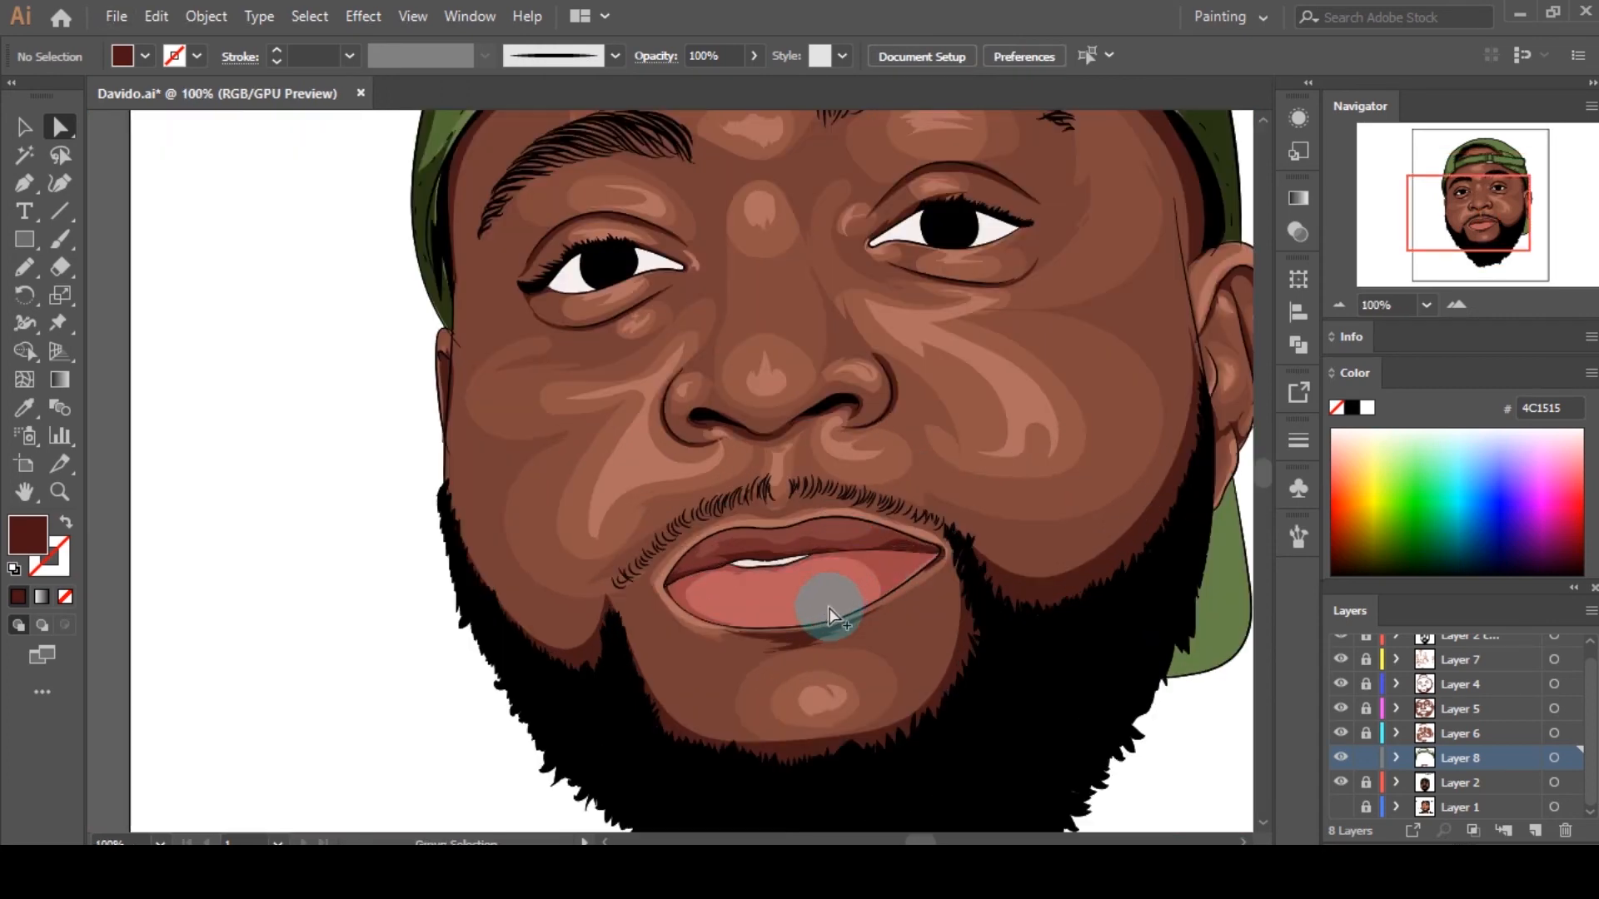
Step: Pencil a mid-tone ring around the centre of the lower lip and fill it with a darker shade of the sampled lip colour BA5D5D
key("n")
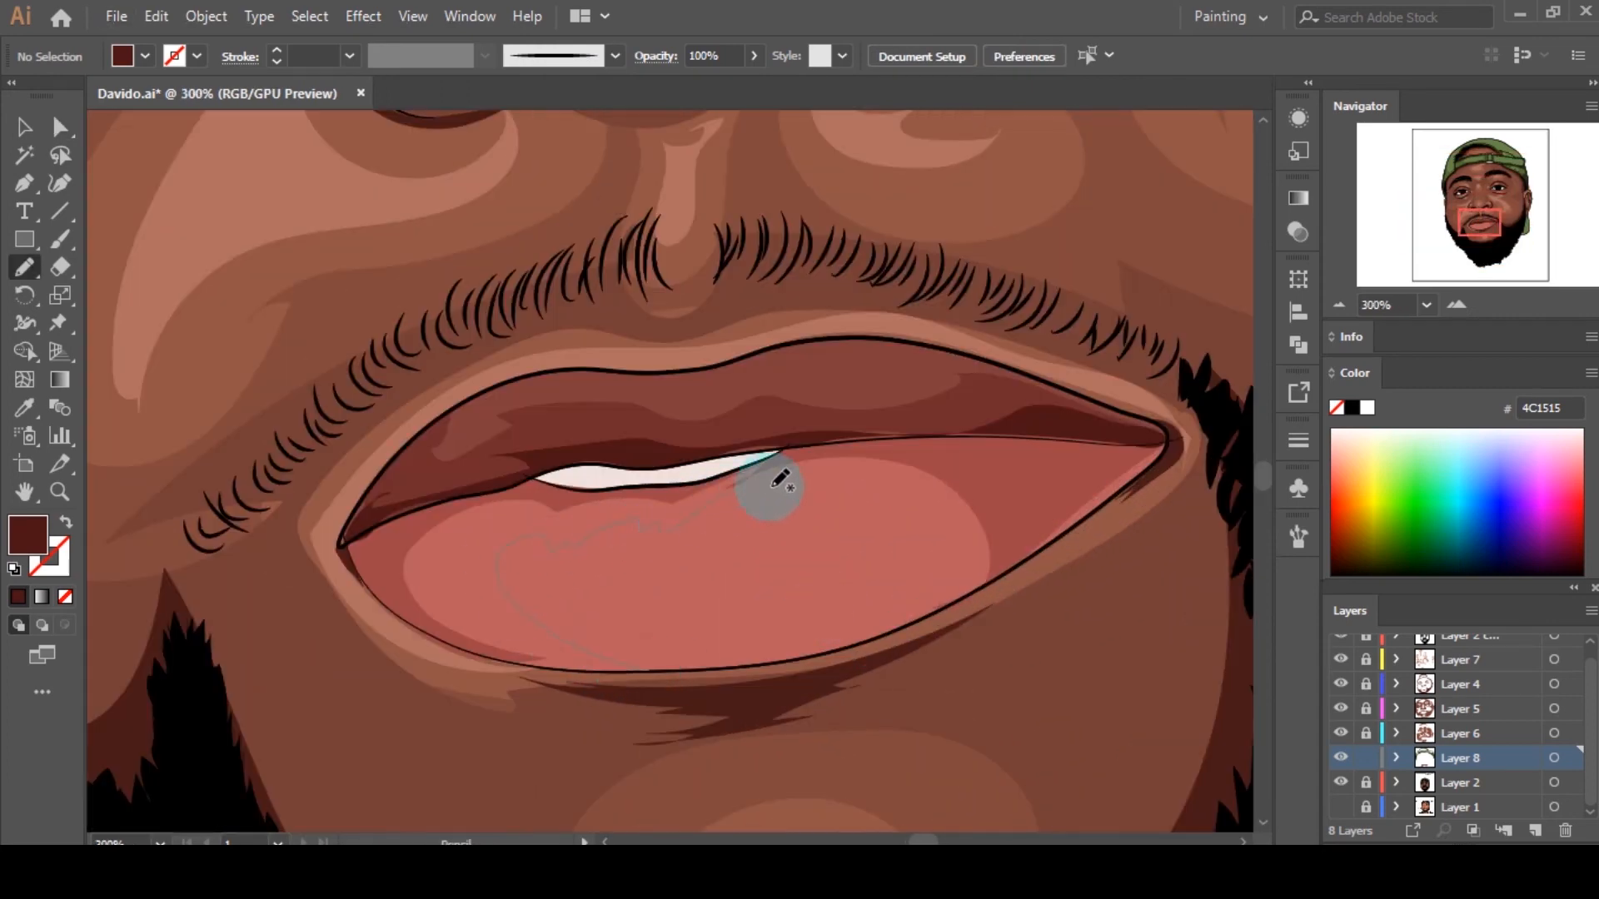
mouse_move(662, 648)
left_mouse_down()
mouse_move(759, 667)
mouse_move(950, 609)
mouse_move(774, 454)
left_mouse_up()
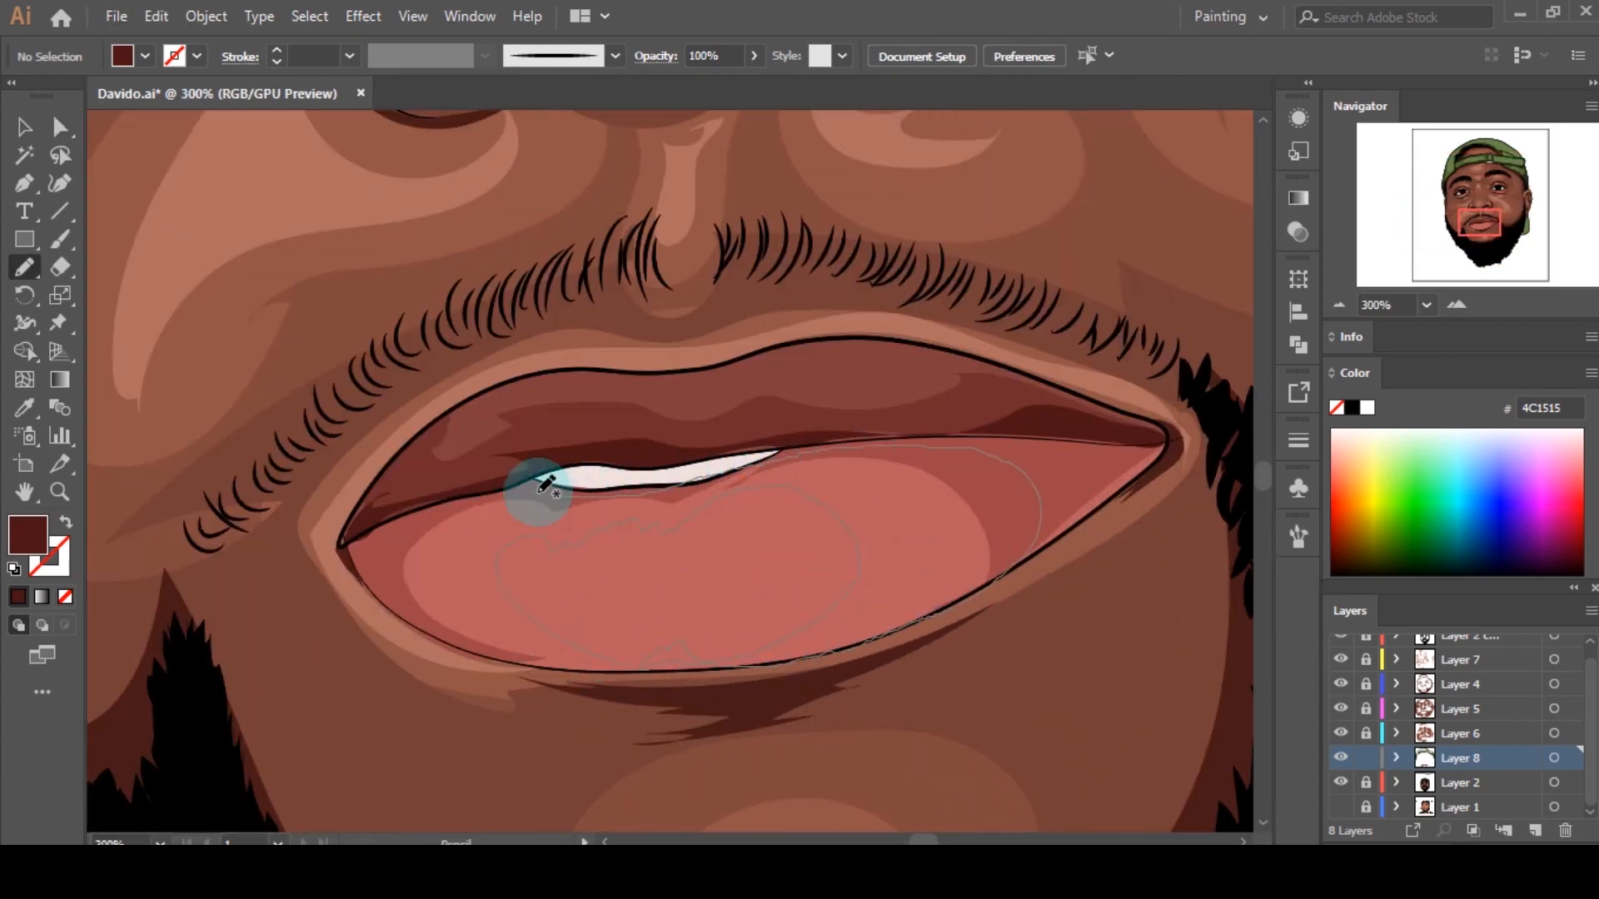
mouse_move(546, 485)
left_mouse_down()
mouse_move(468, 650)
mouse_move(678, 660)
left_mouse_up()
key("i")
left_click(593, 589)
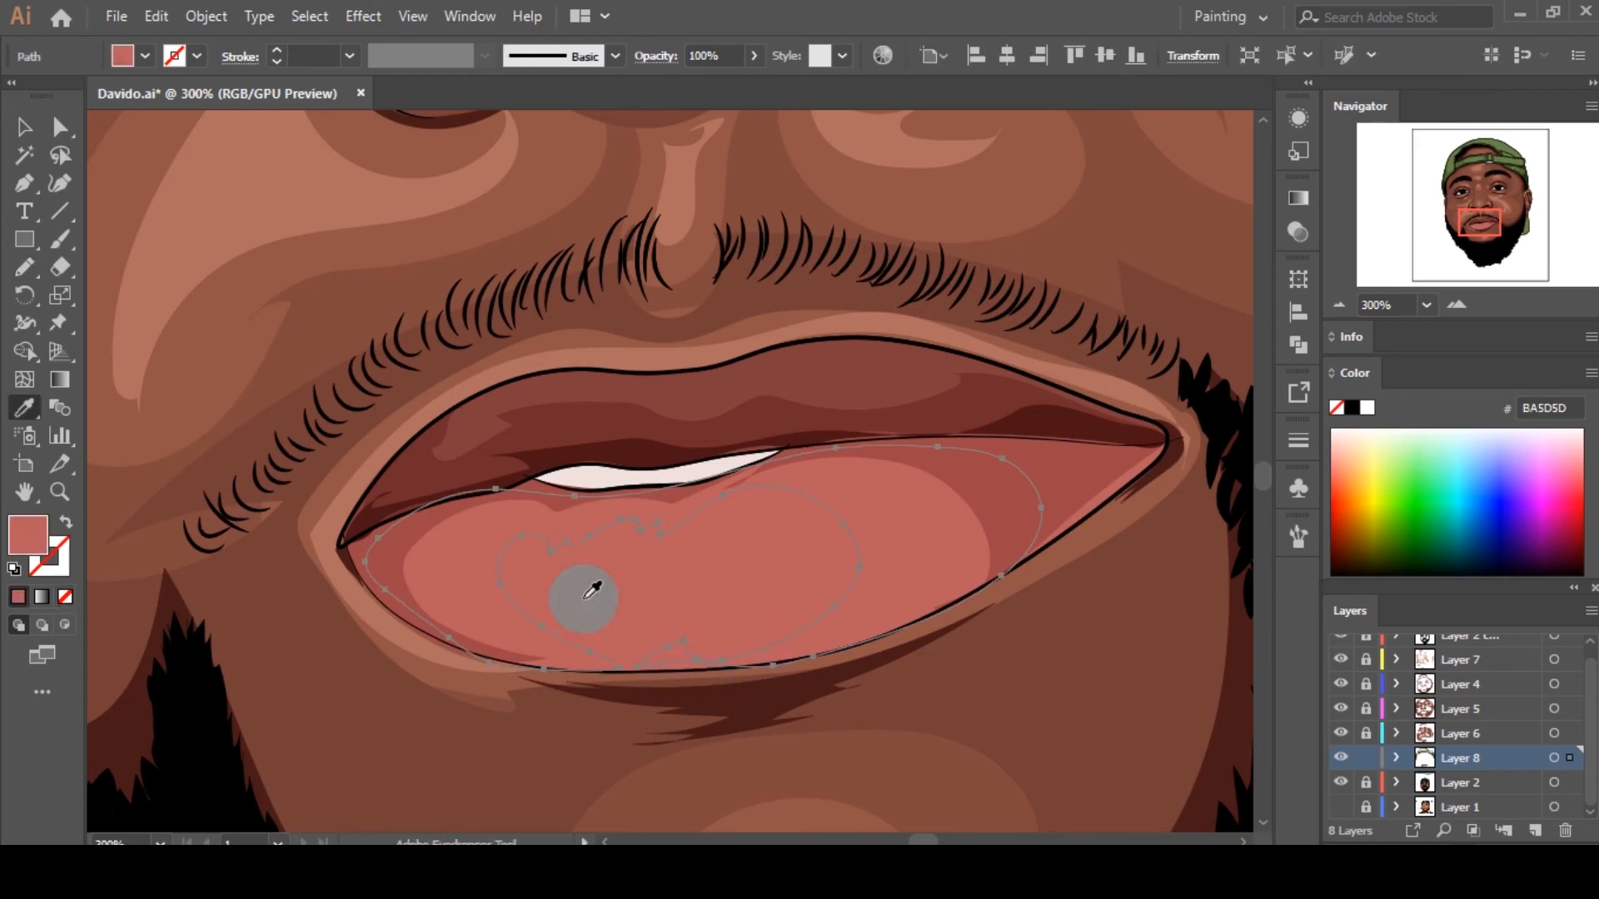
double_click(40, 535)
left_click(1046, 297)
left_click(1446, 203)
Step: Darken the fill of the outer shadow that surrounds the lower lip
key("a")
left_click(1010, 500)
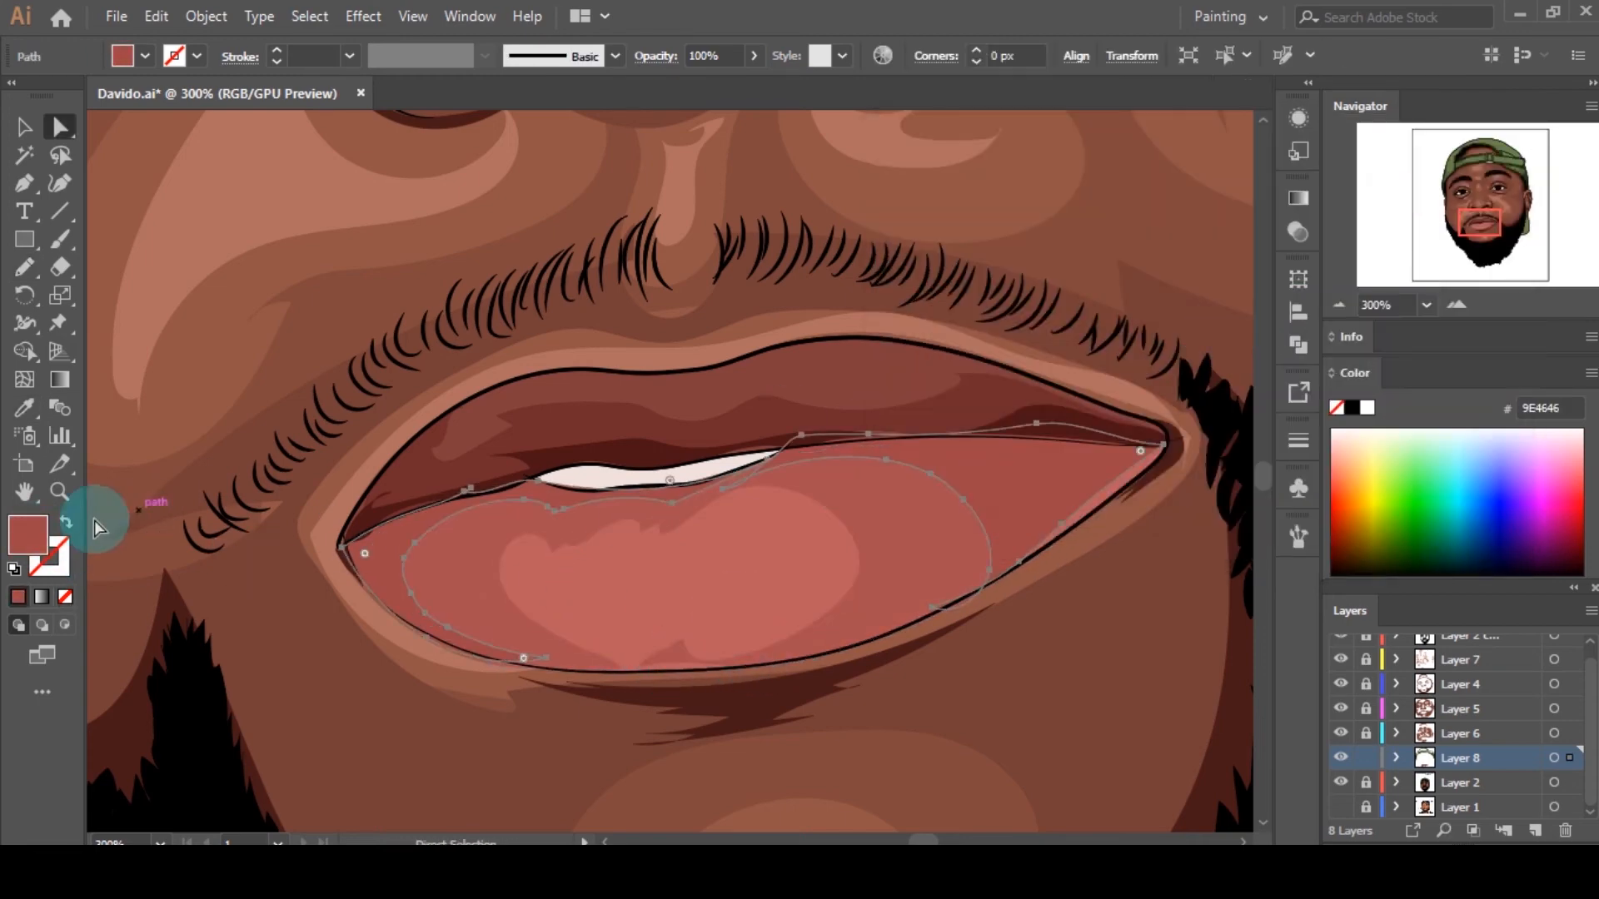
double_click(33, 539)
left_click(1061, 318)
left_click(1420, 205)
Step: Recolour the mid-tone ring around the lower lip's centre to B55757
left_click(926, 526)
double_click(32, 546)
left_click(1047, 282)
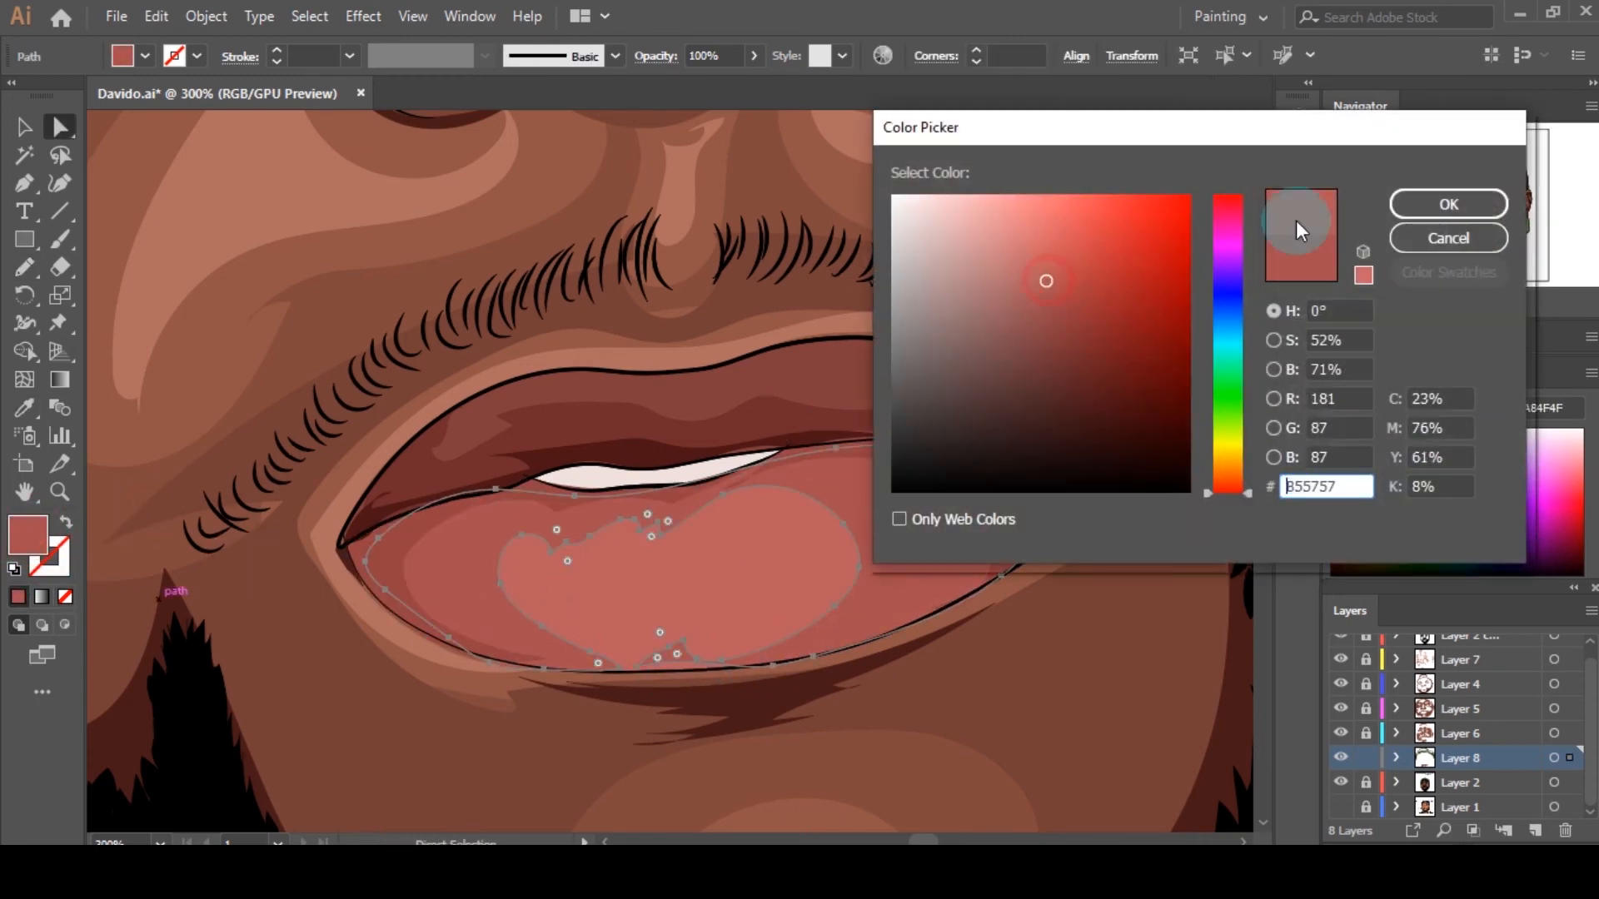
left_click(1447, 205)
key("ctrl+shift+a")
scroll(816, 533, "down", 4)
scroll(819, 546, "up", 6)
left_click(830, 577)
double_click(43, 537)
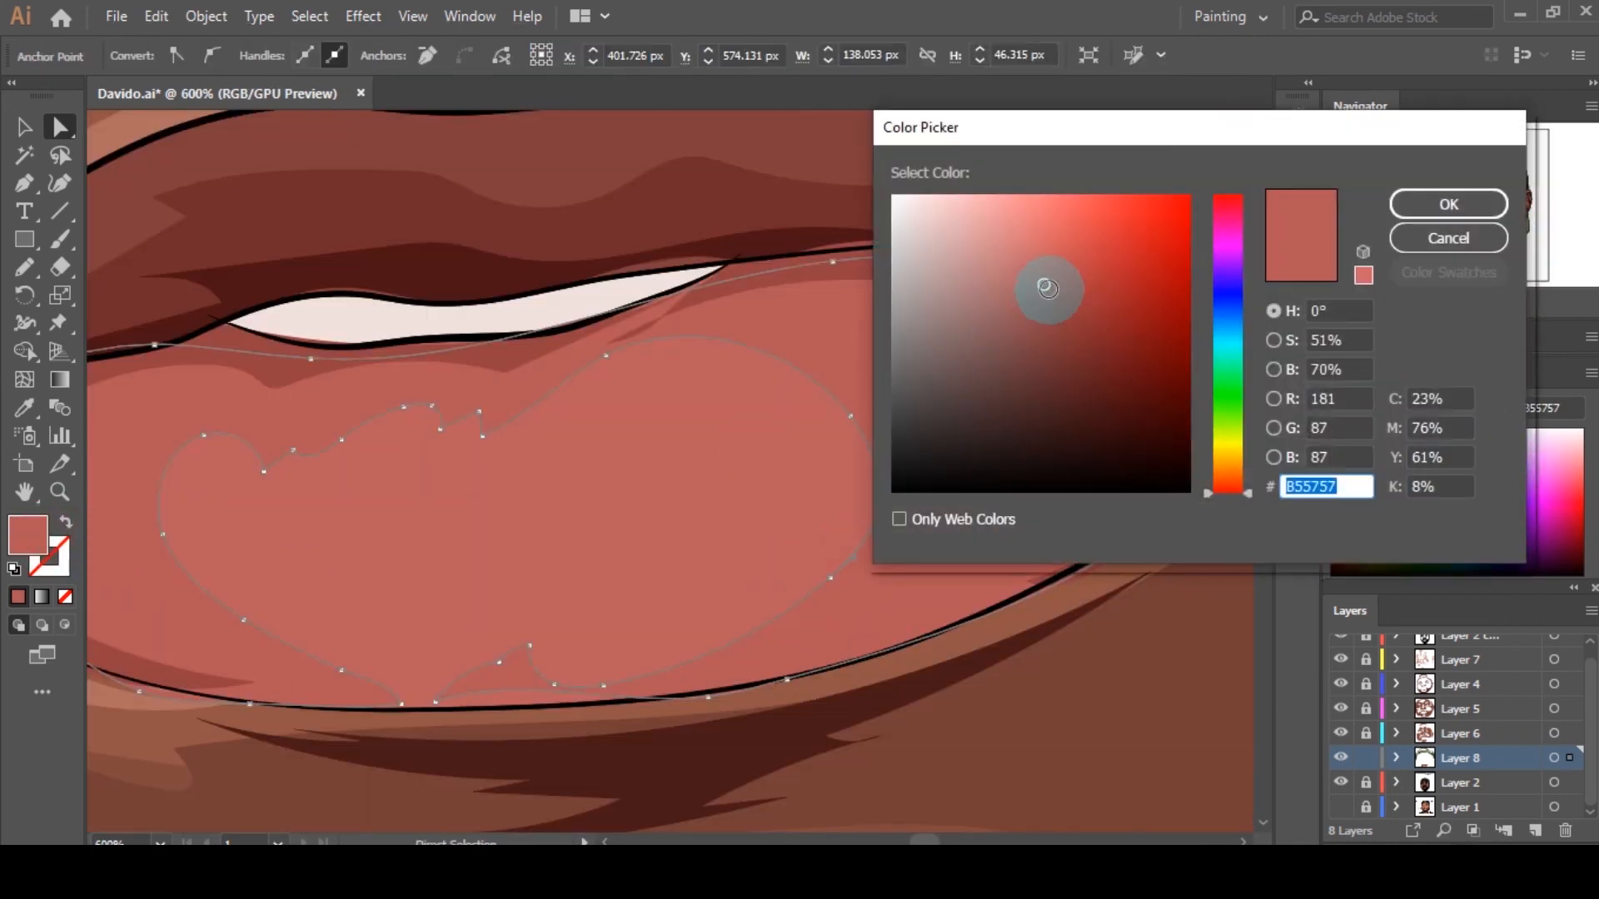
left_click(1434, 205)
key("ctrl+shift+a")
Step: Pencil a highlight under the upper lip's top outline and fill it with 9B5757, a lighter shade of the sampled 823E3B
scroll(774, 529, "down", 7)
scroll(774, 500, "up", 5)
key("i")
left_click(746, 579)
double_click(30, 537)
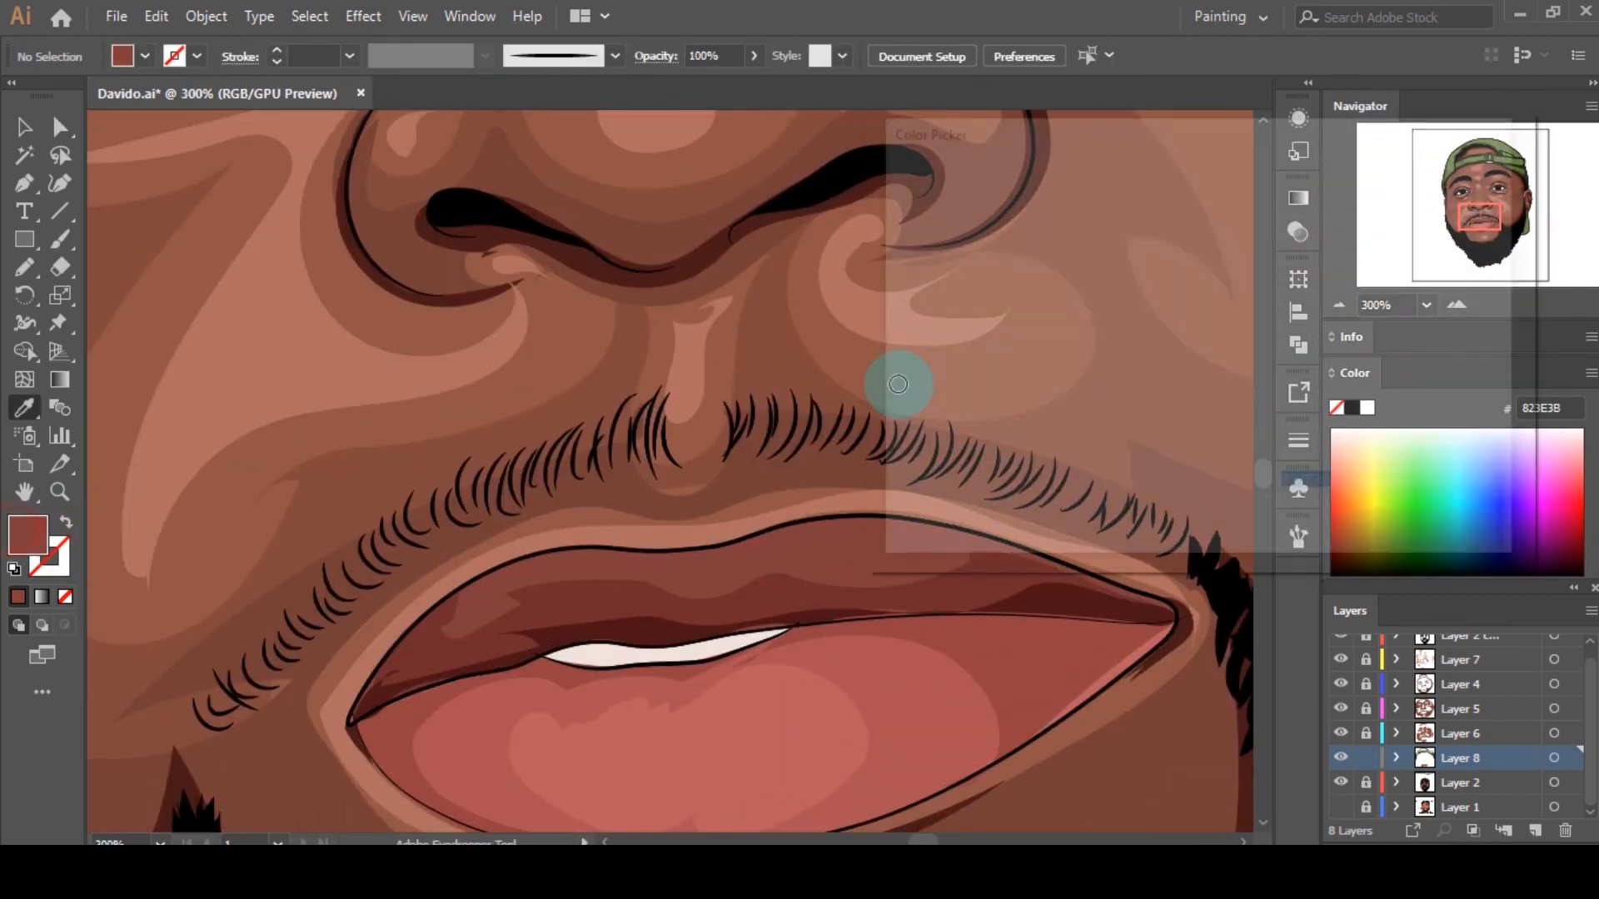
left_click(1032, 311)
left_click(1446, 204)
key("n")
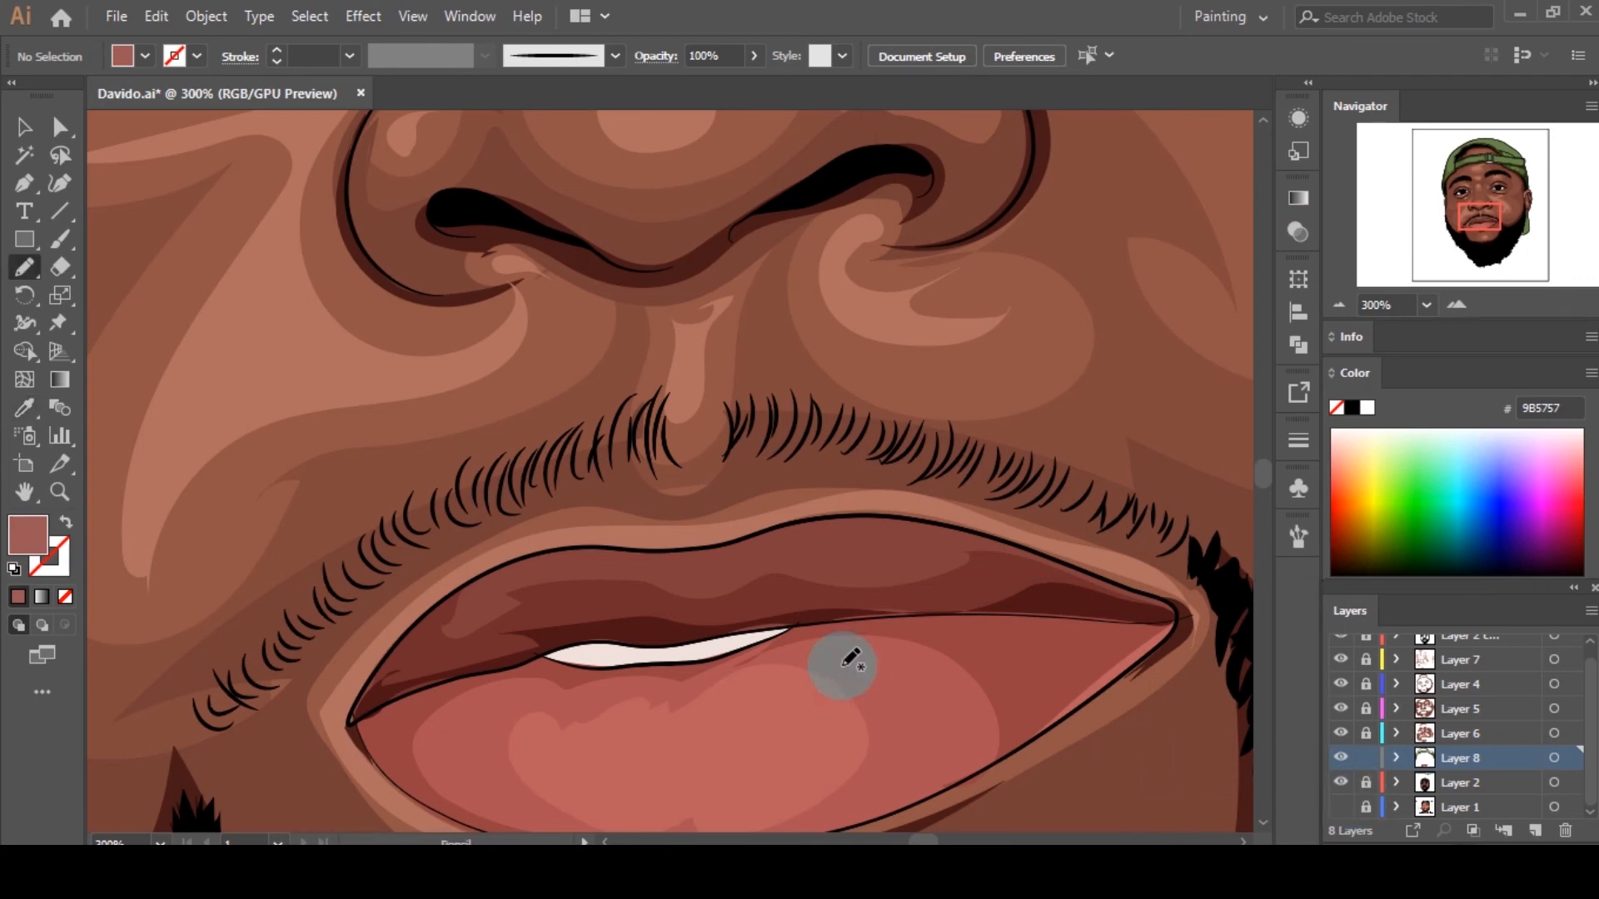
scroll(750, 617, "up", 2)
mouse_move(1081, 431)
left_mouse_down()
mouse_move(549, 511)
mouse_move(366, 492)
mouse_move(875, 419)
mouse_move(1141, 430)
left_mouse_up()
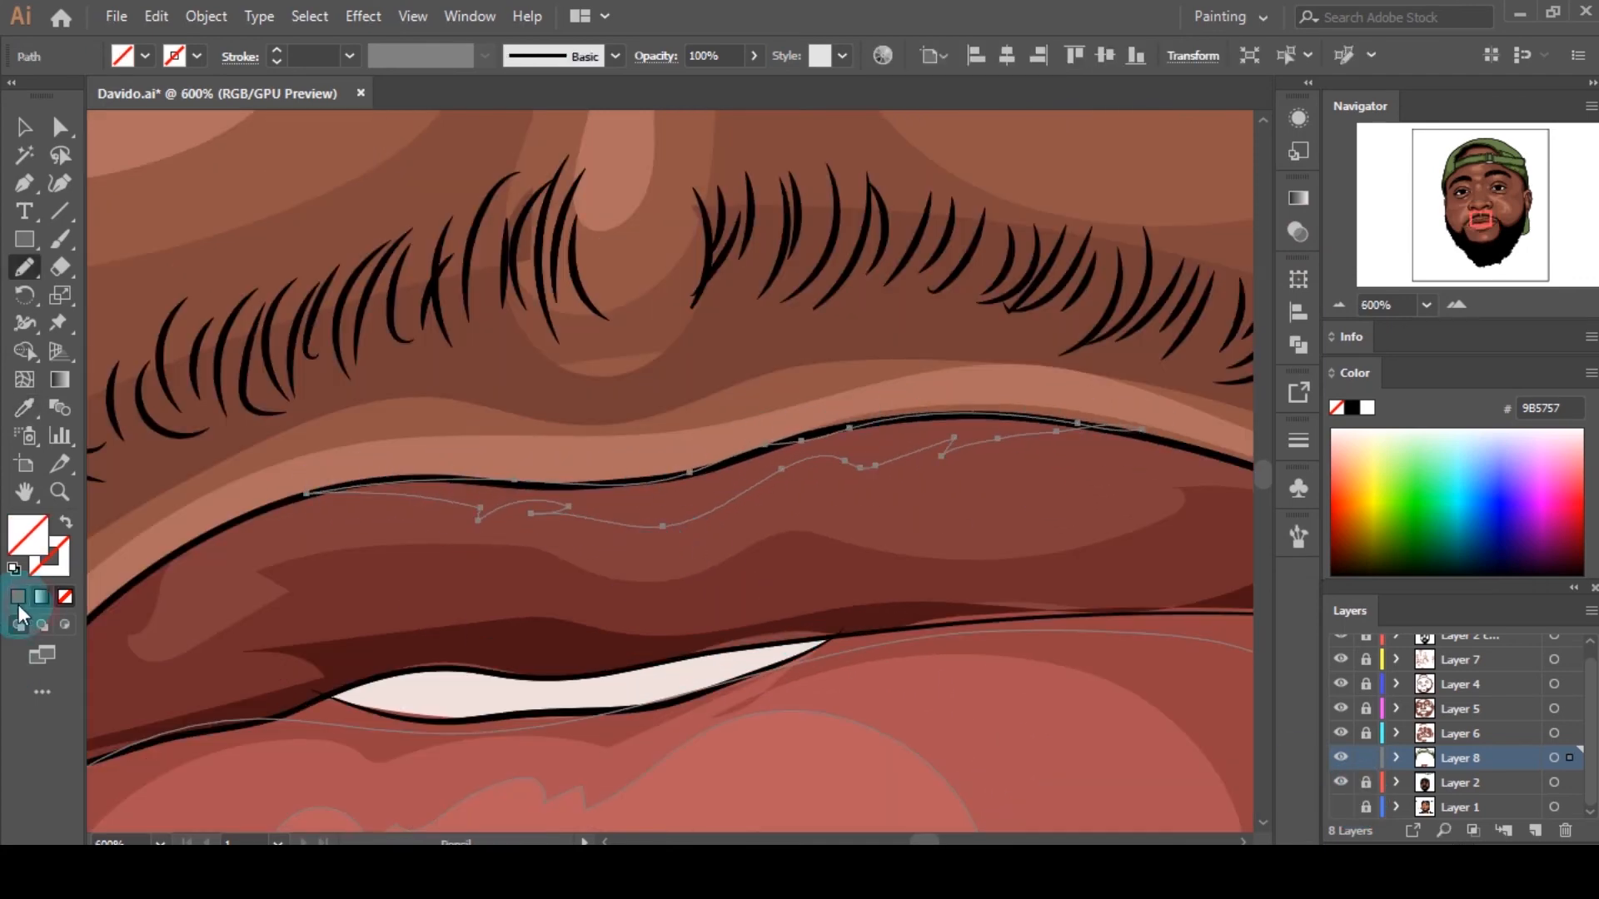
left_click(41, 597)
left_click(18, 597)
left_click(1301, 200)
scroll(814, 589, "down", 8)
left_click(1365, 757)
left_click(1365, 757)
Step: Pencil jagged highlights across the middle of the lower lip and fill them with the light pink E08C8C
scroll(1022, 688, "down", 2)
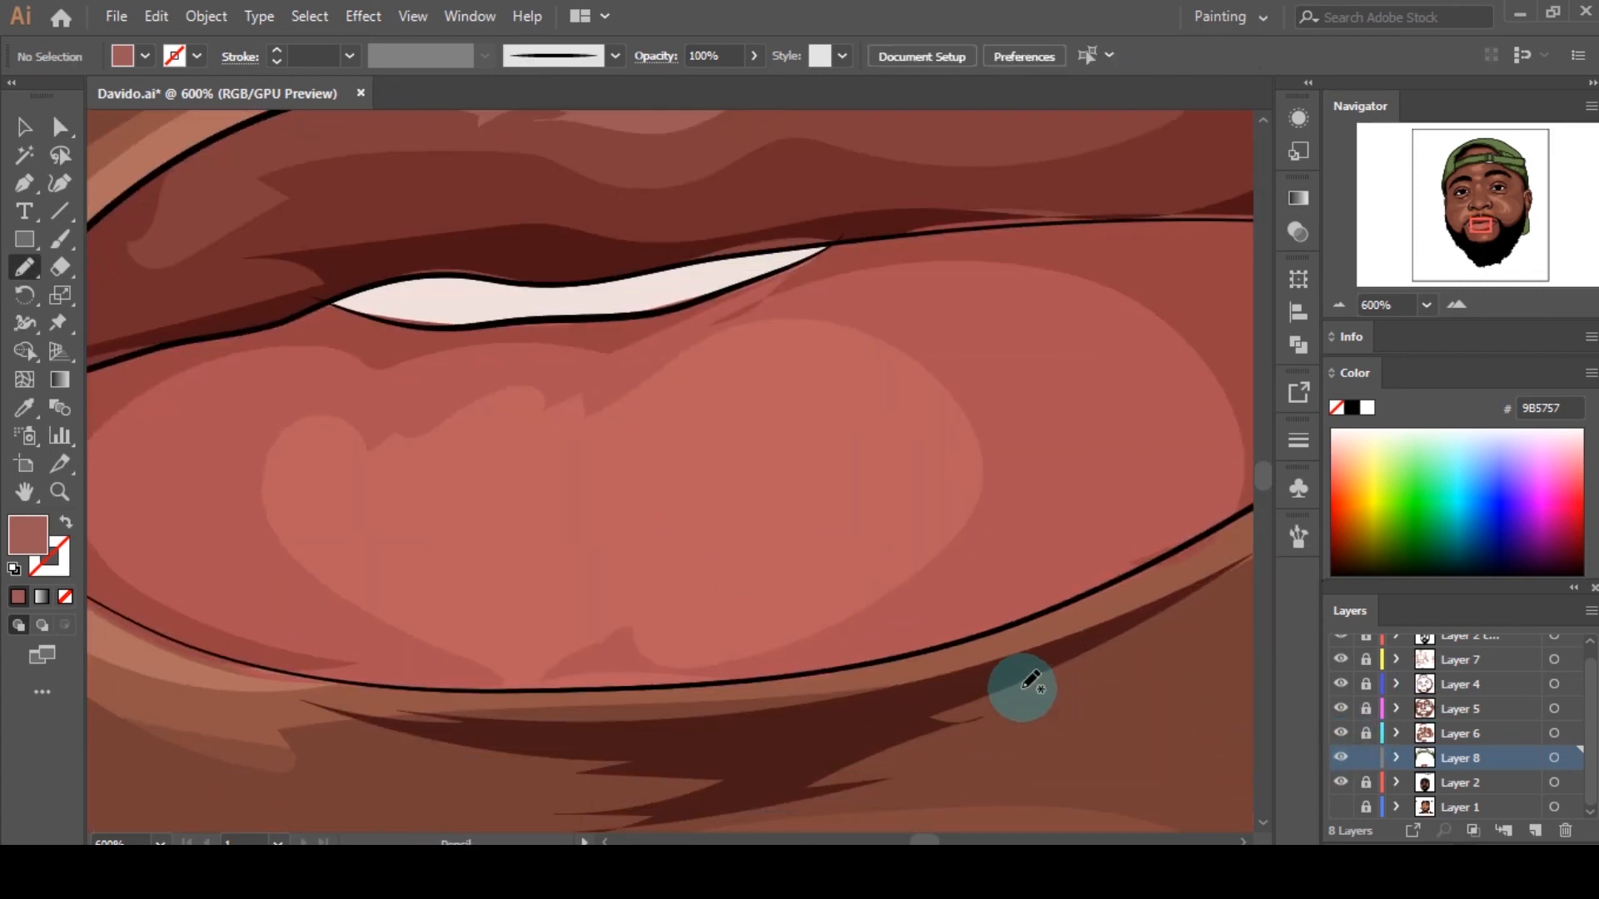
scroll(1023, 688, "up", 1)
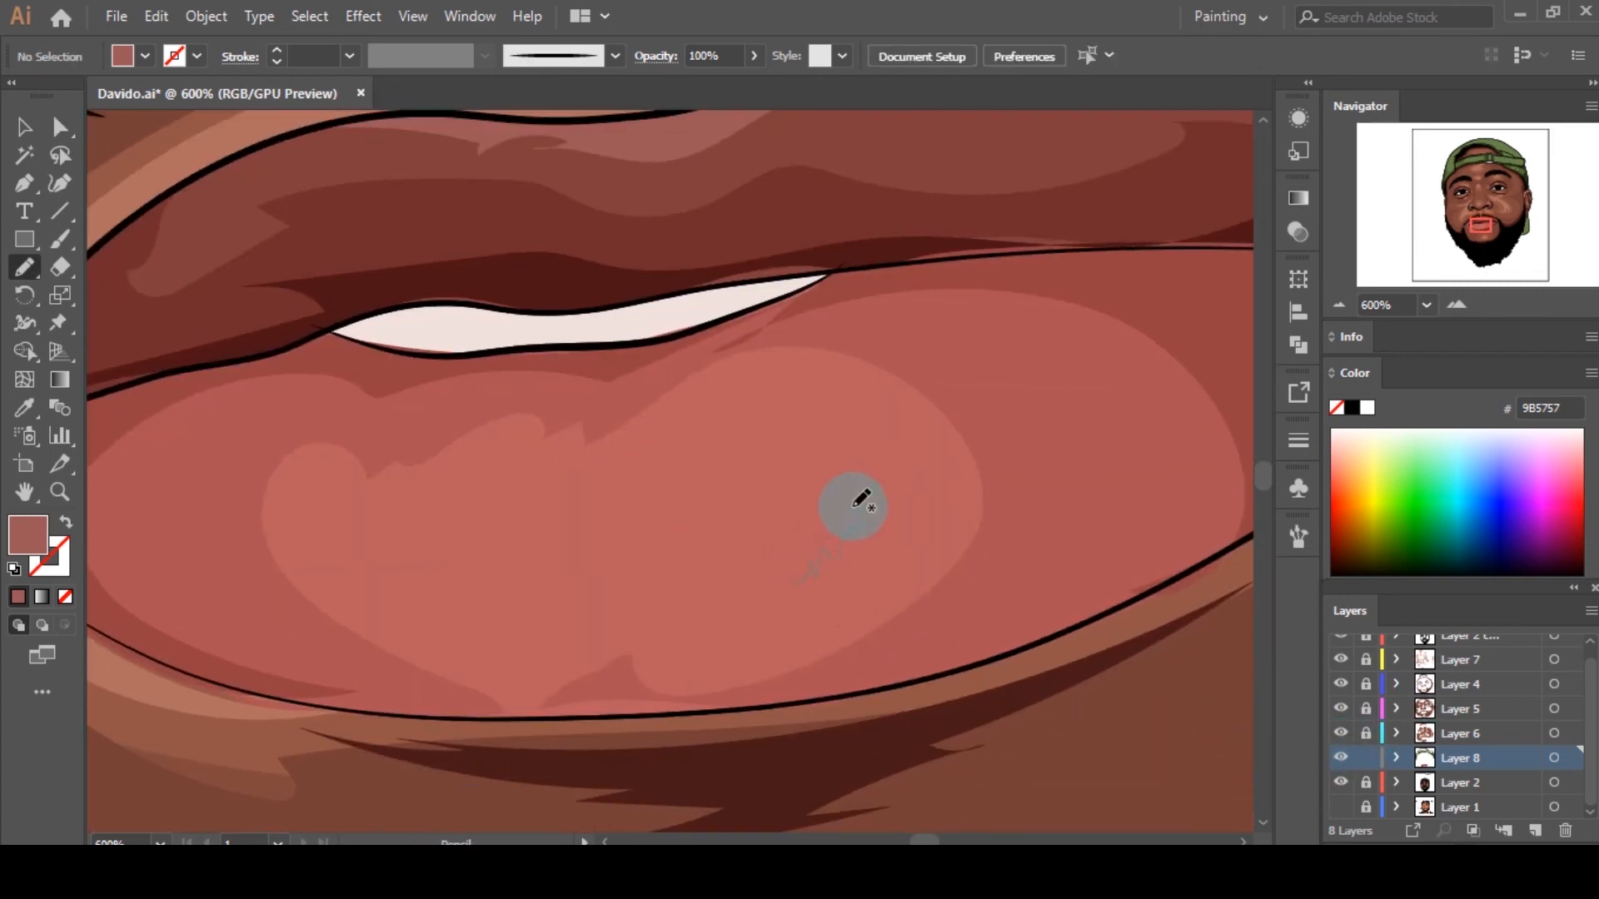
left_click_drag(768, 602, 756, 598)
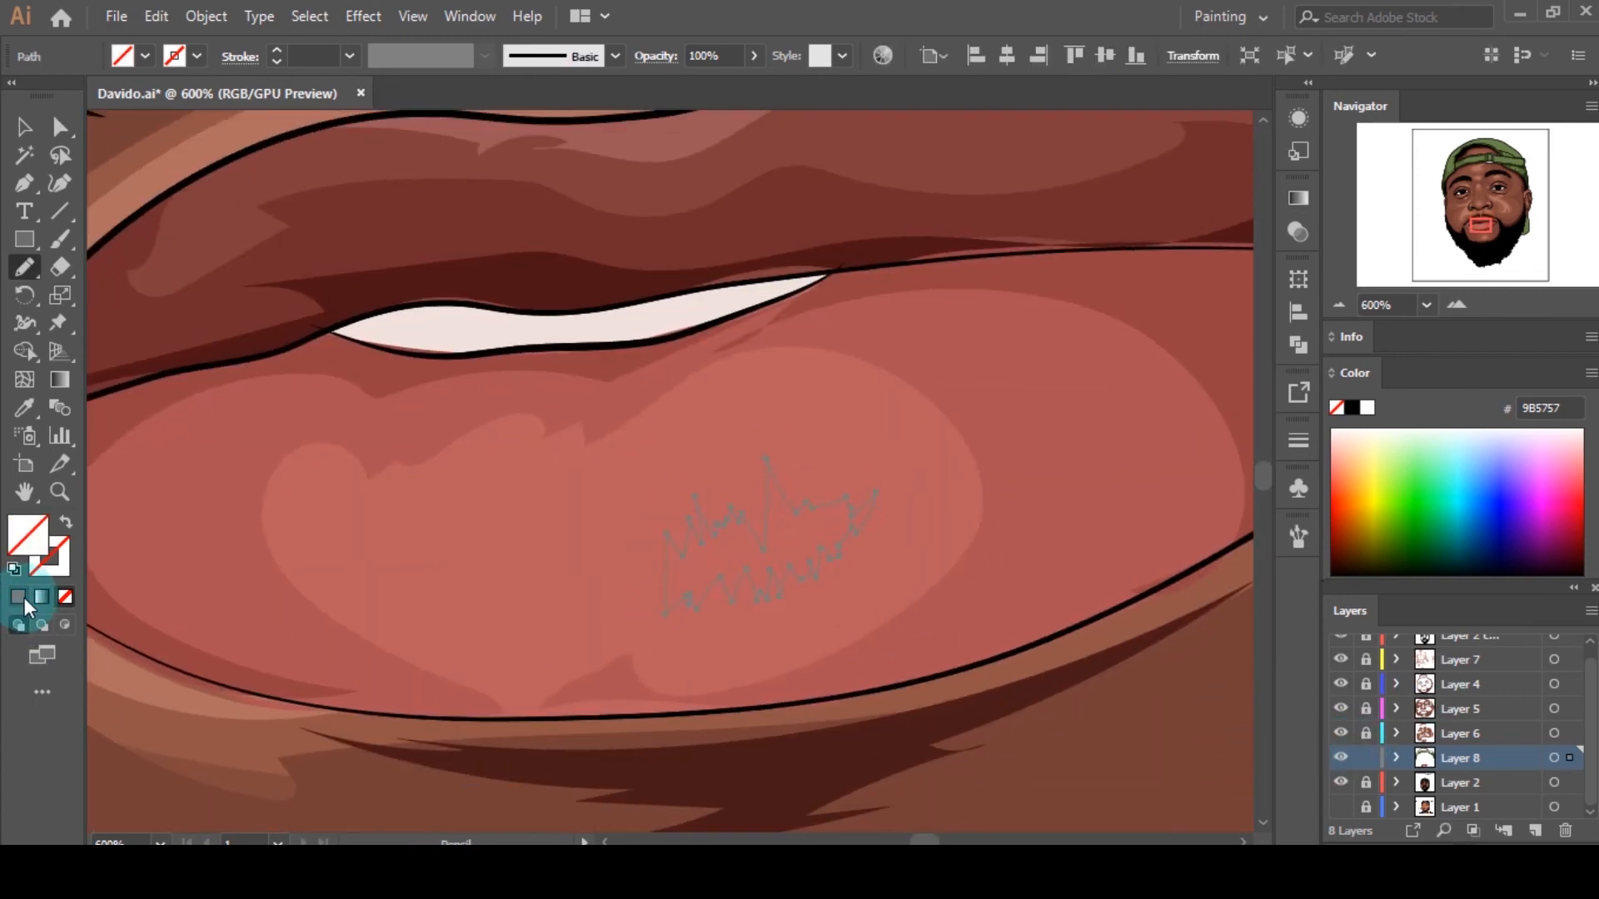
left_click(20, 597)
key("i")
left_click(441, 616)
double_click(28, 536)
left_click(1004, 231)
key("Return")
key("n")
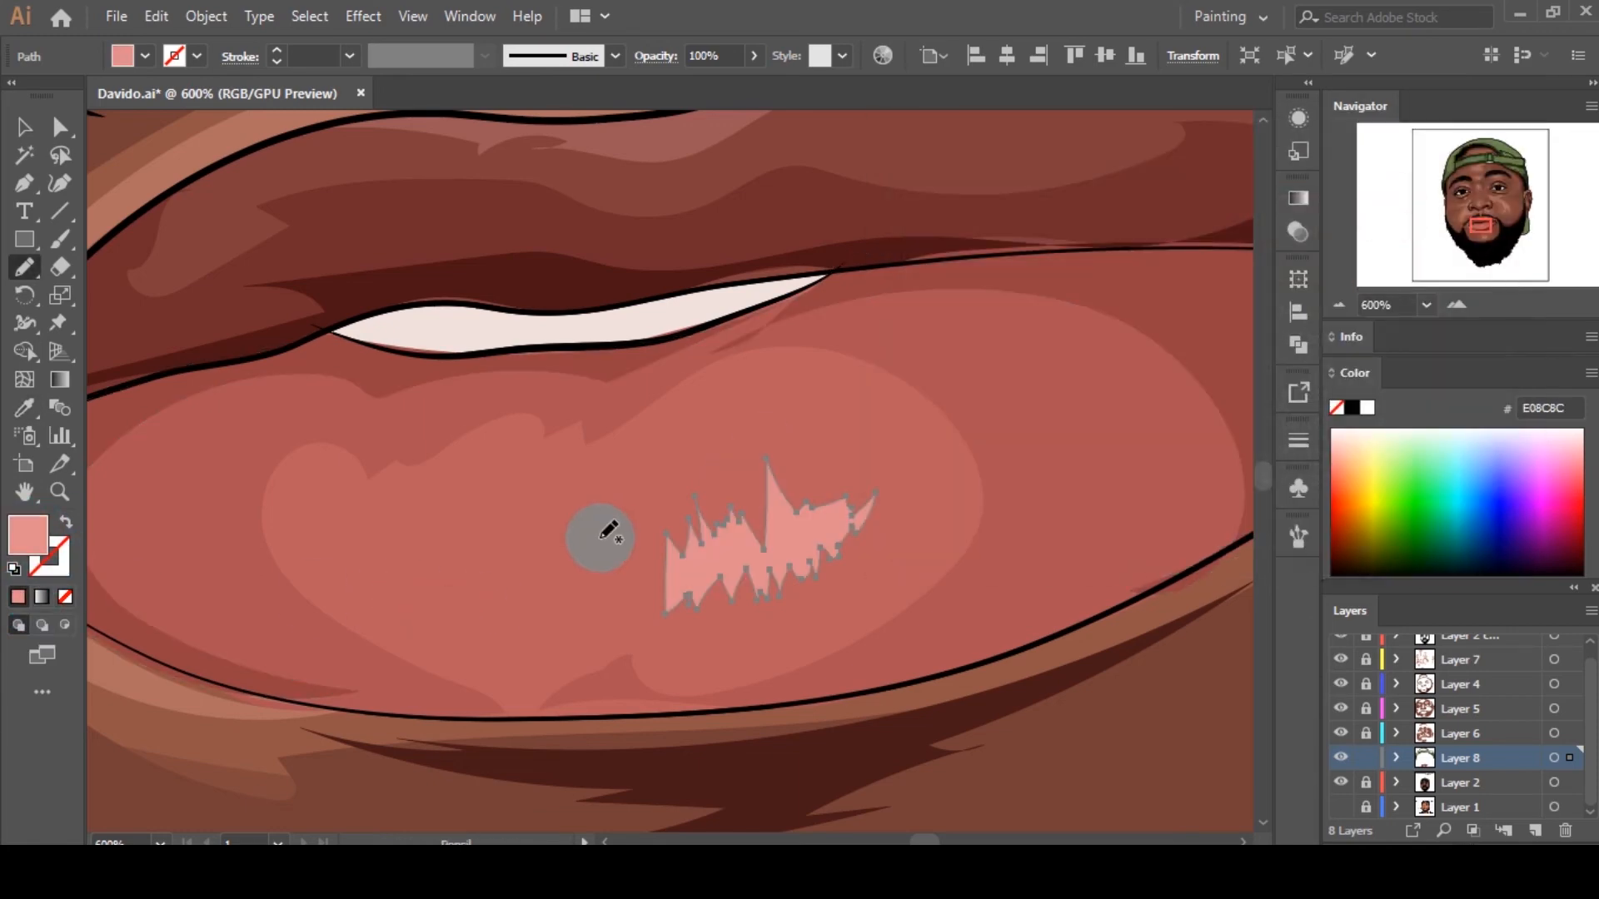
mouse_move(514, 609)
left_mouse_down()
mouse_move(555, 608)
mouse_move(633, 616)
left_mouse_up()
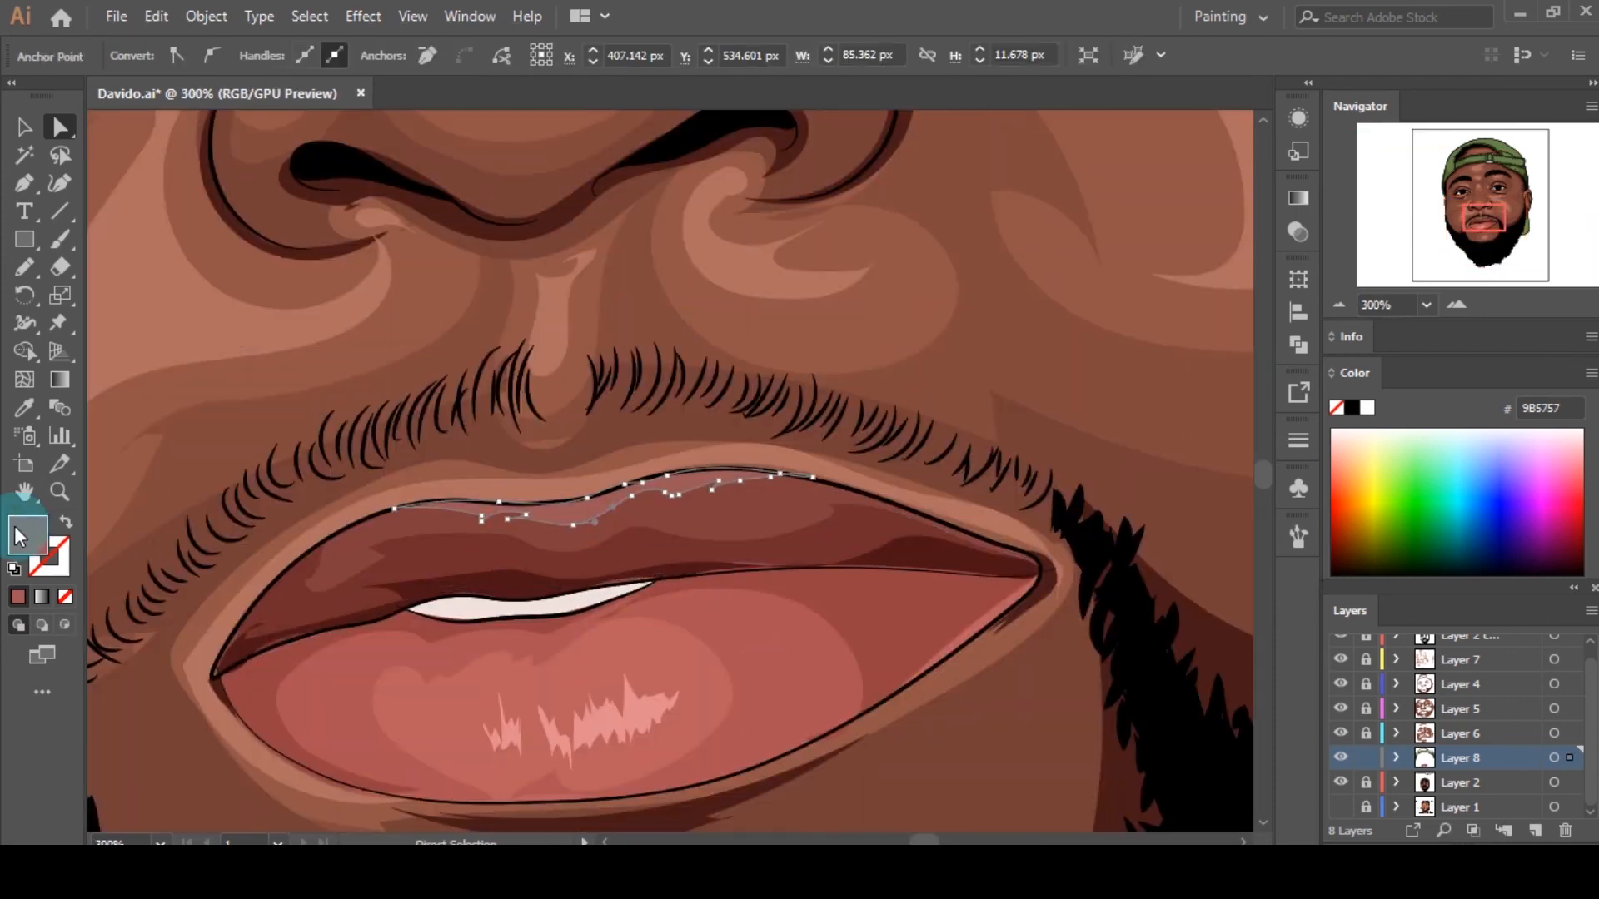
Step: Recolour the upper-lip highlight to BA7F7F and move an anchor at its jagged left-hand notch
double_click(15, 530)
left_click(987, 274)
left_click(1443, 204)
scroll(617, 513, "up", 3)
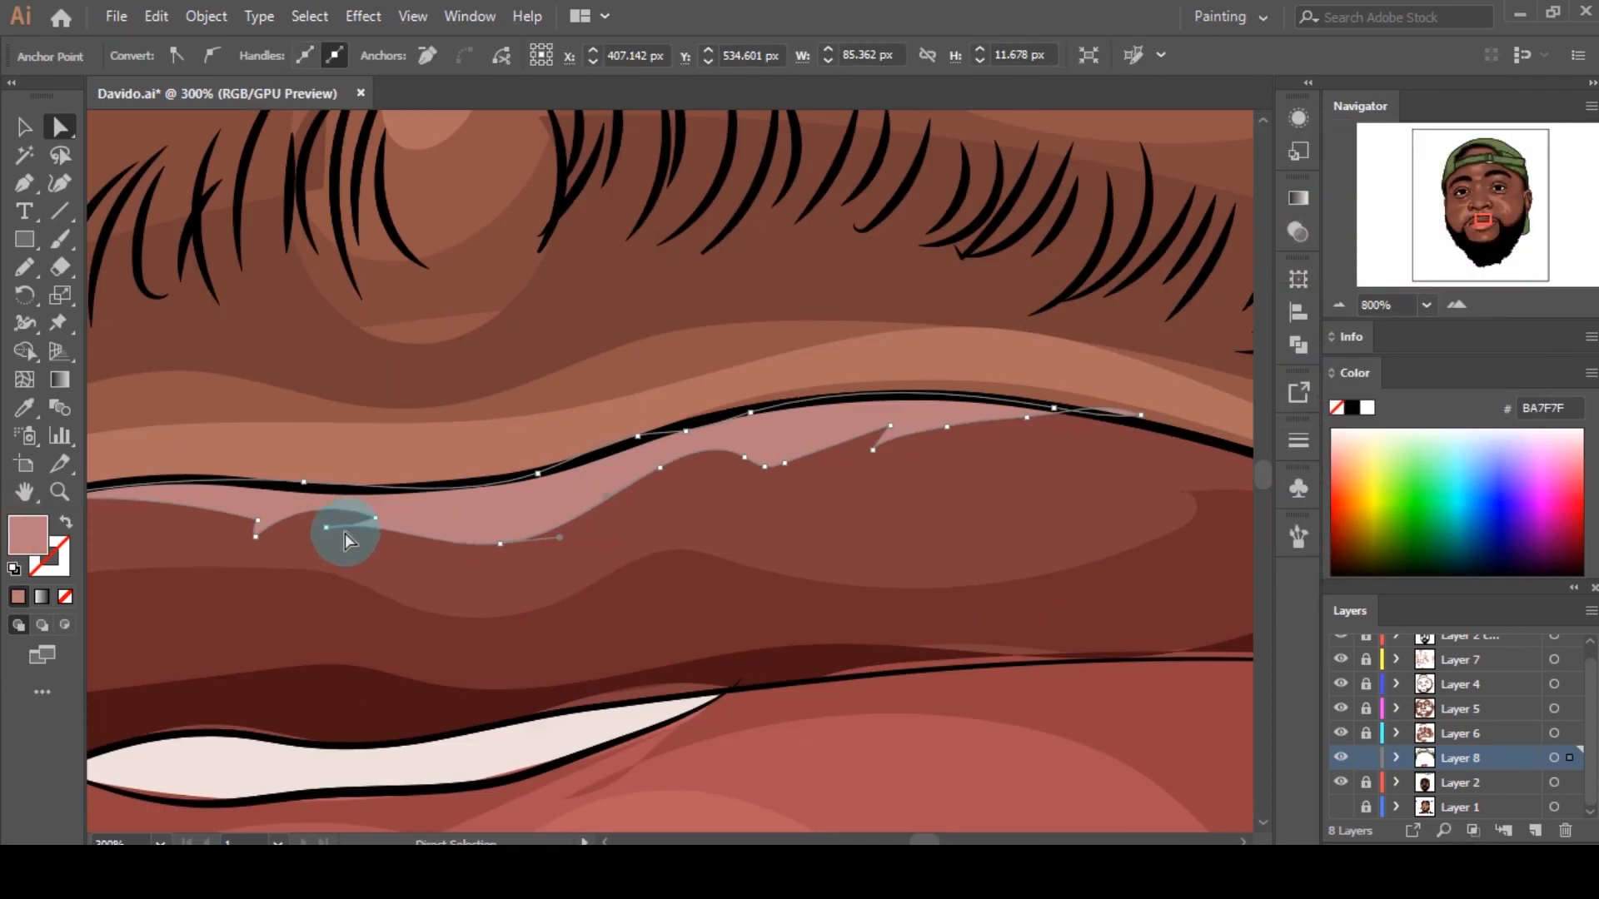
left_click_drag(324, 529, 301, 545)
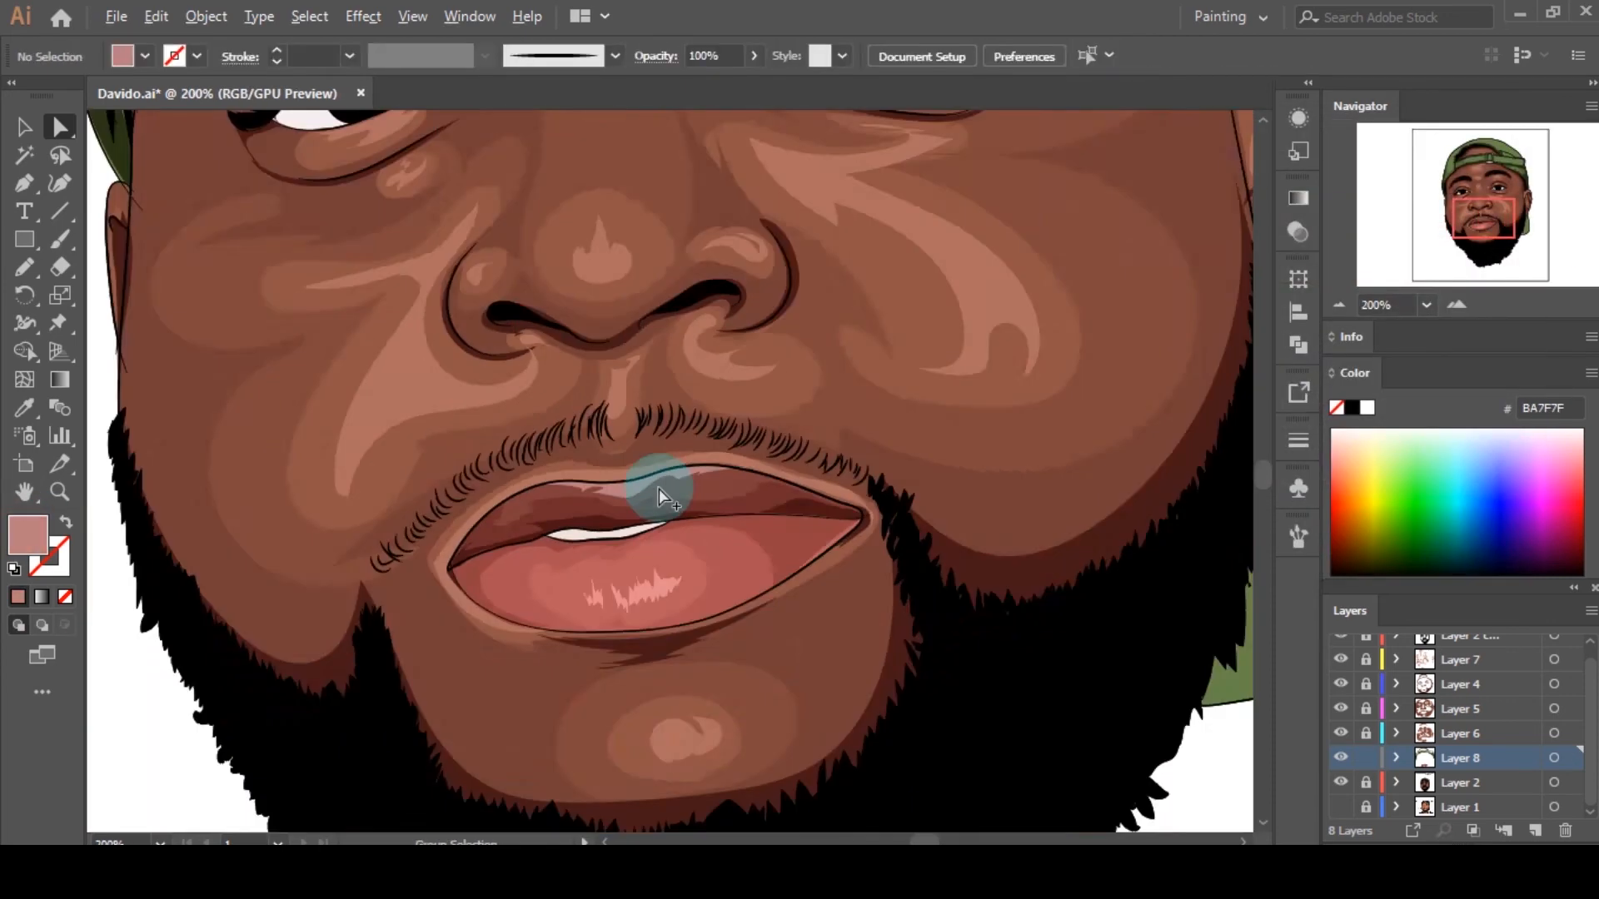
scroll(698, 592, "down", 6)
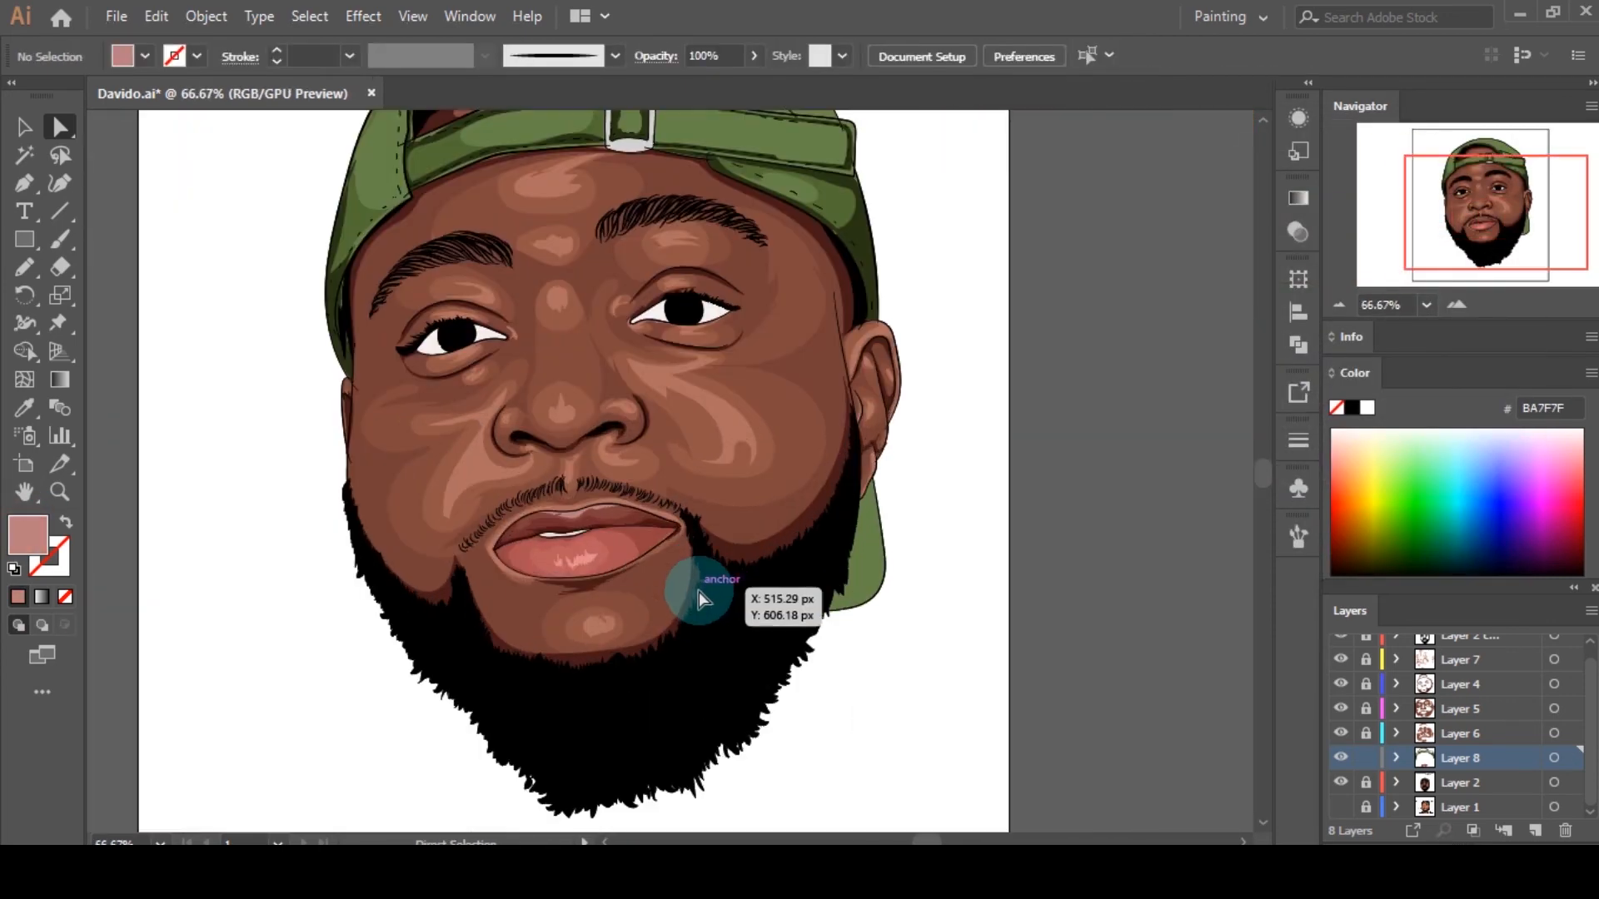
Step: Pick up the teeth's off-white colour EFE0DC as the current fill
scroll(816, 621, "up", 8)
scroll(653, 588, "up", 4)
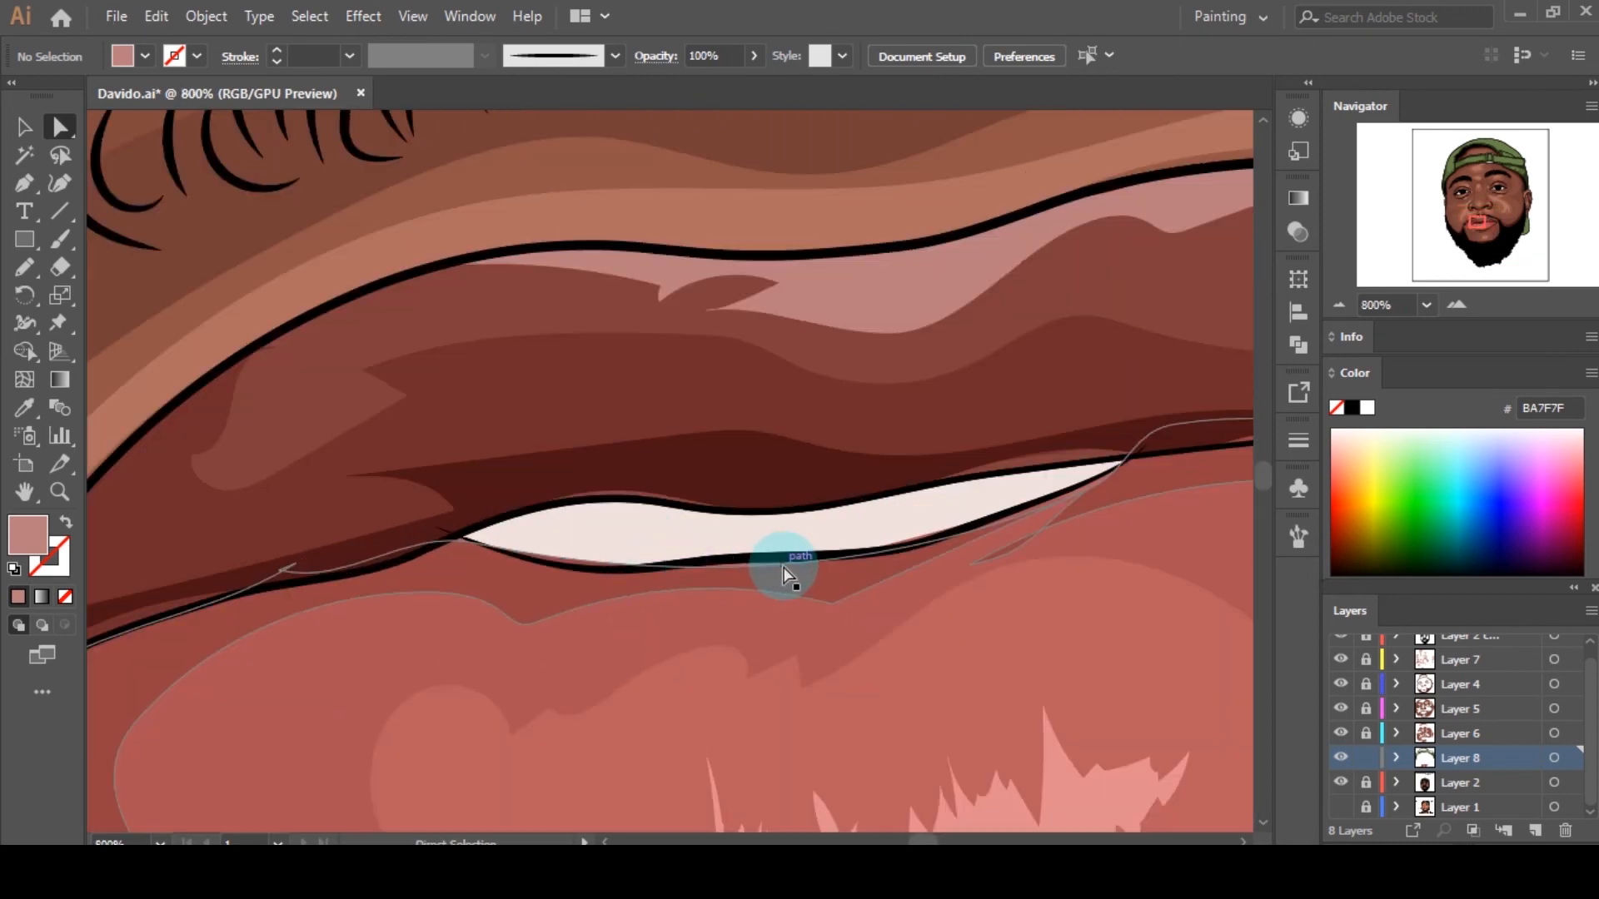
key("n")
scroll(890, 543, "up", 1)
left_click_drag(237, 533, 349, 566)
key("a")
left_click(579, 530)
left_click(1364, 760)
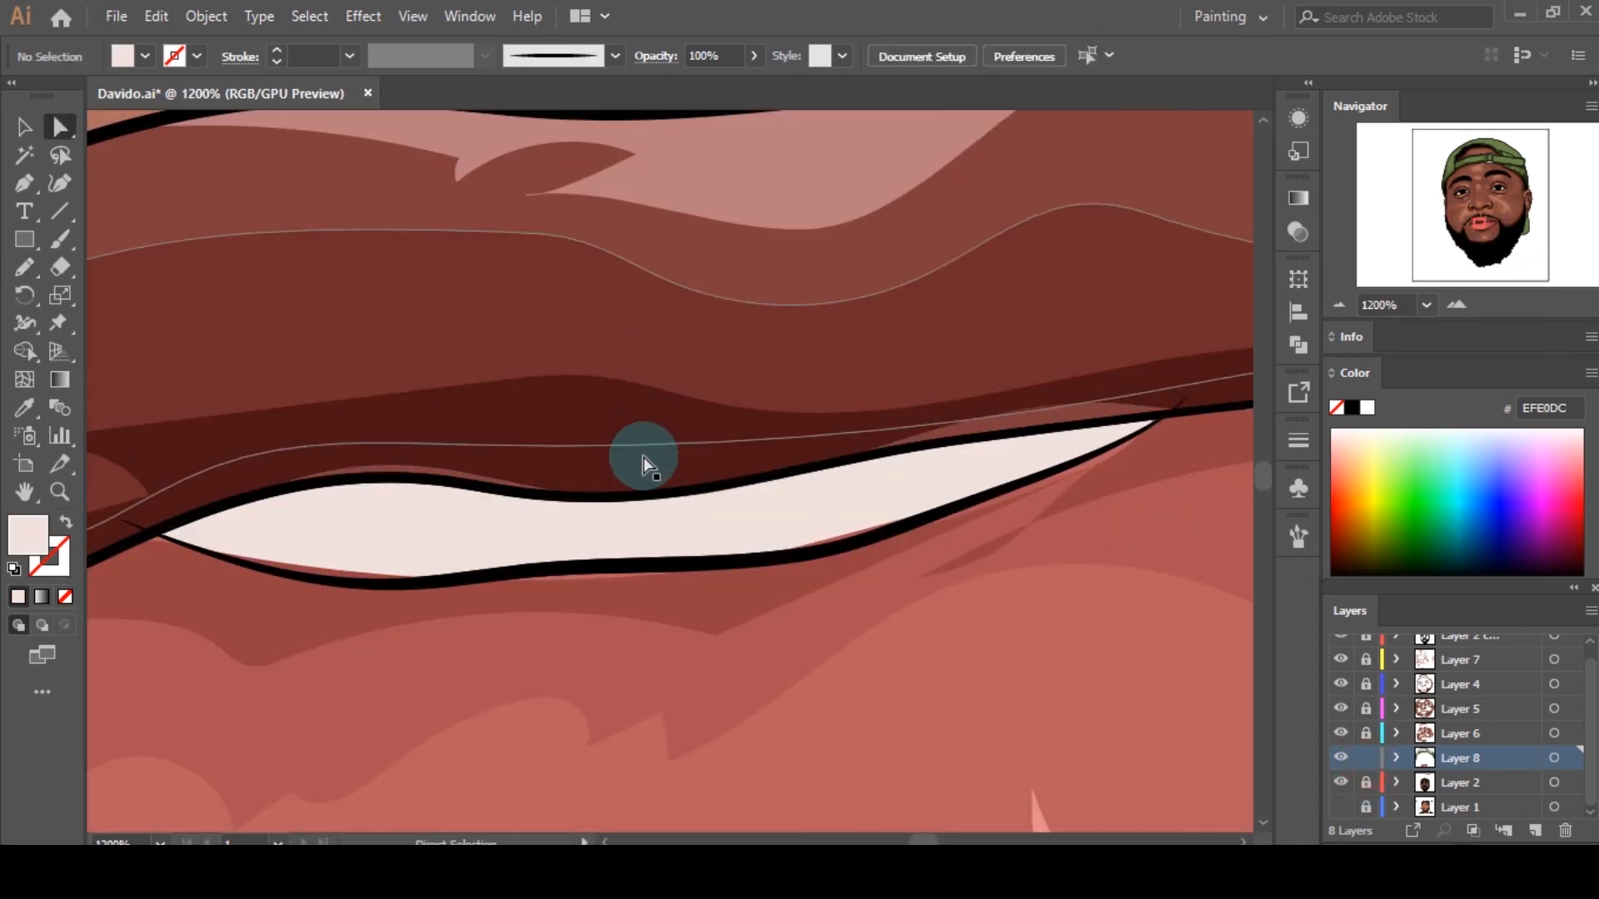
Step: Pencil a shadow along the teeth's upper edge with a notch between two teeth, and fill it with grey-brown 897F75
key("n")
left_click_drag(190, 543, 397, 516)
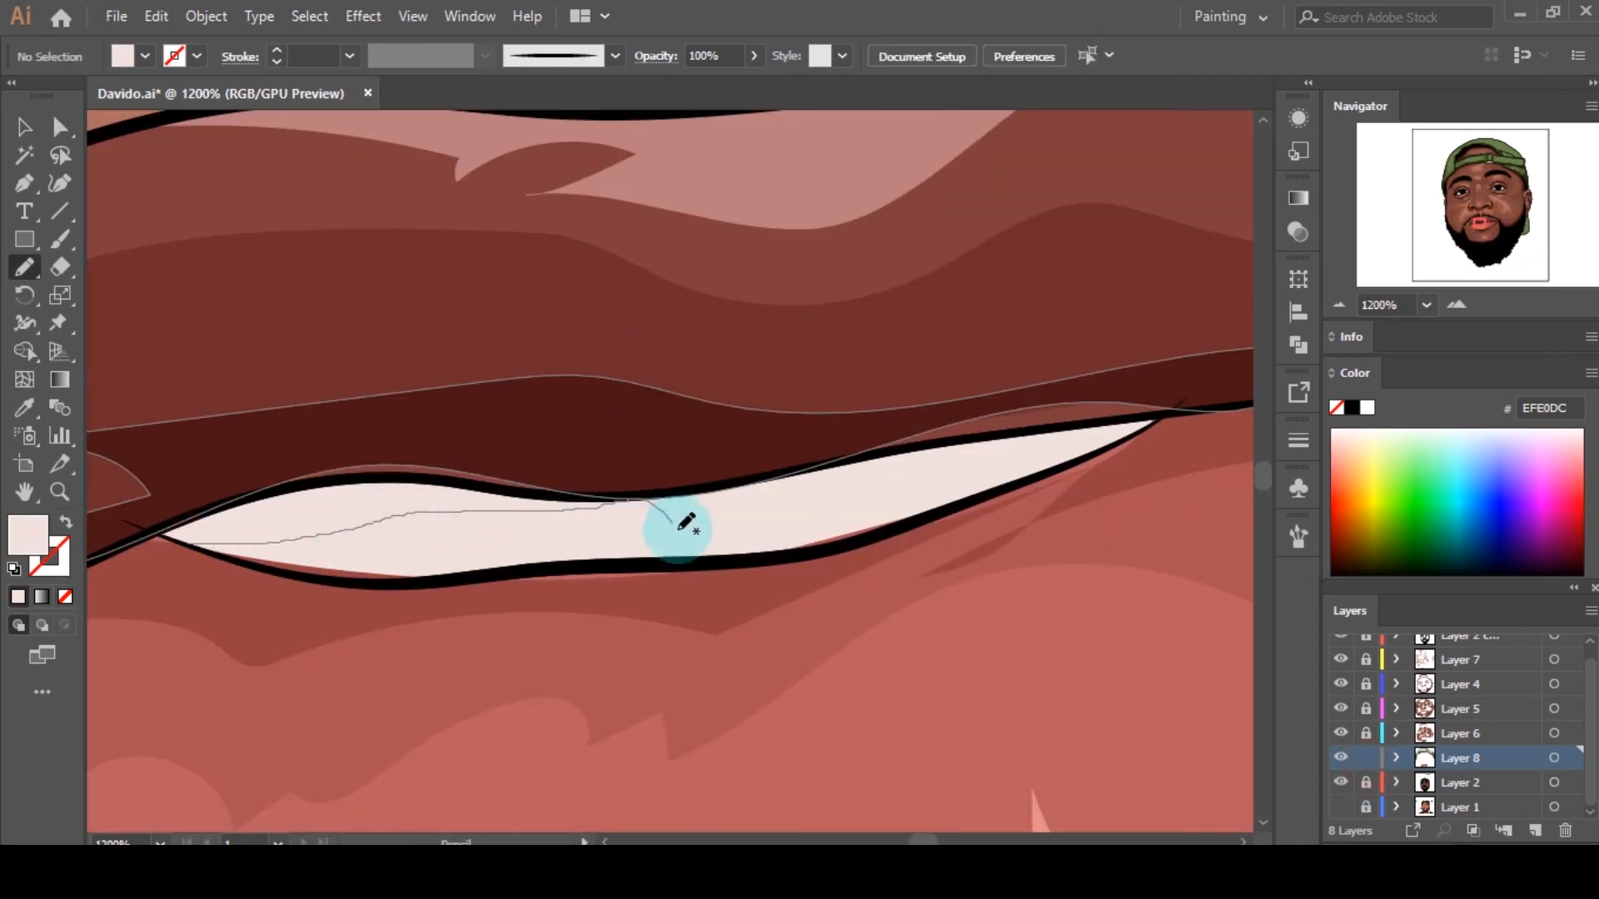
left_click_drag(685, 525, 941, 457)
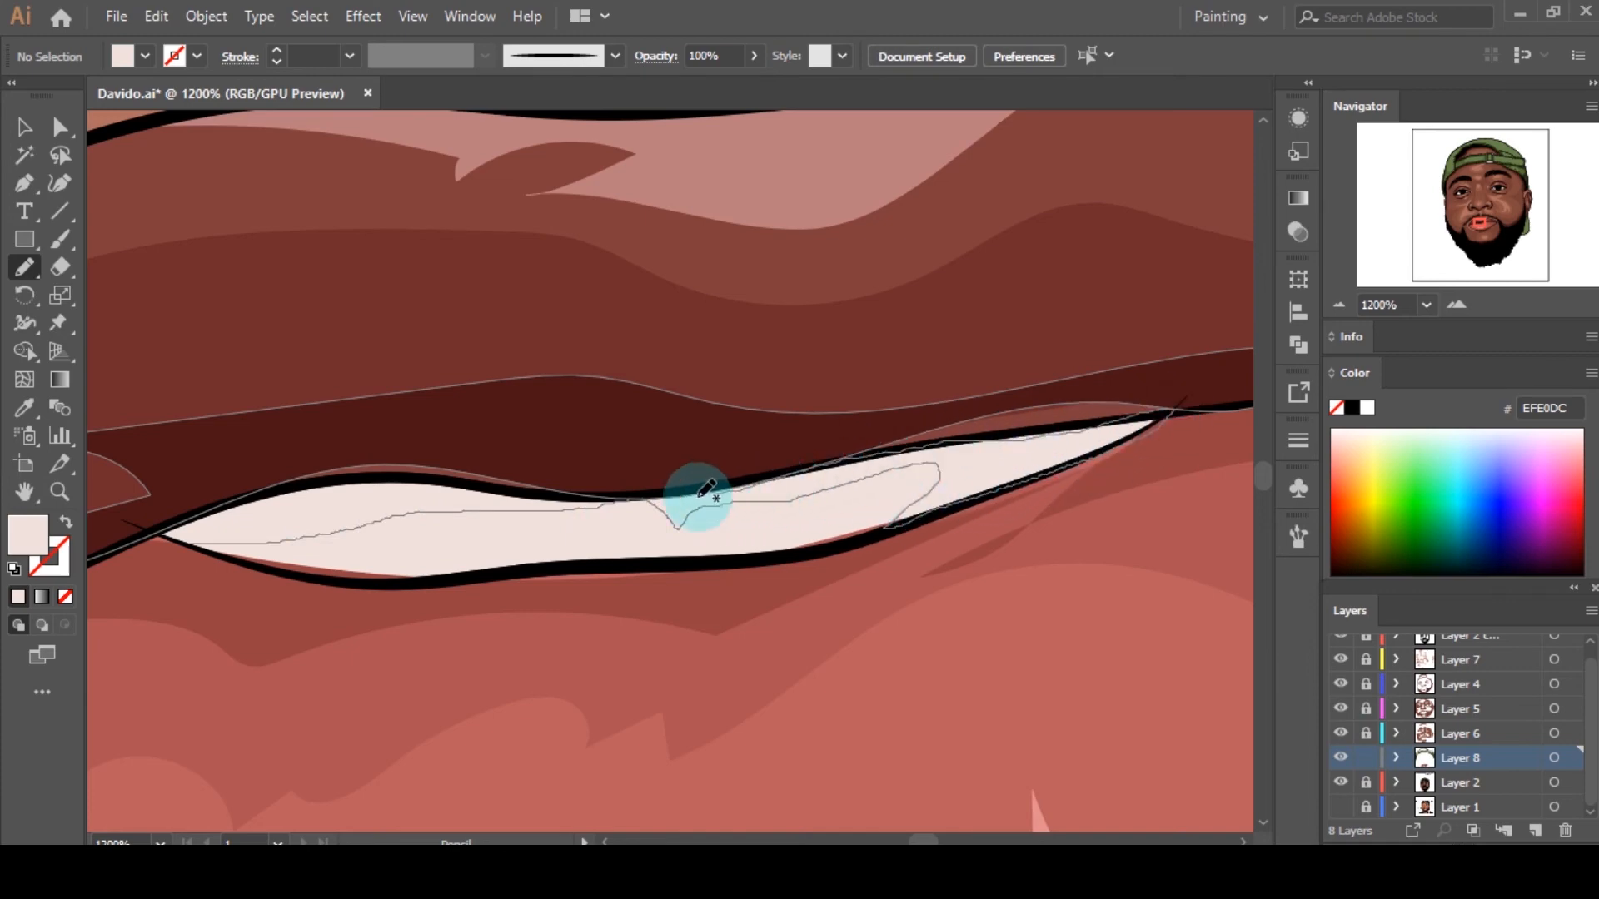
mouse_move(706, 490)
left_mouse_down()
mouse_move(325, 480)
mouse_move(158, 533)
left_mouse_up()
double_click(27, 534)
type("897875")
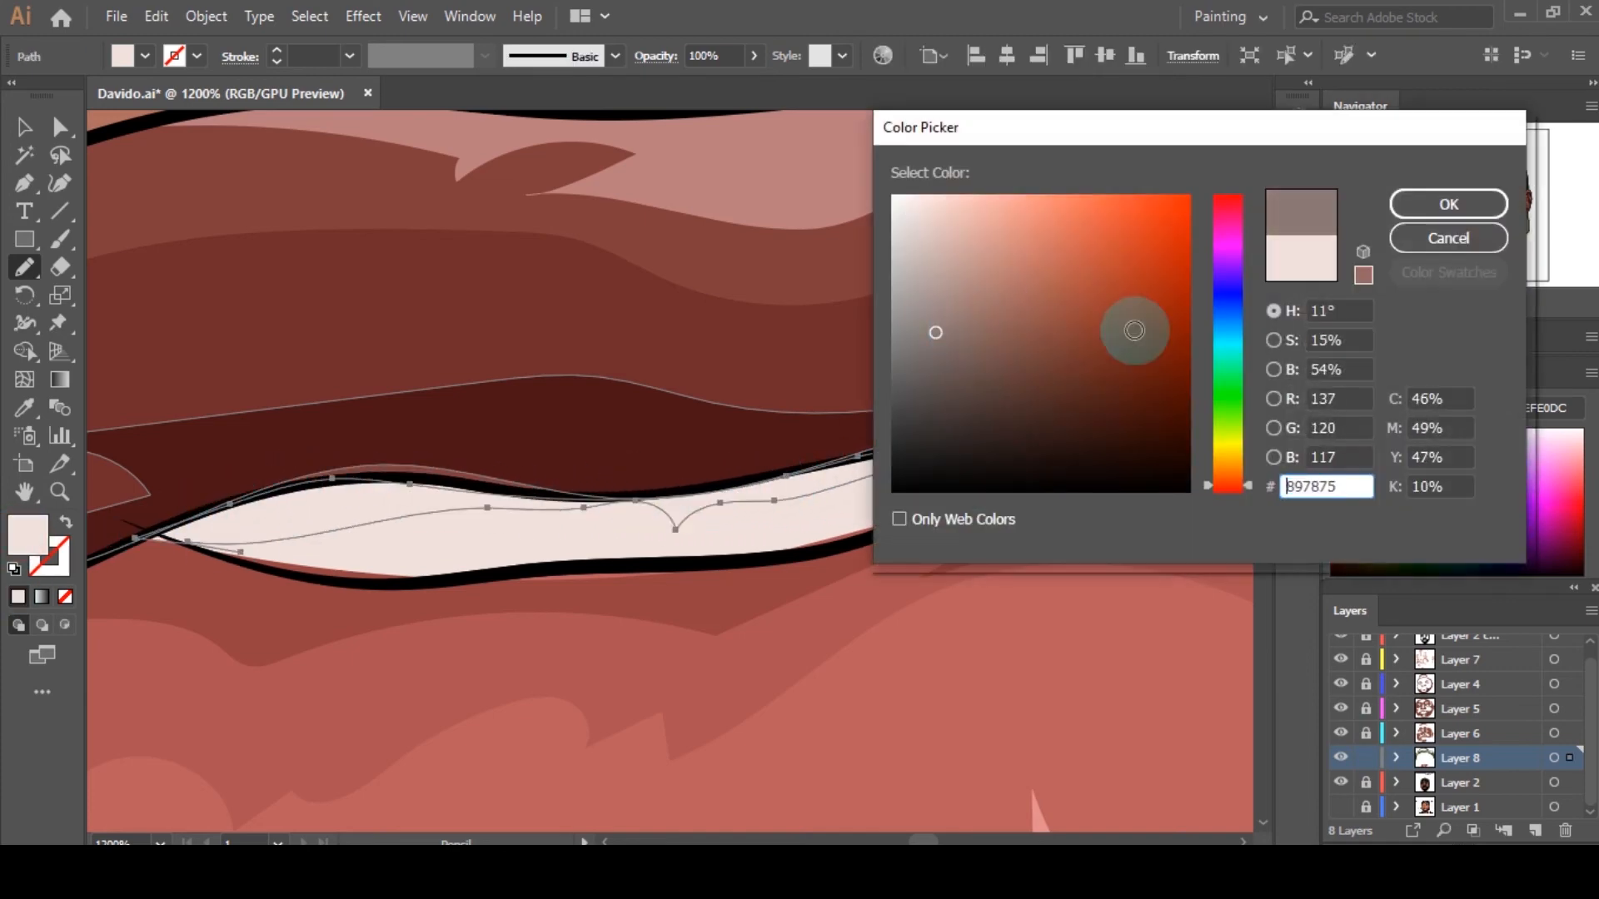
left_click(1229, 467)
left_click(1449, 205)
key("ctrl+shift+a")
Step: Pencil a matching 897F75 shadow with a rounded inner edge over the left-hand end of the teeth
key("a")
scroll(813, 461, "down", 6)
scroll(758, 473, "up", 7)
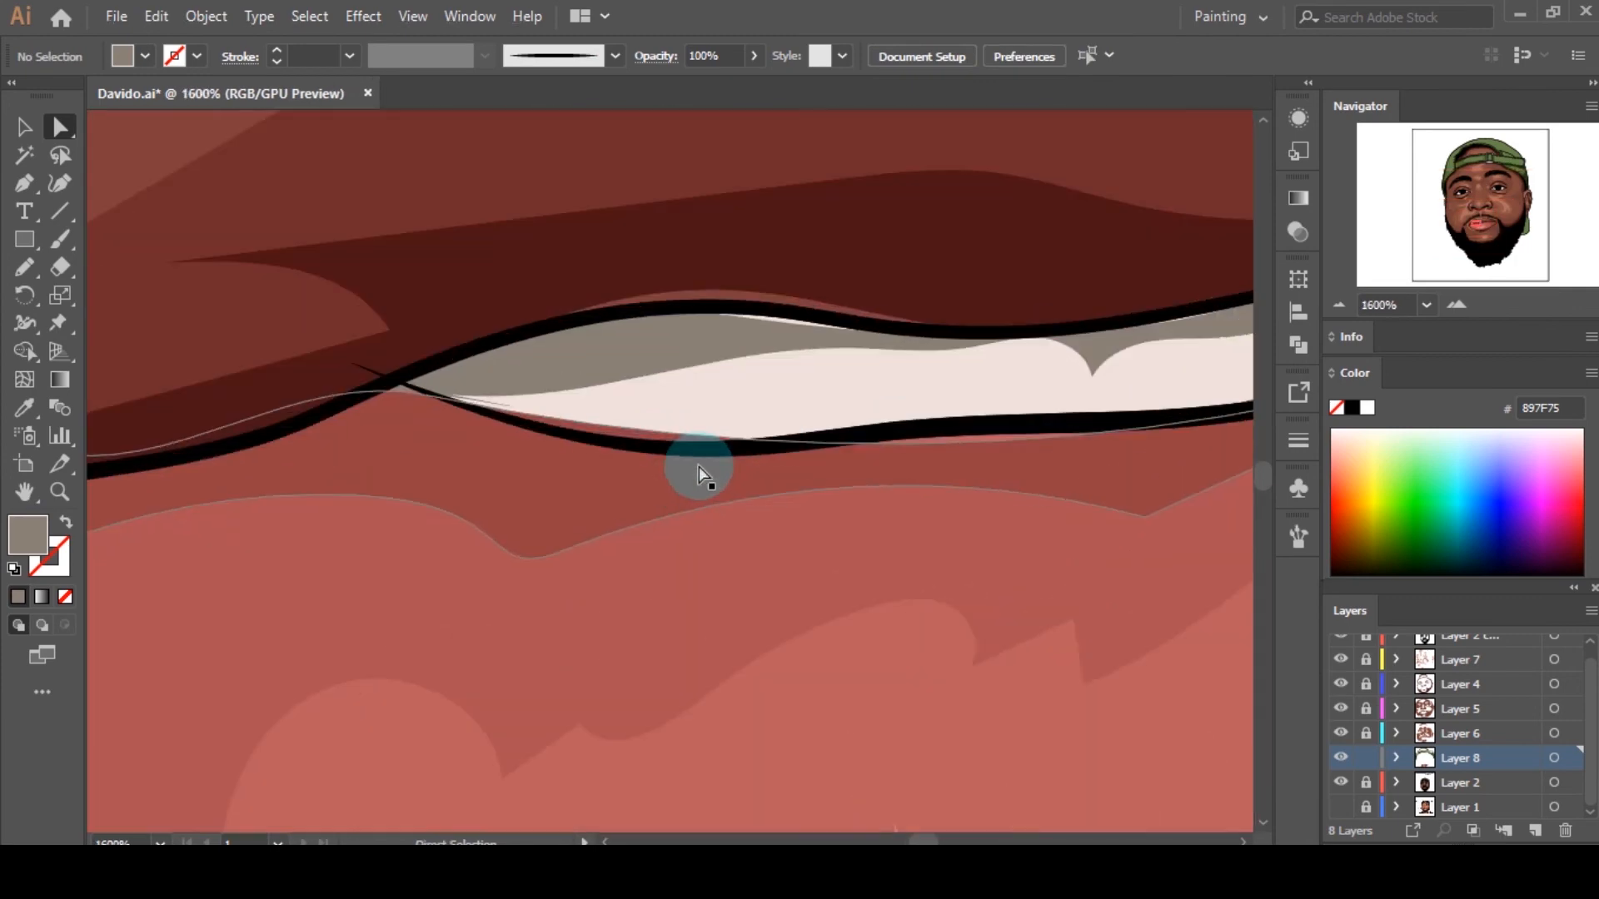
left_click_drag(441, 381, 406, 377)
double_click(27, 534)
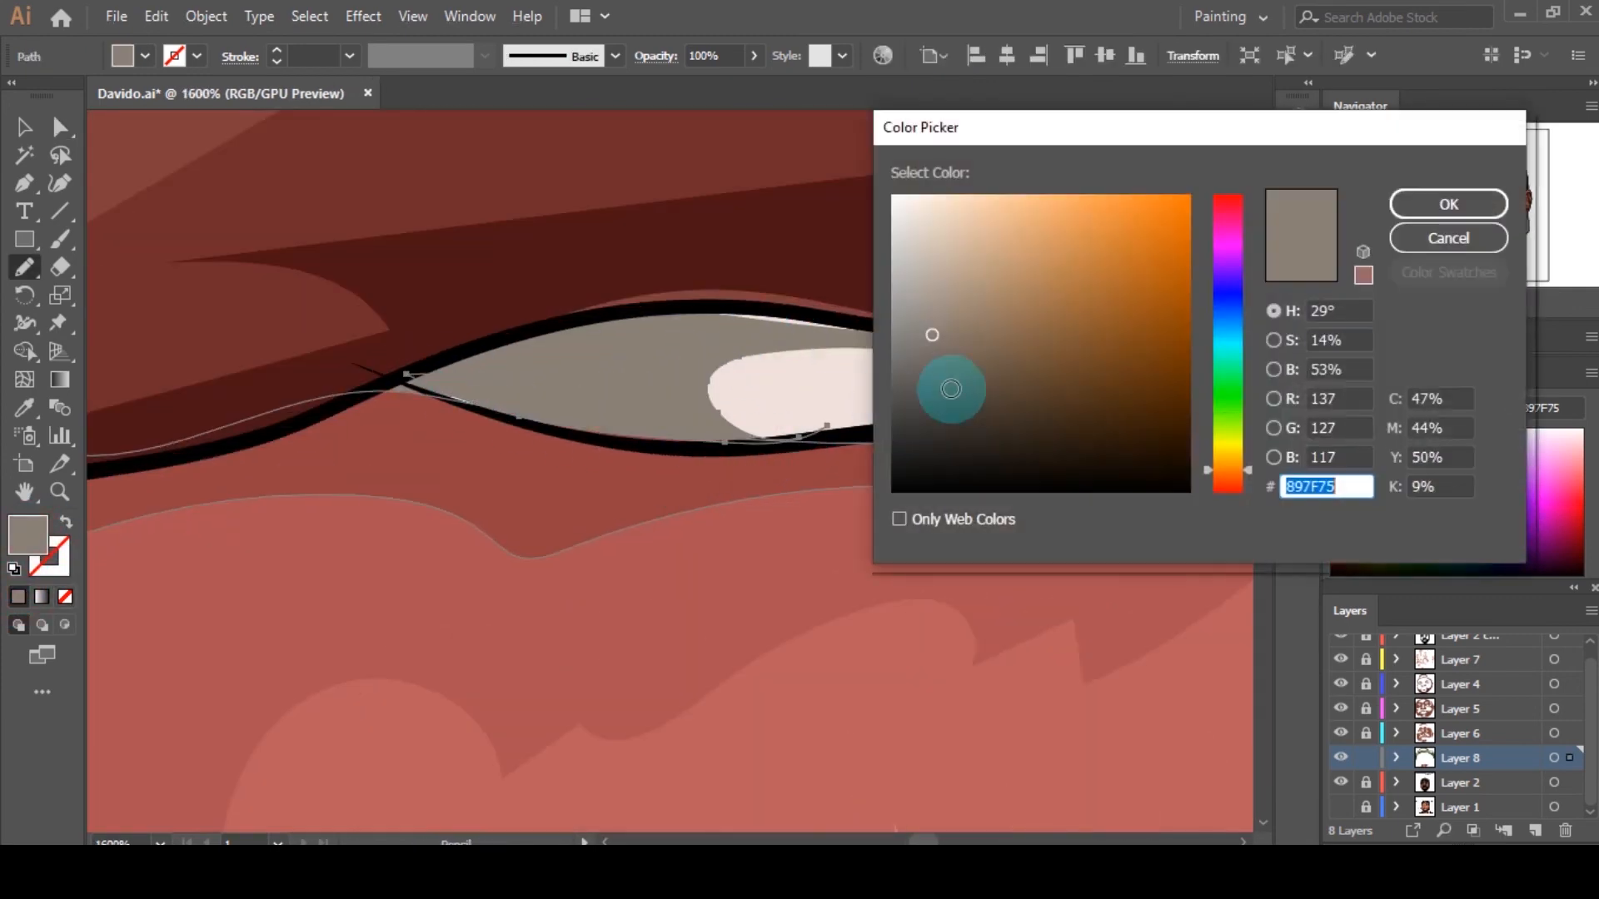
left_click(1449, 208)
key("ctrl+shift+a")
Step: Deepen the shadow's notch between the two teeth by moving its tip anchor down about 1 px
key("a")
scroll(766, 383, "down", 3)
scroll(900, 387, "up", 4)
left_click(739, 340)
left_click_drag(739, 350, 747, 389)
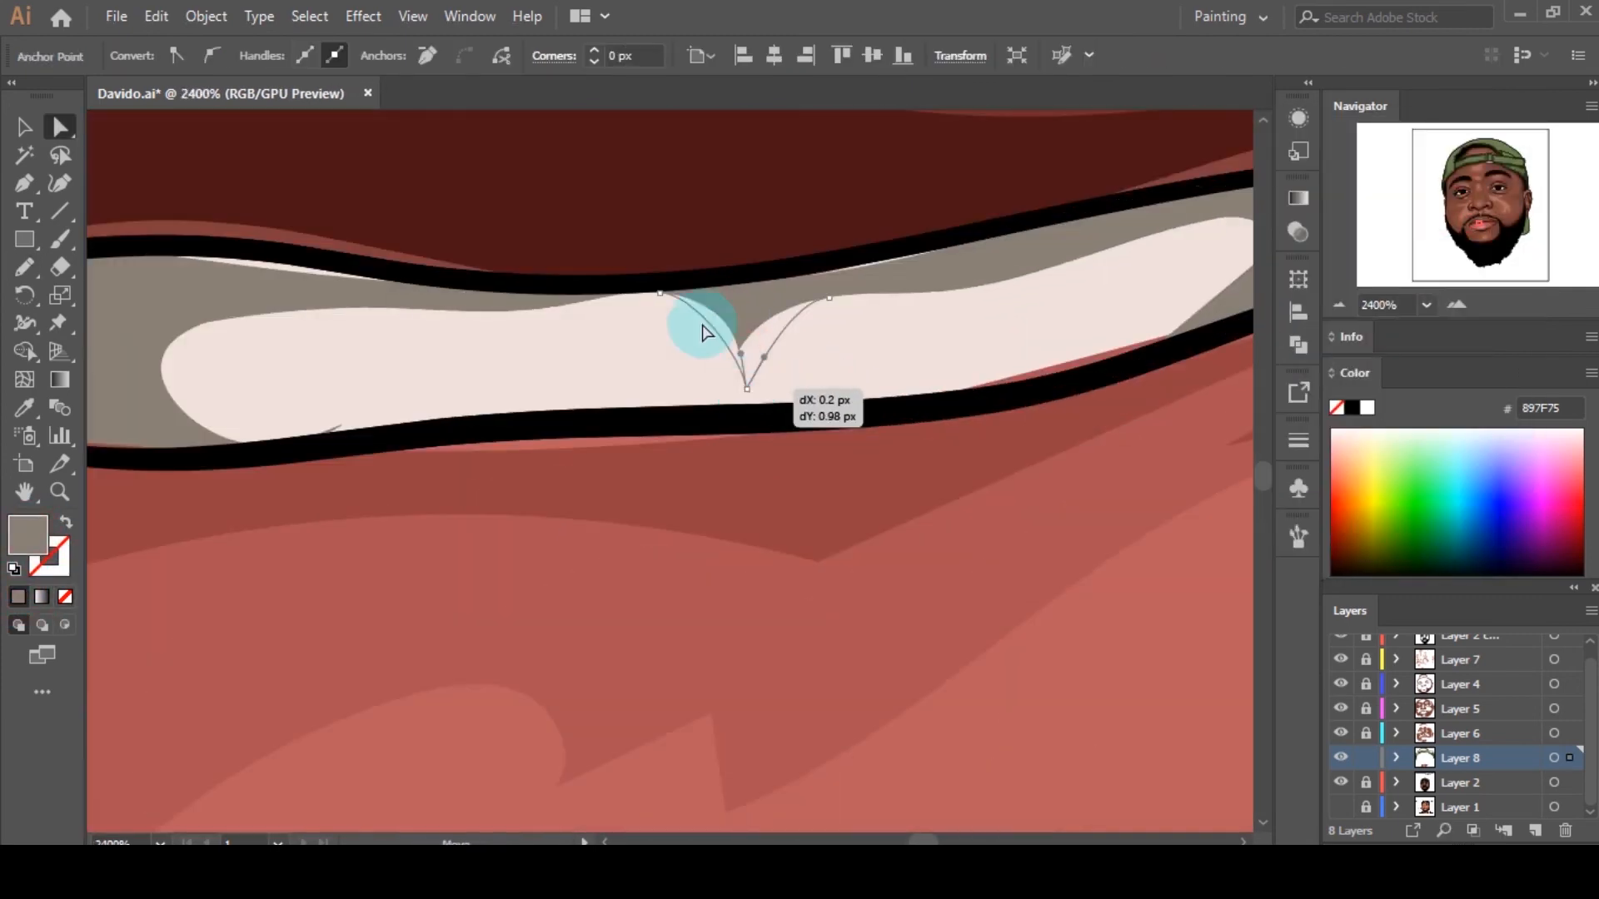
left_click(658, 293)
Step: Reshape the teeth shadow's rounded edge at the right-hand end by moving its anchors and handles
scroll(655, 309, "down", 10)
scroll(685, 436, "up", 11)
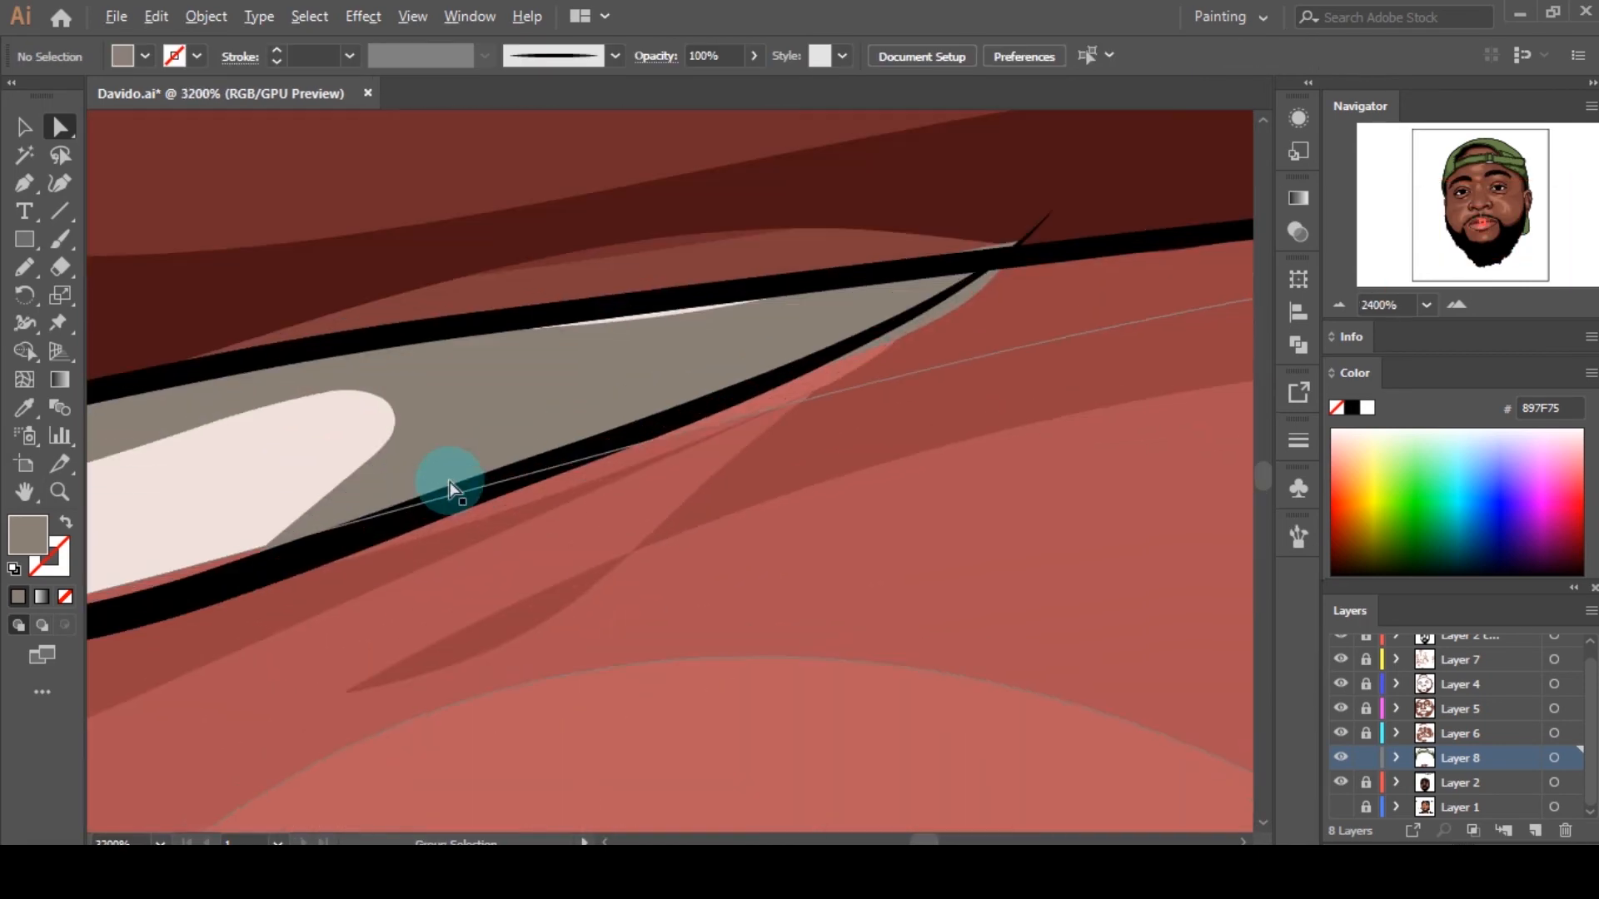
left_click_drag(395, 419, 483, 404)
left_click_drag(370, 459, 396, 500)
left_click(849, 408)
scroll(833, 347, "down", 11)
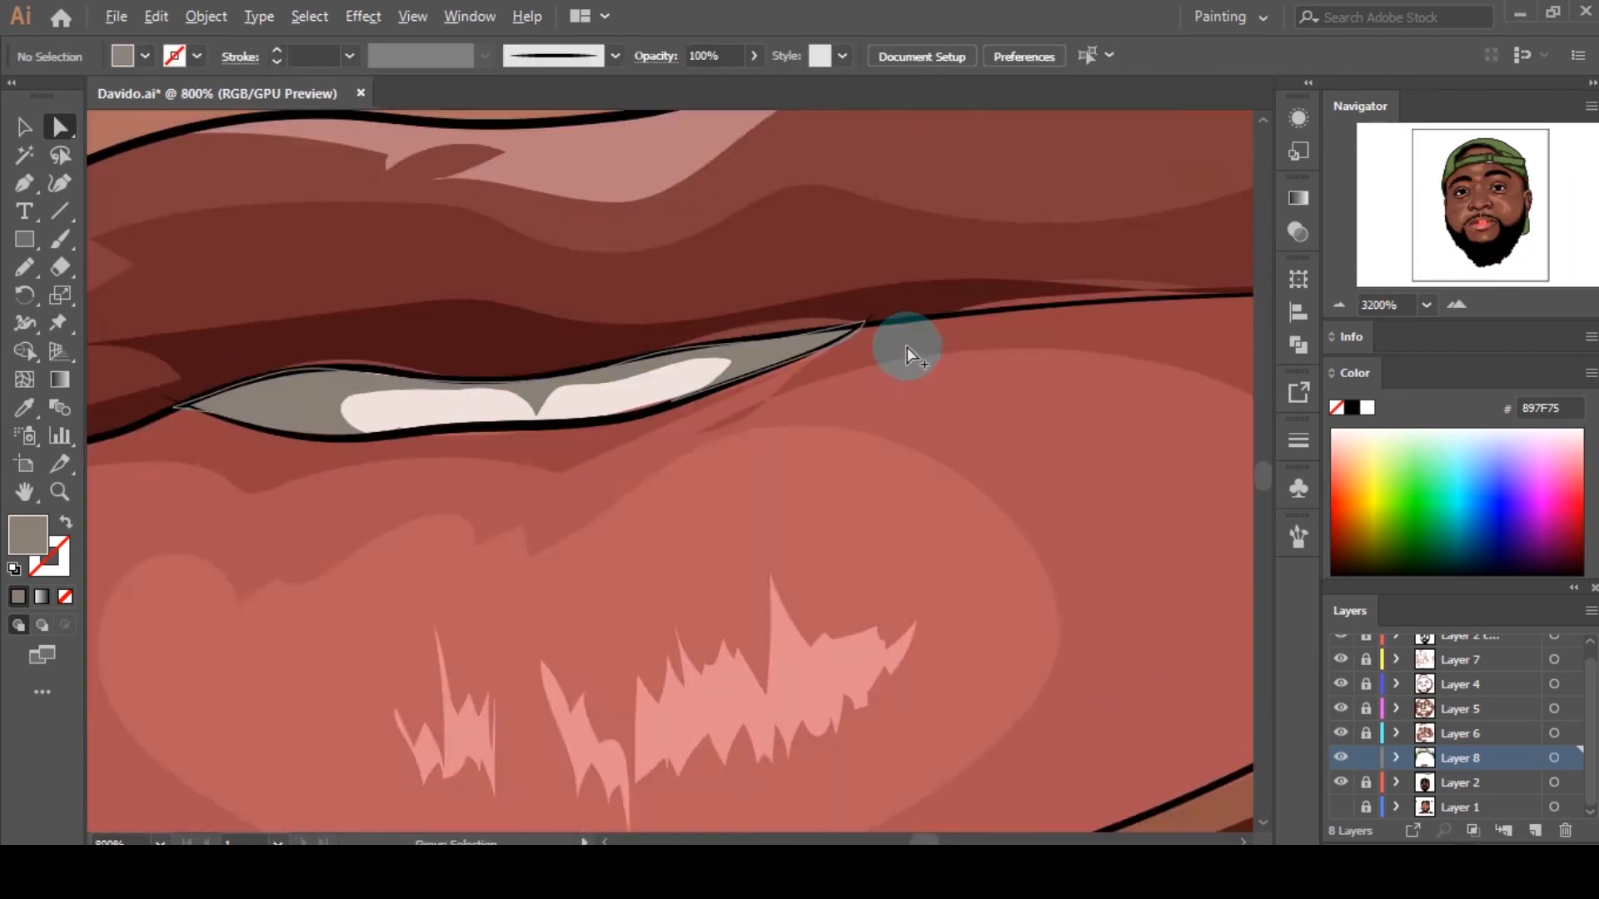
Step: Pencil a shadow under the upper lashes of the right-hand eye, across the eye white, and fill it with 897F75
scroll(833, 510, "down", 2)
scroll(814, 528, "up", 5)
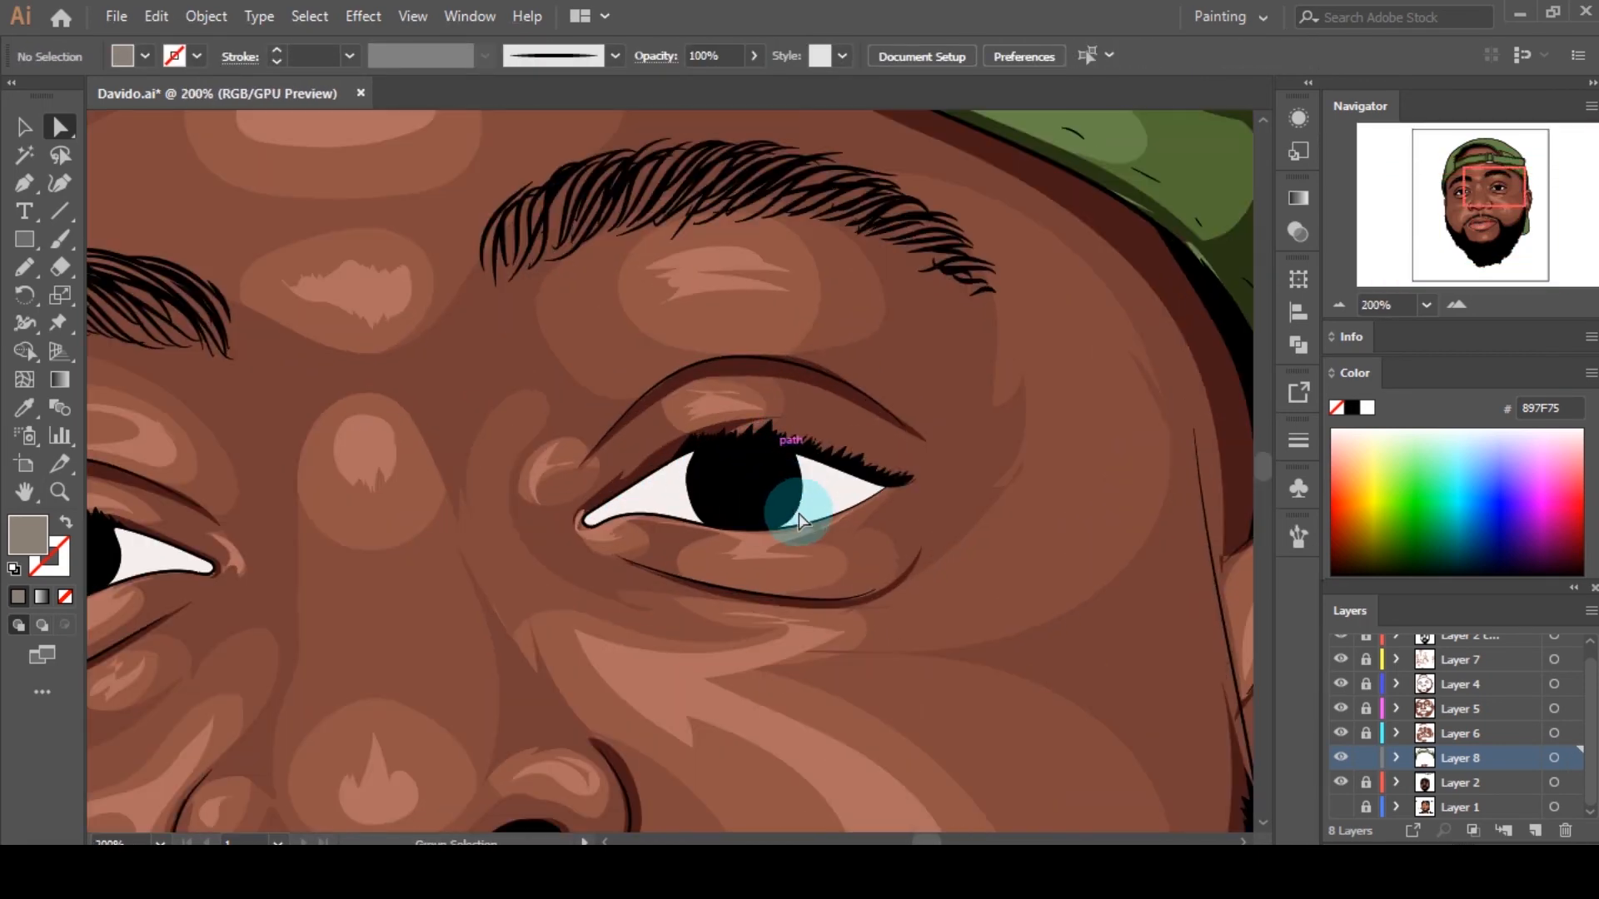
scroll(831, 483, "up", 4)
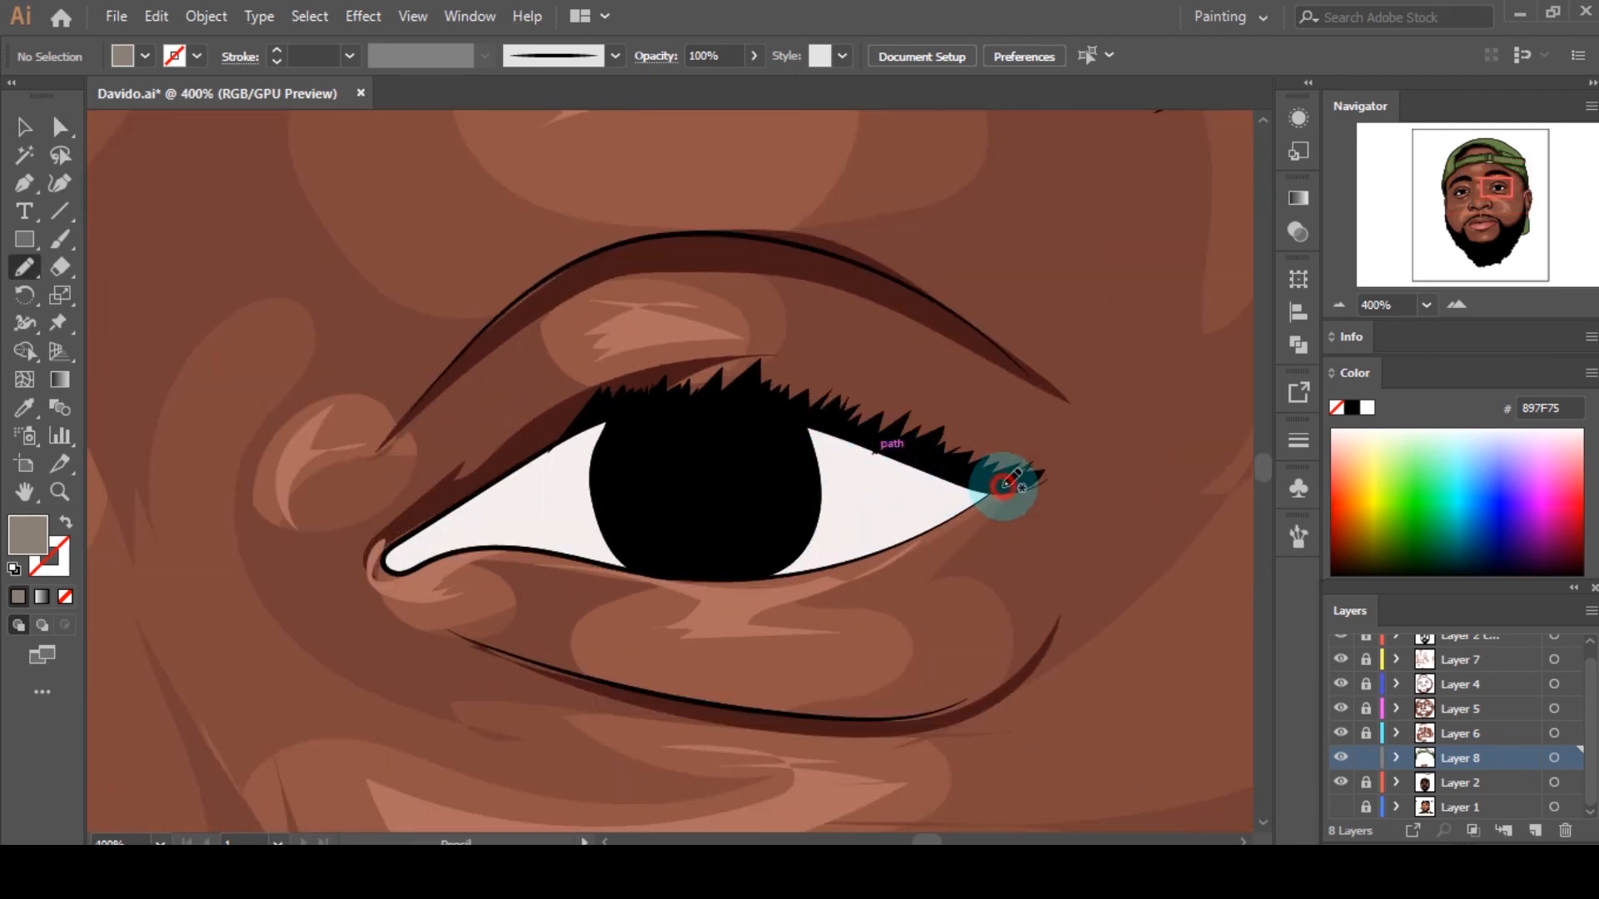
mouse_move(833, 469)
left_mouse_down()
mouse_move(619, 444)
mouse_move(481, 496)
mouse_move(606, 419)
mouse_move(812, 416)
left_mouse_up()
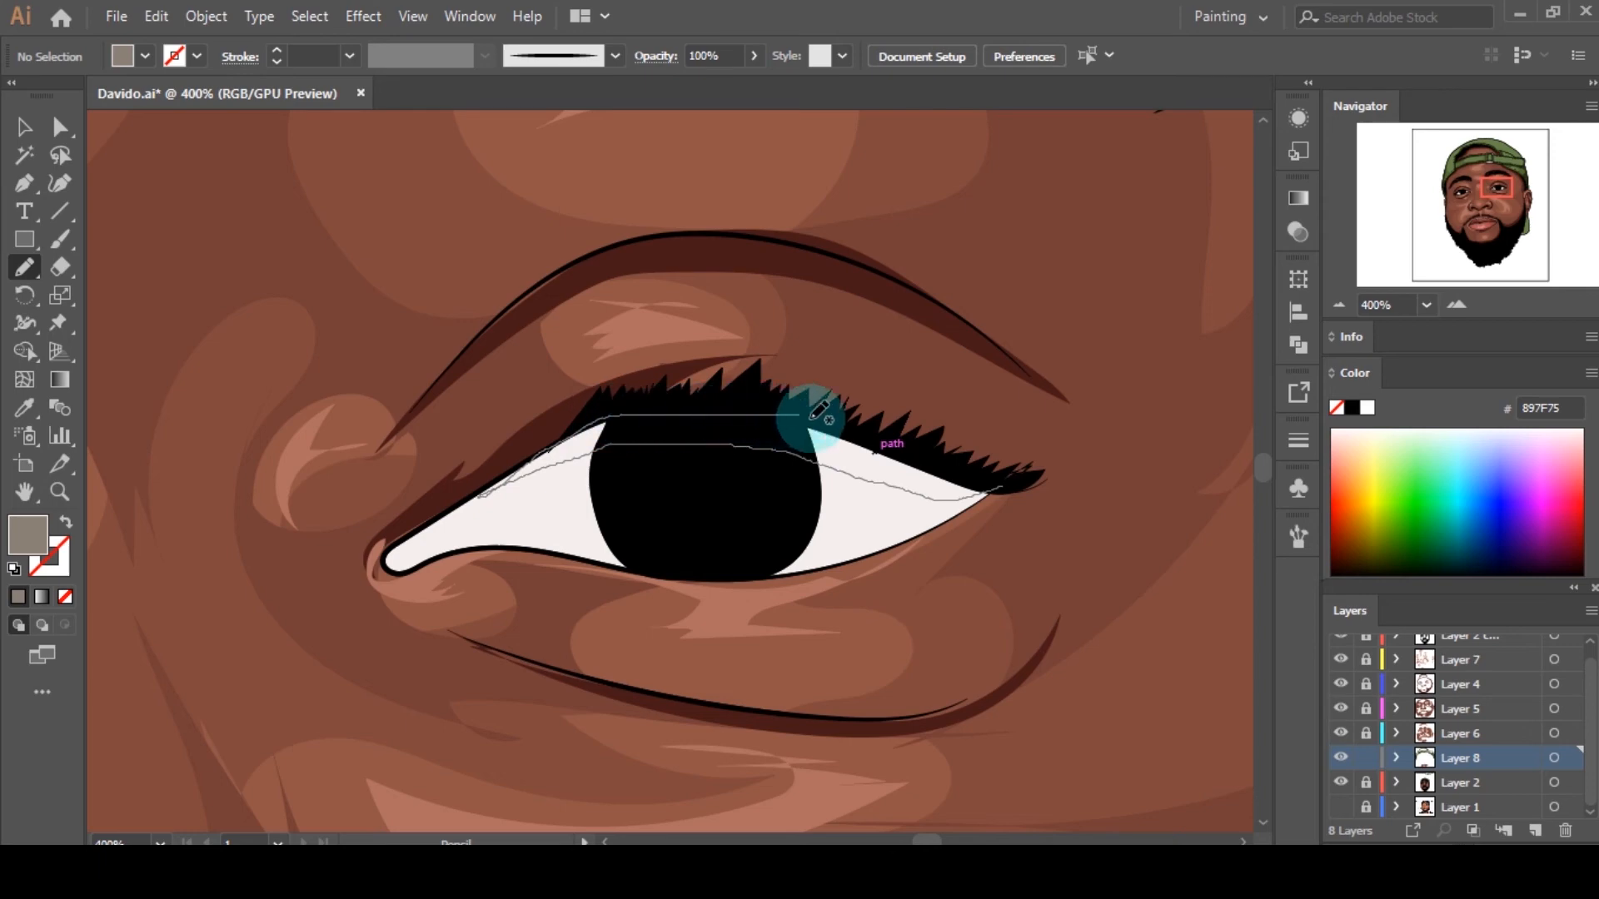
mouse_move(946, 463)
left_mouse_down()
mouse_move(990, 481)
mouse_move(958, 496)
left_mouse_up()
left_click(18, 597)
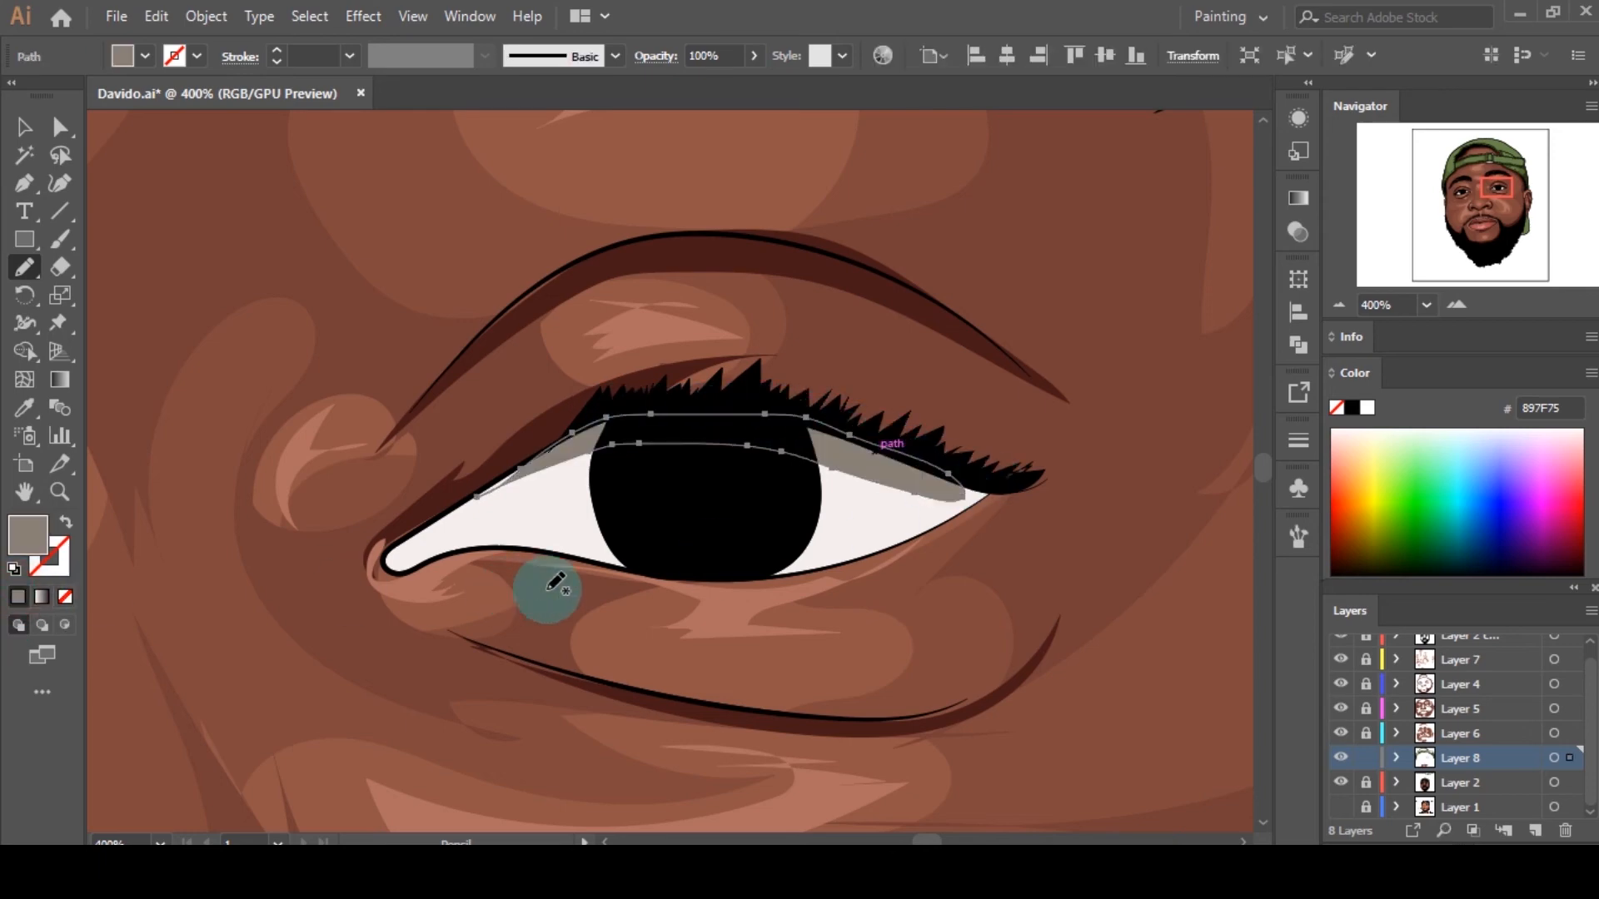
key("a")
left_click(875, 499)
Step: Pencil a shadow under the upper lashes of the left-hand eye, across the eye white, and fill it with 897F75
scroll(950, 429, "down", 4)
scroll(518, 489, "up", 6)
key("n")
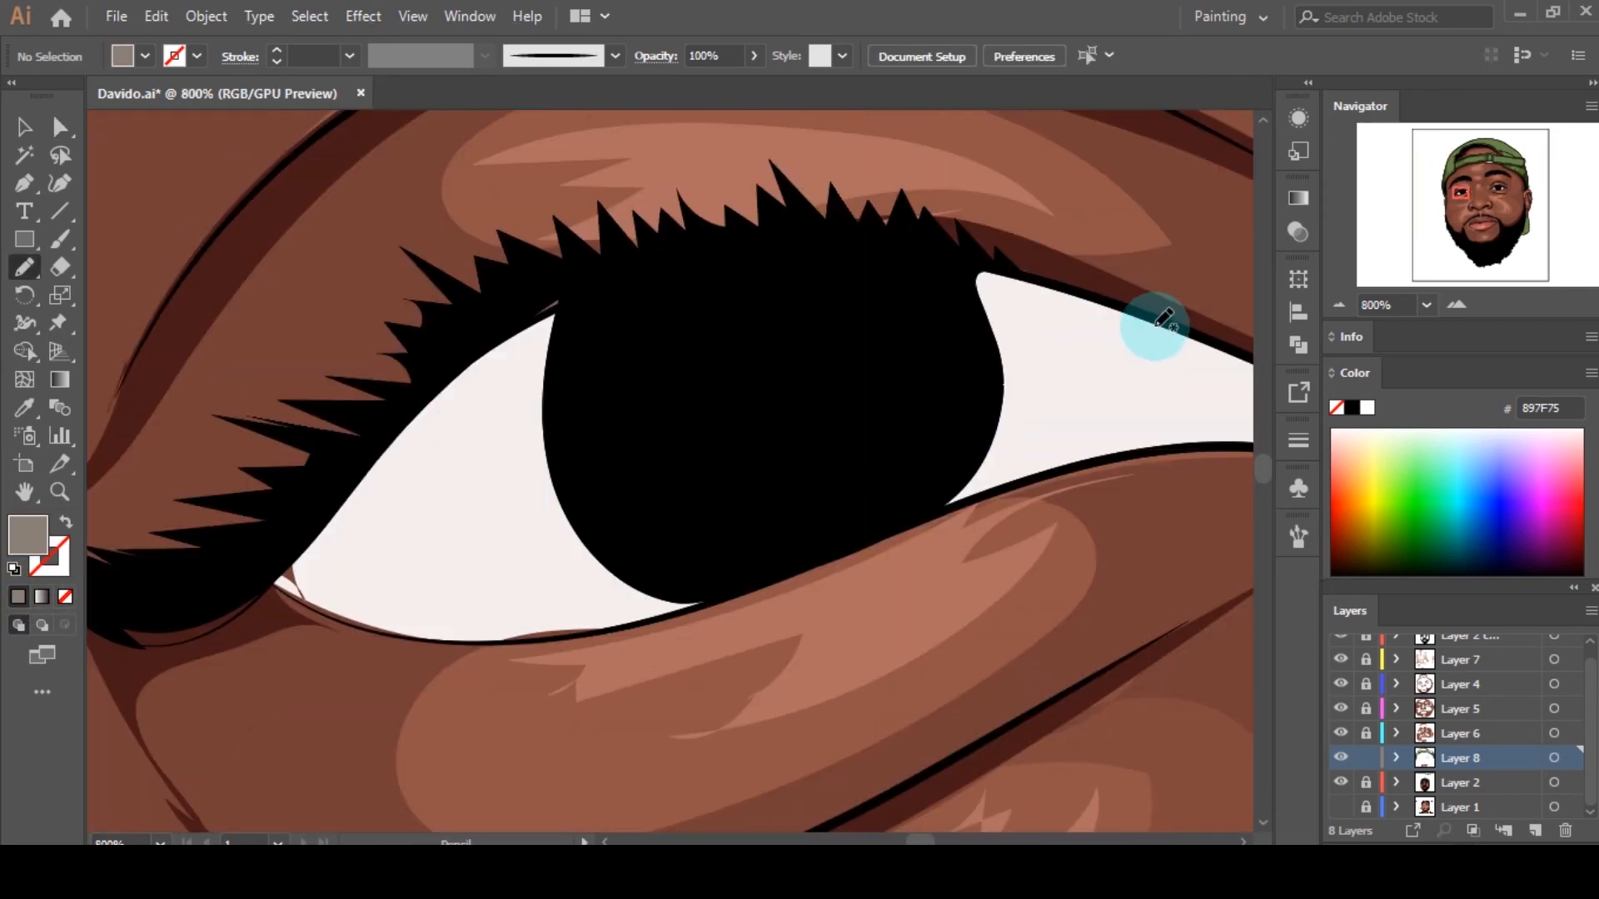
mouse_move(1155, 327)
left_mouse_down()
mouse_move(1007, 306)
mouse_move(602, 390)
mouse_move(544, 422)
left_mouse_up()
key("ctrl+z")
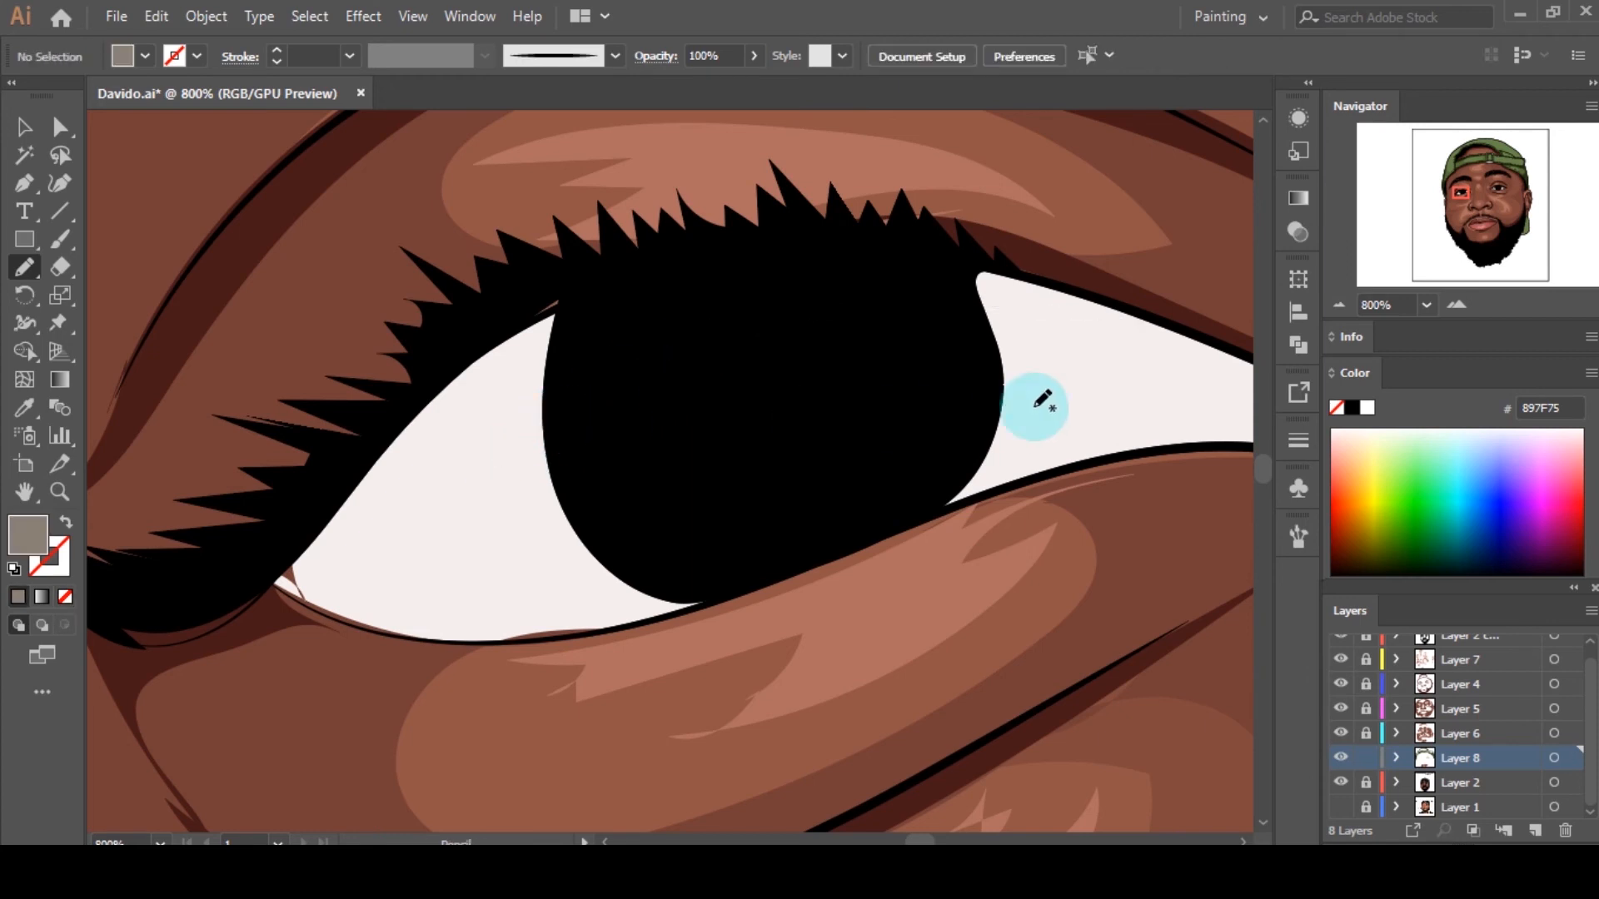
mouse_move(1164, 321)
left_mouse_down()
mouse_move(992, 302)
mouse_move(824, 306)
mouse_move(664, 342)
mouse_move(585, 371)
mouse_move(337, 562)
mouse_move(258, 598)
mouse_move(440, 370)
mouse_move(586, 286)
mouse_move(811, 248)
mouse_move(1011, 275)
left_mouse_up()
left_click_drag(1167, 331, 1166, 326)
left_click(20, 596)
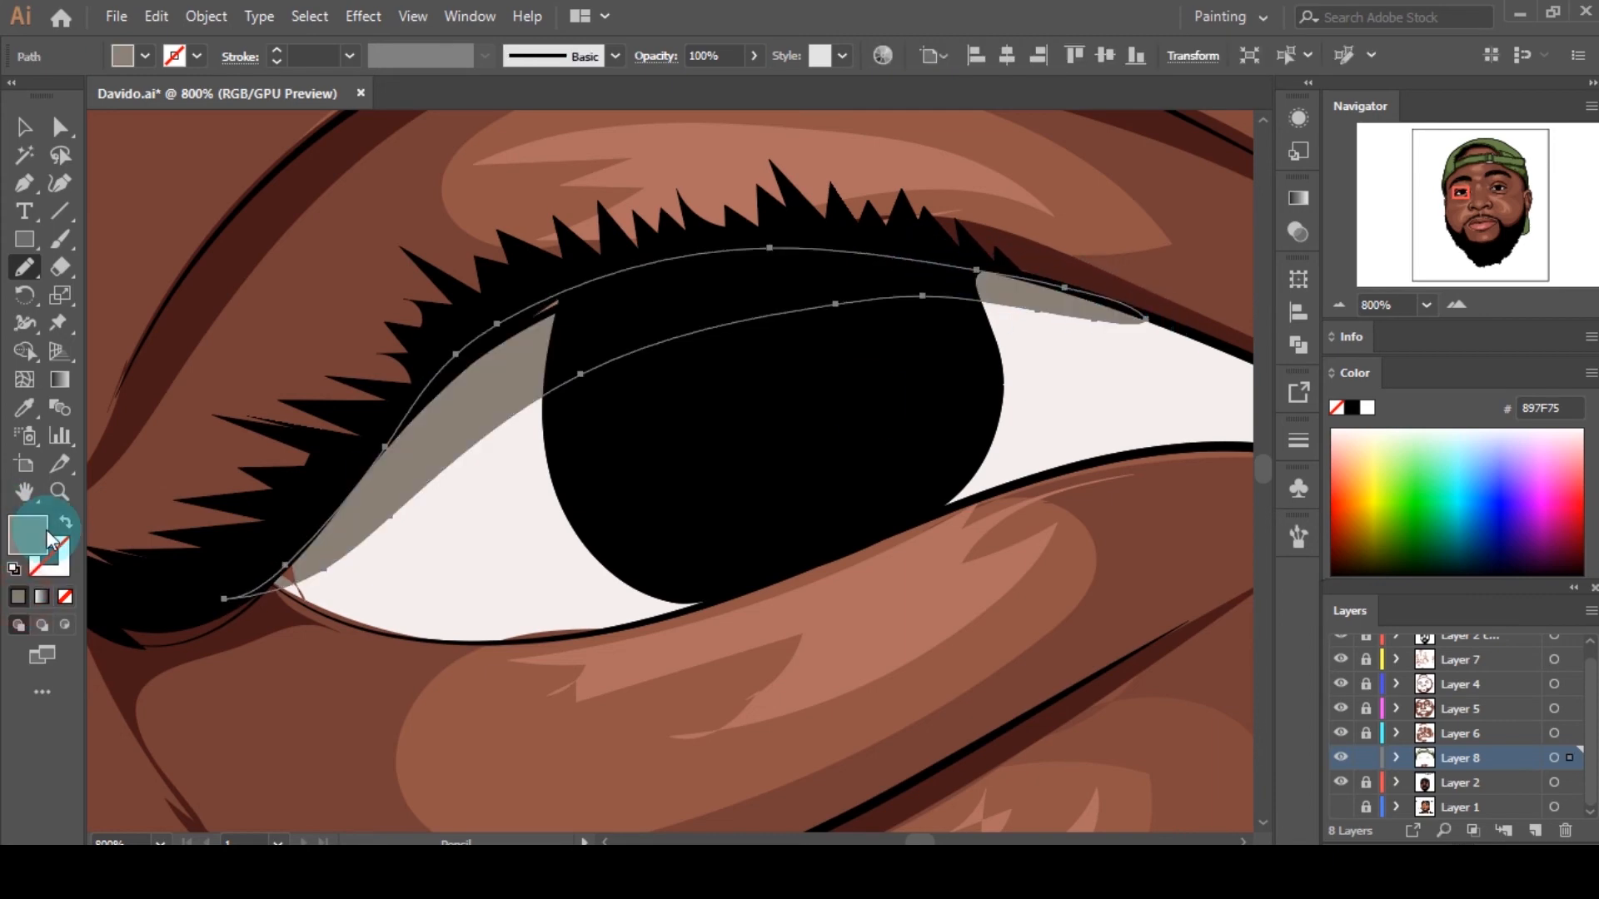
Step: Recolour the lash shadows on both eye whites to dark blue-grey 454951
scroll(359, 513, "down", 5)
left_click(1002, 419, "ctrl+shift")
double_click(28, 534)
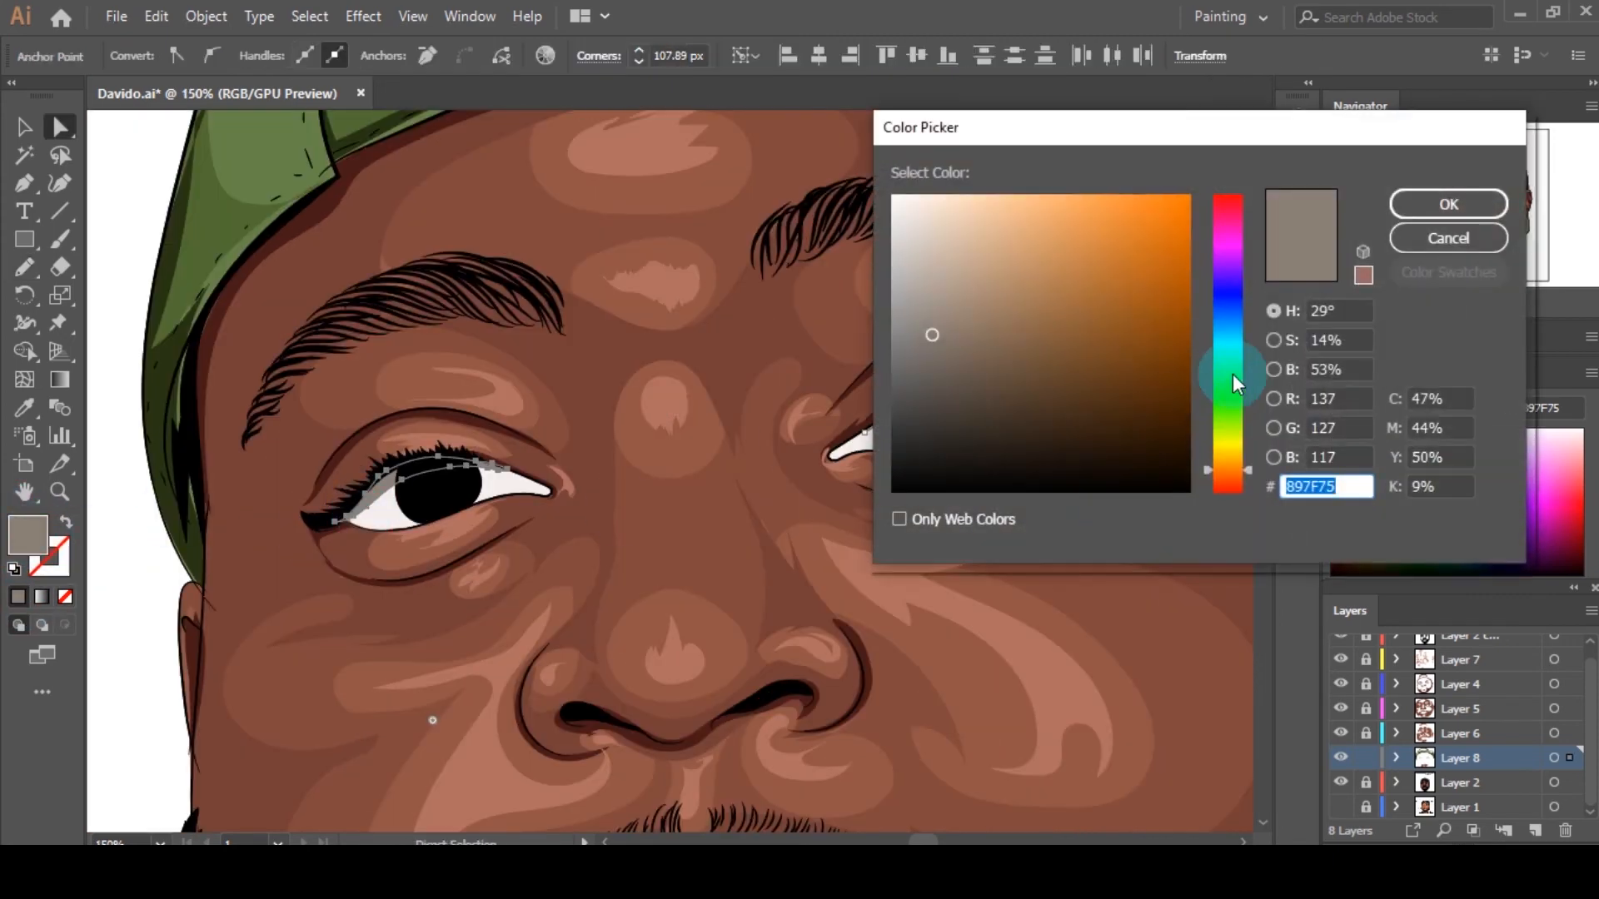
left_click(1202, 315)
left_click(926, 371)
left_click(1449, 204)
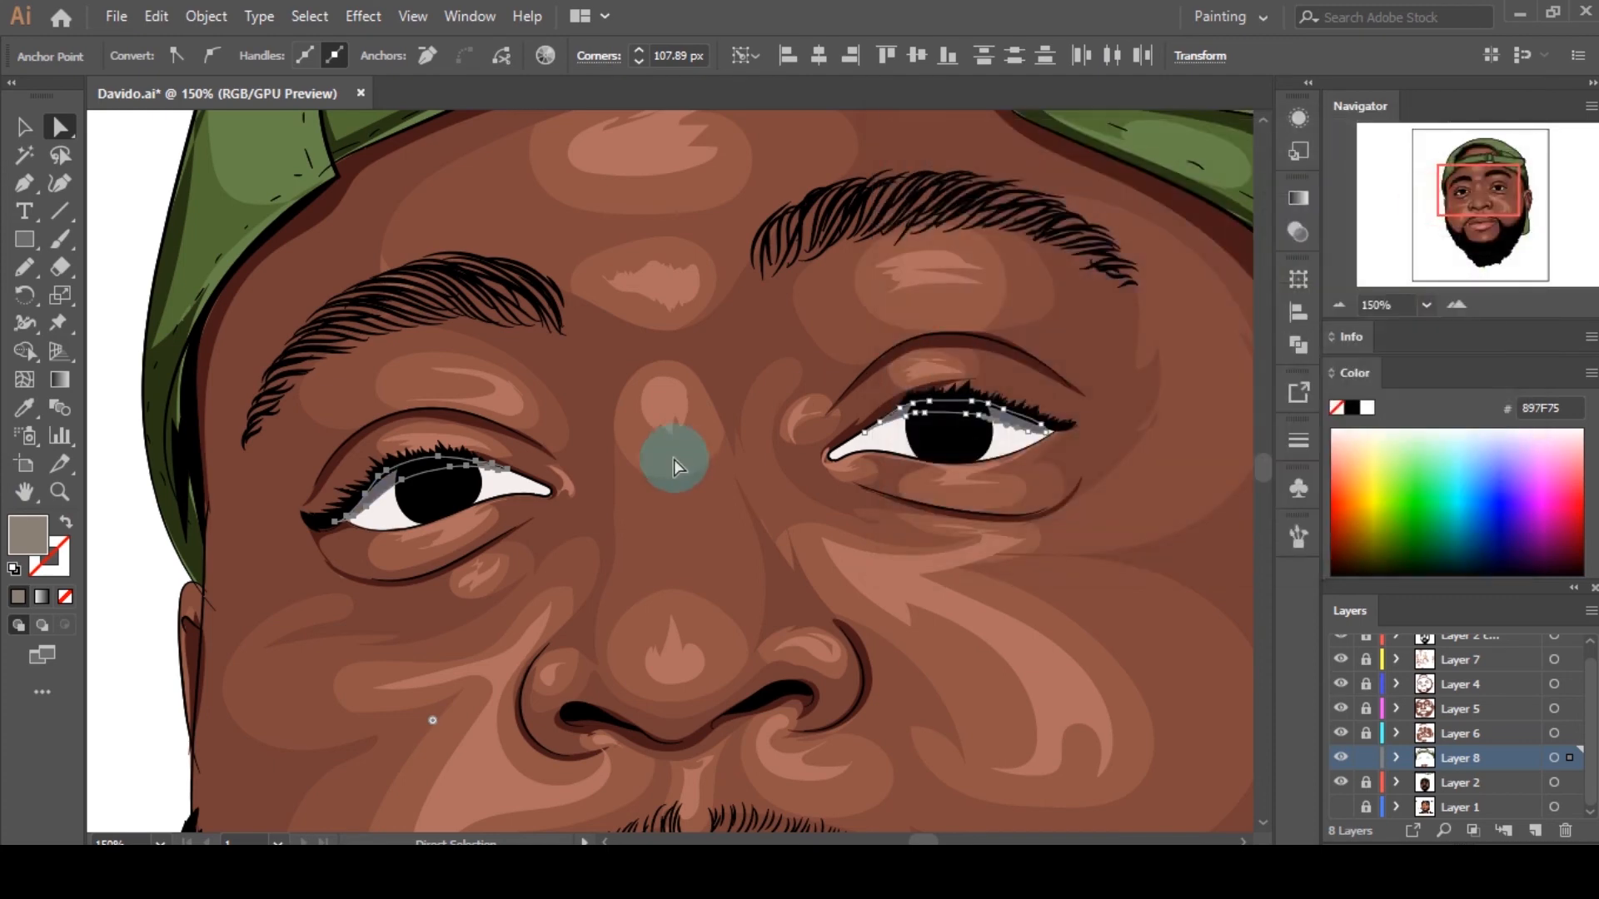
double_click(28, 534)
left_click(936, 397)
left_click(1449, 198)
left_click(588, 551)
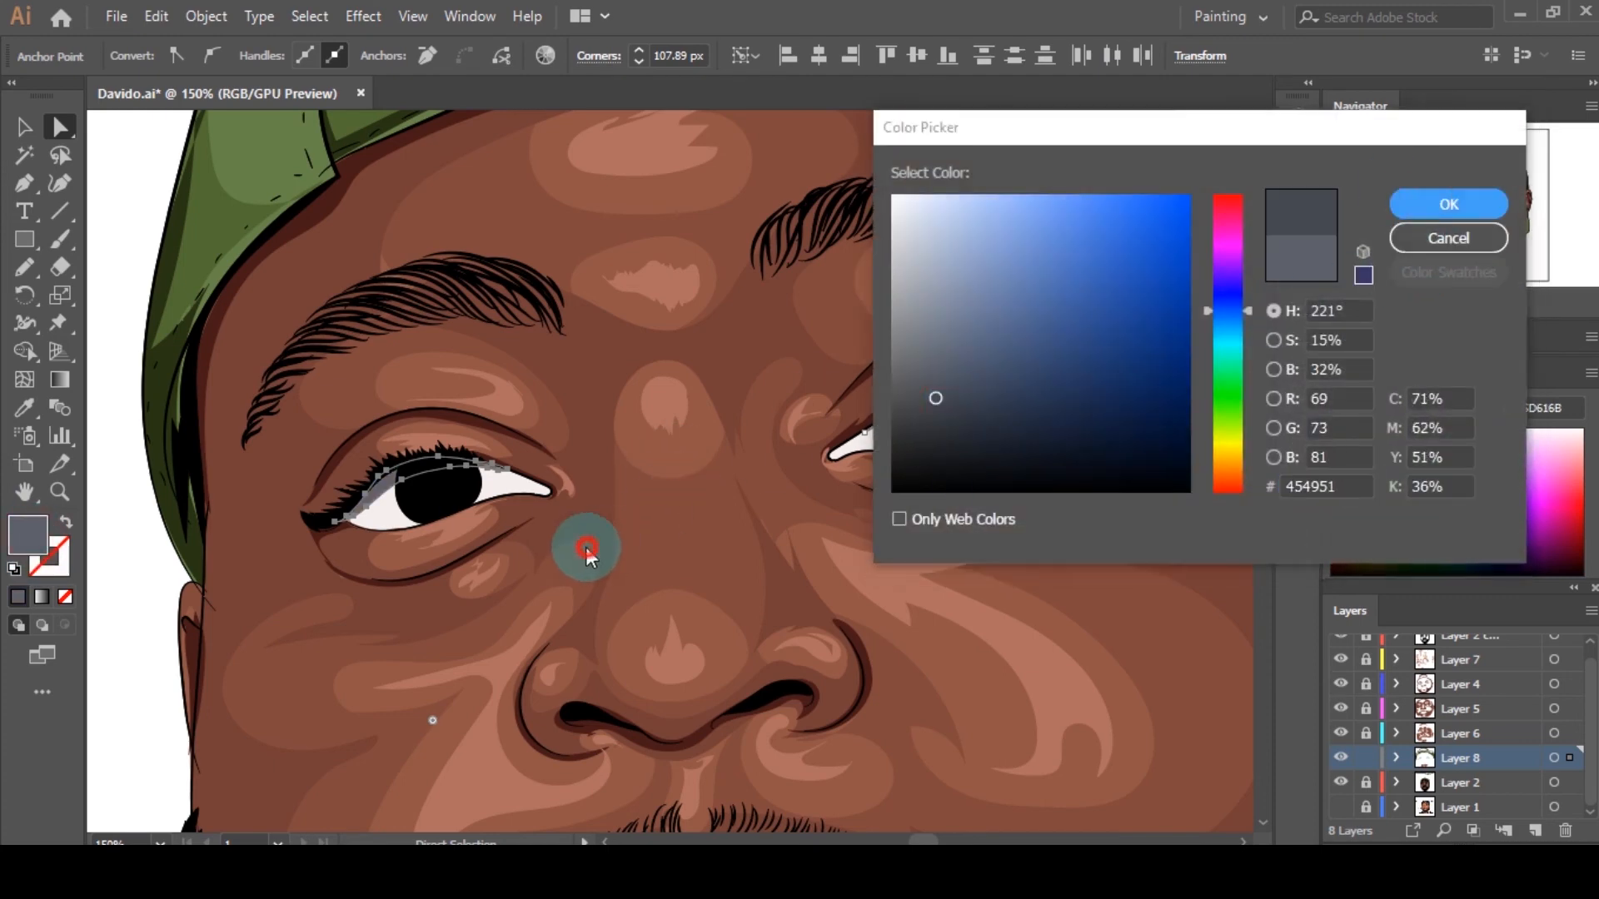
left_click(1447, 204)
left_click(812, 448)
Step: Lock Layer 8, unlock Layer 2, and set up a linear gradient fill whose first colour stop is red BC4B5B
scroll(813, 450, "down", 4)
scroll(841, 510, "up", 2)
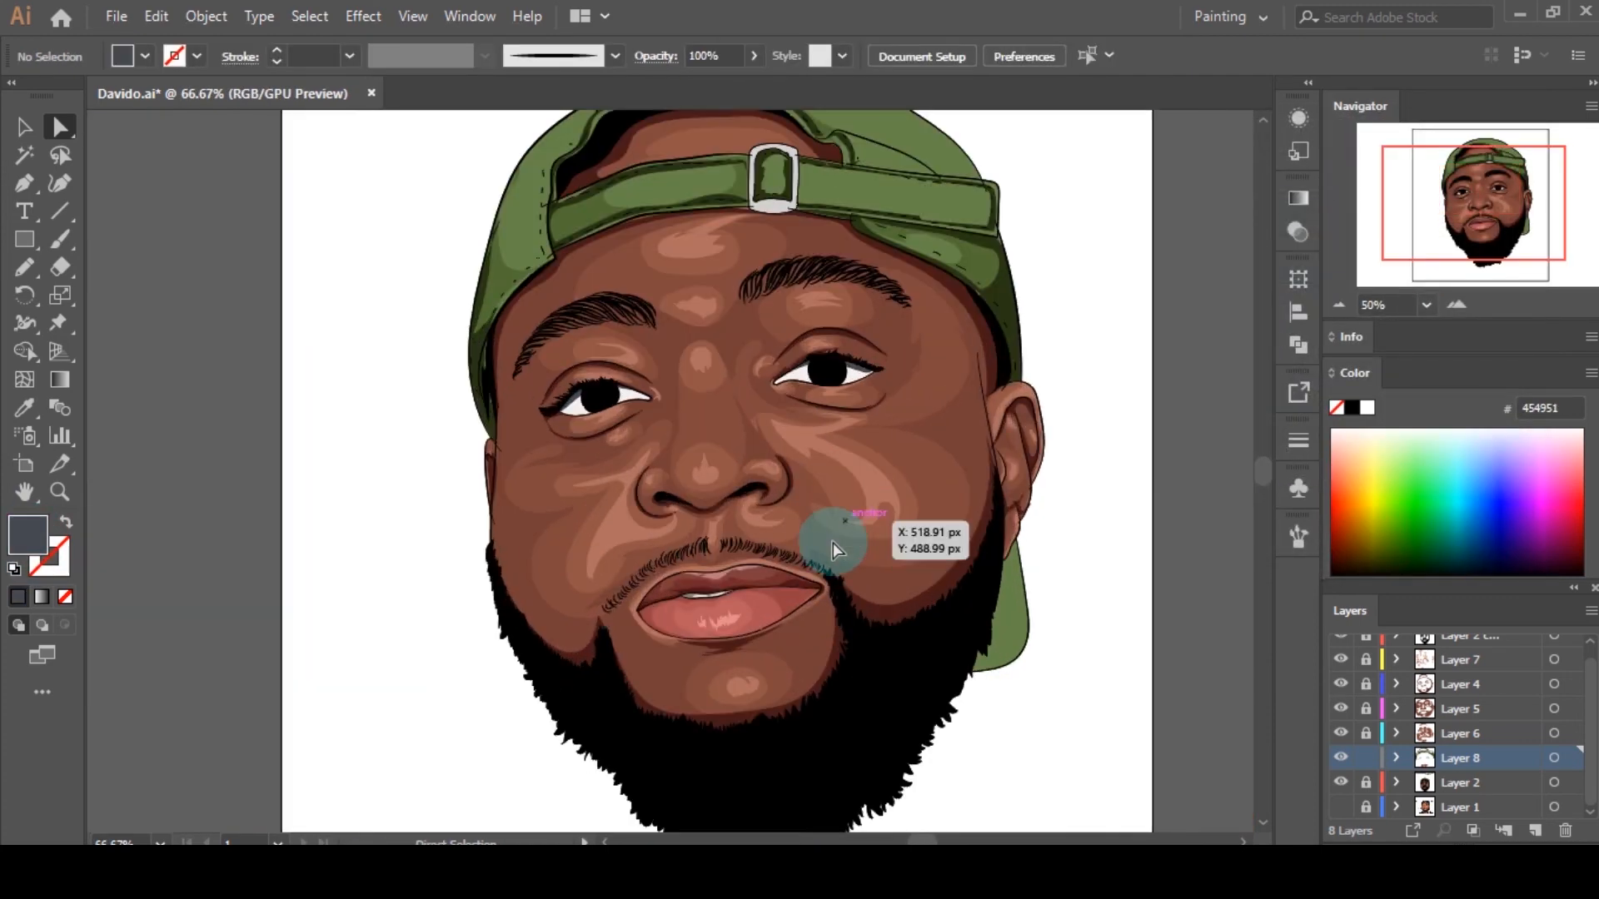
scroll(833, 542, "up", 4)
left_click(1299, 199)
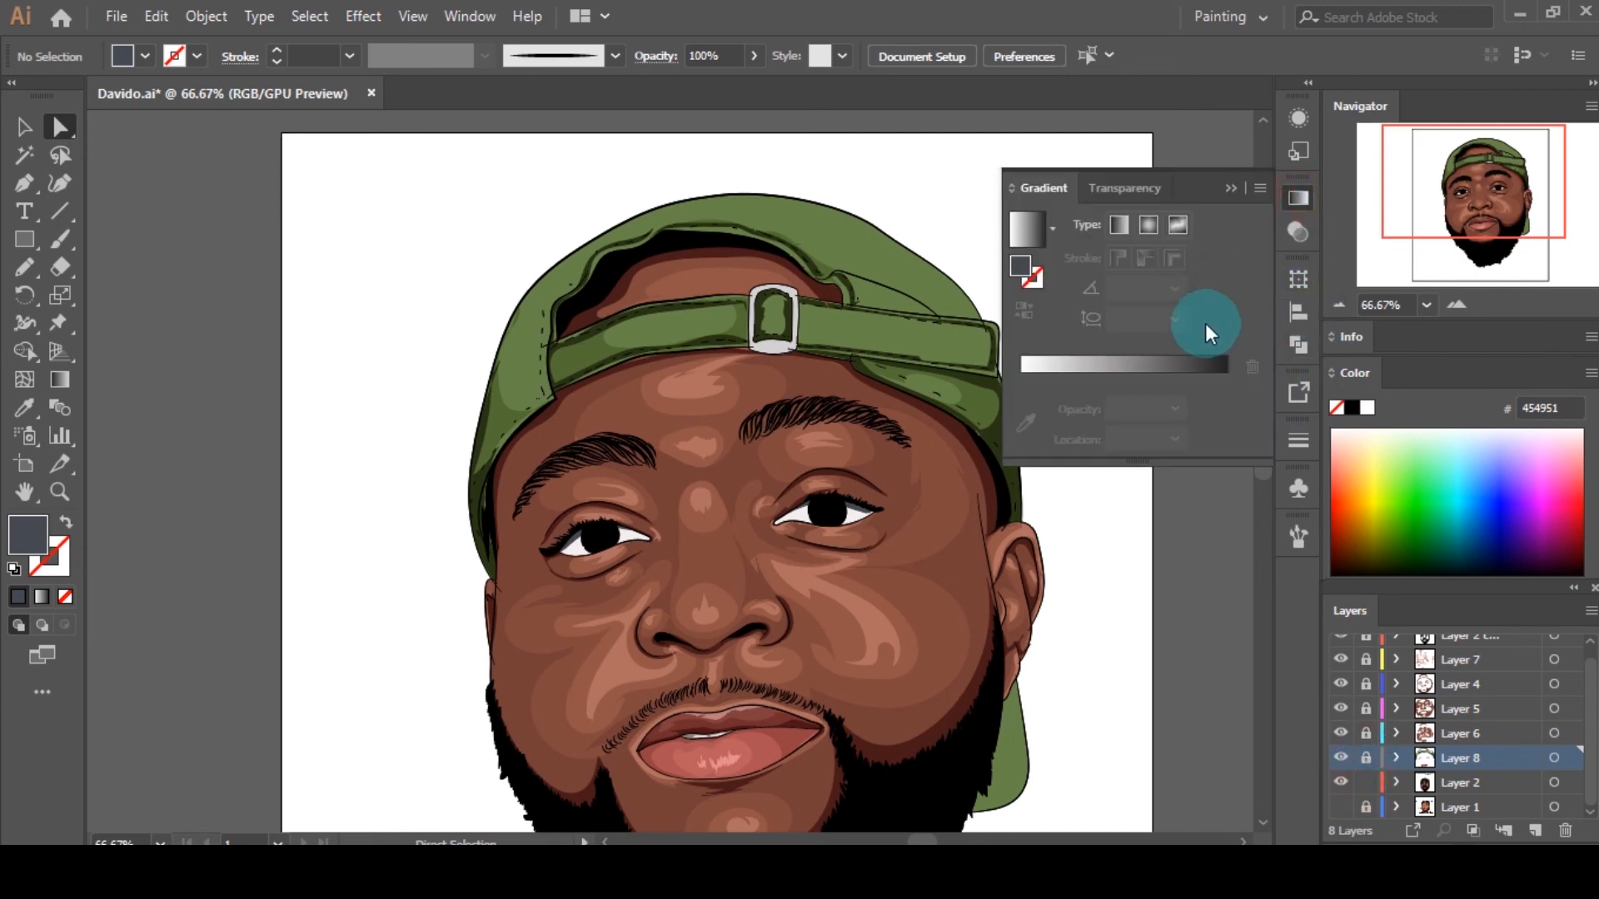
left_click(1021, 380)
double_click(1021, 266)
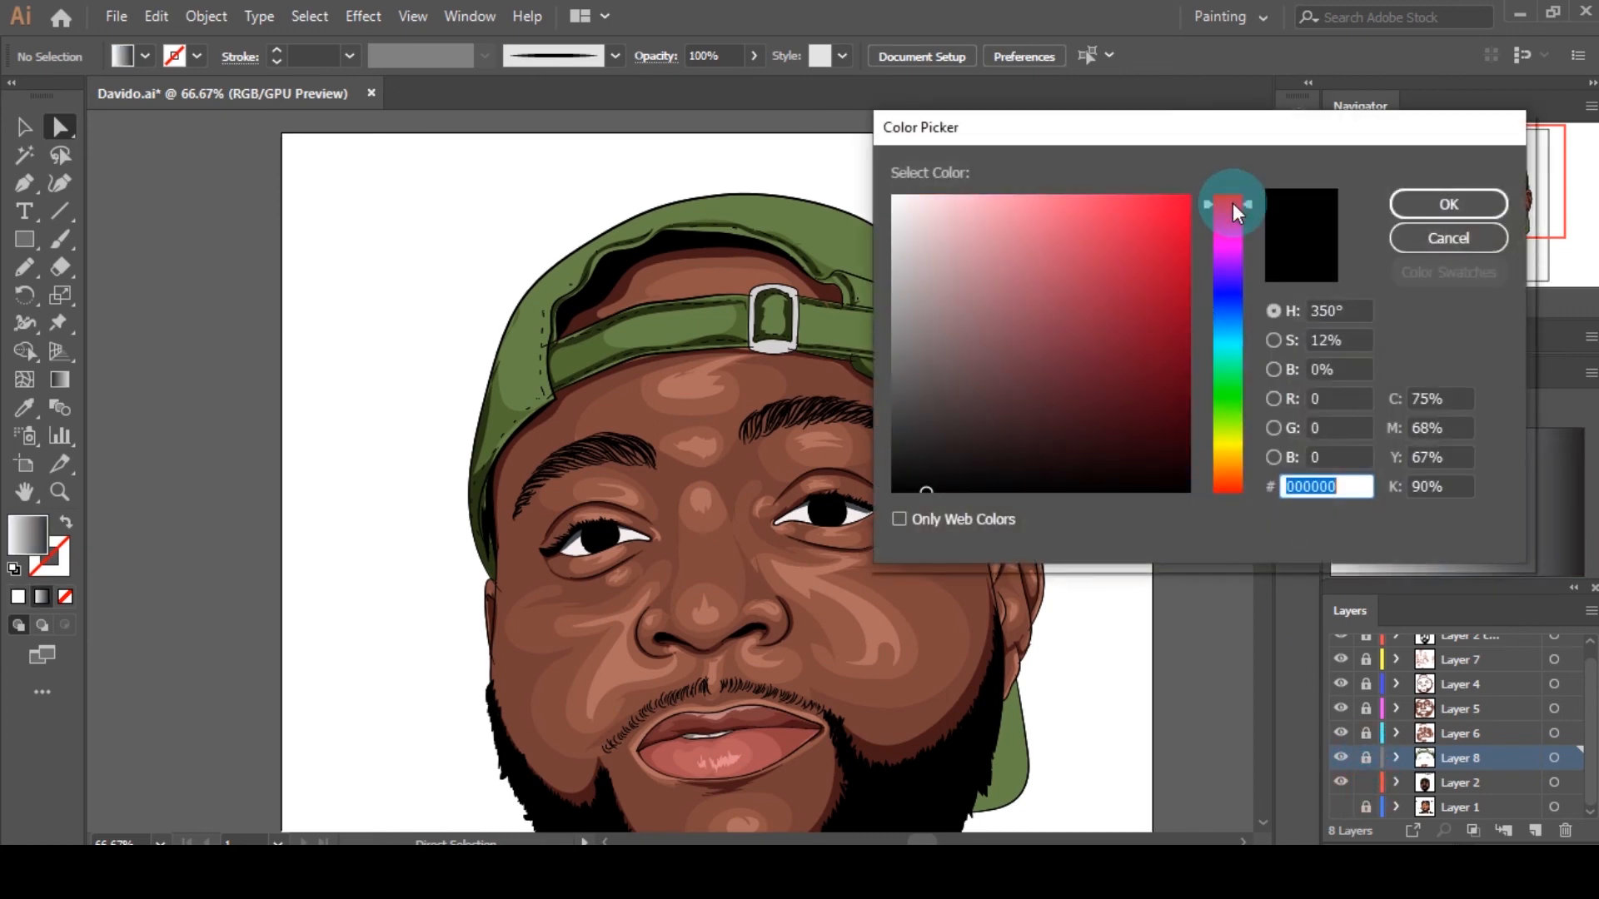
left_click(1066, 253)
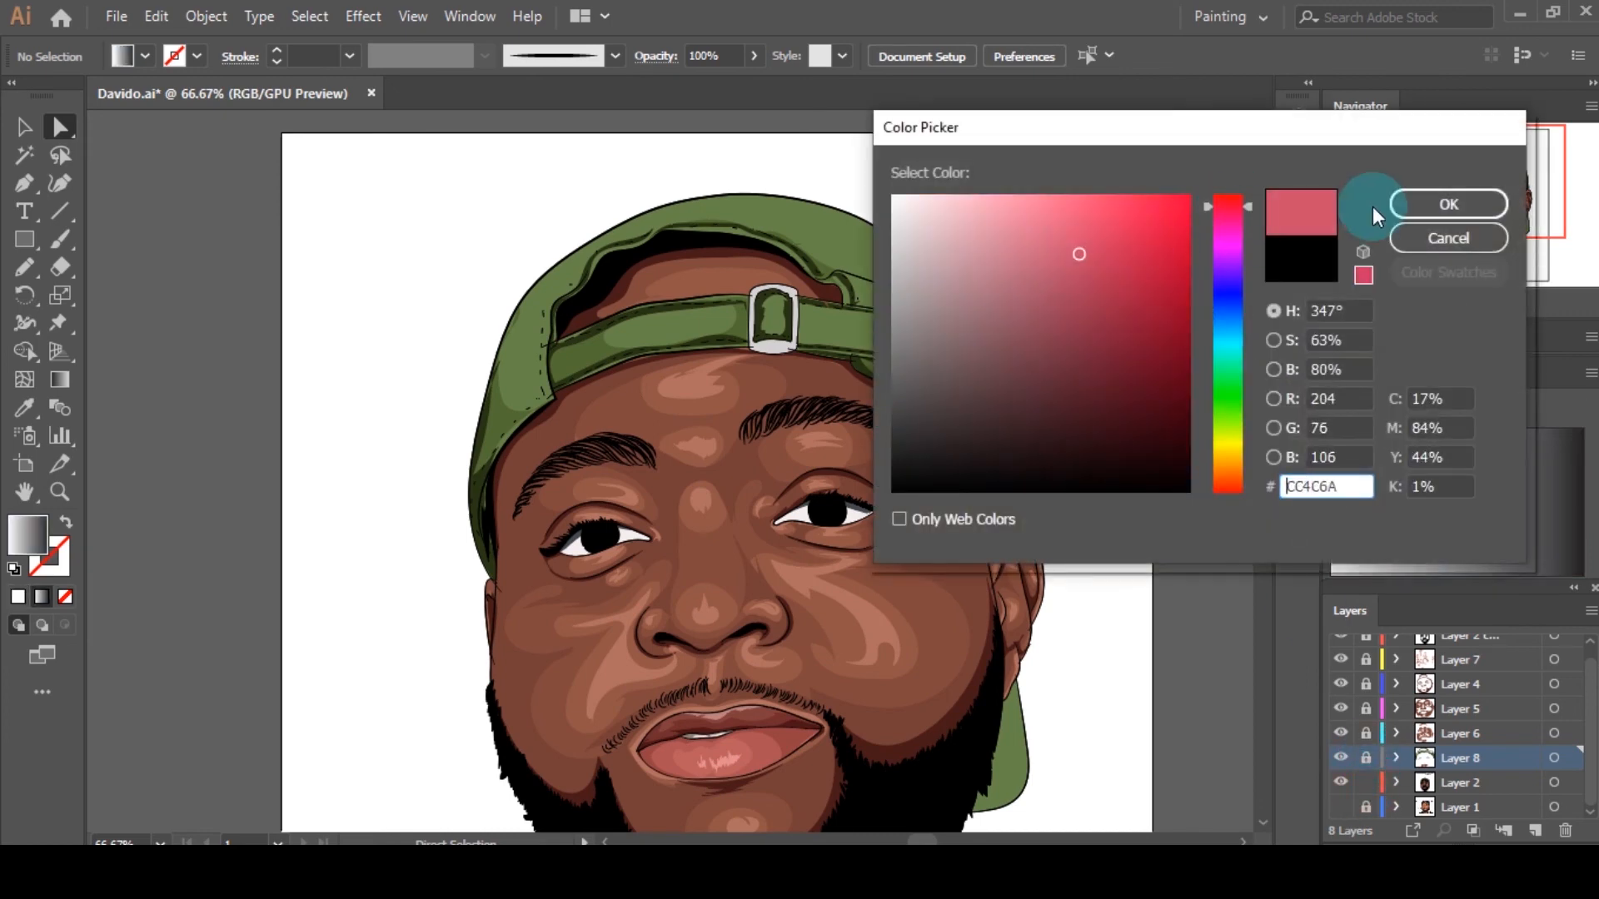
left_click(1453, 208)
double_click(1022, 273)
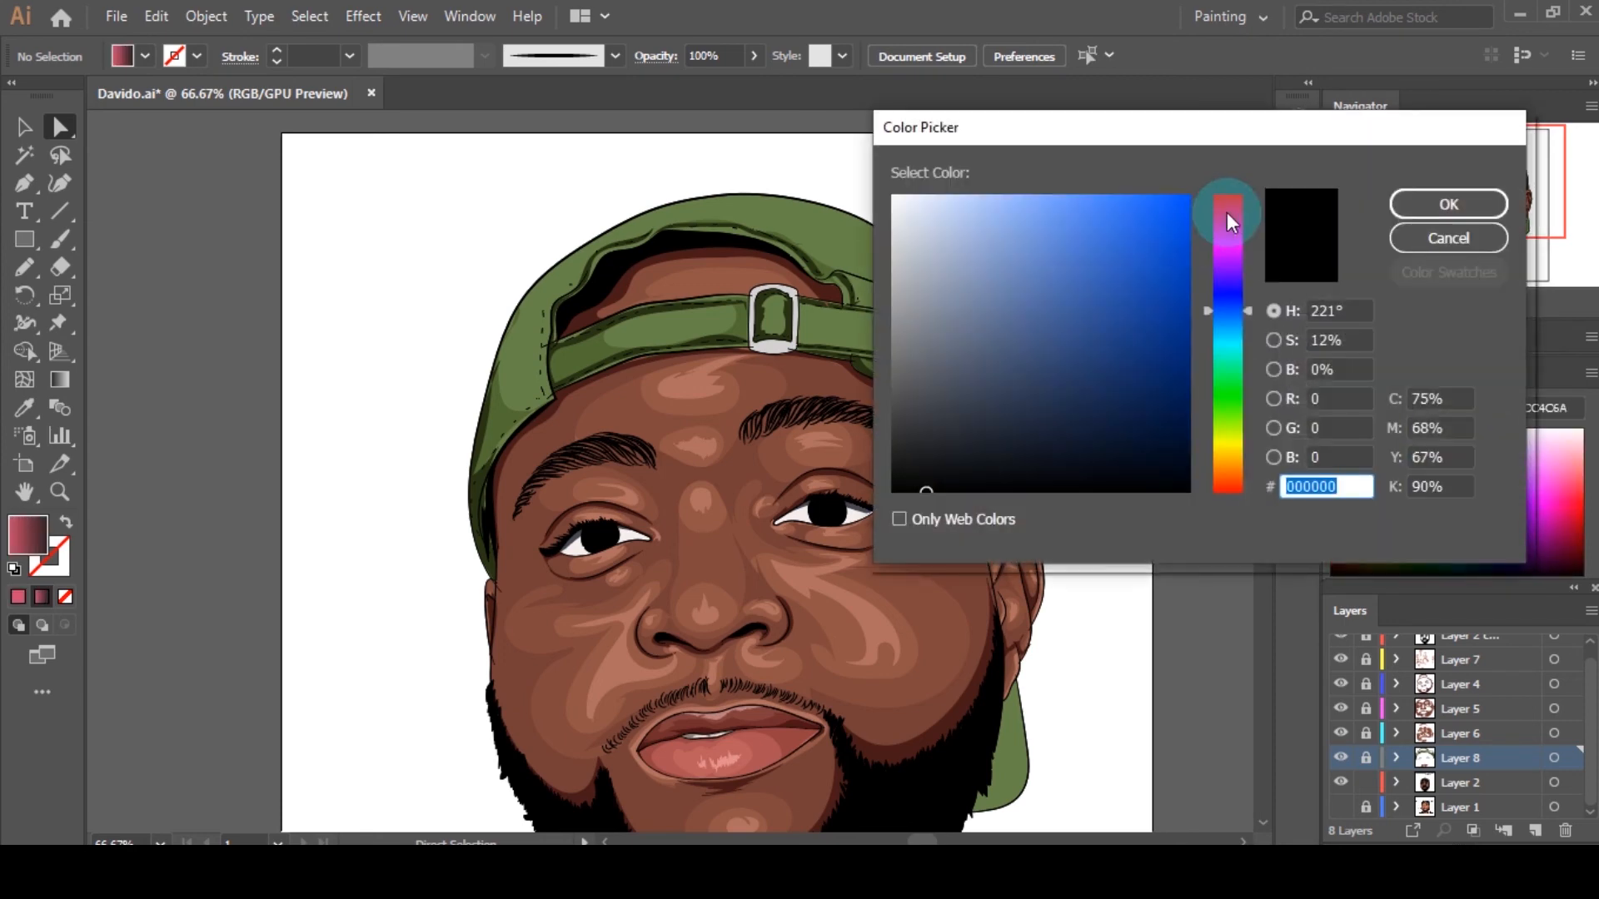
left_click(1228, 211)
left_click(1071, 271)
left_click(1426, 207)
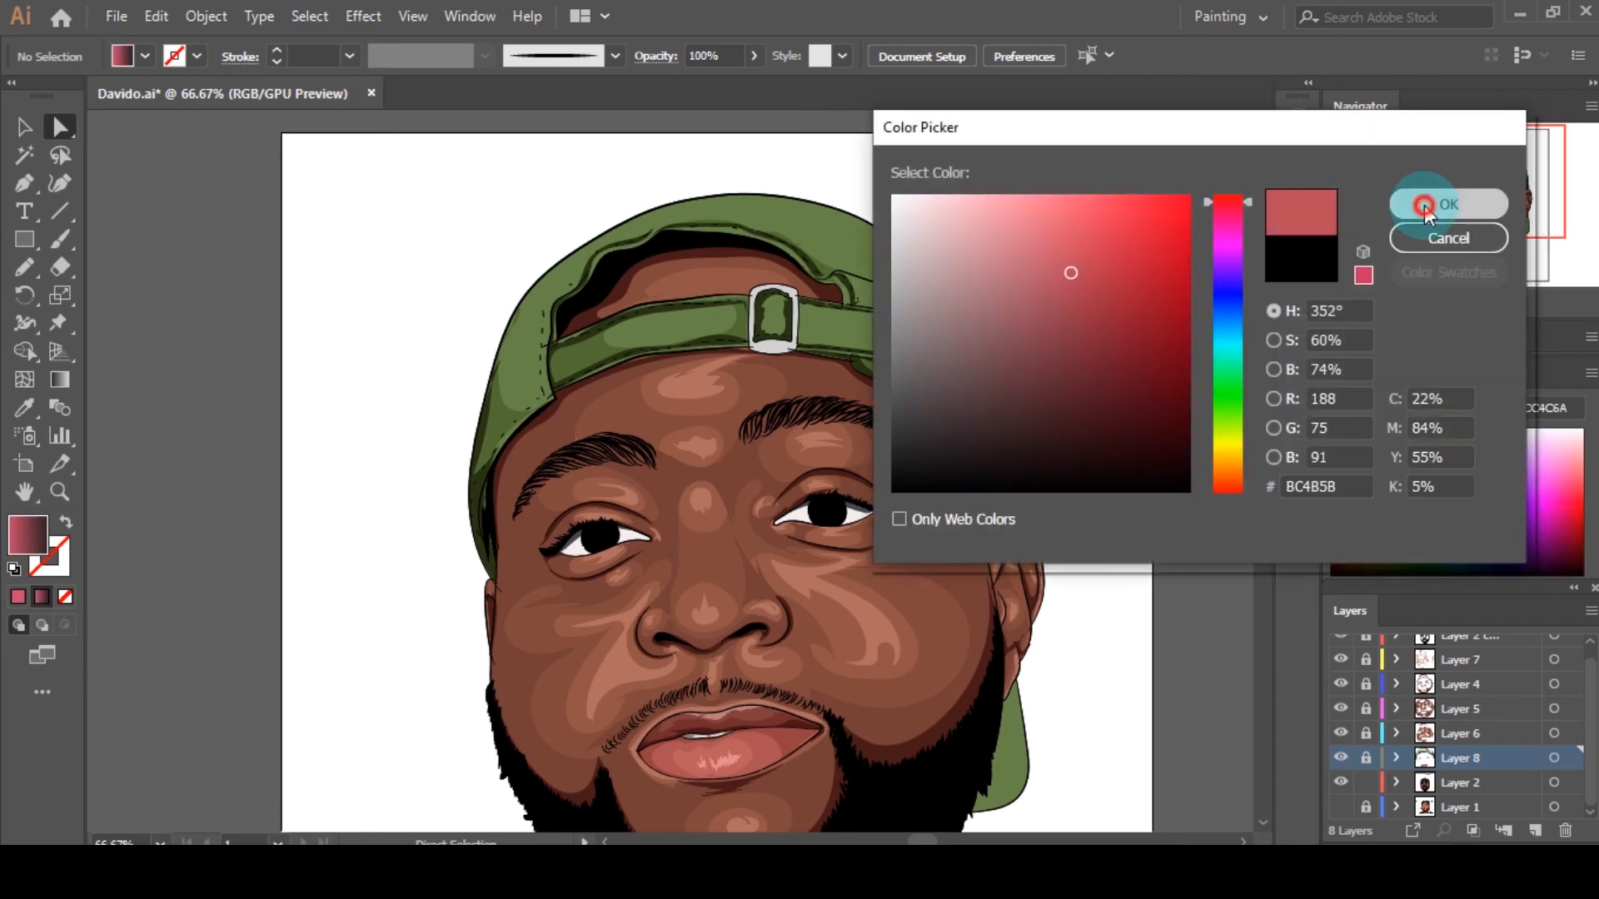
Step: Set the gradient's end stop to F4EEED by sampling the eye white
left_click(1225, 381)
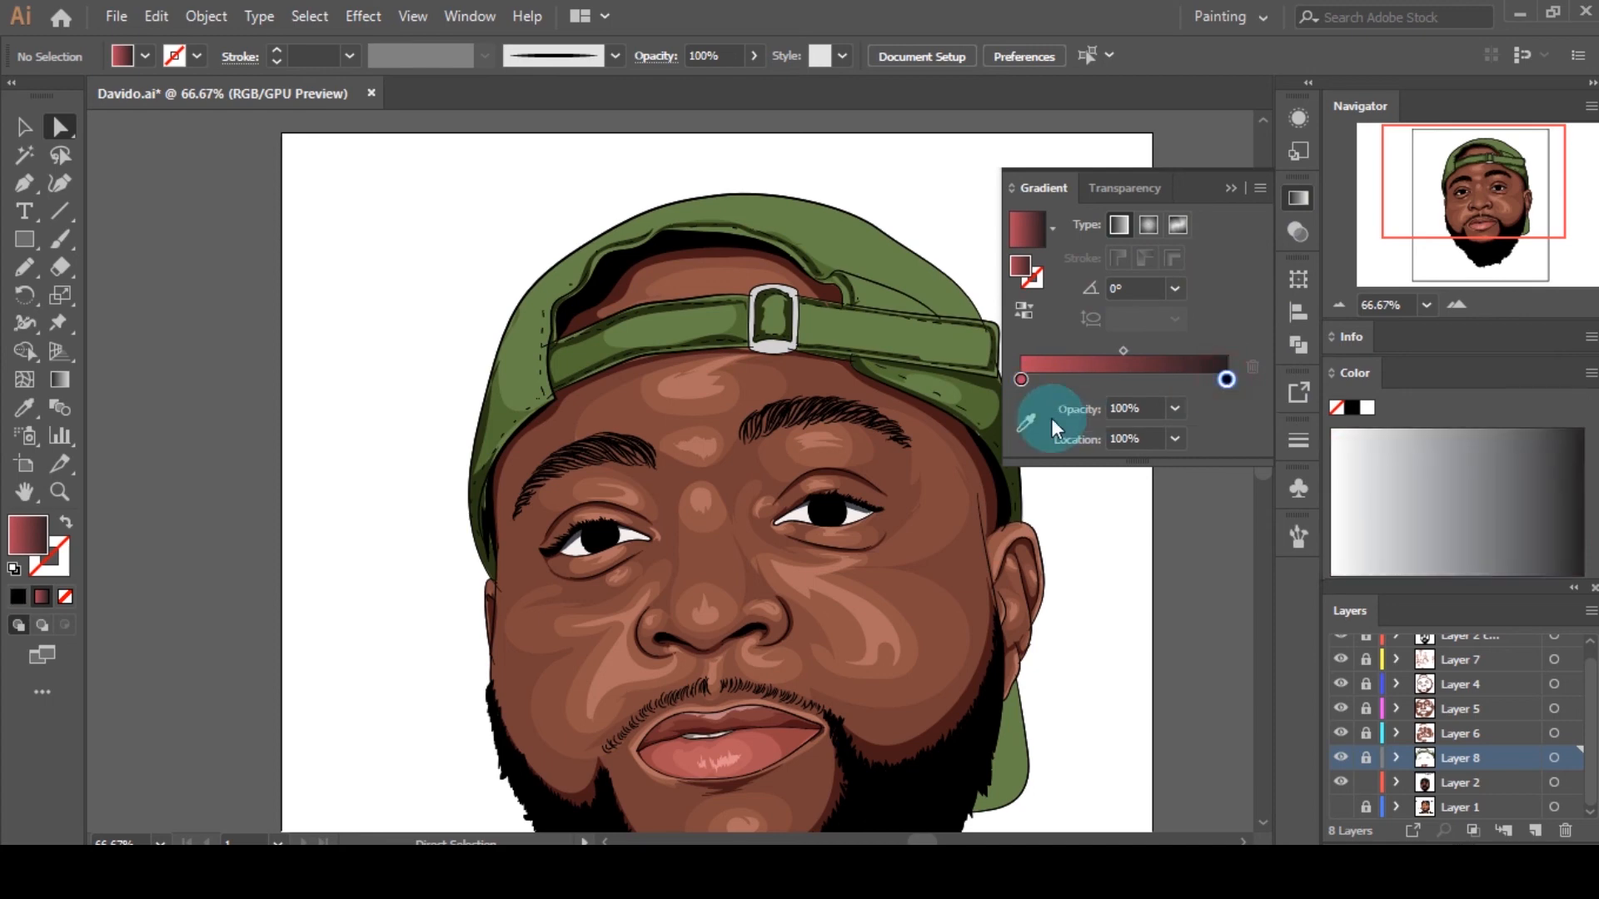
left_click(1026, 423)
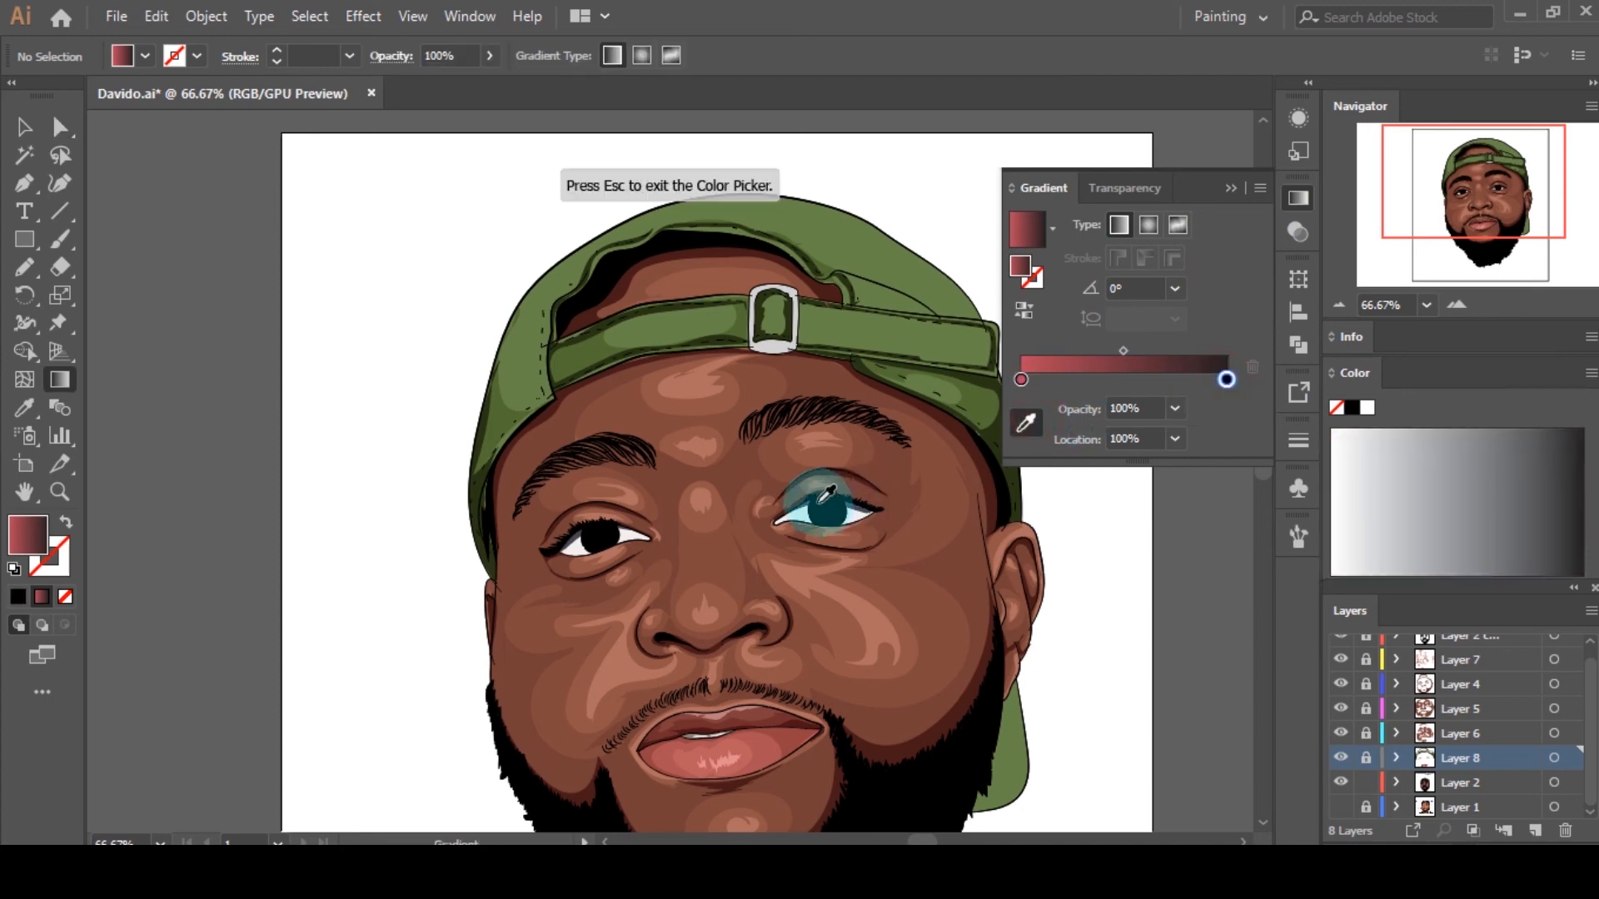
left_click(580, 543)
Step: Give the right-hand eye's inner white the red-to-white gradient, with the red stop at 9.5% and the midpoint at 22.4%
scroll(812, 498, "up", 3)
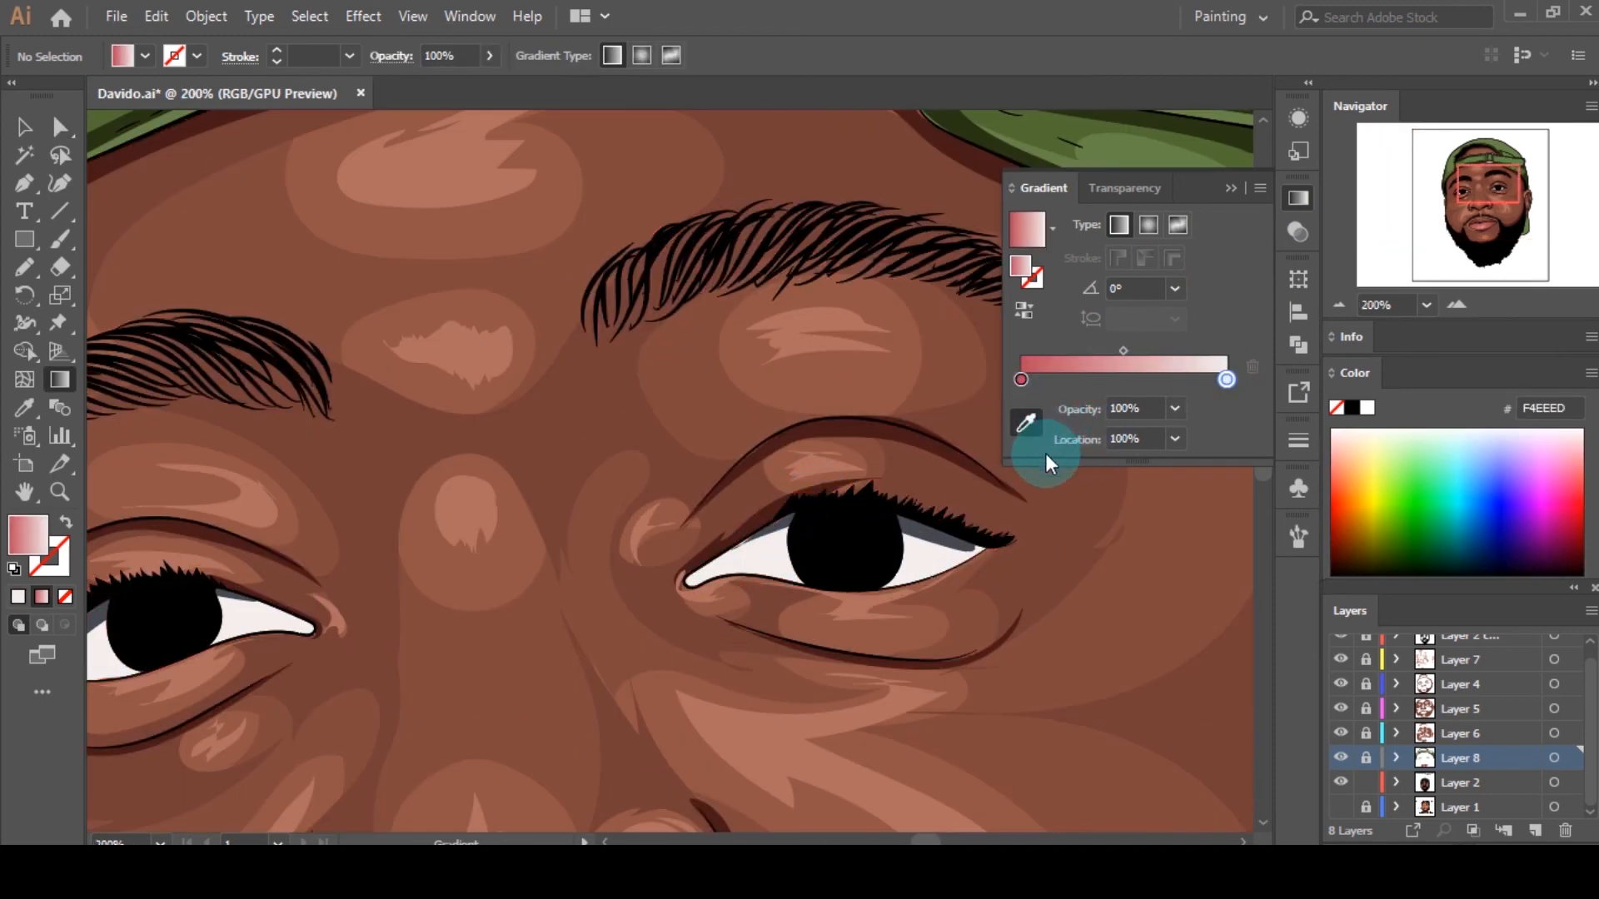
key("a")
left_click(789, 545)
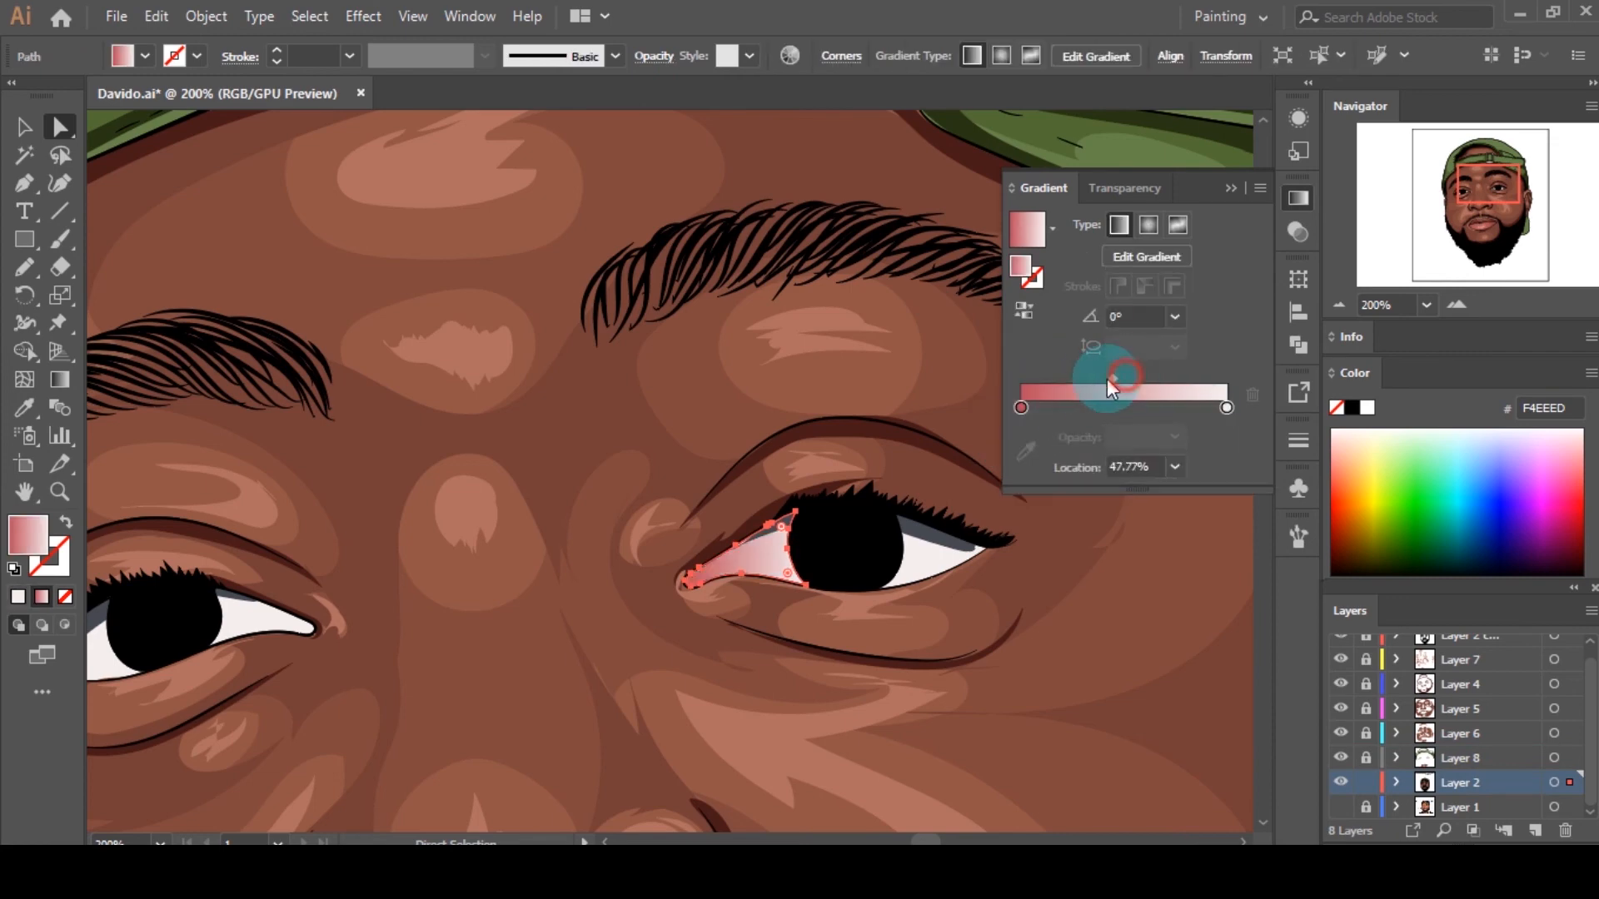
left_click_drag(1107, 378, 1049, 408)
Step: Apply the gradient to the left-hand eye's inner white, reversed so the red sits in the tear-duct corner, and adjust its stops
scroll(710, 453, "up", 5)
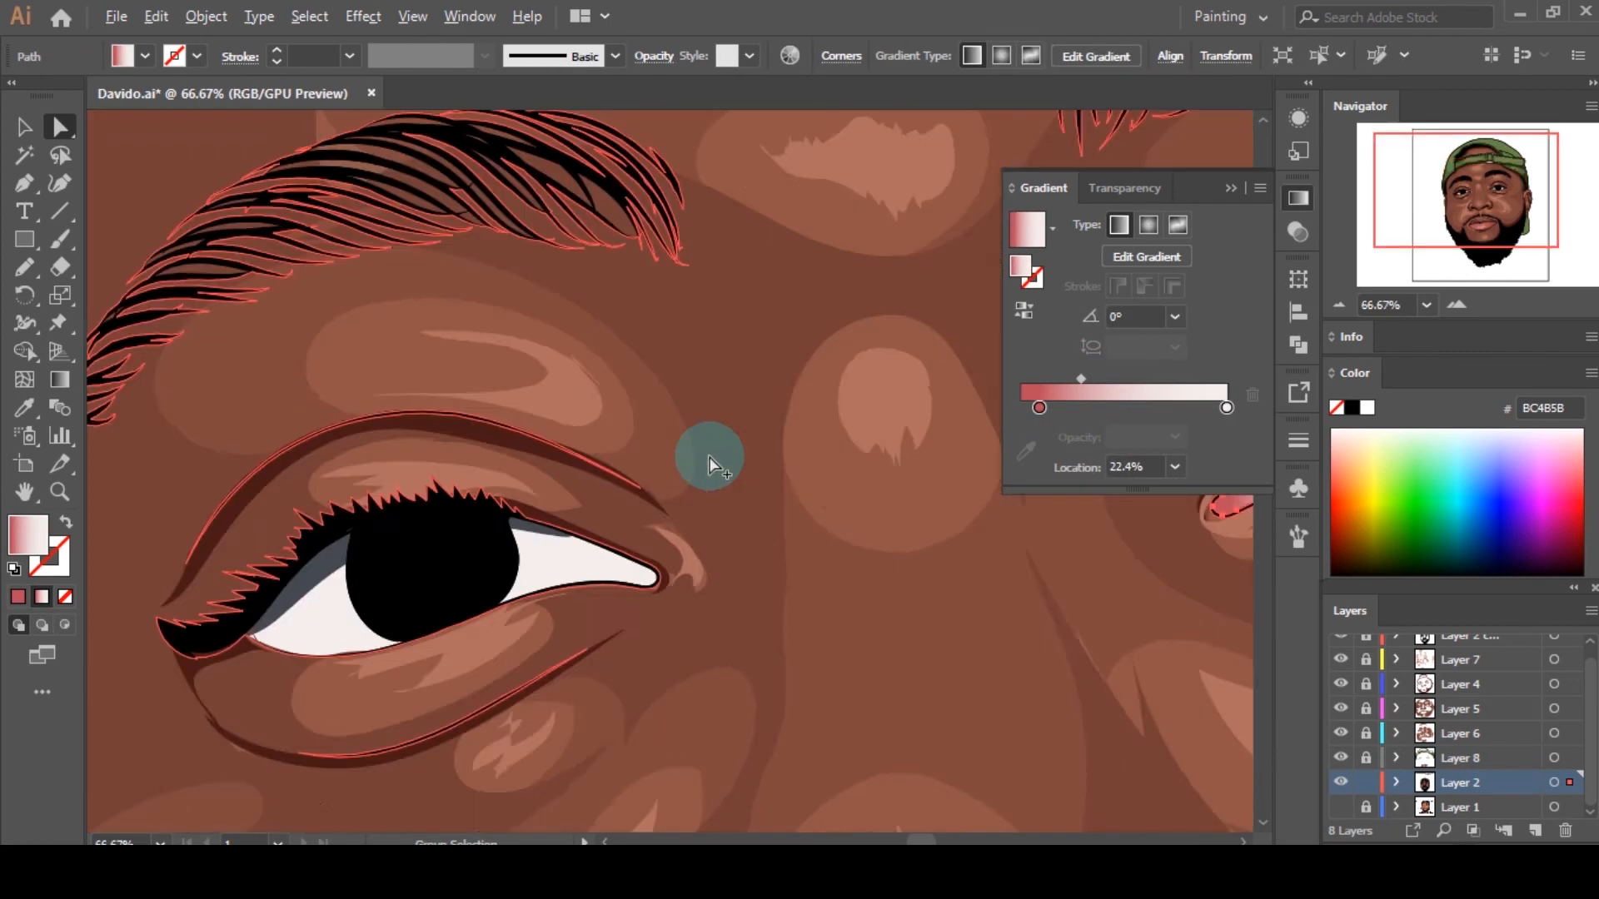
left_click(1026, 311)
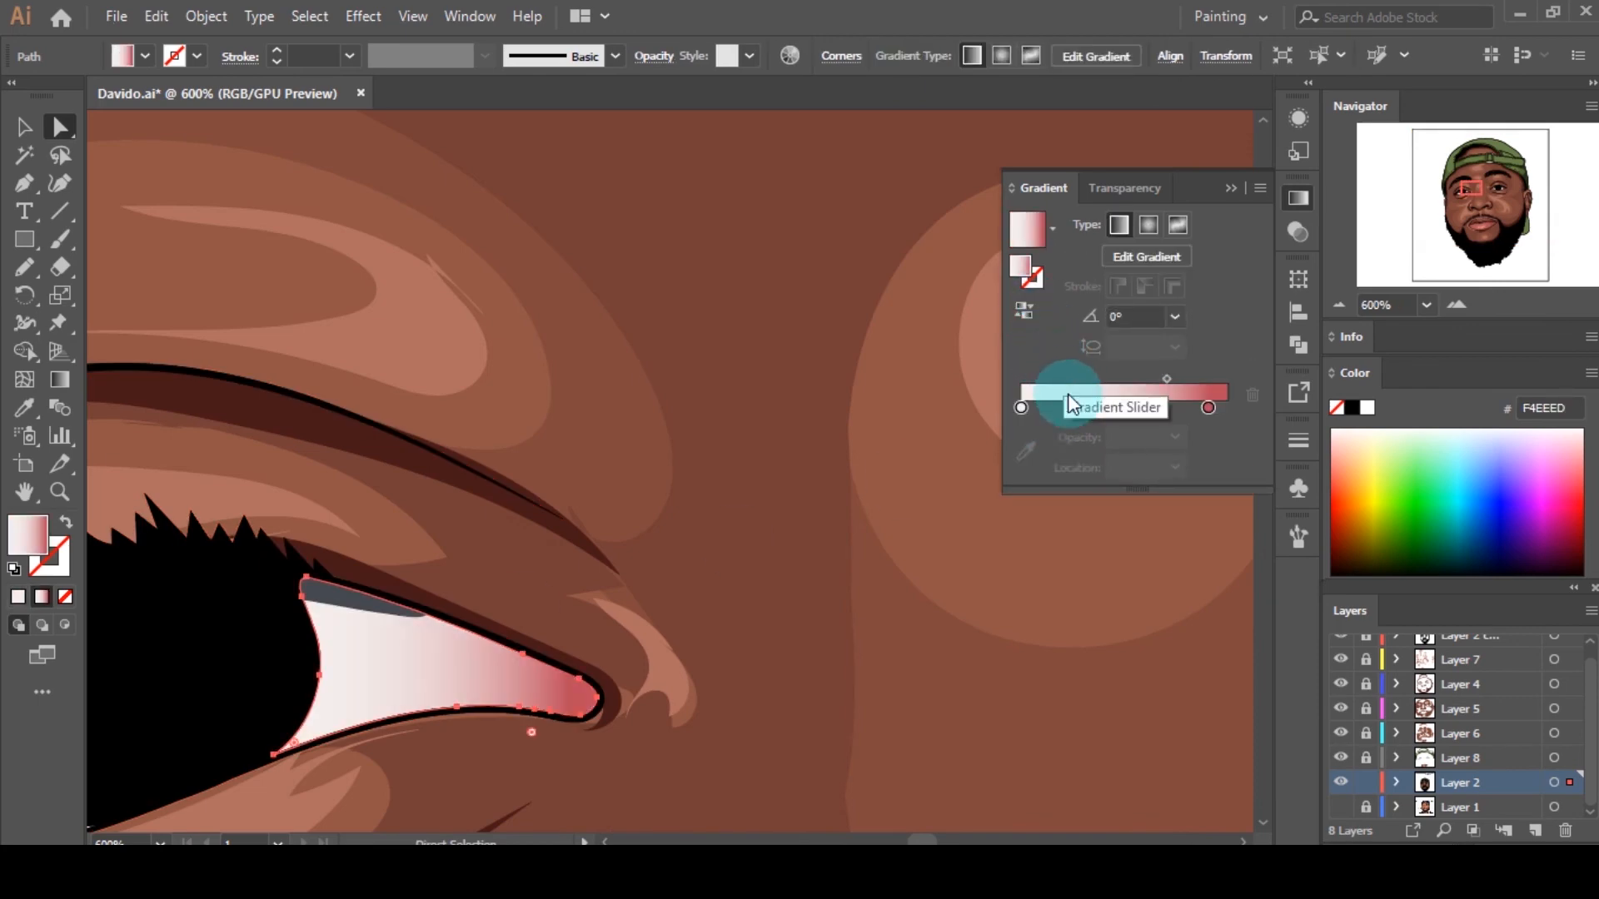
scroll(628, 463, "down", 5)
scroll(775, 539, "up", 3)
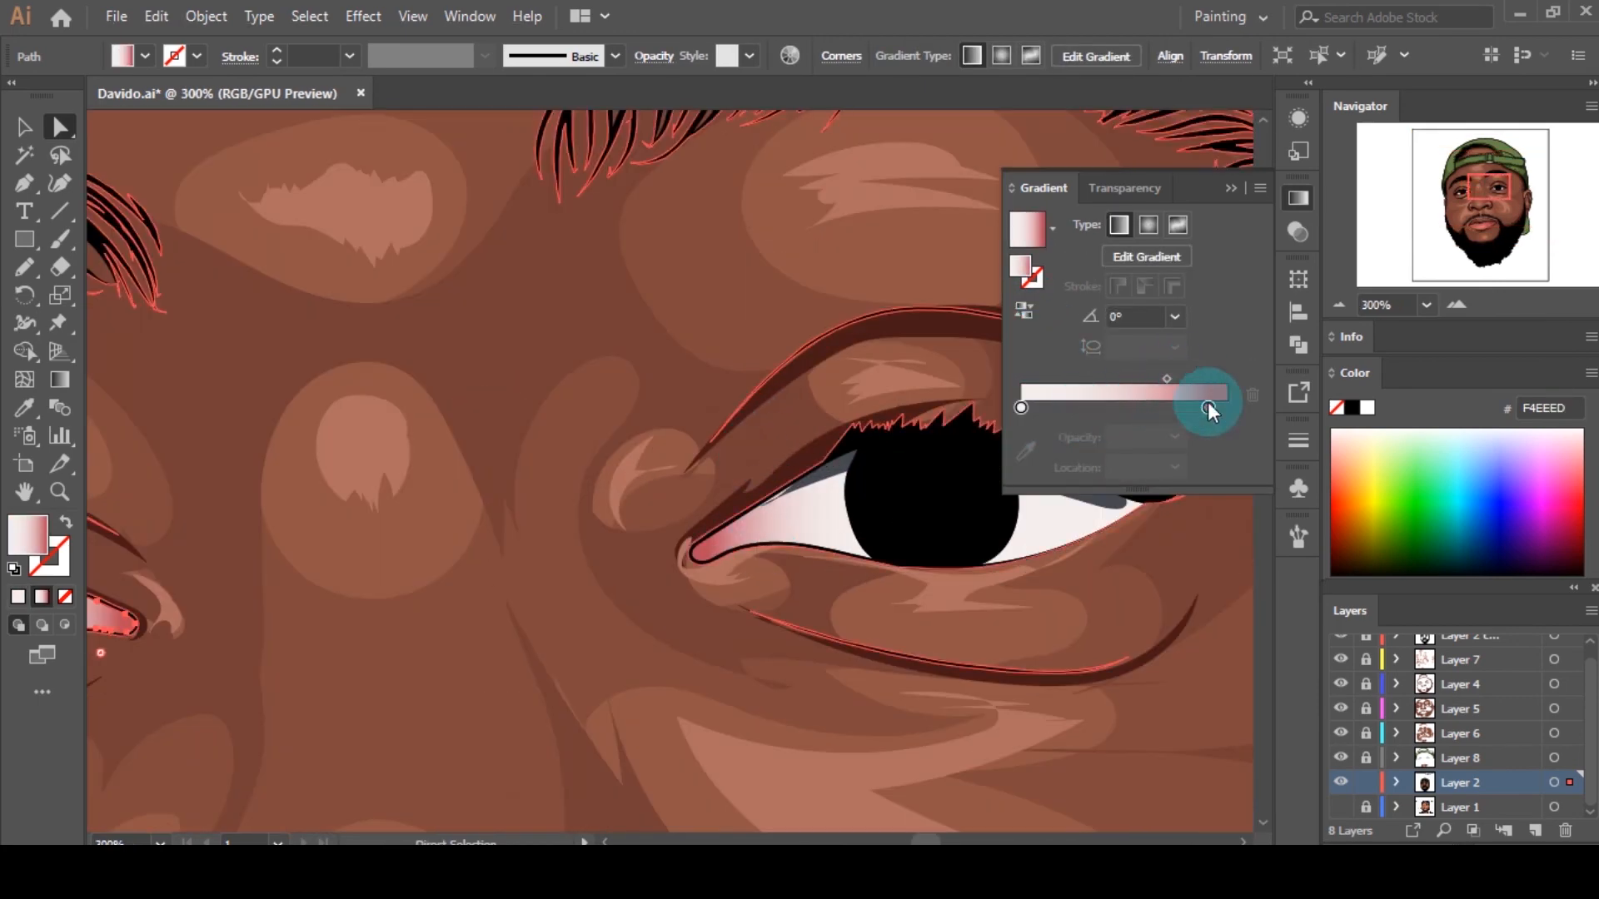
left_click_drag(1208, 406, 1148, 380)
scroll(879, 458, "down", 2)
left_click(1154, 381)
left_click(1021, 409)
Step: Move the white stop of the right-hand eye's inner gradient to 83.8%
scroll(849, 480, "up", 2)
left_click(850, 480)
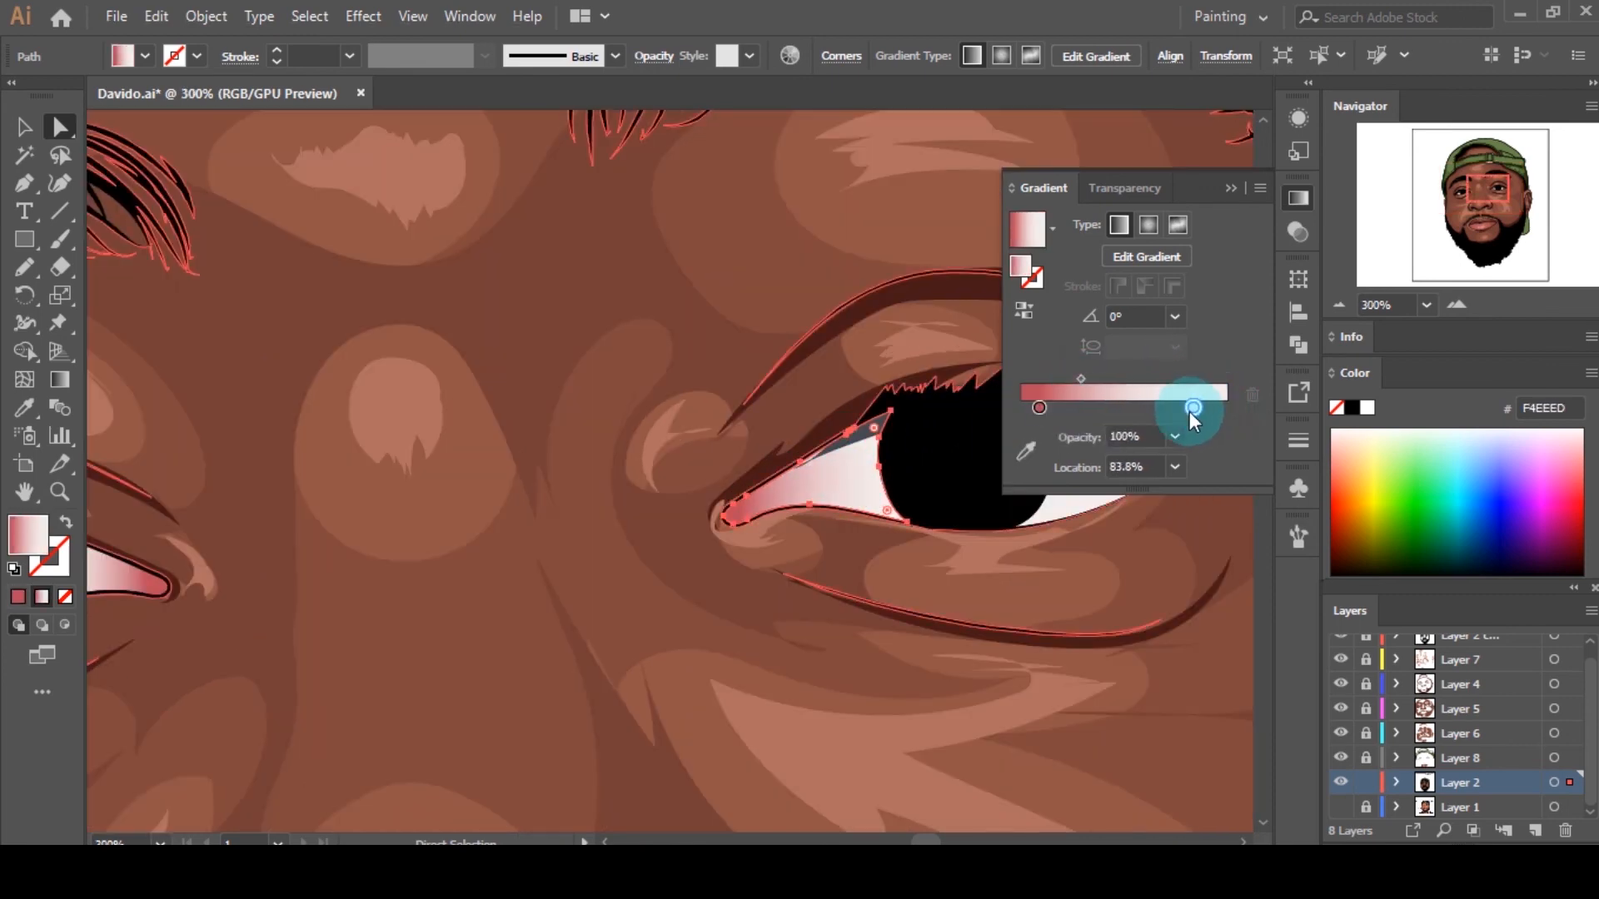
scroll(660, 418, "down", 4)
left_click(991, 555)
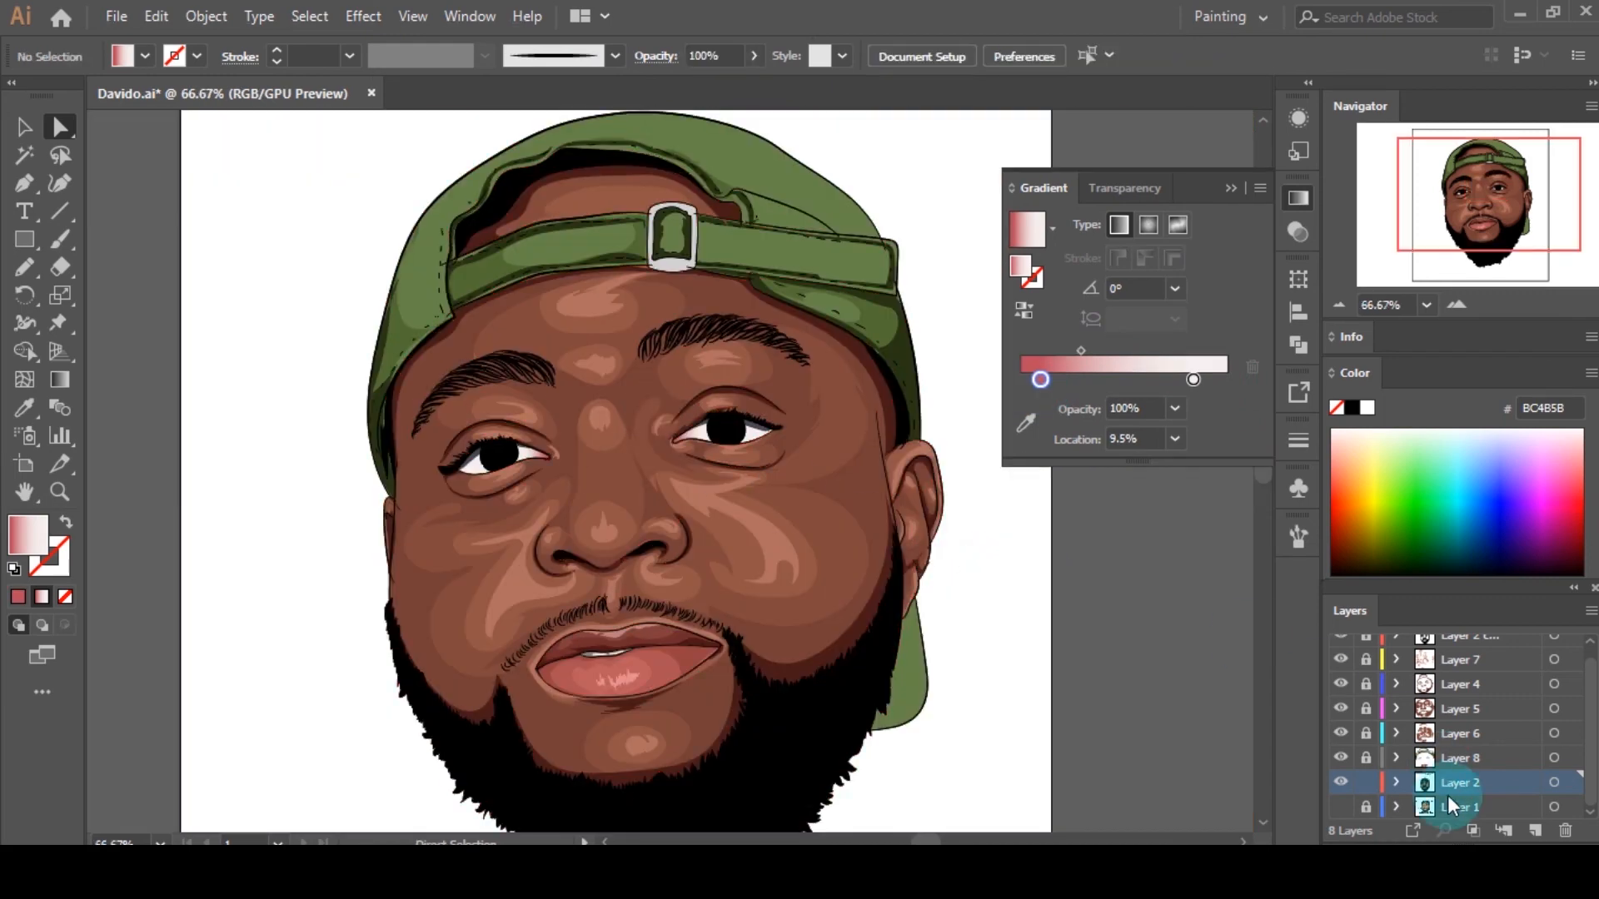
Step: Lock Layer 2 and make Layer 8 the active, unlocked layer
left_click(1365, 783)
left_click(1287, 197)
scroll(1479, 771, "up", 1)
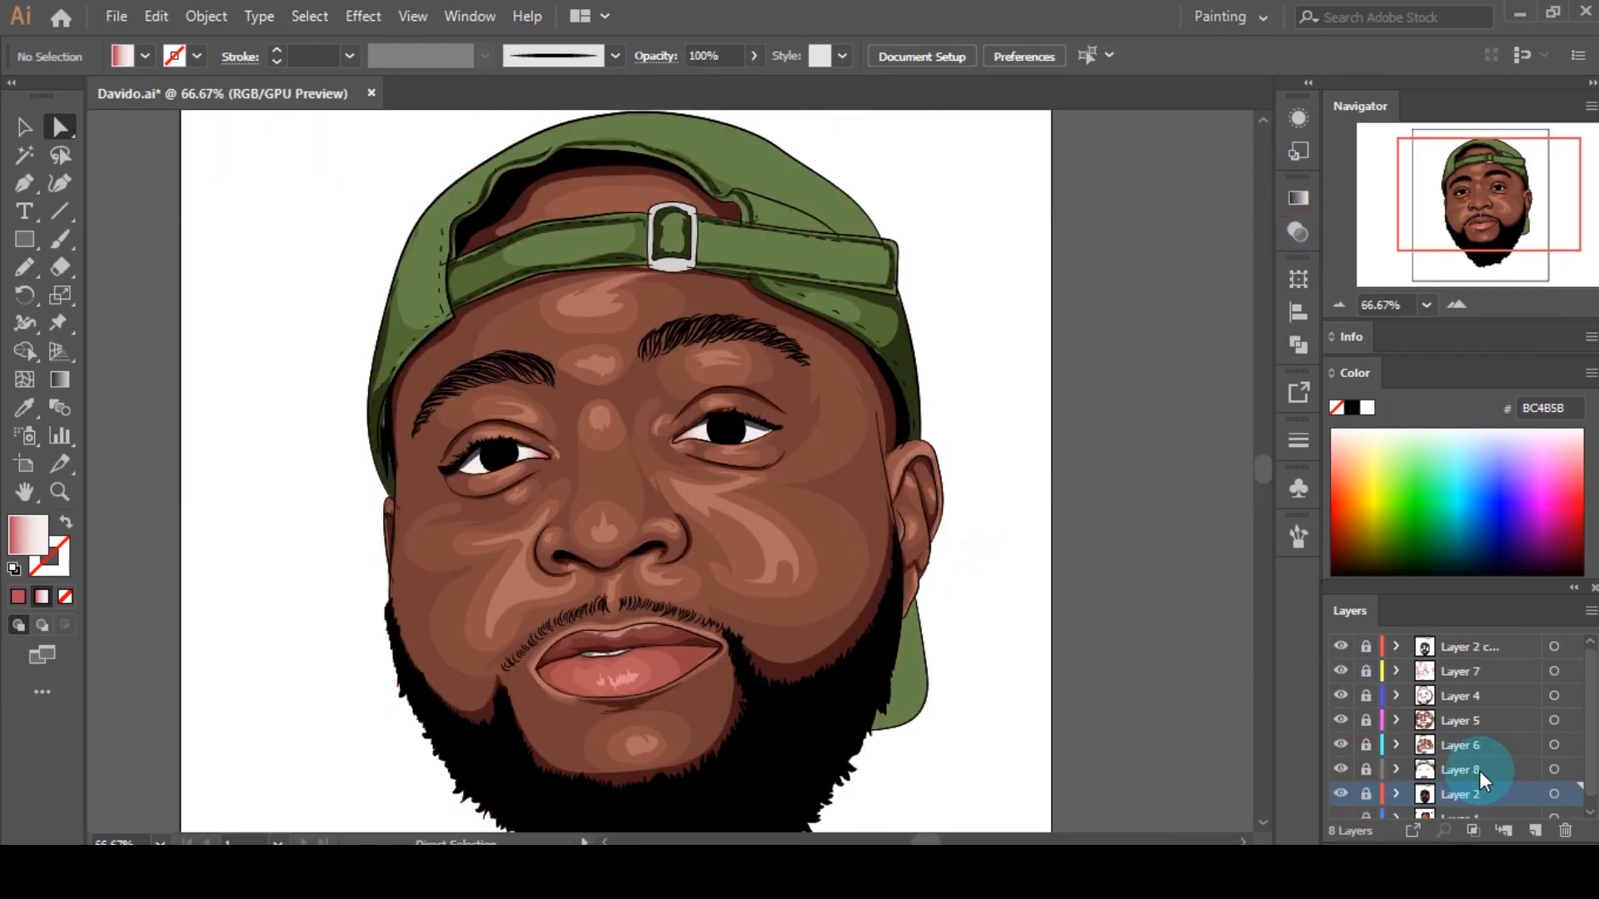
left_click(1479, 771)
left_click(1369, 774)
Step: Look over the whole portrait from the beard up to the cap to check the shading
scroll(988, 568, "down", 3)
scroll(989, 574, "down", 1)
scroll(907, 592, "up", 3)
scroll(907, 591, "down", 3)
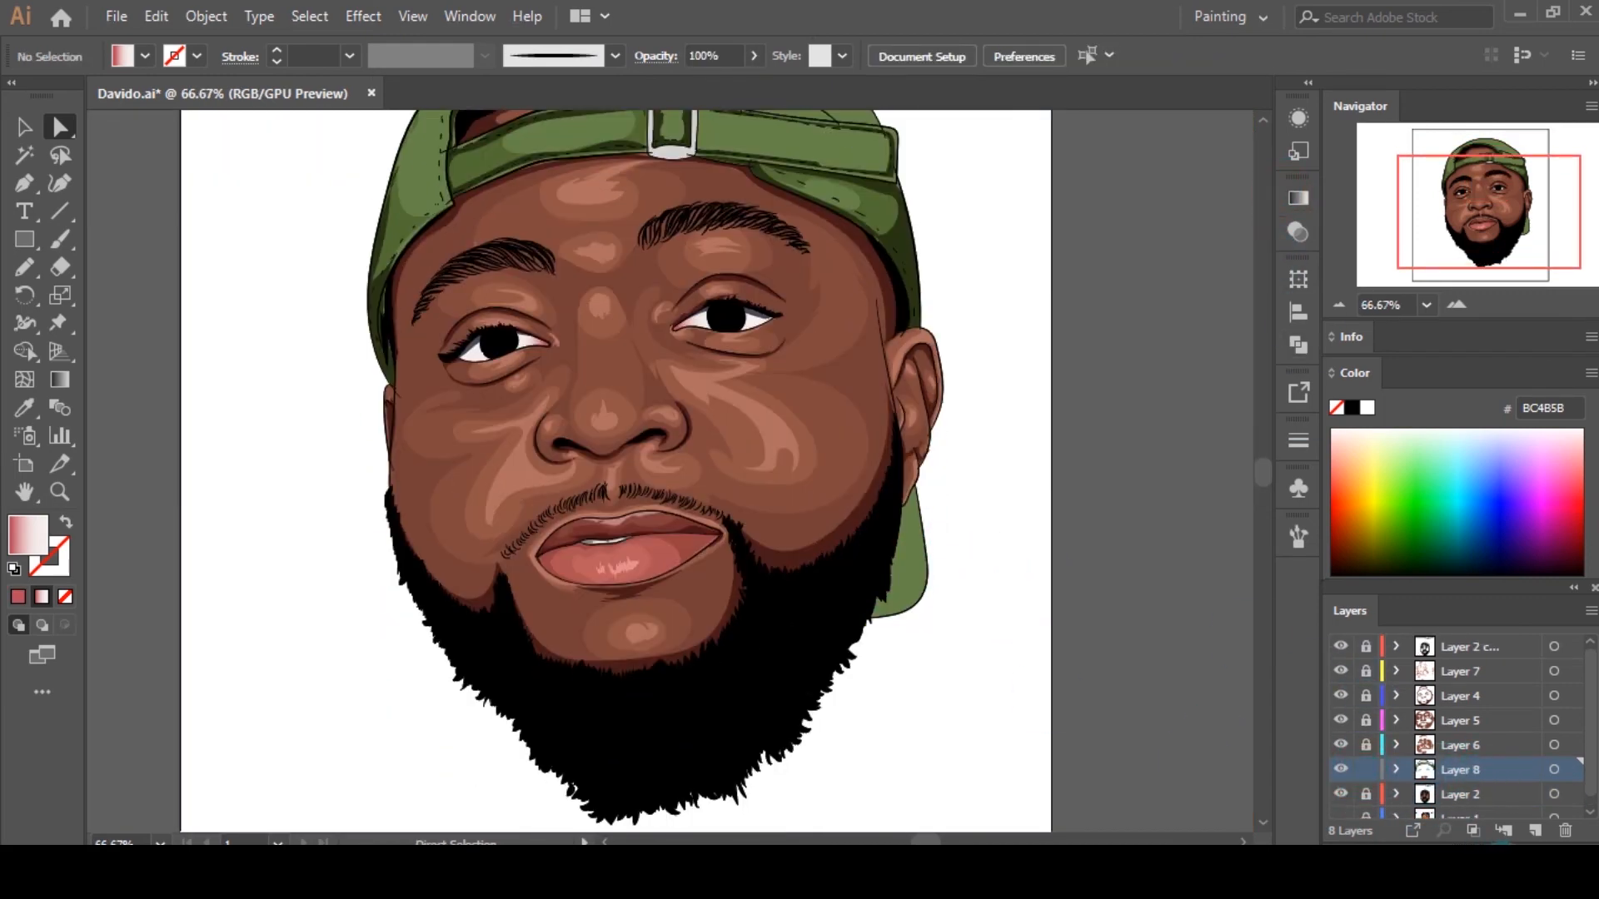
scroll(917, 653, "up", 3)
scroll(922, 507, "down", 2)
scroll(956, 428, "up", 2)
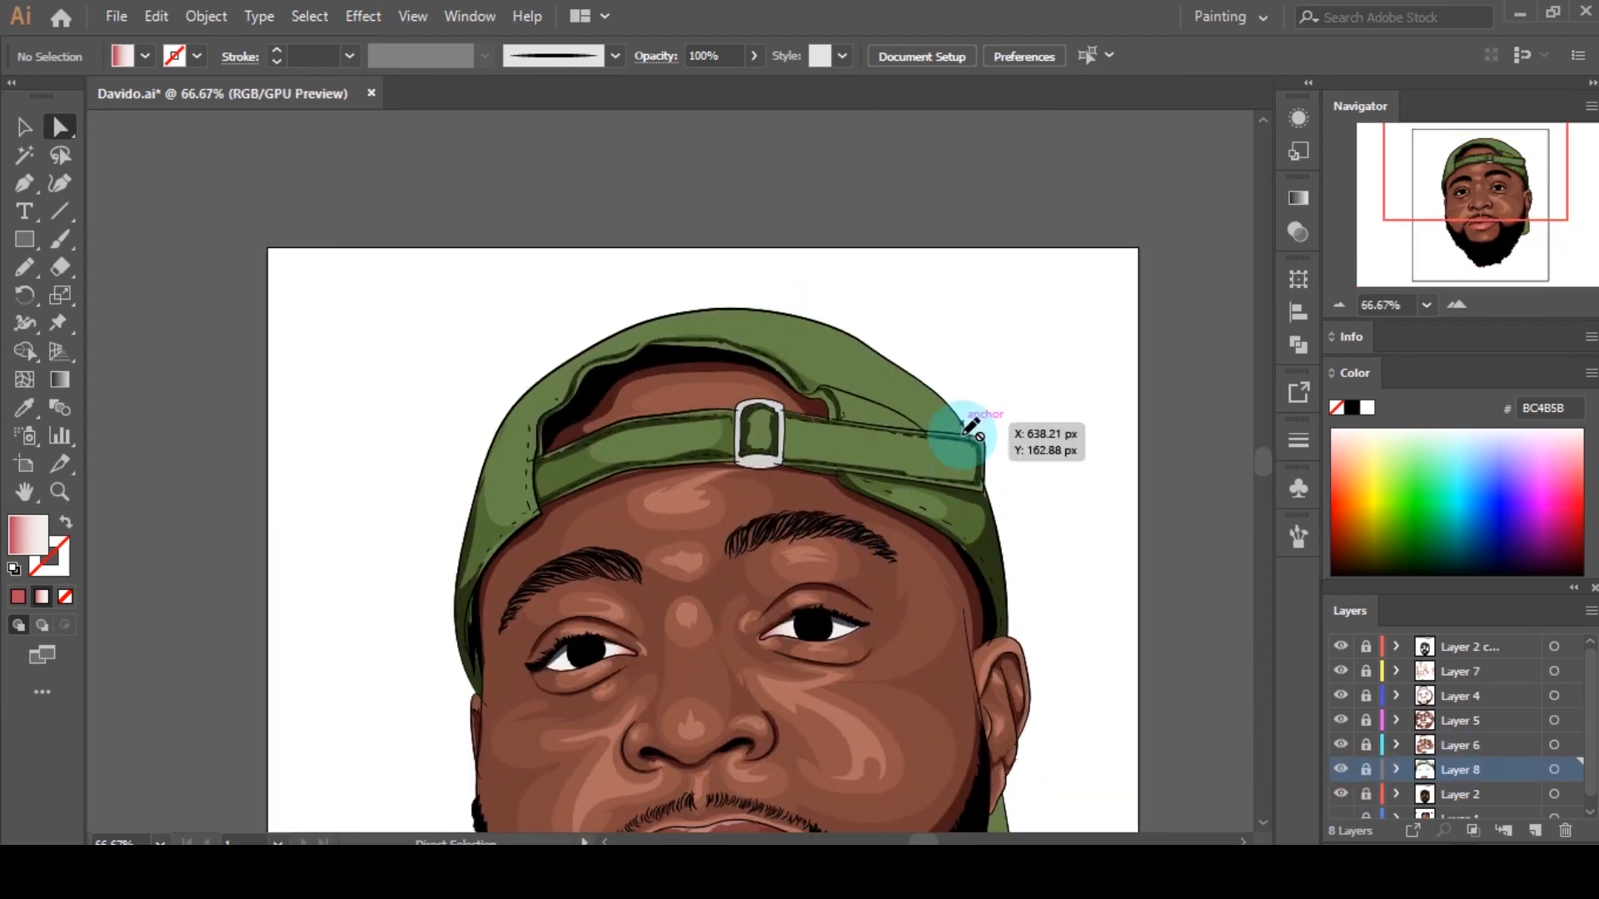
scroll(933, 504, "up", 2)
Step: On unlocked Layer 8, pencil a 526B32 shadow on the cap along the opening's right-hand edge and the seam down to the strap
left_click(1366, 770)
left_click(951, 412)
left_click(1087, 428)
scroll(1089, 430, "up", 2)
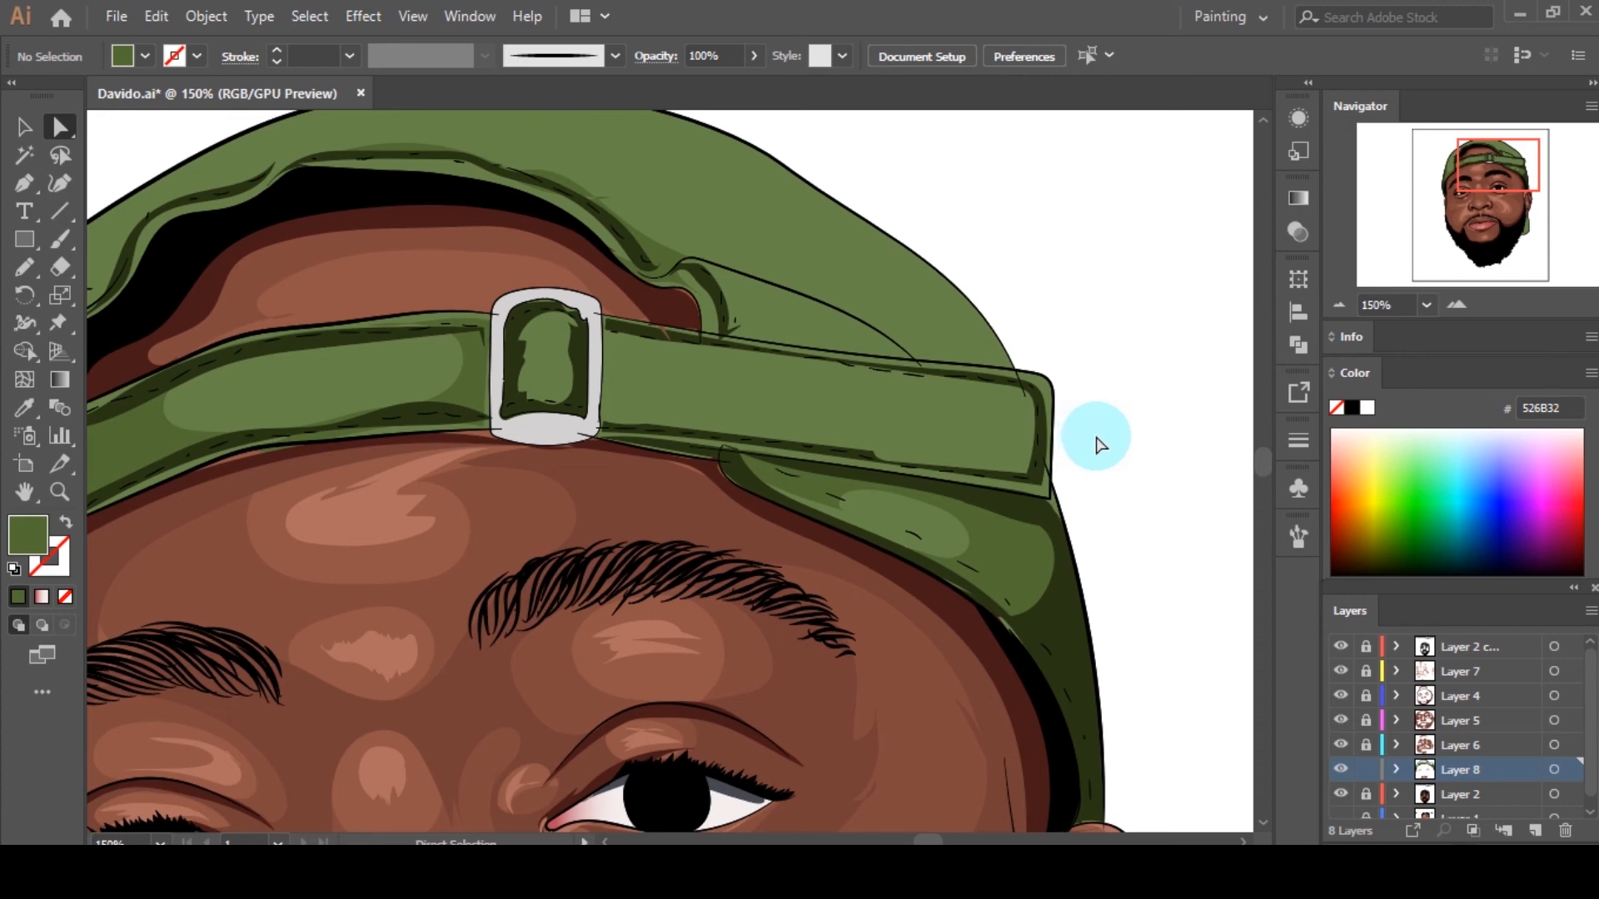
scroll(903, 367, "up", 2)
key("n")
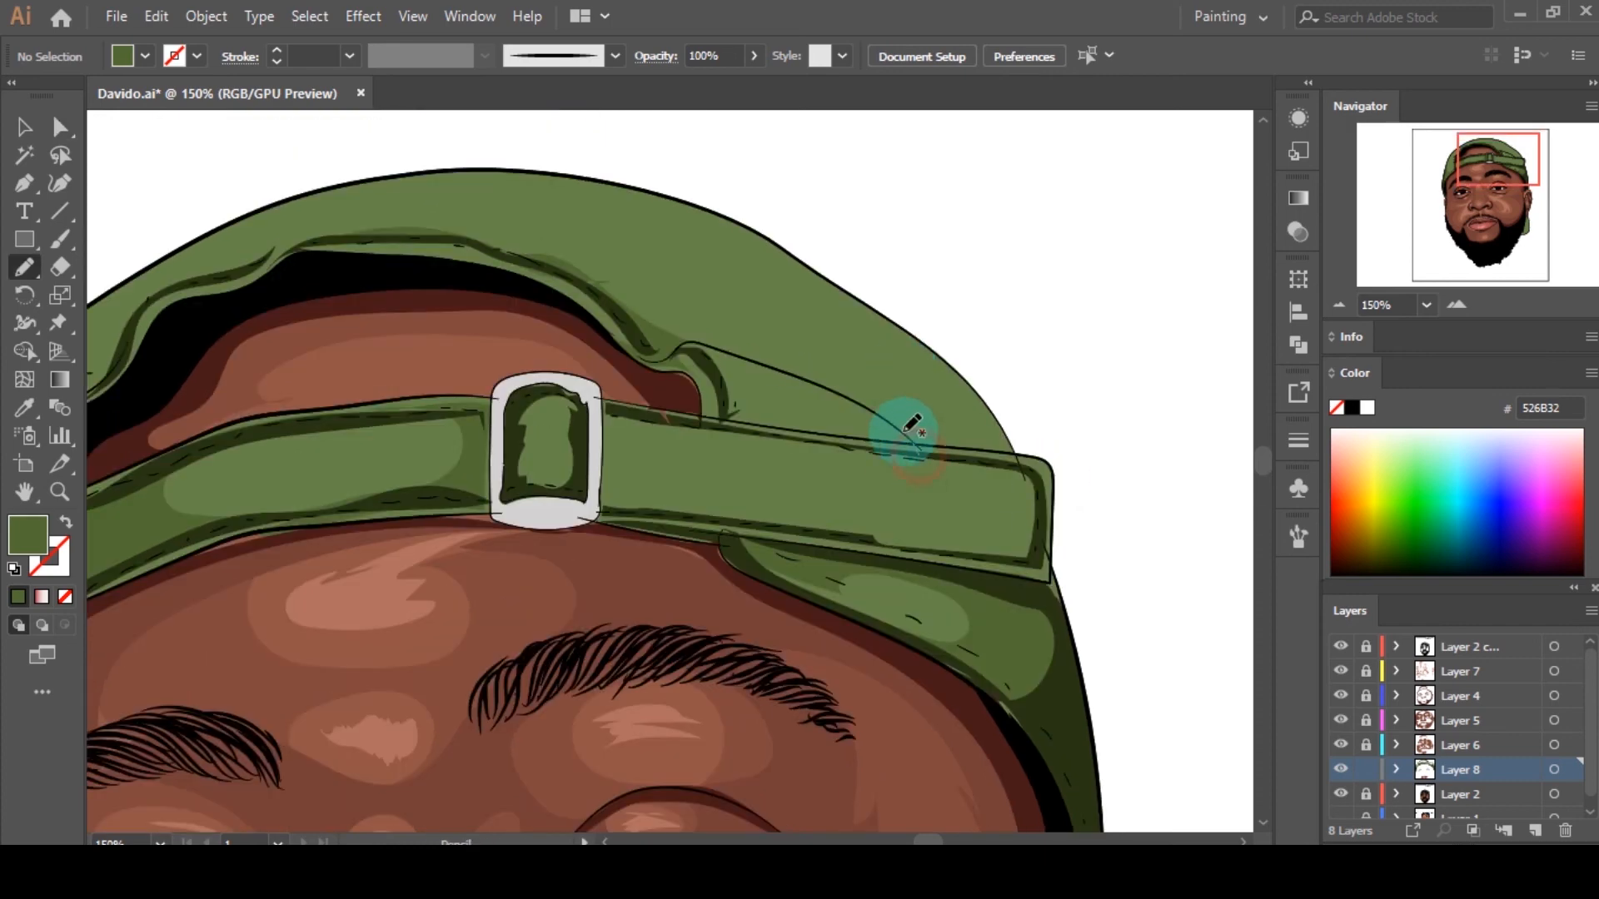
left_click_drag(786, 350, 783, 354)
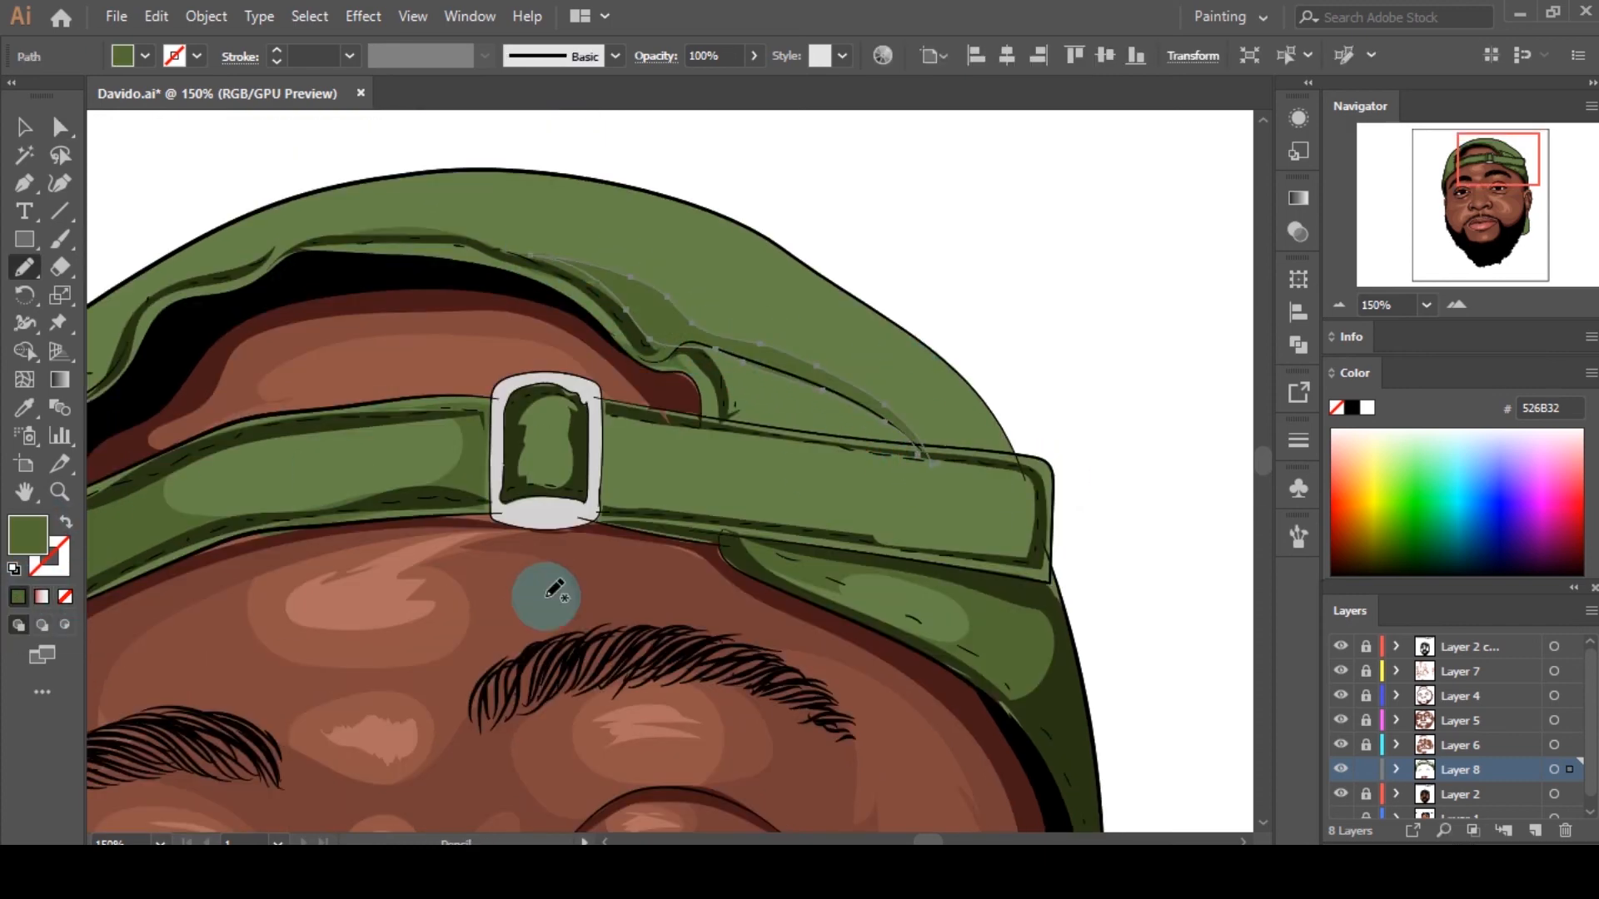
key("a")
left_click(995, 384)
Step: Pencil a 526B32 shadow along the outer edge of the cap's left-hand side, around the panel beside the stitching
scroll(887, 405, "down", 3)
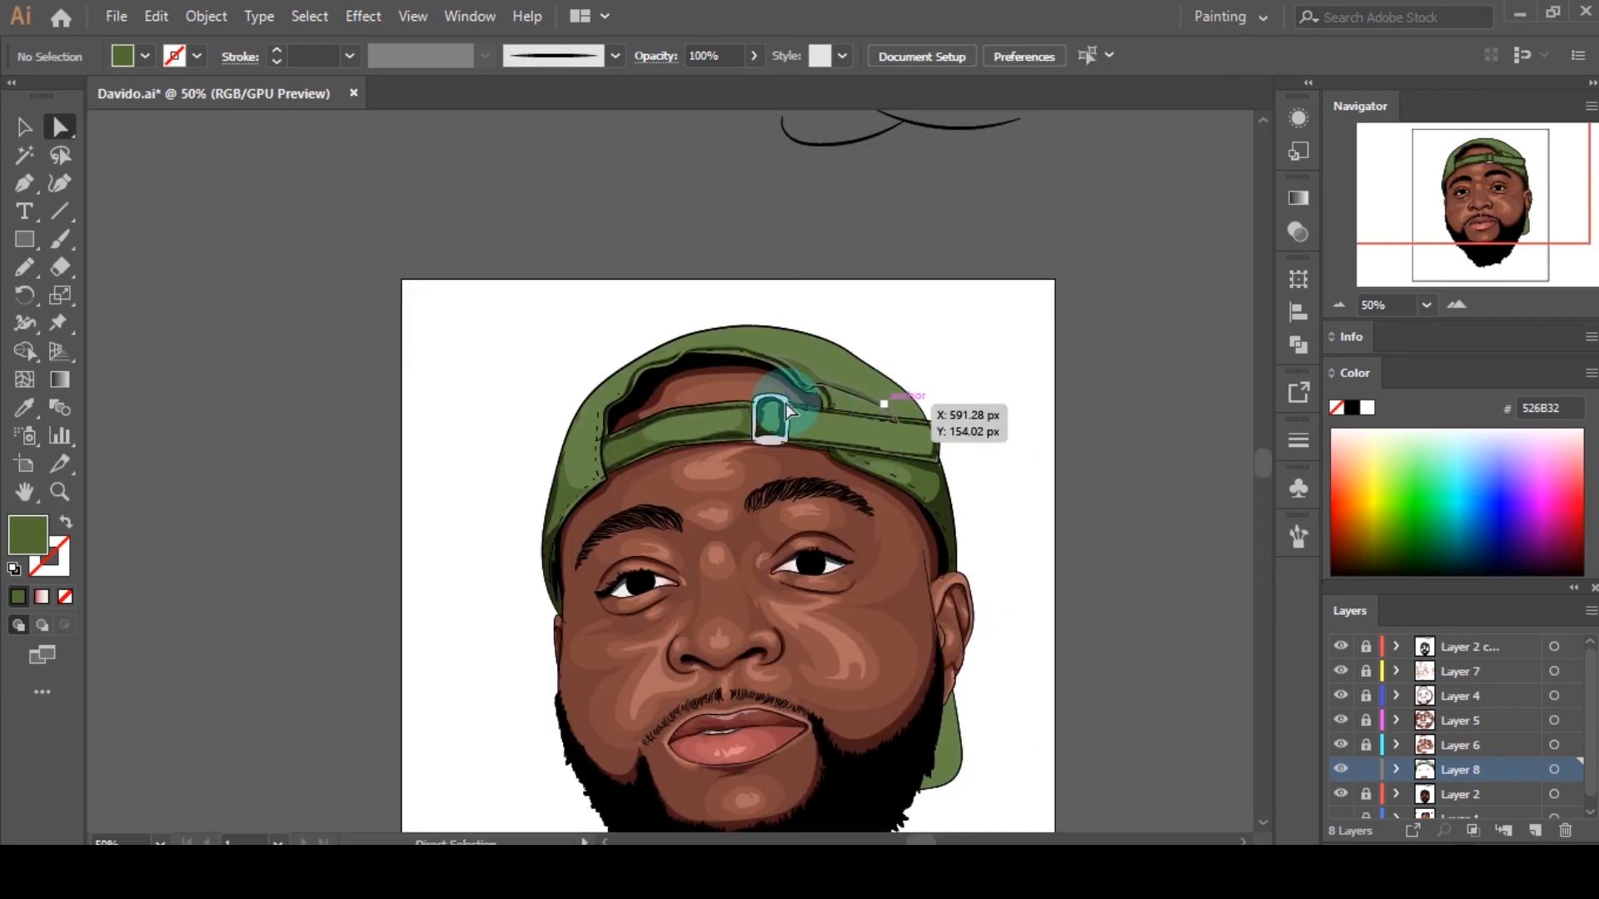
scroll(646, 404, "up", 2)
key("n")
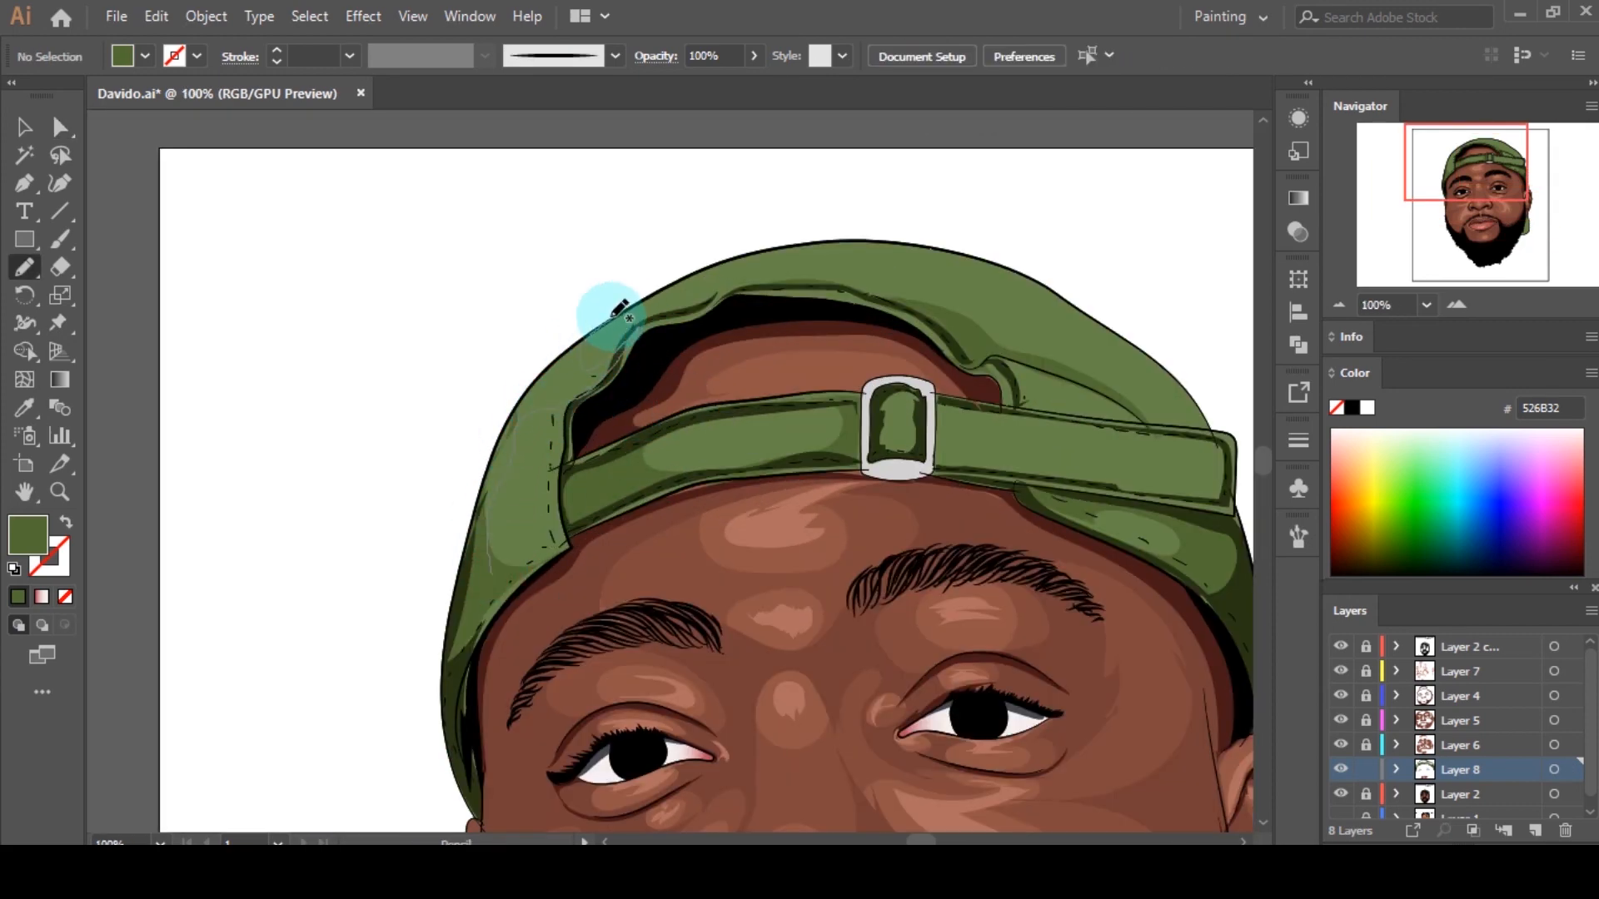
mouse_move(620, 310)
left_mouse_down()
mouse_move(464, 475)
mouse_move(560, 528)
mouse_move(499, 578)
left_mouse_up()
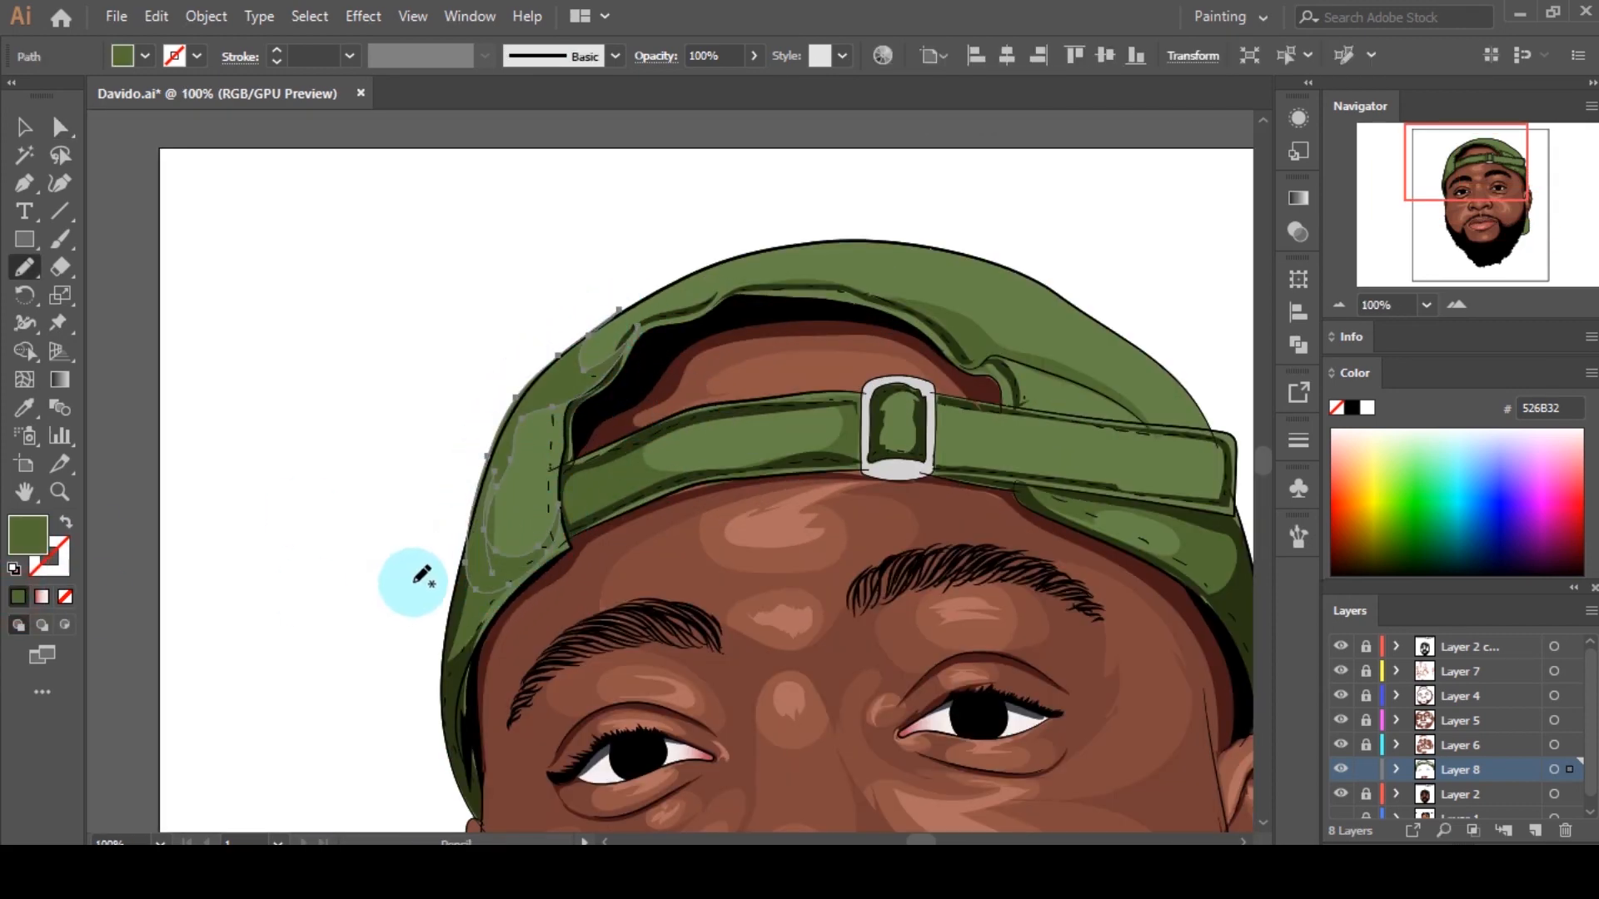
key("a")
left_click(940, 284)
left_click(1023, 401)
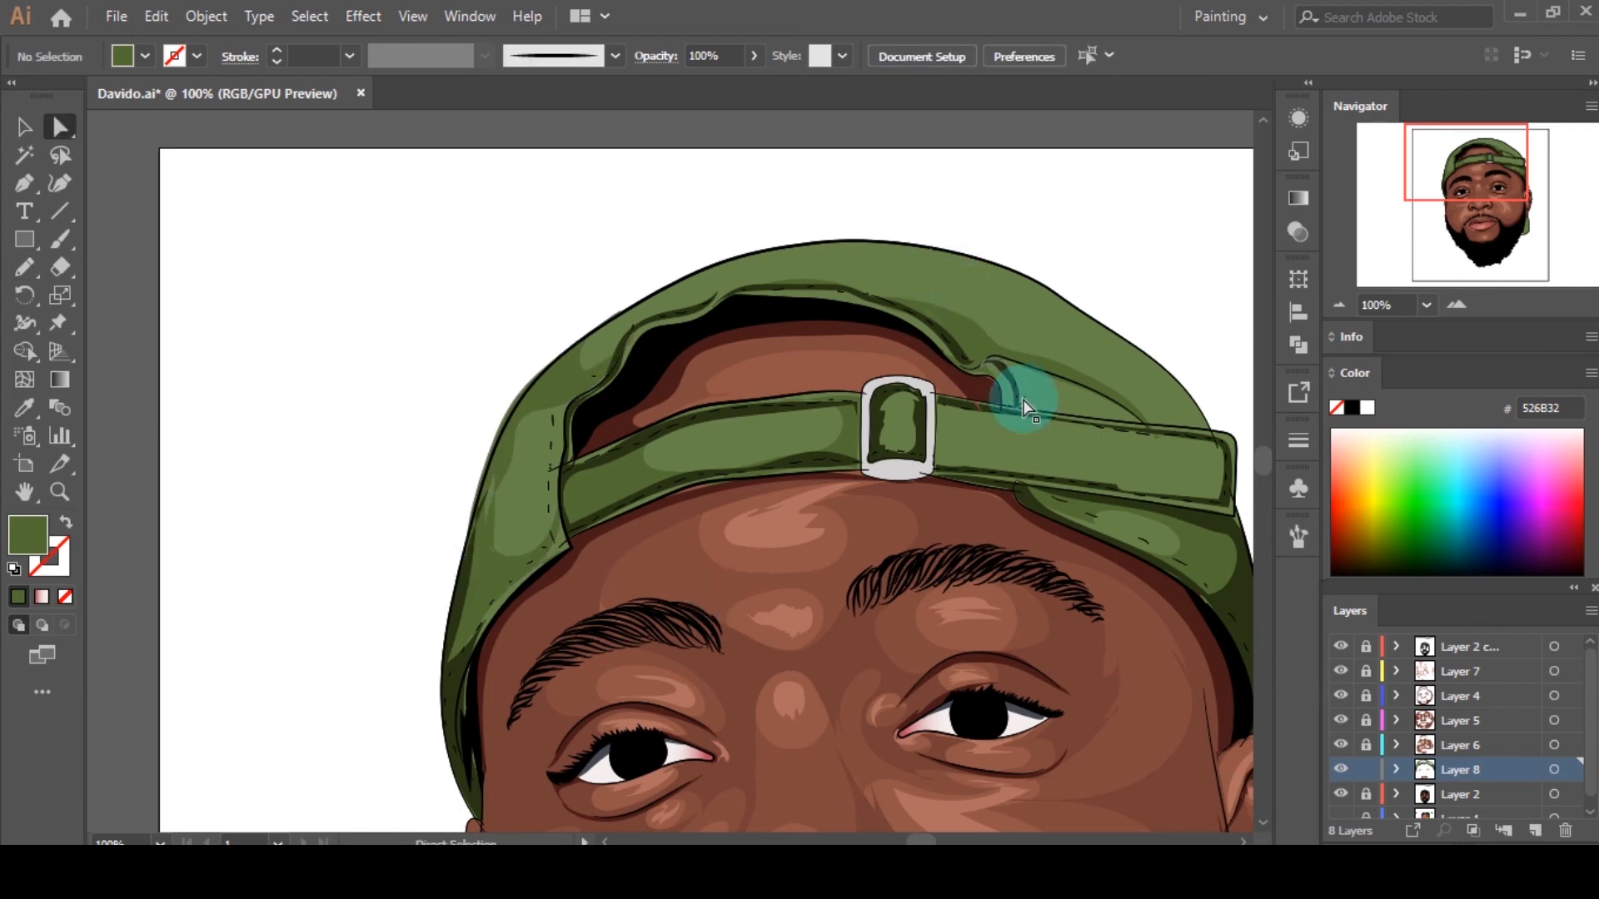
Step: Pencil a C-shaped shadow on the green fabric inside the buckle and fill it with 526B32
scroll(920, 415, "up", 3)
key("n")
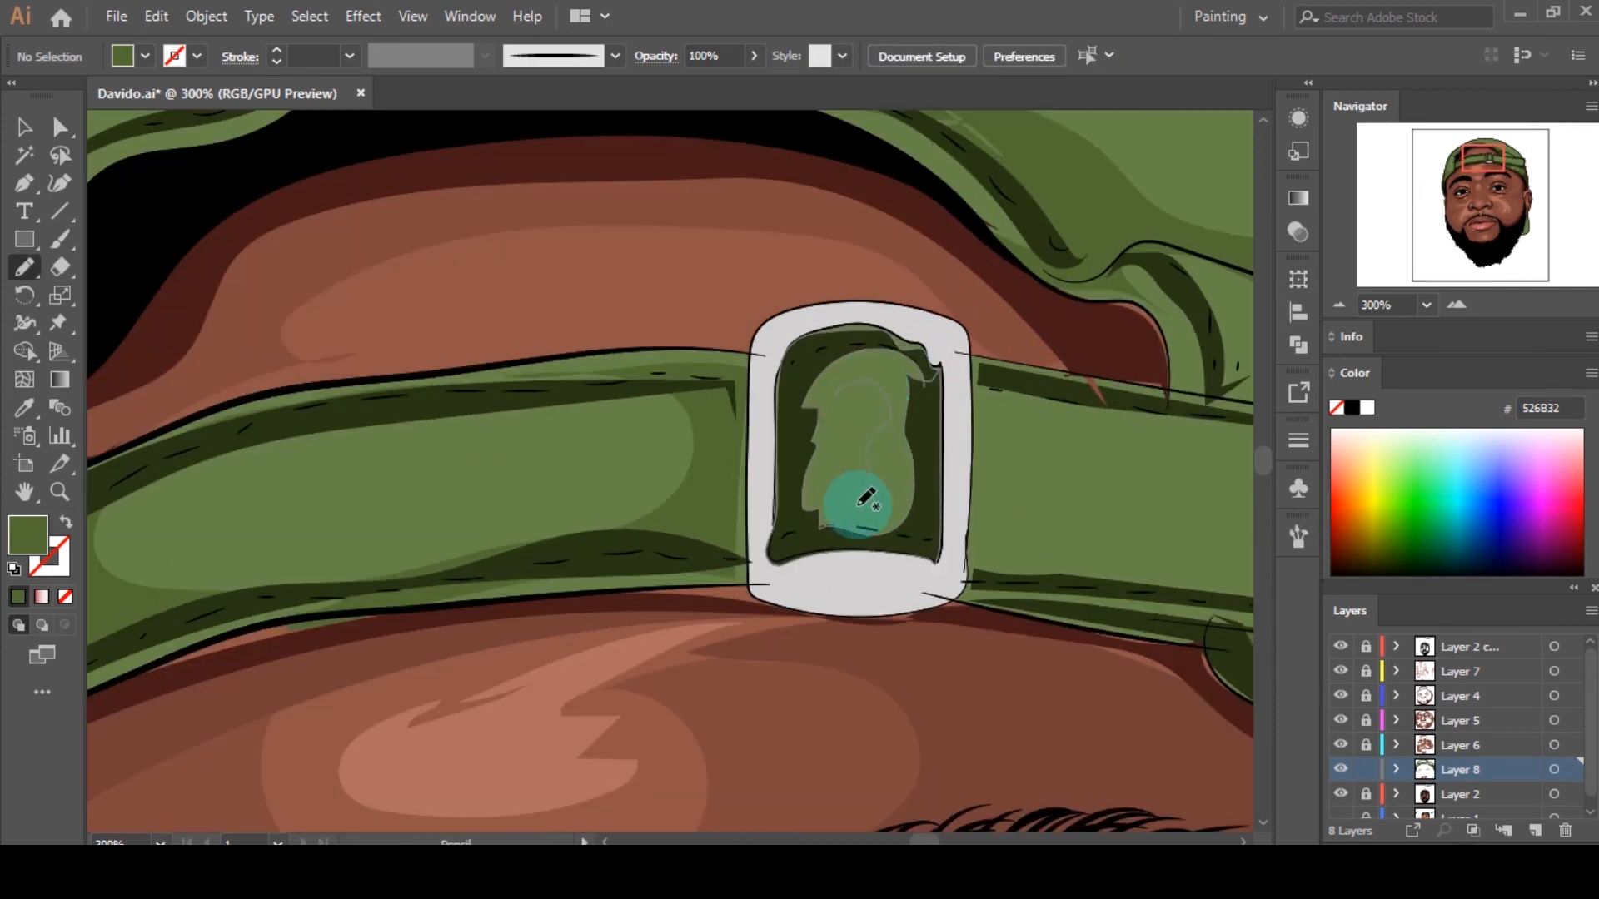
left_click_drag(936, 486, 809, 358)
left_click(19, 596)
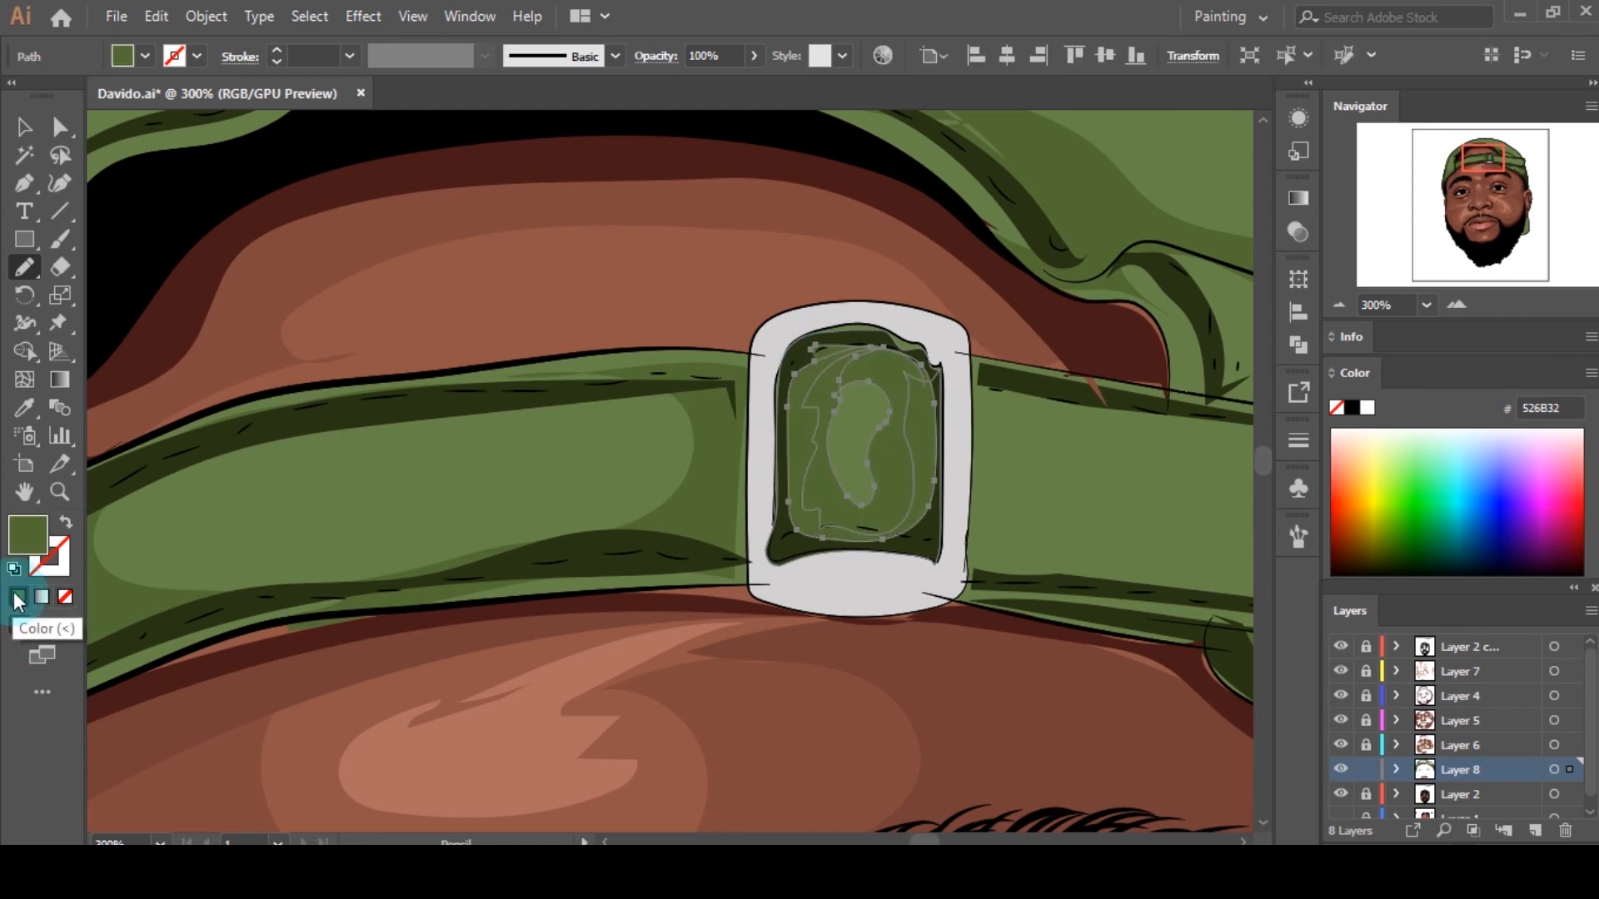
key("a")
left_click(1039, 564)
Step: Pencil a shadow on the strap section to the right of the buckle and fill it with 526B32
scroll(593, 478, "down", 4)
scroll(593, 478, "up", 3)
key("n")
left_click_drag(471, 553, 702, 573)
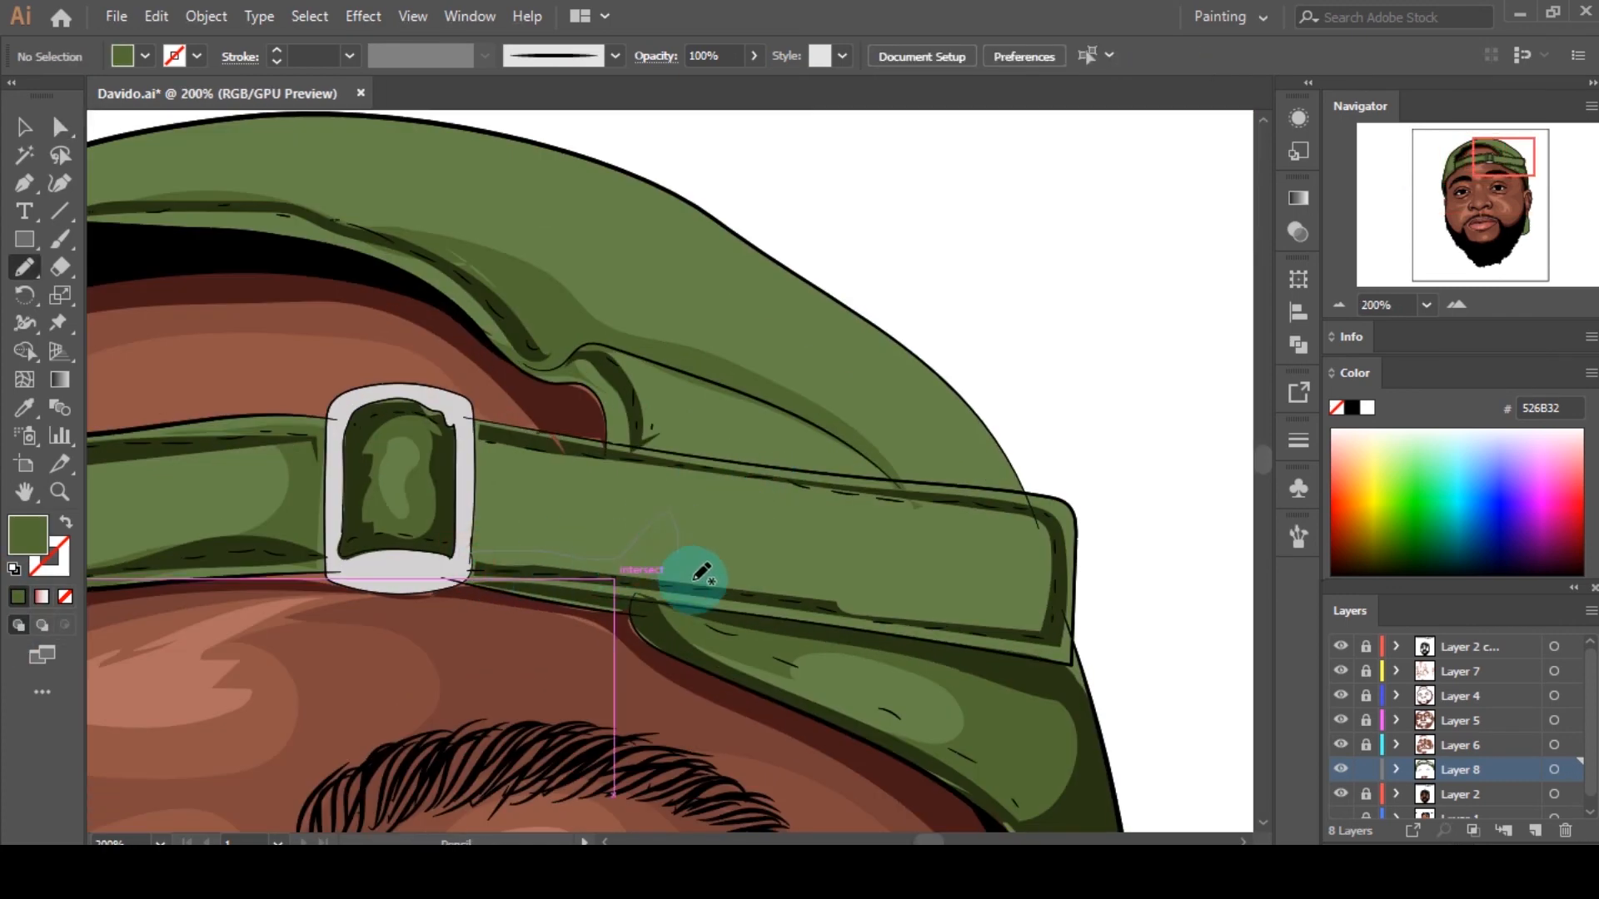
mouse_move(970, 520)
left_mouse_down()
mouse_move(709, 484)
mouse_move(823, 480)
mouse_move(1043, 509)
mouse_move(1012, 643)
mouse_move(488, 575)
mouse_move(480, 532)
left_mouse_up()
left_click(18, 596)
key("a")
left_click(1033, 475)
scroll(1032, 475, "down", 5)
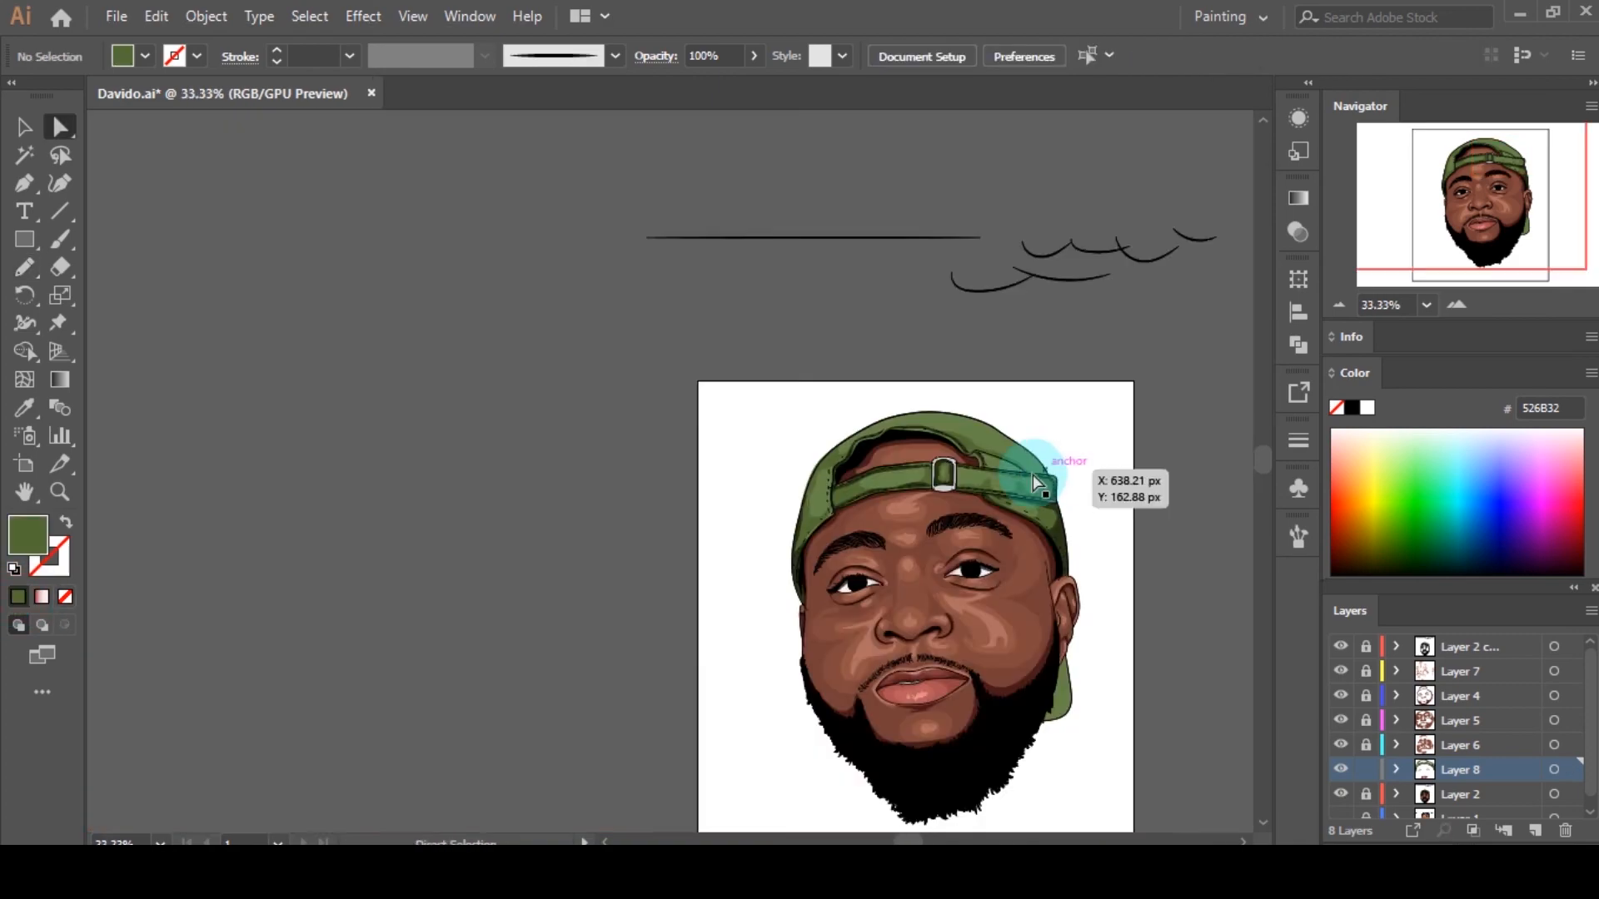
Step: Pencil a shadow on the small cap flap below the ear, beside the beard, and fill it with 526B32
scroll(1031, 475, "up", 3)
scroll(1041, 441, "up", 1)
key("n")
scroll(680, 409, "up", 1)
scroll(680, 408, "down", 1)
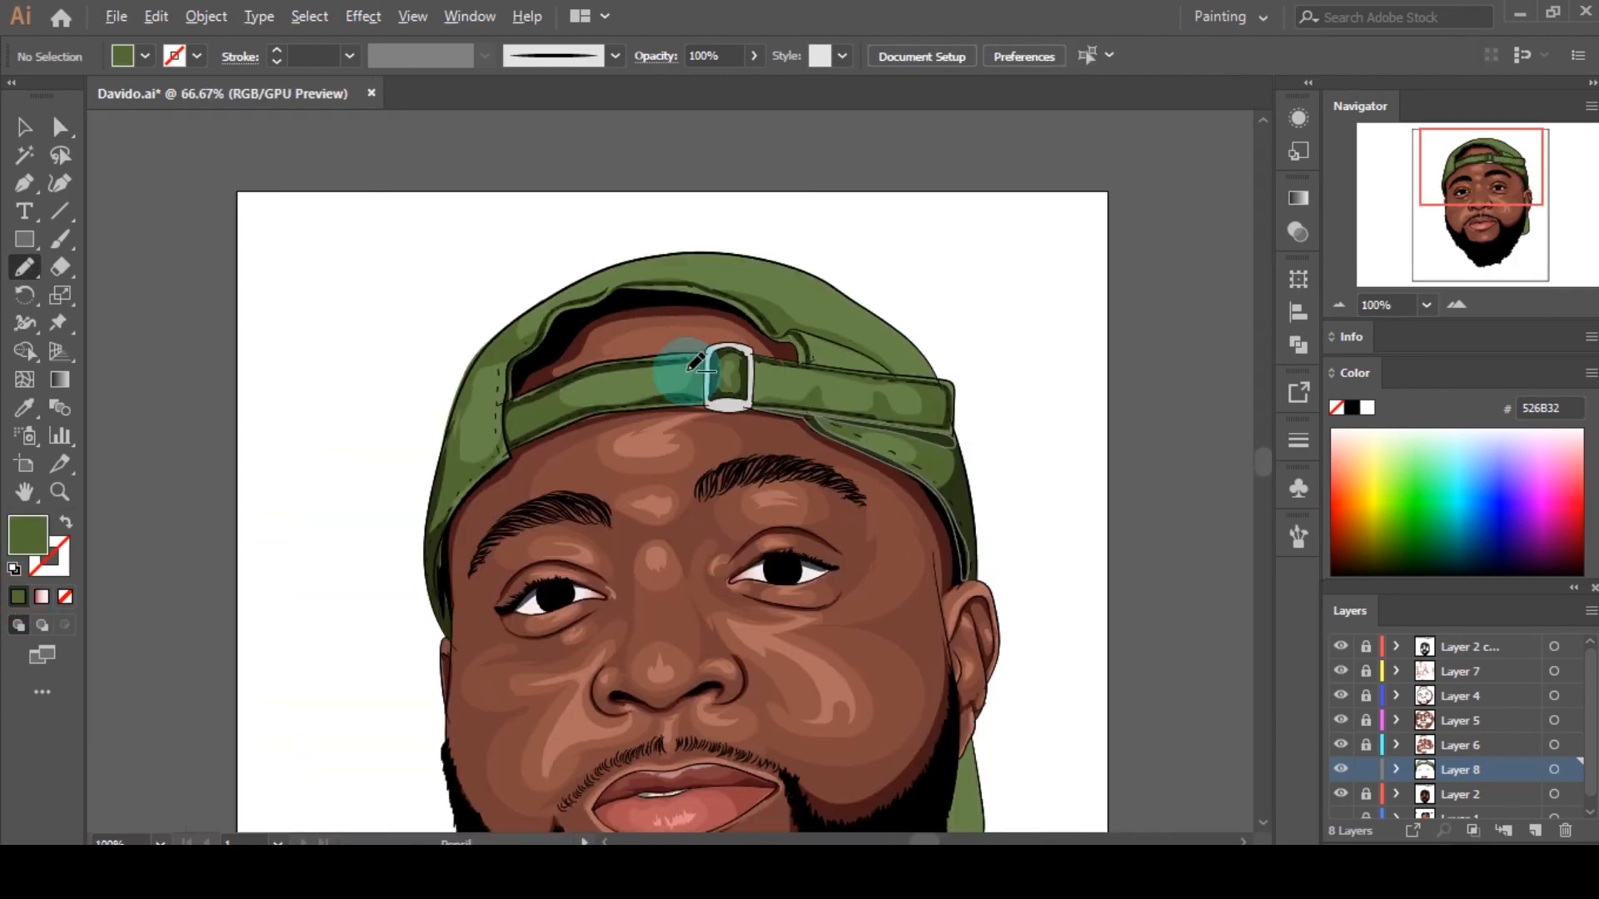
scroll(839, 439, "down", 4)
scroll(910, 408, "up", 2)
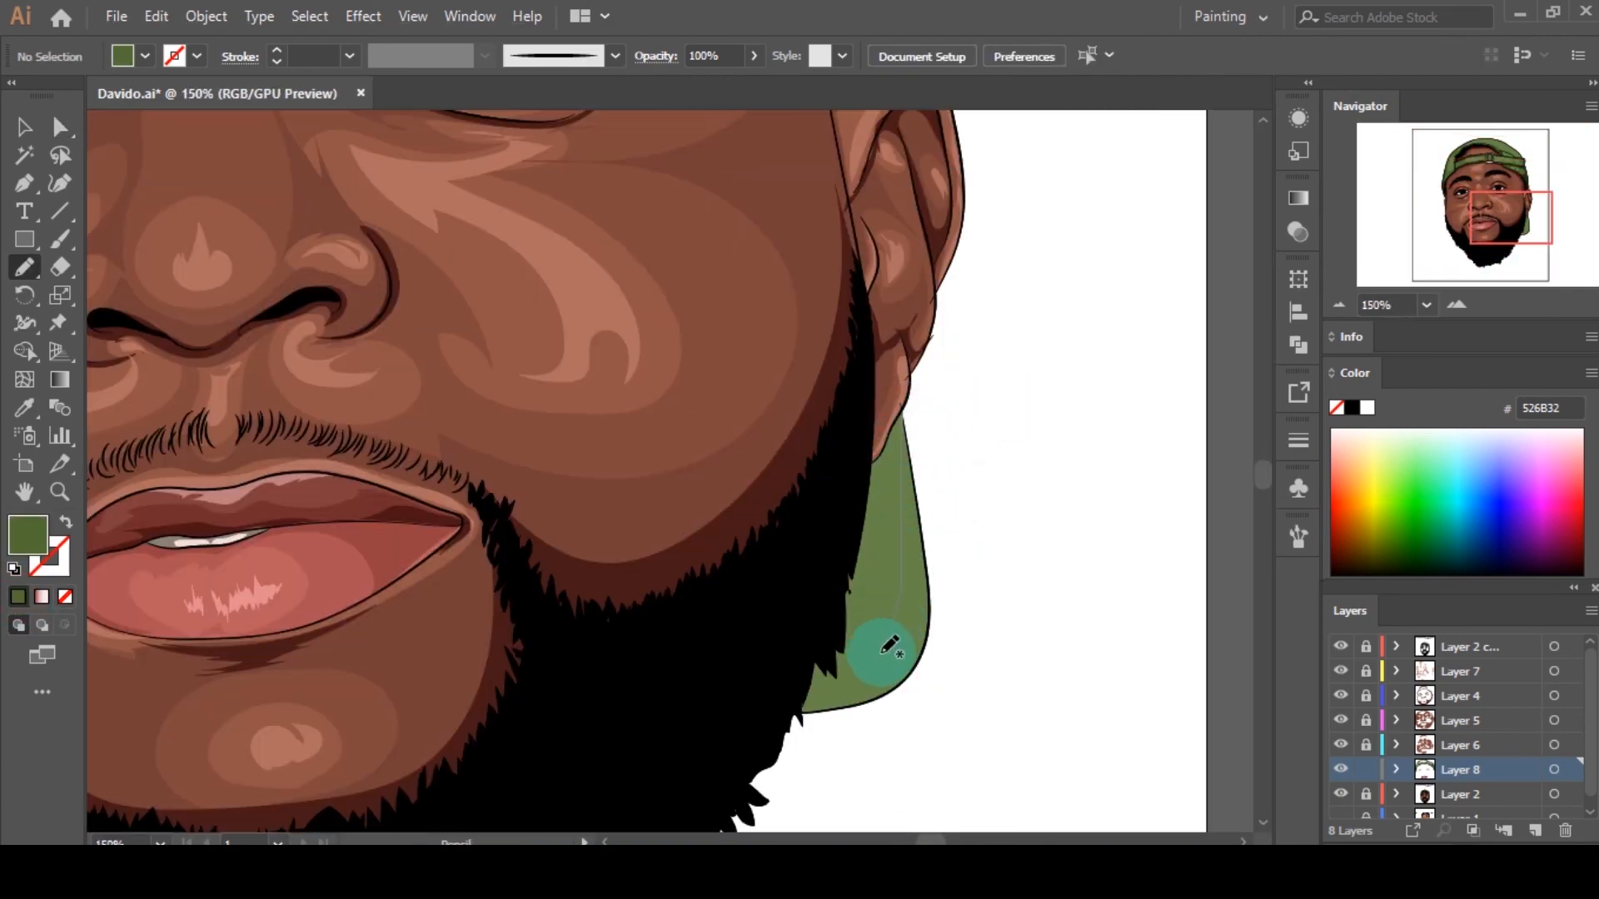
mouse_move(889, 646)
left_mouse_down()
mouse_move(867, 464)
mouse_move(873, 446)
mouse_move(874, 596)
mouse_move(904, 415)
left_mouse_up()
left_click(19, 596)
Step: Sample the darkest cap green, 283513, and shade the inner edge of the flap beside the beard with it
scroll(857, 535, "up", 6)
key("i")
left_click(891, 364)
key("a")
left_click(947, 523)
scroll(947, 523, "down", 4)
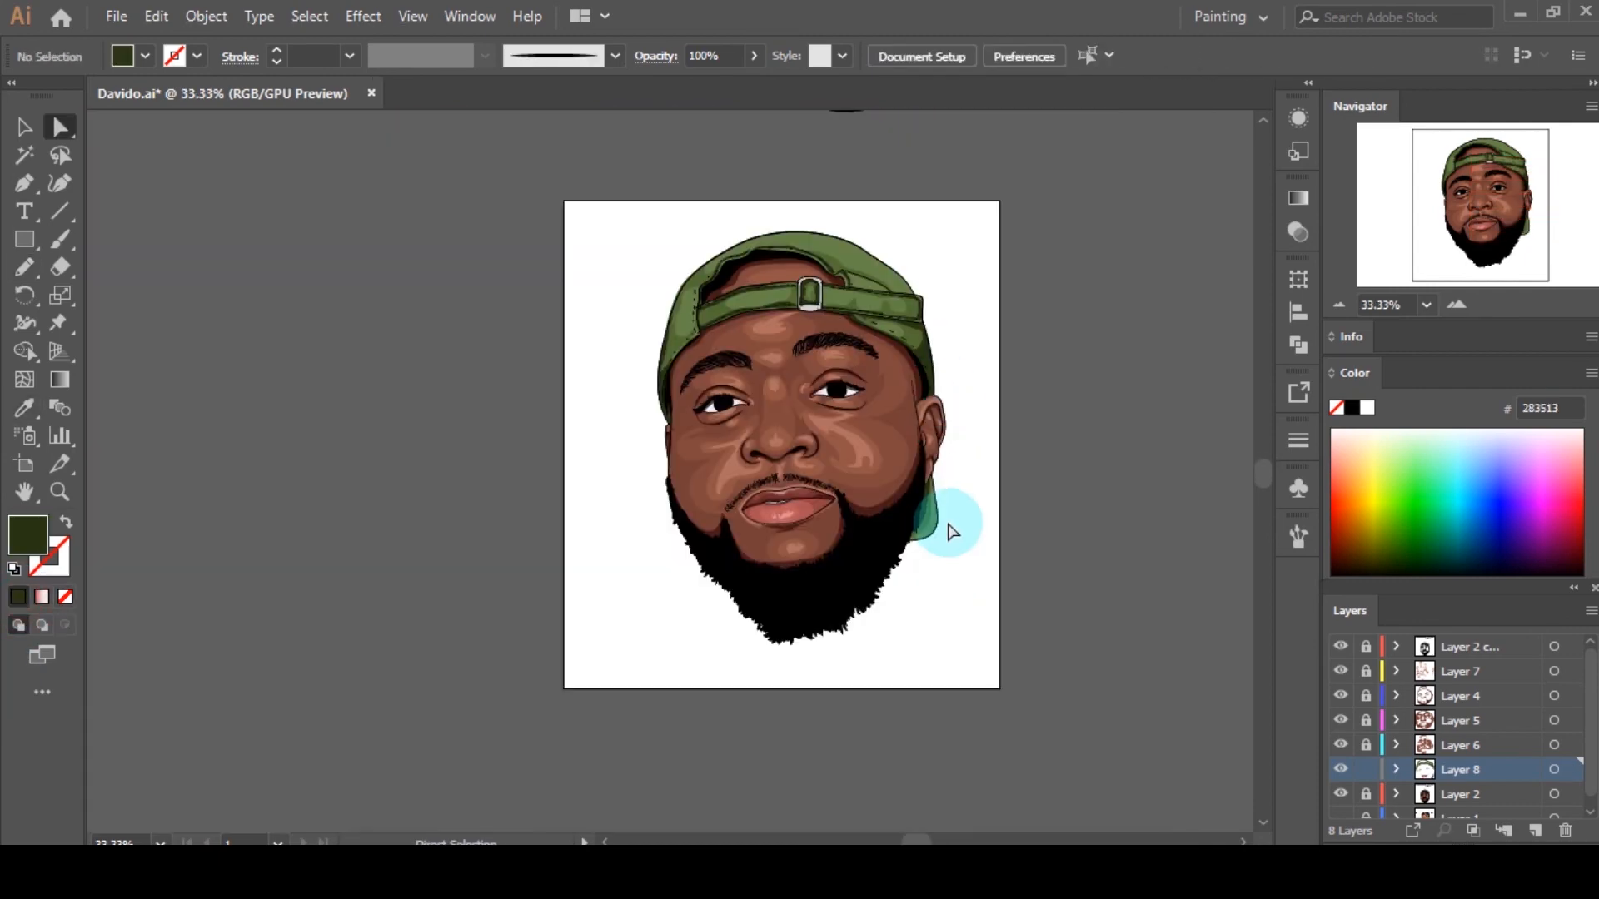
Step: Pencil 98AF7B highlights along the flap's outer edge and across the cap panel just below the strap
scroll(952, 531, "up", 5)
key("n")
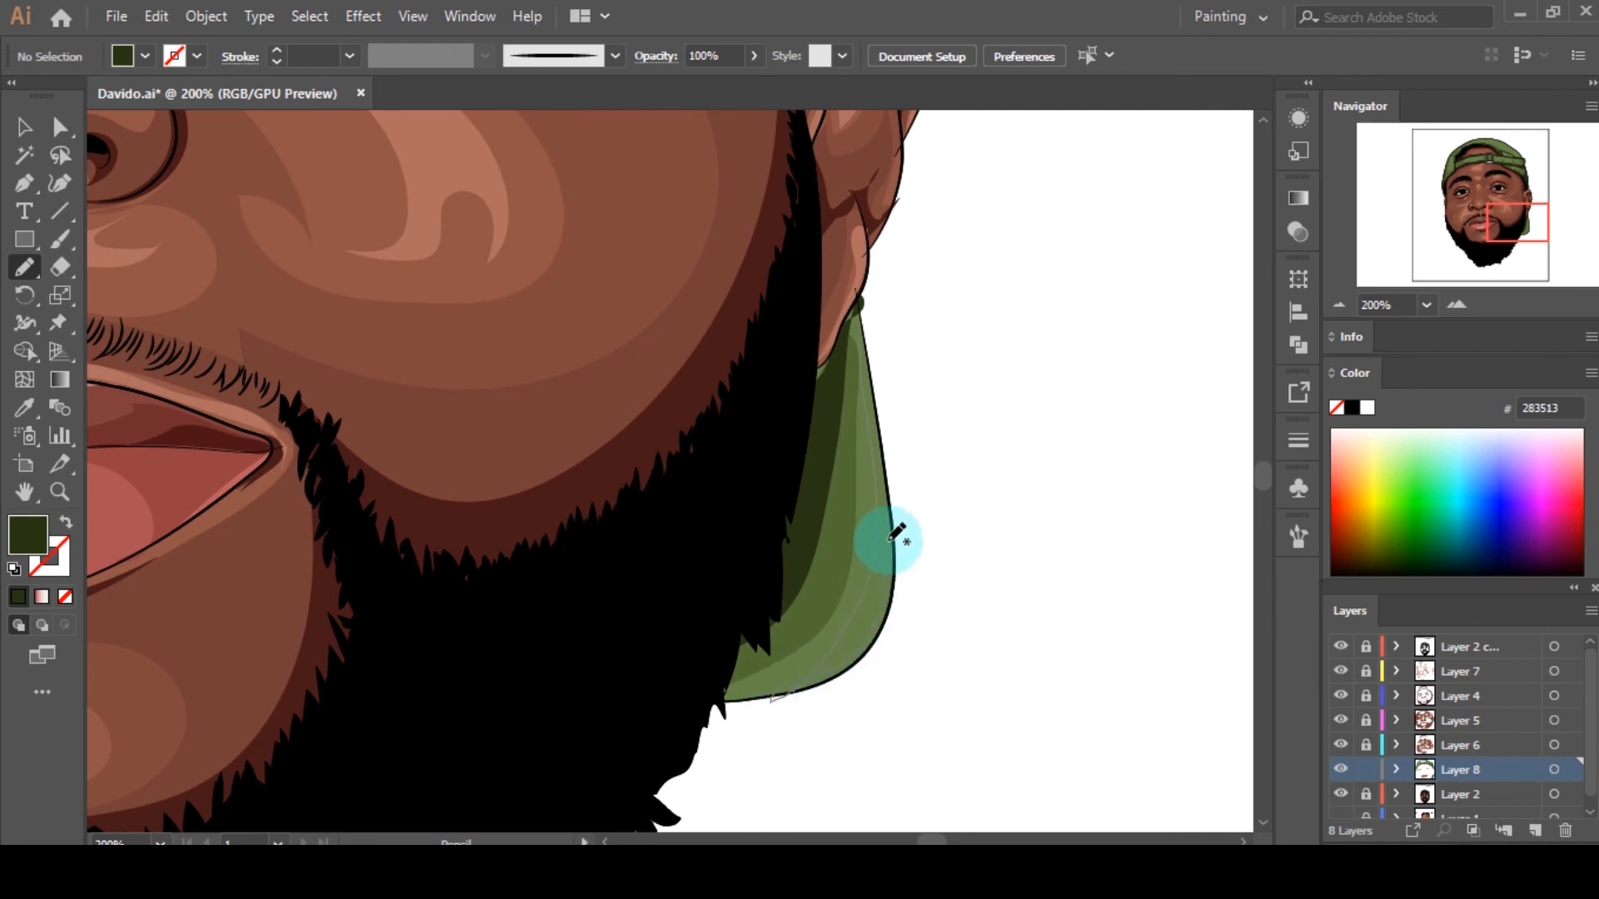
left_click_drag(897, 533, 846, 571)
double_click(28, 535)
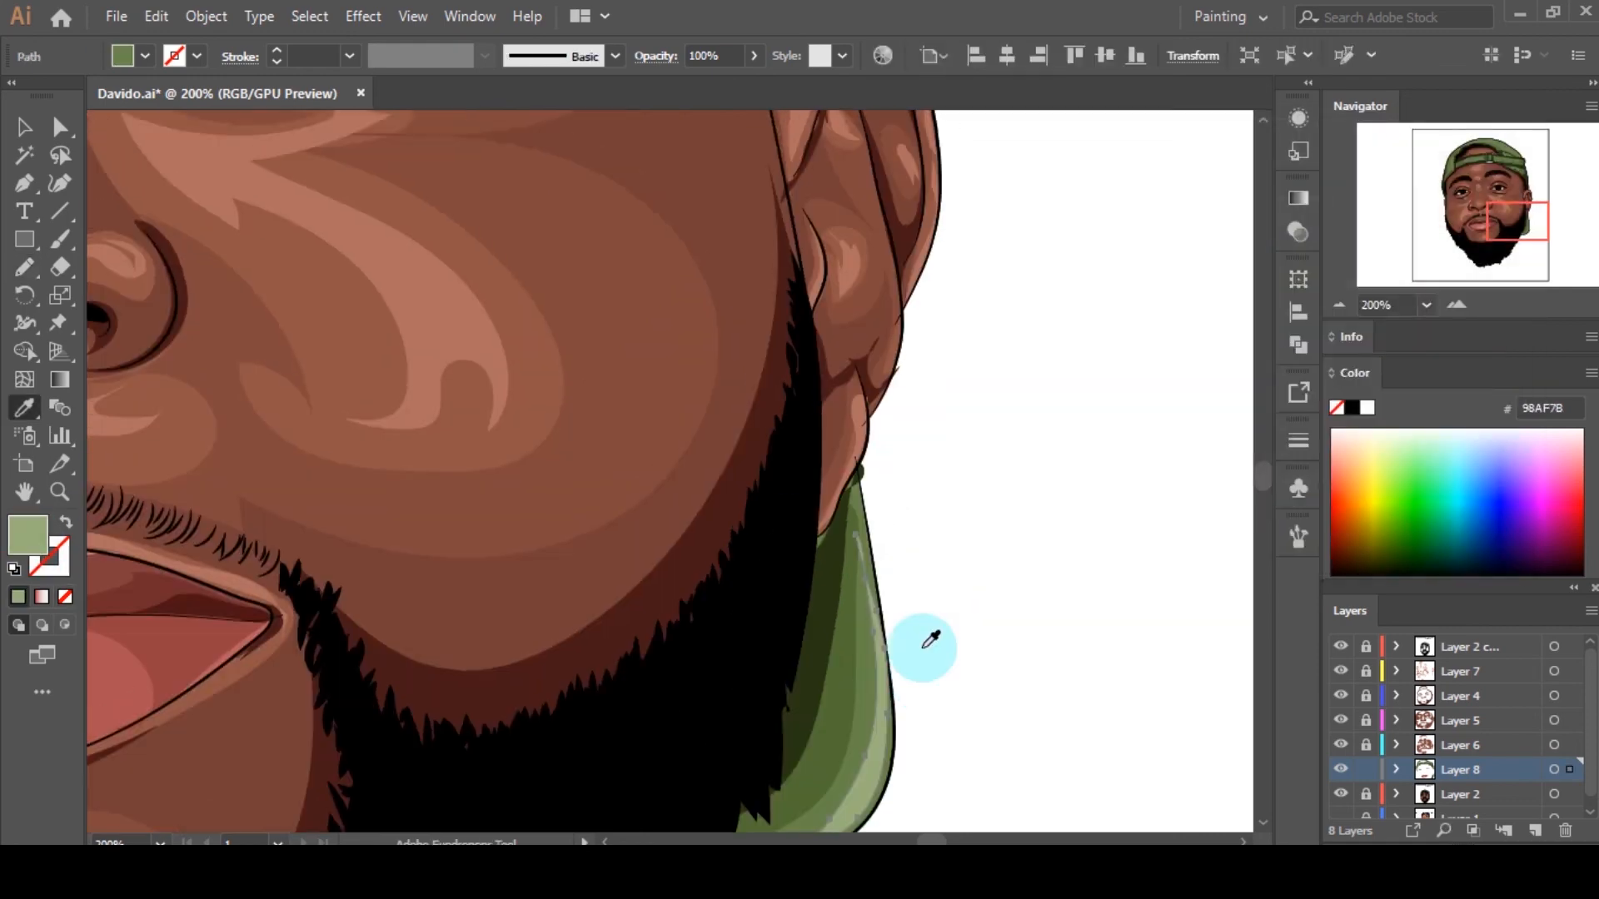
scroll(924, 643, "up", 10)
key("n")
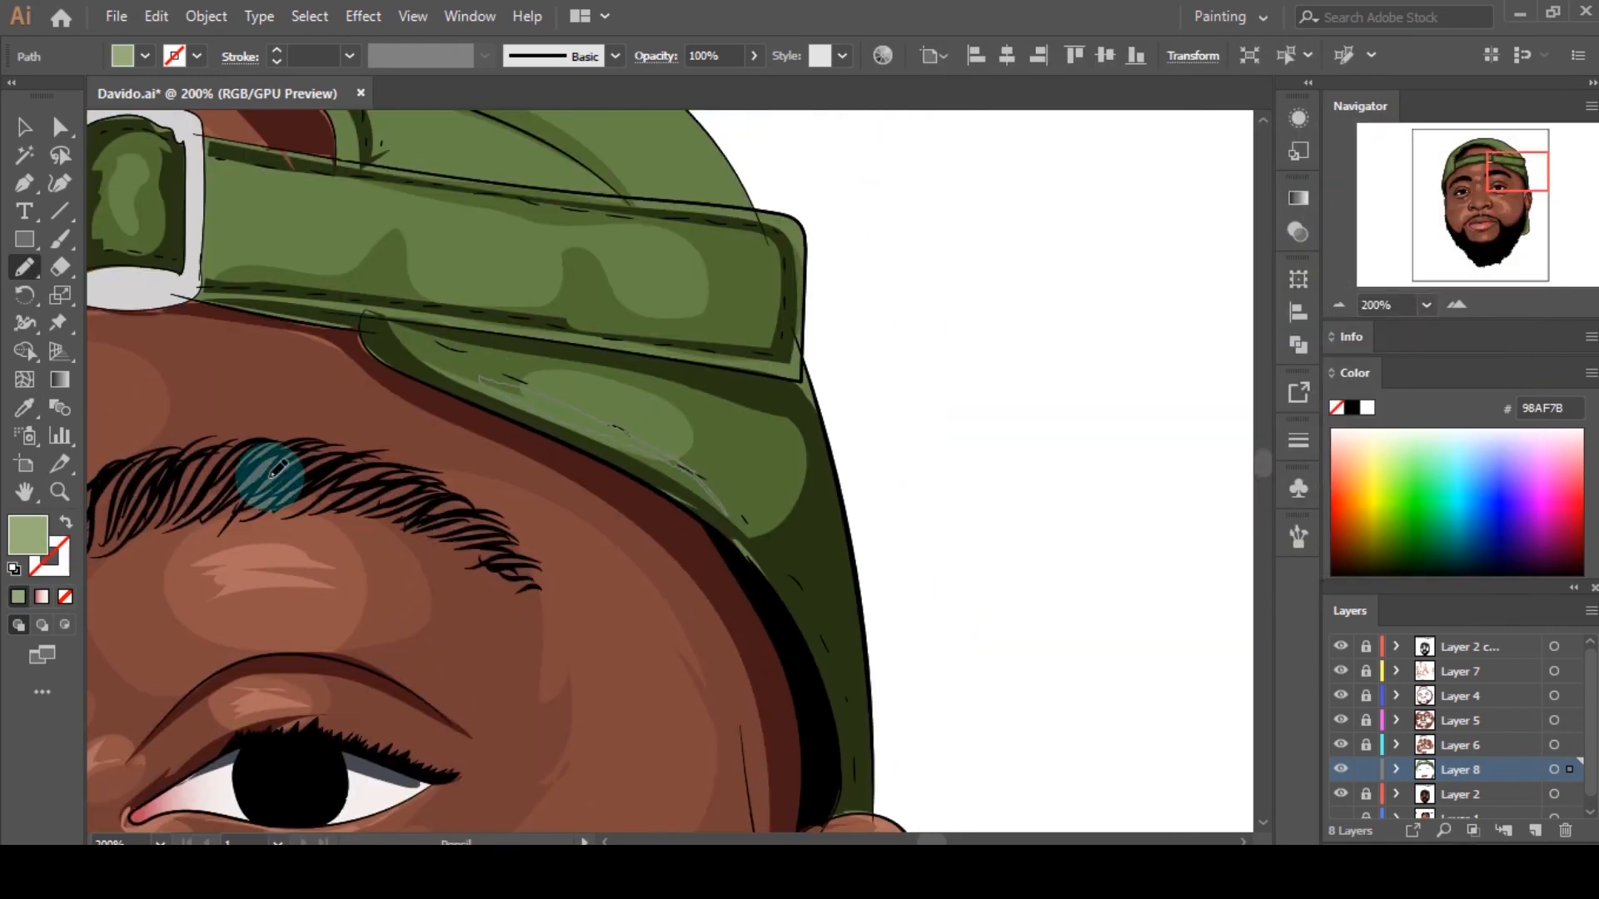
scroll(304, 389, "up", 4)
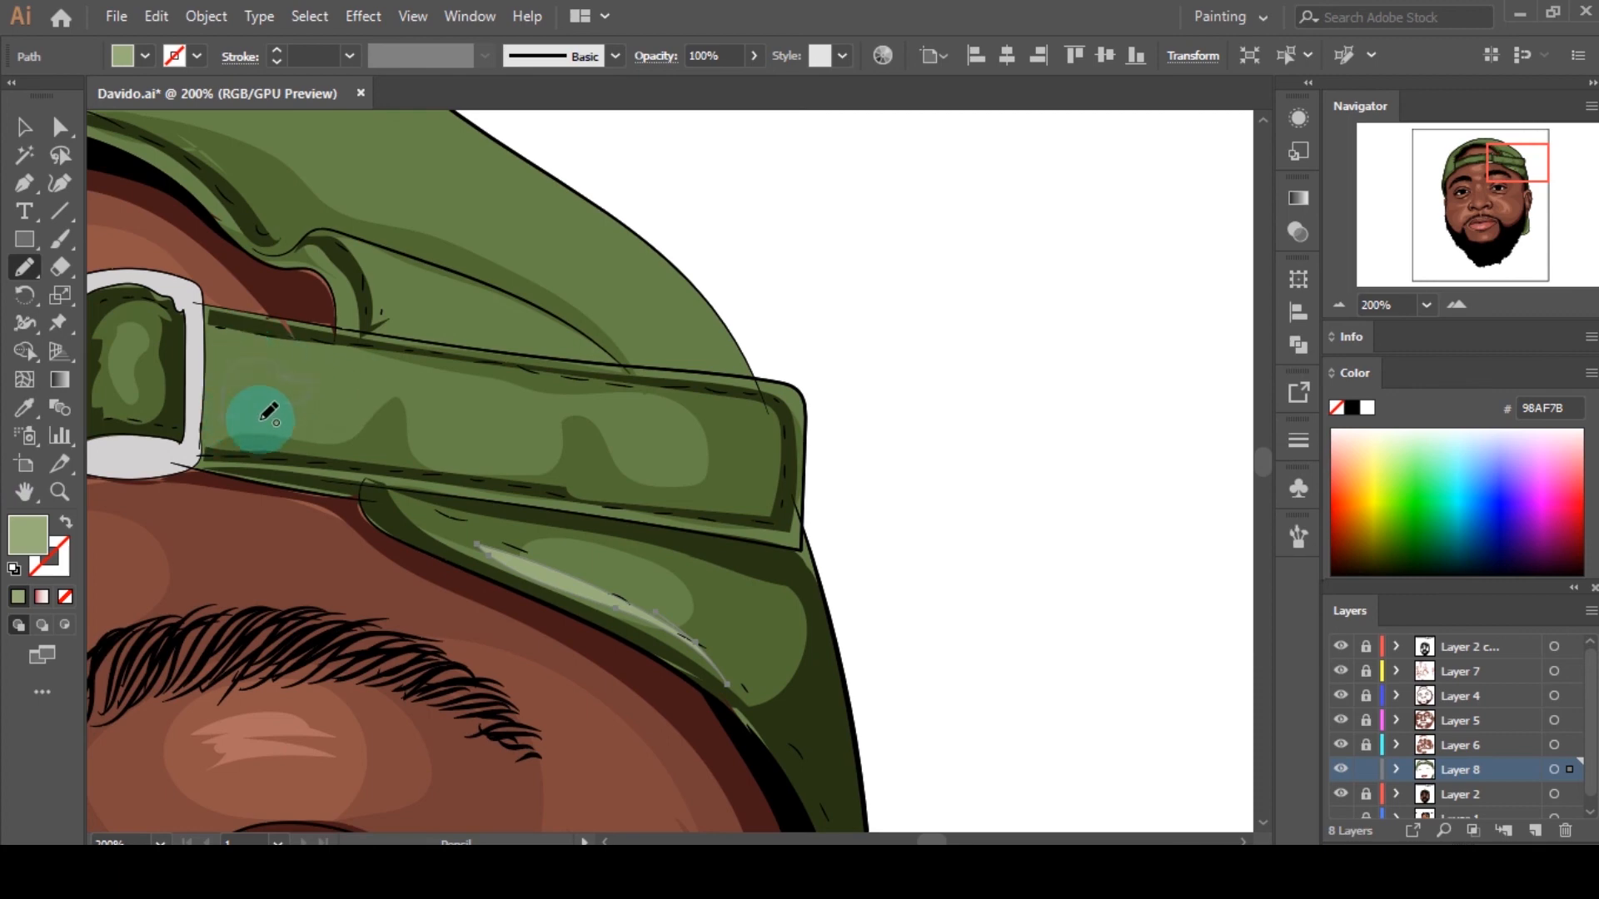
Step: Pencil two jagged highlight patches on the strap section to the right of the buckle, filled with 98AF7B
left_click_drag(260, 419, 233, 417)
left_click(18, 596)
left_click_drag(531, 450, 545, 434)
left_click(18, 596)
scroll(975, 443, "down", 2)
key("super")
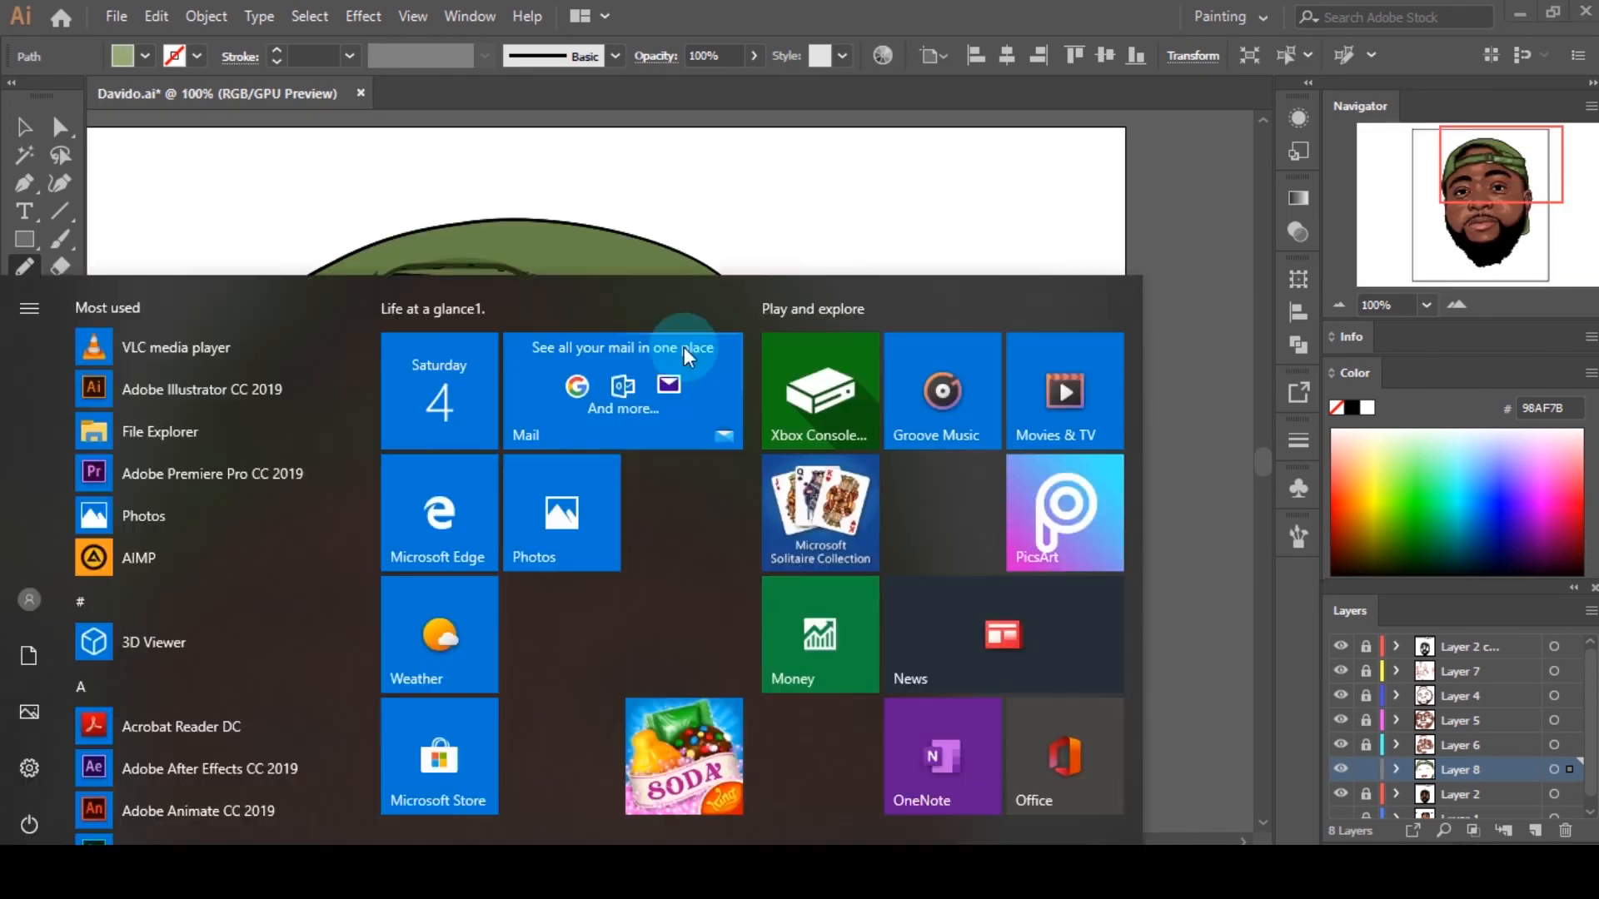
left_click(887, 3)
Step: Pencil a 98AF7B highlight on the small cap panel above the strap, to the right of the opening
scroll(753, 336, "up", 3)
scroll(741, 346, "up", 3)
left_click_drag(690, 394, 543, 368)
left_click_drag(804, 416, 693, 391)
left_click(18, 596)
scroll(787, 375, "down", 3)
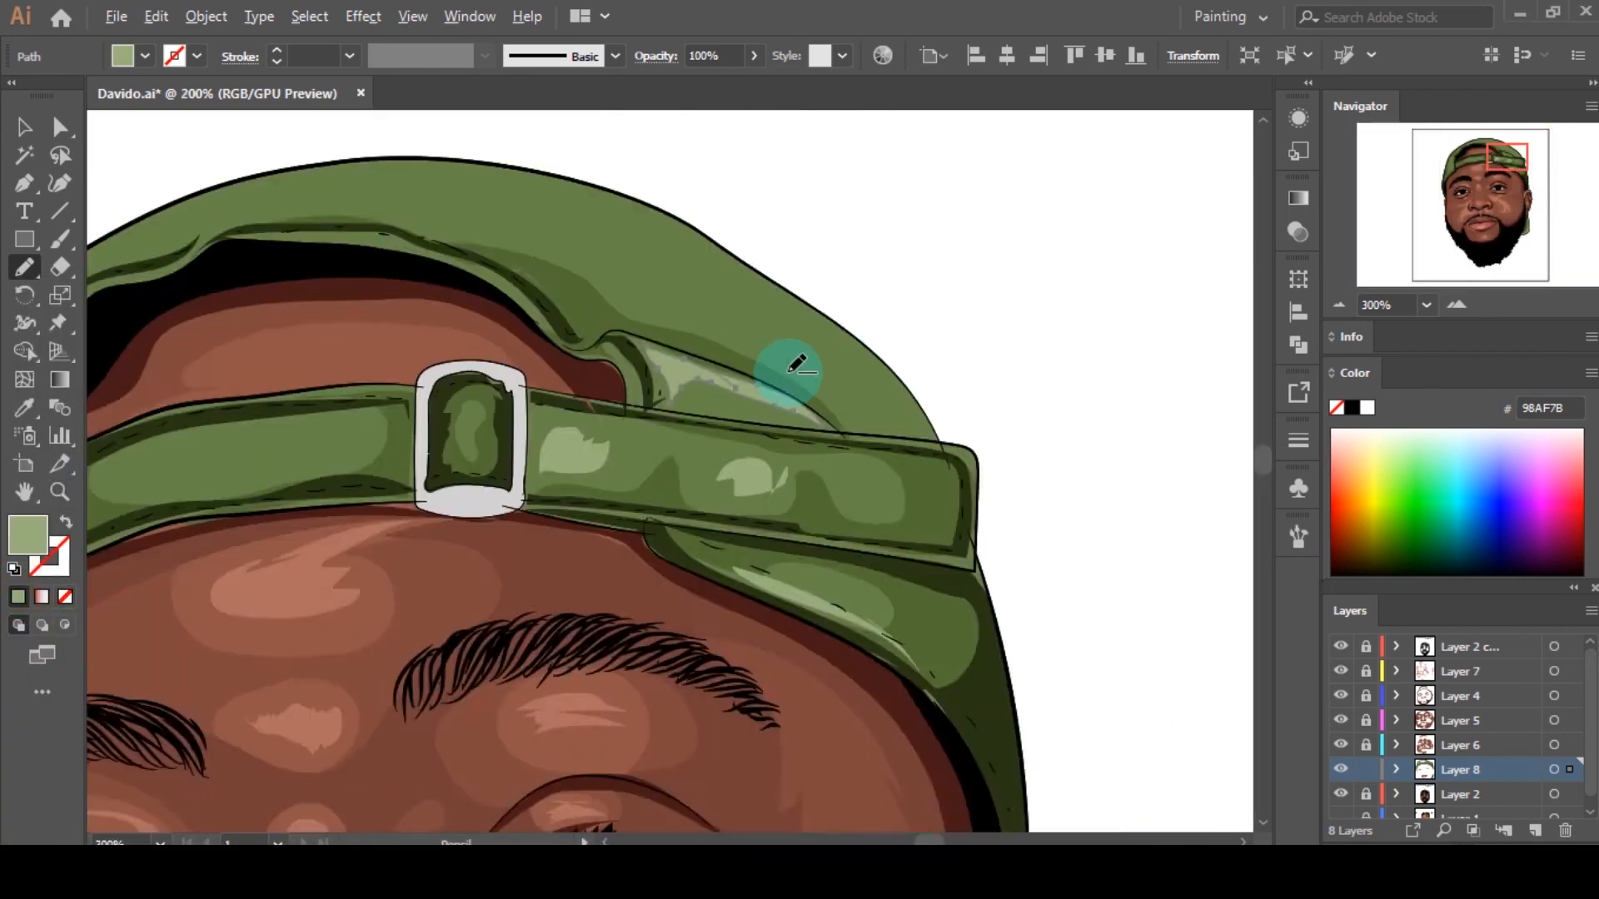
Step: Pencil a long thin highlight along the upper rim of the cap opening and fill it with 98AF7B
scroll(583, 310, "up", 3)
left_click_drag(855, 371, 710, 309)
left_click_drag(941, 458, 855, 372)
left_click(13, 593)
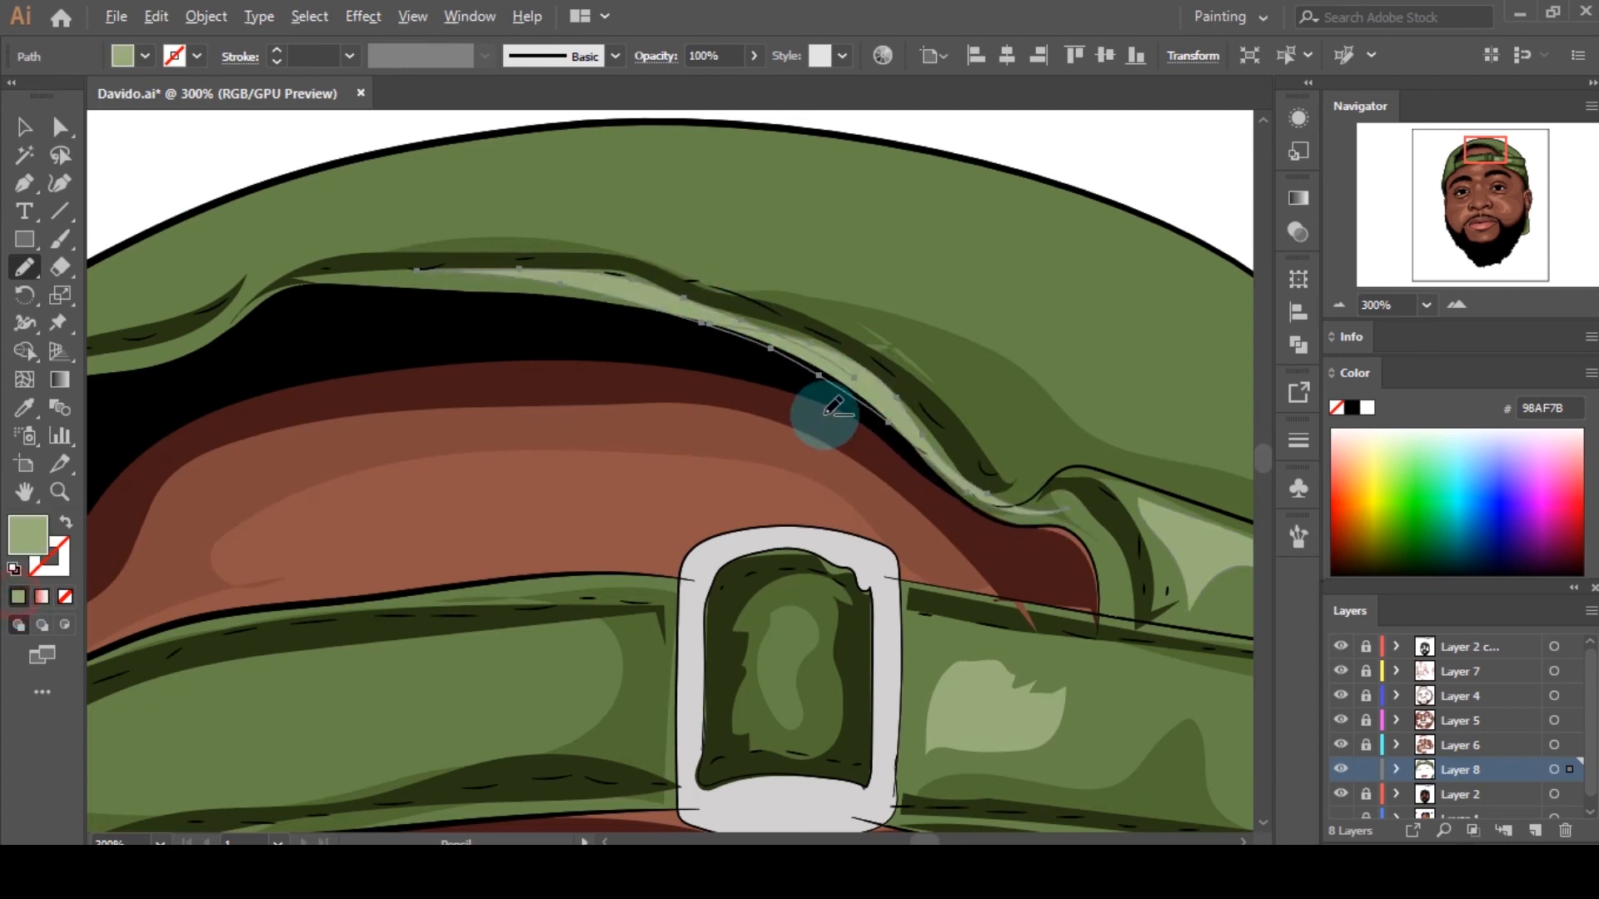
Step: Pencil a jagged highlight on the strap section to the left of the buckle and fill it with 98AF7B
scroll(900, 395, "down", 4)
scroll(812, 468, "up", 5)
left_click_drag(602, 437, 480, 504)
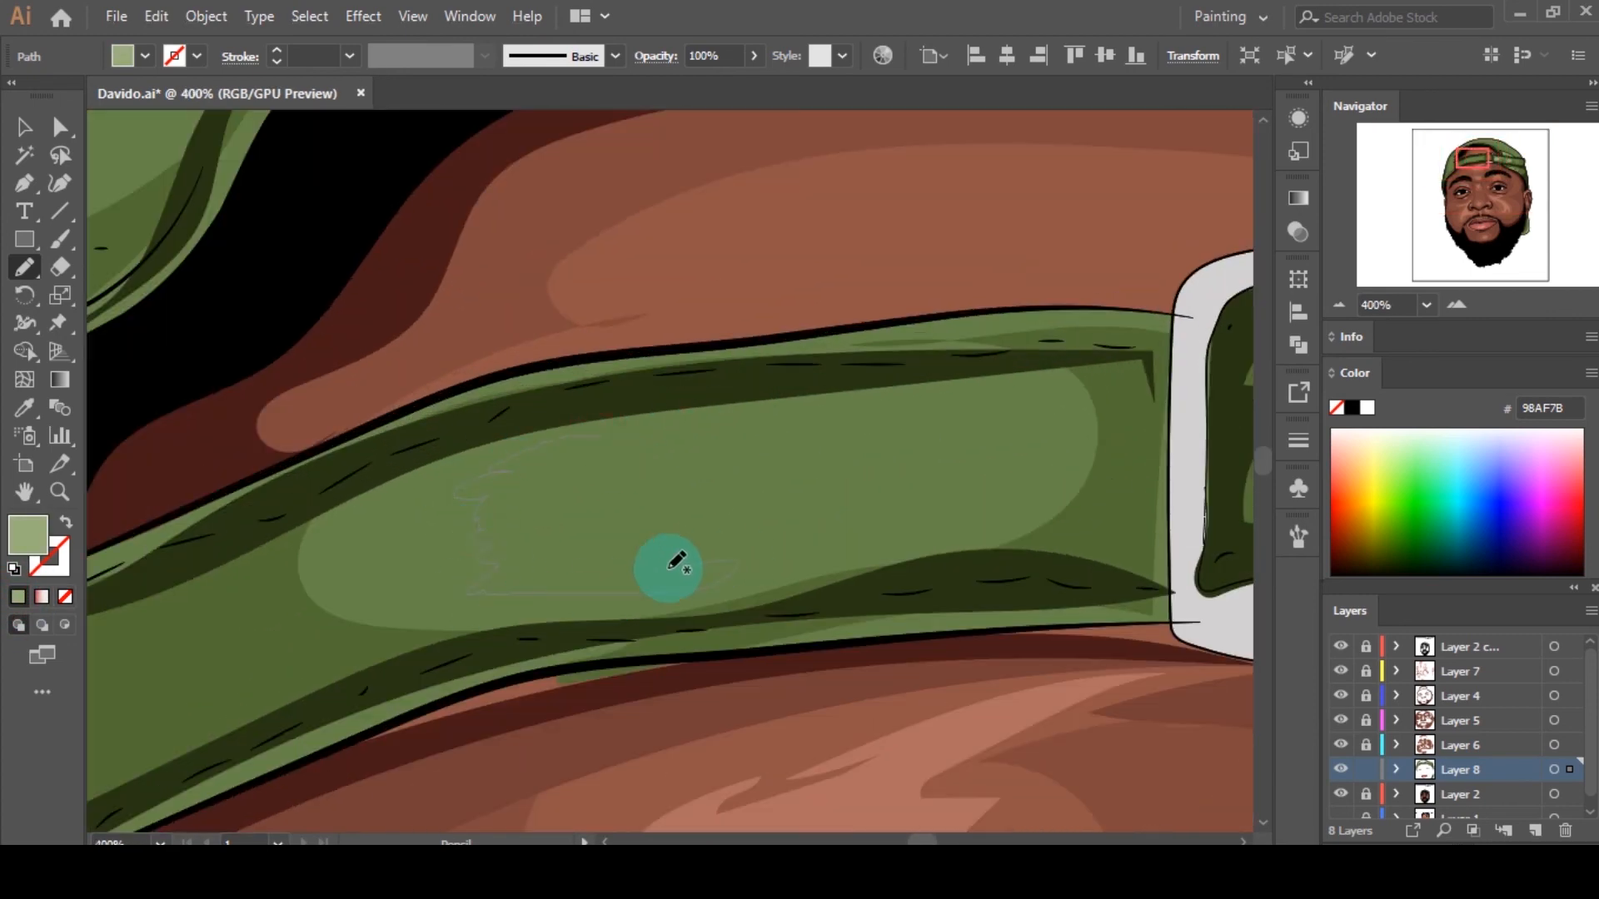
left_click(17, 596)
Step: Pencil a small highlight in the middle of the green fabric inside the buckle and fill it with 98AF7B
scroll(712, 387, "down", 2)
scroll(1026, 415, "up", 4)
left_click_drag(972, 280, 919, 339)
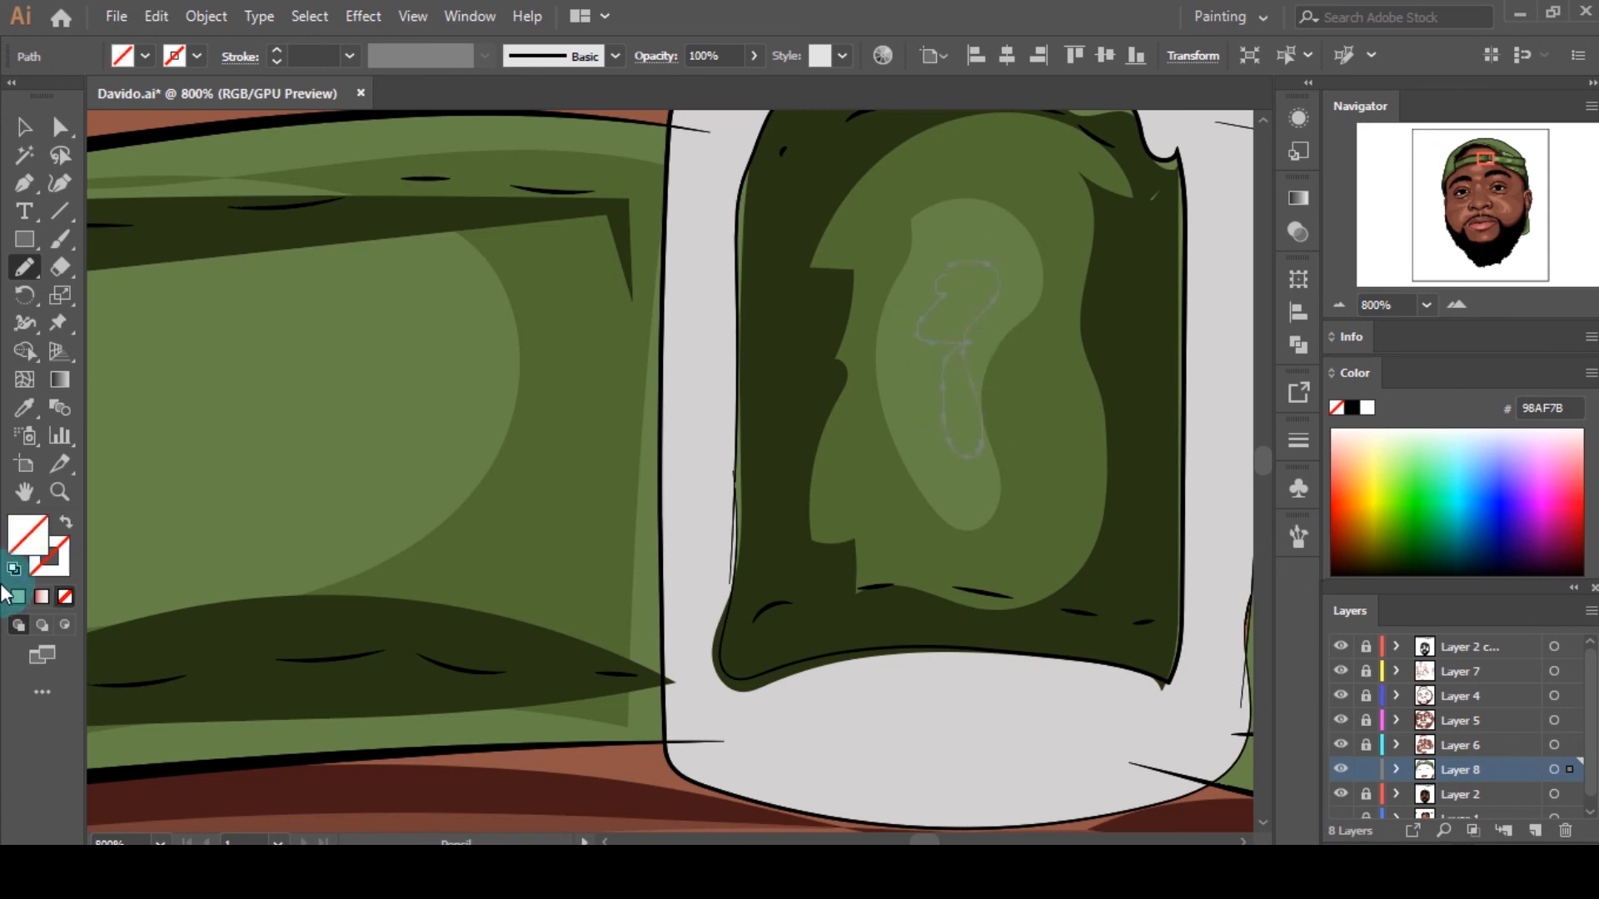
left_click(16, 596)
Step: Pencil 98AF7B highlights on the cap's left side, beside the stitching and along the lower edge next to the forehead
scroll(666, 466, "down", 6)
scroll(614, 392, "up", 3)
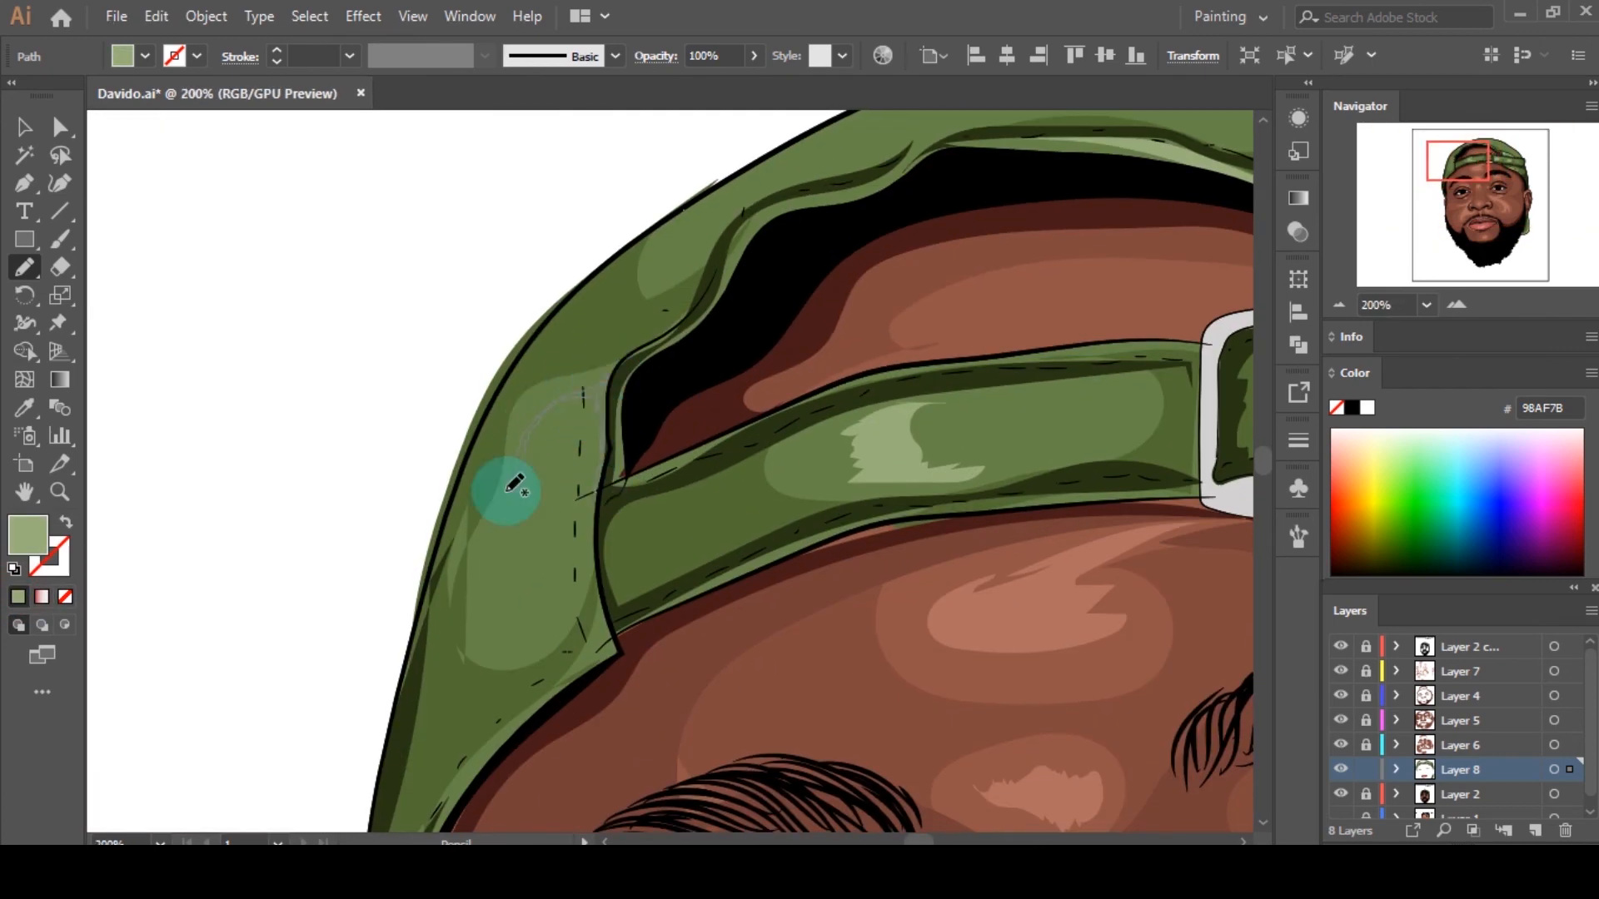
left_click_drag(598, 463, 616, 379)
left_click(17, 596)
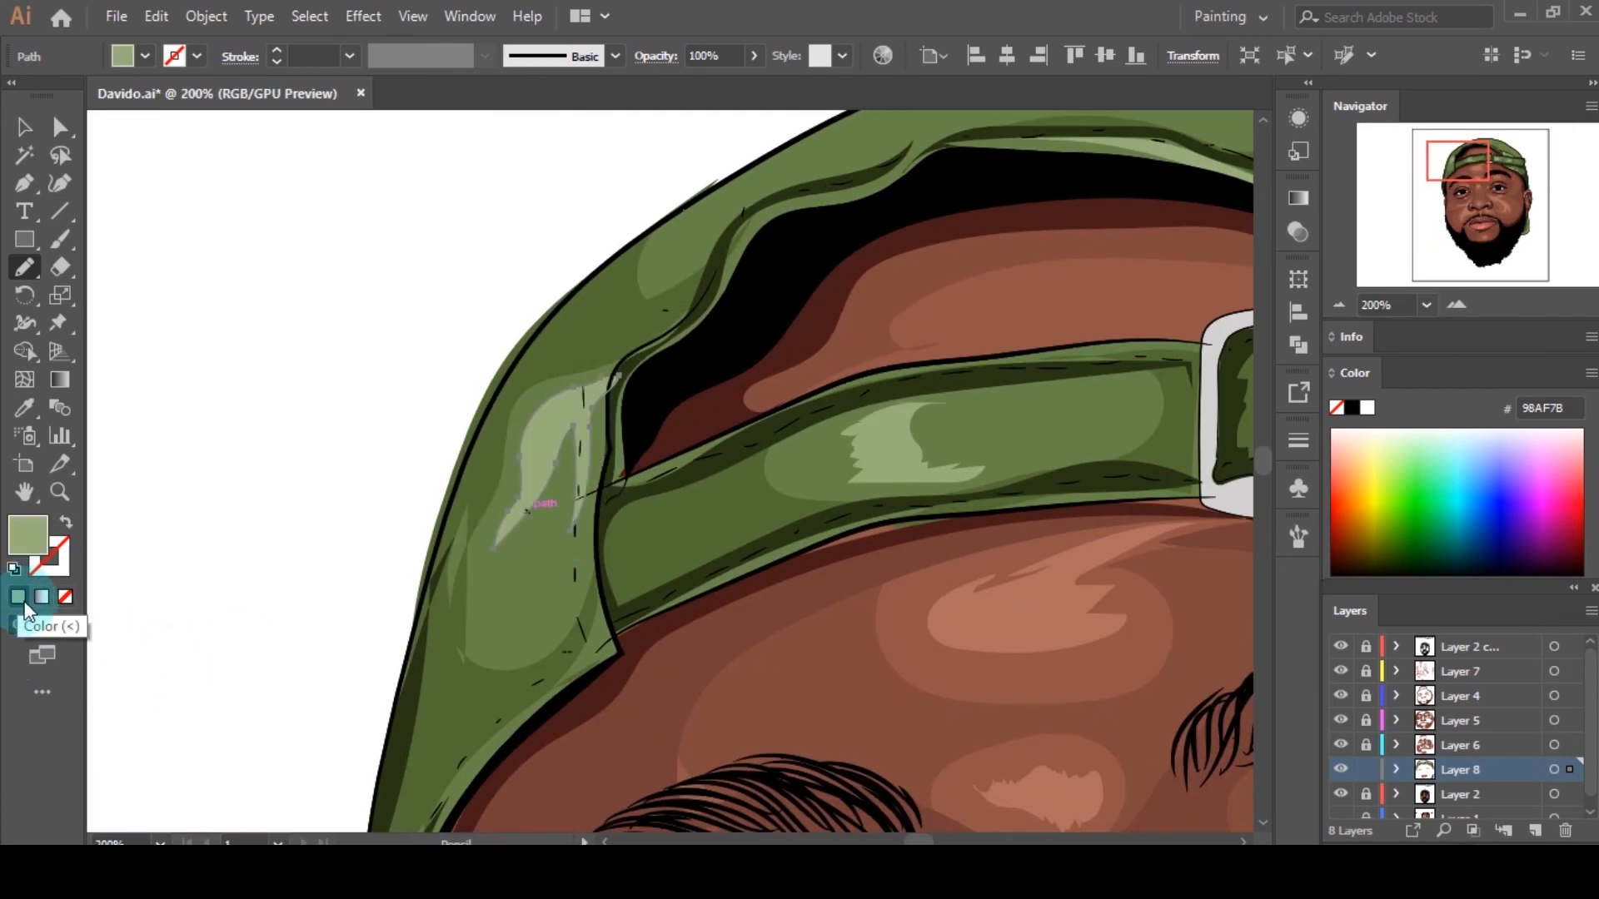
scroll(606, 332, "down", 4)
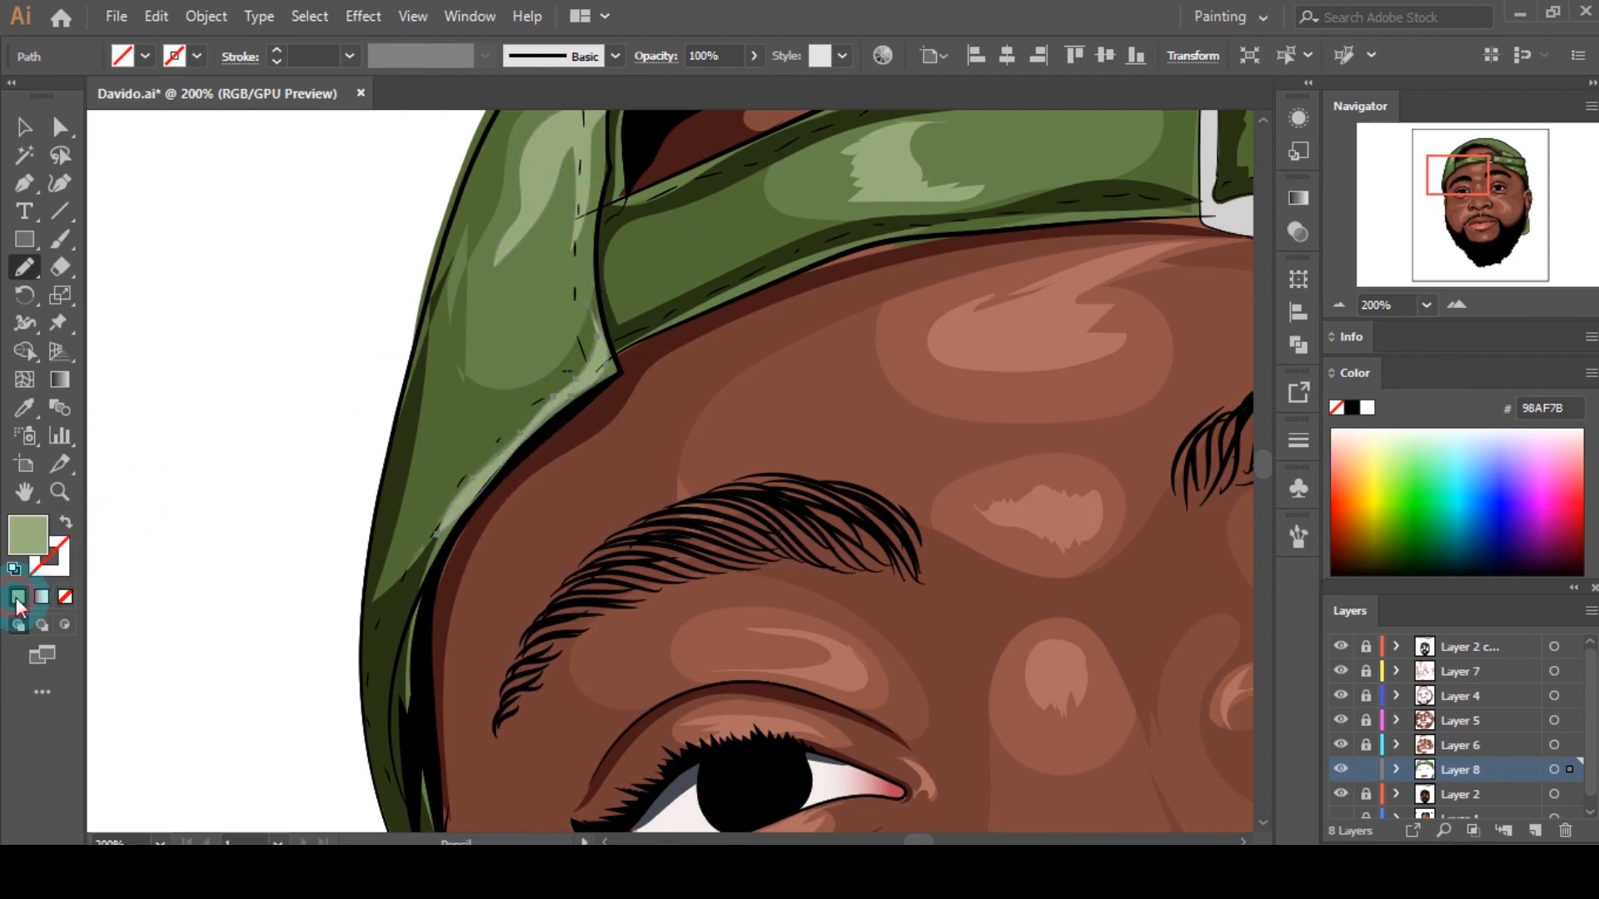
scroll(536, 464, "down", 5)
Step: Pencil large 98AF7B highlights on the cap's crown, along its right-hand slope and across the top, and deselect them
scroll(292, 267, "up", 4)
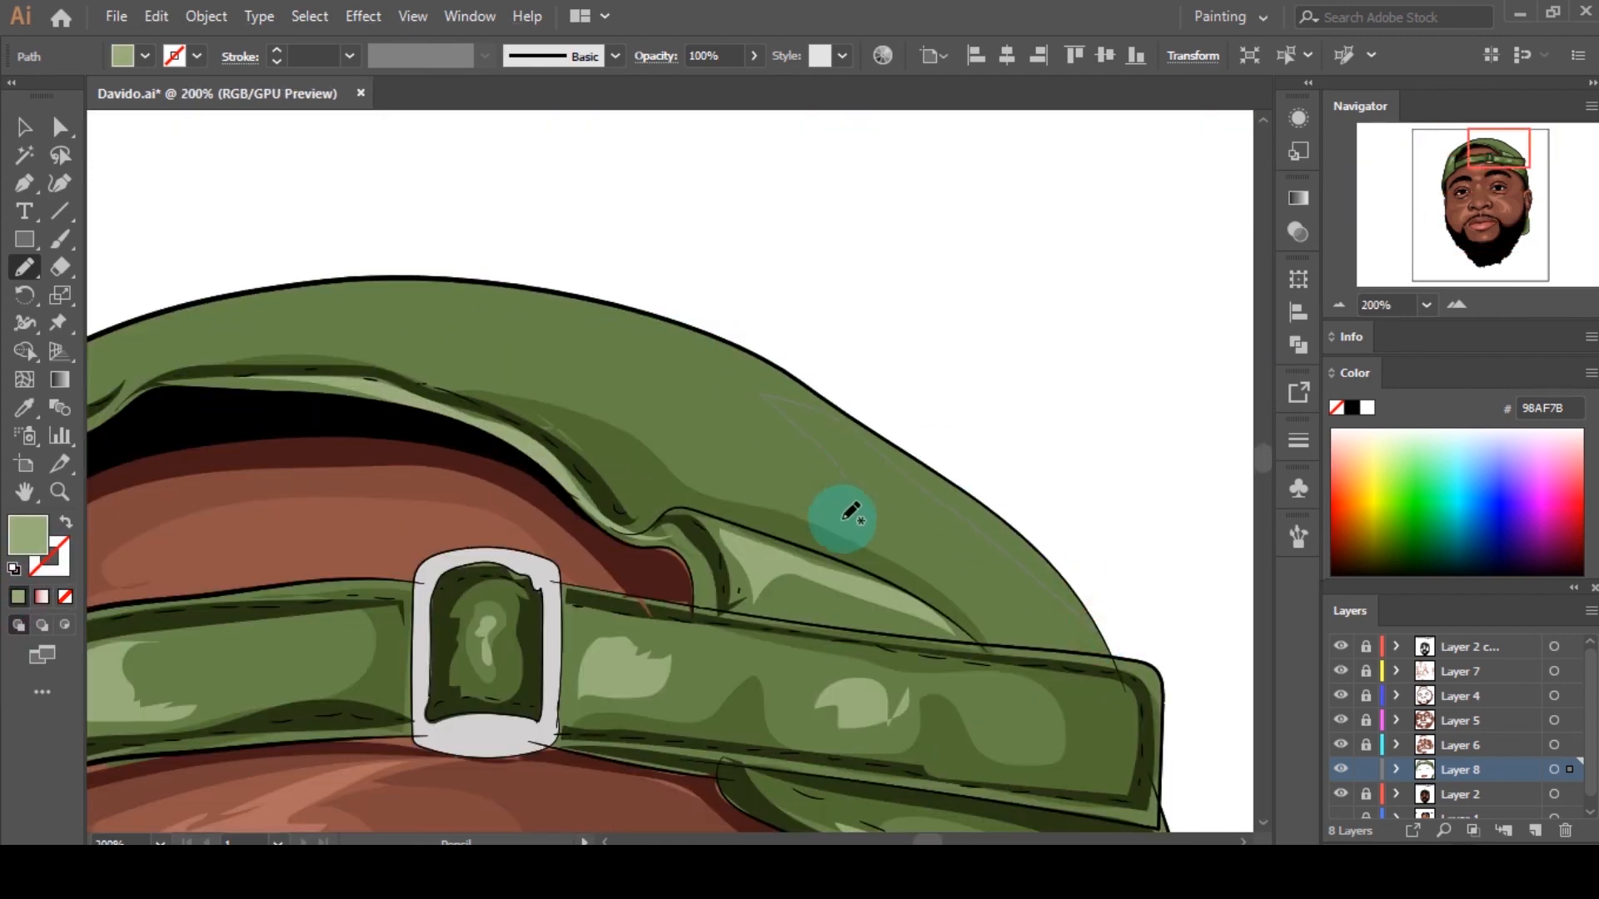
left_click(18, 596)
left_click_drag(657, 364, 748, 381)
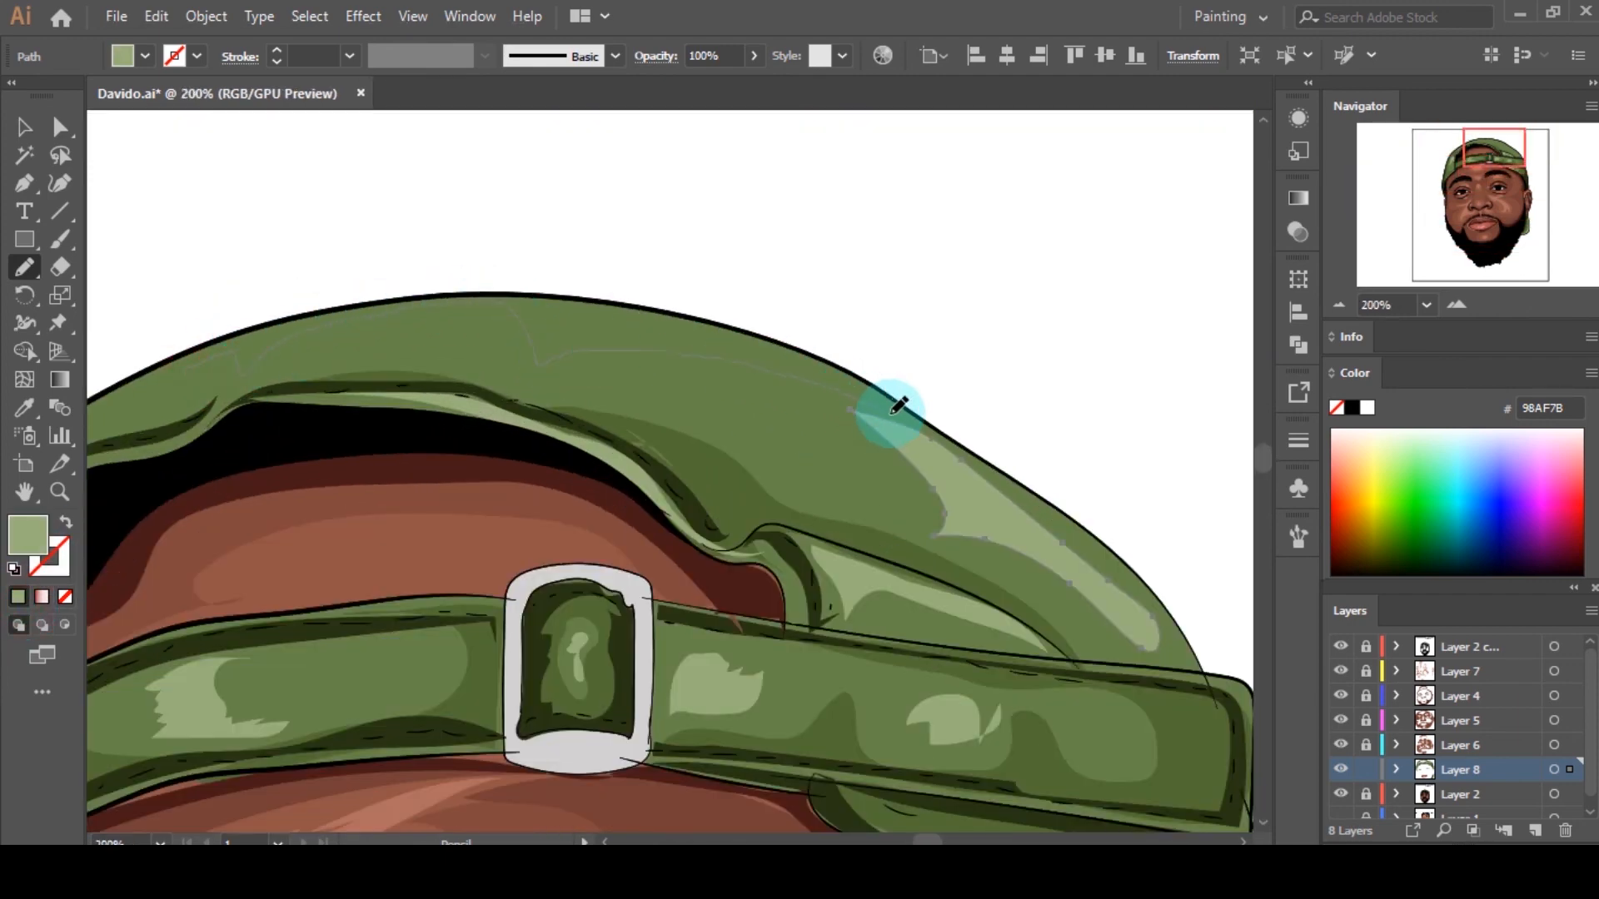
scroll(633, 472, "down", 5)
key("ctrl+shift+a")
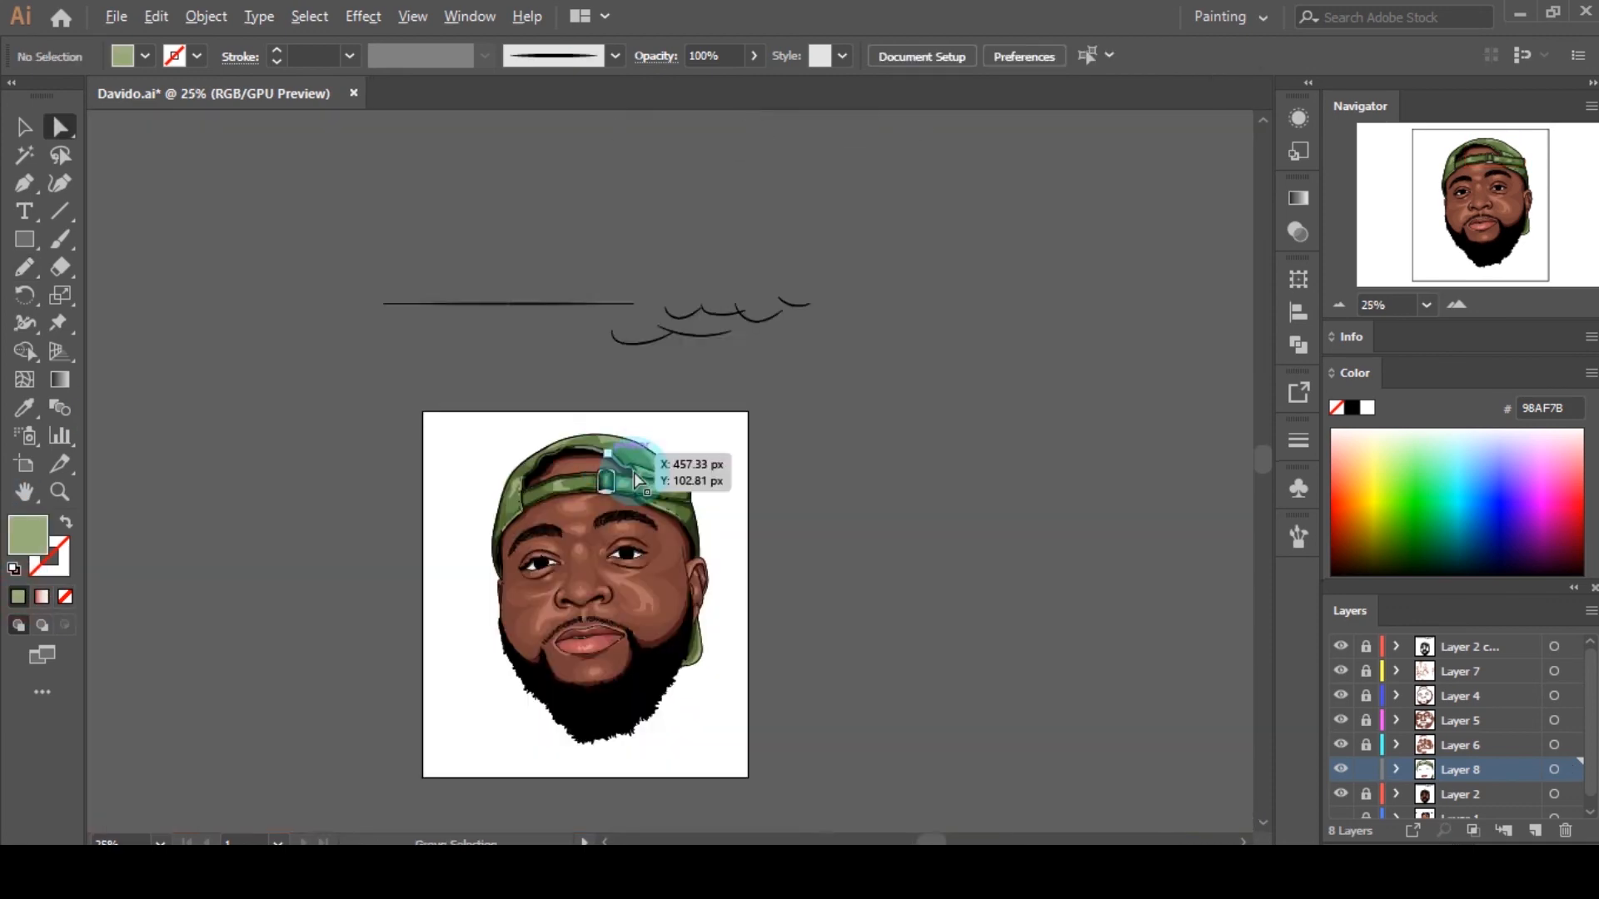
Step: Sample the buckle's grey, change the fill to 999999 and pencil a shadow around the buckle's base
scroll(633, 472, "up", 8)
key("i")
left_click(706, 564)
double_click(18, 545)
left_click_drag(893, 293, 889, 313)
left_click(1446, 204)
key("n")
scroll(683, 479, "down", 3)
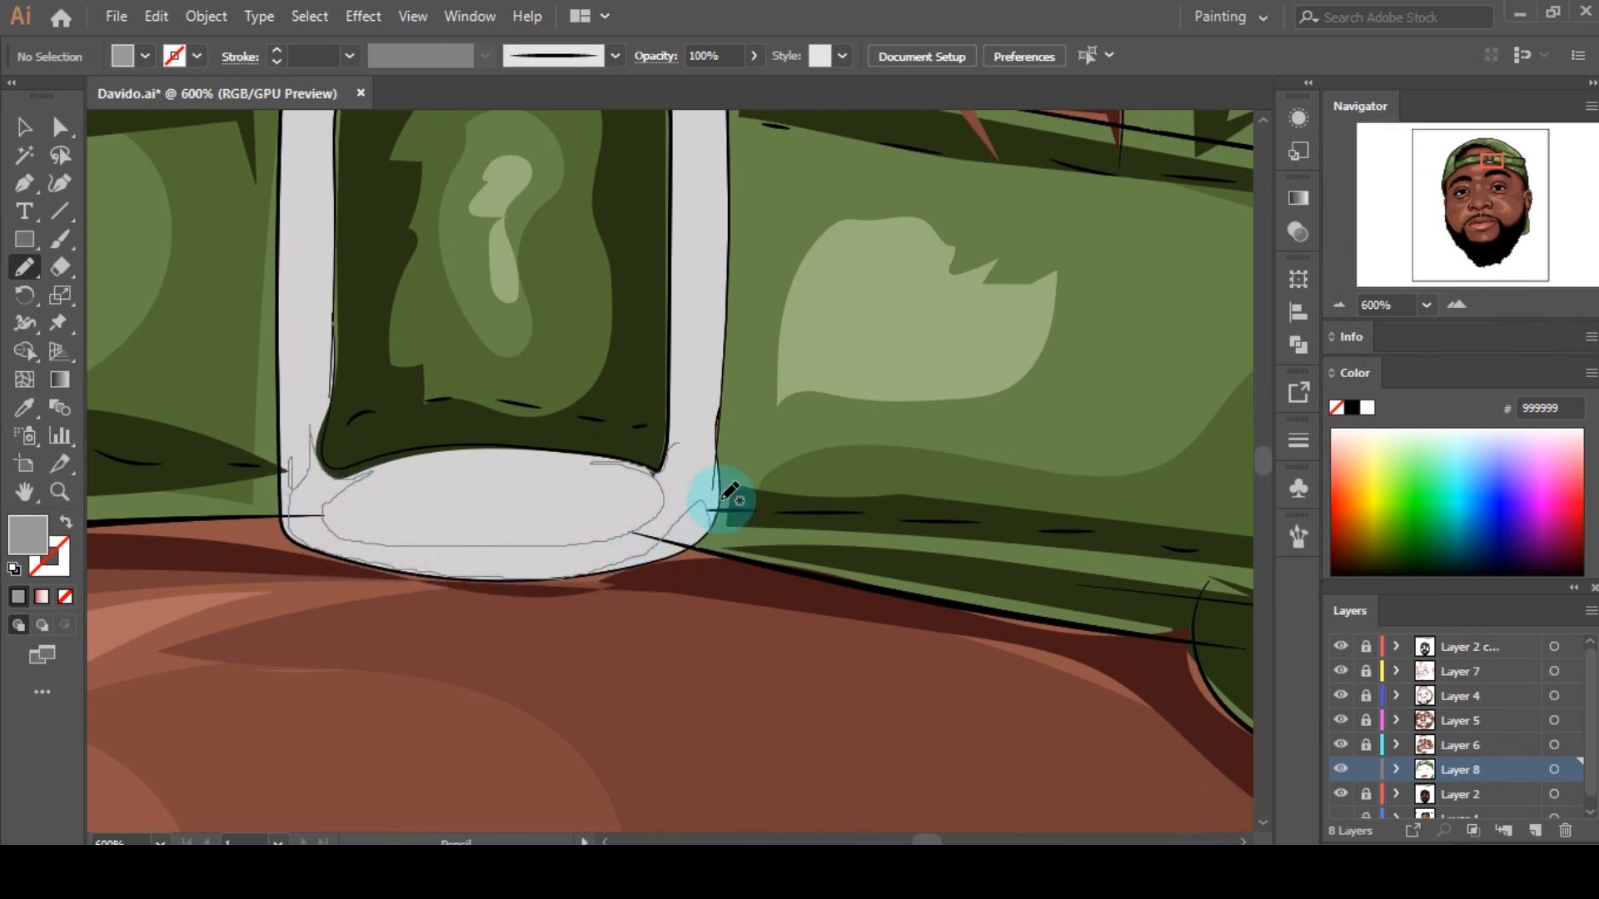
left_click_drag(714, 430, 659, 476)
left_click(19, 597)
Step: Pencil 999999 shadows on the buckle's two upper inner corners
scroll(361, 628, "up", 4)
scroll(400, 274, "up", 1)
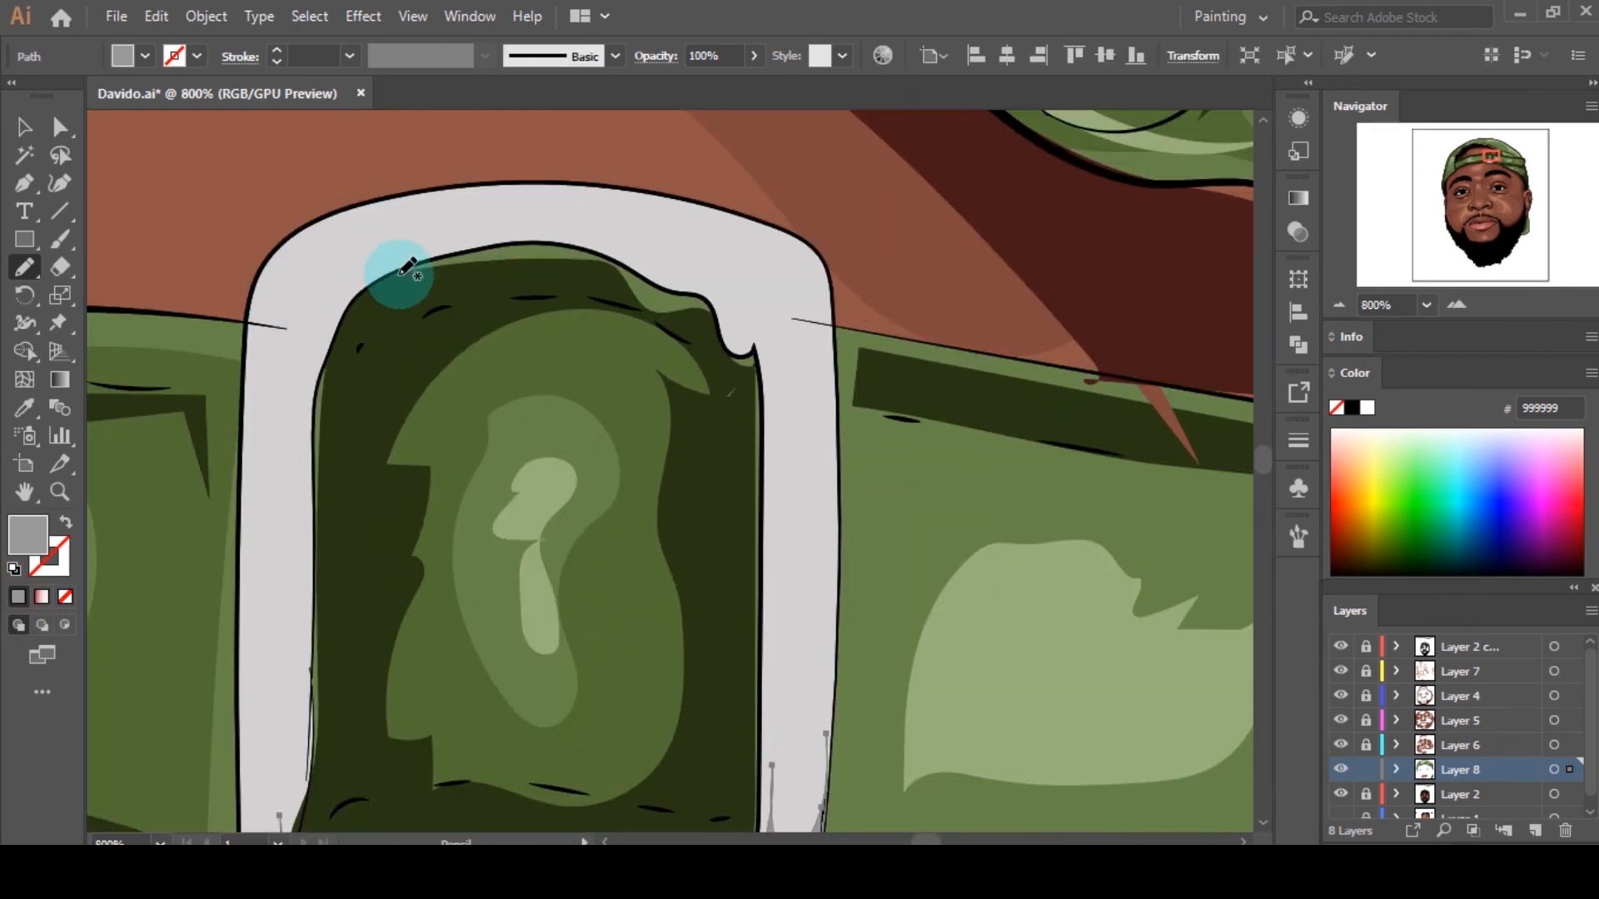
left_click(18, 596)
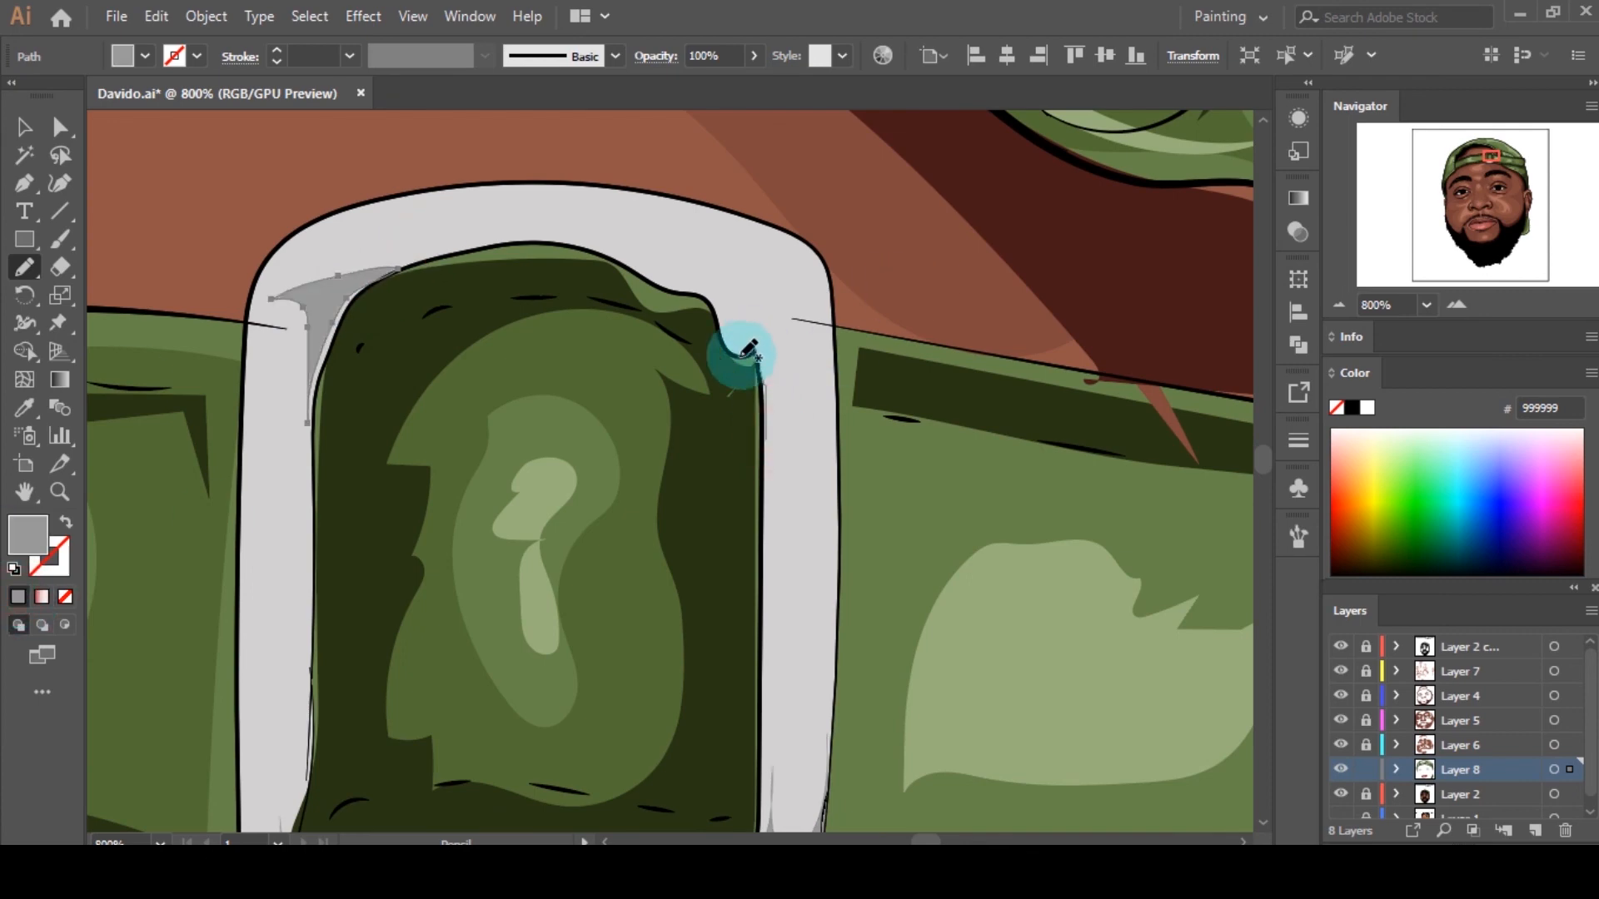
left_click(18, 597)
Step: Select the grey shadow shapes on the buckle, darken their fill to 7C7B7B and deselect them
key("a")
left_click(312, 333)
left_click(776, 326, "shift")
scroll(776, 327, "down", 9)
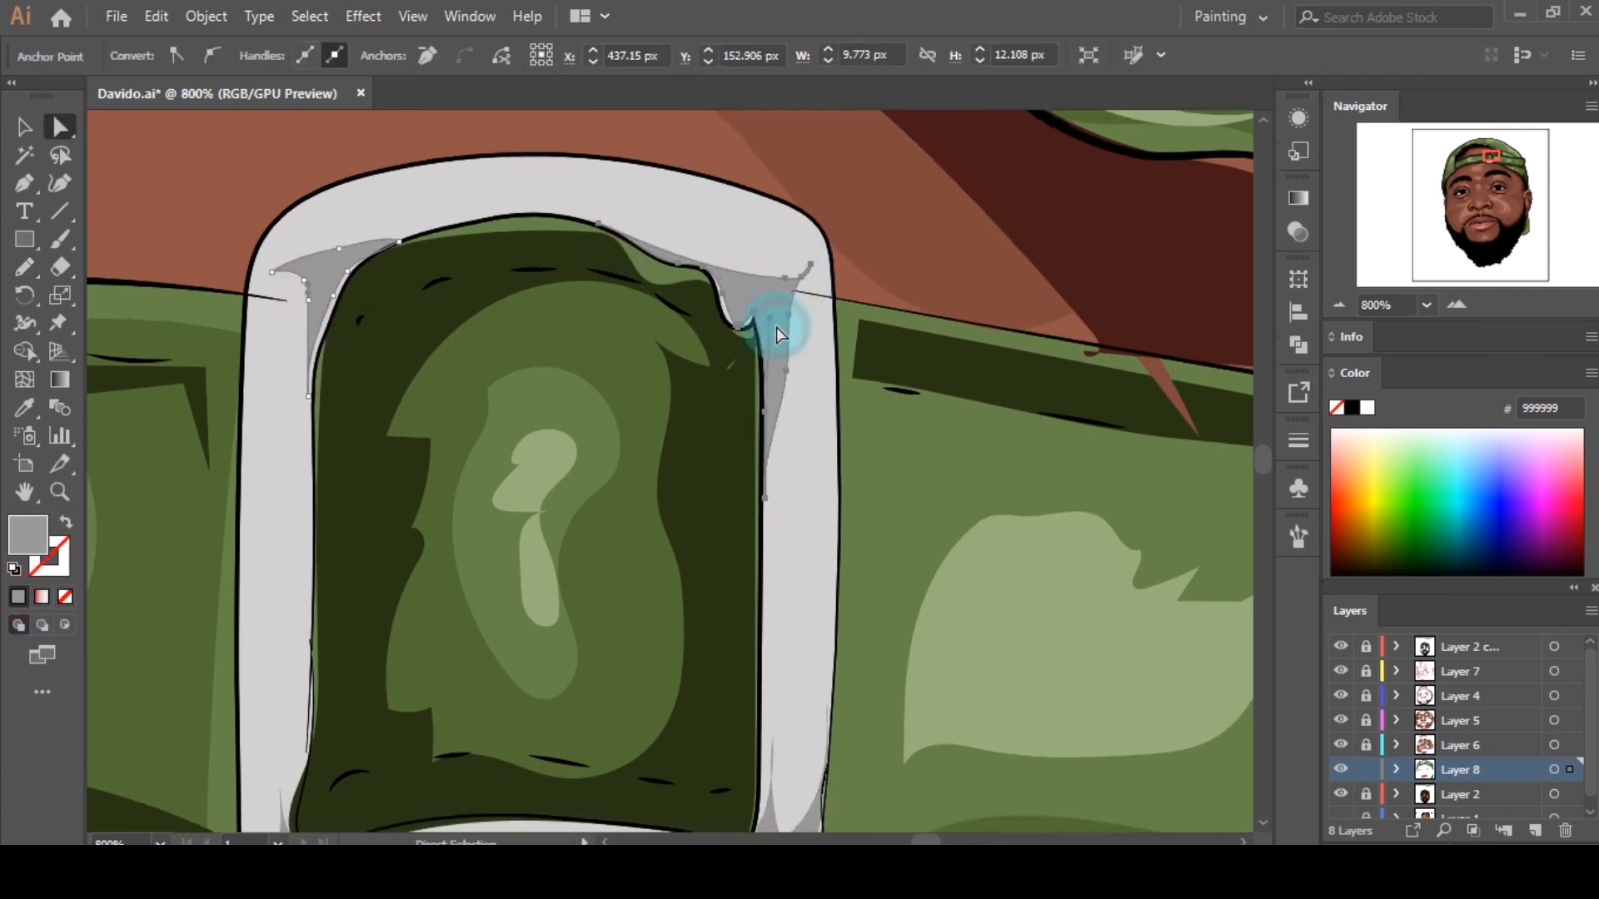
left_click(798, 630, "shift")
double_click(20, 537)
left_click(897, 345)
left_click(1449, 202)
left_click(811, 447)
scroll(811, 448, "down", 1)
left_click_drag(814, 449, 667, 443)
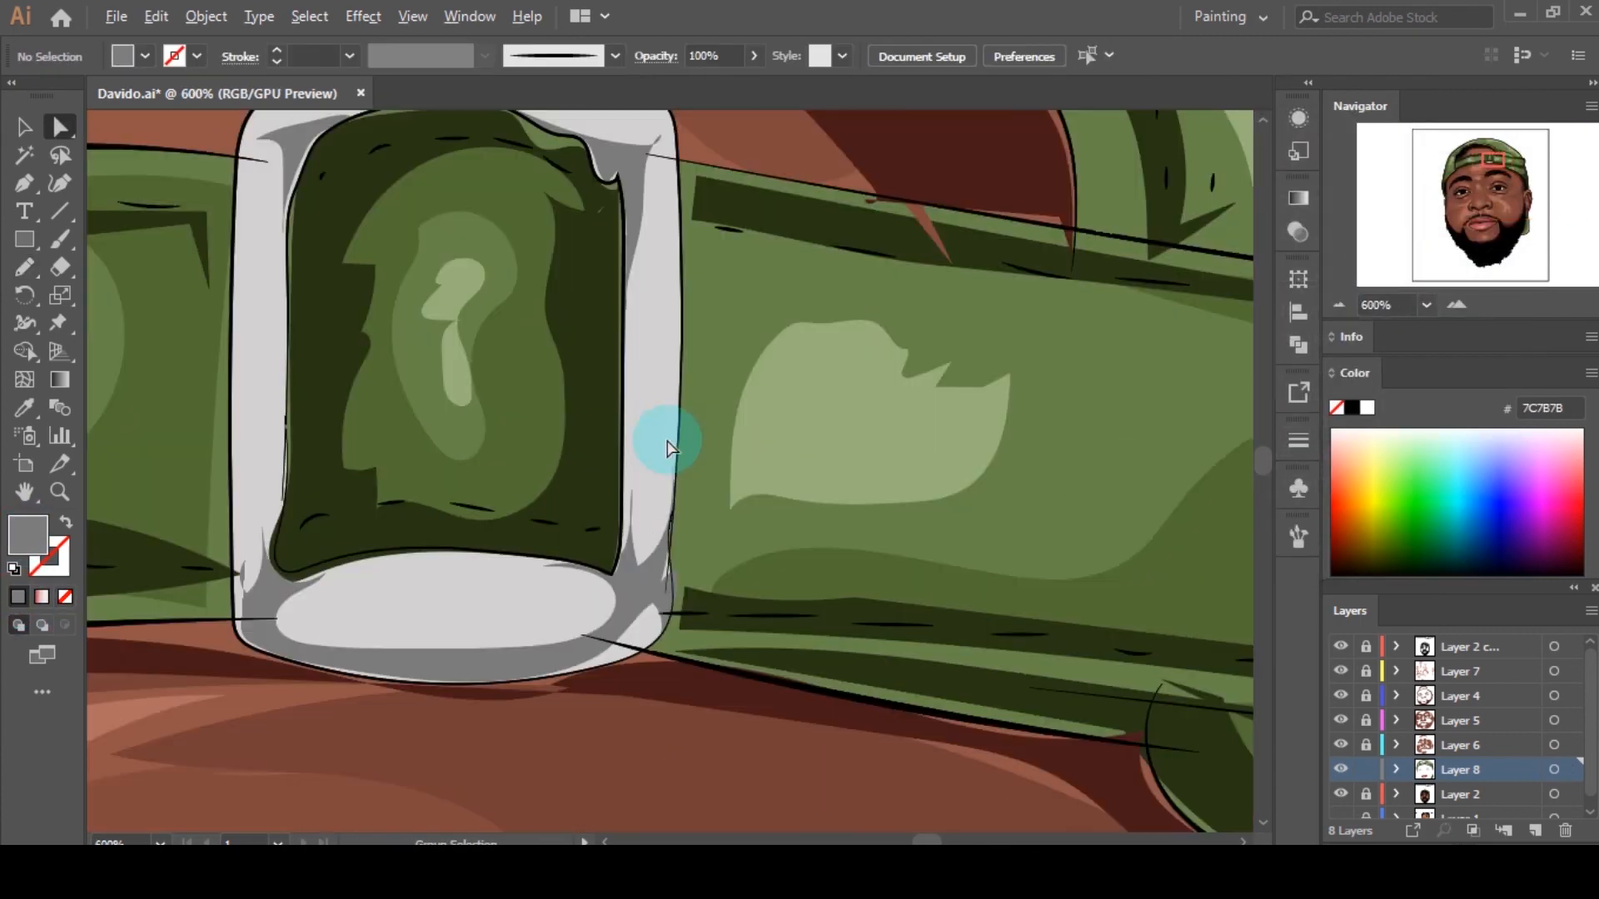
Step: Sample the buckle's light grey, lighten it to EFEFEF and pencil a highlight down the buckle's right side
key("i")
left_click(667, 443)
double_click(21, 537)
left_click(1449, 204)
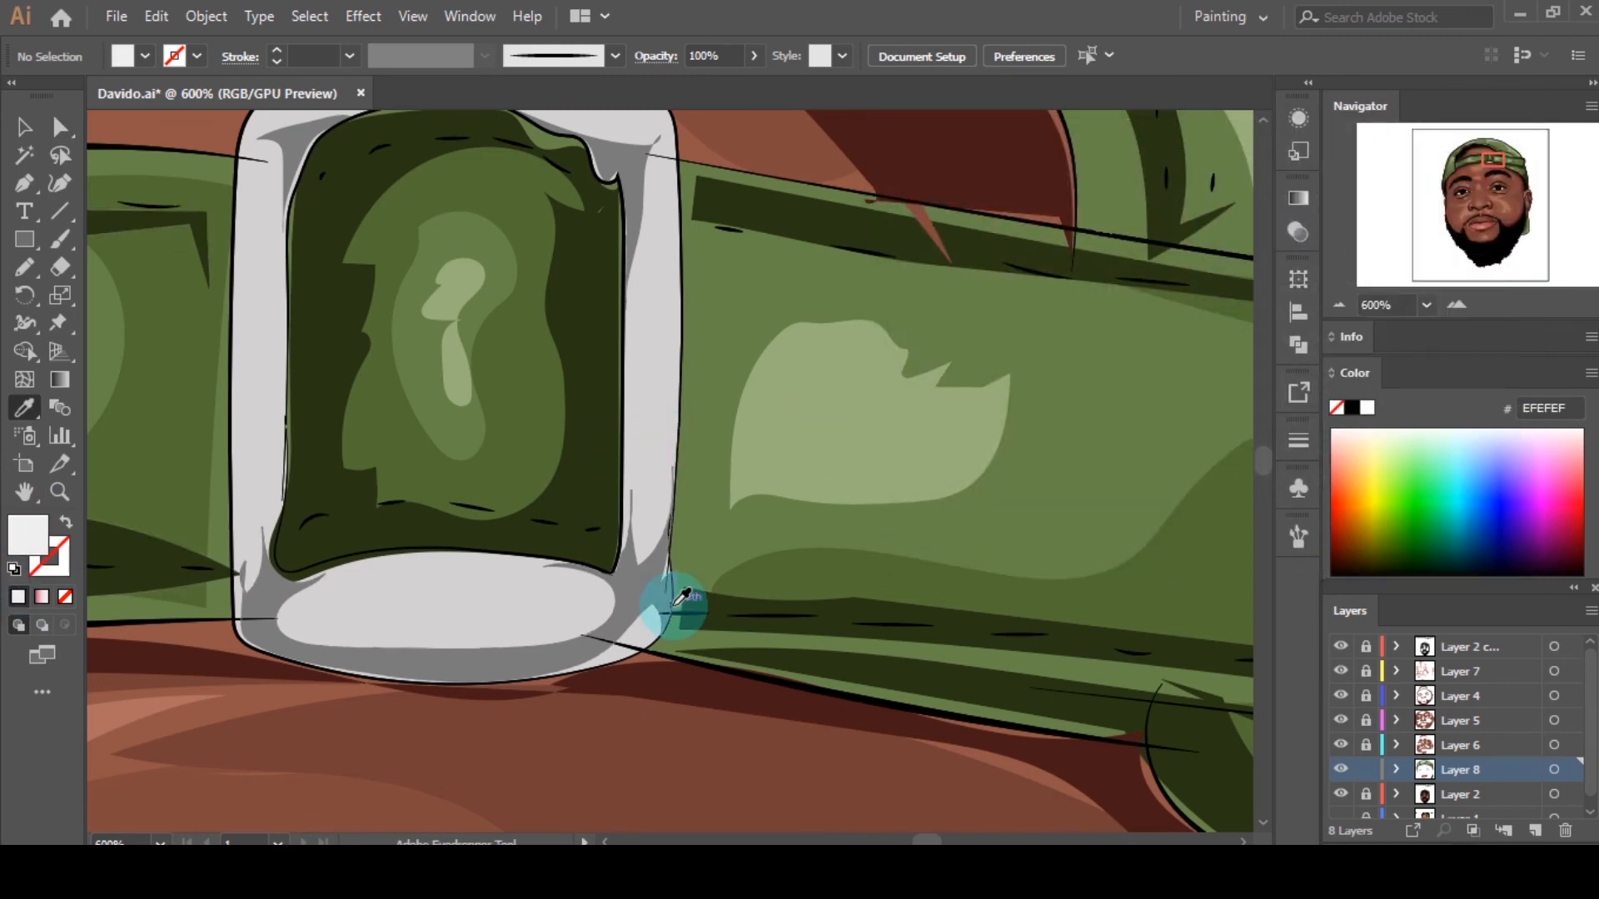
scroll(678, 608, "up", 1)
key("n")
left_click_drag(682, 218, 676, 222)
left_click(68, 597)
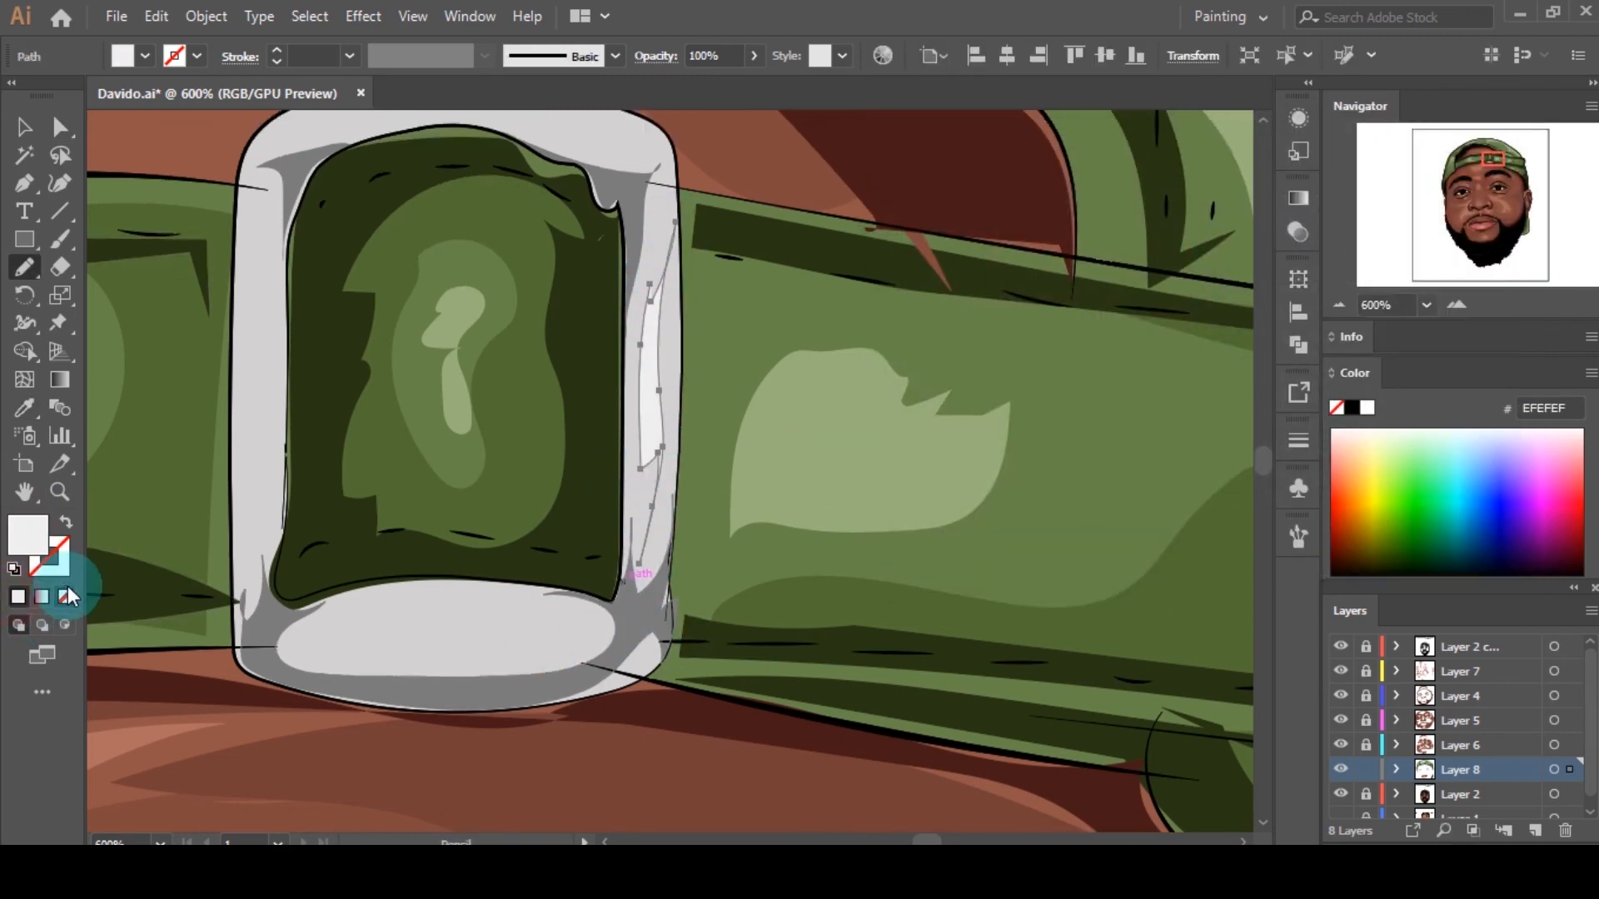
Step: Pencil EFEFEF highlights on the buckle's left side, base and top edge, and deselect them
left_click_drag(266, 283, 257, 210)
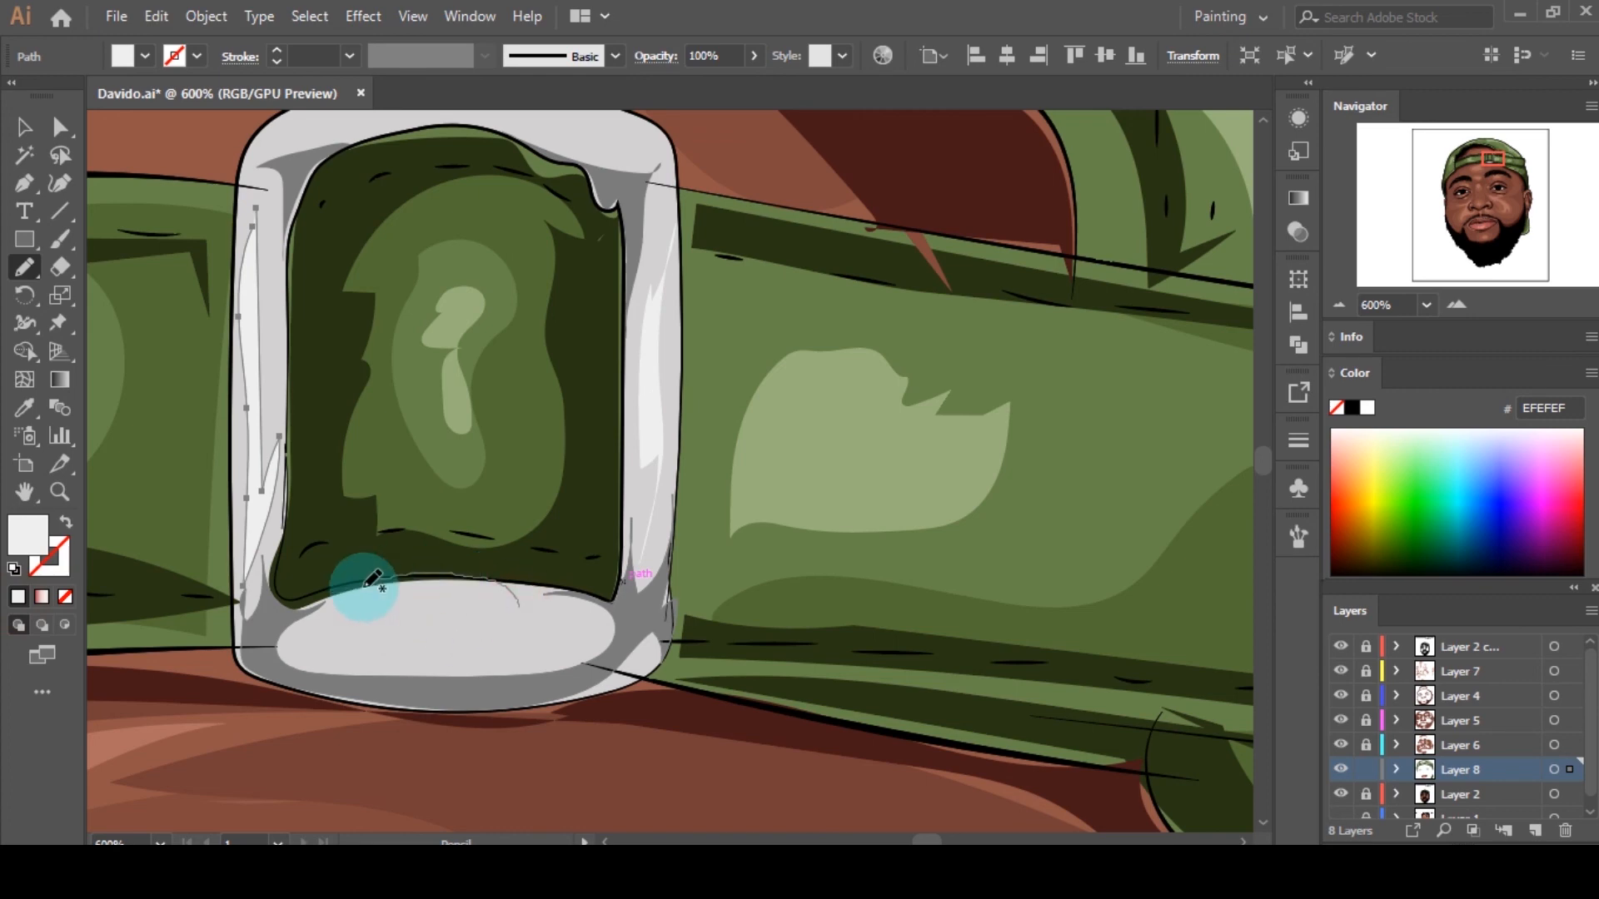
left_click_drag(408, 648, 570, 649)
scroll(767, 348, "up", 6)
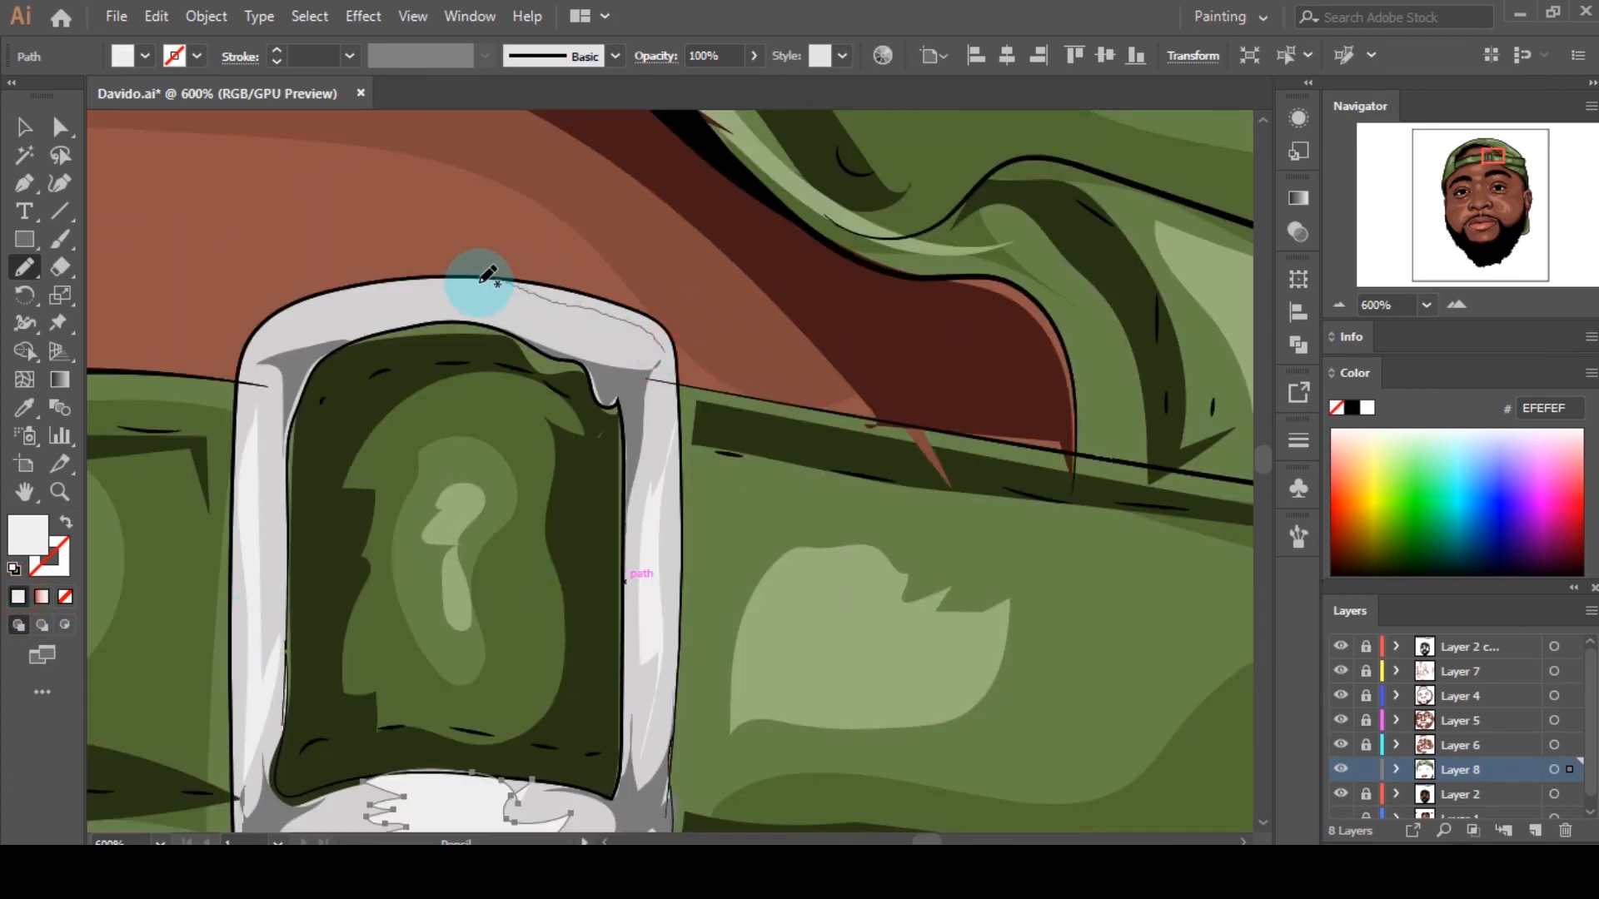
left_click_drag(494, 308, 664, 353)
left_click(19, 596)
key("a")
key("ctrl+shift+a")
scroll(730, 540, "down", 8)
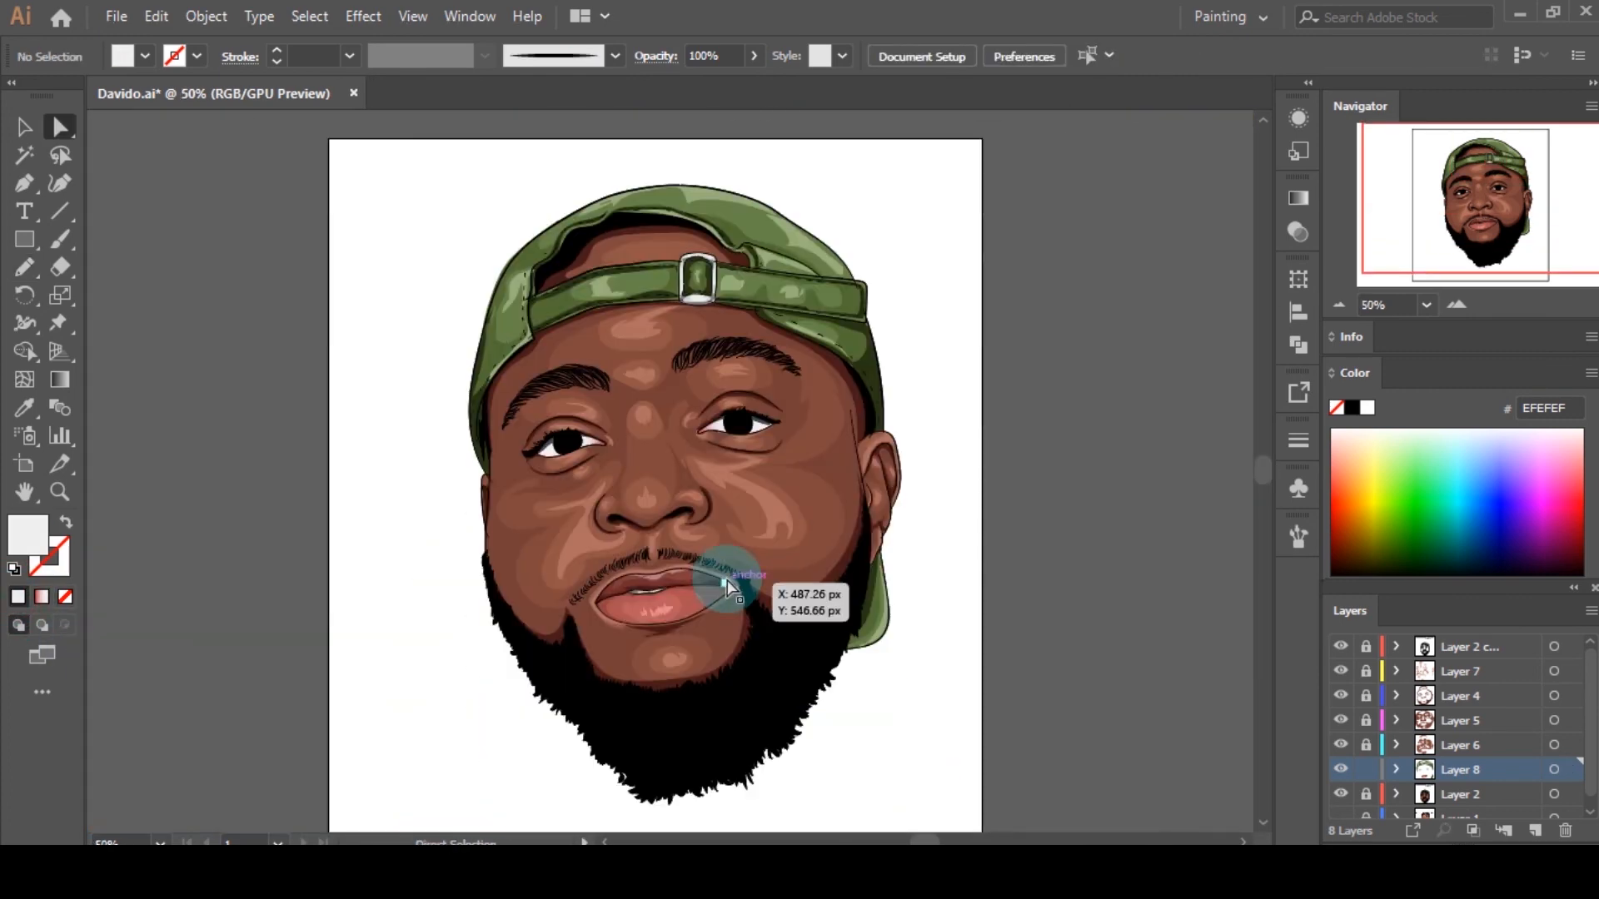
scroll(721, 622, "up", 3)
scroll(736, 542, "down", 4)
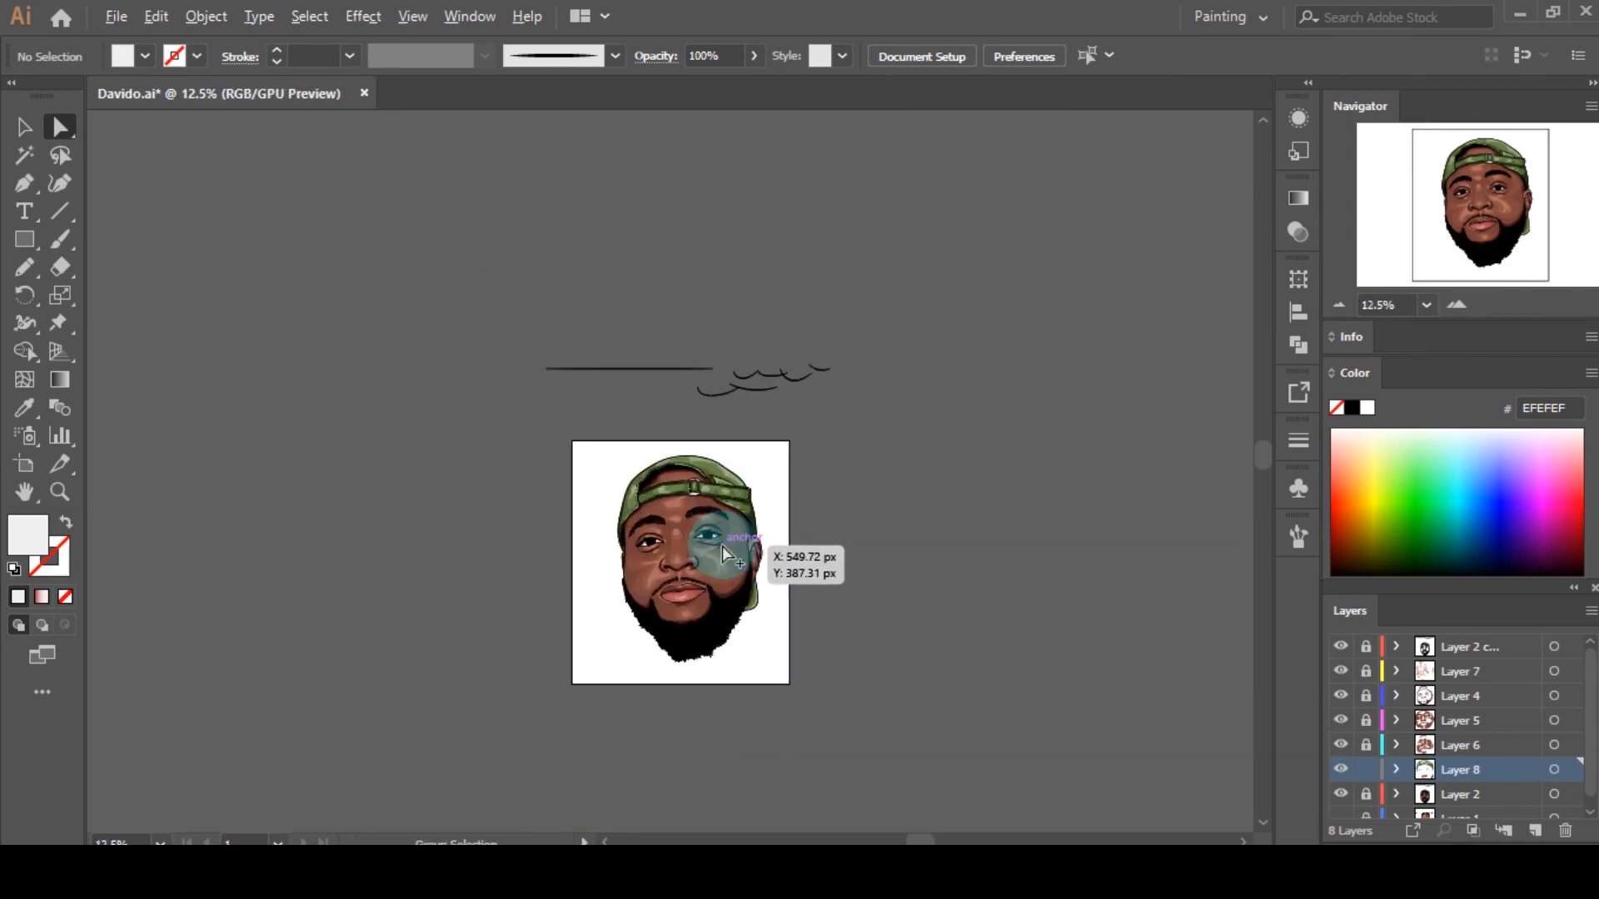
scroll(722, 546, "up", 5)
scroll(694, 616, "up", 3)
scroll(833, 493, "down", 4)
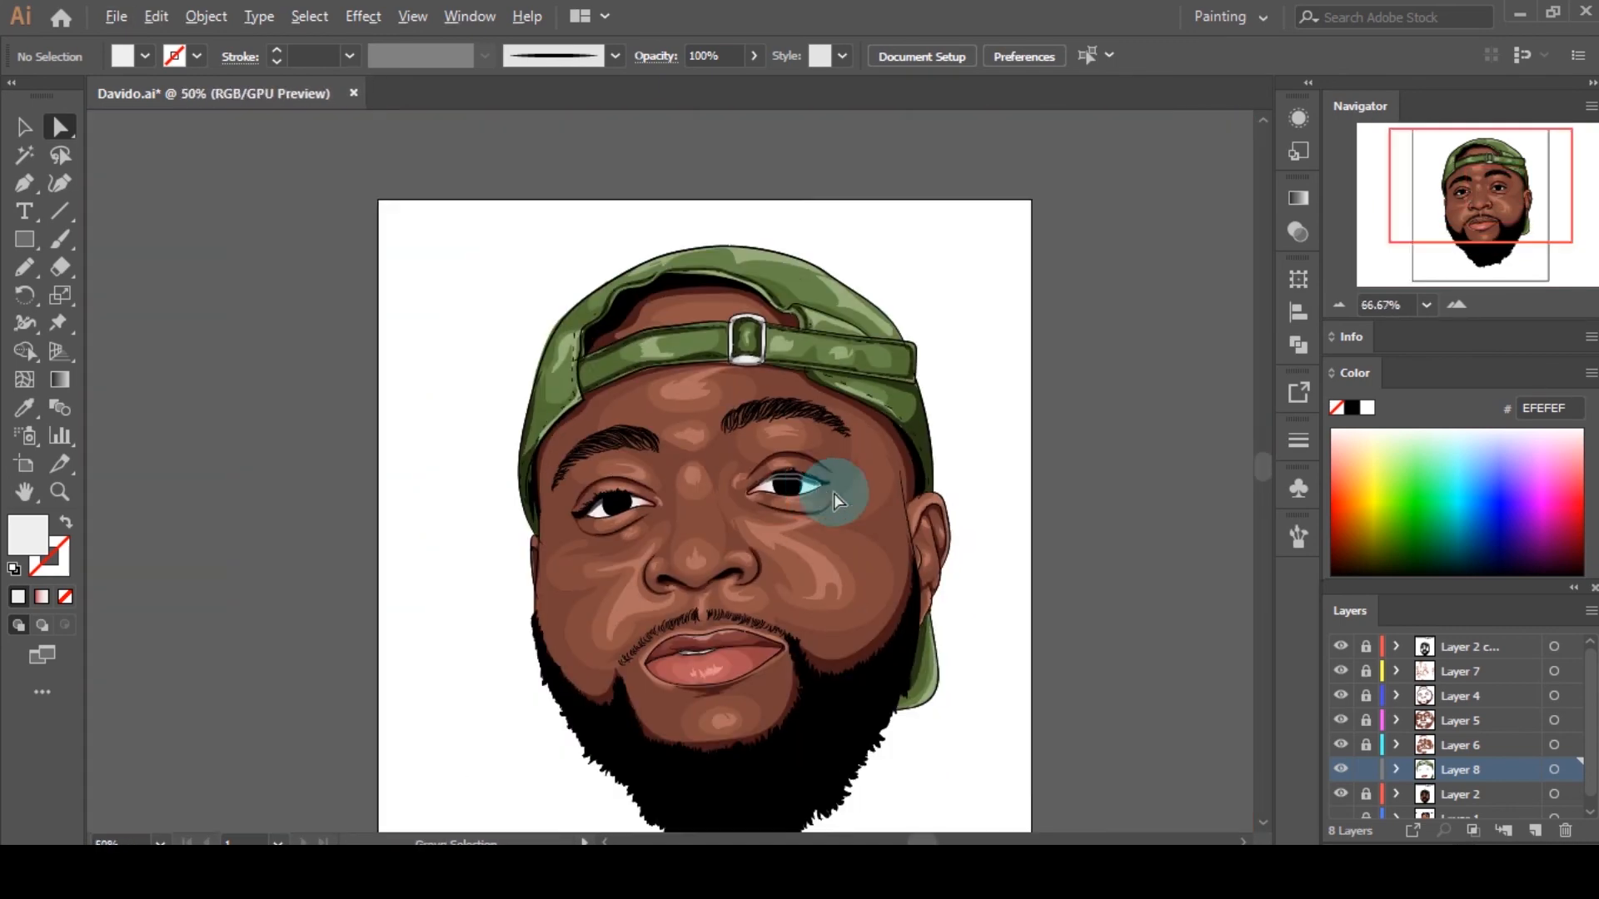
Step: With Layer 8 locked, add a new layer at the top of the layer stack and save the document
left_click(1489, 646)
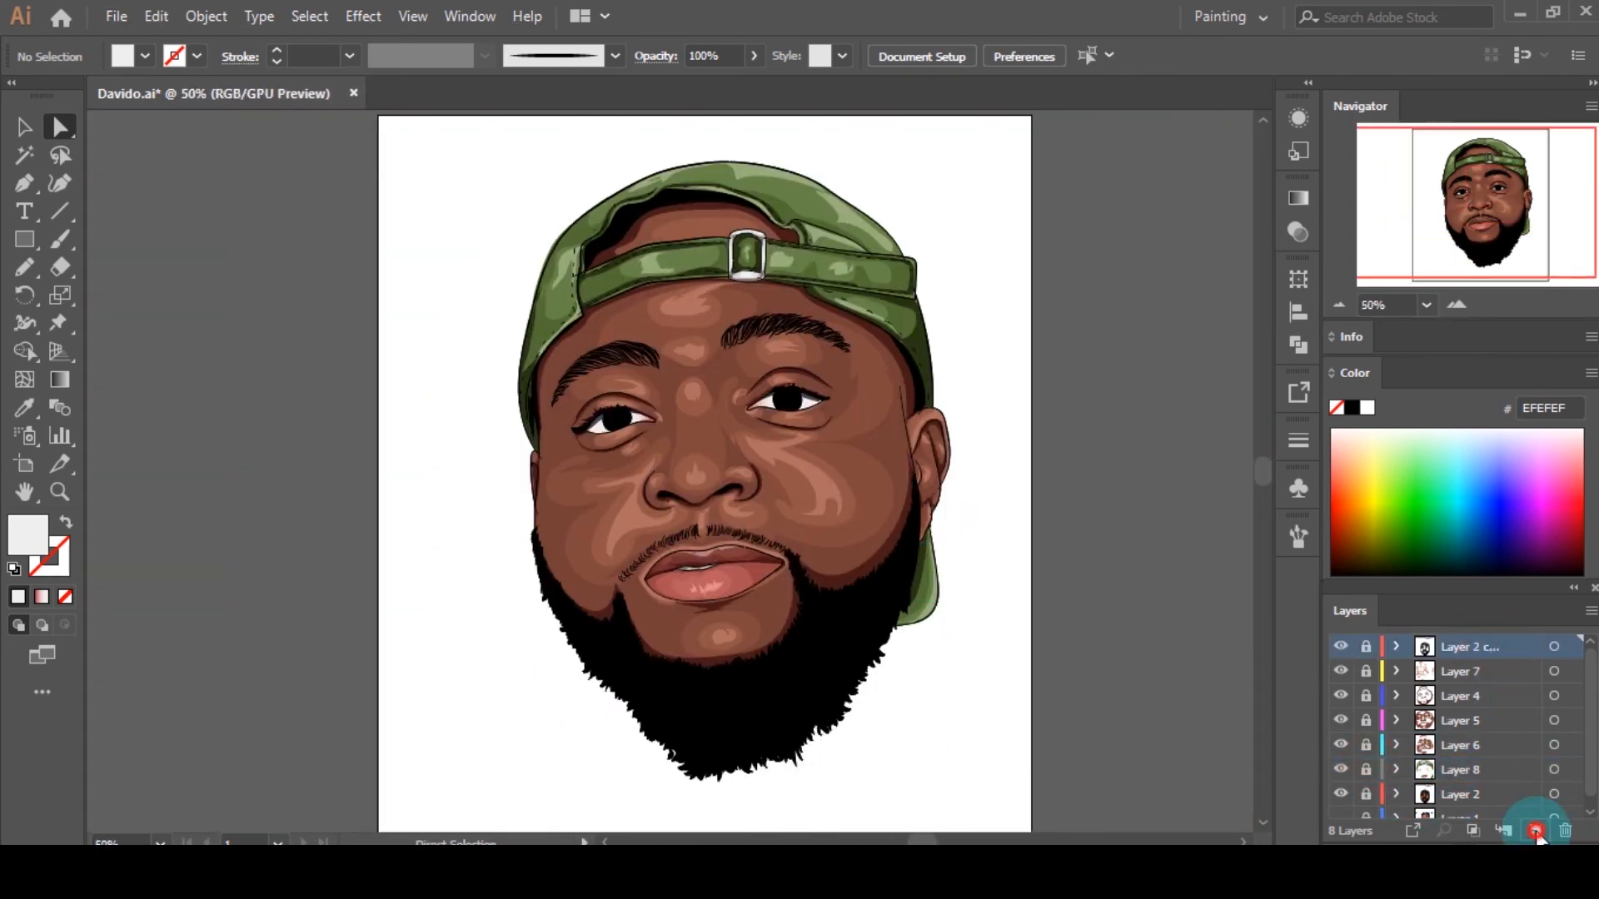
left_click(1537, 831)
left_click(1511, 698)
left_click(1456, 648)
scroll(784, 509, "up", 1)
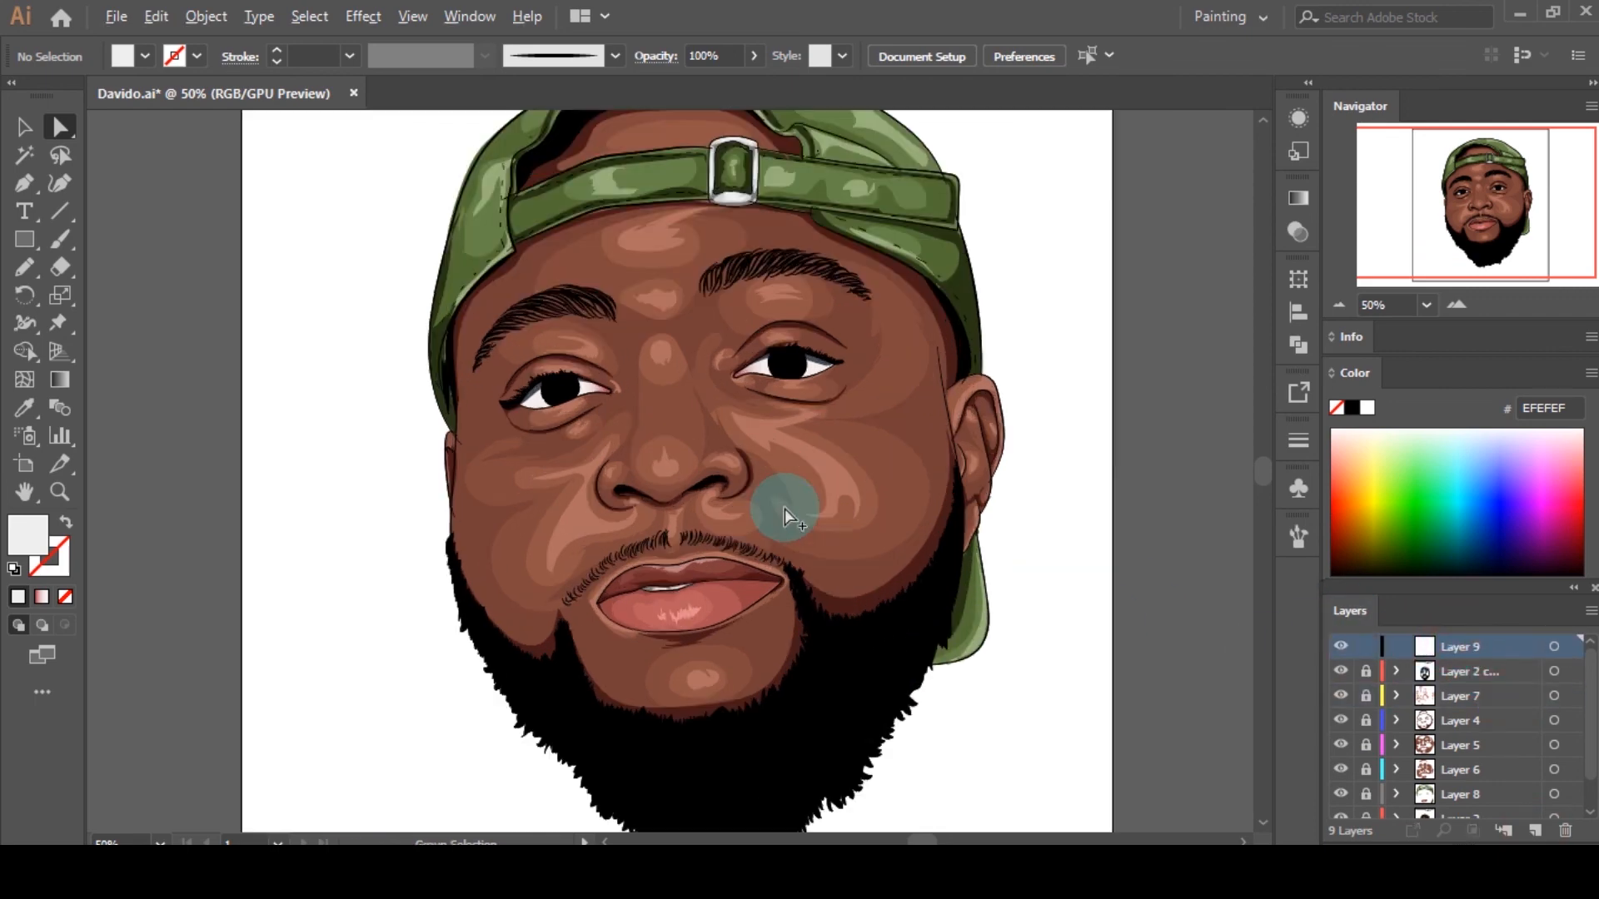
key("ctrl+s")
Step: Examine the whole shaded portrait, from the cap and buckle down to the face and beard
scroll(689, 452, "down", 4)
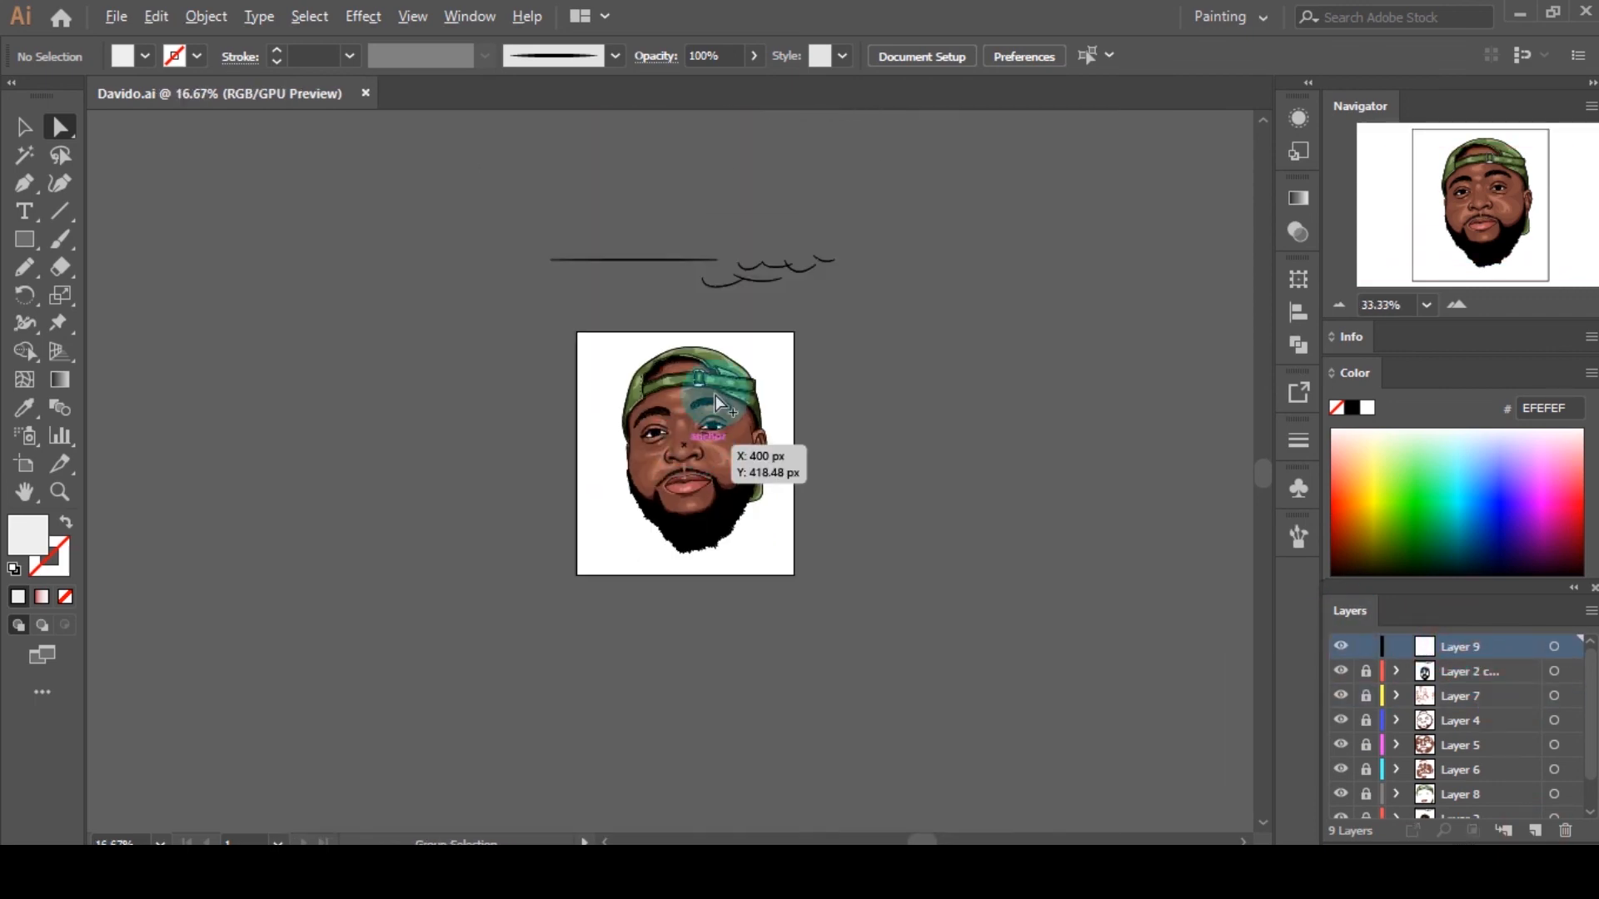
scroll(718, 401, "up", 5)
scroll(722, 393, "down", 2)
scroll(752, 447, "down", 3)
scroll(752, 458, "up", 2)
scroll(753, 475, "down", 2)
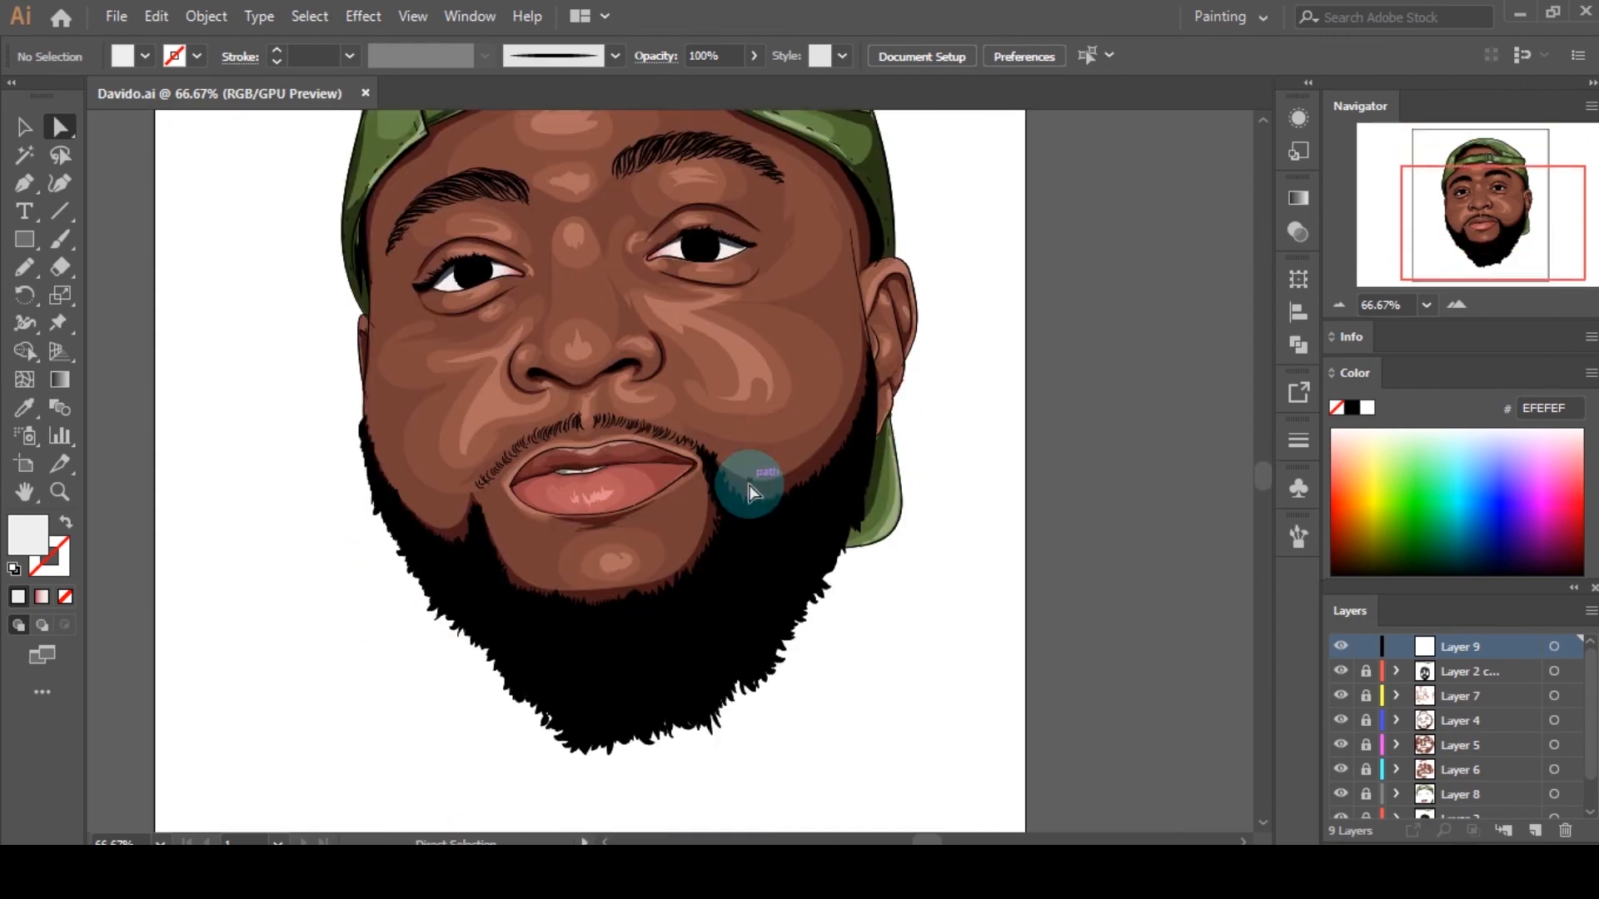
scroll(678, 618, "up", 1)
scroll(688, 536, "down", 1)
scroll(716, 591, "up", 5)
scroll(757, 529, "down", 2)
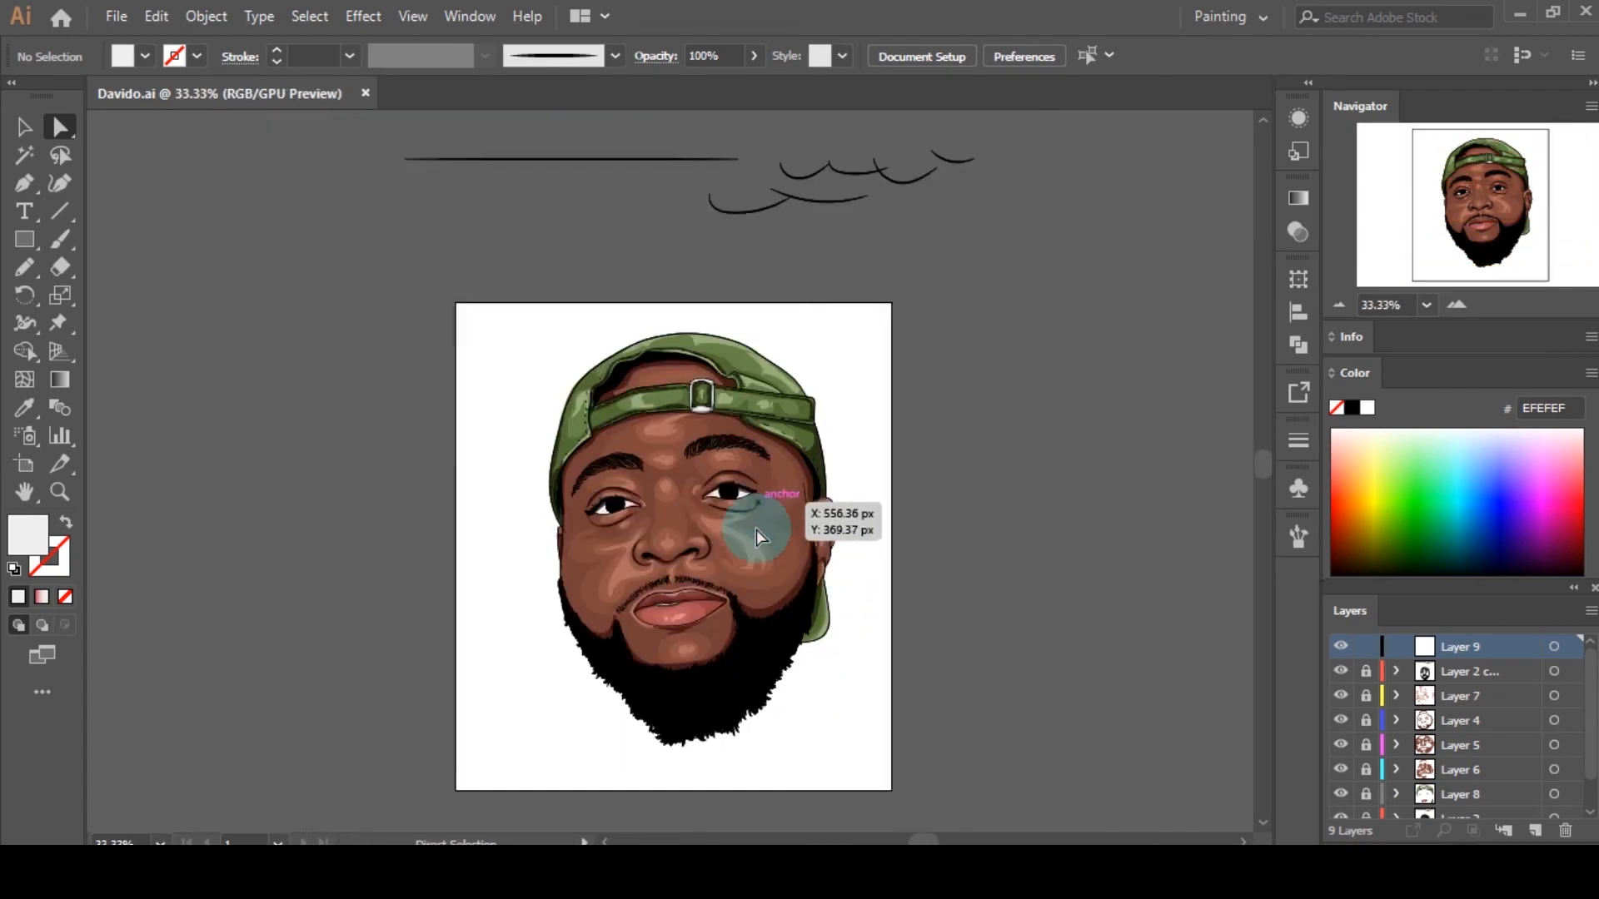
Step: Try to pencil a small EFEFEF highlight in the pupil of the eye on the portrait's right
scroll(804, 550, "up", 1)
scroll(812, 570, "up", 1)
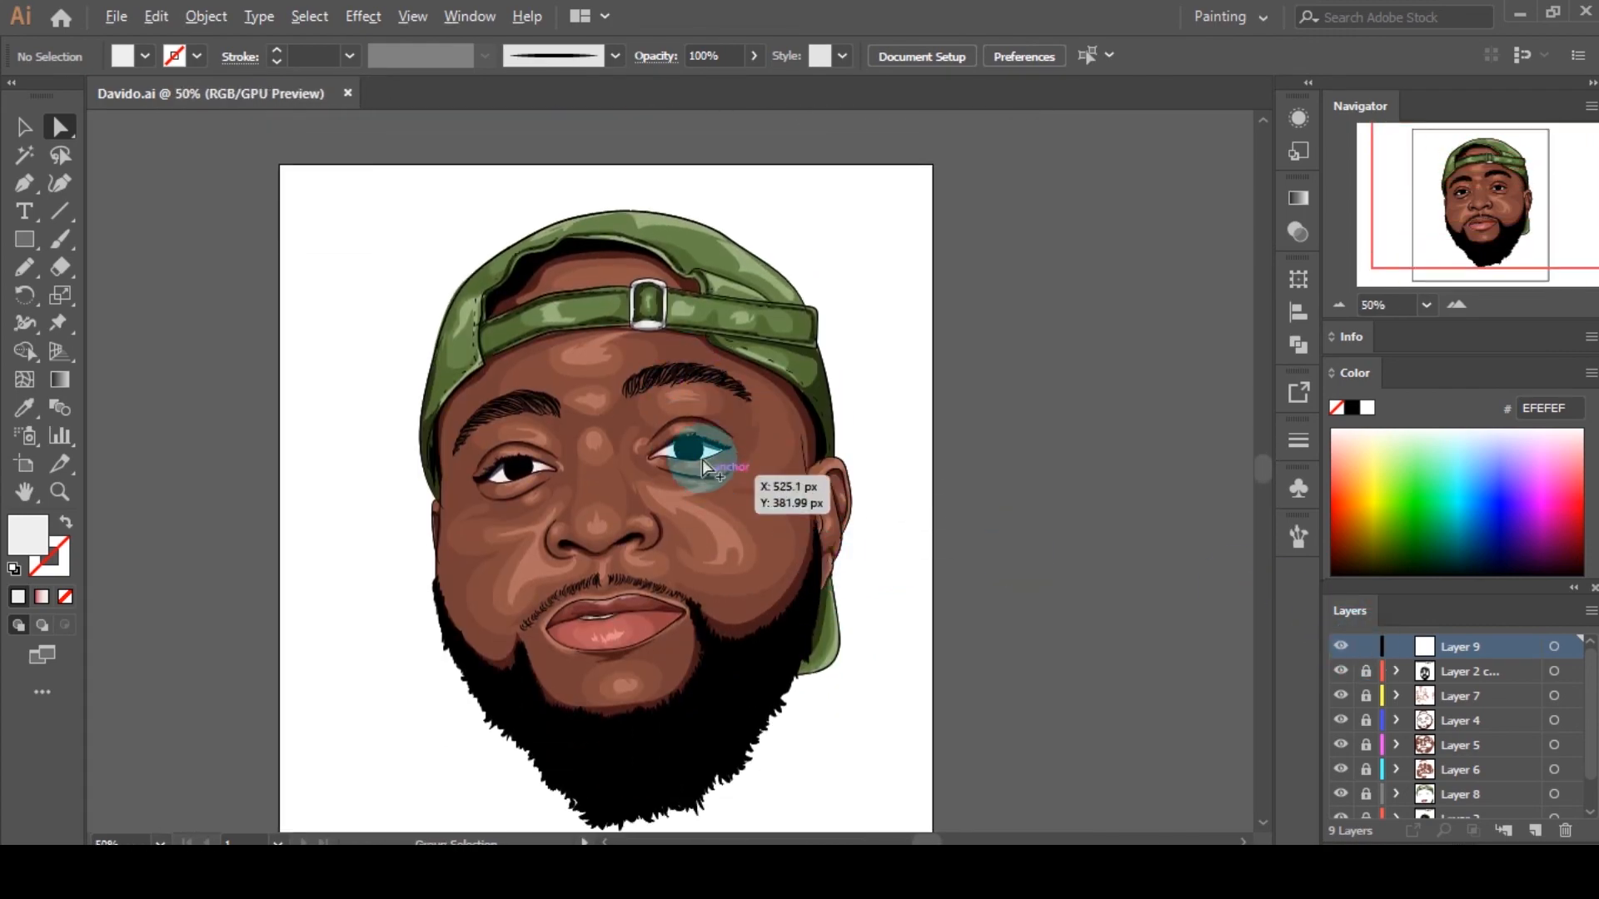
scroll(691, 449, "up", 3)
scroll(688, 475, "up", 5)
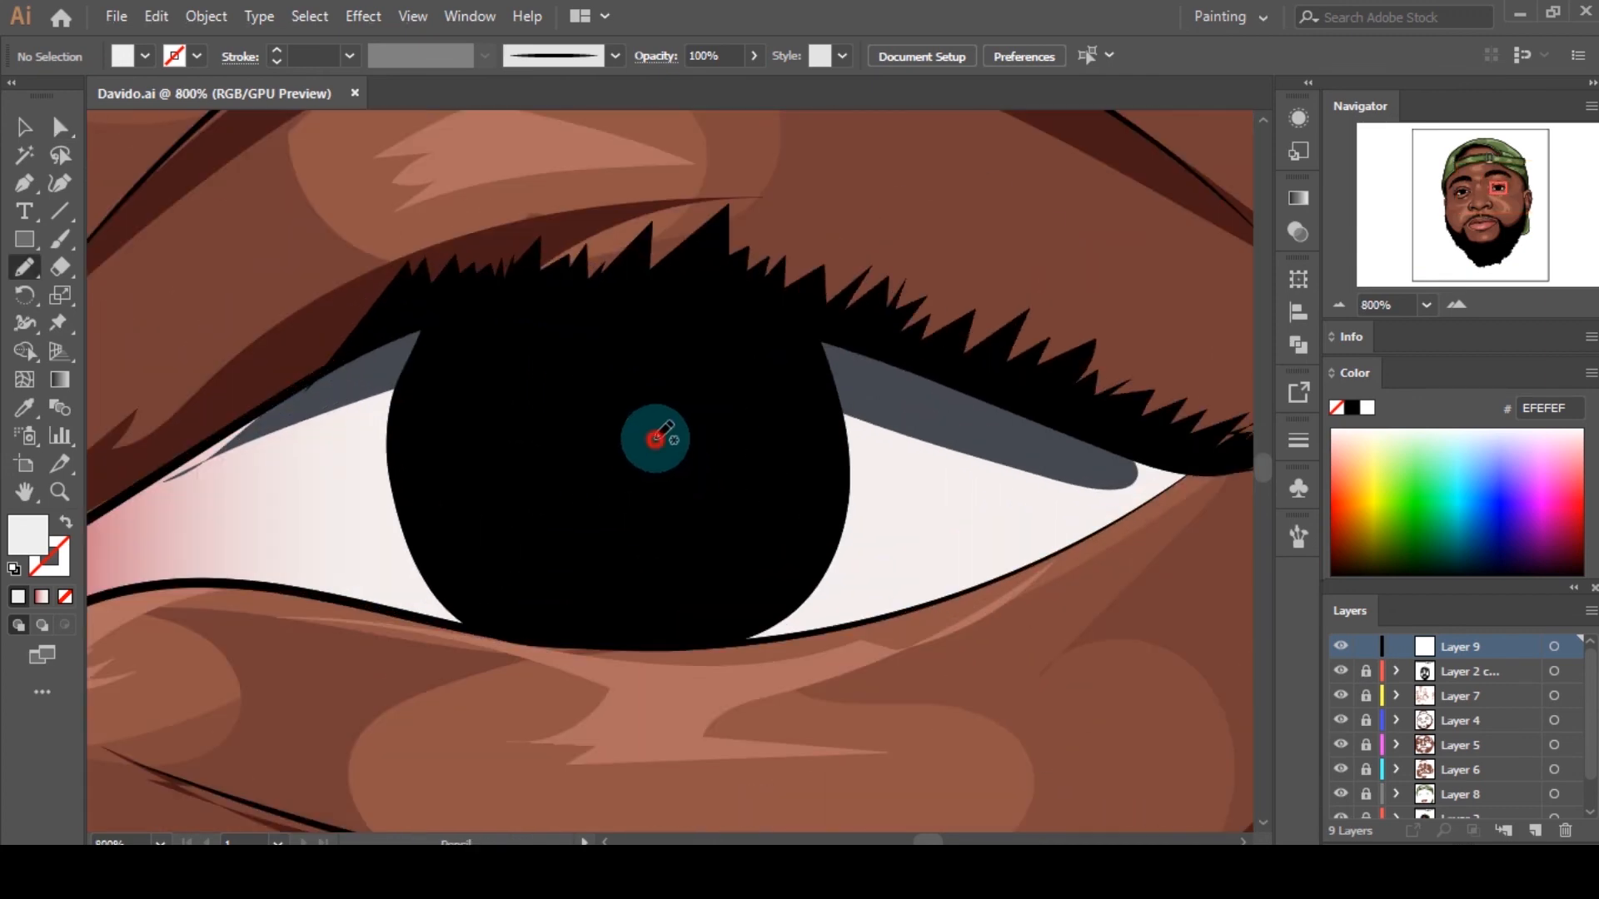
left_click_drag(652, 441, 647, 471)
key("ctrl+z")
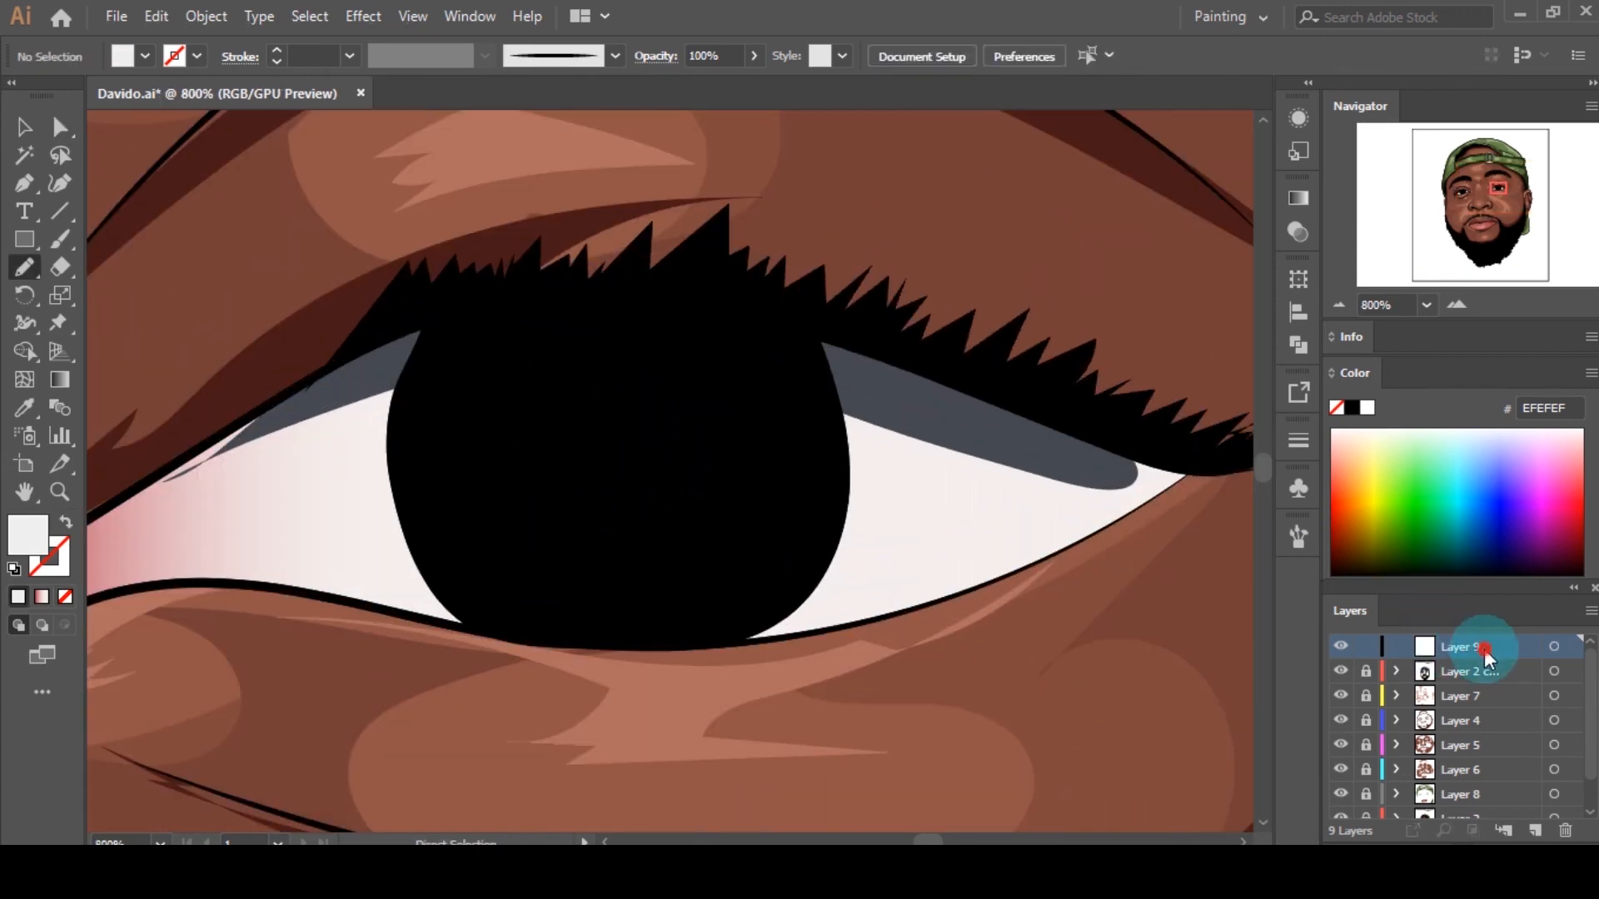
Step: Change Layer 9's selection colour to a custom blue in its layer options
double_click(1486, 649)
left_click(835, 383)
left_click(684, 406)
left_click(585, 617)
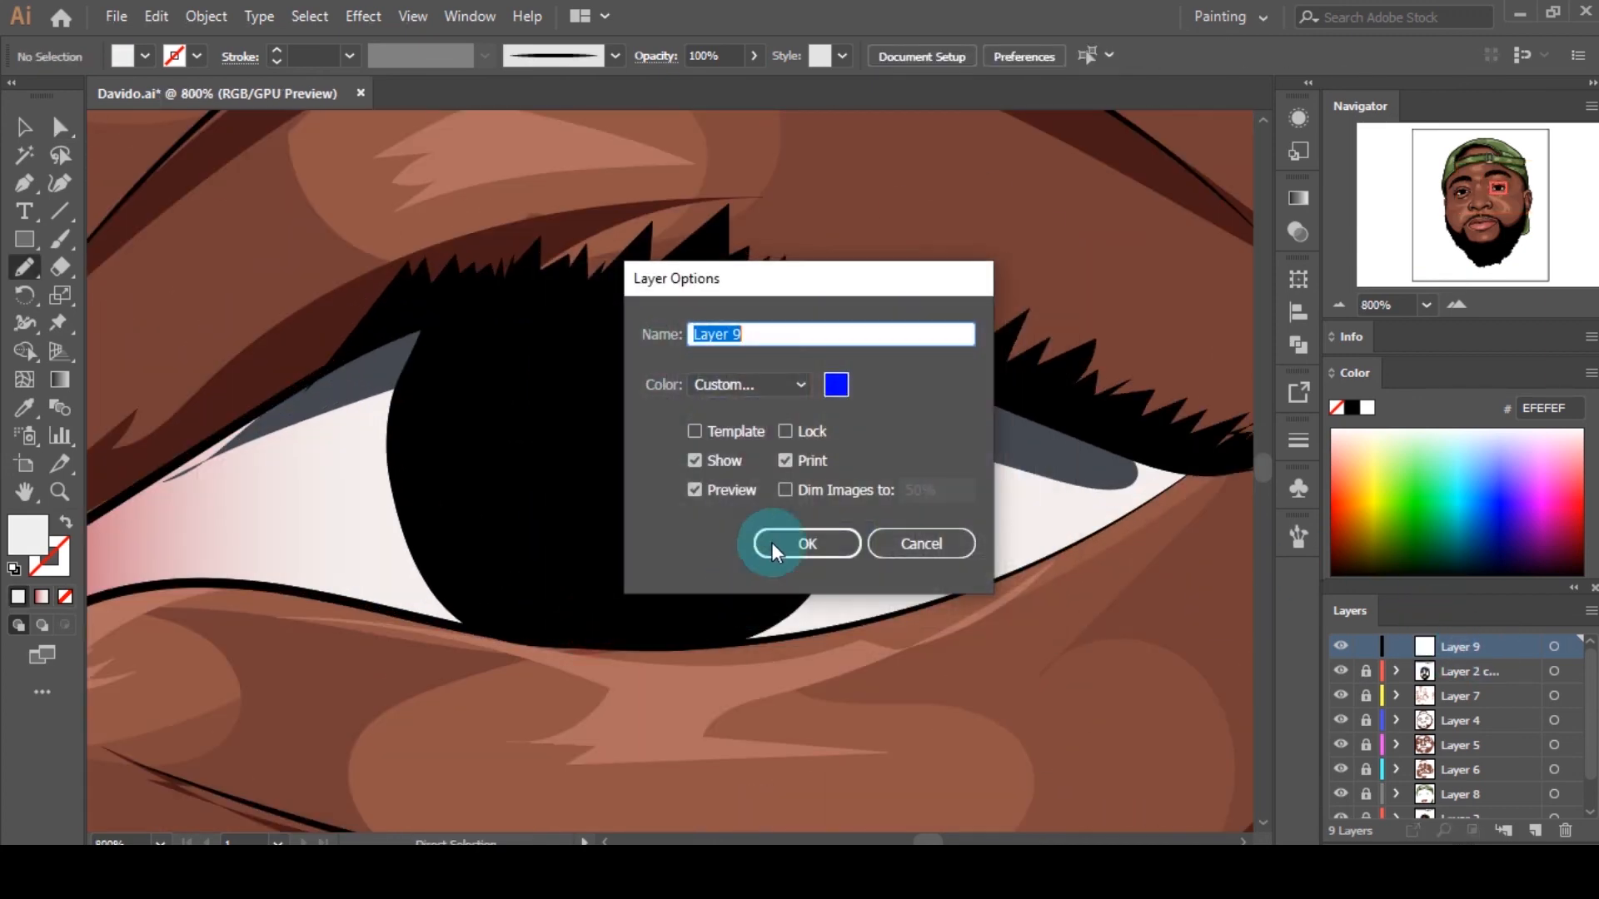
left_click(774, 546)
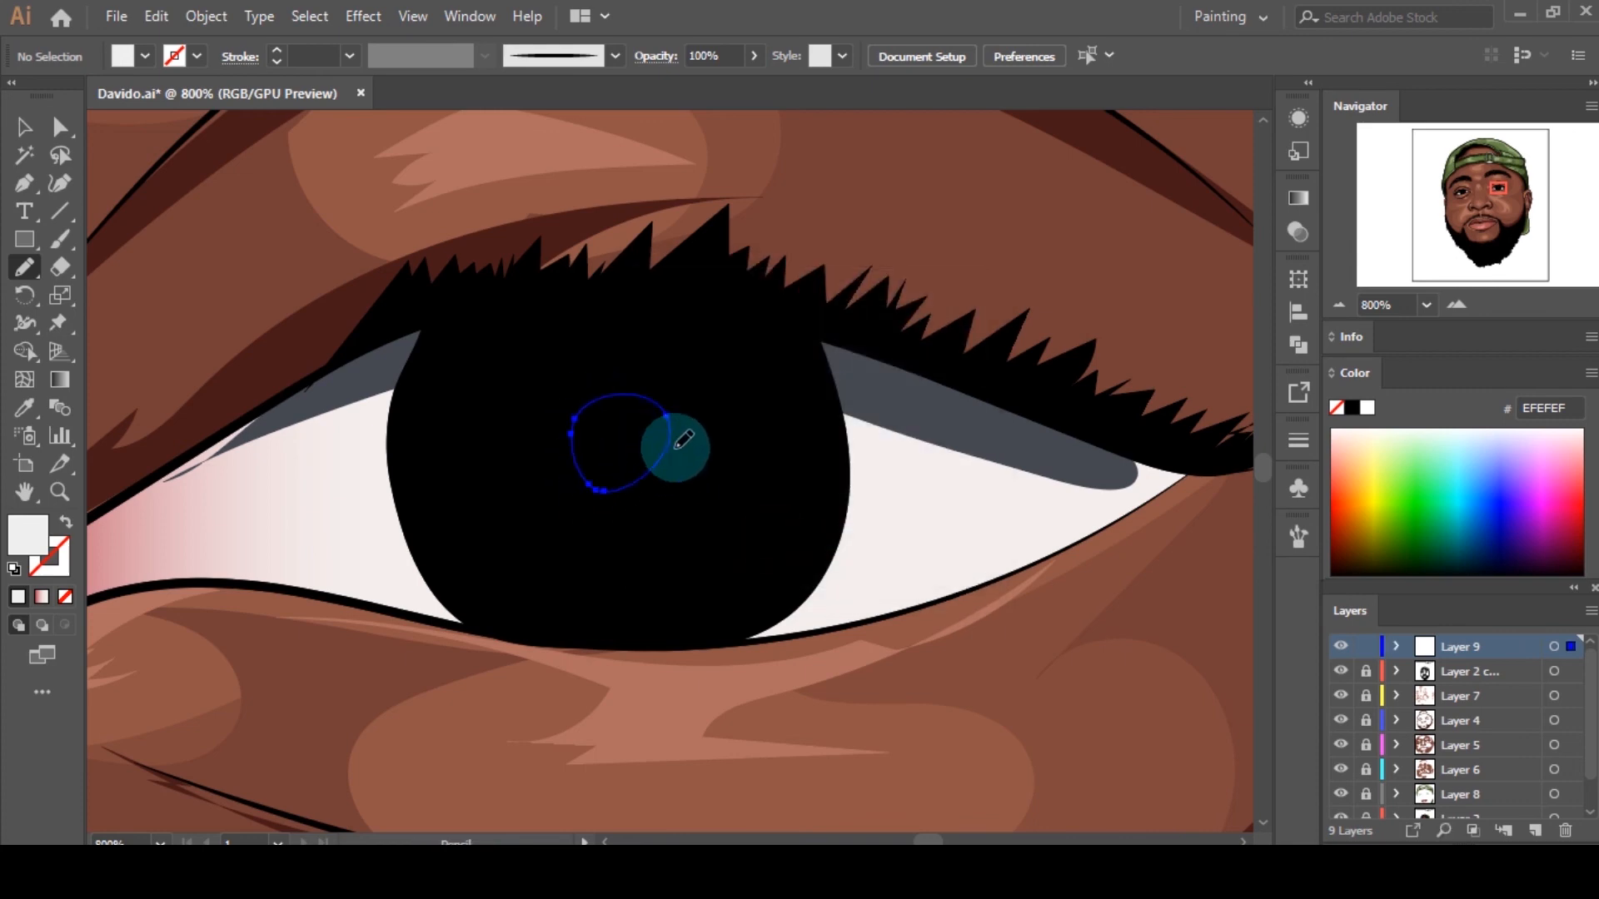
Step: Close the small rounded pencil highlight in the pupil and fill it with white FFFFFF
left_click_drag(683, 440, 670, 421)
left_click(22, 620)
double_click(28, 541)
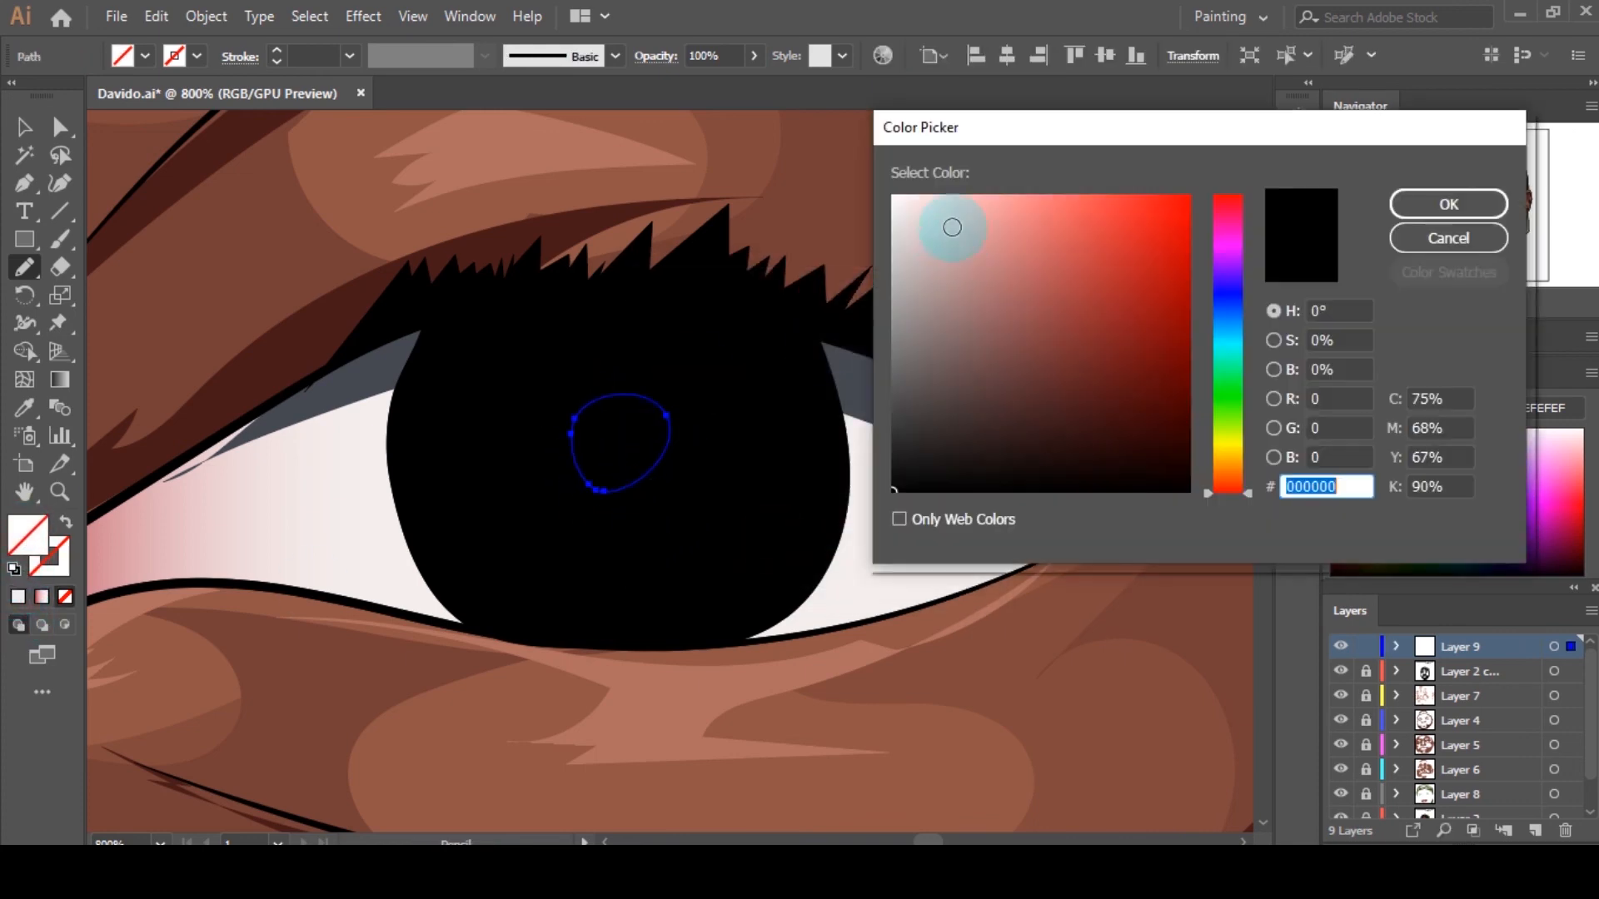
left_click_drag(953, 225, 898, 199)
left_click(1446, 207)
Step: Reshape the pupil highlight by extending its bottom anchor's curve handle so the lower right edge bulges outward
key("a")
scroll(613, 497, "up", 3)
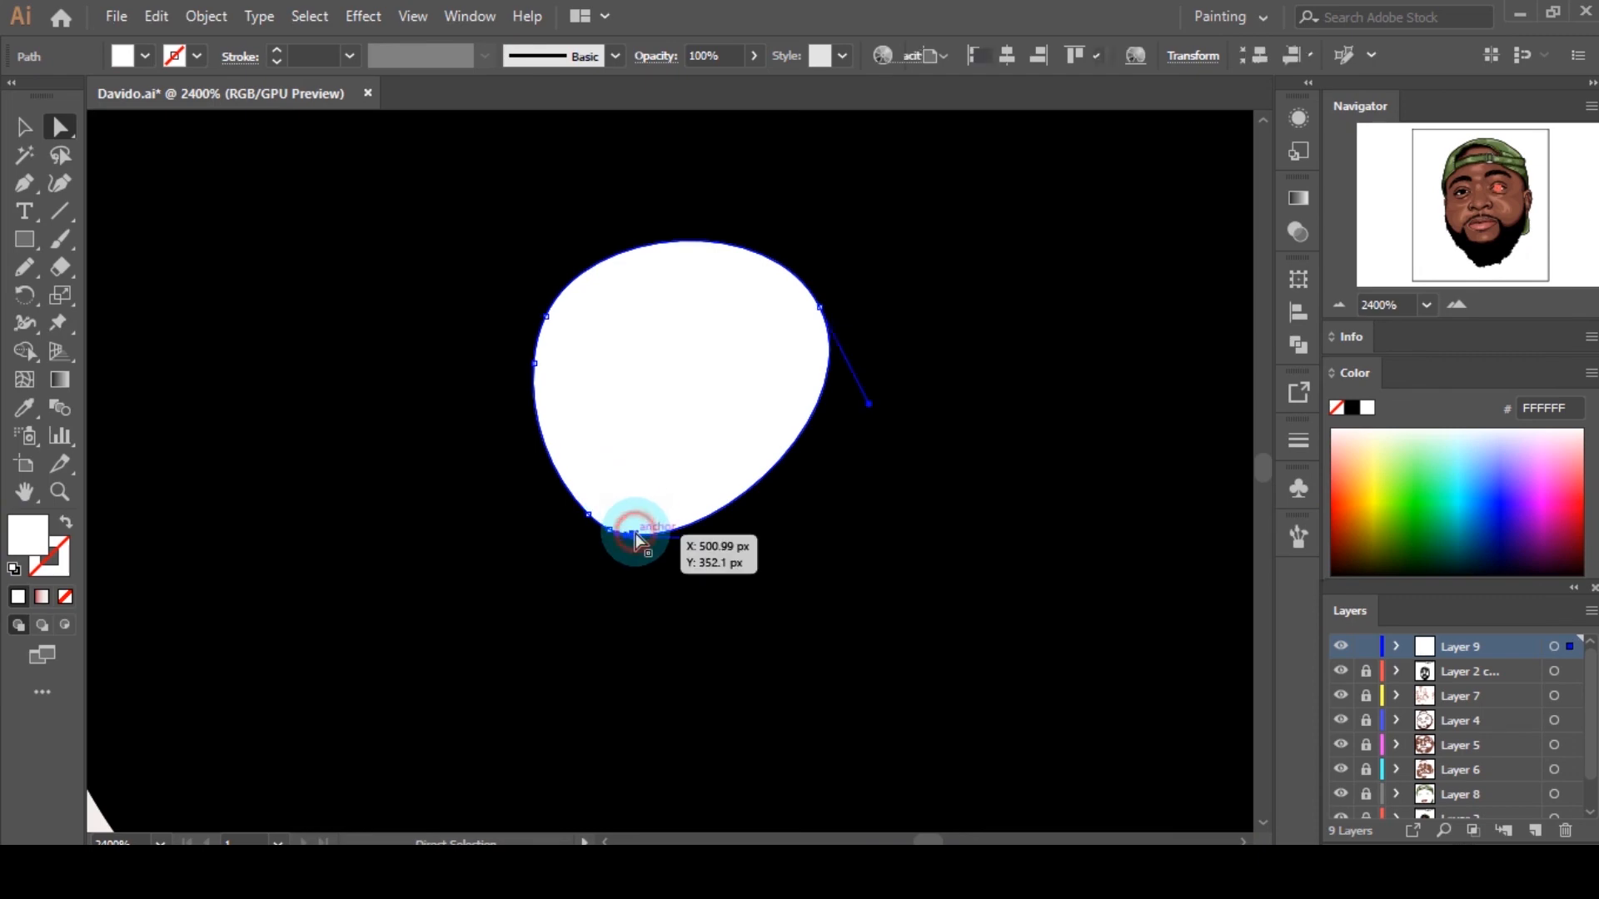
left_click_drag(636, 533, 792, 572)
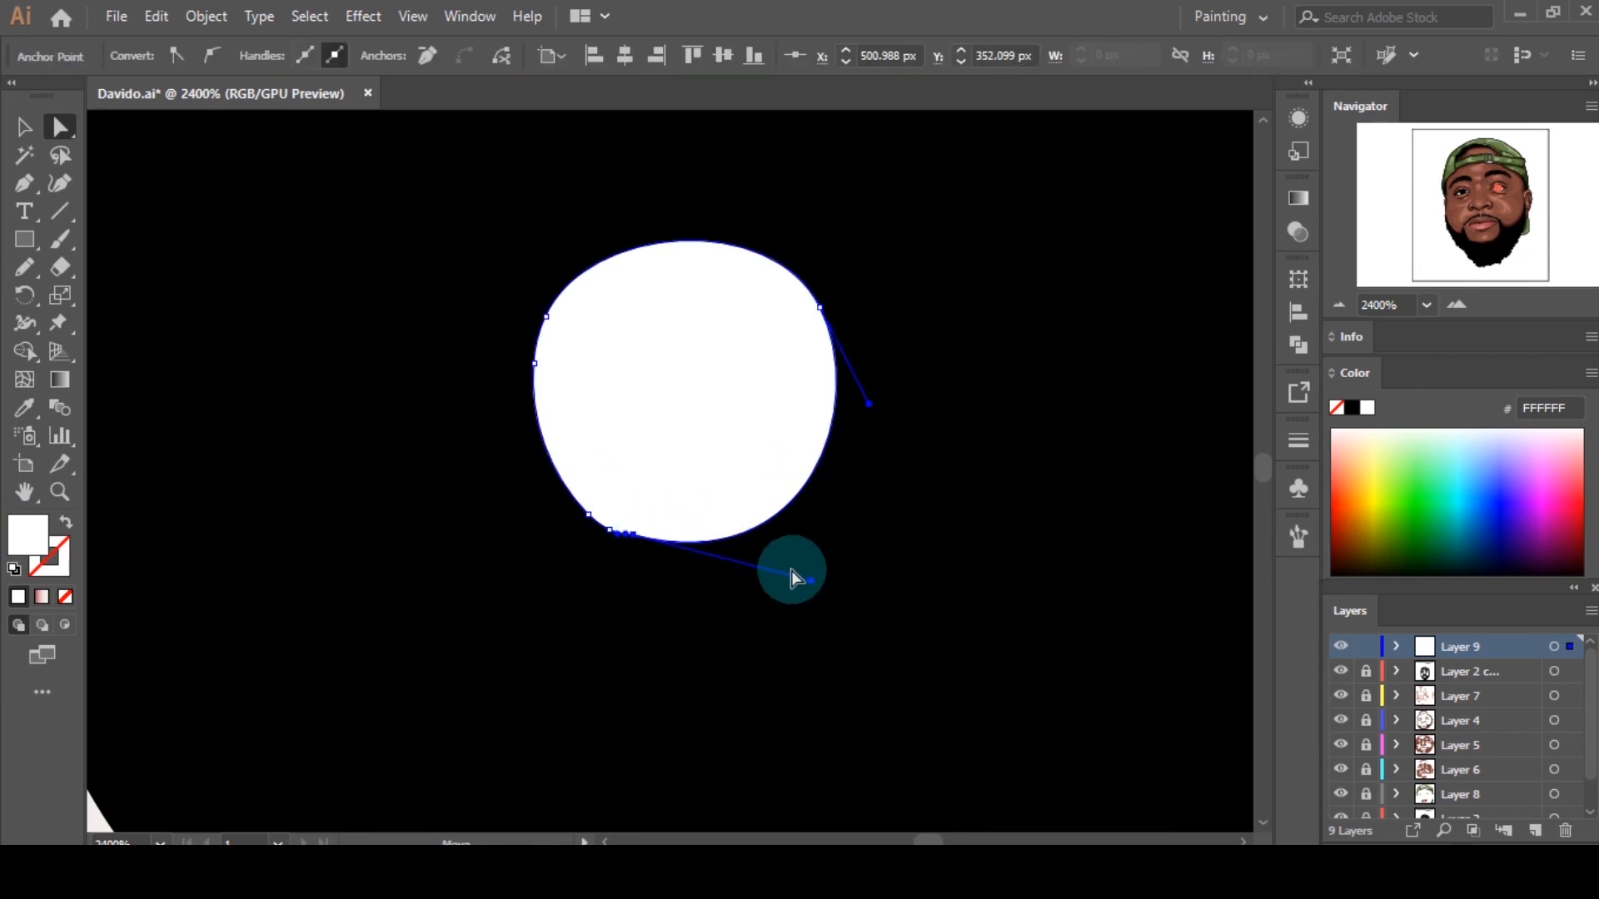
Step: Copy the white highlight across the face onto the pupil of the other eye
scroll(698, 462, "down", 7)
key("v")
scroll(714, 457, "down", 3)
scroll(568, 436, "up", 3)
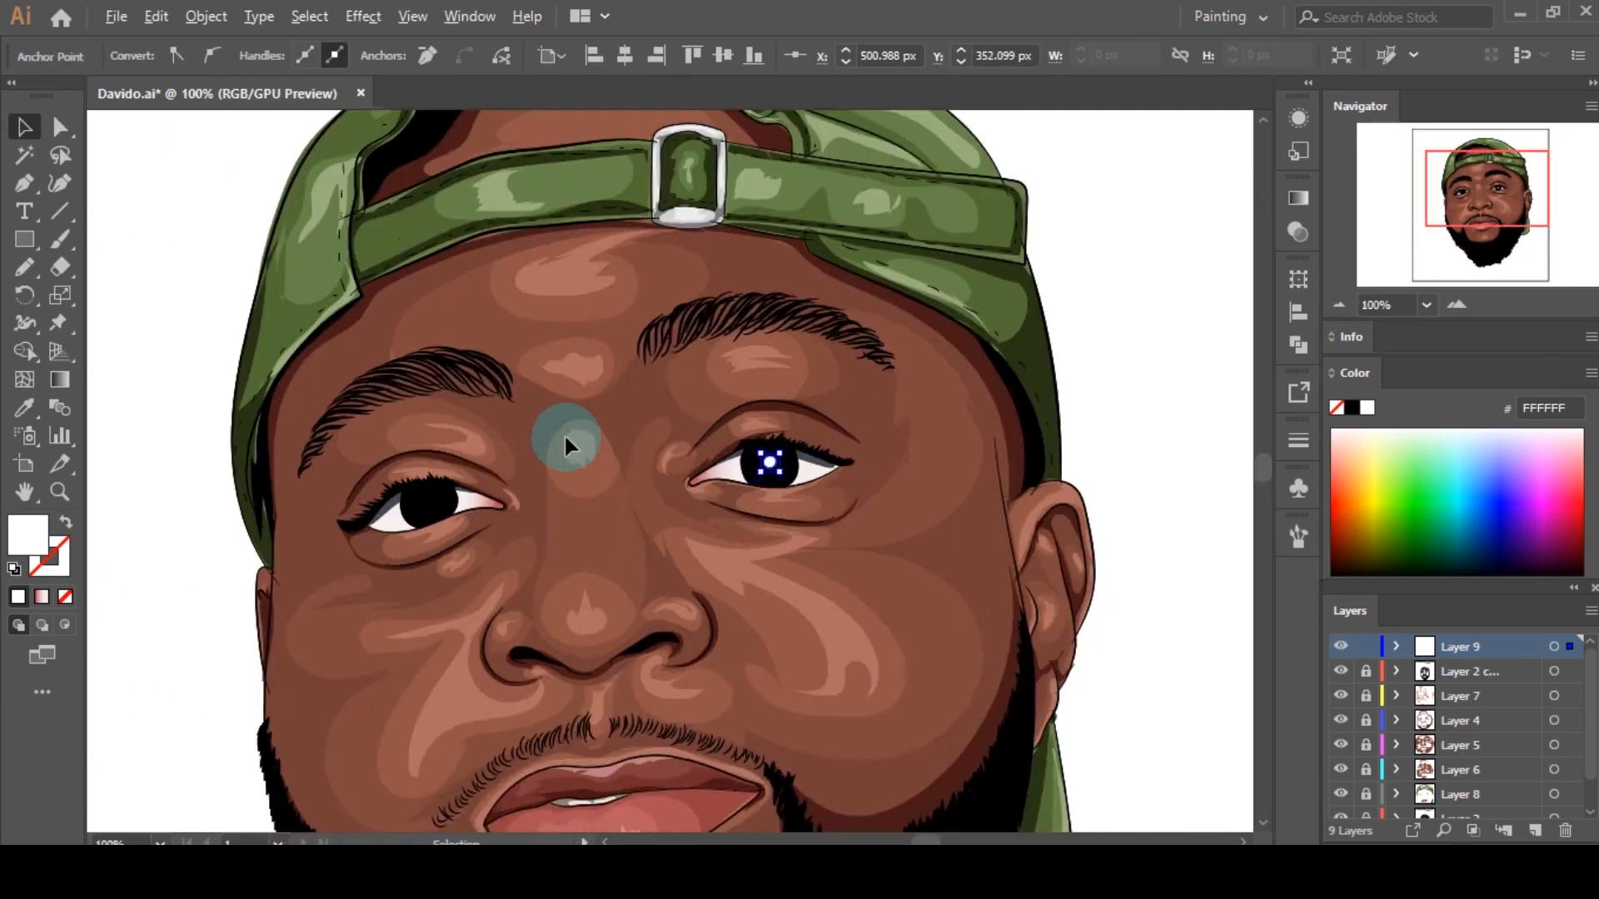
left_click_drag(1059, 490, 373, 569)
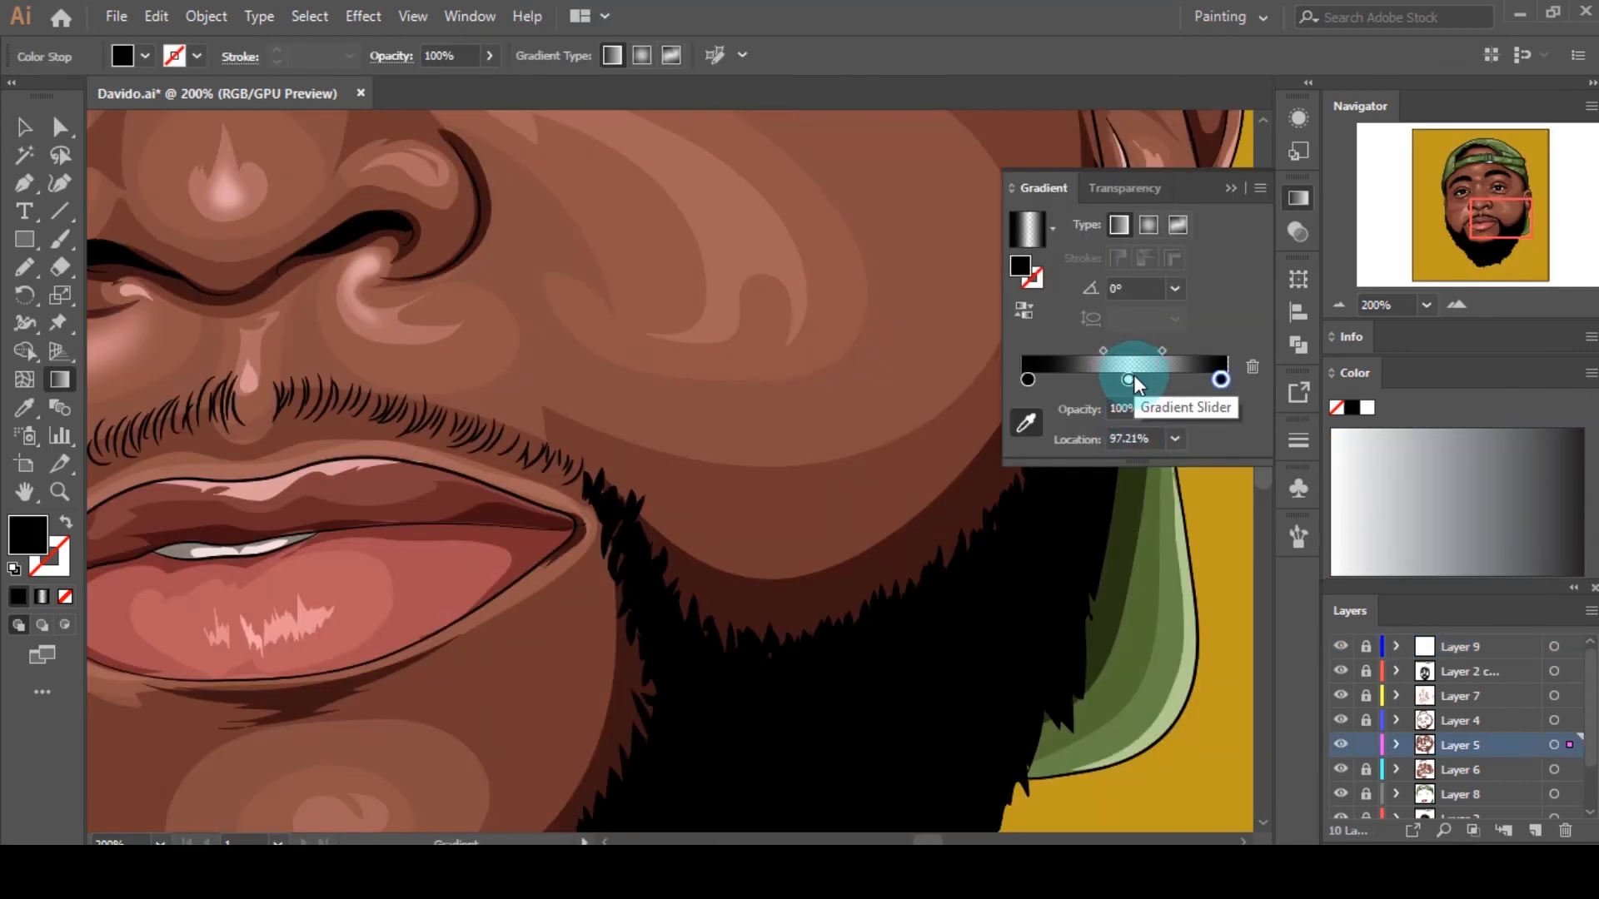
Step: Adjust the black-white-black gradient, placing the white middle stop at 50% and the midpoint after it at 34.69%
left_click_drag(1130, 380, 1107, 350)
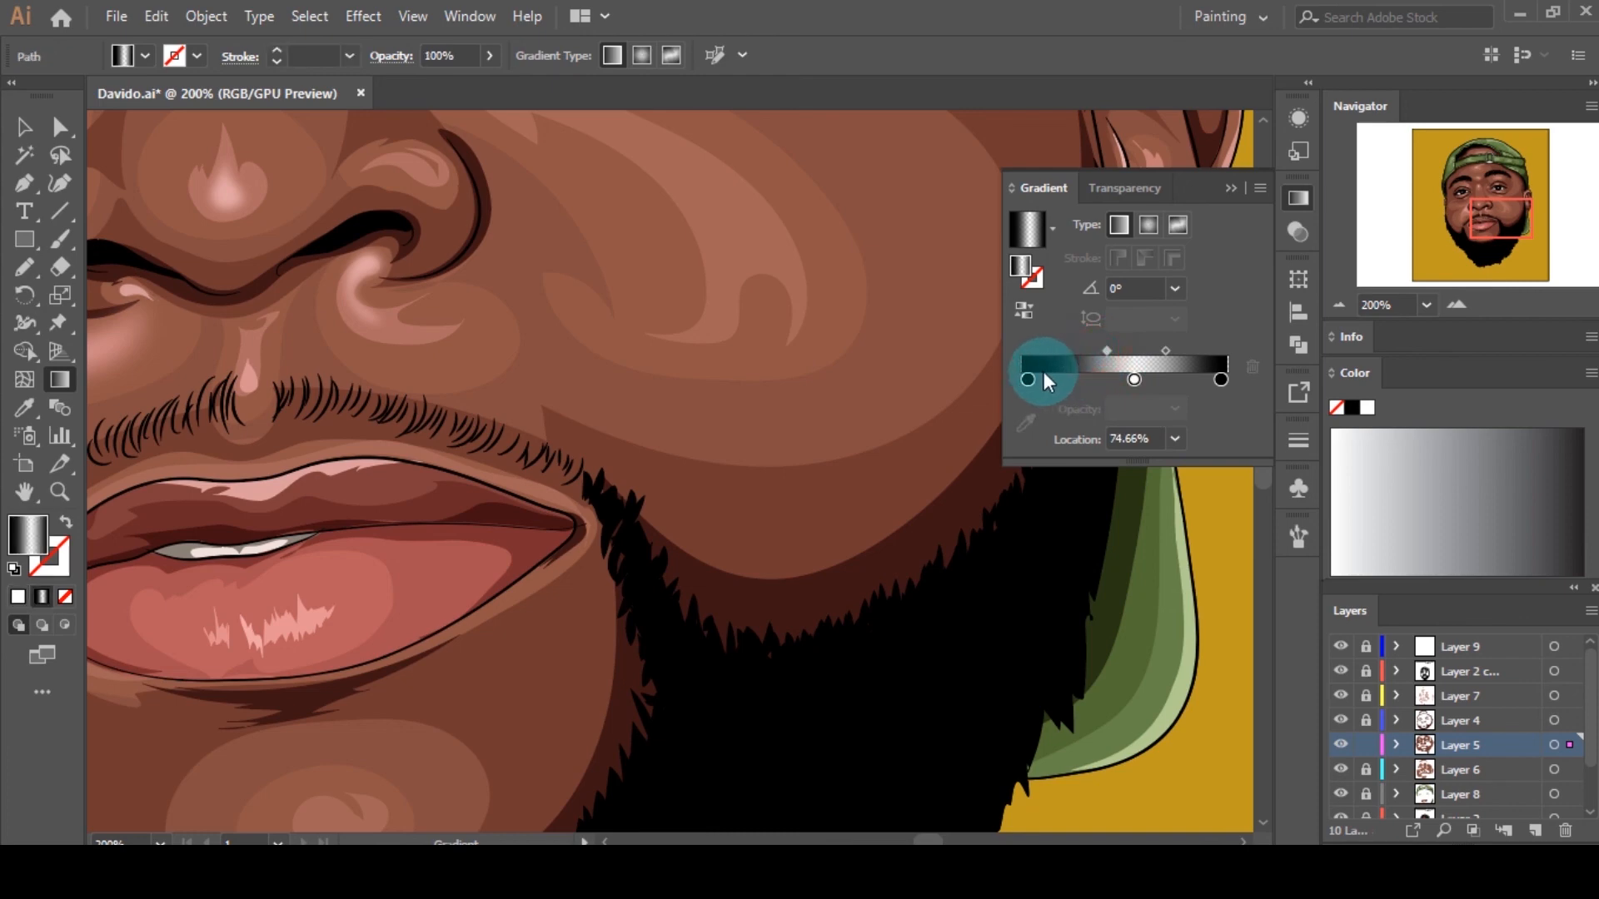
left_click(1134, 380)
left_click(1174, 439)
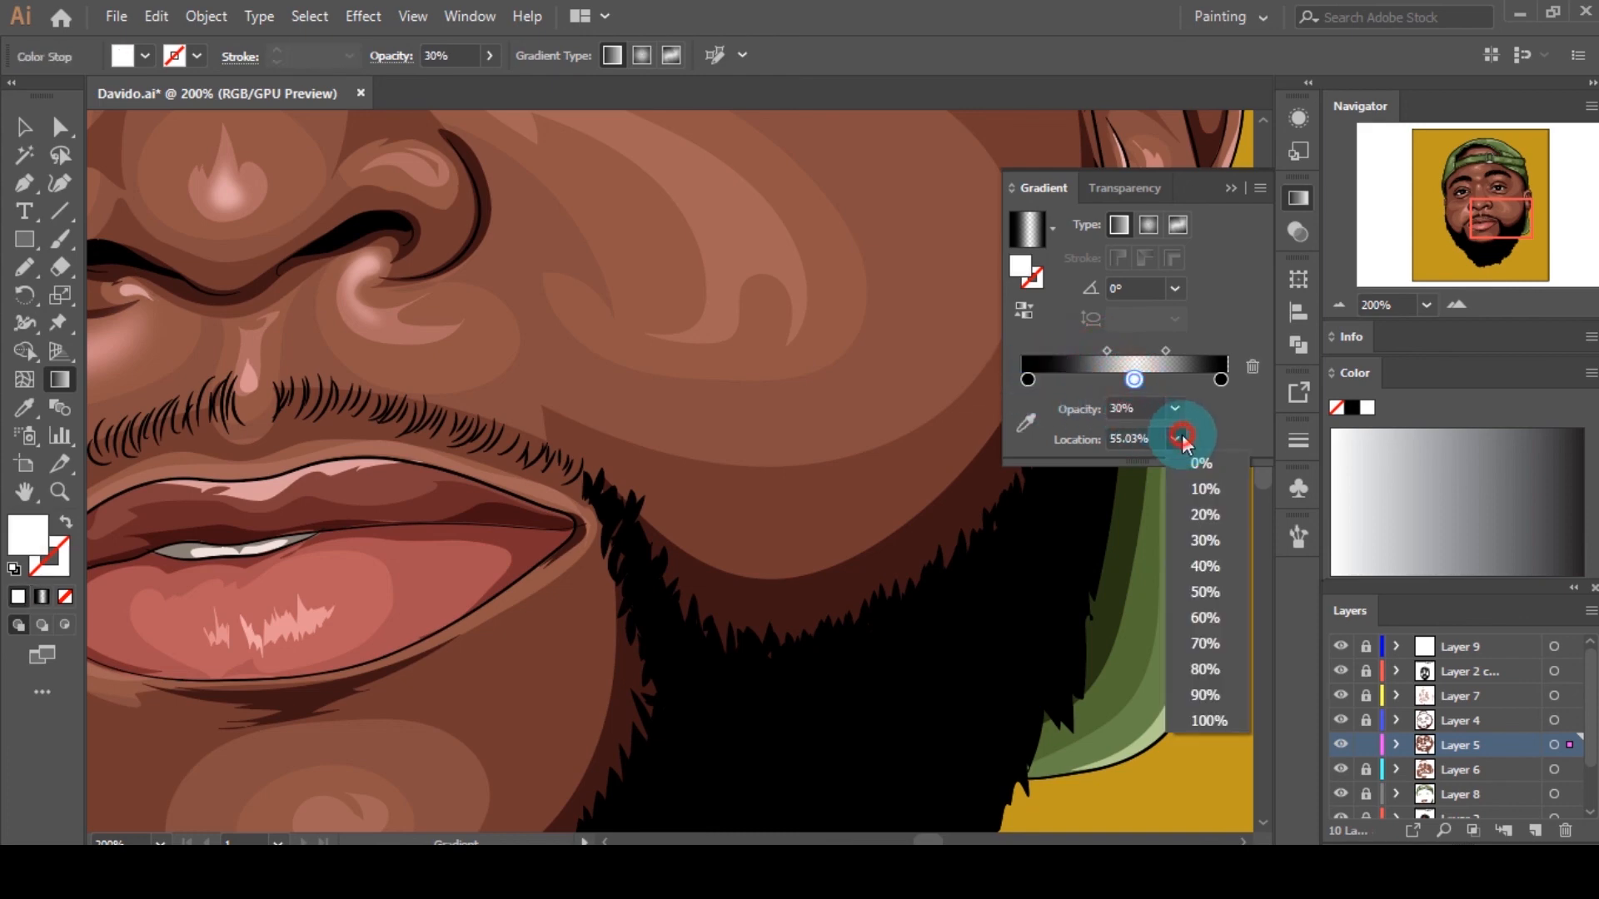
left_click(1206, 599)
left_click_drag(1158, 351, 1150, 351)
left_click(1221, 379)
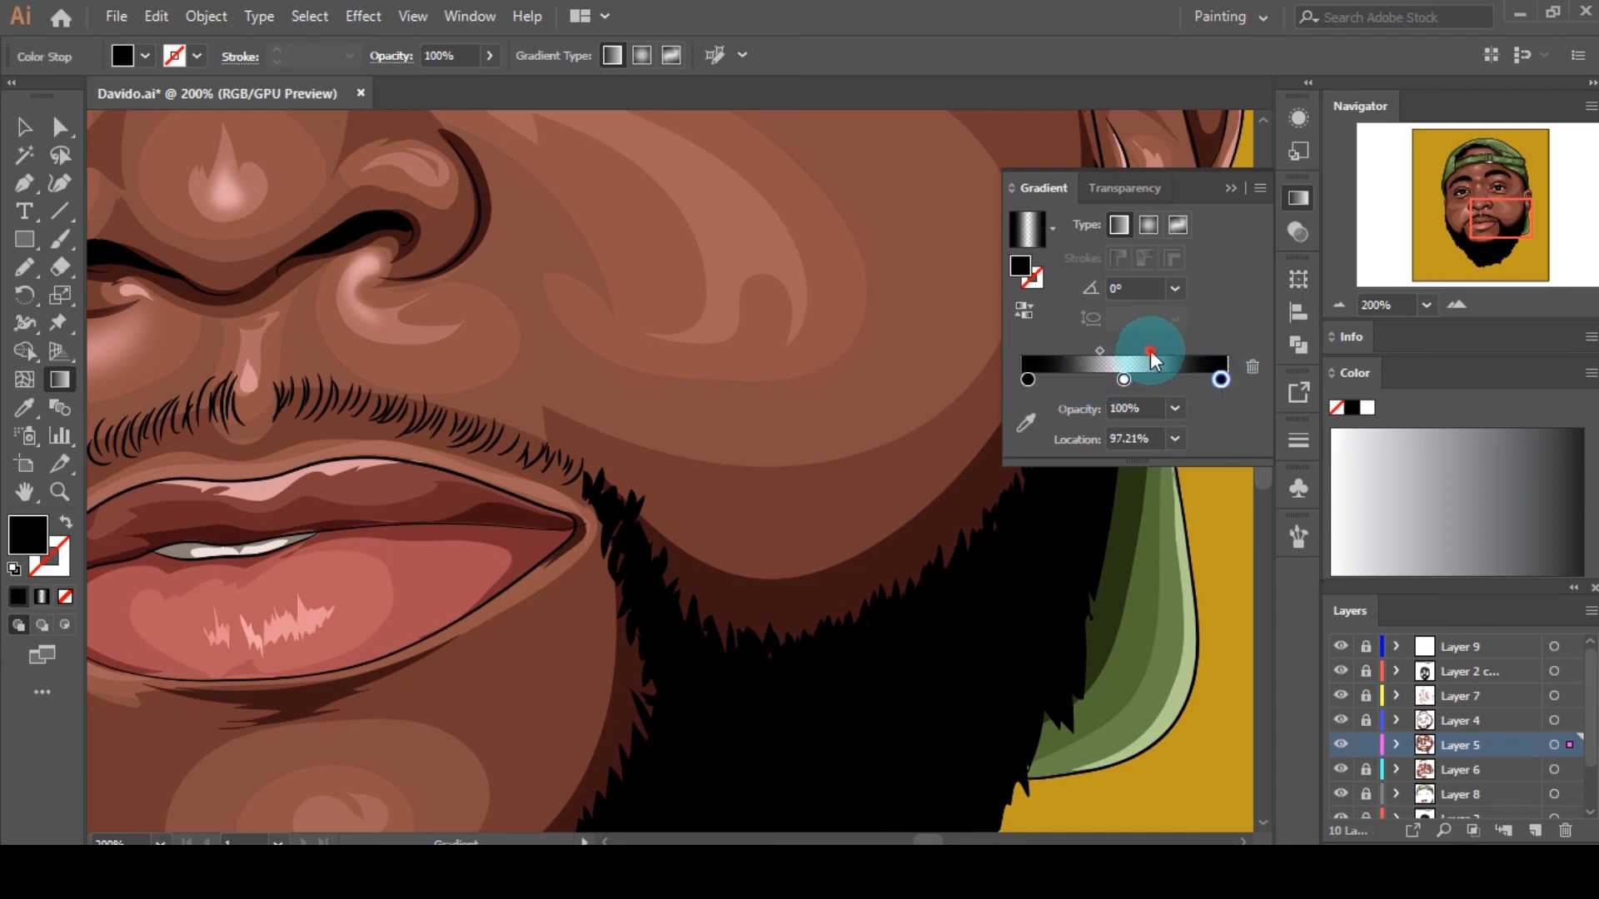
left_click_drag(1149, 351, 1153, 352)
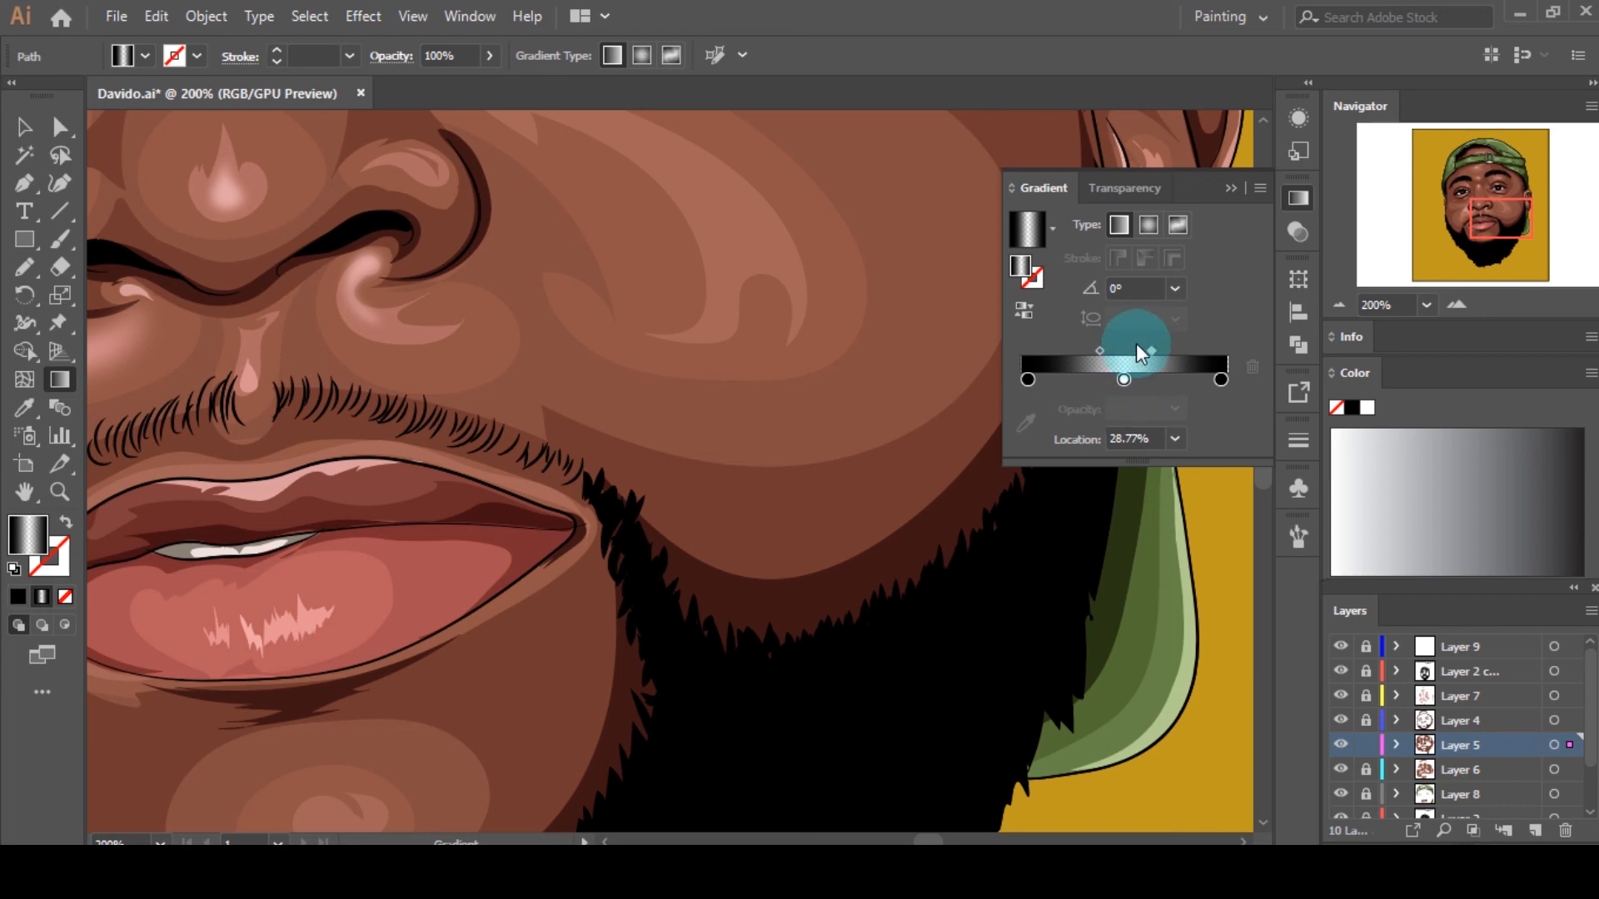
left_click_drag(1149, 351, 1156, 350)
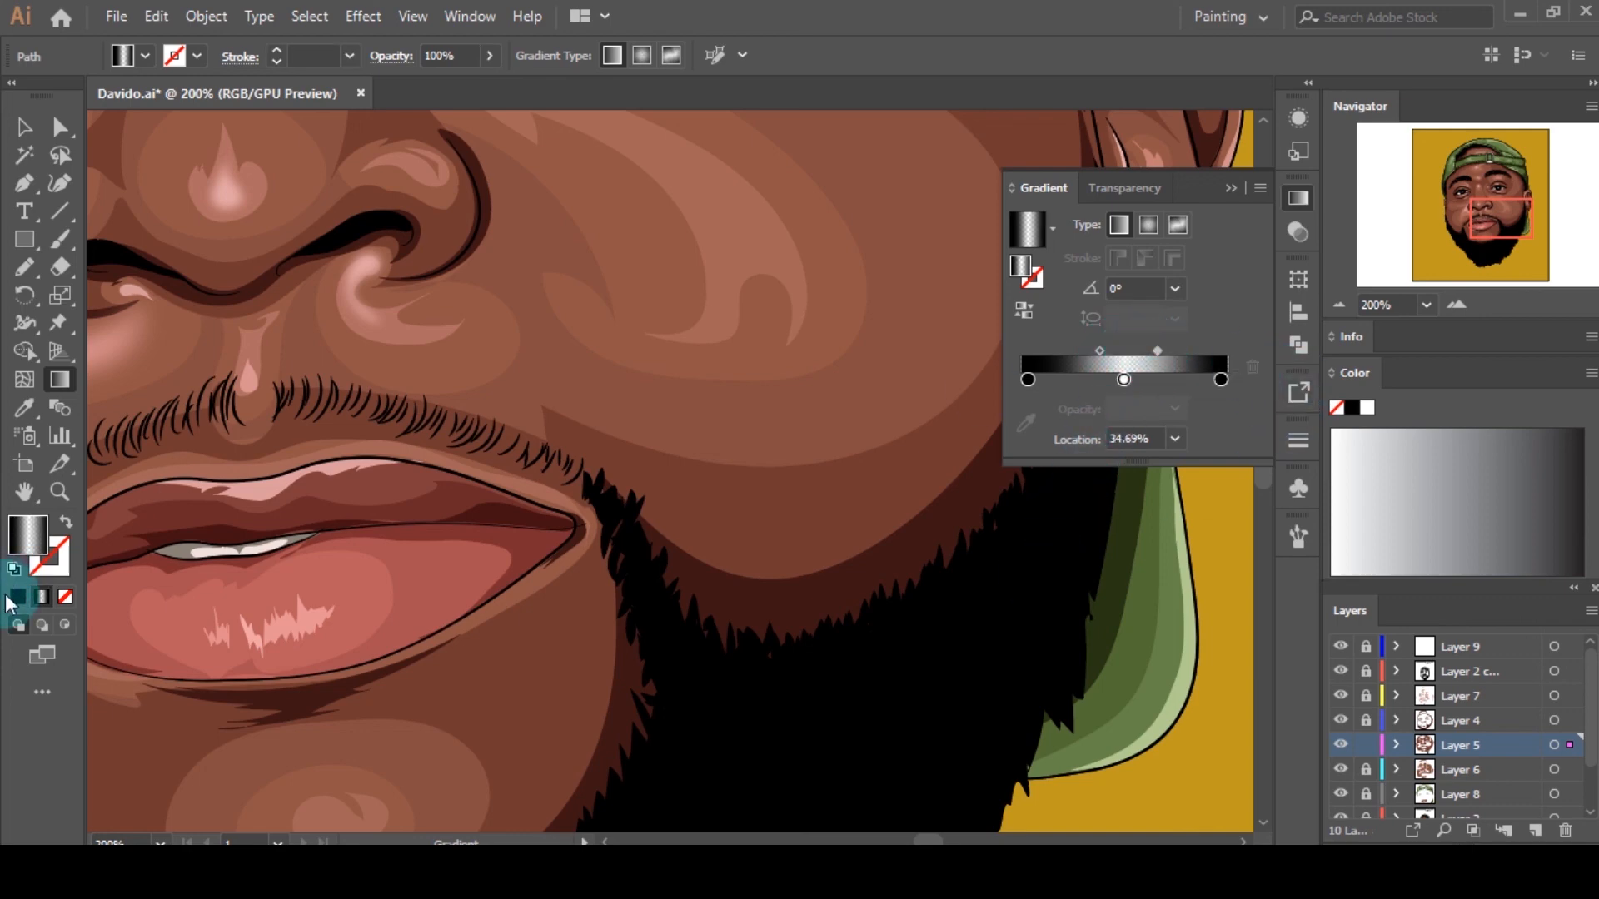
Step: Apply the black-white-black gradient to a 1 pt stroke and remove the fill
left_click(61, 566)
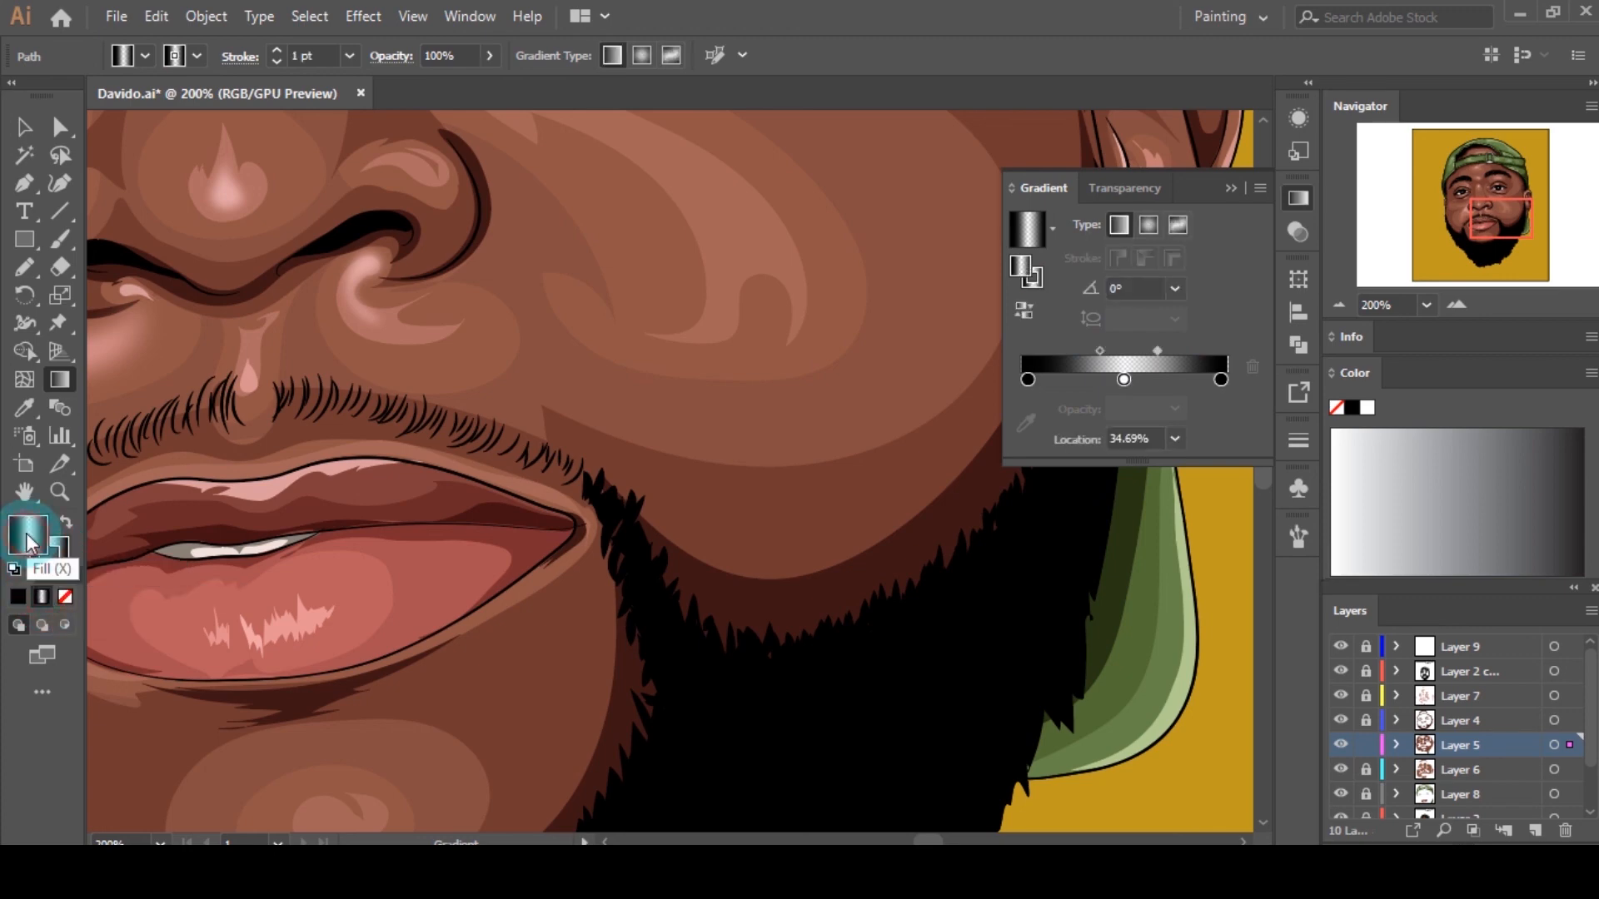
left_click(66, 597)
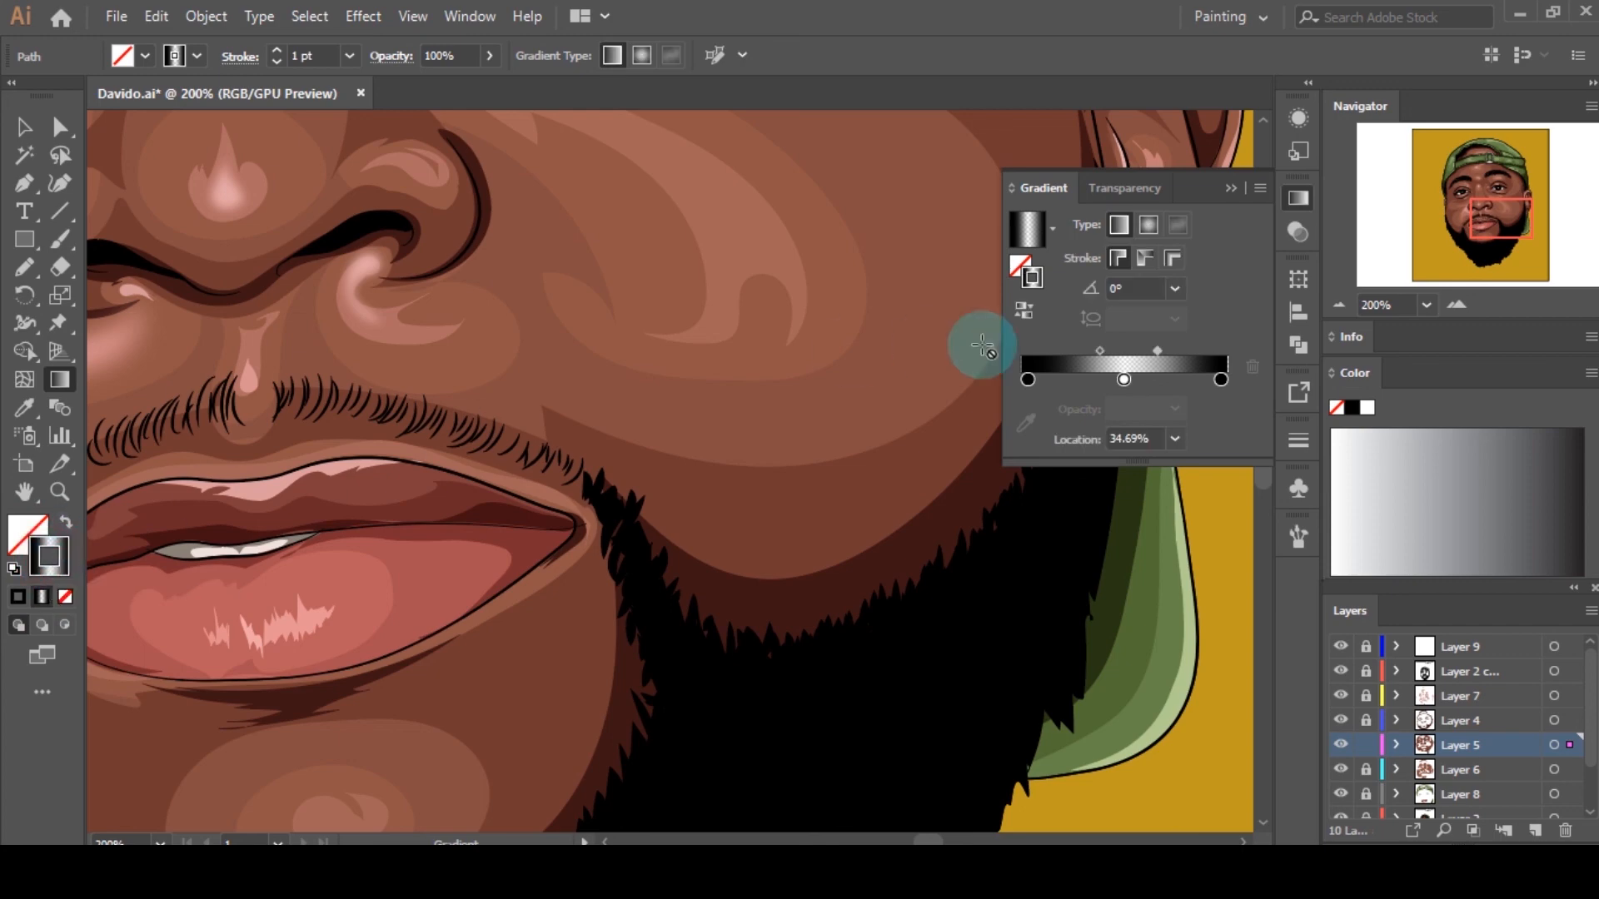
left_click(1299, 198)
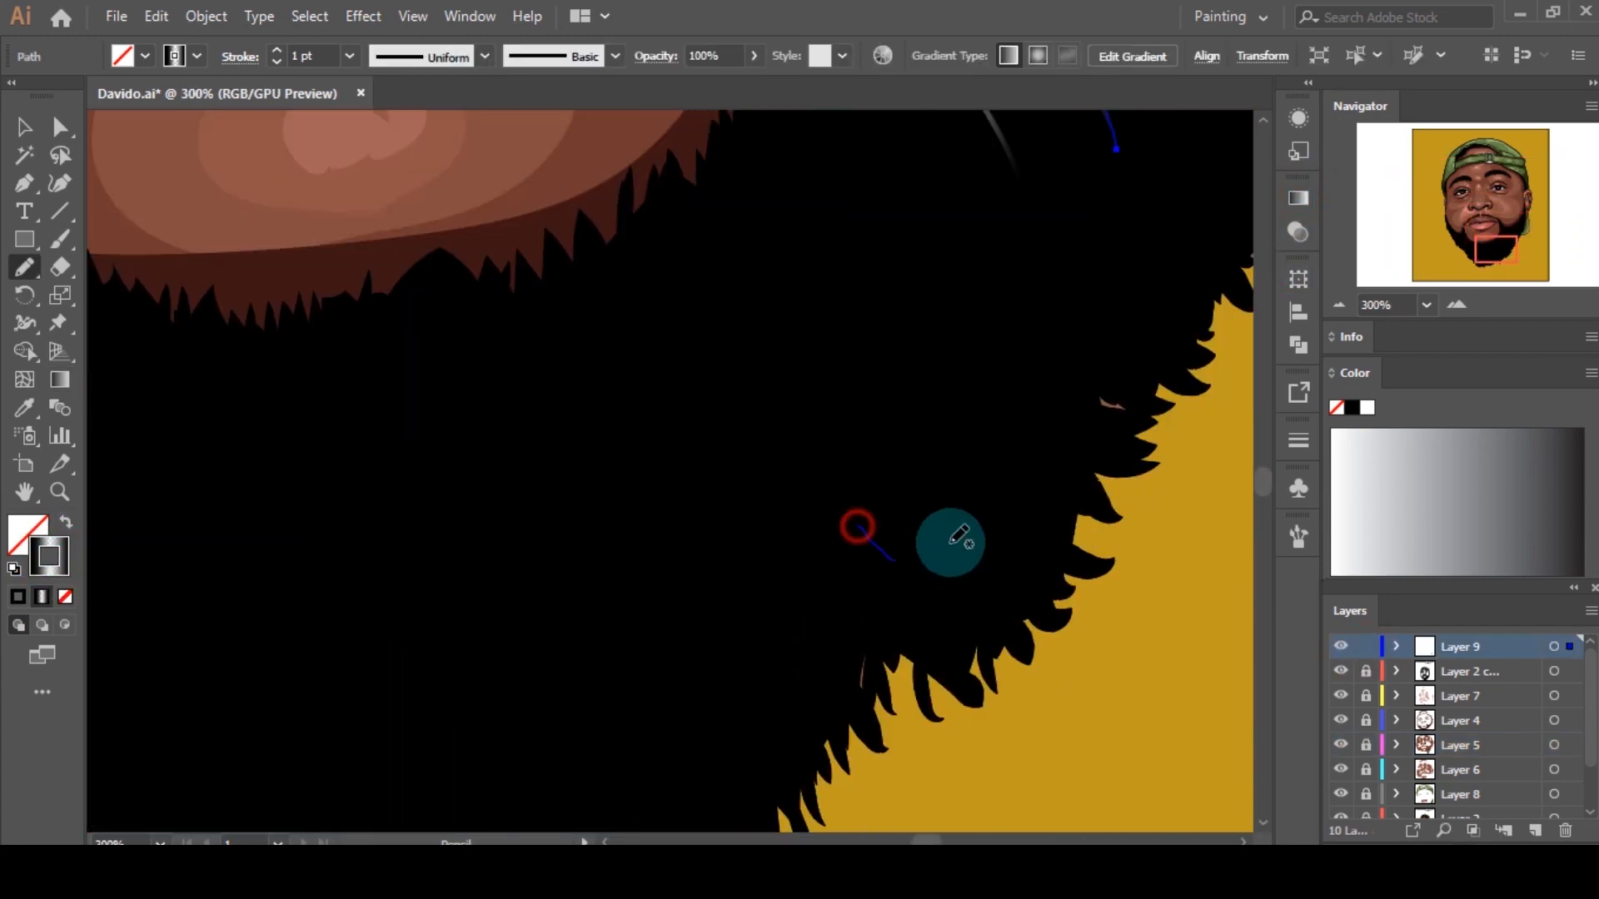
Step: Pencil curved gradient hair strands on the lower beard, set the stroke to 0.5 pt and confirm the Pencil tool options
left_click_drag(610, 577, 673, 687)
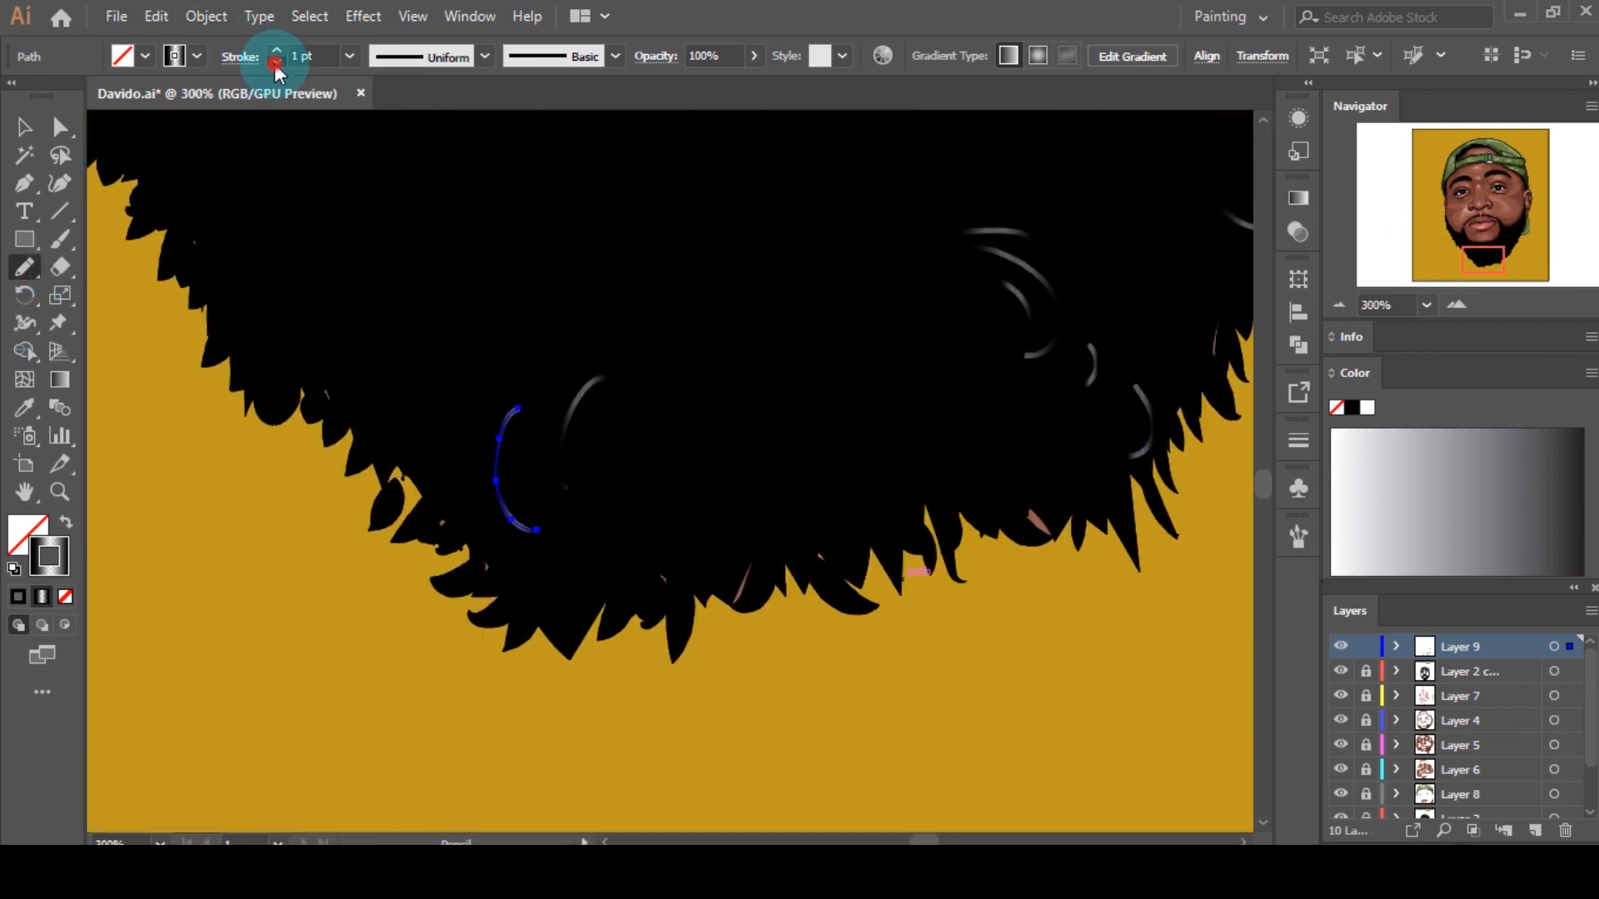
left_click(275, 62)
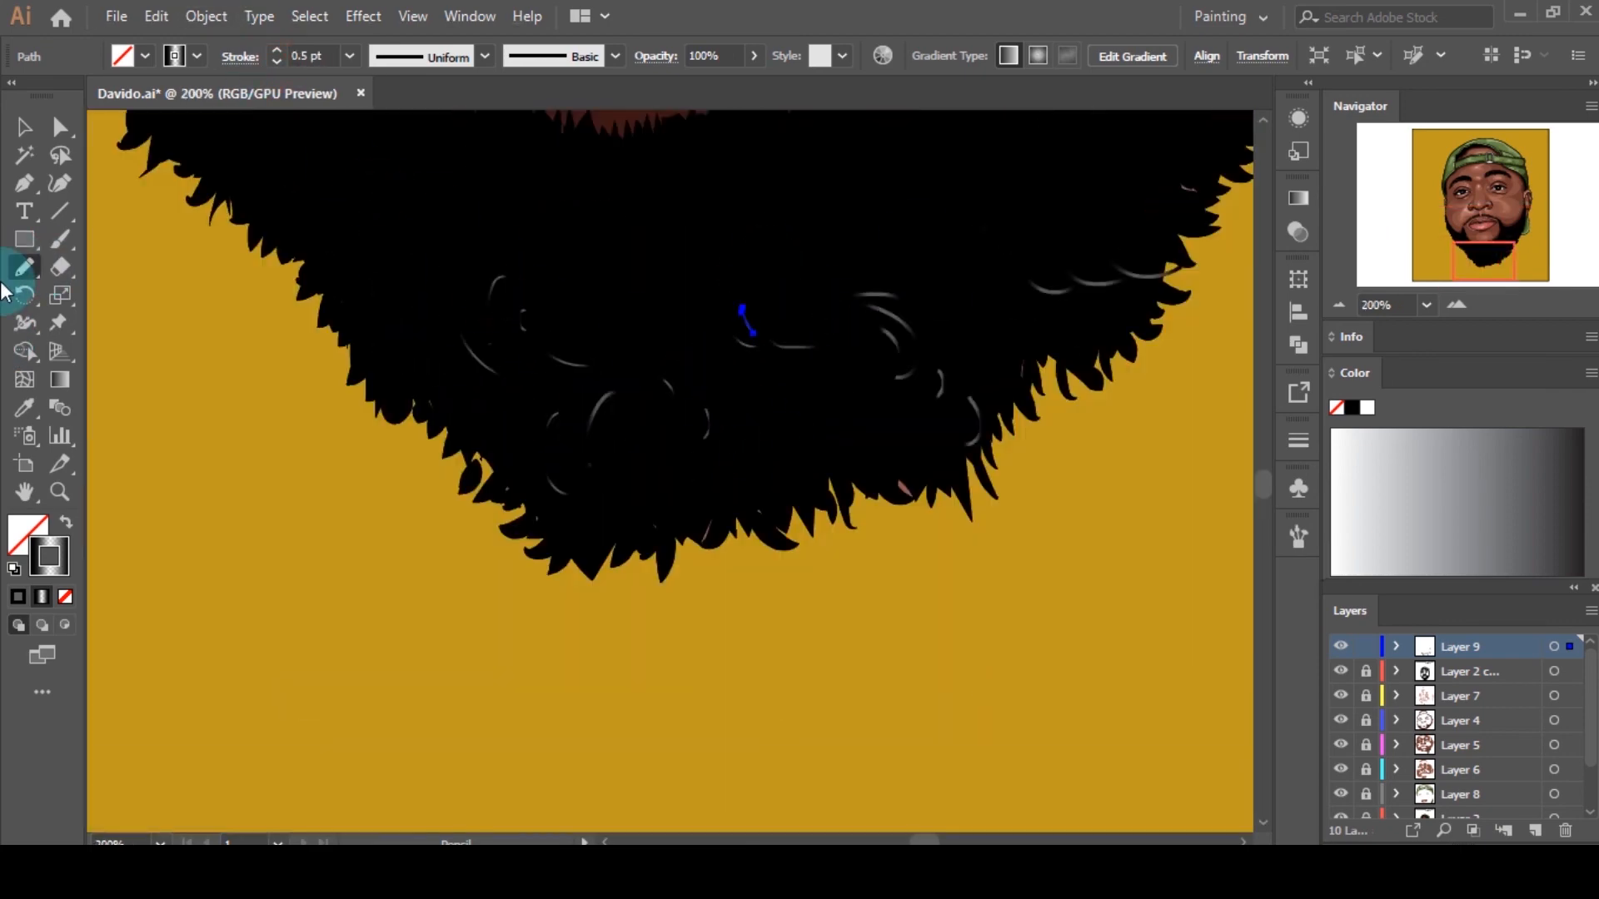
double_click(24, 267)
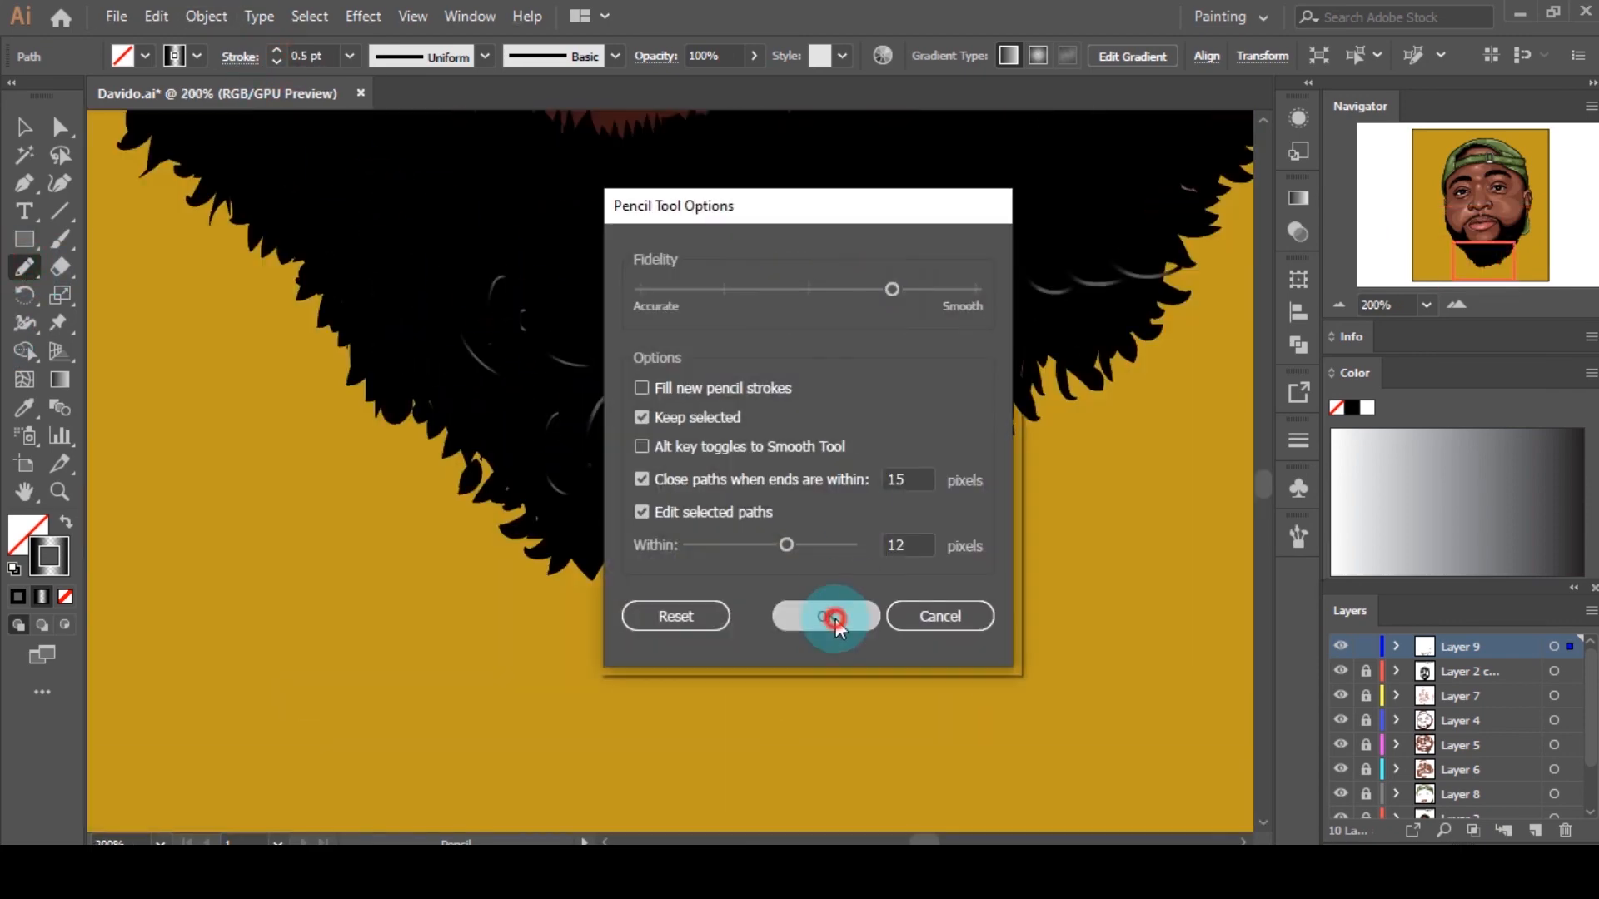
left_click(834, 617)
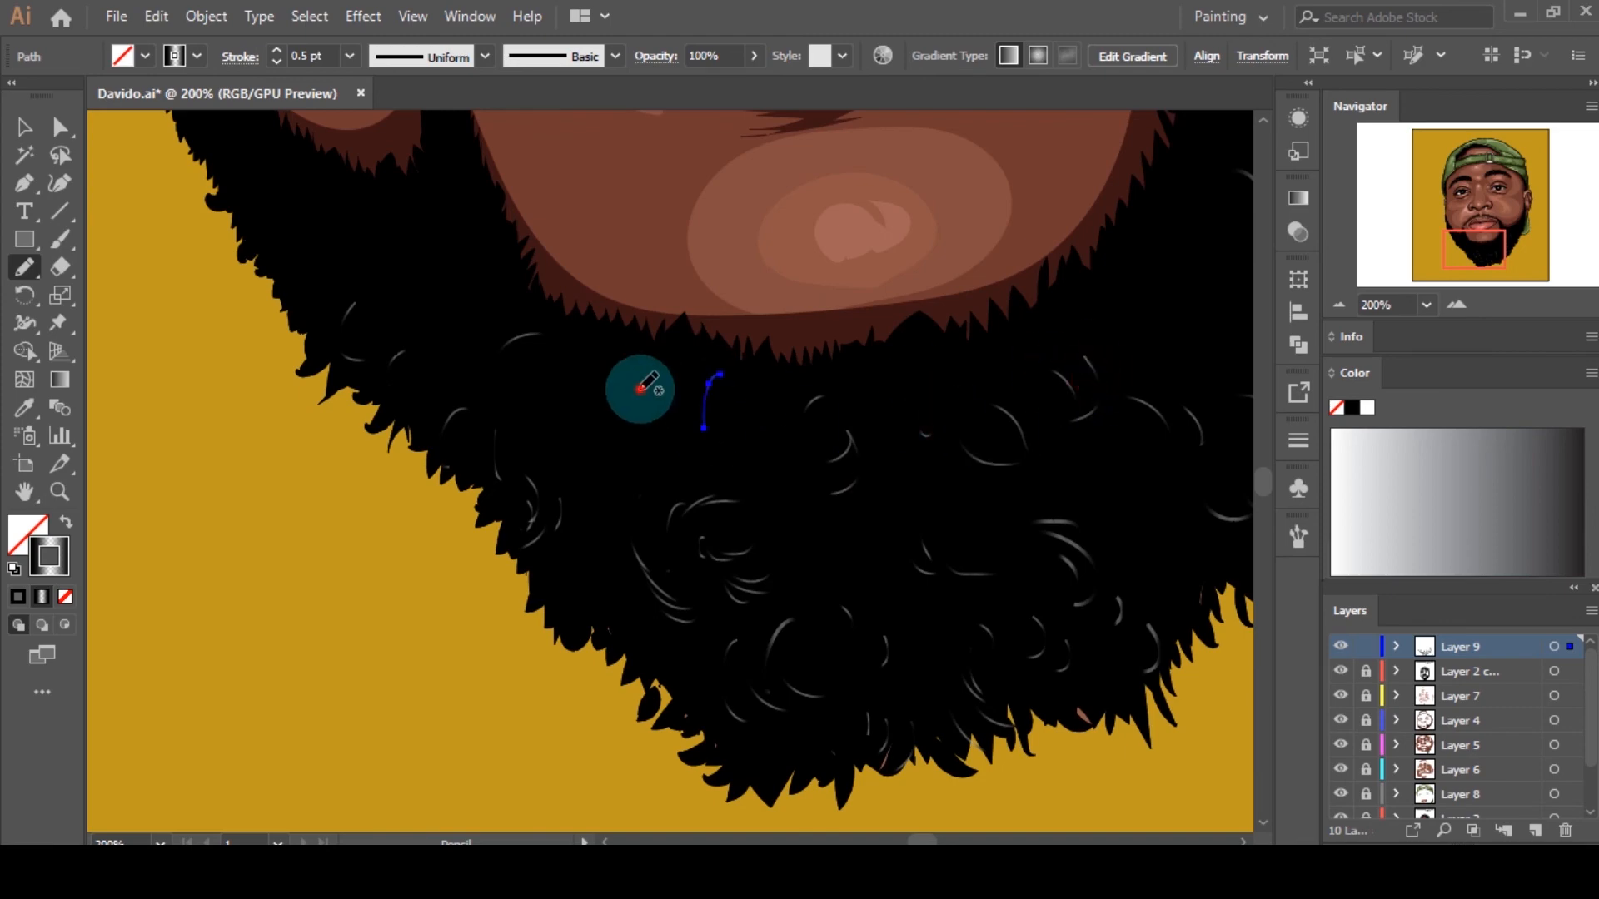
Step: Pencil more curved 0.5 pt gradient strands across the beard's right side below the cheek
scroll(673, 390, "down", 6)
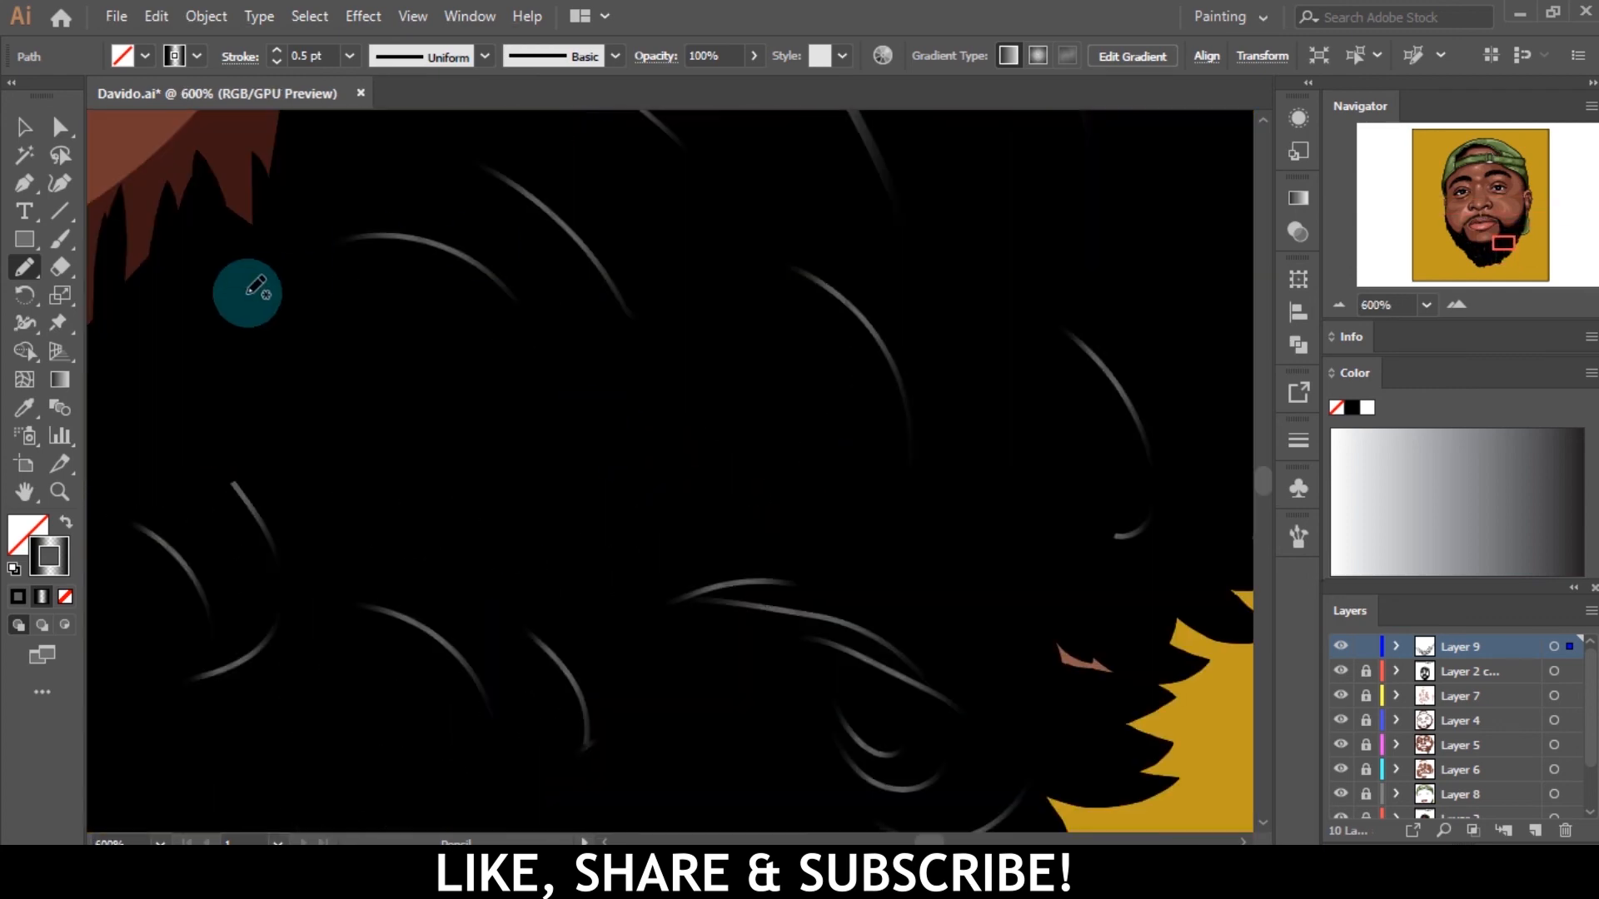
left_click_drag(500, 271, 589, 367)
left_click_drag(481, 492, 778, 457)
left_click_drag(835, 332, 875, 454)
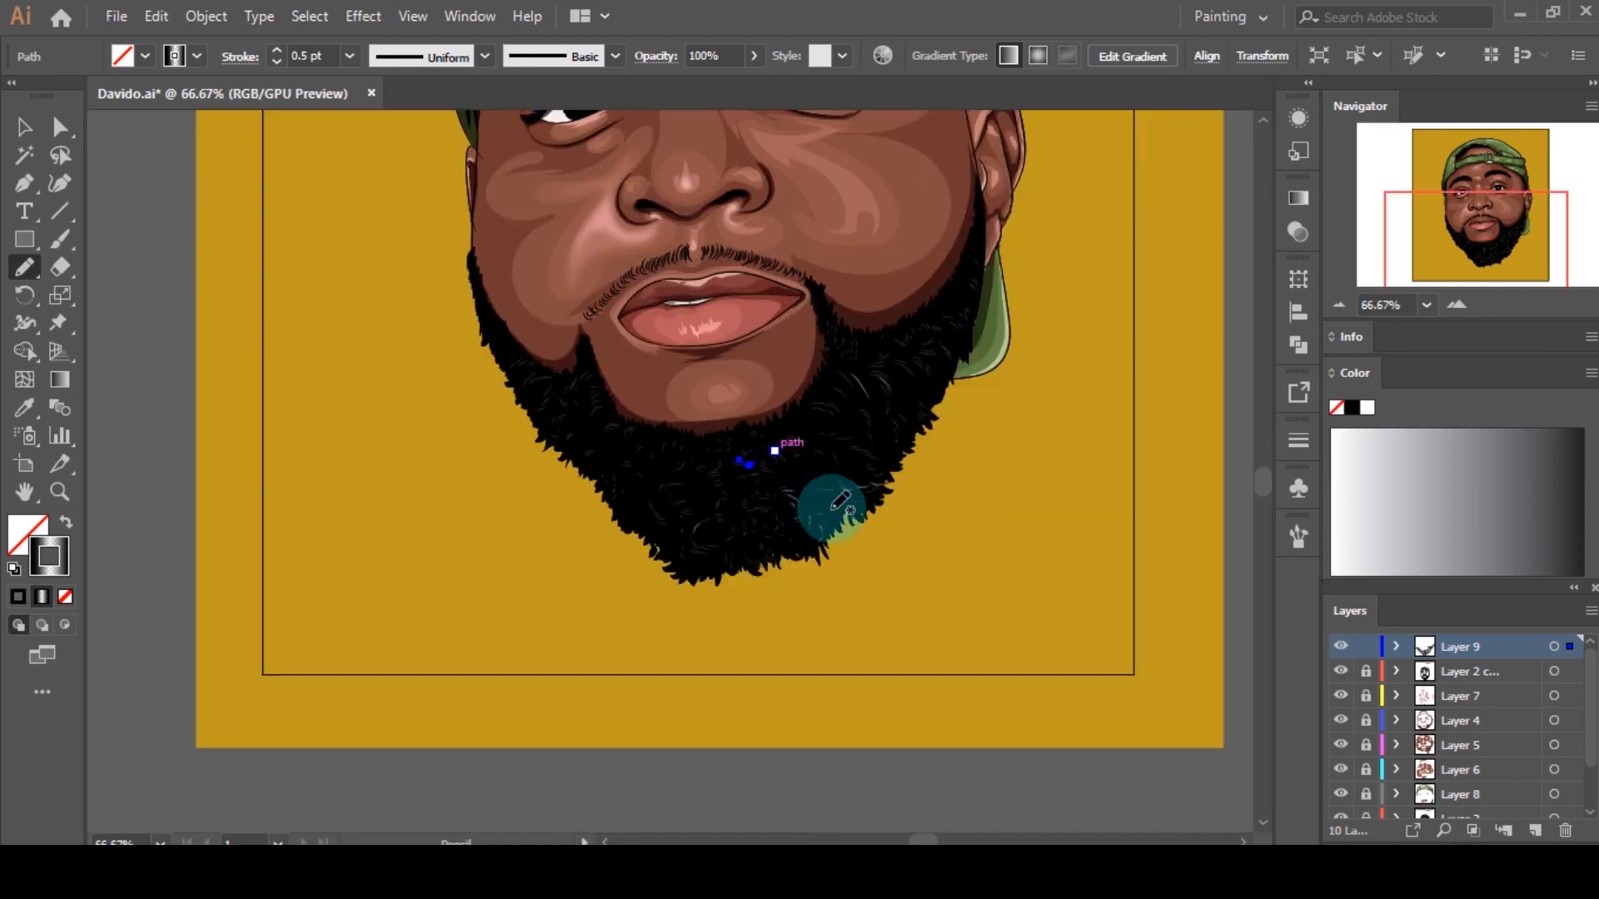
Step: Pencil a long curved strand alongside the thick strand in the right side of the beard
scroll(857, 379, "up", 7)
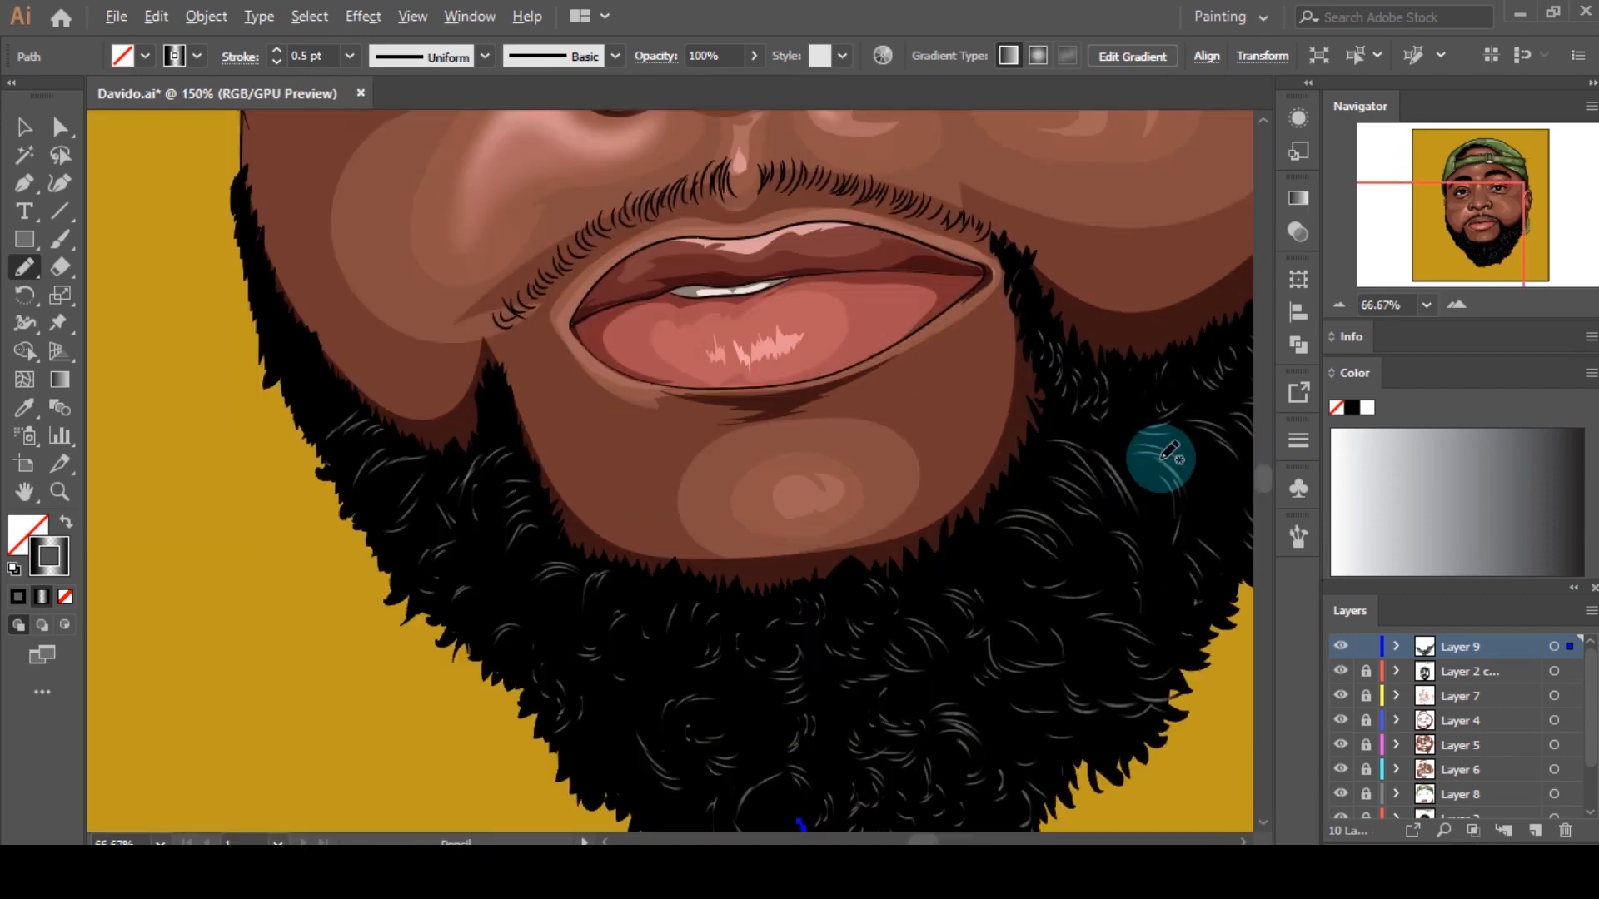
scroll(1161, 458, "up", 7)
left_click_drag(732, 189, 1023, 733)
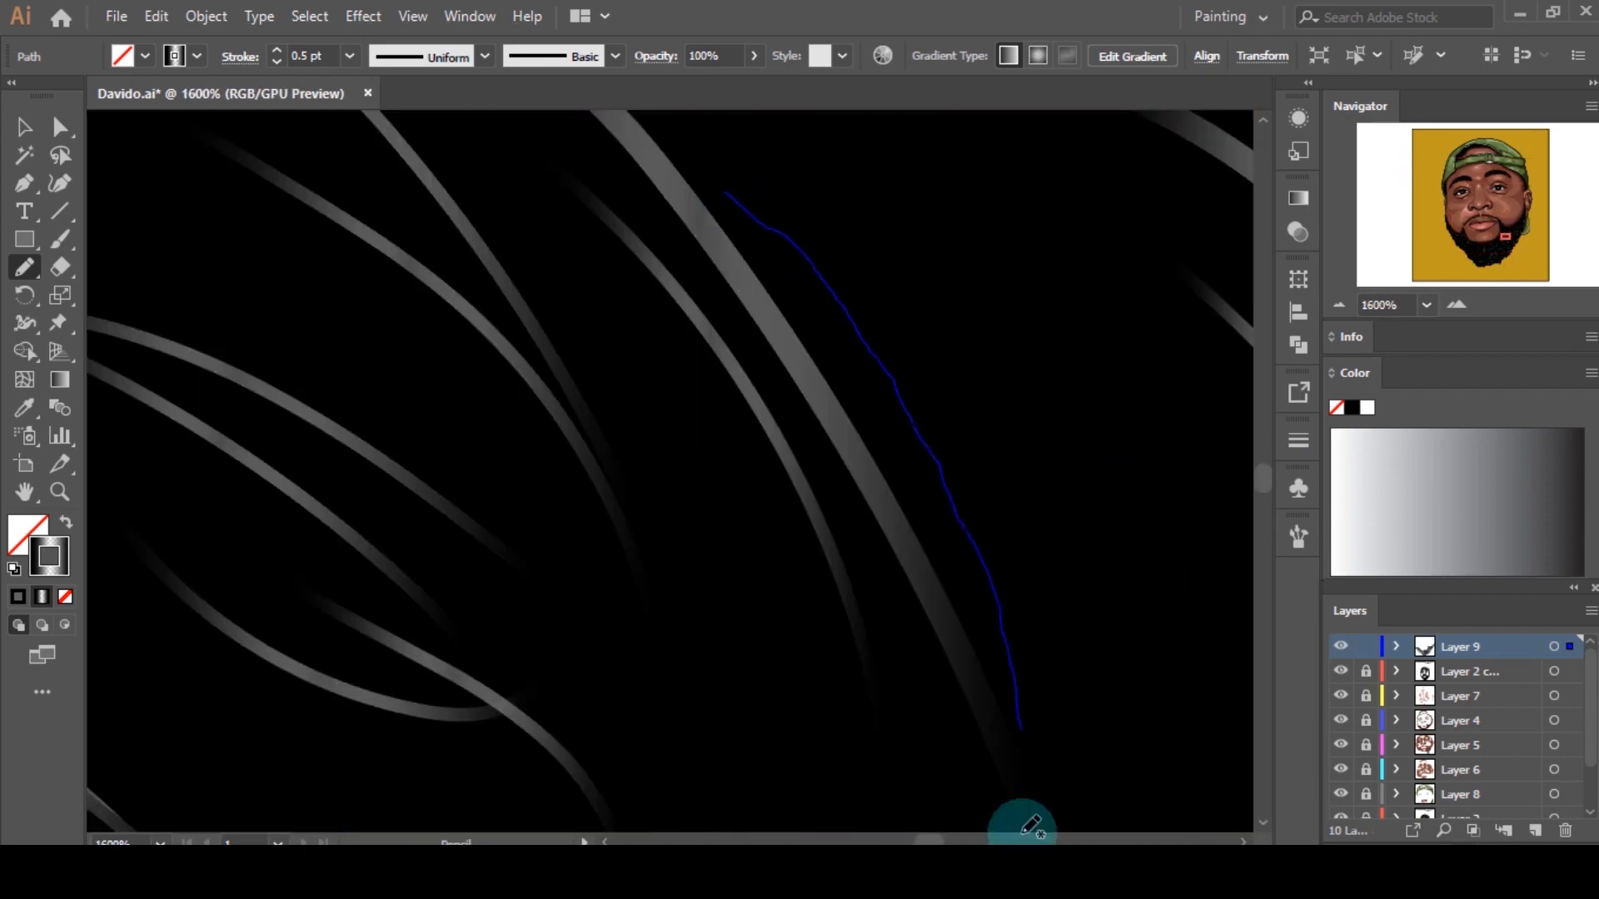
Step: Reduce the thick beard strand's stroke weight to 0.5 pt and deselect it
key("v")
left_click(888, 498)
left_click(277, 63)
left_click(873, 230)
scroll(925, 293, "down", 2)
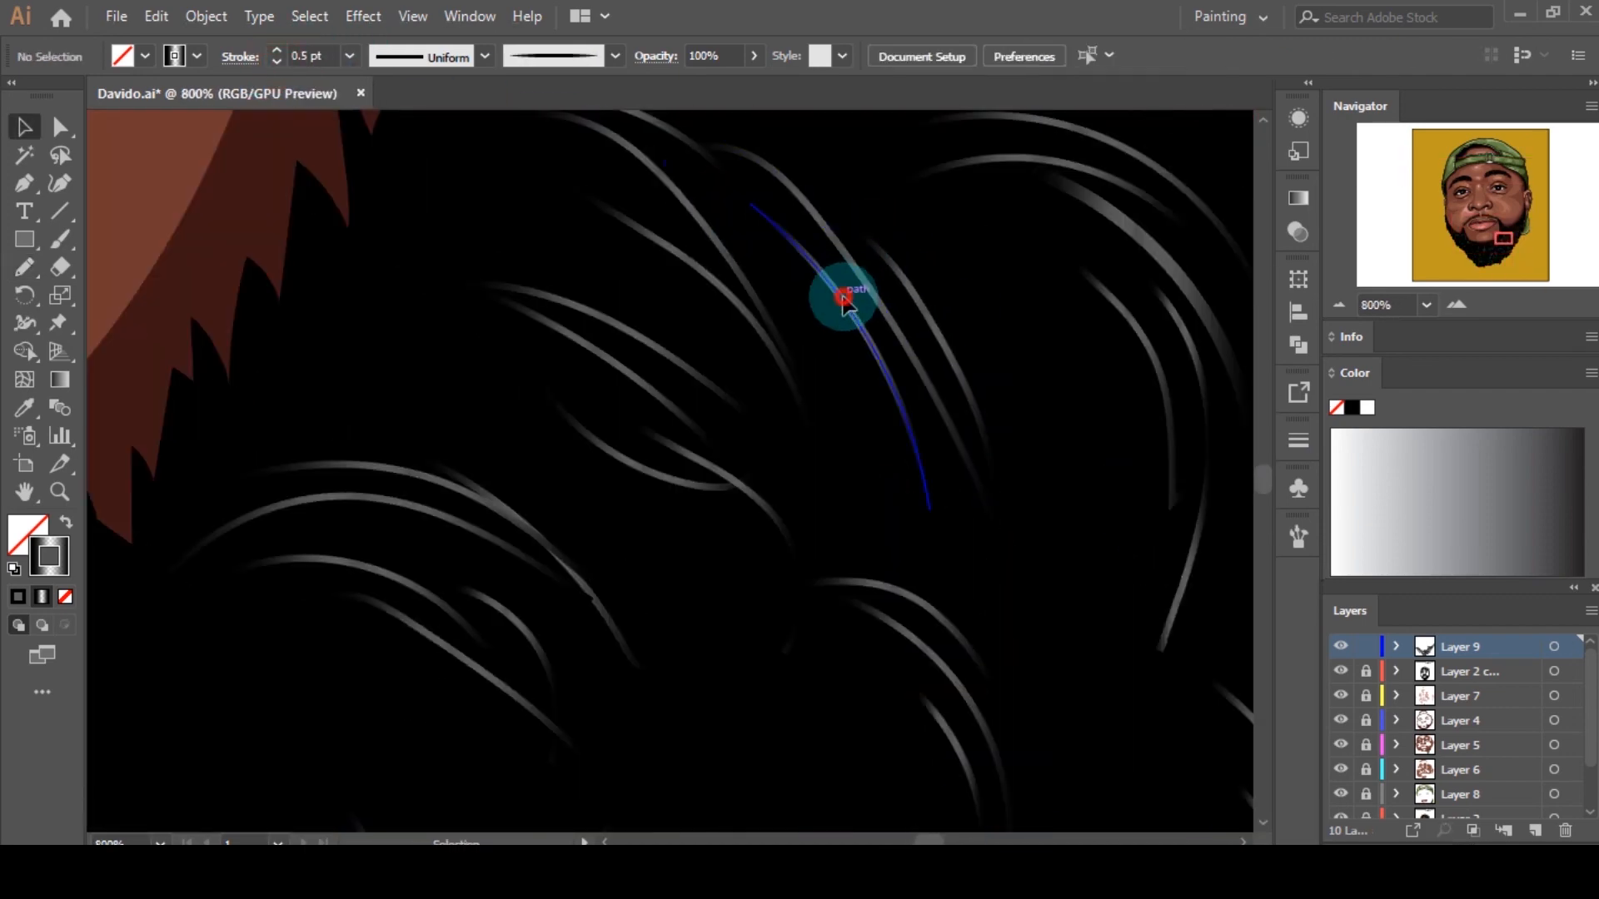
Step: Reposition individual hair strands in the right side of the beard to even out their spacing
left_click_drag(844, 298, 904, 366)
left_click_drag(997, 586, 963, 580)
scroll(1002, 494, "down", 5)
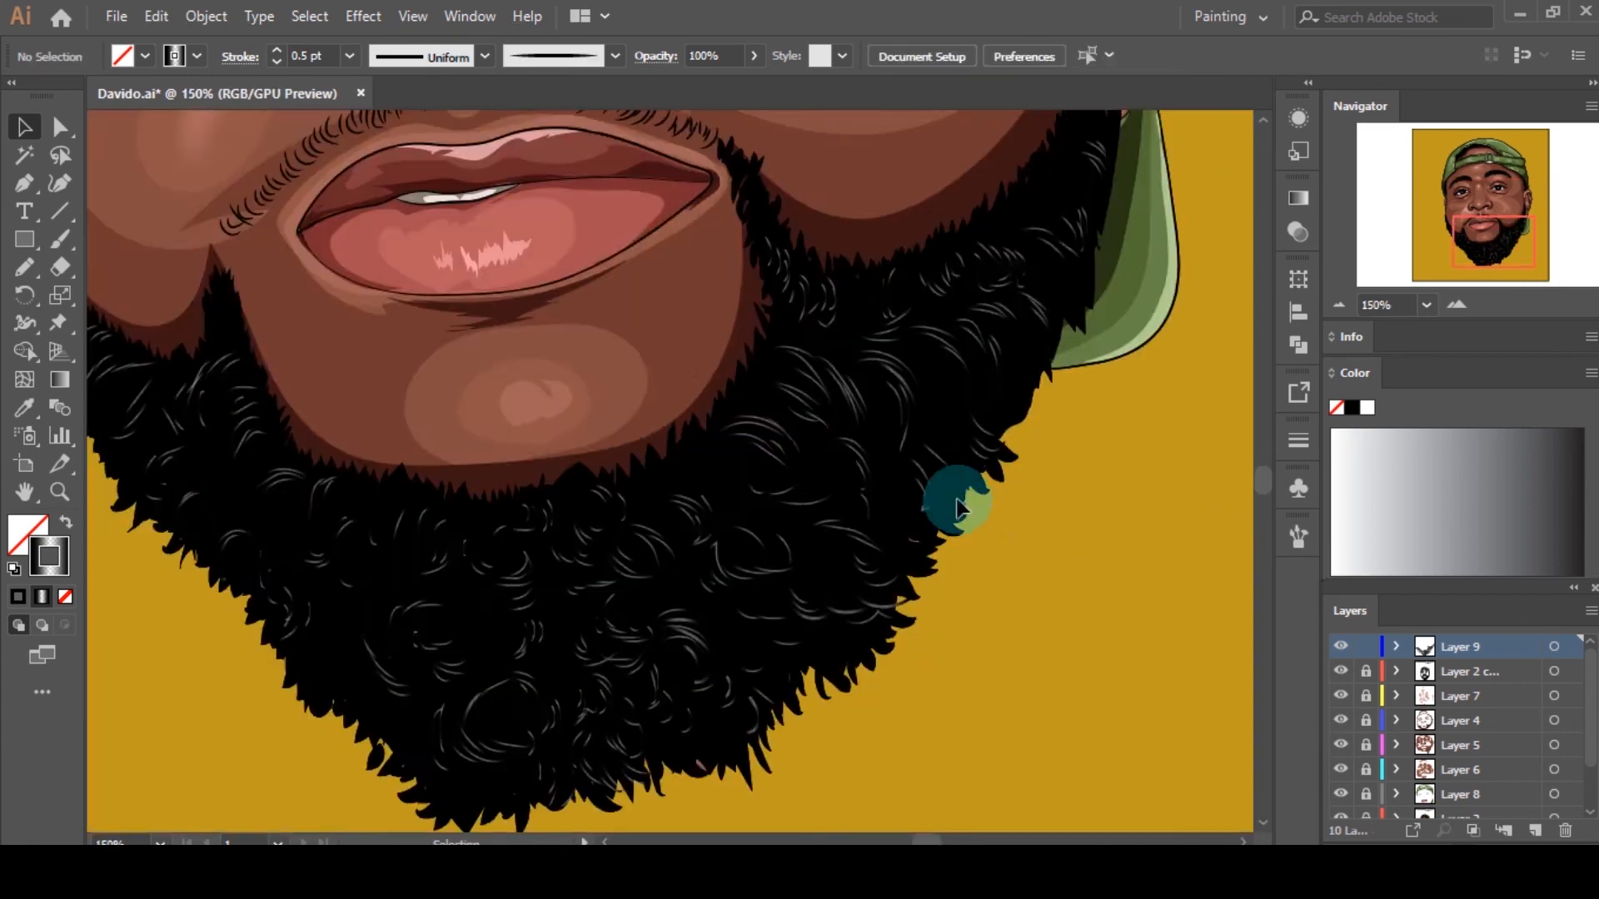
Step: Pencil several curved 0.5 pt gradient strands near the beard's right outer edge
scroll(937, 498, "up", 5)
scroll(875, 421, "down", 3)
key("n")
left_click_drag(762, 279, 859, 462)
left_click_drag(746, 483, 901, 535)
left_click_drag(741, 500, 987, 547)
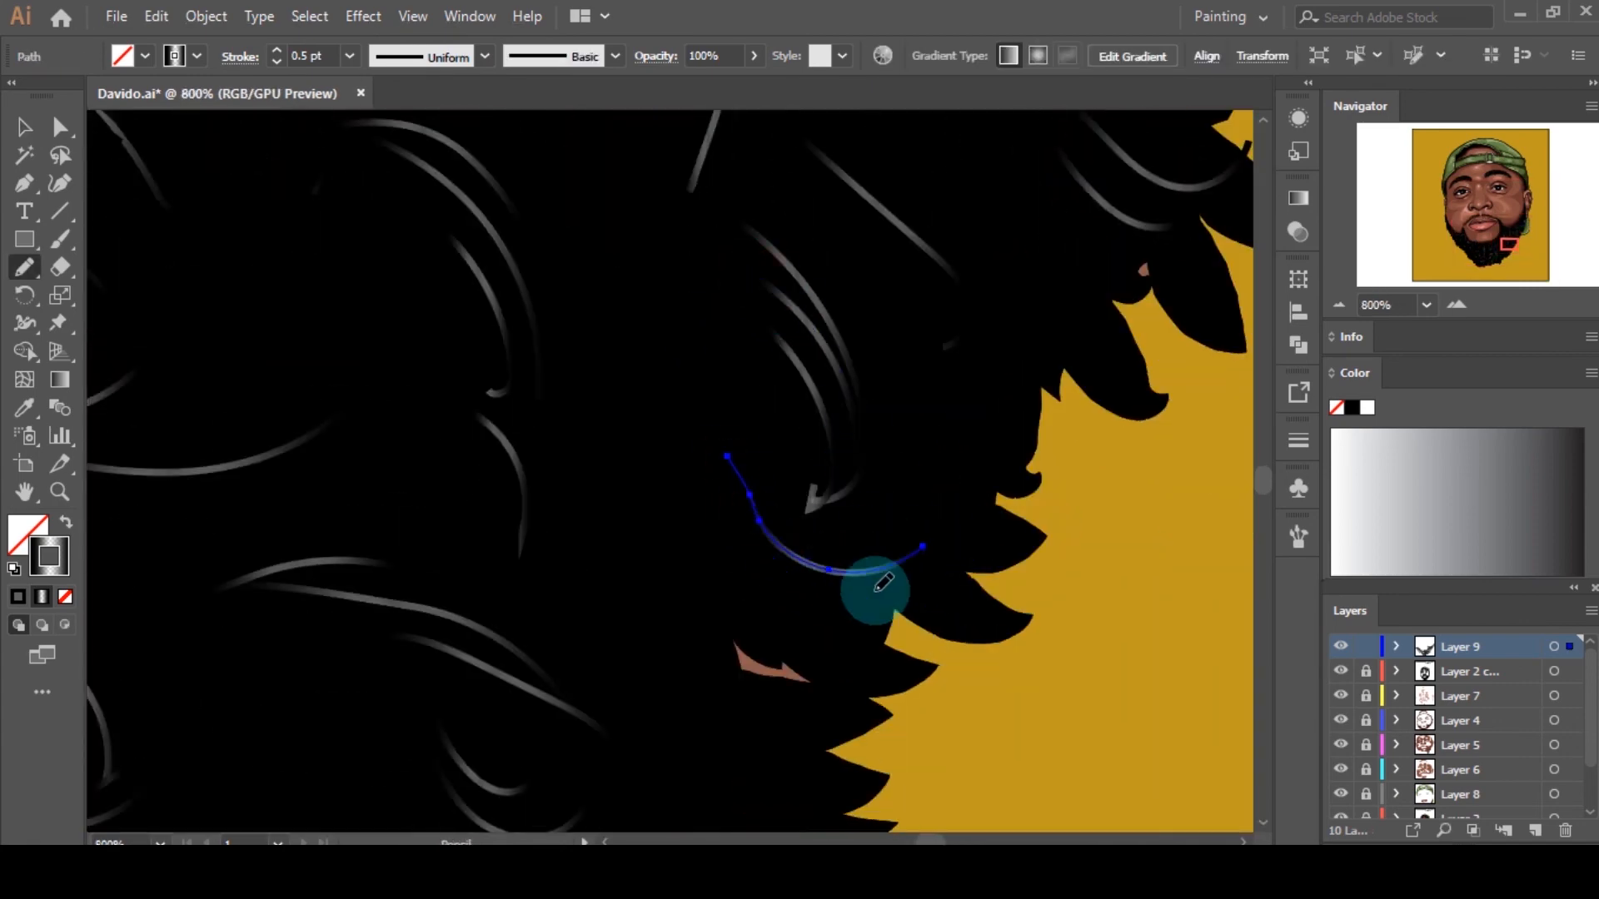
left_click_drag(727, 456, 936, 501)
Step: Pencil stacked curved strands along the jagged tufts farther down the beard's right edge
scroll(832, 489, "down", 4)
left_click_drag(666, 338, 858, 379)
left_click_drag(671, 369, 874, 386)
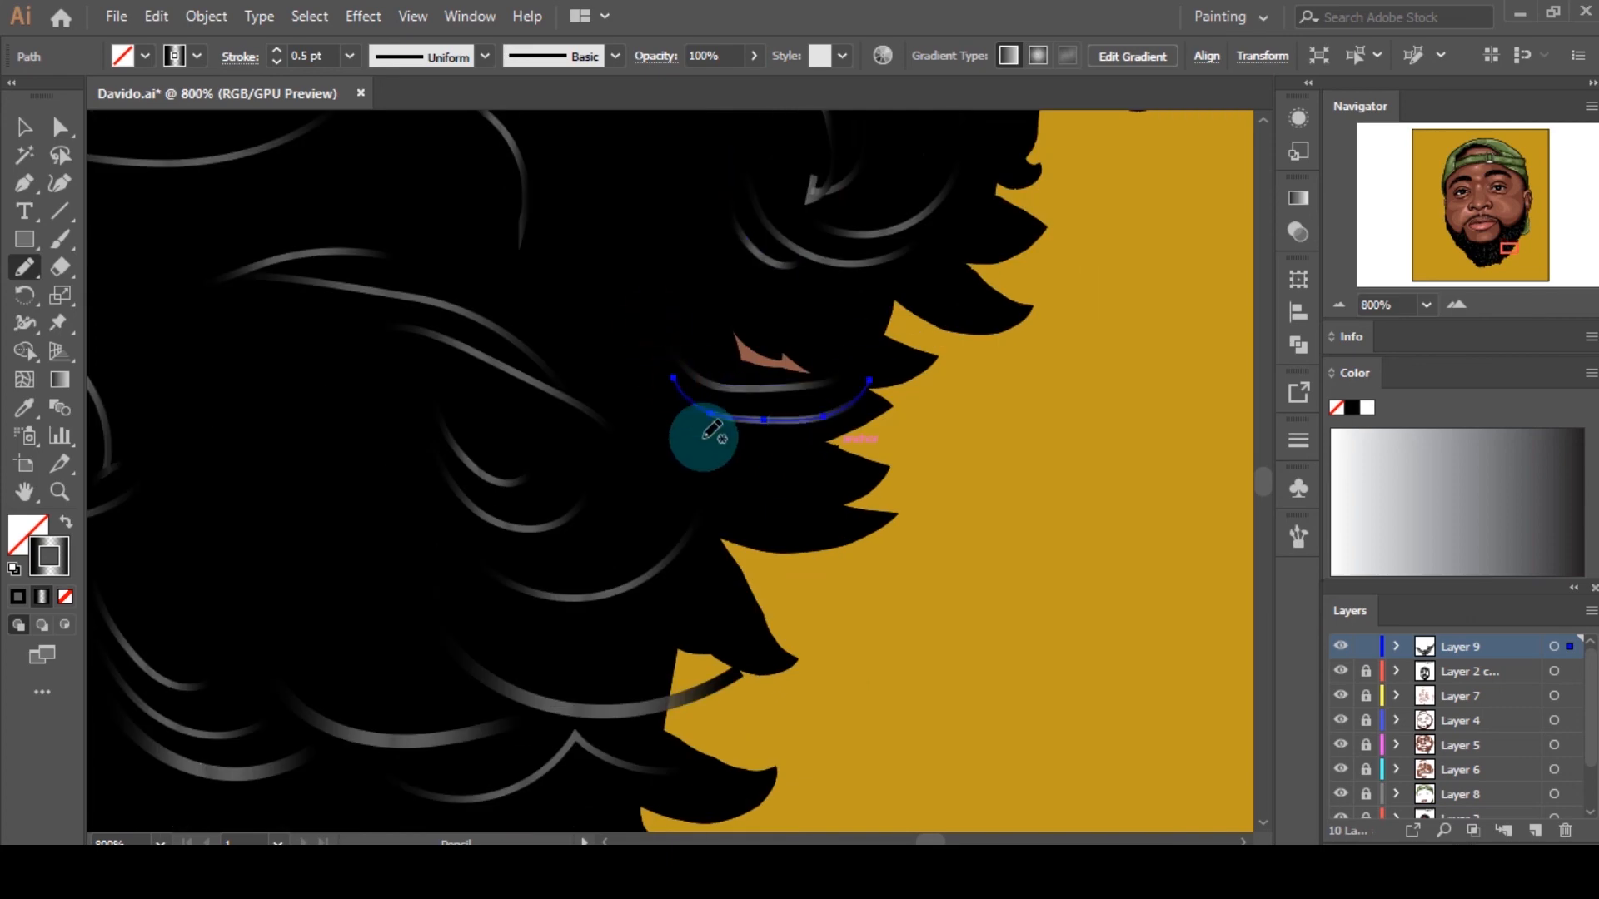
left_click_drag(710, 433, 824, 454)
left_click_drag(754, 466, 916, 461)
scroll(825, 637, "up", 2)
left_click_drag(284, 411, 802, 500)
scroll(660, 433, "down", 2)
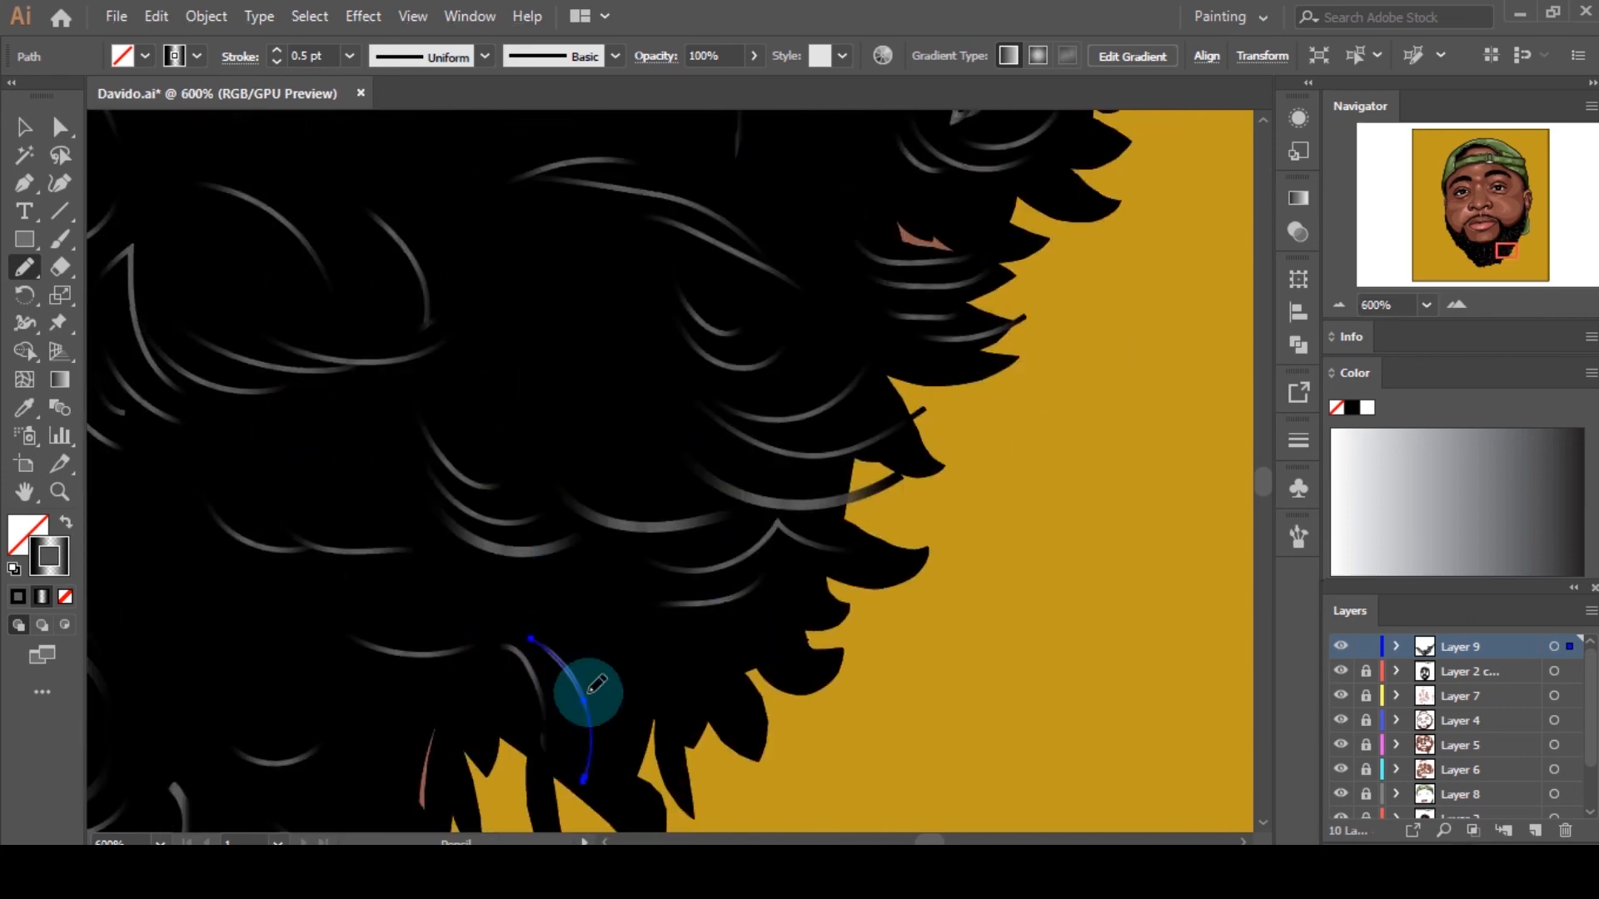
Step: Pencil curved strands in the tufts along the beard's lower right edge towards its tip
left_click_drag(402, 682, 489, 633)
scroll(666, 604, "left", 5)
scroll(699, 596, "down", 5)
left_click_drag(583, 330, 639, 399)
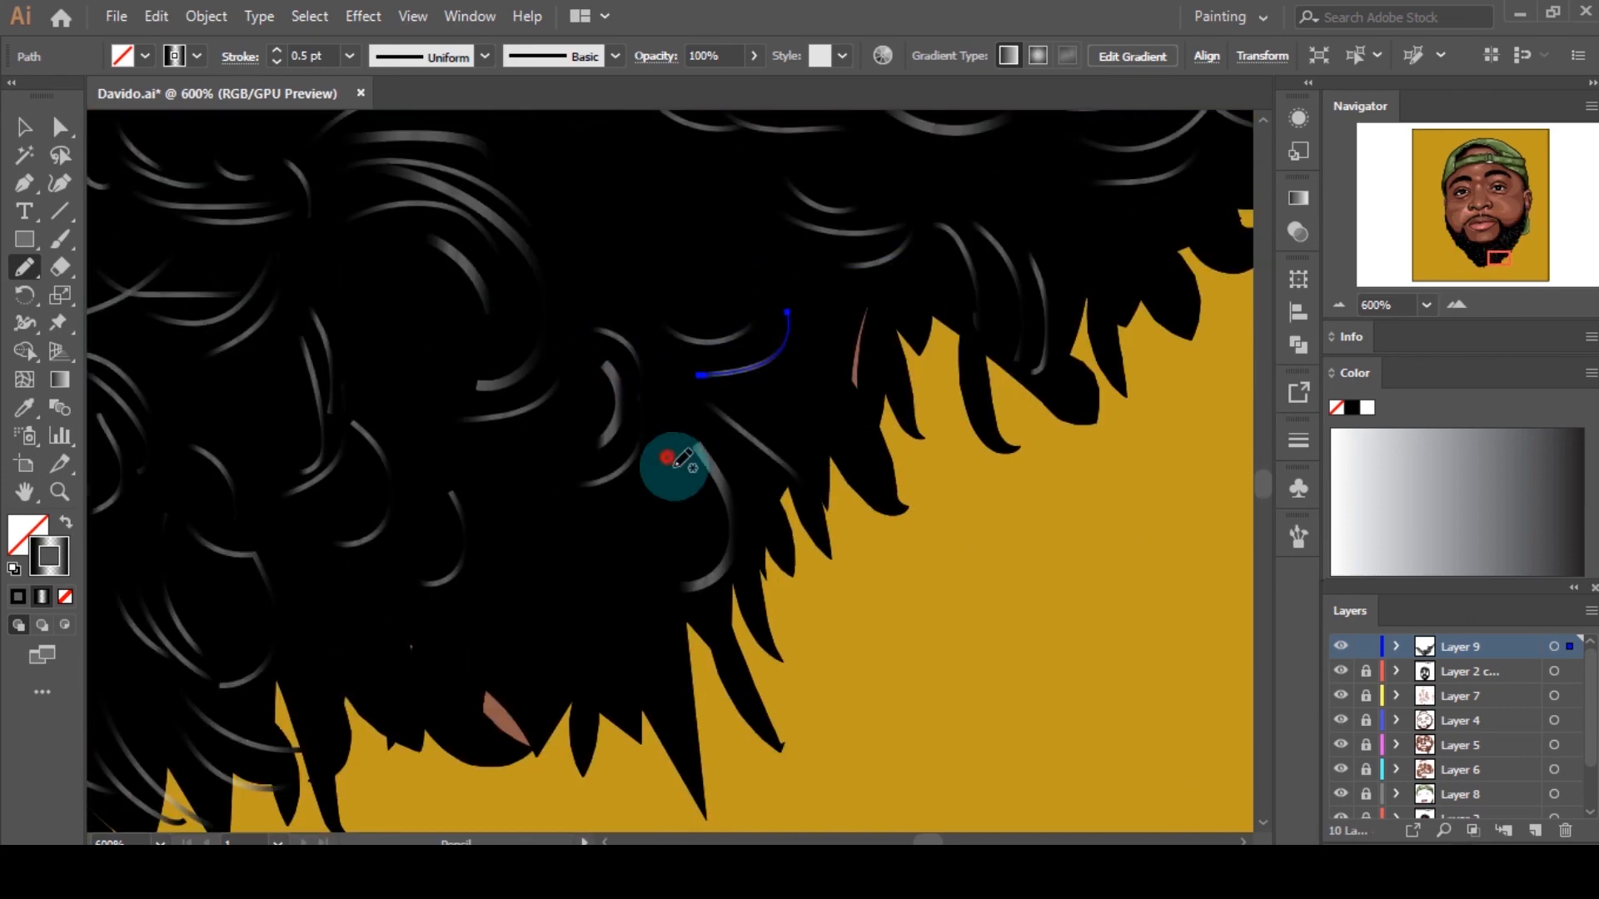
Step: Pencil short curved and looping strands inside the beard's left outer edge
scroll(673, 466, "down", 4)
scroll(797, 561, "up", 4)
left_click_drag(523, 528, 528, 601)
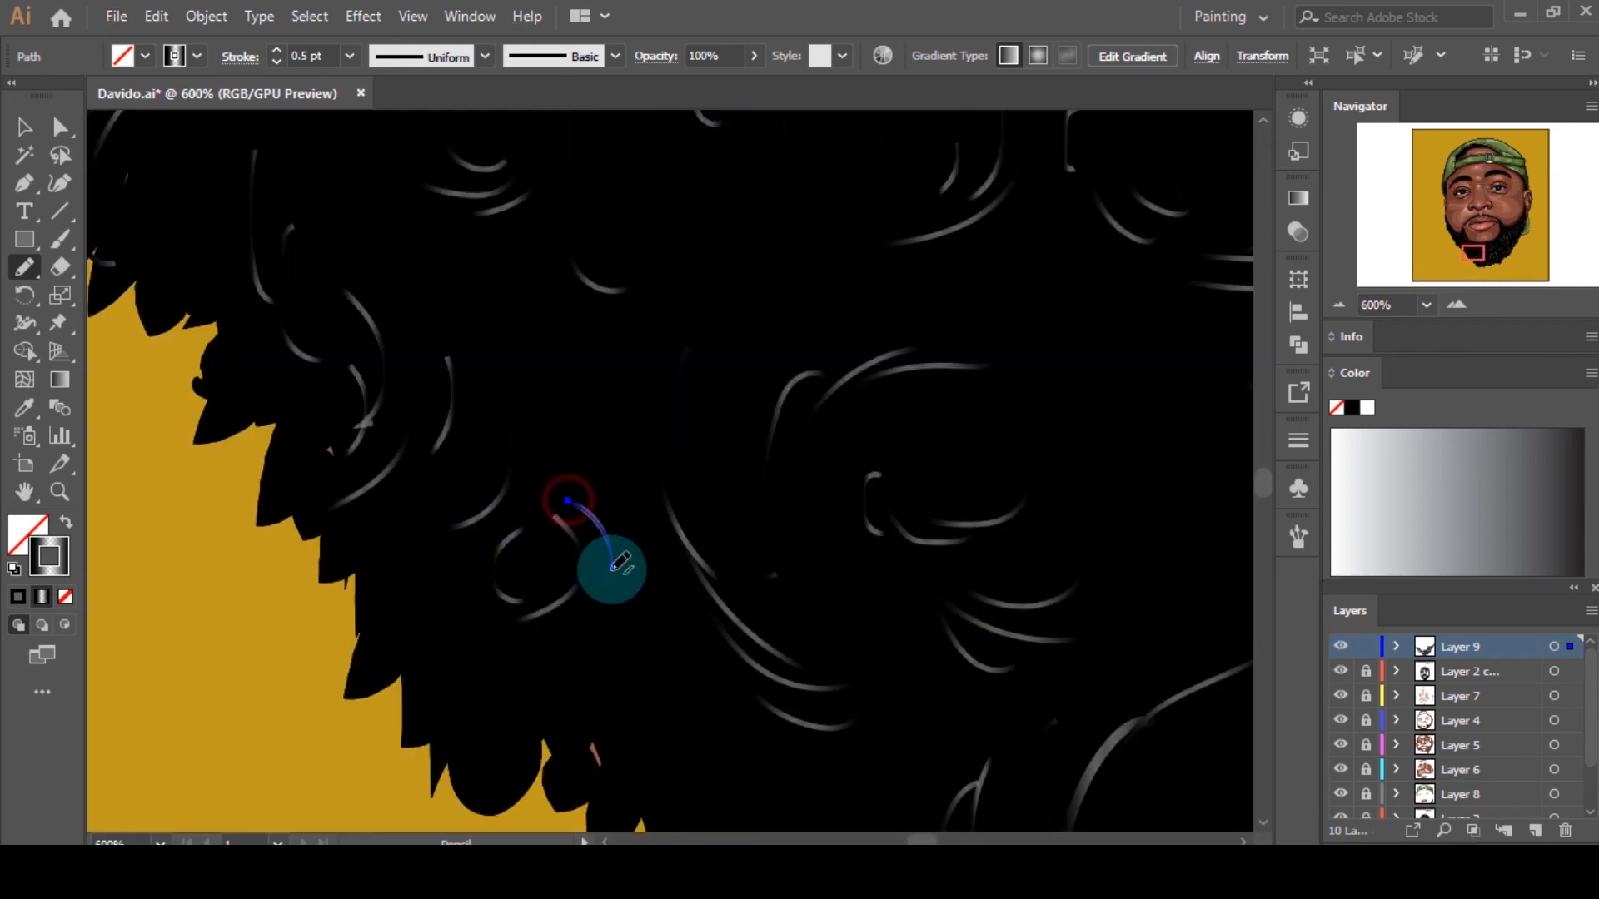
left_click_drag(639, 632, 617, 708)
left_click_drag(668, 659, 572, 715)
left_click_drag(679, 721, 573, 739)
Step: Fill the gap above the beard's lower left tufts with short curved pencil strands
scroll(714, 528, "down", 3)
scroll(714, 528, "up", 3)
left_click_drag(725, 547, 646, 566)
left_click_drag(752, 519, 678, 573)
left_click_drag(779, 525, 779, 566)
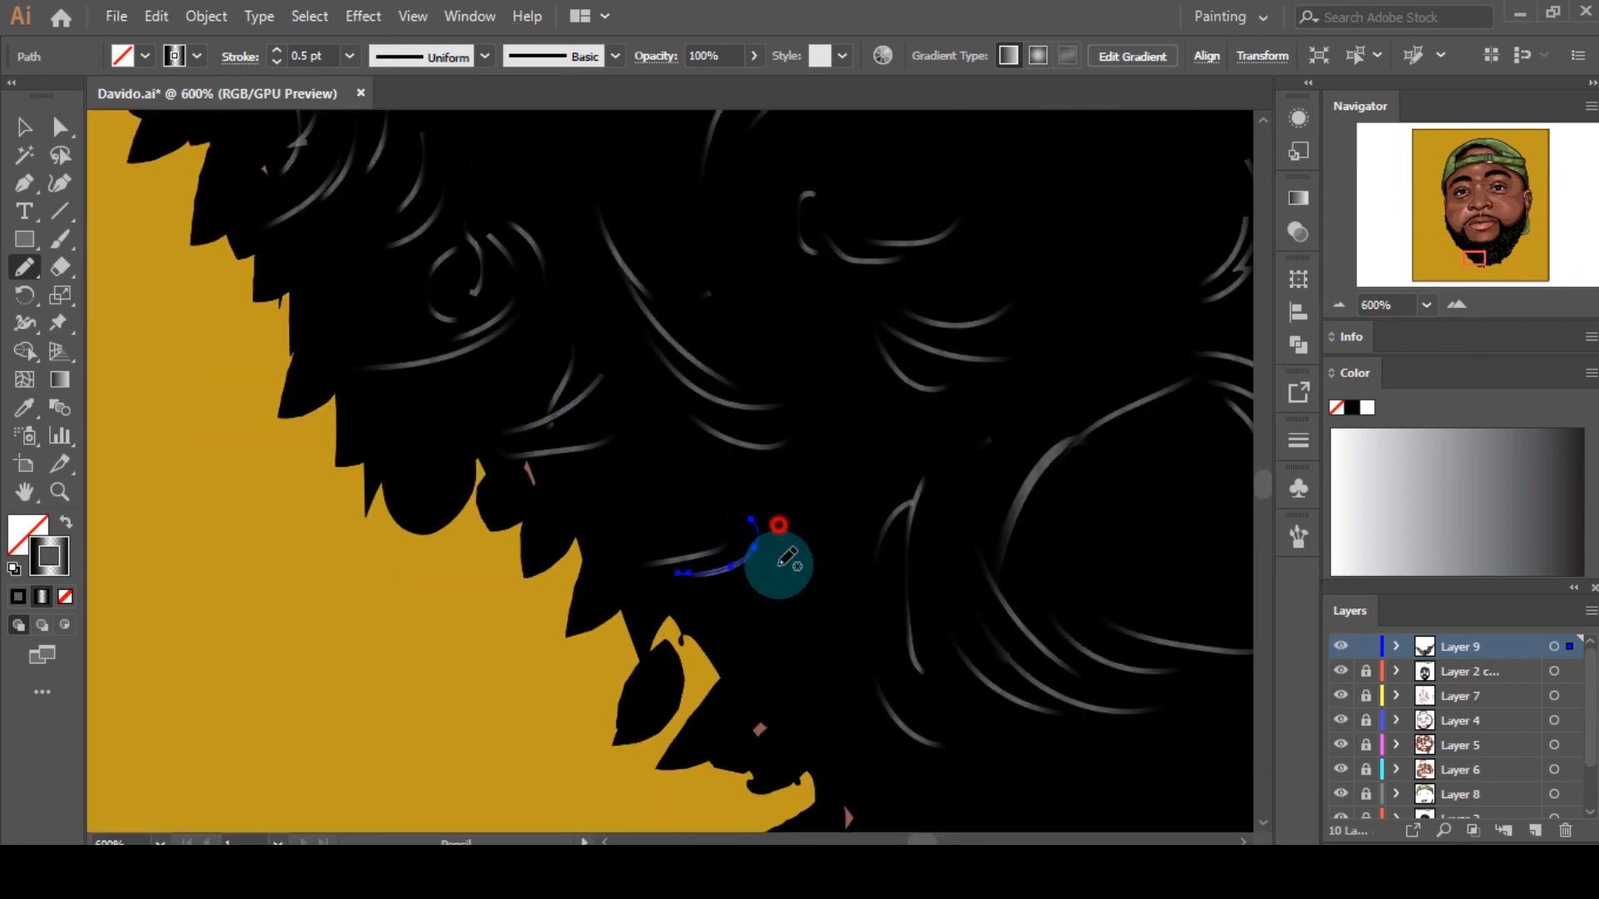
left_click_drag(834, 612, 756, 654)
Step: Pencil curved strands just above the beard's bottom tufts, left of its tip
scroll(833, 650, "down", 8)
scroll(874, 658, "right", 2)
scroll(964, 682, "up", 1)
left_click_drag(972, 575, 893, 680)
left_click_drag(991, 644, 843, 682)
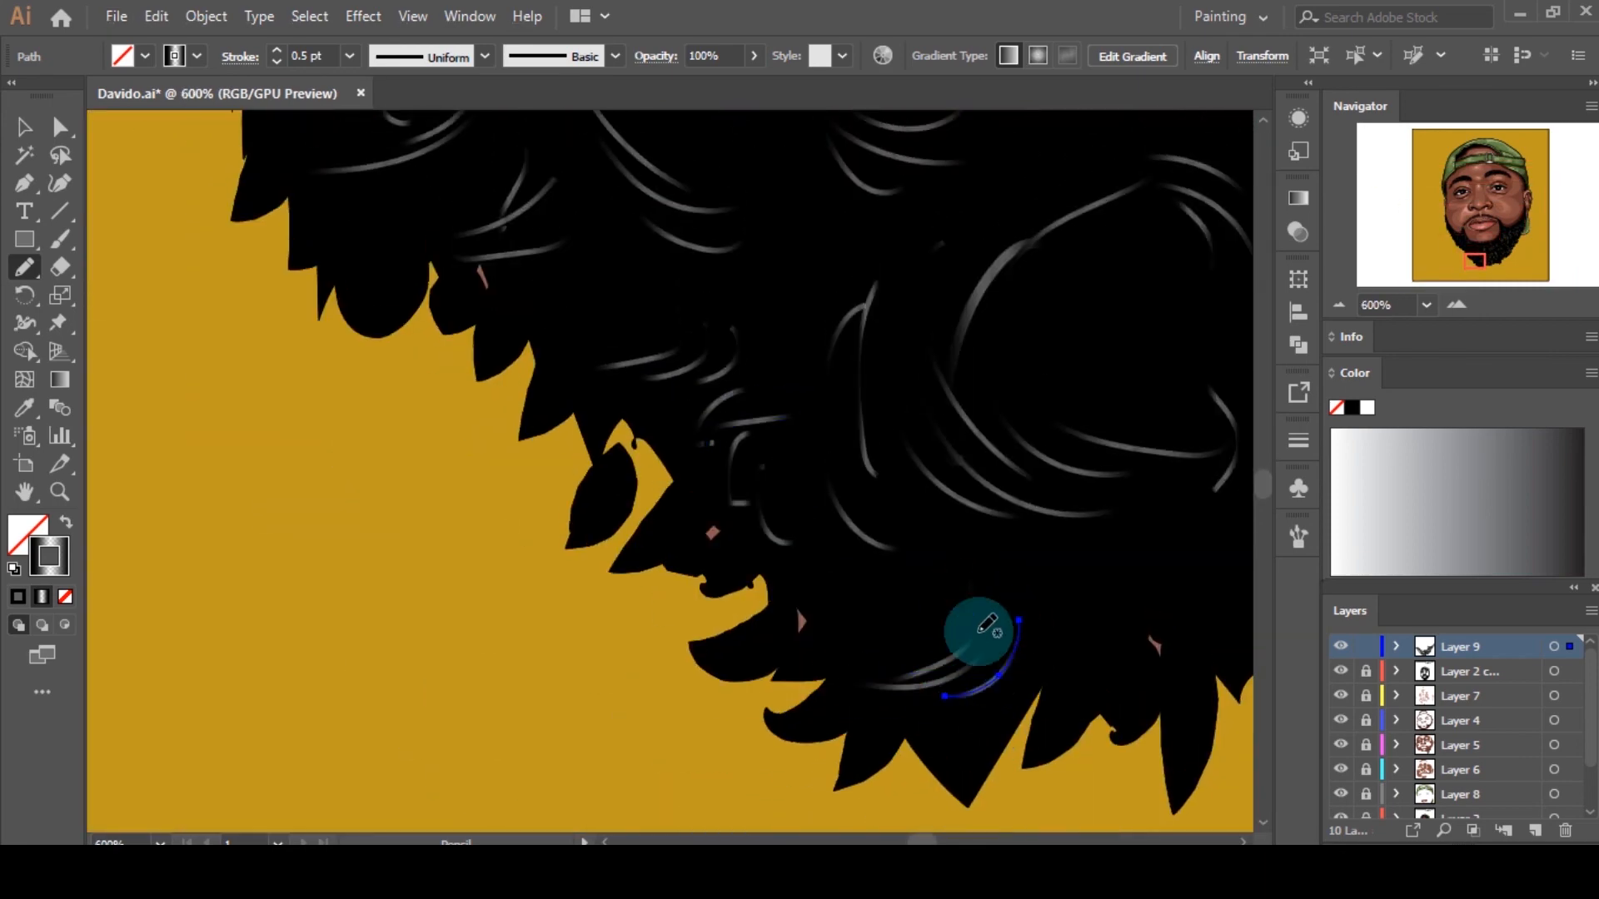